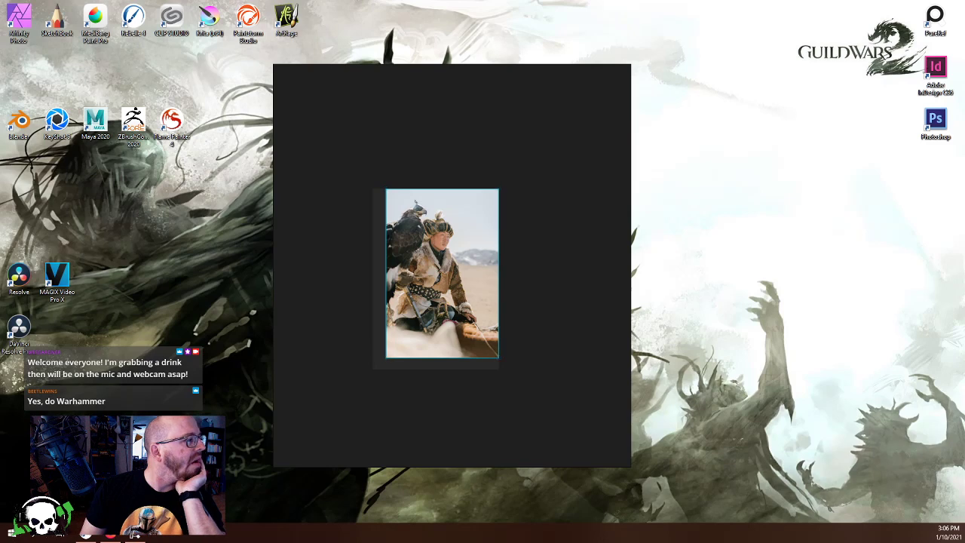
Add the red-crested lizard warriors picture to the reference board and place it above the falconer photo
left_click_drag(60, 322, 402, 134)
scroll(399, 134, "up", 2)
scroll(390, 133, "up", 2)
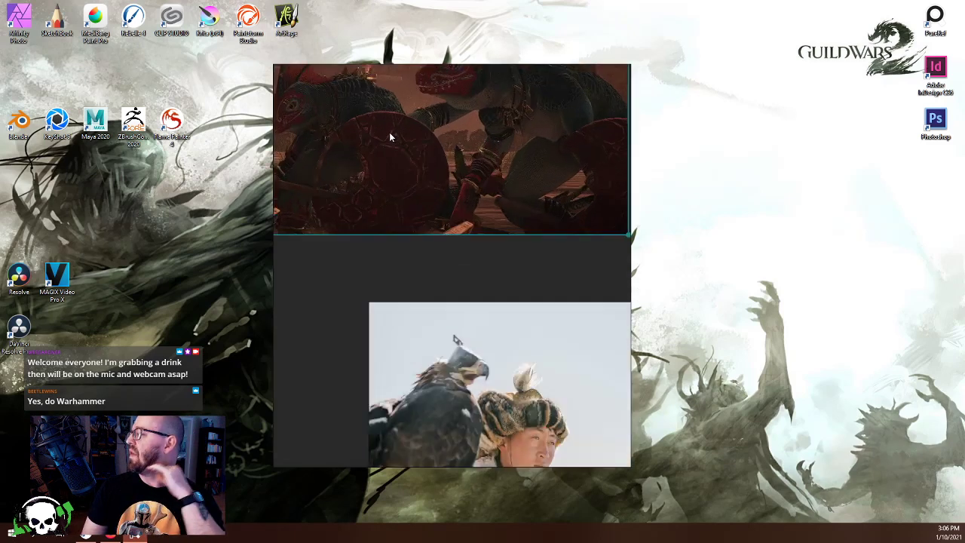
scroll(398, 166, "down", 2)
left_click_drag(420, 190, 418, 289)
scroll(433, 277, "down", 2)
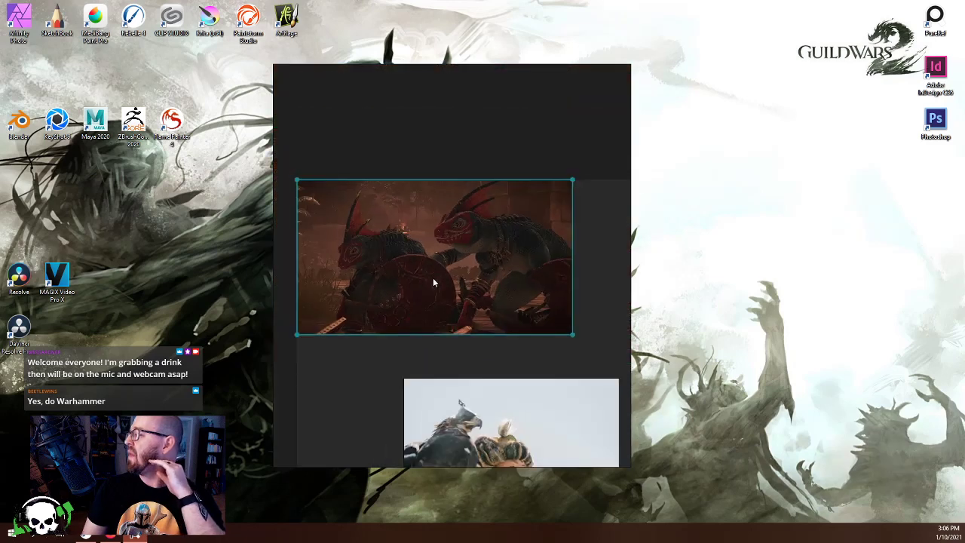
Widen the reference board window and examine the lizard warriors picture up close
scroll(418, 272, "up", 2)
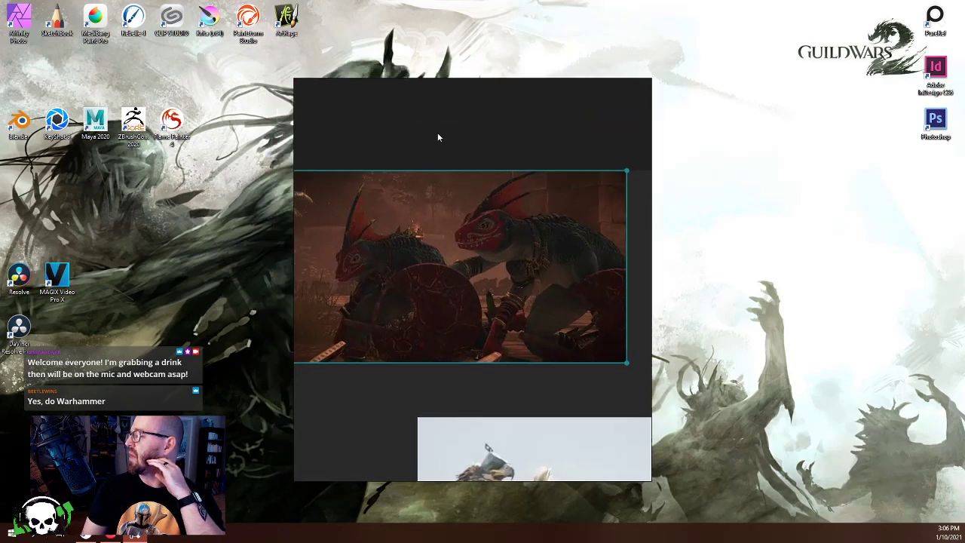
left_click_drag(647, 140, 760, 140)
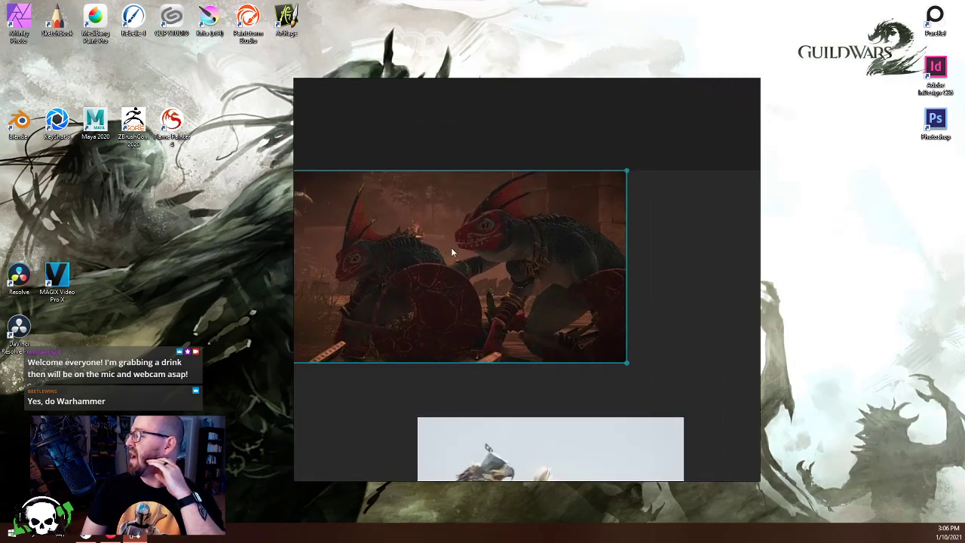
left_click_drag(451, 248, 504, 249)
scroll(504, 256, "up", 2)
scroll(503, 258, "up", 1)
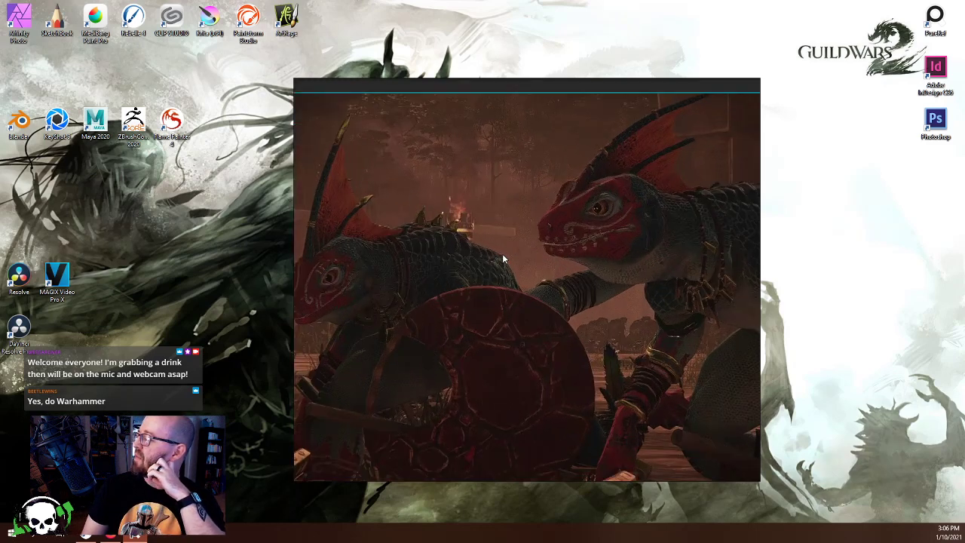
scroll(502, 259, "down", 1)
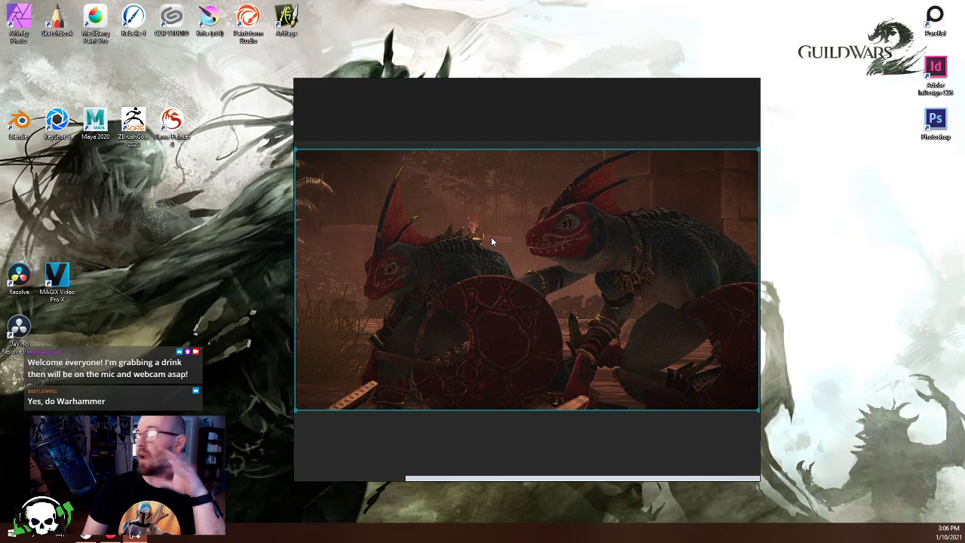
scroll(490, 240, "up", 1)
scroll(542, 315, "up", 1)
scroll(519, 332, "down", 2)
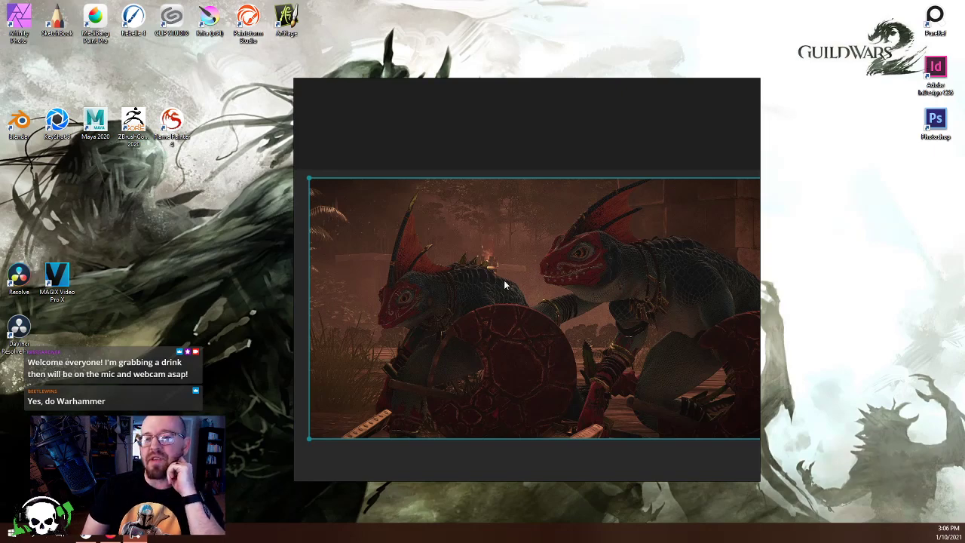
Switch to the browser, check the Wargamer battle artwork's source page, and browse the warhammer fantasy image results
key("alt+Tab")
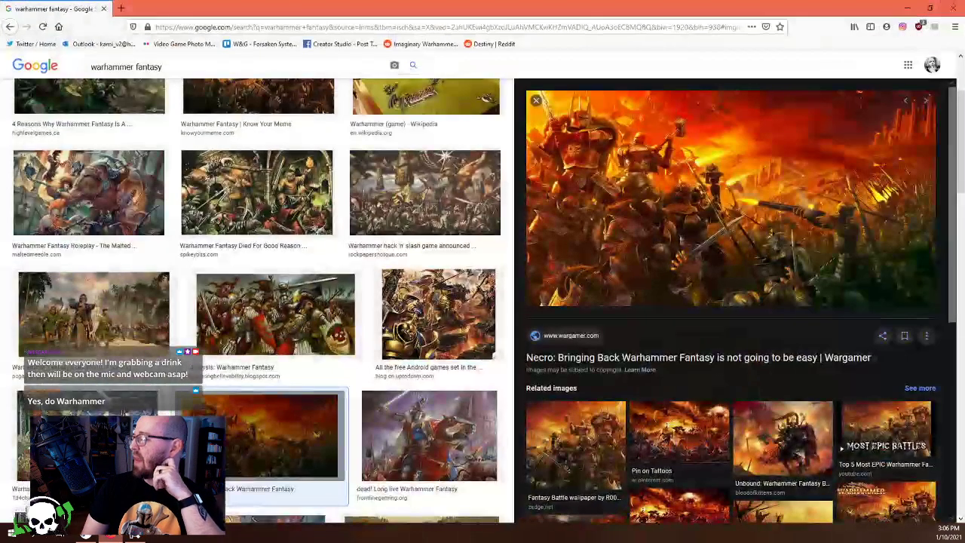
left_click(654, 178)
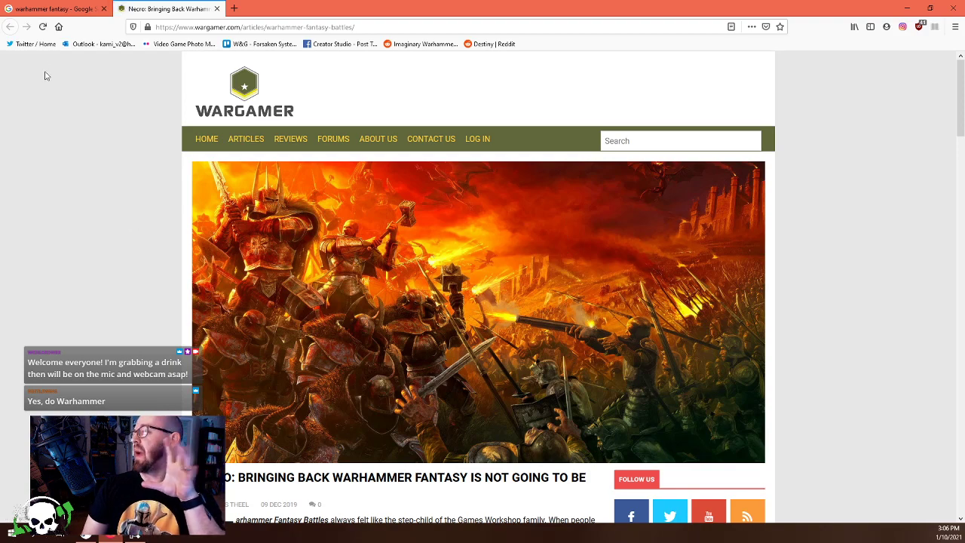
left_click(217, 8)
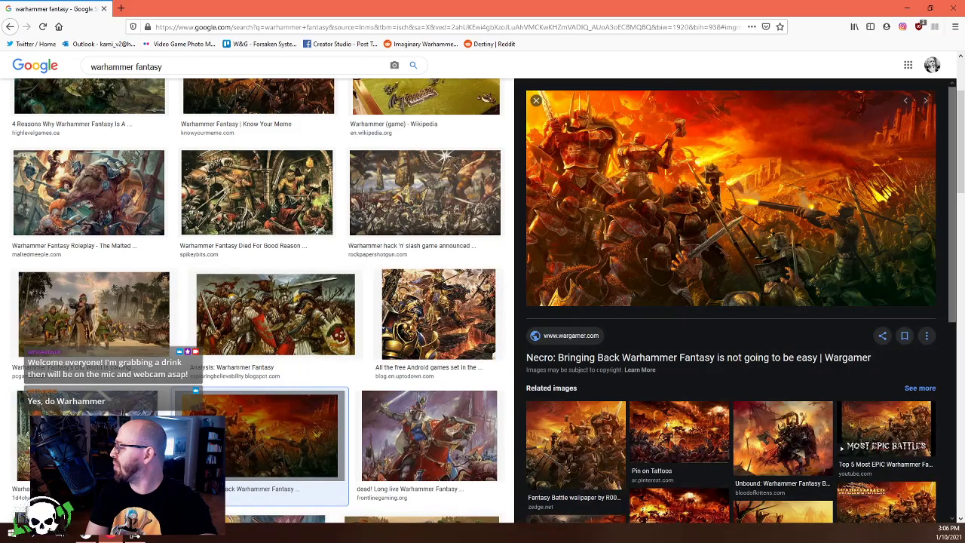
scroll(232, 249, "down", 5)
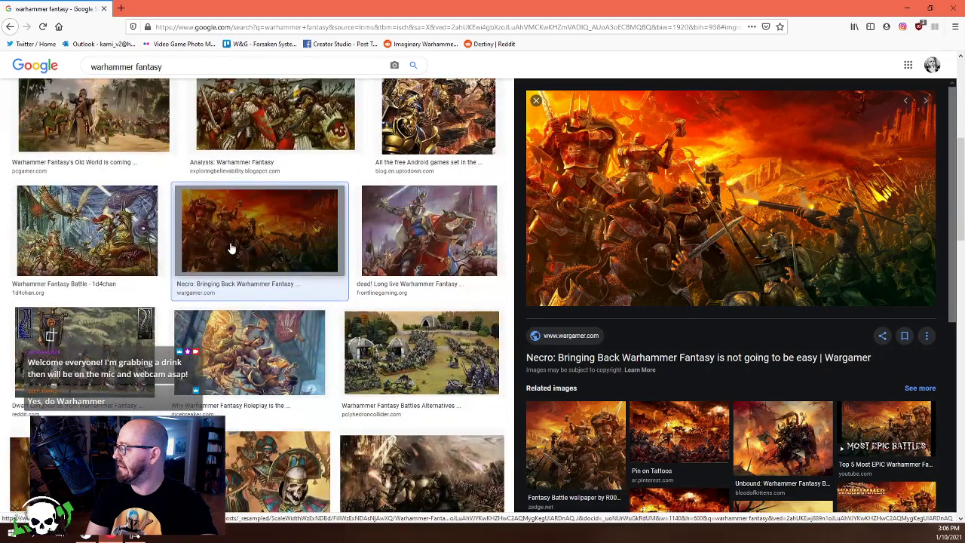
scroll(232, 246, "up", 5)
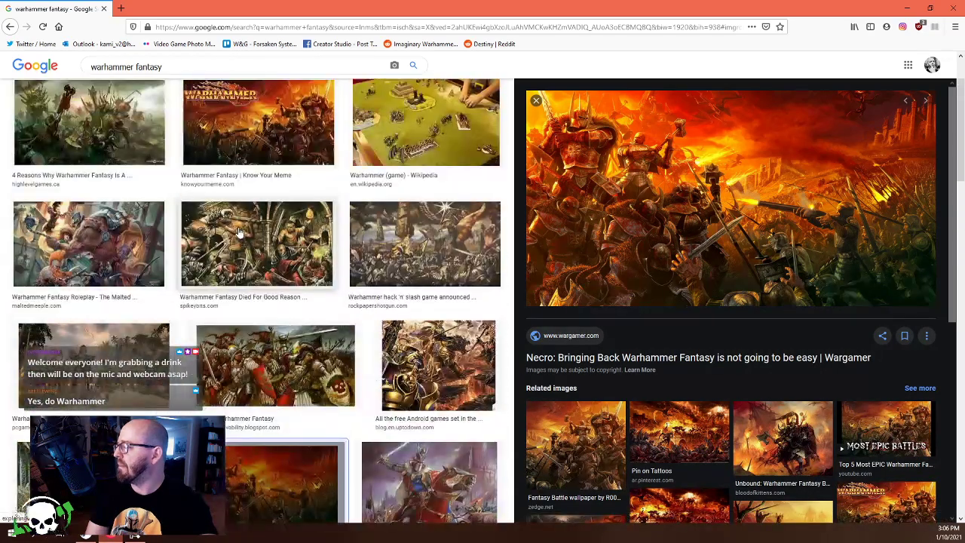
scroll(238, 232, "up", 2)
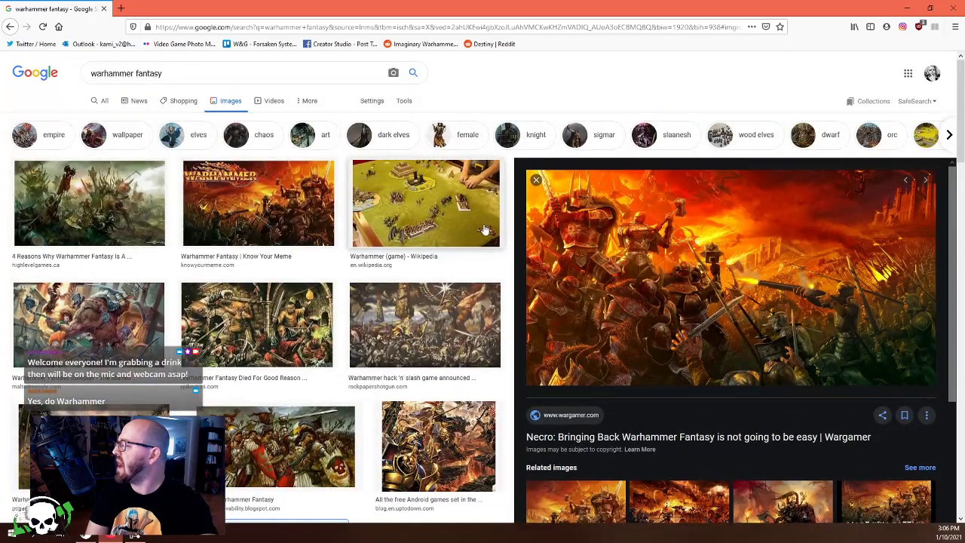
scroll(375, 246, "down", 3)
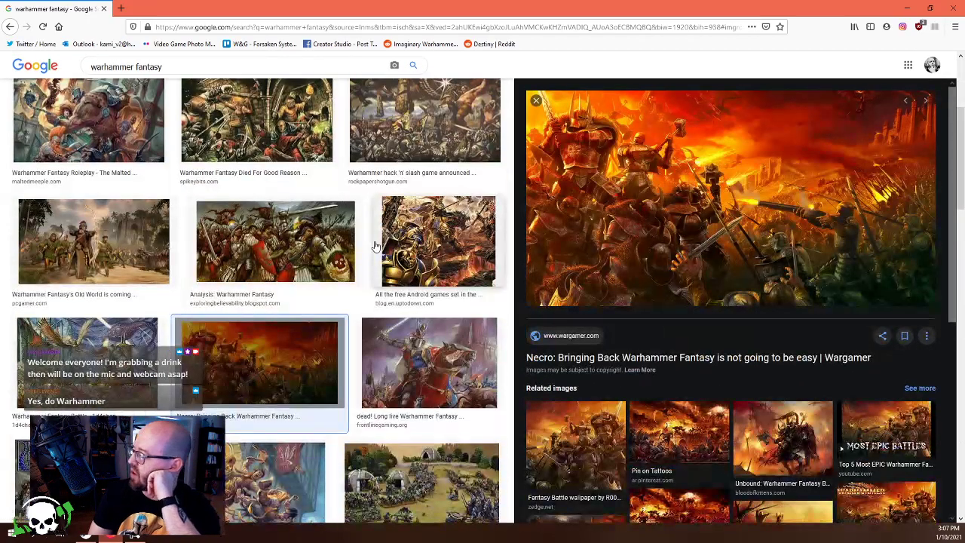
scroll(376, 245, "down", 3)
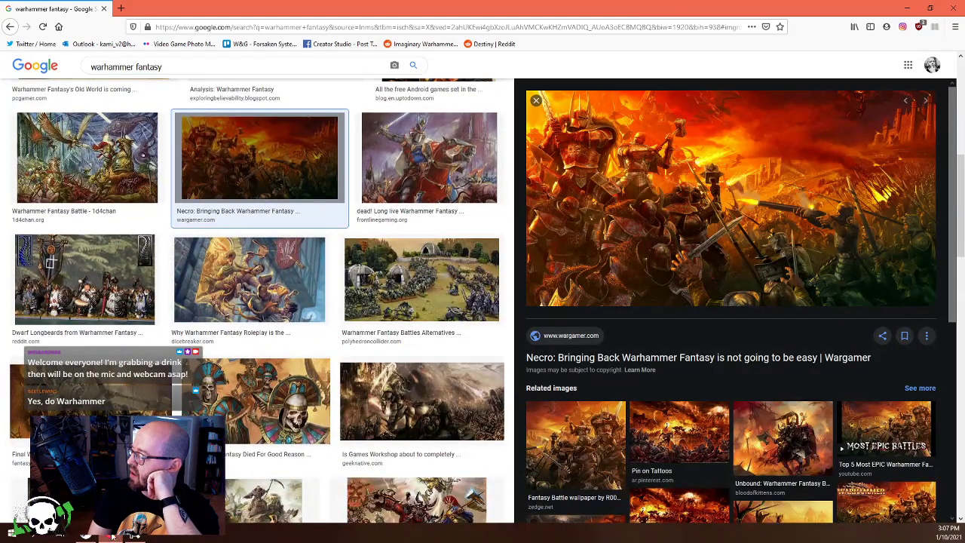
Bring the PureRef board in front of the browser and enable its Always On Top mode
left_click(104, 537)
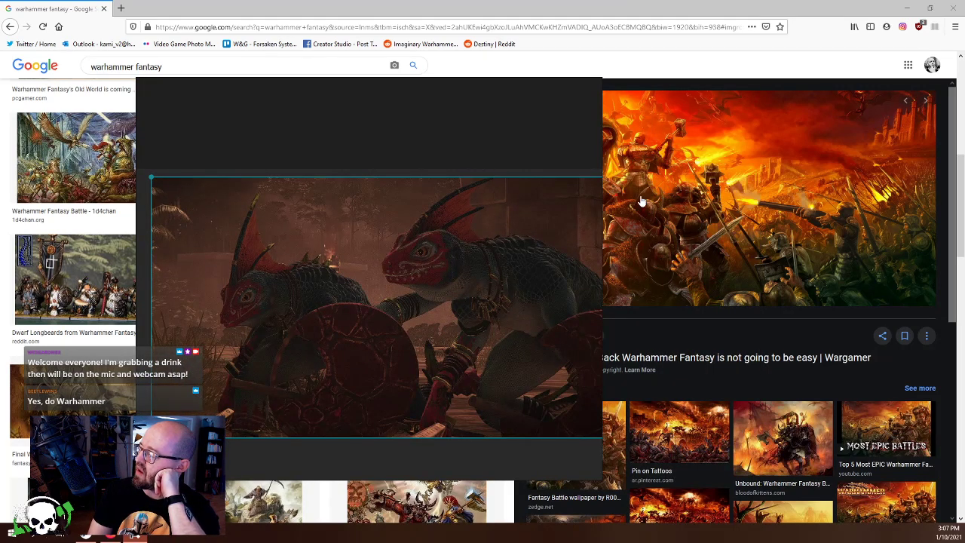
left_click_drag(713, 190, 528, 181)
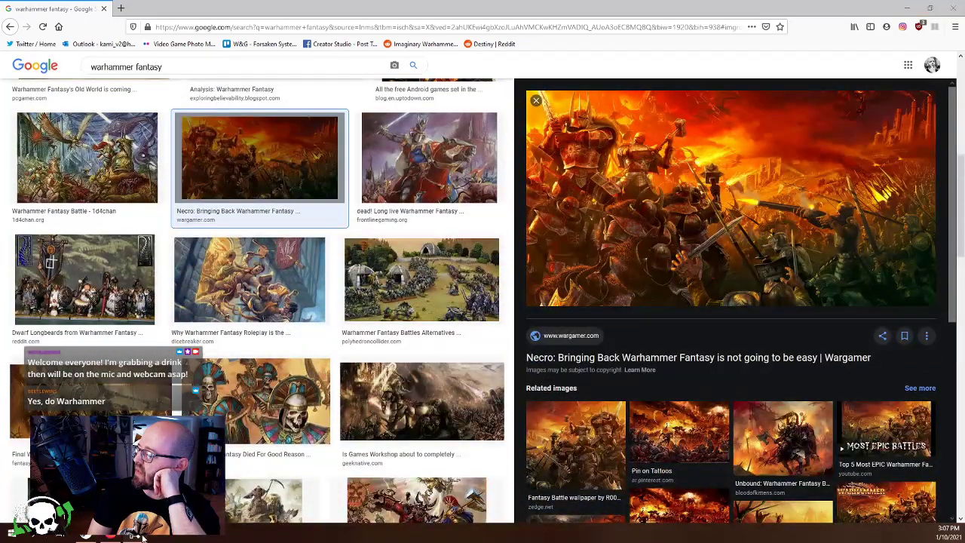
key("alt+Tab")
mouse_move(376, 328)
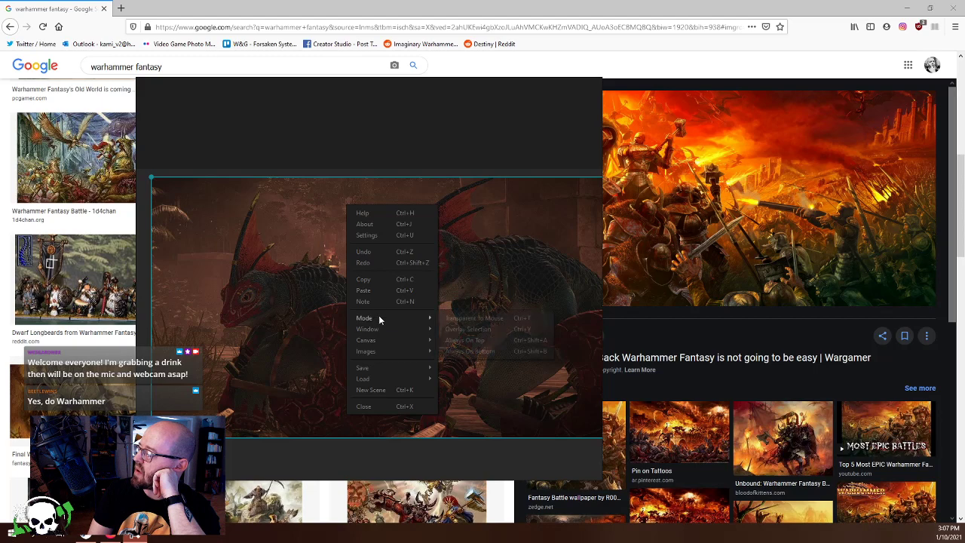
left_click(472, 339)
Add the fiery Wargamer battle artwork to the reference board, placed above the lizard picture and enlarged to slightly exceed its width
scroll(502, 272, "down", 3)
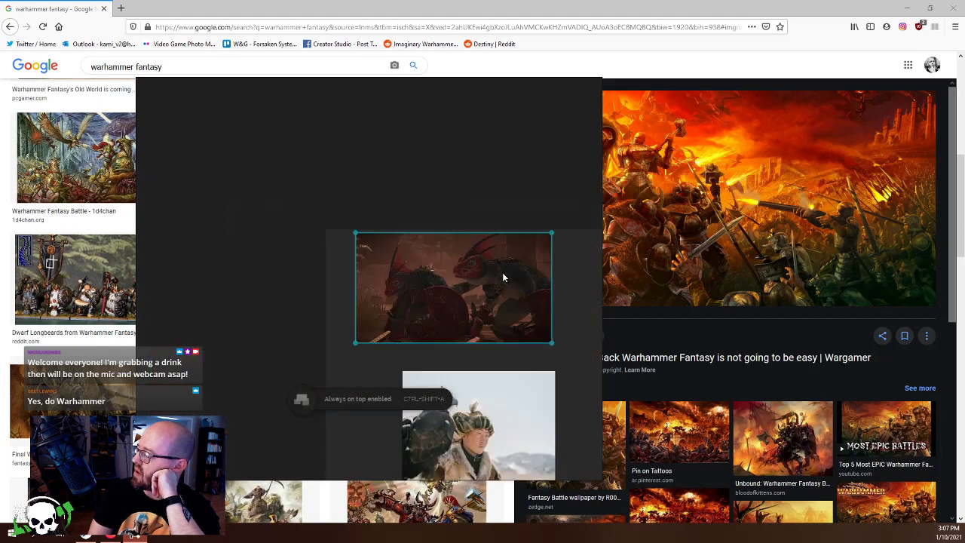
left_click_drag(502, 272, 348, 282)
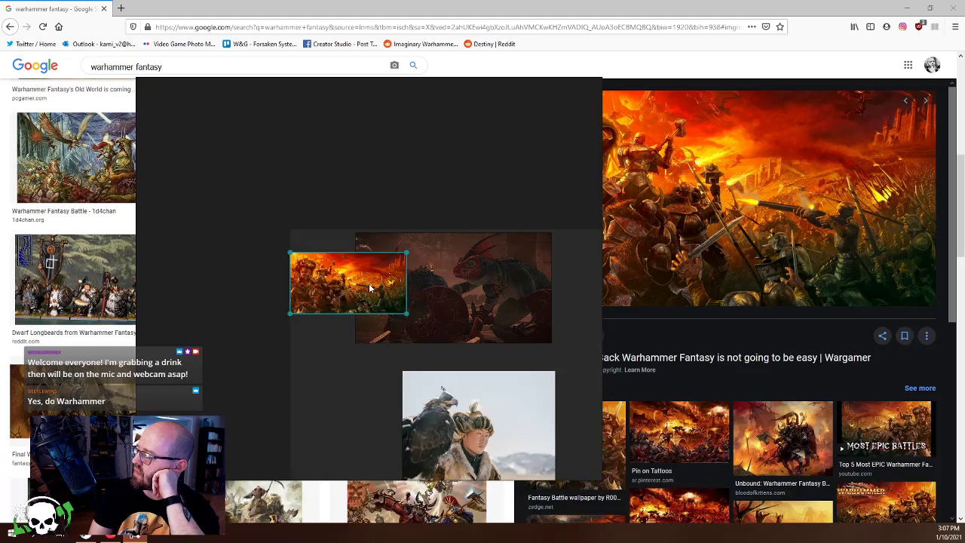
left_click_drag(377, 278, 462, 179)
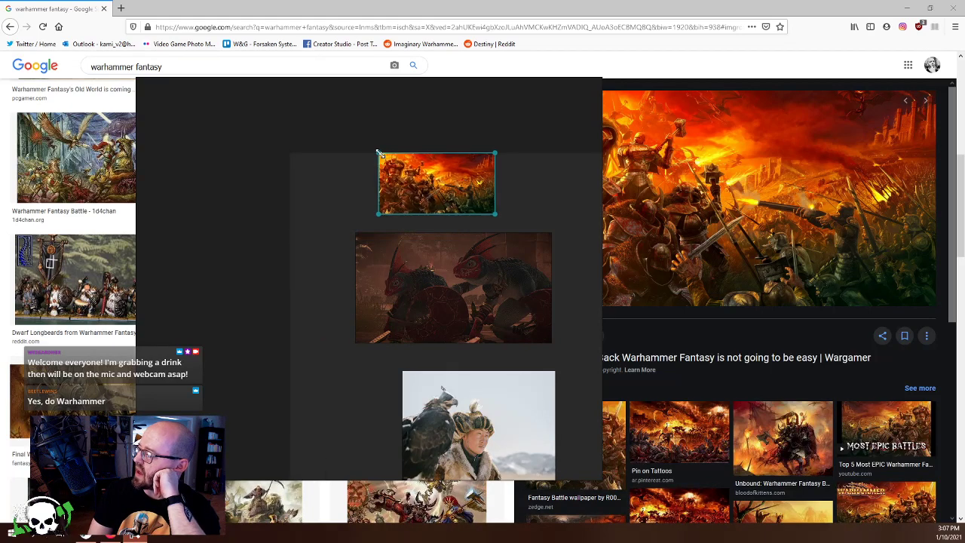
left_click_drag(377, 153, 439, 176)
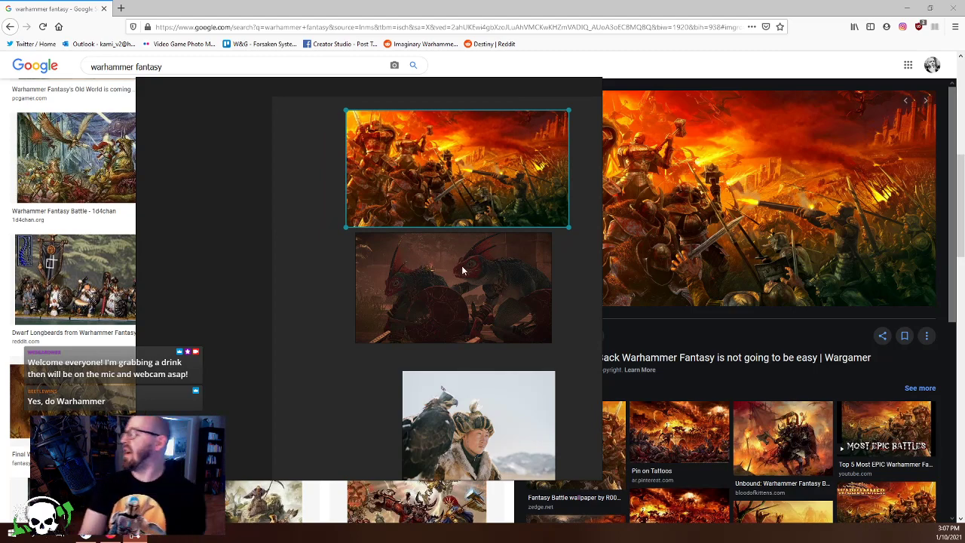
scroll(462, 270, "up", 5)
scroll(424, 375, "up", 3)
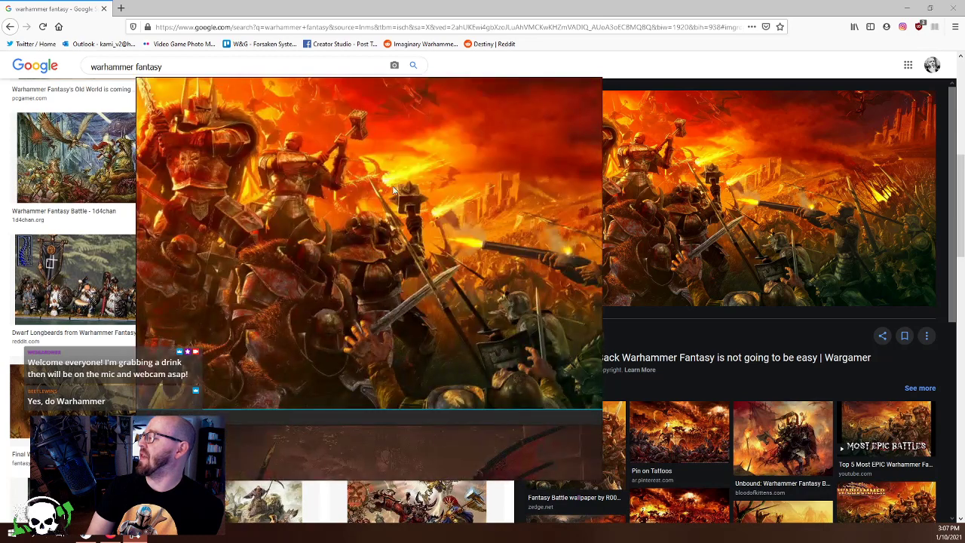
scroll(368, 264, "down", 4)
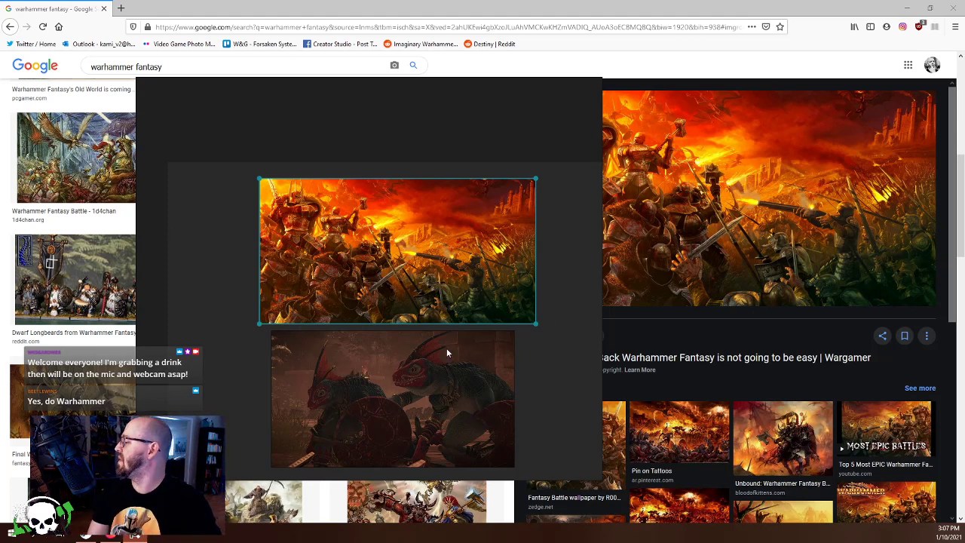
Switch to Rebelle, move the reference board window off the white canvas and narrow it to end near the canvas edge
left_click_drag(312, 133, 293, 129)
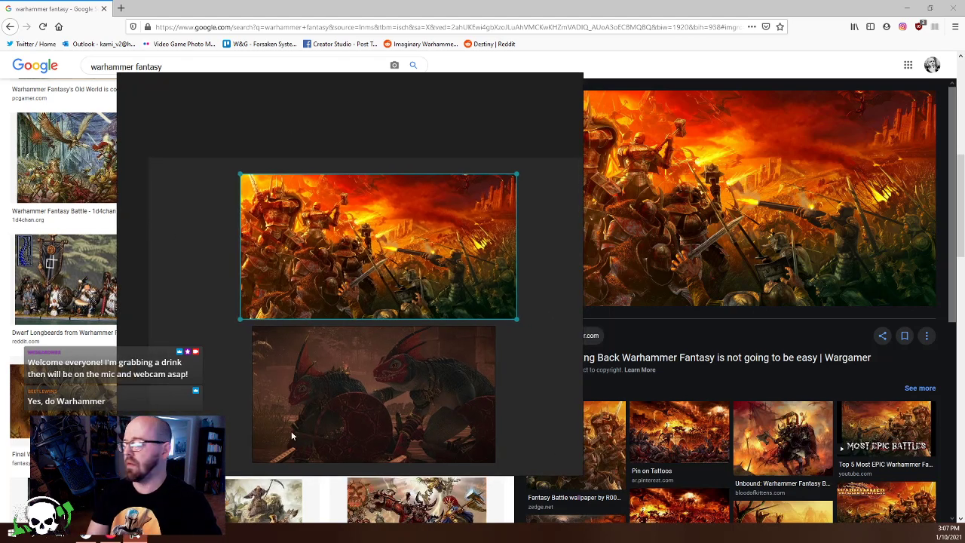
left_click(89, 538)
left_click_drag(366, 131, 308, 107)
left_click_drag(505, 116, 462, 119)
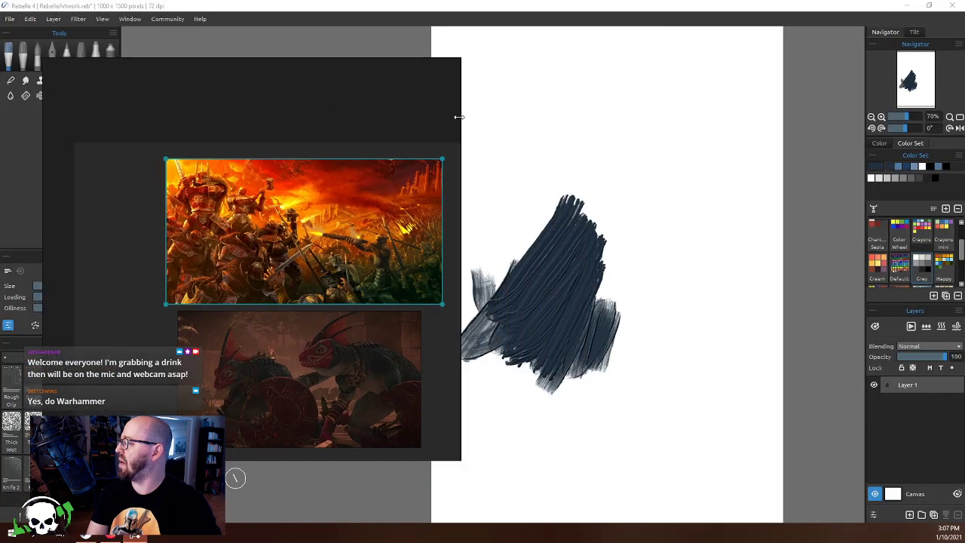
Disable Always On Top for the reference board and bring the Rebelle painting window to the front
left_click(413, 17)
right_click(411, 98)
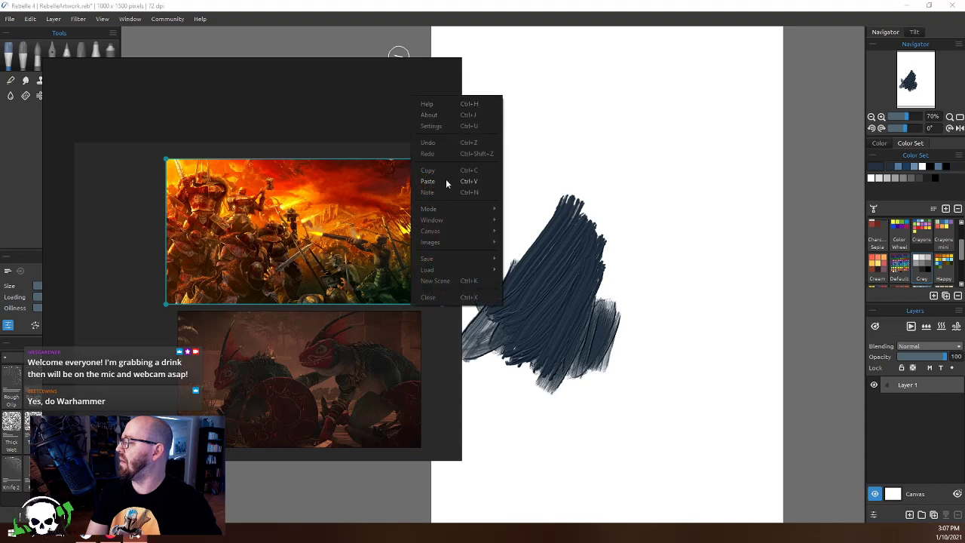
mouse_move(442, 206)
left_click(516, 235)
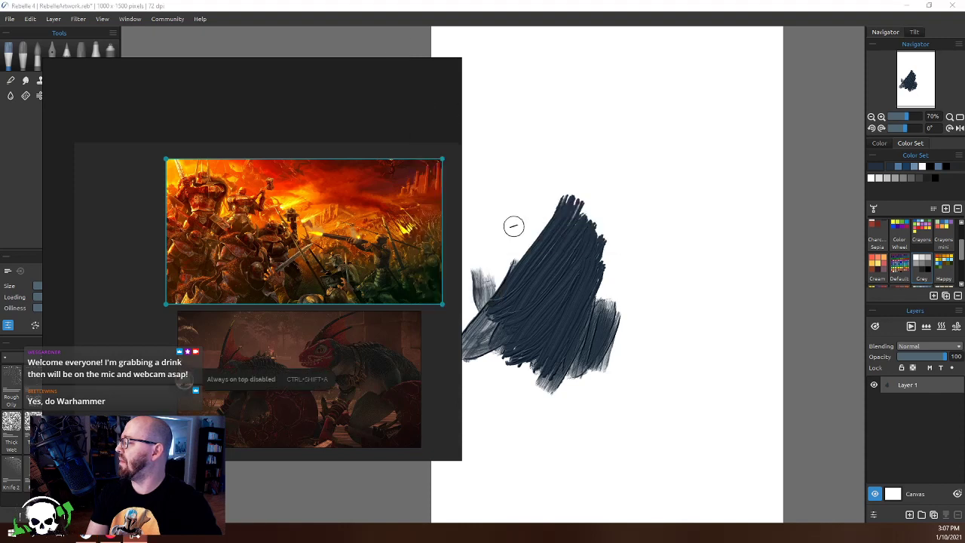
left_click(389, 16)
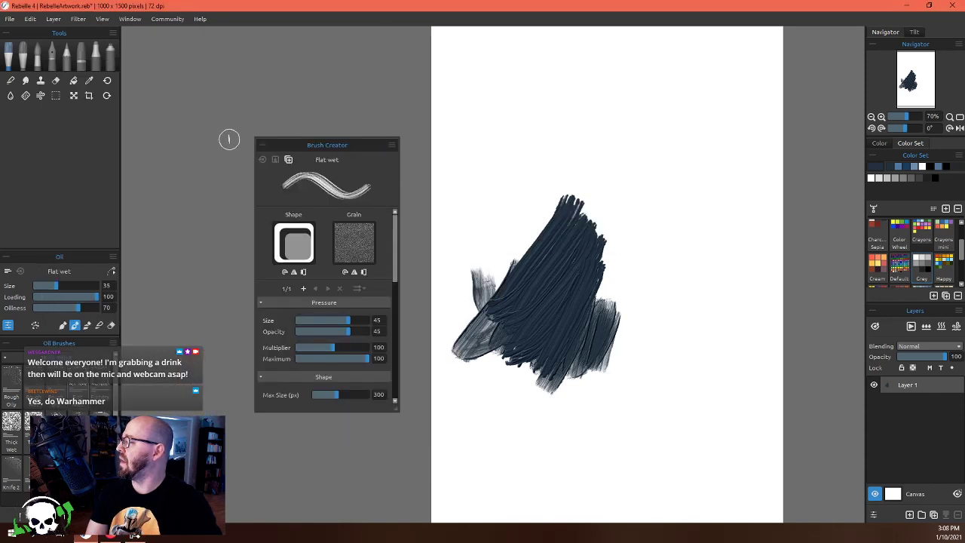
Collapse the floating Brush Creator panel and dock it between the Tools and Oil panels
left_click_drag(294, 144, 261, 120)
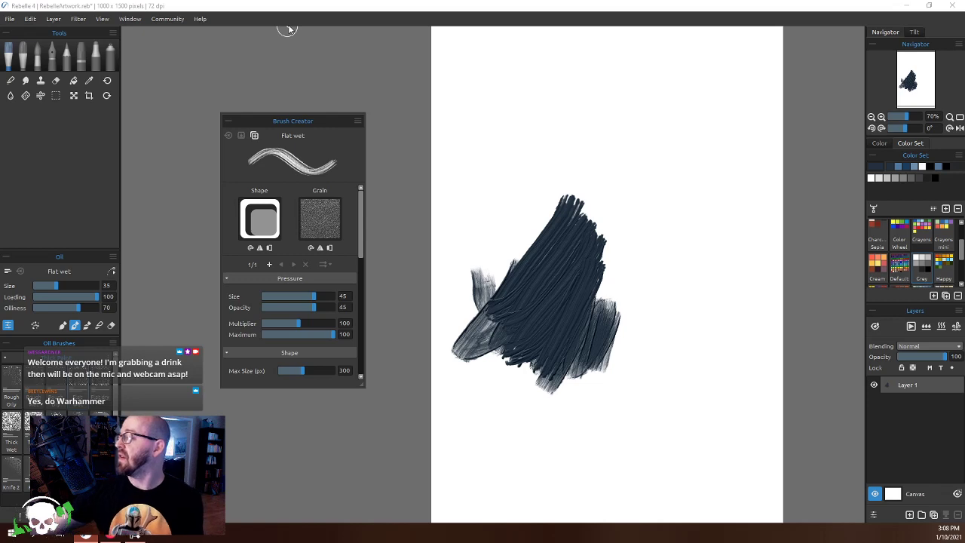
left_click(229, 121)
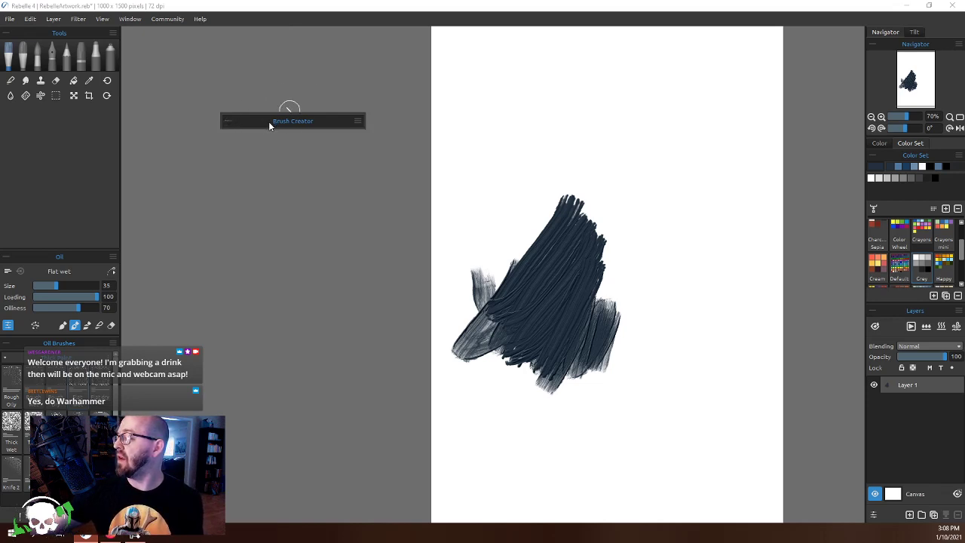
mouse_move(271, 126)
left_mouse_down()
mouse_move(141, 188)
mouse_move(158, 312)
mouse_move(105, 251)
mouse_move(82, 252)
mouse_move(61, 230)
mouse_move(61, 243)
left_mouse_up()
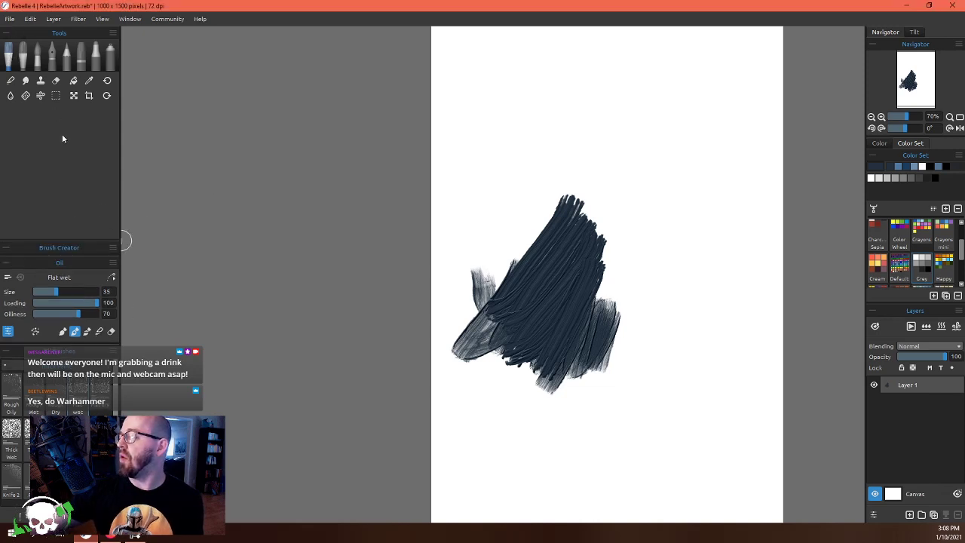
Look through the available oil brush presets
scroll(115, 382, "up", 5)
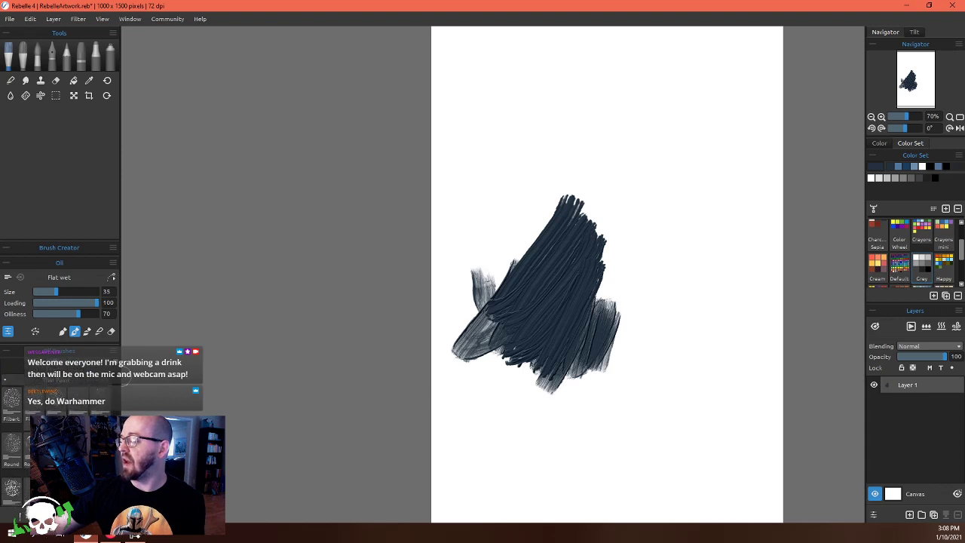
scroll(90, 410, "down", 5)
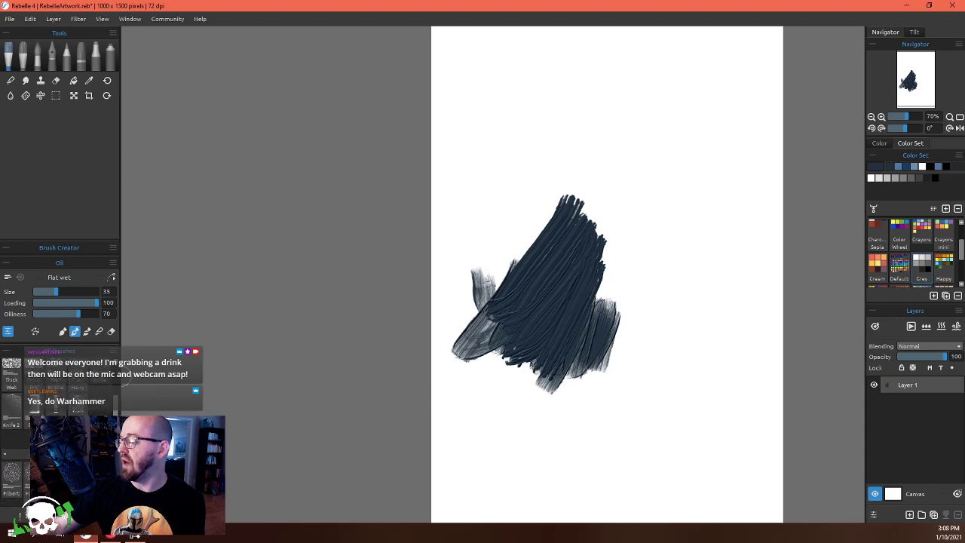
scroll(16, 422, "up", 1)
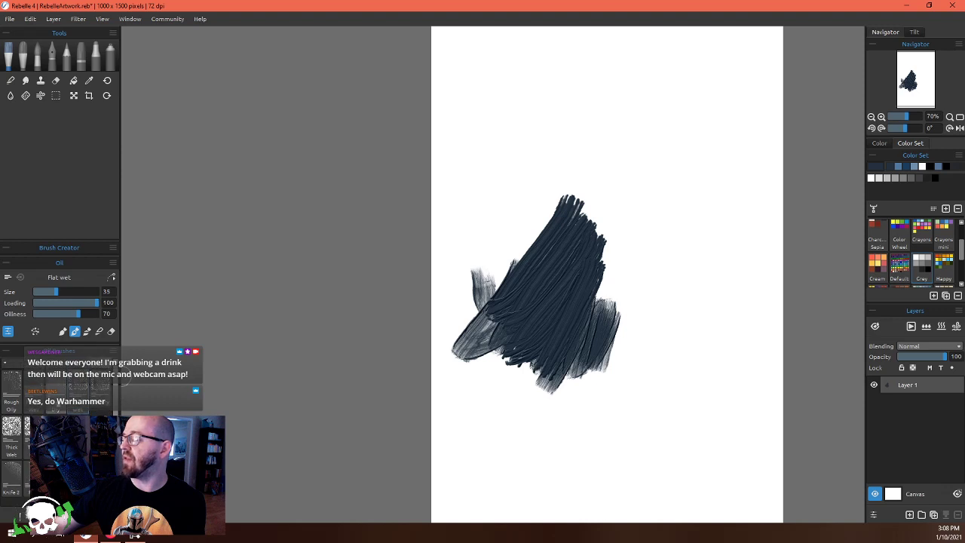
With the Rough Oily brush and a medium blue, paint diagonal strokes over the dark patch and across the white canvas beside it
left_click(12, 384)
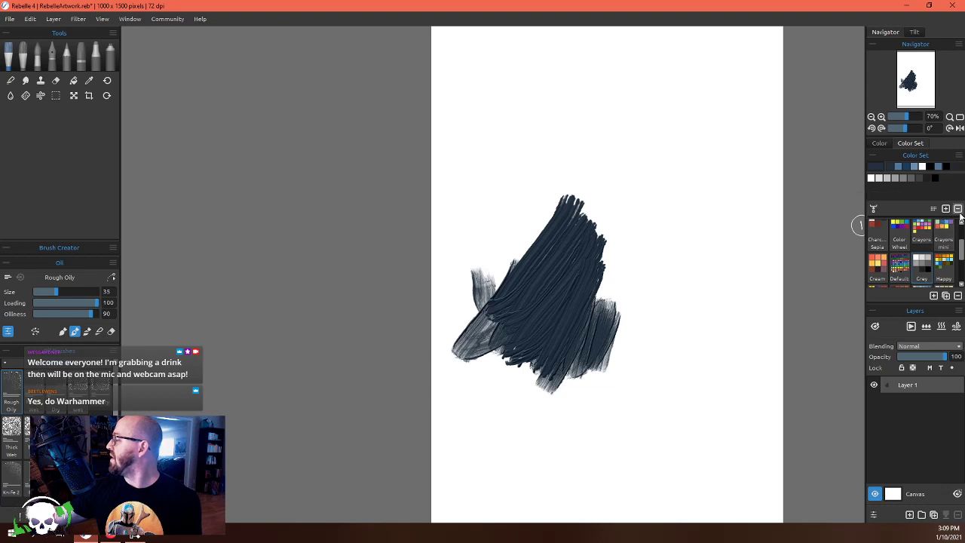
left_click(879, 144)
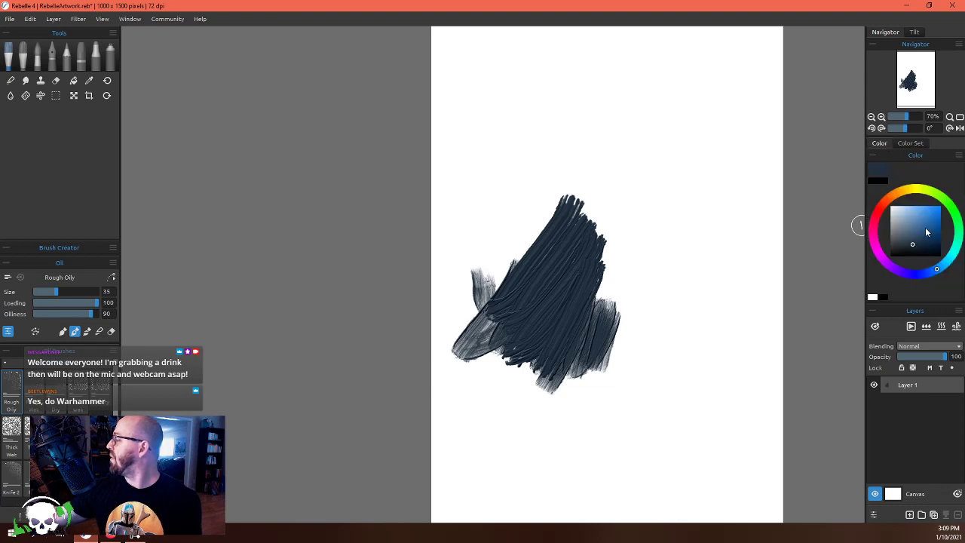
left_click(919, 223)
mouse_move(589, 167)
left_mouse_down()
mouse_move(556, 308)
mouse_move(564, 317)
left_mouse_up()
left_click_drag(622, 185, 577, 298)
left_click_drag(671, 169, 613, 273)
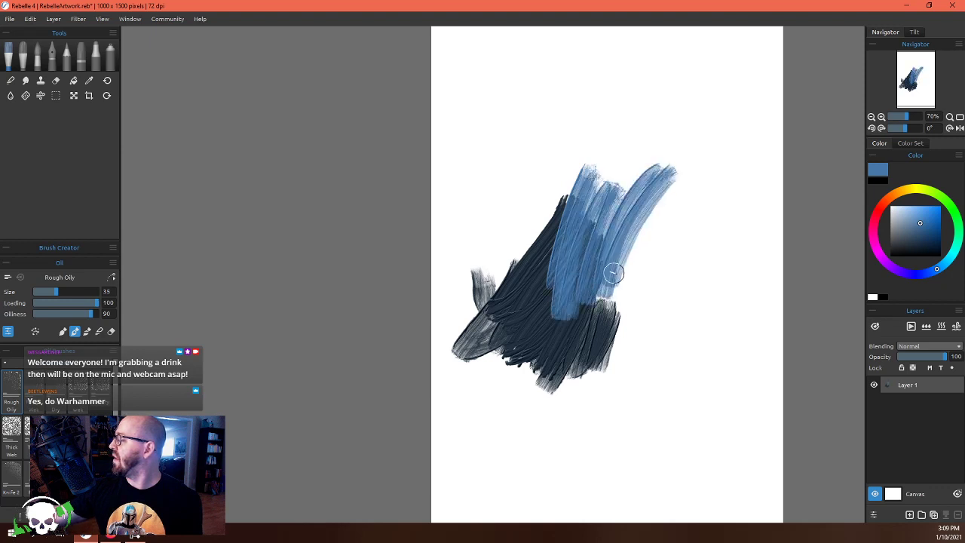
left_click_drag(697, 162, 614, 287)
left_click_drag(723, 170, 626, 306)
left_click_drag(750, 190, 631, 370)
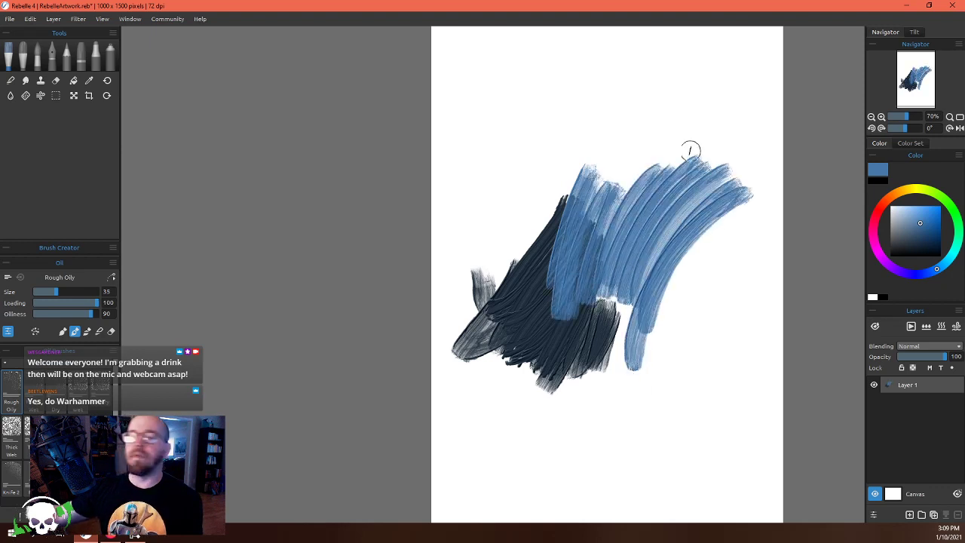
Build up a dense blue patch above the dark paint with overlapping Rough Oily strokes and extend it diagonally down over the earlier strokes
mouse_move(607, 193)
left_mouse_down()
mouse_move(618, 110)
mouse_move(637, 104)
left_mouse_up()
mouse_move(648, 102)
left_mouse_down()
mouse_move(657, 175)
mouse_move(682, 81)
mouse_move(682, 185)
left_mouse_up()
left_click_drag(686, 139, 618, 192)
mouse_move(682, 87)
left_mouse_down()
mouse_move(621, 122)
mouse_move(681, 140)
left_mouse_up()
left_click_drag(647, 114, 610, 213)
left_click_drag(658, 90, 639, 190)
left_click_drag(697, 81, 657, 252)
left_click_drag(669, 179, 634, 226)
left_click_drag(660, 143, 629, 147)
left_click_drag(660, 113, 629, 139)
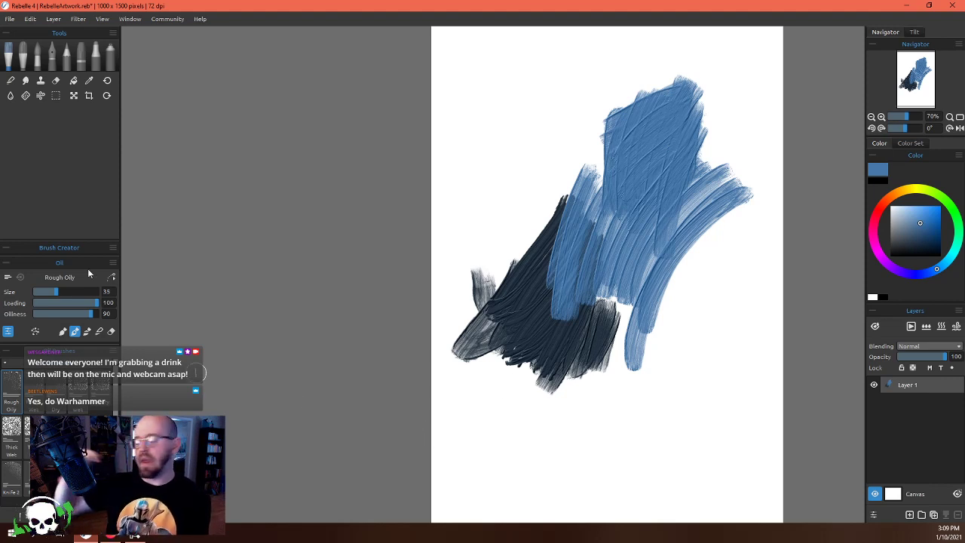
mouse_move(712, 178)
left_mouse_down()
mouse_move(597, 275)
mouse_move(607, 279)
left_mouse_up()
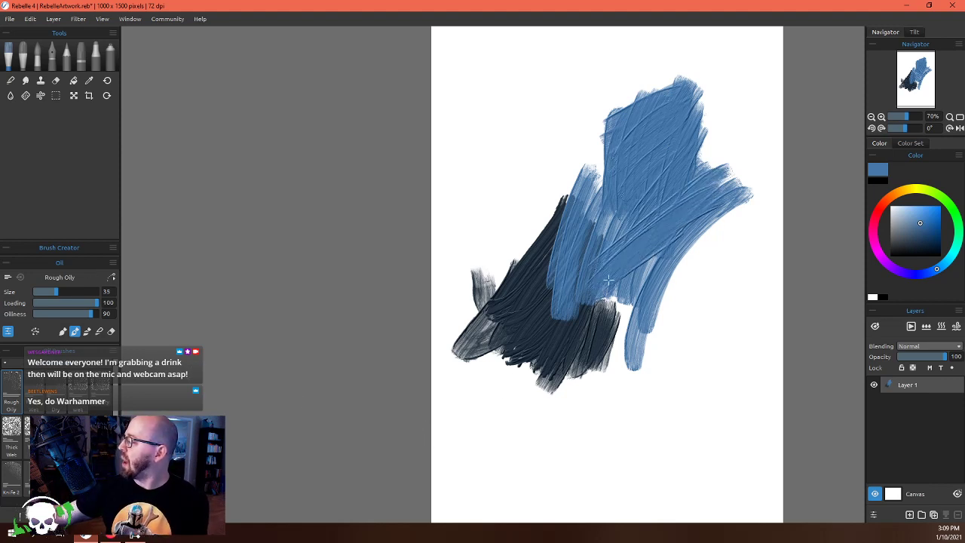
left_click_drag(694, 219, 584, 331)
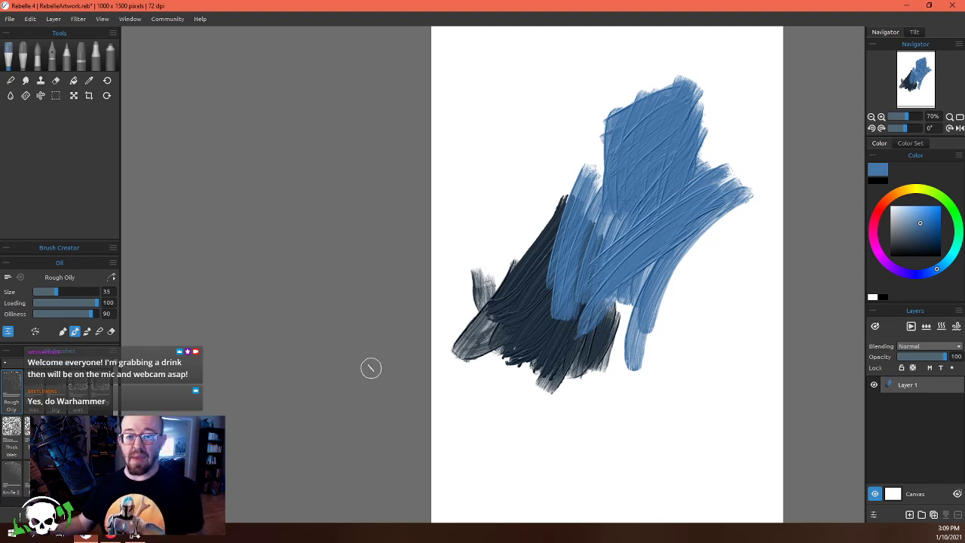
Add blue strokes with the Rough Wet brush at the patch's upper-left edge and smear them outward in Blend mode
key("2")
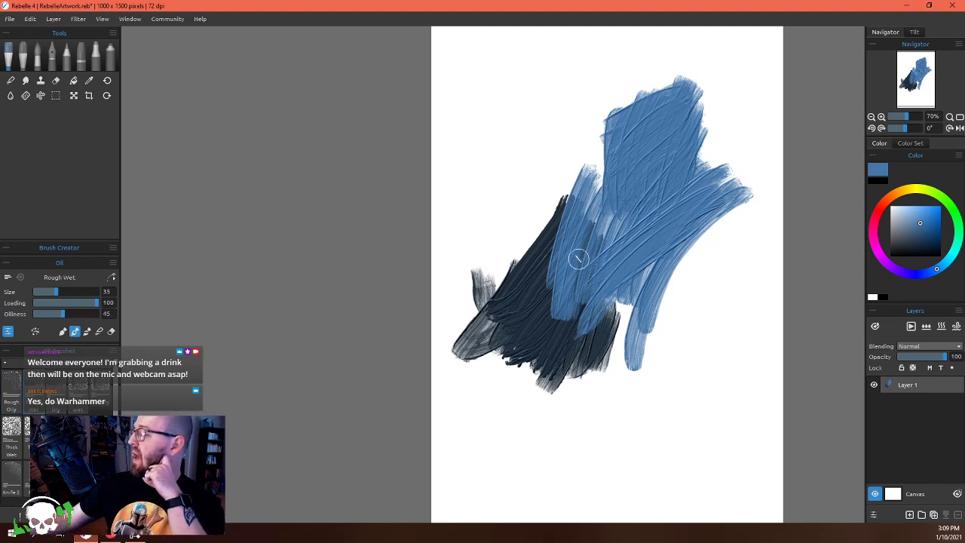
mouse_move(611, 156)
left_mouse_down()
mouse_move(498, 237)
mouse_move(603, 151)
mouse_move(577, 243)
mouse_move(543, 155)
left_mouse_up()
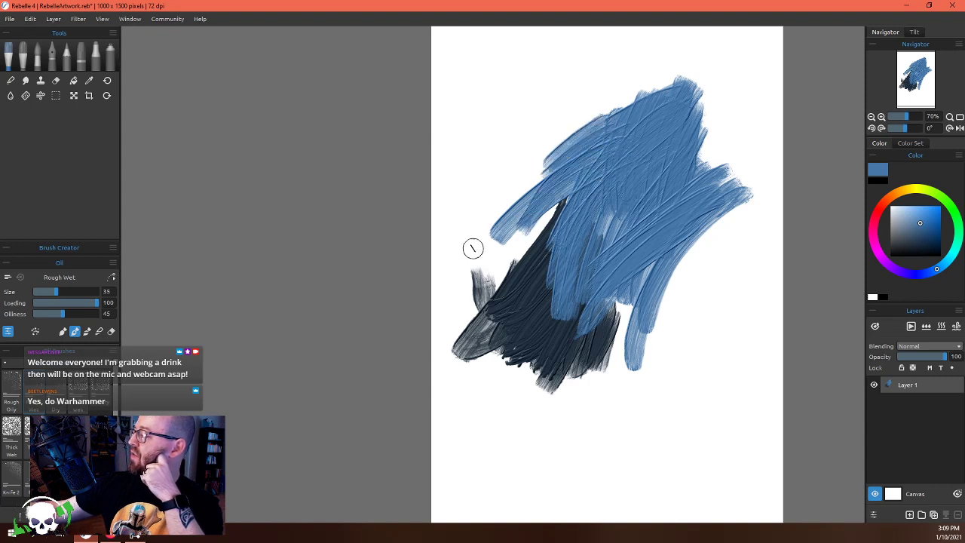
left_click(98, 331)
mouse_move(585, 157)
left_mouse_down()
mouse_move(496, 205)
mouse_move(600, 146)
mouse_move(502, 187)
mouse_move(613, 135)
mouse_move(521, 153)
mouse_move(637, 122)
mouse_move(544, 156)
mouse_move(568, 150)
mouse_move(547, 187)
left_mouse_up()
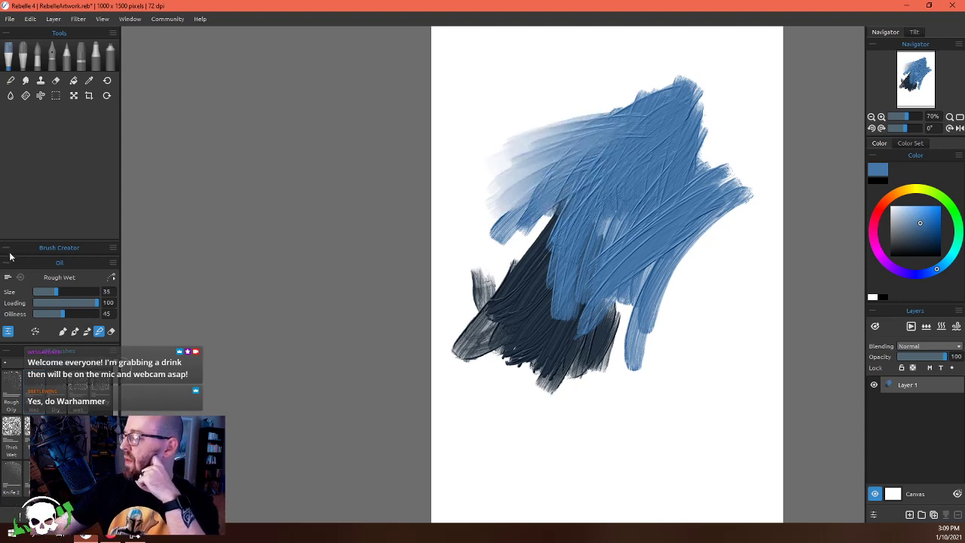
Examine the Rough Wet brush's shape, grain and pressure settings in the Brush Creator
left_click(10, 256)
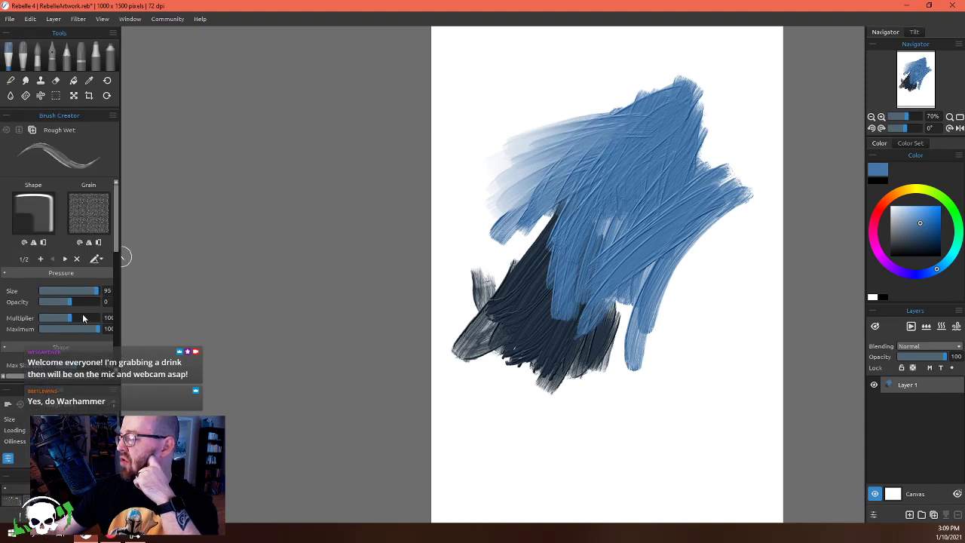
mouse_move(111, 251)
left_mouse_down()
mouse_move(112, 366)
mouse_move(116, 238)
left_mouse_up()
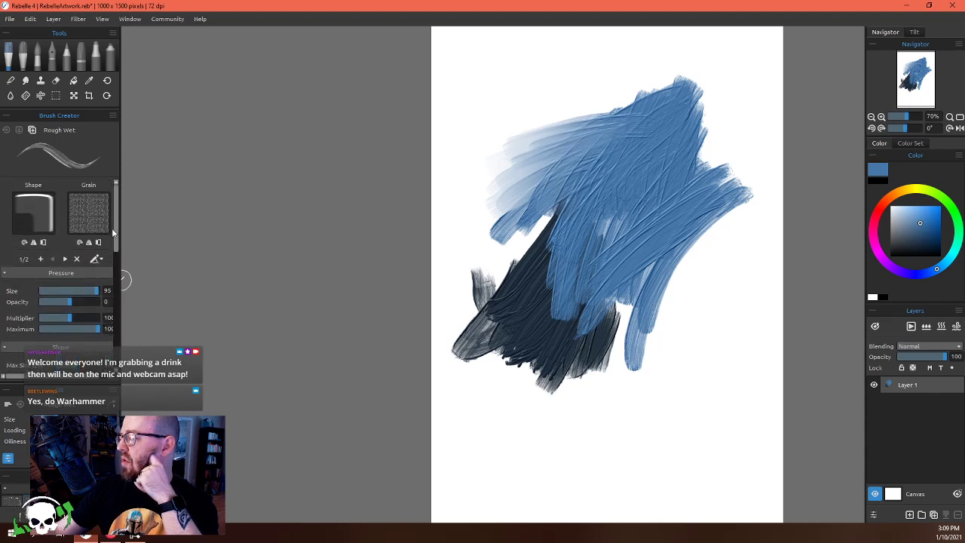
left_click(6, 115)
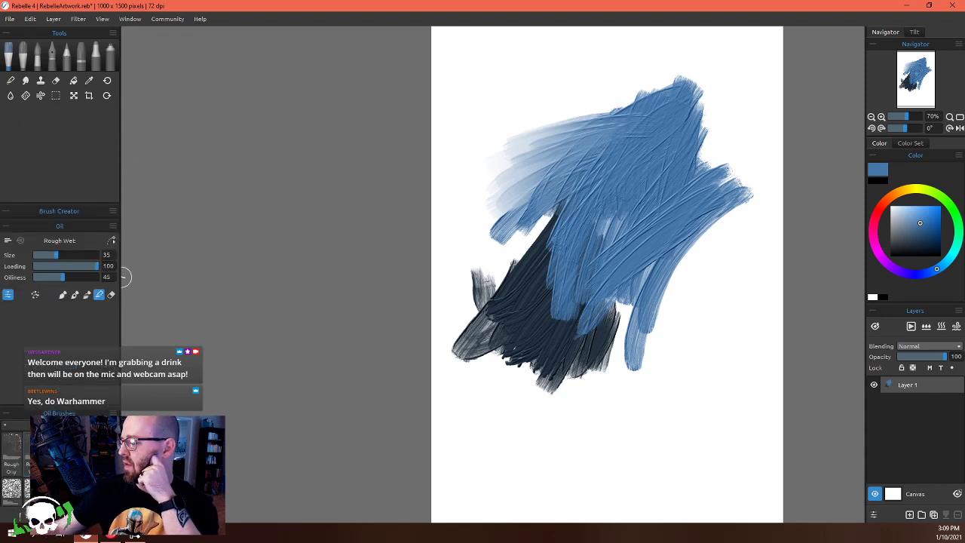
Set the Rough Wet brush's oiliness to 83 and blend the blue and dark paint outward over the upper-left white canvas
left_click(8, 413)
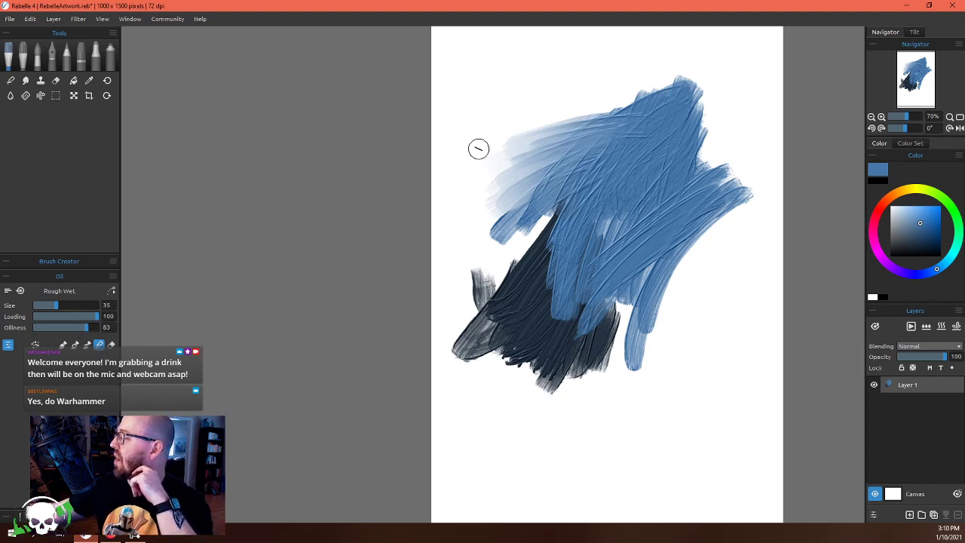
mouse_move(478, 148)
left_mouse_down()
mouse_move(503, 212)
mouse_move(559, 137)
mouse_move(482, 211)
mouse_move(545, 97)
mouse_move(475, 226)
mouse_move(558, 181)
mouse_move(467, 301)
mouse_move(485, 214)
mouse_move(528, 151)
mouse_move(627, 79)
left_mouse_up()
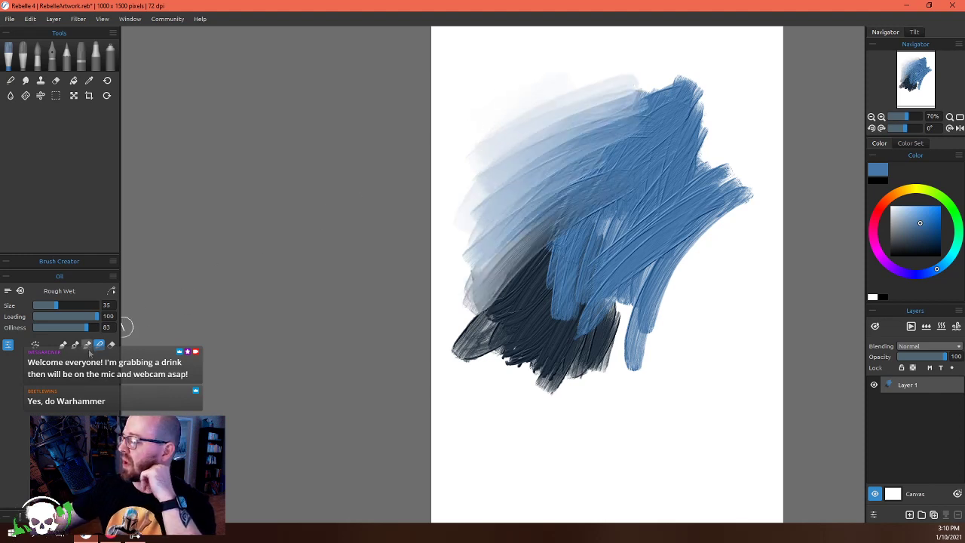
Test the Rough Wet brush's Paint, Paint & Mix and Paint & Blend modes with blue strokes over the smeared and dark areas
left_click(74, 344)
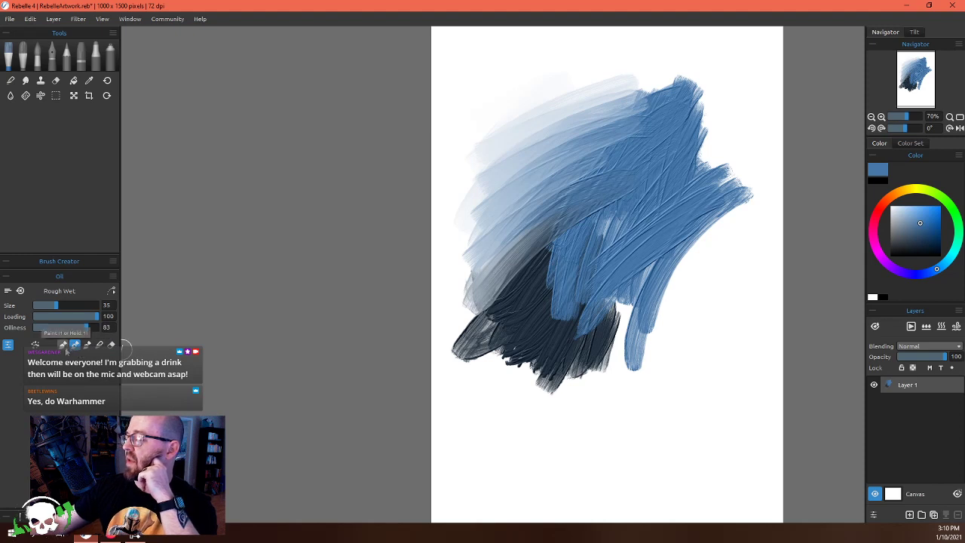
left_click(63, 344)
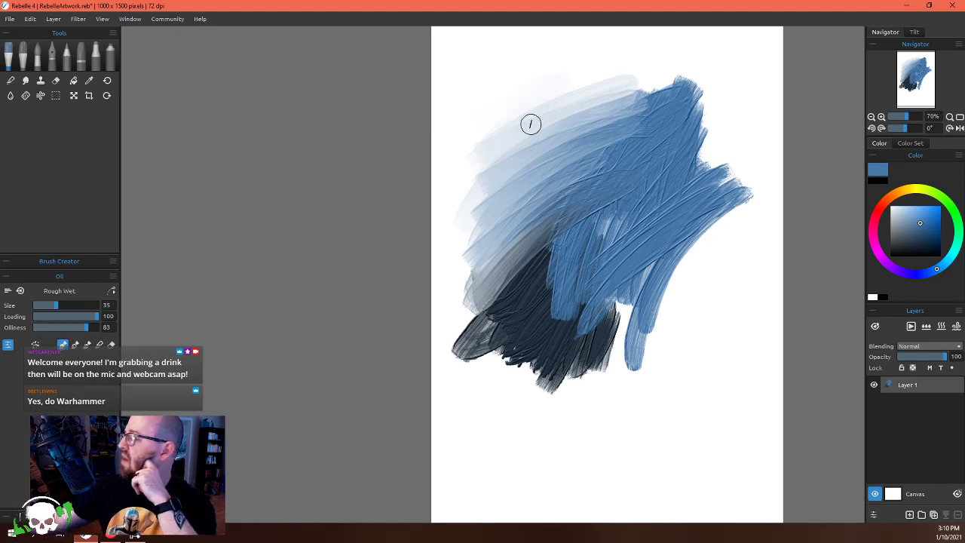
mouse_move(531, 123)
left_mouse_down()
mouse_move(460, 154)
mouse_move(514, 105)
mouse_move(464, 165)
mouse_move(554, 99)
mouse_move(509, 167)
mouse_move(494, 215)
left_mouse_up()
left_click(74, 344)
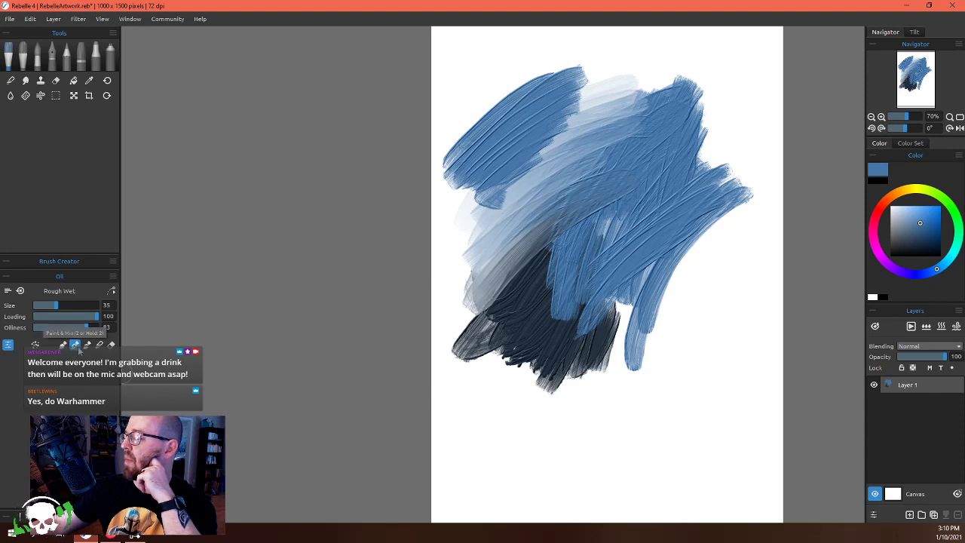
mouse_move(505, 156)
left_mouse_down()
mouse_move(460, 226)
mouse_move(482, 174)
mouse_move(501, 202)
mouse_move(595, 128)
mouse_move(609, 140)
left_mouse_up()
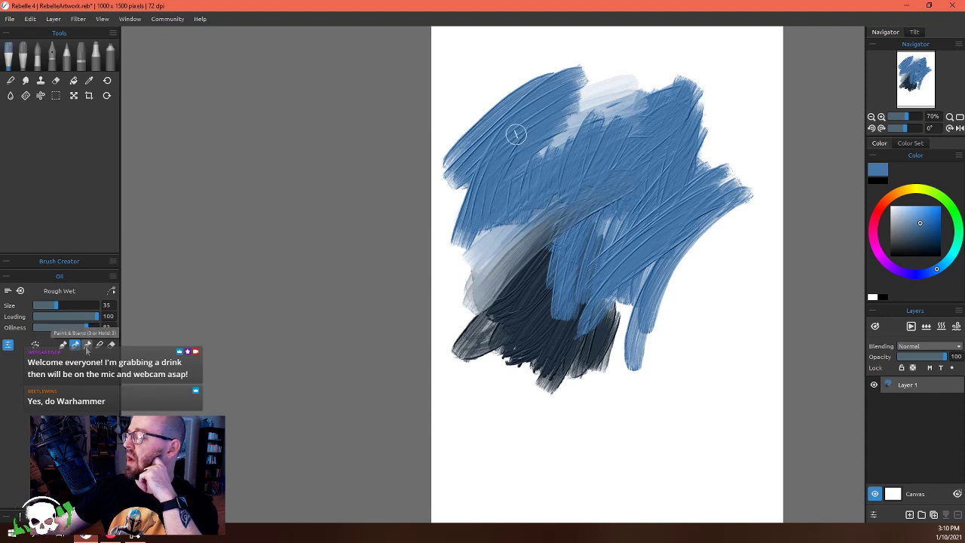
left_click(86, 344)
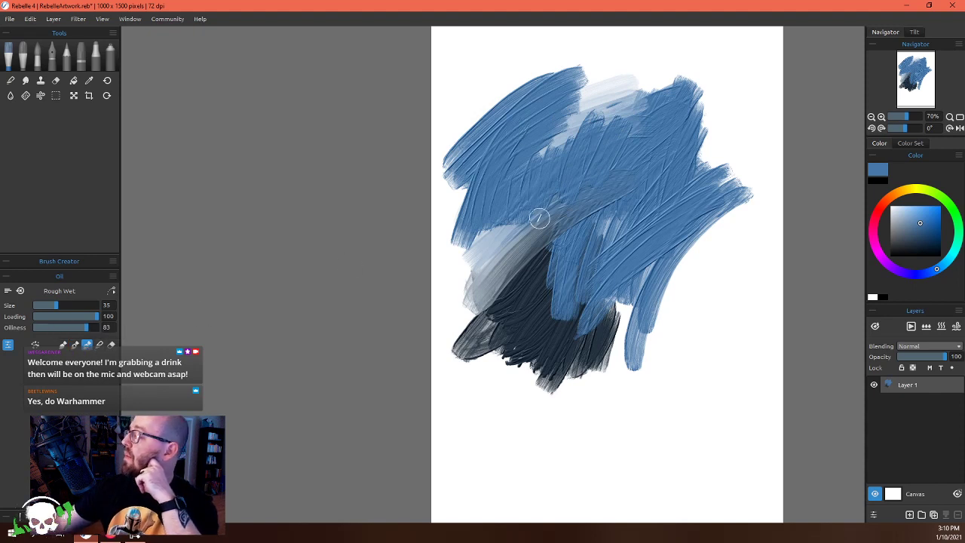
mouse_move(493, 205)
left_mouse_down()
mouse_move(482, 189)
mouse_move(482, 256)
mouse_move(558, 380)
left_mouse_up()
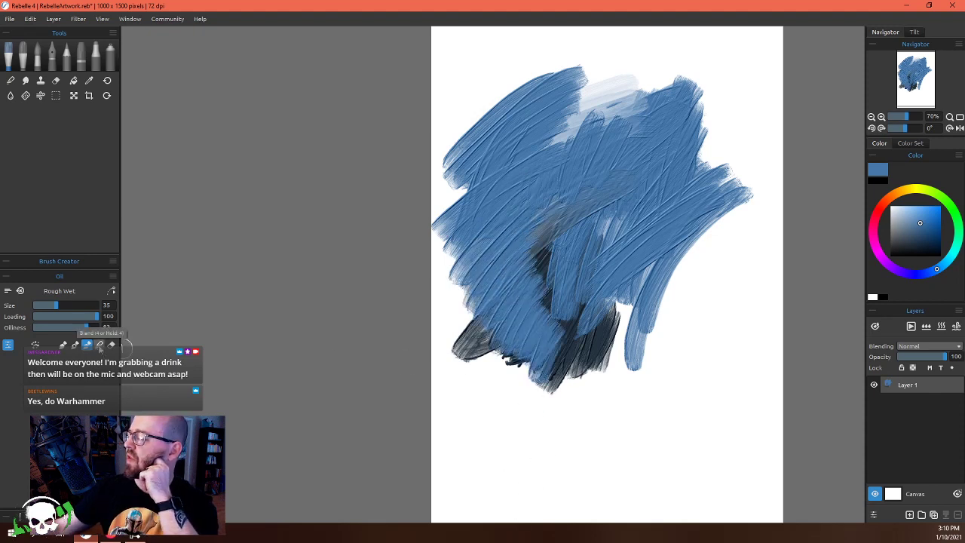
In Blend mode, smear the remaining dark paint into the surrounding blue around the middle of the painted area
left_click(100, 345)
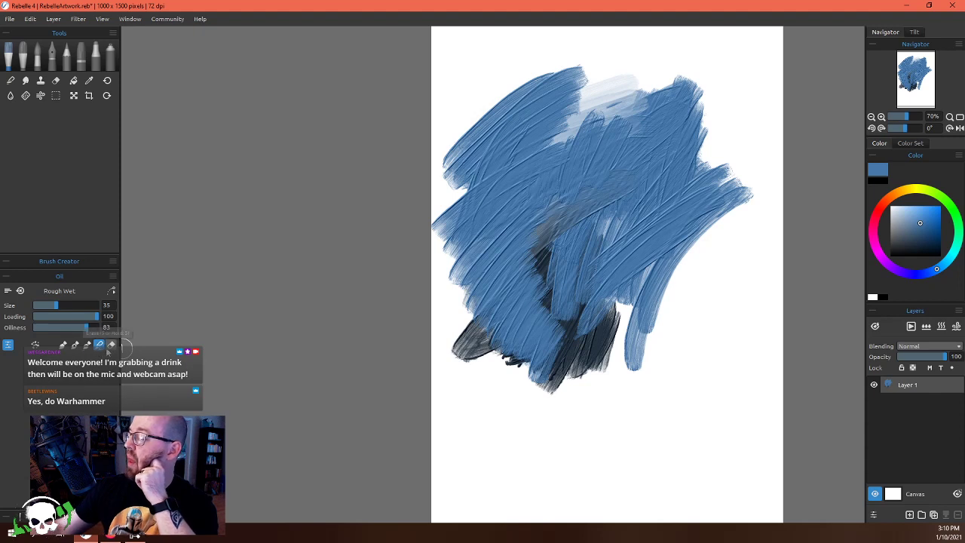
mouse_move(563, 327)
left_mouse_down()
mouse_move(541, 376)
mouse_move(579, 338)
mouse_move(527, 301)
mouse_move(497, 311)
mouse_move(509, 305)
mouse_move(551, 345)
mouse_move(528, 253)
mouse_move(545, 345)
left_mouse_up()
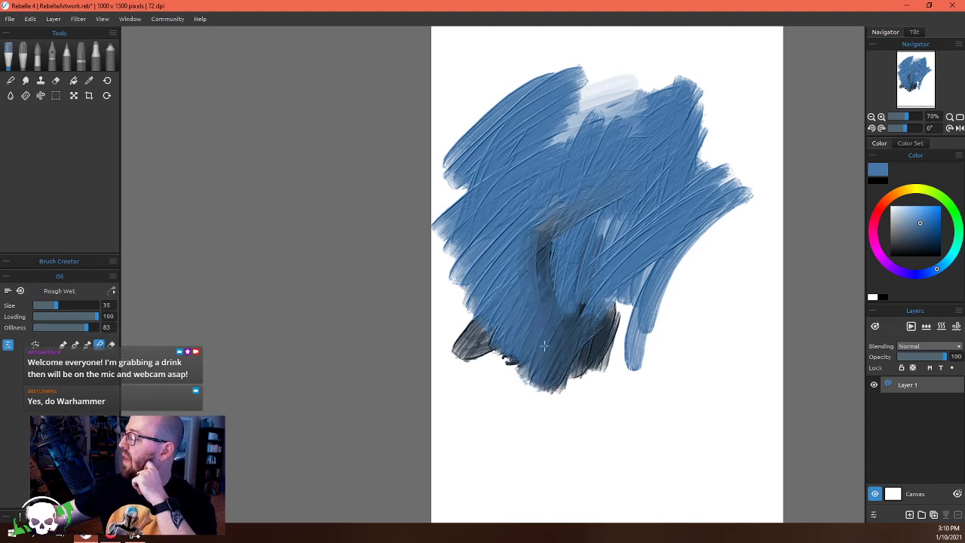
mouse_move(504, 258)
left_mouse_down()
mouse_move(514, 354)
mouse_move(485, 255)
mouse_move(480, 326)
mouse_move(564, 207)
mouse_move(537, 268)
mouse_move(555, 263)
mouse_move(538, 332)
mouse_move(539, 236)
mouse_move(527, 236)
mouse_move(518, 263)
mouse_move(535, 215)
mouse_move(579, 166)
mouse_move(520, 259)
left_mouse_up()
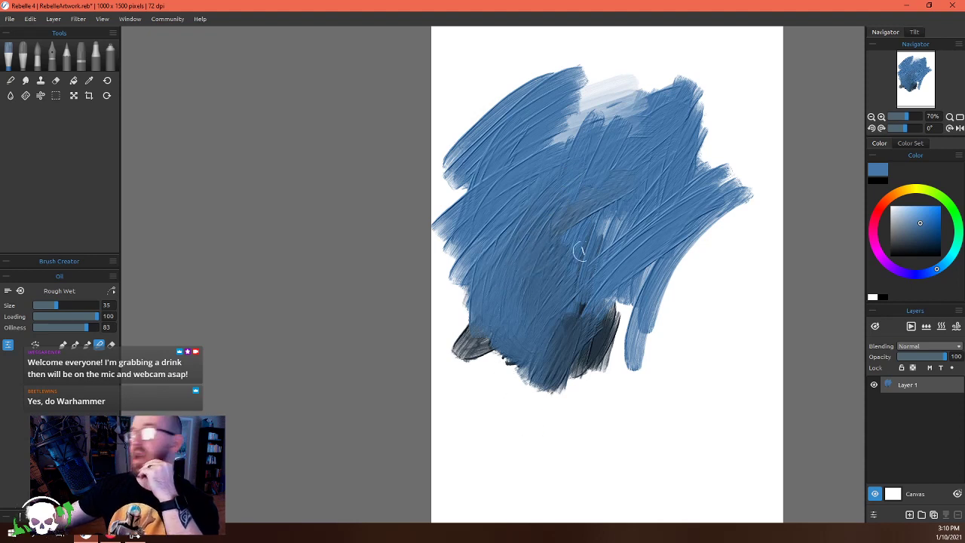
mouse_move(526, 228)
left_mouse_down()
mouse_move(544, 264)
mouse_move(670, 201)
mouse_move(583, 261)
mouse_move(484, 304)
mouse_move(441, 344)
mouse_move(676, 189)
mouse_move(599, 232)
mouse_move(535, 302)
left_mouse_up()
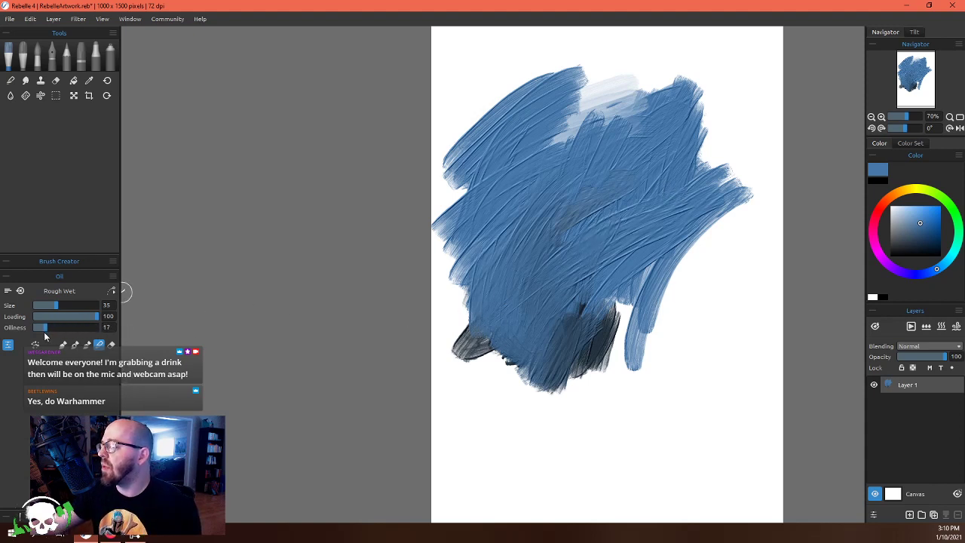
In Paint & Blend mode with oiliness at 14, paint blue strokes across the canvas's upper part and a brighter blue patch in the middle
left_click(87, 345)
mouse_move(520, 81)
left_mouse_down()
mouse_move(445, 132)
mouse_move(566, 50)
mouse_move(448, 139)
mouse_move(651, 58)
mouse_move(743, 60)
mouse_move(716, 128)
mouse_move(743, 86)
left_mouse_up()
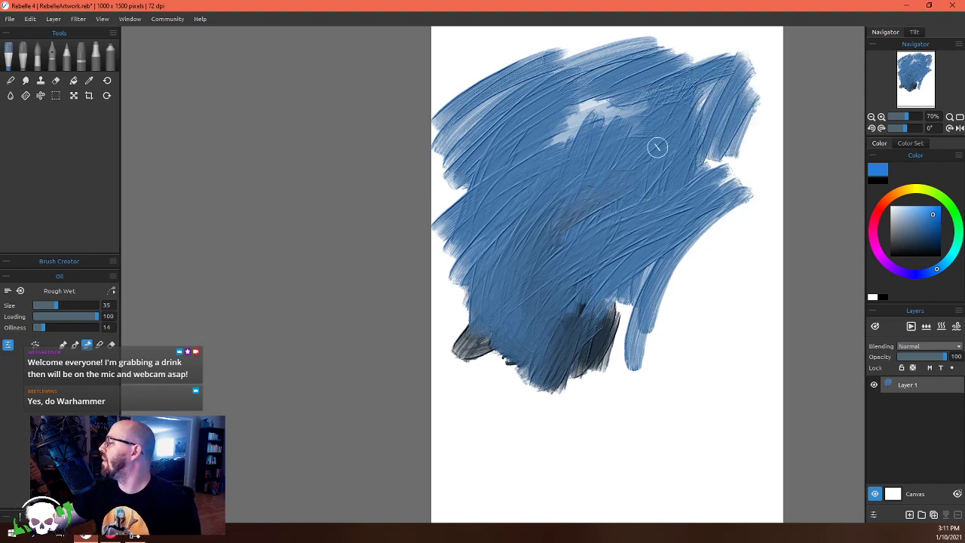
left_click_drag(656, 147, 565, 240)
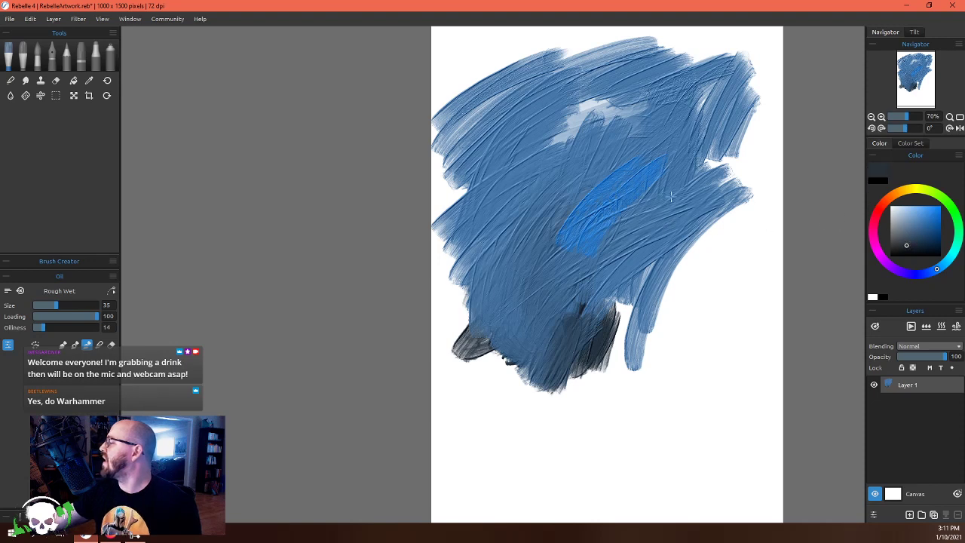
Paint dark blue-grey strokes over the blue area and a block of vertical dark strokes on the white canvas at its lower right
left_click_drag(670, 196, 585, 312)
left_click_drag(682, 262, 707, 390)
left_click_drag(712, 264, 725, 386)
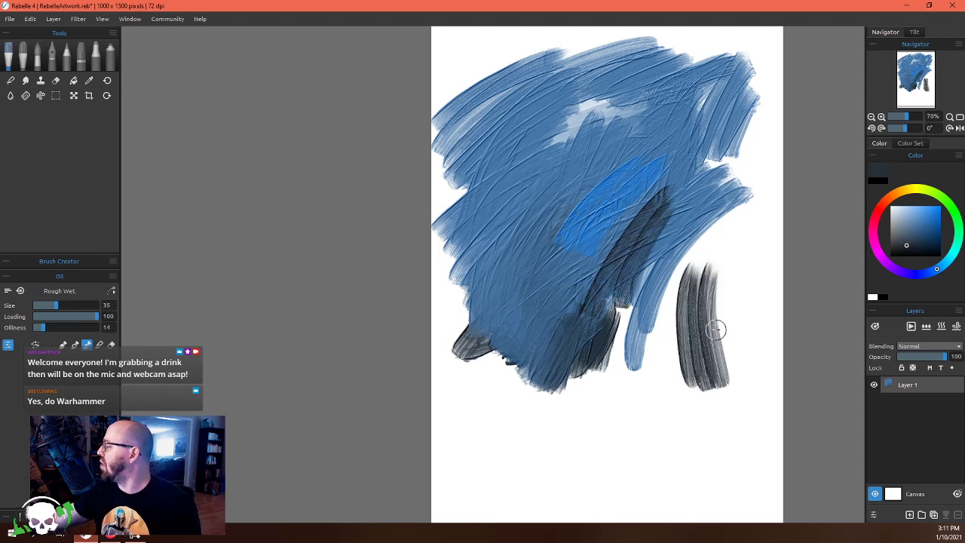
mouse_move(716, 330)
left_mouse_down()
mouse_move(732, 273)
mouse_move(757, 271)
mouse_move(776, 249)
mouse_move(743, 290)
left_mouse_up()
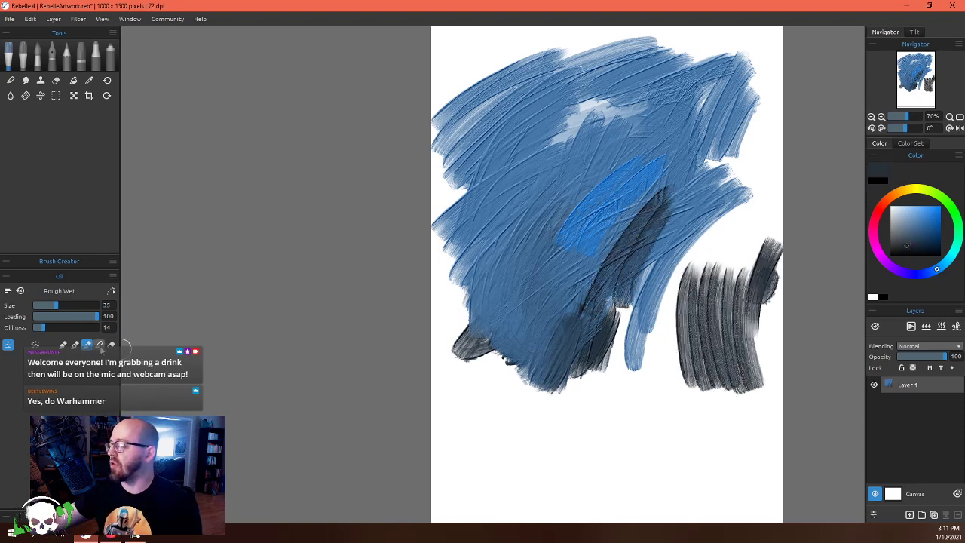
Test the Rough Dry and Flat wet brushes with dark strokes on the lower white canvas and Flat wet strokes over the blue
left_click(14, 512)
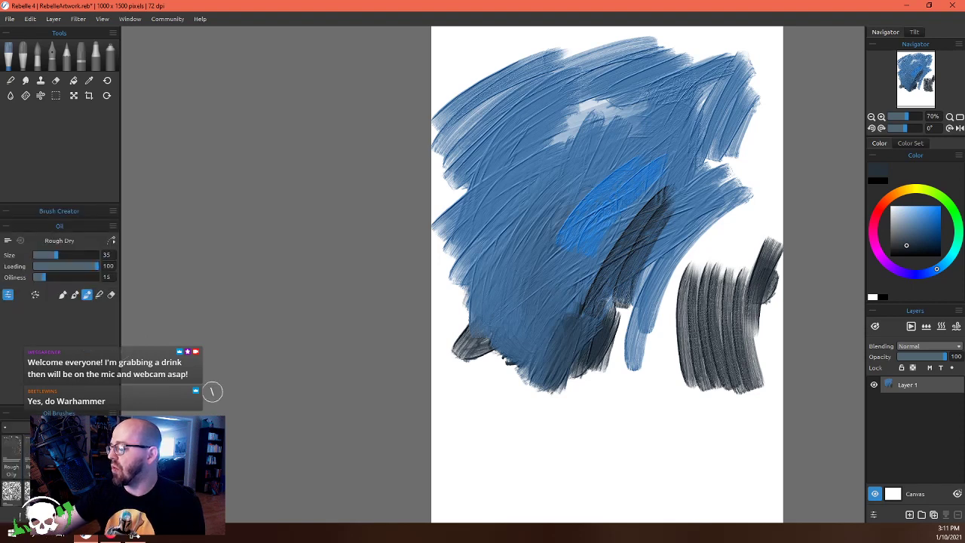
mouse_move(558, 471)
left_mouse_down()
mouse_move(646, 378)
mouse_move(597, 489)
mouse_move(638, 459)
mouse_move(661, 414)
mouse_move(673, 460)
left_mouse_up()
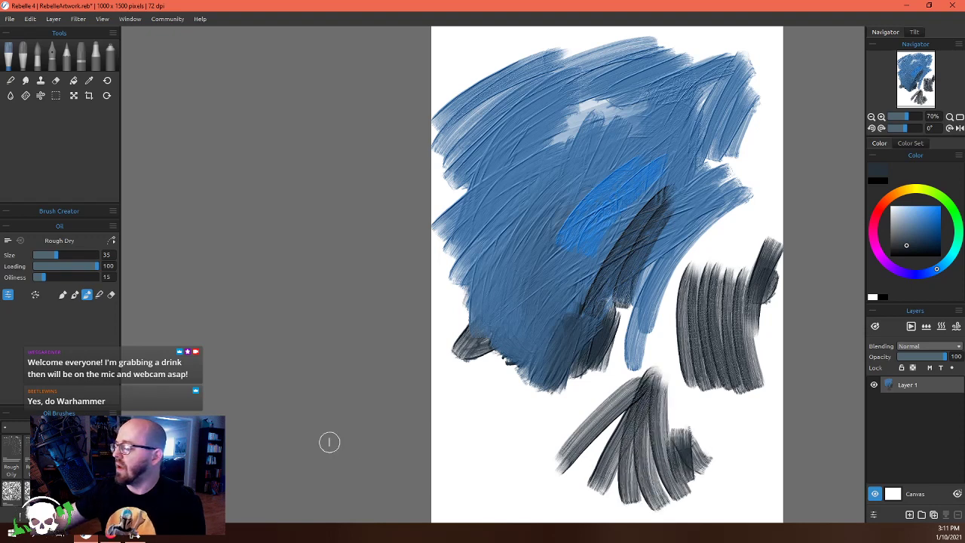
left_click(12, 491)
mouse_move(502, 442)
left_mouse_down()
mouse_move(514, 386)
mouse_move(508, 460)
mouse_move(523, 484)
mouse_move(551, 465)
mouse_move(565, 410)
mouse_move(530, 439)
mouse_move(467, 388)
mouse_move(485, 449)
mouse_move(522, 402)
left_mouse_up()
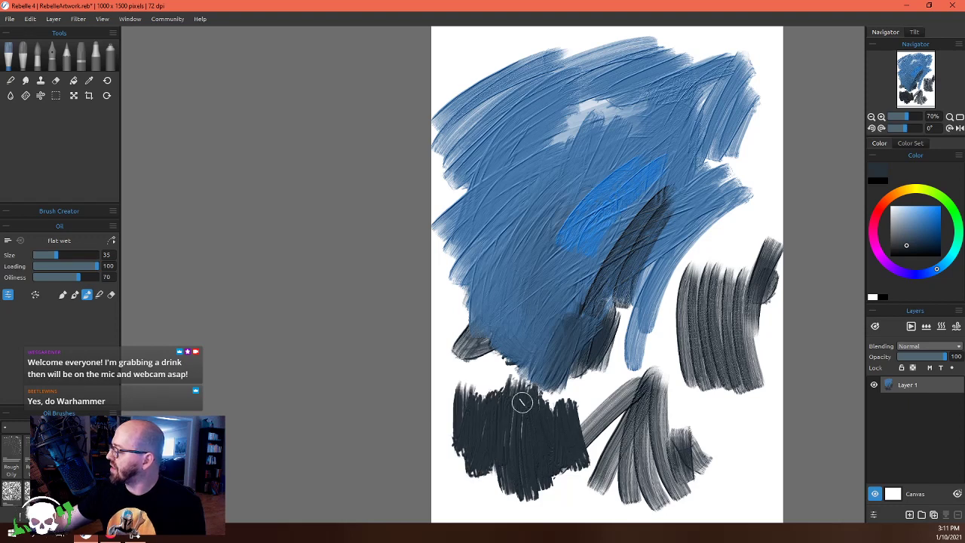
mouse_move(592, 230)
left_mouse_down()
mouse_move(498, 301)
mouse_move(472, 363)
left_mouse_up()
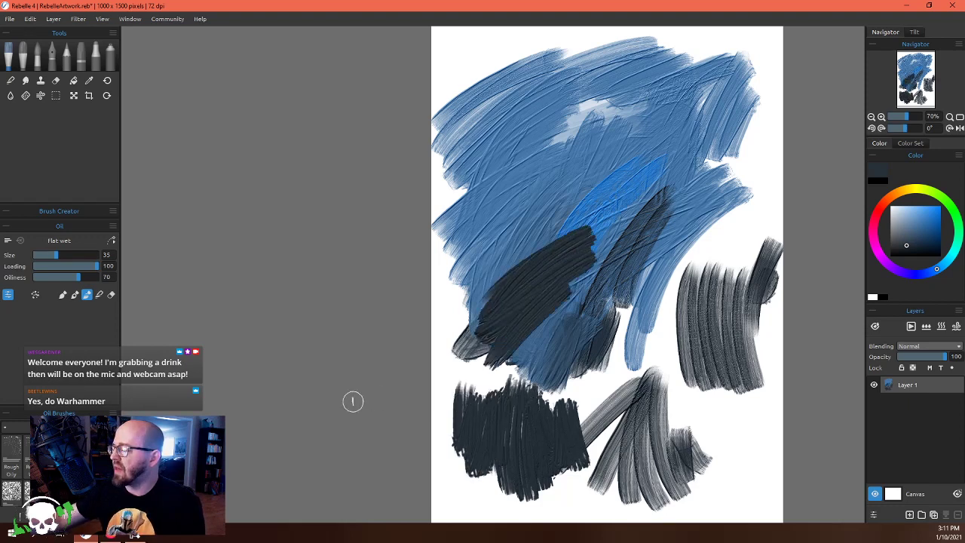
Test the Flat dry brush with dark strokes over the middle and right of the blue area, and select the Thick Wet brush
key("Down")
mouse_move(490, 282)
left_mouse_down()
mouse_move(513, 319)
mouse_move(603, 227)
left_mouse_up()
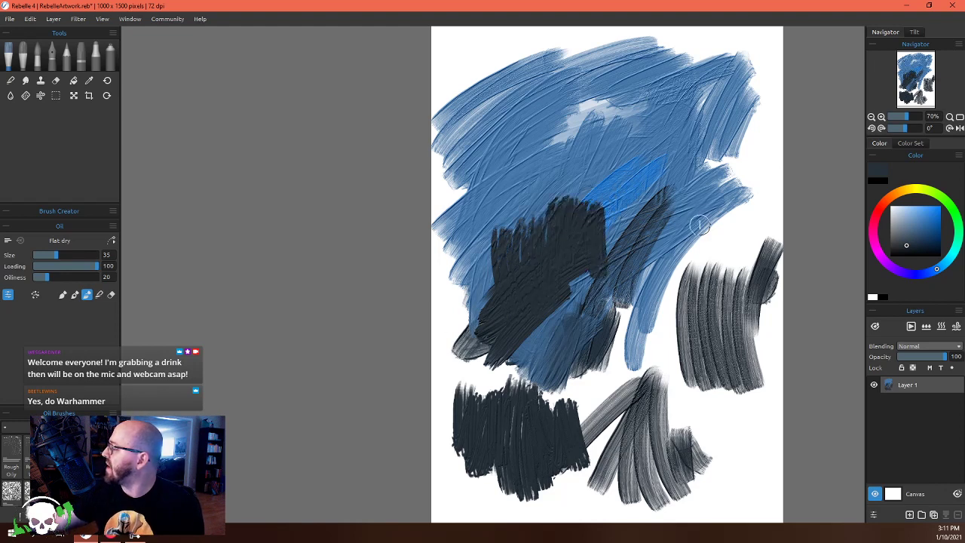
left_click_drag(708, 194, 585, 323)
key("Down")
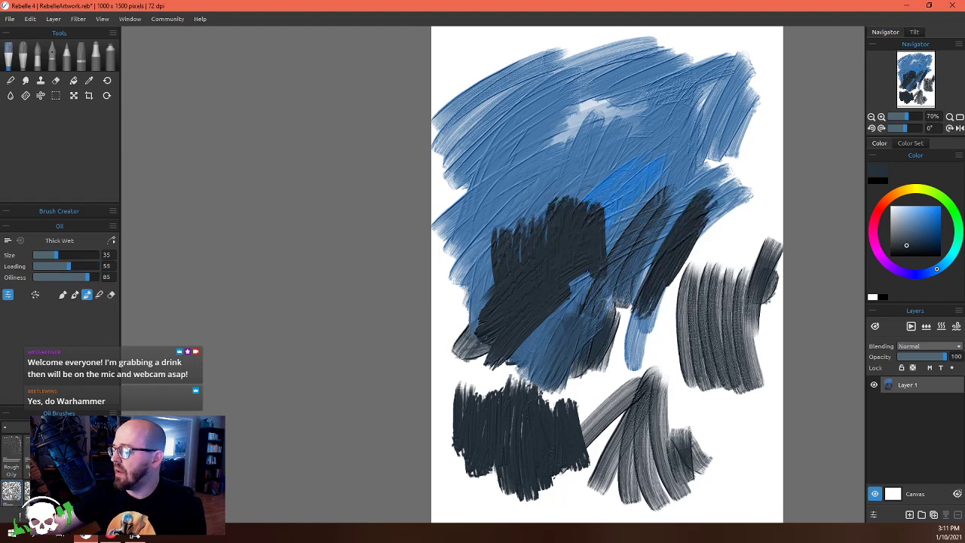
Paint a dark patch in the canvas's upper left corner with the Thick Wet brush
mouse_move(515, 45)
left_mouse_down()
mouse_move(456, 90)
mouse_move(472, 126)
left_mouse_up()
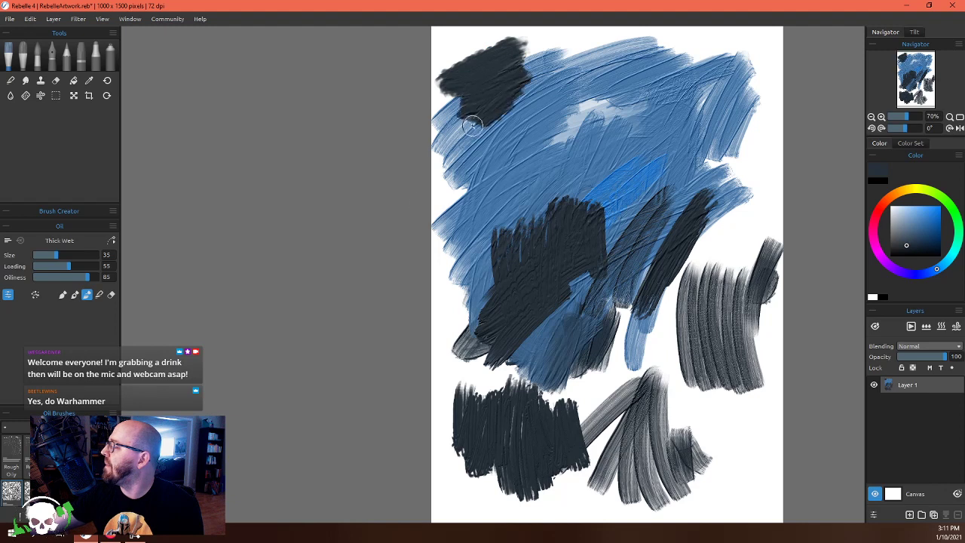
scroll(15, 459, "down", 1)
scroll(15, 459, "down", 1)
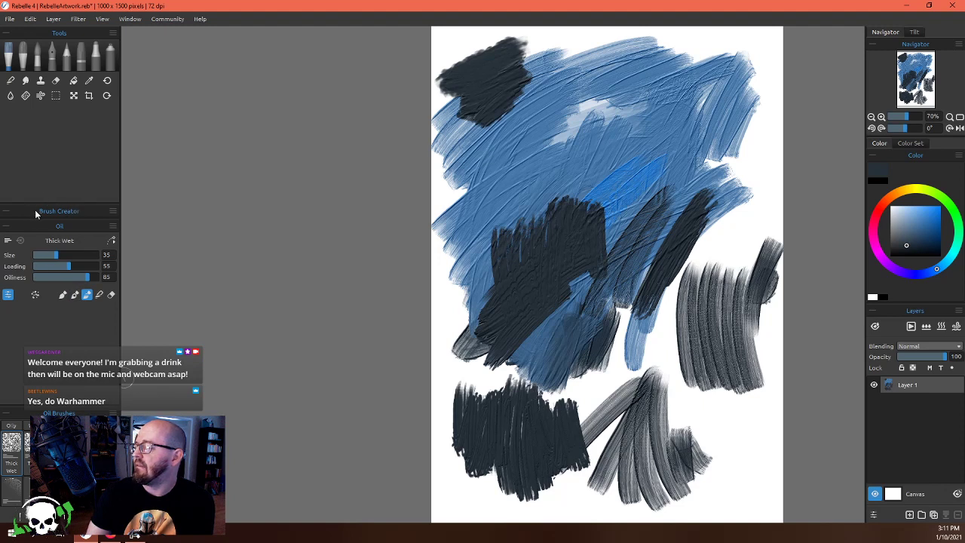
Rearrange the docked panels so that Oil Brushes sits directly below Tools, above the Oil brush settings
mouse_move(35, 211)
left_mouse_down()
mouse_move(27, 140)
mouse_move(18, 154)
left_mouse_up()
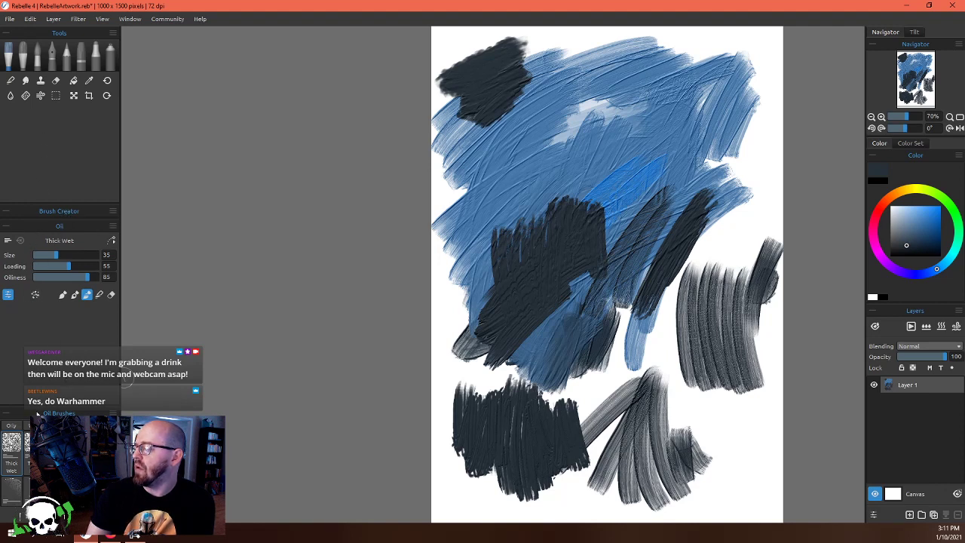
mouse_move(37, 416)
left_mouse_down()
mouse_move(60, 309)
mouse_move(40, 223)
mouse_move(32, 242)
left_mouse_up()
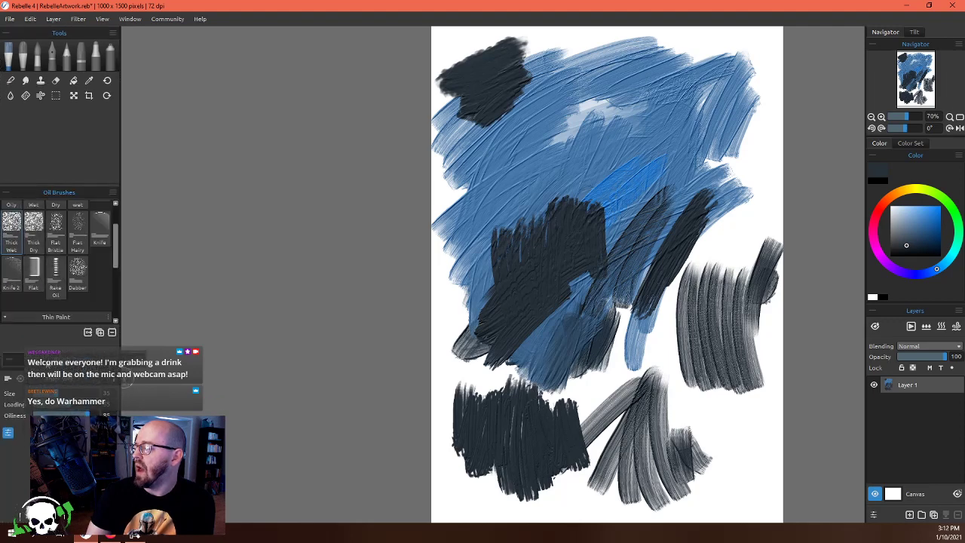
left_click(43, 354)
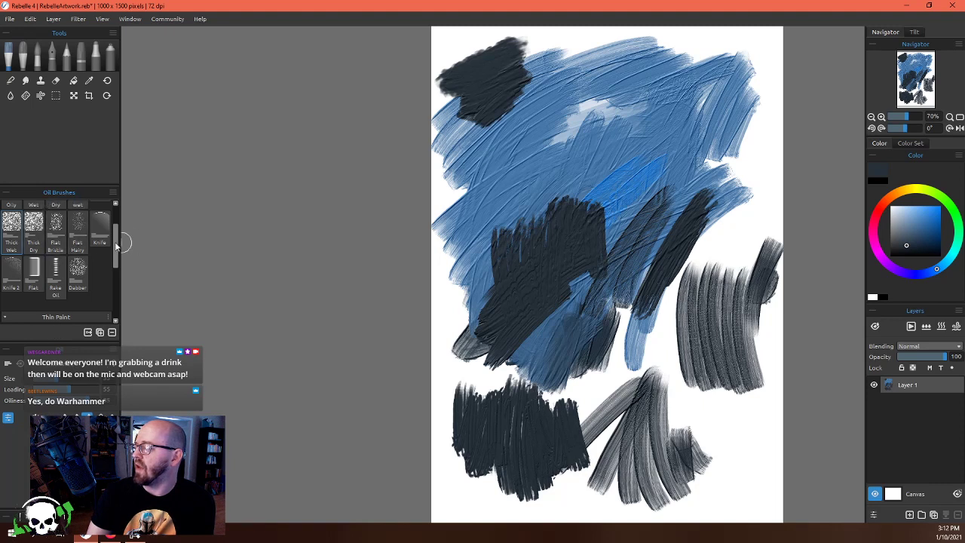
Test the Knife brush by smearing the dark block, the vertical grey strokes and the upper blue area
scroll(117, 245, "up", 2)
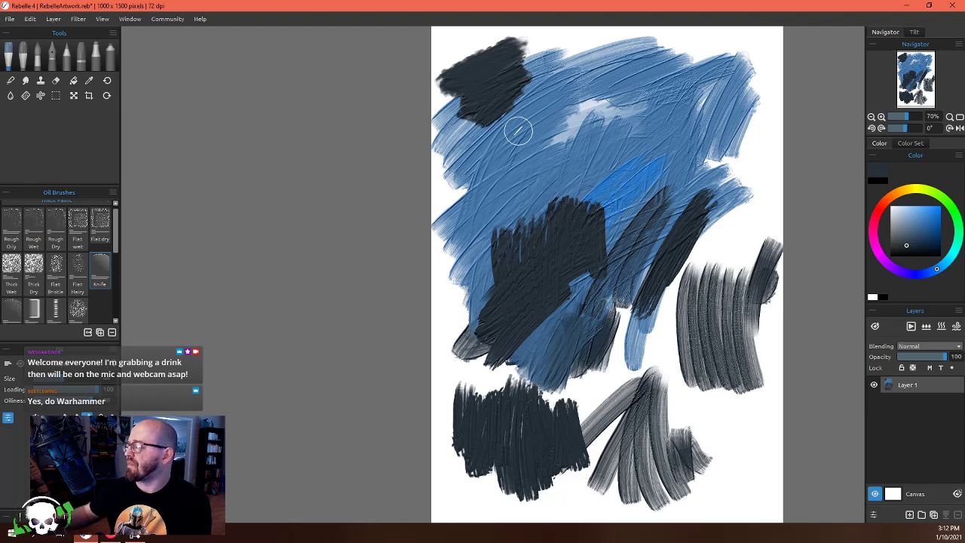
mouse_move(486, 338)
left_mouse_down()
mouse_move(482, 373)
mouse_move(503, 317)
mouse_move(443, 385)
mouse_move(606, 240)
mouse_move(575, 254)
mouse_move(573, 309)
left_mouse_up()
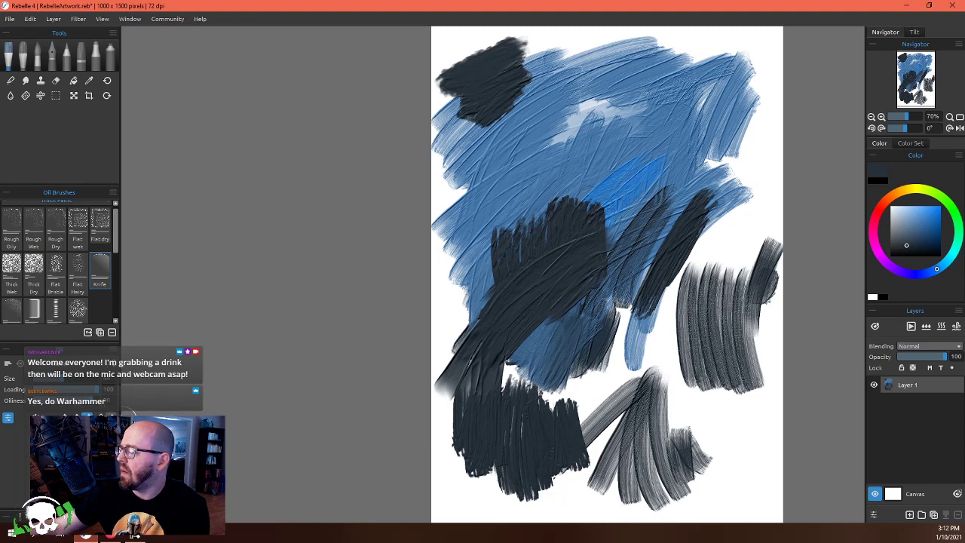
mouse_move(596, 280)
left_mouse_down()
mouse_move(590, 331)
mouse_move(611, 284)
mouse_move(601, 358)
mouse_move(633, 305)
mouse_move(653, 371)
mouse_move(680, 265)
mouse_move(657, 362)
mouse_move(657, 324)
mouse_move(706, 247)
mouse_move(671, 324)
mouse_move(739, 240)
mouse_move(727, 286)
mouse_move(754, 274)
mouse_move(721, 273)
mouse_move(740, 288)
mouse_move(733, 304)
mouse_move(754, 335)
left_mouse_up()
mouse_move(716, 151)
left_mouse_down()
mouse_move(727, 95)
mouse_move(656, 139)
left_mouse_up()
mouse_move(766, 66)
left_mouse_down()
mouse_move(649, 119)
mouse_move(753, 68)
mouse_move(640, 75)
mouse_move(724, 46)
mouse_move(553, 112)
mouse_move(618, 90)
mouse_move(527, 151)
mouse_move(645, 110)
left_mouse_up()
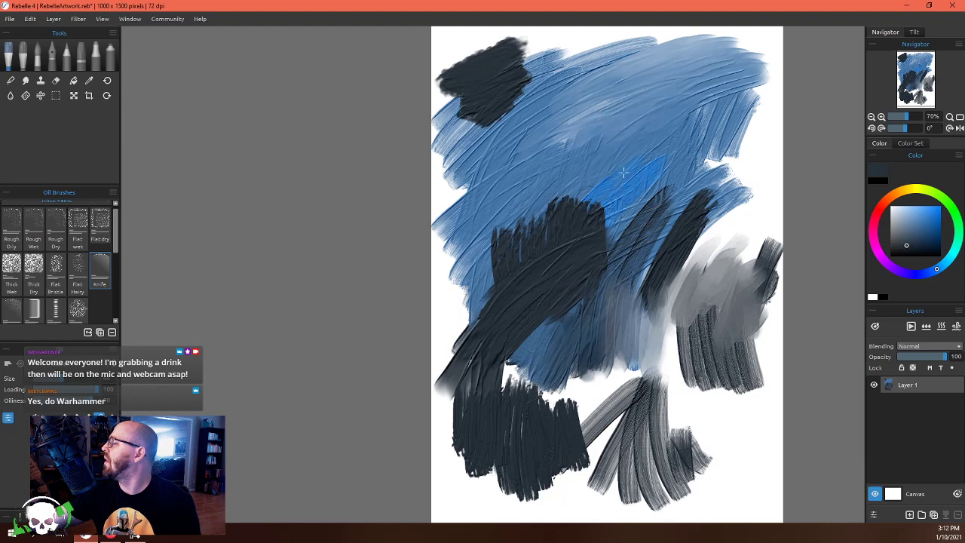
mouse_move(694, 135)
left_mouse_down()
mouse_move(716, 98)
mouse_move(749, 149)
mouse_move(682, 97)
mouse_move(712, 132)
left_mouse_up()
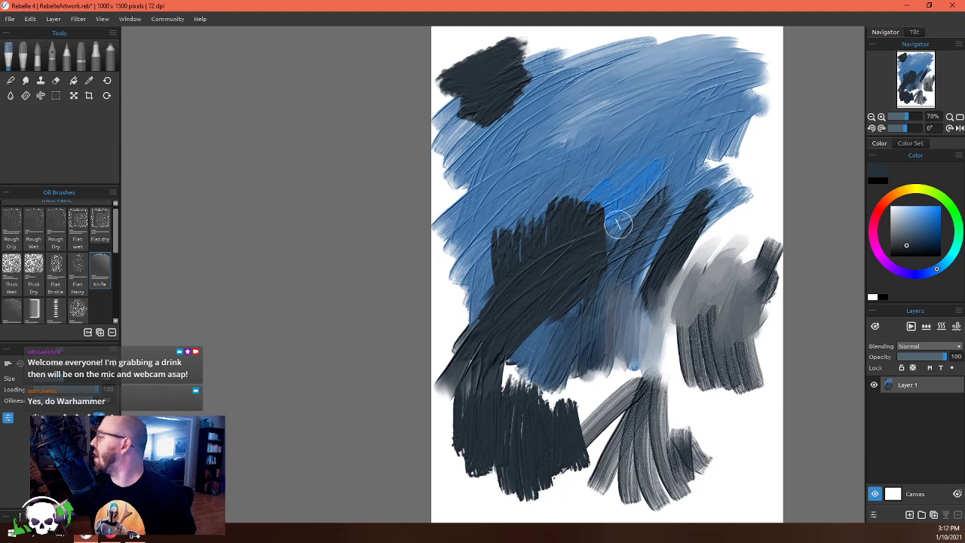
Expand the Brush Creator and examine the Knife brush's shape, pressure, opacity and smudge settings
left_click(113, 351)
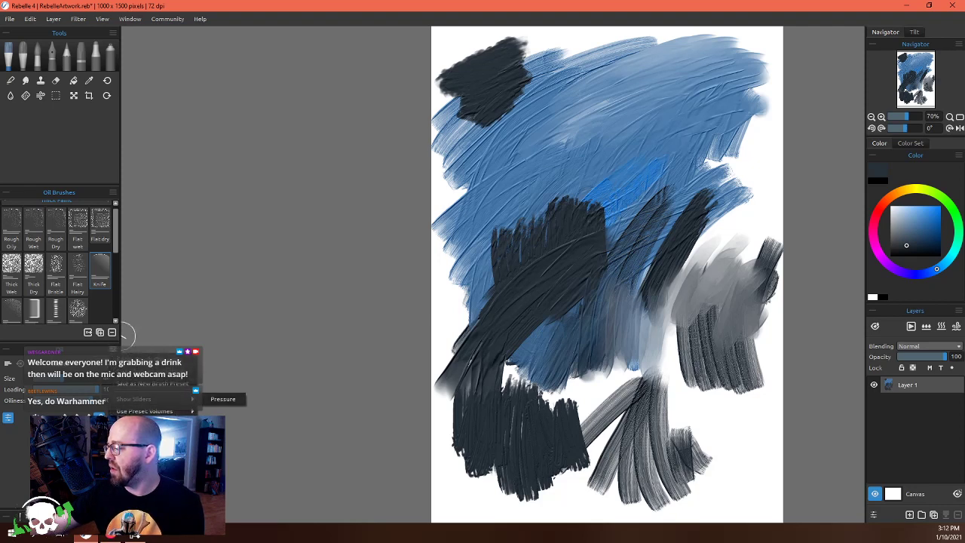
left_click(11, 518)
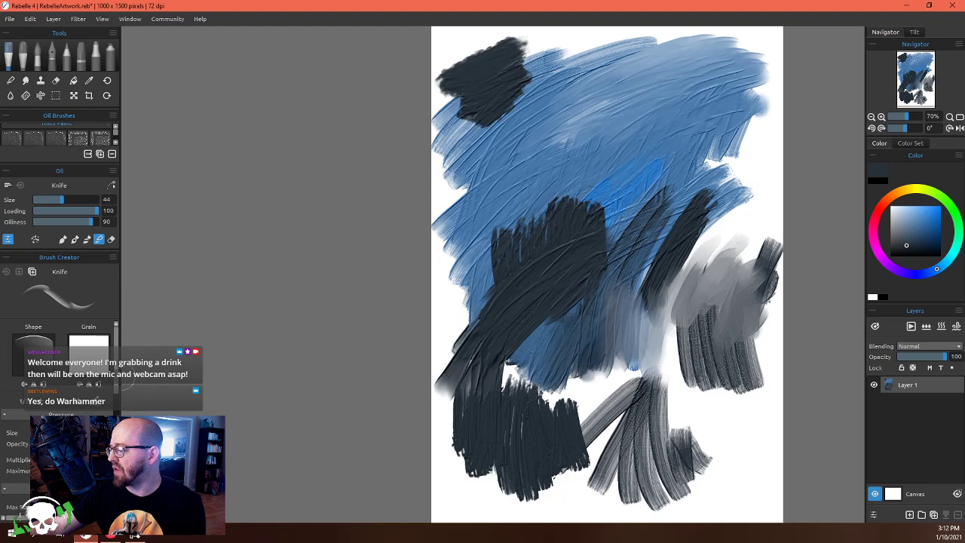
scroll(117, 383, "down", 3)
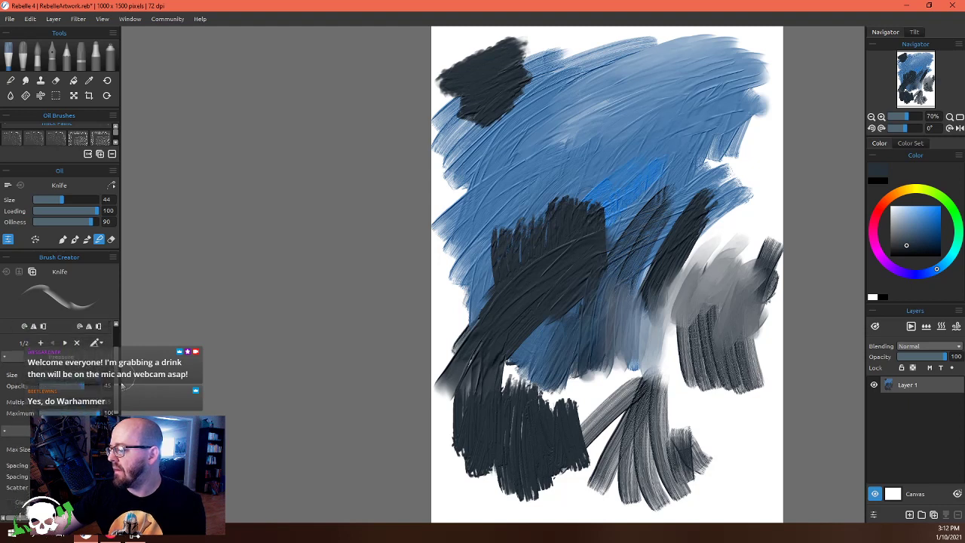
scroll(119, 392, "down", 2)
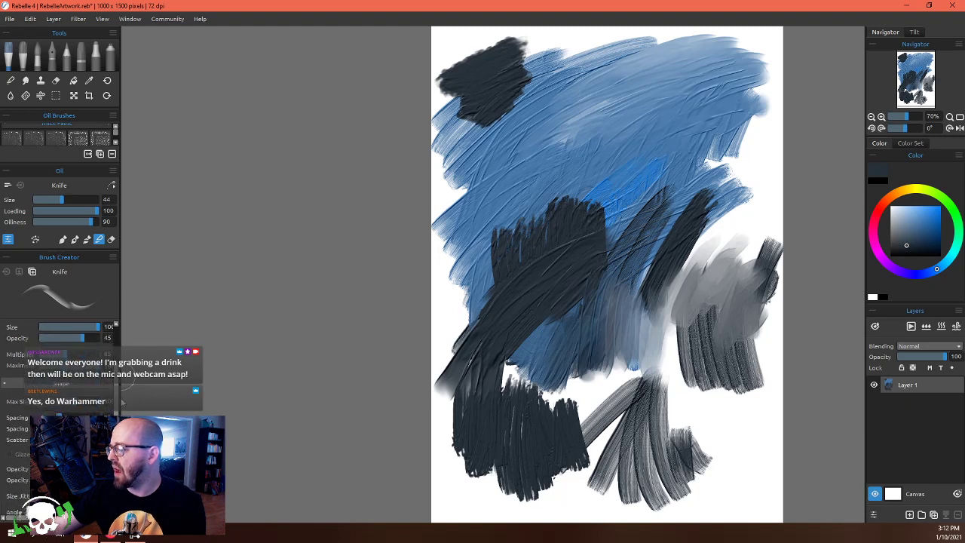
scroll(119, 403, "down", 4)
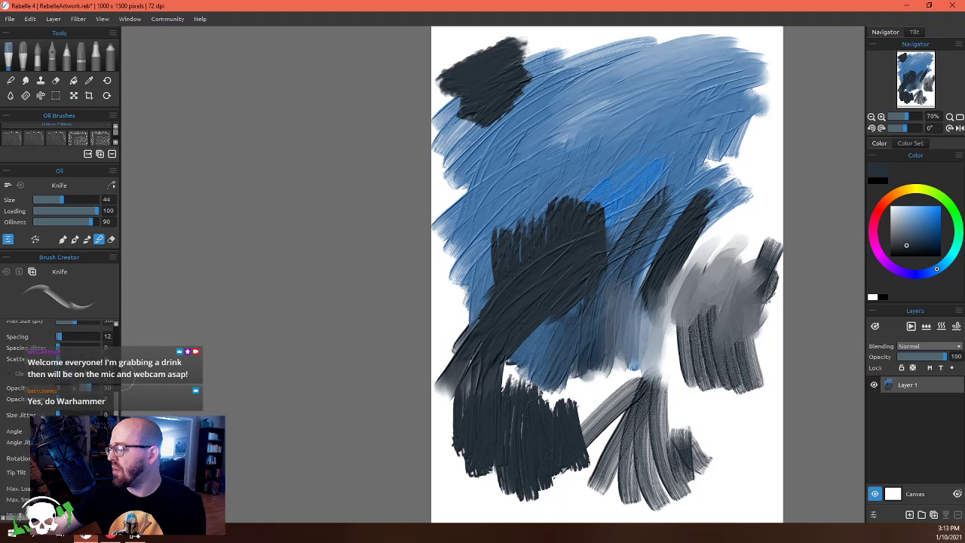
scroll(60, 377, "down", 3)
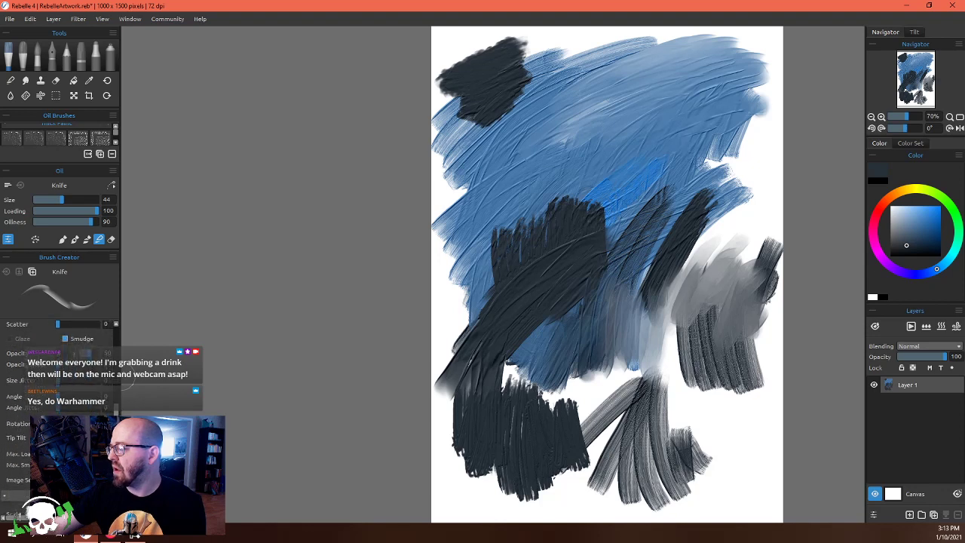
scroll(61, 362, "down", 1)
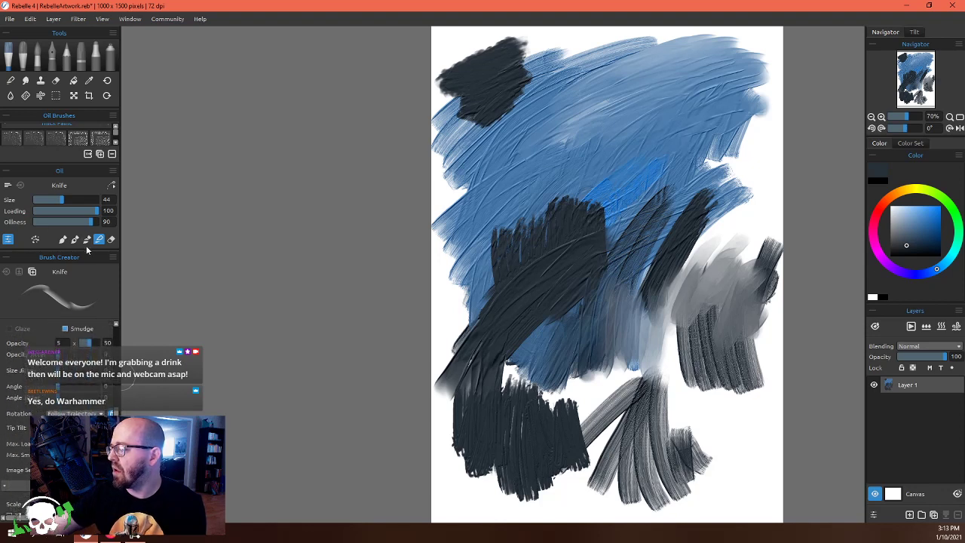
Switch the Knife brush to Paint & Blend mode and look through its remaining Brush Creator settings
left_click(86, 240)
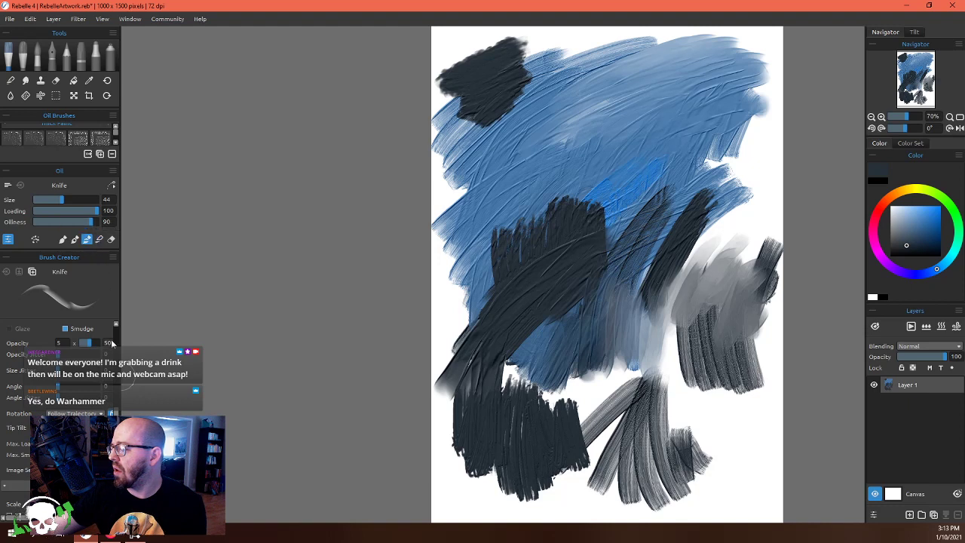
scroll(61, 377, "down", 3)
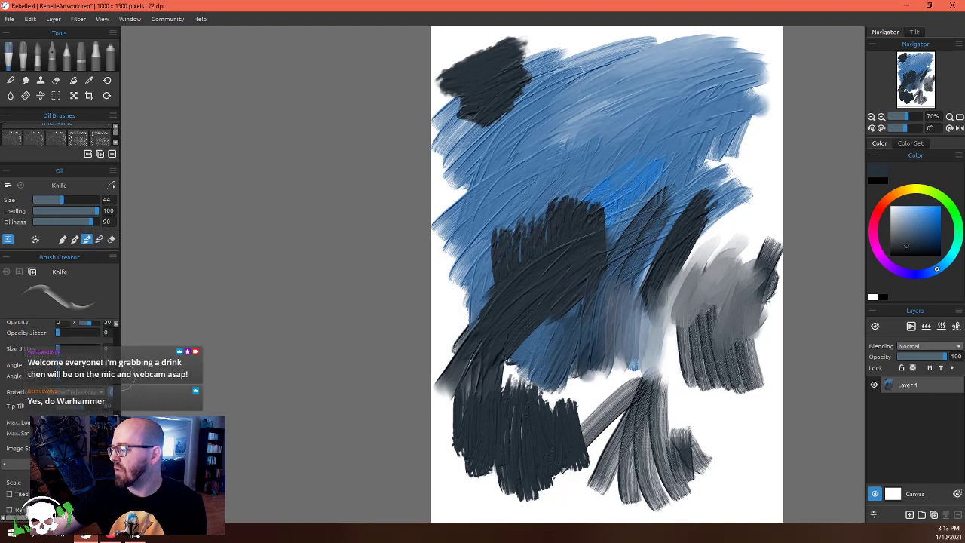
scroll(60, 362, "down", 2)
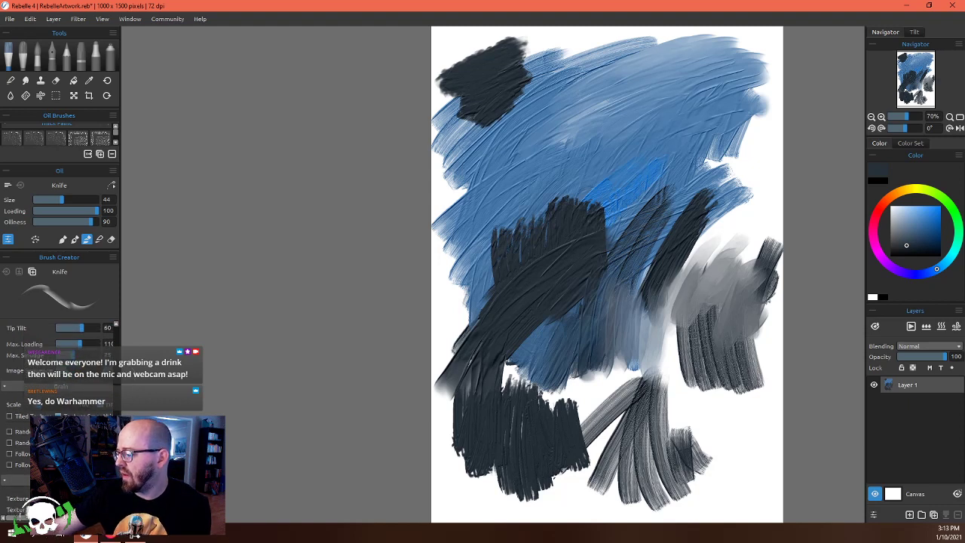
scroll(60, 340, "down", 5)
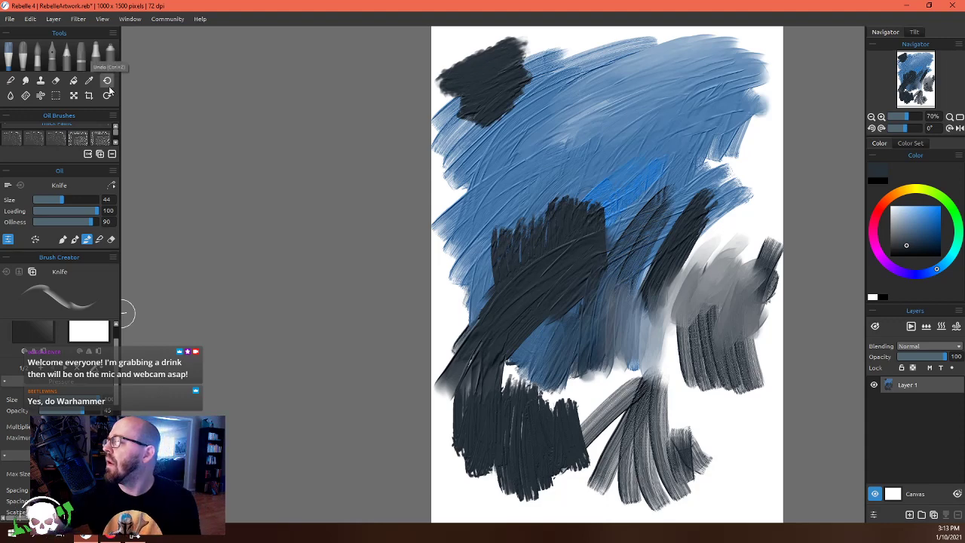
Find the Greyscale view option and toggle it repeatedly to compare the painting's values with its colours
left_click(78, 19)
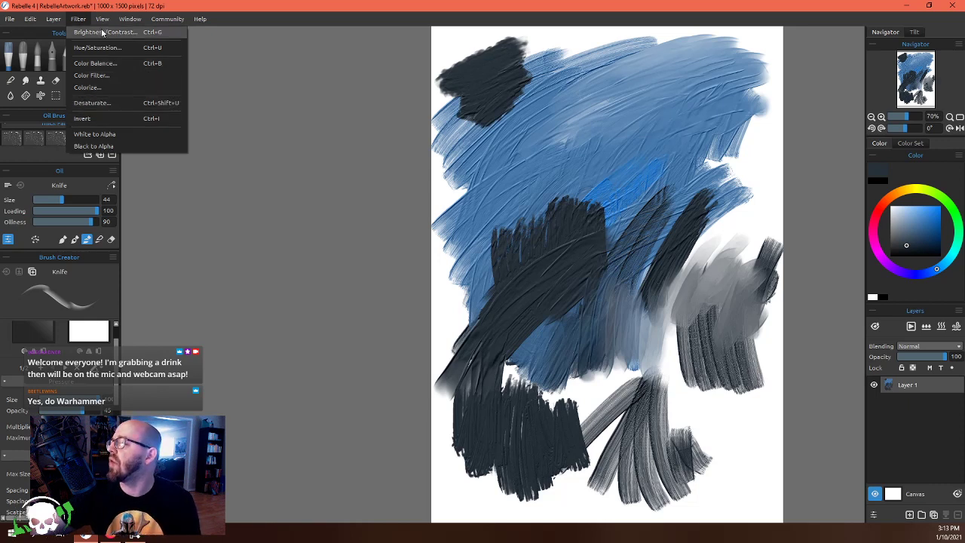
mouse_move(107, 22)
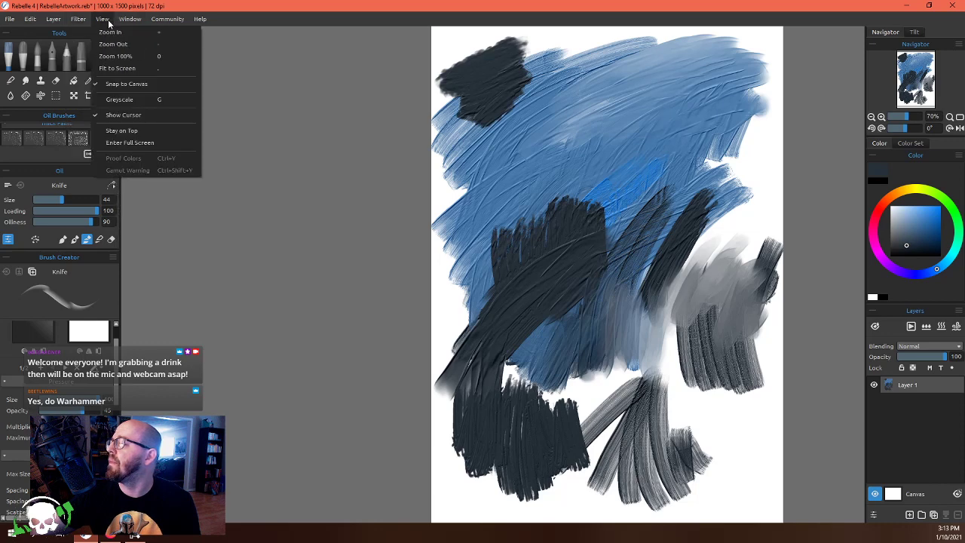
left_click(132, 22)
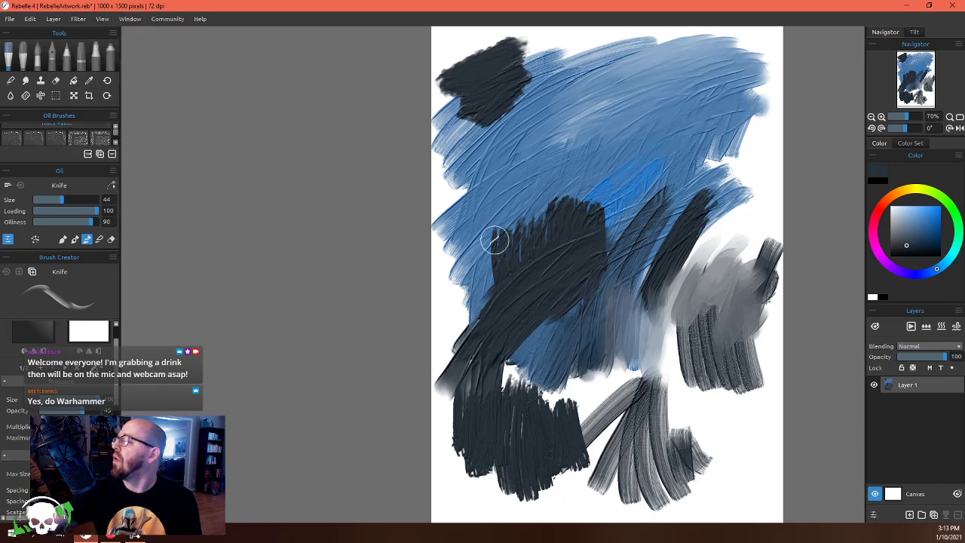
key("g")
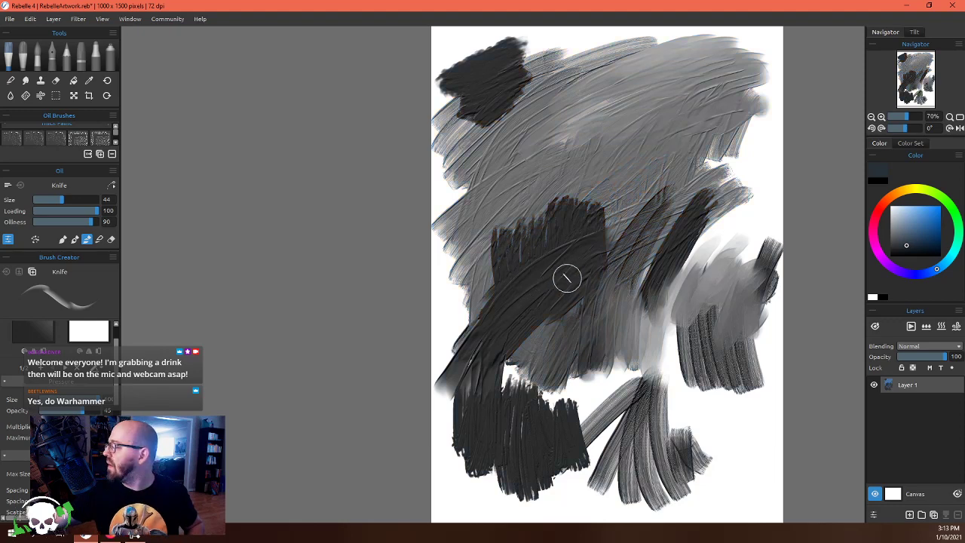
key("g")
key("g")
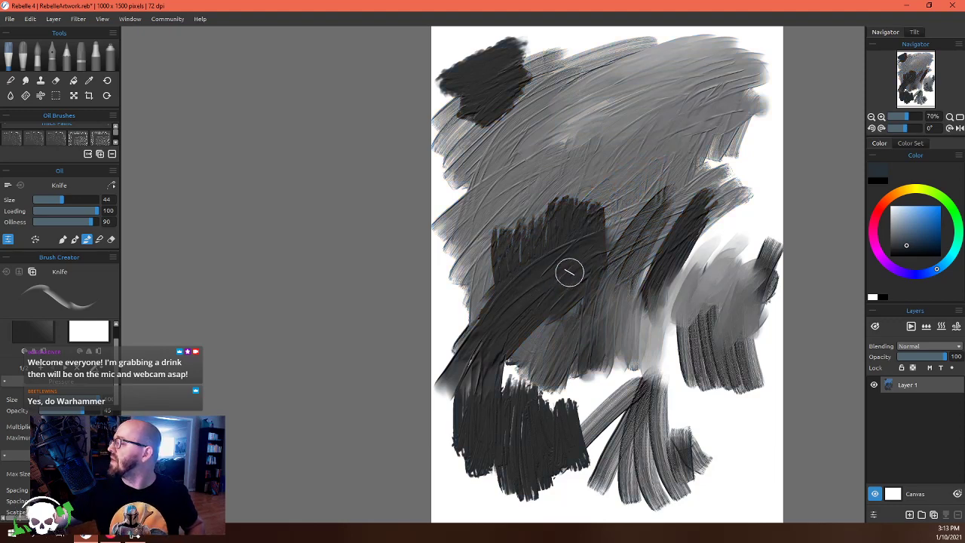
key("g")
key("g")
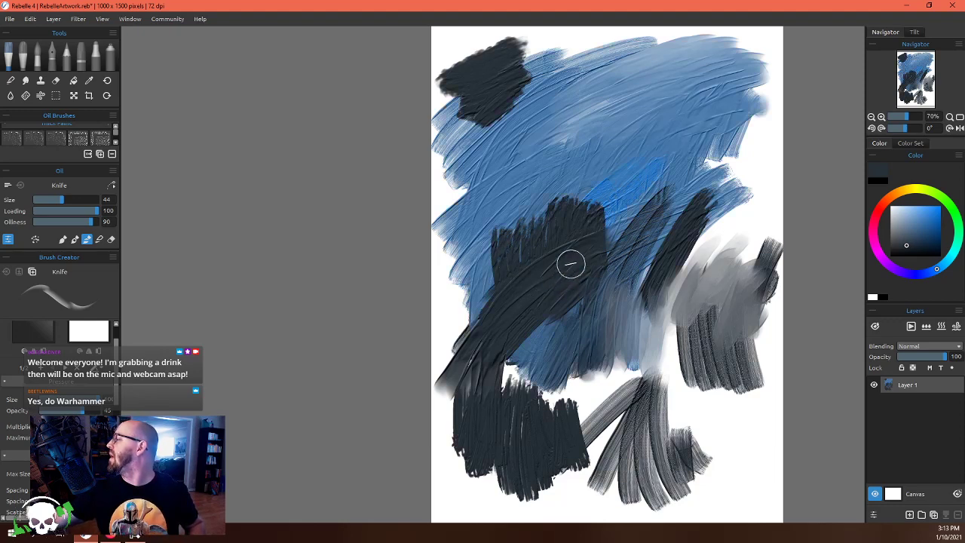
key("g")
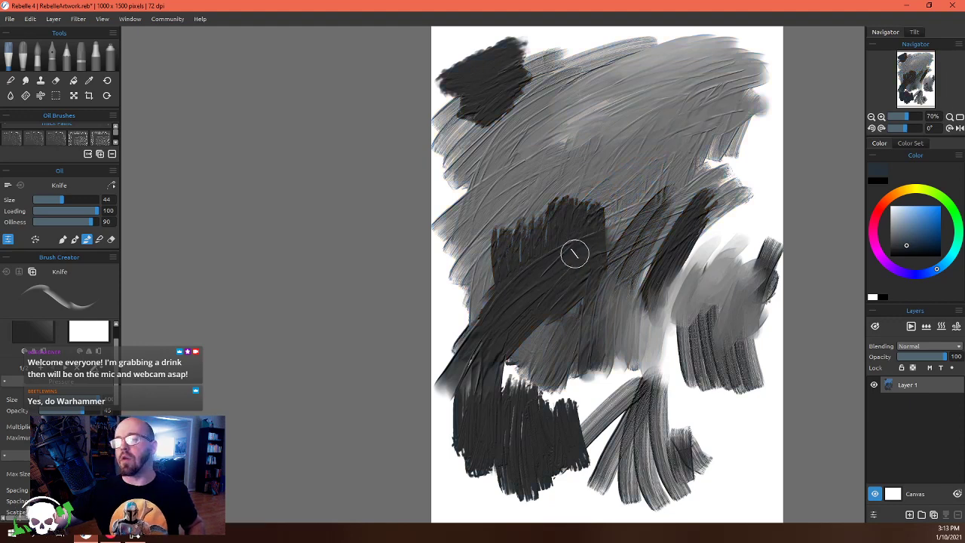
key("g")
key("g")
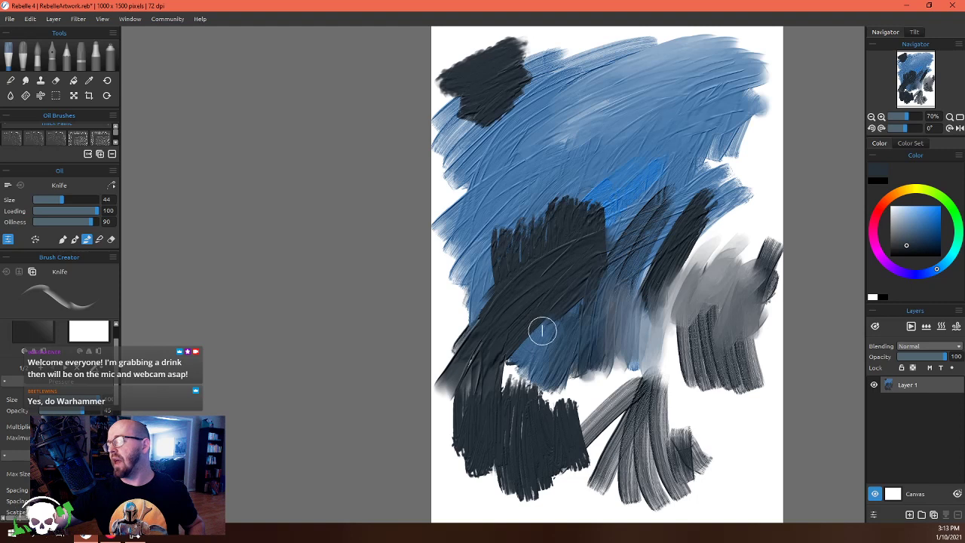
key("g")
key("g")
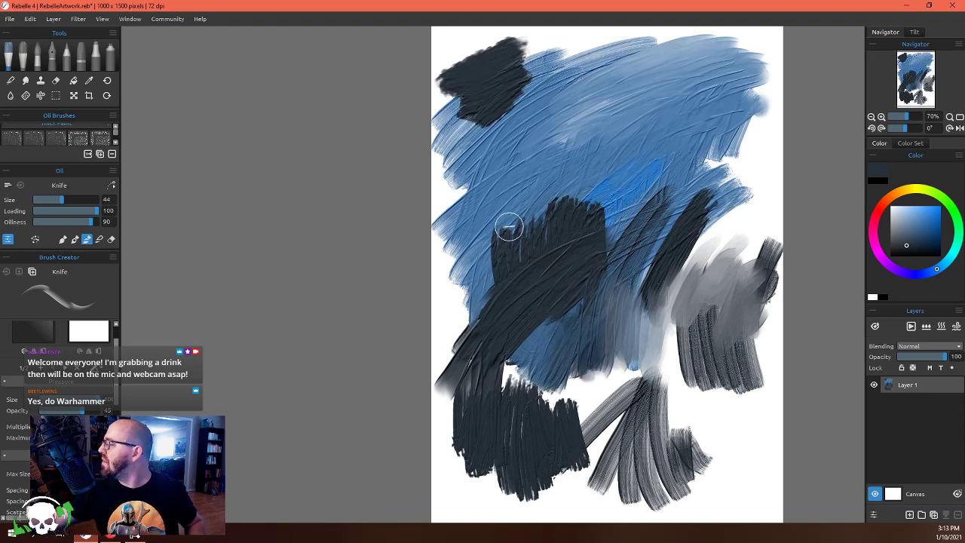
Sample the medium blue left of the dark block and check the painting in greyscale view
key("alt")
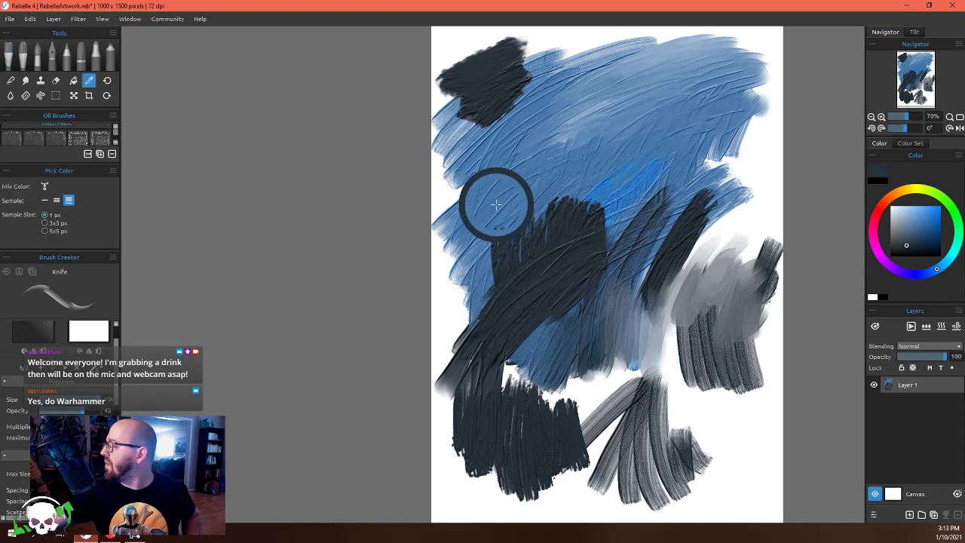
left_click(495, 204)
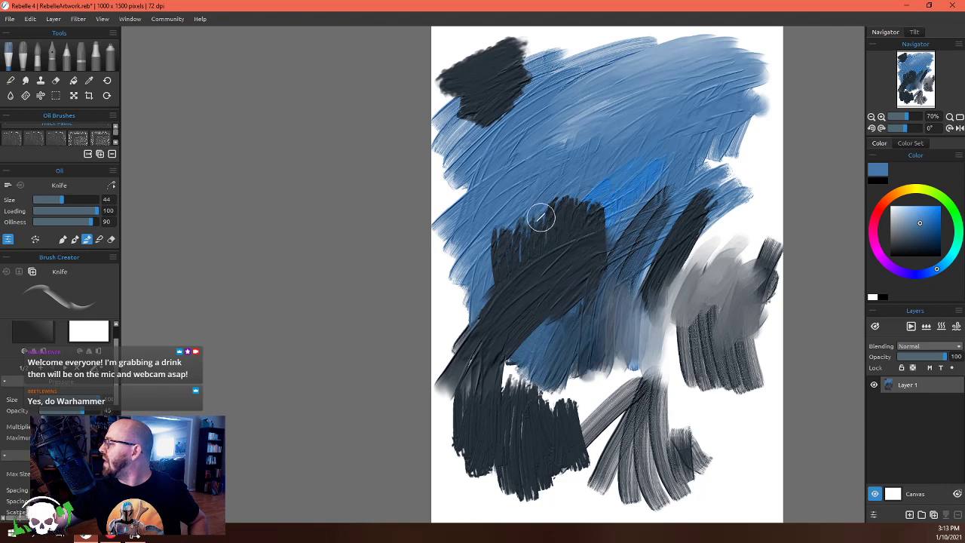
key("ctrl+shift+u")
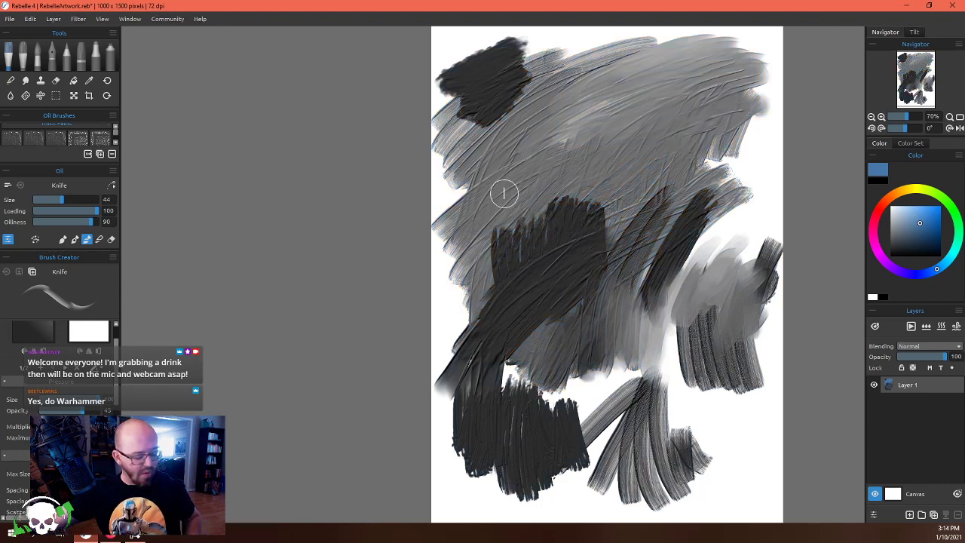
key("i")
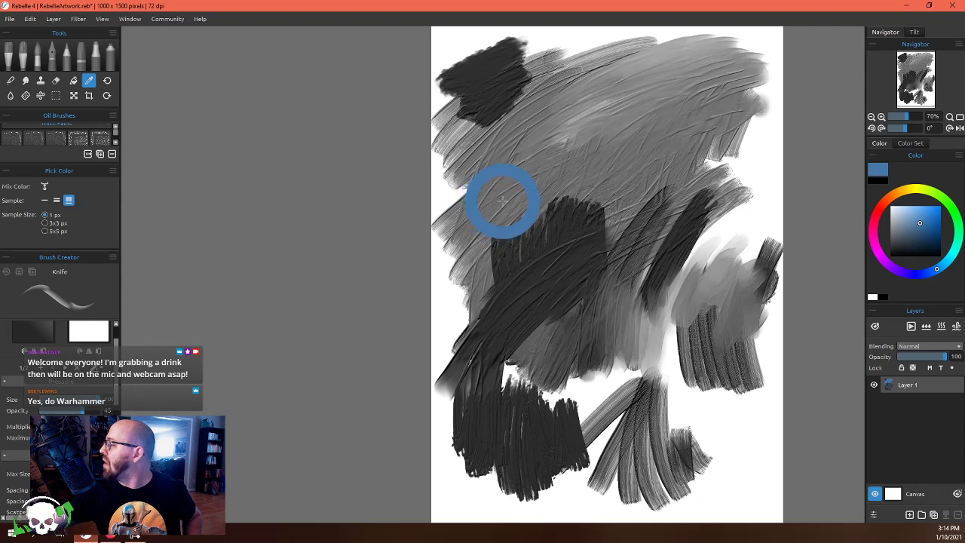
key("b")
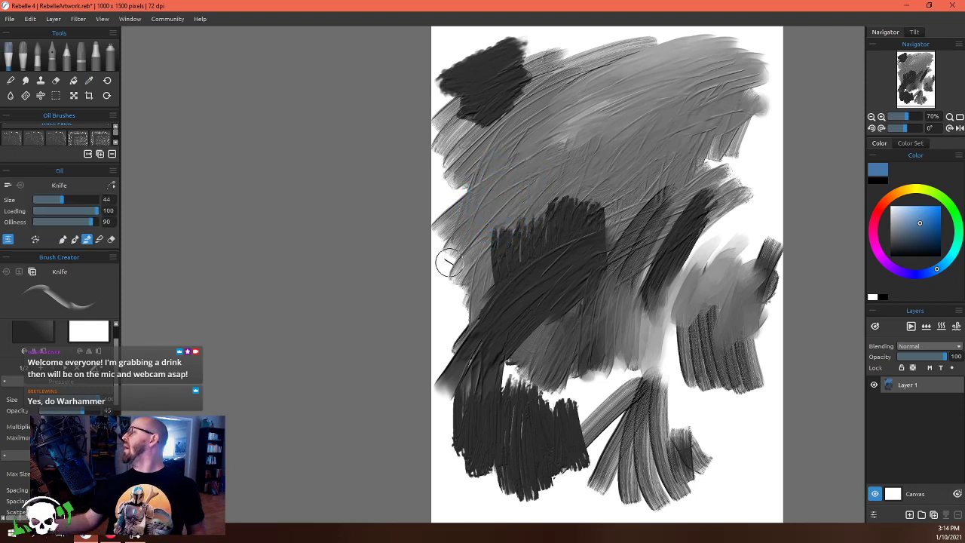
key("ctrl+shift+g")
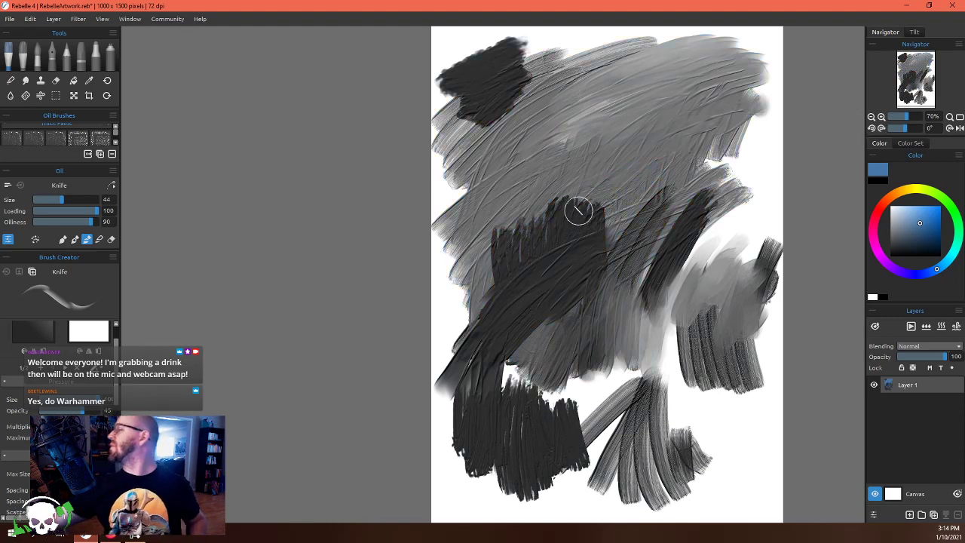
Toggle greyscale view repeatedly to compare the bright blue stroke's value with the surrounding blue paint
key("ctrl+shift+g")
key("ctrl+shift+g")
key("ctrl+shift+g")
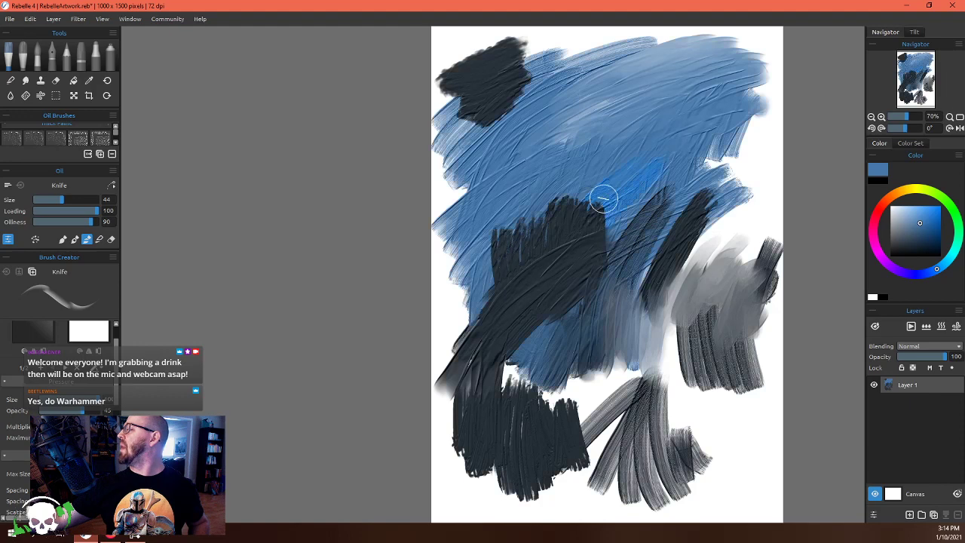
key("ctrl+shift+g")
key("ctrl+shift+g")
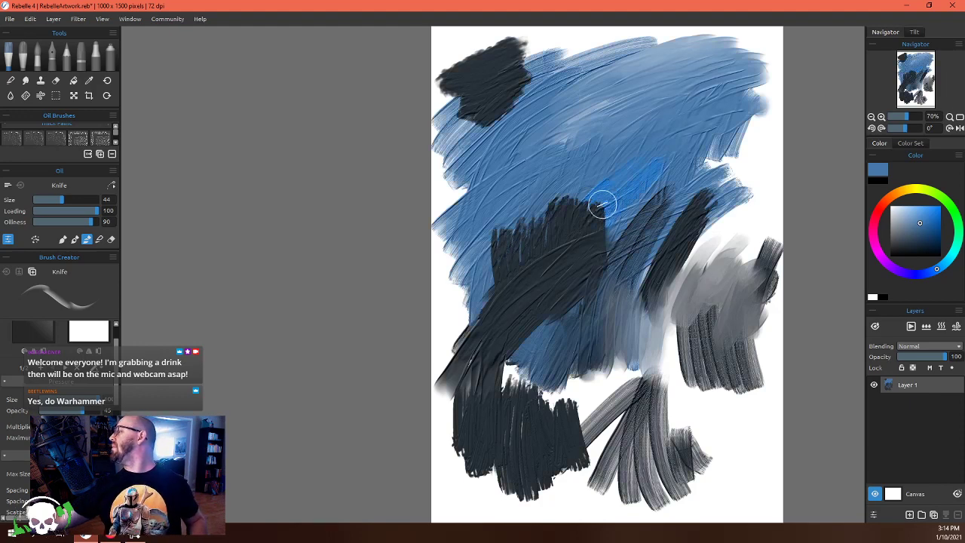
key("ctrl+shift+g")
key("ctrl+shift+g")
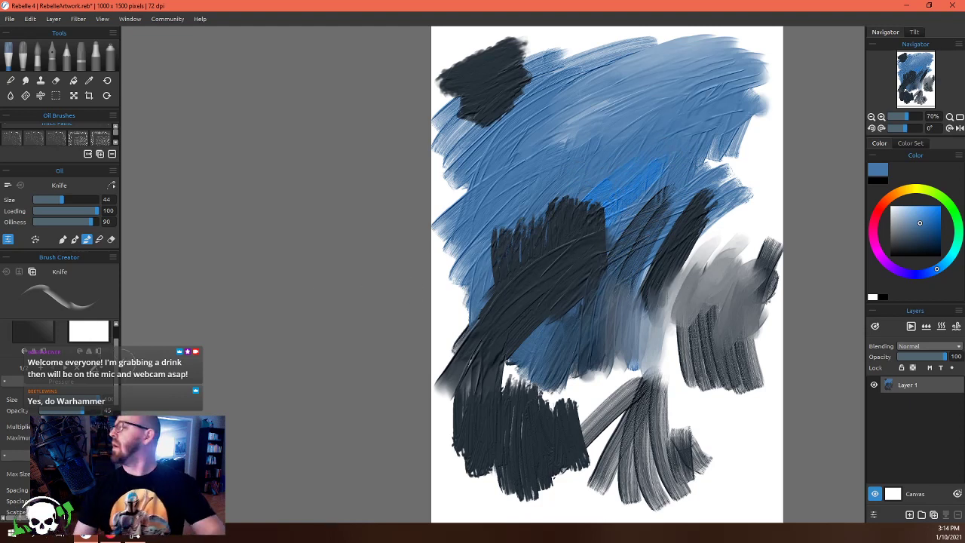
Create a new artwork of 1920 x 1080 pixels at 72 DPI, discarding the changes to the test painting
left_click(8, 22)
left_click(45, 41)
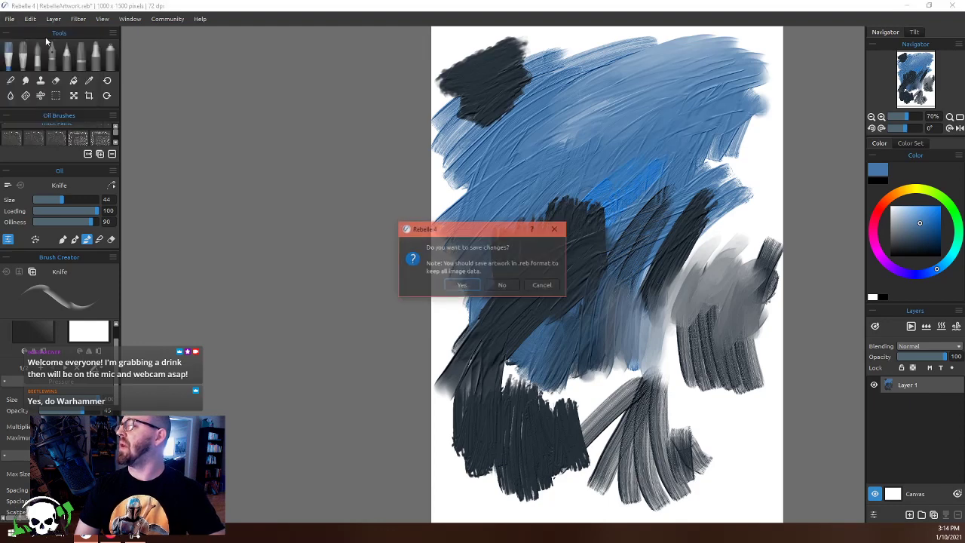
left_click(499, 285)
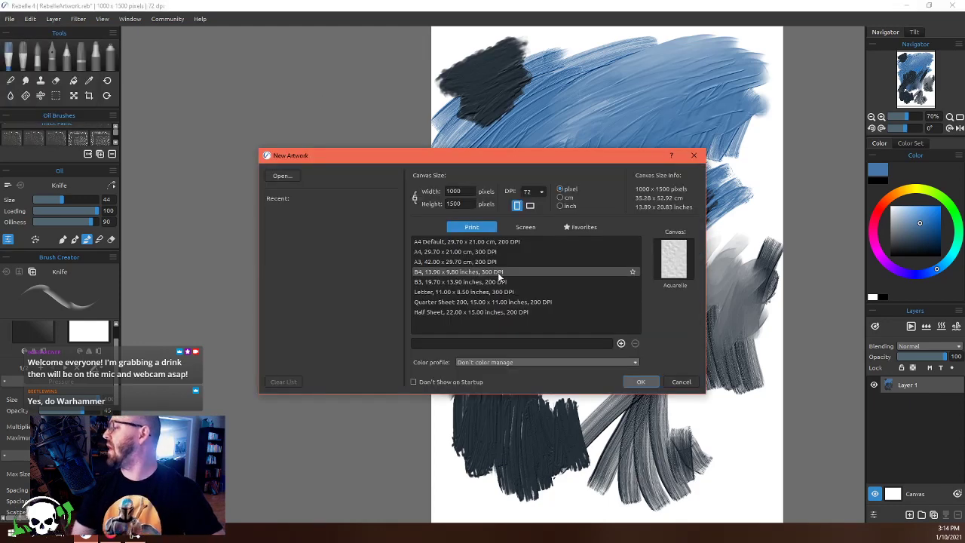
left_click_drag(468, 188, 405, 190)
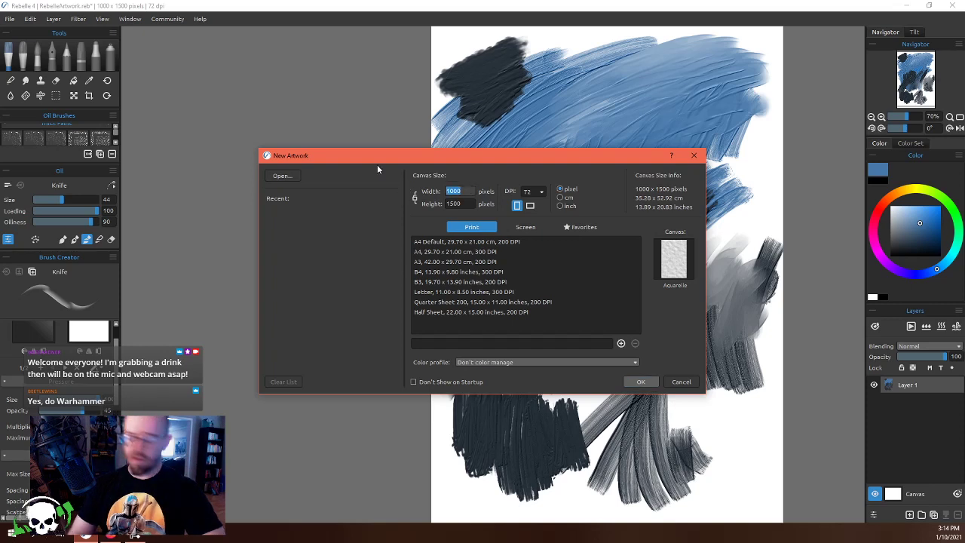
type("1920")
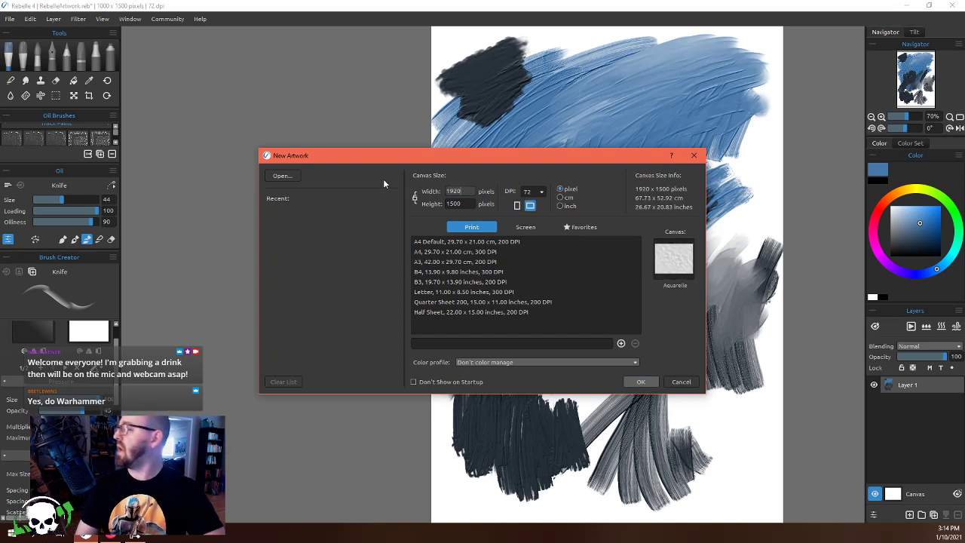
key("Tab")
type("10")
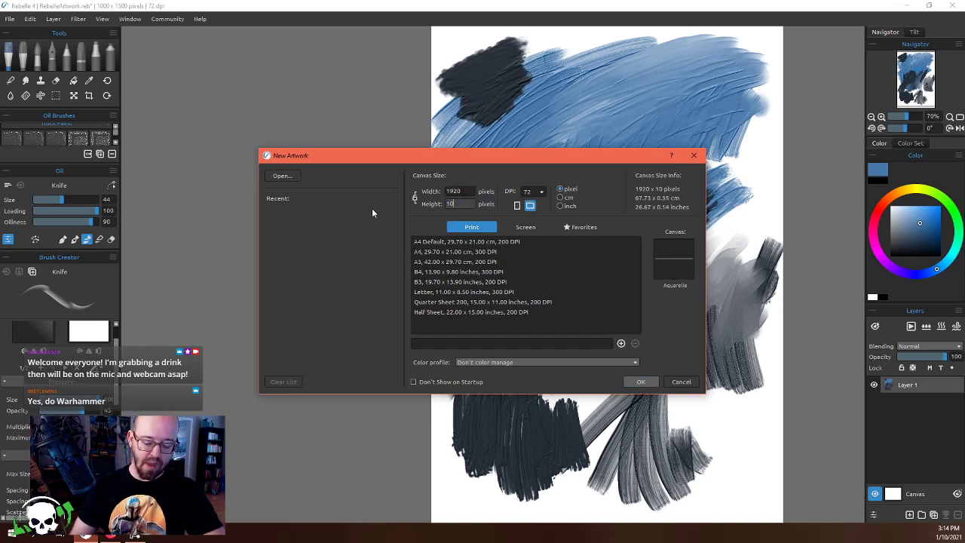
type("80")
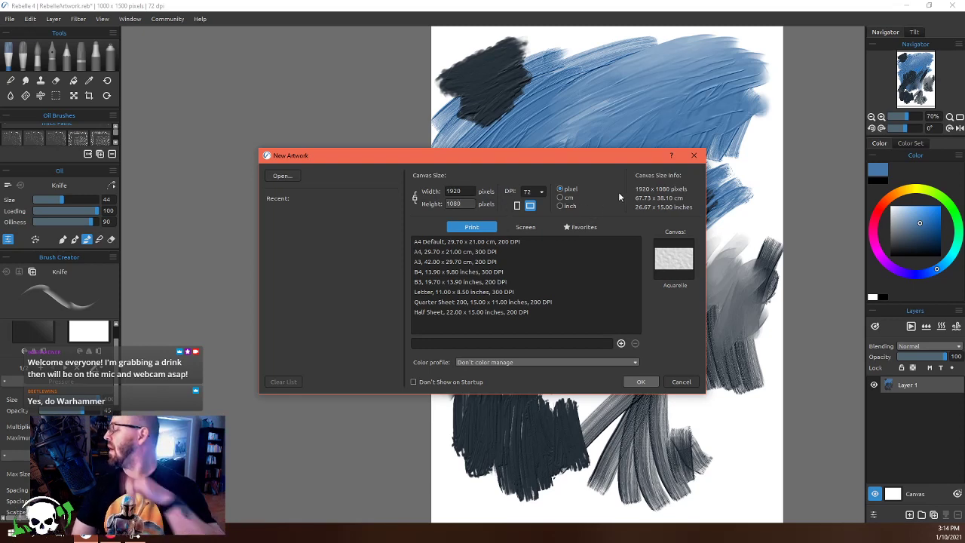
left_click(639, 381)
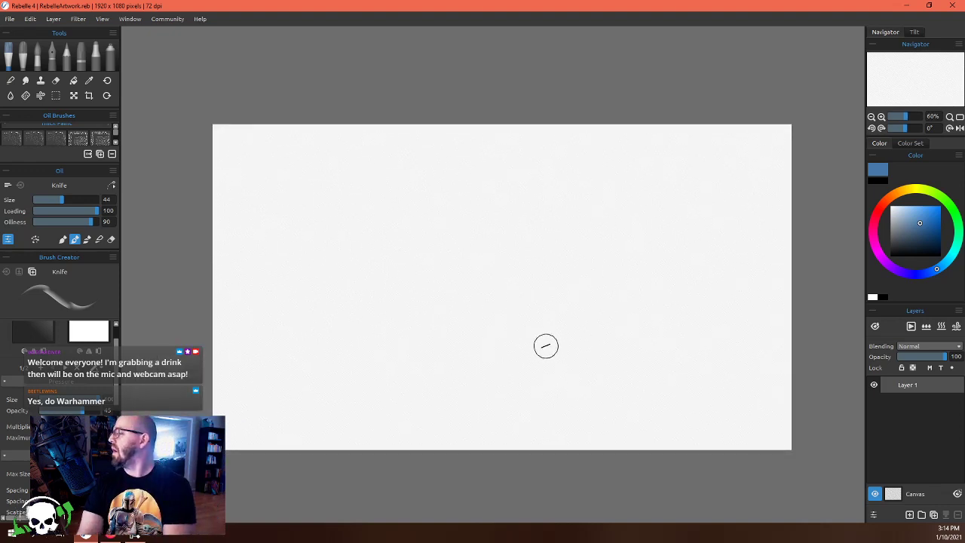
Turn on deckled edges for the Aquarelle canvas
scroll(545, 345, "up", 1)
scroll(558, 347, "down", 2)
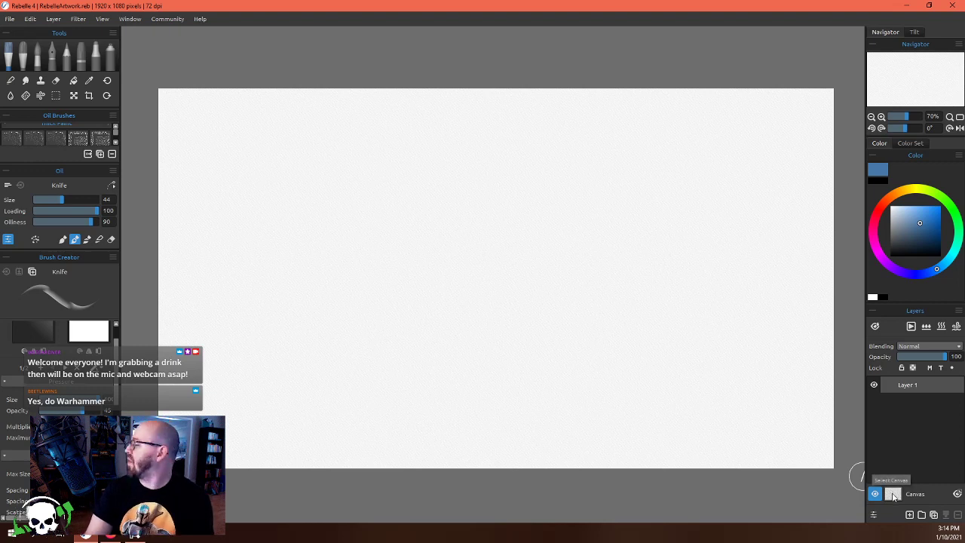
left_click(892, 494)
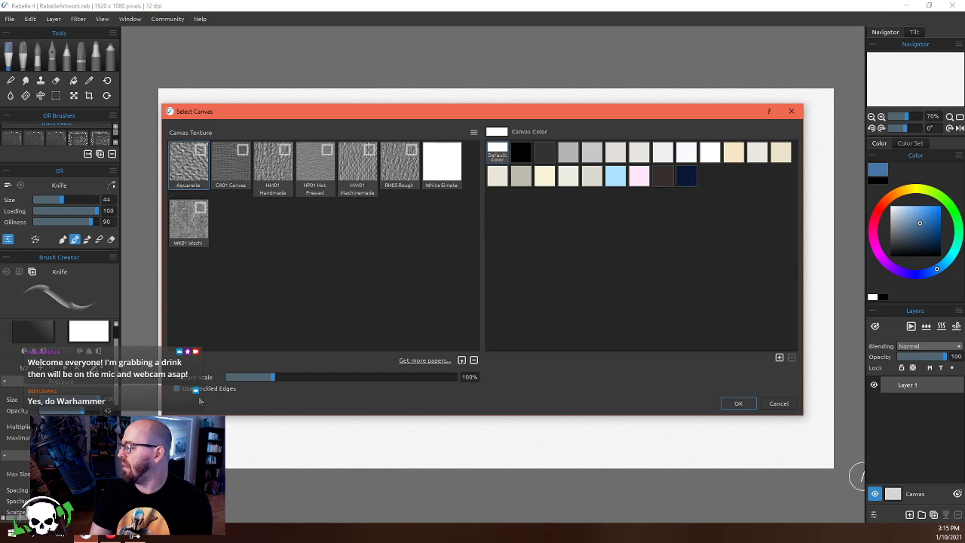
left_click(178, 390)
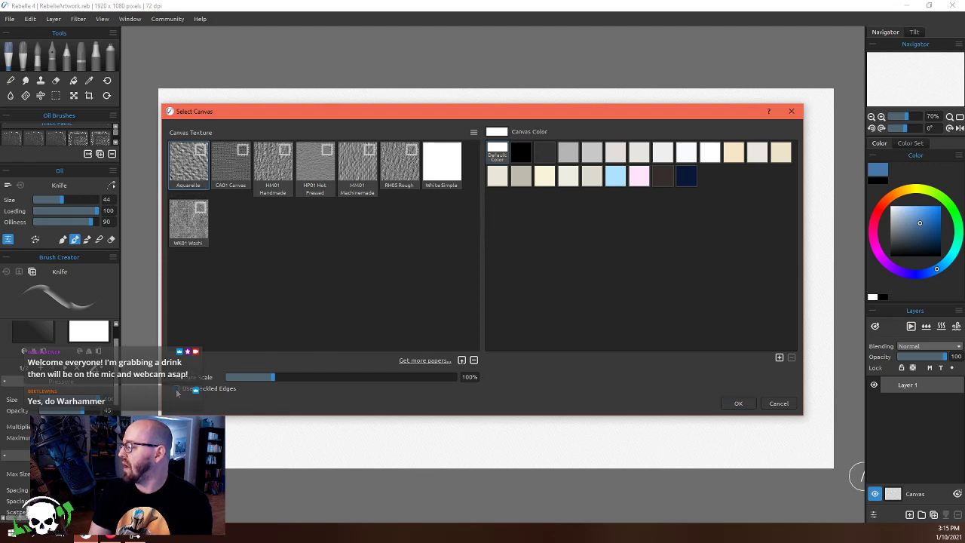
left_click(736, 408)
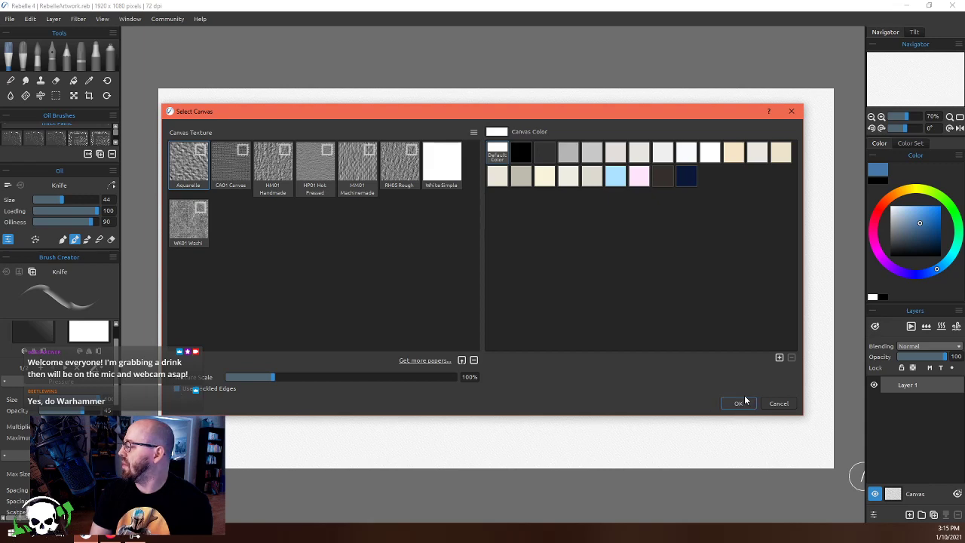
scroll(322, 200, "down", 3)
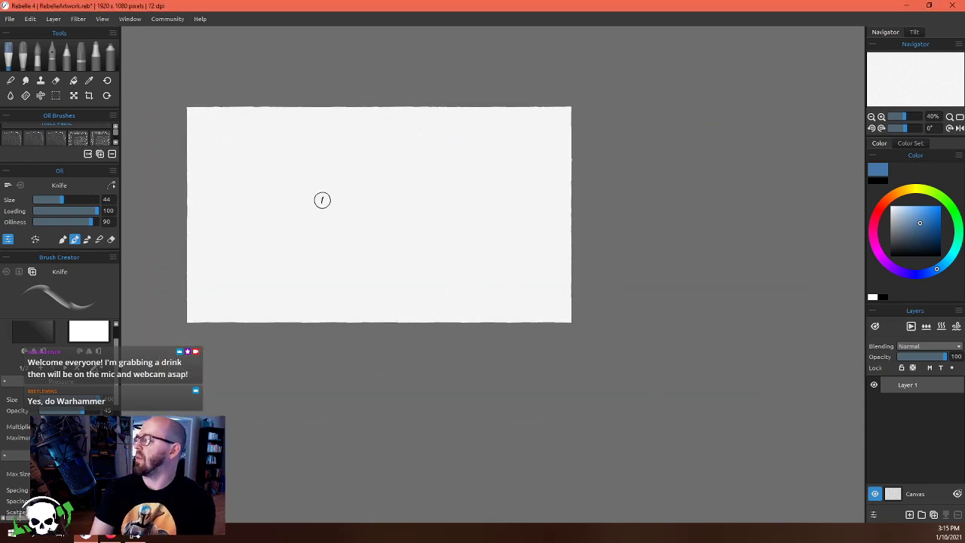
scroll(323, 200, "up", 1)
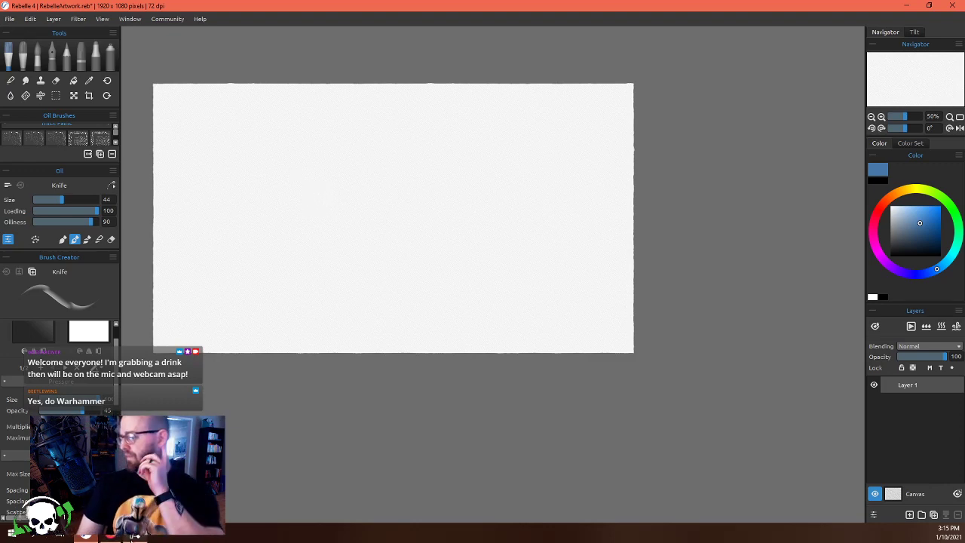
Switch to the reference board, widen its window and look over the battle scene and lizard warriors references
left_click(134, 535)
scroll(401, 258, "up", 4)
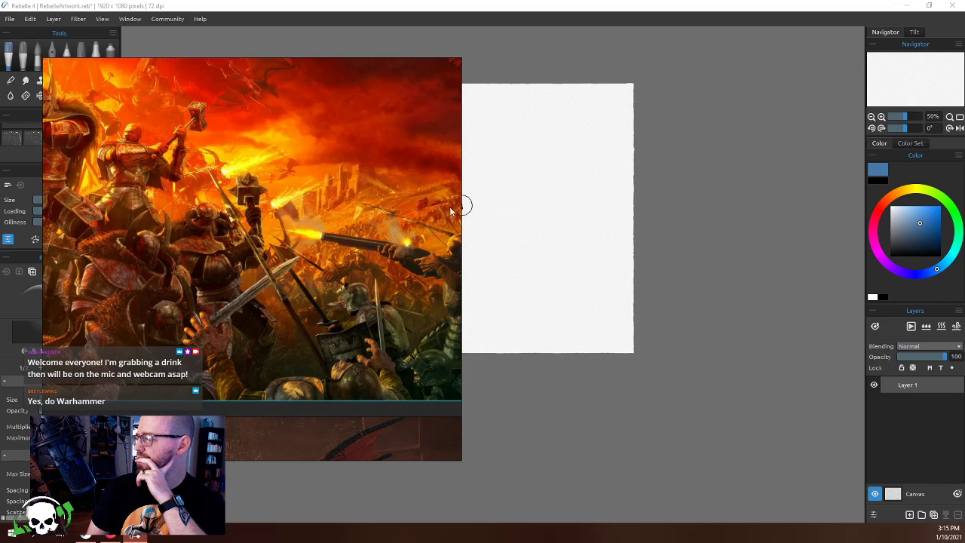
left_click_drag(461, 206, 691, 213)
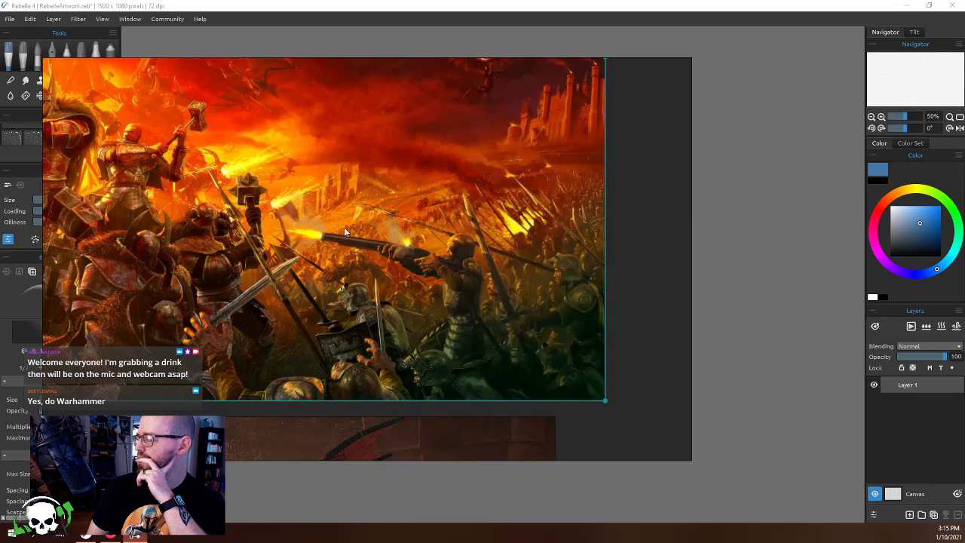
left_click_drag(344, 232, 442, 247)
scroll(441, 246, "down", 2)
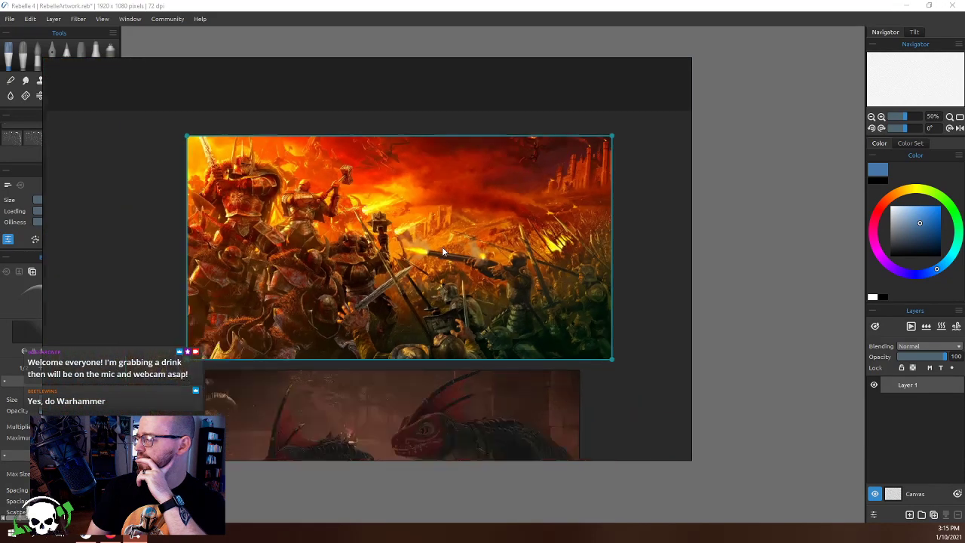
scroll(443, 249, "down", 1)
left_click_drag(442, 279, 379, 85)
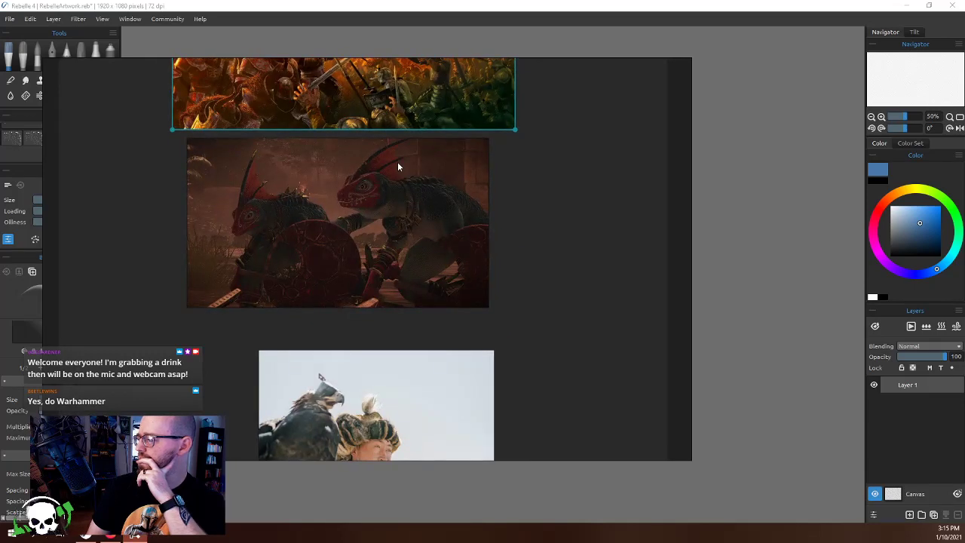
left_click_drag(395, 172, 392, 225)
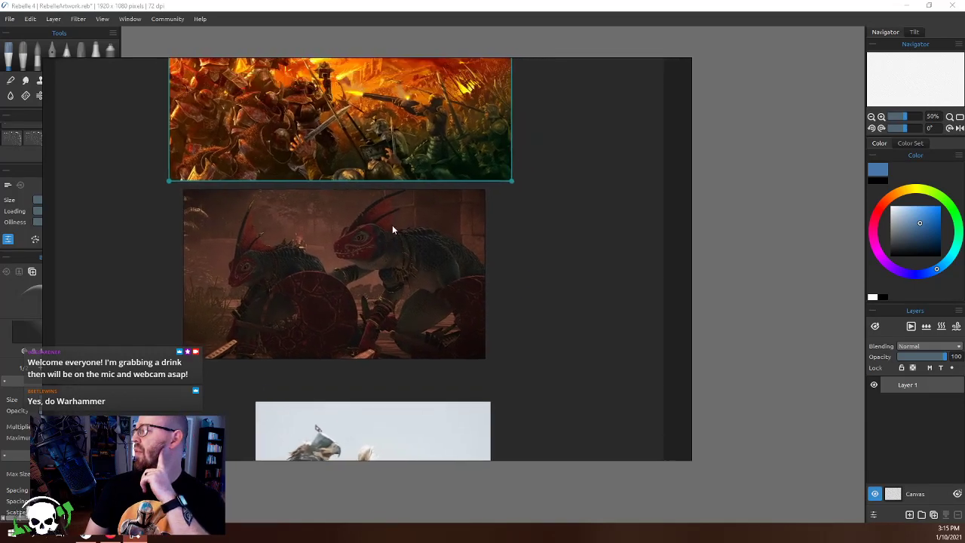
Flip the lizard warriors reference horizontally and reposition the reference window over the canvas
left_click(338, 275)
scroll(336, 277, "up", 2)
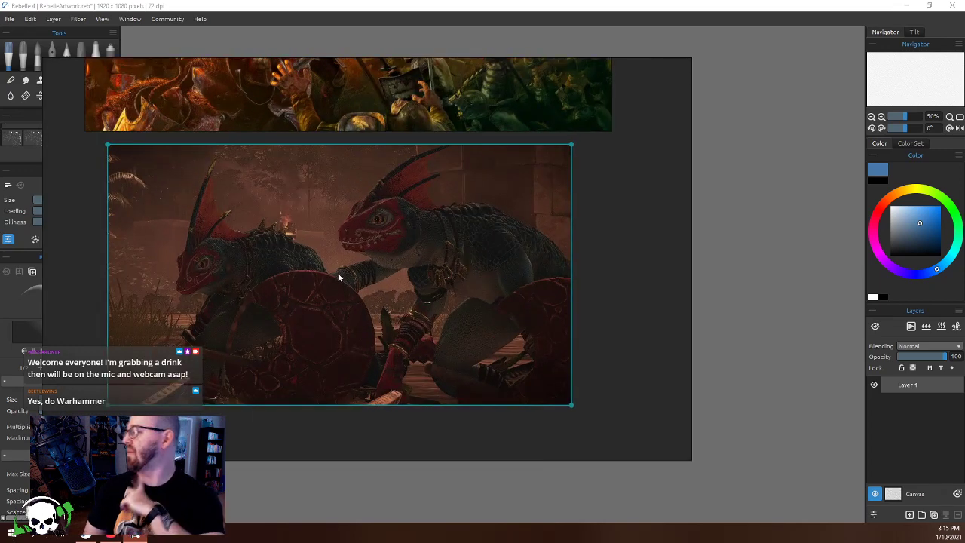
key("alt+shift+h")
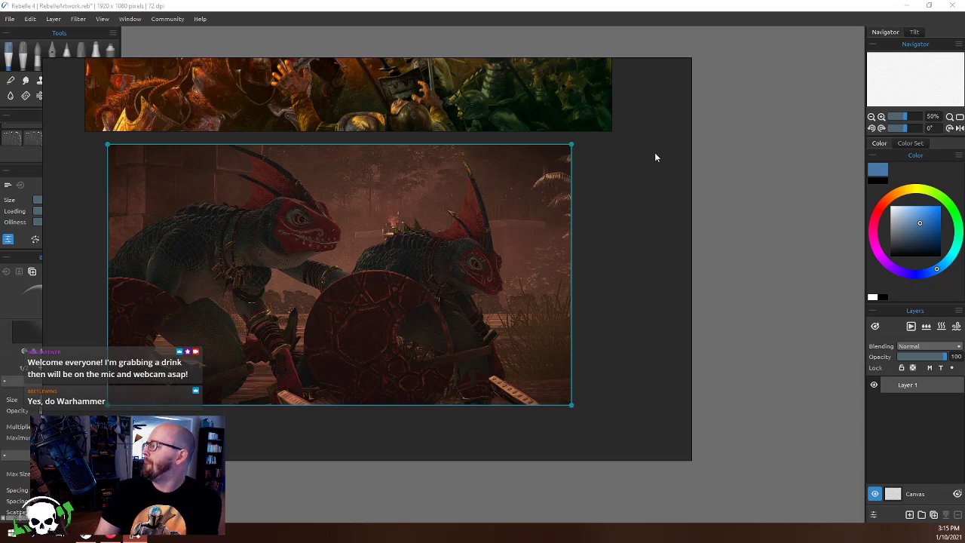
left_click_drag(654, 153, 618, 156)
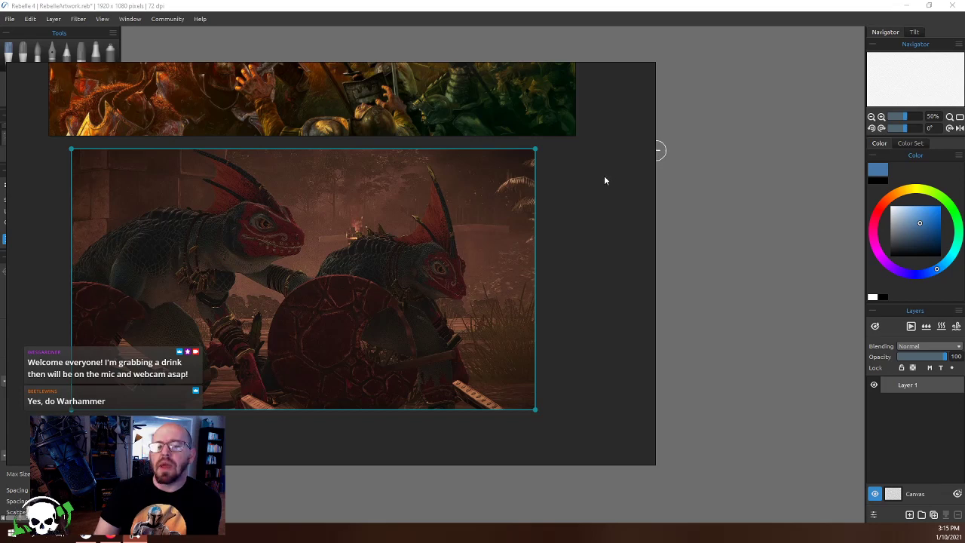
key("alt+Tab")
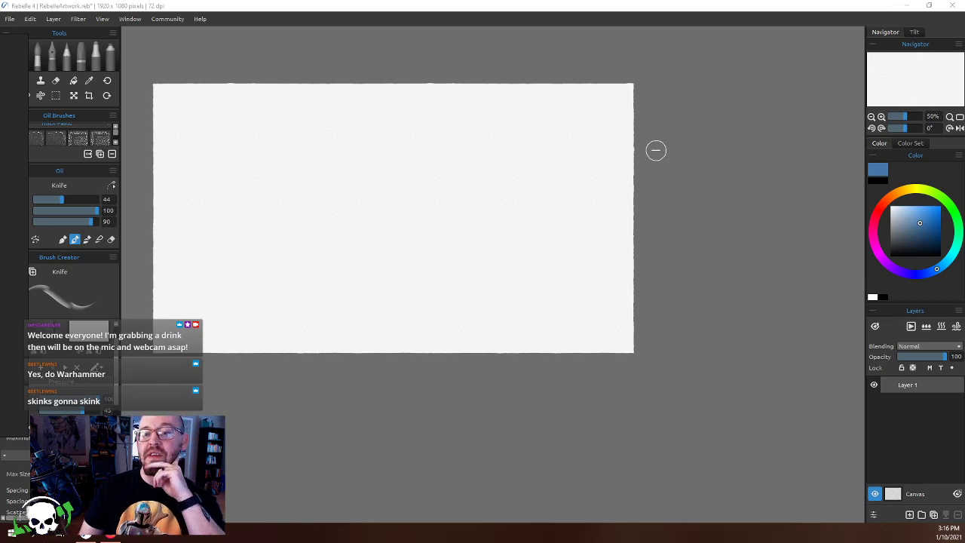
key("alt+Tab")
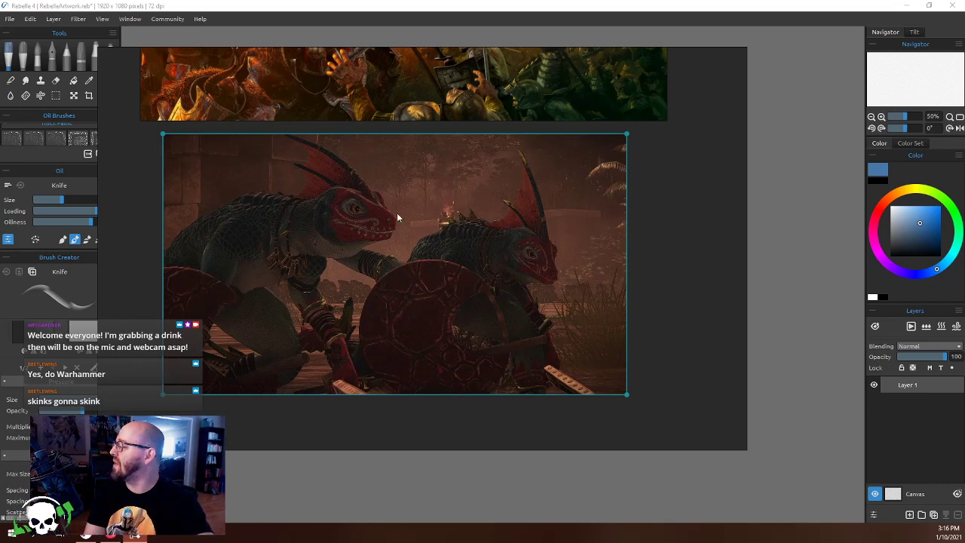
Compare the battle scene and the lizard warriors references, examining the composition, castle, sky and fighters up close
left_click_drag(449, 184, 452, 399)
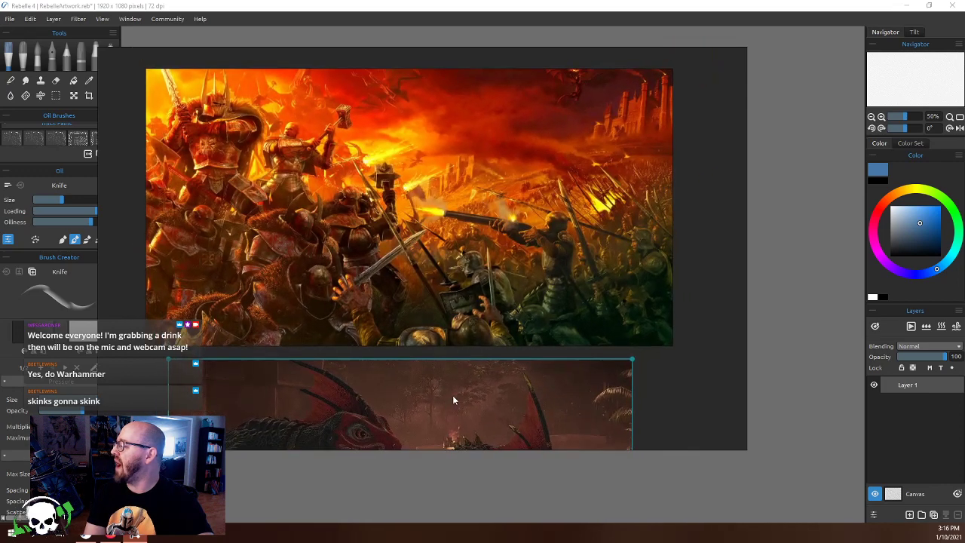
right_click(426, 264)
left_click(324, 240)
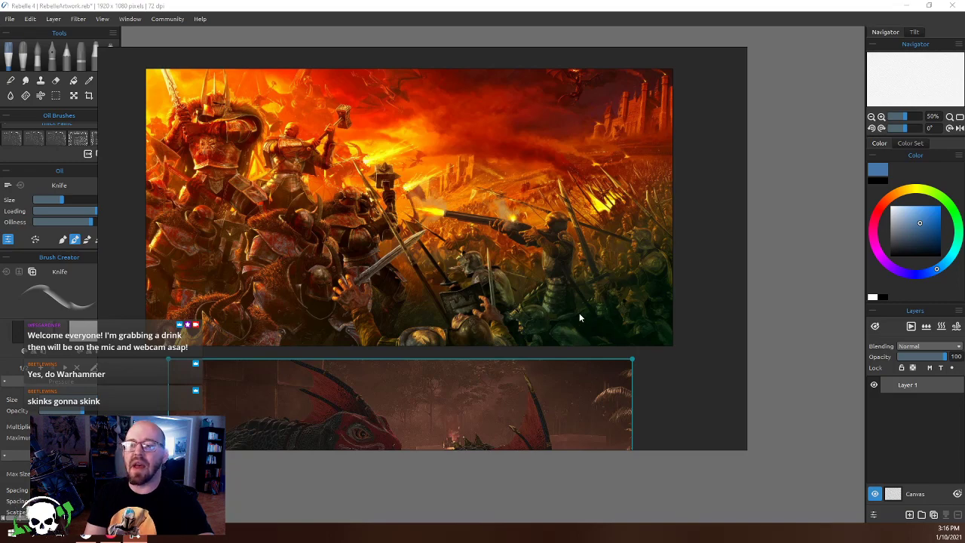
left_click_drag(506, 471, 467, 217)
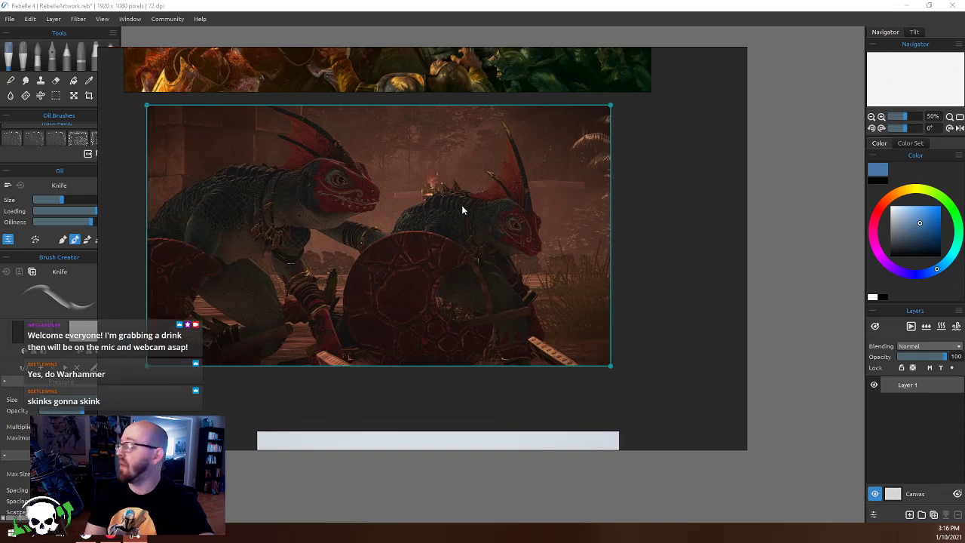
left_click_drag(461, 205, 479, 442)
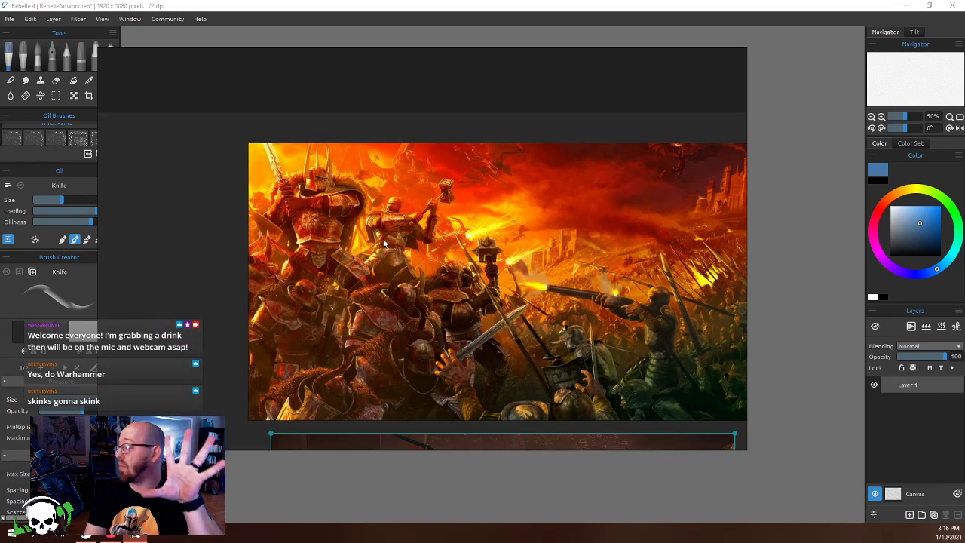
scroll(518, 311, "down", 5)
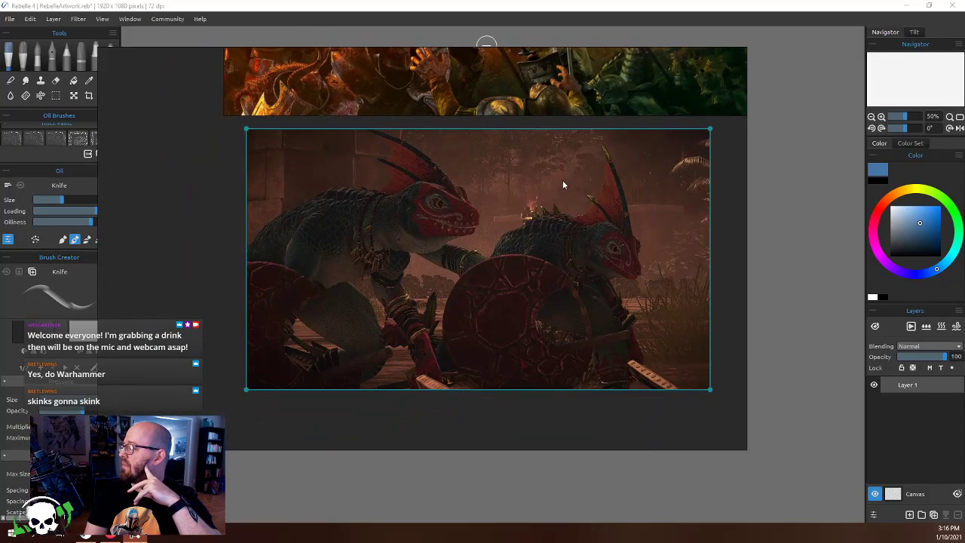
scroll(563, 185, "up", 5)
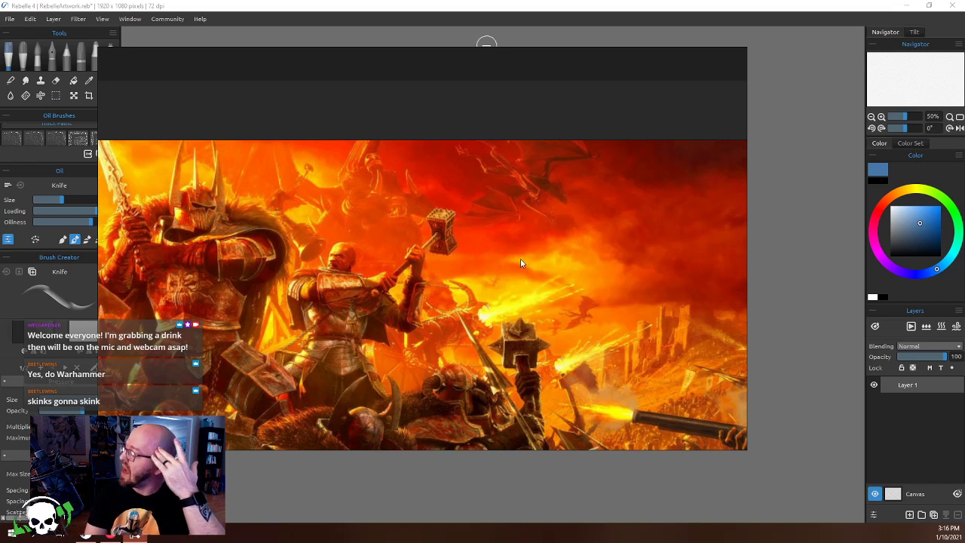
scroll(520, 259, "down", 2)
left_click_drag(622, 267, 431, 281)
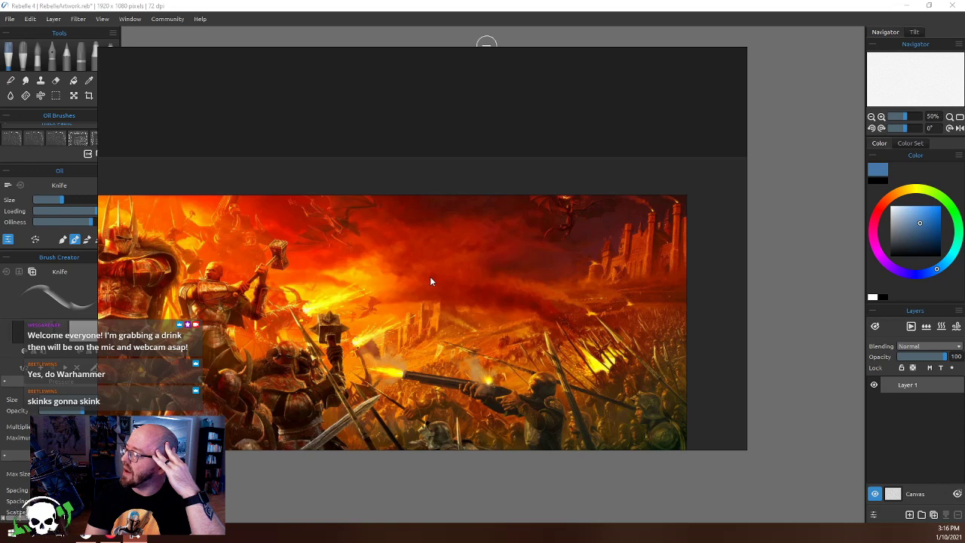
scroll(431, 281, "up", 3)
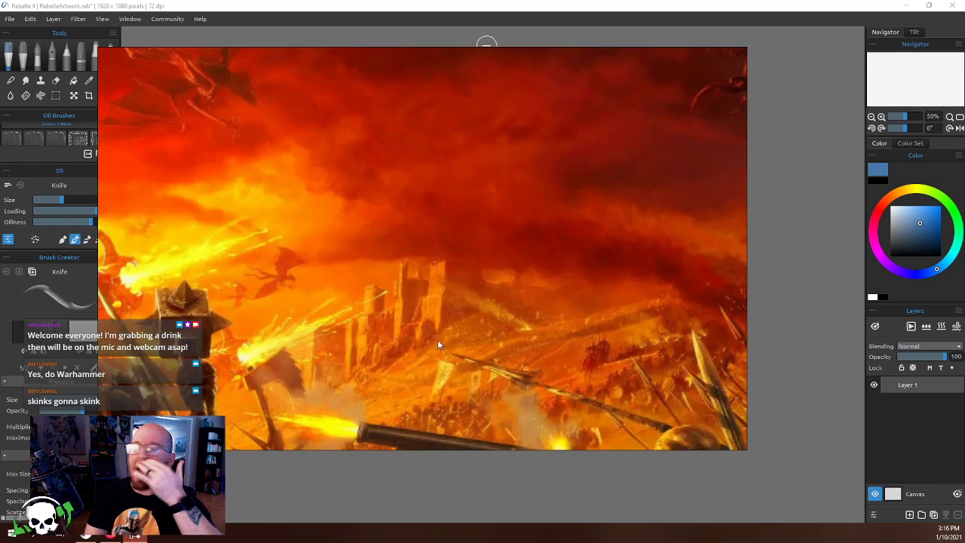
scroll(437, 340, "down", 3)
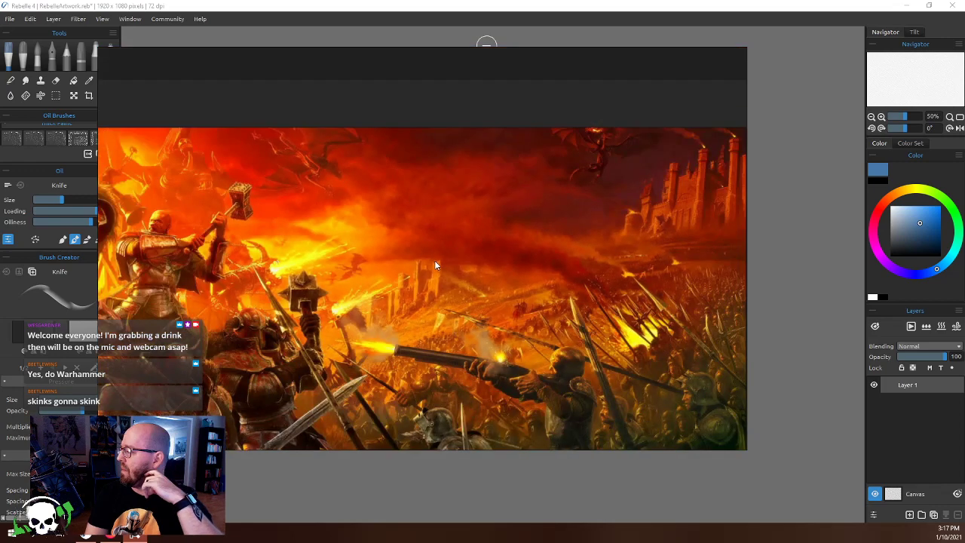
Examine the battle scene reference as a whole and the armoured warriors up close
scroll(288, 266, "down", 3)
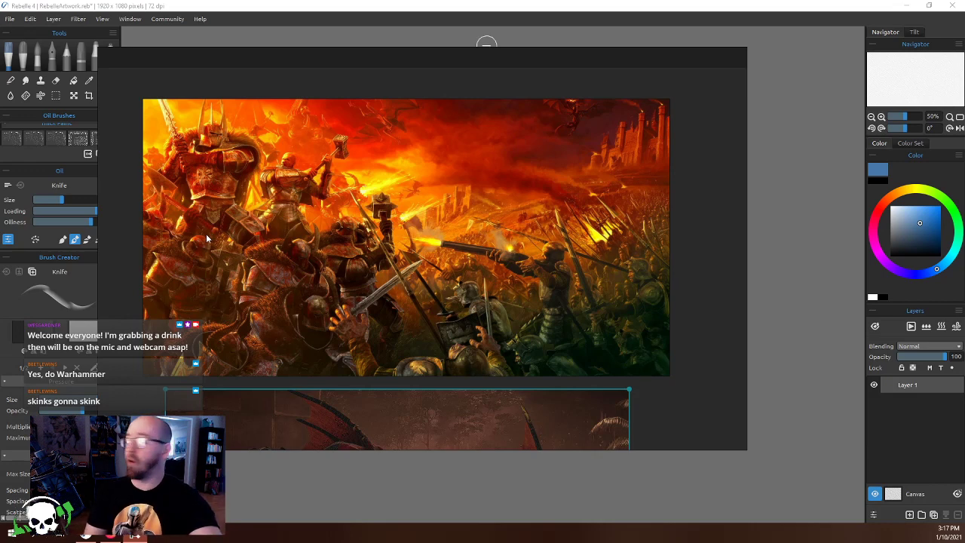
scroll(197, 225, "up", 5)
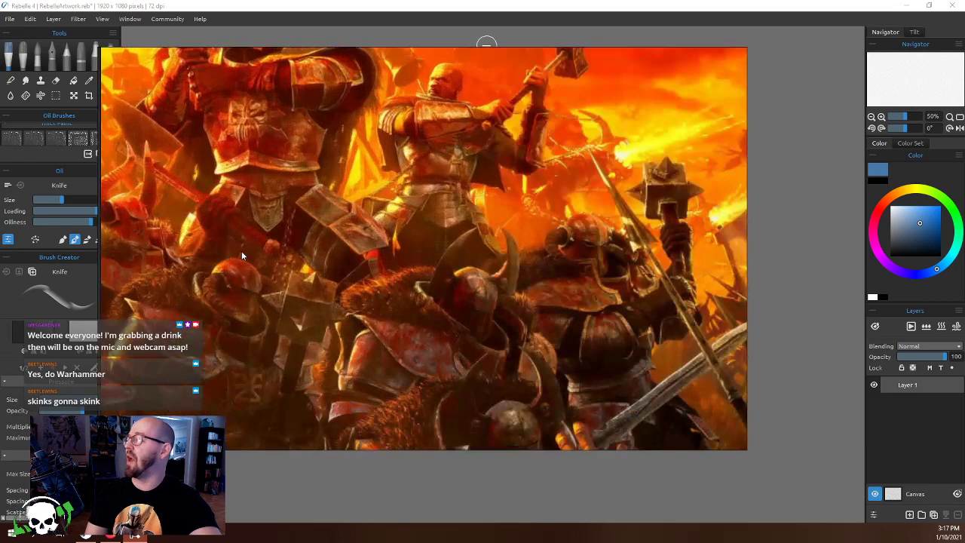
scroll(256, 200, "down", 5)
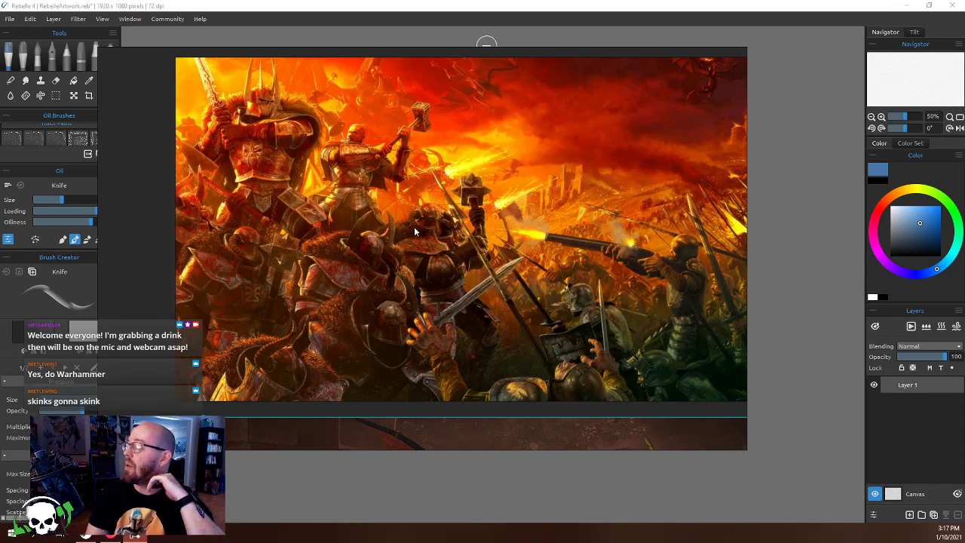
scroll(492, 244, "down", 3)
scroll(492, 245, "down", 5)
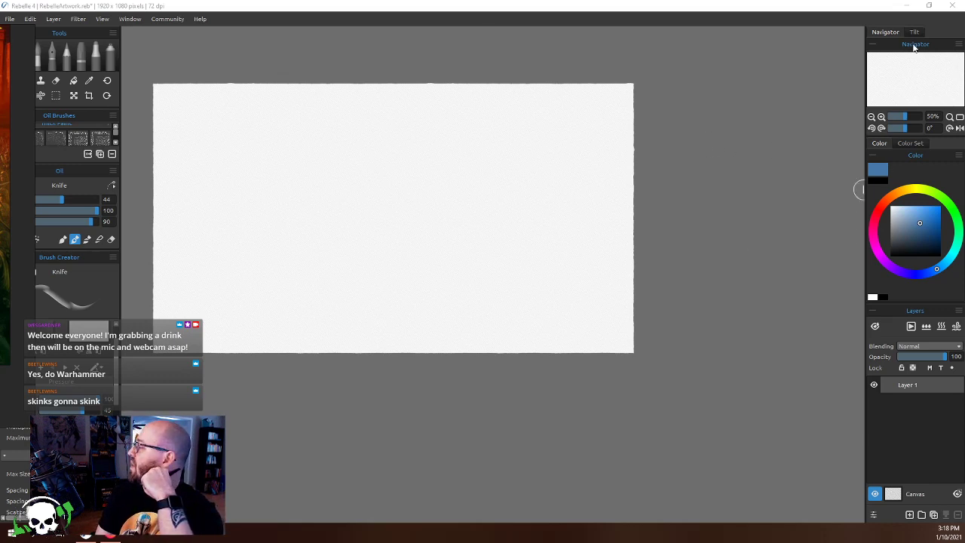
Look through the available color sets, including the autumn and Body palettes, and add a new empty color set
left_click(912, 143)
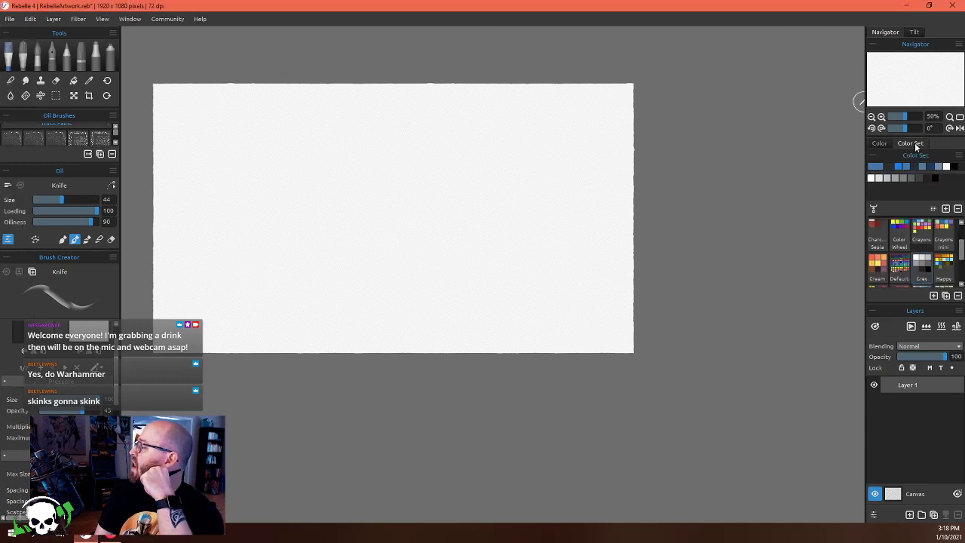
scroll(919, 256, "down", 8)
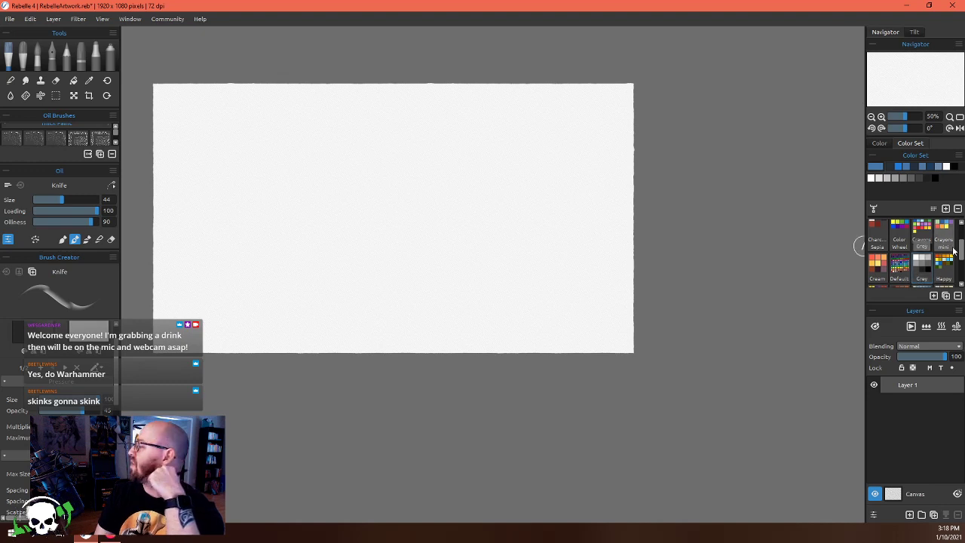
scroll(920, 266, "up", 10)
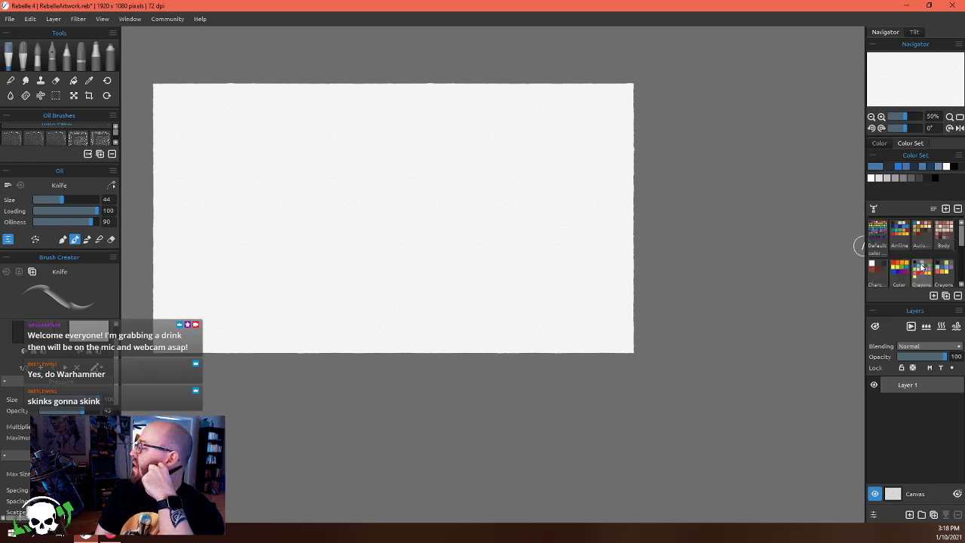
left_click(921, 233)
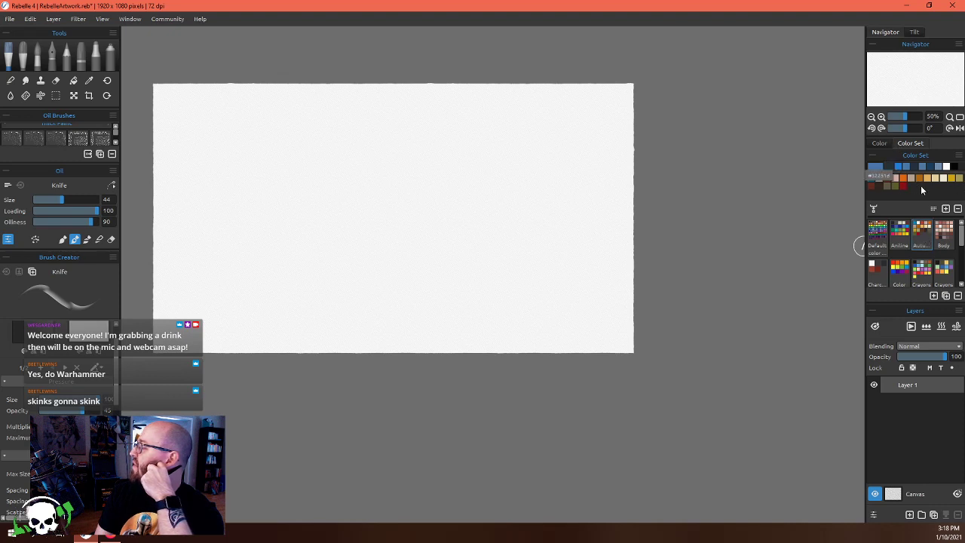
left_click(943, 233)
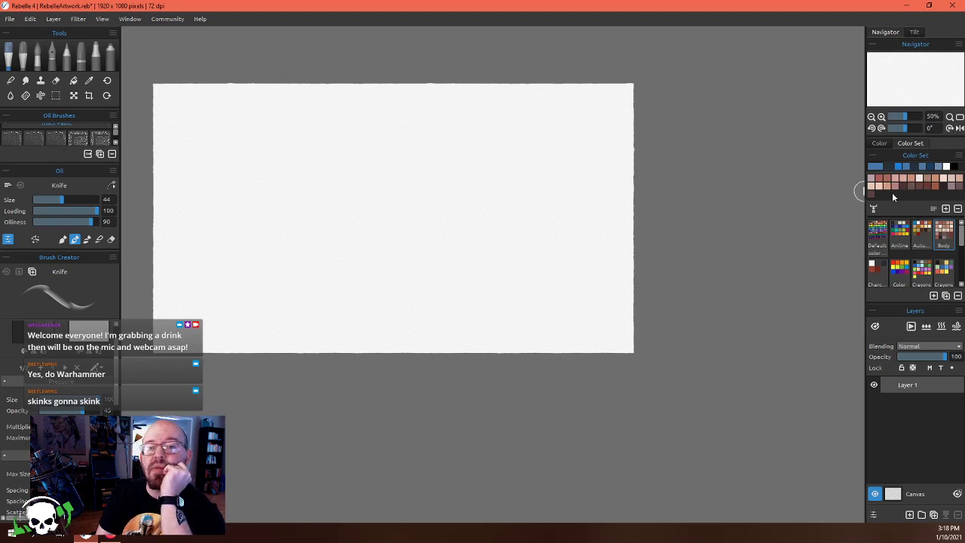
scroll(875, 281, "down", 5)
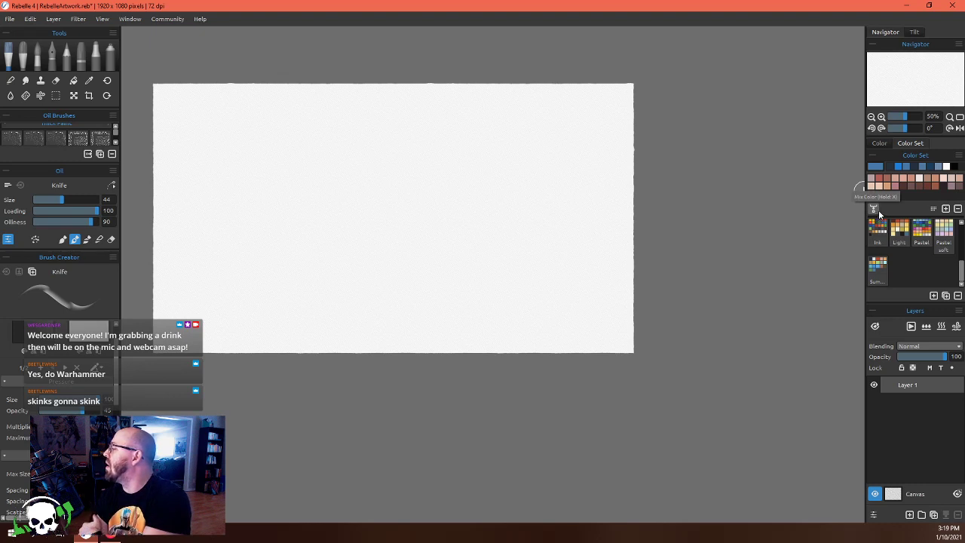
left_click(933, 296)
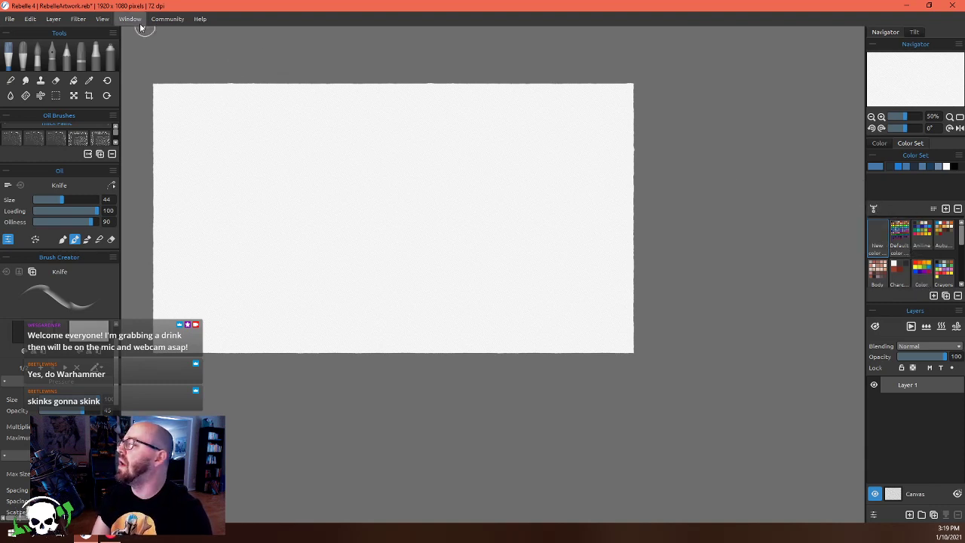
Open the color management preferences and review the Color and Tablet settings
left_click(103, 19)
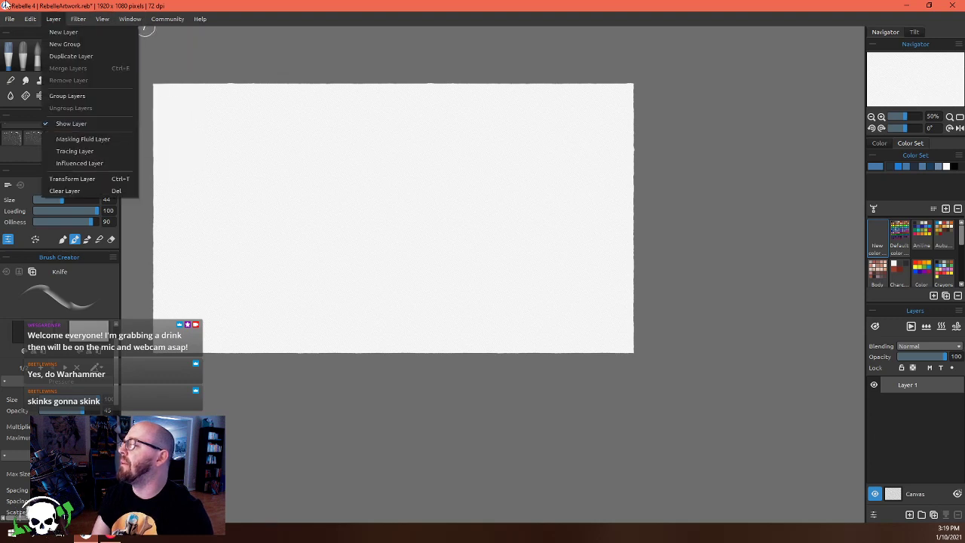
mouse_move(42, 18)
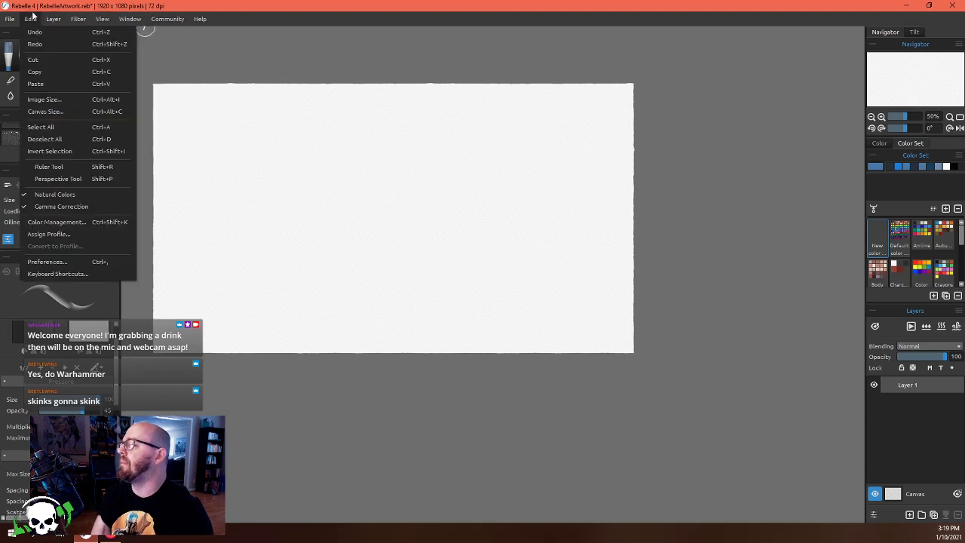
left_click(72, 224)
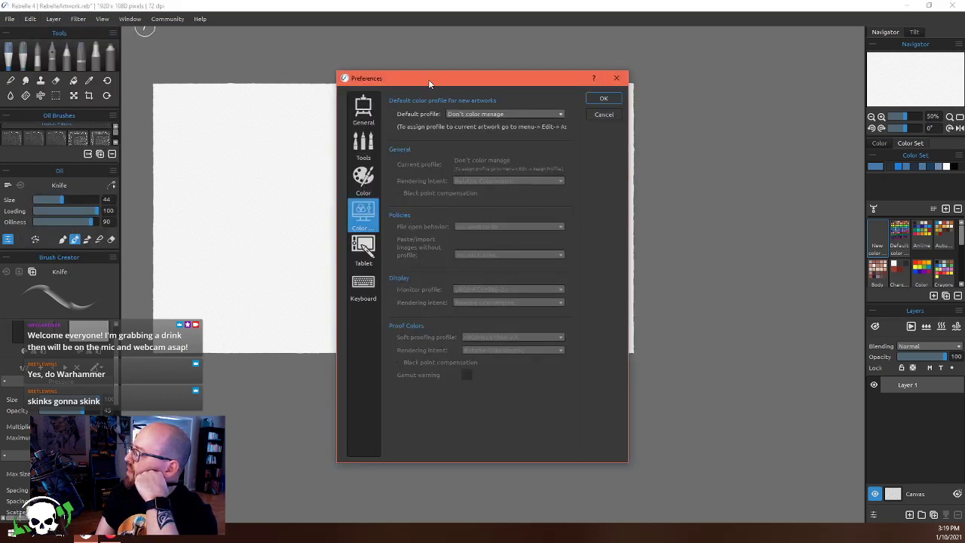
left_click_drag(427, 79, 305, 76)
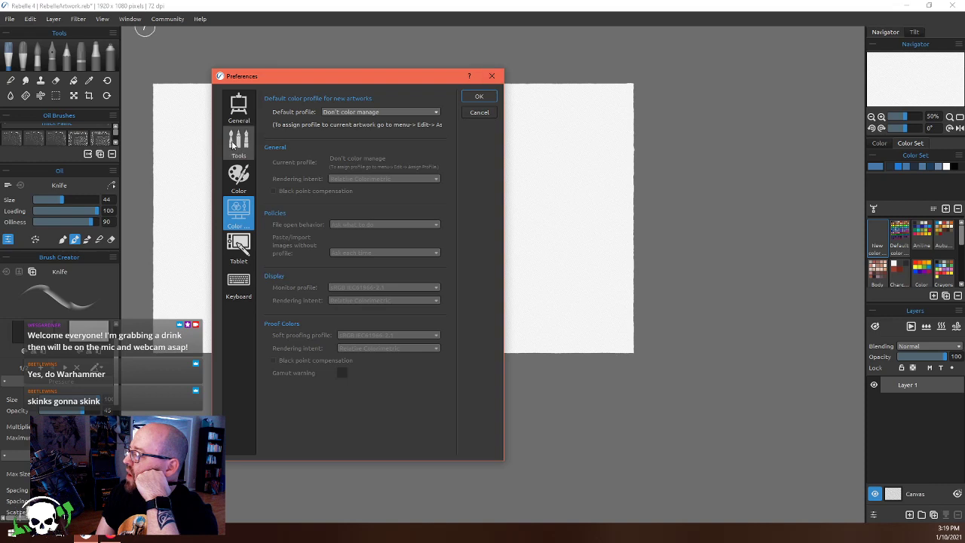
left_click(245, 178)
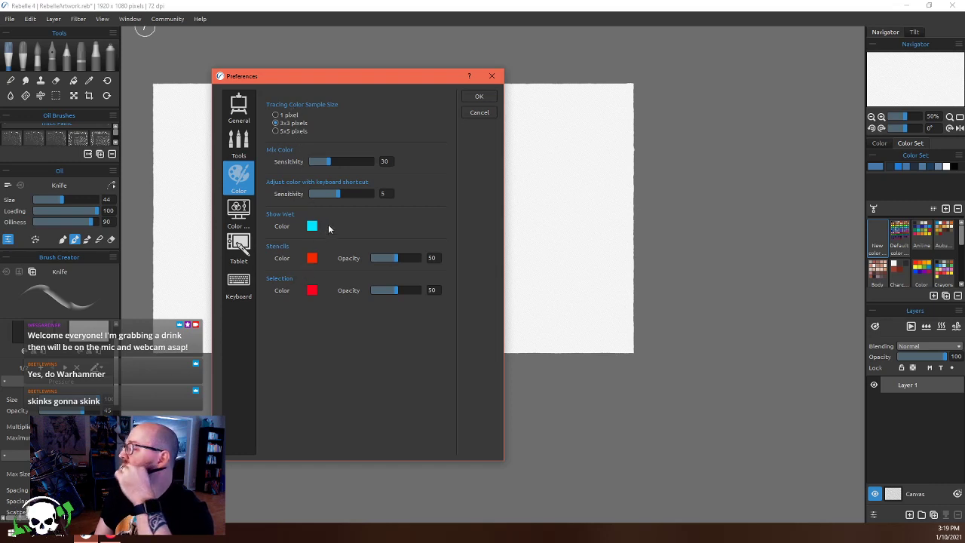
left_click(236, 256)
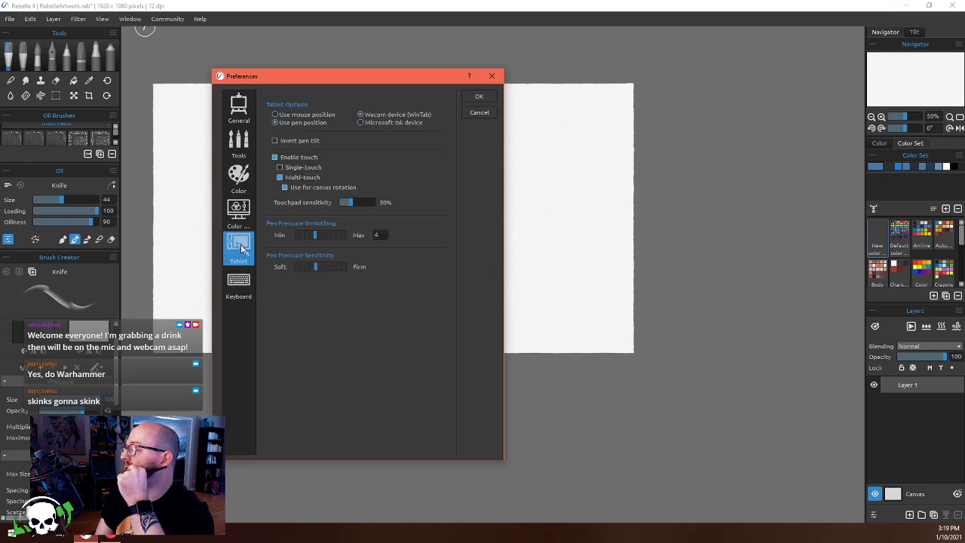
Review the General preferences, including memory and autosave, and the Tools preferences, and close the dialog without changing anything
left_click(238, 108)
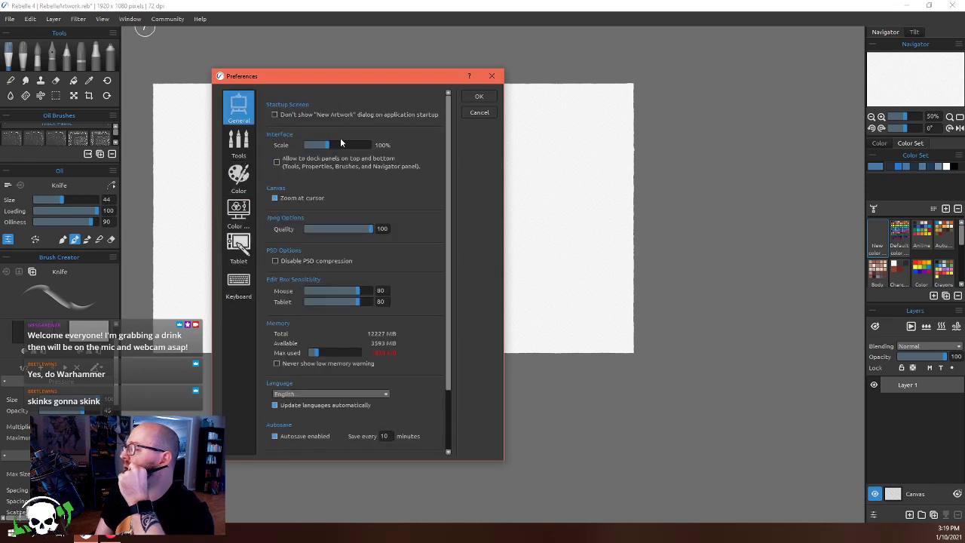
scroll(341, 177, "down", 1)
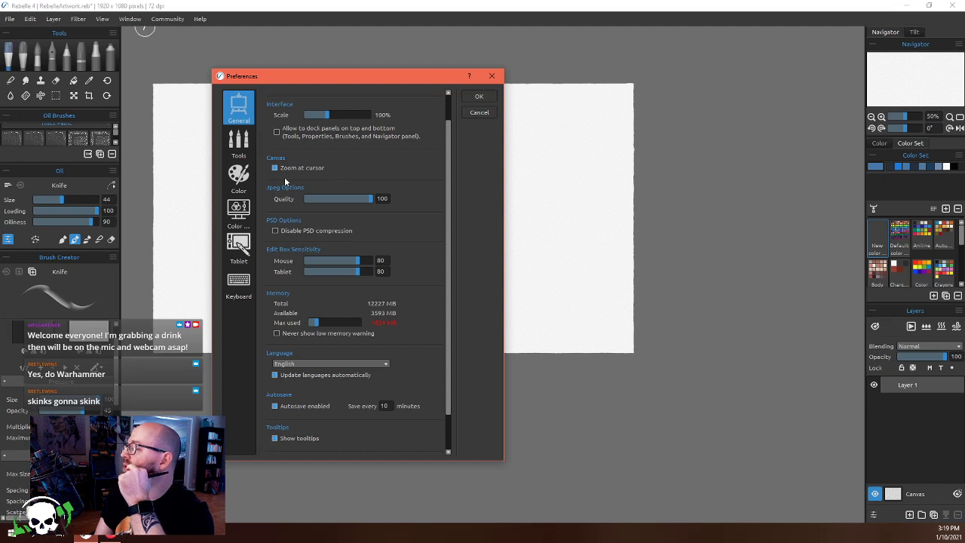
scroll(303, 238, "down", 2)
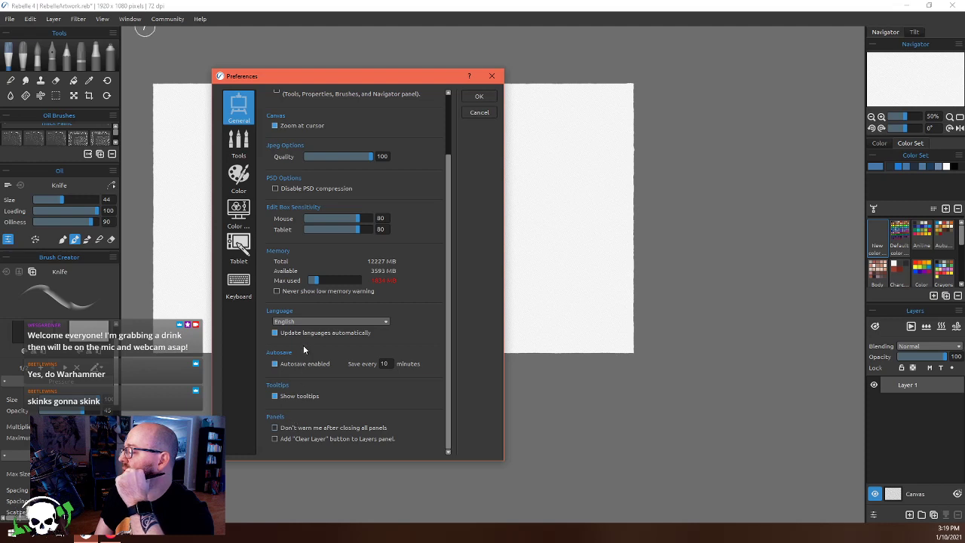
scroll(305, 313, "up", 1)
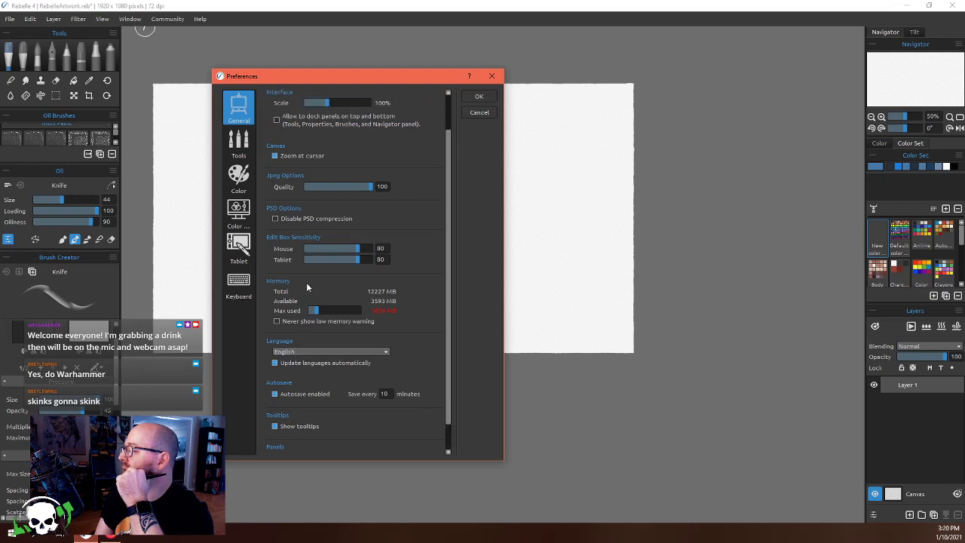
scroll(307, 286, "up", 1)
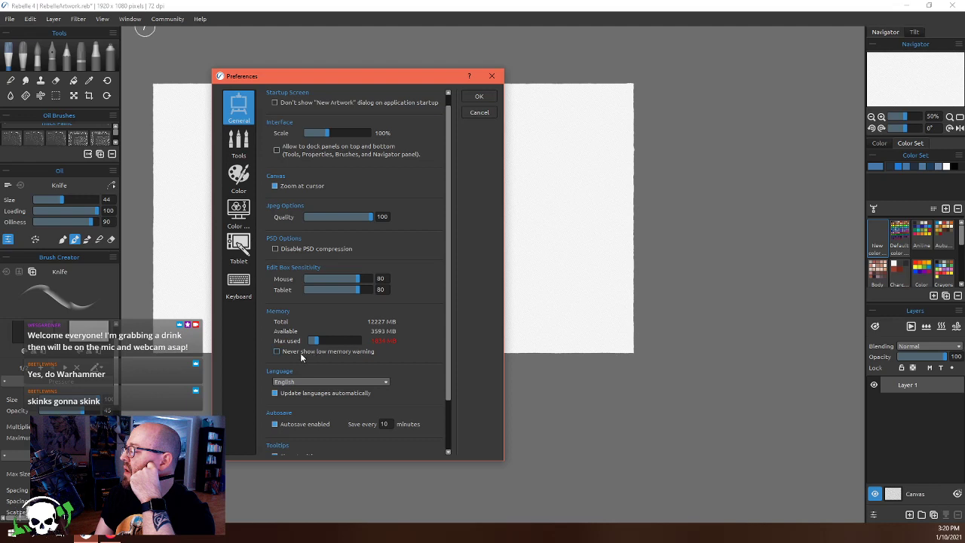
scroll(290, 348, "up", 1)
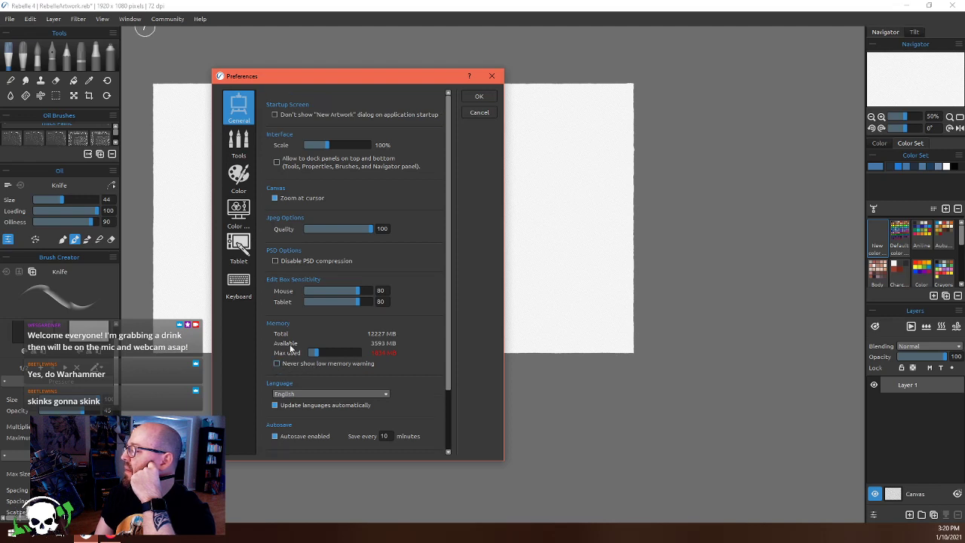
left_click(240, 145)
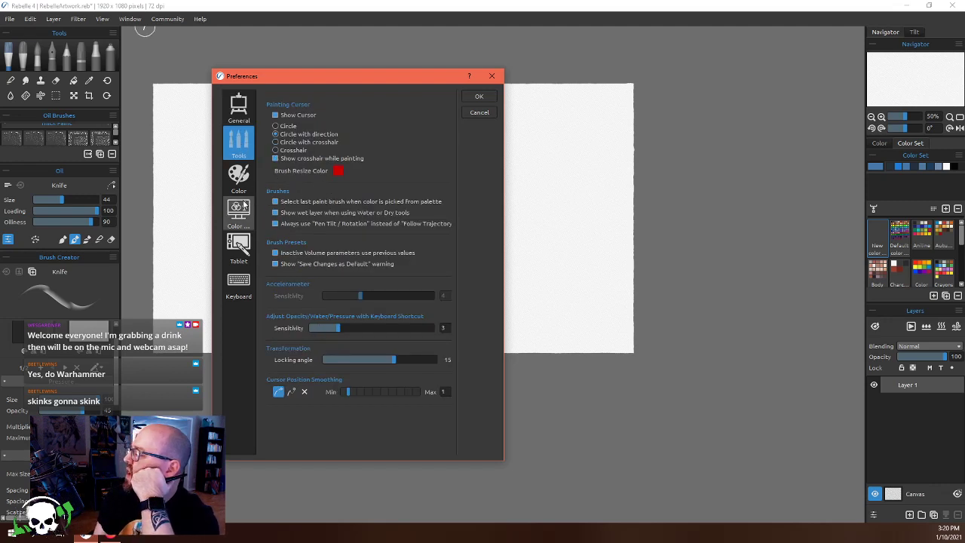
left_click(492, 76)
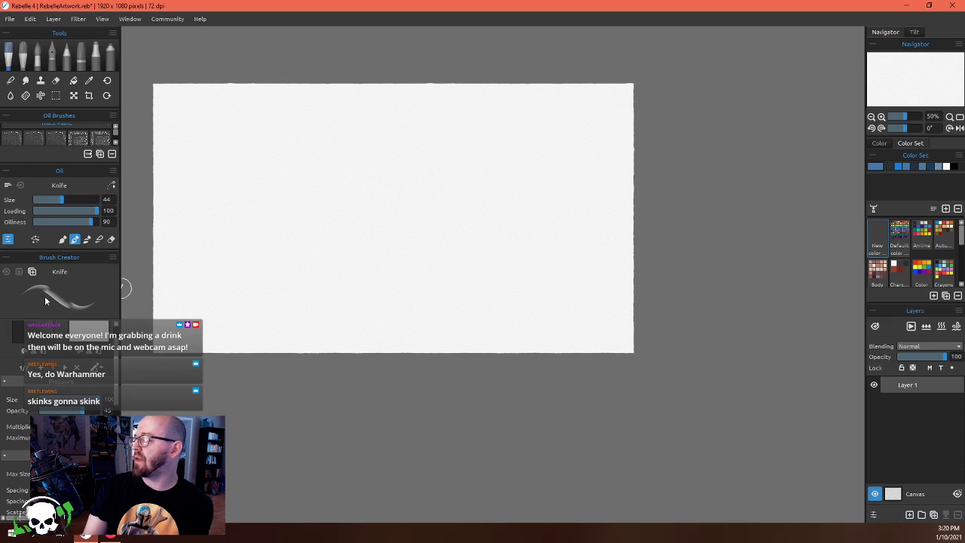
Collapse the Brush Creator to reveal more oil brushes, and select the Flat brush at size 70
left_click(13, 263)
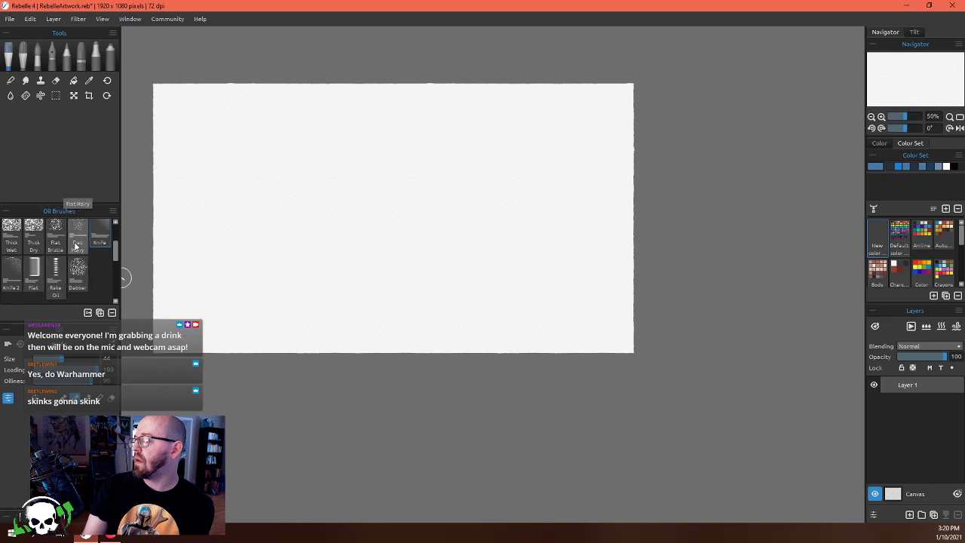
left_click(33, 272)
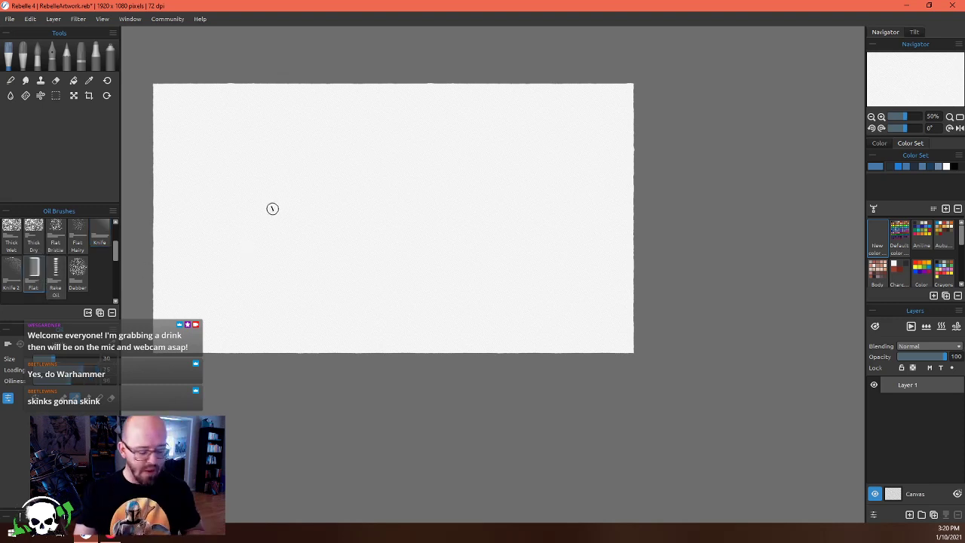
key("bracketright")
key("bracketright")
key("bracketright")
key("bracketright")
key("bracketleft")
key("bracketleft")
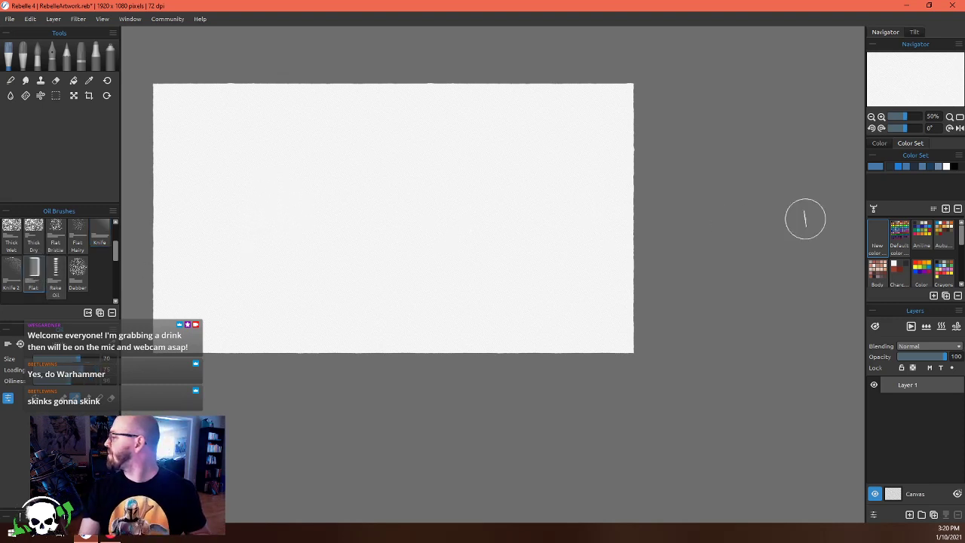
Load the Grey color set and pick its medium grey as the painting color
scroll(940, 248, "down", 3)
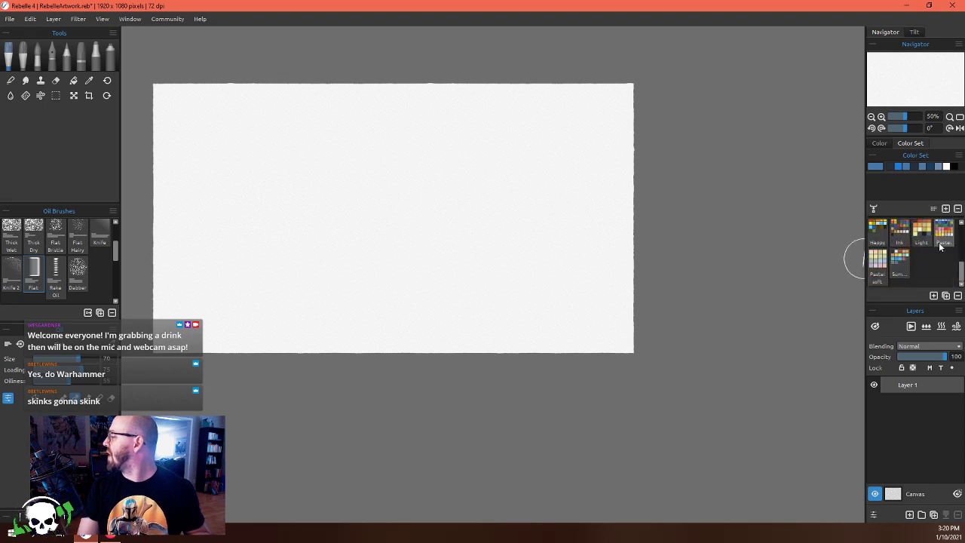
scroll(916, 272, "up", 2)
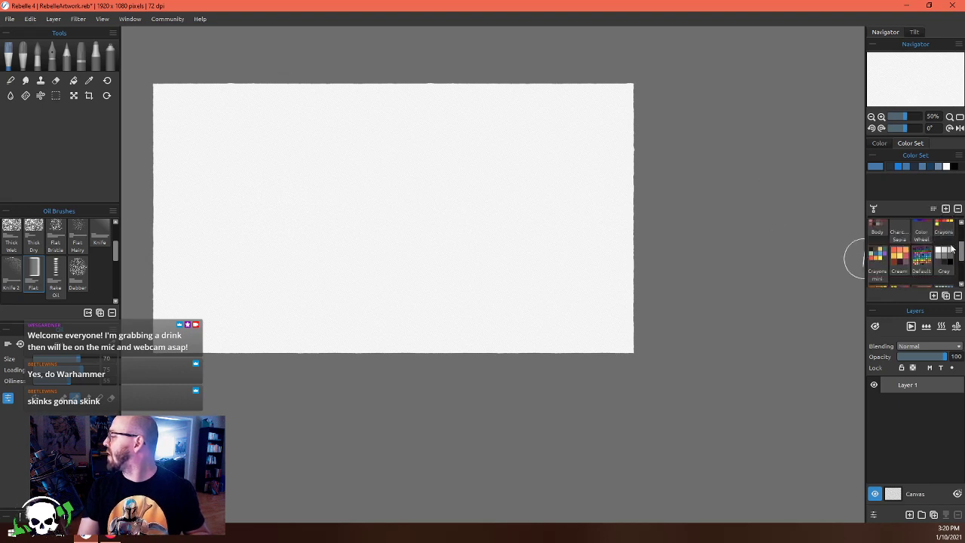
left_click(949, 253)
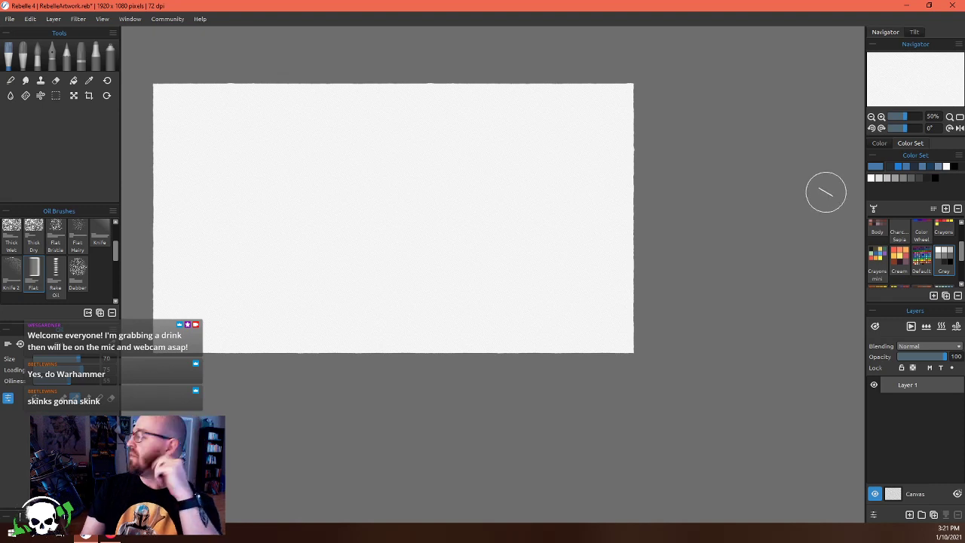
left_click(902, 177)
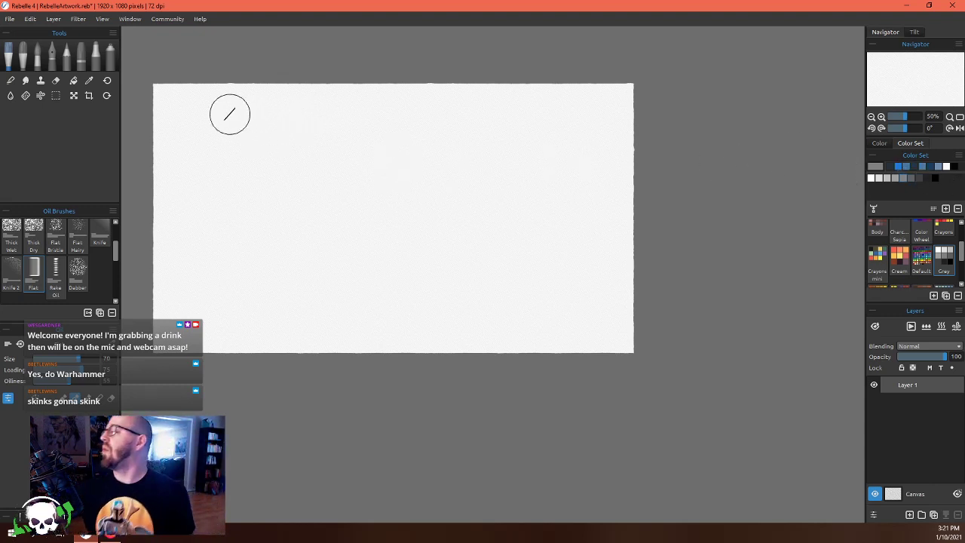
Cover the entire canvas with medium grey paint using the Flat brush, filling in all four edges and reworking the stroke ridges
mouse_move(230, 112)
left_mouse_down()
mouse_move(204, 80)
mouse_move(162, 120)
mouse_move(142, 218)
mouse_move(261, 100)
mouse_move(284, 91)
mouse_move(136, 306)
mouse_move(333, 99)
mouse_move(373, 92)
mouse_move(317, 172)
mouse_move(428, 89)
mouse_move(222, 381)
mouse_move(323, 221)
mouse_move(485, 71)
mouse_move(326, 285)
mouse_move(302, 369)
mouse_move(502, 116)
mouse_move(512, 145)
mouse_move(370, 355)
mouse_move(630, 88)
mouse_move(509, 248)
mouse_move(450, 387)
mouse_move(612, 180)
mouse_move(635, 182)
mouse_move(498, 380)
mouse_move(644, 235)
mouse_move(578, 332)
mouse_move(597, 364)
mouse_move(630, 342)
mouse_move(557, 370)
mouse_move(437, 346)
mouse_move(392, 363)
mouse_move(326, 344)
mouse_move(219, 354)
left_mouse_up()
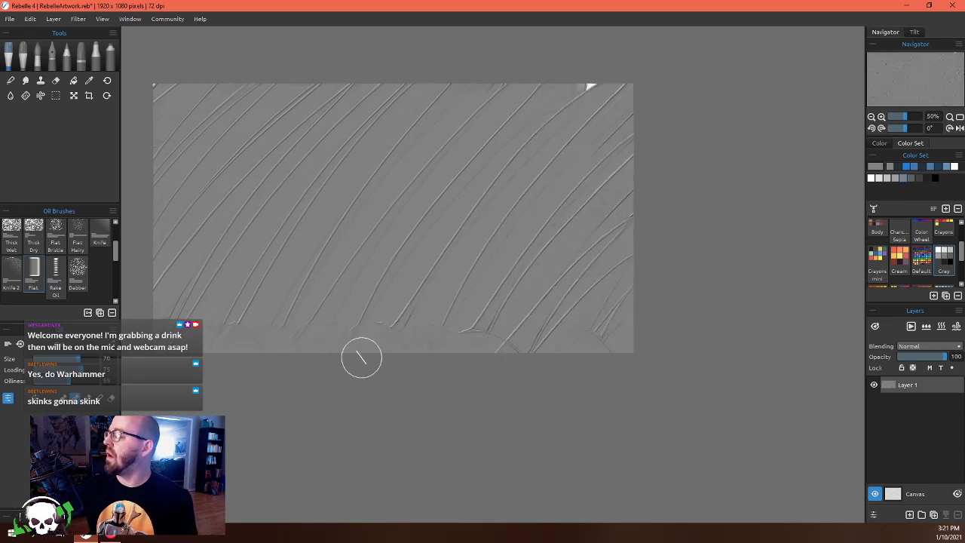
mouse_move(630, 71)
left_mouse_down()
mouse_move(579, 118)
mouse_move(503, 93)
mouse_move(465, 120)
mouse_move(416, 82)
mouse_move(322, 106)
mouse_move(281, 82)
mouse_move(221, 119)
mouse_move(155, 84)
left_mouse_up()
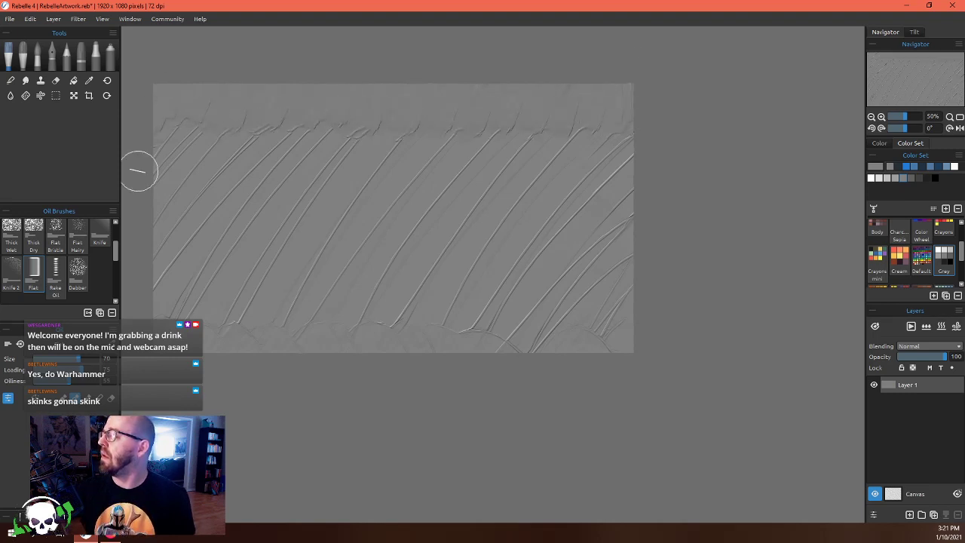
mouse_move(136, 168)
left_mouse_down()
mouse_move(147, 115)
mouse_move(188, 161)
mouse_move(160, 176)
mouse_move(168, 257)
mouse_move(161, 301)
left_mouse_up()
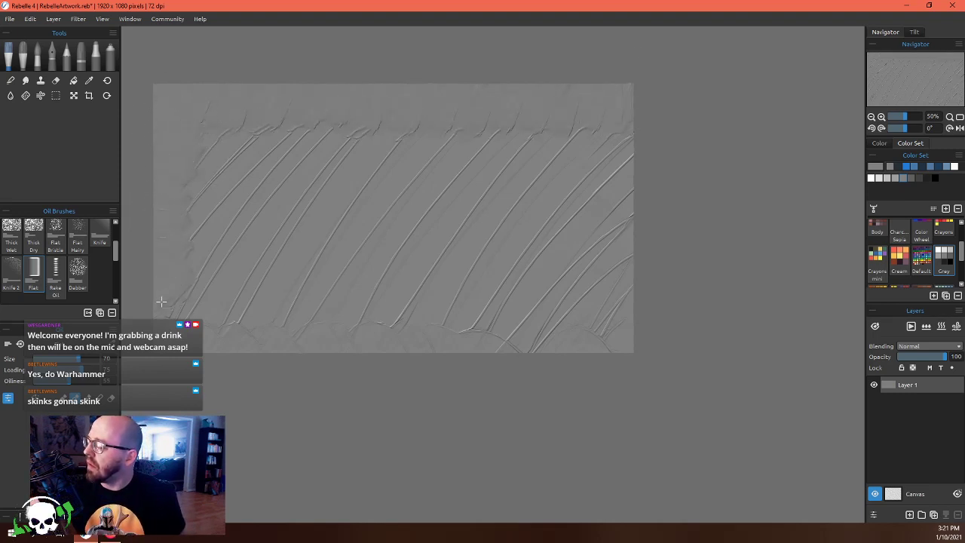
mouse_move(644, 322)
left_mouse_down()
mouse_move(615, 290)
mouse_move(597, 146)
mouse_move(603, 105)
left_mouse_up()
mouse_move(623, 352)
left_mouse_down()
mouse_move(639, 288)
mouse_move(583, 265)
mouse_move(541, 265)
mouse_move(514, 312)
mouse_move(593, 210)
mouse_move(563, 253)
mouse_move(480, 329)
mouse_move(456, 334)
mouse_move(457, 230)
mouse_move(414, 306)
mouse_move(383, 332)
mouse_move(366, 235)
mouse_move(328, 321)
mouse_move(299, 306)
mouse_move(279, 269)
mouse_move(251, 253)
mouse_move(207, 326)
mouse_move(190, 293)
mouse_move(198, 222)
left_mouse_up()
mouse_move(223, 95)
left_mouse_down()
mouse_move(249, 117)
mouse_move(276, 115)
mouse_move(266, 246)
mouse_move(294, 221)
mouse_move(345, 131)
mouse_move(335, 236)
mouse_move(359, 179)
mouse_move(386, 181)
mouse_move(407, 282)
mouse_move(391, 134)
mouse_move(434, 264)
mouse_move(446, 159)
mouse_move(499, 248)
mouse_move(485, 112)
mouse_move(546, 267)
mouse_move(536, 116)
mouse_move(584, 218)
mouse_move(584, 148)
mouse_move(599, 166)
left_mouse_up()
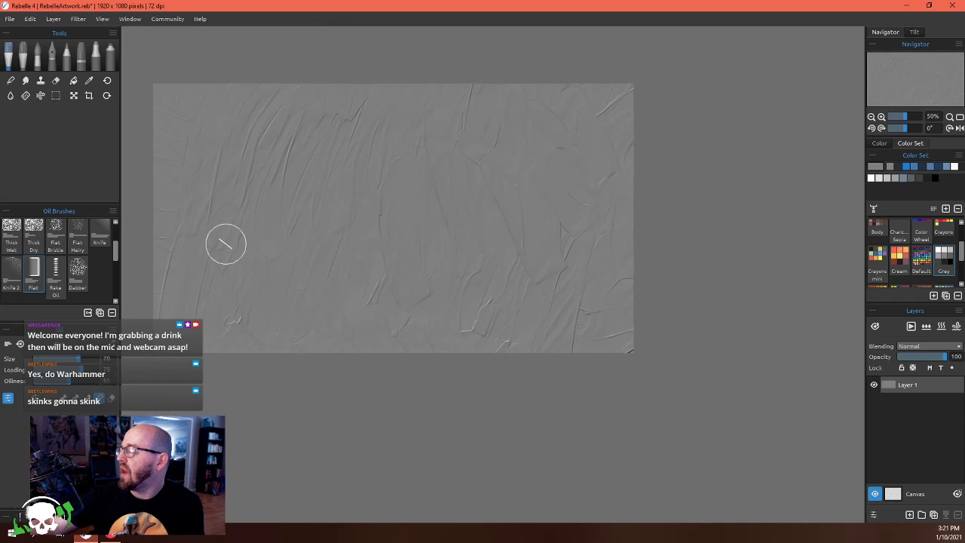
Smooth the ridges in the grey ground with the Flat brush, trying low oiliness before raising it and blending across the canvas
mouse_move(226, 244)
left_mouse_down()
mouse_move(190, 308)
mouse_move(231, 225)
mouse_move(194, 304)
left_mouse_up()
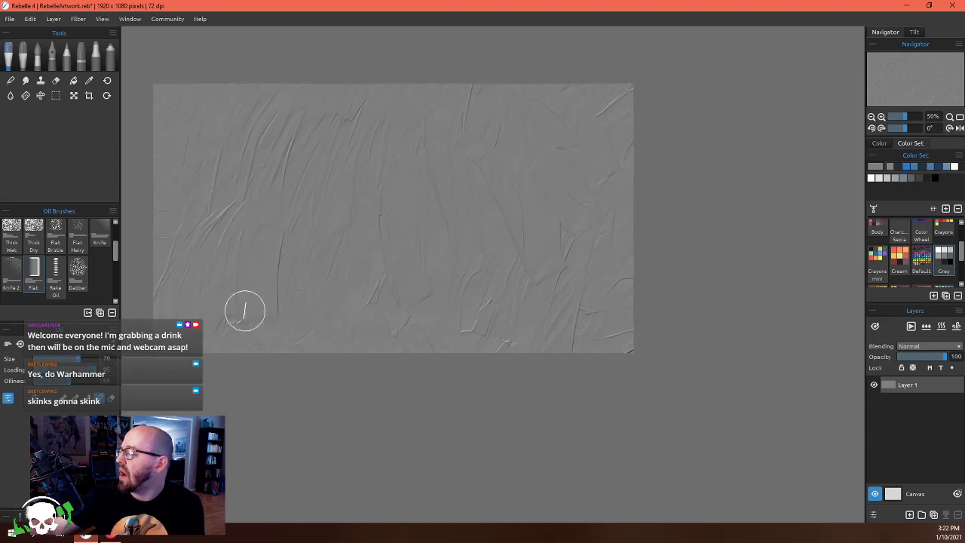
left_click_drag(72, 383, 44, 384)
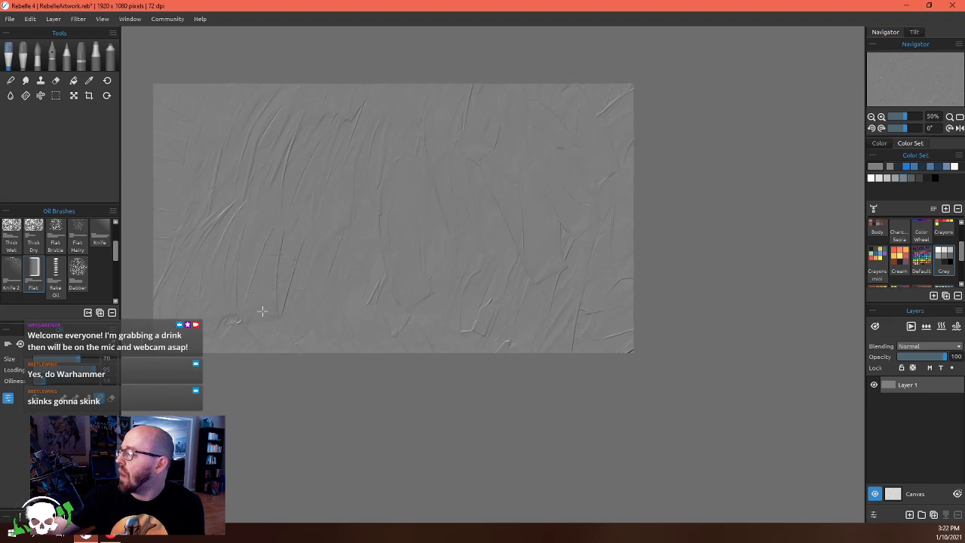
left_click(91, 382)
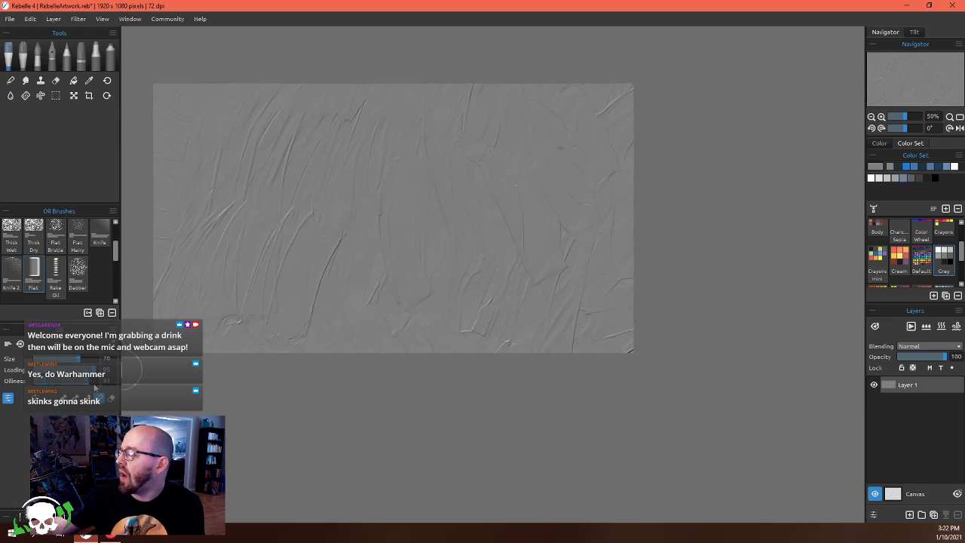
mouse_move(307, 178)
left_mouse_down()
mouse_move(207, 275)
mouse_move(251, 196)
mouse_move(243, 180)
mouse_move(169, 280)
mouse_move(216, 149)
mouse_move(201, 154)
mouse_move(189, 92)
mouse_move(181, 178)
left_mouse_up()
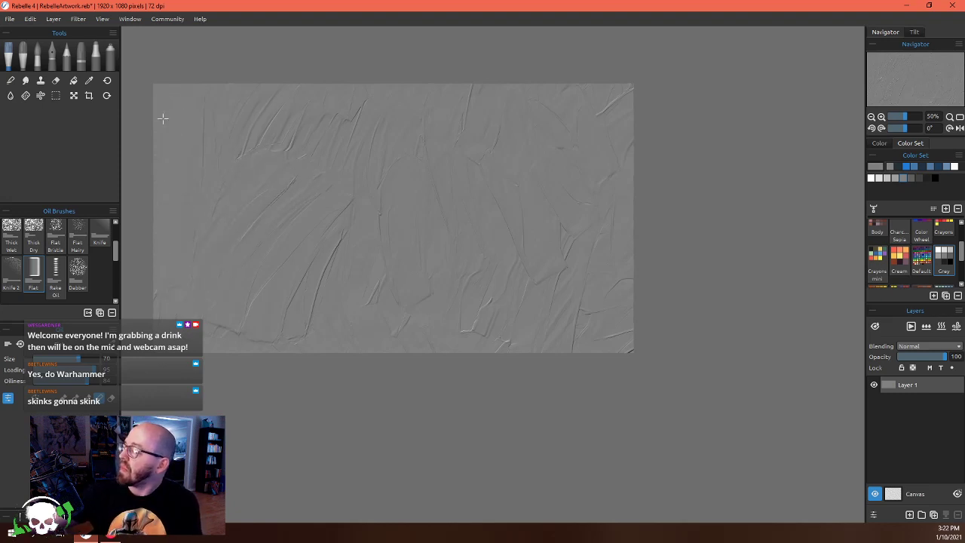
mouse_move(173, 257)
left_mouse_down()
mouse_move(197, 347)
mouse_move(208, 356)
mouse_move(224, 215)
mouse_move(226, 329)
mouse_move(239, 172)
mouse_move(255, 313)
mouse_move(297, 292)
mouse_move(318, 306)
left_mouse_up()
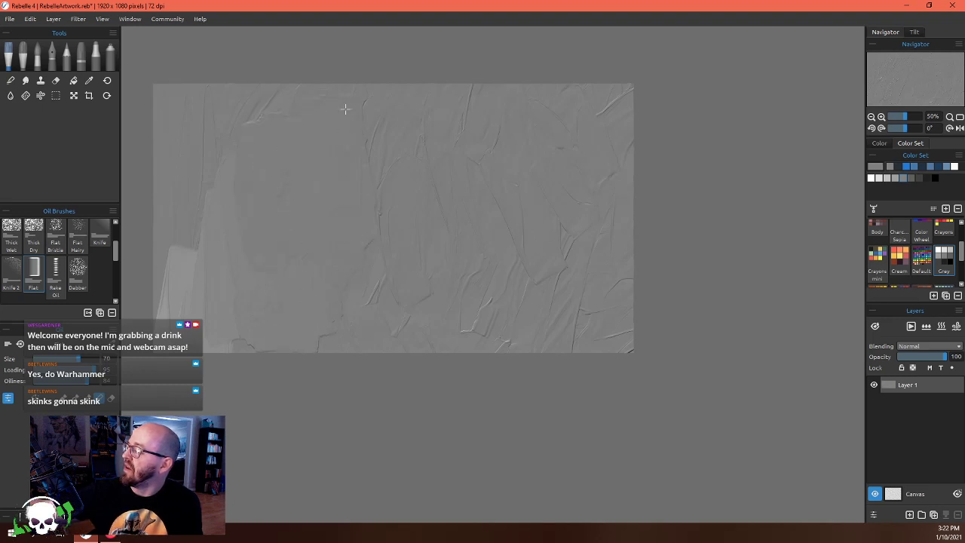
mouse_move(203, 220)
left_mouse_down()
mouse_move(187, 309)
mouse_move(170, 270)
mouse_move(173, 299)
left_mouse_up()
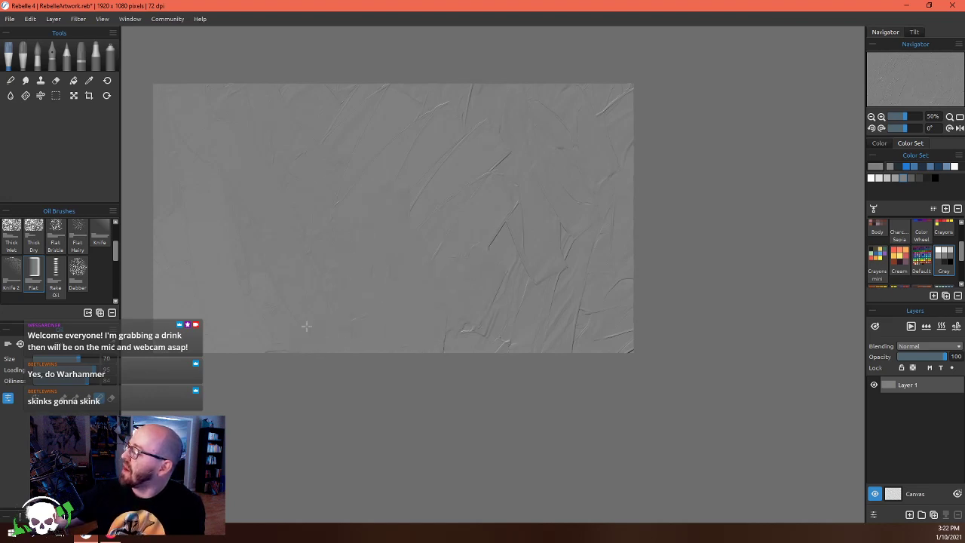
mouse_move(306, 326)
left_mouse_down()
mouse_move(400, 307)
mouse_move(456, 343)
mouse_move(536, 233)
mouse_move(472, 303)
mouse_move(519, 213)
mouse_move(577, 179)
mouse_move(497, 338)
mouse_move(581, 335)
mouse_move(611, 350)
mouse_move(627, 261)
mouse_move(621, 107)
mouse_move(597, 262)
mouse_move(587, 221)
left_mouse_up()
mouse_move(526, 232)
left_mouse_down()
mouse_move(534, 120)
mouse_move(476, 253)
mouse_move(505, 121)
mouse_move(483, 141)
mouse_move(465, 95)
mouse_move(370, 129)
mouse_move(593, 231)
mouse_move(446, 120)
mouse_move(396, 177)
mouse_move(357, 182)
mouse_move(439, 302)
left_mouse_up()
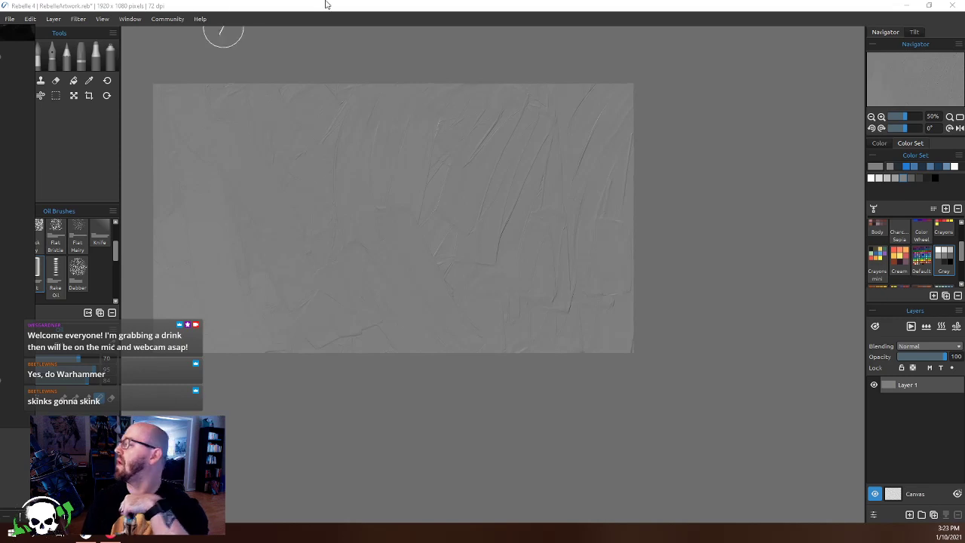
left_click(314, 31)
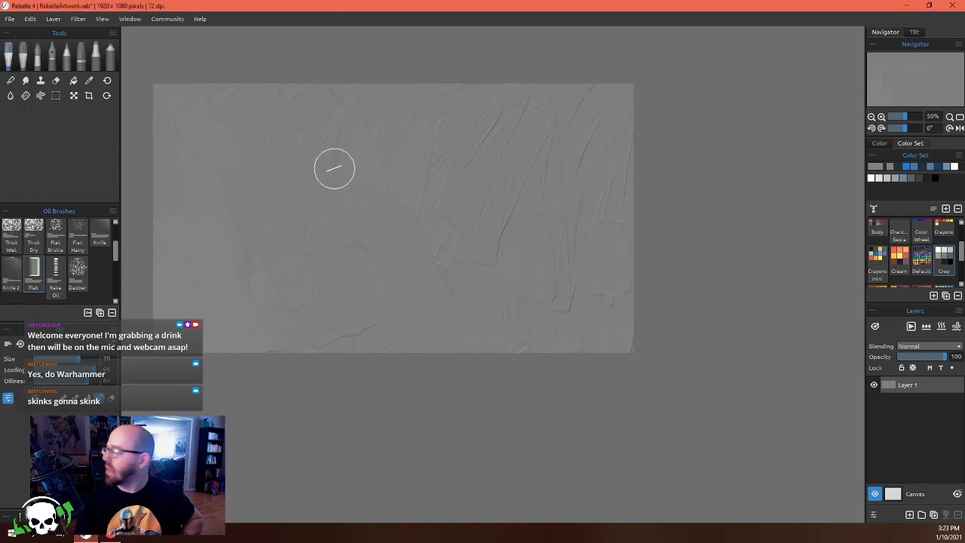
Choose a dark grey from the Grey color set and the Rough Oily brush, reduced to size 20
left_click_drag(327, 177, 537, 270)
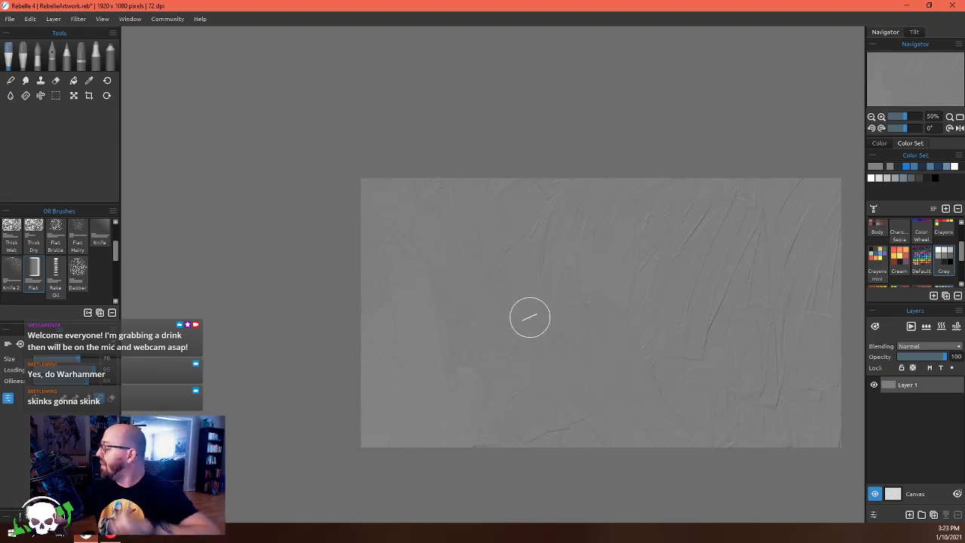
left_click(926, 179)
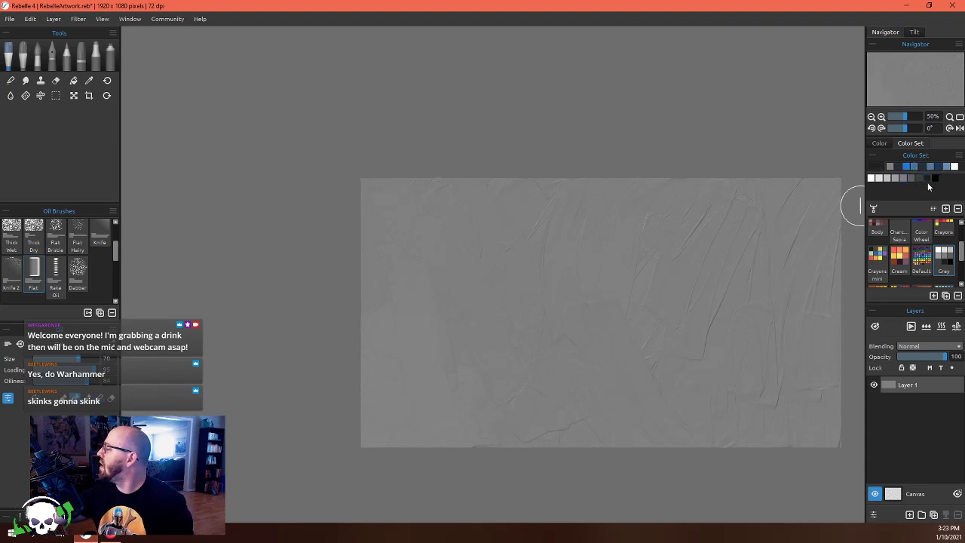
left_click(919, 179)
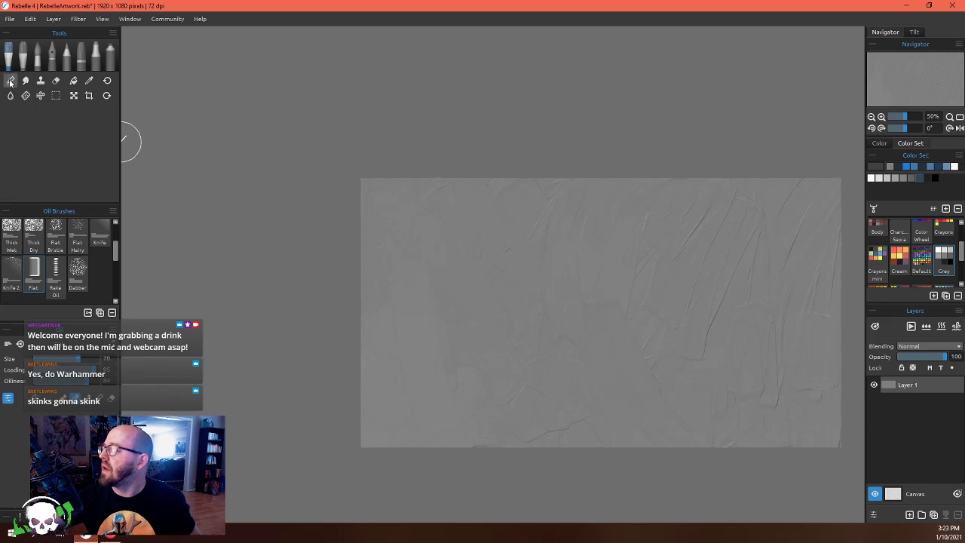
left_click_drag(113, 254, 114, 231)
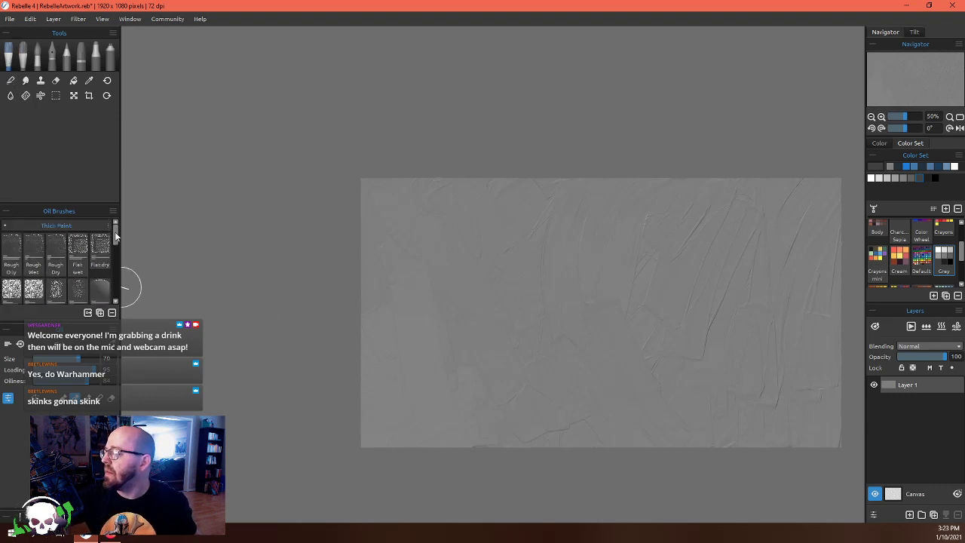
left_click(11, 248)
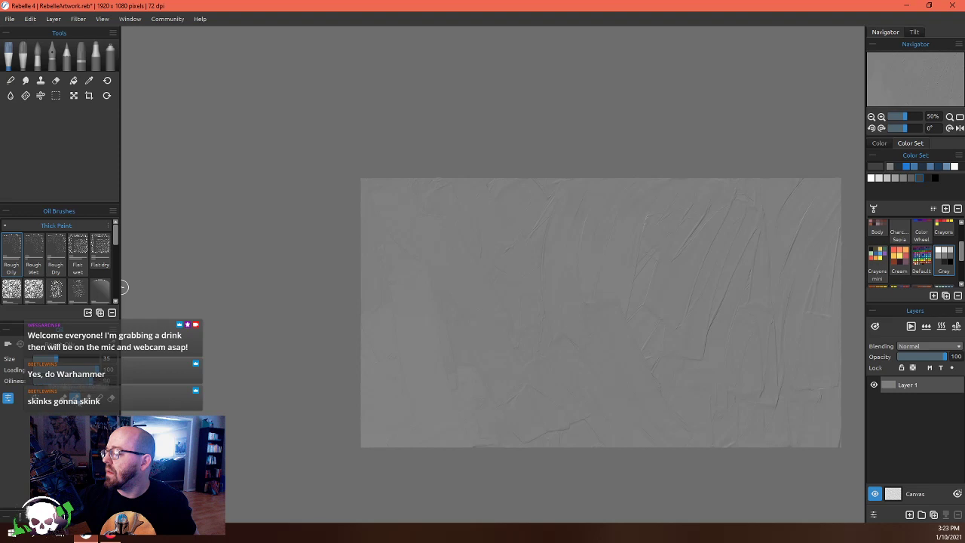
key("bracketleft")
key("bracketleft")
key("bracketleft")
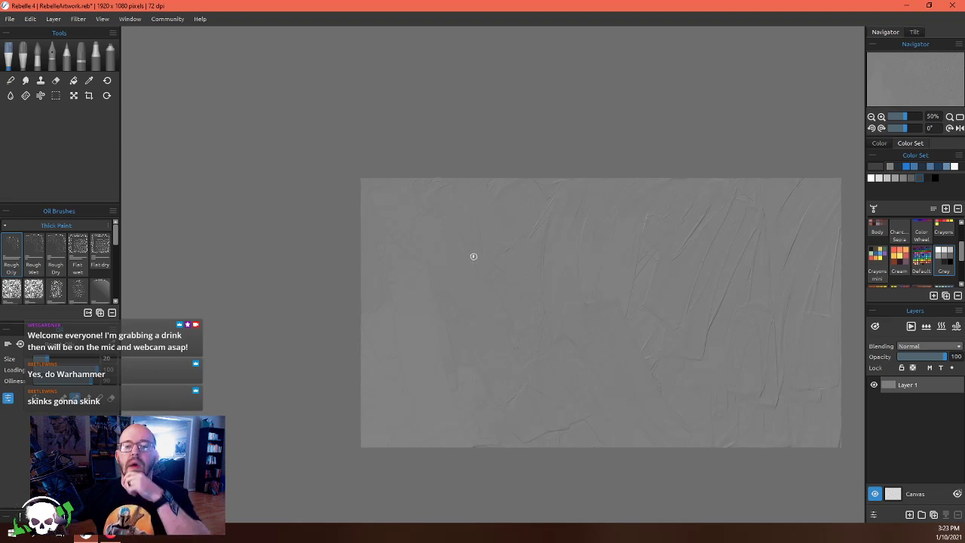
Sketch the outline of a lizard head facing right on the left half of the canvas, with a cheek line and neck frill
mouse_move(515, 255)
left_mouse_down()
mouse_move(504, 279)
mouse_move(516, 250)
mouse_move(493, 269)
mouse_move(503, 261)
mouse_move(572, 279)
mouse_move(589, 297)
mouse_move(577, 323)
mouse_move(587, 316)
mouse_move(488, 357)
mouse_move(561, 328)
left_mouse_up()
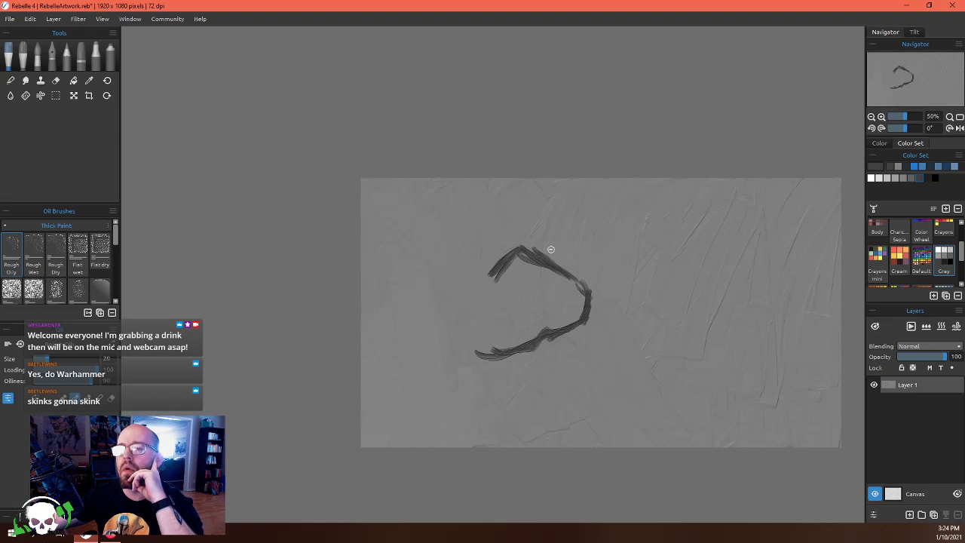
mouse_move(501, 264)
left_mouse_down()
mouse_move(481, 287)
mouse_move(496, 268)
mouse_move(492, 334)
left_mouse_up()
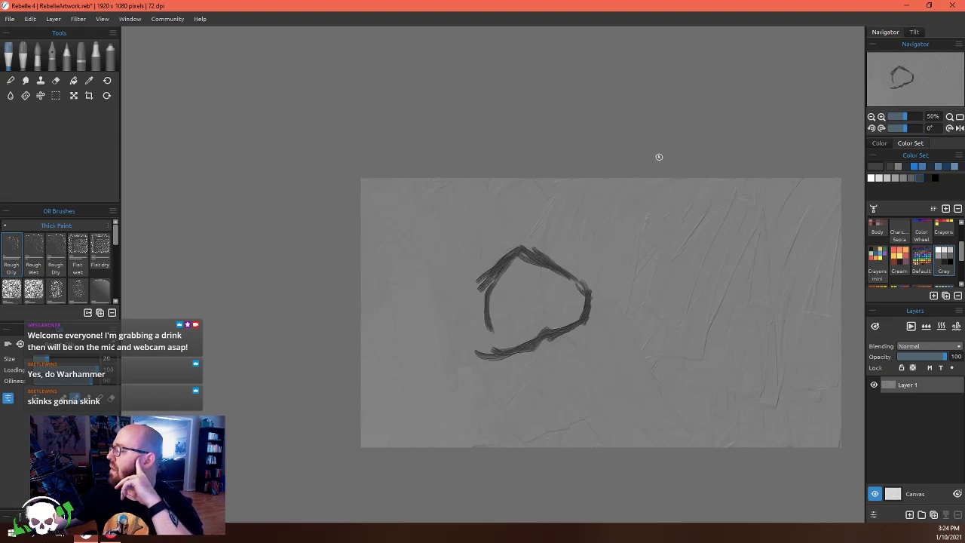
mouse_move(491, 271)
left_mouse_down()
mouse_move(446, 328)
mouse_move(461, 282)
mouse_move(457, 385)
left_mouse_up()
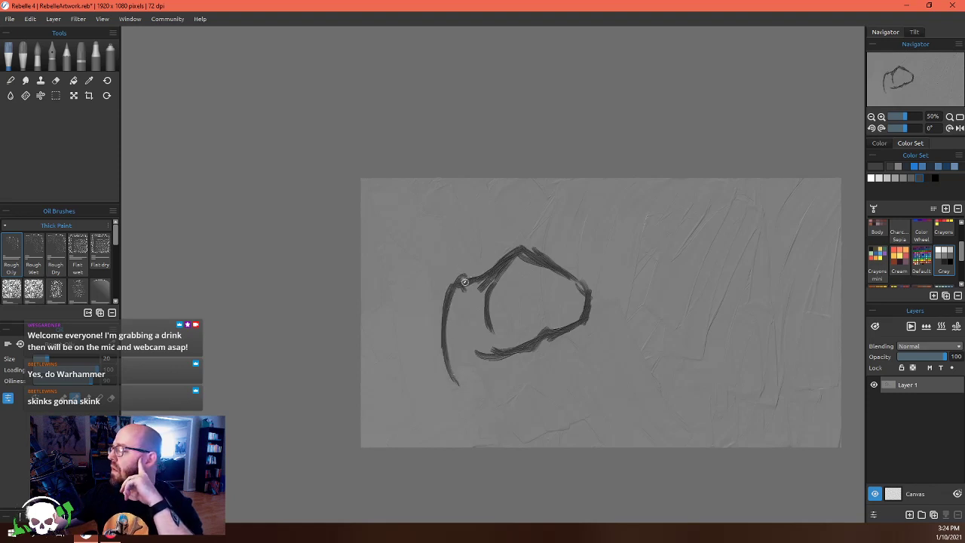
Sketch the lizard's throat below the jaw, the back line running off the canvas edge, and the angular lines beneath the neck
mouse_move(485, 356)
left_mouse_down()
mouse_move(451, 373)
mouse_move(506, 380)
mouse_move(508, 358)
mouse_move(498, 389)
mouse_move(509, 384)
mouse_move(486, 386)
mouse_move(514, 359)
mouse_move(519, 419)
left_mouse_up()
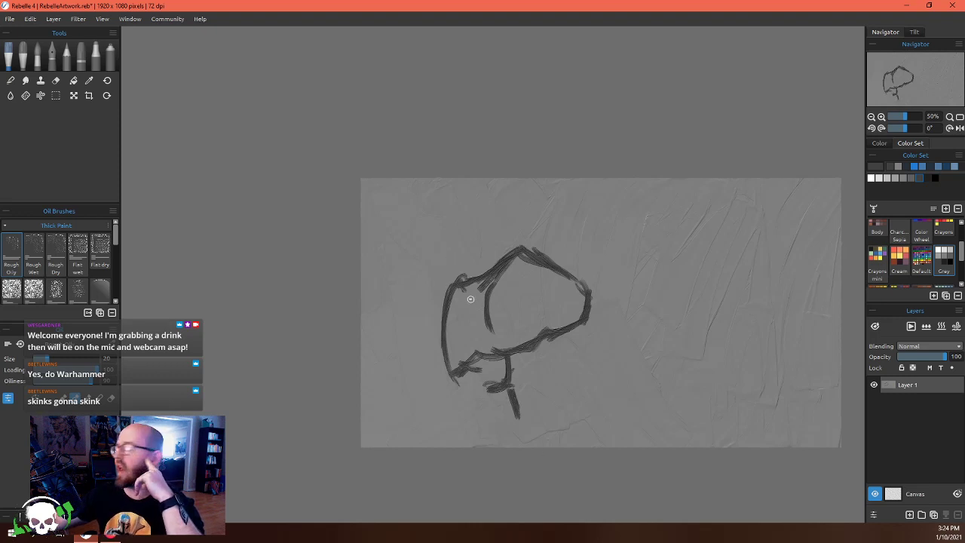
mouse_move(463, 281)
left_mouse_down()
mouse_move(428, 260)
mouse_move(430, 270)
mouse_move(409, 271)
mouse_move(417, 268)
mouse_move(401, 263)
mouse_move(420, 266)
mouse_move(395, 259)
mouse_move(362, 283)
left_mouse_up()
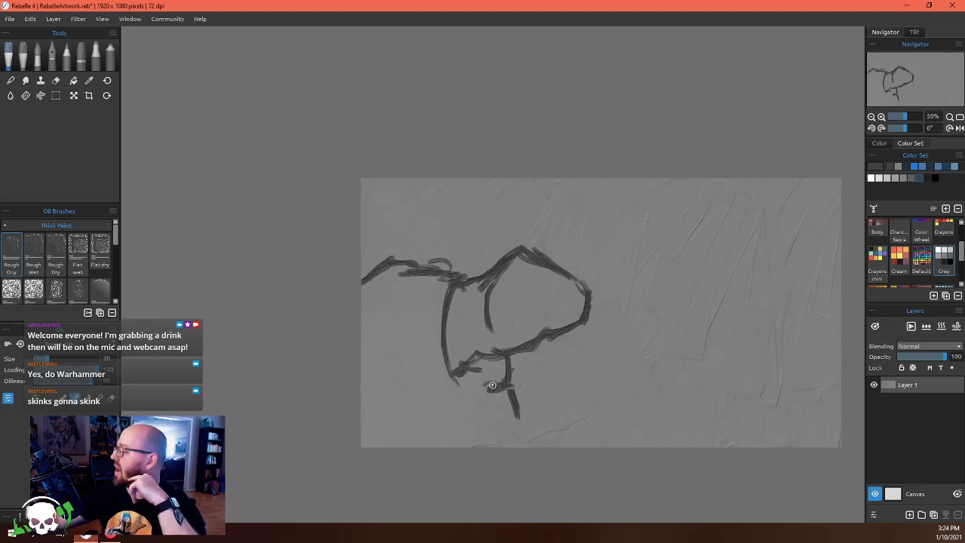
mouse_move(493, 385)
left_mouse_down()
mouse_move(480, 400)
mouse_move(501, 397)
mouse_move(517, 424)
left_mouse_up()
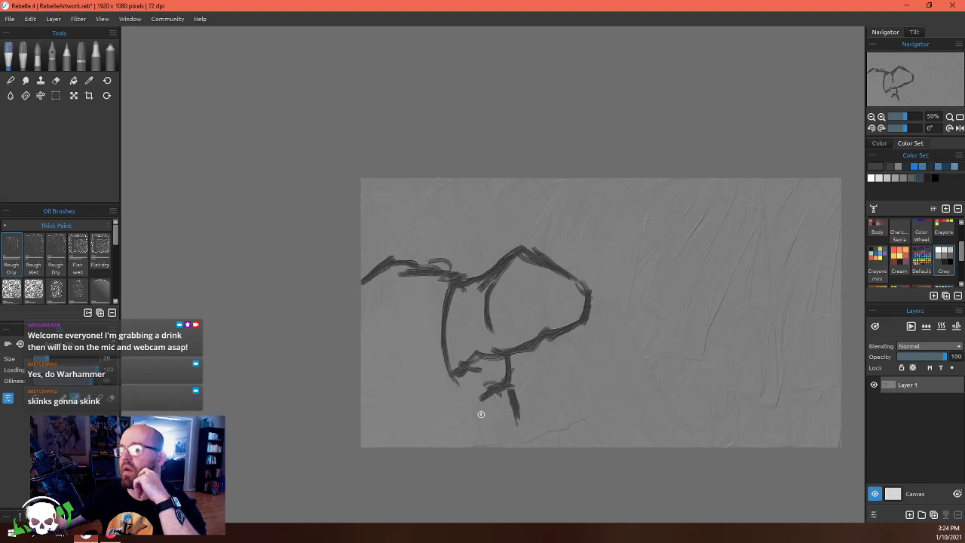
mouse_move(507, 388)
left_mouse_down()
mouse_move(423, 433)
mouse_move(475, 402)
mouse_move(468, 426)
mouse_move(481, 445)
mouse_move(507, 434)
mouse_move(529, 446)
left_mouse_up()
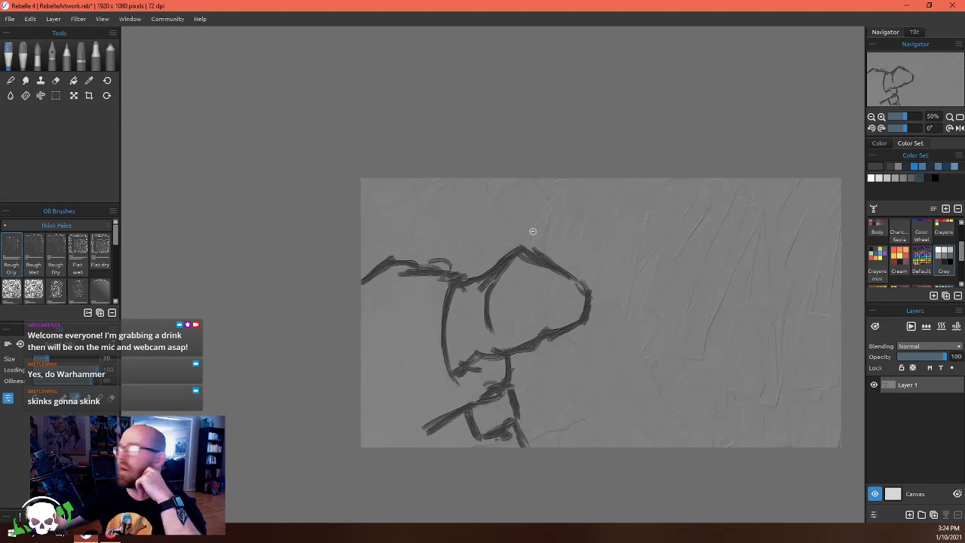
Draw the lizard's mouth, eye and spiked head crest, and add lower contour lines to the body behind the frill
left_click_drag(584, 307, 517, 309)
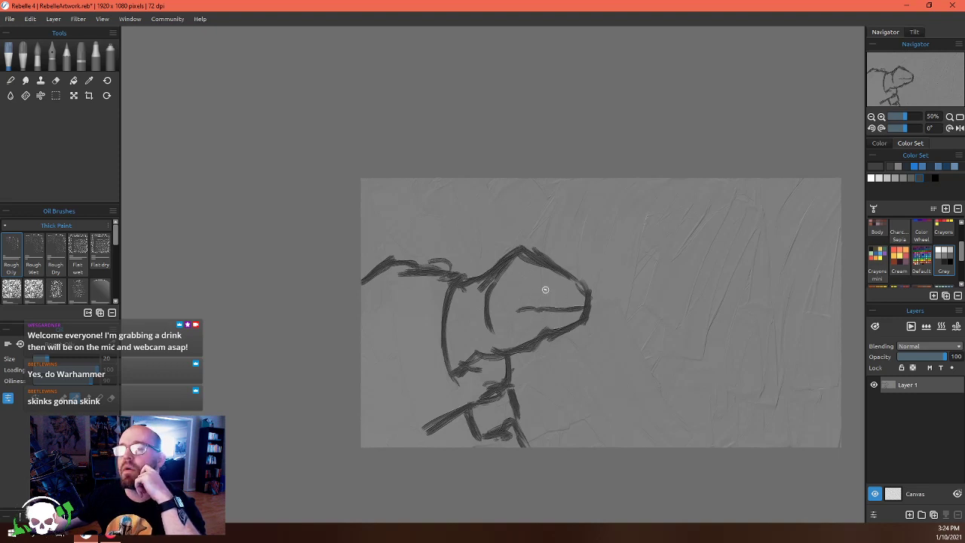
mouse_move(527, 279)
left_mouse_down()
mouse_move(553, 291)
mouse_move(547, 275)
mouse_move(534, 291)
mouse_move(536, 281)
mouse_move(541, 292)
left_mouse_up()
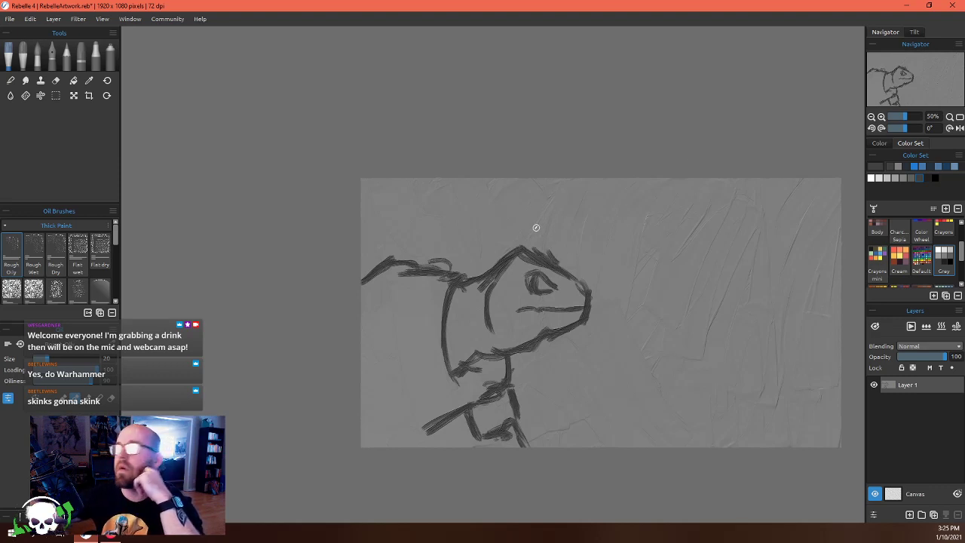
left_click_drag(552, 253, 478, 182)
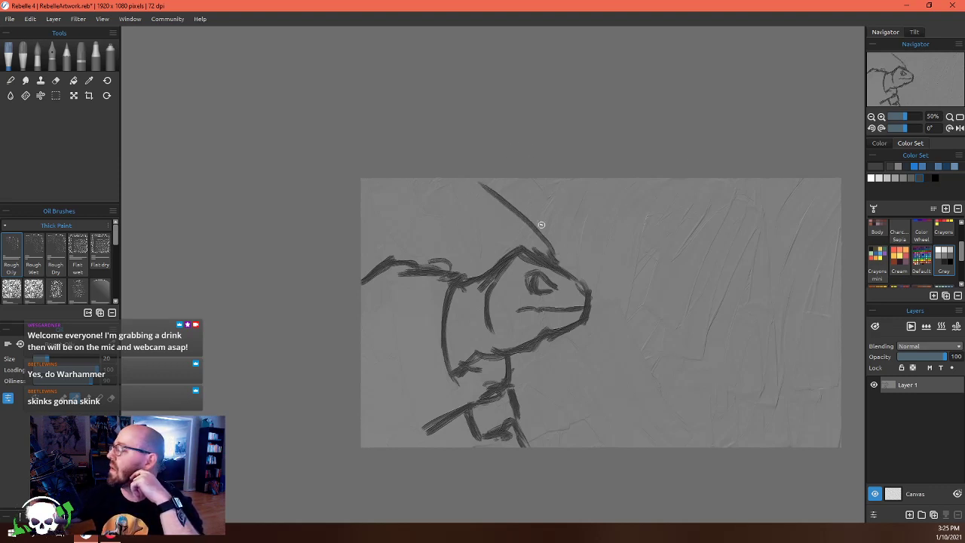
mouse_move(512, 241)
left_mouse_down()
mouse_move(452, 221)
mouse_move(458, 272)
left_mouse_up()
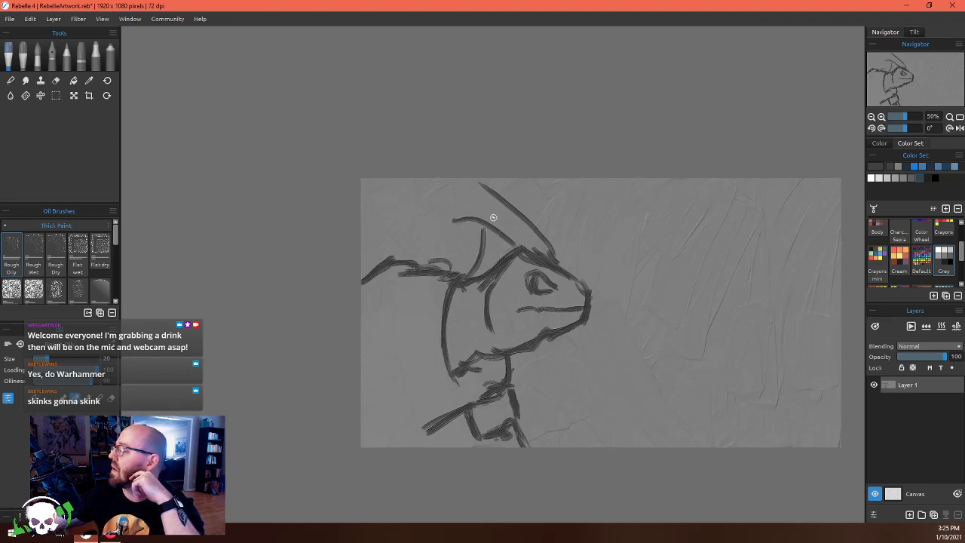
mouse_move(490, 217)
left_mouse_down()
mouse_move(505, 192)
mouse_move(506, 205)
mouse_move(493, 197)
mouse_move(483, 223)
left_mouse_up()
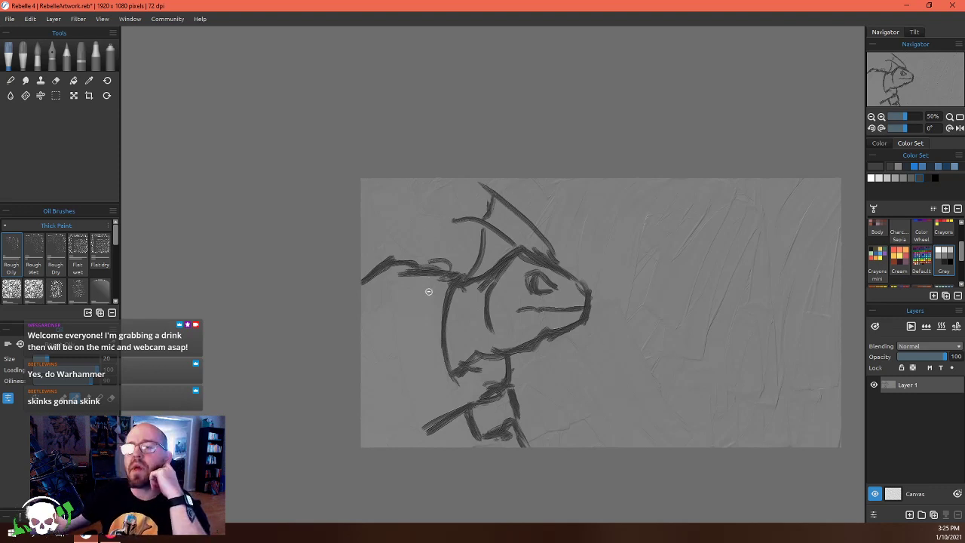
mouse_move(426, 289)
left_mouse_down()
mouse_move(395, 291)
mouse_move(428, 284)
mouse_move(386, 300)
mouse_move(407, 316)
mouse_move(384, 335)
mouse_move(358, 340)
left_mouse_up()
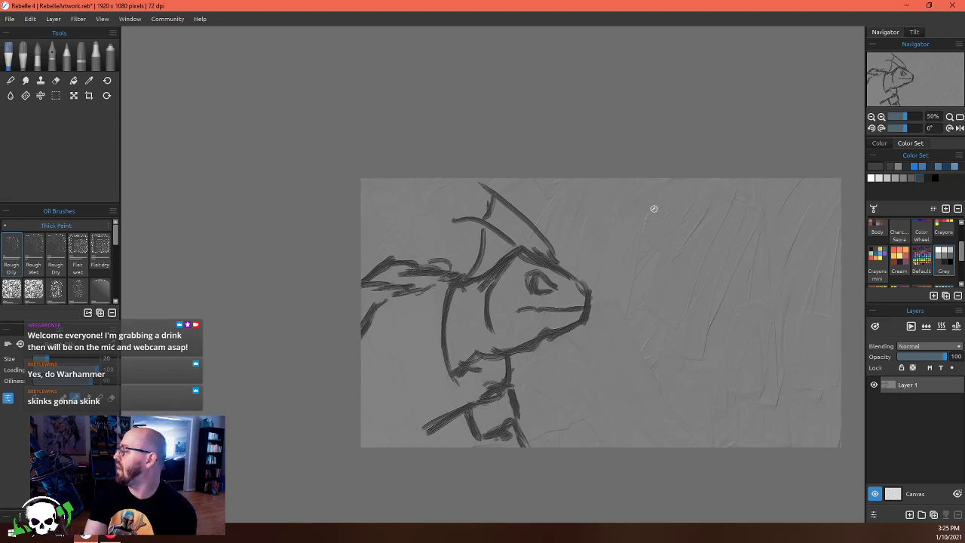
Sketch a second lizard to the right of the first, outlining its right-facing head, jaw corner, snout and humped back
left_click_drag(659, 128, 566, 78)
mouse_move(603, 269)
left_mouse_down()
mouse_move(585, 279)
mouse_move(632, 283)
left_mouse_up()
scroll(639, 284, "up", 2)
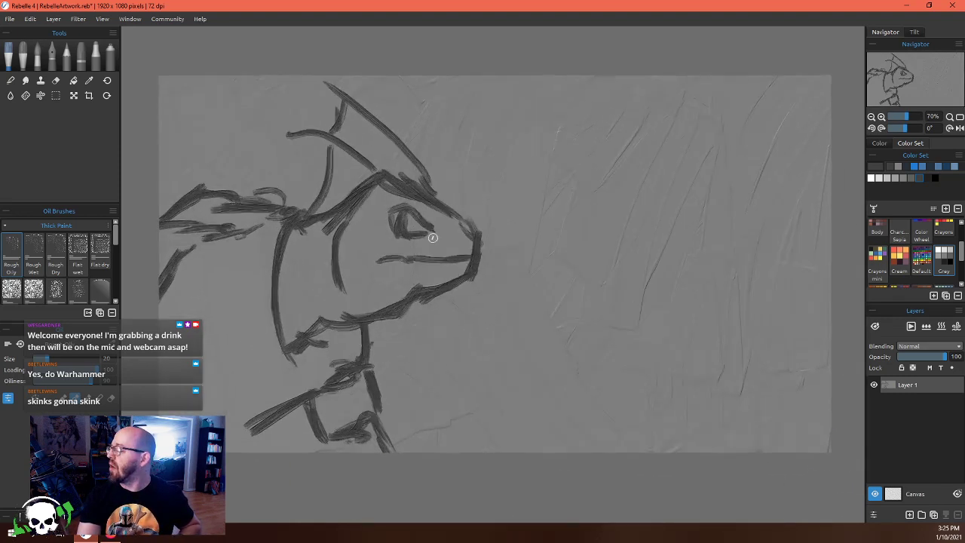
left_click_drag(486, 172, 505, 173)
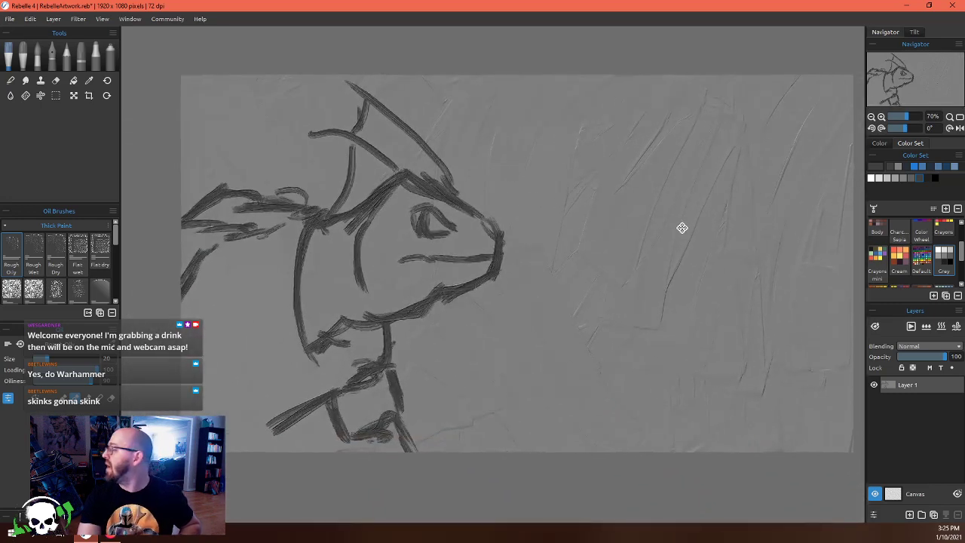
left_click_drag(681, 226, 587, 228)
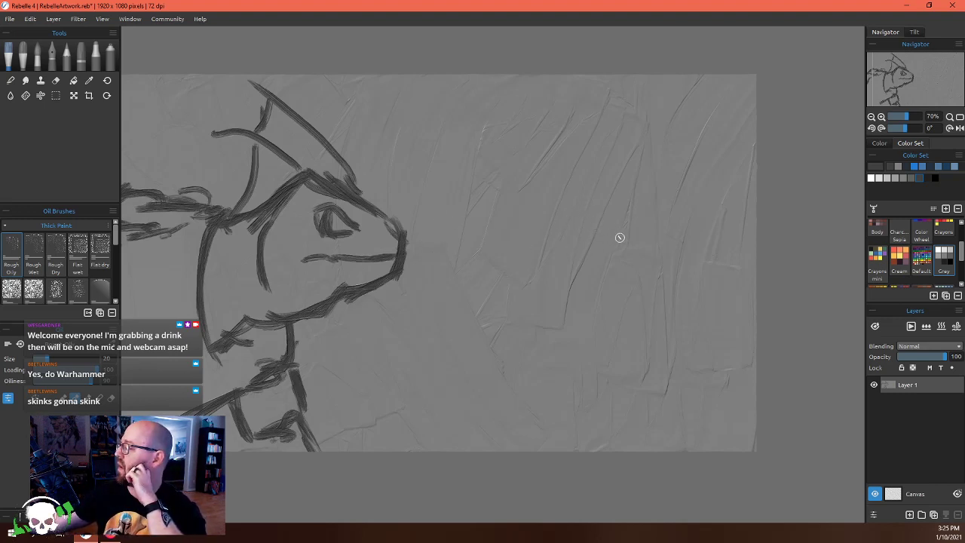
mouse_move(633, 226)
left_mouse_down()
mouse_move(654, 262)
mouse_move(652, 245)
mouse_move(653, 303)
mouse_move(625, 312)
mouse_move(603, 290)
mouse_move(601, 307)
mouse_move(575, 254)
mouse_move(585, 285)
left_mouse_up()
mouse_move(642, 238)
left_mouse_down()
mouse_move(591, 203)
mouse_move(632, 210)
mouse_move(583, 203)
mouse_move(576, 216)
mouse_move(538, 221)
mouse_move(509, 214)
mouse_move(436, 249)
mouse_move(417, 296)
left_mouse_up()
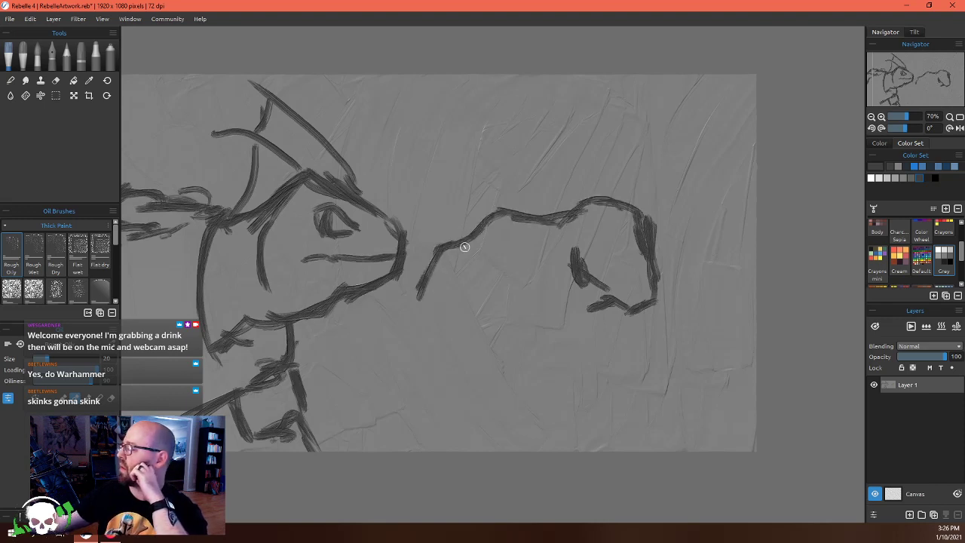
Draw a large round shield arc below the second lizard's back and the first lizard's arm lines reaching towards it
mouse_move(496, 287)
left_mouse_down()
mouse_move(399, 345)
mouse_move(364, 437)
left_mouse_up()
left_click_drag(407, 340, 542, 314)
mouse_move(498, 290)
left_mouse_down()
mouse_move(577, 404)
mouse_move(587, 437)
left_mouse_up()
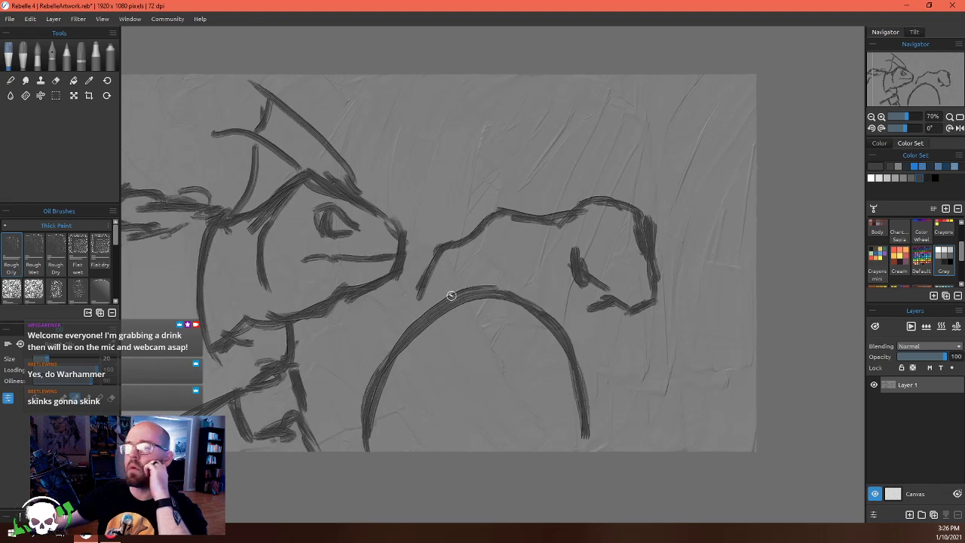
mouse_move(431, 286)
left_mouse_down()
mouse_move(418, 324)
mouse_move(408, 307)
mouse_move(407, 320)
mouse_move(389, 315)
mouse_move(398, 320)
mouse_move(346, 333)
mouse_move(376, 327)
mouse_move(317, 381)
left_mouse_up()
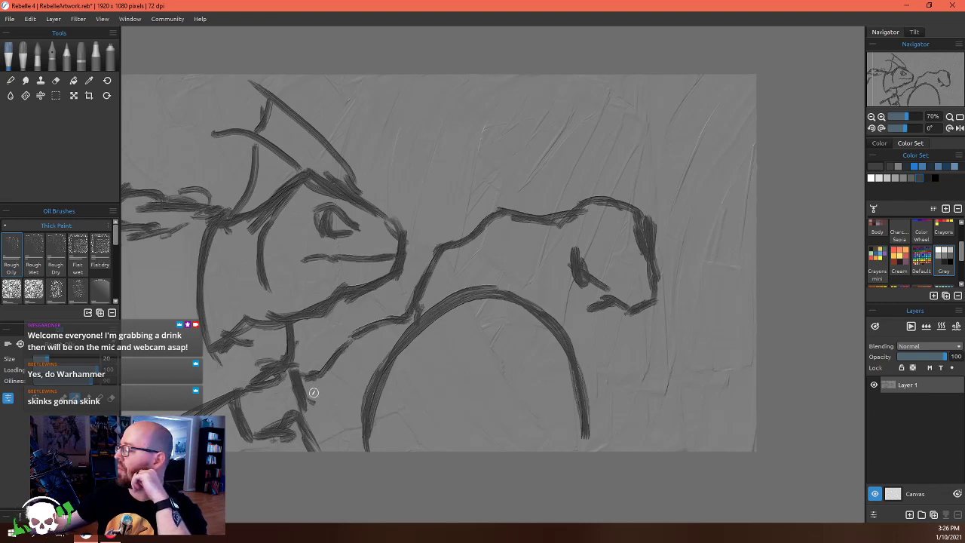
mouse_move(312, 392)
left_mouse_down()
mouse_move(339, 398)
mouse_move(370, 389)
left_mouse_up()
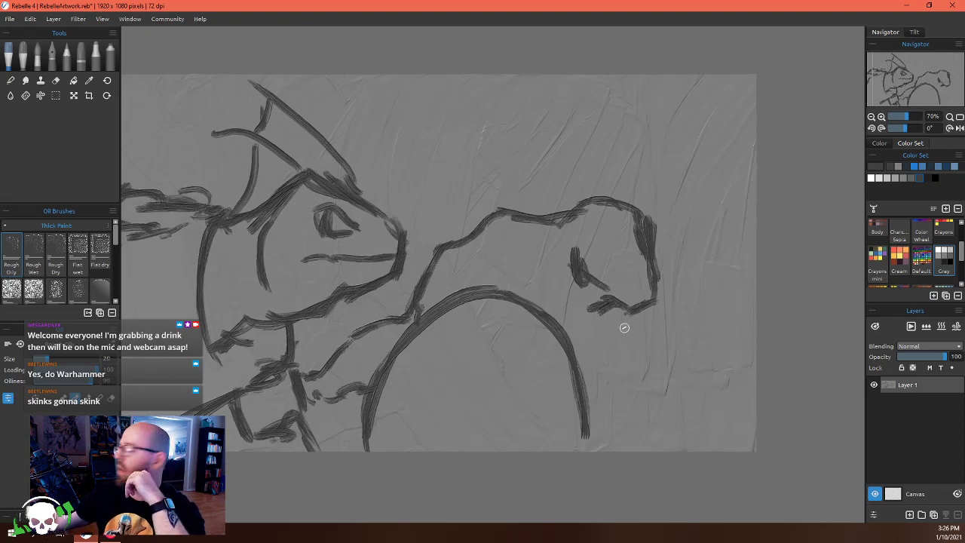
Sketch the second lizard's angular front limb below its head and a short bar crossing the shield's right edge
mouse_move(612, 315)
left_mouse_down()
mouse_move(647, 385)
mouse_move(641, 373)
mouse_move(640, 386)
mouse_move(615, 401)
mouse_move(655, 396)
mouse_move(705, 451)
left_mouse_up()
left_click_drag(635, 416, 682, 461)
mouse_move(637, 426)
left_mouse_down()
mouse_move(615, 438)
mouse_move(624, 435)
left_mouse_up()
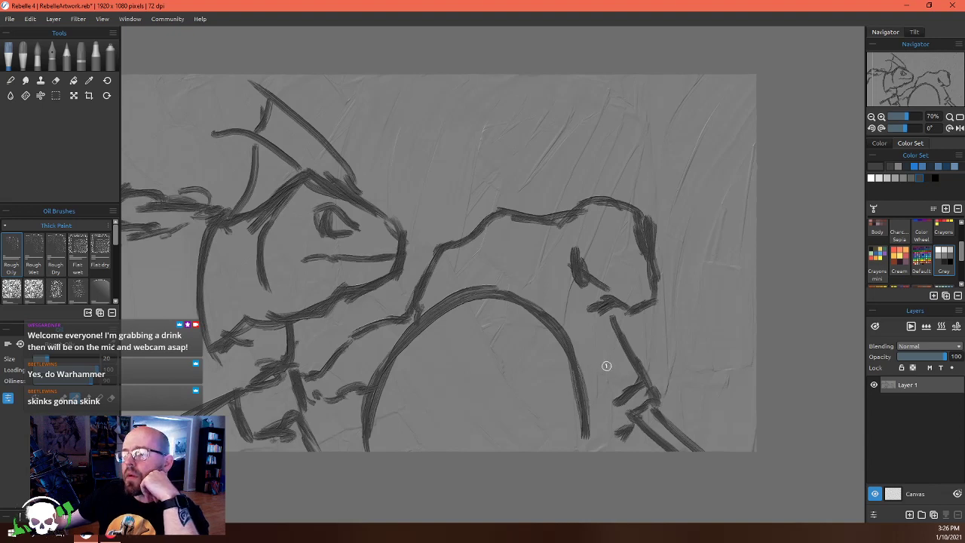
mouse_move(545, 396)
left_mouse_down()
mouse_move(614, 372)
mouse_move(573, 392)
left_mouse_up()
mouse_move(622, 374)
left_mouse_down()
mouse_move(539, 410)
mouse_move(610, 384)
left_mouse_up()
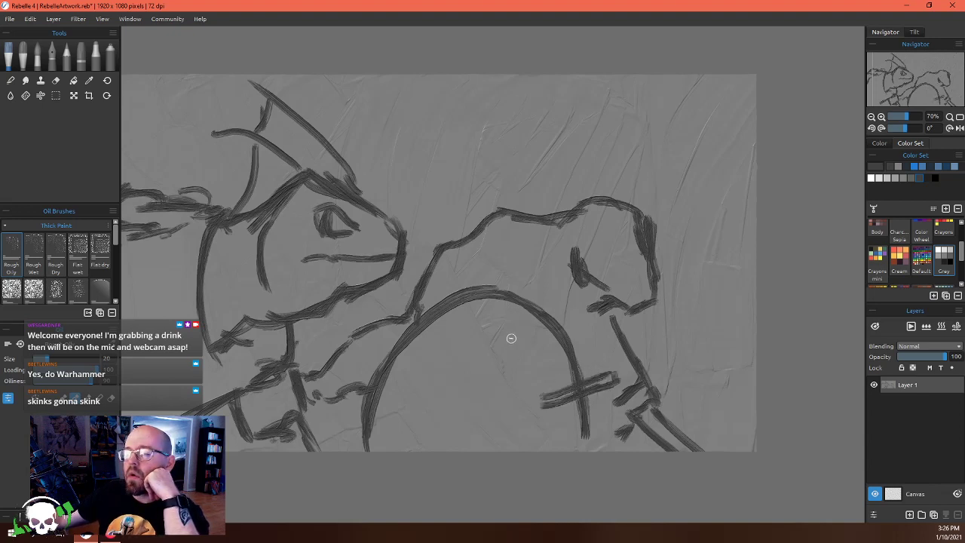
Add short crack and segment marks inside the upper and left parts of the round shield
left_click_drag(507, 343, 518, 382)
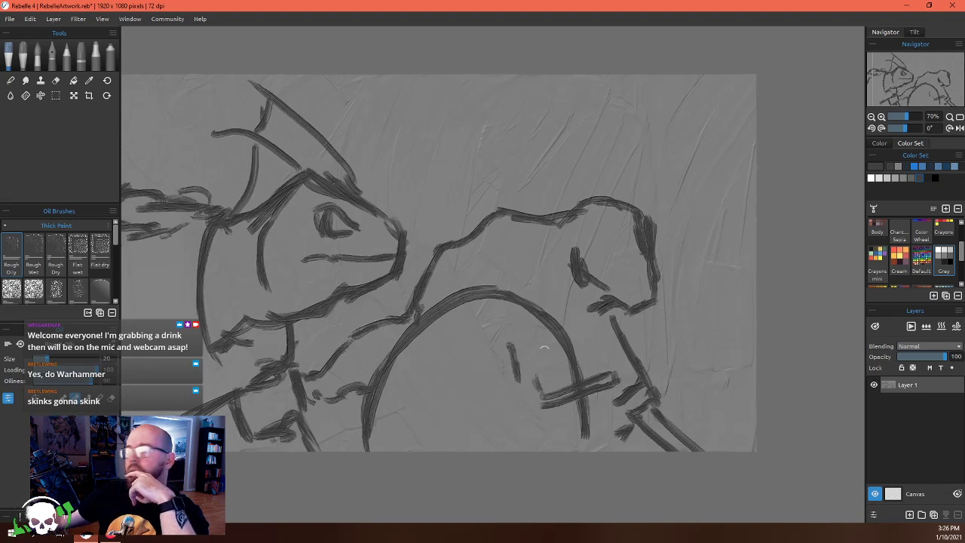
mouse_move(538, 343)
left_mouse_down()
mouse_move(537, 318)
mouse_move(547, 346)
left_mouse_up()
left_click_drag(546, 374, 545, 395)
left_click_drag(490, 300, 452, 369)
left_click_drag(447, 306, 468, 330)
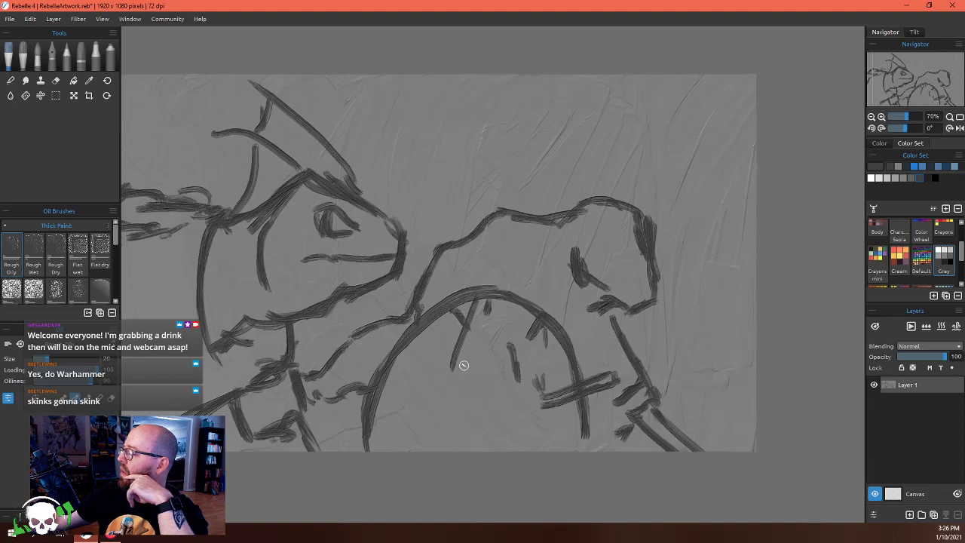
mouse_move(438, 362)
left_mouse_down()
mouse_move(386, 369)
mouse_move(408, 409)
mouse_move(443, 409)
left_mouse_up()
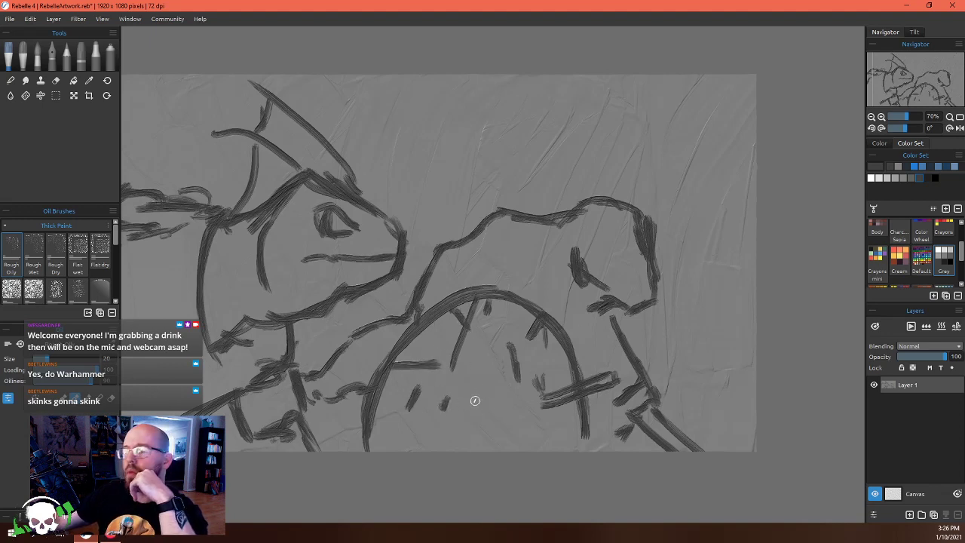
Draw the angular inner opening at the shield's lower centre and extend the shield's lower edges to the canvas bottom
mouse_move(482, 384)
left_mouse_down()
mouse_move(444, 400)
mouse_move(458, 451)
left_mouse_up()
mouse_move(470, 384)
left_mouse_down()
mouse_move(495, 377)
mouse_move(520, 405)
mouse_move(519, 444)
left_mouse_up()
left_click_drag(519, 402, 522, 445)
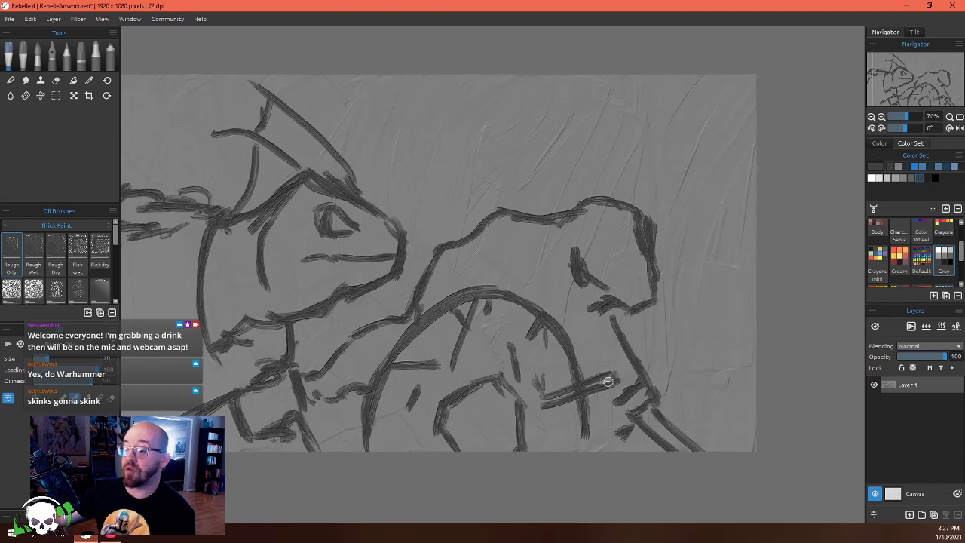
mouse_move(578, 409)
left_mouse_down()
mouse_move(575, 457)
mouse_move(585, 439)
left_mouse_up()
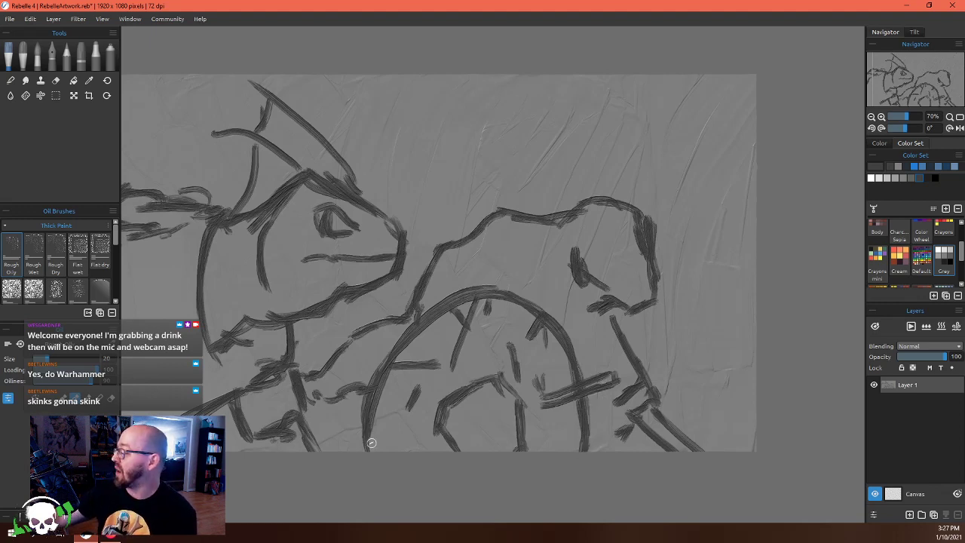
left_click_drag(375, 444, 422, 445)
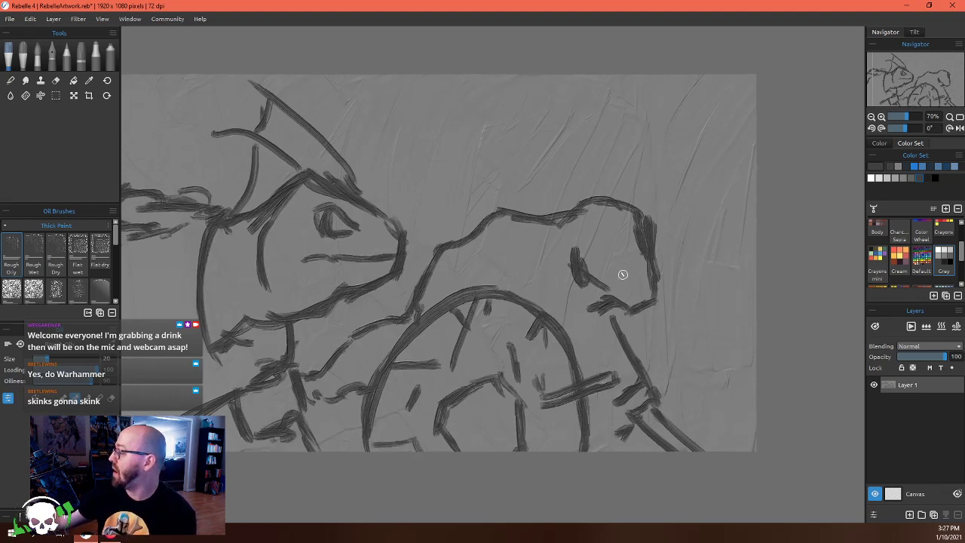
Add short marks above the shield's rim and a broken ridge line along the second lizard's upper back
mouse_move(489, 291)
left_mouse_down()
mouse_move(490, 271)
mouse_move(498, 279)
left_mouse_up()
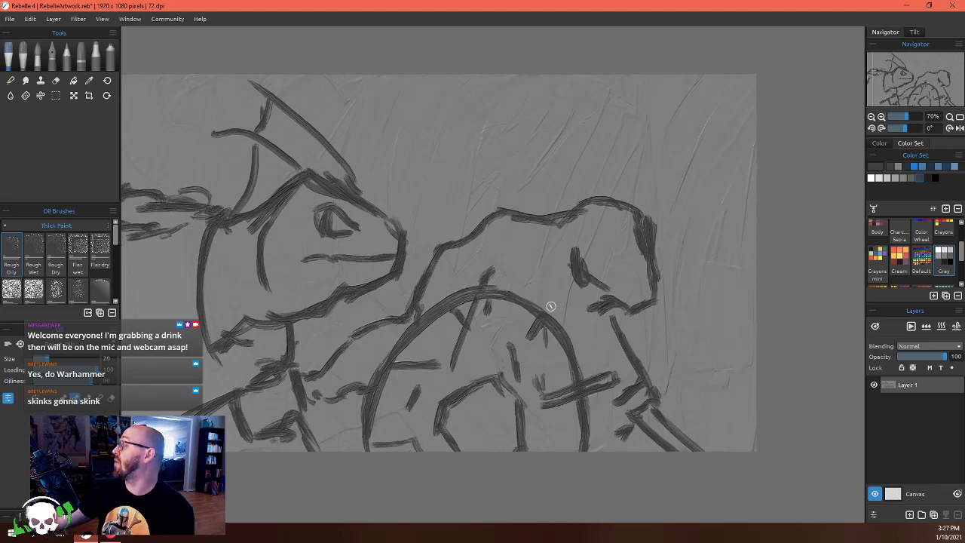
mouse_move(546, 305)
left_mouse_down()
mouse_move(551, 292)
mouse_move(548, 309)
left_mouse_up()
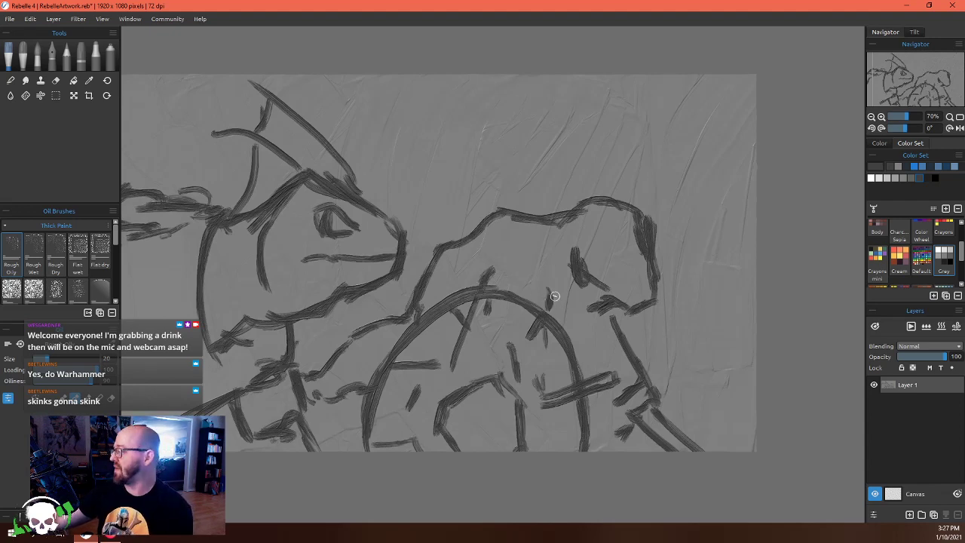
mouse_move(468, 255)
left_mouse_down()
mouse_move(502, 221)
mouse_move(496, 237)
mouse_move(551, 236)
mouse_move(471, 238)
left_mouse_up()
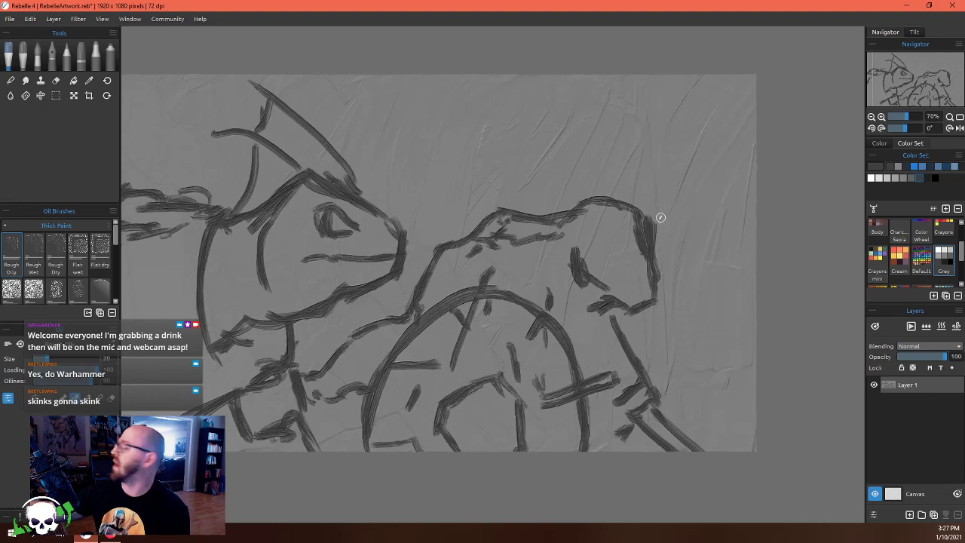
Draw the tall spiked crest on the second lizard's head and its small angular eye
mouse_move(650, 220)
left_mouse_down()
mouse_move(617, 96)
mouse_move(638, 110)
mouse_move(584, 149)
mouse_move(610, 181)
left_mouse_up()
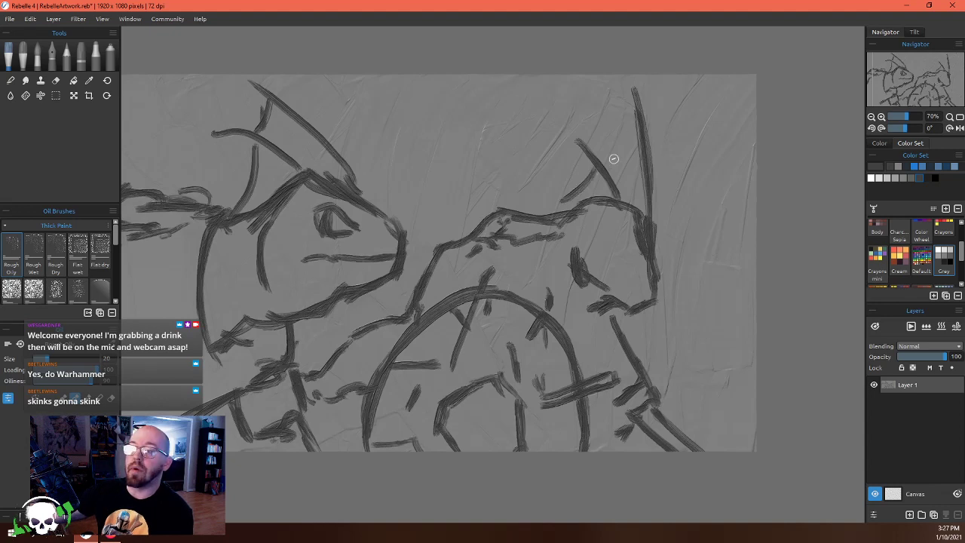
left_click_drag(609, 164, 638, 89)
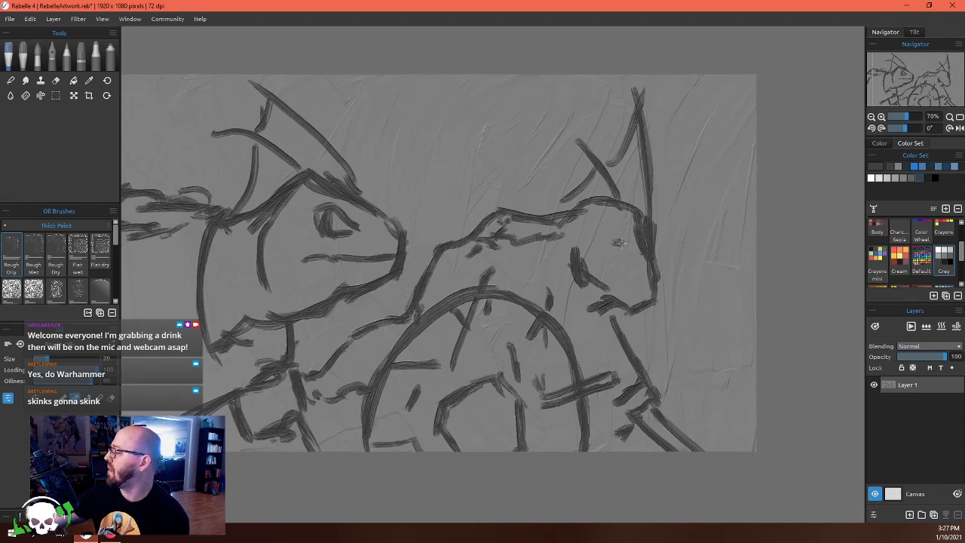
mouse_move(609, 240)
left_mouse_down()
mouse_move(612, 261)
mouse_move(631, 253)
mouse_move(635, 266)
left_mouse_up()
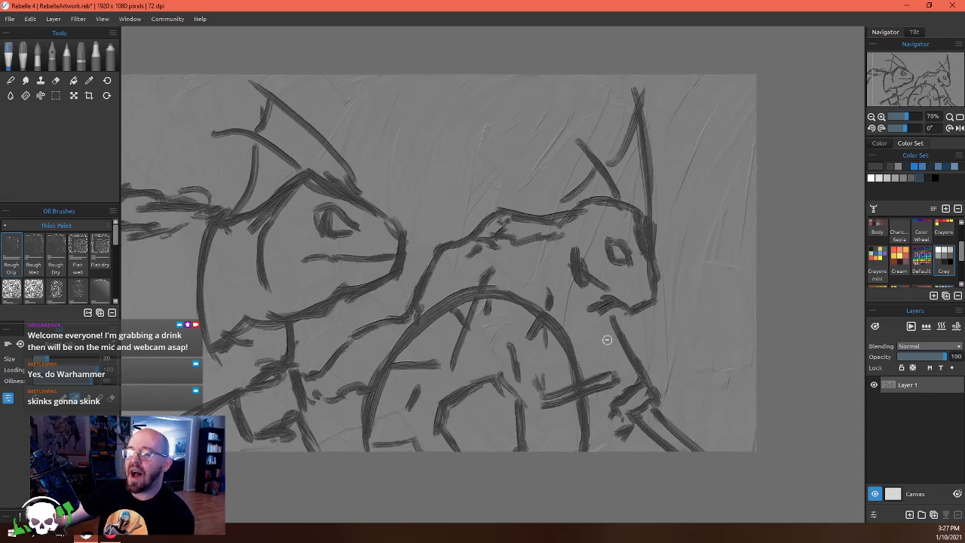
Add short chest and limb strokes right of the shield and hatch scale texture over the second lizard's neck and back
left_click_drag(576, 333, 597, 366)
left_click_drag(599, 403, 603, 429)
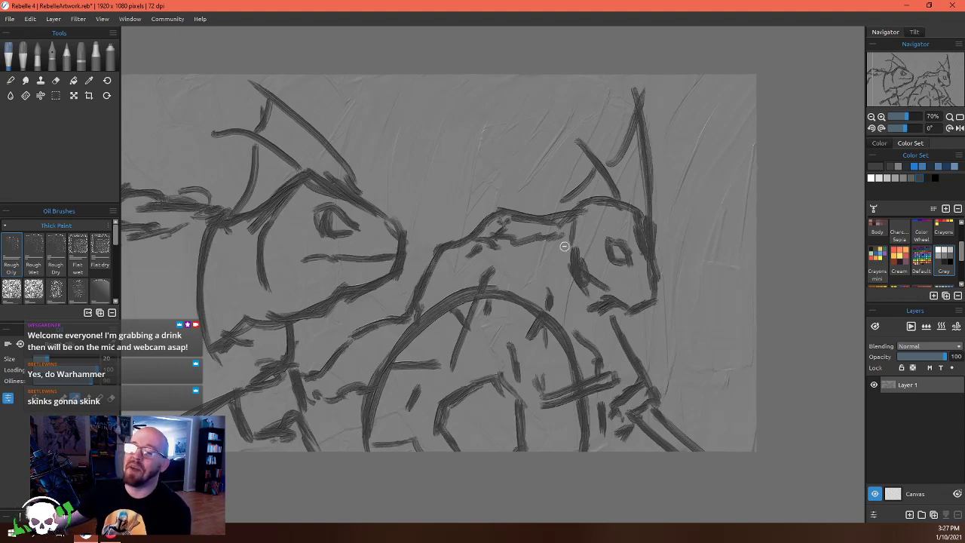
left_click_drag(558, 244, 556, 298)
left_click_drag(552, 265, 582, 318)
mouse_move(554, 248)
left_mouse_down()
mouse_move(533, 297)
mouse_move(554, 236)
mouse_move(548, 229)
mouse_move(573, 248)
mouse_move(713, 276)
mouse_move(740, 301)
mouse_move(687, 242)
mouse_move(552, 203)
mouse_move(548, 259)
mouse_move(542, 240)
mouse_move(525, 256)
mouse_move(518, 217)
mouse_move(489, 258)
mouse_move(488, 209)
mouse_move(486, 254)
mouse_move(470, 249)
mouse_move(460, 259)
mouse_move(496, 261)
mouse_move(516, 248)
mouse_move(526, 274)
left_mouse_up()
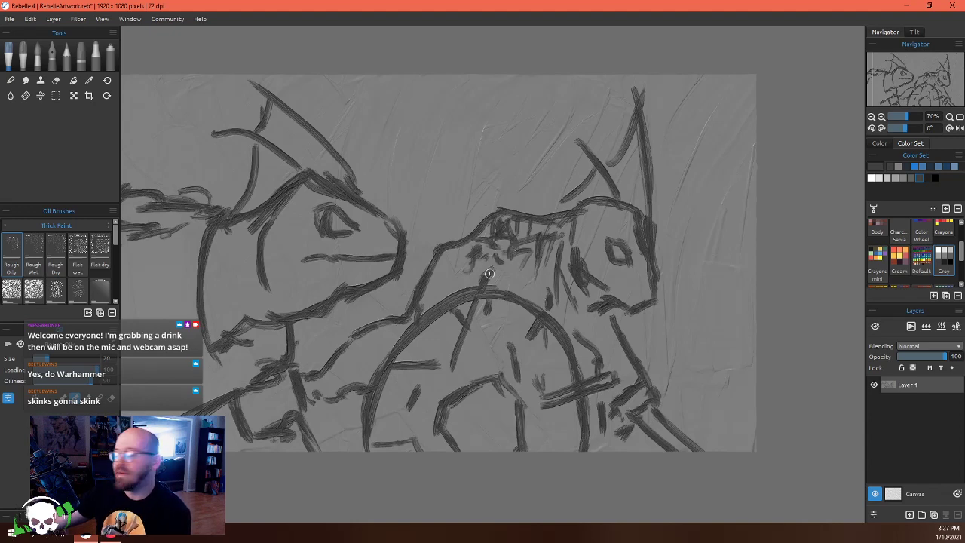
mouse_move(453, 287)
left_mouse_down()
mouse_move(446, 292)
mouse_move(471, 279)
left_mouse_up()
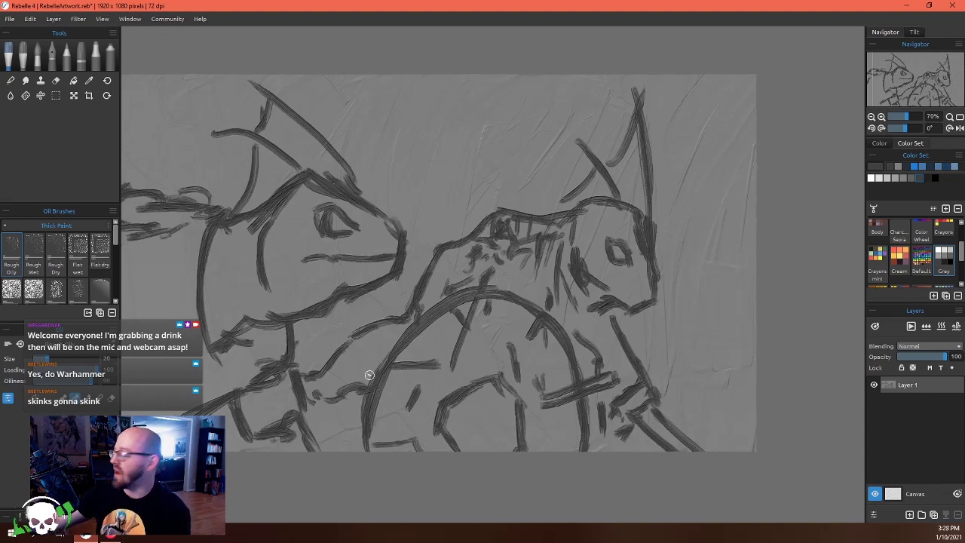
Hatch the band on the first lizard's forearm, add strokes below its neck frill and draw an inner frill line
mouse_move(355, 347)
left_mouse_down()
mouse_move(362, 398)
mouse_move(364, 382)
mouse_move(333, 367)
mouse_move(352, 379)
left_mouse_up()
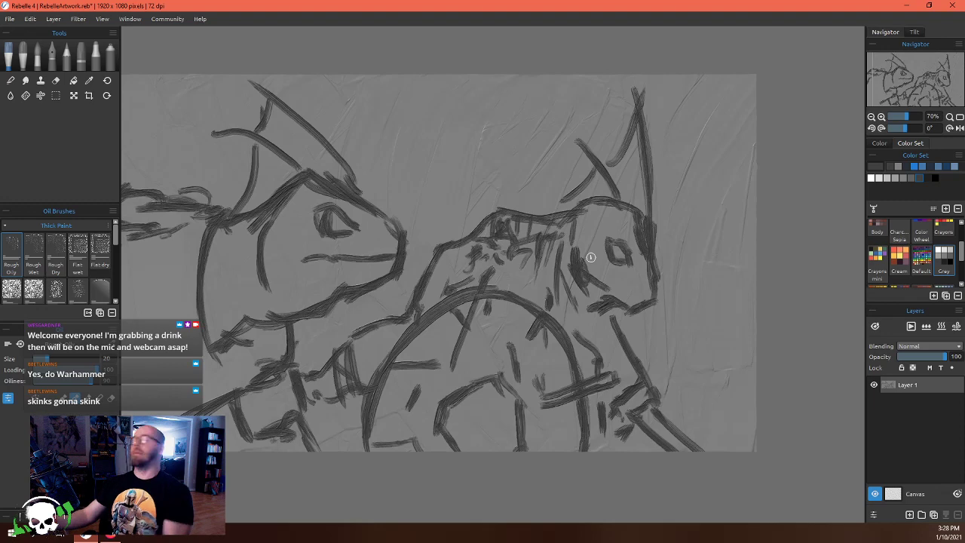
scroll(590, 257, "down", 3)
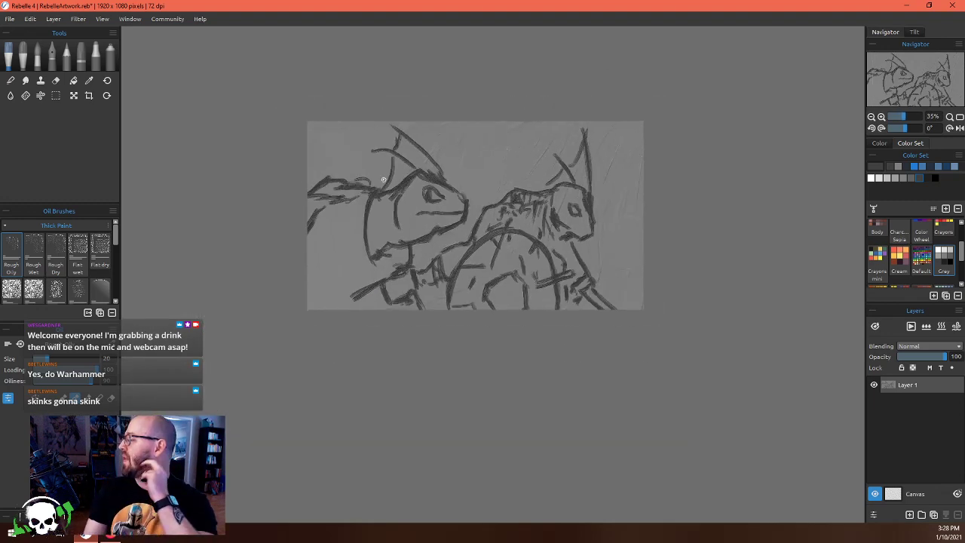
scroll(367, 170, "up", 3)
scroll(369, 175, "down", 1)
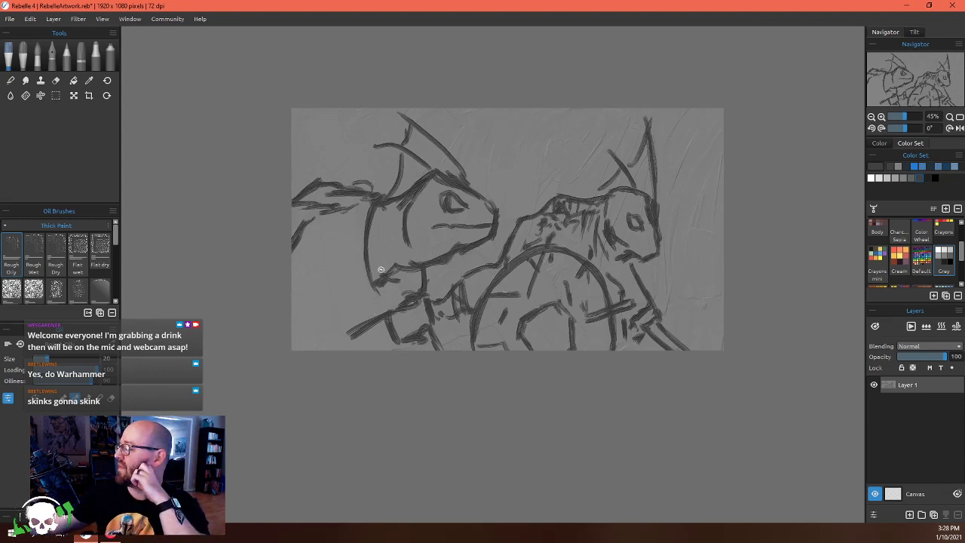
mouse_move(370, 278)
left_mouse_down()
mouse_move(353, 287)
mouse_move(348, 305)
mouse_move(368, 318)
mouse_move(381, 308)
left_mouse_up()
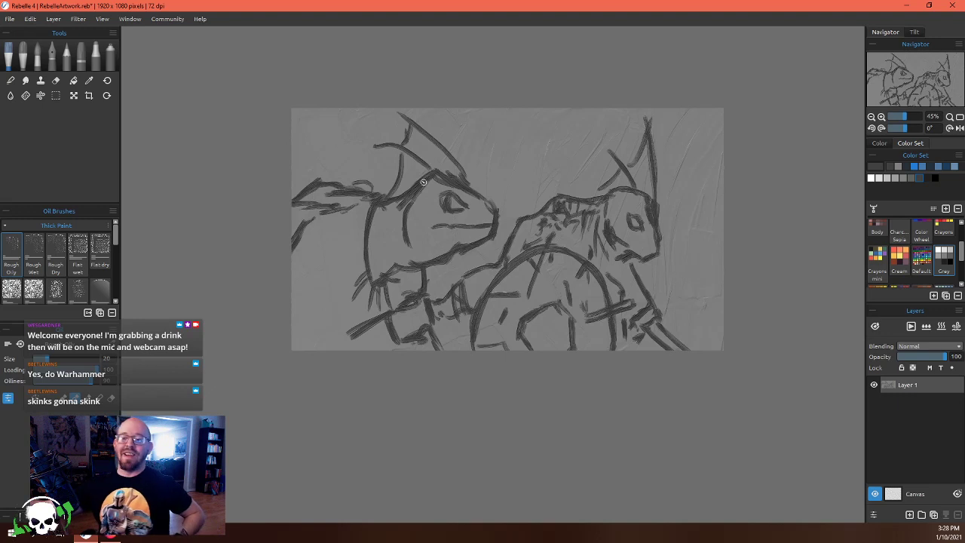
mouse_move(385, 204)
left_mouse_down()
mouse_move(388, 262)
mouse_move(383, 253)
left_mouse_up()
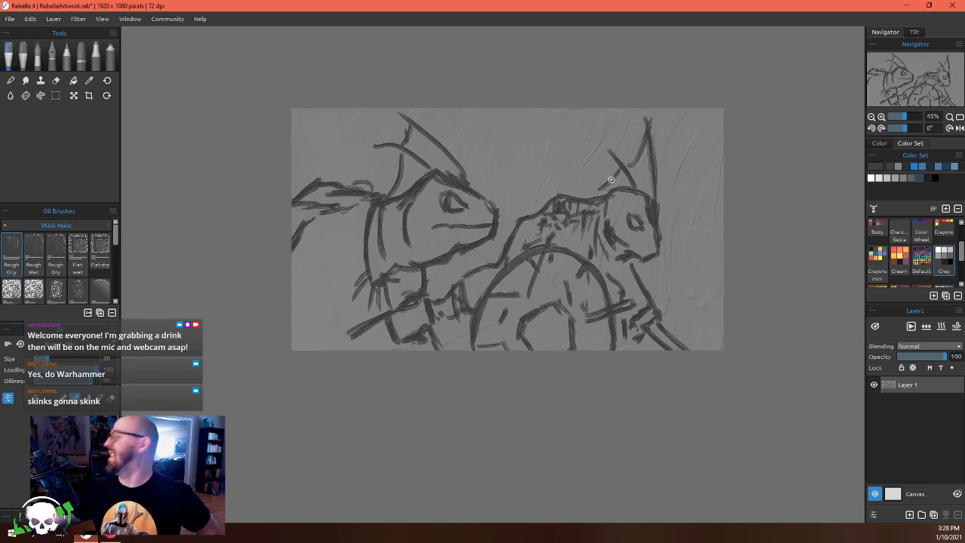
Draw a row of pointed spines on the second lizard's back and add a body line below the first lizard's frill
left_click_drag(569, 194, 558, 199)
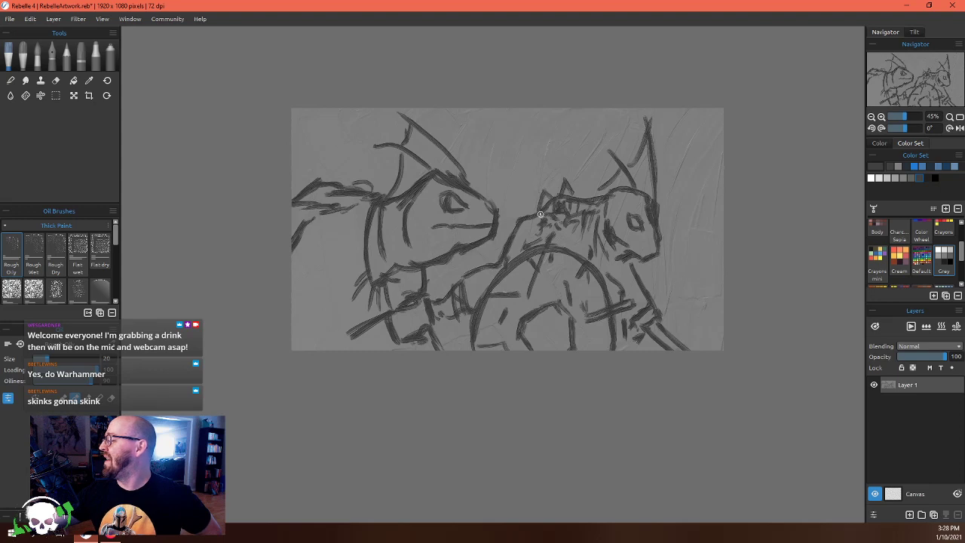
left_click_drag(531, 202, 519, 227)
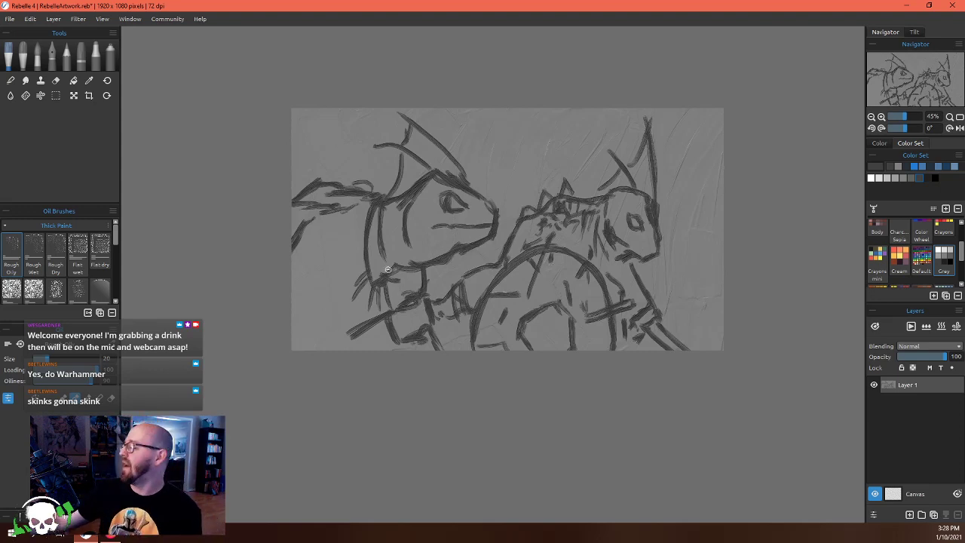
mouse_move(337, 289)
left_mouse_down()
mouse_move(322, 290)
mouse_move(311, 323)
left_mouse_up()
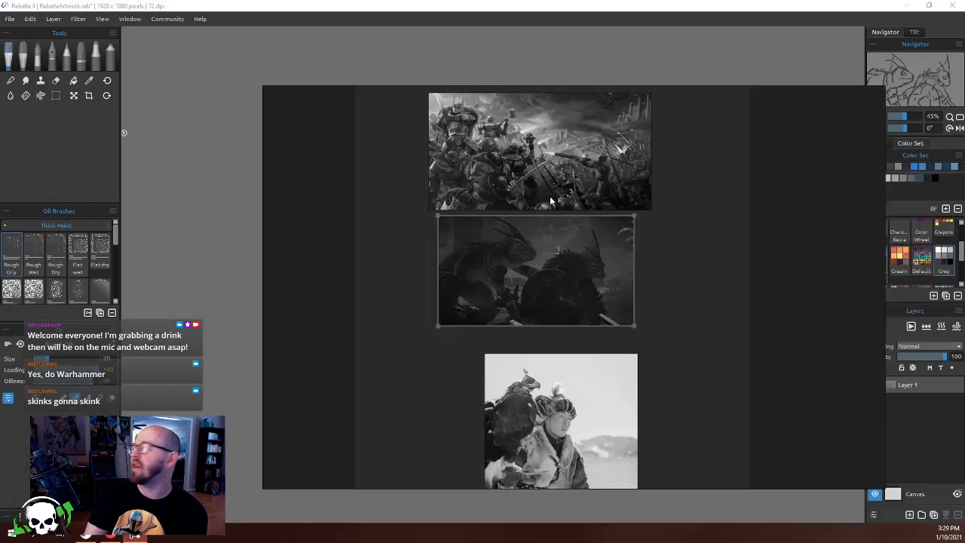
Examine the two-skink reference image and the Warhammer battle scene up close on the reference board
left_click_drag(556, 205, 485, 306)
scroll(487, 352, "up", 5)
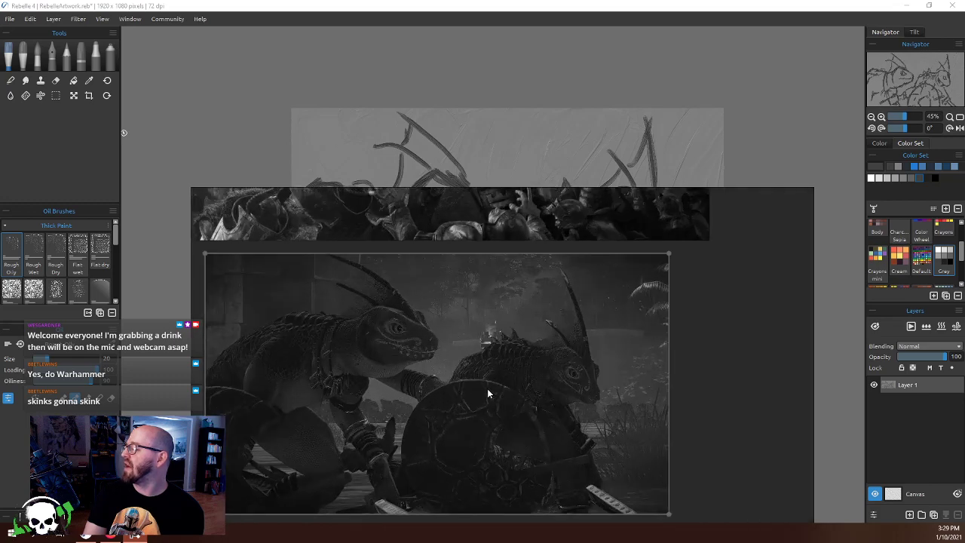
scroll(481, 367, "up", 3)
left_click_drag(479, 354, 551, 311)
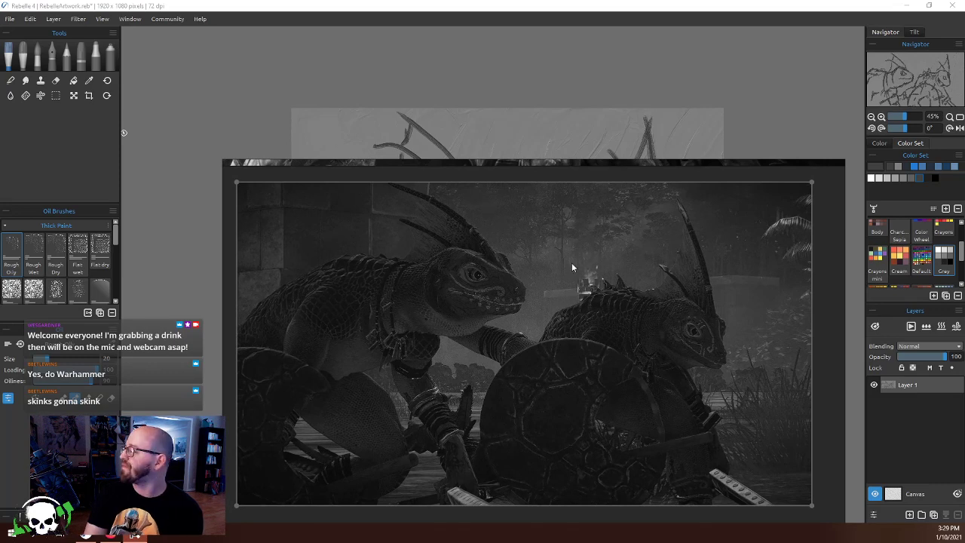
scroll(575, 246, "down", 2)
left_click_drag(558, 226, 541, 539)
scroll(477, 337, "up", 1)
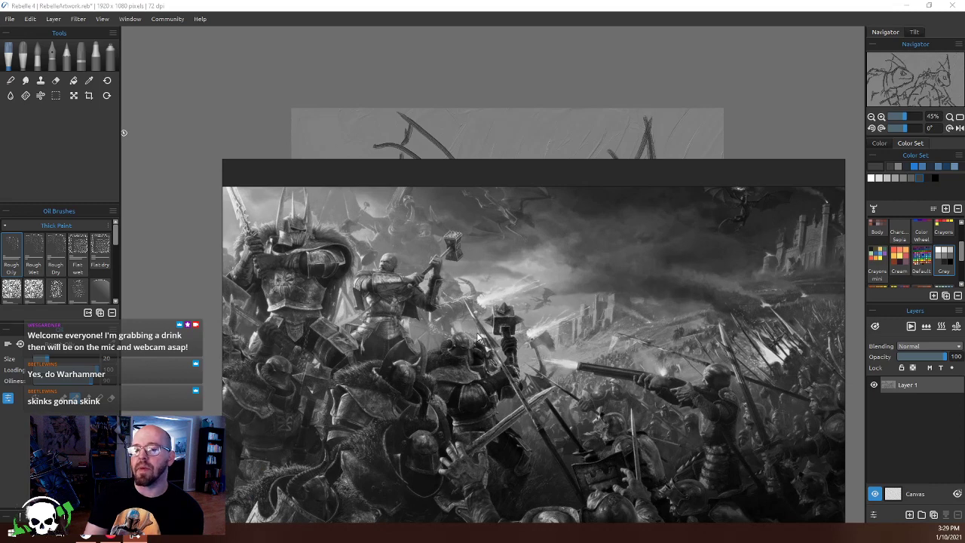
Examine the battle scene and two-skink reference images up close, then move the reference board off the canvas
scroll(475, 340, "down", 2)
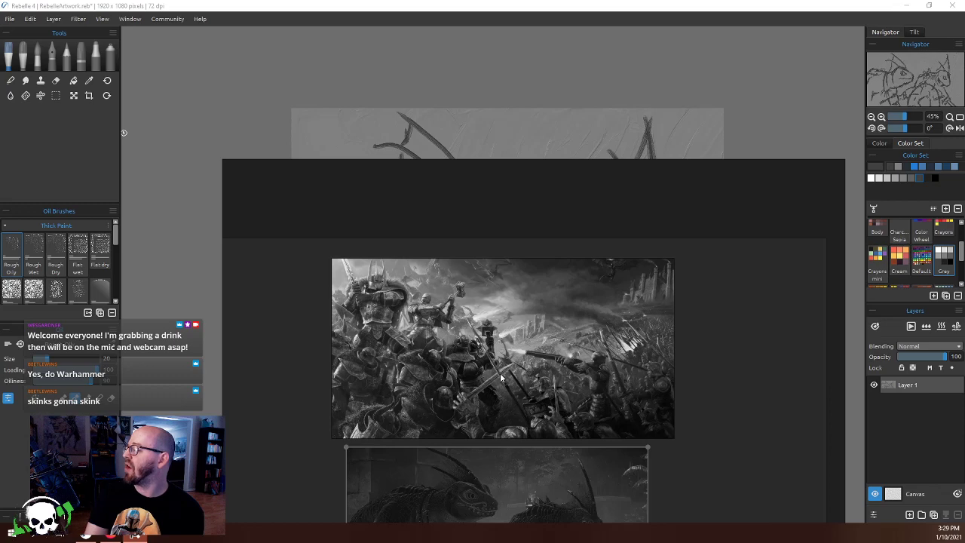
scroll(501, 377, "down", 3)
scroll(493, 359, "up", 2)
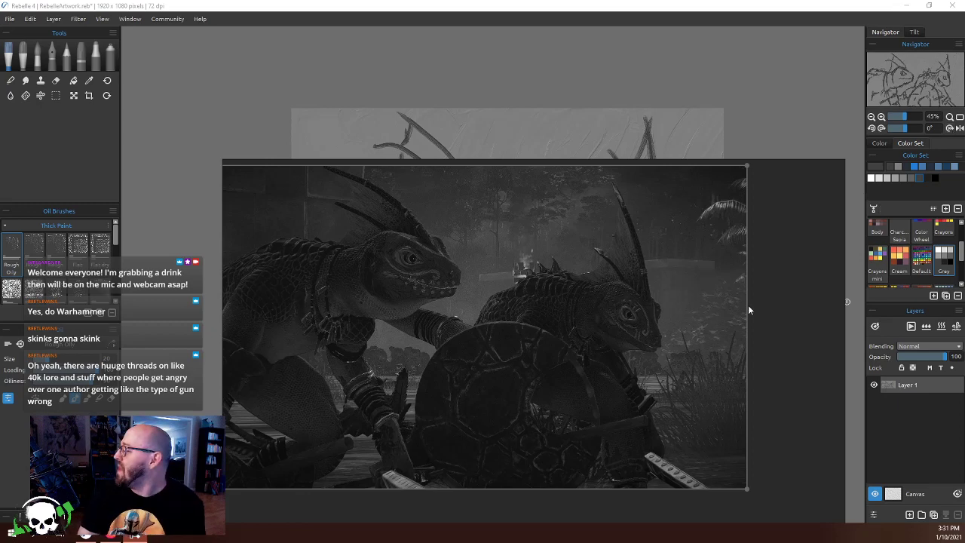
scroll(522, 267, "down", 4)
scroll(528, 247, "up", 4)
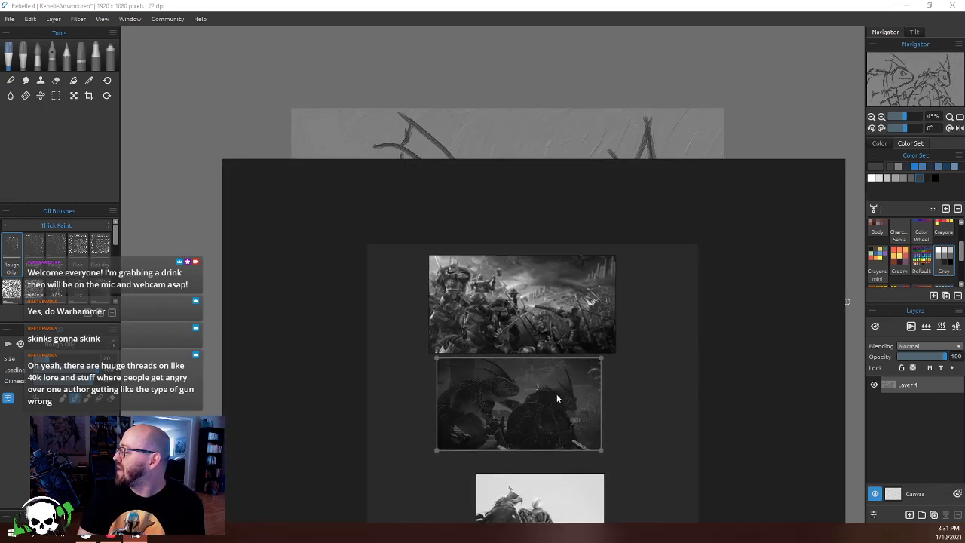
scroll(529, 395, "up", 6)
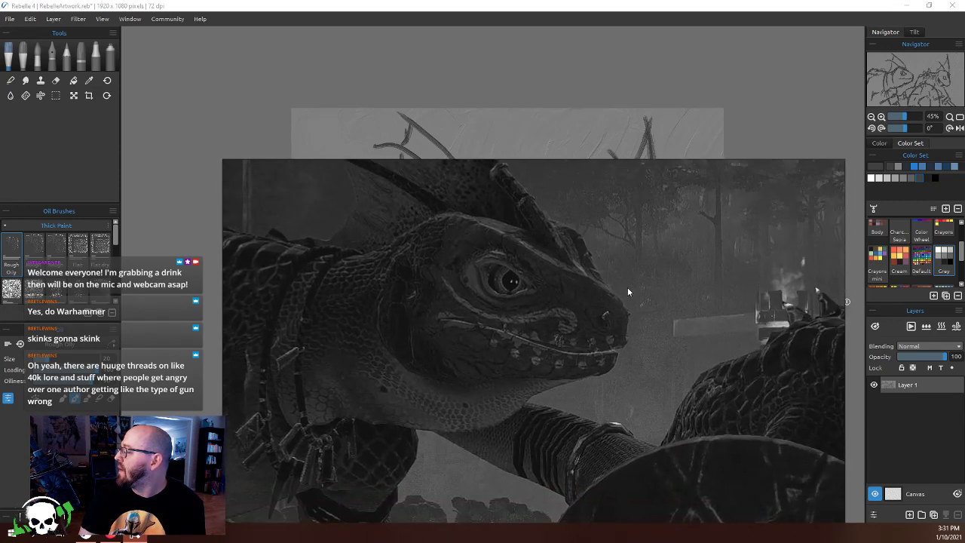
scroll(627, 287, "down", 5)
left_click_drag(635, 271, 551, 469)
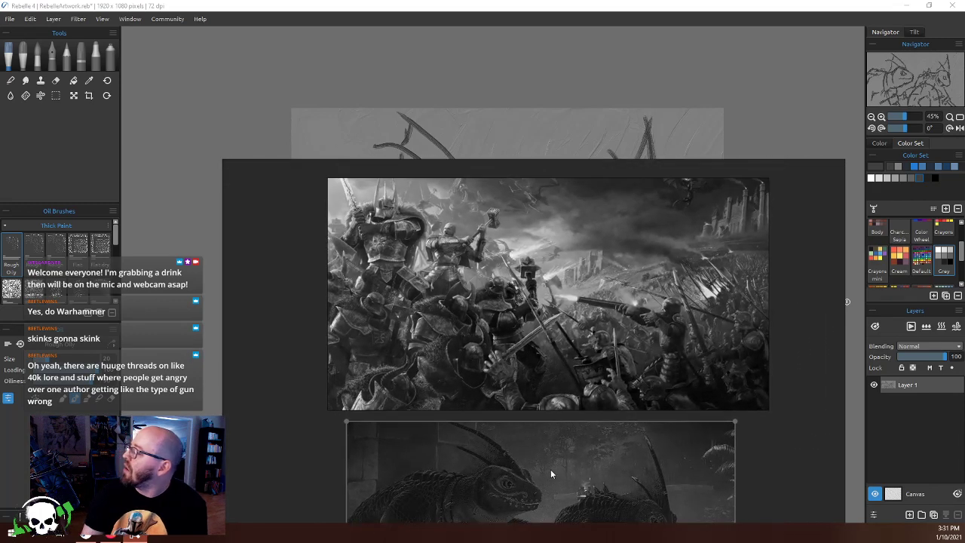
mouse_move(612, 262)
left_mouse_down()
mouse_move(316, 246)
mouse_move(477, 218)
mouse_move(205, 197)
mouse_move(0, 197)
left_mouse_up()
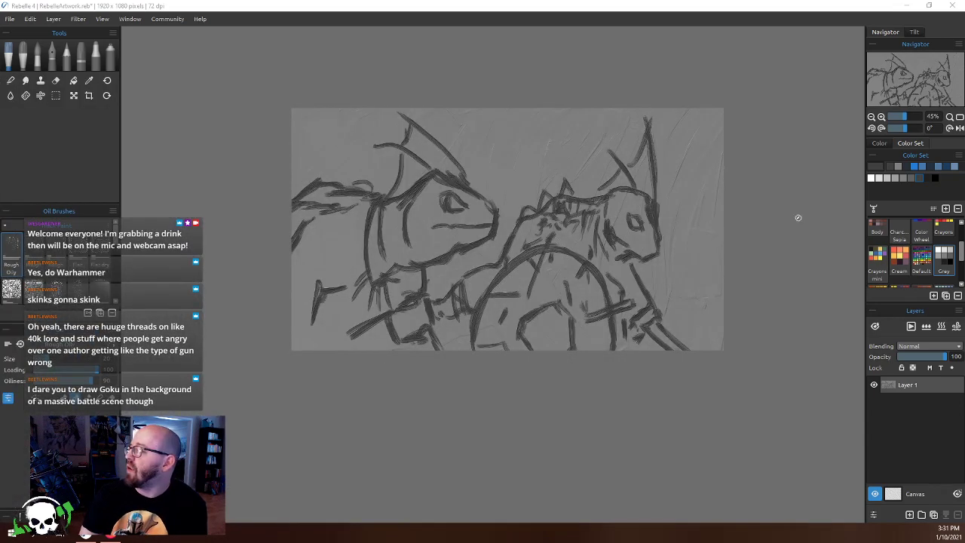
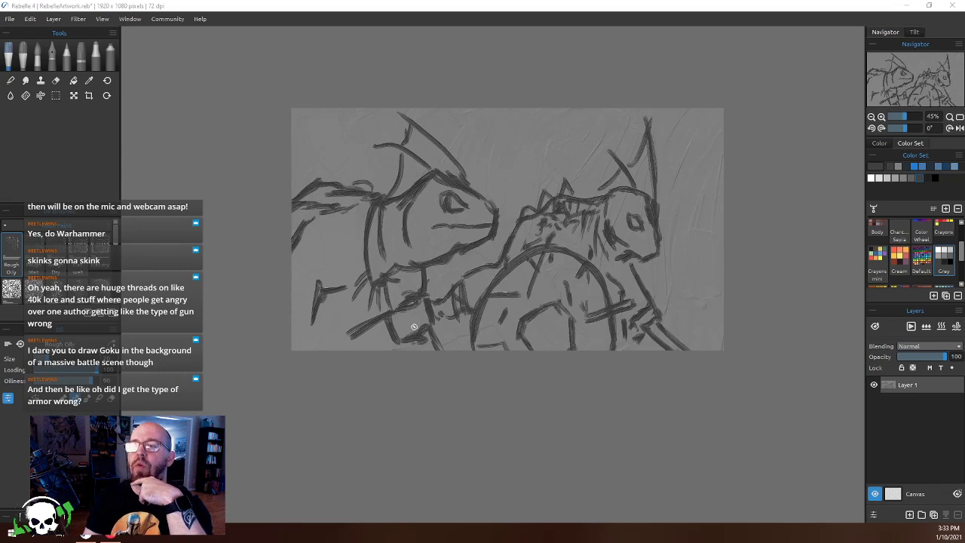
Sketch horizon lines between and beyond the skinks, and scribble foliage texture behind the second skink's snout in dark grey
left_click(426, 22)
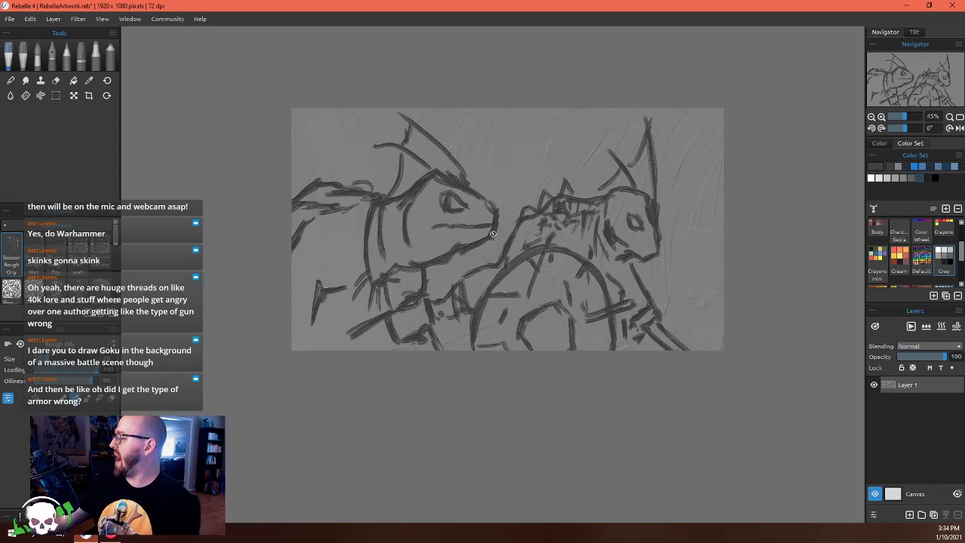
left_click_drag(499, 211, 536, 200)
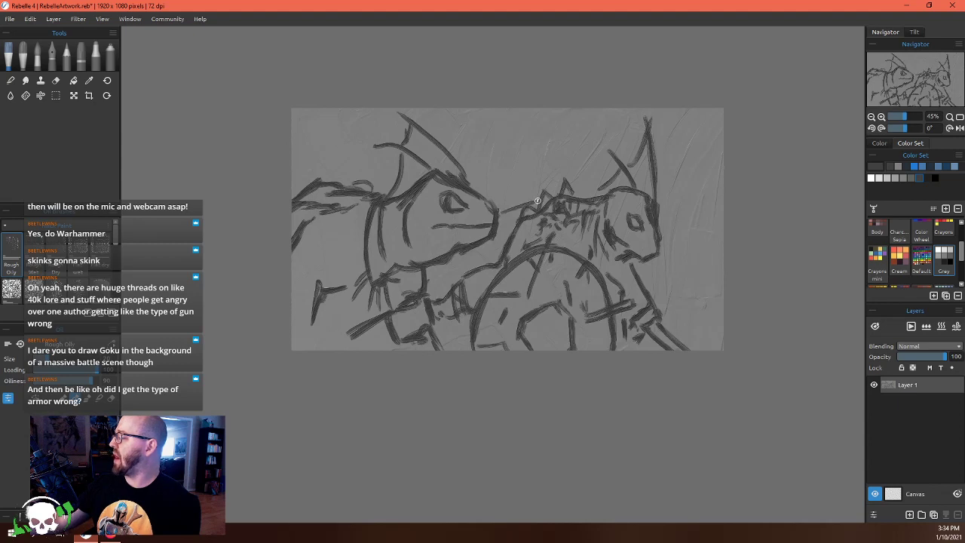
left_click_drag(667, 193, 738, 193)
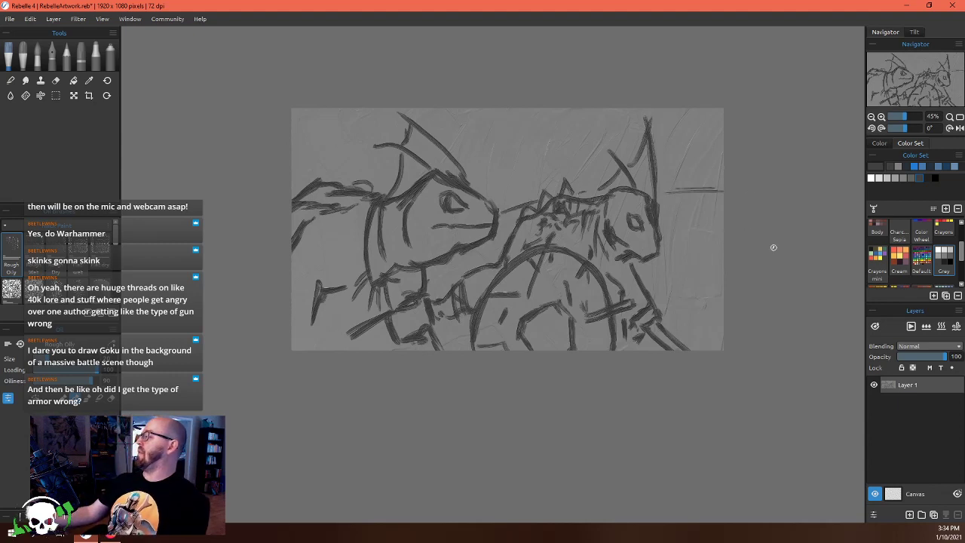
left_click_drag(672, 204, 722, 186)
mouse_move(667, 204)
left_mouse_down()
mouse_move(730, 182)
mouse_move(667, 211)
mouse_move(689, 190)
mouse_move(664, 223)
left_mouse_up()
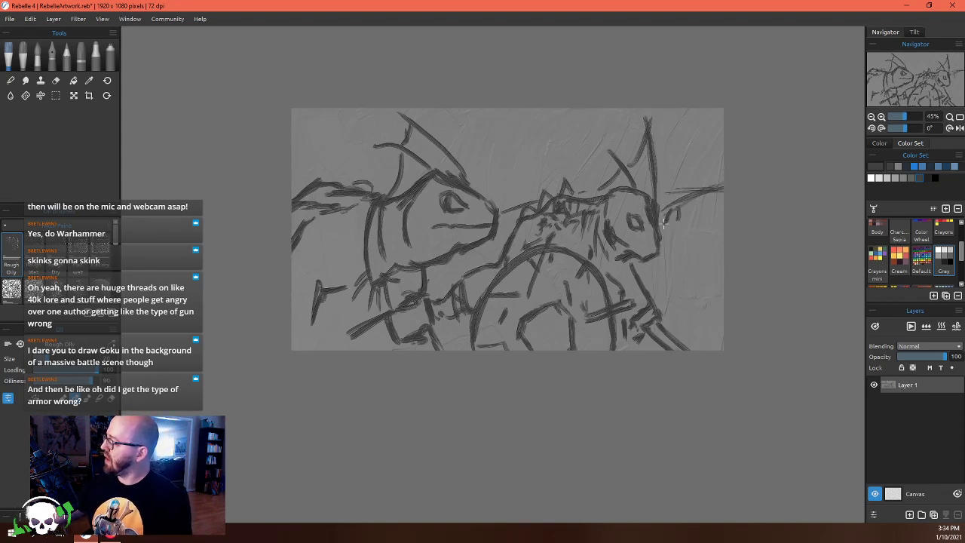
mouse_move(714, 193)
left_mouse_down()
mouse_move(701, 223)
mouse_move(667, 241)
mouse_move(721, 231)
mouse_move(694, 248)
mouse_move(705, 226)
mouse_move(692, 224)
left_mouse_up()
mouse_move(721, 161)
left_mouse_down()
mouse_move(684, 233)
mouse_move(690, 216)
mouse_move(675, 235)
mouse_move(665, 227)
mouse_move(652, 268)
mouse_move(637, 269)
mouse_move(658, 274)
mouse_move(661, 311)
mouse_move(659, 275)
mouse_move(678, 294)
mouse_move(661, 284)
mouse_move(670, 269)
mouse_move(677, 279)
mouse_move(679, 258)
mouse_move(680, 276)
mouse_move(659, 269)
mouse_move(662, 297)
mouse_move(682, 299)
mouse_move(670, 322)
mouse_move(707, 278)
left_mouse_up()
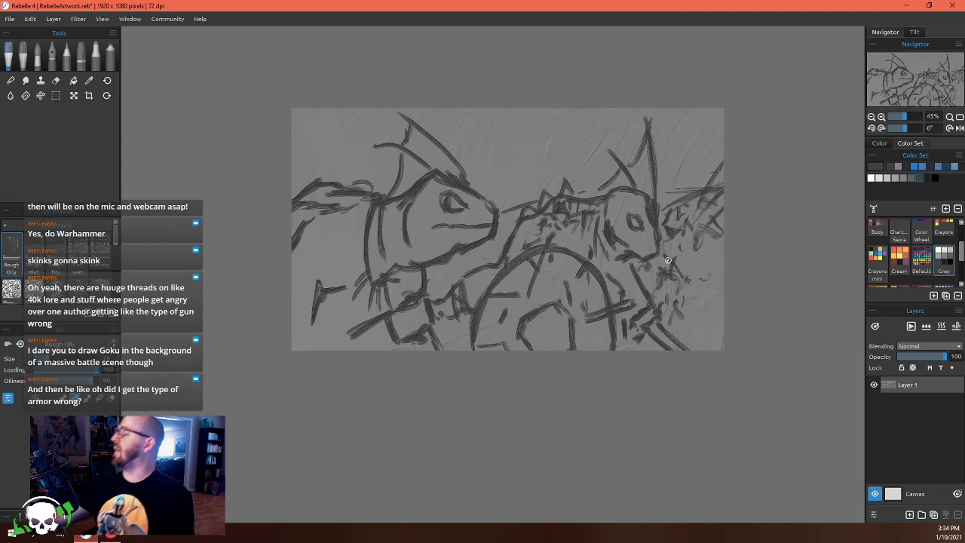
mouse_move(694, 260)
left_mouse_down()
mouse_move(679, 301)
mouse_move(714, 282)
mouse_move(705, 248)
mouse_move(701, 285)
mouse_move(704, 231)
left_mouse_up()
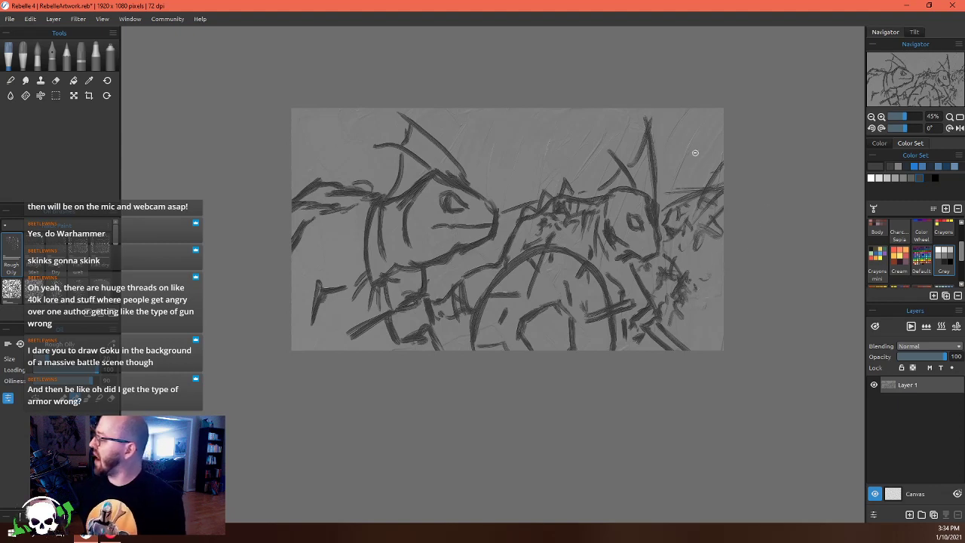
Draw a small arrow-like shape beside the second skink's crest and loose cloud lines across the sky
mouse_move(683, 141)
left_mouse_down()
mouse_move(709, 155)
mouse_move(687, 162)
mouse_move(713, 158)
left_mouse_up()
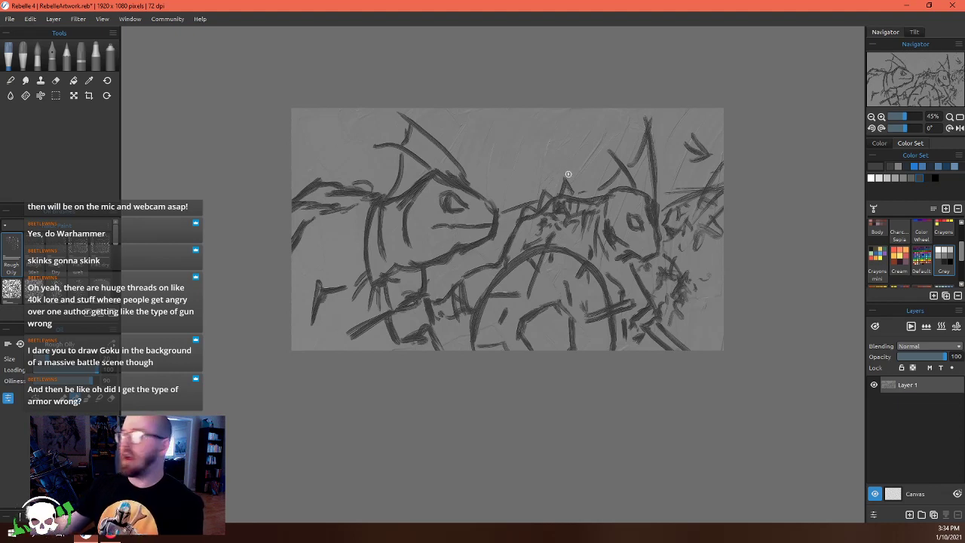
mouse_move(564, 168)
left_mouse_down()
mouse_move(505, 156)
mouse_move(468, 164)
left_mouse_up()
left_click_drag(493, 178, 537, 192)
mouse_move(375, 160)
left_mouse_down()
mouse_move(339, 153)
mouse_move(313, 164)
left_mouse_up()
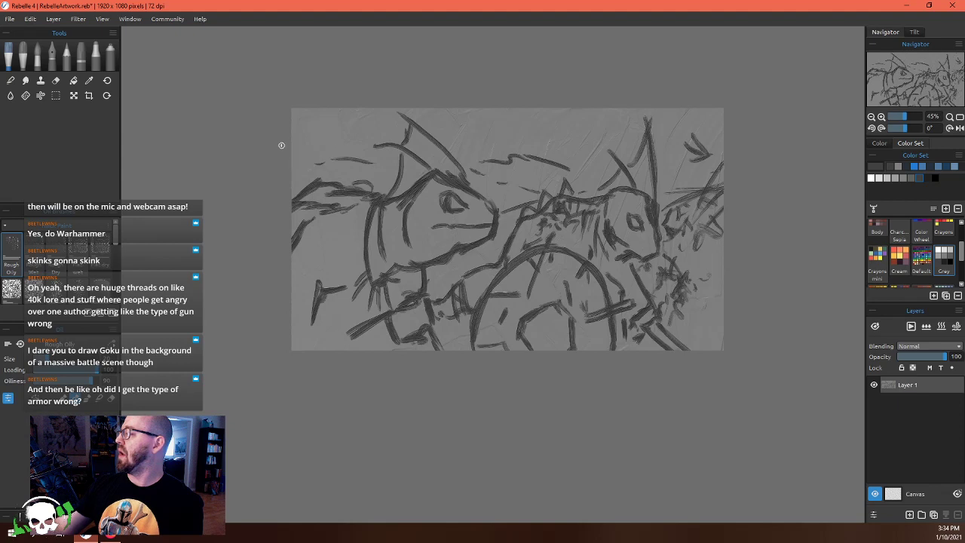
left_click_drag(337, 112, 359, 113)
left_click_drag(530, 121, 603, 130)
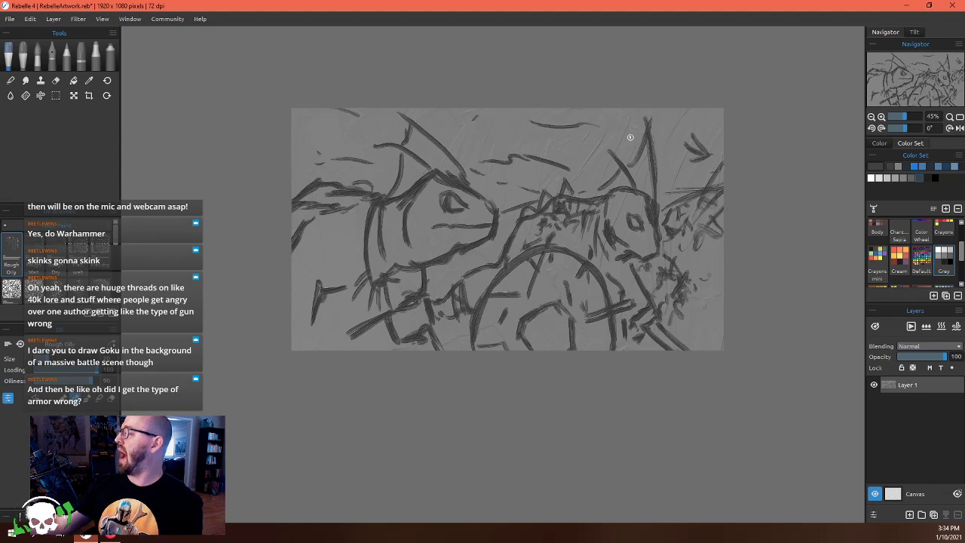
left_click_drag(666, 133, 682, 138)
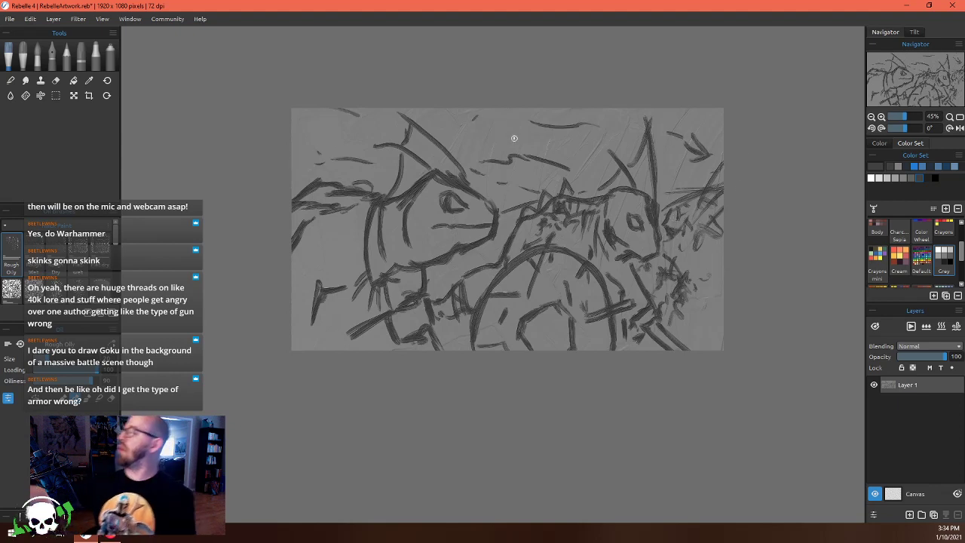
mouse_move(503, 114)
left_mouse_down()
mouse_move(603, 128)
mouse_move(612, 133)
left_mouse_up()
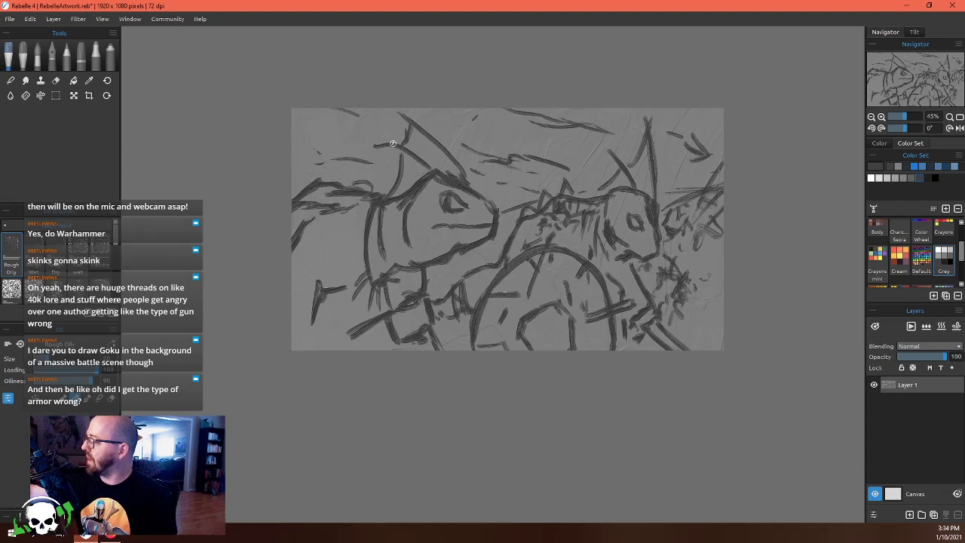
left_click_drag(611, 108, 715, 129)
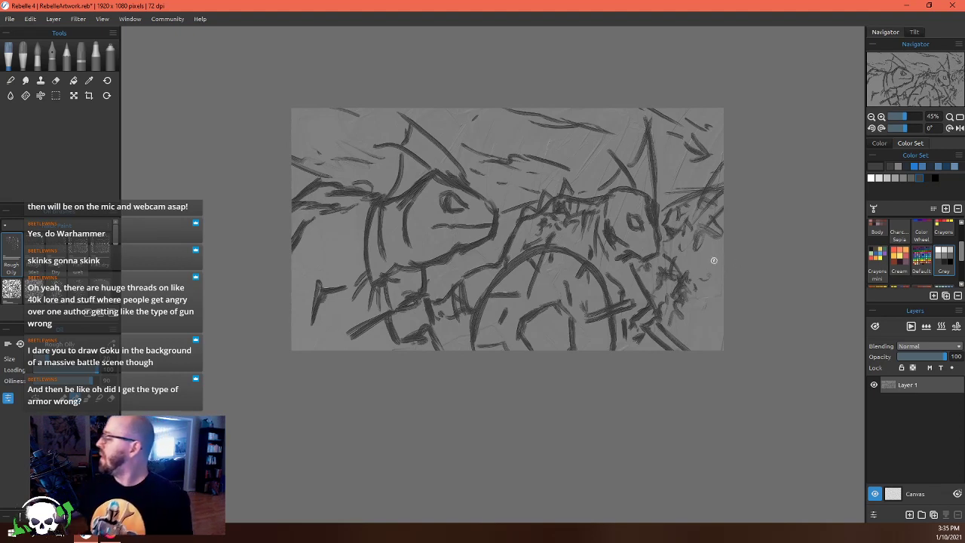
Draw overlapping rounded shapes in the canvas's lower right corner, below the foliage texture
mouse_move(718, 291)
left_mouse_down()
mouse_move(725, 318)
mouse_move(731, 271)
mouse_move(698, 310)
mouse_move(698, 273)
mouse_move(698, 305)
mouse_move(702, 292)
mouse_move(714, 318)
mouse_move(695, 310)
mouse_move(698, 330)
mouse_move(699, 317)
mouse_move(687, 320)
mouse_move(706, 312)
mouse_move(704, 342)
left_mouse_up()
mouse_move(699, 253)
left_mouse_down()
mouse_move(683, 267)
mouse_move(716, 262)
mouse_move(686, 275)
mouse_move(714, 265)
mouse_move(697, 286)
left_mouse_up()
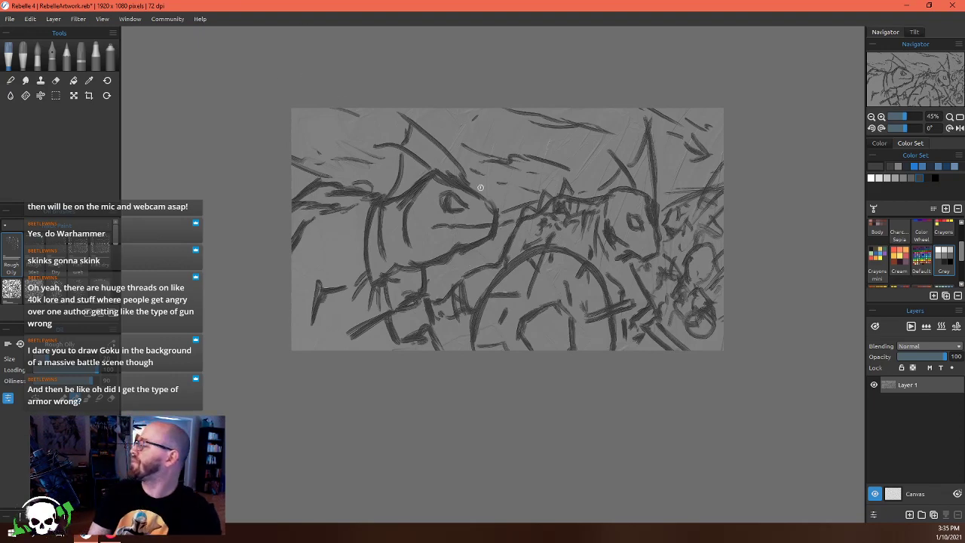
scroll(522, 224, "up", 3)
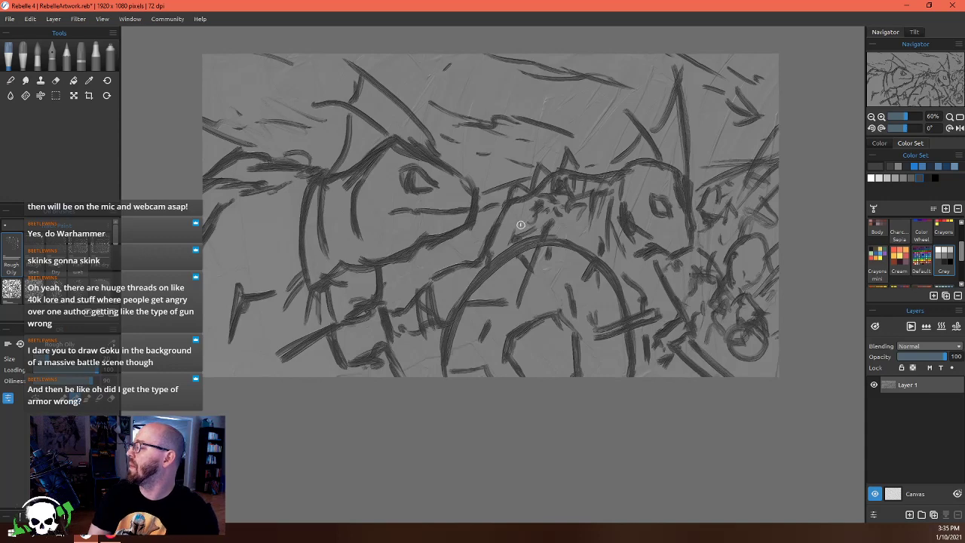
scroll(520, 225, "down", 2)
scroll(520, 224, "up", 2)
scroll(519, 222, "down", 1)
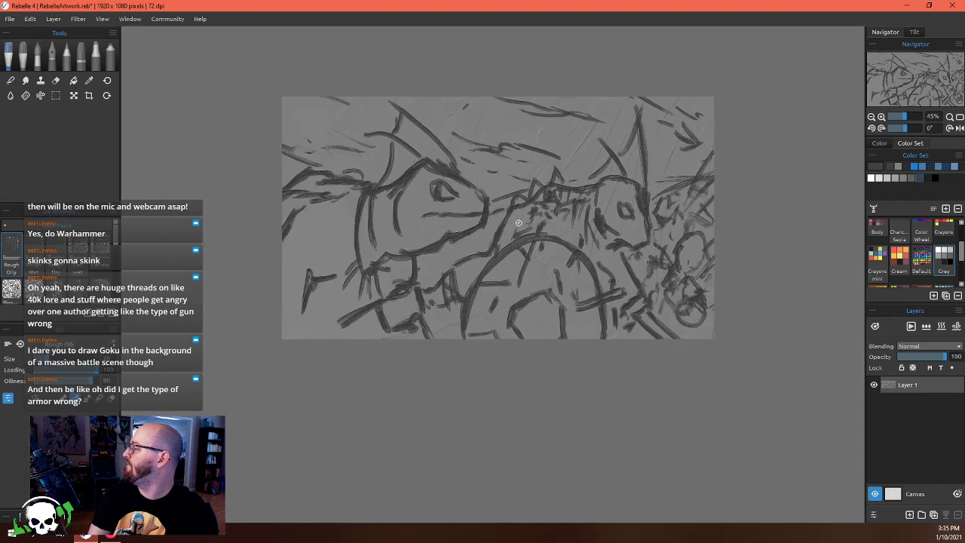
scroll(423, 190, "up", 8)
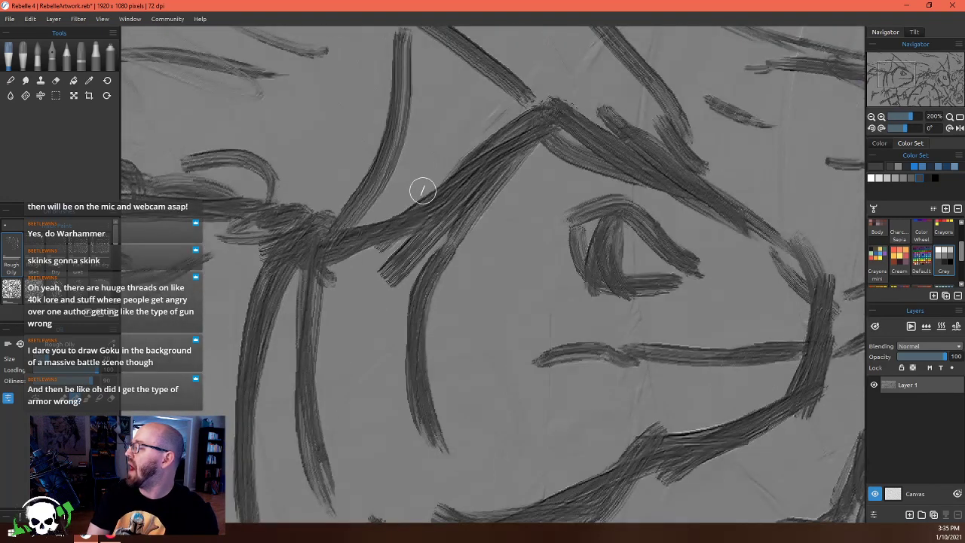
scroll(423, 191, "down", 4)
scroll(310, 190, "down", 2)
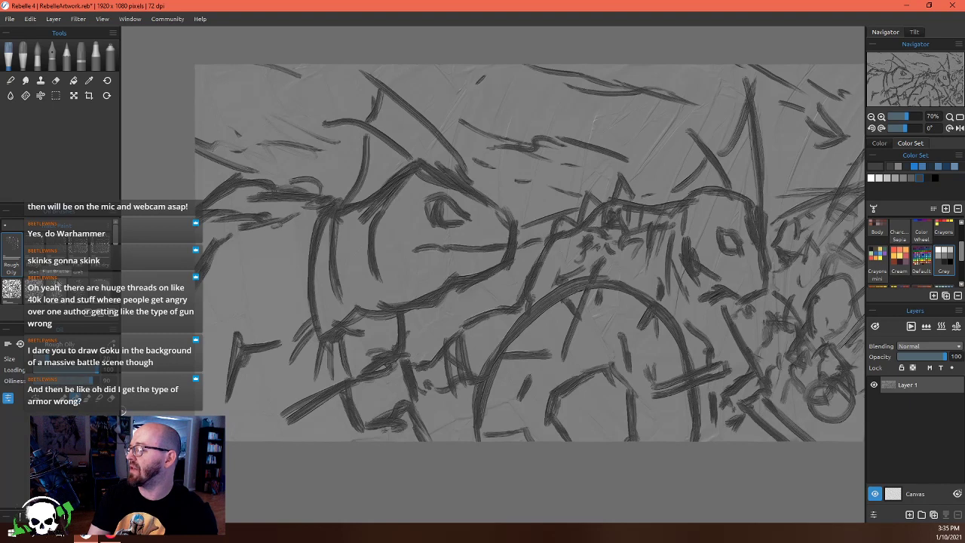
Switch to a broader thick-paint brush, block in dark grey between the first skink's eye and snout, and darken its eye in near-black
scroll(117, 246, "down", 1)
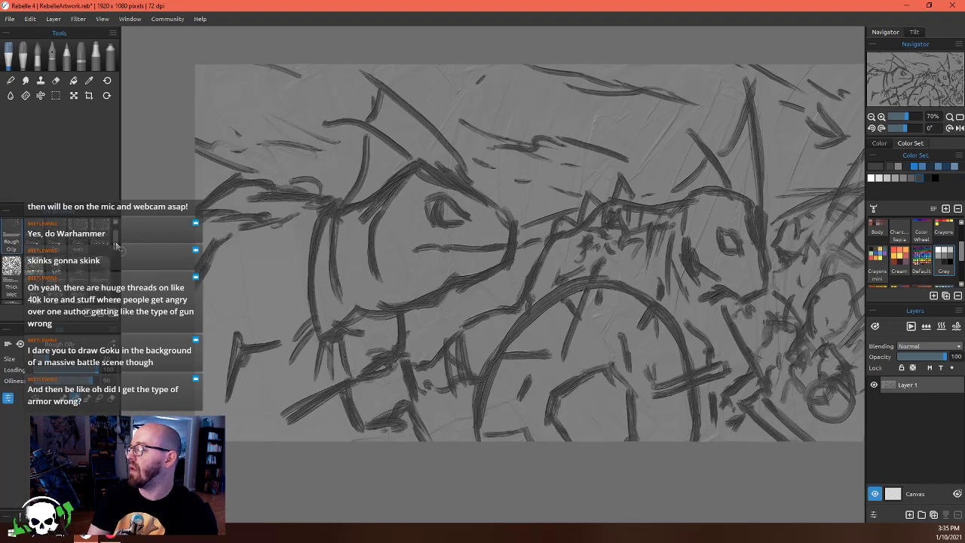
scroll(116, 246, "down", 1)
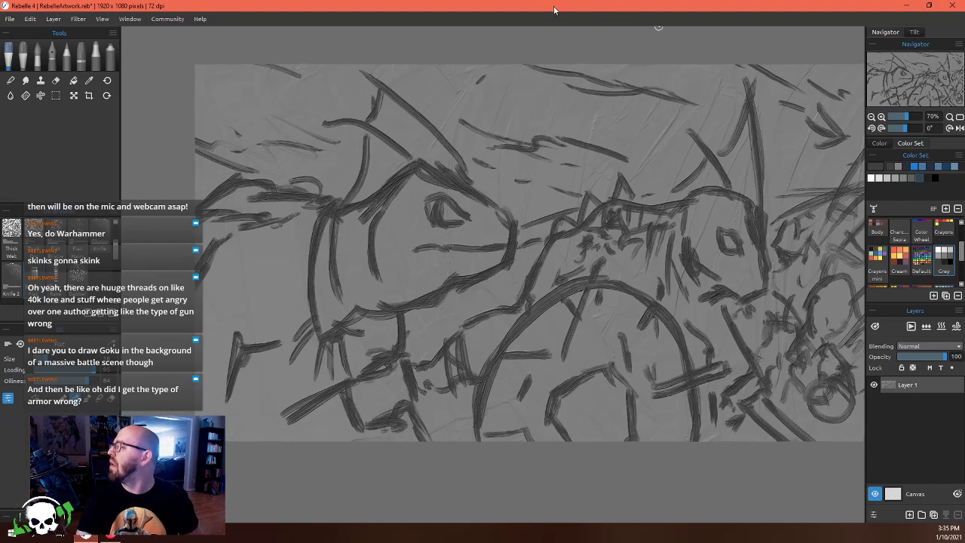
scroll(456, 268, "up", 3)
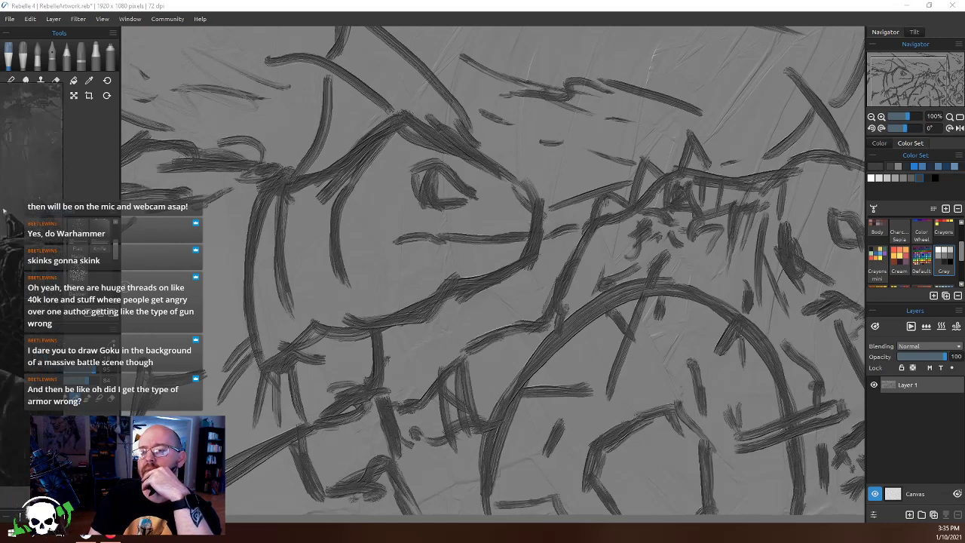
mouse_move(4, 211)
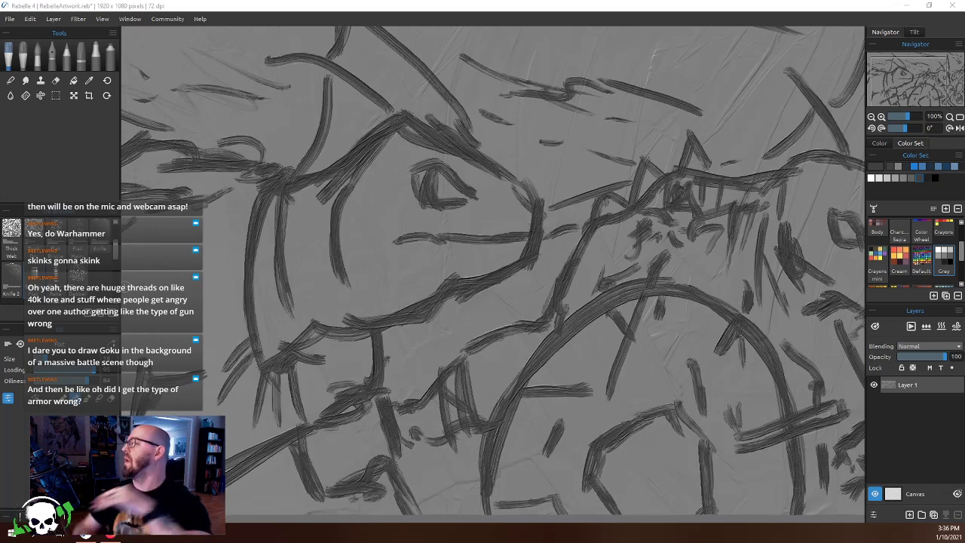
mouse_move(449, 163)
left_mouse_down()
mouse_move(465, 200)
mouse_move(456, 90)
mouse_move(467, 79)
mouse_move(459, 173)
left_mouse_up()
mouse_move(474, 177)
left_mouse_down()
mouse_move(496, 202)
mouse_move(506, 185)
mouse_move(503, 212)
mouse_move(508, 174)
left_mouse_up()
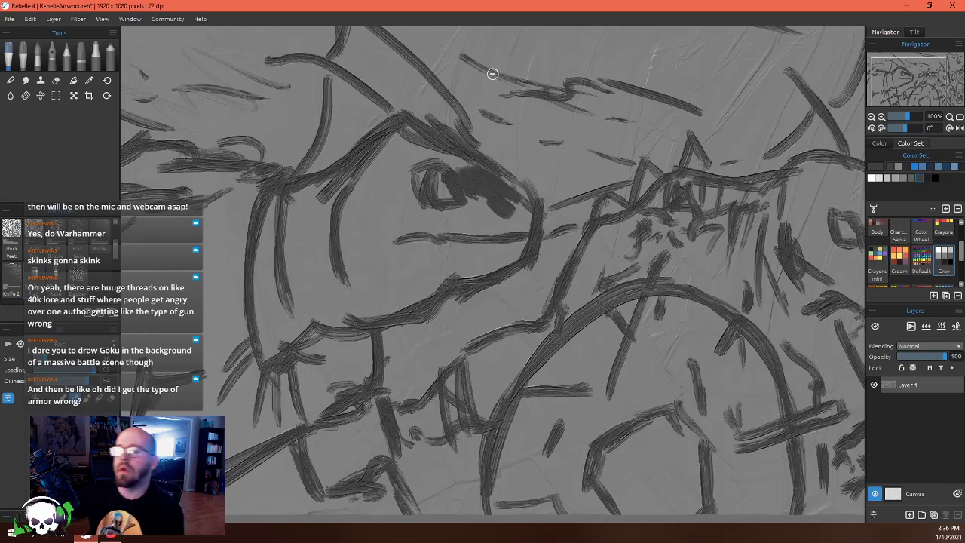
mouse_move(503, 207)
left_mouse_down()
mouse_move(468, 195)
mouse_move(485, 208)
mouse_move(478, 195)
mouse_move(466, 215)
mouse_move(439, 209)
mouse_move(476, 203)
mouse_move(423, 206)
left_mouse_up()
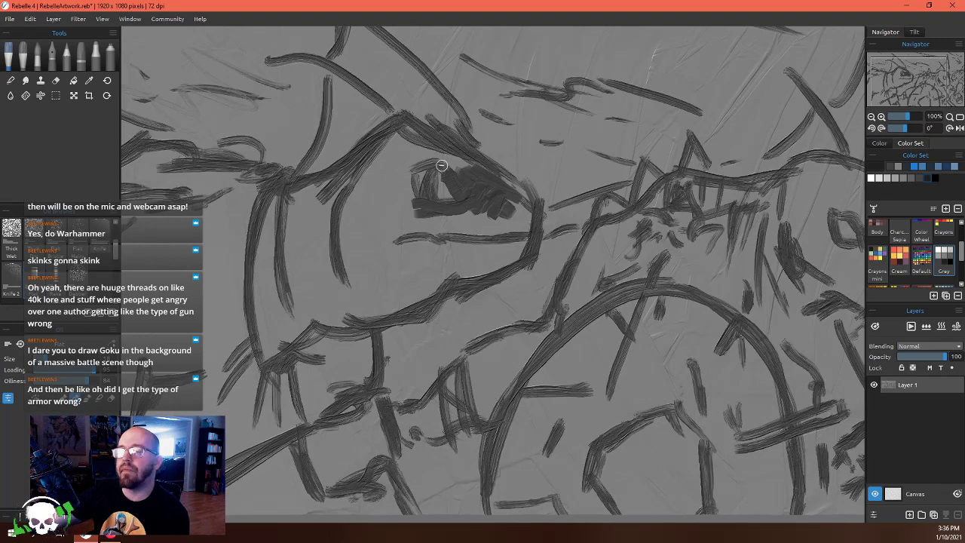
mouse_move(428, 181)
left_mouse_down()
mouse_move(422, 173)
mouse_move(465, 194)
left_mouse_up()
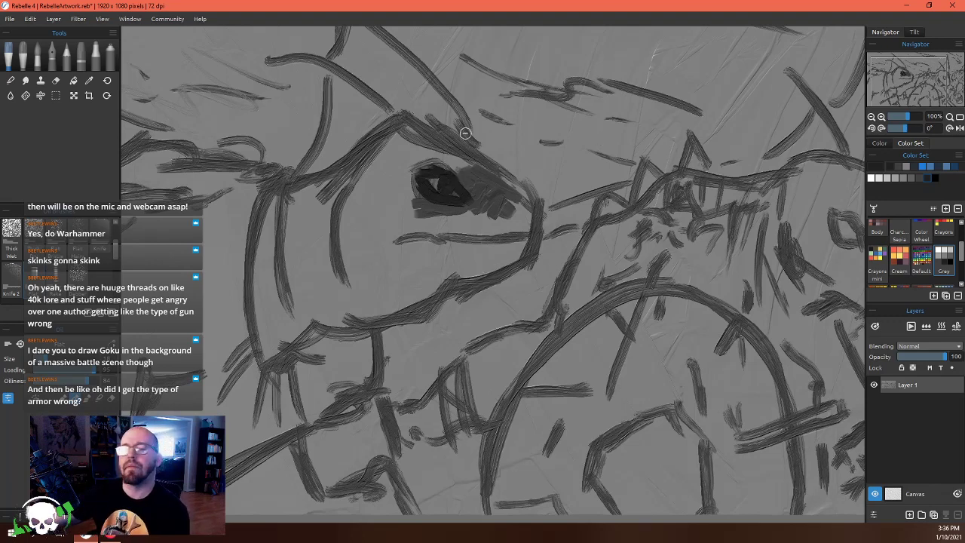
Paint thick near-black strokes along the first skink's two head spines and its neck frill lines
mouse_move(332, 76)
left_mouse_down()
mouse_move(362, 89)
mouse_move(382, 116)
left_mouse_up()
mouse_move(377, 40)
left_mouse_down()
mouse_move(441, 106)
mouse_move(399, 47)
mouse_move(473, 137)
left_mouse_up()
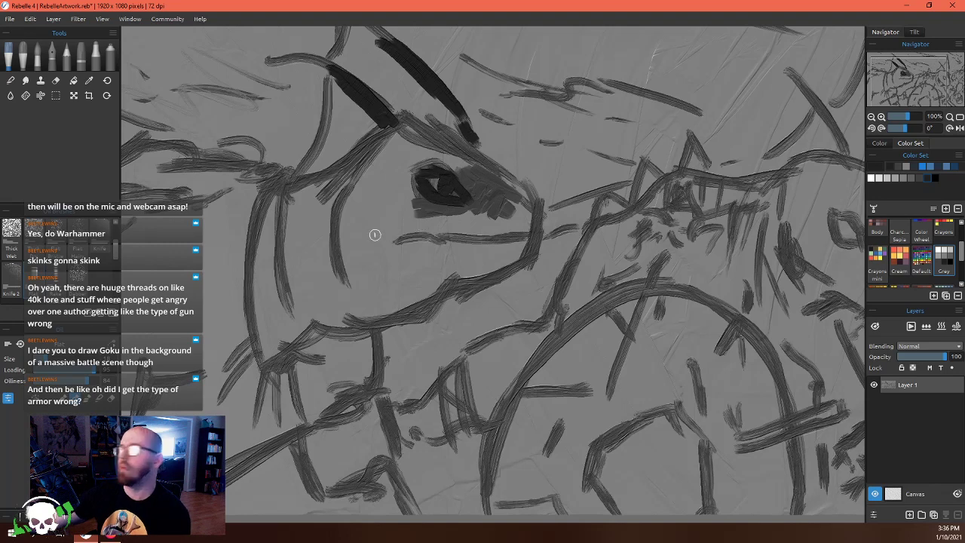
mouse_move(285, 181)
left_mouse_down()
mouse_move(266, 280)
mouse_move(240, 242)
mouse_move(237, 298)
left_mouse_up()
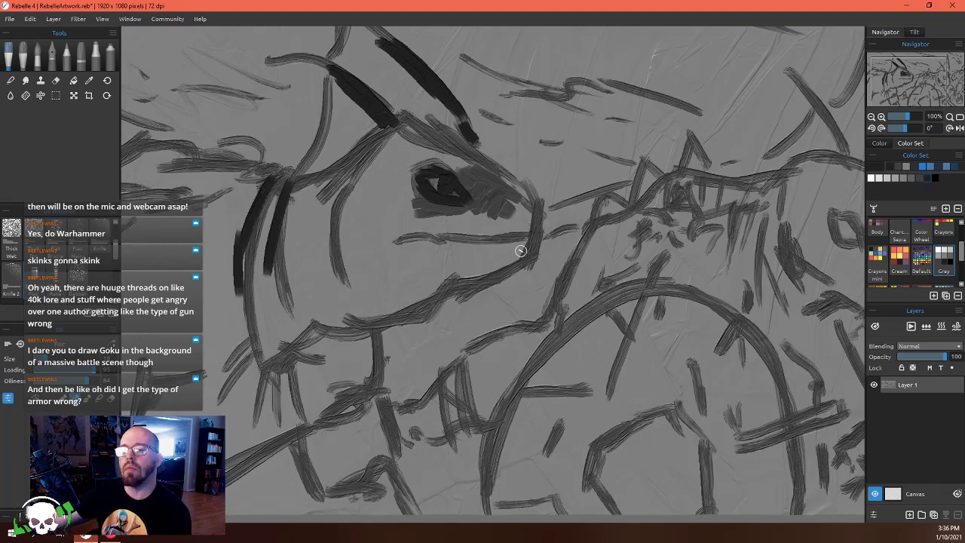
Switch to a Filbert brush and block in the first skink's head, snout, jaw and neck with medium-dark grey
left_click(912, 179)
mouse_move(323, 196)
left_mouse_down()
mouse_move(320, 254)
mouse_move(319, 199)
mouse_move(301, 228)
mouse_move(309, 214)
mouse_move(303, 262)
mouse_move(304, 234)
mouse_move(300, 250)
mouse_move(326, 264)
left_mouse_up()
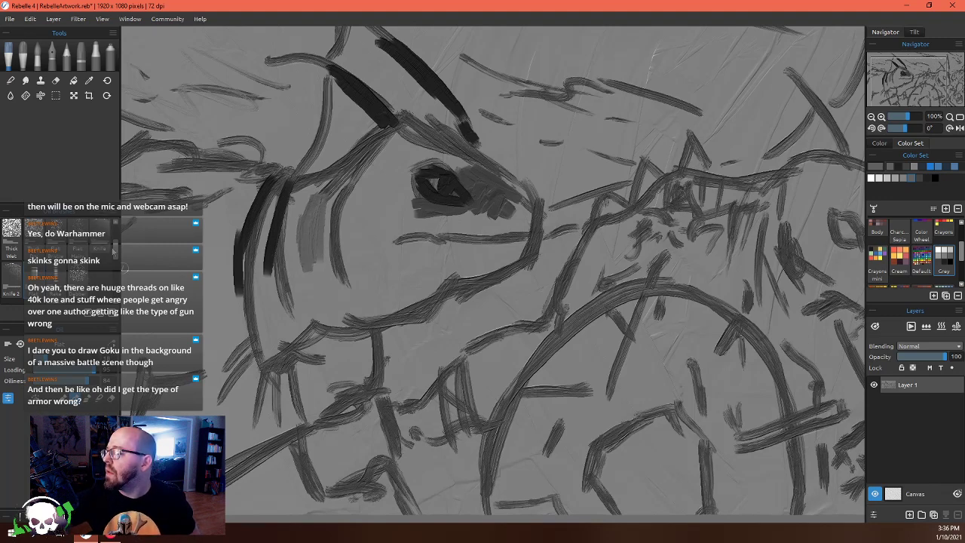
mouse_move(117, 253)
left_mouse_down()
mouse_move(118, 238)
mouse_move(118, 268)
left_mouse_up()
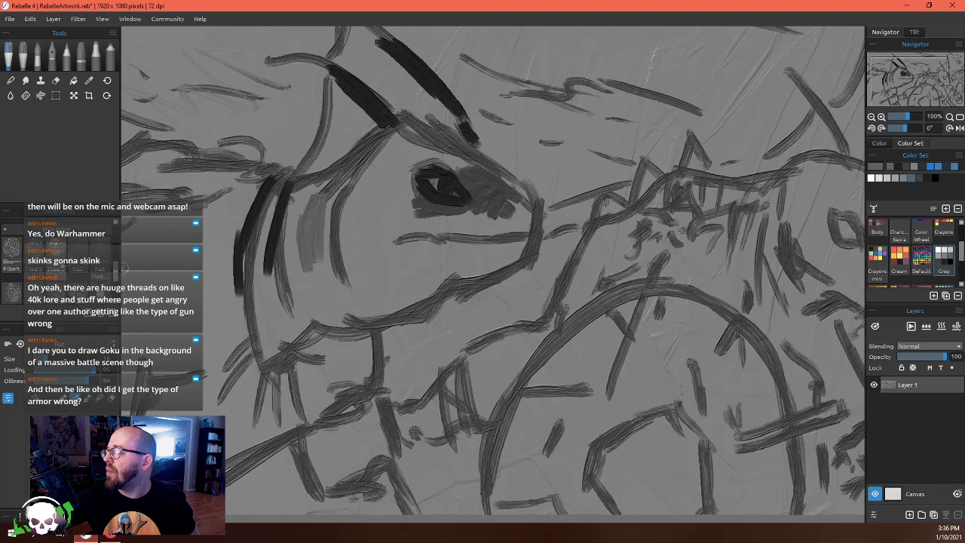
mouse_move(384, 207)
left_mouse_down()
mouse_move(367, 224)
mouse_move(395, 142)
mouse_move(353, 195)
mouse_move(347, 264)
mouse_move(360, 298)
mouse_move(375, 287)
mouse_move(378, 240)
mouse_move(400, 270)
mouse_move(404, 253)
mouse_move(480, 265)
mouse_move(457, 248)
mouse_move(512, 249)
mouse_move(367, 316)
mouse_move(373, 290)
mouse_move(436, 270)
left_mouse_up()
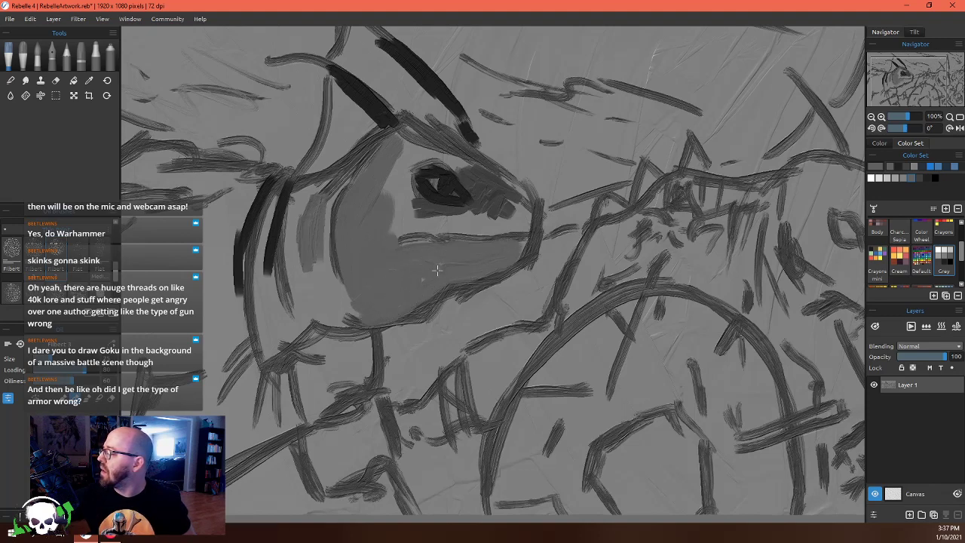
mouse_move(383, 207)
left_mouse_down()
mouse_move(398, 226)
mouse_move(500, 224)
mouse_move(520, 211)
left_mouse_up()
mouse_move(431, 181)
left_mouse_down()
mouse_move(403, 197)
mouse_move(400, 156)
mouse_move(386, 177)
mouse_move(403, 180)
mouse_move(408, 156)
mouse_move(430, 155)
mouse_move(495, 179)
mouse_move(446, 159)
mouse_move(522, 211)
left_mouse_up()
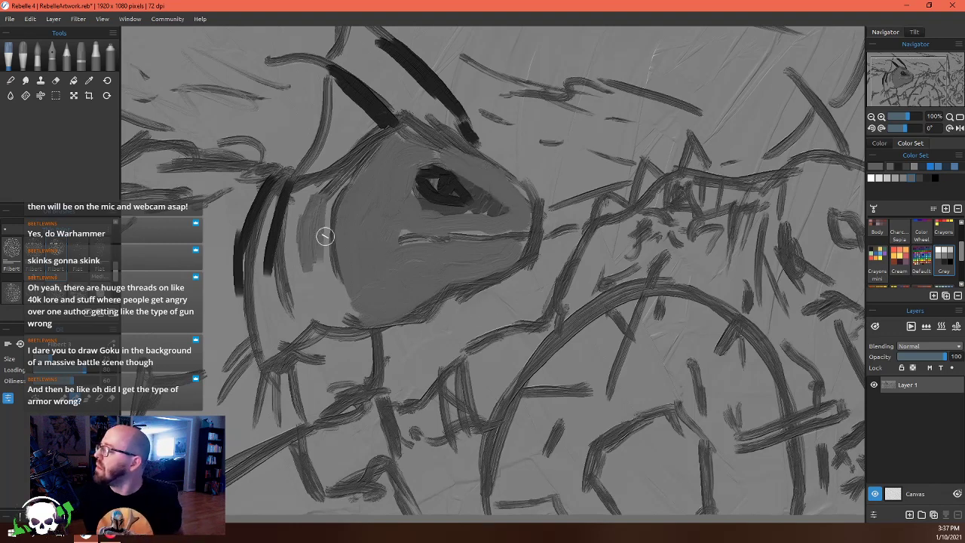
mouse_move(323, 233)
left_mouse_down()
mouse_move(334, 318)
mouse_move(336, 271)
mouse_move(351, 324)
left_mouse_up()
mouse_move(317, 194)
left_mouse_down()
mouse_move(324, 239)
mouse_move(317, 200)
mouse_move(293, 239)
mouse_move(305, 303)
mouse_move(338, 317)
mouse_move(294, 312)
mouse_move(288, 328)
mouse_move(266, 261)
mouse_move(292, 337)
mouse_move(284, 325)
mouse_move(271, 349)
mouse_move(262, 242)
mouse_move(270, 336)
mouse_move(276, 189)
mouse_move(275, 327)
left_mouse_up()
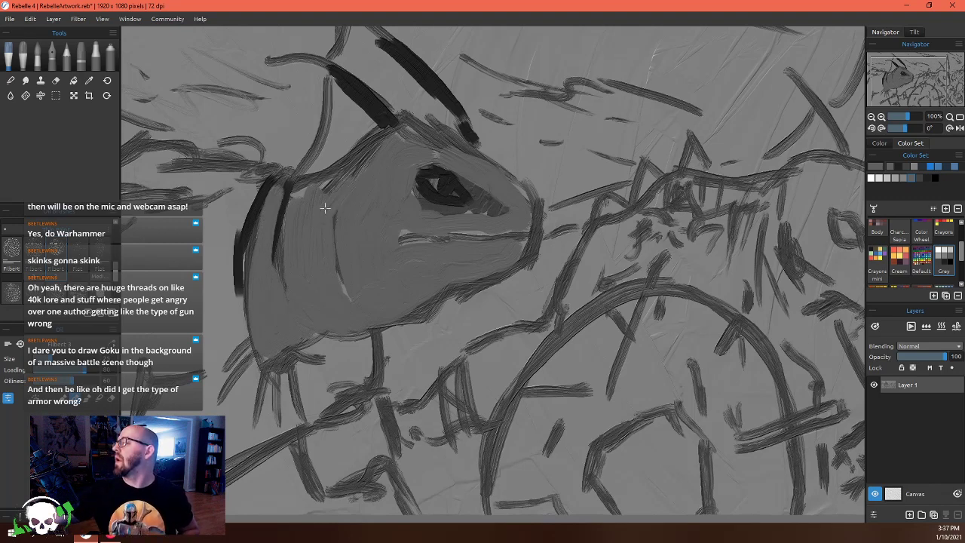
Shade the back of the first skink's neck, its brow and snout, and the rear of its cheek with darker grey
mouse_move(352, 155)
left_mouse_down()
mouse_move(321, 215)
mouse_move(350, 176)
mouse_move(343, 166)
mouse_move(307, 199)
mouse_move(300, 184)
mouse_move(291, 241)
left_mouse_up()
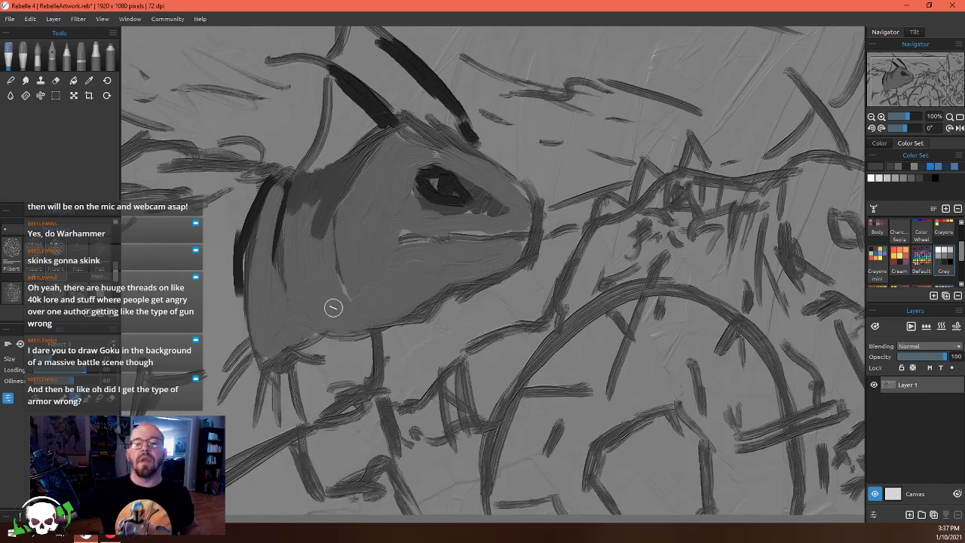
mouse_move(420, 126)
left_mouse_down()
mouse_move(402, 168)
mouse_move(406, 123)
mouse_move(424, 113)
mouse_move(429, 136)
mouse_move(461, 119)
mouse_move(449, 143)
mouse_move(388, 144)
mouse_move(408, 166)
mouse_move(419, 154)
mouse_move(450, 153)
mouse_move(420, 83)
mouse_move(476, 157)
mouse_move(429, 105)
mouse_move(441, 143)
mouse_move(413, 141)
mouse_move(512, 194)
left_mouse_up()
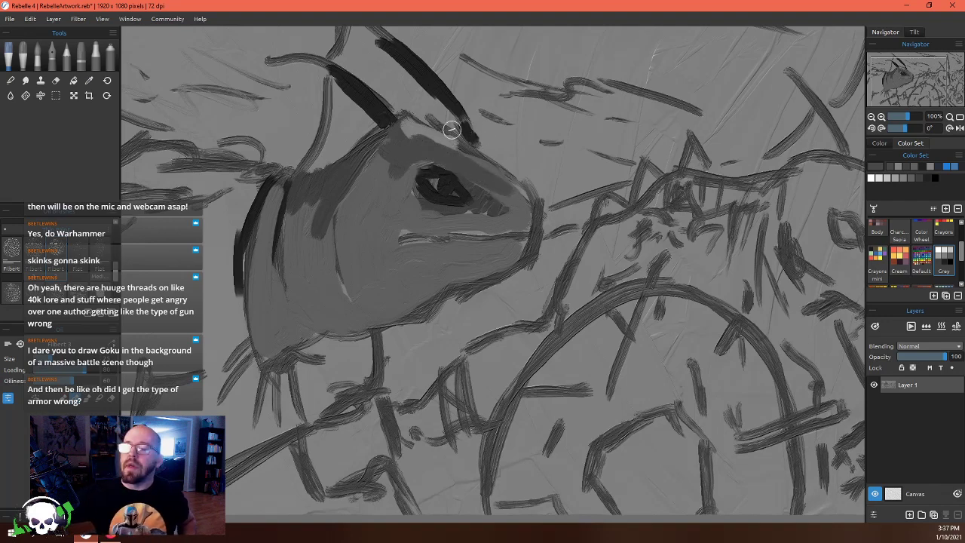
key("i")
left_click(489, 198)
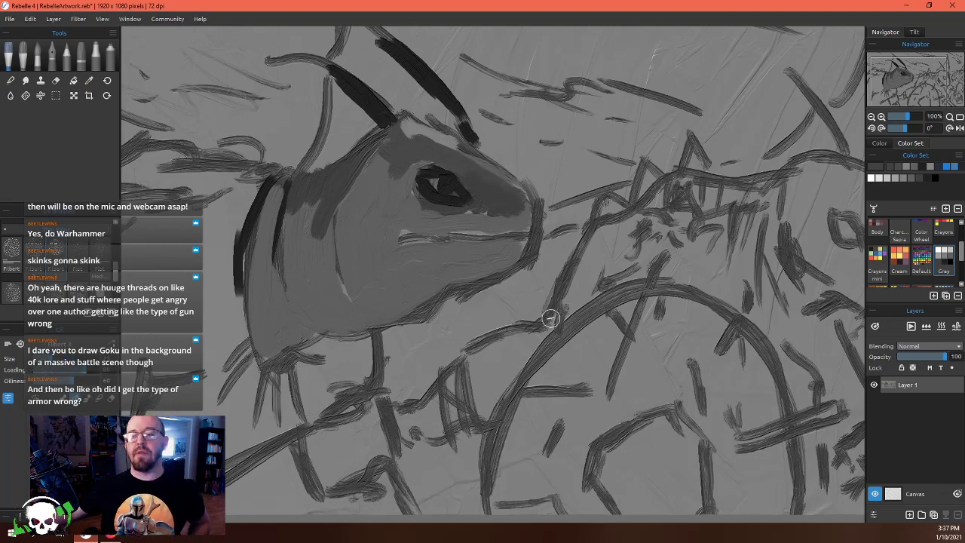
mouse_move(386, 160)
left_mouse_down()
mouse_move(377, 196)
mouse_move(366, 185)
mouse_move(344, 228)
mouse_move(353, 273)
mouse_move(330, 235)
mouse_move(361, 275)
mouse_move(349, 272)
mouse_move(392, 293)
mouse_move(377, 230)
mouse_move(411, 328)
left_mouse_up()
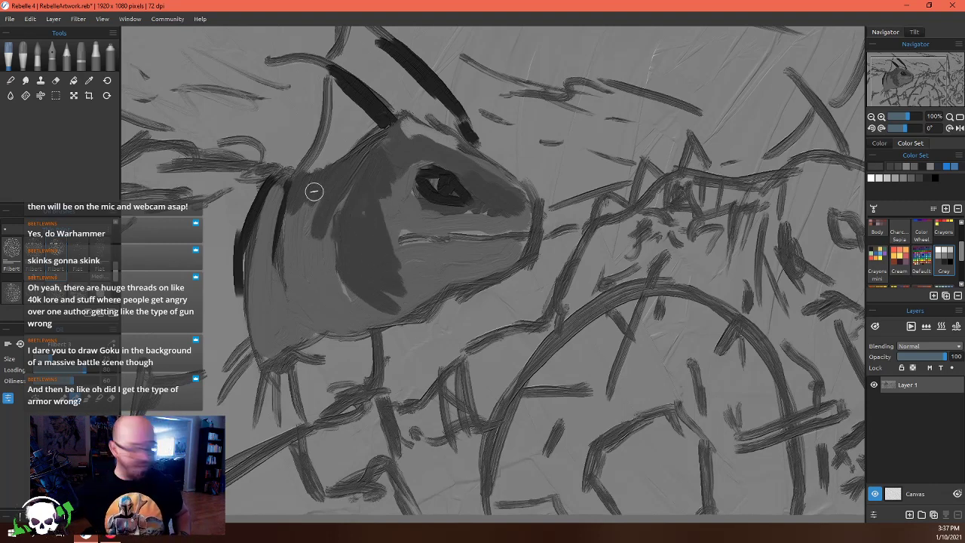
Sample the dark grey from the first skink's neck and add vertical shading strokes between its frill lines
left_click(307, 215, "alt")
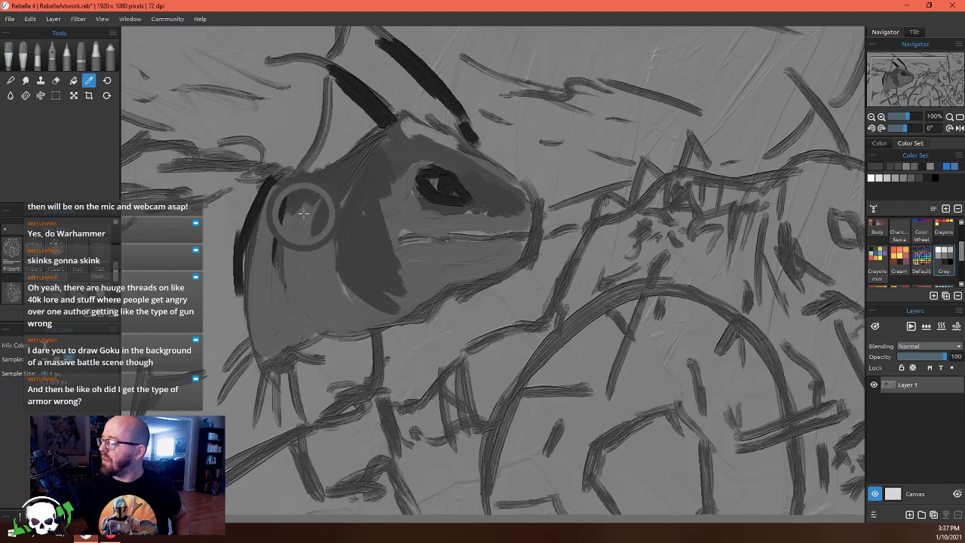
left_click_drag(307, 215, 308, 198)
mouse_move(314, 244)
left_mouse_down()
mouse_move(295, 206)
mouse_move(300, 260)
mouse_move(316, 279)
left_mouse_up()
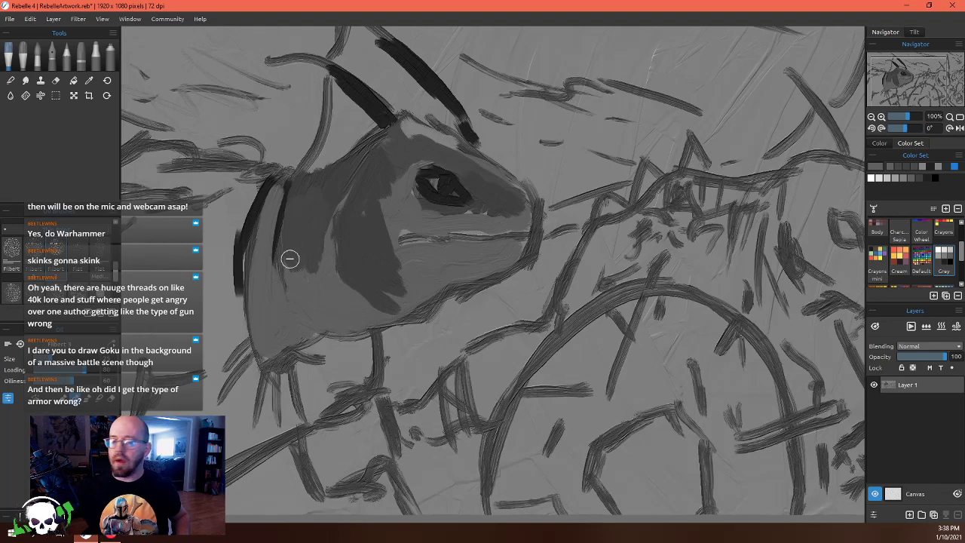
mouse_move(280, 222)
left_mouse_down()
mouse_move(278, 194)
mouse_move(253, 308)
mouse_move(255, 289)
mouse_move(279, 260)
left_mouse_up()
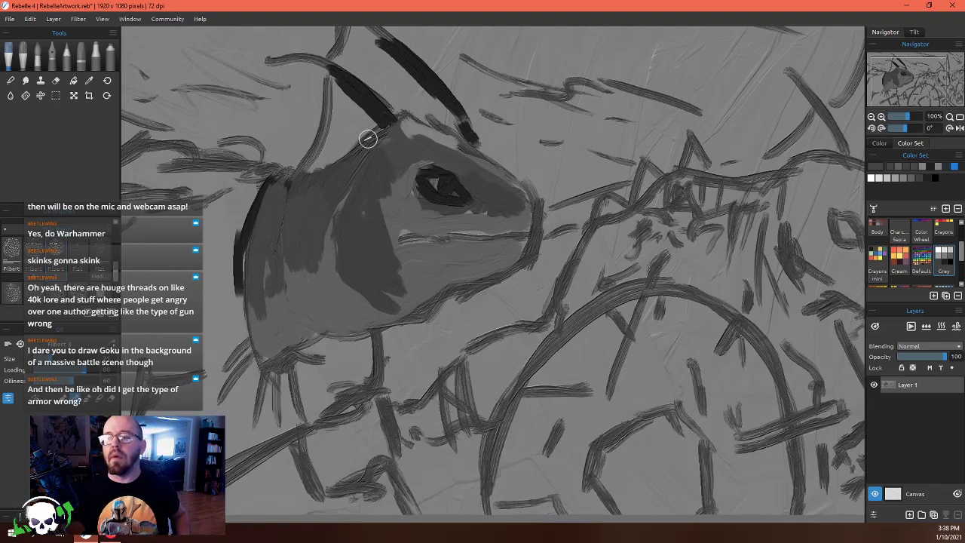
Fill the first skink's crest webbing behind and between its two head spines with dark grey
key("bracketright")
key("bracketright")
key("bracketright")
key("bracketleft")
key("bracketleft")
key("bracketleft")
mouse_move(325, 84)
left_mouse_down()
mouse_move(367, 127)
mouse_move(310, 165)
mouse_move(335, 111)
mouse_move(342, 128)
mouse_move(397, 87)
left_mouse_up()
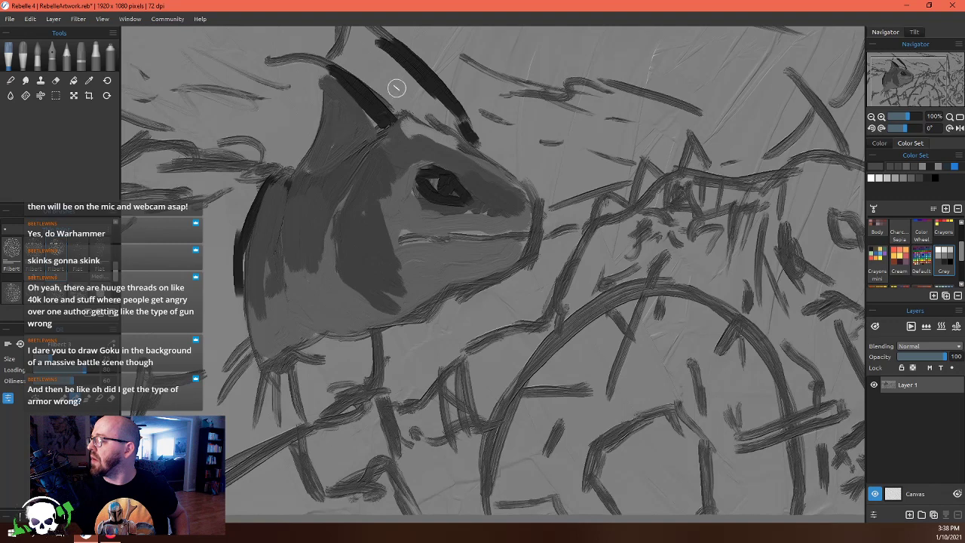
mouse_move(350, 59)
left_mouse_down()
mouse_move(407, 112)
mouse_move(453, 133)
mouse_move(354, 40)
mouse_move(349, 49)
mouse_move(401, 88)
mouse_move(353, 32)
mouse_move(480, 155)
left_mouse_up()
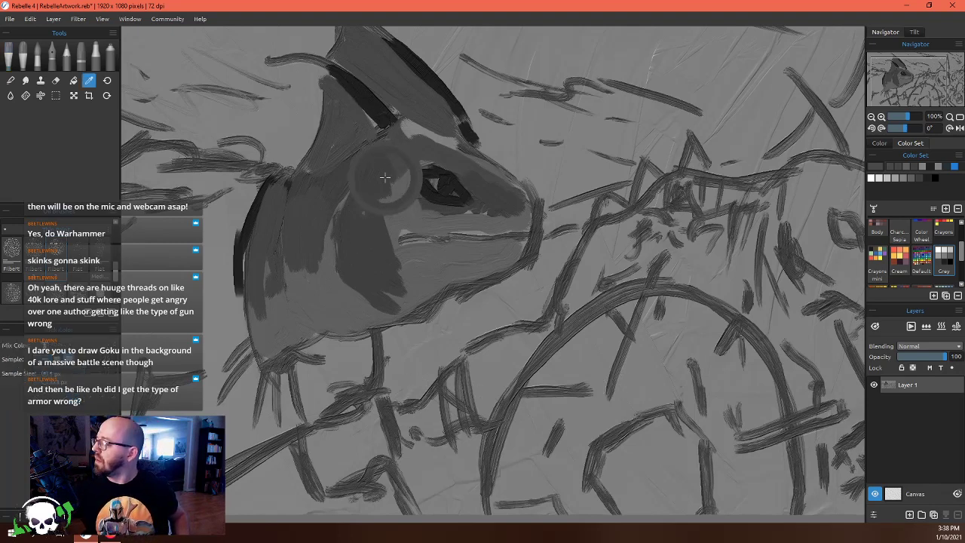
Rework the first skink's face with greys sampled from the head: a lighter brow ridge and darker forehead, cheek and lower jaw
mouse_move(386, 217)
left_mouse_down()
mouse_move(420, 139)
mouse_move(408, 131)
mouse_move(411, 113)
mouse_move(403, 131)
mouse_move(435, 141)
left_mouse_up()
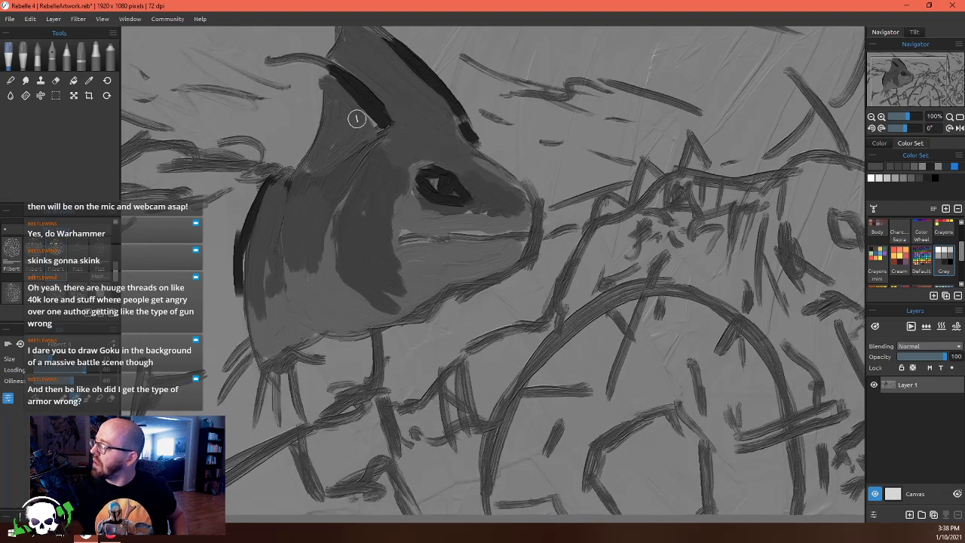
left_click(306, 169, "alt")
left_click_drag(413, 137, 476, 160)
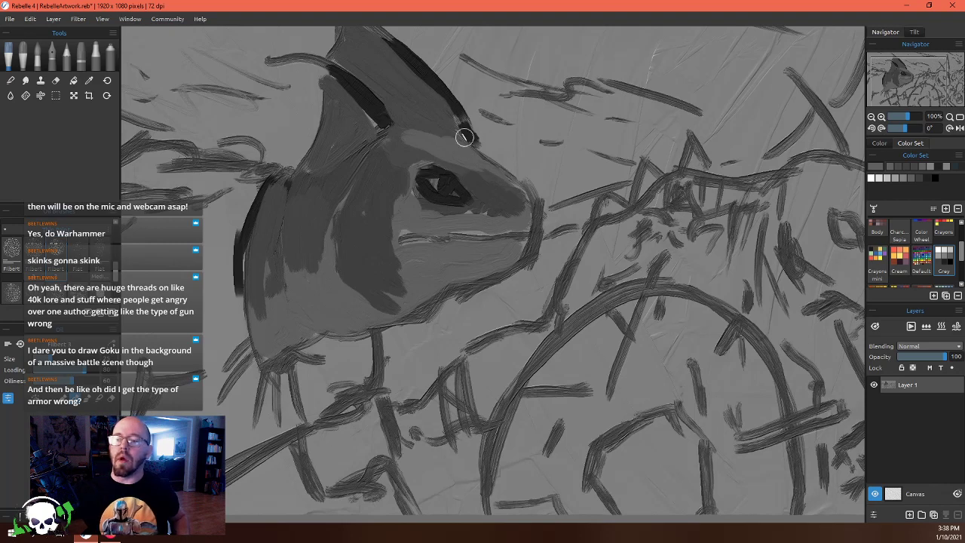
left_click(389, 154, "alt")
left_click_drag(438, 138, 501, 182)
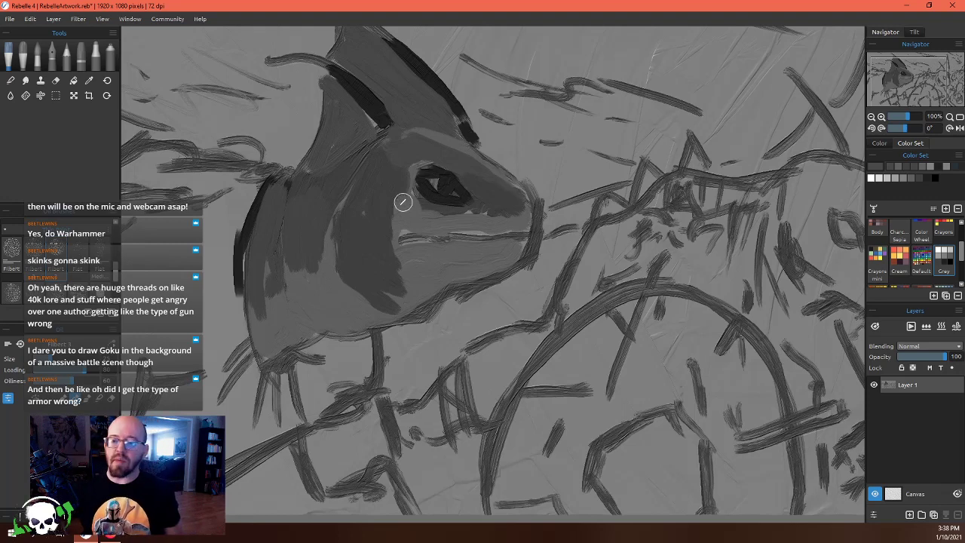
mouse_move(395, 218)
left_mouse_down()
mouse_move(492, 231)
mouse_move(441, 214)
mouse_move(522, 215)
left_mouse_up()
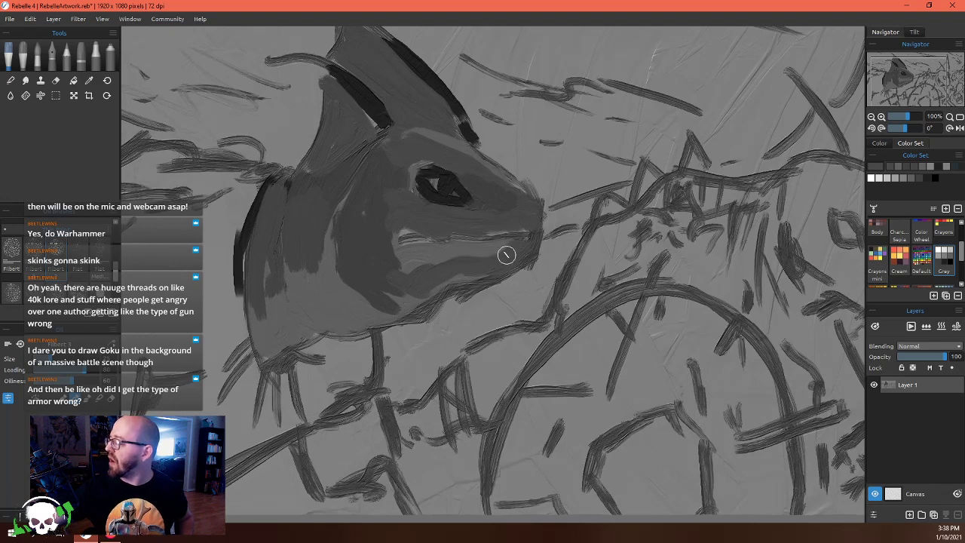
mouse_move(506, 255)
left_mouse_down()
mouse_move(401, 264)
mouse_move(405, 253)
left_mouse_up()
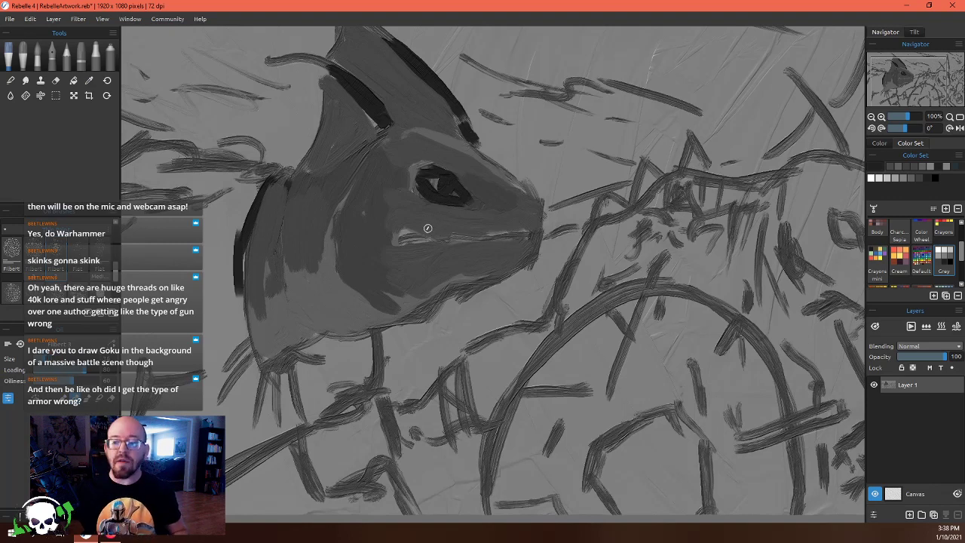
Paint a near-black mouth line on the first skink, and add lighter grey accents above the lip, at the nostril and behind the eye
mouse_move(396, 240)
left_mouse_down()
mouse_move(455, 233)
mouse_move(423, 239)
mouse_move(501, 247)
mouse_move(455, 234)
mouse_move(455, 245)
mouse_move(546, 235)
left_mouse_up()
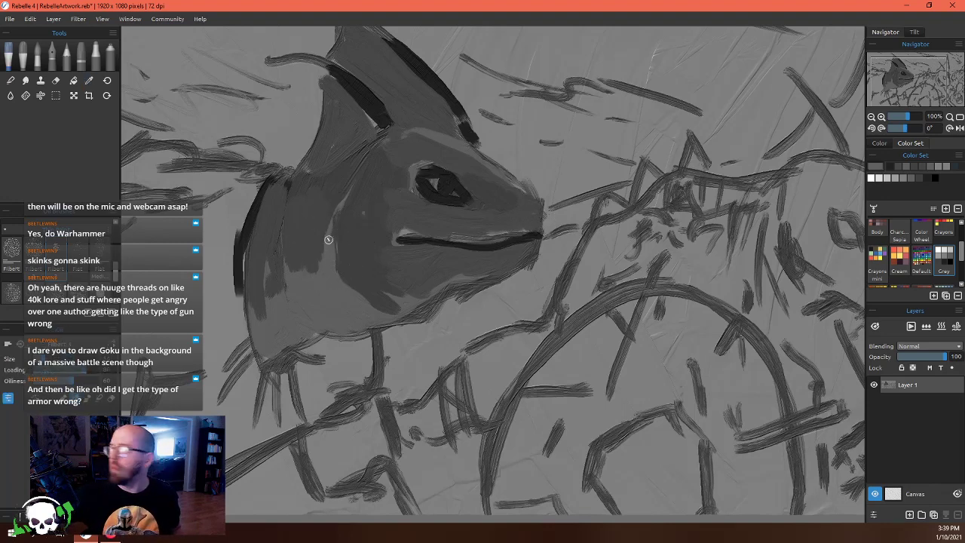
mouse_move(407, 208)
left_mouse_down()
mouse_move(461, 215)
mouse_move(421, 181)
mouse_move(457, 213)
mouse_move(438, 217)
mouse_move(510, 221)
left_mouse_up()
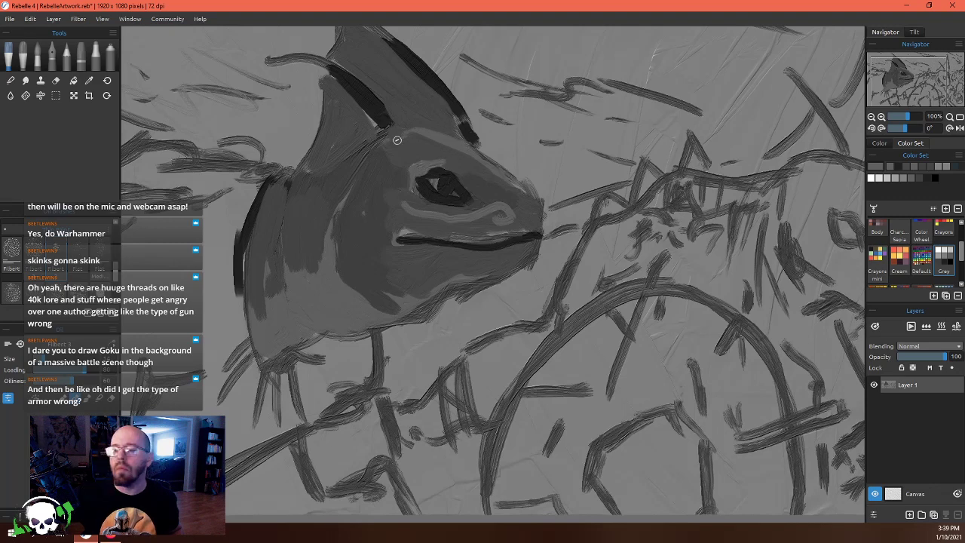
left_click_drag(424, 208, 412, 180)
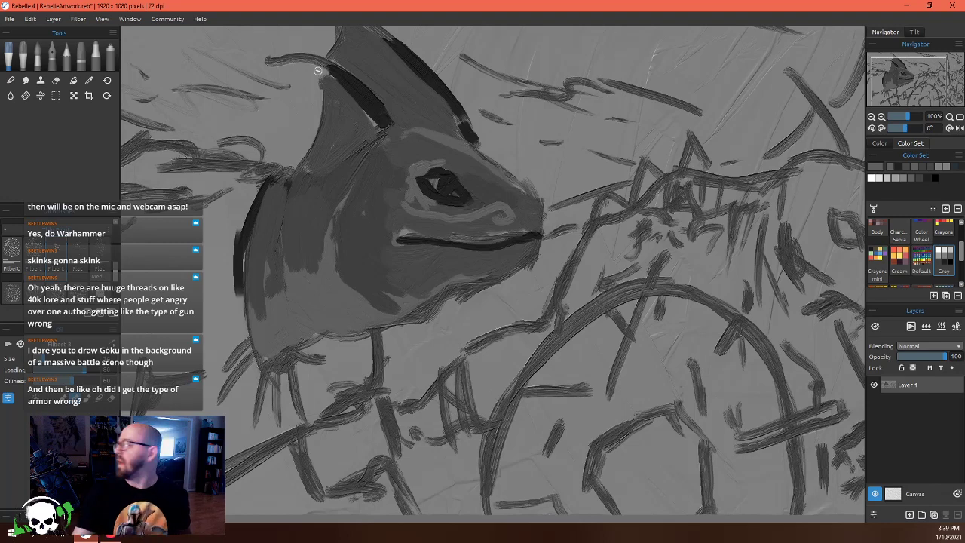
Switch to the Flat Medium brush and block in the first skink's back, body and arm with dark grey
scroll(502, 385, "down", 4)
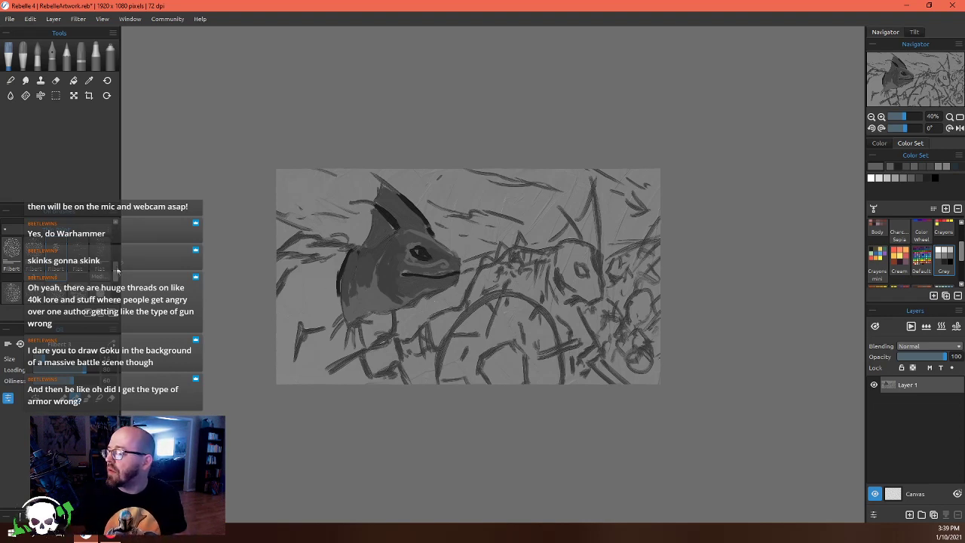
scroll(113, 279, "down", 2)
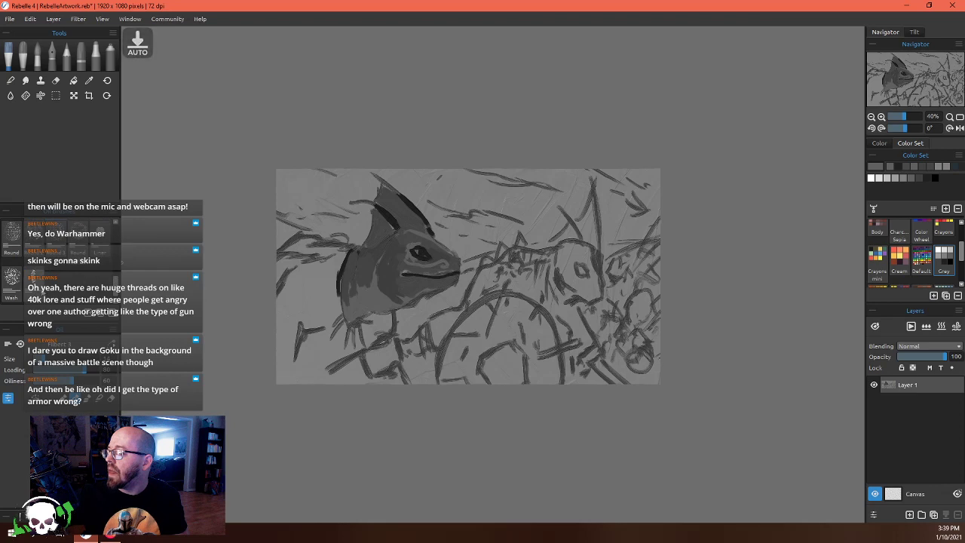
scroll(116, 280, "up", 1)
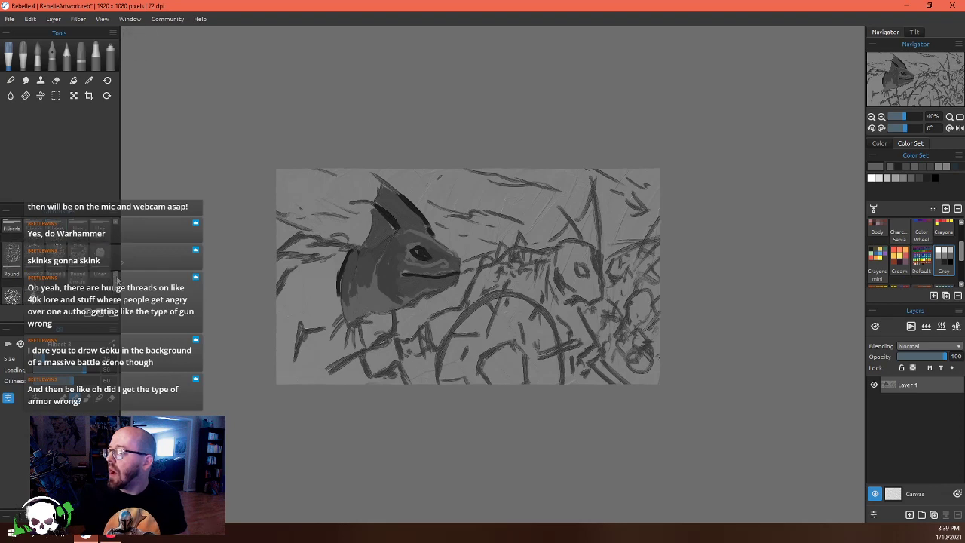
scroll(117, 280, "up", 3)
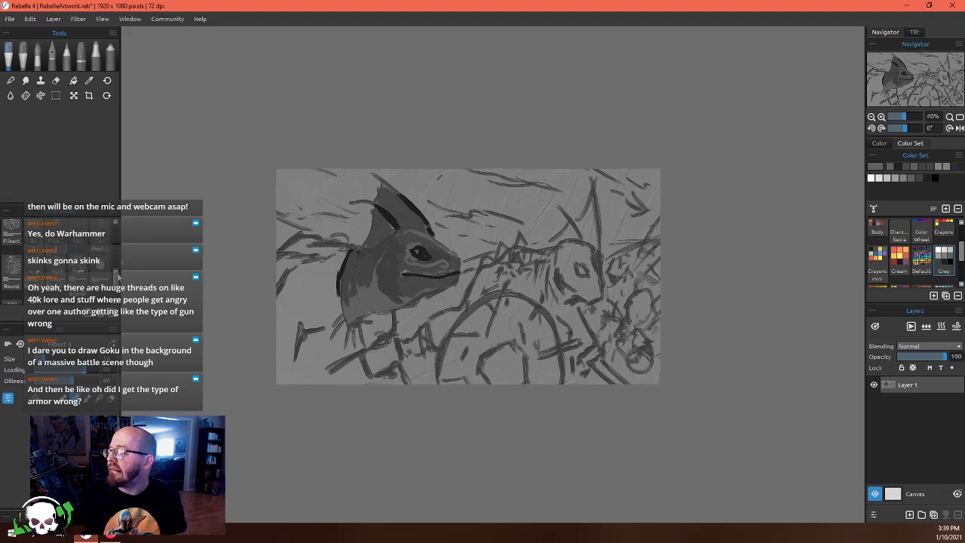
scroll(117, 273, "up", 2)
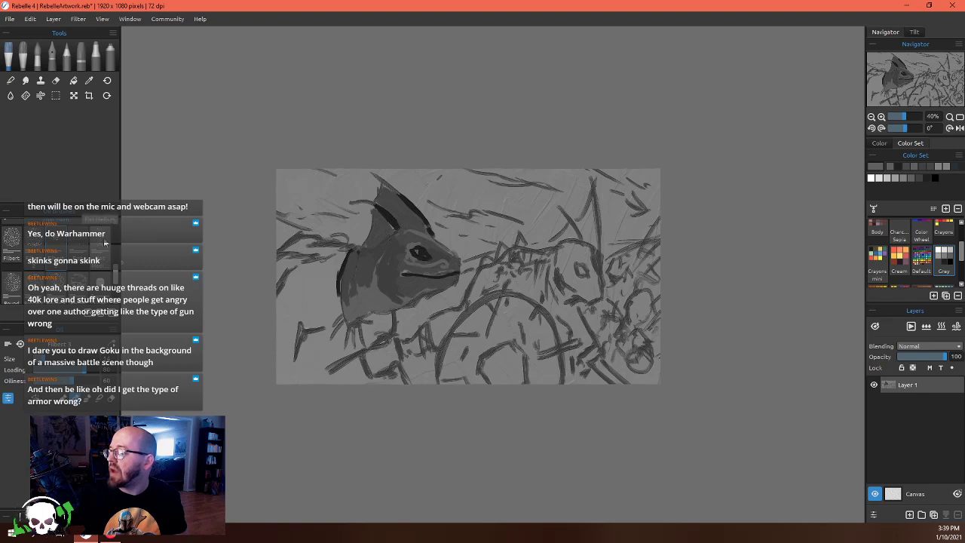
scroll(100, 240, "up", 3)
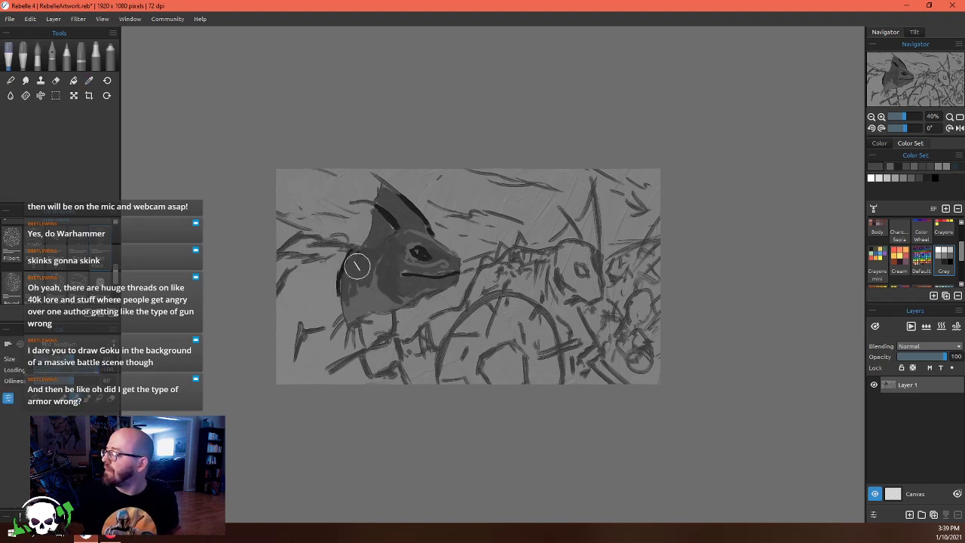
mouse_move(357, 266)
left_mouse_down()
mouse_move(324, 305)
mouse_move(296, 288)
mouse_move(279, 331)
mouse_move(289, 306)
mouse_move(285, 381)
mouse_move(318, 377)
mouse_move(317, 346)
mouse_move(333, 339)
mouse_move(334, 350)
mouse_move(321, 331)
mouse_move(305, 335)
mouse_move(335, 324)
left_mouse_up()
mouse_move(302, 268)
left_mouse_down()
mouse_move(298, 248)
mouse_move(339, 245)
left_mouse_up()
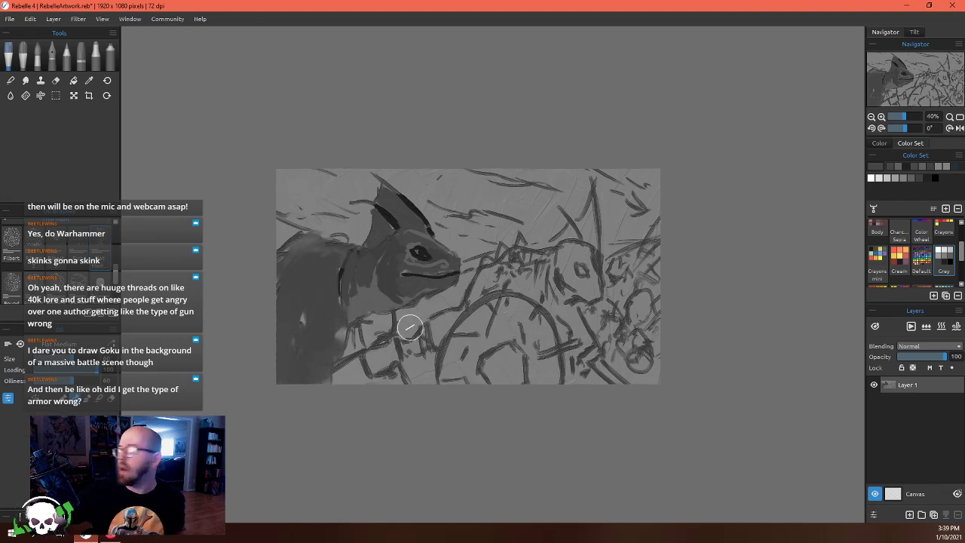
mouse_move(370, 324)
left_mouse_down()
mouse_move(384, 345)
mouse_move(386, 364)
mouse_move(374, 366)
mouse_move(382, 325)
mouse_move(403, 371)
mouse_move(431, 377)
mouse_move(490, 348)
mouse_move(413, 324)
mouse_move(348, 328)
mouse_move(332, 362)
left_mouse_up()
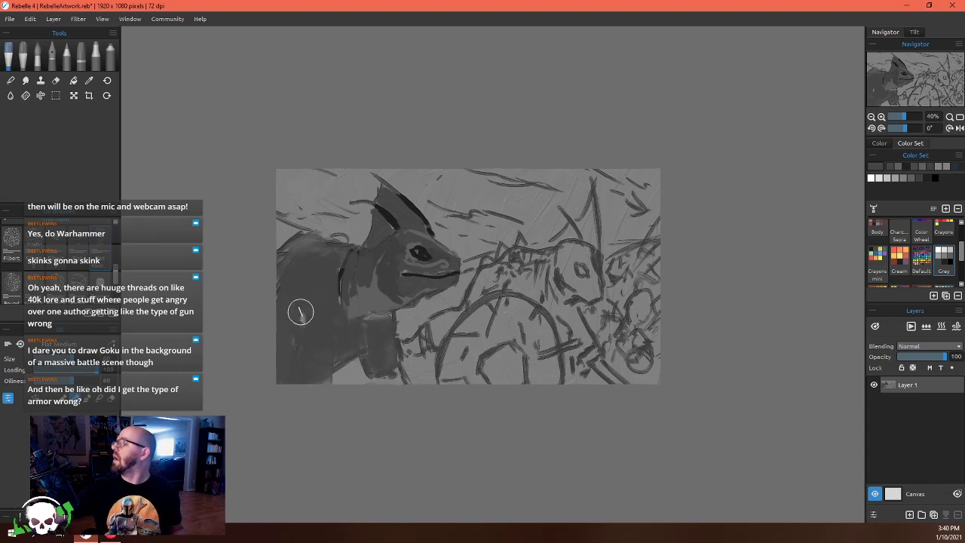
Paint broad near-white clouds across the sky behind both skinks, and work light and mid grey around them
left_click(880, 179)
mouse_move(336, 197)
left_mouse_down()
mouse_move(275, 177)
mouse_move(359, 198)
mouse_move(349, 196)
mouse_move(351, 215)
mouse_move(364, 217)
mouse_move(356, 221)
mouse_move(297, 201)
mouse_move(316, 213)
mouse_move(304, 214)
mouse_move(351, 231)
mouse_move(364, 194)
left_mouse_up()
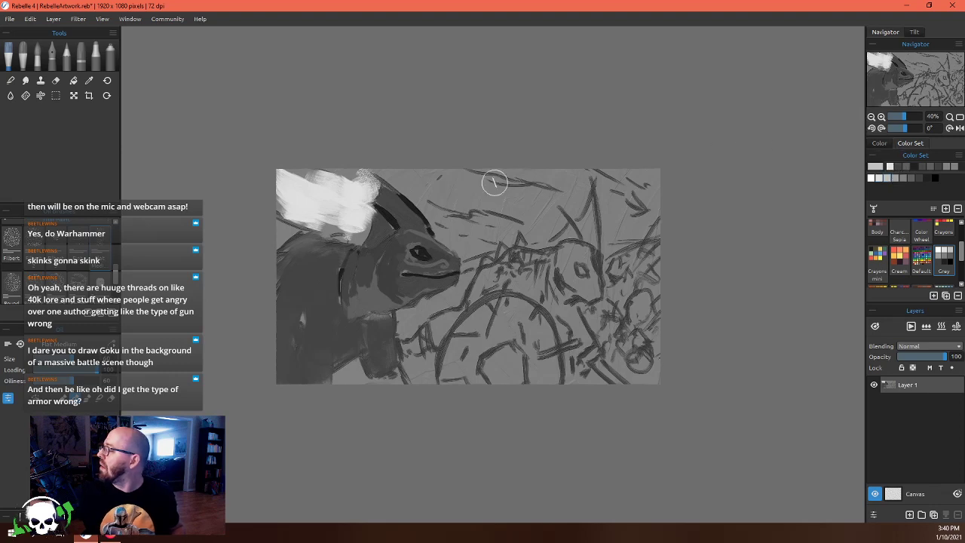
mouse_move(419, 188)
left_mouse_down()
mouse_move(465, 243)
mouse_move(465, 230)
mouse_move(477, 236)
mouse_move(525, 220)
mouse_move(537, 230)
mouse_move(580, 200)
mouse_move(420, 176)
mouse_move(427, 190)
mouse_move(412, 183)
mouse_move(476, 192)
mouse_move(460, 181)
mouse_move(500, 200)
mouse_move(495, 176)
mouse_move(555, 193)
mouse_move(521, 165)
mouse_move(585, 189)
mouse_move(600, 160)
mouse_move(625, 216)
mouse_move(646, 204)
mouse_move(637, 229)
mouse_move(619, 231)
mouse_move(658, 222)
mouse_move(647, 178)
left_mouse_up()
left_click(898, 158)
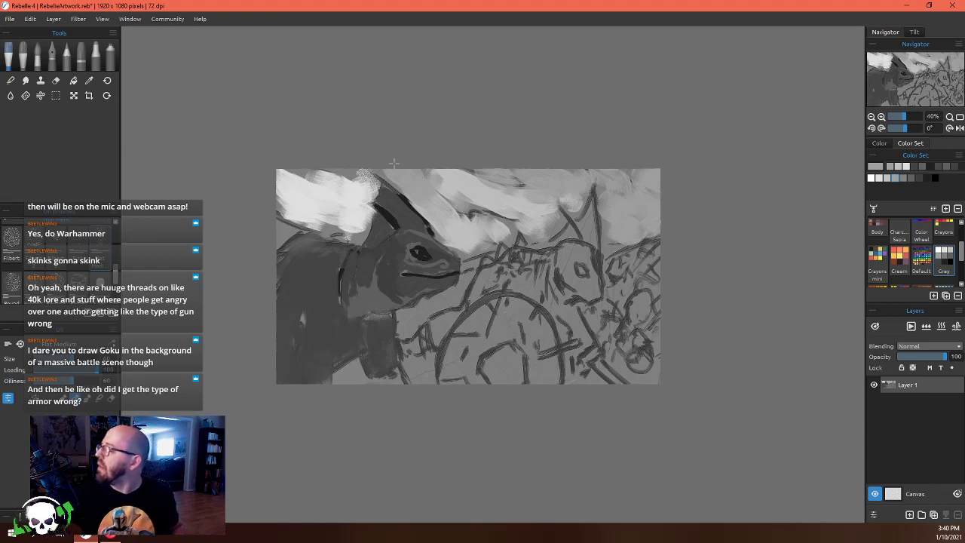
left_click_drag(425, 188, 462, 228)
mouse_move(307, 168)
left_mouse_down()
mouse_move(290, 181)
mouse_move(290, 211)
mouse_move(279, 197)
left_mouse_up()
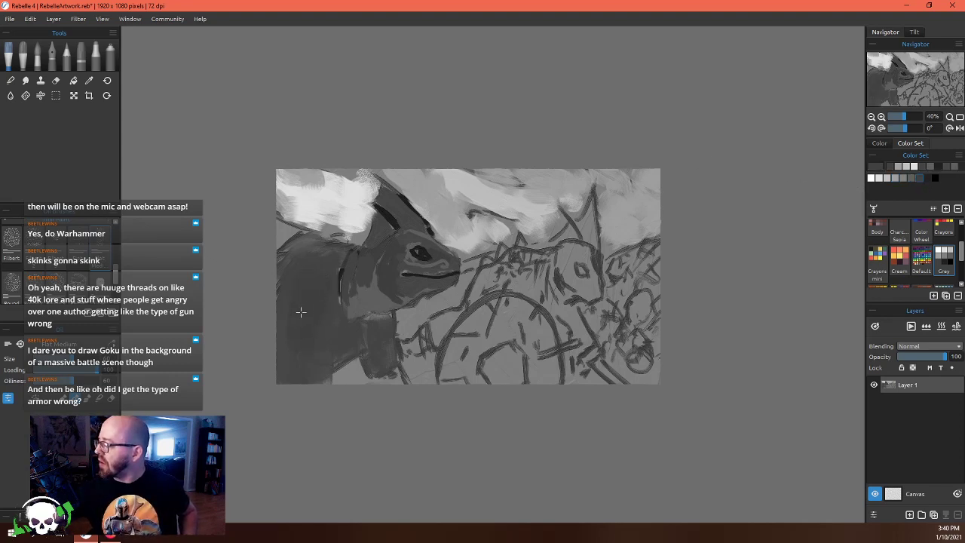
Finish filling the first skink's neck and arm with dark grey, and add near-black patches behind the jaw and along the back using a smaller brush
mouse_move(347, 326)
left_mouse_down()
mouse_move(358, 290)
mouse_move(364, 321)
mouse_move(389, 309)
left_mouse_up()
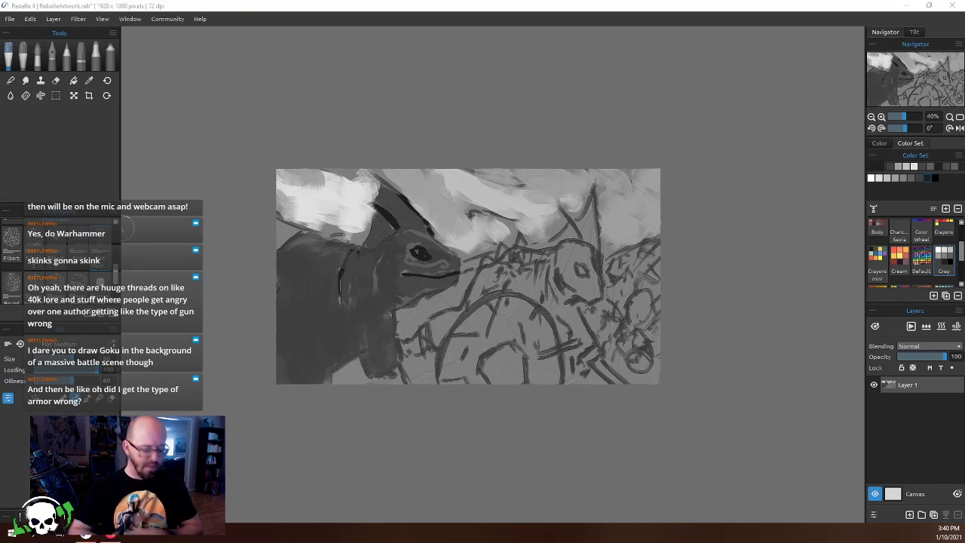
left_click(389, 262)
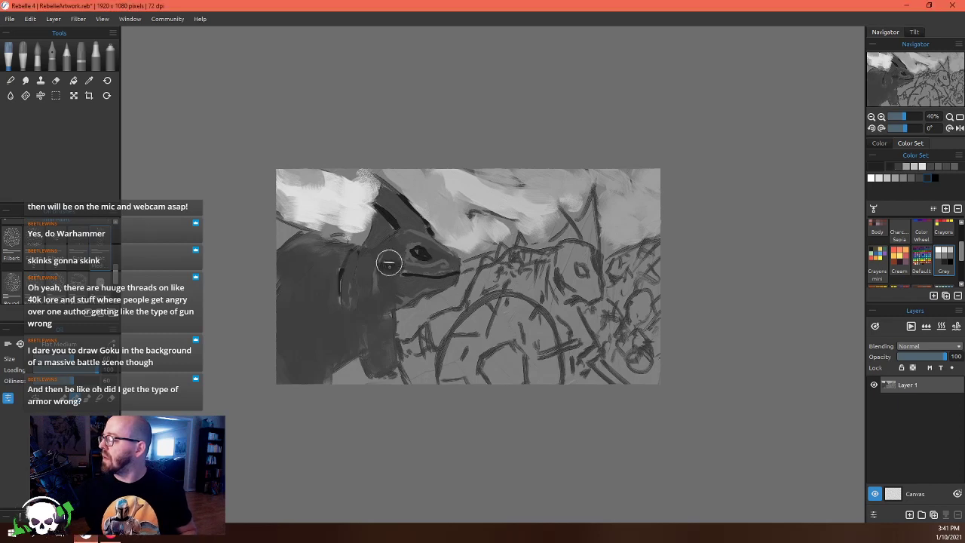
key("bracketleft")
key("bracketleft")
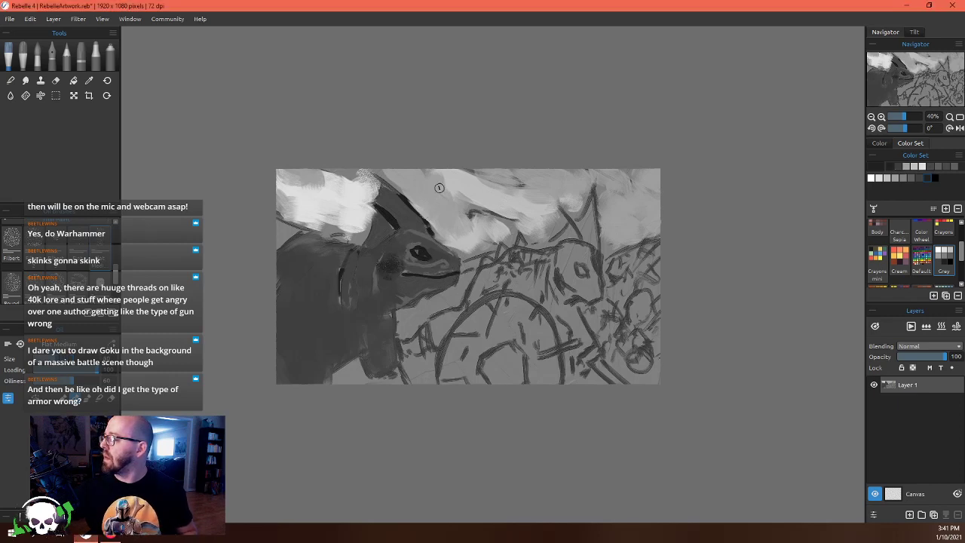
left_click_drag(393, 245, 389, 278)
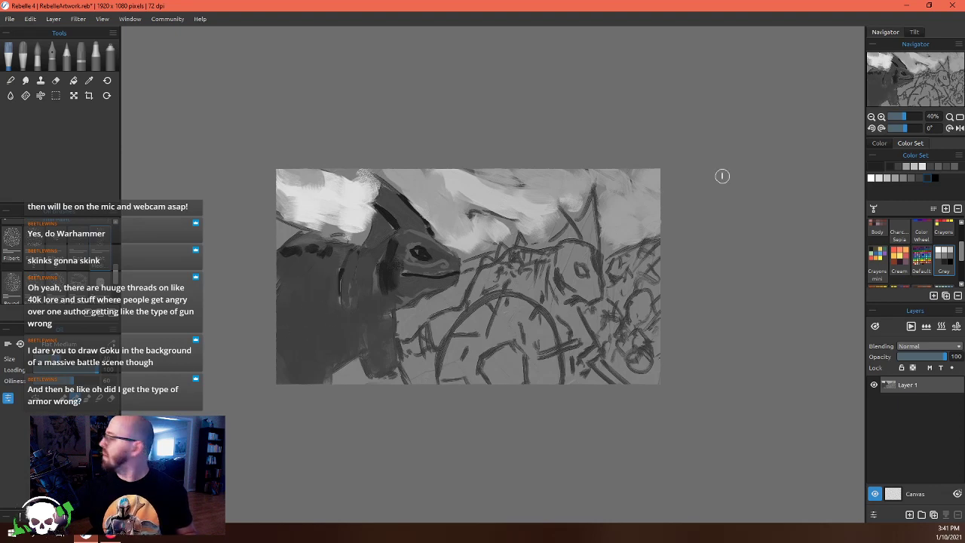
Paint mid-grey areas over the first skink's lower body and arm
left_click(915, 176)
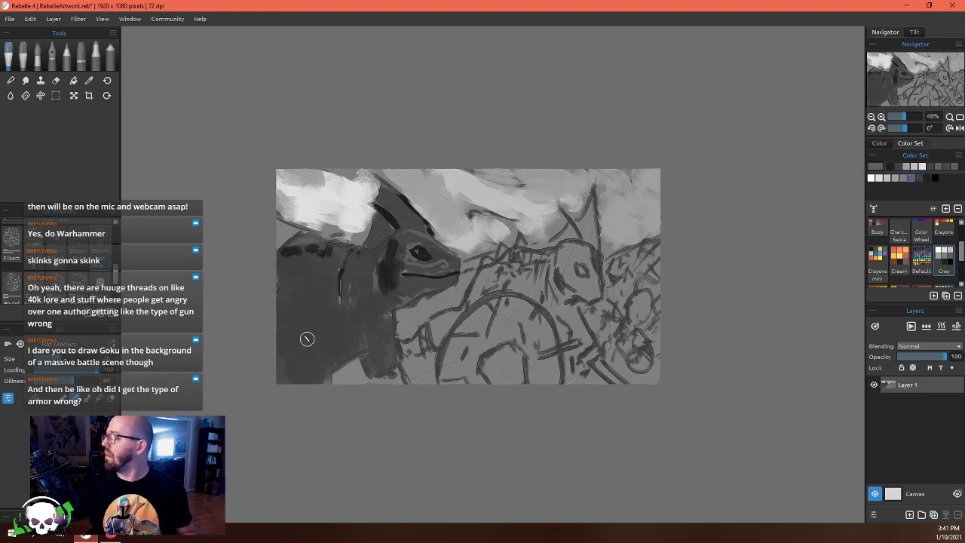
mouse_move(307, 339)
left_mouse_down()
mouse_move(291, 355)
mouse_move(276, 327)
mouse_move(307, 348)
mouse_move(306, 367)
mouse_move(287, 318)
mouse_move(289, 351)
mouse_move(312, 337)
mouse_move(306, 360)
mouse_move(291, 363)
mouse_move(304, 354)
mouse_move(334, 364)
mouse_move(542, 180)
mouse_move(482, 206)
mouse_move(390, 279)
mouse_move(387, 355)
mouse_move(401, 378)
mouse_move(369, 372)
mouse_move(393, 375)
left_mouse_up()
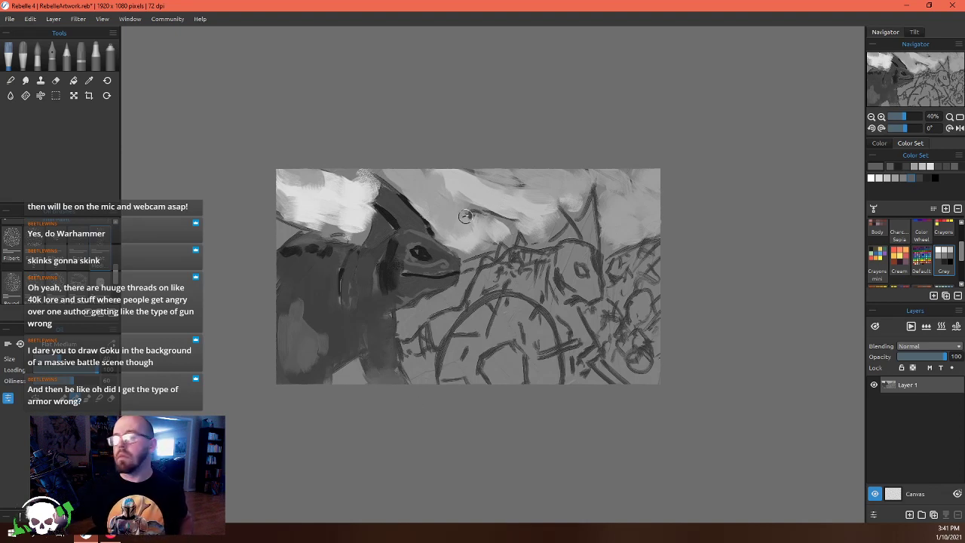
Paint a light grey patch of background below the first skink's chin, between the two skinks
left_click(910, 177)
mouse_move(465, 278)
left_mouse_down()
mouse_move(458, 302)
mouse_move(458, 290)
mouse_move(412, 311)
mouse_move(404, 335)
mouse_move(435, 291)
mouse_move(410, 330)
mouse_move(434, 297)
mouse_move(472, 274)
mouse_move(459, 300)
mouse_move(427, 309)
left_mouse_up()
left_click(886, 178)
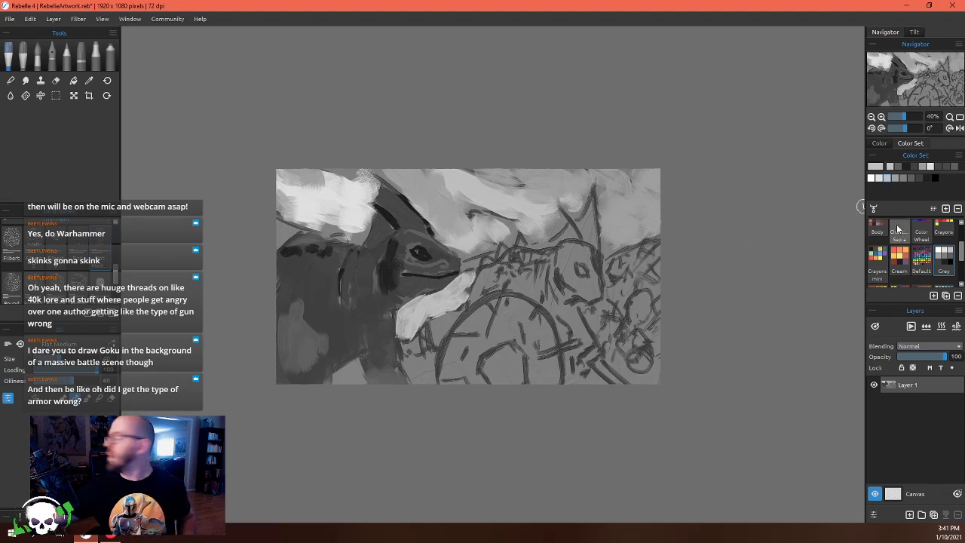
Block in the second skink's back, arms and head with mid grey, covering the sketch lines around the shield
left_click(911, 178)
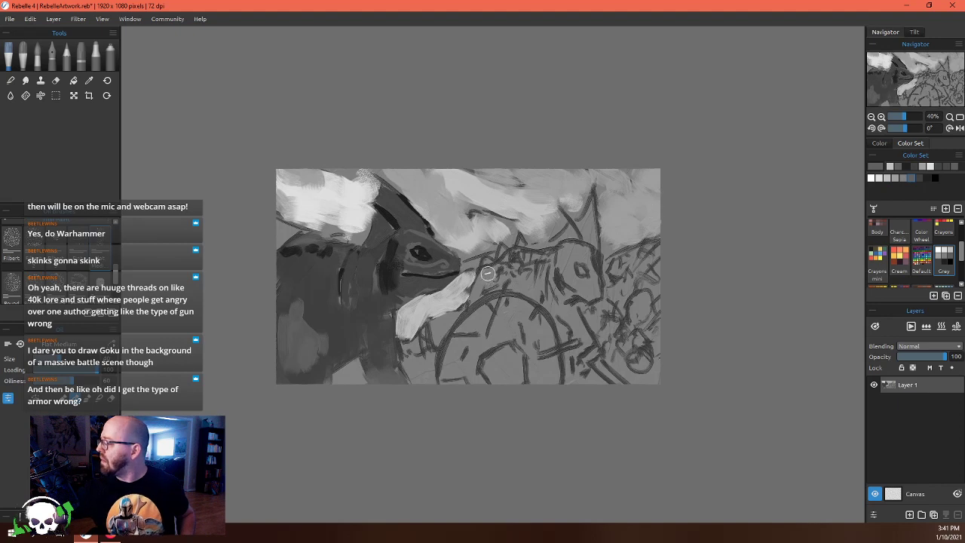
mouse_move(488, 273)
left_mouse_down()
mouse_move(436, 328)
mouse_move(442, 323)
mouse_move(437, 348)
mouse_move(411, 350)
left_mouse_up()
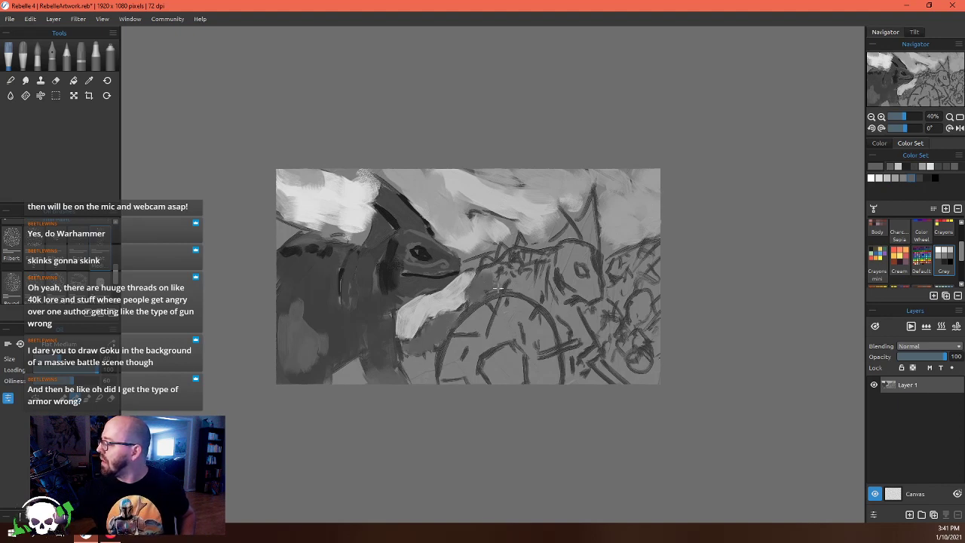
mouse_move(498, 290)
left_mouse_down()
mouse_move(521, 251)
mouse_move(531, 268)
mouse_move(549, 265)
mouse_move(519, 290)
mouse_move(546, 295)
mouse_move(566, 259)
mouse_move(571, 281)
mouse_move(571, 273)
mouse_move(595, 288)
mouse_move(578, 279)
mouse_move(595, 300)
mouse_move(597, 261)
mouse_move(564, 249)
left_mouse_up()
left_click_drag(557, 306, 589, 357)
mouse_move(615, 240)
left_mouse_down()
mouse_move(592, 211)
mouse_move(589, 248)
mouse_move(570, 238)
mouse_move(576, 247)
mouse_move(551, 256)
left_mouse_up()
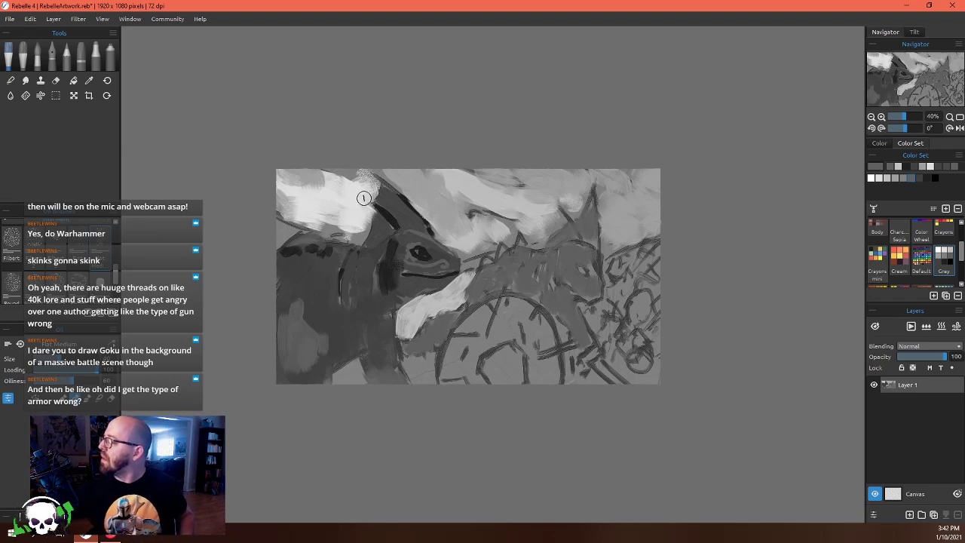
Sample light grey from the clouds and extend them above the first skink's back, along the upper sky and behind the second skink's head
left_click(338, 219, "alt")
mouse_move(342, 223)
left_mouse_down()
mouse_move(284, 210)
mouse_move(276, 243)
left_mouse_up()
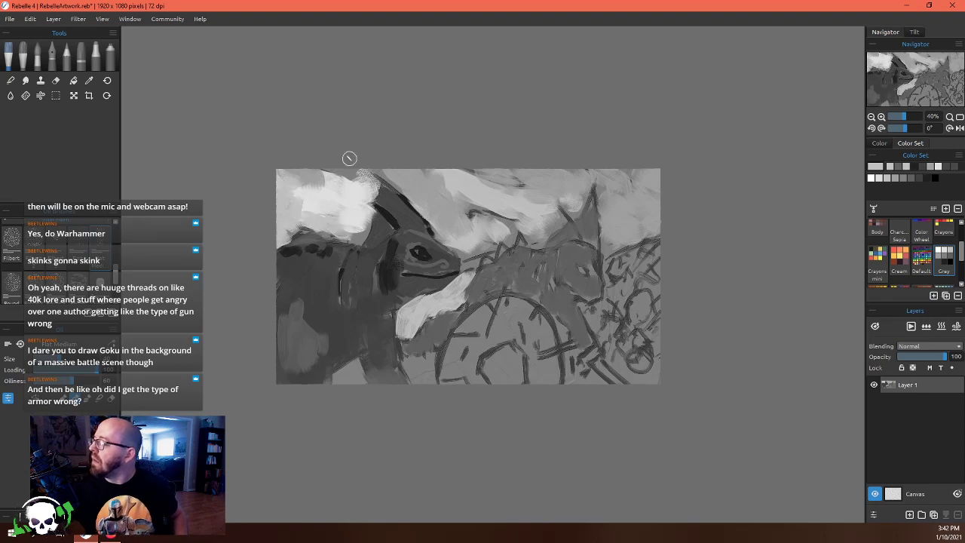
mouse_move(514, 173)
left_mouse_down()
mouse_move(551, 202)
mouse_move(492, 182)
left_mouse_up()
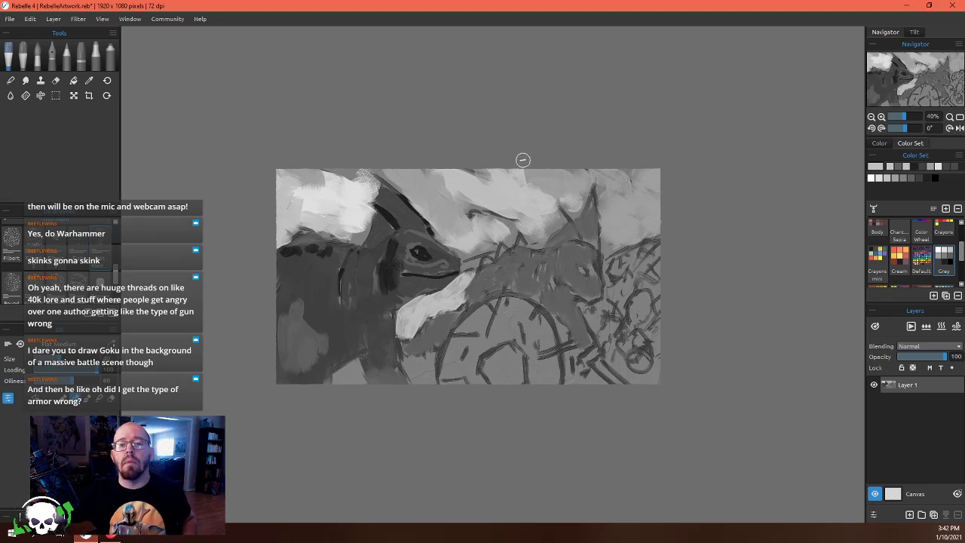
mouse_move(610, 224)
left_mouse_down()
mouse_move(606, 248)
mouse_move(604, 196)
mouse_move(612, 241)
mouse_move(676, 216)
left_mouse_up()
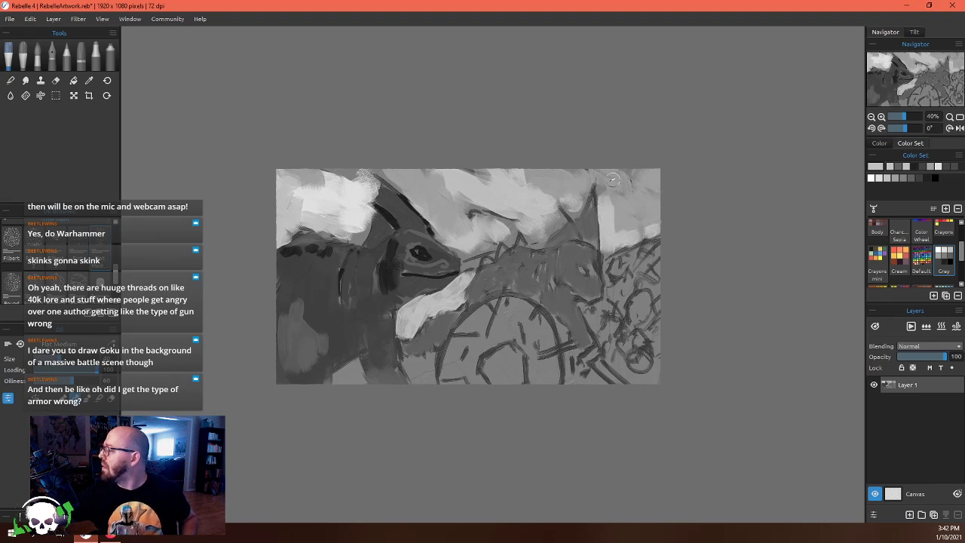
Fill the round shield in front of the second skink with near-black
left_click(921, 181)
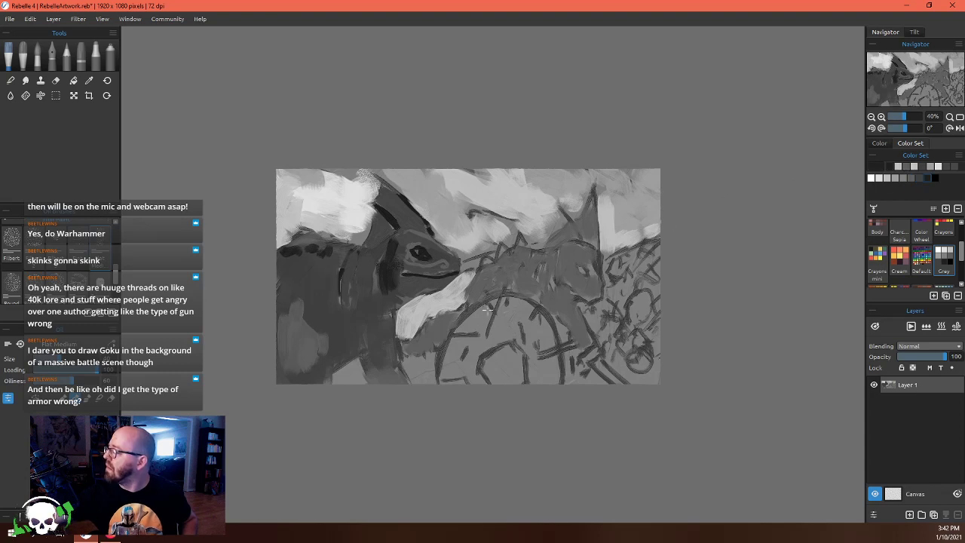
mouse_move(491, 312)
left_mouse_down()
mouse_move(455, 358)
mouse_move(470, 328)
mouse_move(459, 408)
mouse_move(477, 396)
mouse_move(464, 354)
mouse_move(479, 331)
mouse_move(525, 313)
mouse_move(538, 318)
mouse_move(517, 311)
mouse_move(550, 347)
mouse_move(539, 376)
mouse_move(515, 318)
mouse_move(511, 388)
mouse_move(494, 359)
mouse_move(484, 365)
mouse_move(481, 331)
mouse_move(456, 373)
mouse_move(466, 328)
mouse_move(450, 396)
mouse_move(523, 363)
left_mouse_up()
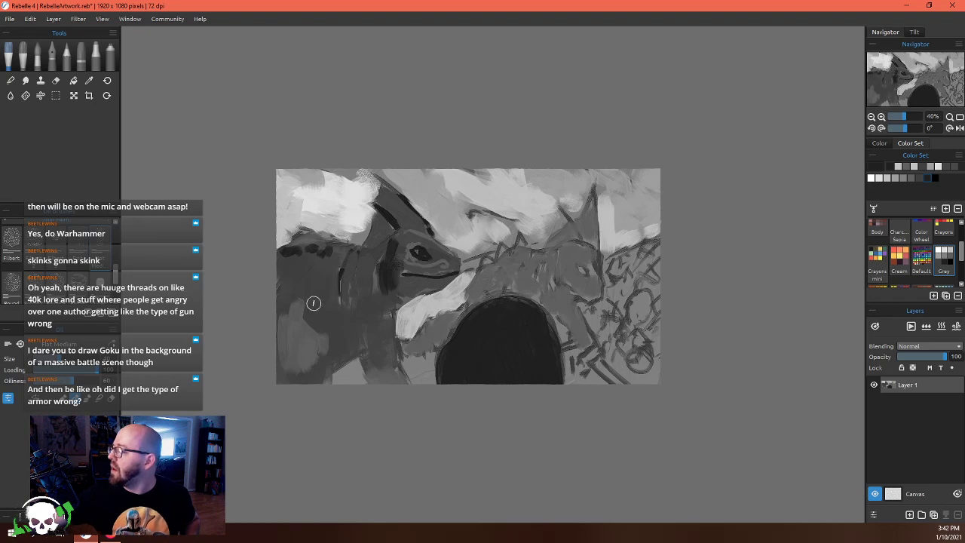
Paint near-black shadow shapes over the first skink's back, flank, leg and lower arm
mouse_move(313, 301)
left_mouse_down()
mouse_move(326, 340)
mouse_move(315, 309)
mouse_move(333, 339)
mouse_move(315, 288)
mouse_move(324, 273)
mouse_move(295, 291)
left_mouse_up()
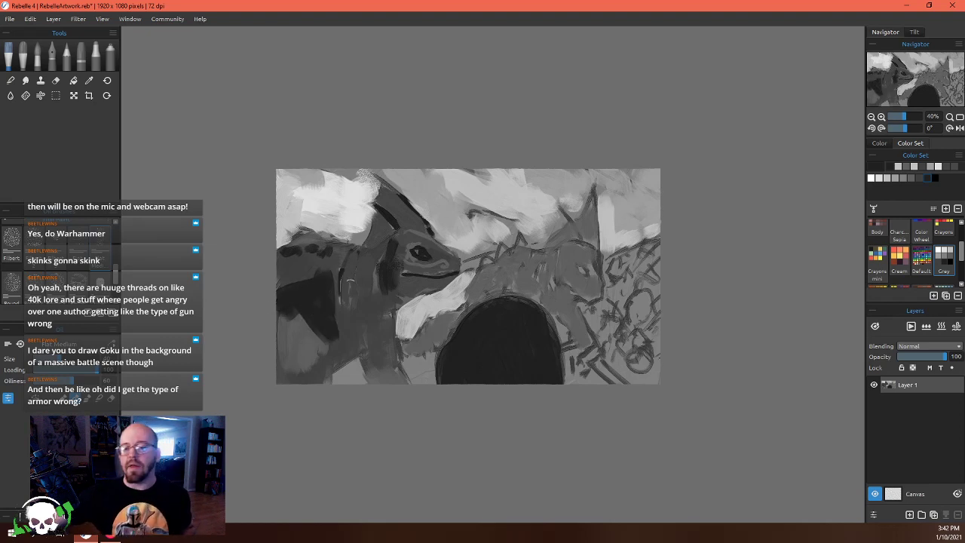
left_click_drag(318, 330, 315, 383)
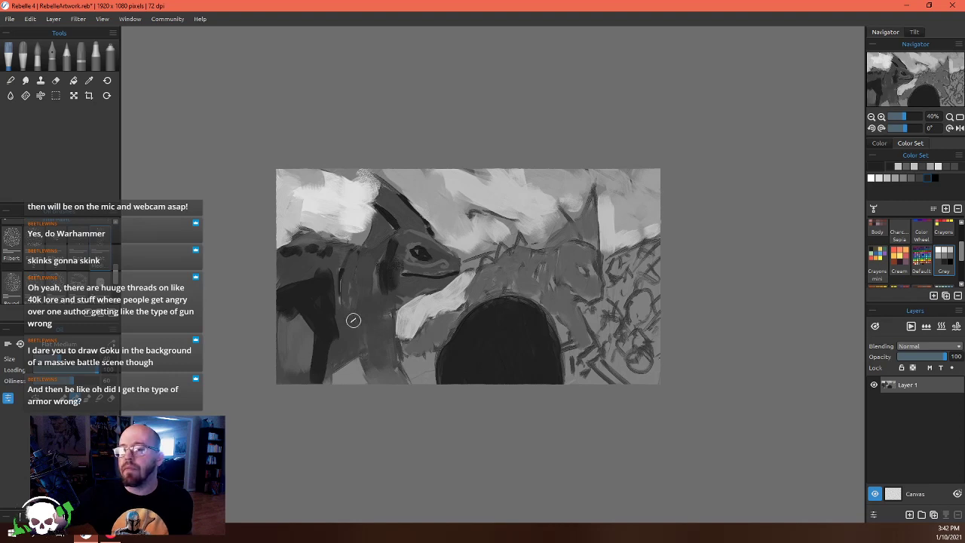
mouse_move(323, 304)
left_mouse_down()
mouse_move(350, 263)
mouse_move(336, 285)
mouse_move(328, 258)
mouse_move(271, 289)
mouse_move(299, 256)
mouse_move(288, 253)
mouse_move(370, 257)
left_mouse_up()
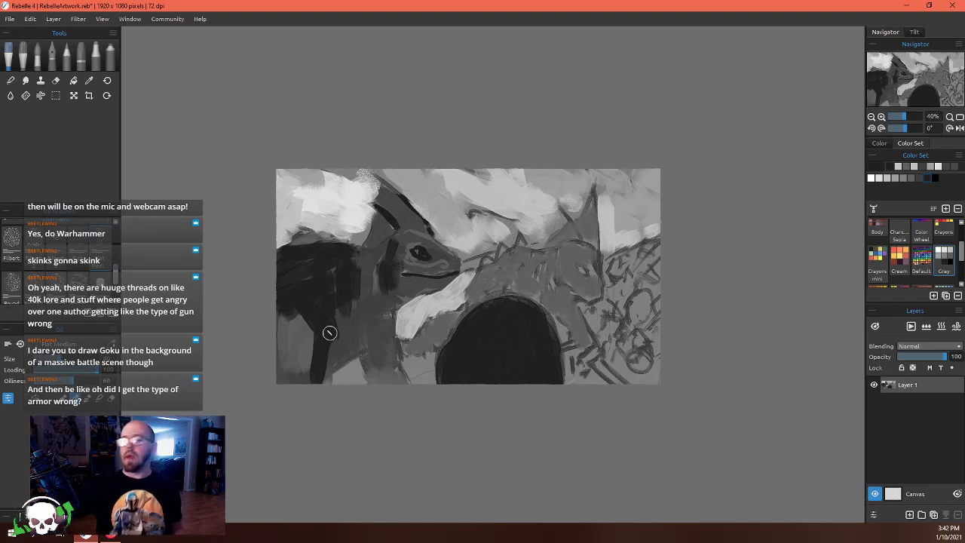
mouse_move(387, 338)
left_mouse_down()
mouse_move(378, 365)
mouse_move(369, 355)
mouse_move(391, 379)
mouse_move(395, 358)
mouse_move(380, 332)
mouse_move(363, 350)
mouse_move(385, 312)
left_mouse_up()
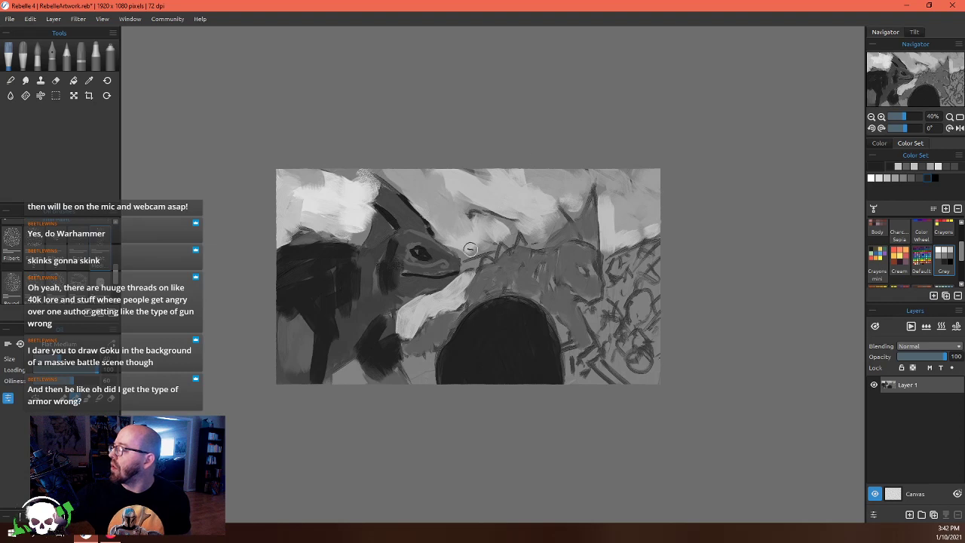
Shade the second skink's back and side above the shield with dark grey
left_click(916, 178)
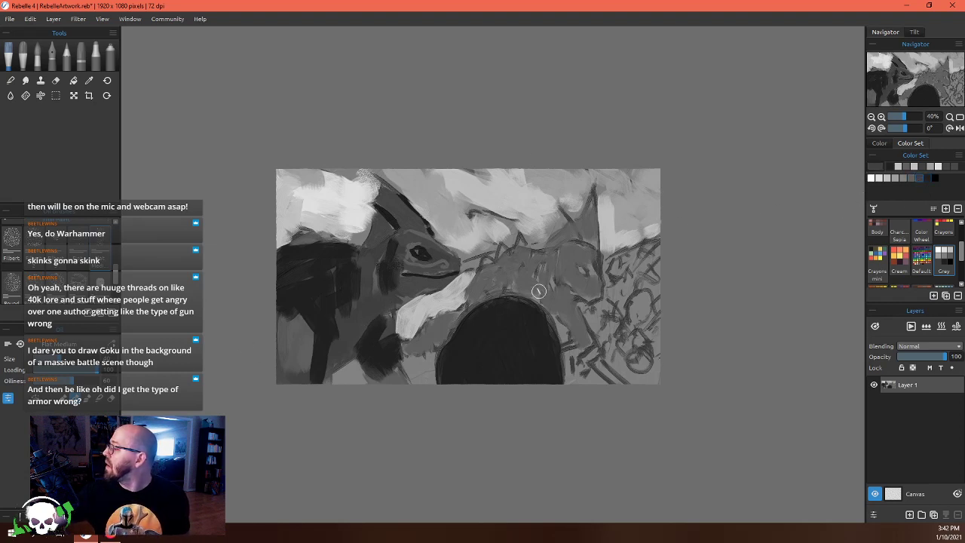
mouse_move(492, 270)
left_mouse_down()
mouse_move(489, 301)
mouse_move(505, 265)
mouse_move(509, 288)
mouse_move(493, 277)
mouse_move(477, 304)
mouse_move(542, 281)
mouse_move(499, 291)
mouse_move(546, 289)
left_mouse_up()
mouse_move(490, 282)
left_mouse_down()
mouse_move(527, 261)
mouse_move(545, 289)
mouse_move(595, 258)
mouse_move(550, 276)
mouse_move(545, 260)
mouse_move(526, 260)
mouse_move(505, 269)
mouse_move(478, 302)
mouse_move(499, 261)
left_mouse_up()
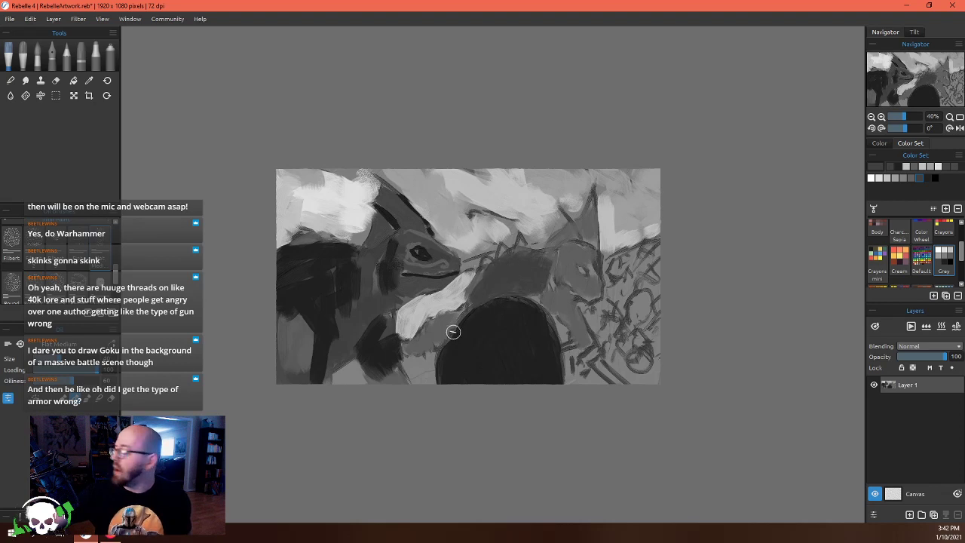
Block in the central creature's body, foreleg, head and ear with dark grey and a slightly lighter grey
mouse_move(455, 330)
left_mouse_down()
mouse_move(415, 341)
mouse_move(452, 318)
left_mouse_up()
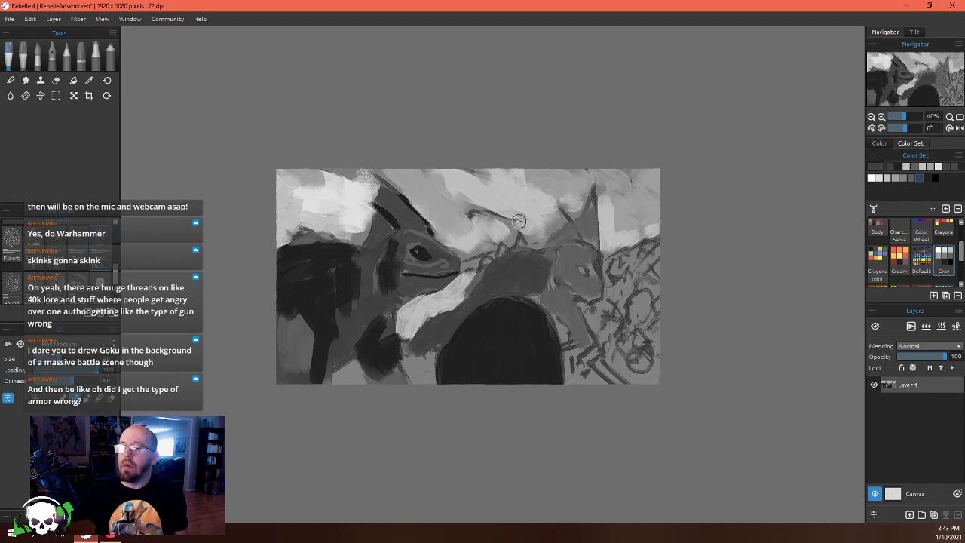
mouse_move(552, 306)
left_mouse_down()
mouse_move(566, 338)
mouse_move(569, 327)
mouse_move(591, 339)
mouse_move(575, 322)
left_mouse_up()
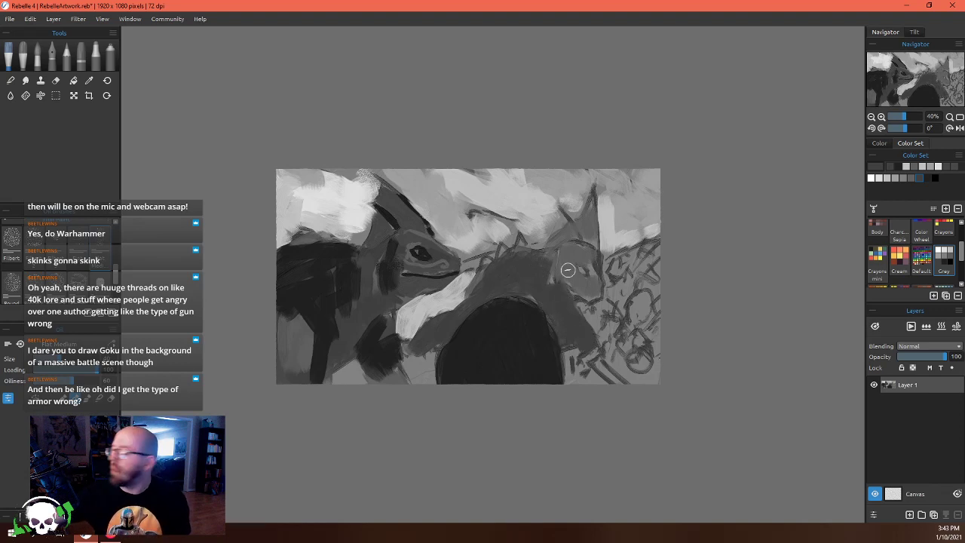
mouse_move(565, 264)
left_mouse_down()
mouse_move(587, 306)
mouse_move(569, 283)
mouse_move(586, 296)
mouse_move(591, 271)
mouse_move(556, 262)
mouse_move(572, 242)
mouse_move(548, 250)
mouse_move(574, 239)
mouse_move(560, 217)
left_mouse_up()
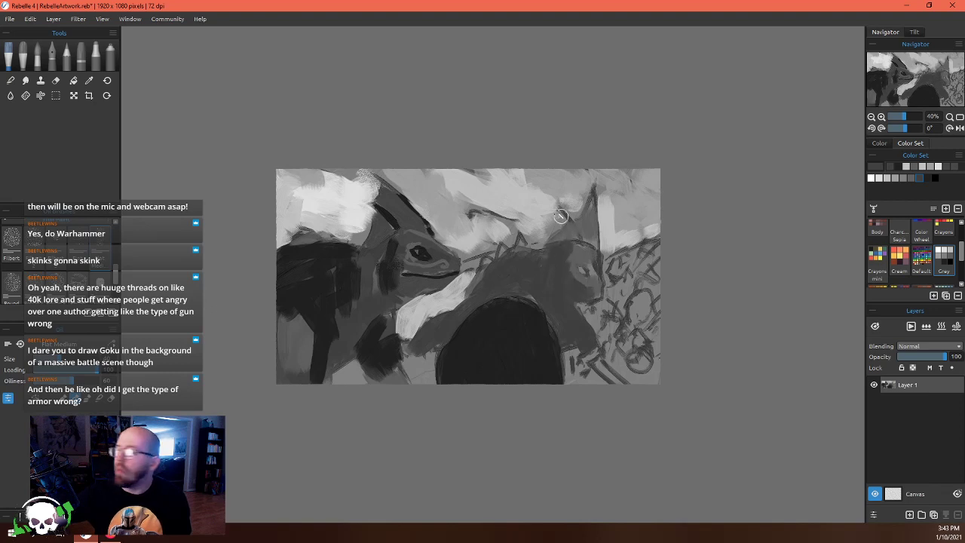
left_click(911, 177)
mouse_move(553, 242)
left_mouse_down()
mouse_move(588, 215)
mouse_move(587, 197)
mouse_move(589, 233)
left_mouse_up()
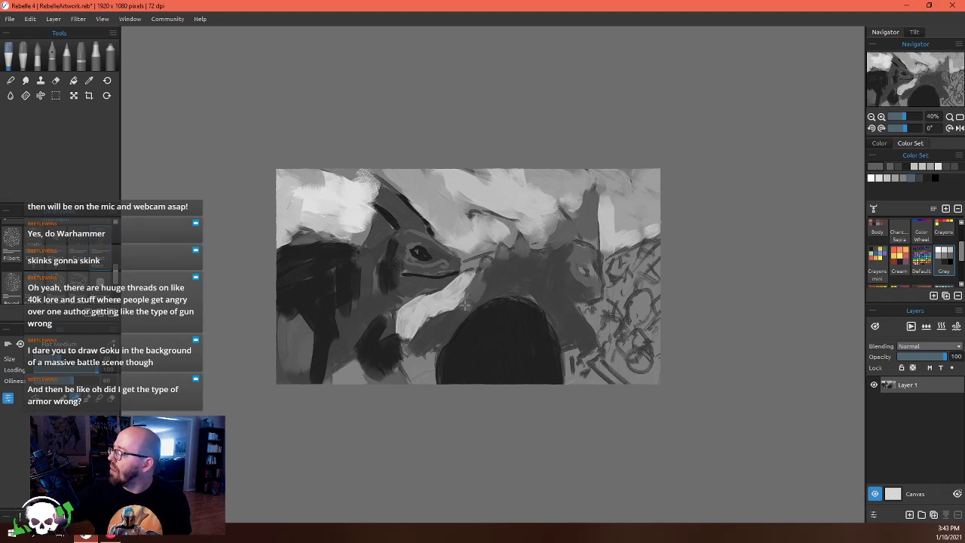
left_click_drag(444, 317, 412, 362)
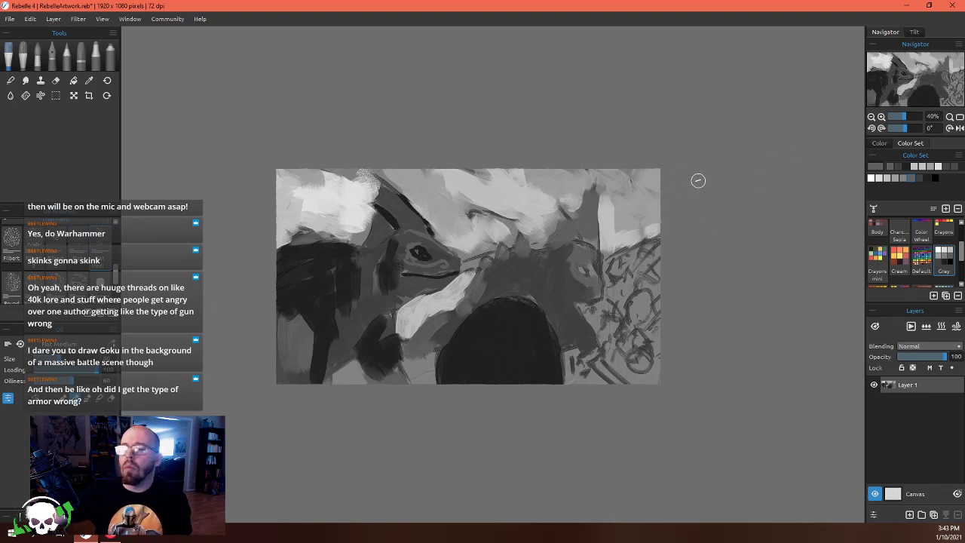
Paint over the sketched line work behind the central creature's head and foreleg with broad mid-grey strokes
mouse_move(638, 312)
left_mouse_down()
mouse_move(630, 340)
mouse_move(648, 319)
mouse_move(639, 337)
mouse_move(617, 342)
mouse_move(621, 373)
mouse_move(655, 348)
left_mouse_up()
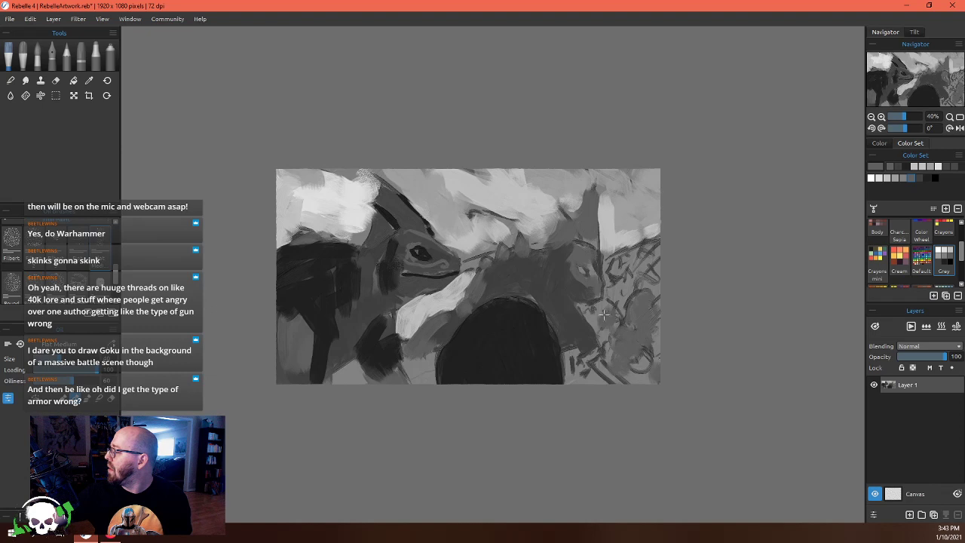
left_click(904, 179)
mouse_move(608, 290)
left_mouse_down()
mouse_move(639, 277)
mouse_move(658, 284)
mouse_move(625, 274)
mouse_move(652, 253)
mouse_move(634, 253)
mouse_move(637, 246)
mouse_move(630, 260)
mouse_move(612, 256)
mouse_move(667, 284)
left_mouse_up()
Paint the sky beside the central creature's ear with light grey strokes
left_click(889, 179)
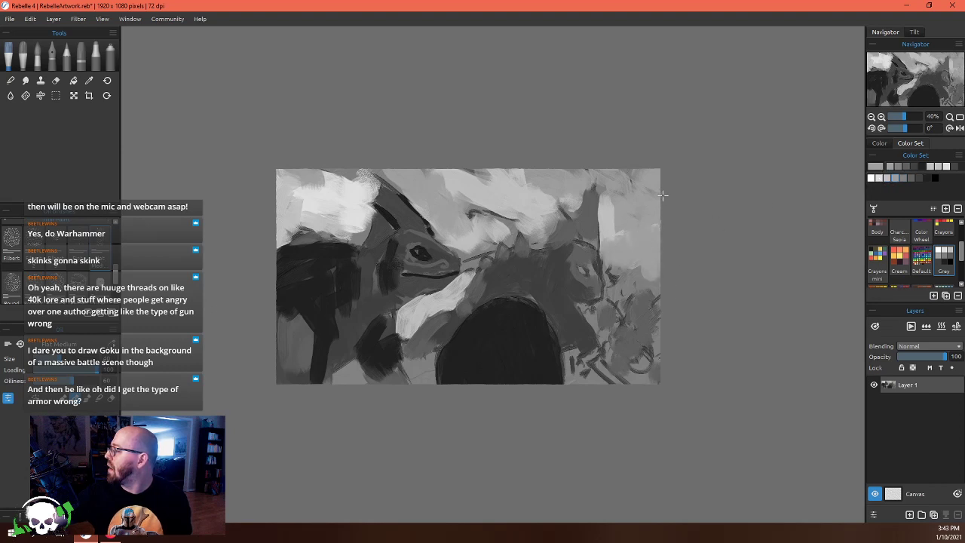
left_click(893, 178)
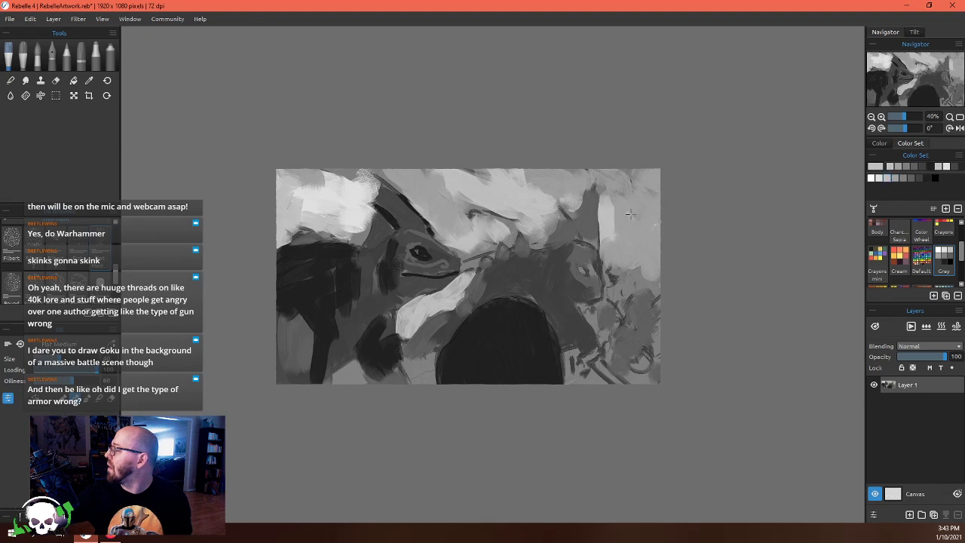
mouse_move(614, 214)
left_mouse_down()
mouse_move(648, 248)
mouse_move(620, 246)
mouse_move(649, 235)
mouse_move(634, 222)
mouse_move(654, 227)
mouse_move(627, 234)
mouse_move(608, 207)
left_mouse_up()
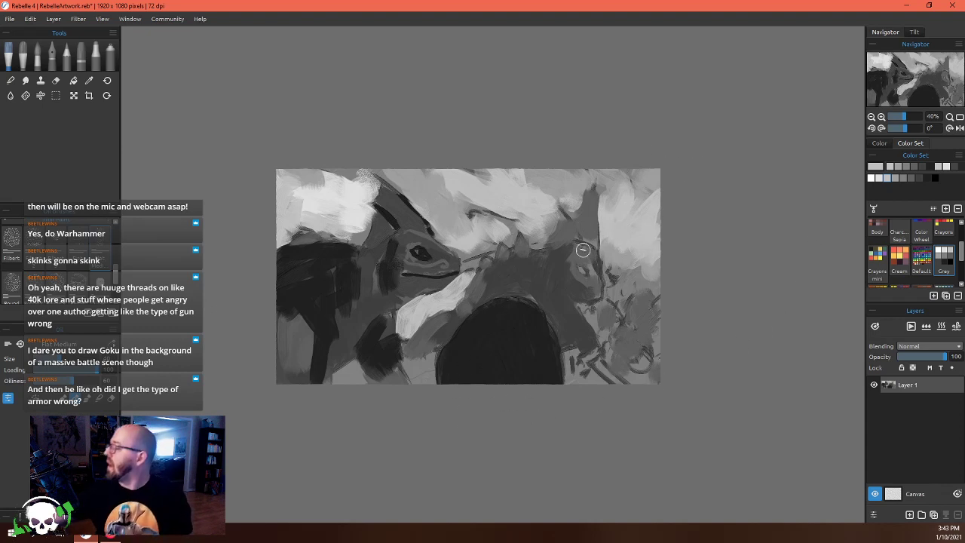
Paint near-white highlights into the sky between the two creatures and across the bright cloud above the left creature's back
left_click(887, 180)
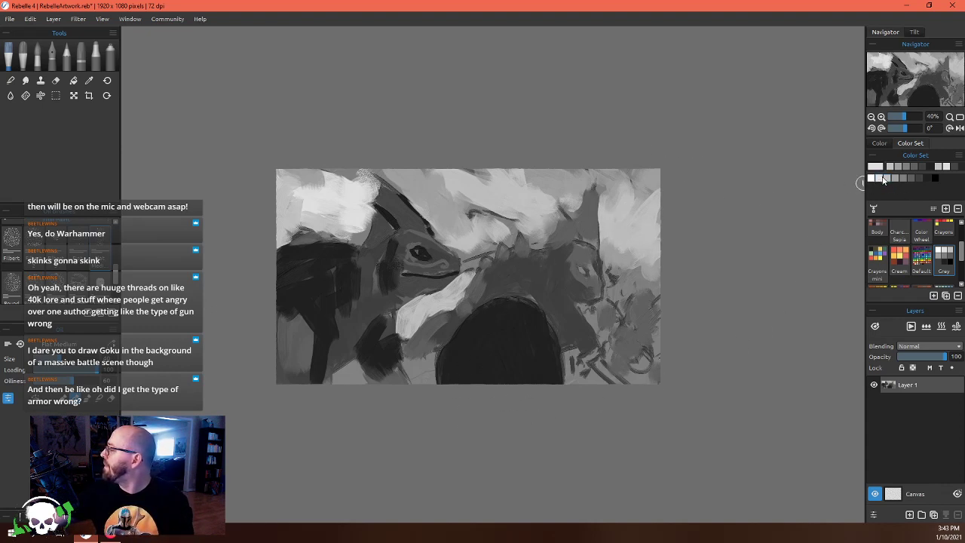
left_click_drag(533, 221, 538, 245)
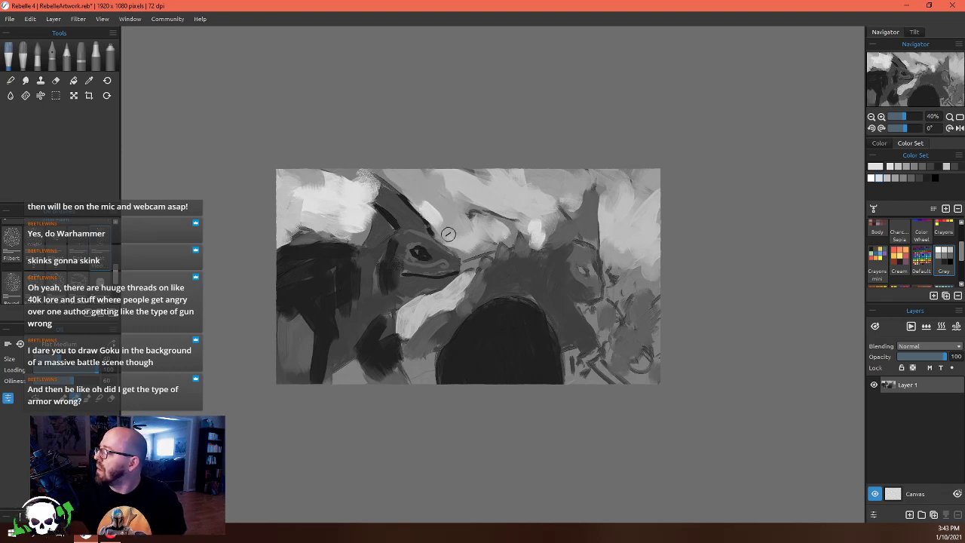
mouse_move(365, 212)
left_mouse_down()
mouse_move(350, 240)
mouse_move(363, 219)
mouse_move(373, 242)
left_mouse_up()
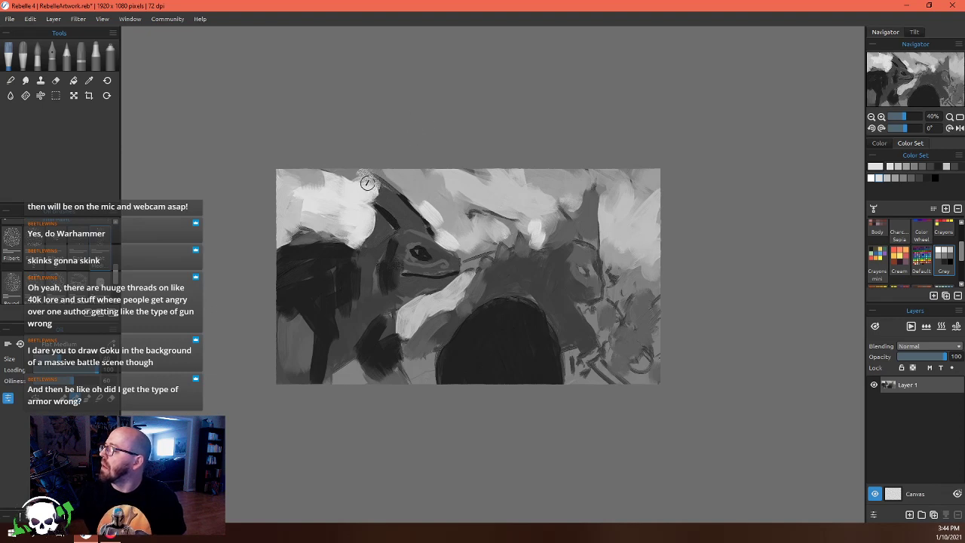
mouse_move(367, 185)
left_mouse_down()
mouse_move(297, 153)
mouse_move(329, 226)
mouse_move(340, 230)
mouse_move(330, 186)
left_mouse_up()
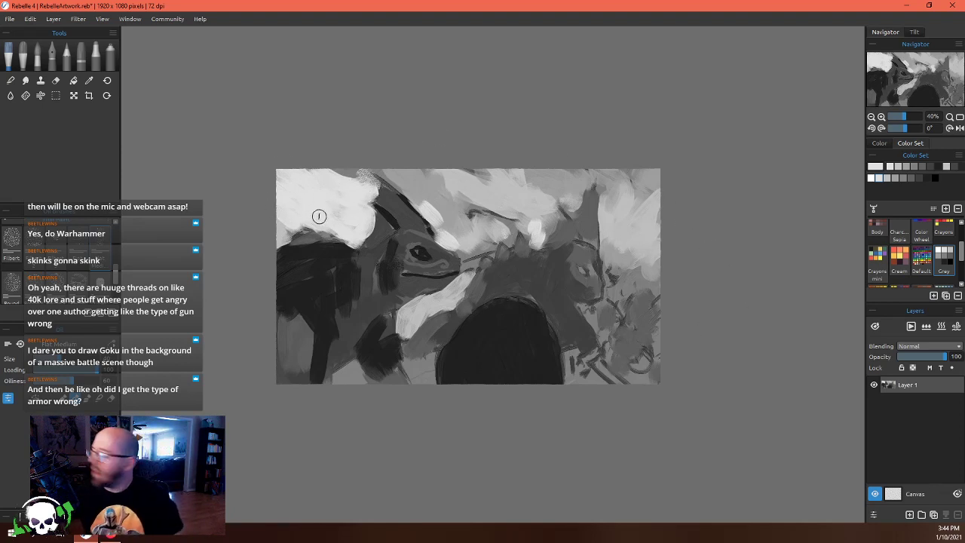
Redefine the left creature's back edge in near-black and extend the cloud patch beside its horn with a sampled light grey
mouse_move(286, 230)
left_mouse_down()
mouse_move(324, 225)
mouse_move(289, 228)
mouse_move(352, 236)
mouse_move(337, 249)
mouse_move(323, 238)
mouse_move(277, 249)
left_mouse_up()
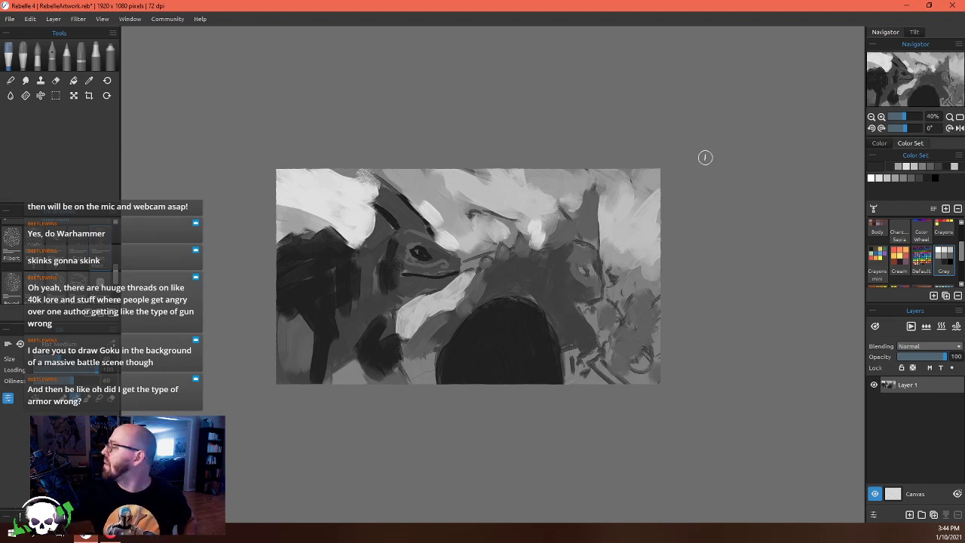
left_click(430, 206, "alt")
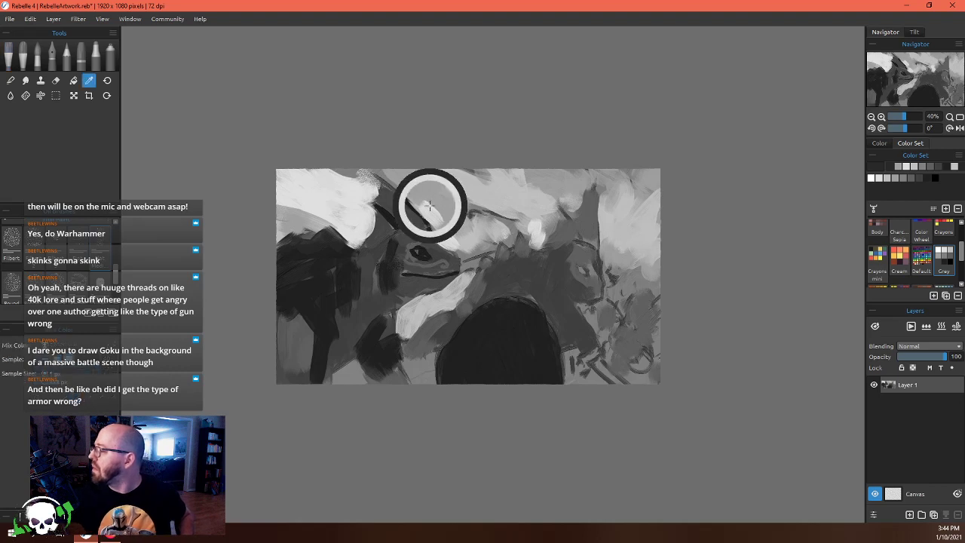
left_click_drag(431, 203, 442, 219)
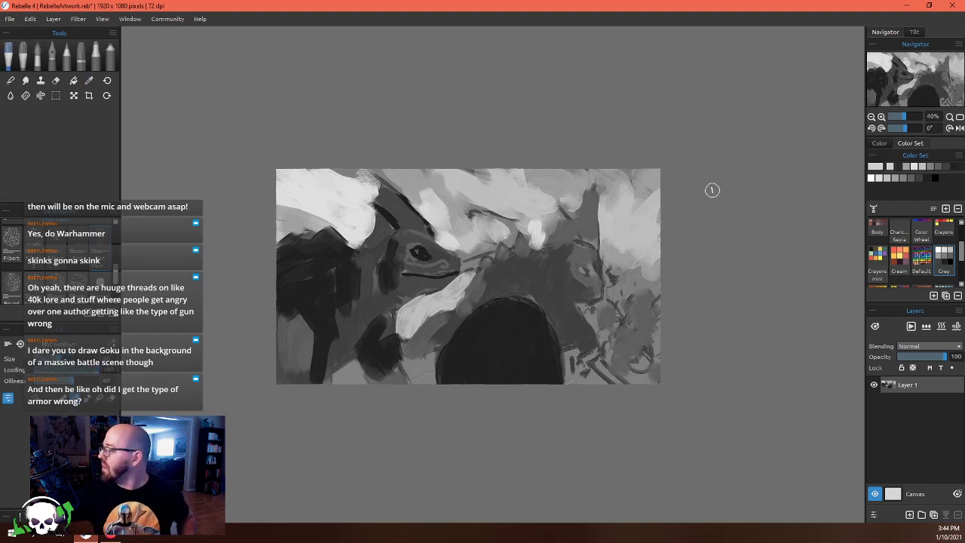
Fill the domed foreground shape with dark grey, and outline its curved edge in near-black with a different brush
left_click(919, 178)
mouse_move(548, 351)
left_mouse_down()
mouse_move(515, 326)
mouse_move(472, 335)
mouse_move(492, 322)
mouse_move(458, 374)
mouse_move(474, 347)
mouse_move(492, 385)
mouse_move(512, 327)
mouse_move(541, 385)
mouse_move(541, 346)
mouse_move(475, 317)
mouse_move(511, 301)
mouse_move(534, 315)
mouse_move(515, 304)
mouse_move(555, 370)
left_mouse_up()
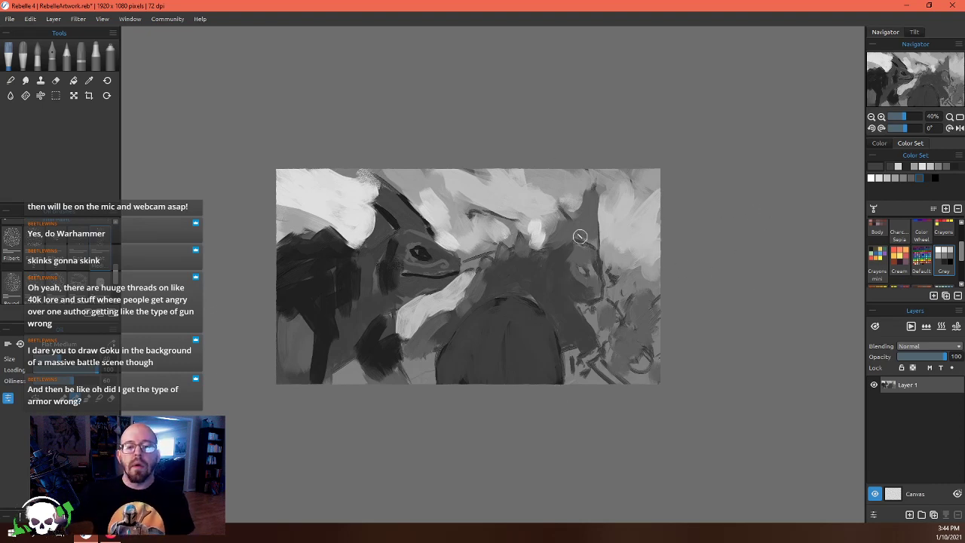
left_click(918, 178)
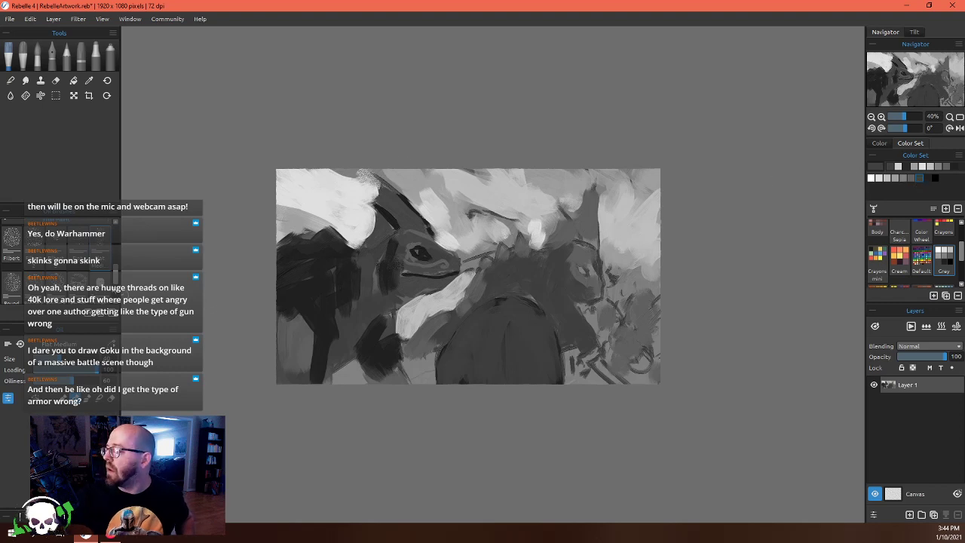
left_click(11, 240)
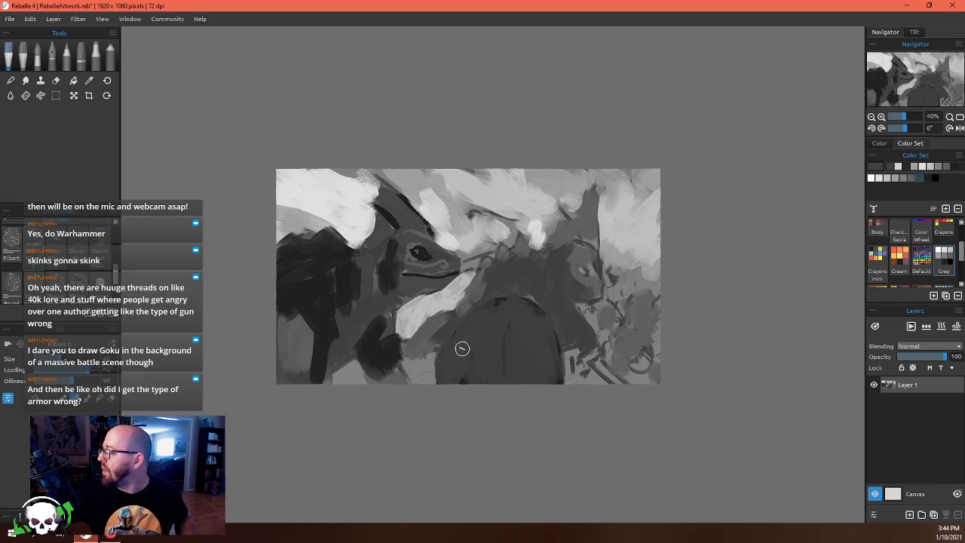
left_click(921, 181)
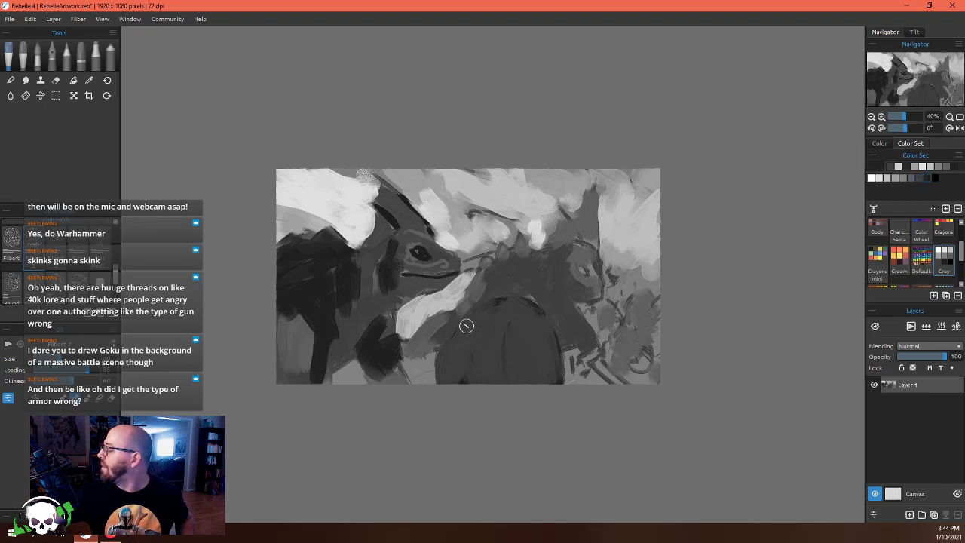
mouse_move(443, 370)
left_mouse_down()
mouse_move(493, 303)
mouse_move(464, 317)
mouse_move(496, 300)
mouse_move(522, 299)
mouse_move(552, 319)
mouse_move(564, 360)
left_mouse_up()
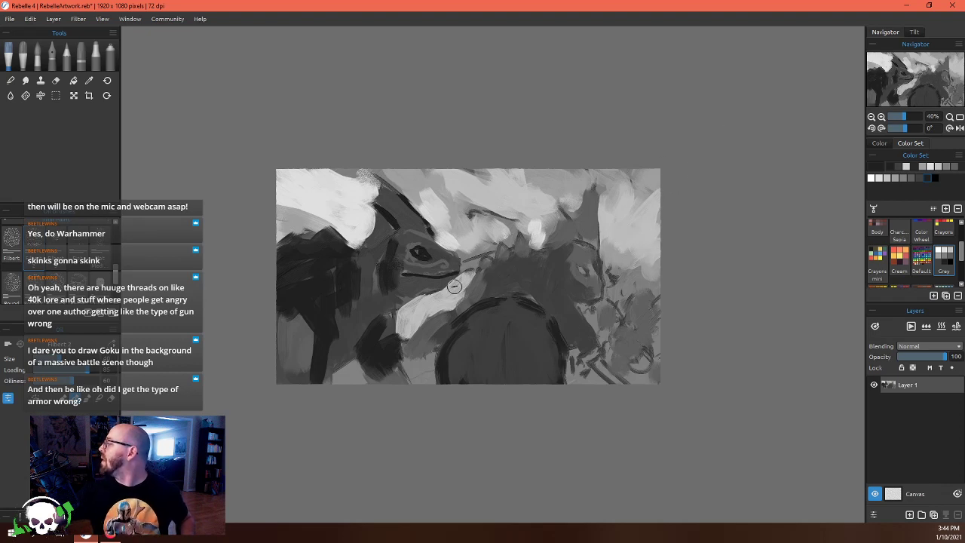
Repaint the gap between the left creature's dark leg and the domed shape with a grey sampled there
left_click(426, 360, "alt")
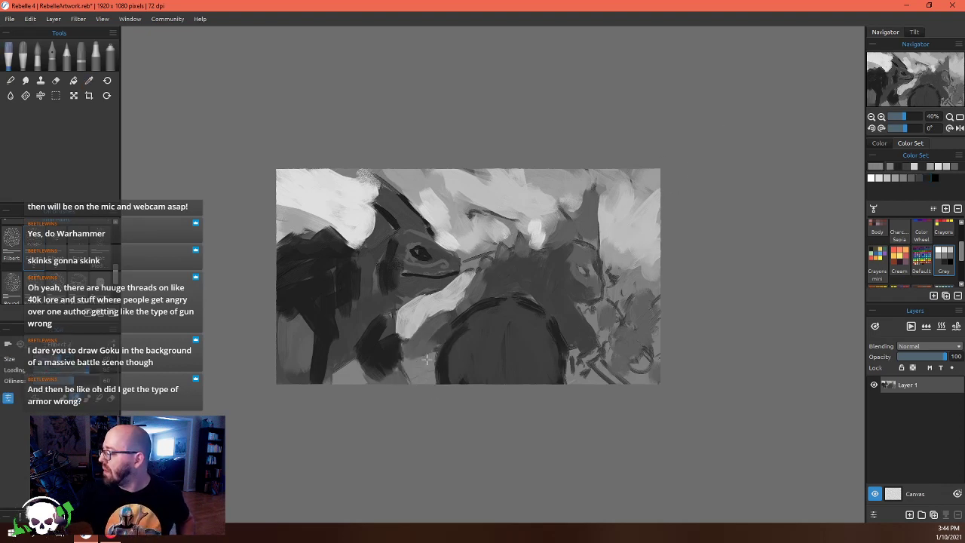
left_click_drag(423, 366, 407, 355)
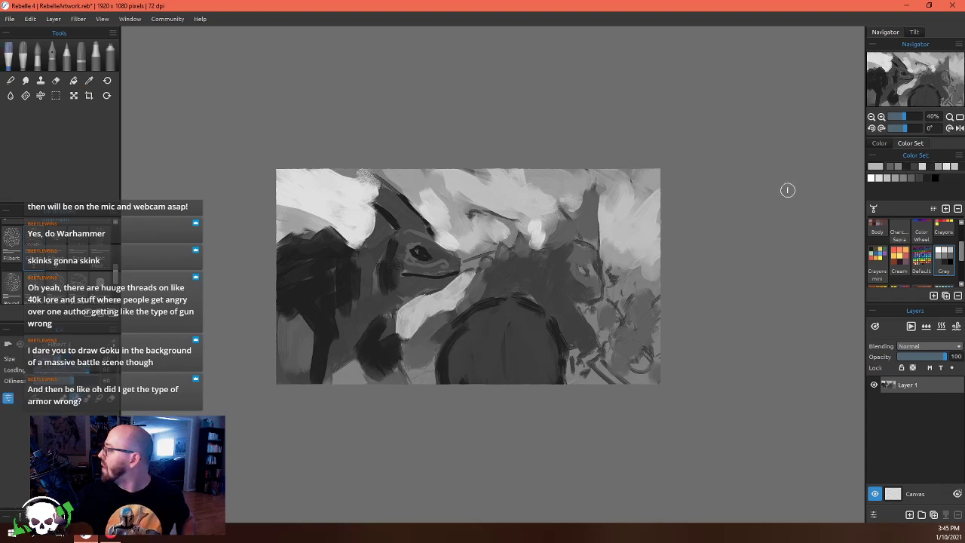
Blend the left creature's dark body and legs and the domed shape's near-black outline into the surrounding greys
mouse_move(356, 364)
left_mouse_down()
mouse_move(414, 352)
mouse_move(532, 183)
mouse_move(545, 248)
mouse_move(417, 296)
mouse_move(385, 351)
mouse_move(354, 336)
left_mouse_up()
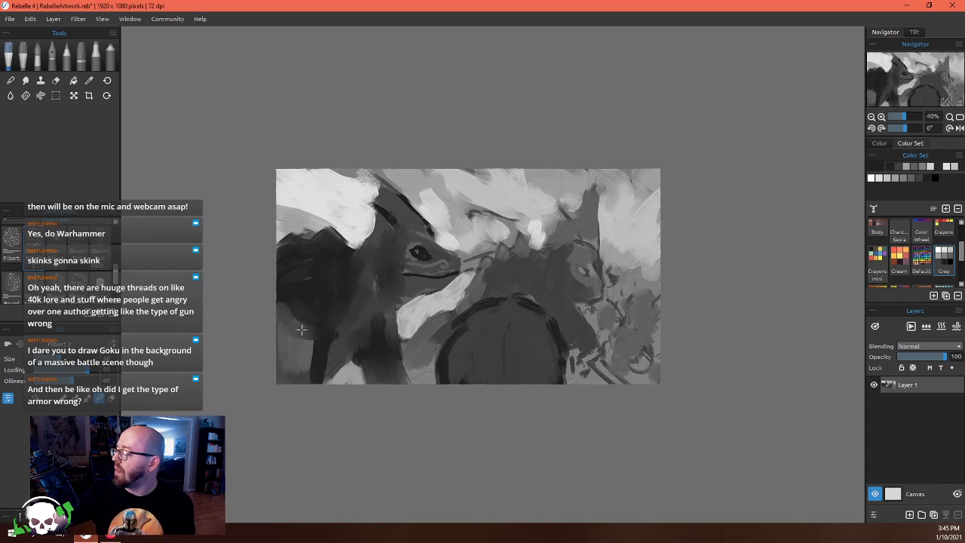
left_click_drag(300, 309, 309, 331)
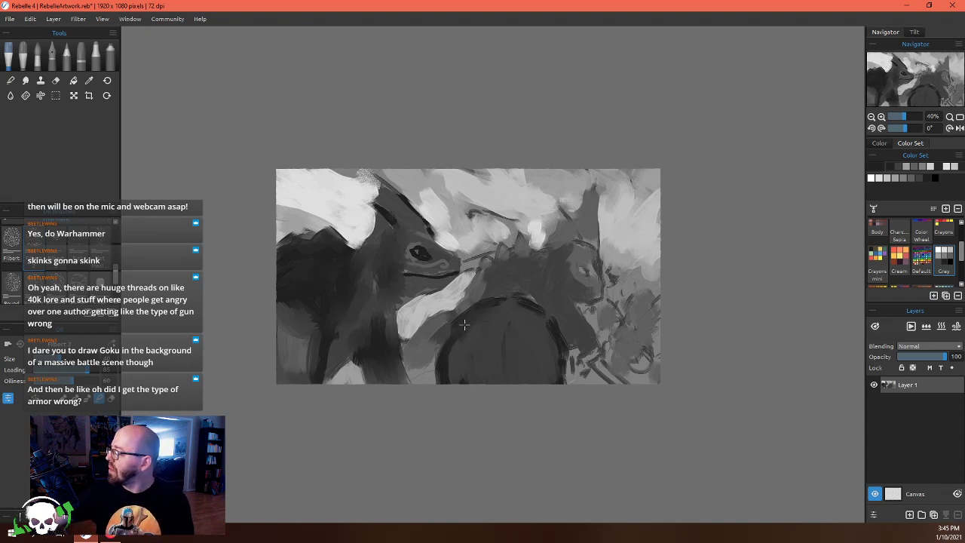
mouse_move(444, 339)
left_mouse_down()
mouse_move(457, 360)
mouse_move(437, 376)
left_mouse_up()
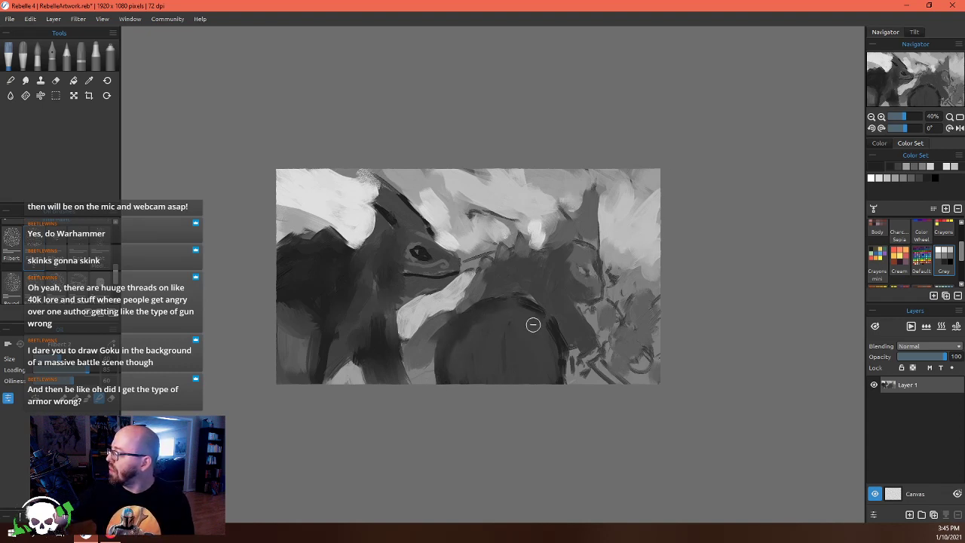
left_click_drag(549, 338, 560, 389)
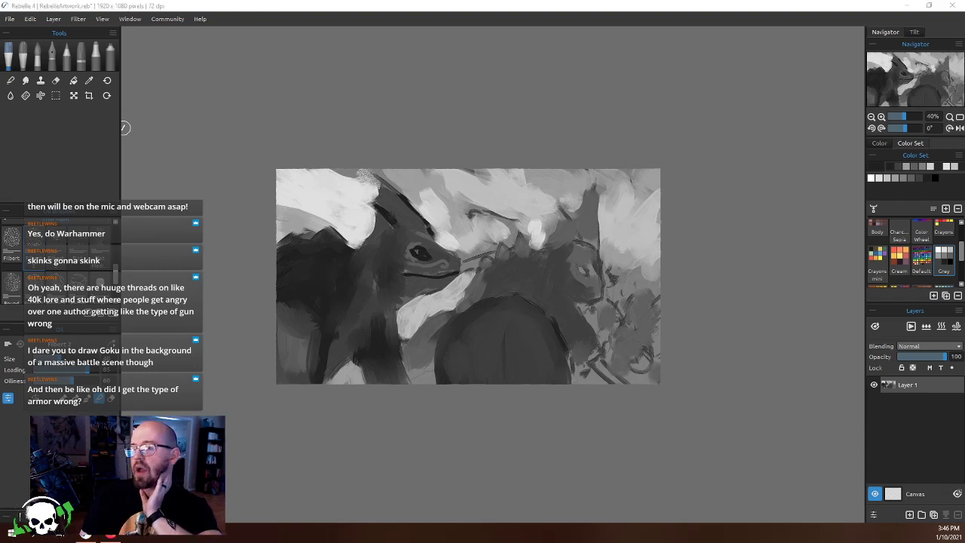
Switch to the Firefox browser and search Google Images for "richard anderson guild wars 2"
left_click(93, 536)
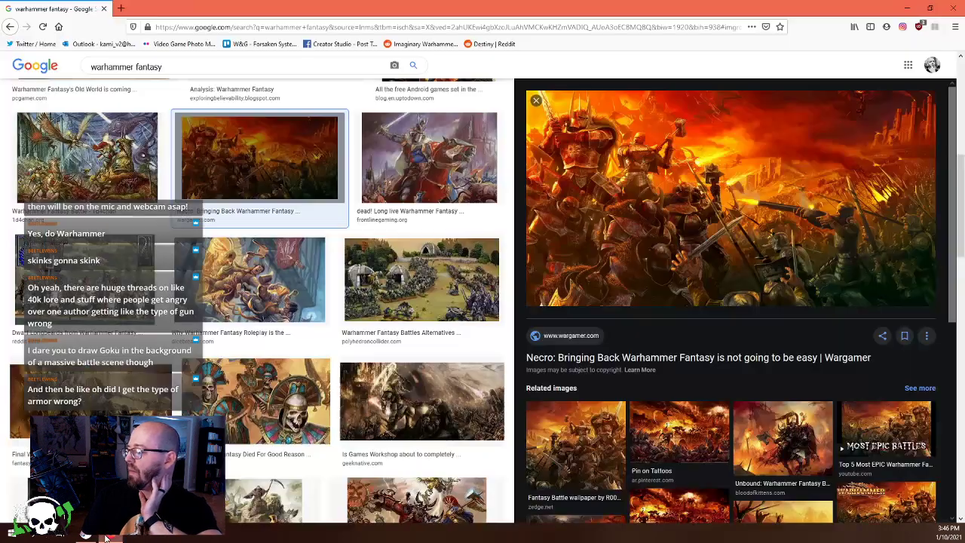
scroll(161, 150, "down", 2)
scroll(180, 62, "up", 4)
left_click(180, 72)
key("ctrl+a")
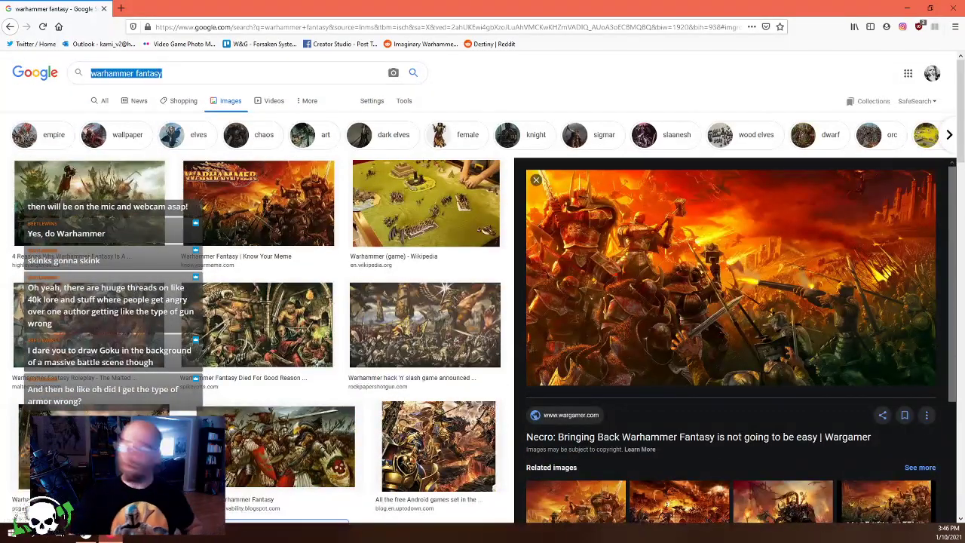
type("richard a")
type("nderson guild wars")
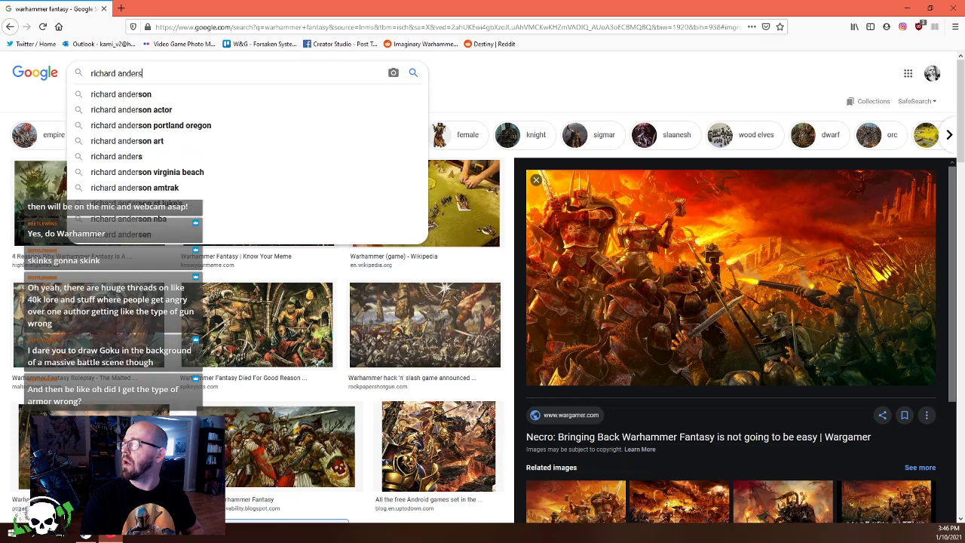
type(" 2")
key("Return")
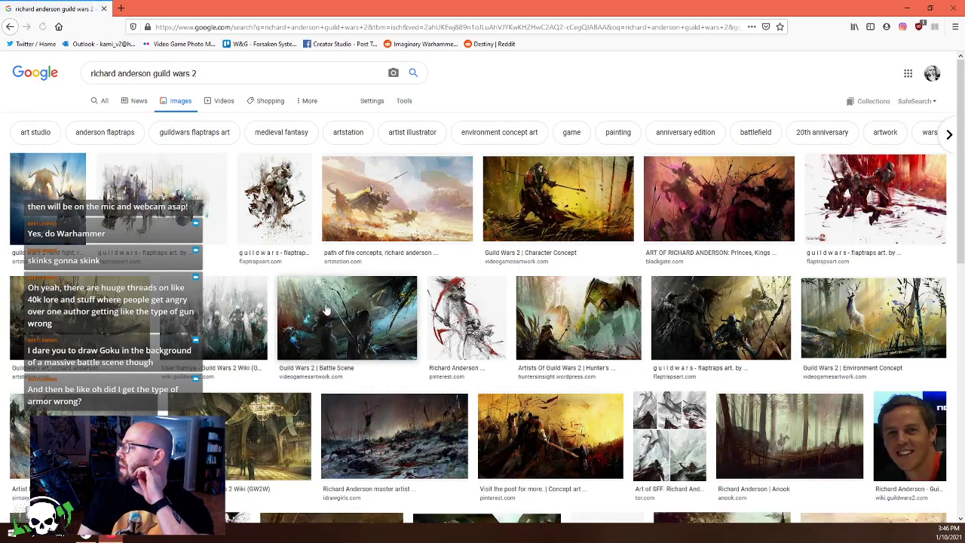
Open the ArtStation page of the horned-beast battle painting from the image results in a new tab
left_click(119, 316)
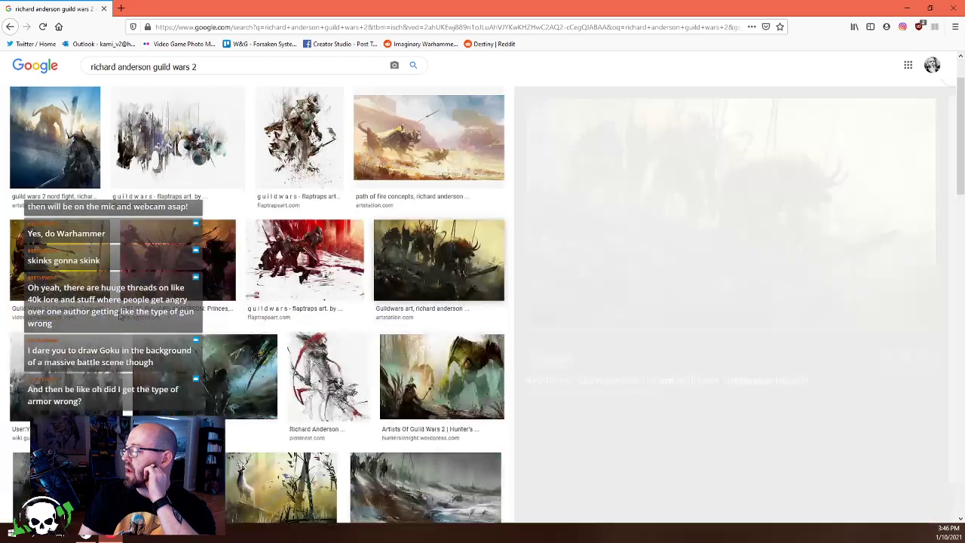
scroll(808, 232, "down", 3)
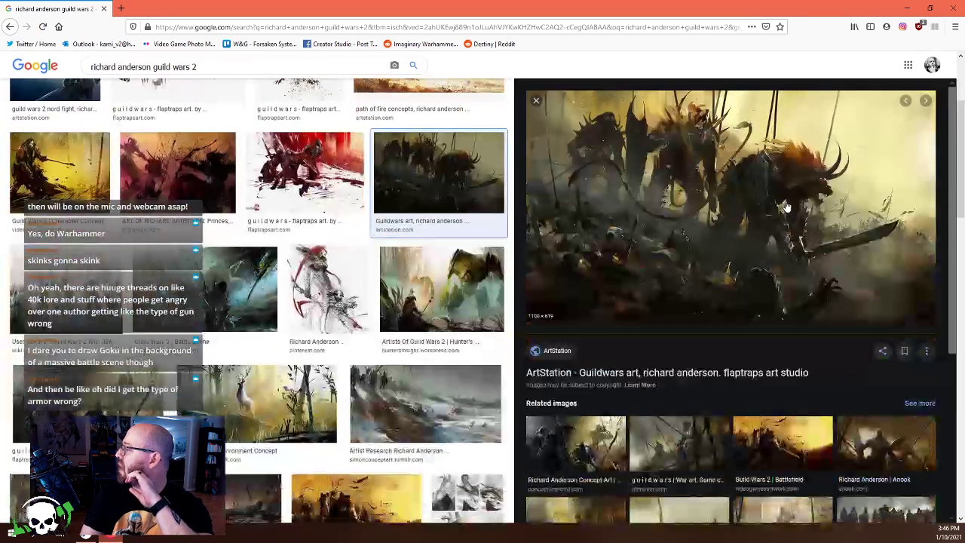
right_click(738, 196)
left_click(635, 377)
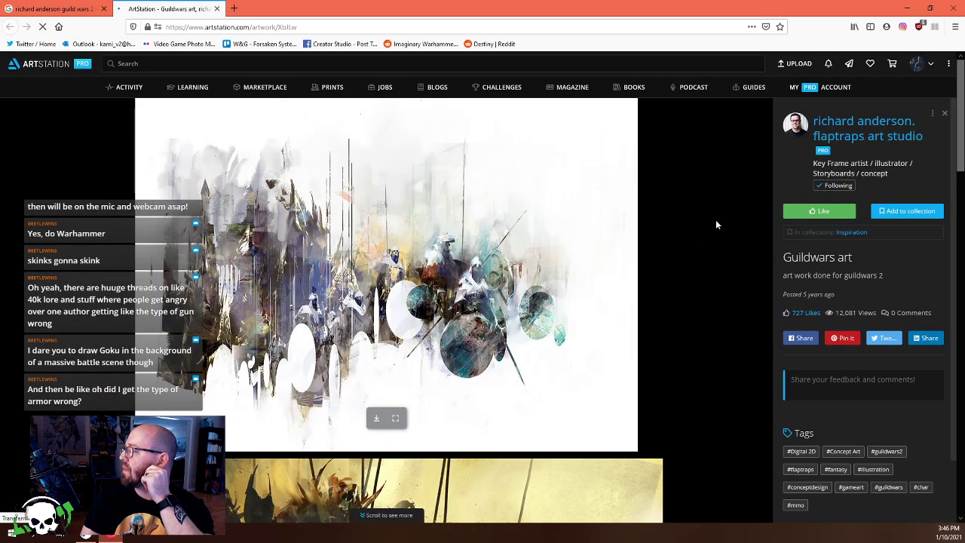
Look through the artworks on the Guildwars art page and open the horned-beast battle painting at full size
right_click(453, 268)
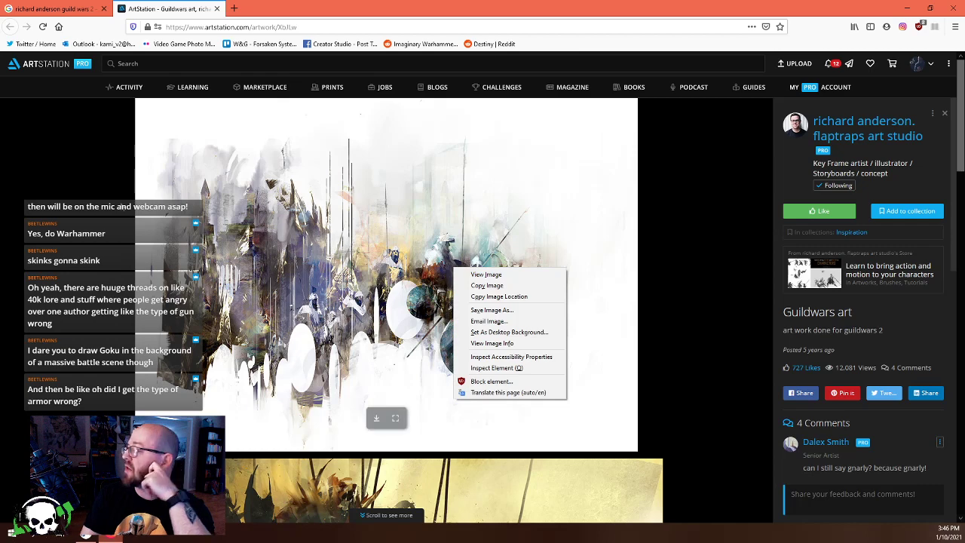
left_click(241, 260)
scroll(245, 262, "down", 2)
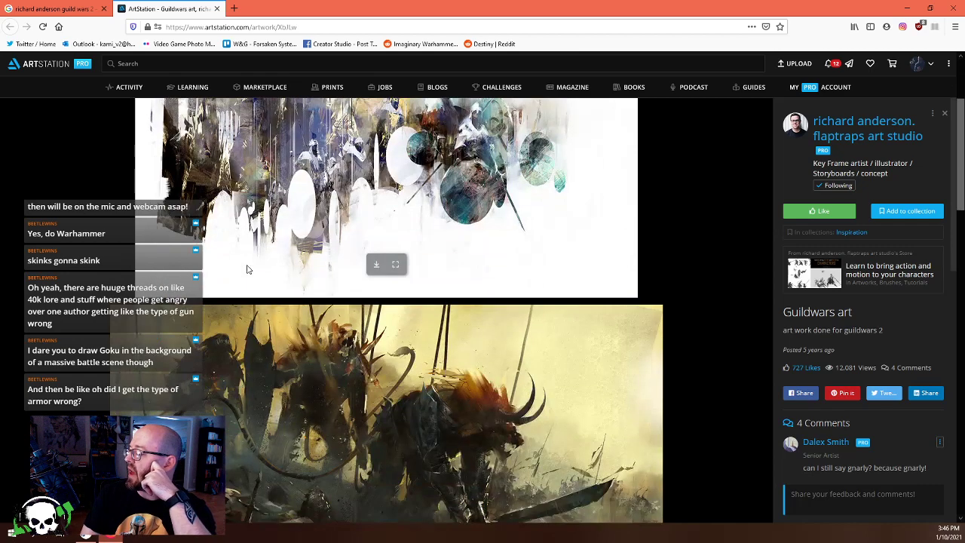
scroll(249, 269, "down", 2)
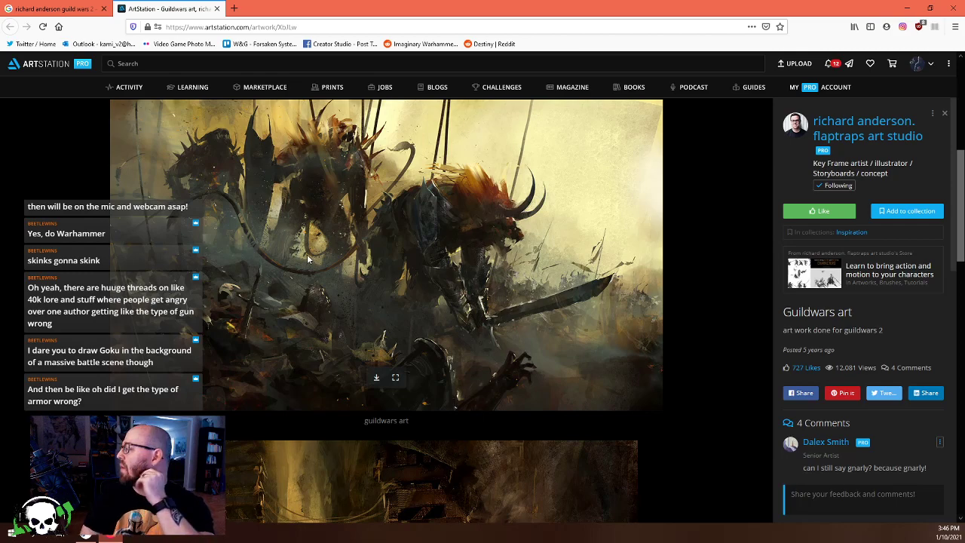
scroll(307, 255, "down", 4)
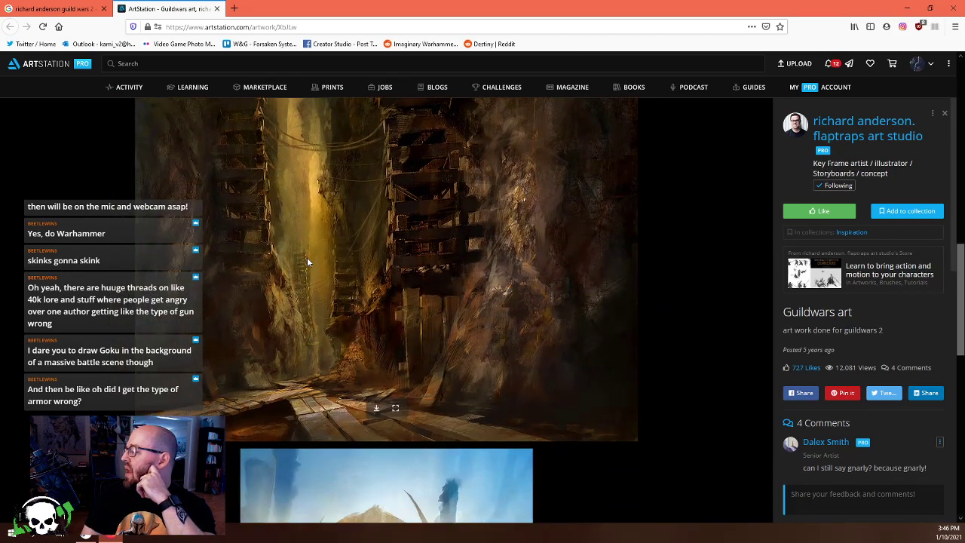
scroll(307, 257, "down", 8)
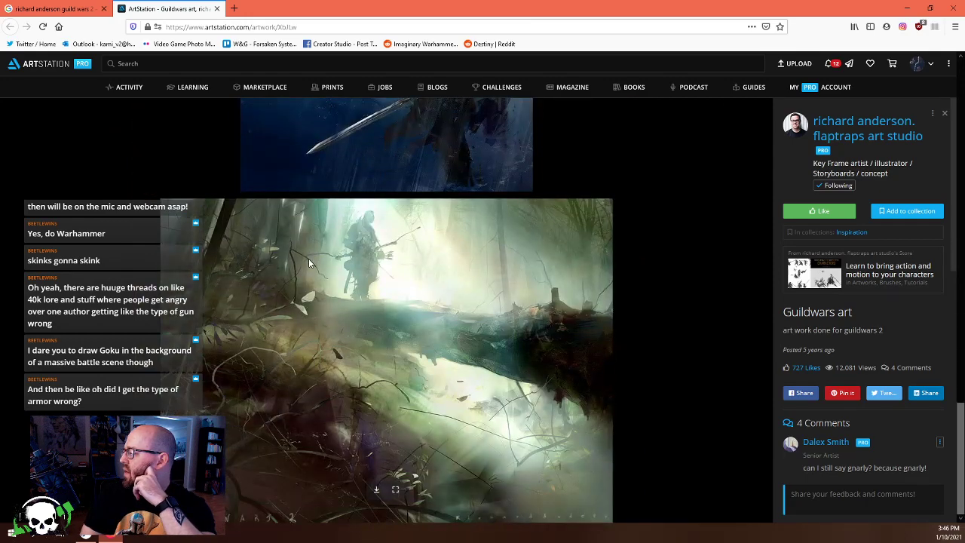
scroll(308, 258, "up", 10)
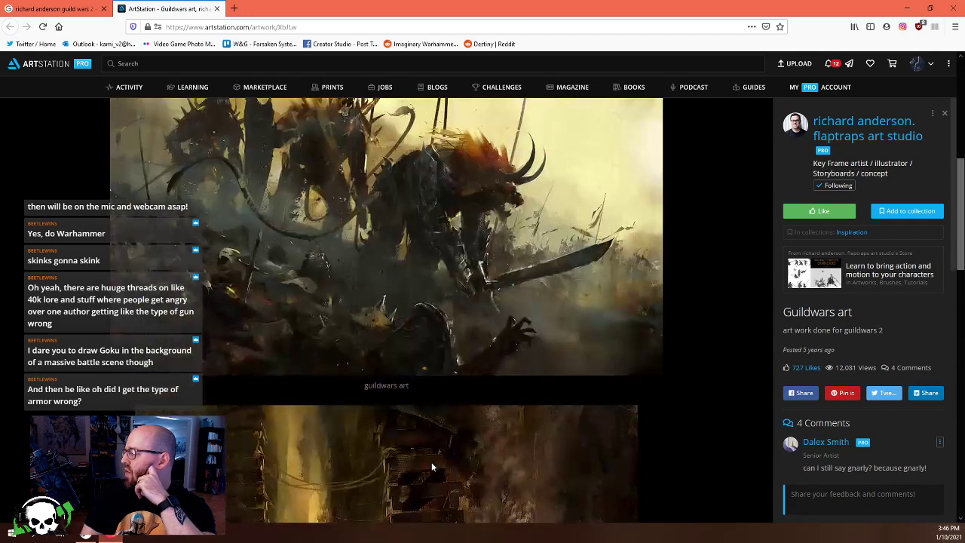
scroll(431, 462, "up", 2)
scroll(369, 263, "down", 2)
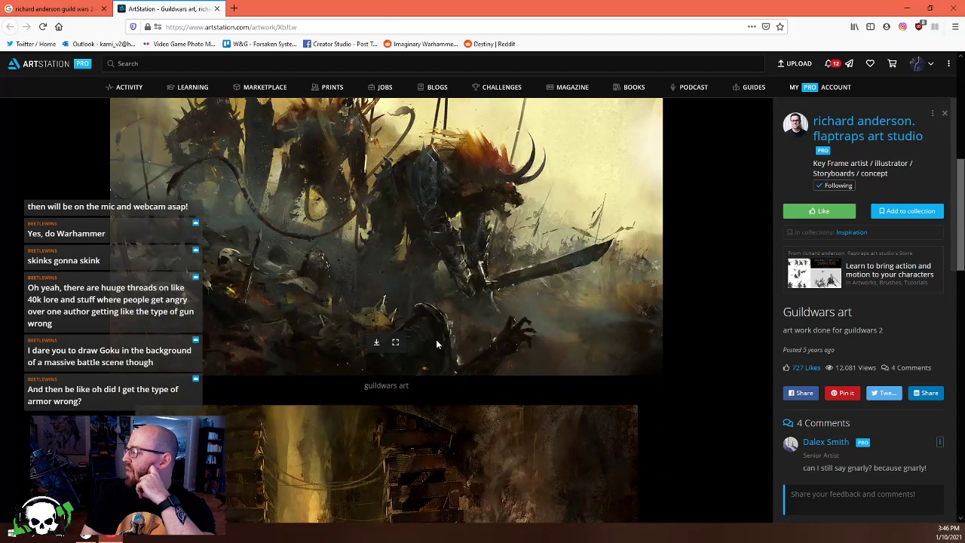
left_click(395, 343)
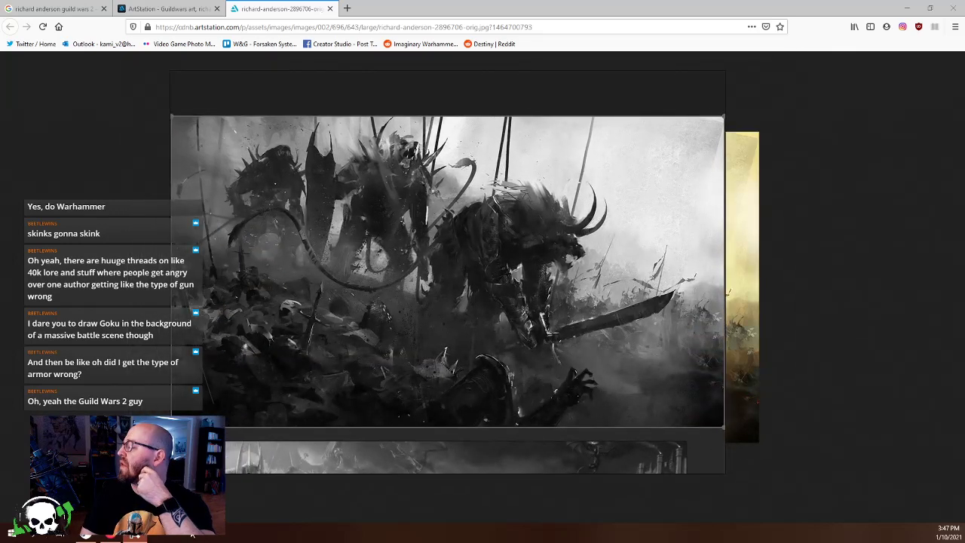
Switch back to Rebelle 4 and set the greyscale reference board to stay always on top
key("alt+Tab")
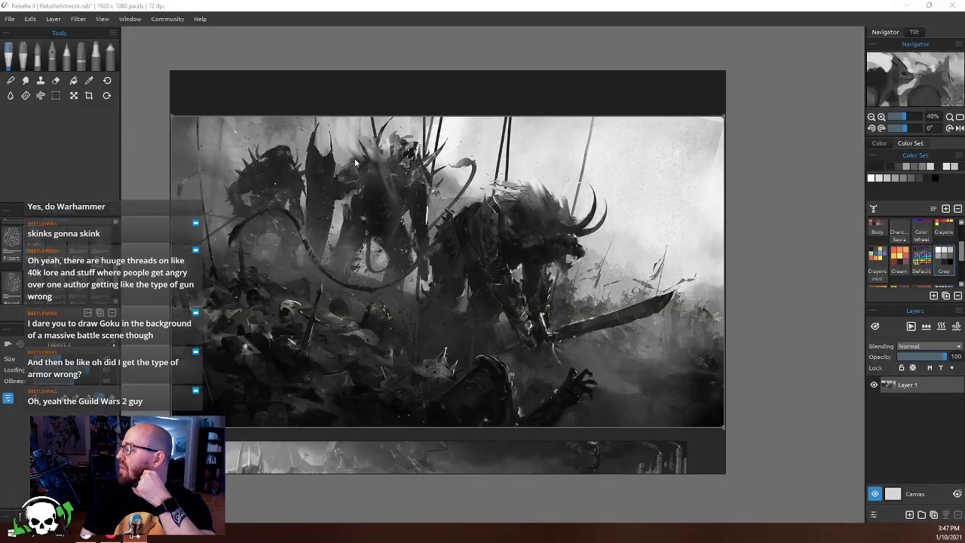
right_click(357, 137)
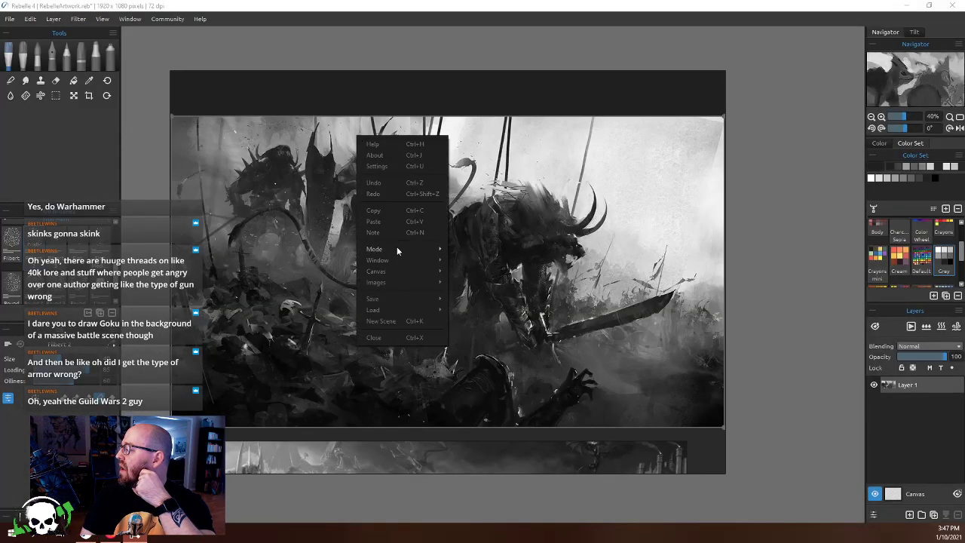
mouse_move(396, 249)
left_click(530, 272)
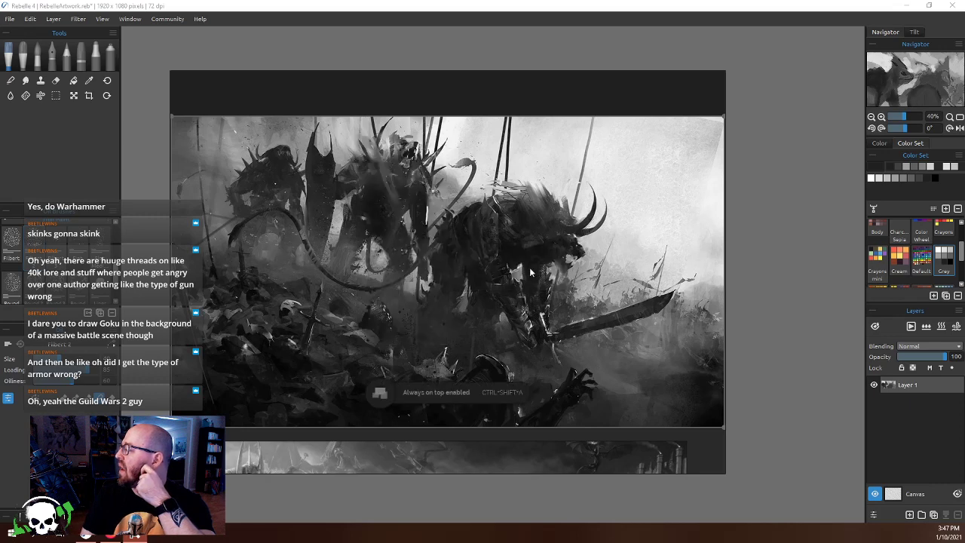
Compare the composition and values of the horned-beast battle reference with the armoured army reference below it
scroll(530, 272, "down", 4)
scroll(481, 305, "up", 2)
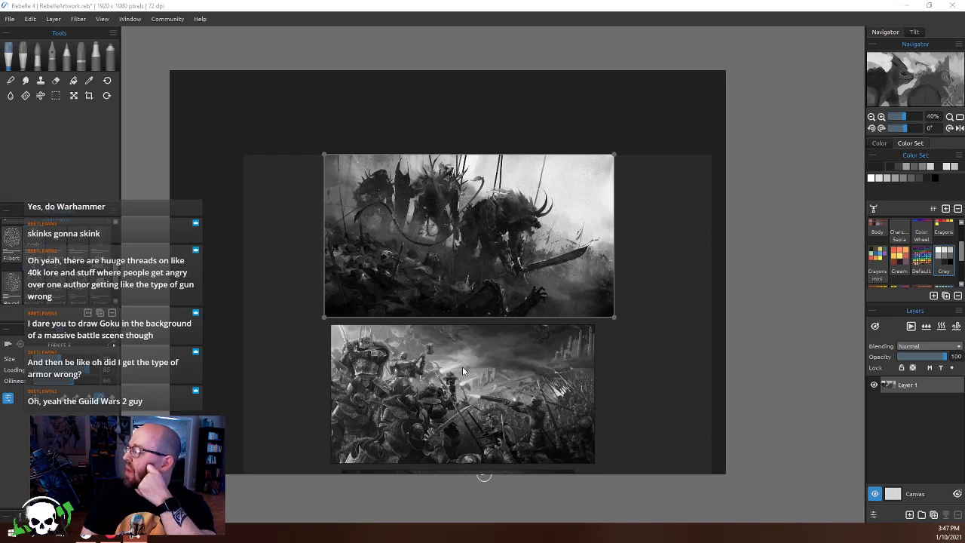
scroll(443, 371, "up", 3)
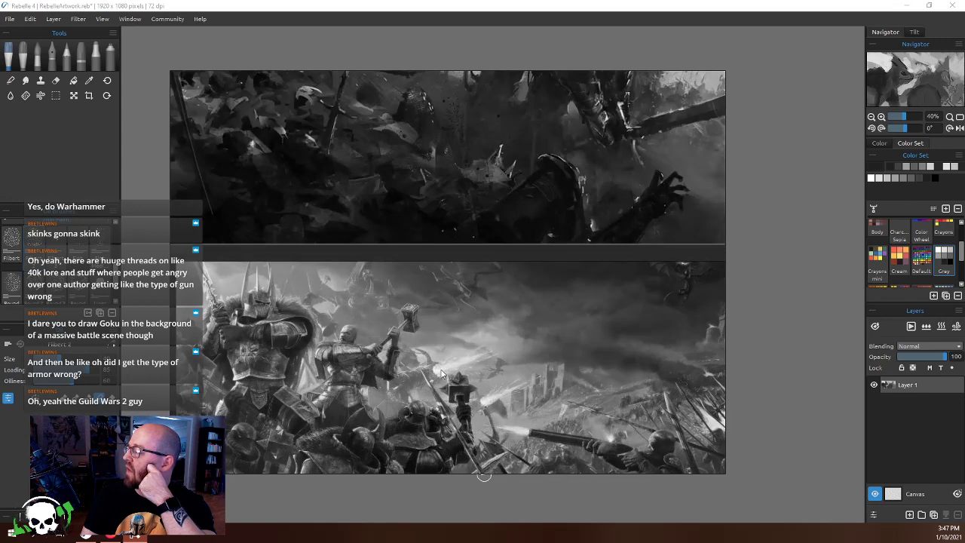
scroll(528, 433, "down", 2)
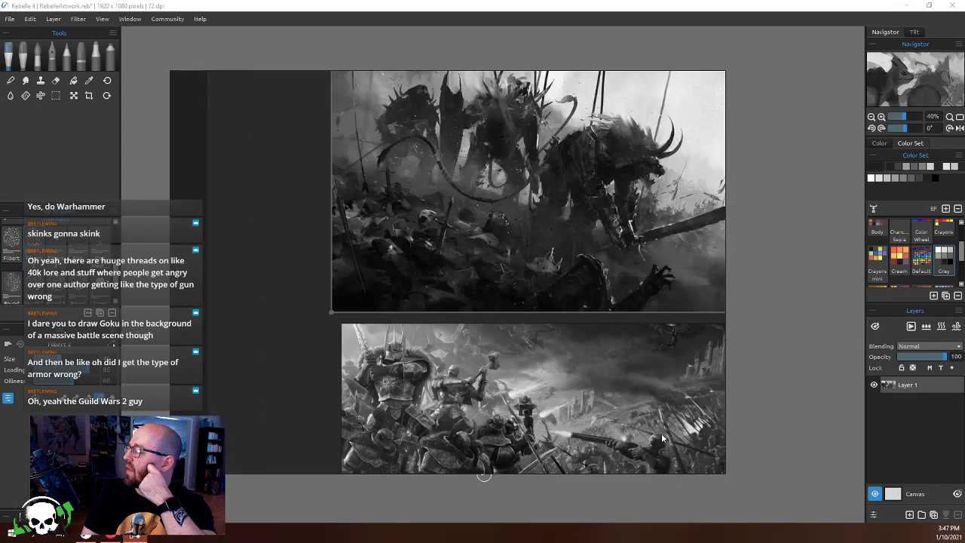
scroll(686, 435, "down", 2)
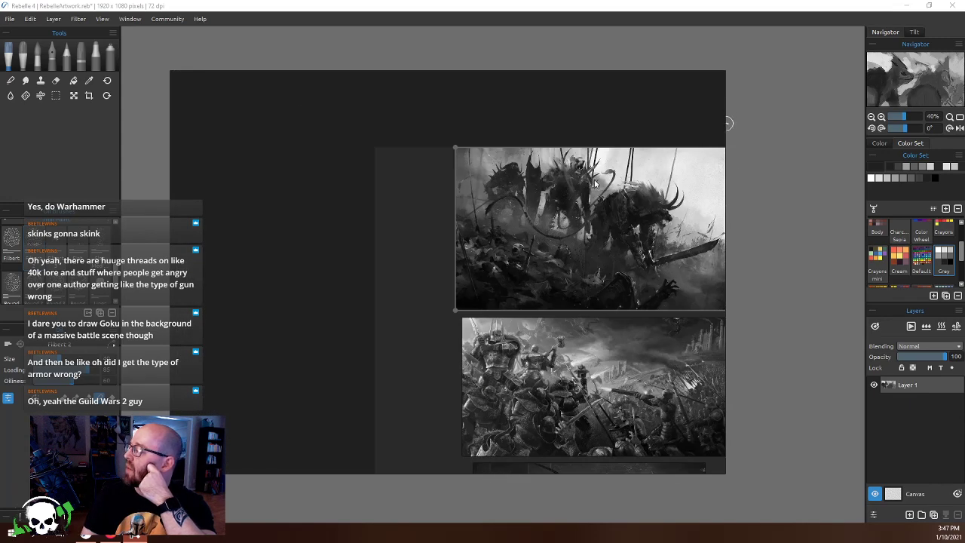
scroll(603, 174, "up", 4)
scroll(595, 181, "down", 2)
scroll(475, 418, "down", 2)
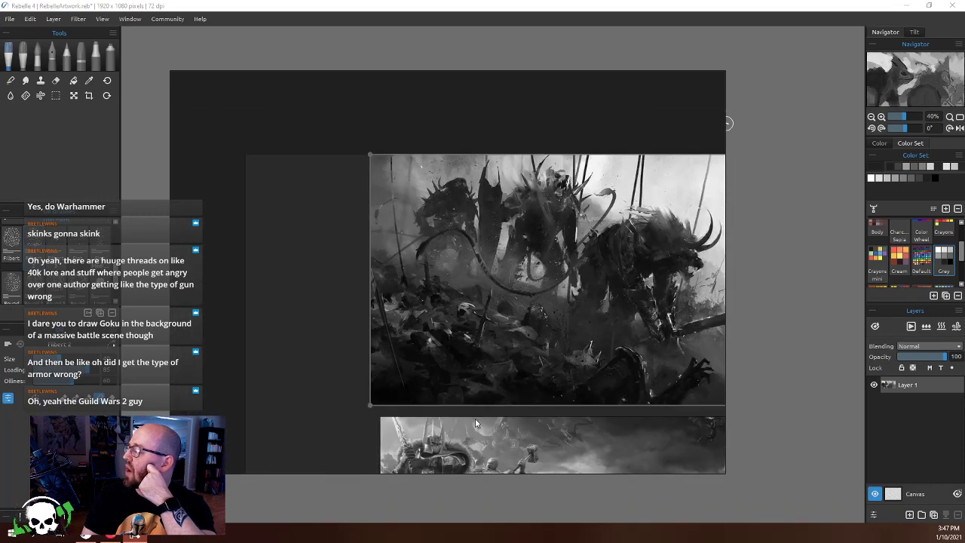
Examine the dark foreground debris, skull and planted sword in the horned-beast reference, both close up and in the whole composition
scroll(451, 368, "up", 6)
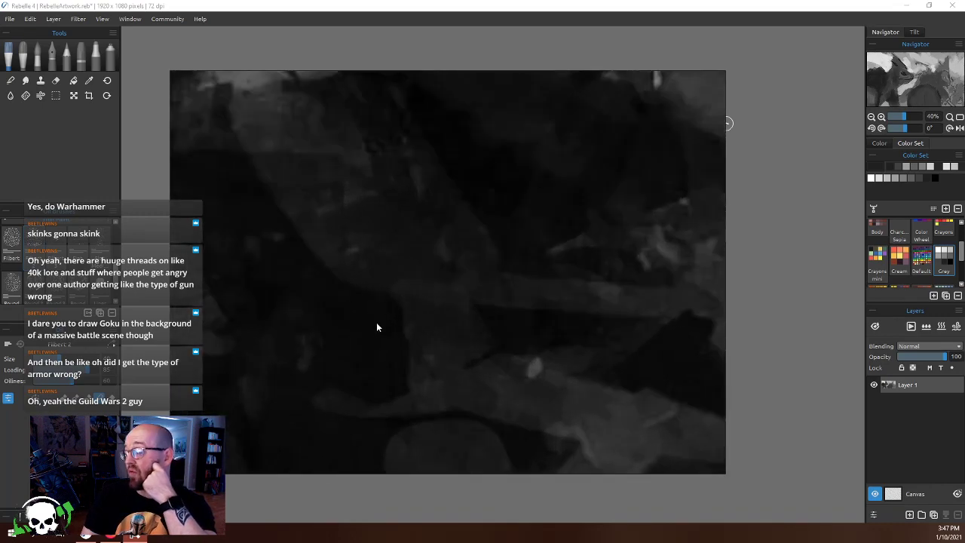
scroll(370, 334, "down", 3)
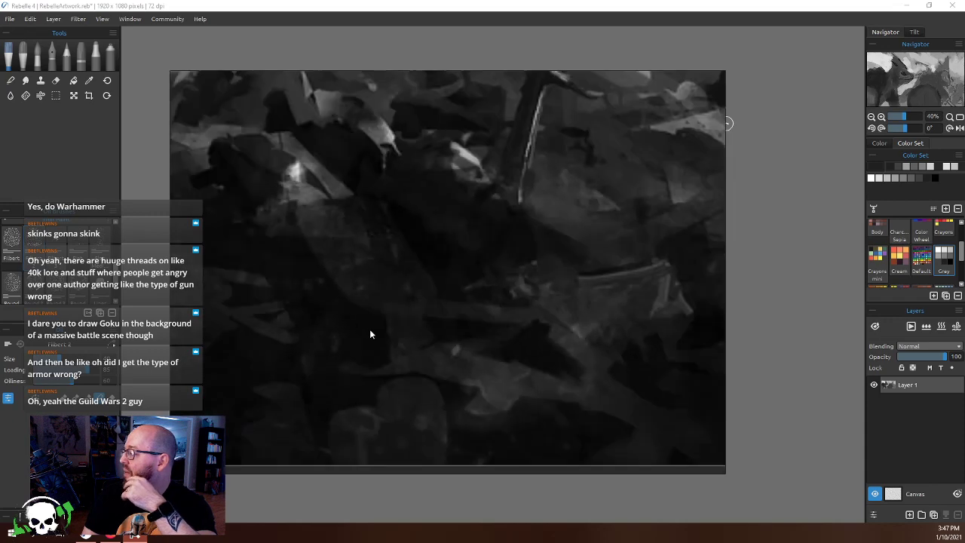
scroll(370, 334, "down", 2)
scroll(473, 211, "down", 2)
scroll(428, 196, "up", 6)
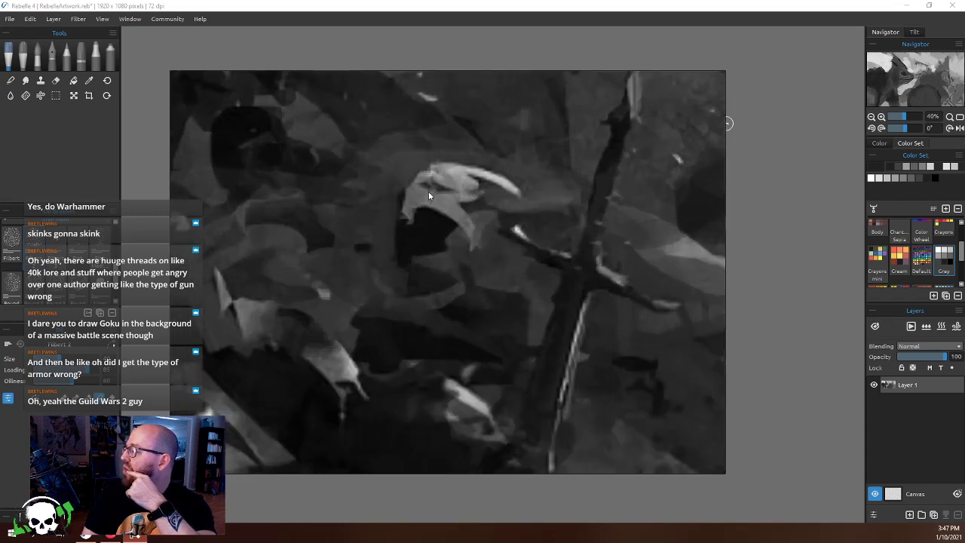
scroll(432, 234, "down", 4)
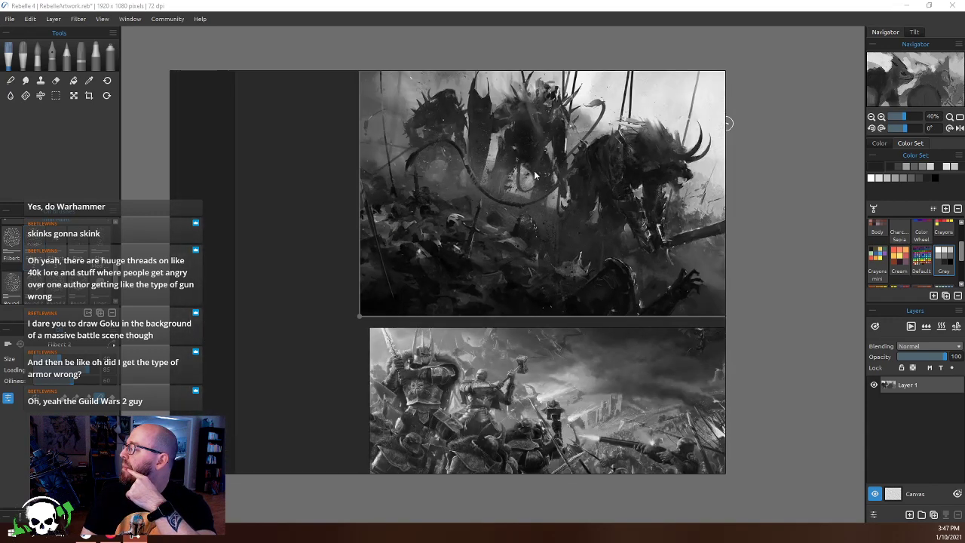
scroll(495, 219, "up", 1)
scroll(434, 195, "up", 1)
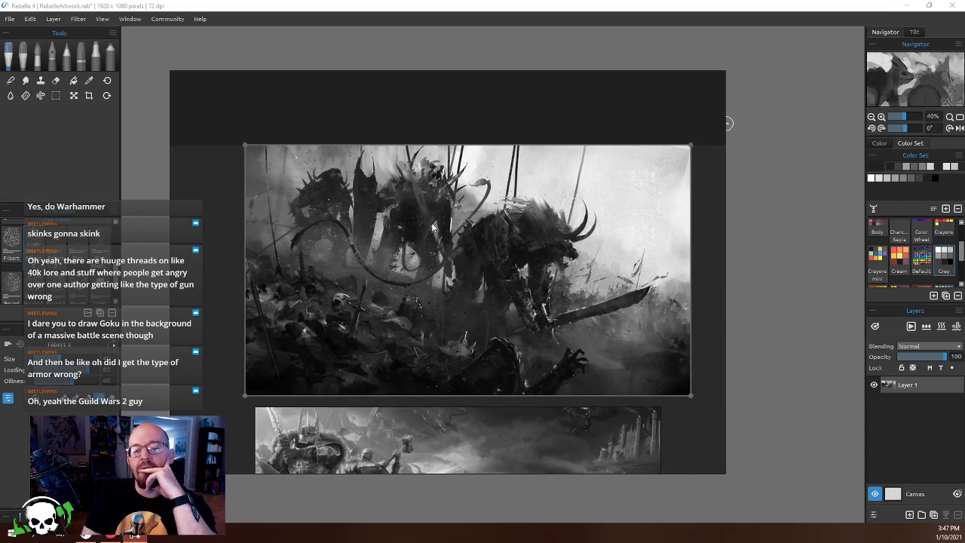
Examine the horned beast's silhouette against the pale sky, and the lizard warrior's head in the bottom reference
scroll(434, 228, "down", 2)
scroll(419, 292, "down", 3)
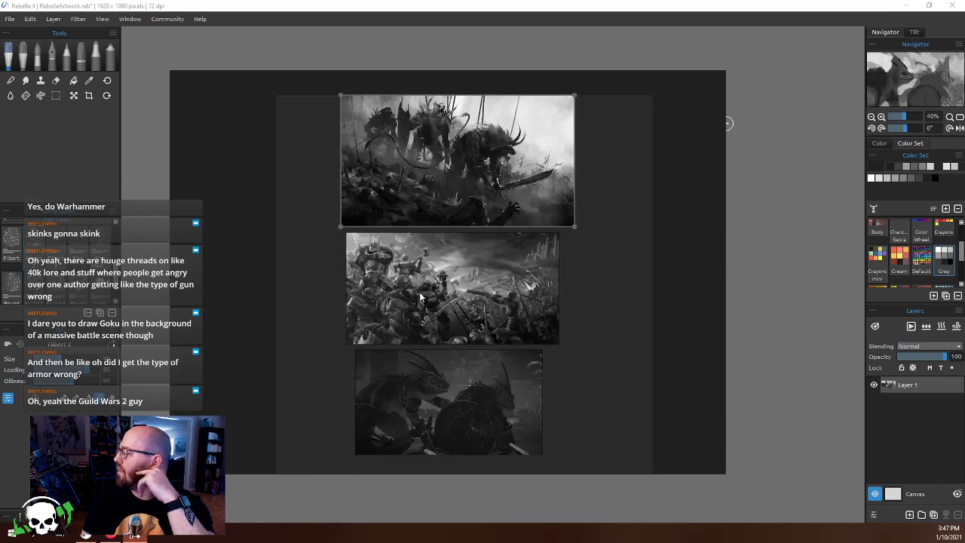
scroll(422, 266, "up", 1)
scroll(422, 266, "up", 6)
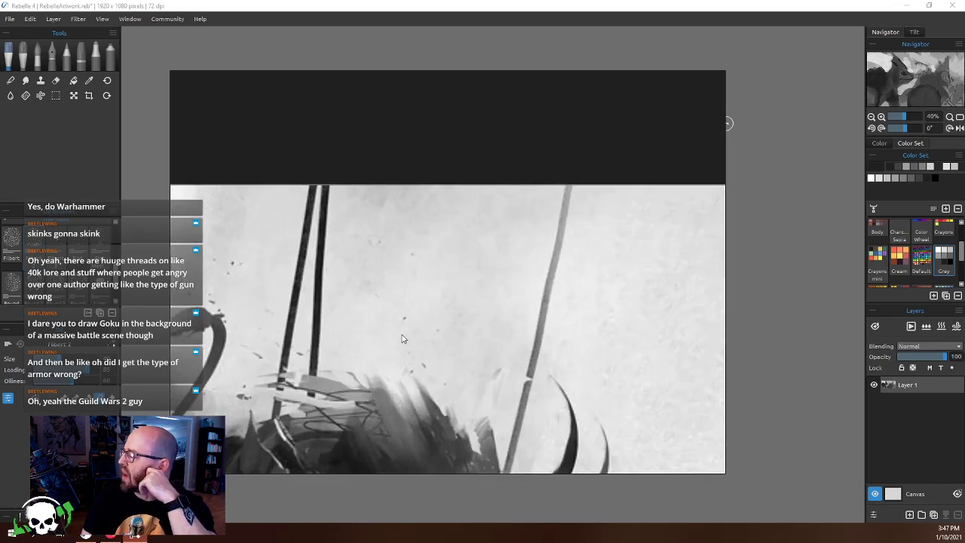
scroll(452, 352, "down", 4)
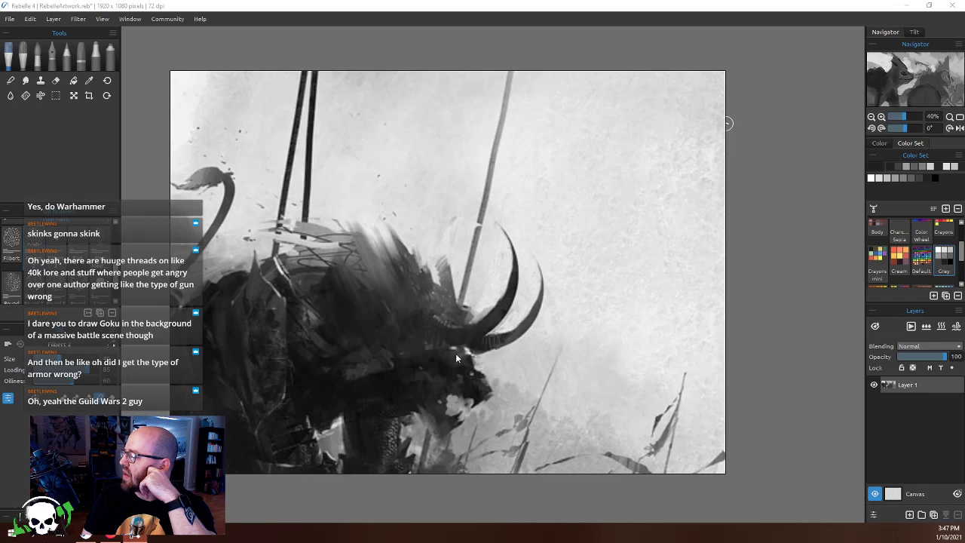
scroll(485, 311, "down", 2)
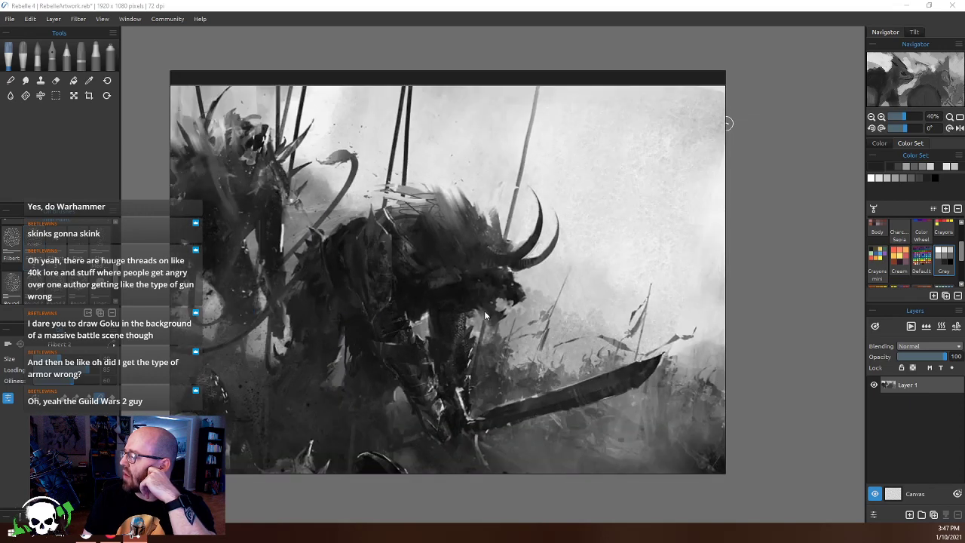
key("Down")
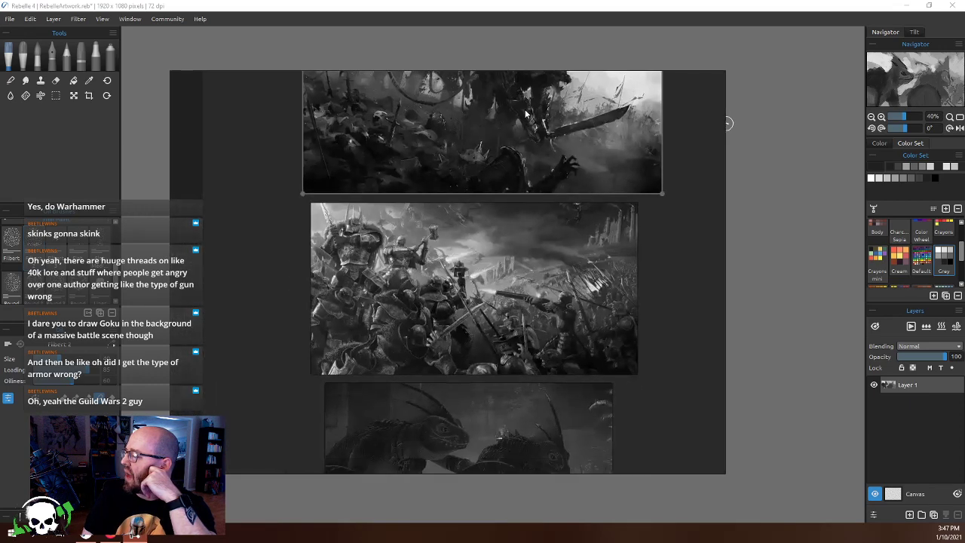
key("Down")
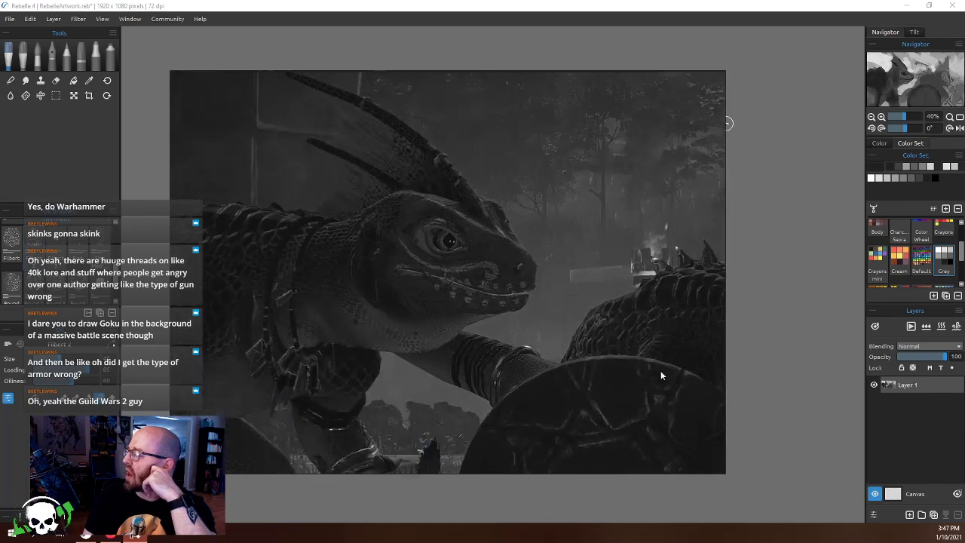
scroll(456, 342, "down", 2)
scroll(502, 343, "up", 2)
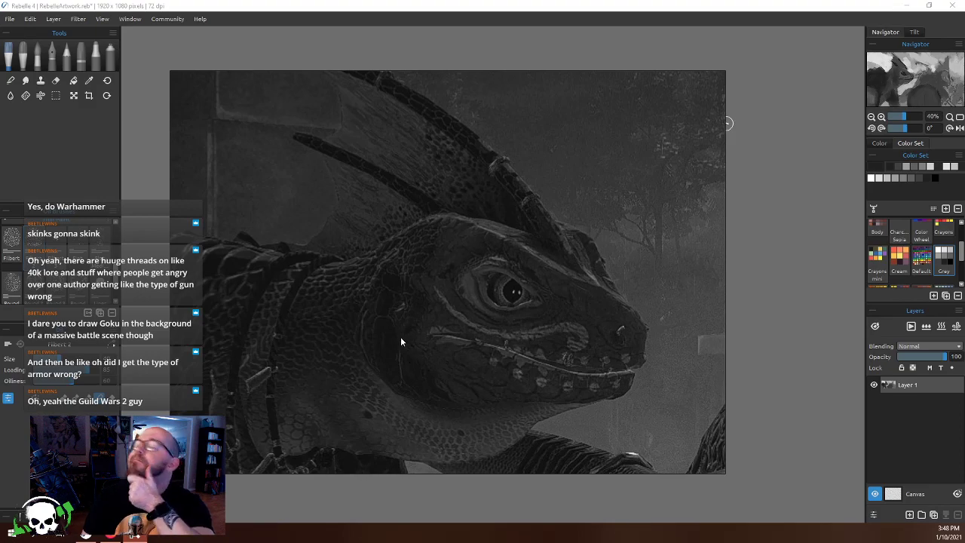
Return to the horned-beast reference and study how the battlefield clutter around the planted sword is painted
key("Up")
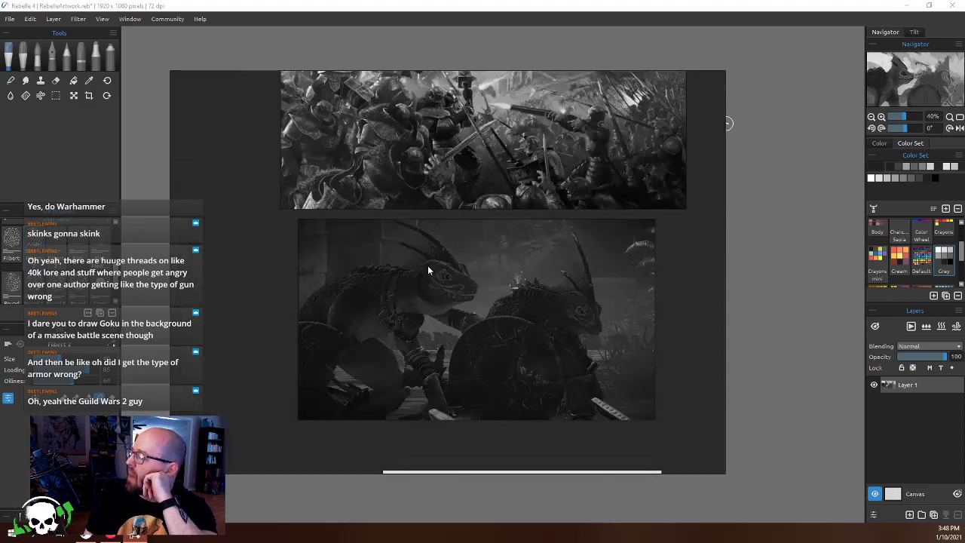
key("Up")
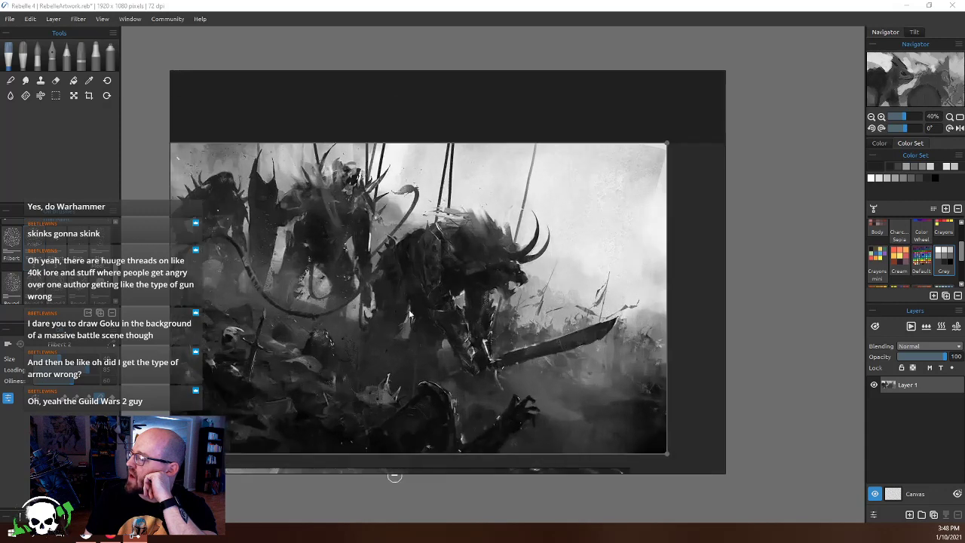
scroll(418, 310, "up", 2)
scroll(504, 260, "down", 2)
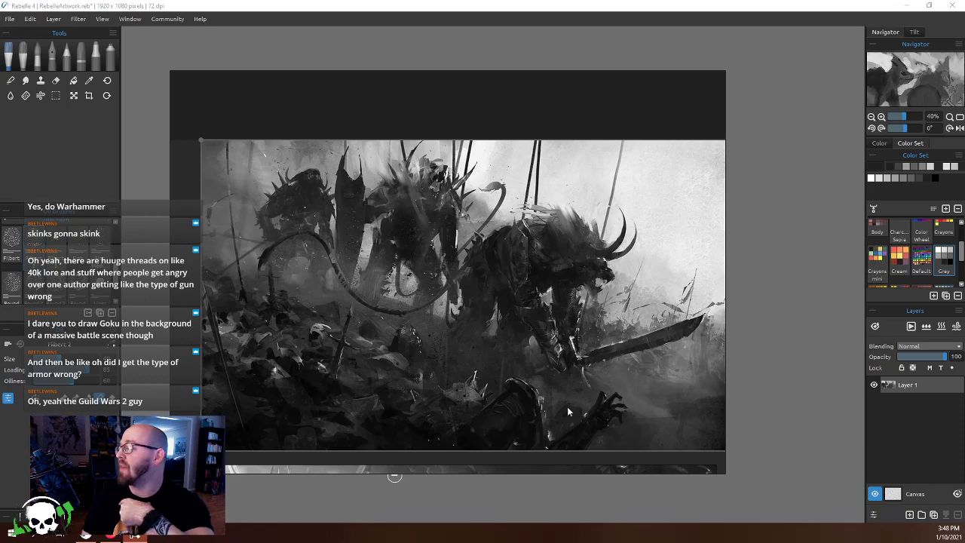
scroll(331, 381, "down", 5)
scroll(332, 384, "up", 2)
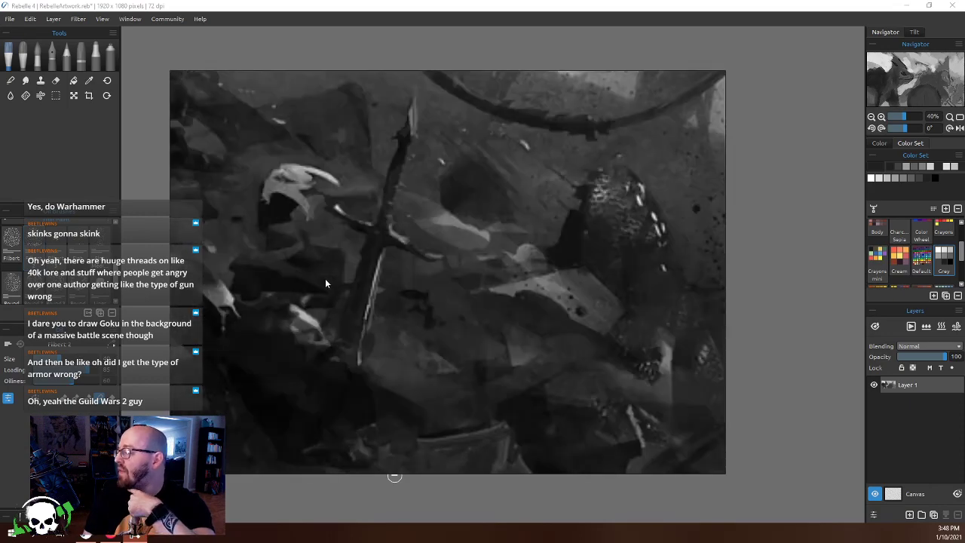
Compare the dark debris beside the skull and planted sword with the overall value layout of the horned-beast reference
scroll(347, 343, "down", 3)
scroll(395, 368, "down", 3)
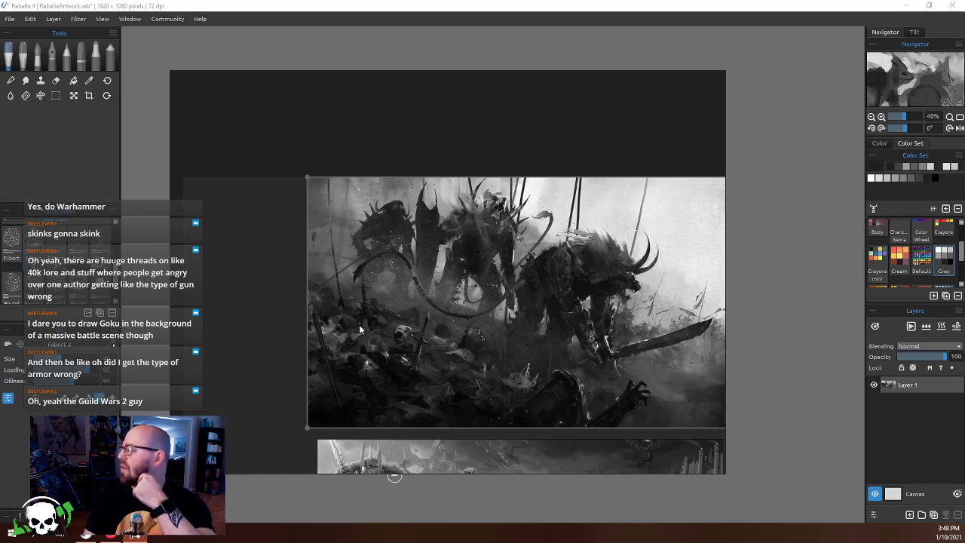
scroll(362, 294, "up", 5)
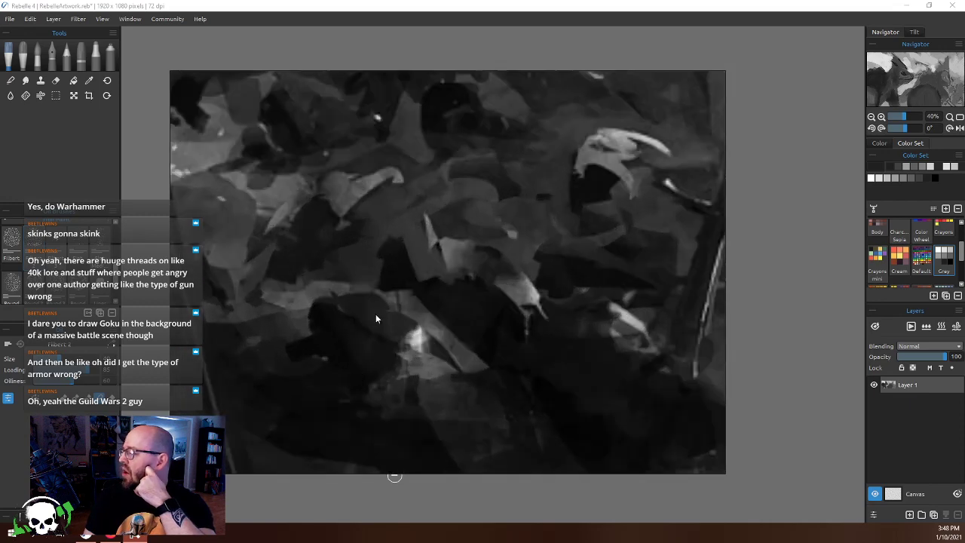
scroll(422, 351, "down", 3)
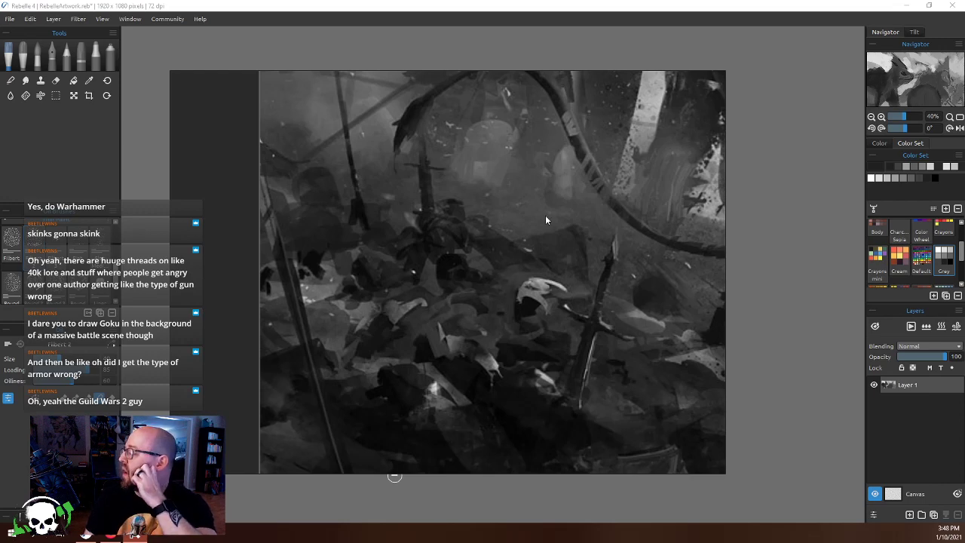
scroll(545, 215, "down", 4)
scroll(594, 324, "up", 5)
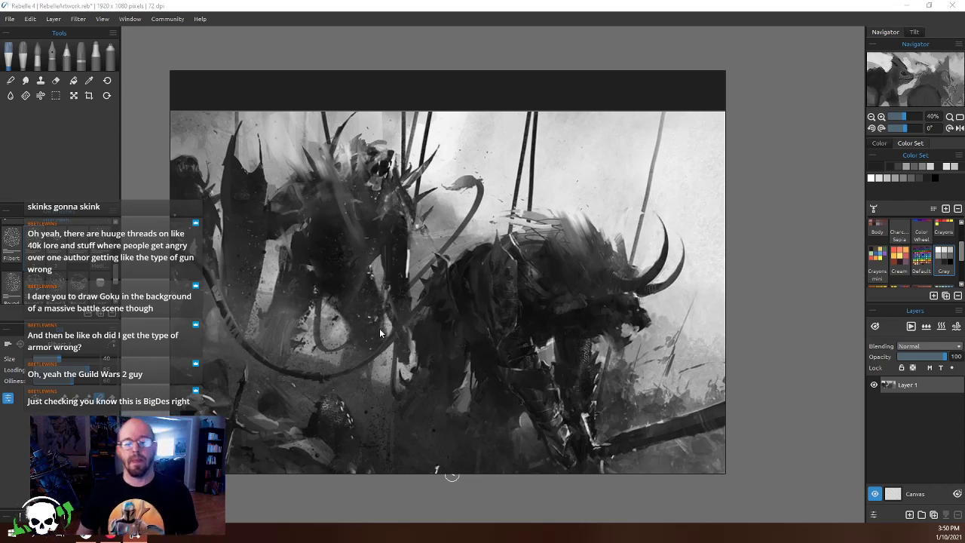
key("ctrl+v")
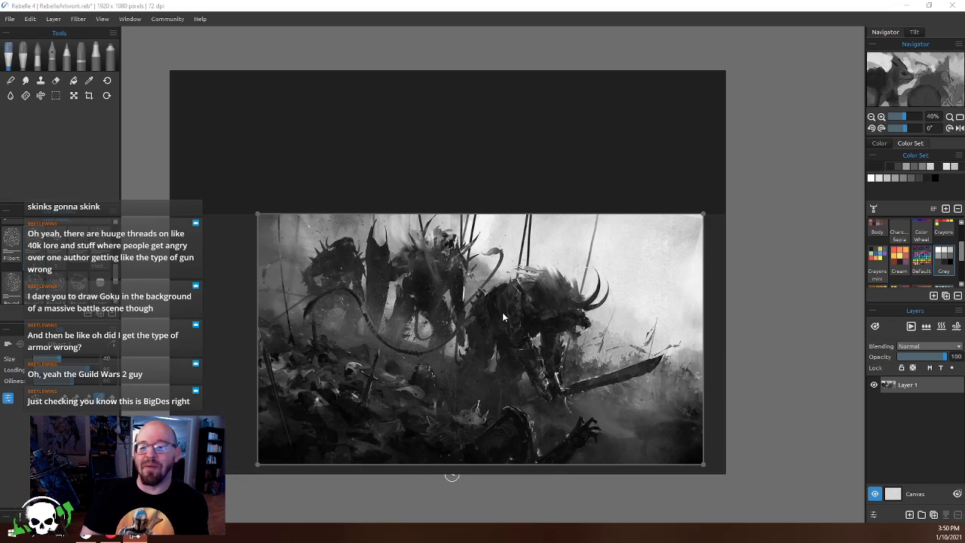
scroll(504, 312, "up", 2)
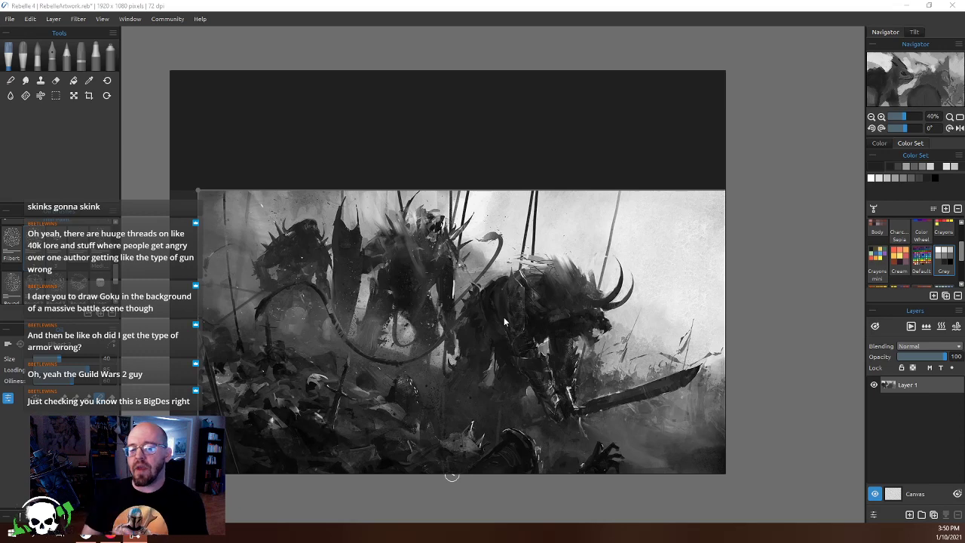
scroll(431, 322, "up", 3)
scroll(431, 323, "down", 1)
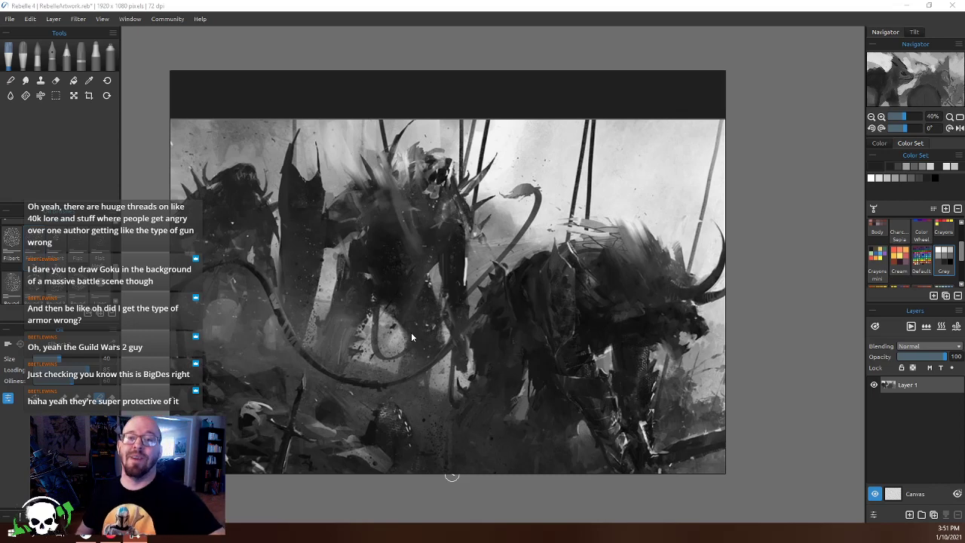
Examine the spiked background creatures and long curling tail in the horned-beast reference, both close up and within the full scene
scroll(412, 327, "down", 2)
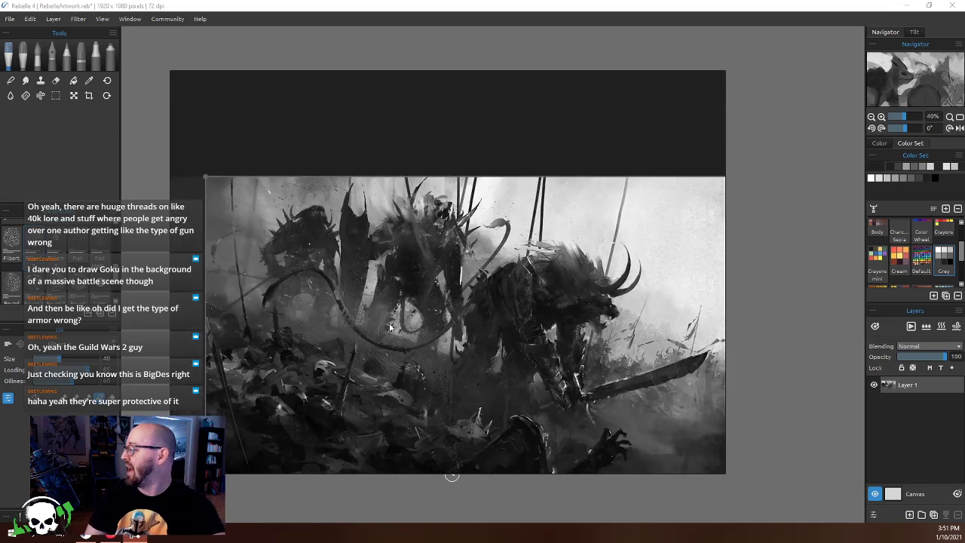
scroll(386, 315, "up", 3)
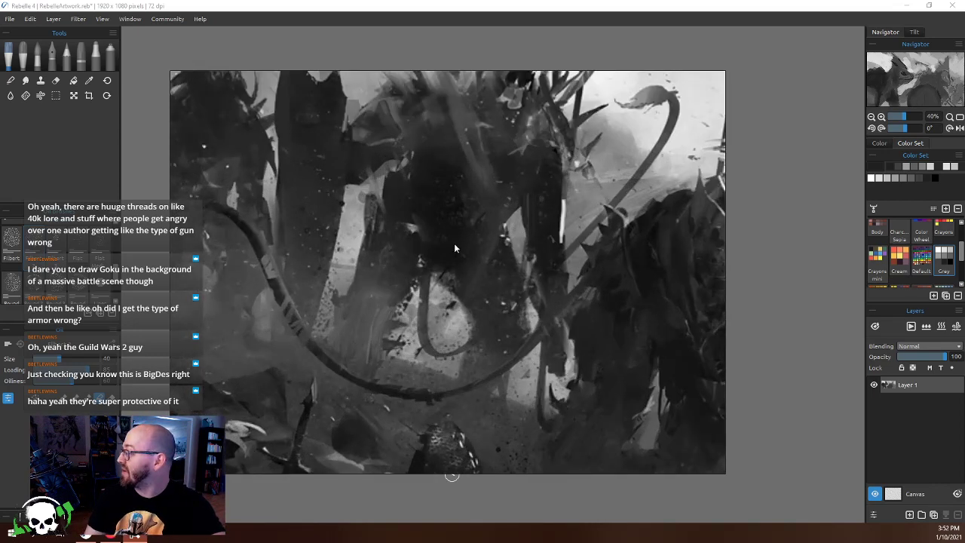
scroll(454, 241, "down", 3)
scroll(454, 241, "up", 2)
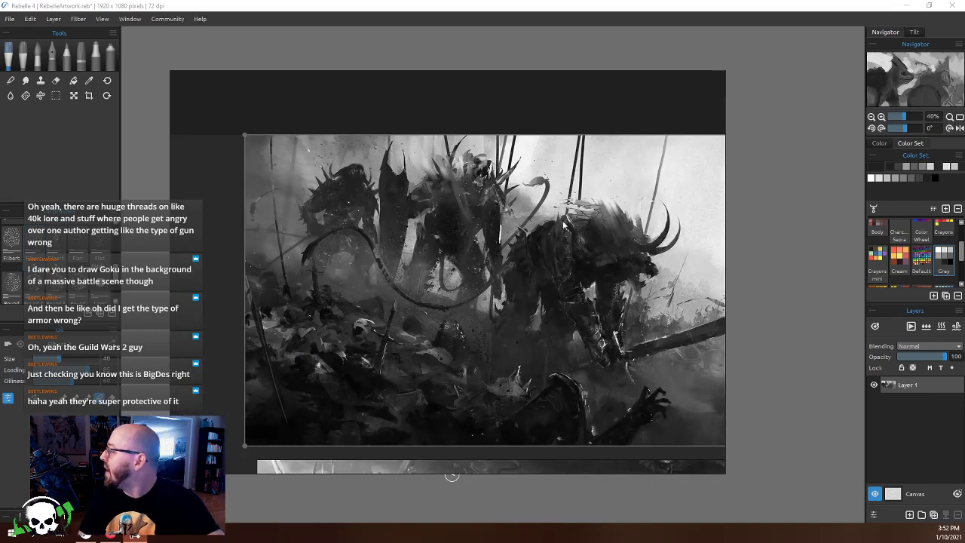
scroll(637, 243, "up", 2)
scroll(640, 241, "down", 3)
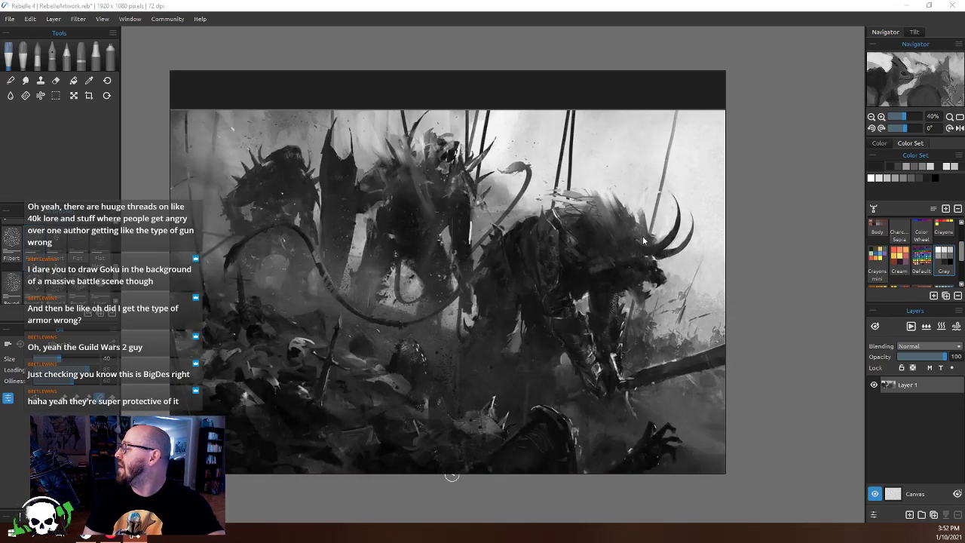
scroll(453, 216, "up", 4)
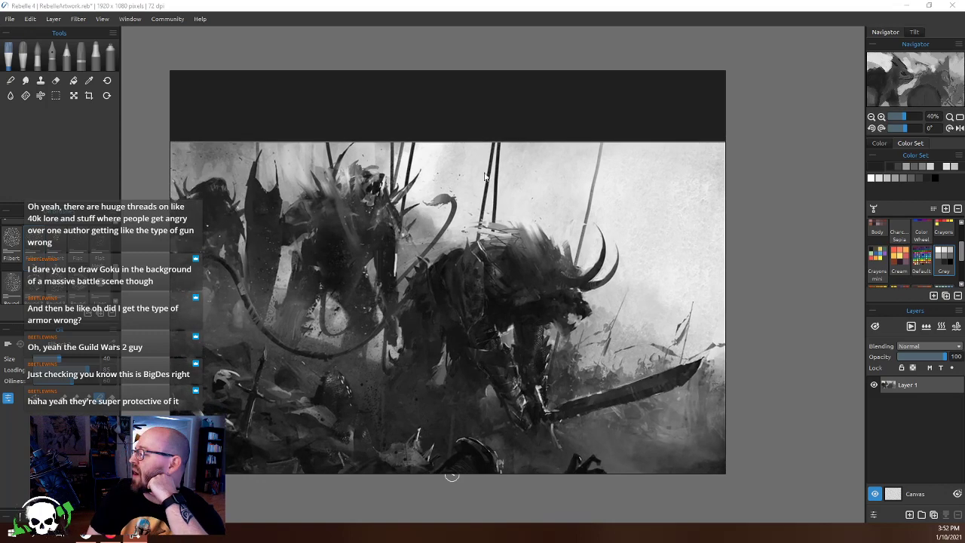
scroll(453, 217, "down", 4)
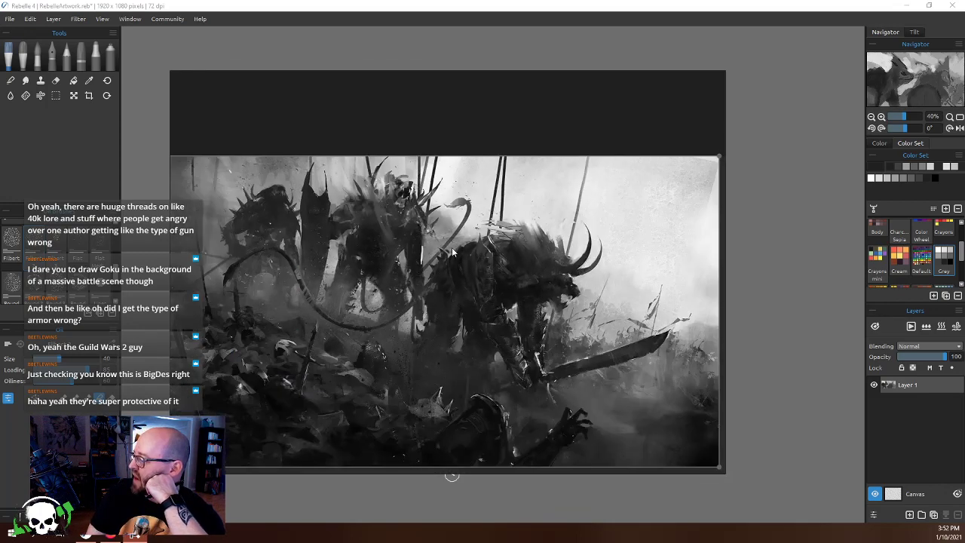
scroll(452, 253, "up", 2)
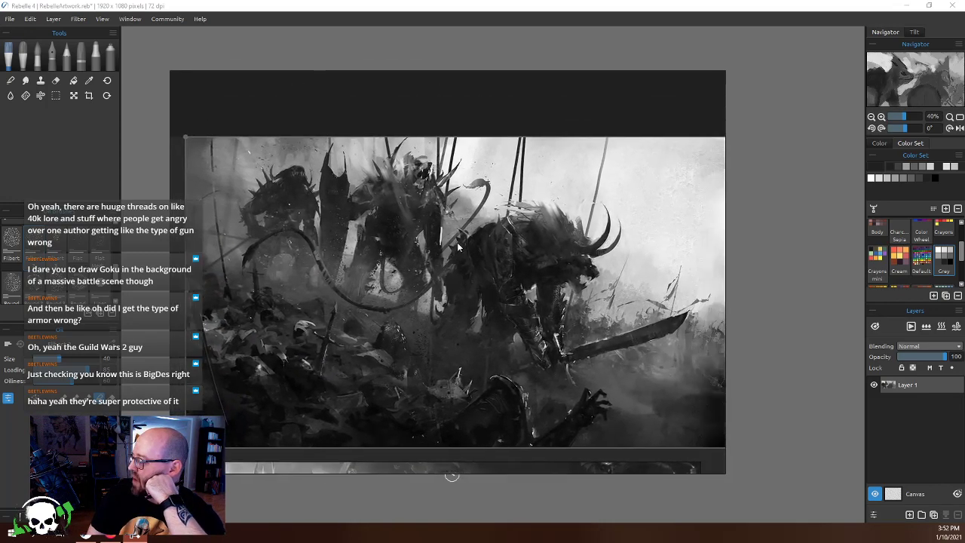
Examine the beast's large blade, distant banners, mane and horns, and the reaching hand in the foreground
scroll(457, 248, "up", 2)
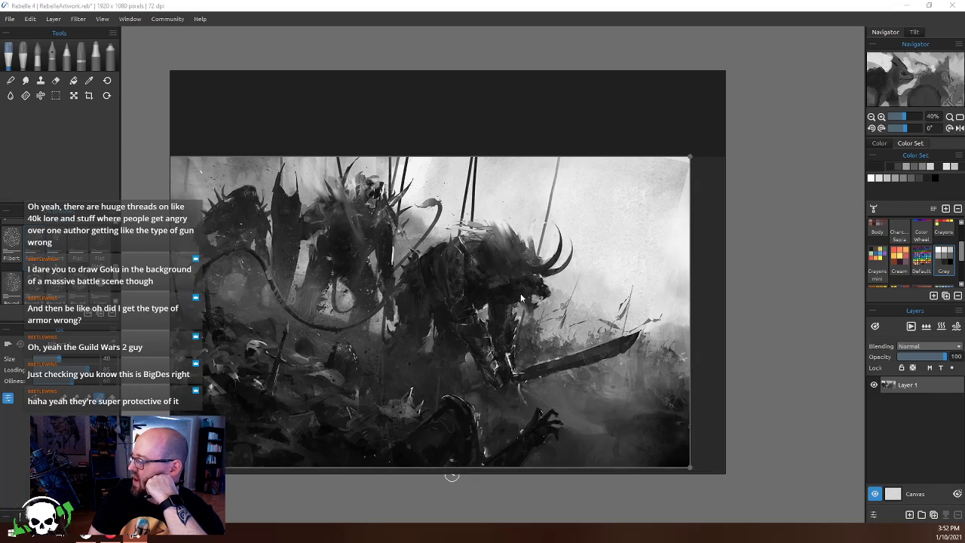
scroll(564, 322, "up", 3)
left_click_drag(564, 322, 447, 252)
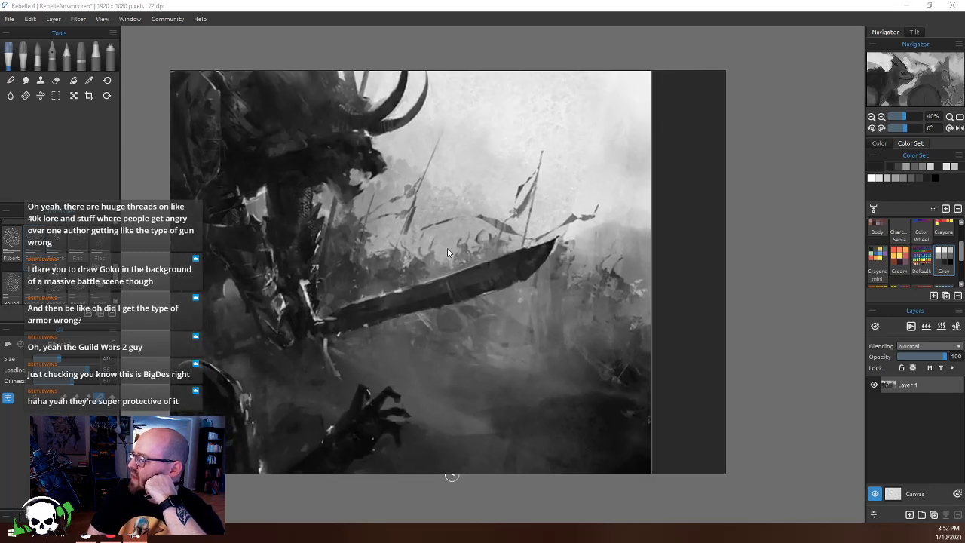
scroll(447, 252, "down", 3)
scroll(497, 294, "up", 1)
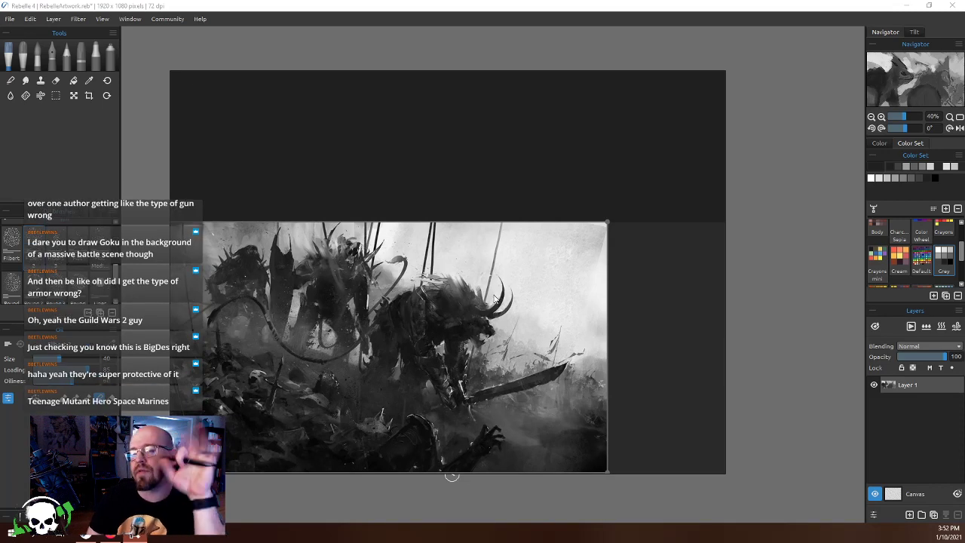
scroll(476, 287, "up", 4)
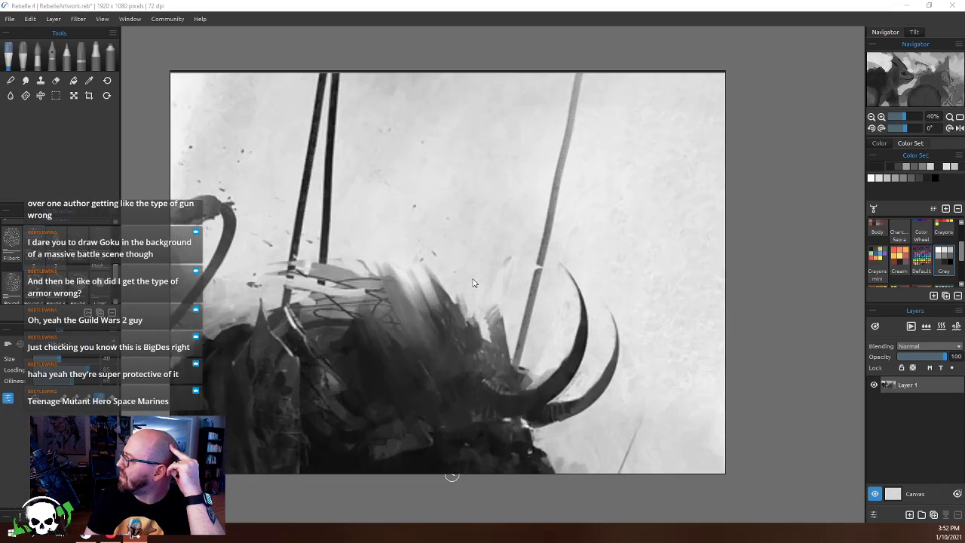
scroll(473, 283, "down", 4)
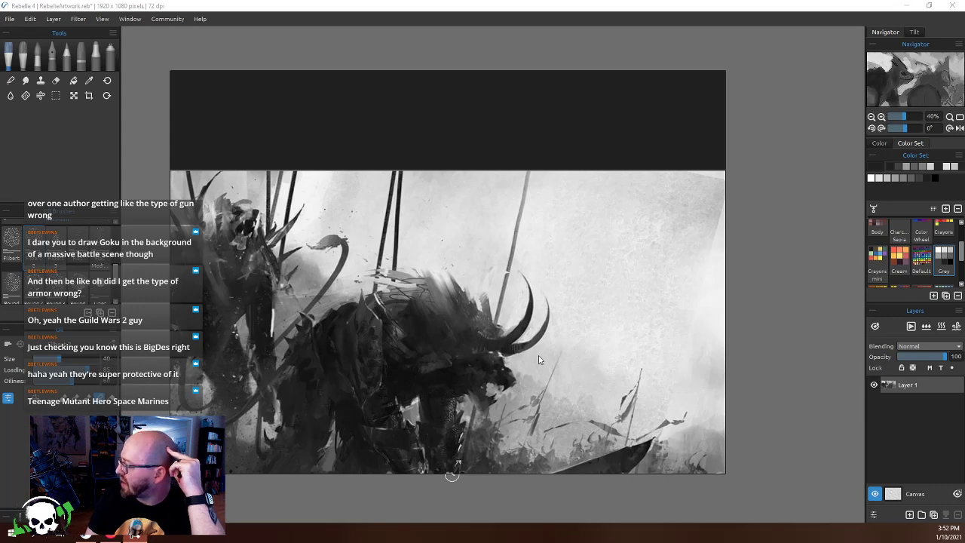
scroll(488, 243, "up", 3)
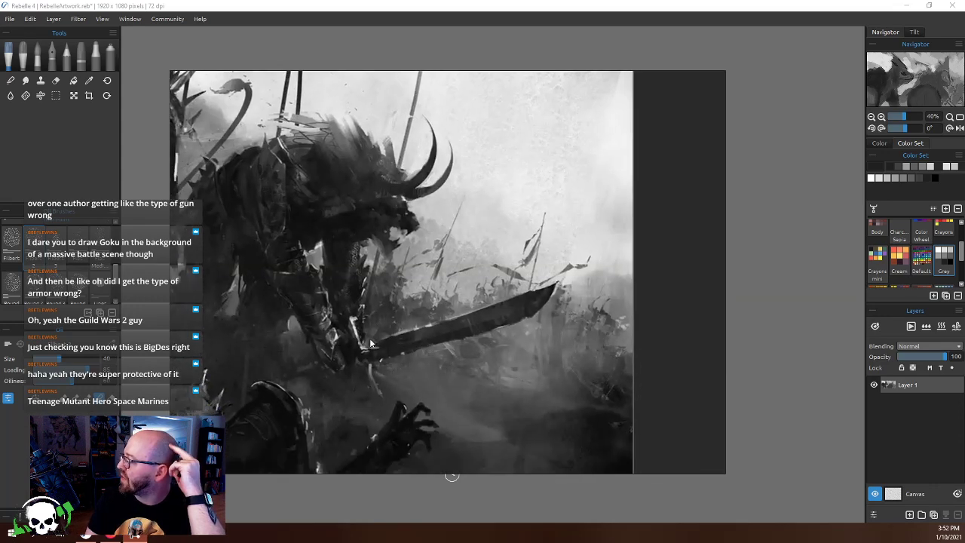
left_click_drag(415, 345, 569, 199)
left_click_drag(459, 243, 555, 348)
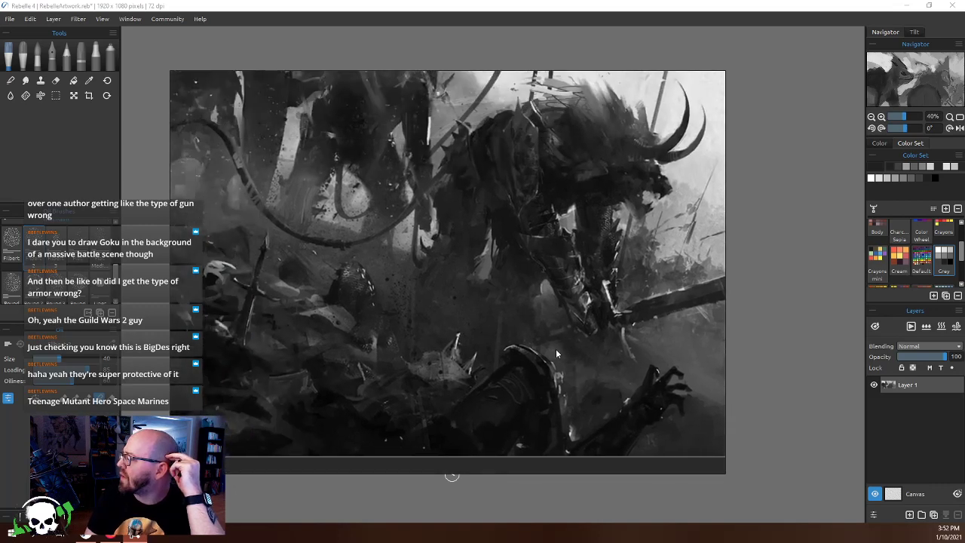
Compare the horned-beast reference's silhouettes and values with the armoured army and lizard warrior references below it
scroll(543, 344, "down", 3)
scroll(489, 343, "up", 2)
scroll(489, 332, "up", 3)
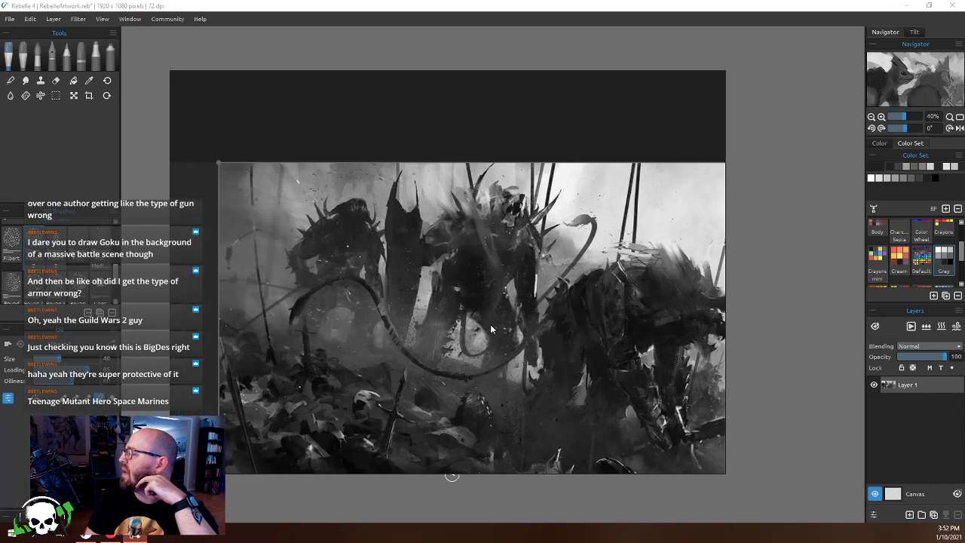
scroll(369, 243, "down", 5)
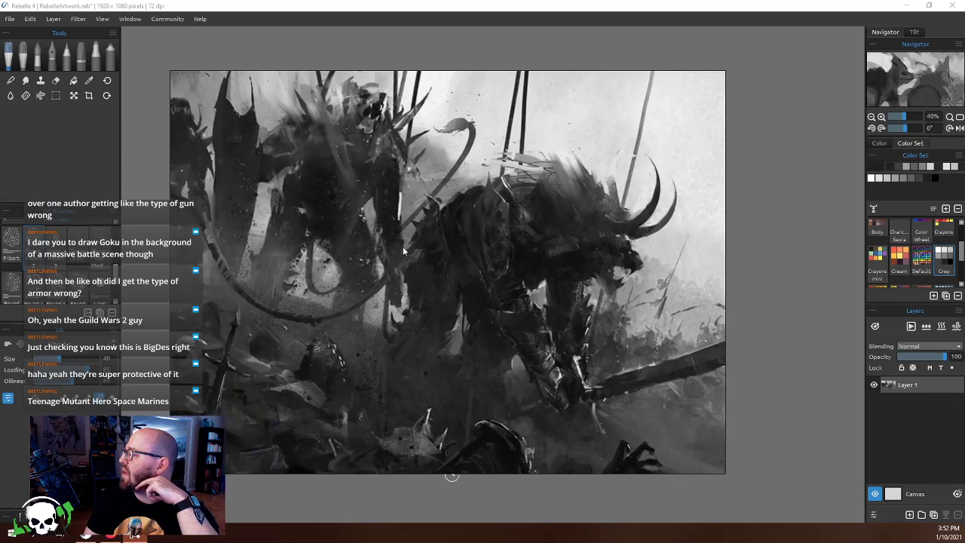
scroll(536, 350, "down", 5)
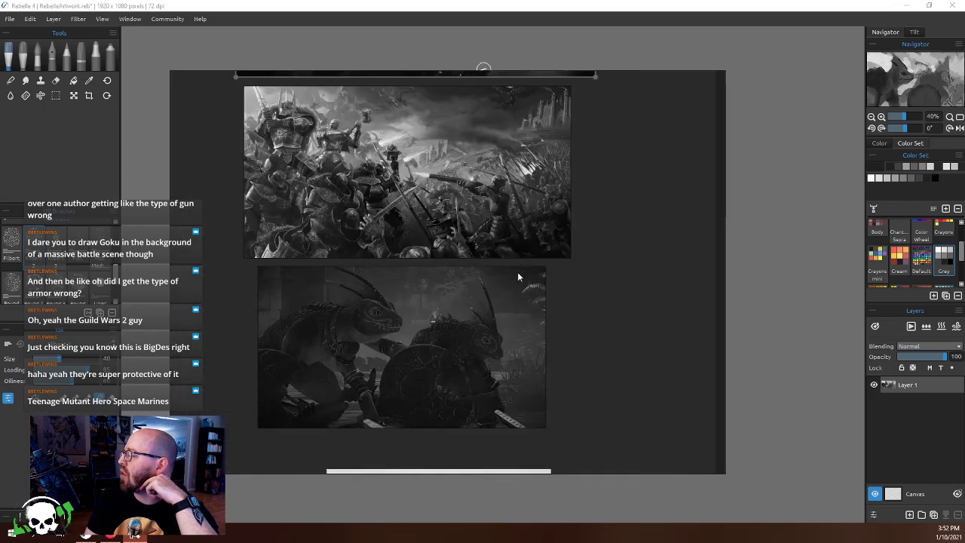
scroll(478, 271, "up", 2)
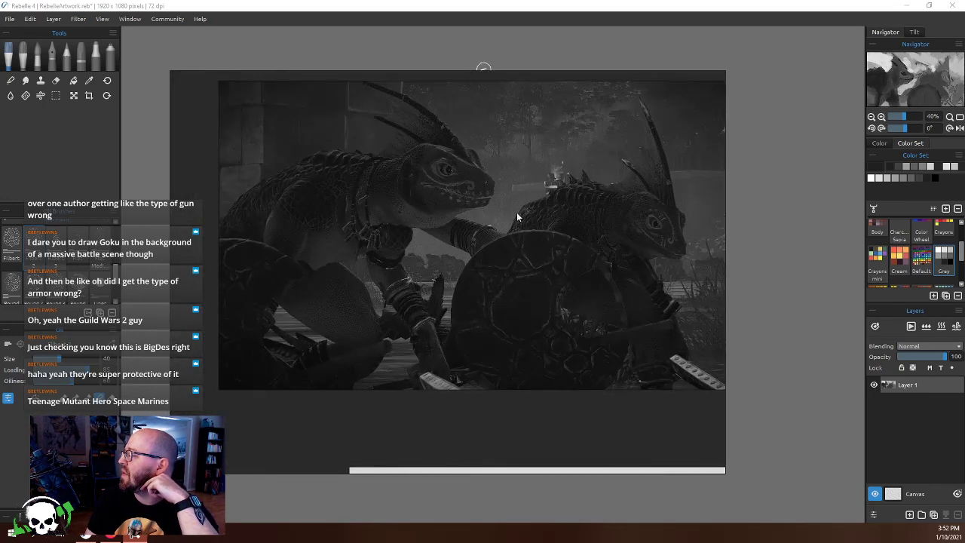
scroll(576, 160, "up", 6)
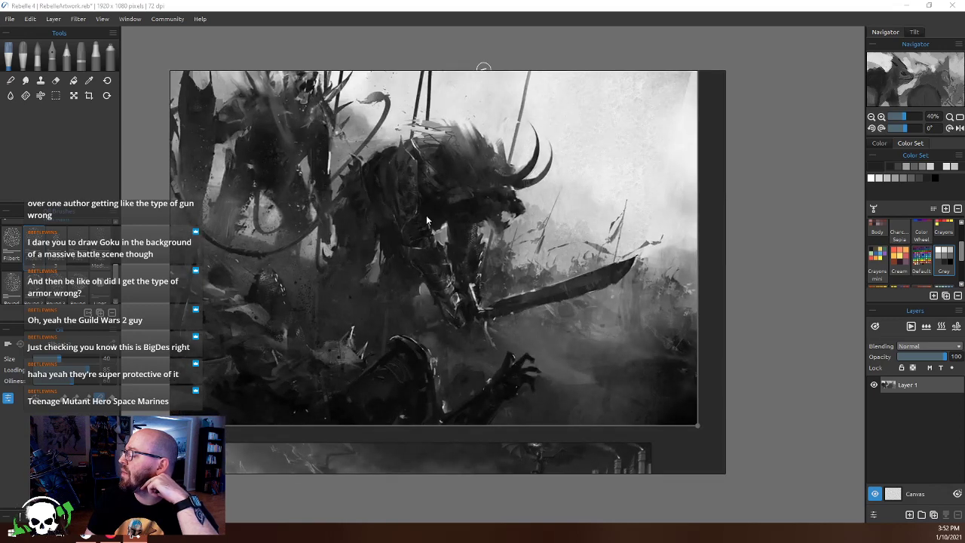
scroll(426, 219, "down", 5)
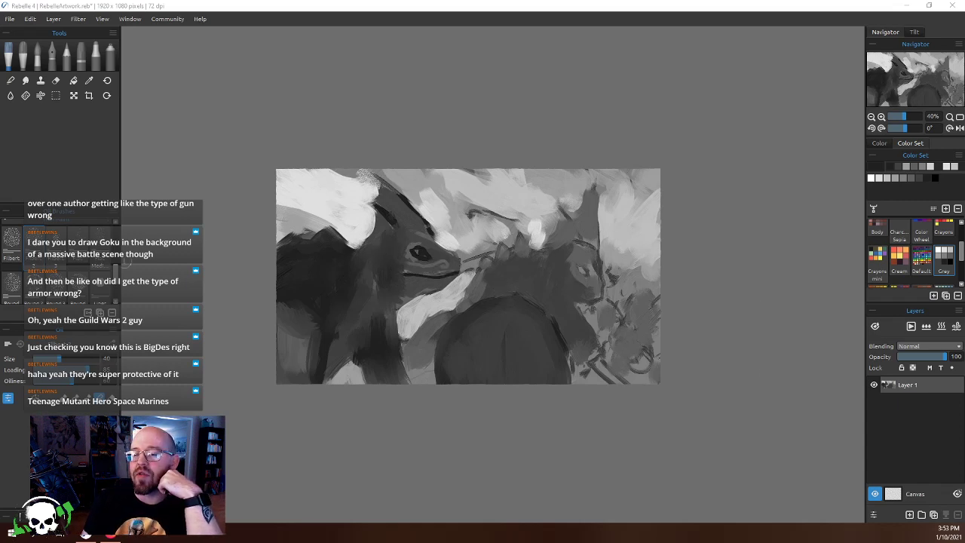
Sample the dark grey from the left creature in the painting and brush it over its shoulder, chest and legs
left_click(422, 18)
scroll(410, 236, "up", 3)
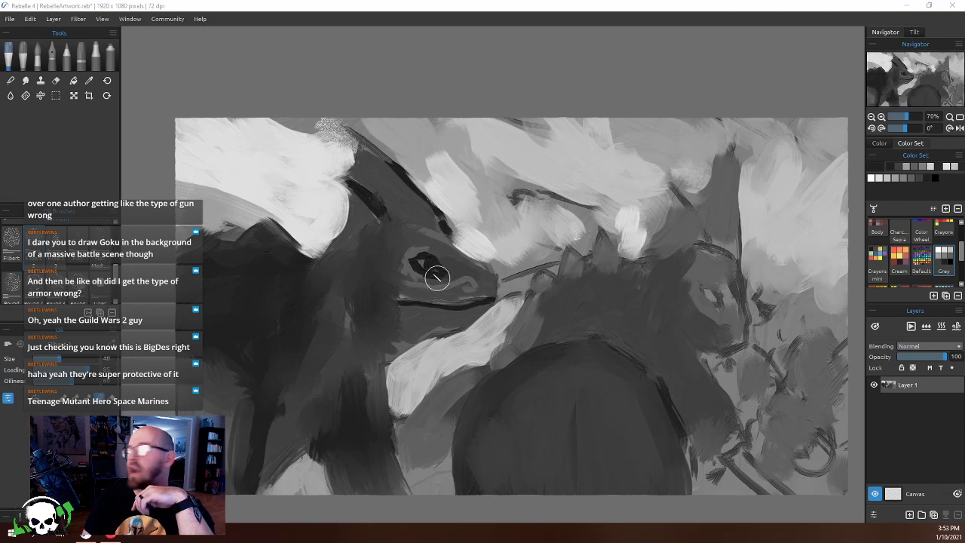
key("i")
left_click(280, 276)
key("b")
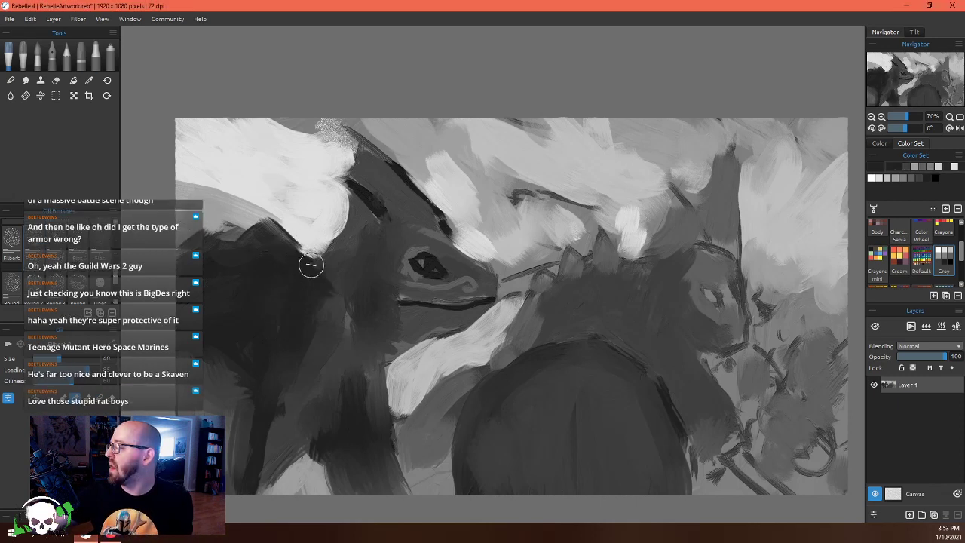
mouse_move(266, 381)
left_mouse_down()
mouse_move(238, 338)
mouse_move(189, 380)
mouse_move(233, 453)
mouse_move(243, 446)
left_mouse_up()
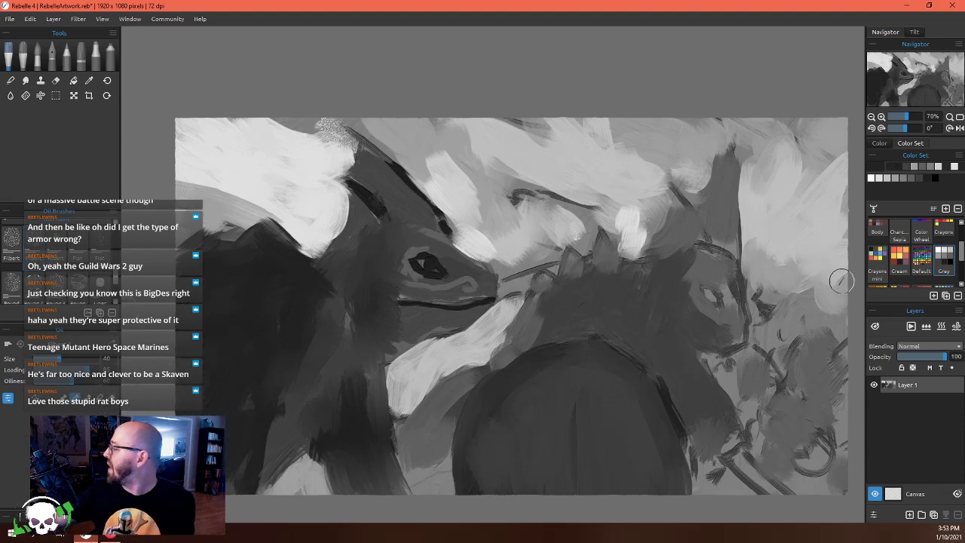
left_click_drag(547, 302, 555, 234)
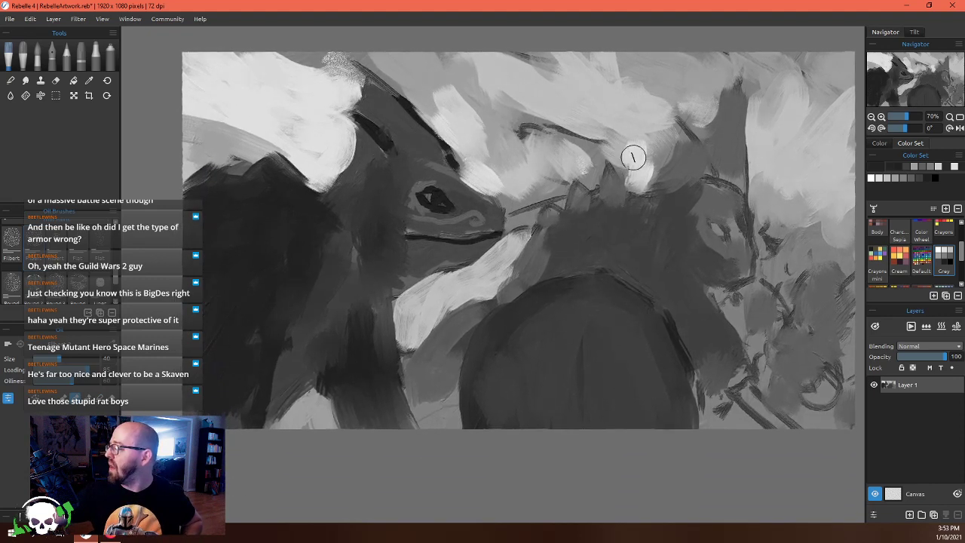
left_click_drag(326, 256, 359, 341)
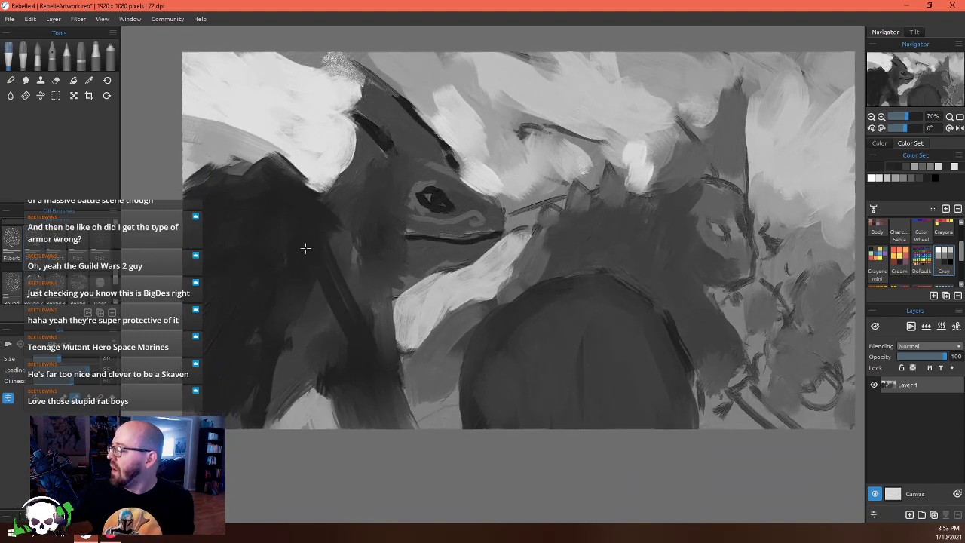
left_click_drag(309, 281, 343, 359)
mouse_move(295, 317)
left_mouse_down()
mouse_move(332, 401)
mouse_move(284, 386)
mouse_move(269, 408)
mouse_move(276, 376)
left_mouse_up()
Paint over the left creature's neck, face and jaw with dark grey to form a solid silhouette
left_click_drag(335, 250, 343, 201)
mouse_move(312, 239)
left_mouse_down()
mouse_move(350, 205)
mouse_move(349, 158)
mouse_move(373, 180)
mouse_move(386, 163)
mouse_move(388, 182)
mouse_move(404, 182)
mouse_move(398, 162)
mouse_move(462, 202)
mouse_move(450, 204)
mouse_move(511, 225)
mouse_move(493, 248)
mouse_move(498, 233)
mouse_move(413, 284)
mouse_move(381, 271)
mouse_move(329, 344)
mouse_move(329, 306)
mouse_move(366, 243)
mouse_move(322, 255)
mouse_move(396, 227)
mouse_move(413, 253)
mouse_move(419, 207)
mouse_move(451, 238)
left_mouse_up()
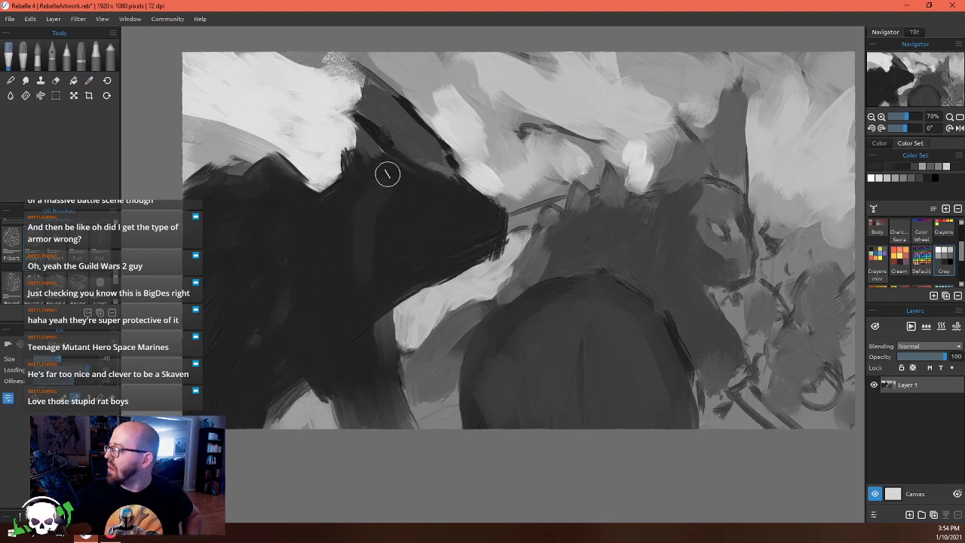
mouse_move(355, 151)
left_mouse_down()
mouse_move(370, 177)
mouse_move(338, 209)
left_mouse_up()
left_click_drag(420, 181, 362, 214)
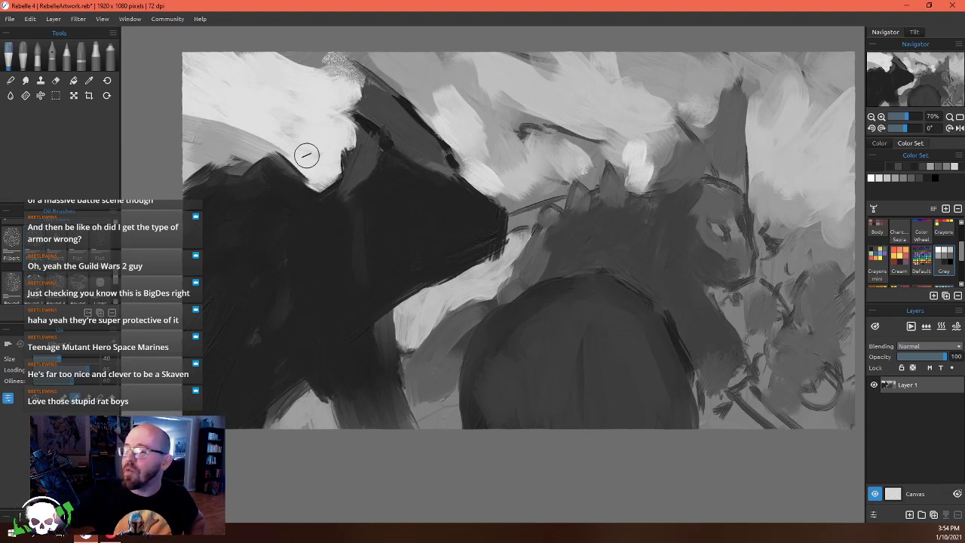
Extend the near-white sky down to the left creature's back, and fill its legs and chest with dark grey
left_click_drag(255, 133, 237, 184)
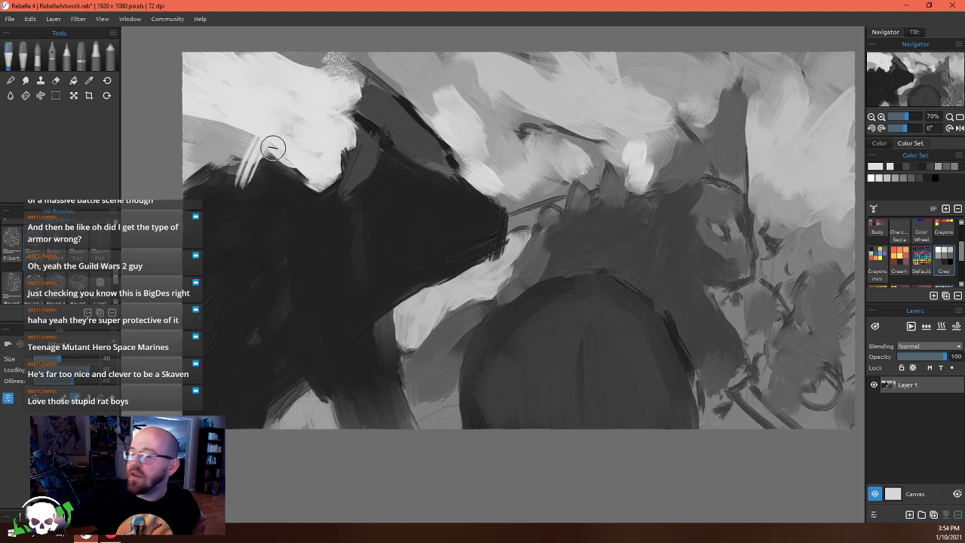
mouse_move(276, 142)
left_mouse_down()
mouse_move(254, 182)
mouse_move(261, 146)
mouse_move(242, 181)
mouse_move(212, 130)
mouse_move(220, 158)
mouse_move(199, 125)
left_mouse_up()
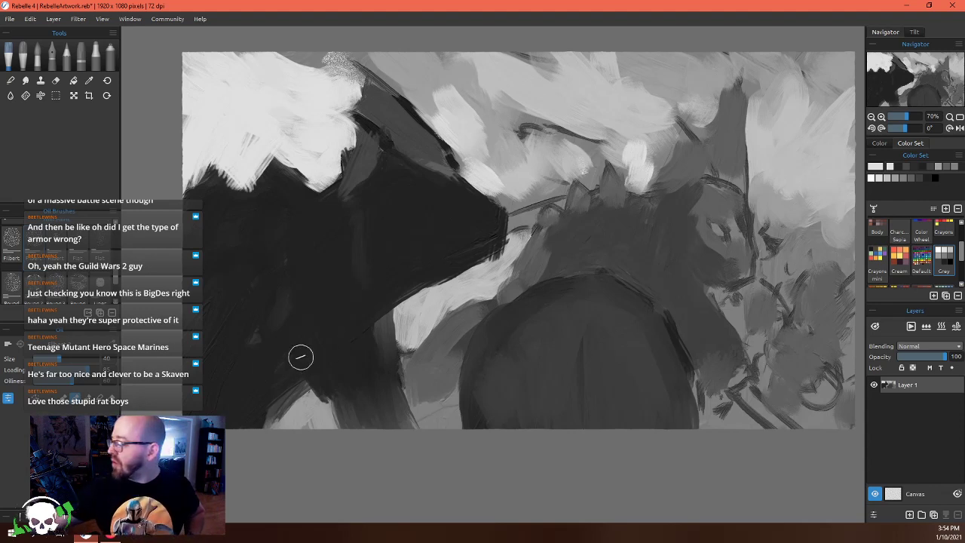
mouse_move(296, 364)
left_mouse_down()
mouse_move(282, 416)
mouse_move(317, 422)
left_mouse_up()
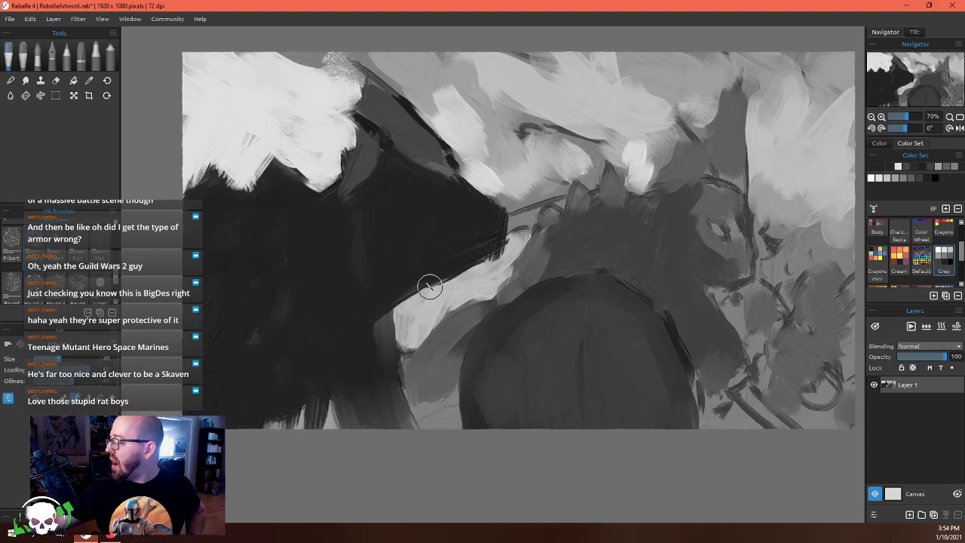
left_click_drag(387, 286, 380, 407)
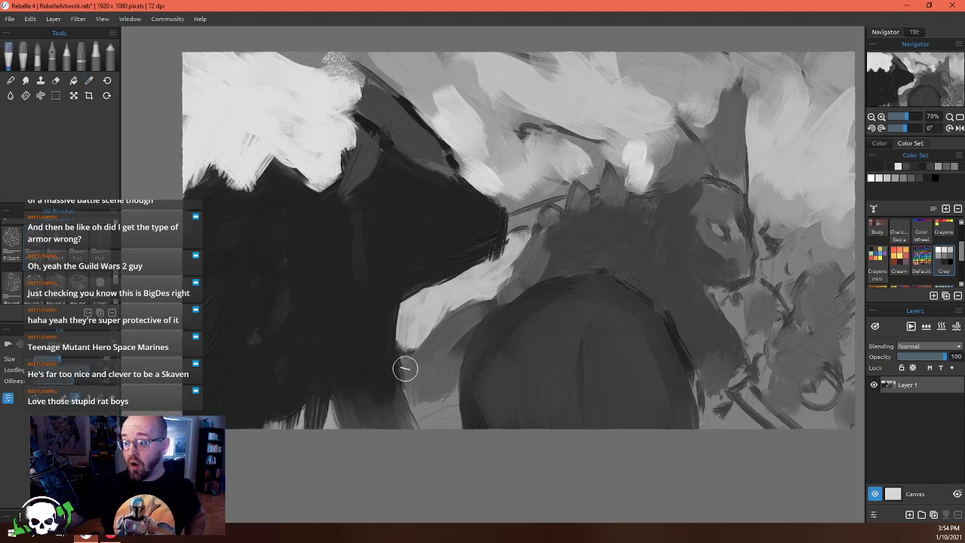
Trim the underside of the left creature's jaw with pale strokes, and brush mid-grey onto its neck and between its legs
mouse_move(492, 254)
left_mouse_down()
mouse_move(463, 276)
mouse_move(511, 243)
mouse_move(468, 278)
mouse_move(506, 235)
mouse_move(488, 225)
mouse_move(479, 226)
mouse_move(498, 252)
mouse_move(442, 287)
mouse_move(459, 267)
mouse_move(450, 233)
mouse_move(426, 235)
left_mouse_up()
left_click(480, 226, "alt")
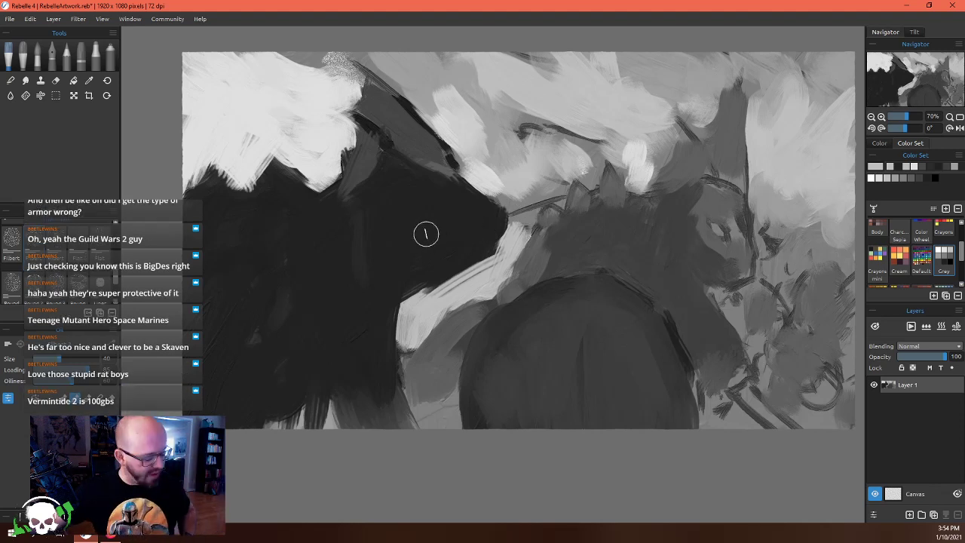
left_click(361, 157, "alt")
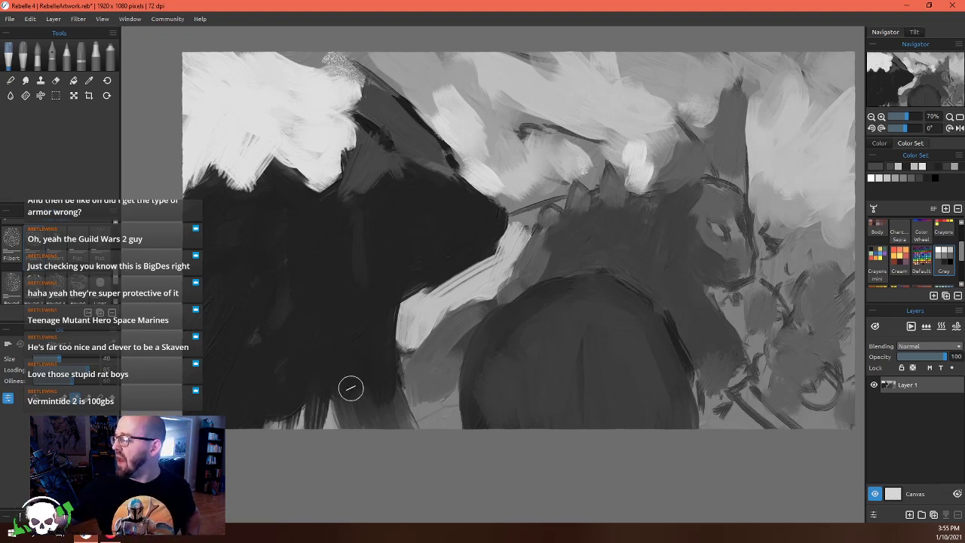
mouse_move(351, 364)
left_mouse_down()
mouse_move(338, 407)
mouse_move(332, 351)
mouse_move(310, 357)
left_mouse_up()
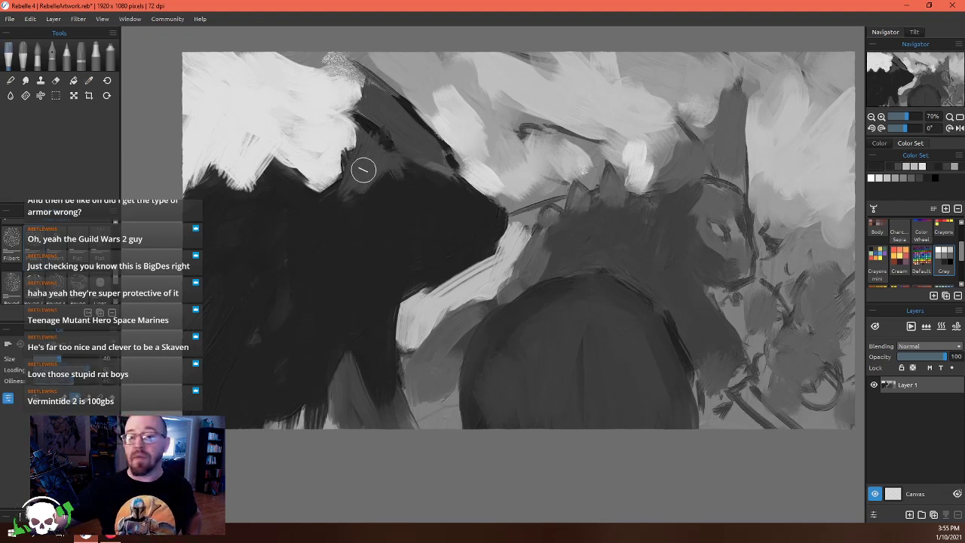
Shape a mid-grey strip down the left creature's neck, and clean up its back edge with near-white sky strokes
mouse_move(363, 183)
left_mouse_down()
mouse_move(363, 225)
mouse_move(330, 279)
mouse_move(368, 266)
left_mouse_up()
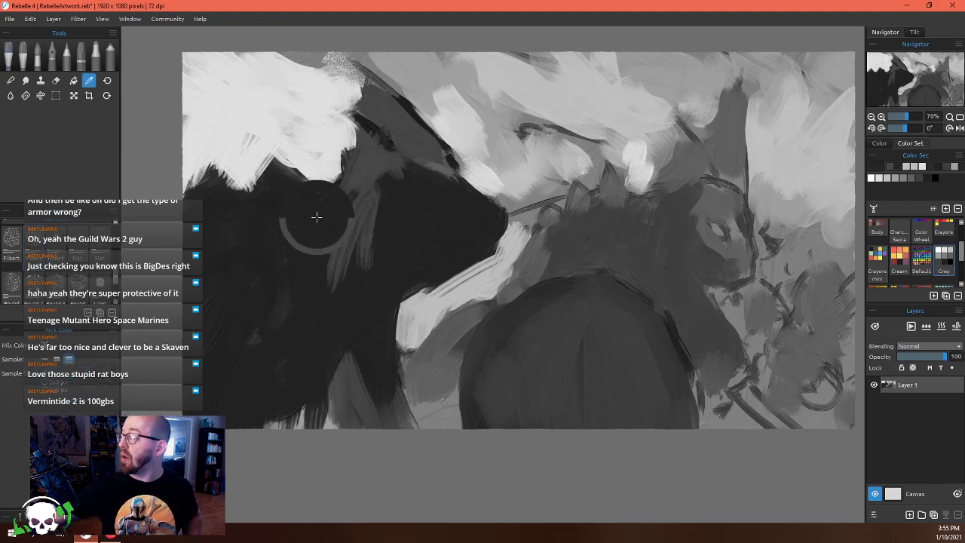
left_click_drag(318, 215, 349, 276)
left_click_drag(363, 208, 351, 279)
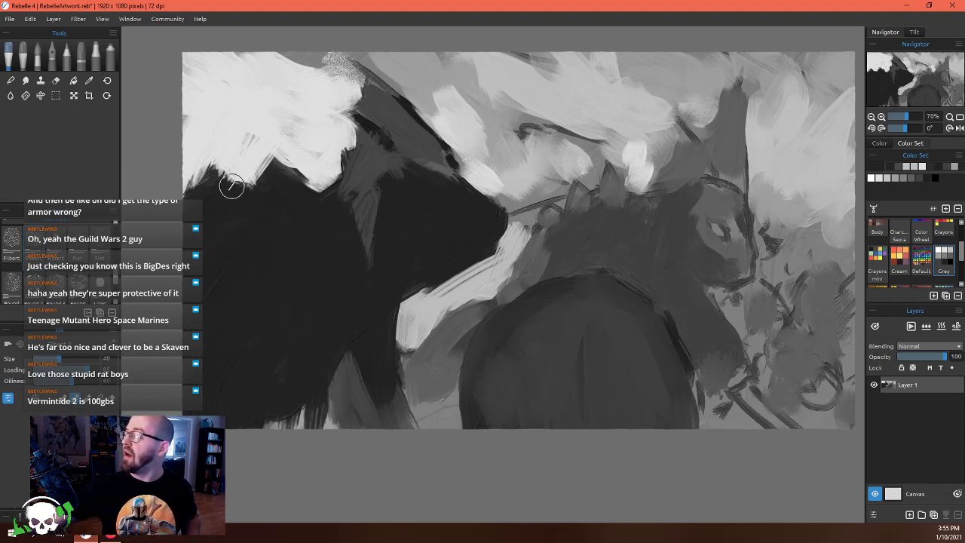
left_click(236, 163, "alt")
mouse_move(236, 162)
left_mouse_down()
mouse_move(226, 157)
mouse_move(252, 129)
mouse_move(264, 170)
left_mouse_up()
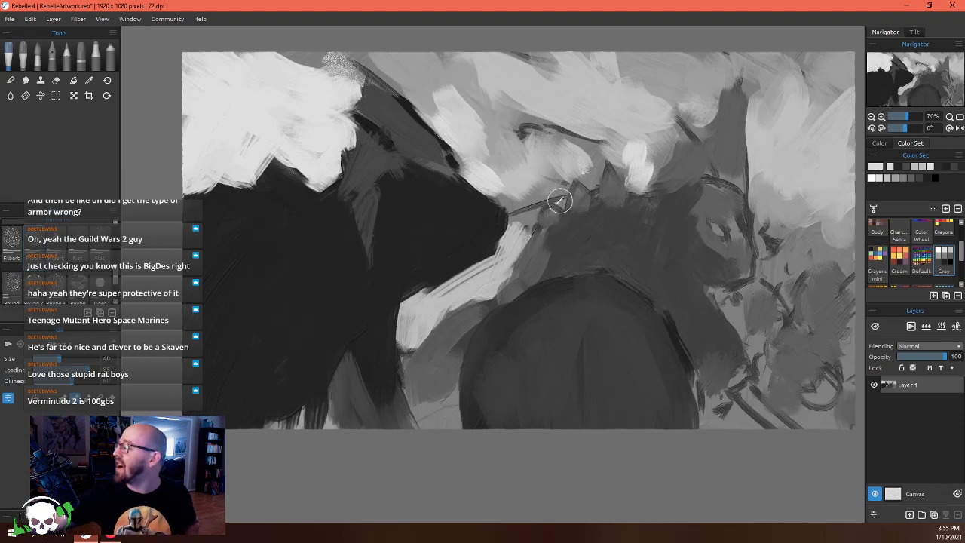
Paint a broad band of slightly lighter dark grey across the left creature's neck behind its head
key("i")
left_click(384, 172)
mouse_move(409, 156)
left_mouse_down()
mouse_move(455, 181)
mouse_move(376, 219)
mouse_move(371, 262)
left_mouse_up()
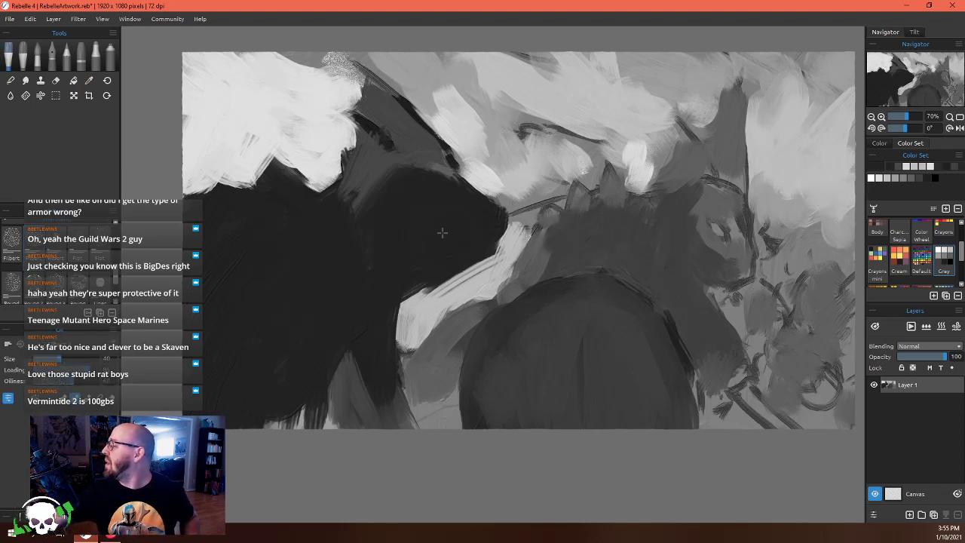
left_click(880, 144)
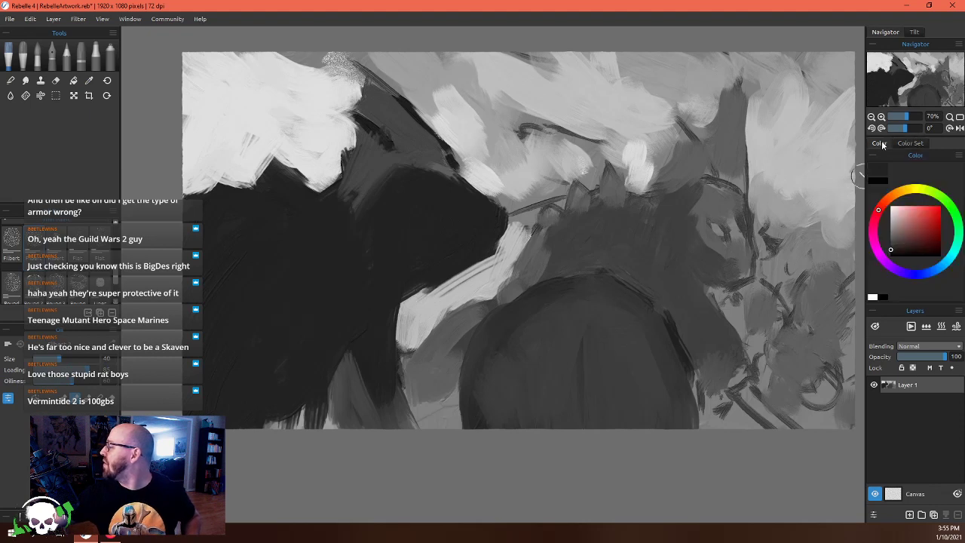
left_click(890, 243)
left_click_drag(411, 184, 387, 204)
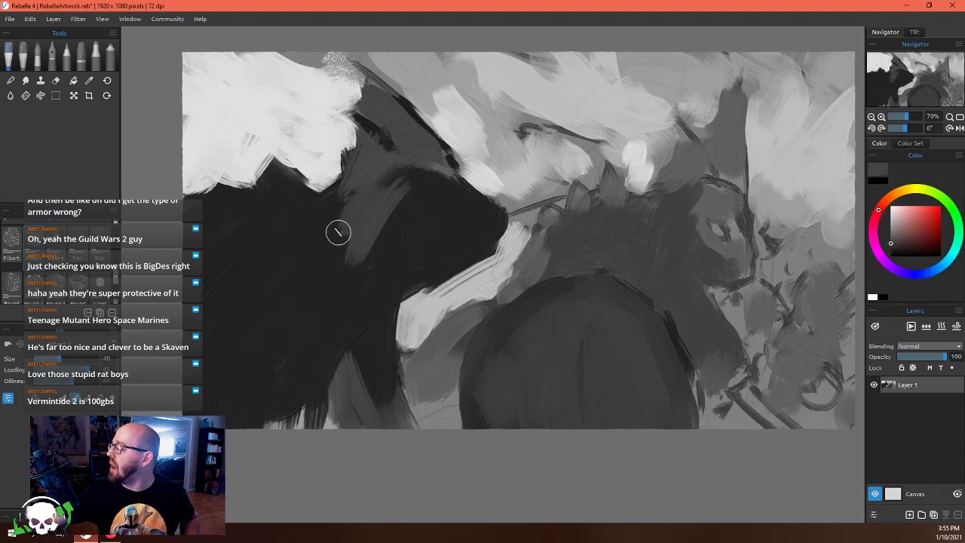
mouse_move(338, 232)
left_mouse_down()
mouse_move(362, 209)
mouse_move(344, 237)
left_mouse_up()
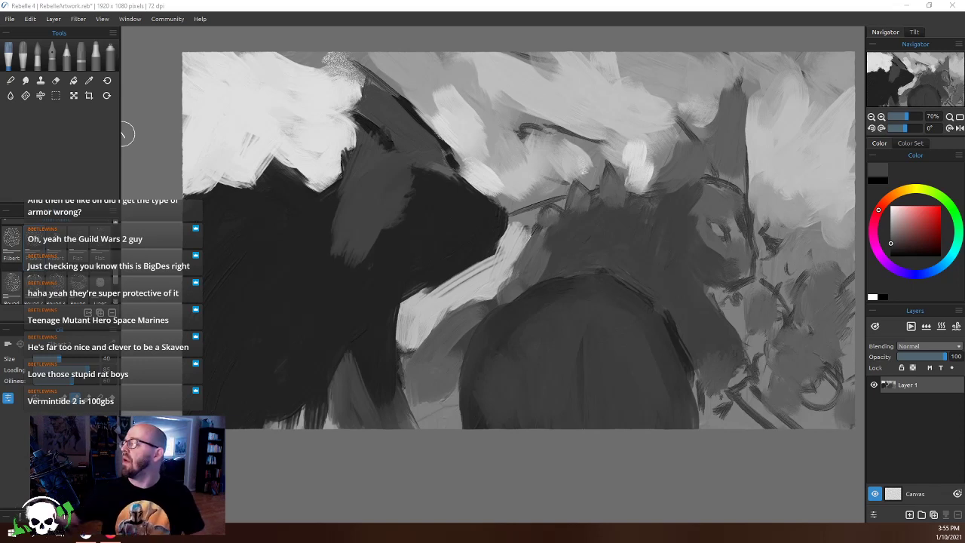
Darken the left creature's head, and extend the neck band into a curved collar with its sampled grey
left_click(432, 216)
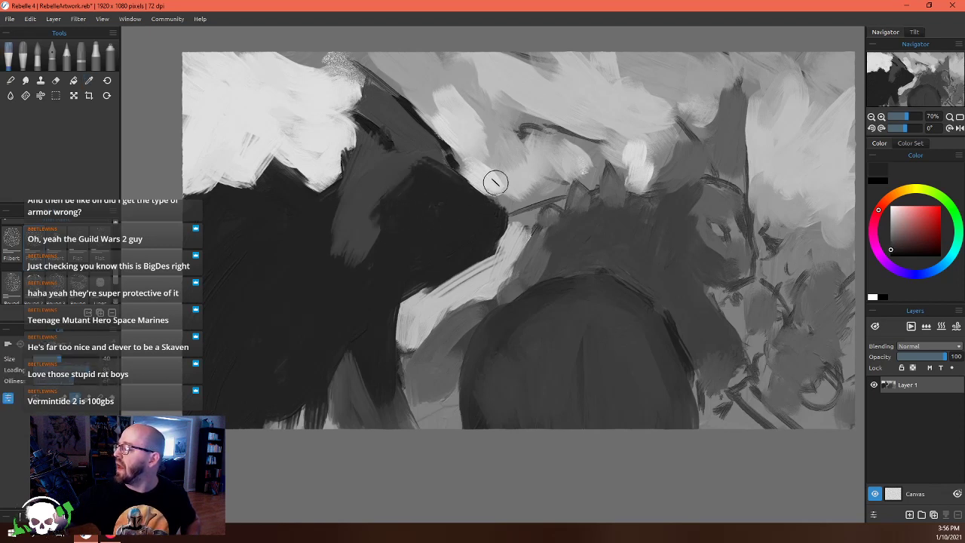
key("i")
left_click(365, 216)
mouse_move(343, 181)
left_mouse_down()
mouse_move(392, 279)
mouse_move(377, 297)
mouse_move(384, 288)
mouse_move(370, 284)
mouse_move(334, 194)
mouse_move(343, 264)
left_mouse_up()
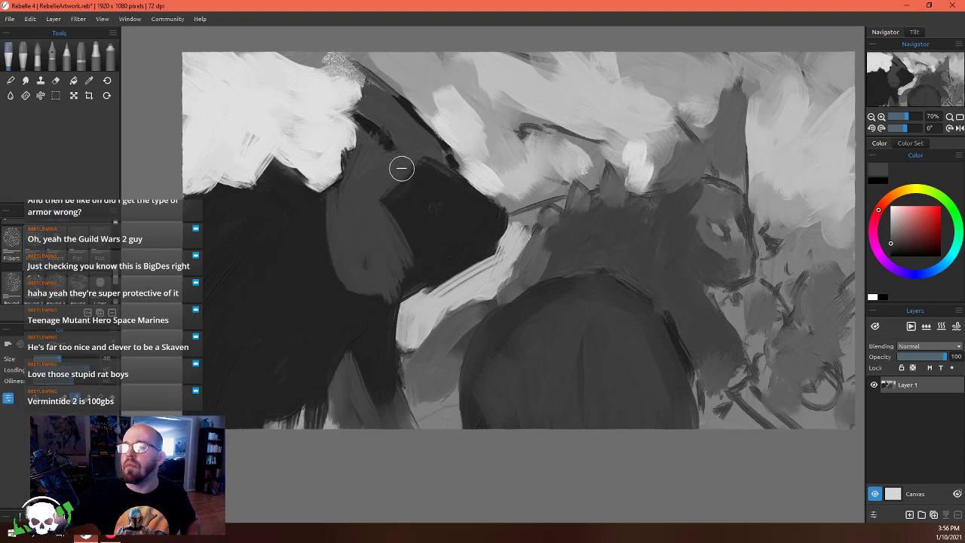
Sample the head's dark grey and reshape the left creature's brow, cheek and lower jaw against the neck collar
key("i")
left_click(400, 194)
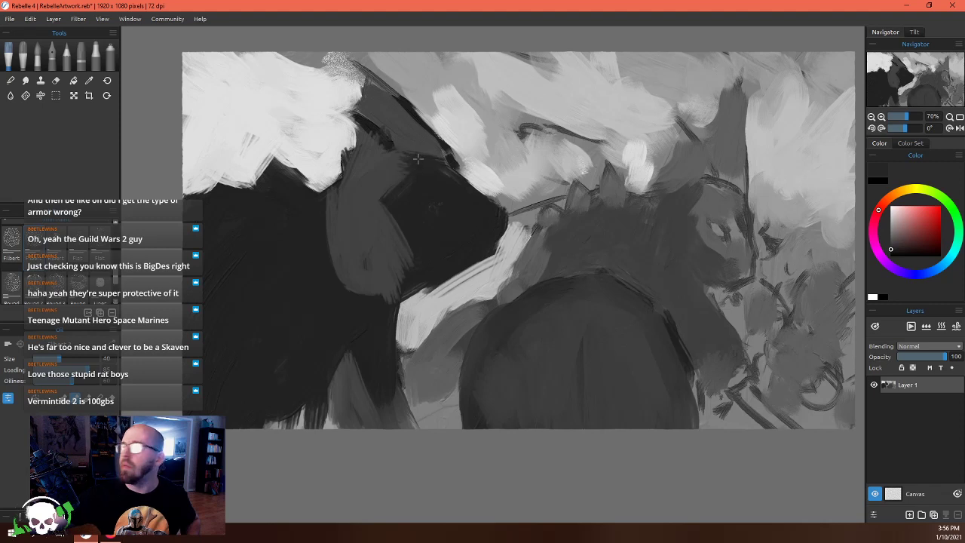
mouse_move(417, 158)
left_mouse_down()
mouse_move(356, 186)
mouse_move(381, 198)
left_mouse_up()
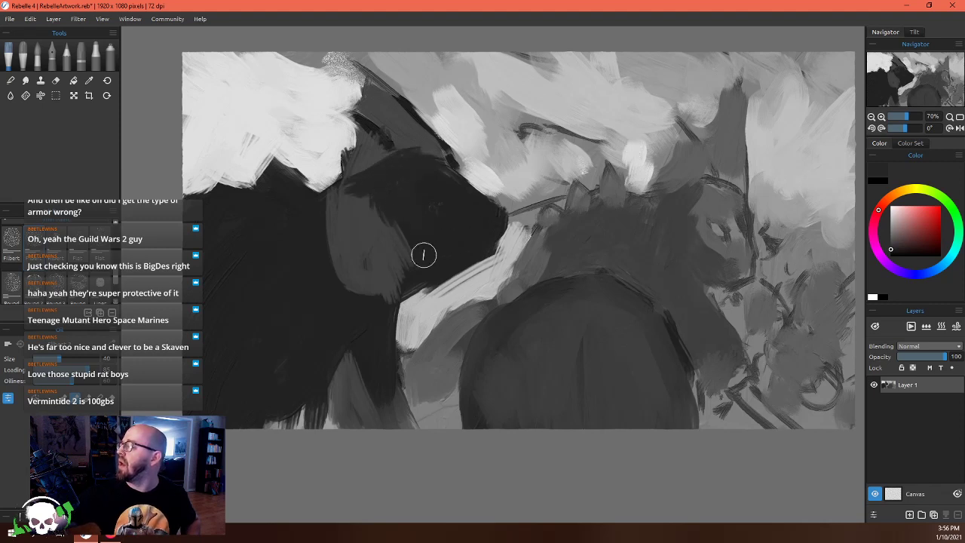
left_click_drag(422, 252, 424, 276)
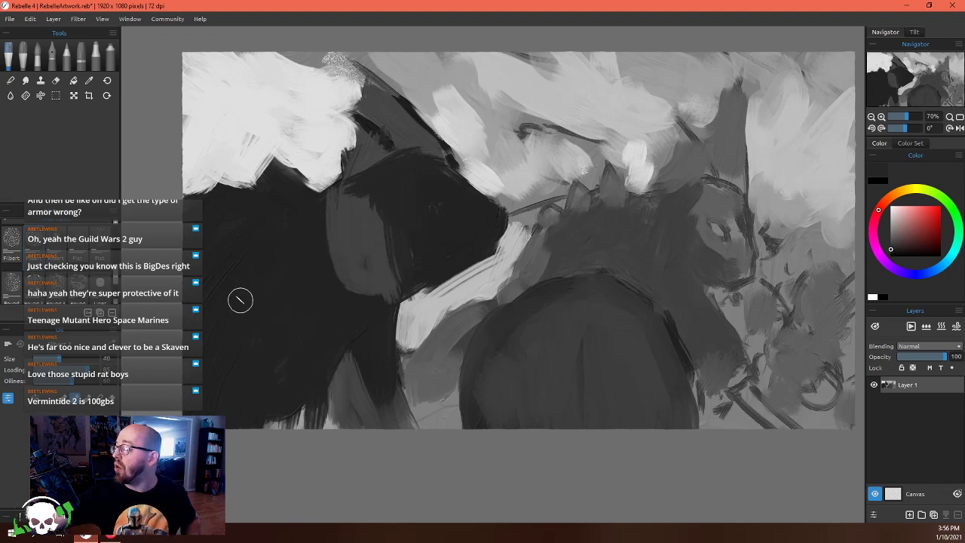
Paint a grey shoulder shape at the left creature's back, and redefine its leg and cheek edges with dark grey
left_click(349, 229, "alt")
mouse_move(205, 276)
left_mouse_down()
mouse_move(219, 238)
mouse_move(205, 243)
mouse_move(202, 268)
left_mouse_up()
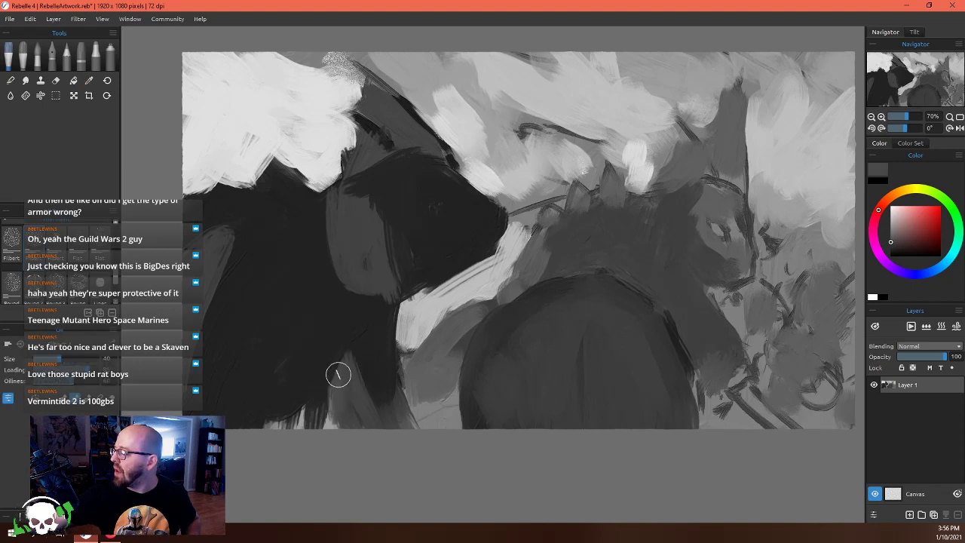
left_click(309, 385, "alt")
left_click_drag(286, 422, 309, 384)
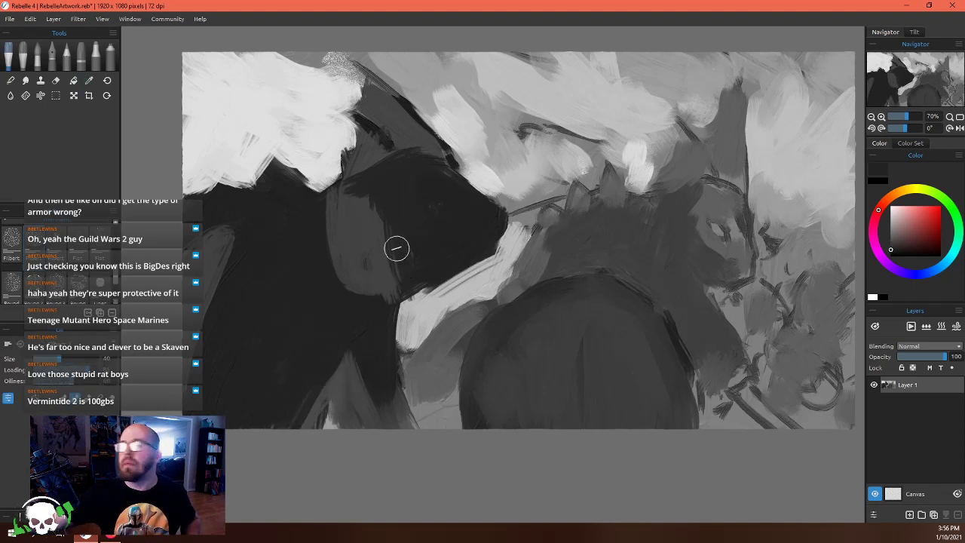
left_click_drag(384, 200, 370, 254)
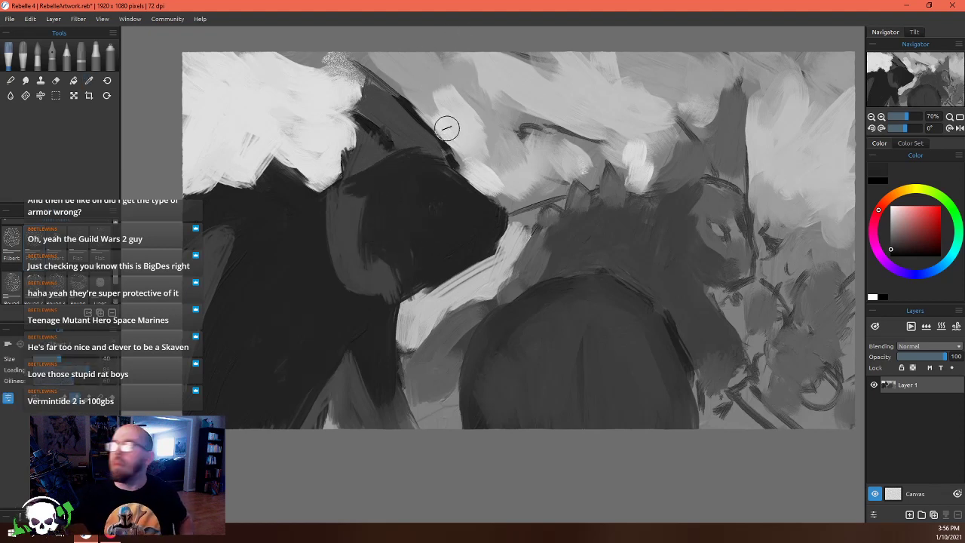
Redraw the left creature's two curved horns in sampled dark grey with a size 20 brush
key("i")
left_click(409, 106)
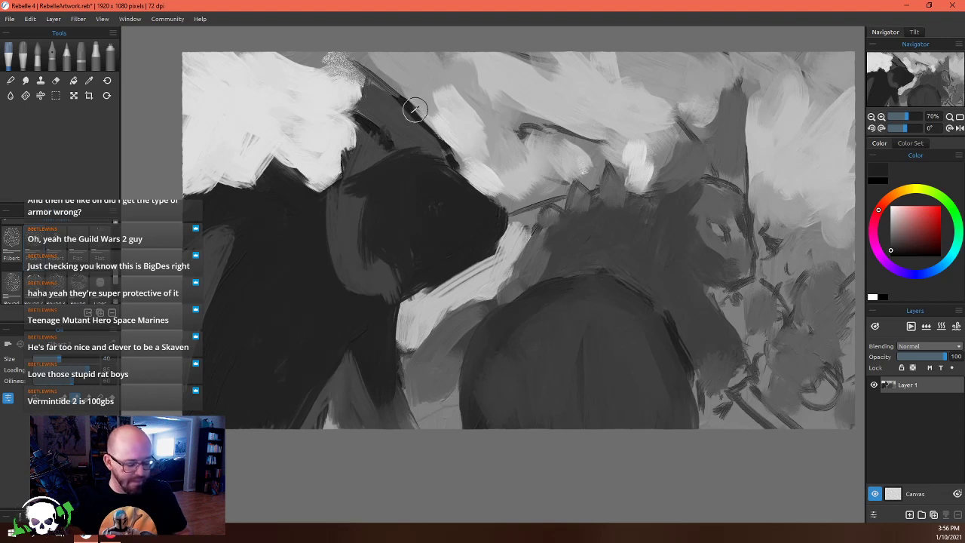
key("b")
left_click_drag(403, 101, 354, 64)
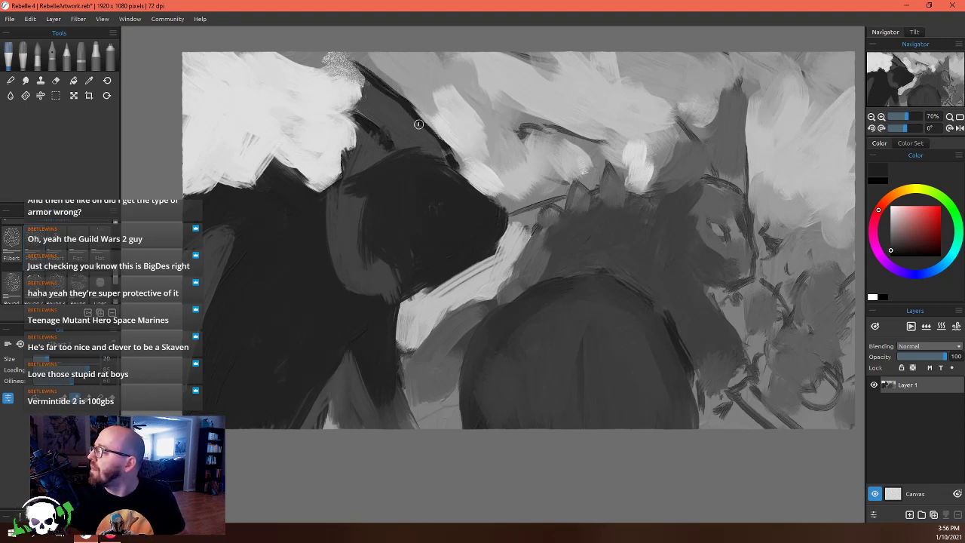
mouse_move(360, 129)
left_mouse_down()
mouse_move(407, 164)
mouse_move(343, 110)
mouse_move(394, 153)
left_mouse_up()
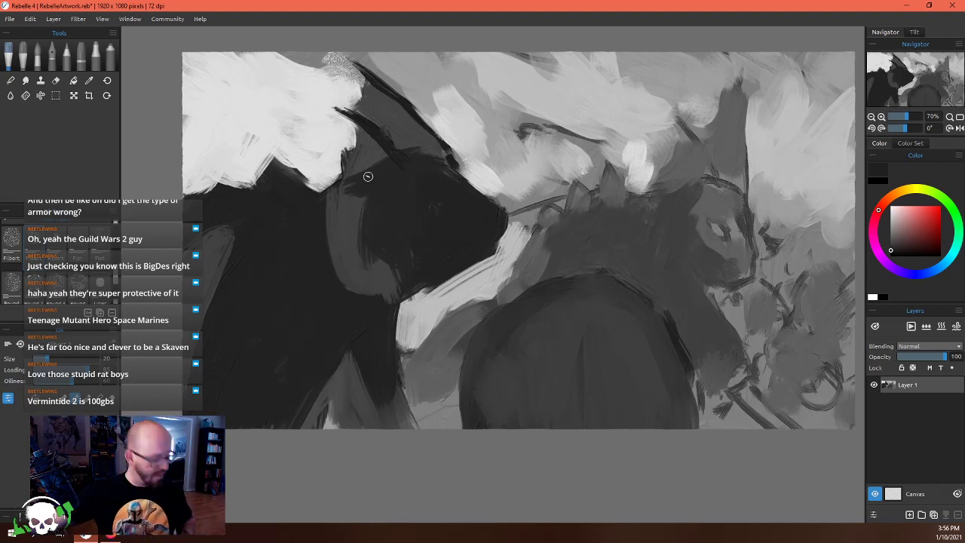
Extend the grey collar below the left creature's jaw onto its chest, and carve the rear cheek edge with dark strokes
left_click(355, 279, "alt")
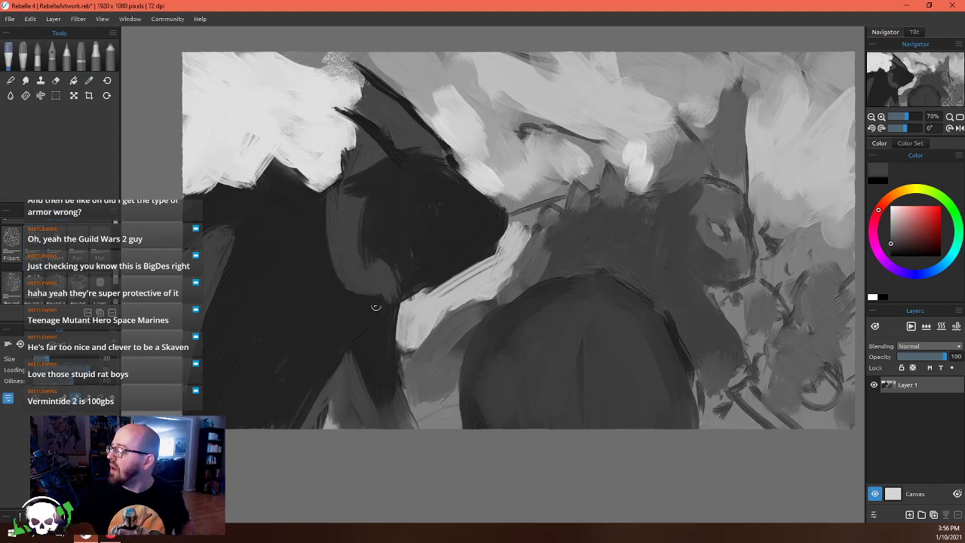
mouse_move(378, 286)
left_mouse_down()
mouse_move(392, 336)
mouse_move(413, 293)
mouse_move(425, 181)
mouse_move(396, 228)
mouse_move(391, 324)
mouse_move(380, 312)
mouse_move(405, 321)
left_mouse_up()
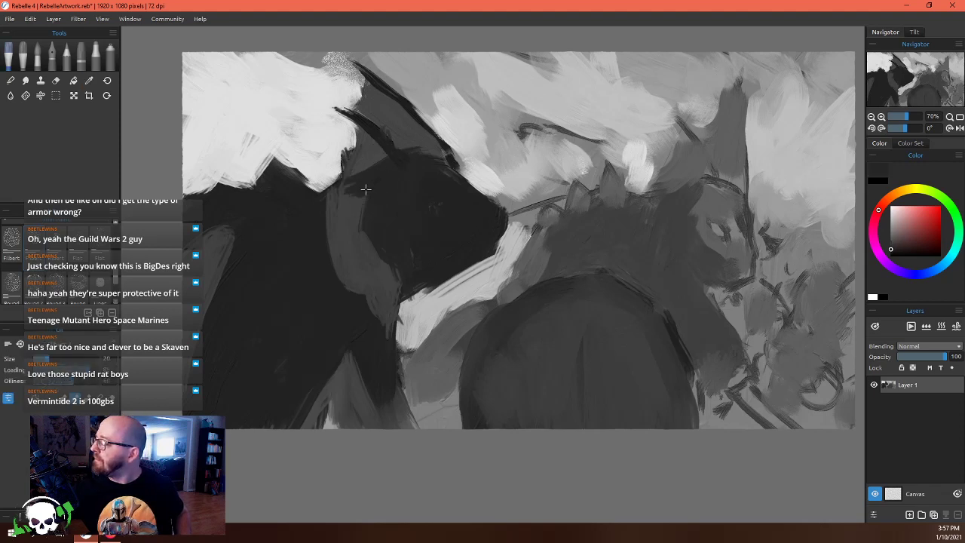
mouse_move(370, 180)
left_mouse_down()
mouse_move(369, 254)
mouse_move(361, 202)
left_mouse_up()
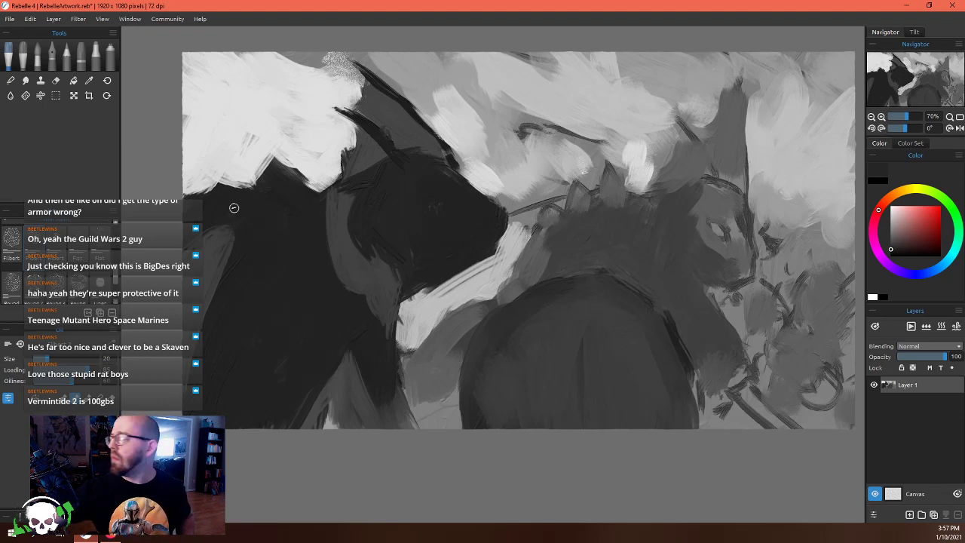
Add light grey highlight strokes to the grey shoulder shape on the left creature's back
left_click(295, 96, "alt")
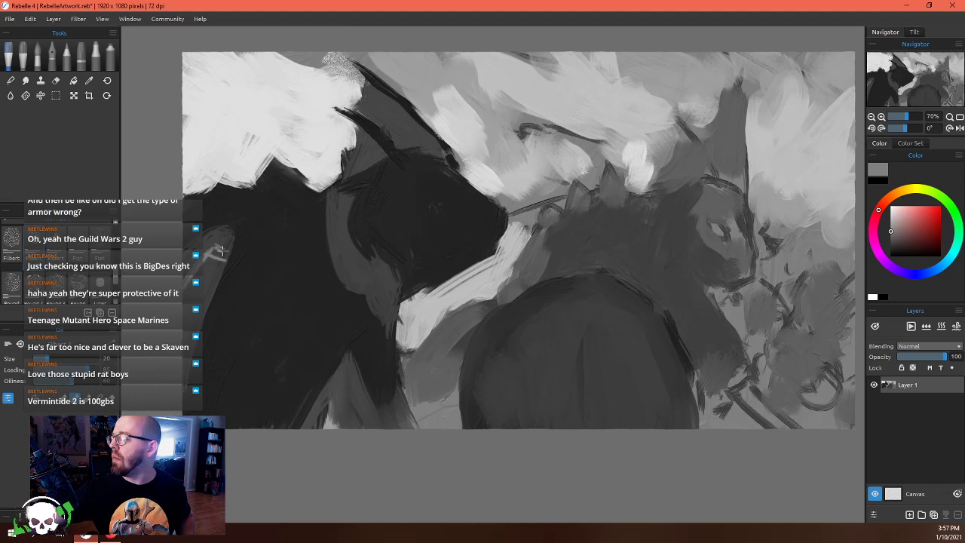
left_click_drag(222, 250, 237, 235)
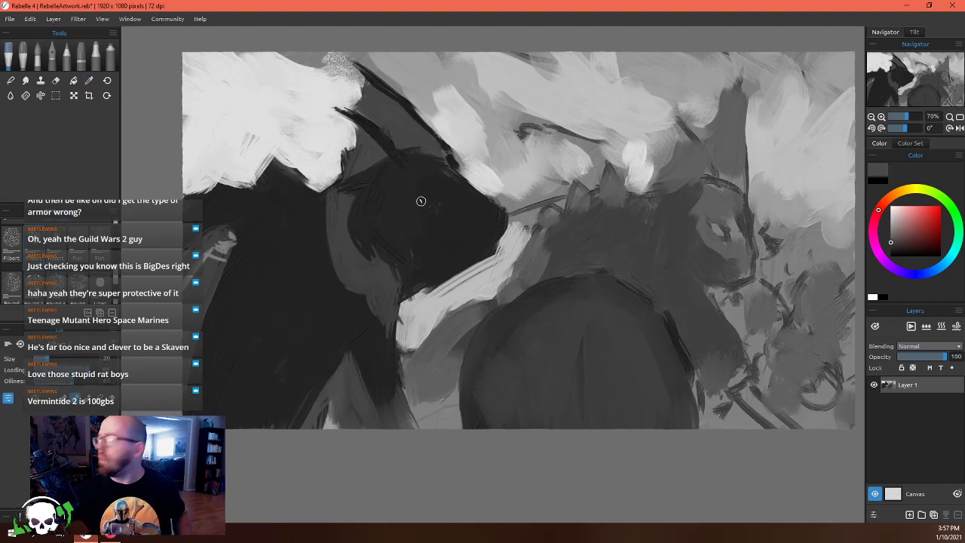
Paint a mid-grey eye shape on the left creature's head and mark a dark pupil inside it
left_click_drag(426, 193, 437, 191)
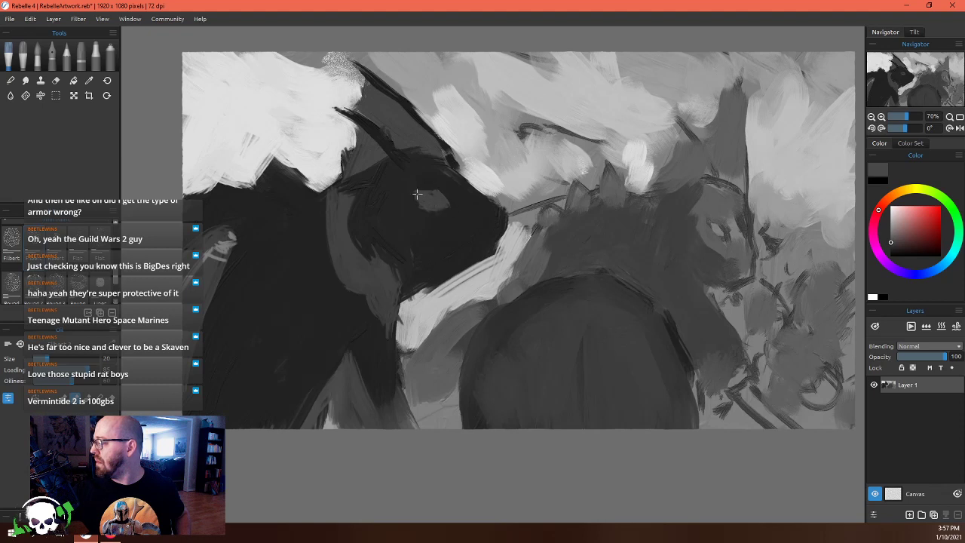
left_click_drag(417, 194, 447, 190)
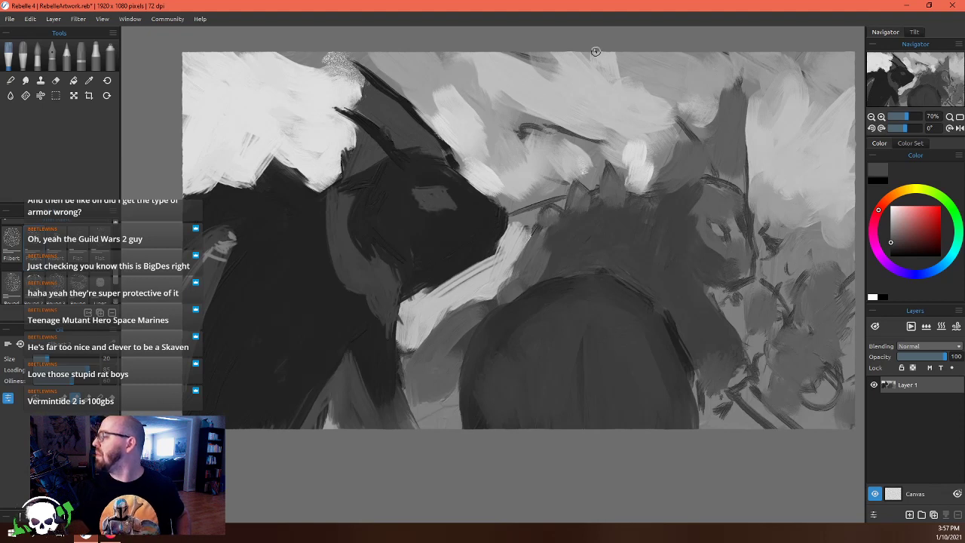
left_click(435, 158, "alt")
left_click_drag(418, 198, 434, 195)
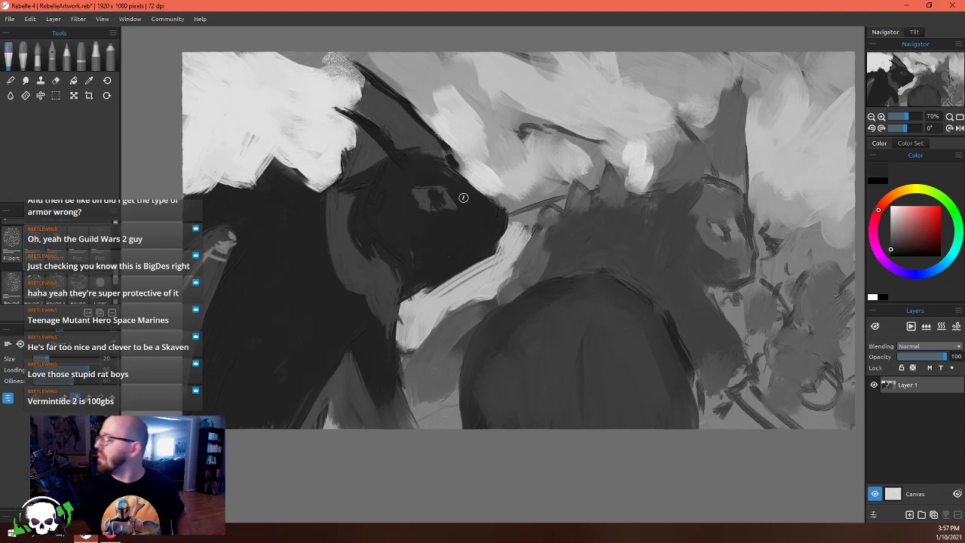
Try a near-black mouth line across the left creature's muzzle
left_click(890, 254)
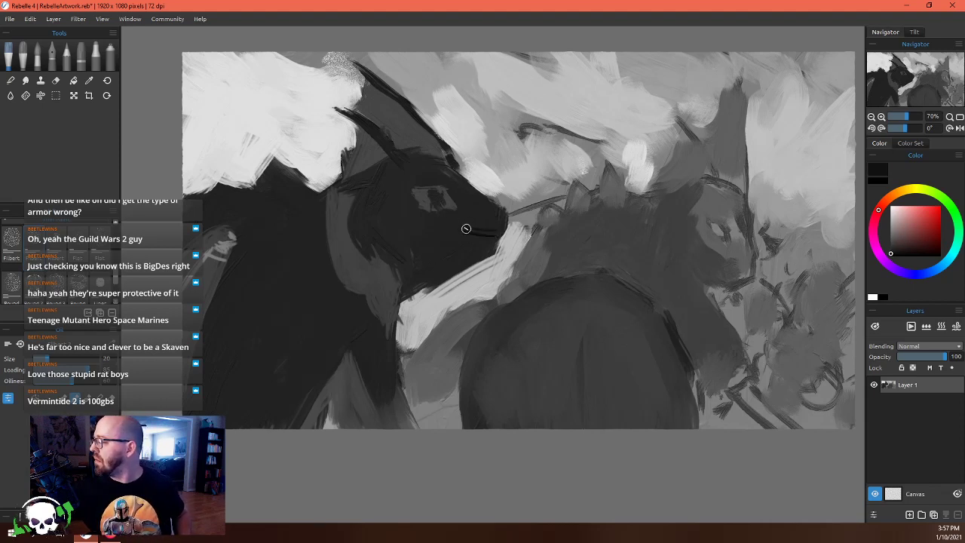
key("ctrl+z")
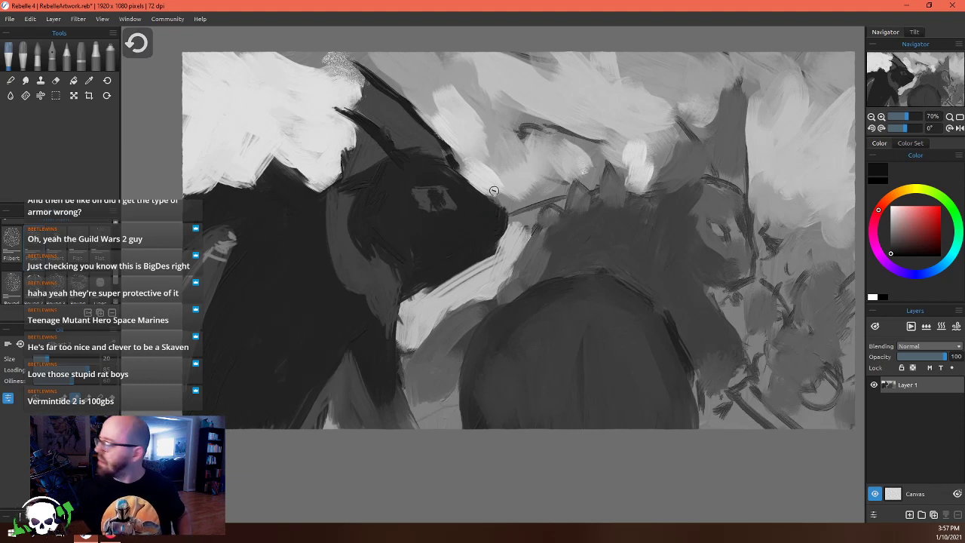
Repaint the mouth line in near-black from the tip of the left creature's muzzle back toward its cheek
mouse_move(502, 238)
left_mouse_down()
mouse_move(446, 222)
mouse_move(467, 232)
mouse_move(402, 233)
left_mouse_up()
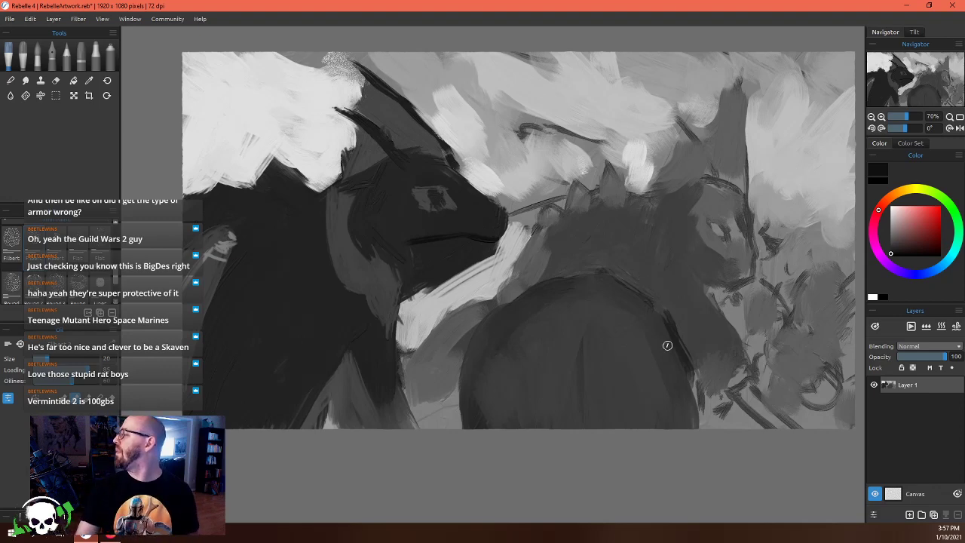
scroll(667, 346, "down", 5)
scroll(657, 345, "up", 3)
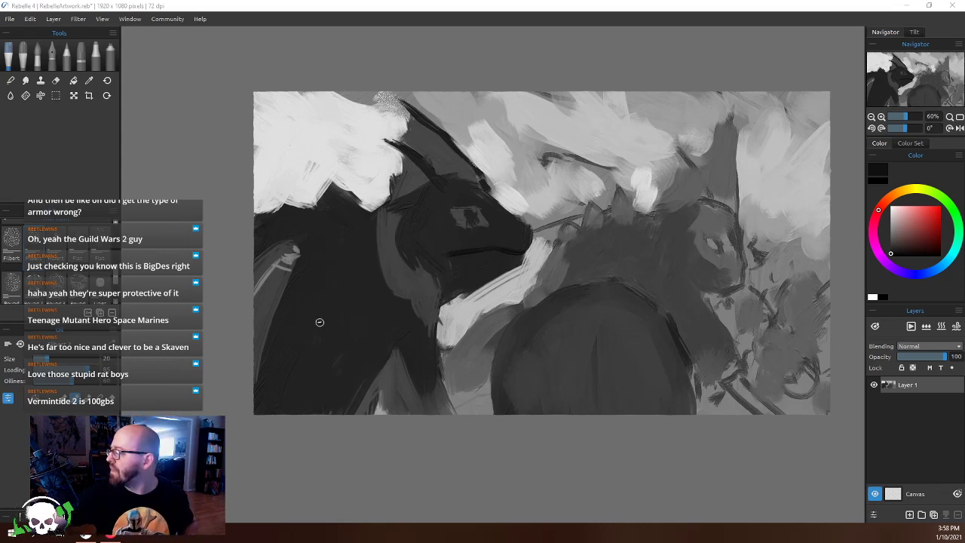
With the Thick Wet brush and a sampled dark grey, widen and fill the shoulder shape on the left creature's back
left_click(297, 314)
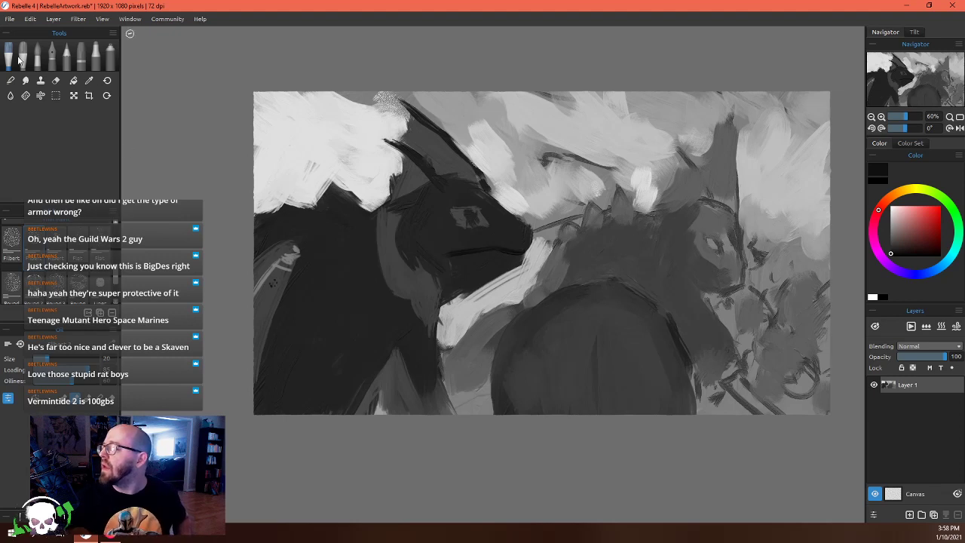
scroll(116, 275, "down", 3)
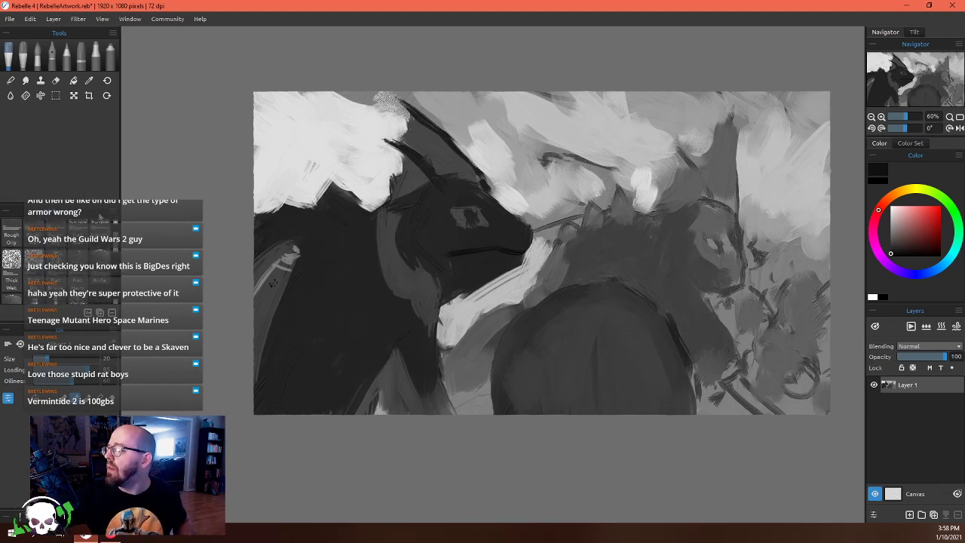
left_click(11, 262)
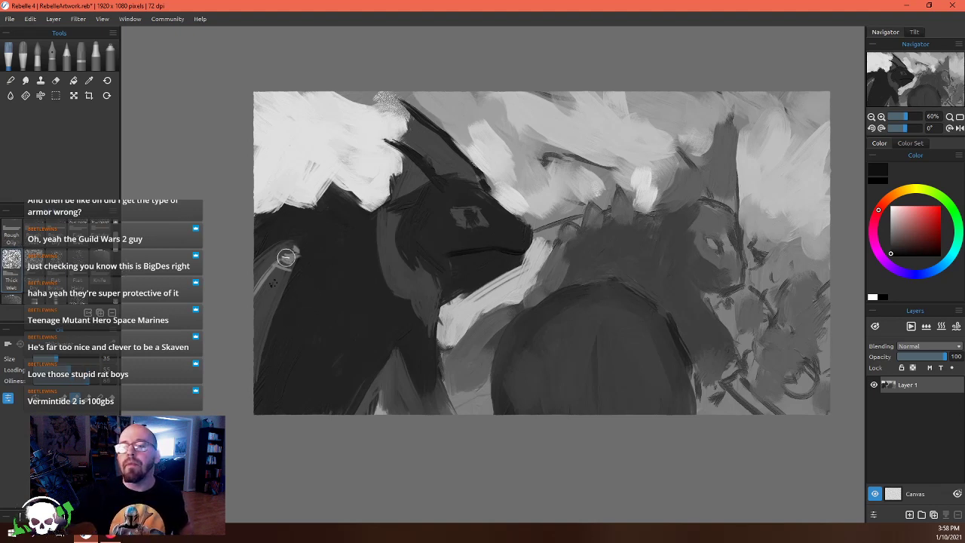
left_click(280, 283, "alt")
mouse_move(297, 323)
left_mouse_down()
mouse_move(299, 263)
mouse_move(302, 353)
left_mouse_up()
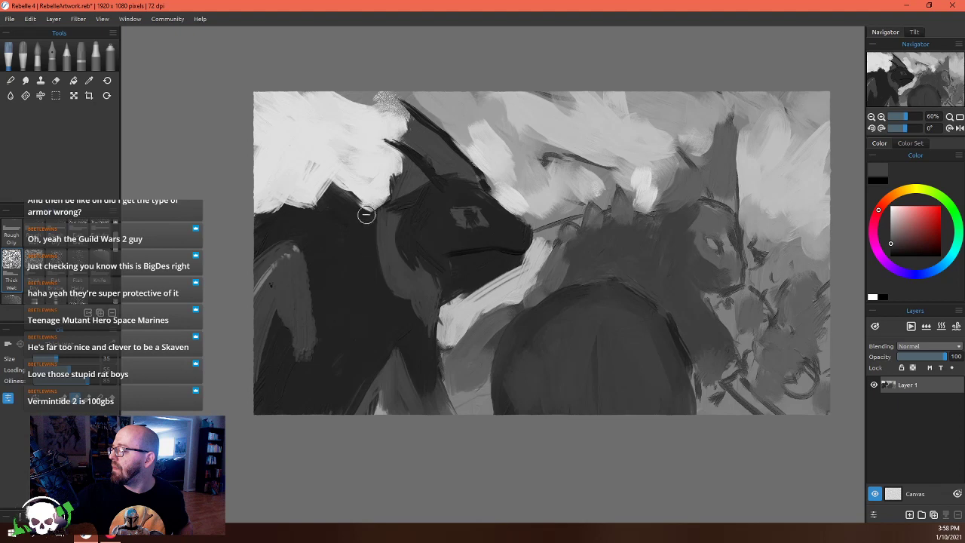
mouse_move(306, 338)
left_mouse_down()
mouse_move(287, 324)
mouse_move(257, 397)
mouse_move(284, 406)
left_mouse_up()
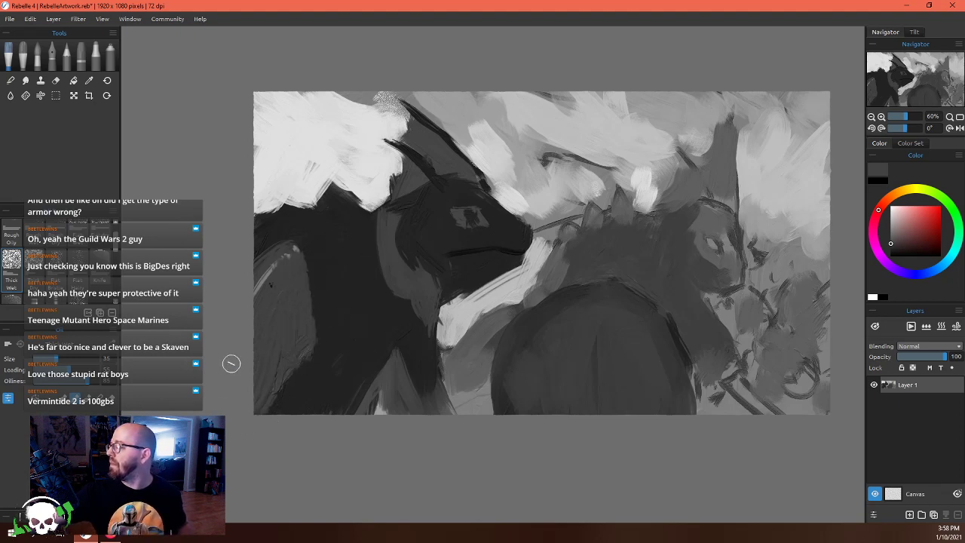
Paint a mid-grey highlight along the front edge of the shoulder shape and blend its inner side with dark grey
key("alt")
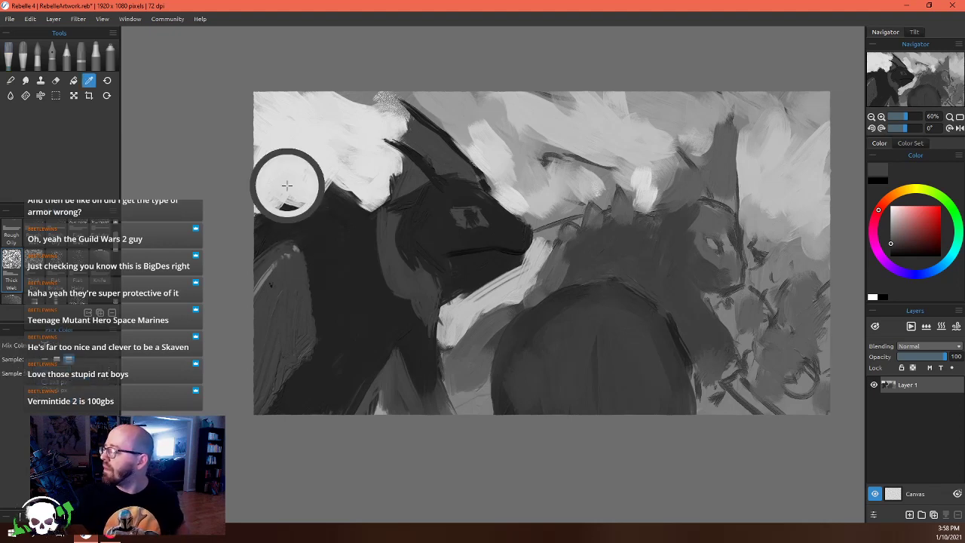
left_click(386, 99, "alt")
left_click_drag(300, 243, 317, 295)
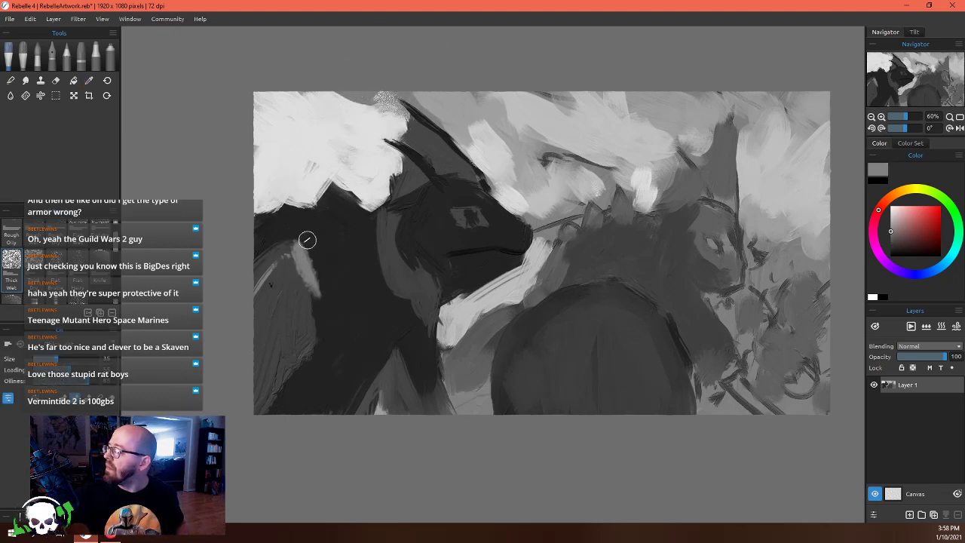
left_click(286, 260, "alt")
left_click_drag(286, 260, 310, 307)
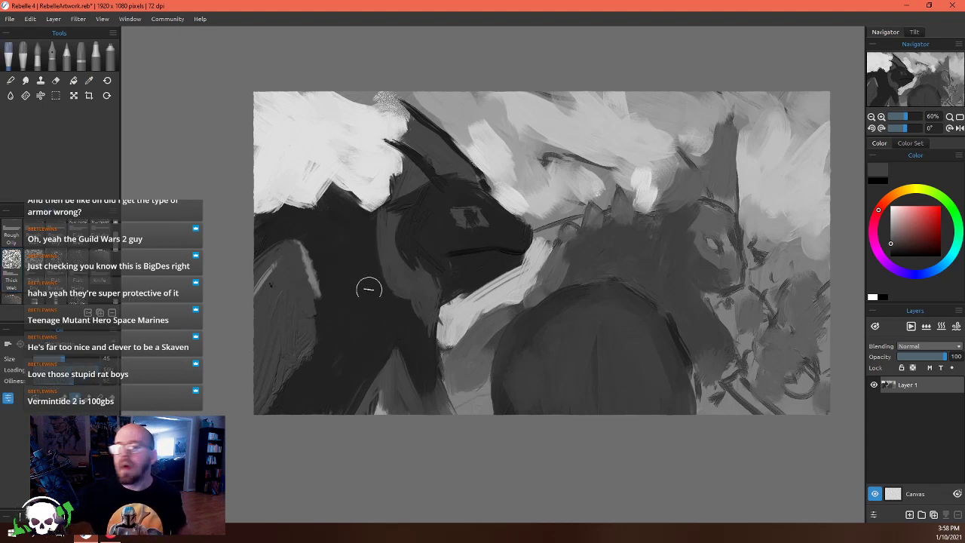
Cover the upper grey collar behind the left creature's cheek with the sampled near-black body tone
left_click(403, 213, "alt")
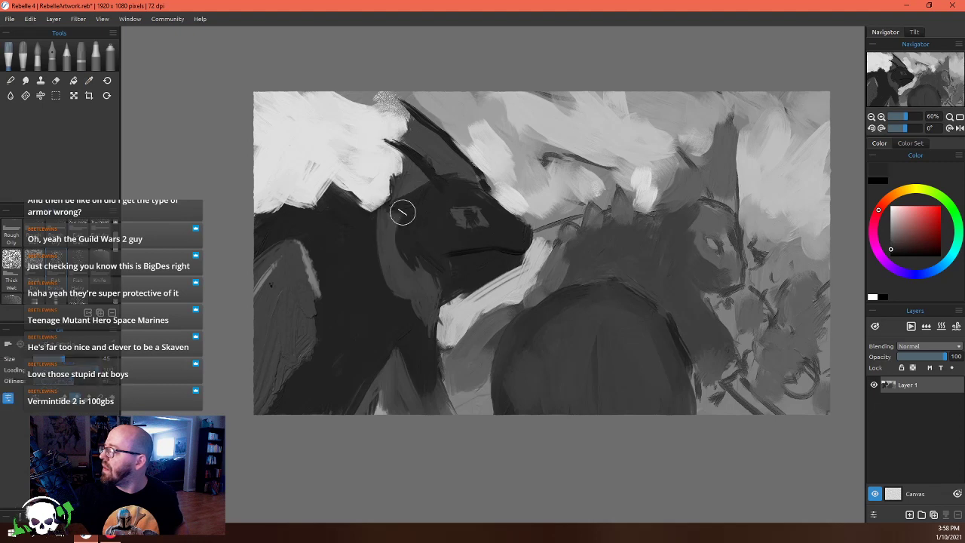
left_click_drag(382, 242, 392, 295)
left_click(377, 218, "alt")
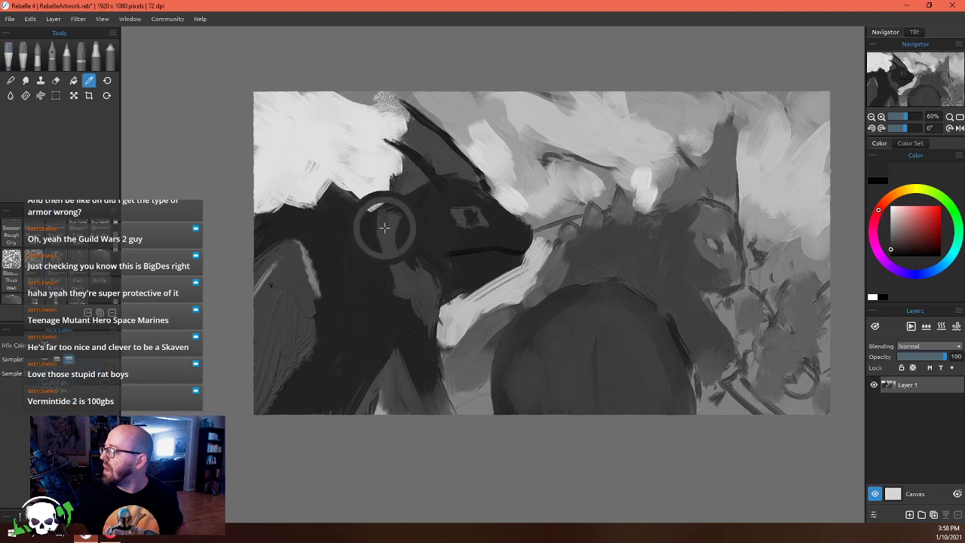
left_click(342, 231, "alt")
mouse_move(342, 231)
left_mouse_down()
mouse_move(356, 291)
mouse_move(387, 308)
mouse_move(383, 282)
mouse_move(352, 256)
left_mouse_up()
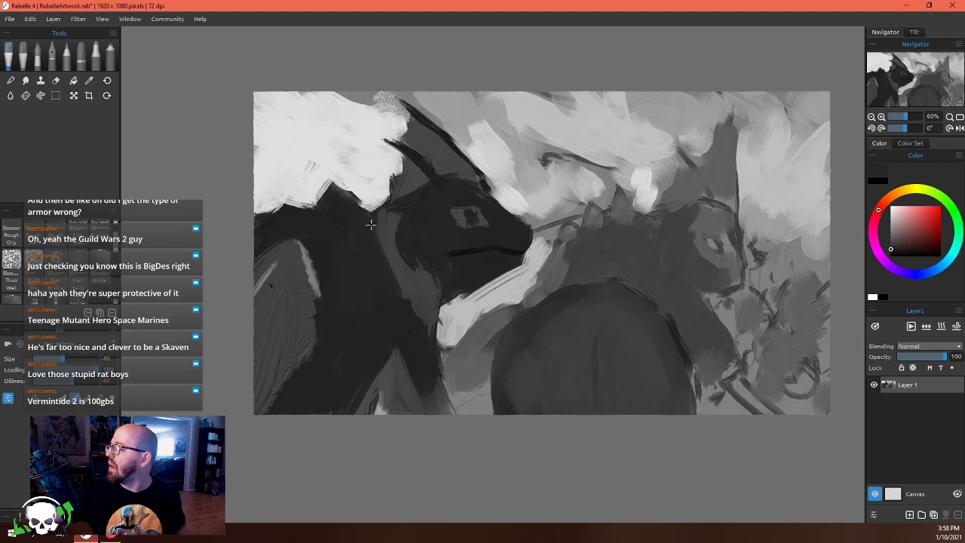
left_click_drag(370, 222, 388, 301)
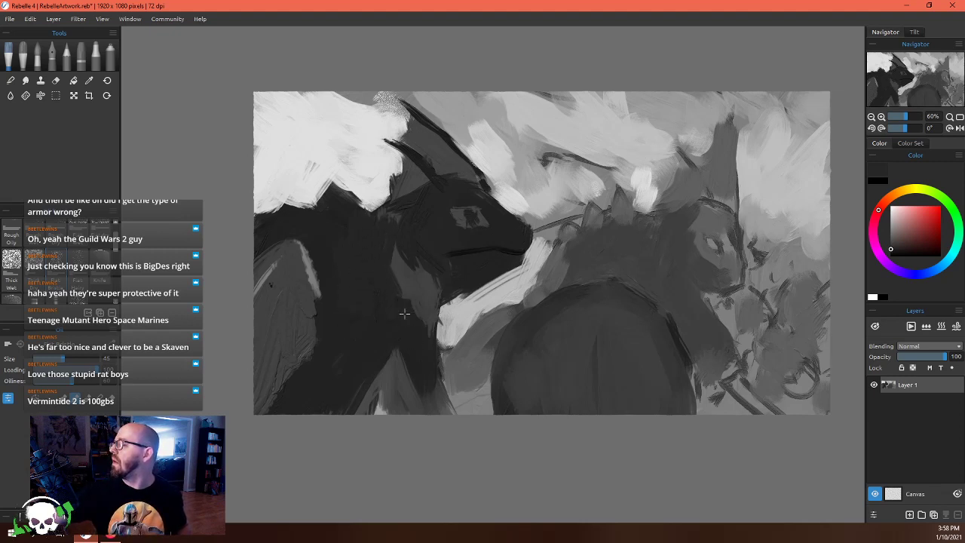
left_click_drag(462, 312, 502, 216)
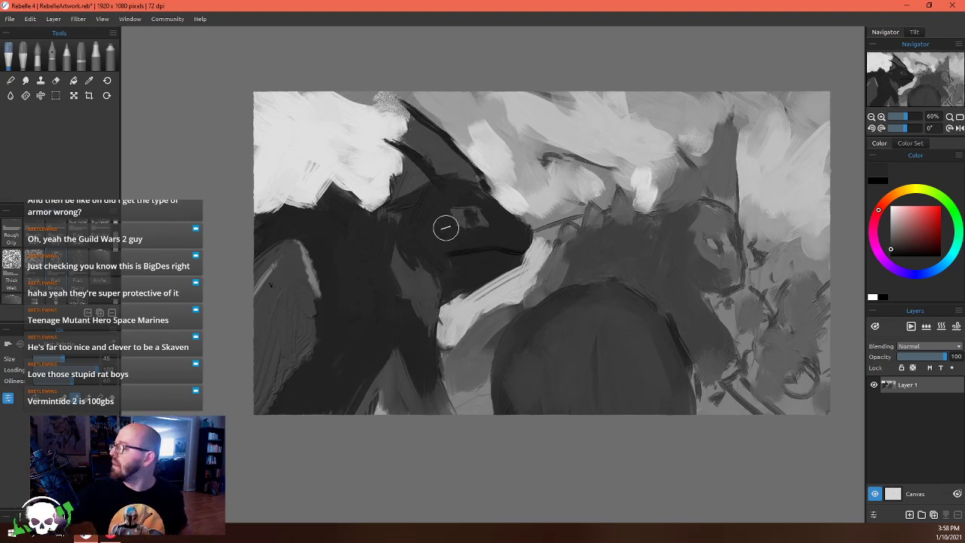
Sample dark grey from the head crest and near-black from the head, and rework the area behind the horn base
left_click(410, 172, "alt")
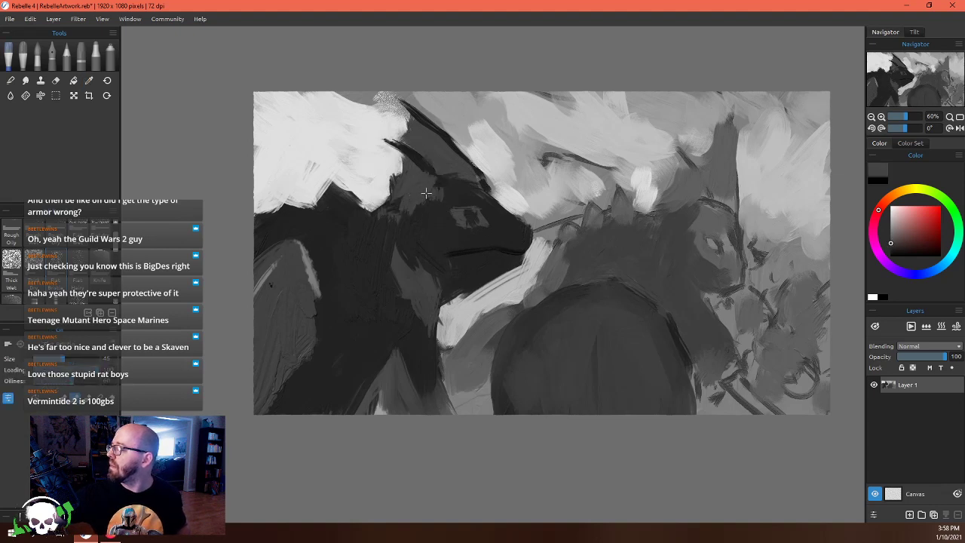
left_click(411, 216, "alt")
left_click_drag(406, 210, 436, 193)
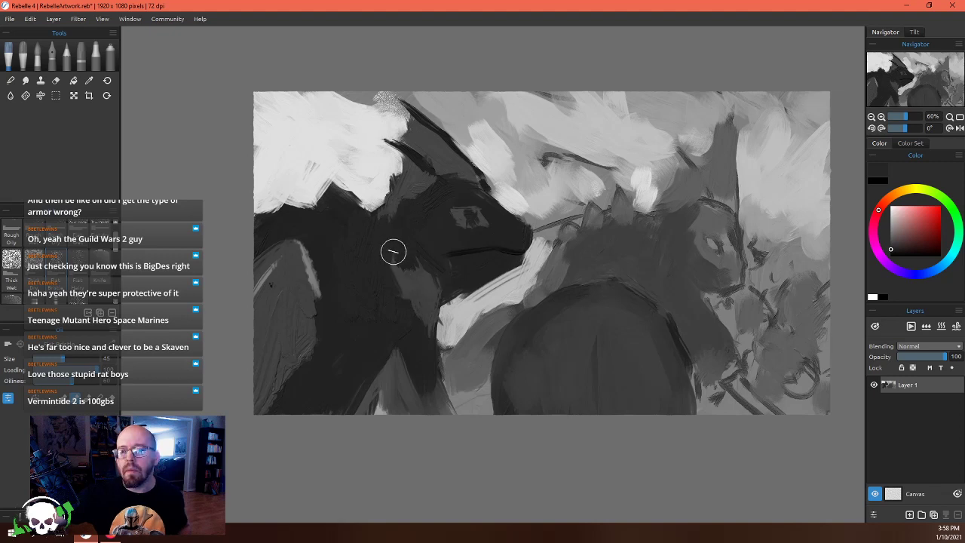
Lighten the gap between the left creature's legs with pale grey, then darken the area above it and the chest collar's edge
left_click(366, 409, "alt")
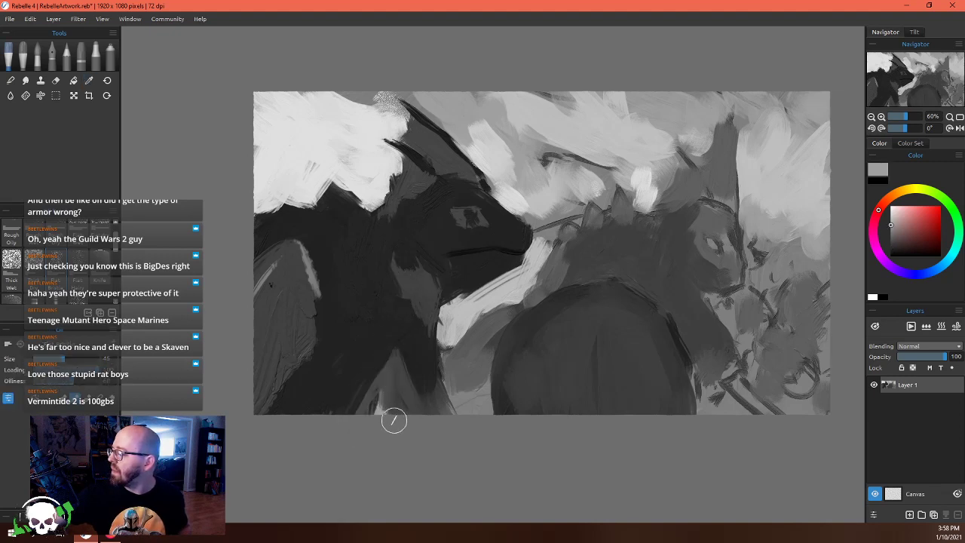
left_click_drag(394, 415, 404, 411)
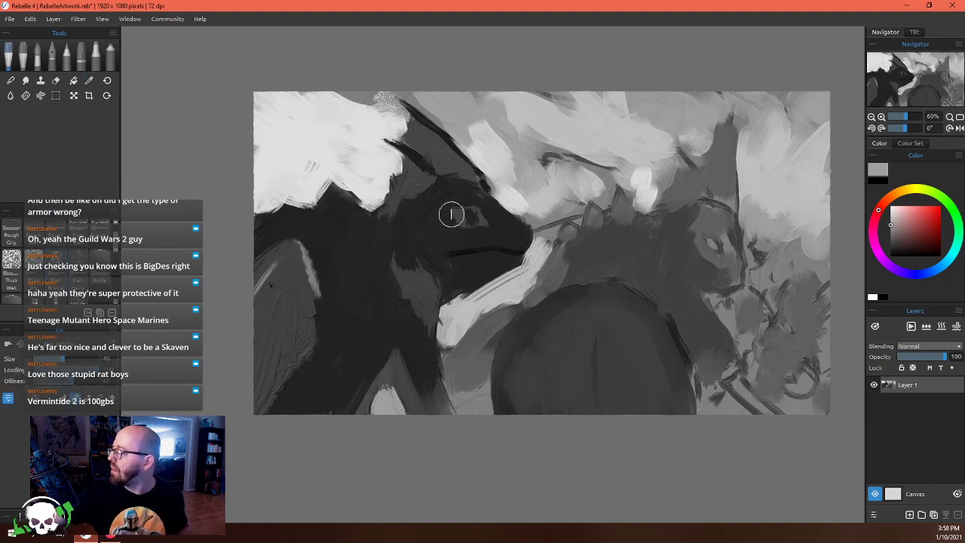
left_click(405, 358, "alt")
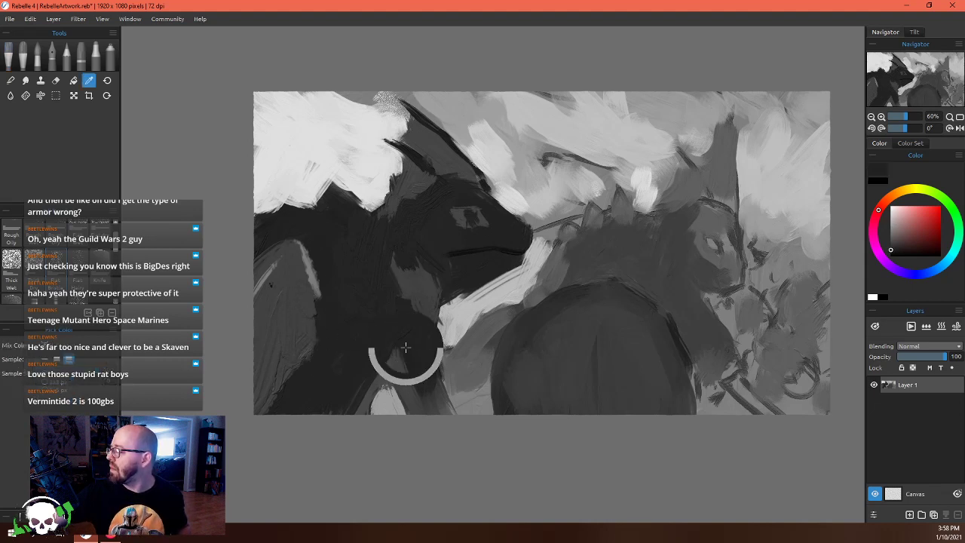
mouse_move(405, 357)
left_mouse_down()
mouse_move(422, 403)
mouse_move(459, 400)
mouse_move(390, 377)
mouse_move(418, 353)
left_mouse_up()
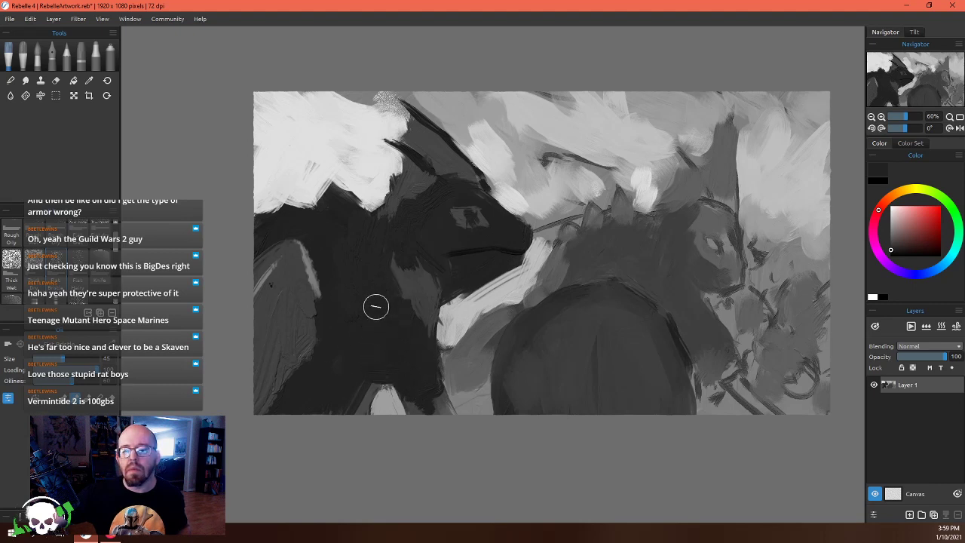
mouse_move(409, 260)
left_mouse_down()
mouse_move(379, 281)
mouse_move(403, 274)
left_mouse_up()
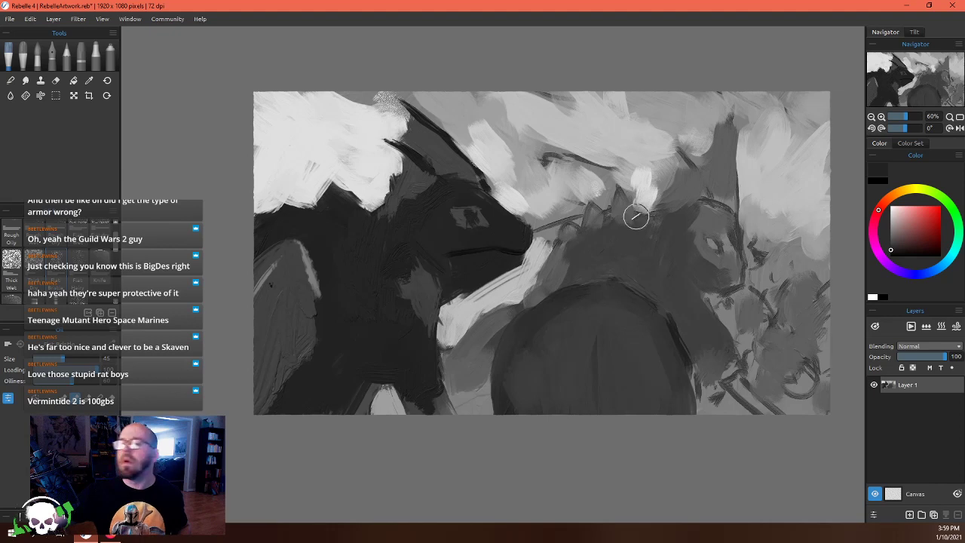
Switch to the Filbert brush at size 20 and reshape the left creature's eye as a near-black form with a grey rim
key("alt")
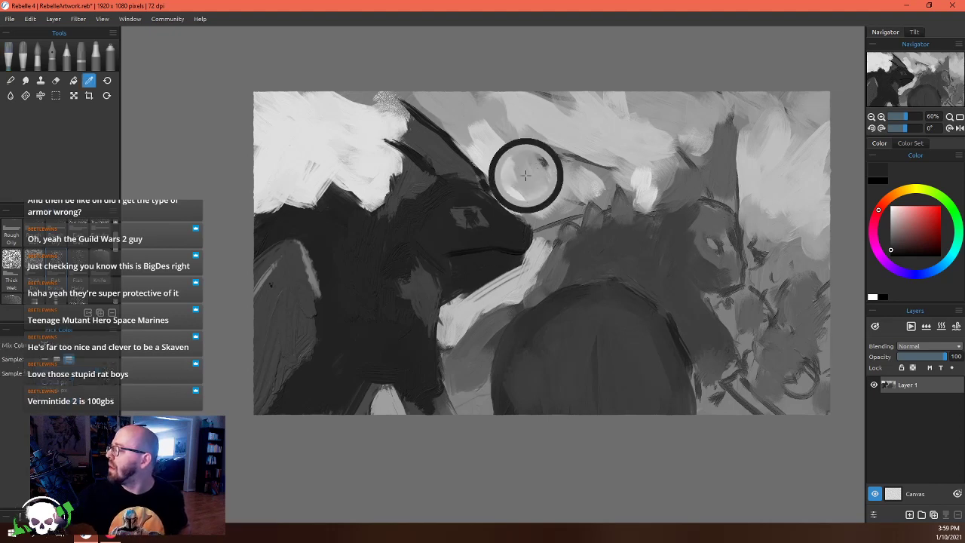
left_click(525, 175, "alt")
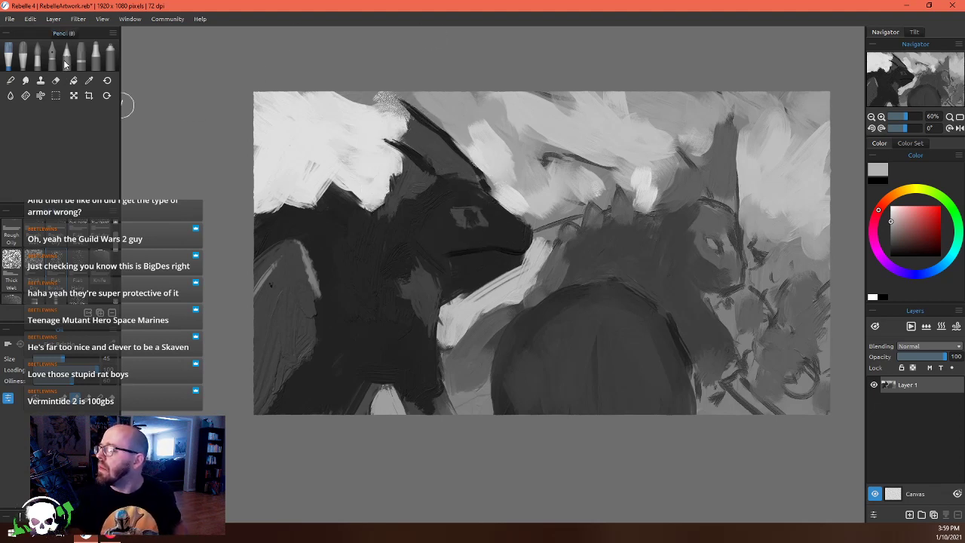
left_click(25, 48)
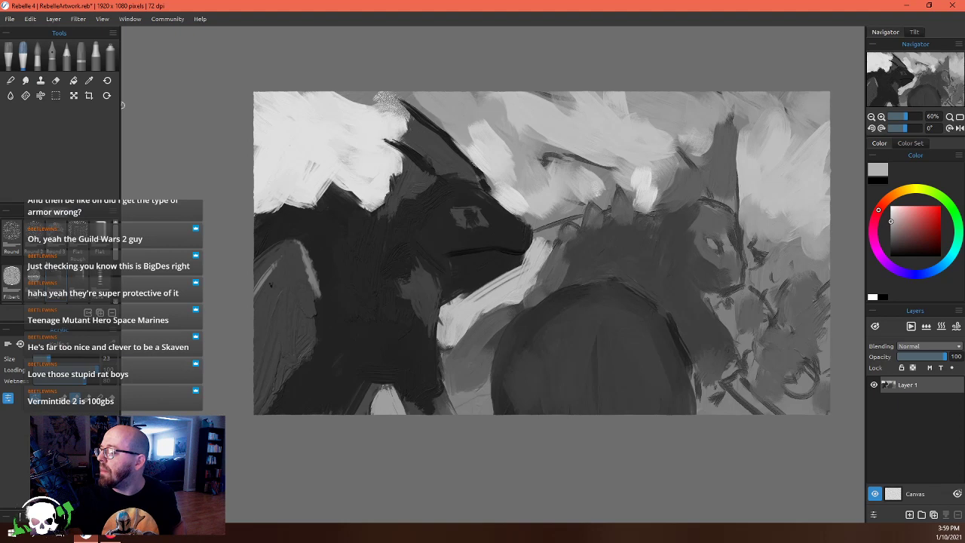
left_click(14, 277)
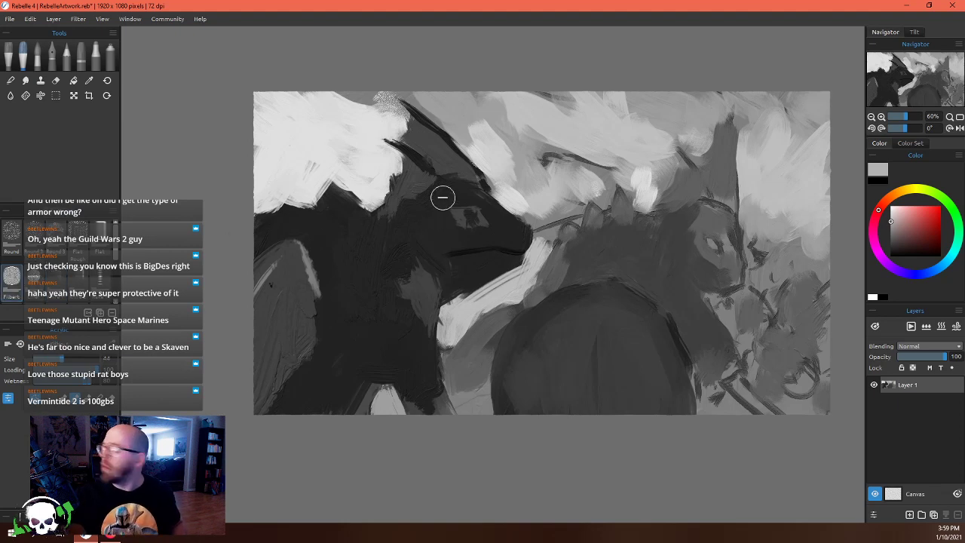
key("bracketleft")
key("bracketleft")
key("bracketleft")
key("bracketleft")
key("bracketleft")
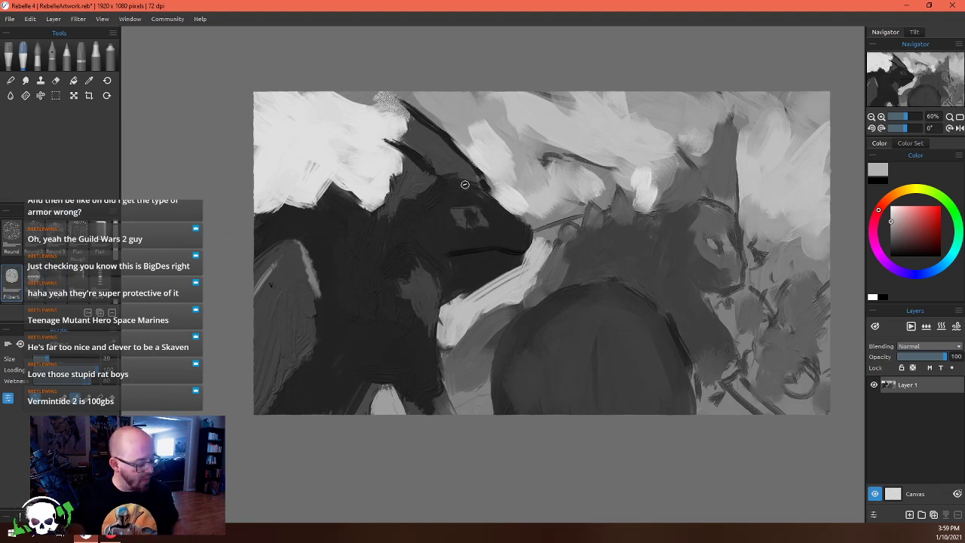
left_click(410, 151, "alt")
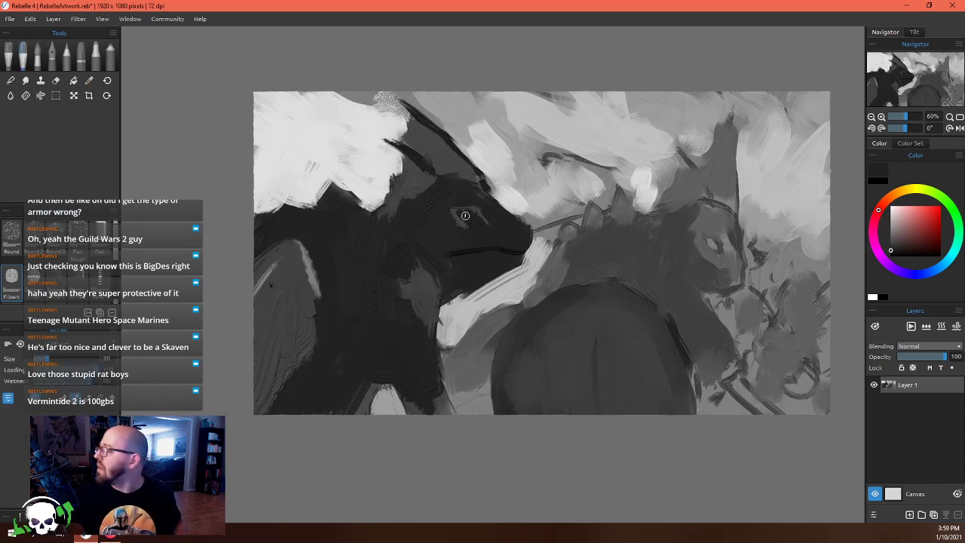
left_click(504, 242, "alt")
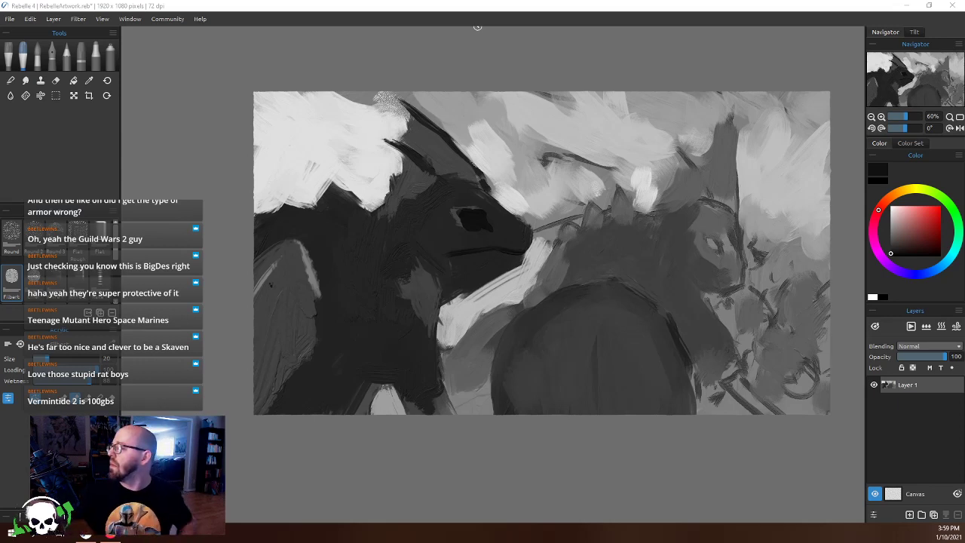
Dab a small mid-grey dot near the tip of the left creature's muzzle, painting over the first lighter dot
left_click(522, 146)
left_click(516, 235)
left_click(522, 147, "alt")
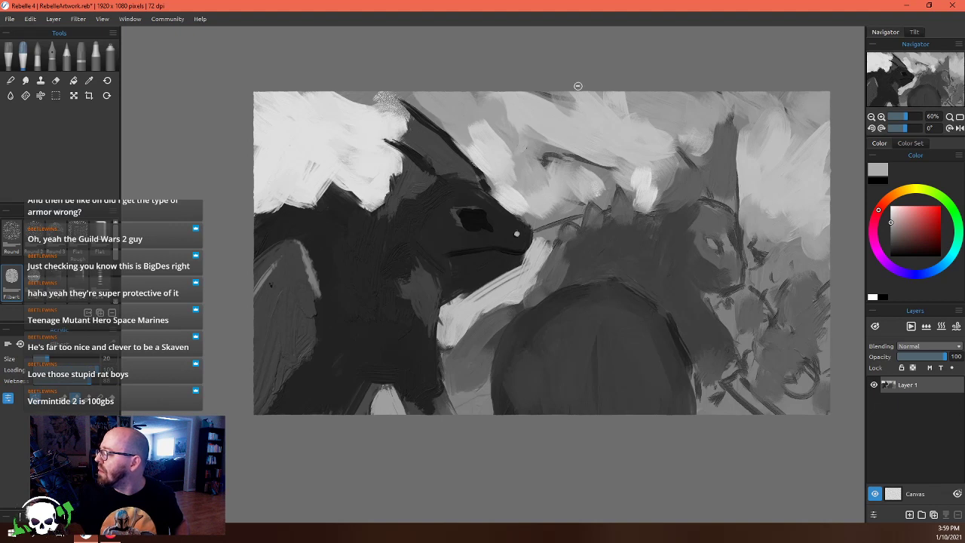
left_click(515, 236, "alt")
left_click(514, 236)
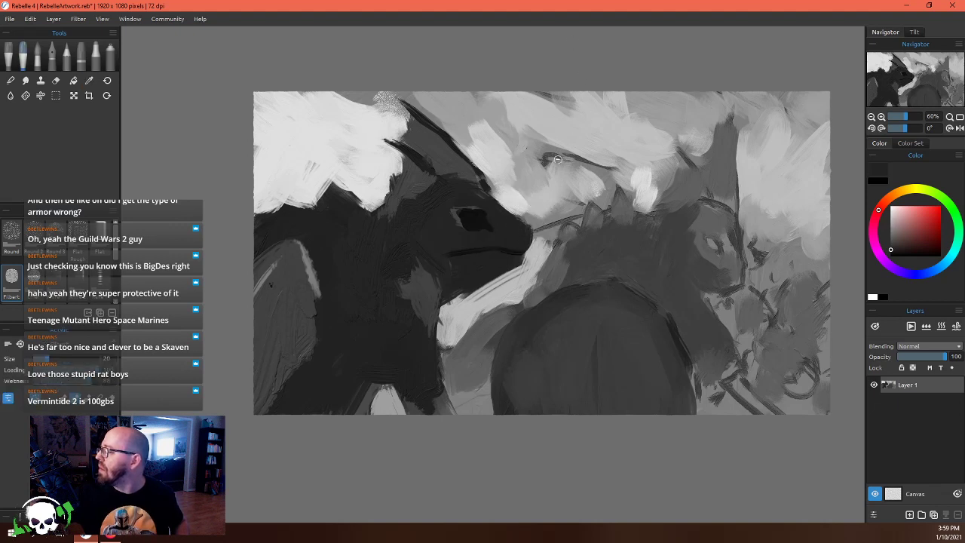
left_click(553, 209, "alt")
left_click(517, 229)
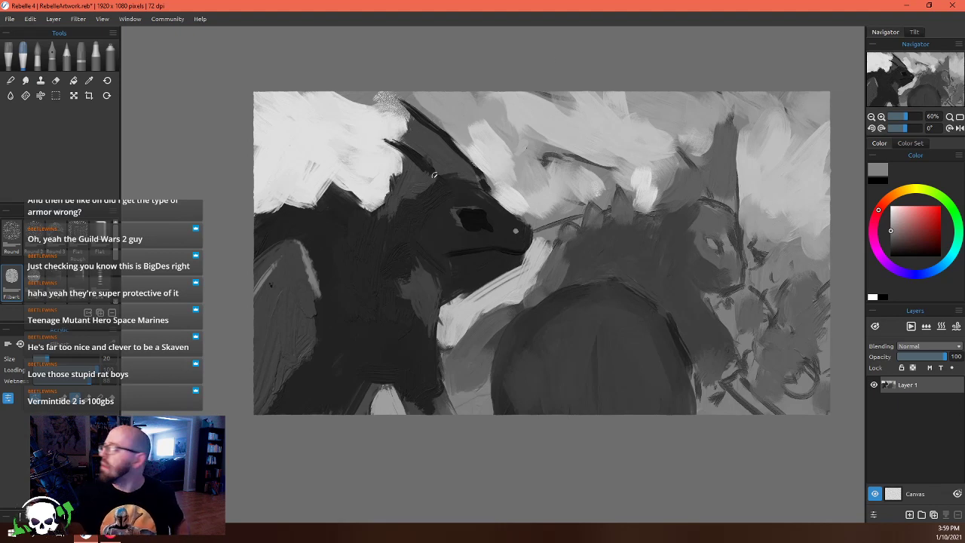
Paint a mid-grey highlight along the left creature's brow and muzzle ridge, and trim its lower edge with near-black
mouse_move(442, 188)
left_mouse_down()
mouse_move(512, 225)
mouse_move(461, 189)
mouse_move(502, 215)
mouse_move(490, 202)
mouse_move(447, 184)
mouse_move(506, 213)
mouse_move(484, 182)
mouse_move(473, 197)
mouse_move(503, 216)
left_mouse_up()
left_click(457, 199, "alt")
mouse_move(457, 193)
left_mouse_down()
mouse_move(426, 180)
mouse_move(399, 205)
left_mouse_up()
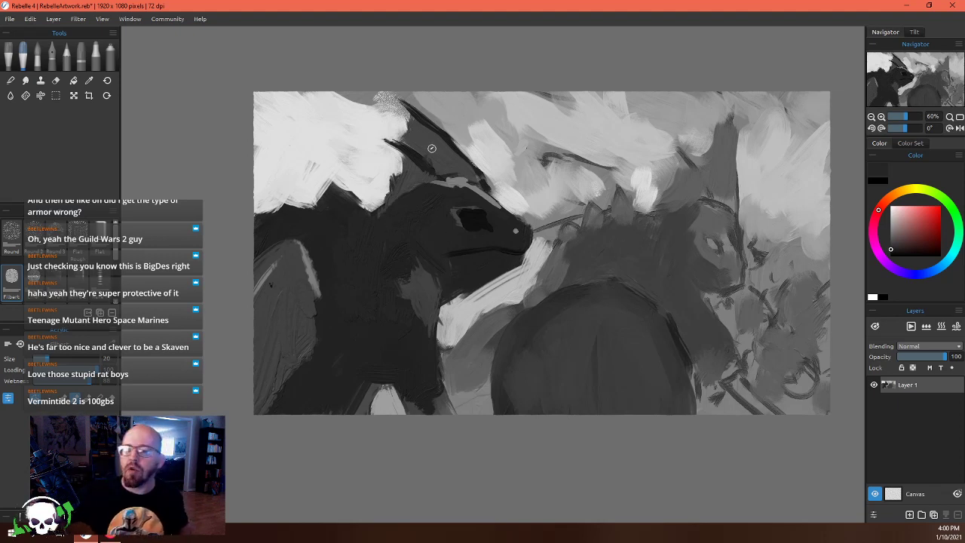
Lengthen the left creature's rear horn over the pale sky and thicken its front horn with near-black strokes
left_click_drag(426, 165, 366, 125)
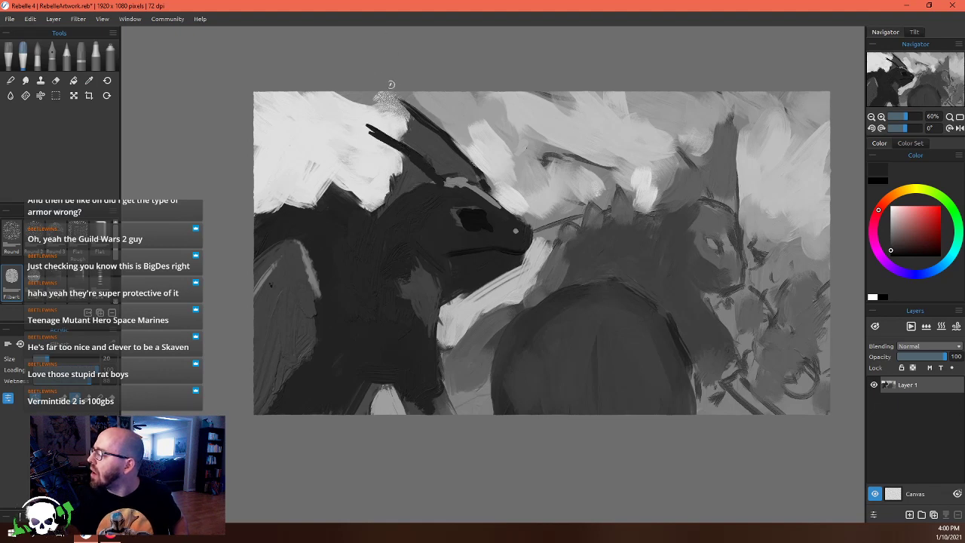
left_click_drag(429, 116, 490, 193)
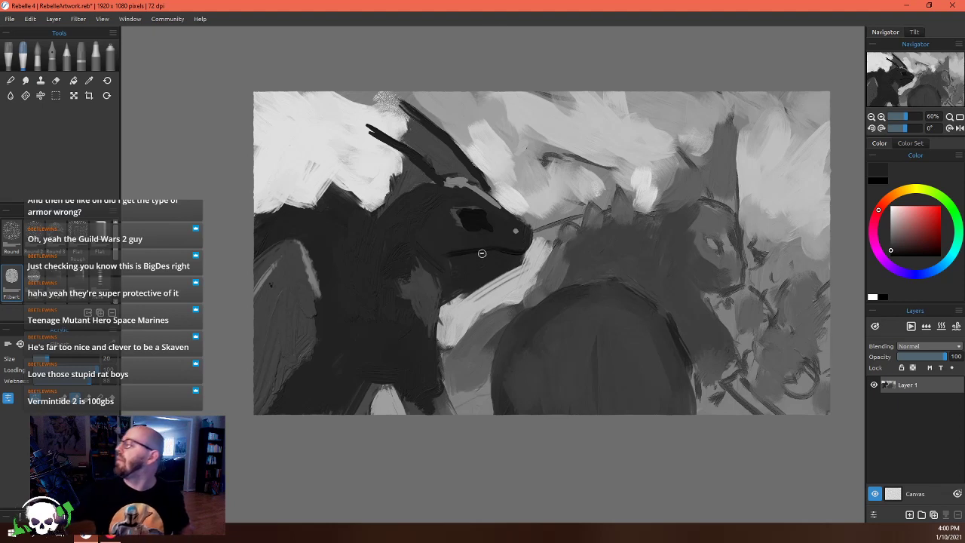
Build up the left creature's chest with near-black and extend the dark-grey throat patch back toward its neck
left_click(431, 300, "alt")
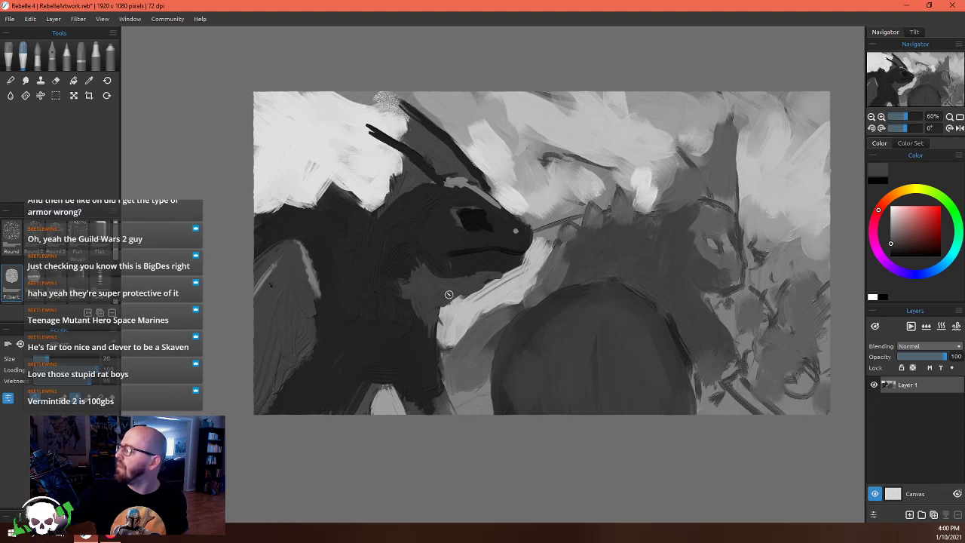
left_click(429, 348, "alt")
mouse_move(434, 347)
left_mouse_down()
mouse_move(445, 314)
mouse_move(439, 322)
mouse_move(440, 310)
mouse_move(407, 306)
left_mouse_up()
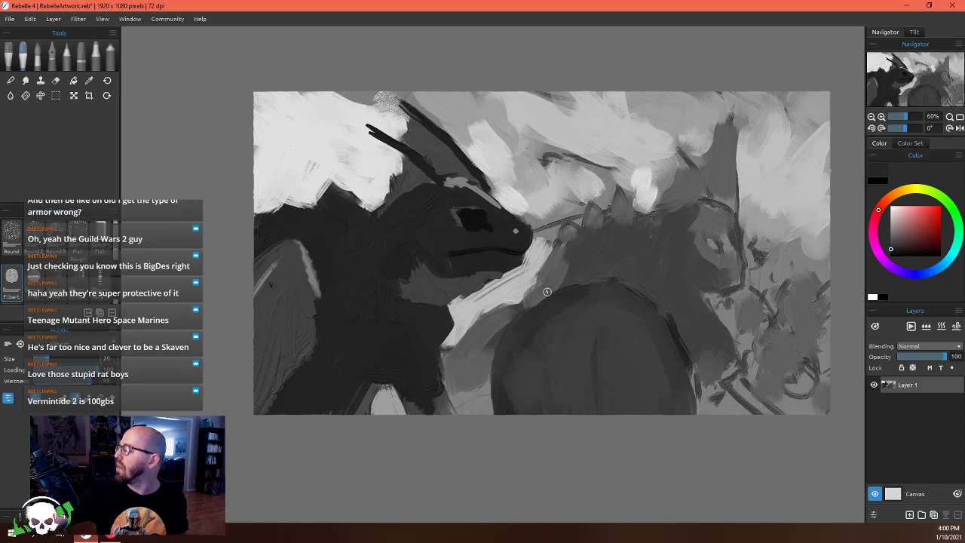
left_click(423, 309, "alt")
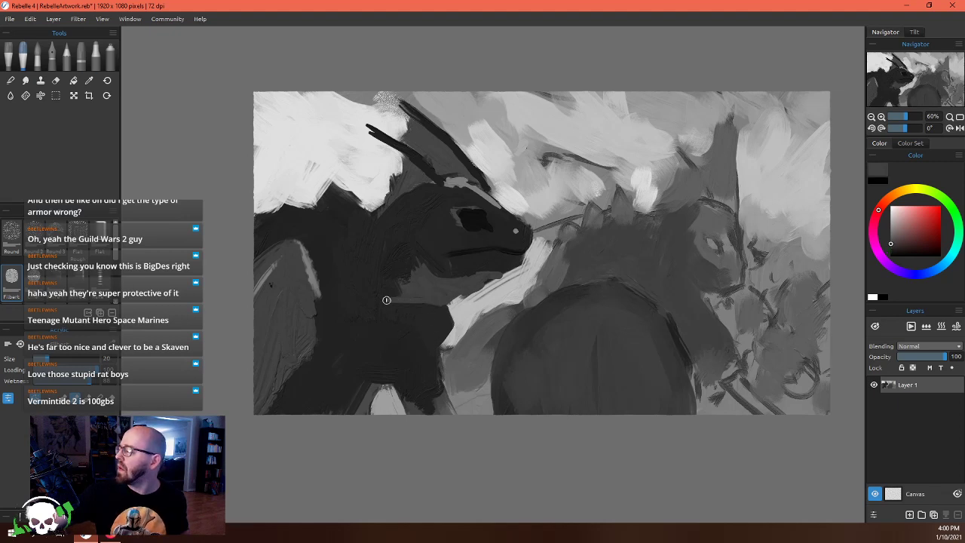
mouse_move(407, 301)
left_mouse_down()
mouse_move(374, 315)
mouse_move(415, 292)
left_mouse_up()
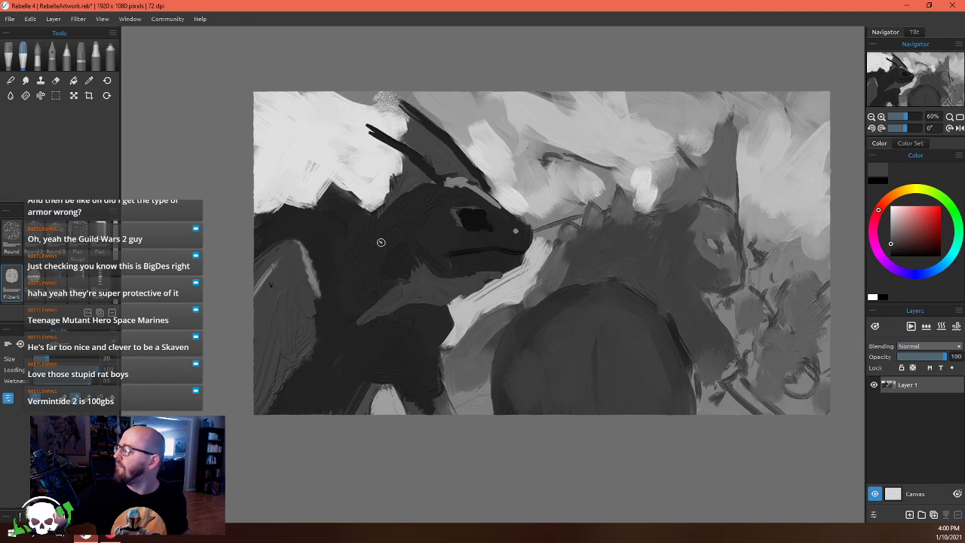
Paint near-black bands down the left creature's neck and short vertical dark-grey and light-grey strokes hanging below them
left_click(420, 164, "alt")
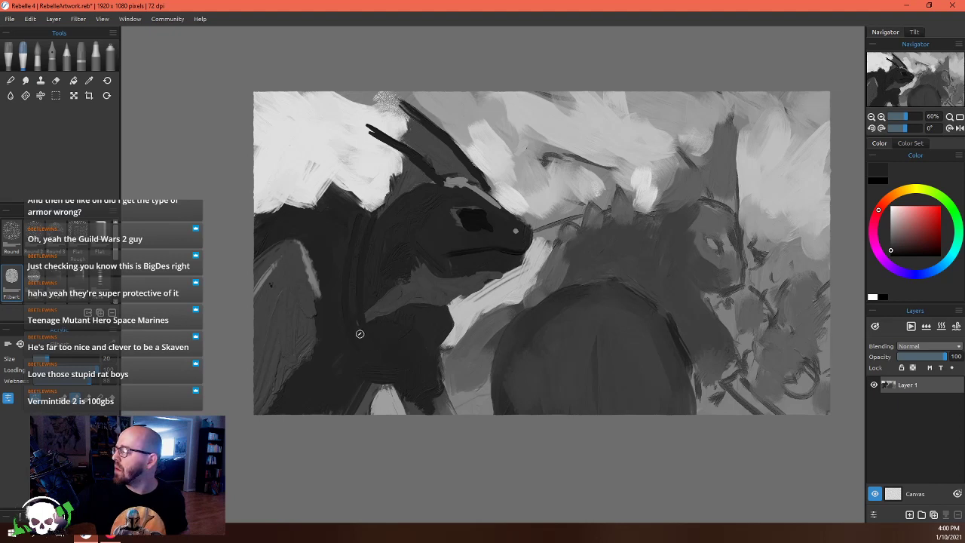
left_click(395, 307, "alt")
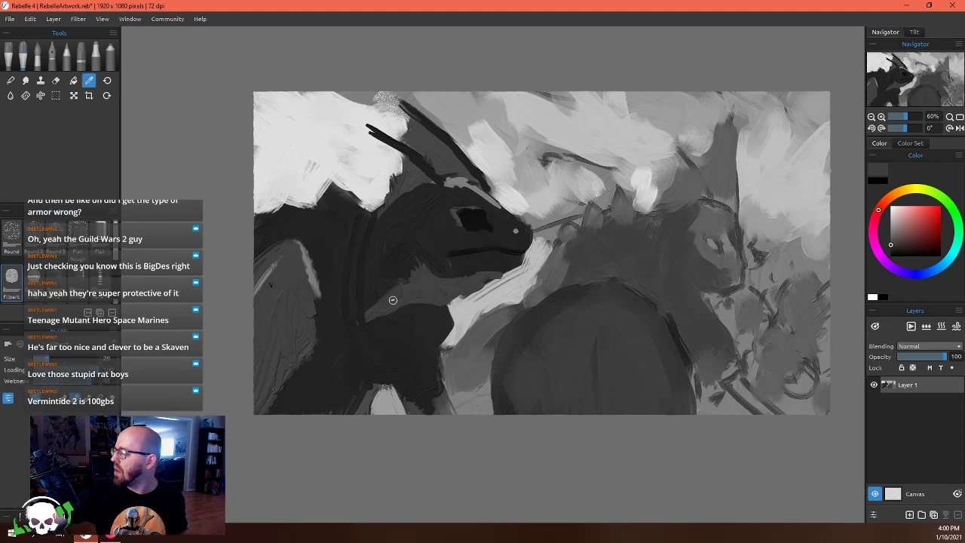
mouse_move(354, 343)
left_mouse_down()
mouse_move(358, 384)
mouse_move(378, 383)
left_mouse_up()
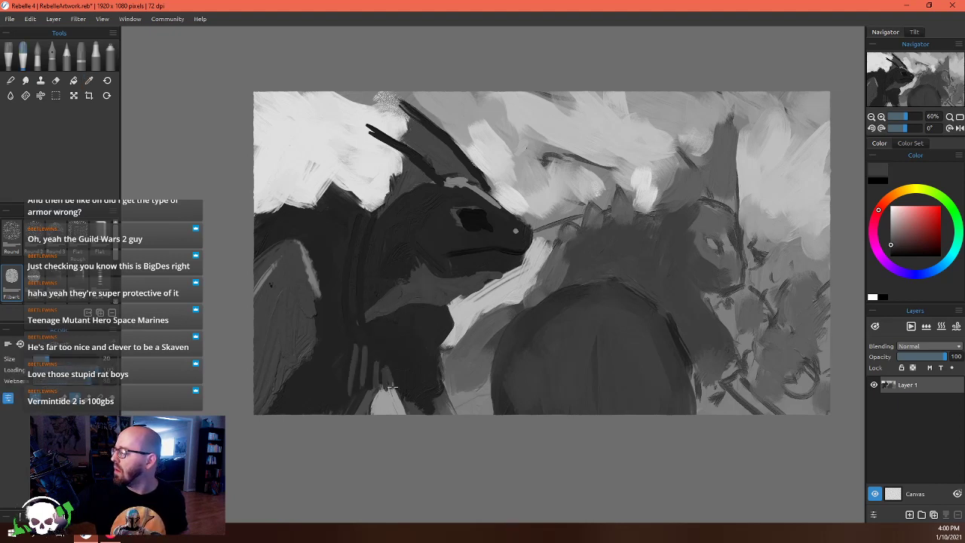
left_click_drag(374, 343, 377, 380)
left_click_drag(385, 348, 392, 397)
left_click(498, 181, "alt")
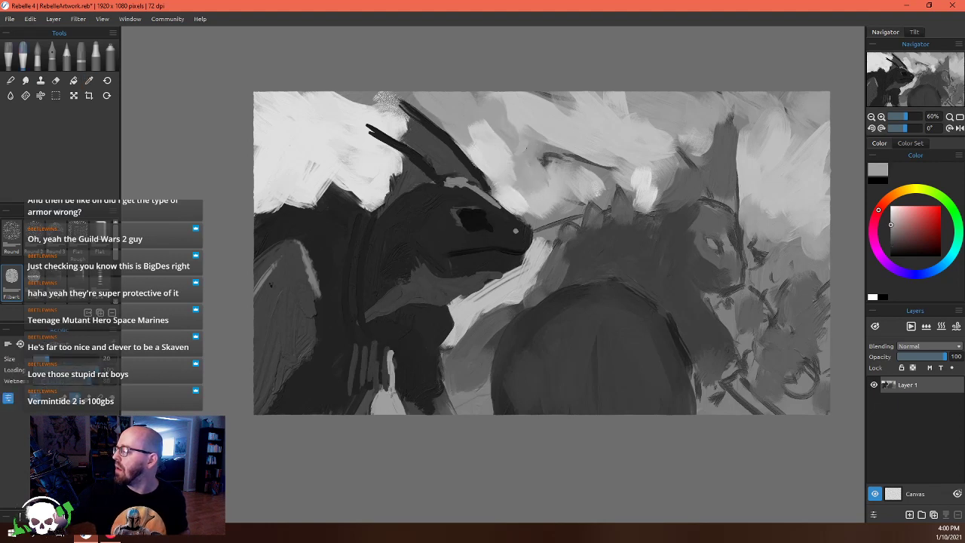
left_click_drag(373, 346, 375, 370)
left_click_drag(366, 343, 365, 363)
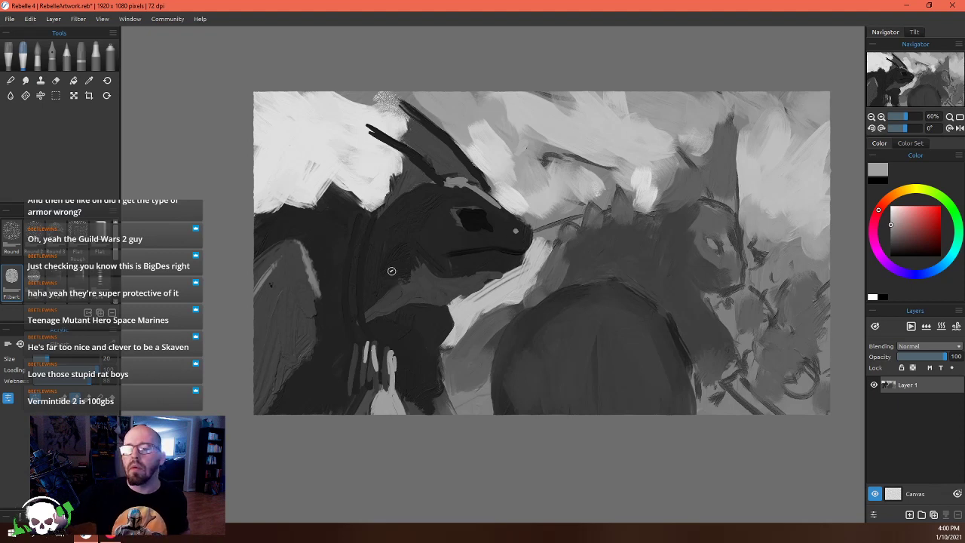
Extend the left creature's dark-grey throat patch downward onto its chest
left_click(391, 310, "alt")
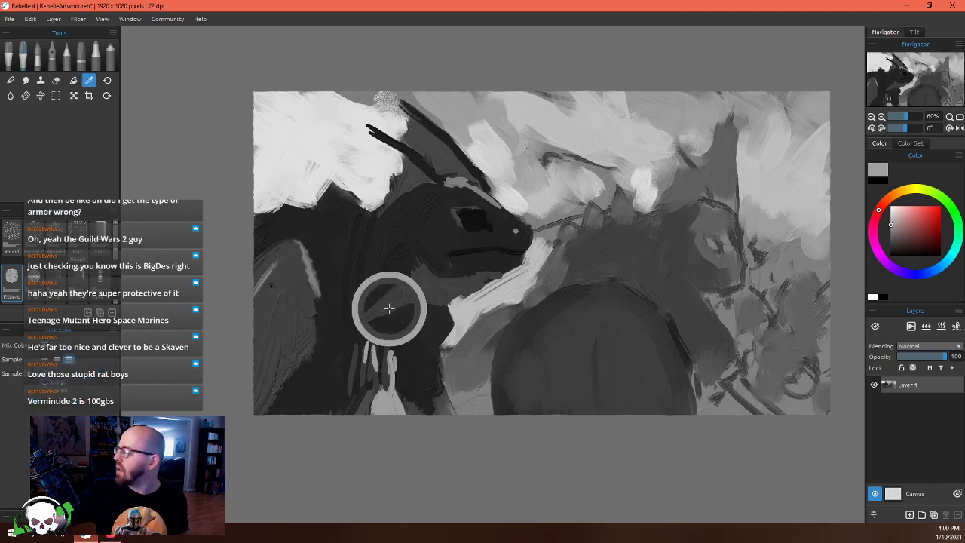
left_click_drag(380, 325, 398, 345)
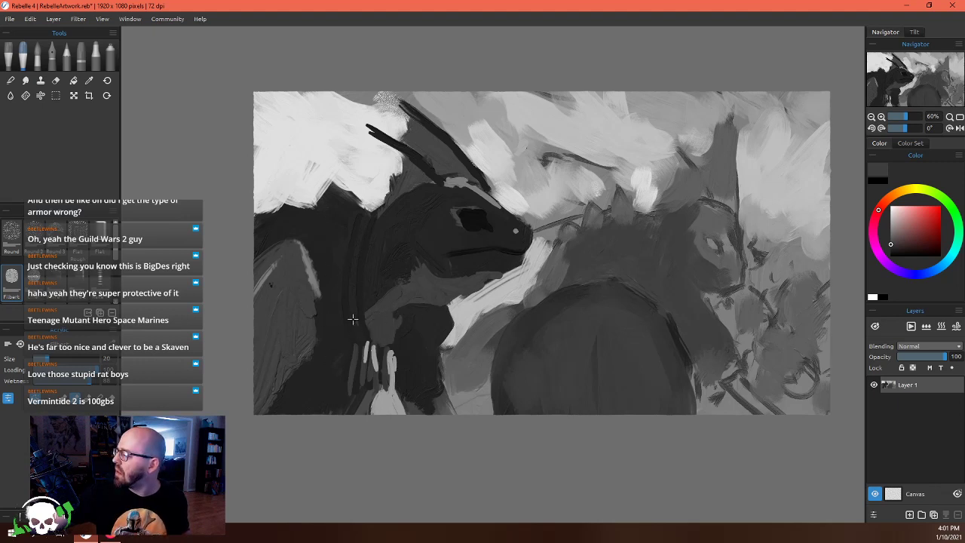
mouse_move(353, 316)
left_mouse_down()
mouse_move(366, 348)
mouse_move(344, 358)
mouse_move(311, 348)
mouse_move(291, 354)
left_mouse_up()
Cover the pale edge of the grey shape behind the left creature's shoulder with near-black and reshape its outline
left_click(325, 339, "alt")
left_click_drag(294, 262, 311, 302)
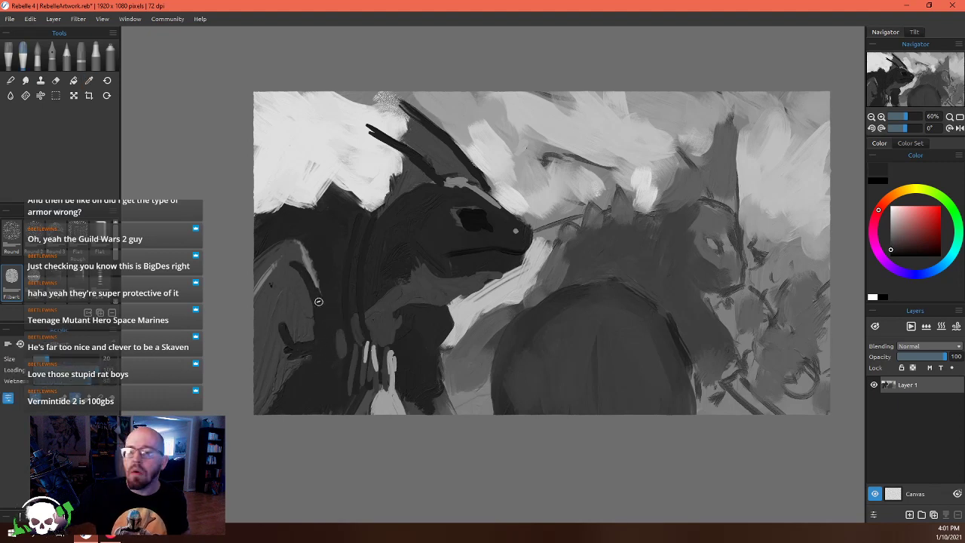
mouse_move(324, 267)
left_mouse_down()
mouse_move(279, 264)
mouse_move(299, 232)
mouse_move(313, 247)
left_mouse_up()
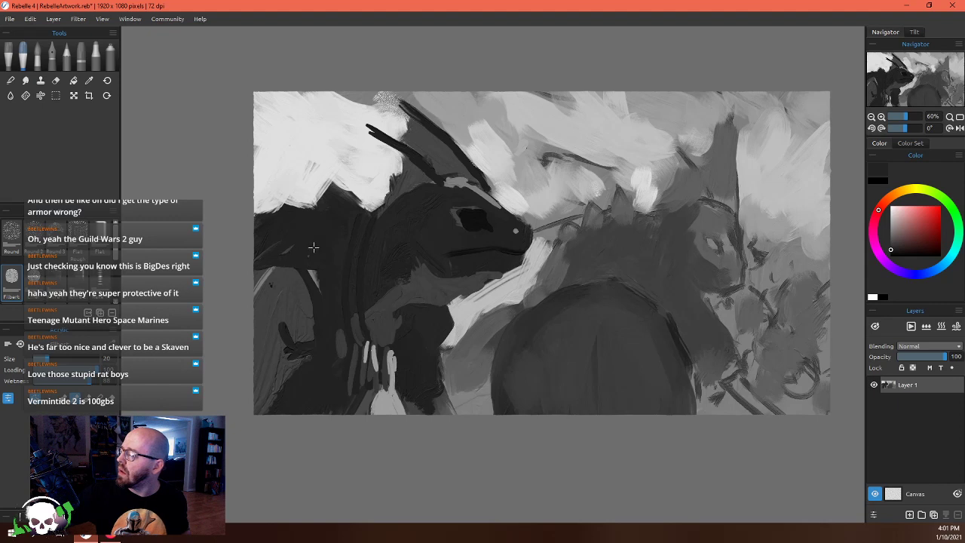
mouse_move(320, 297)
left_mouse_down()
mouse_move(316, 263)
mouse_move(260, 265)
left_mouse_up()
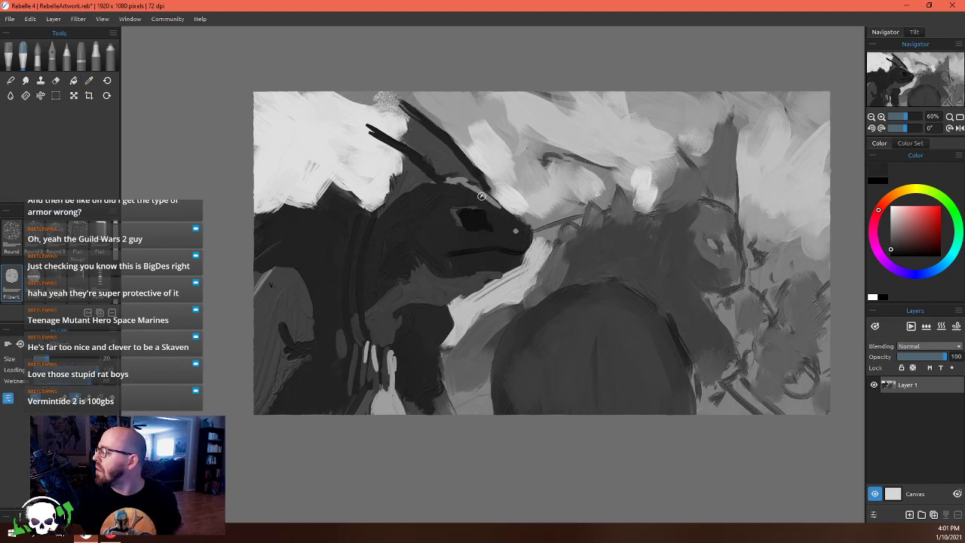
Thicken the left creature's brow and muzzle ridge in mid-grey, and trim its upper edge with the pale sky grey
left_click(461, 179, "alt")
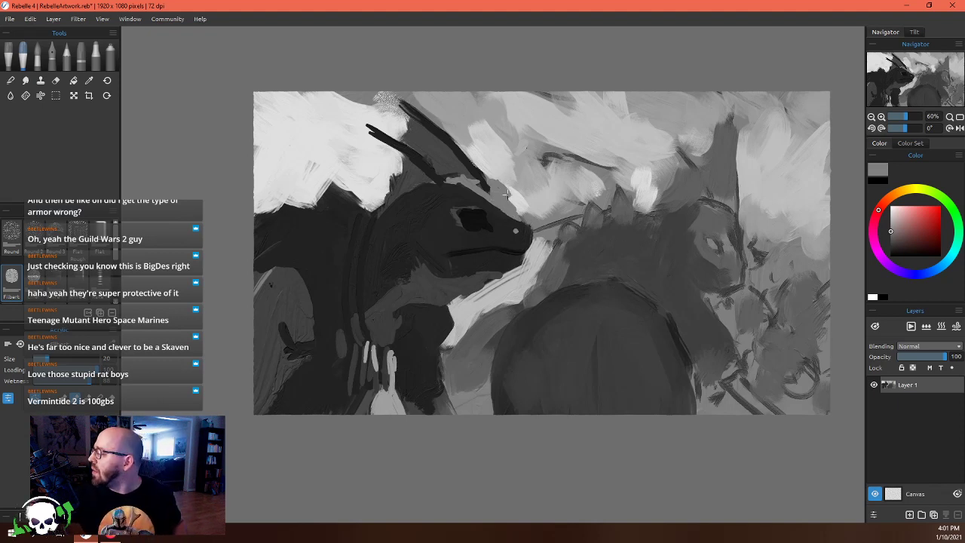
left_click(502, 171, "alt")
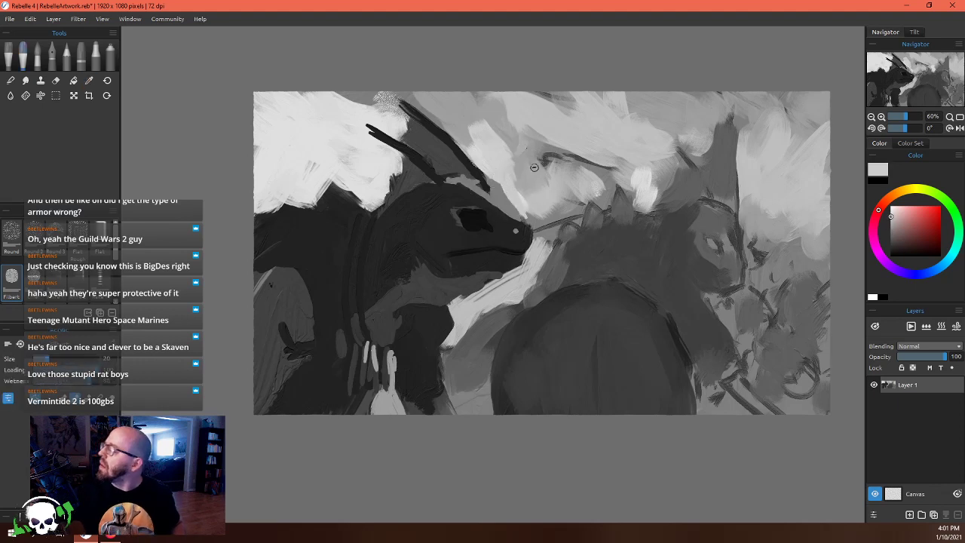
Paint an iris into the left creature's eye with dark tones and dab a mid-grey highlight at its centre
left_click_drag(469, 212, 472, 223)
left_click(478, 218, "alt")
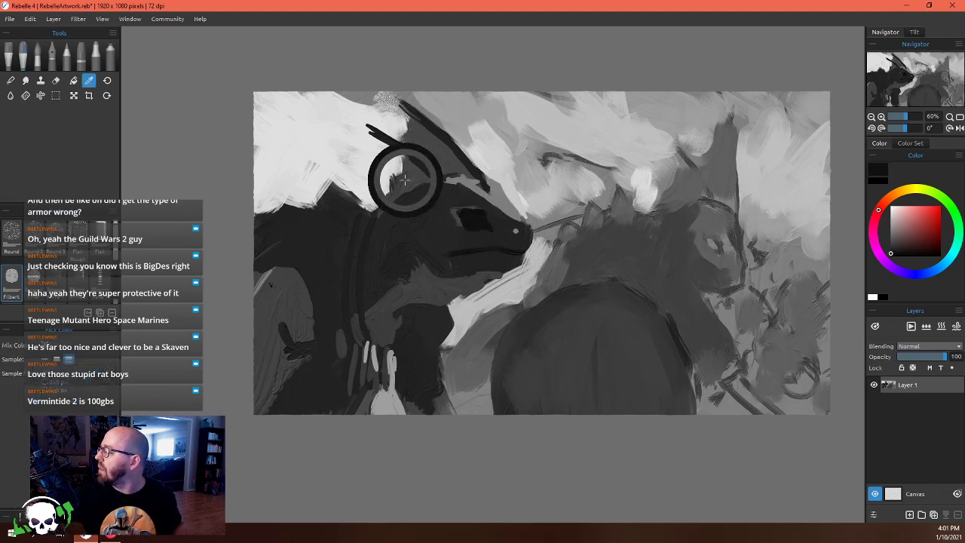
left_click(424, 201, "alt")
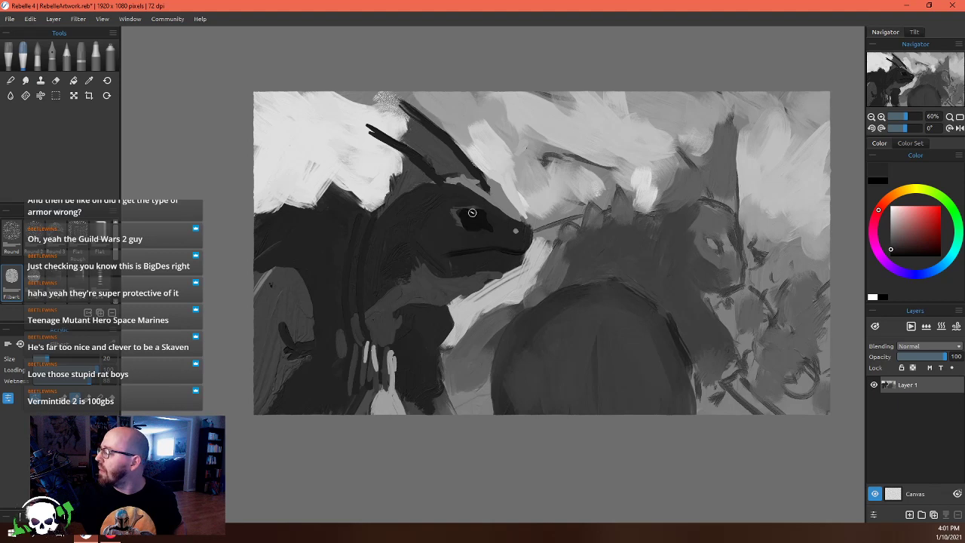
left_click_drag(471, 212, 472, 227)
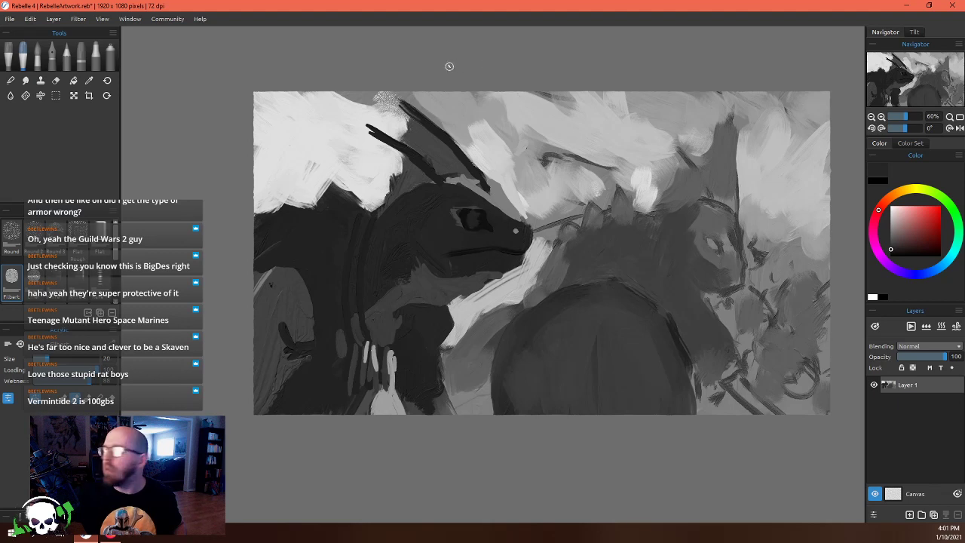
left_click(460, 180, "alt")
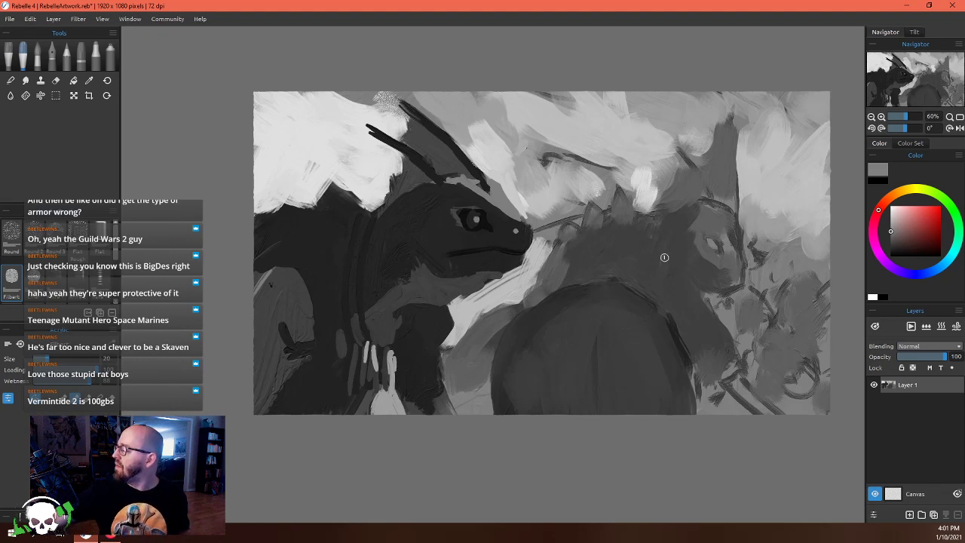
Enlarge the brush to 45 and block in the large rounded foreground form with broad dark-grey strokes
left_click(529, 332, "alt")
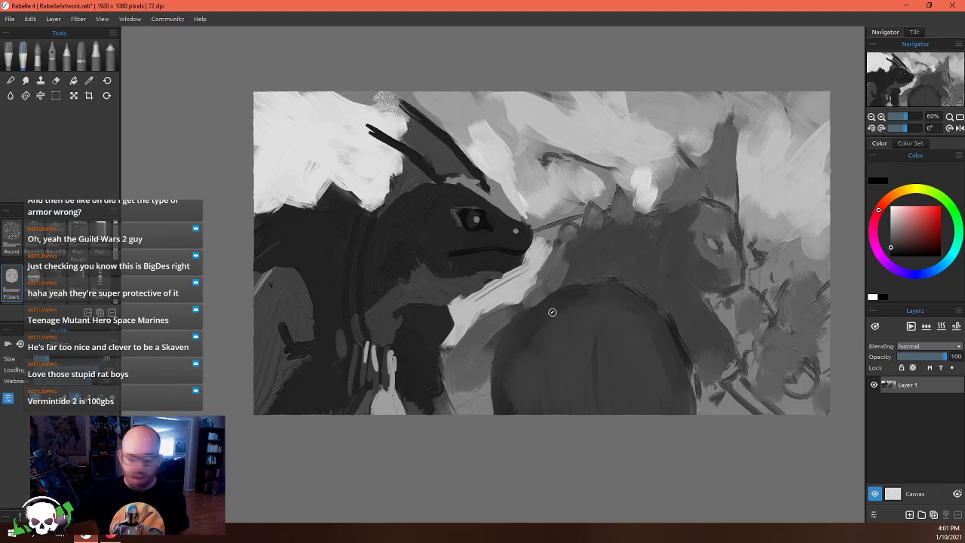
key("bracketright")
key("bracketright")
key("bracketright")
key("bracketright")
key("bracketright")
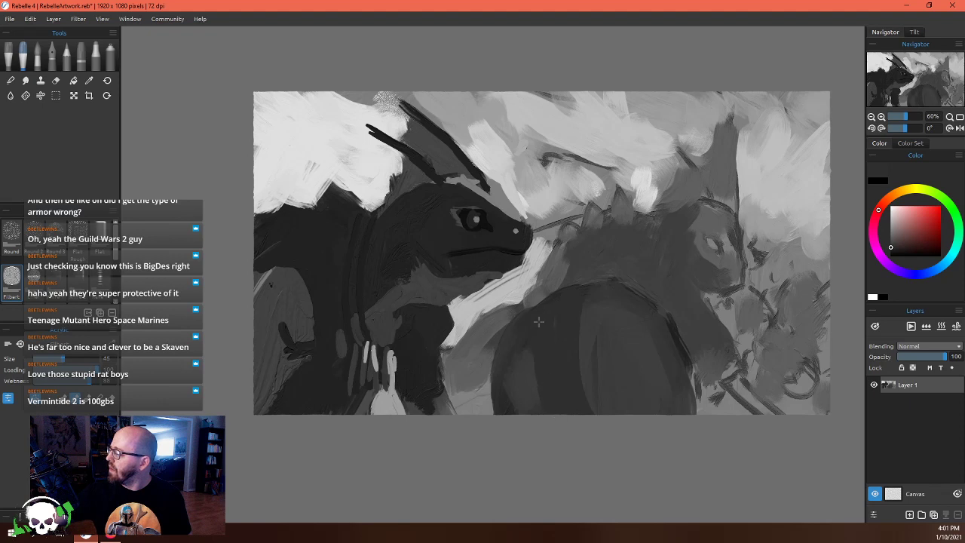
left_click_drag(528, 346, 520, 407)
left_click_drag(494, 339, 527, 399)
left_click_drag(592, 287, 580, 389)
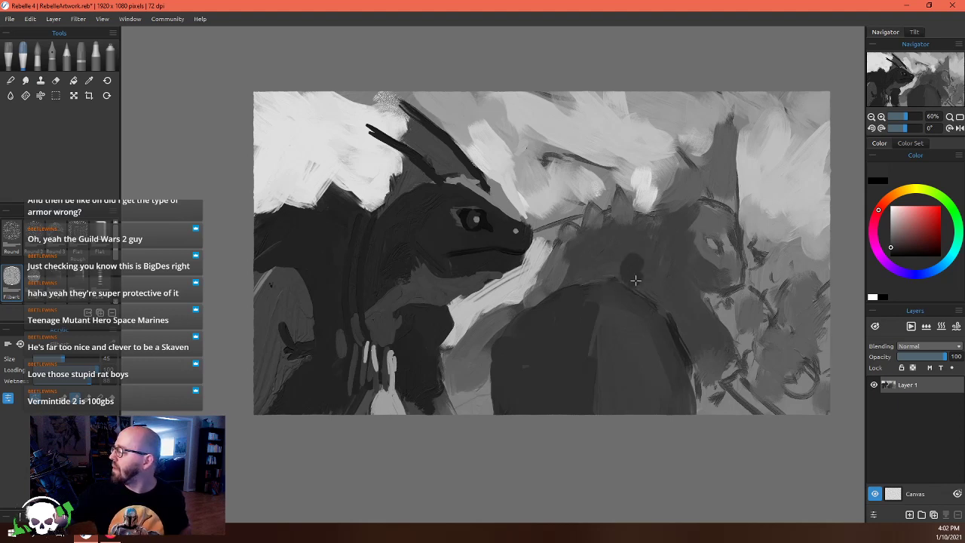
Paint the right creature's shoulder and the arm shape beside the rounded form with dark grey
mouse_move(636, 281)
left_mouse_down()
mouse_move(646, 244)
mouse_move(621, 233)
mouse_move(600, 243)
mouse_move(648, 228)
mouse_move(566, 252)
mouse_move(592, 239)
mouse_move(556, 266)
left_mouse_up()
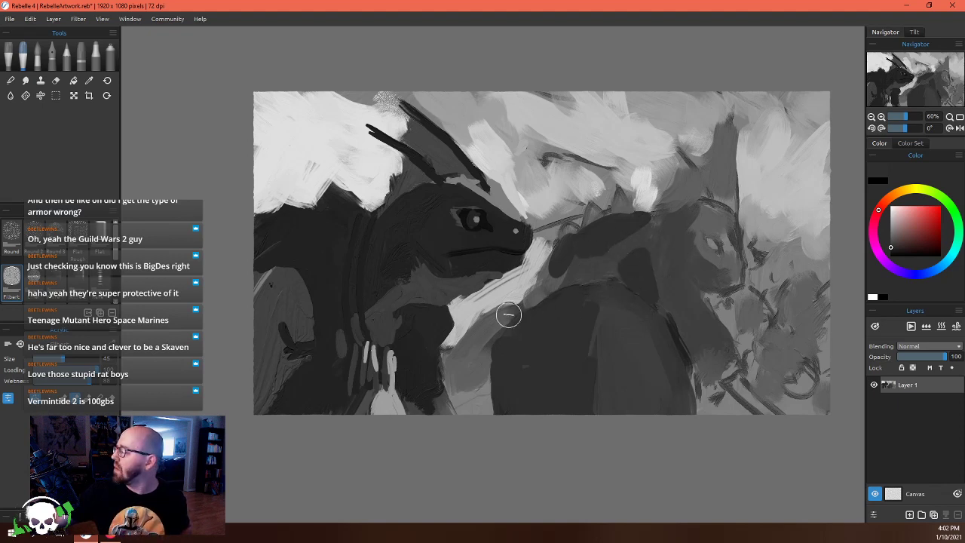
mouse_move(508, 315)
left_mouse_down()
mouse_move(466, 340)
mouse_move(492, 327)
mouse_move(462, 374)
mouse_move(484, 337)
mouse_move(468, 331)
mouse_move(484, 341)
mouse_move(448, 358)
mouse_move(455, 351)
mouse_move(474, 369)
left_mouse_up()
left_click(453, 357, "alt")
left_click(490, 326, "alt")
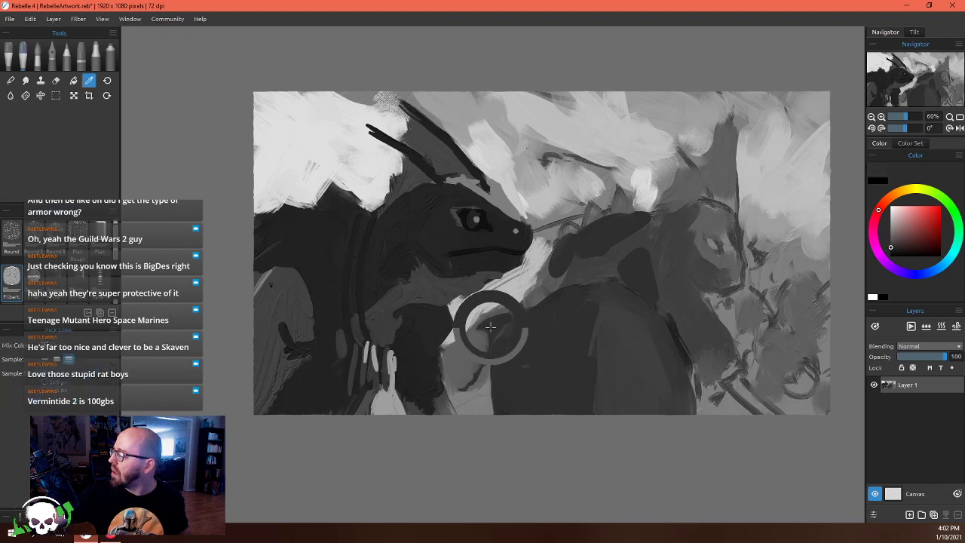
left_click_drag(484, 336, 455, 374)
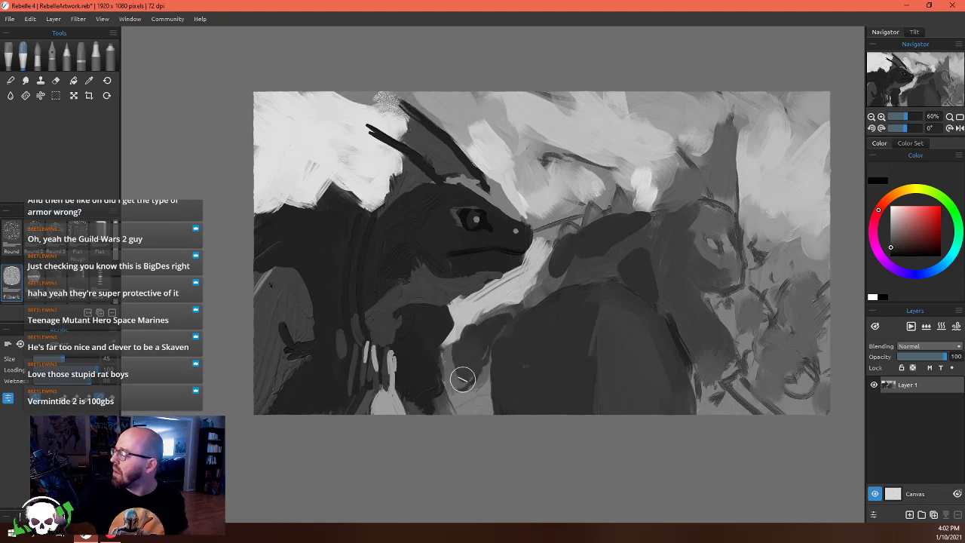
Work mid-grey over the arm shape beside the rounded form and along the underside of the right creature's shoulder
left_click(457, 381, "alt")
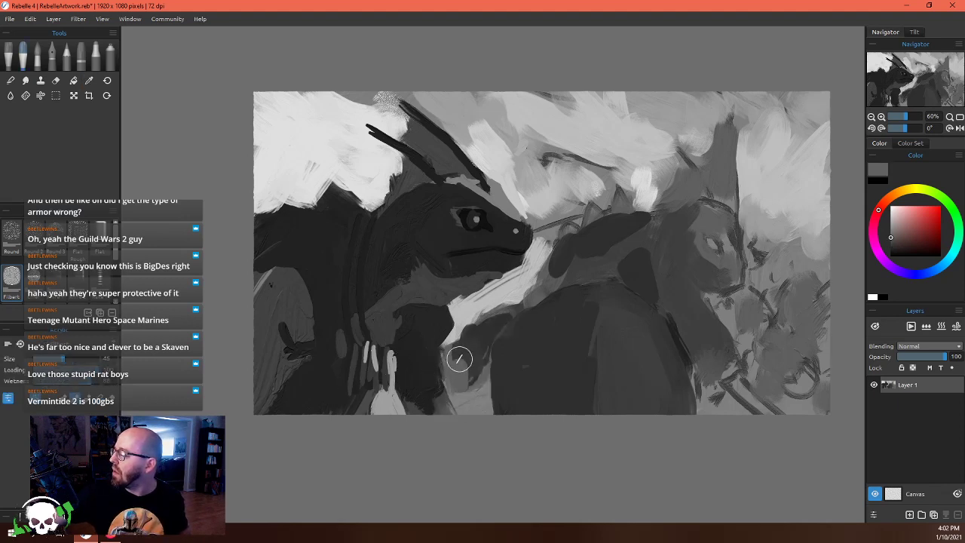
left_click_drag(459, 358, 471, 369)
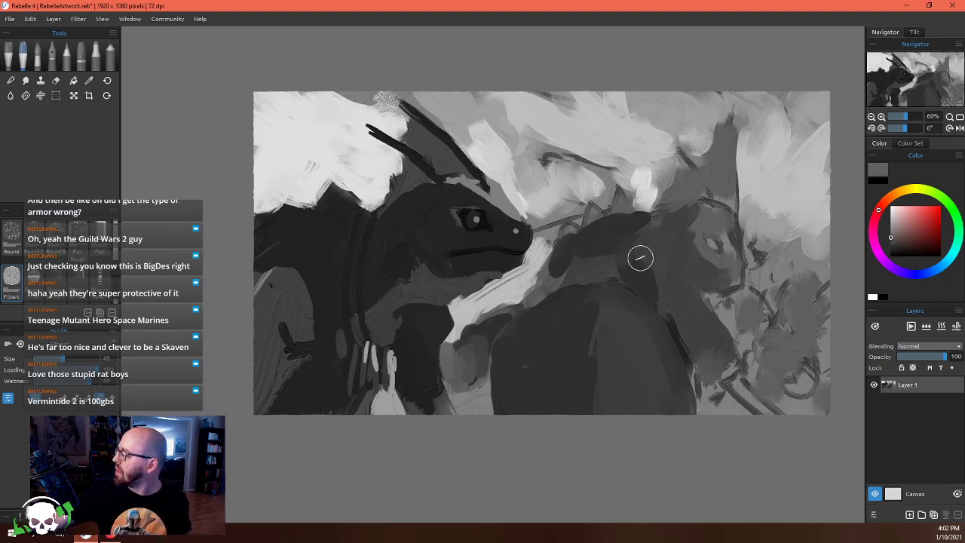
left_click_drag(543, 280, 552, 261)
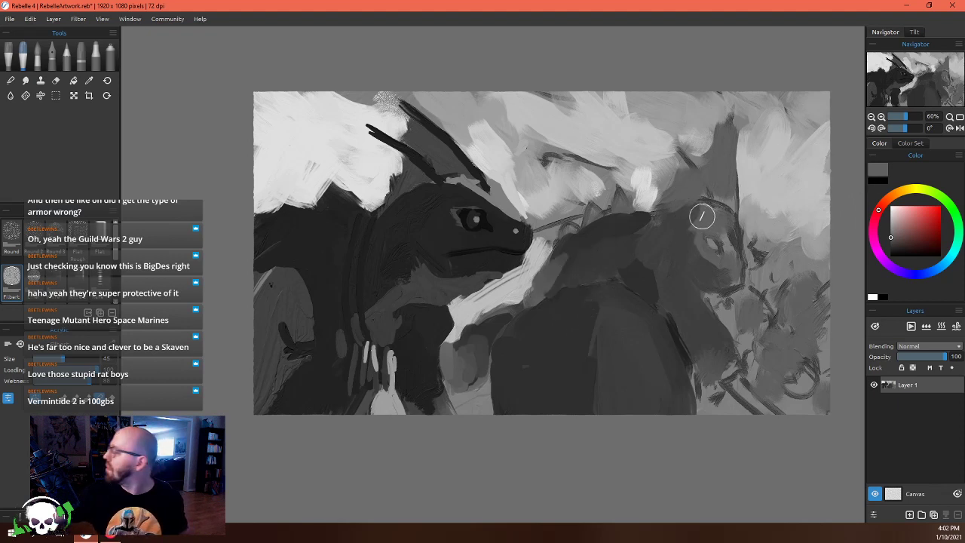
Touch up the right creature's face with its own mid-grey and block in its far arm with dark grey
key("i")
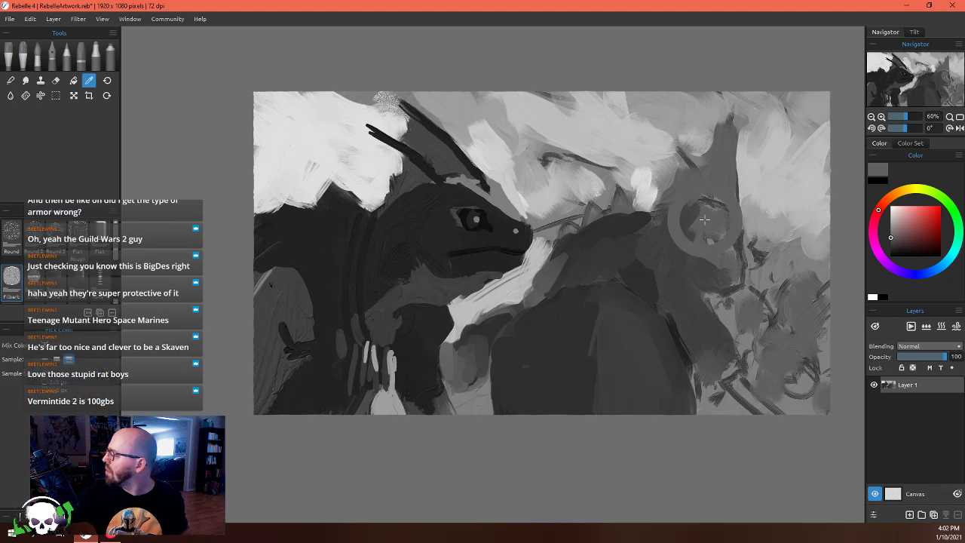
left_click(701, 241)
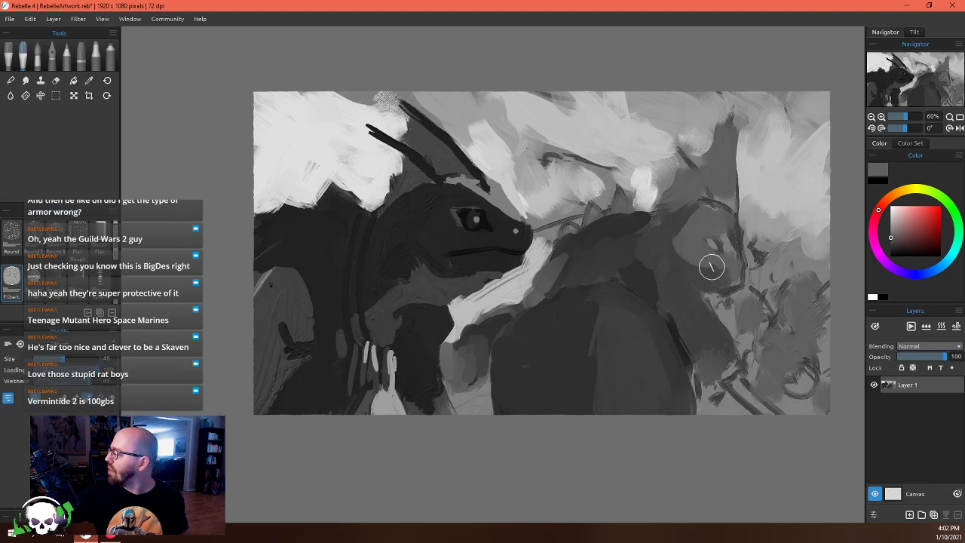
key("i")
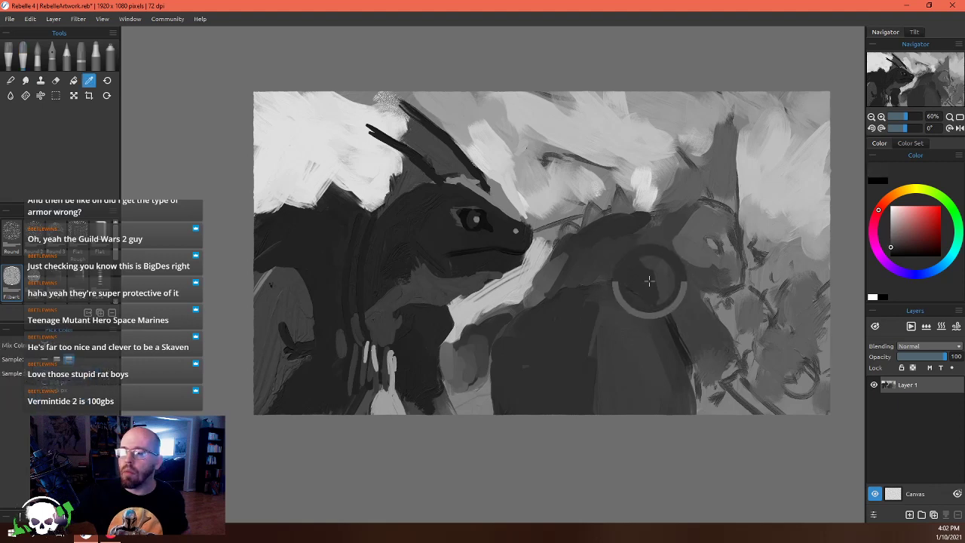
left_click(649, 282)
left_click_drag(691, 316, 725, 368)
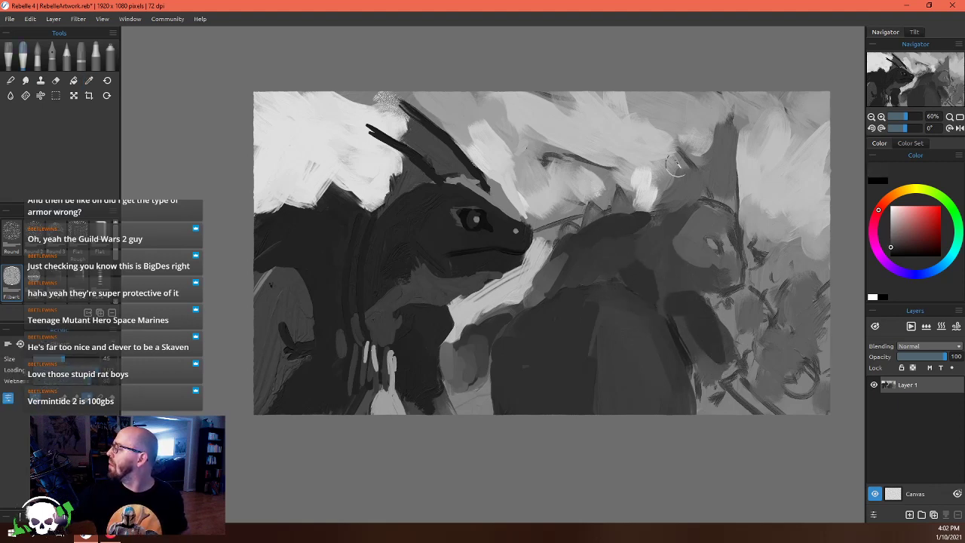
Reduce the brush to 20 and paint two dark horns on the right creature's head and jagged dark spikes along its back
left_click(686, 260, "alt")
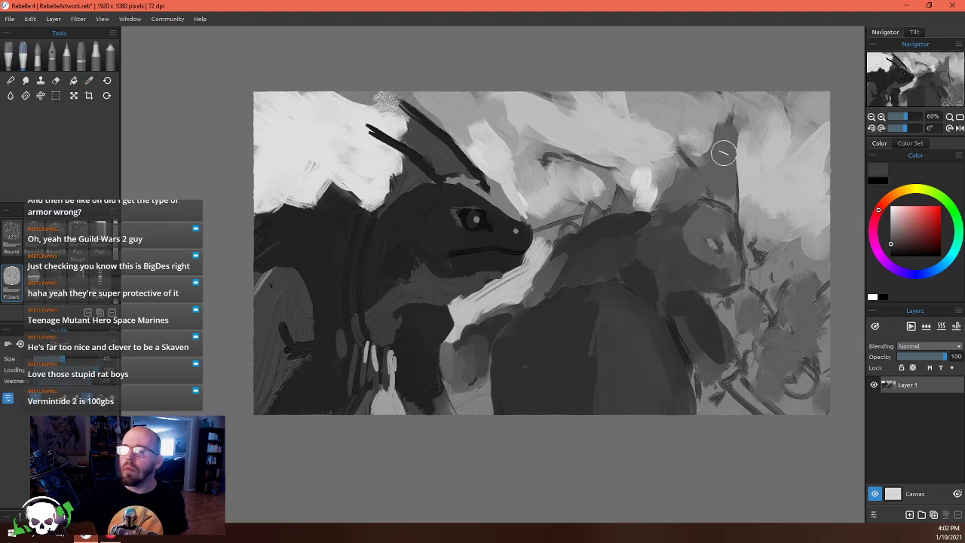
left_click(625, 216, "alt")
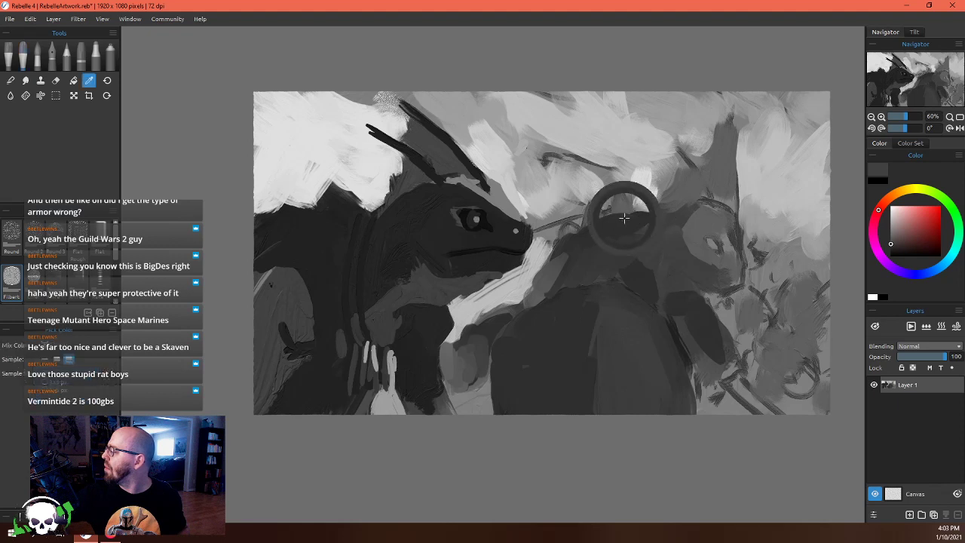
key("bracketleft")
key("bracketleft")
key("bracketleft")
key("bracketleft")
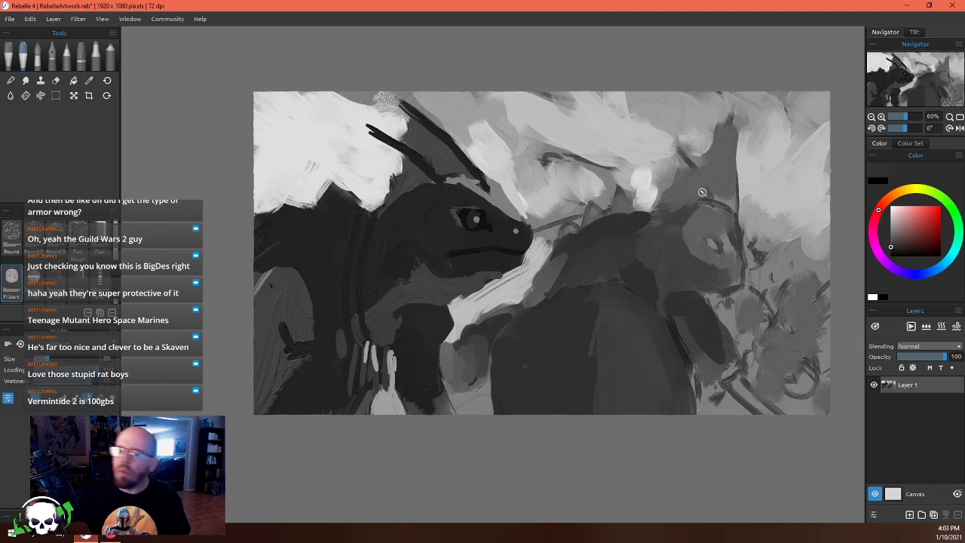
left_click_drag(714, 195, 671, 140)
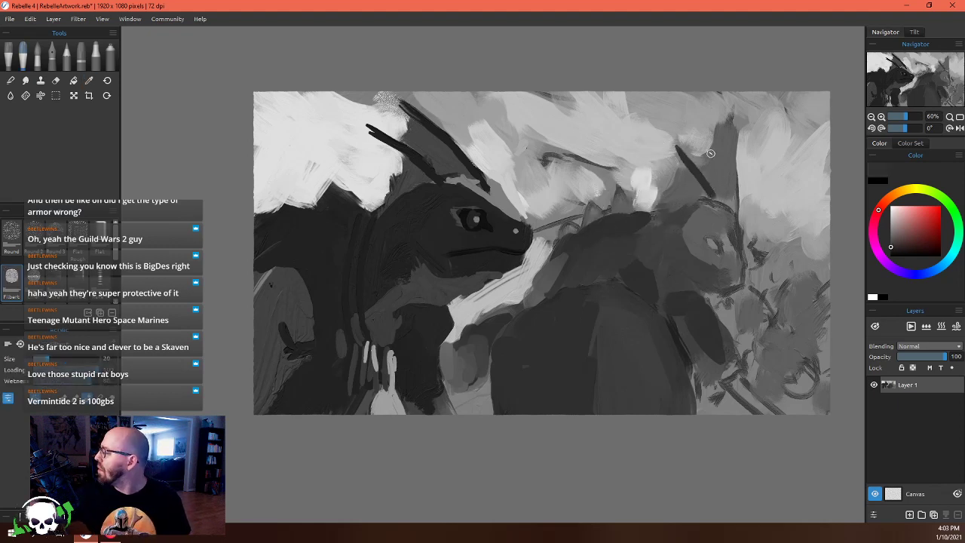
left_click_drag(733, 204, 722, 116)
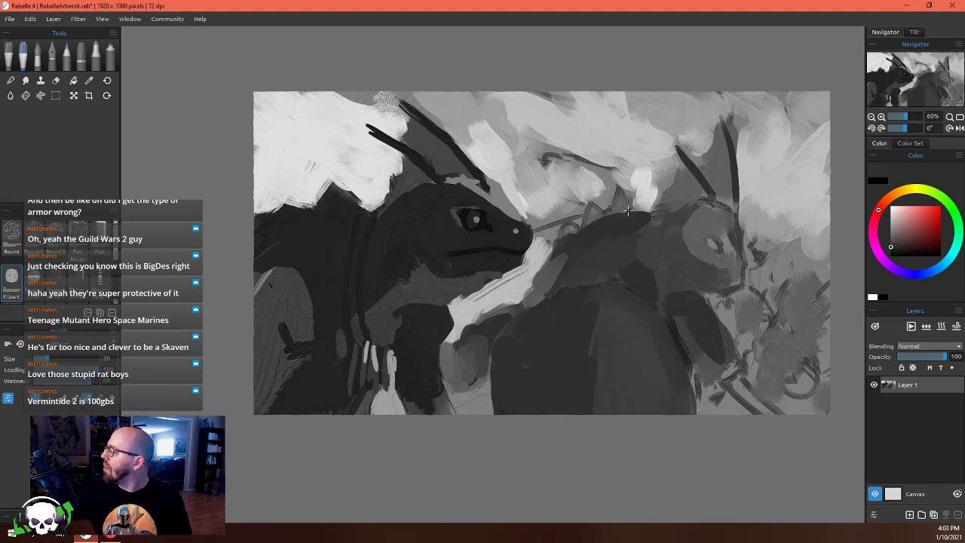
mouse_move(628, 211)
left_mouse_down()
mouse_move(615, 202)
mouse_move(620, 215)
mouse_move(595, 211)
mouse_move(568, 241)
left_mouse_up()
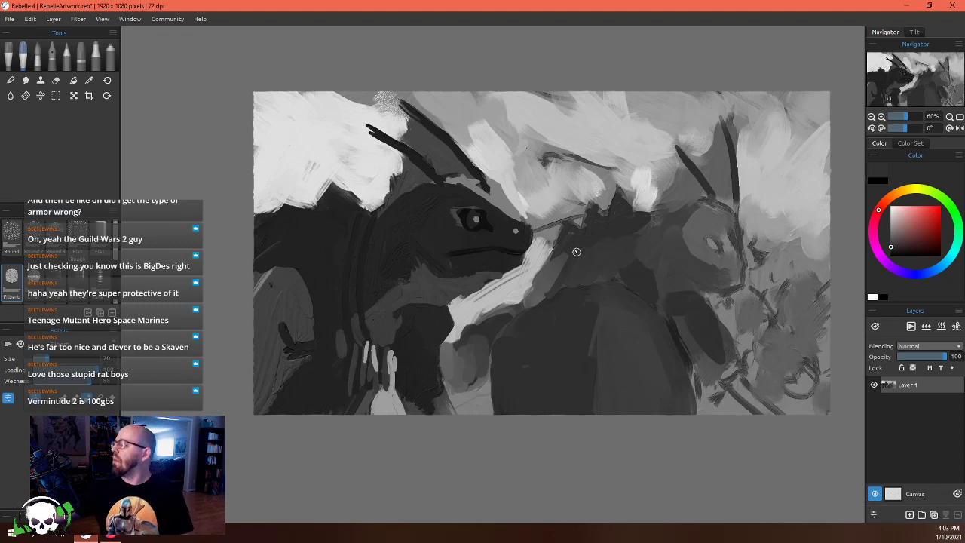
mouse_move(560, 250)
left_mouse_down()
mouse_move(522, 307)
mouse_move(537, 274)
left_mouse_up()
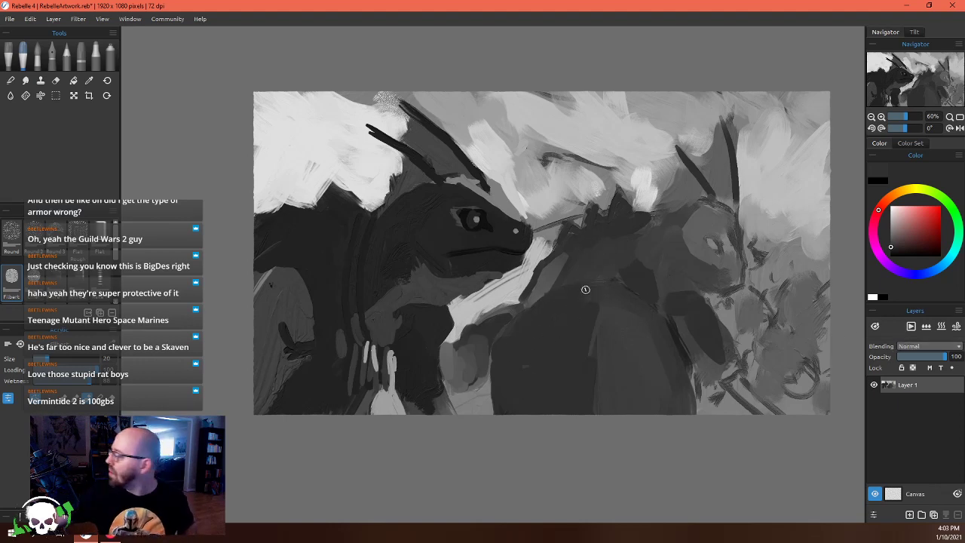
Paint a mid-grey rim around the rounded foreground form and short curved scale marks across the right creature's shoulder
left_click(548, 275, "alt")
mouse_move(599, 276)
left_mouse_down()
mouse_move(572, 286)
mouse_move(589, 285)
mouse_move(486, 371)
left_mouse_up()
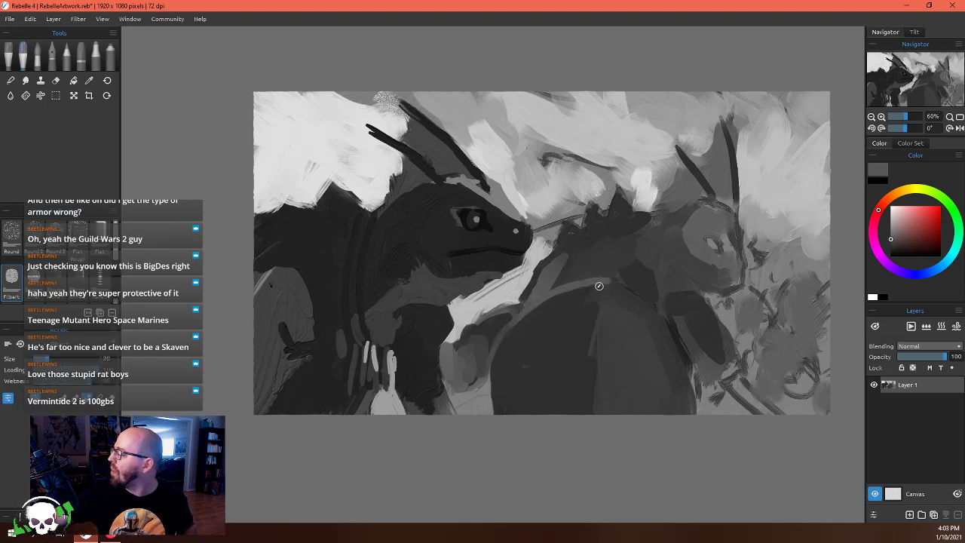
mouse_move(599, 286)
left_mouse_down()
mouse_move(648, 308)
mouse_move(666, 330)
left_mouse_up()
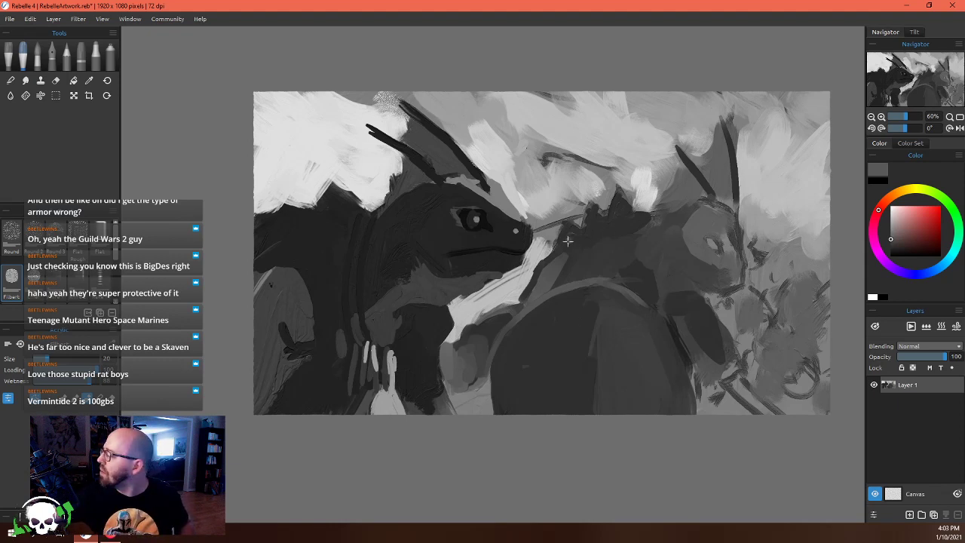
left_click_drag(569, 240, 582, 260)
mouse_move(592, 228)
left_mouse_down()
mouse_move(597, 260)
mouse_move(588, 261)
left_mouse_up()
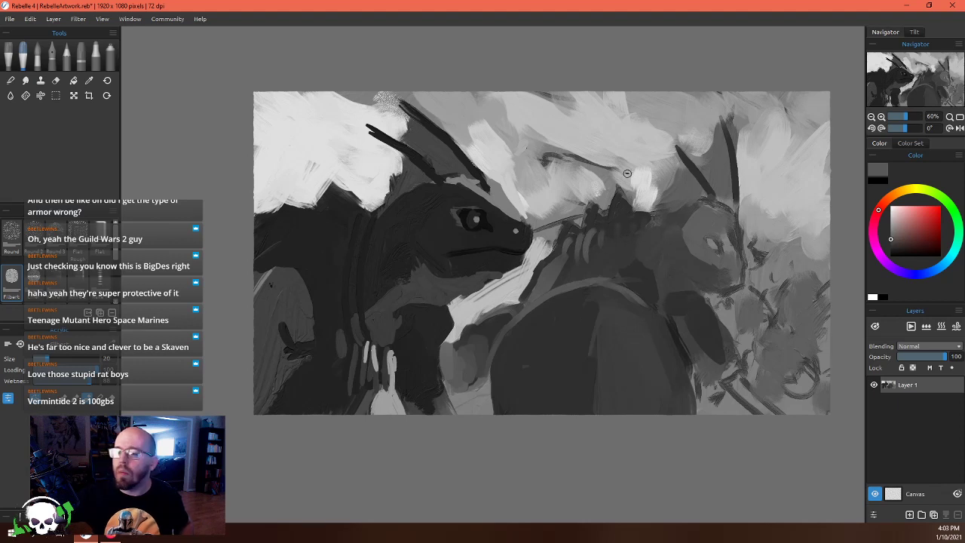
mouse_move(592, 260)
left_mouse_down()
mouse_move(554, 271)
mouse_move(564, 282)
mouse_move(627, 272)
left_mouse_up()
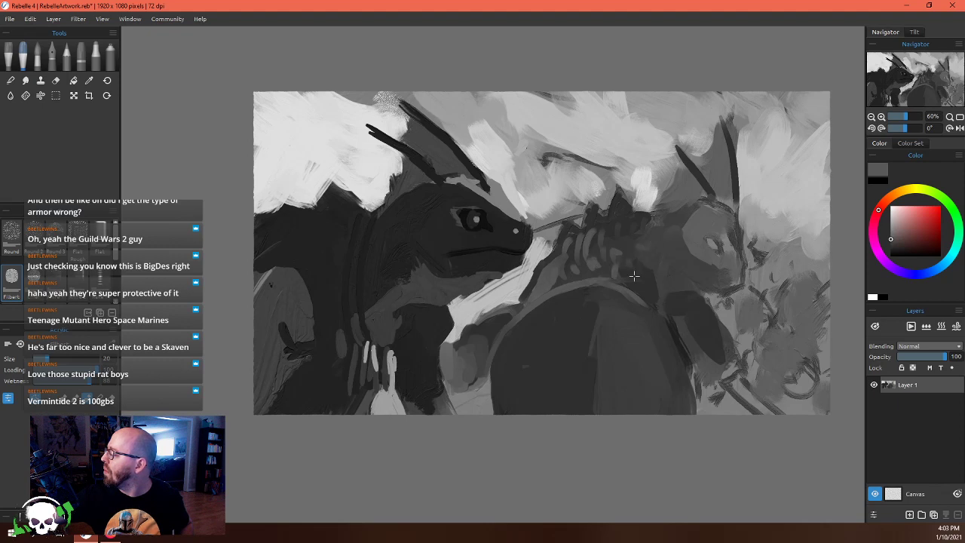
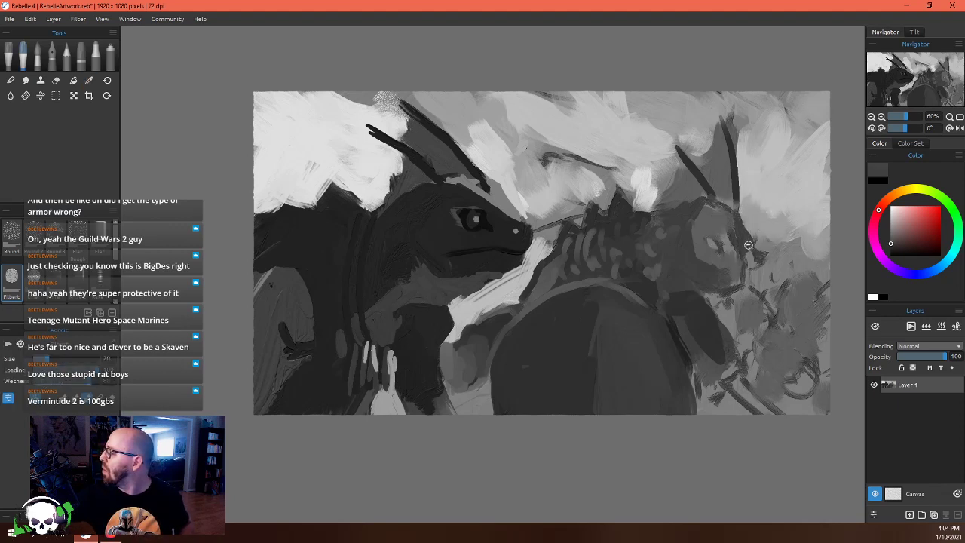
Extend the right creature's far forearm down to the canvas edge in dark grey and paint a dark diagonal shaft beyond its face
left_click(731, 202, "alt")
left_click(730, 199, "alt")
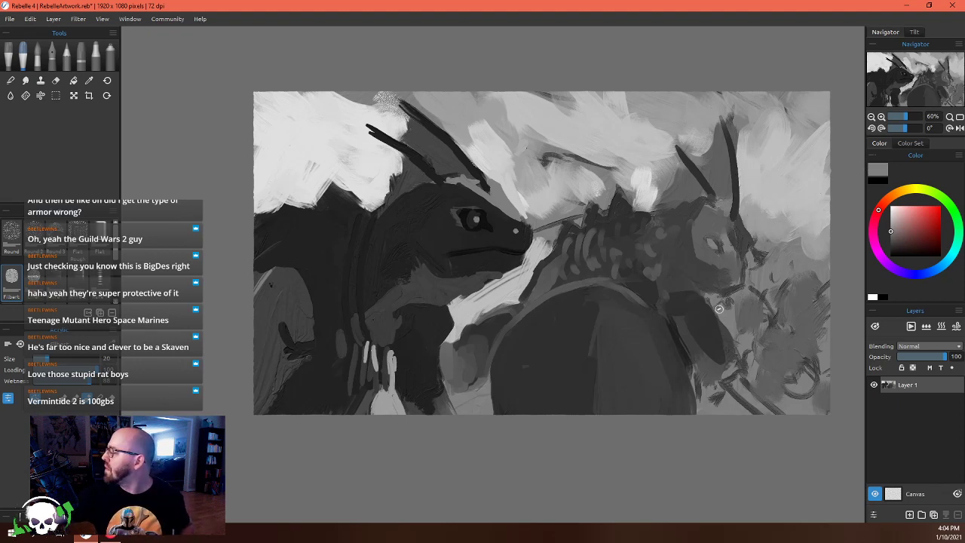
left_click(703, 333, "alt")
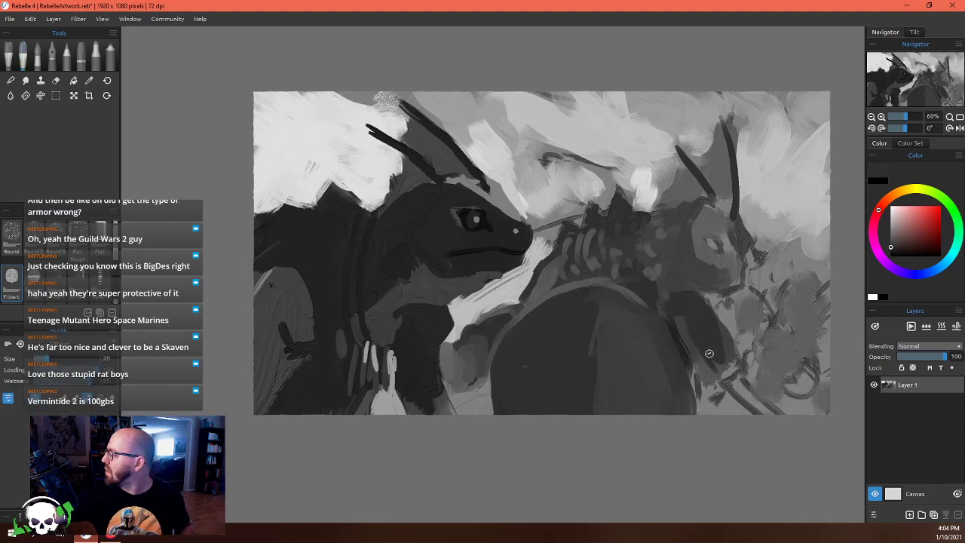
mouse_move(722, 381)
left_mouse_down()
mouse_move(722, 372)
mouse_move(714, 392)
mouse_move(742, 382)
mouse_move(773, 413)
left_mouse_up()
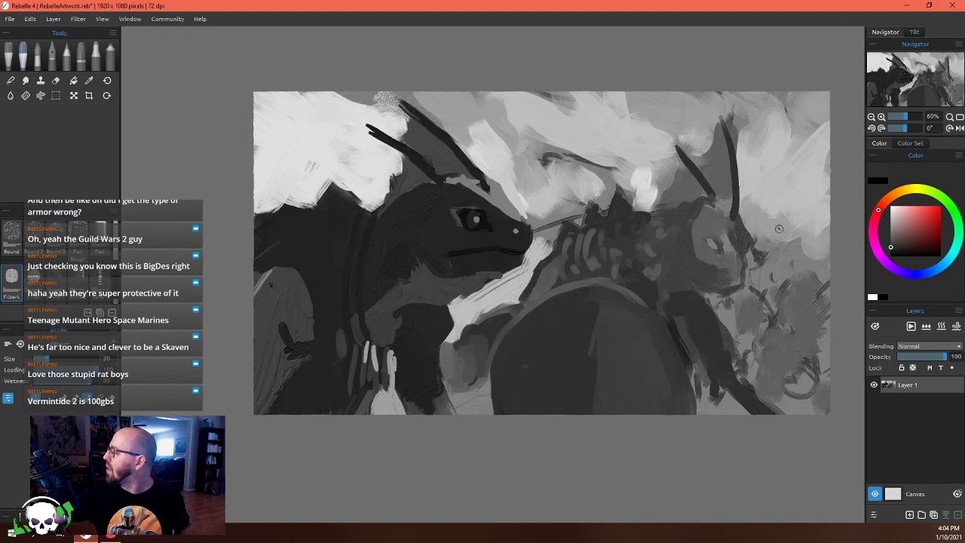
mouse_move(764, 284)
left_mouse_down()
mouse_move(839, 210)
mouse_move(769, 277)
left_mouse_up()
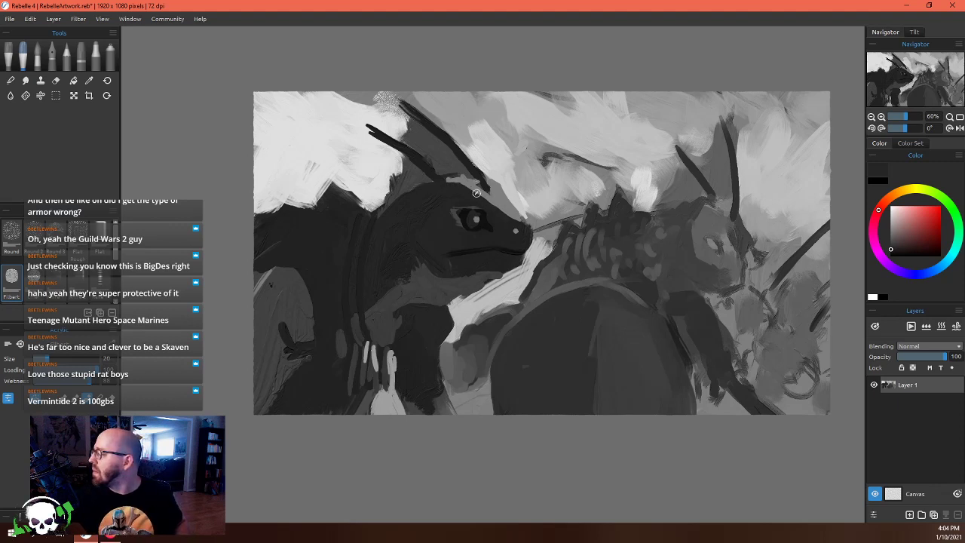
left_click(453, 165, "alt")
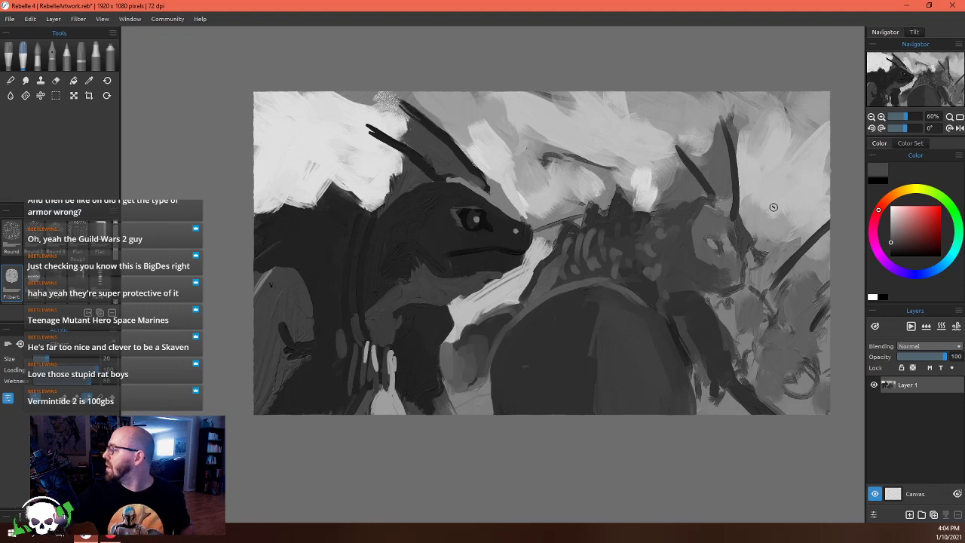
Paint an angular dark glyph on the rounded foreground form and continue its mid-grey rim down the far side
left_click(597, 324, "alt")
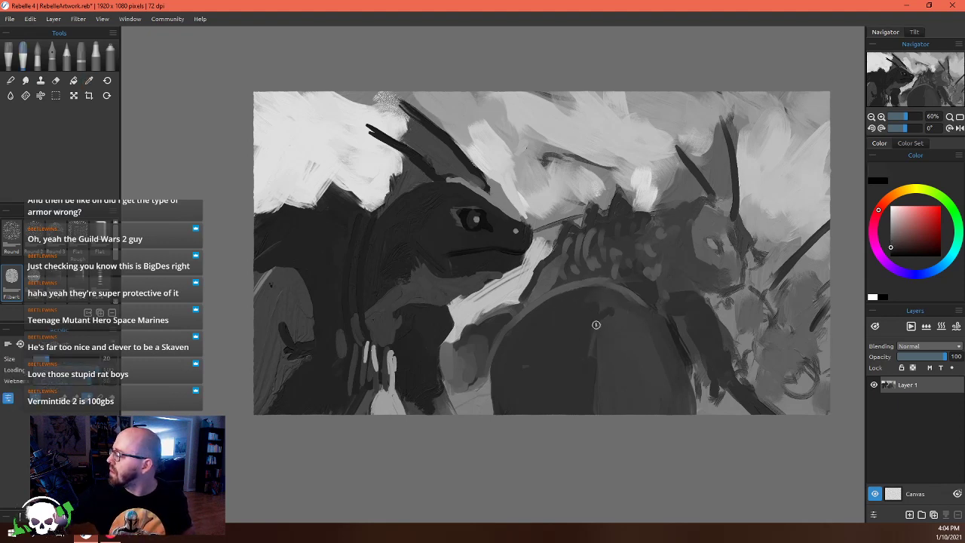
mouse_move(585, 356)
left_mouse_down()
mouse_move(621, 355)
mouse_move(610, 379)
mouse_move(639, 383)
mouse_move(624, 415)
left_mouse_up()
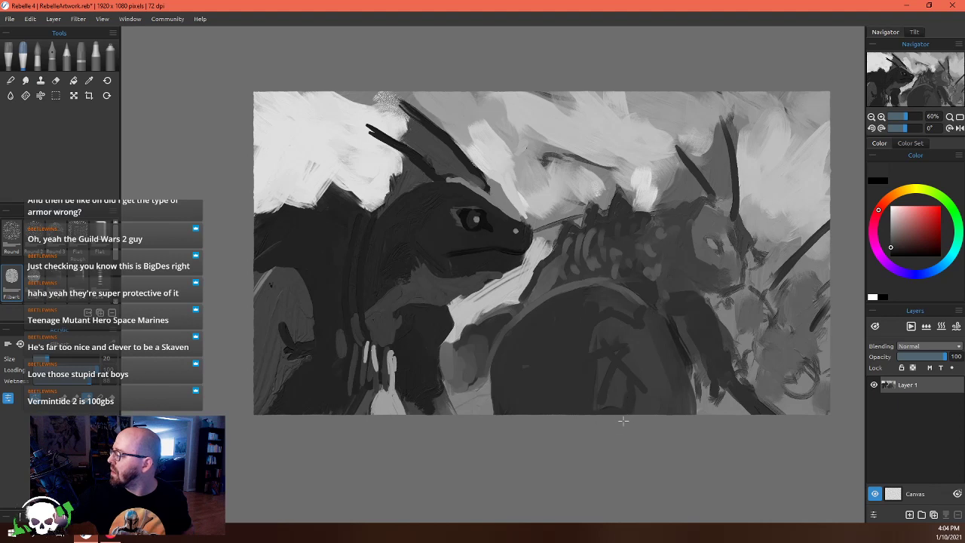
left_click_drag(642, 380, 657, 346)
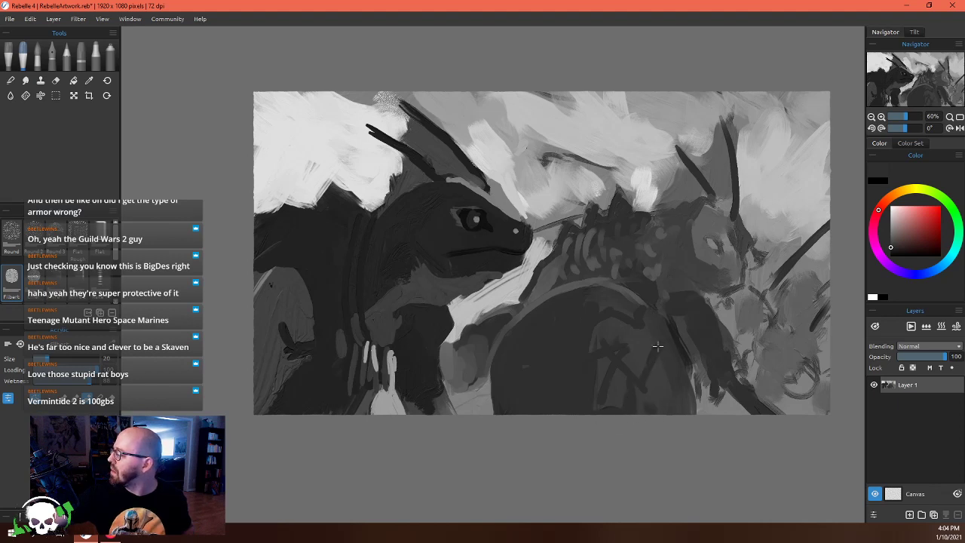
left_click(640, 293, "alt")
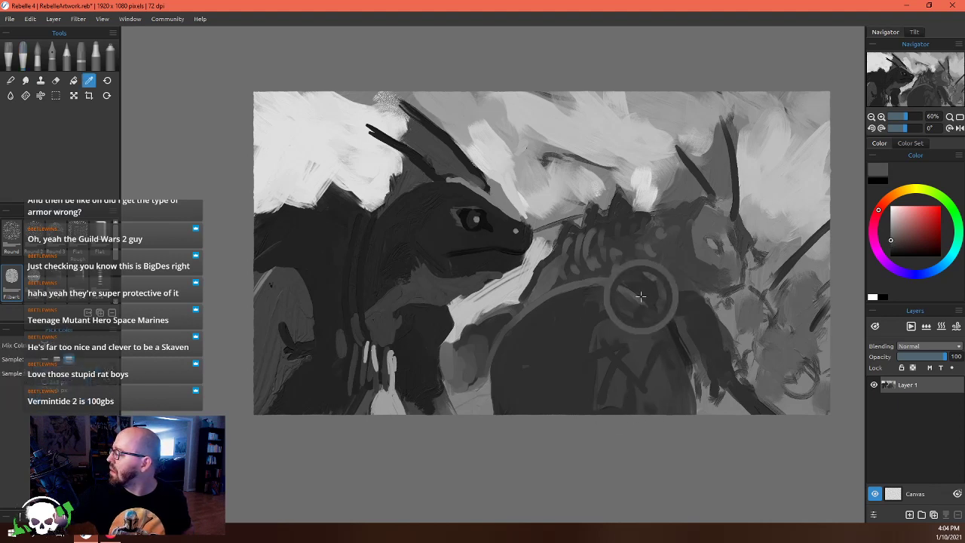
left_click_drag(641, 300, 681, 369)
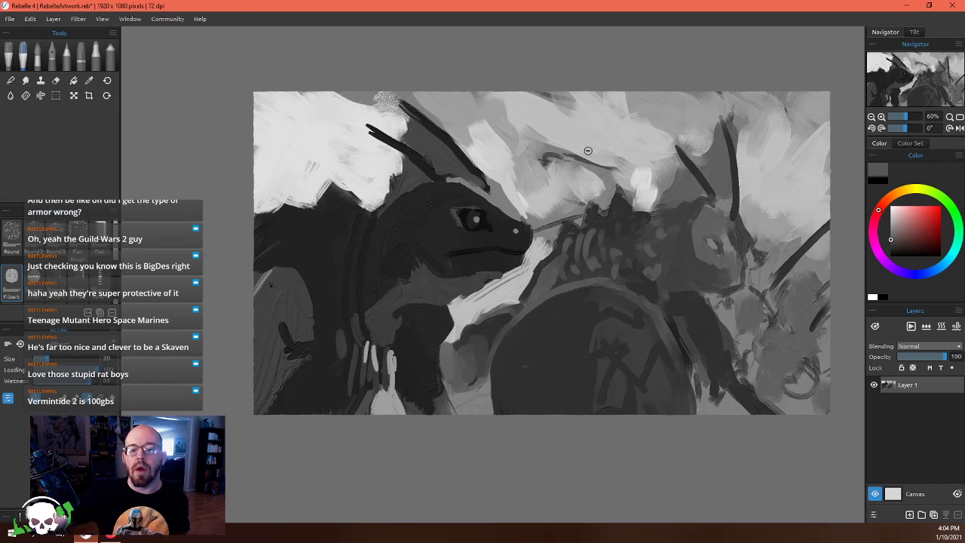
Cut in light sky grey between the two creatures to sharpen the silhouette of the right creature's back spikes
left_click(591, 193, "alt")
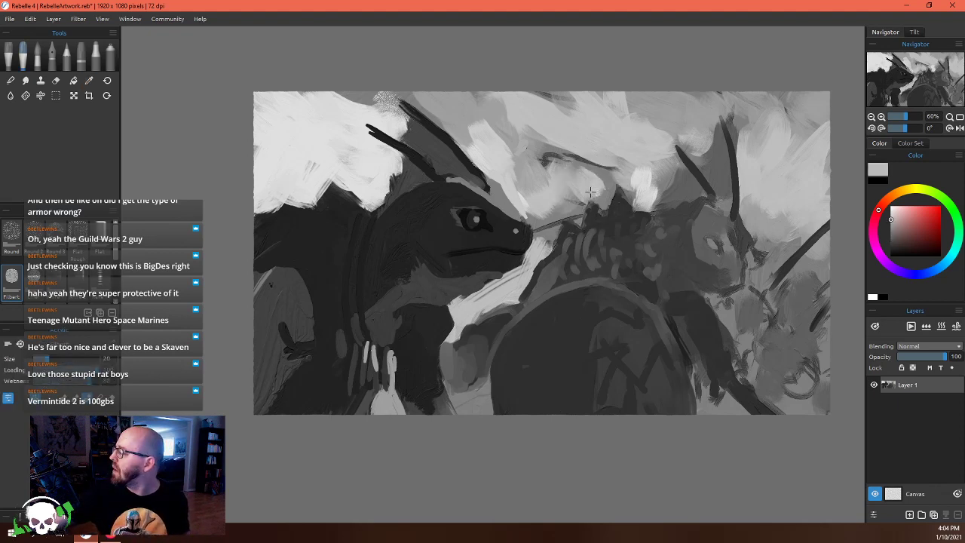
mouse_move(579, 222)
left_mouse_down()
mouse_move(587, 195)
mouse_move(564, 216)
left_mouse_up()
left_click(550, 233, "alt")
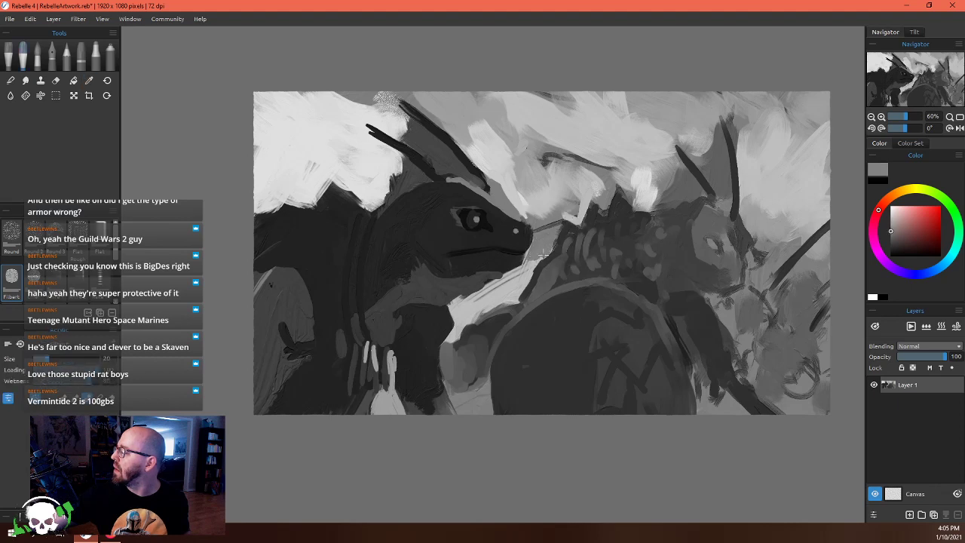
left_click(569, 216, "alt")
mouse_move(550, 245)
left_mouse_down()
mouse_move(559, 217)
mouse_move(543, 227)
mouse_move(567, 200)
mouse_move(609, 180)
mouse_move(607, 194)
left_mouse_up()
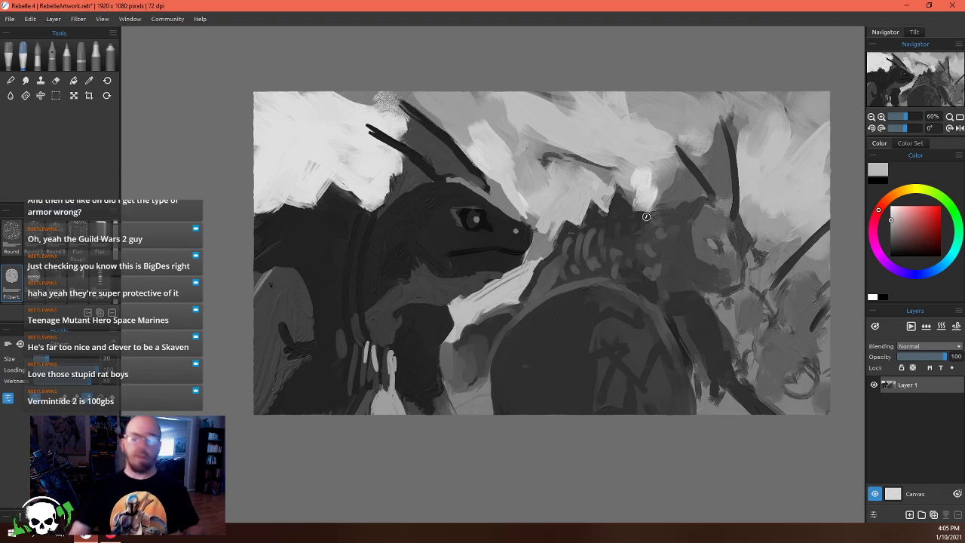
Save the painting to the Desktop under the file name WarhammerPainting1
scroll(556, 224, "down", 3)
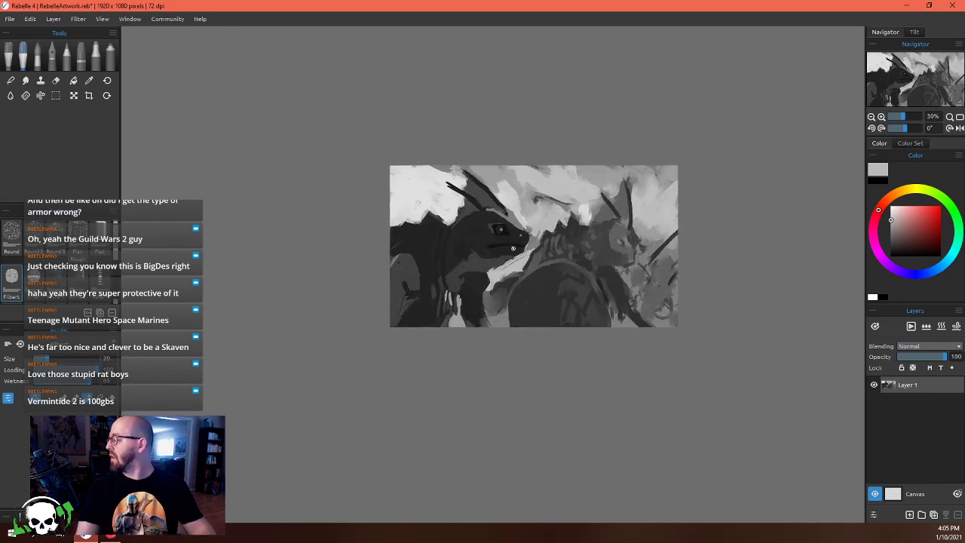
scroll(513, 248, "up", 4)
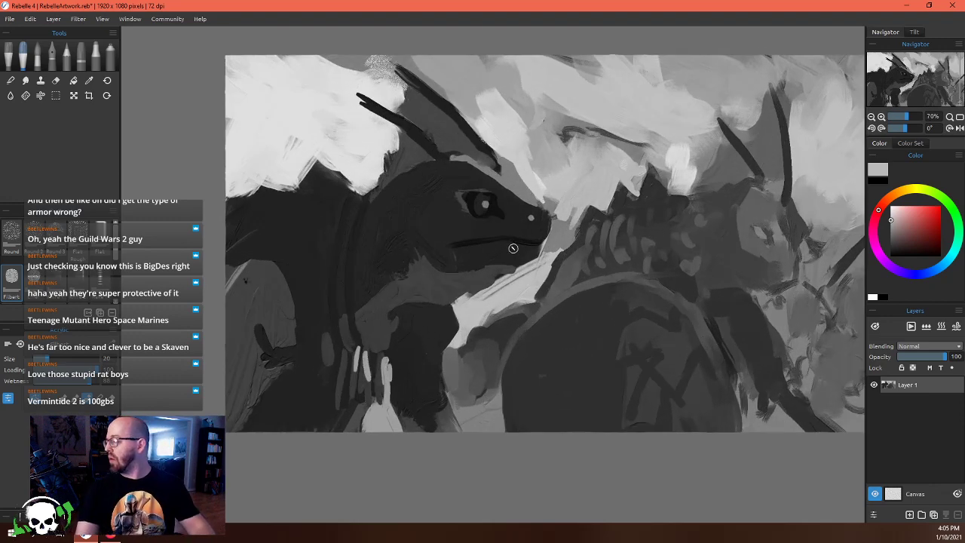
left_click(10, 19)
left_click(31, 80)
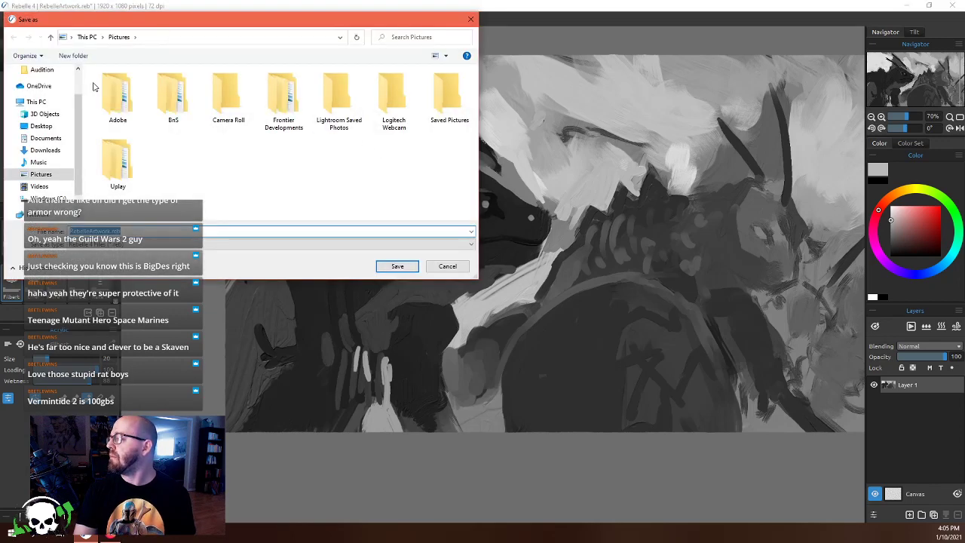
left_click(40, 126)
left_click(126, 231)
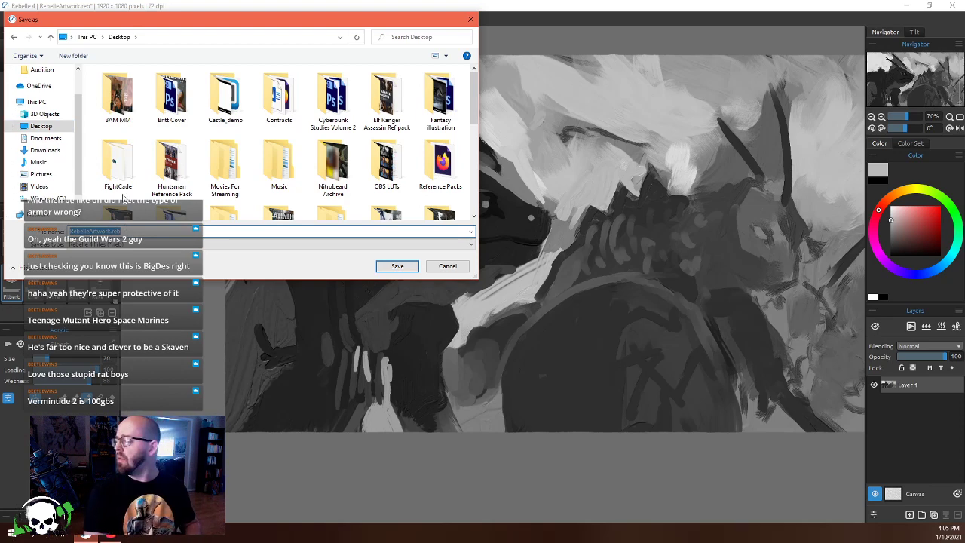
type("WarhammerPainting1")
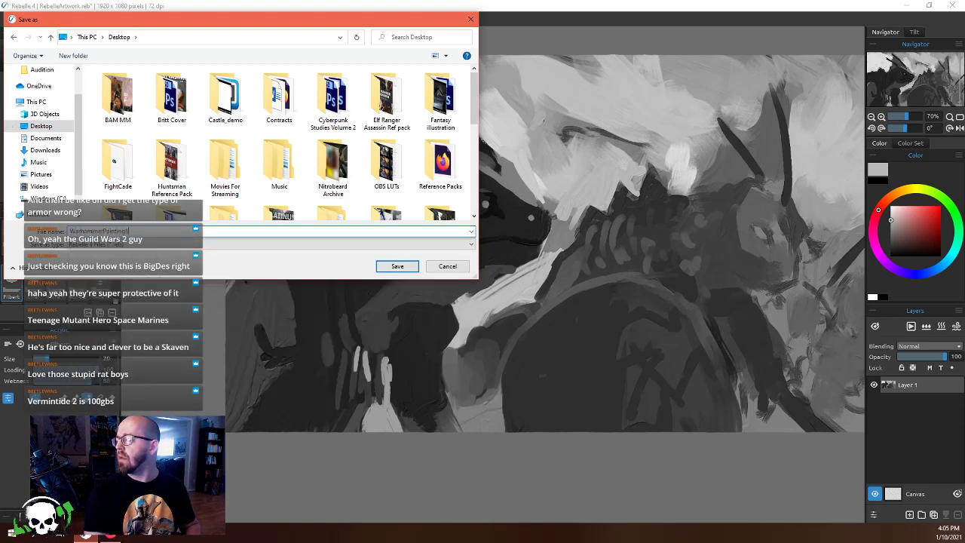
key("Return")
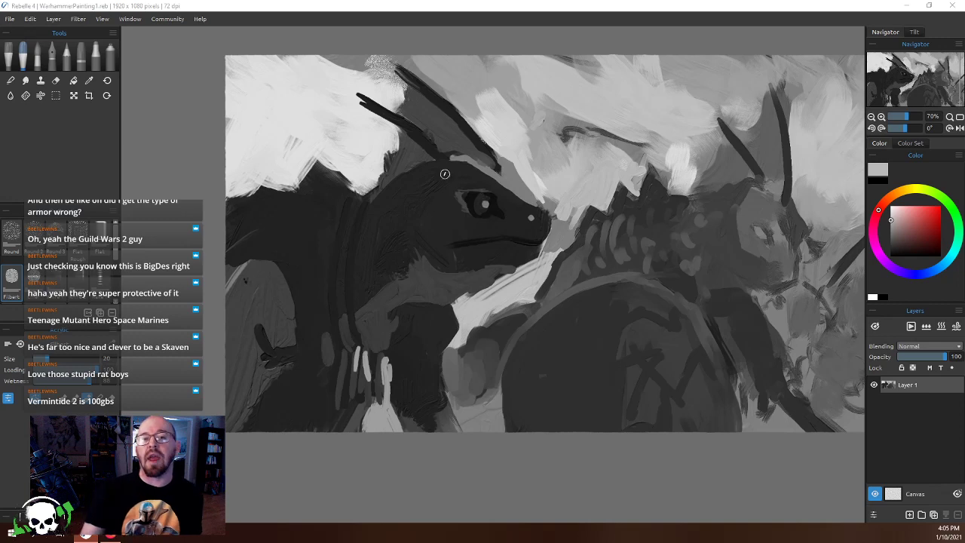
scroll(525, 310, "down", 3)
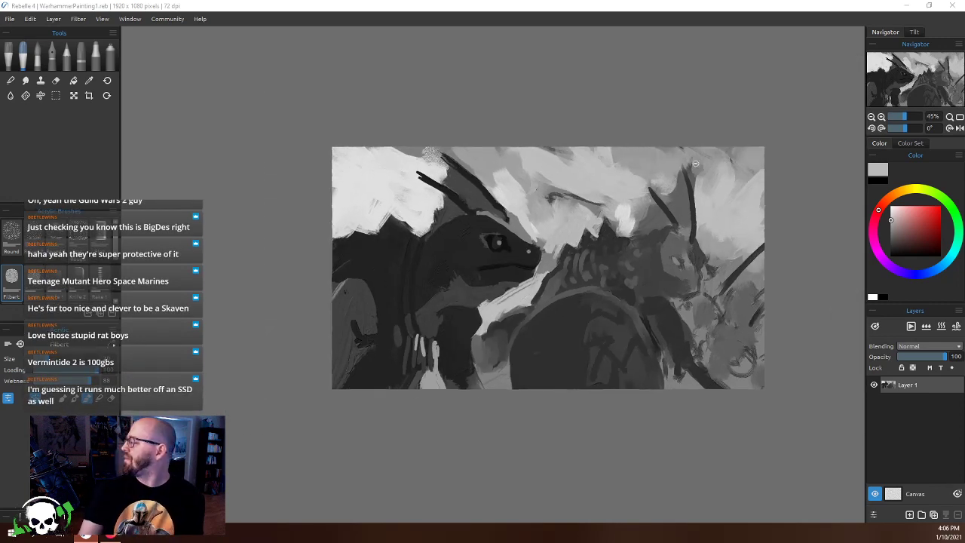
scroll(678, 275, "up", 2)
scroll(687, 320, "down", 3)
scroll(608, 288, "up", 5)
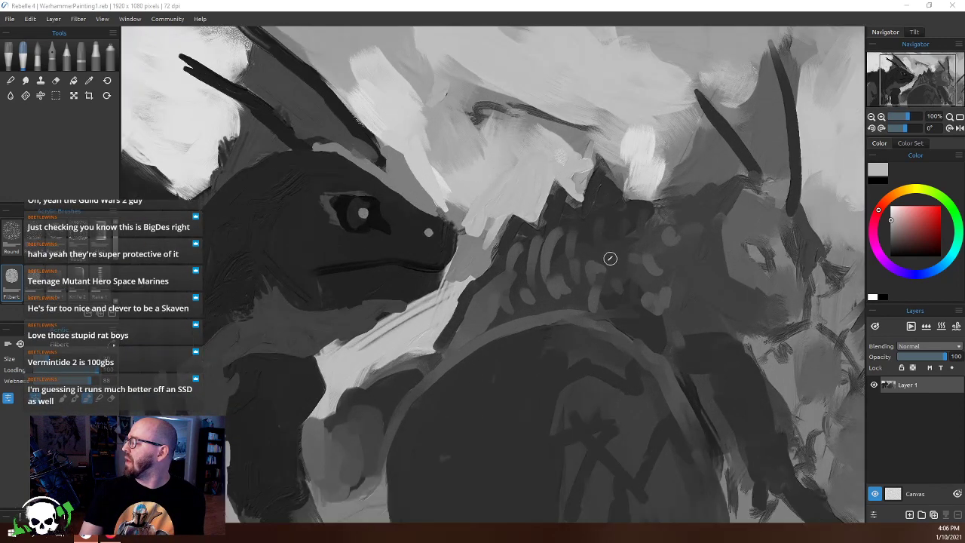
scroll(611, 259, "down", 3)
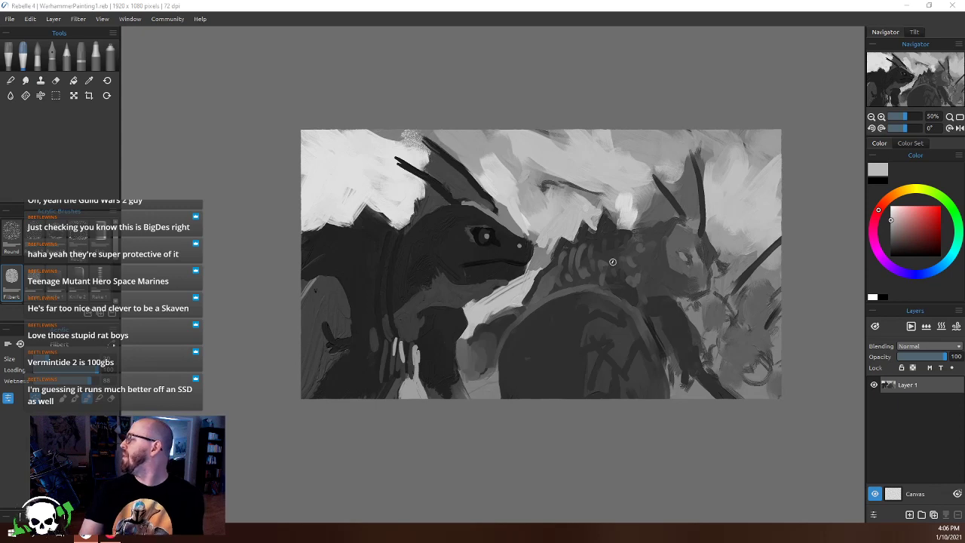
scroll(612, 262, "down", 5)
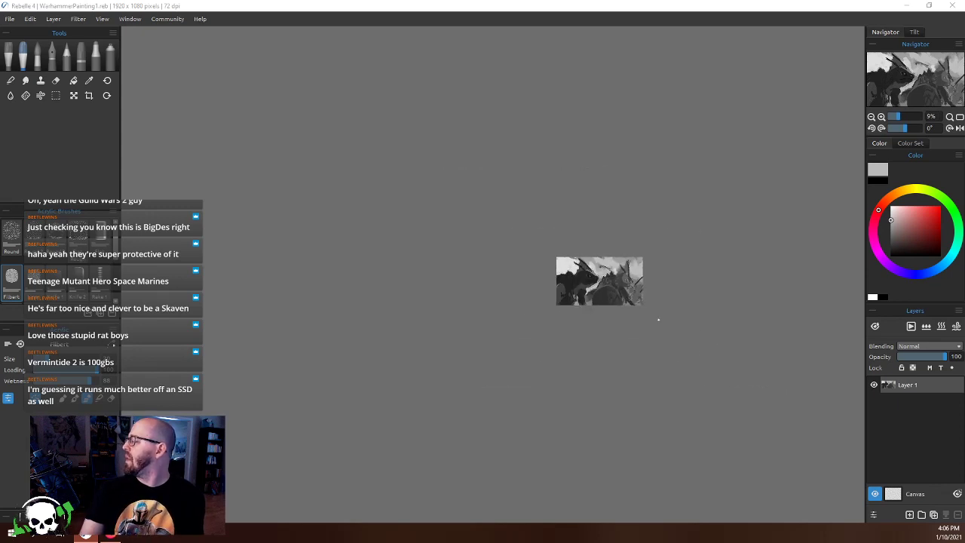
Examine the painting's overall composition from a distance, and inspect the two creatures and the gap between them up close
scroll(659, 318, "down", 1)
scroll(615, 320, "down", 1)
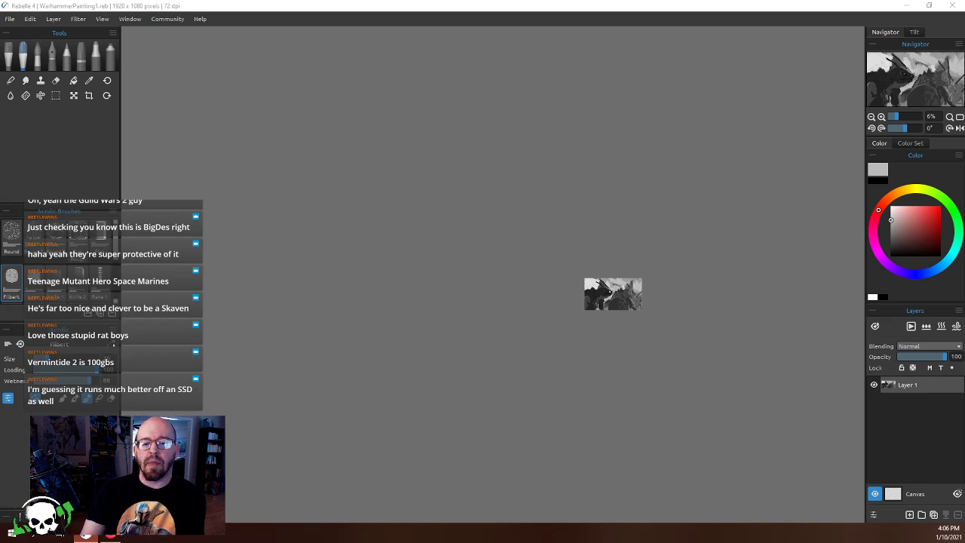
scroll(607, 304, "up", 12)
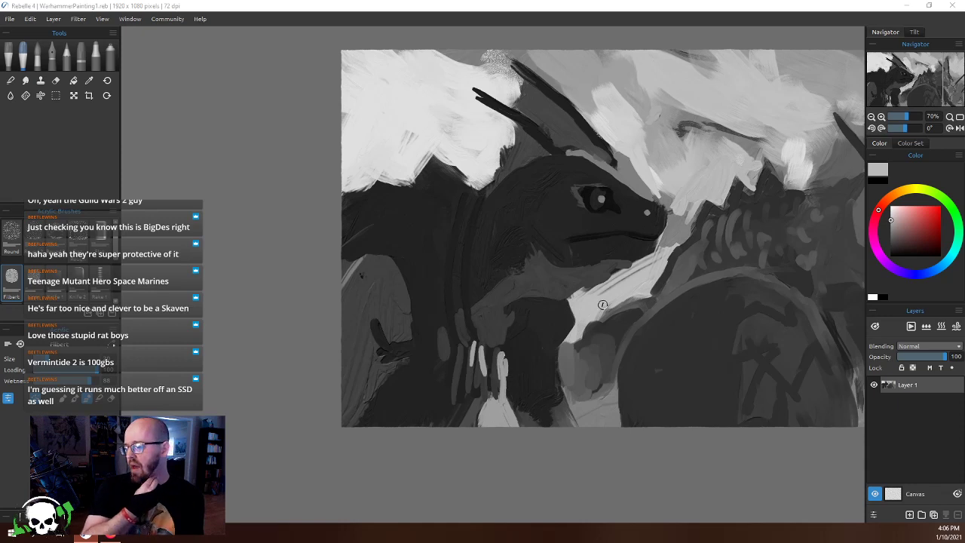
scroll(507, 204, "down", 2)
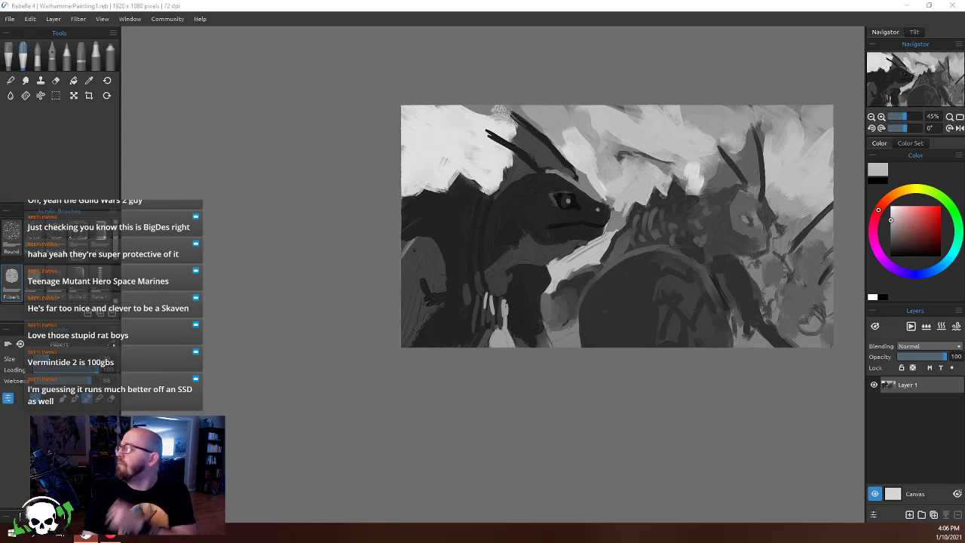
scroll(713, 311, "up", 3)
scroll(694, 312, "down", 1)
scroll(535, 276, "up", 2)
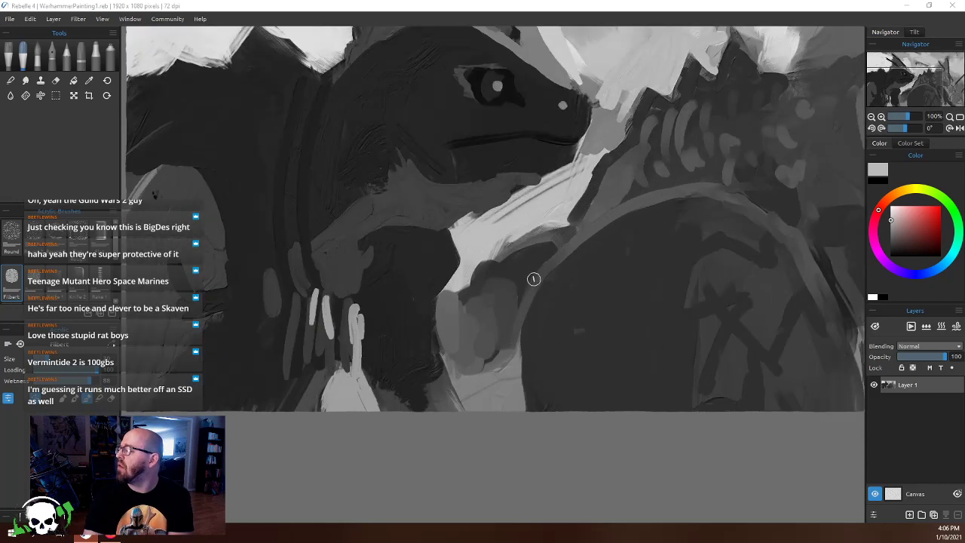
scroll(529, 276, "down", 1)
scroll(531, 273, "up", 1)
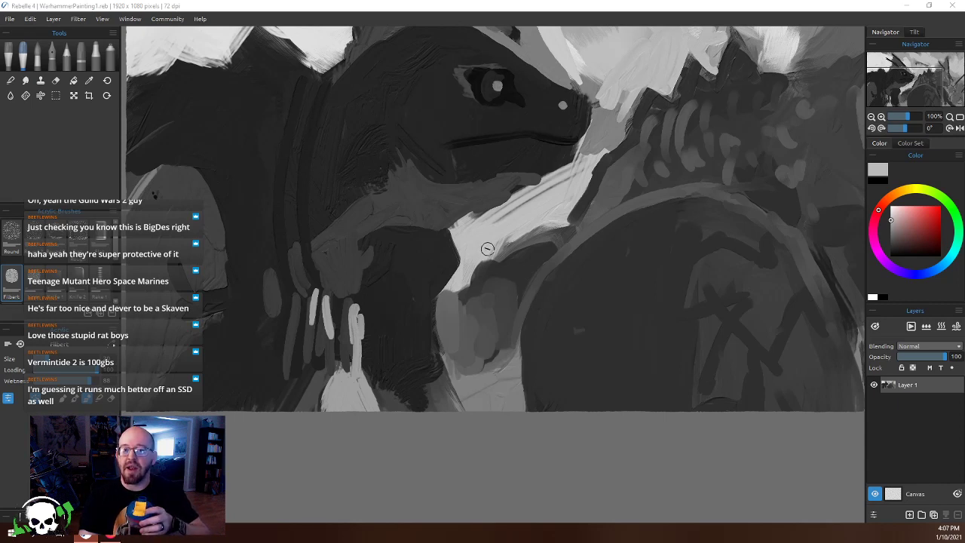
scroll(487, 248, "down", 3)
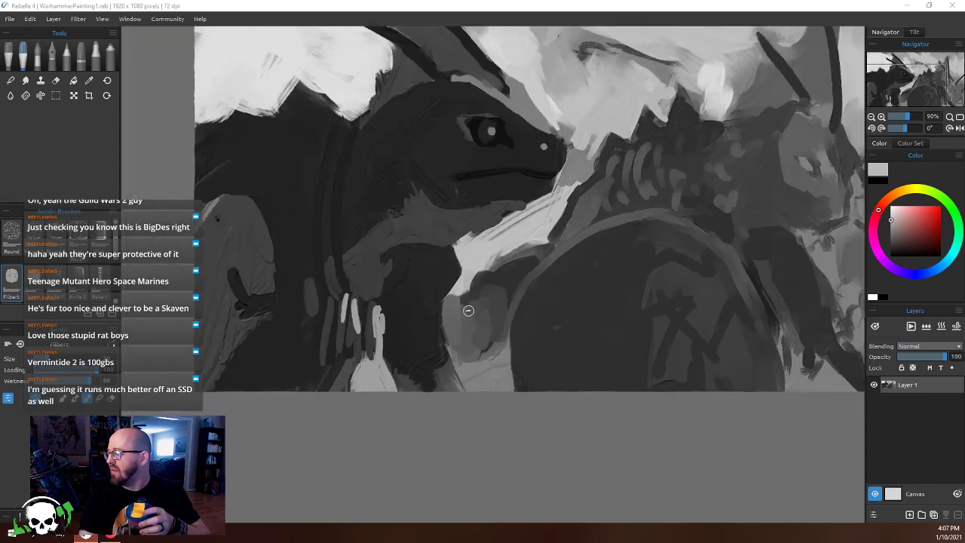
scroll(560, 209, "up", 5)
scroll(543, 189, "down", 3)
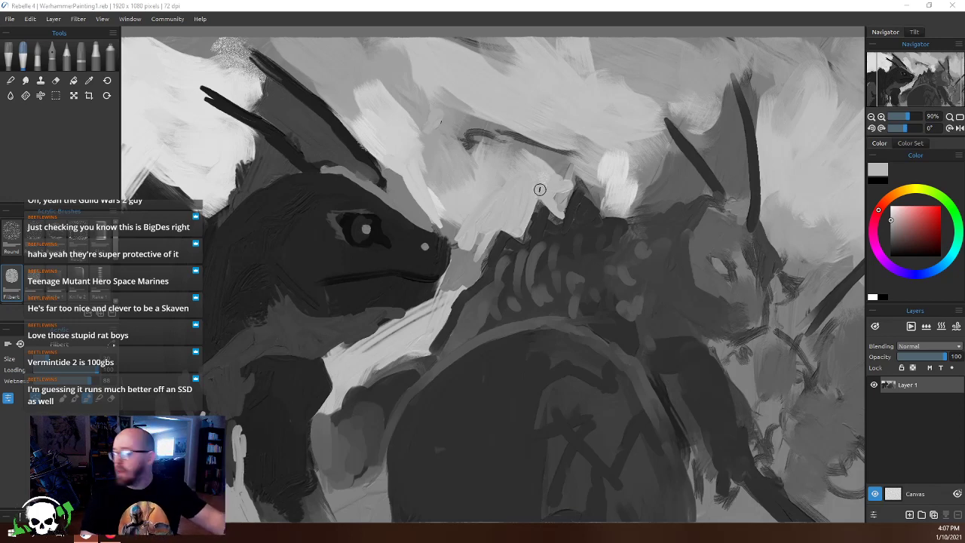
scroll(516, 202, "down", 3)
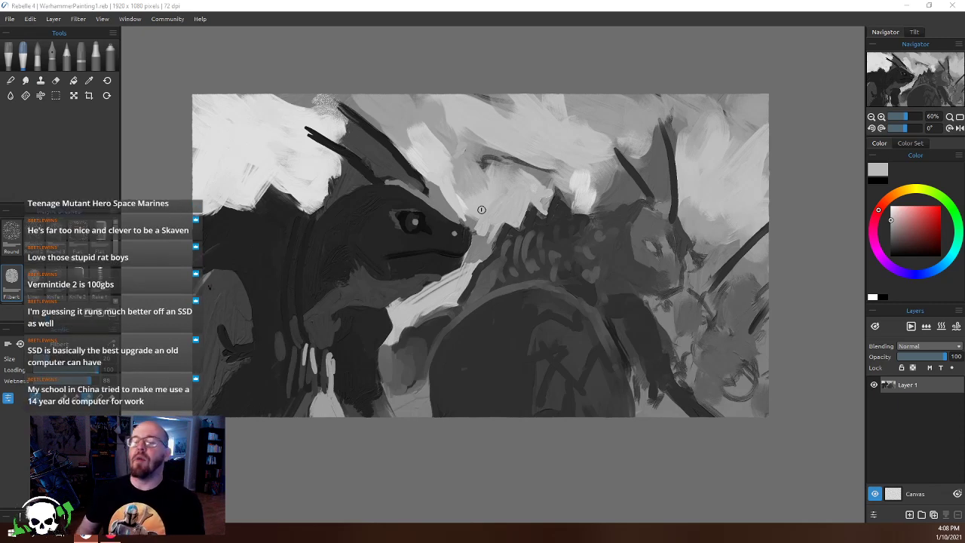
Rework the left creature's flank, neck and jaw with sampled dark greys and paint a lighter mid-grey patch around its eye
left_click(246, 257)
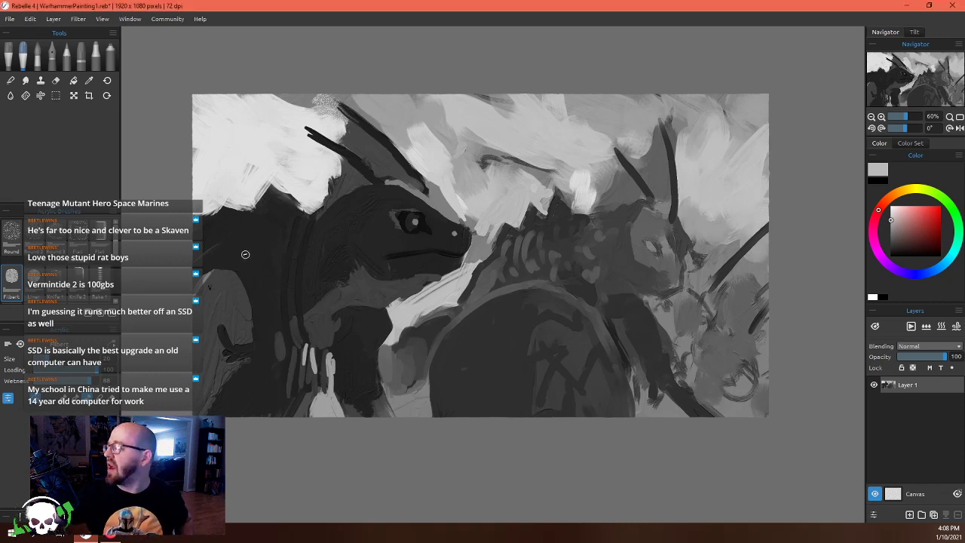
left_click(237, 259, "alt")
mouse_move(218, 262)
left_mouse_down()
mouse_move(259, 320)
mouse_move(255, 302)
mouse_move(228, 268)
mouse_move(246, 322)
left_mouse_up()
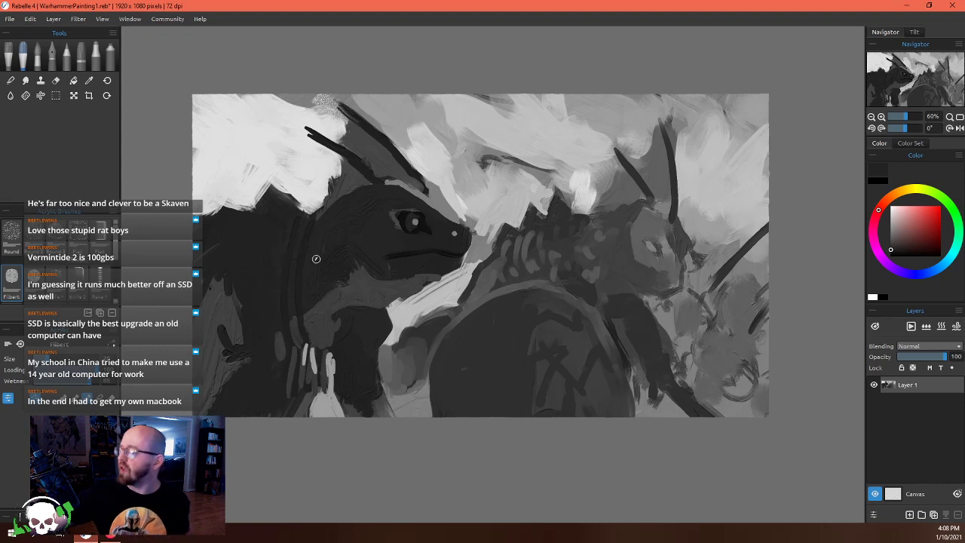
left_click(329, 297, "alt")
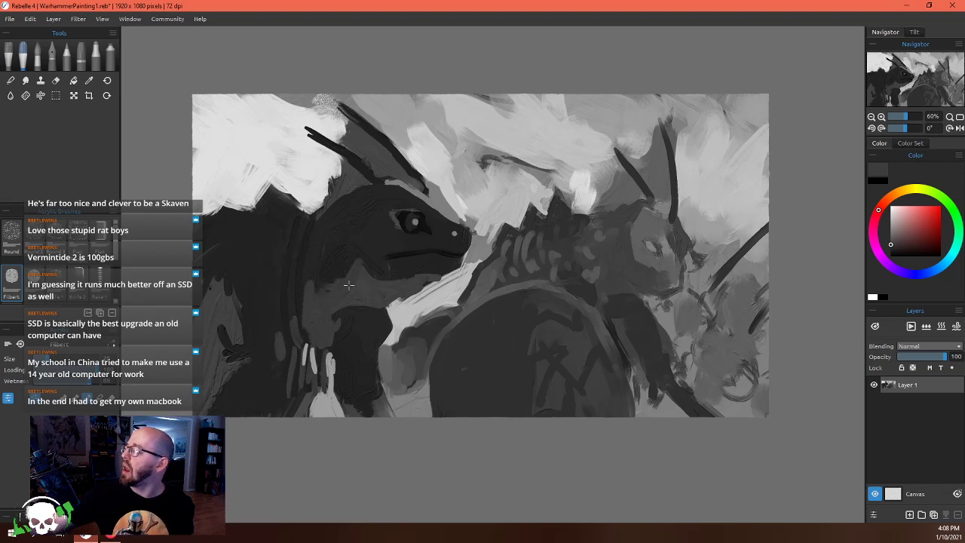
left_click_drag(374, 274, 380, 258)
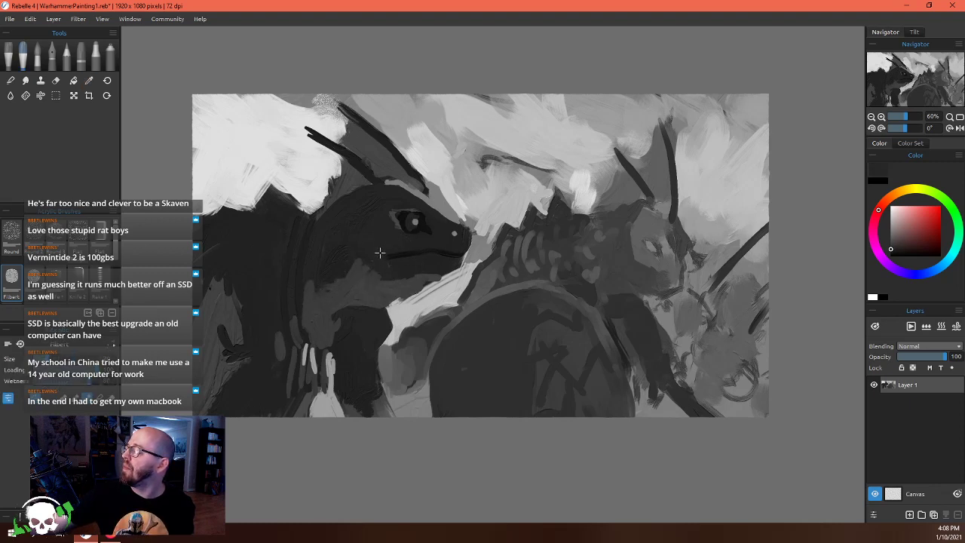
left_click(446, 273, "alt")
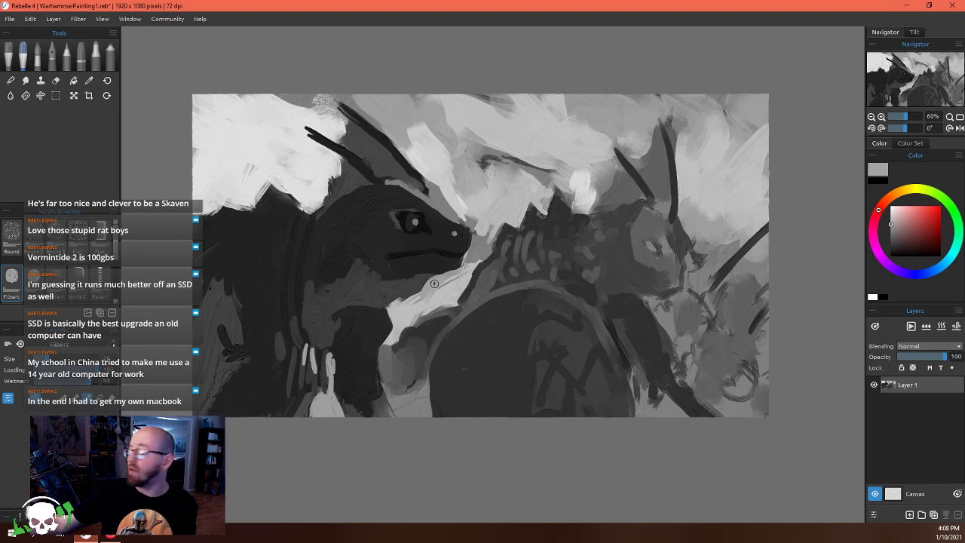
left_click(434, 276, "alt")
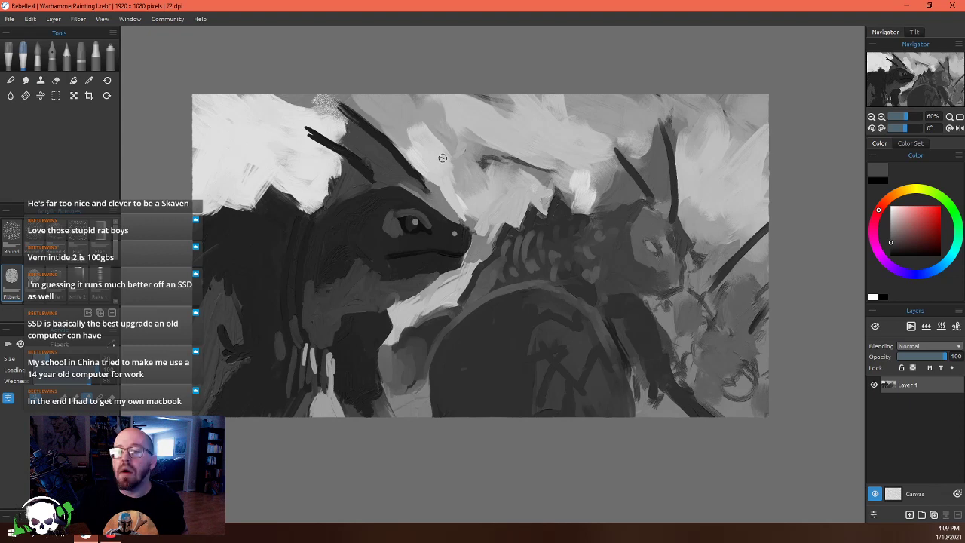
Paint a small rounded mid-grey brow bump on the left creature's forehead at the base of its front horn
left_click(434, 185, "alt")
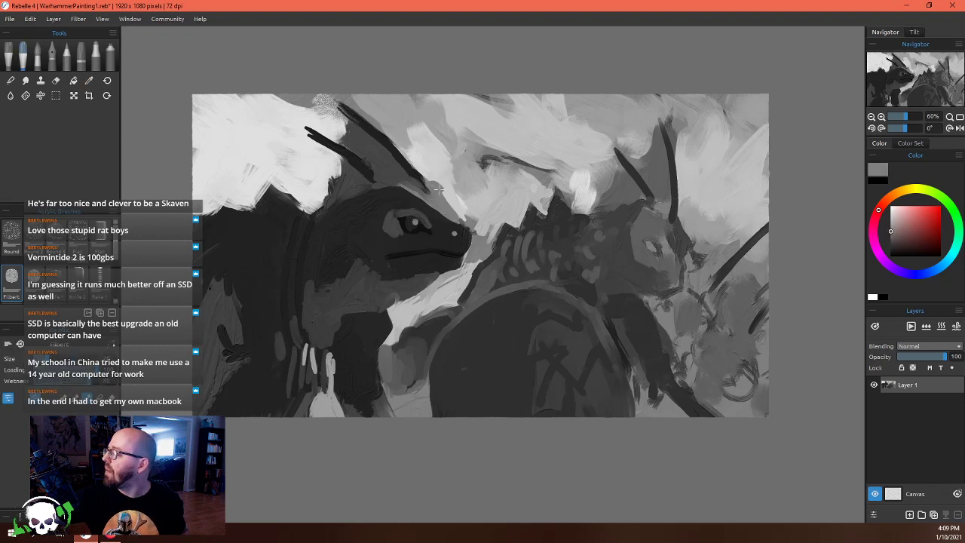
left_click(413, 200, "alt")
left_click(434, 187, "alt")
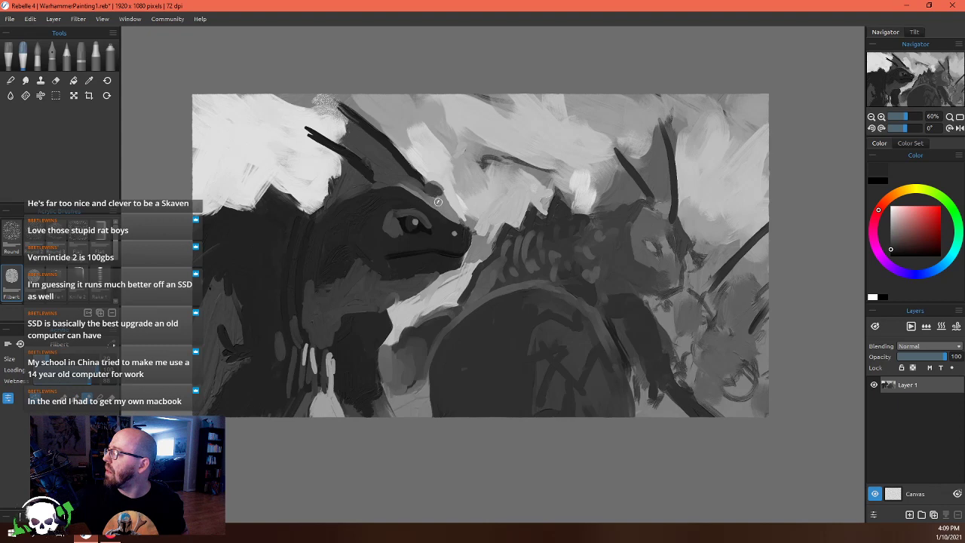
left_click(426, 187, "alt")
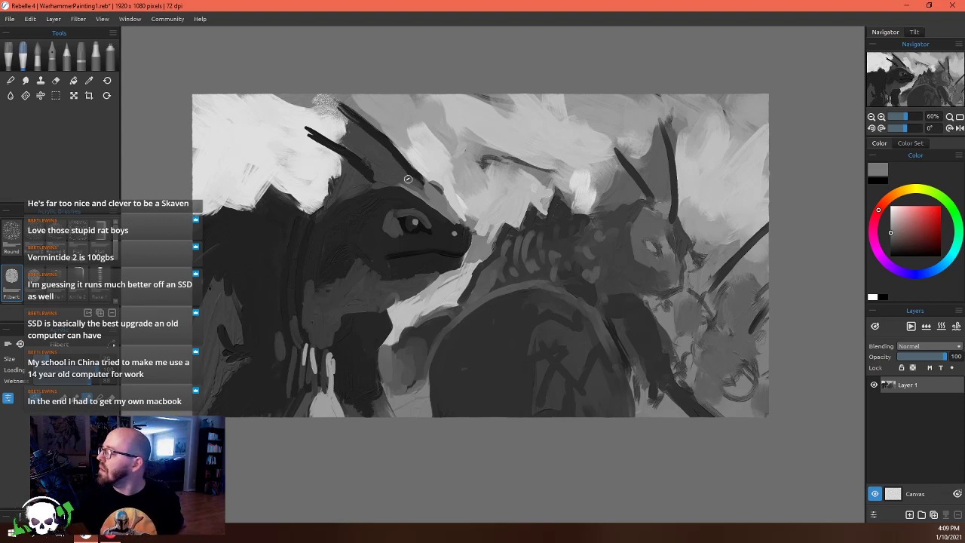
Extend the left creature's rear horn down to its head in dark grey and brush mid-grey along the crown between the horns
left_click(370, 171, "alt")
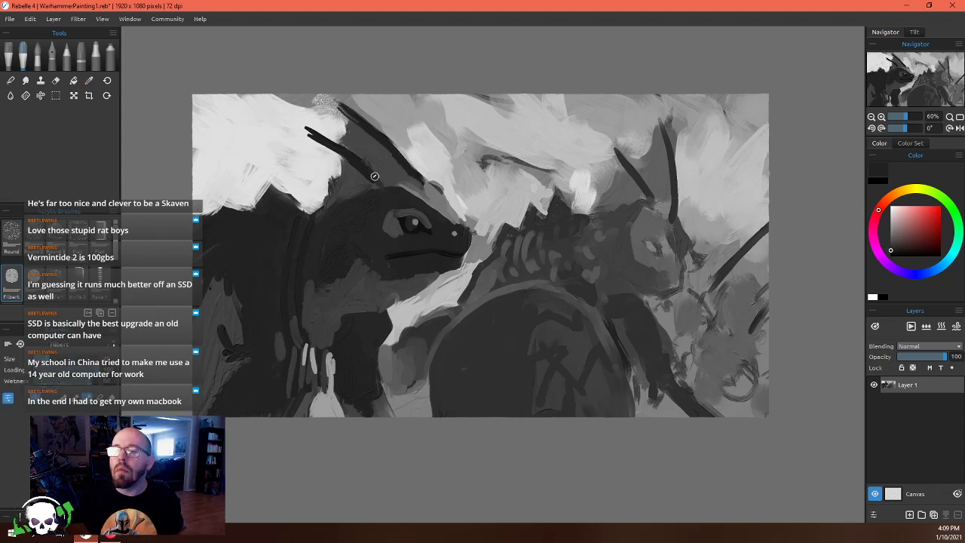
left_click(403, 187, "alt")
left_click(403, 187, "alt")
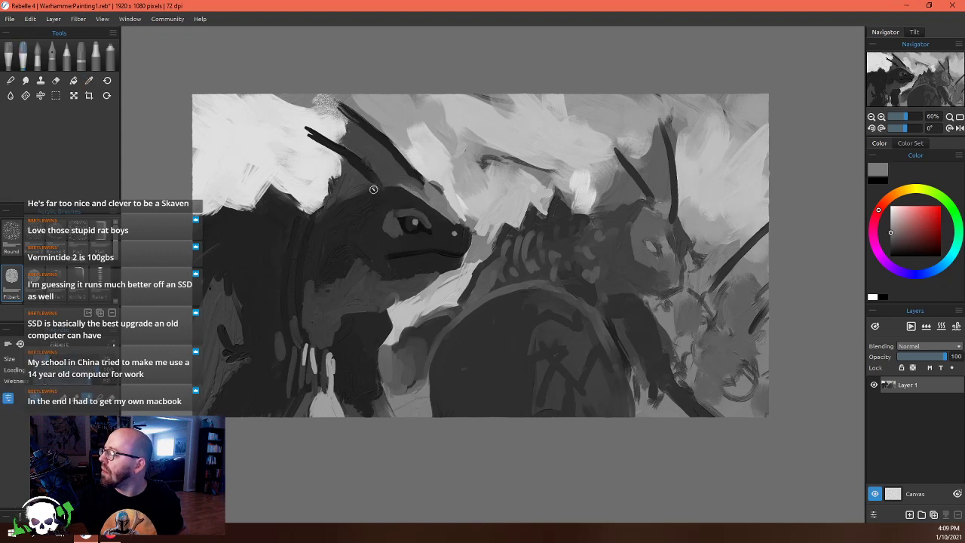
mouse_move(402, 185)
left_mouse_down()
mouse_move(376, 190)
mouse_move(422, 184)
left_mouse_up()
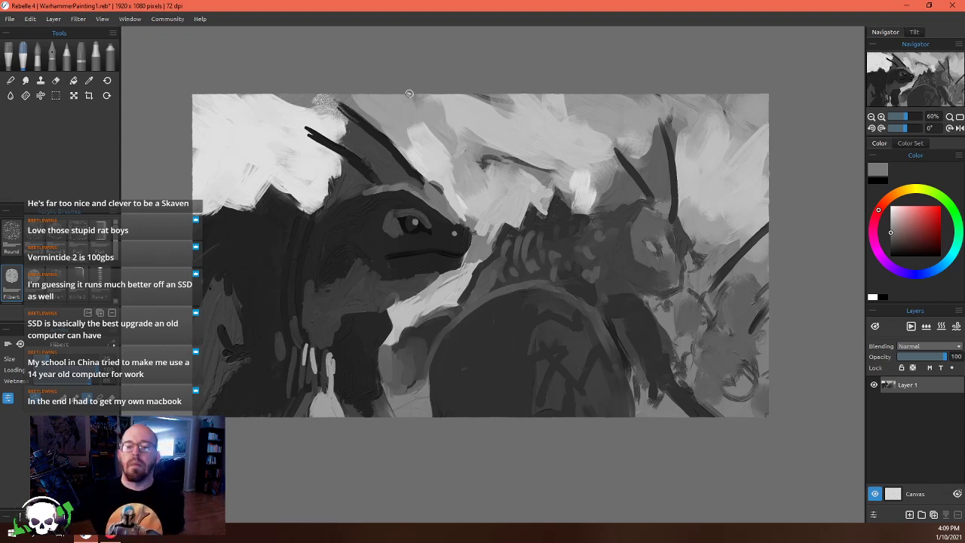
Smooth the left creature's nape and back outline against the pale sky with sampled dark greys and touch up its lower body
left_click(349, 187, "alt")
left_click(351, 183, "alt")
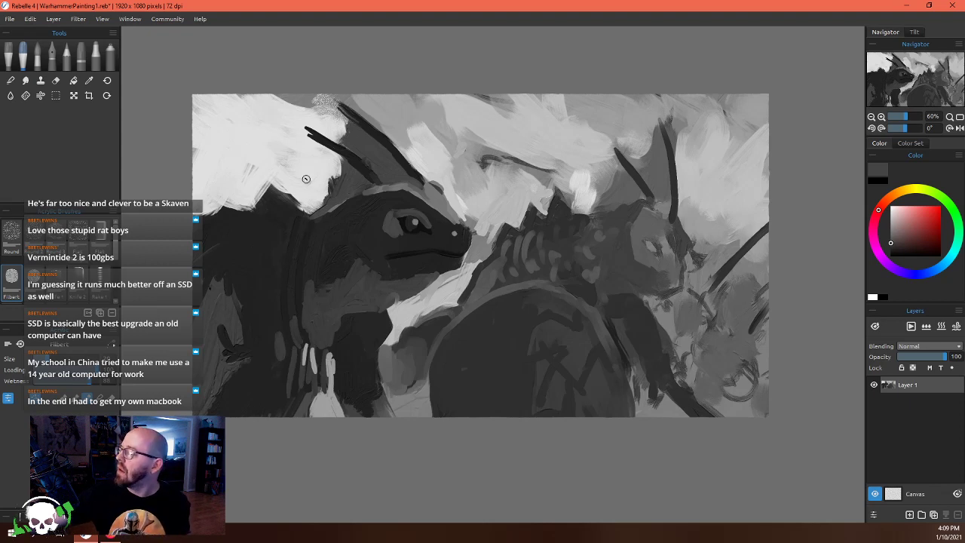
left_click(264, 200, "alt")
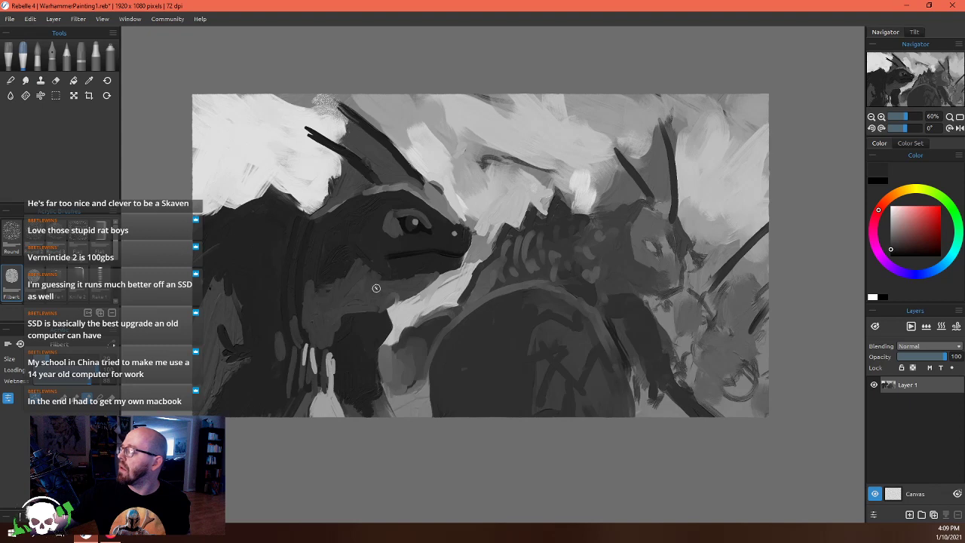
left_click(341, 402, "alt")
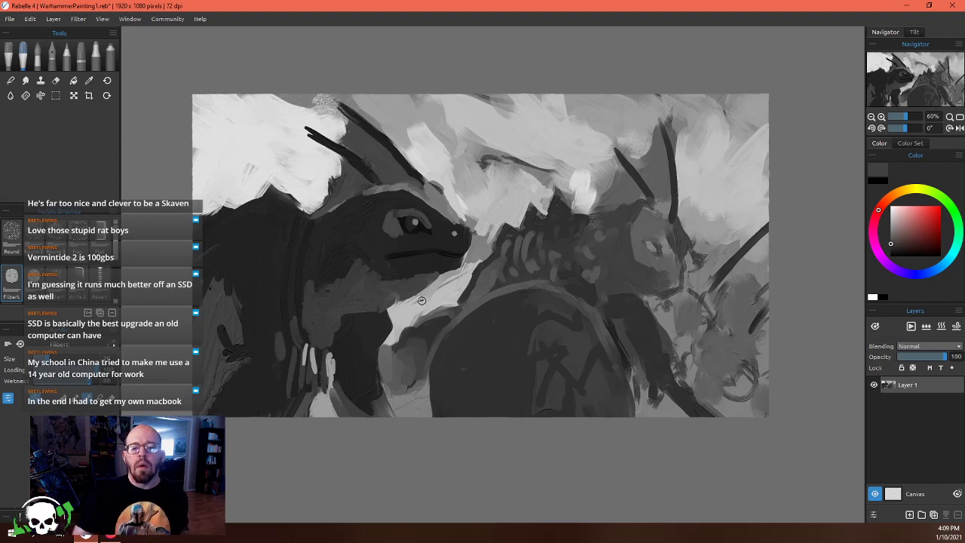
scroll(400, 478, "down", 1)
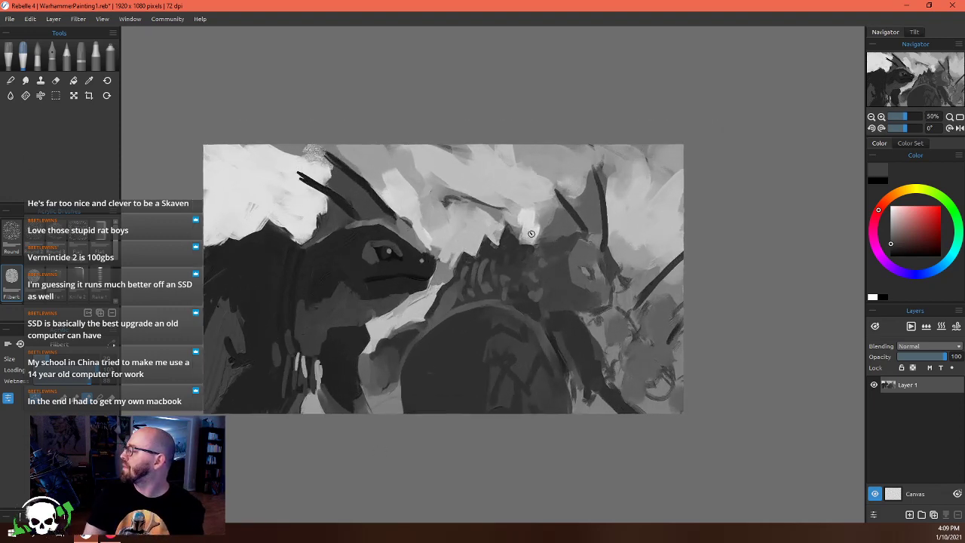
scroll(531, 234, "up", 3)
scroll(592, 218, "up", 2)
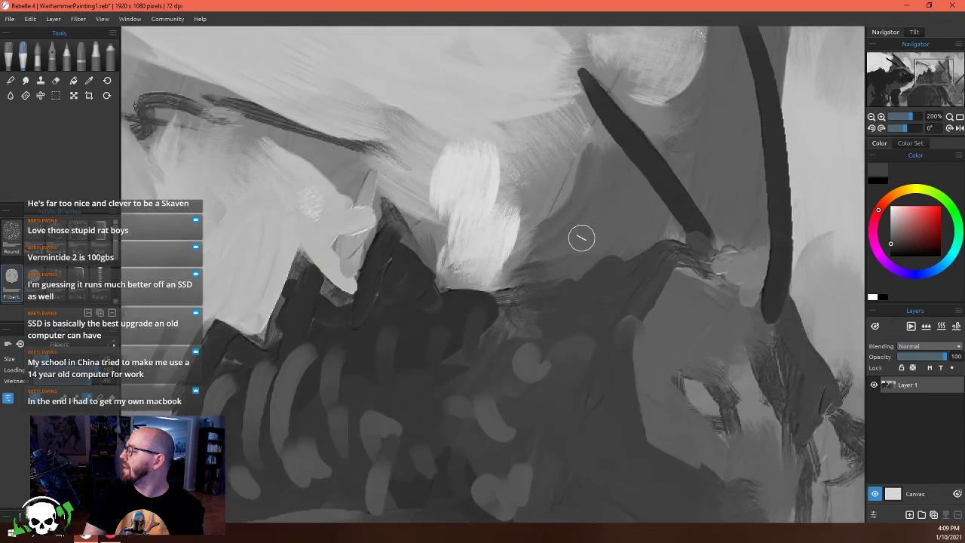
scroll(581, 235, "down", 5)
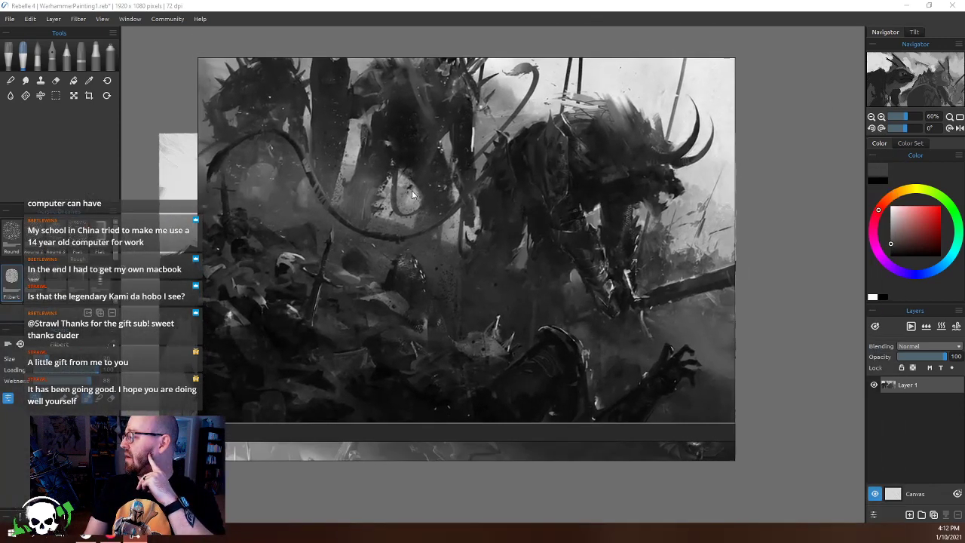
Browse the reference board in greyscale, from the horned beast and battle scenes to the two crested lizards with shields
left_click_drag(411, 190, 428, 239)
scroll(430, 240, "down", 2)
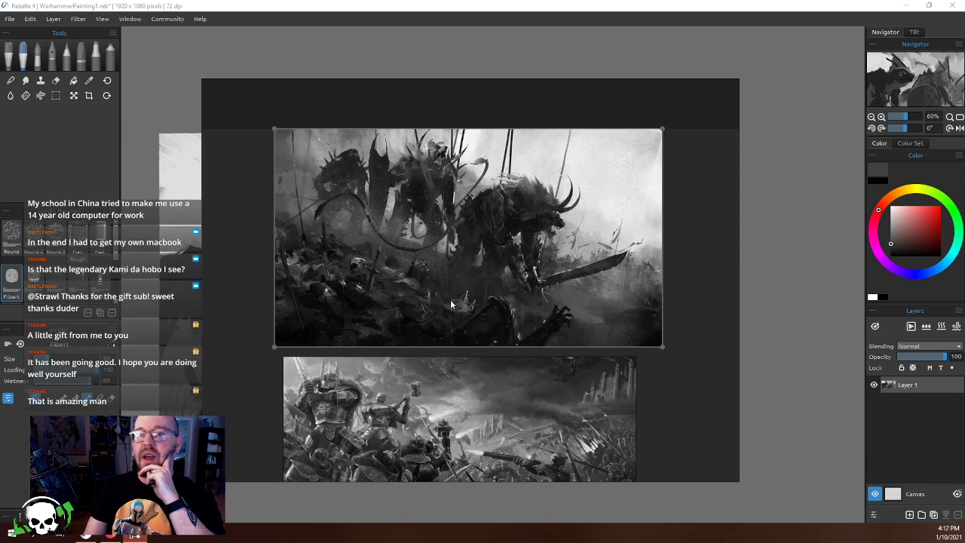
scroll(453, 299, "down", 5)
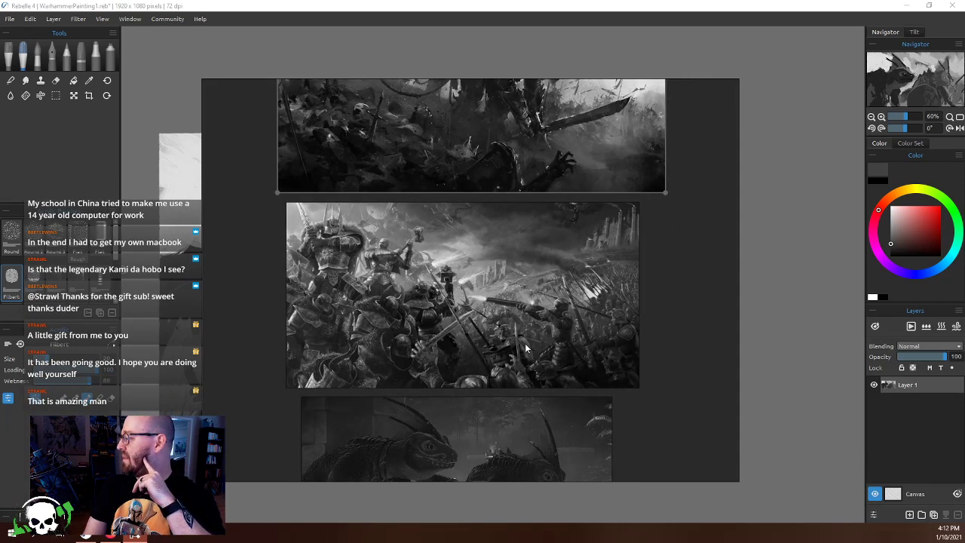
scroll(445, 235, "up", 6)
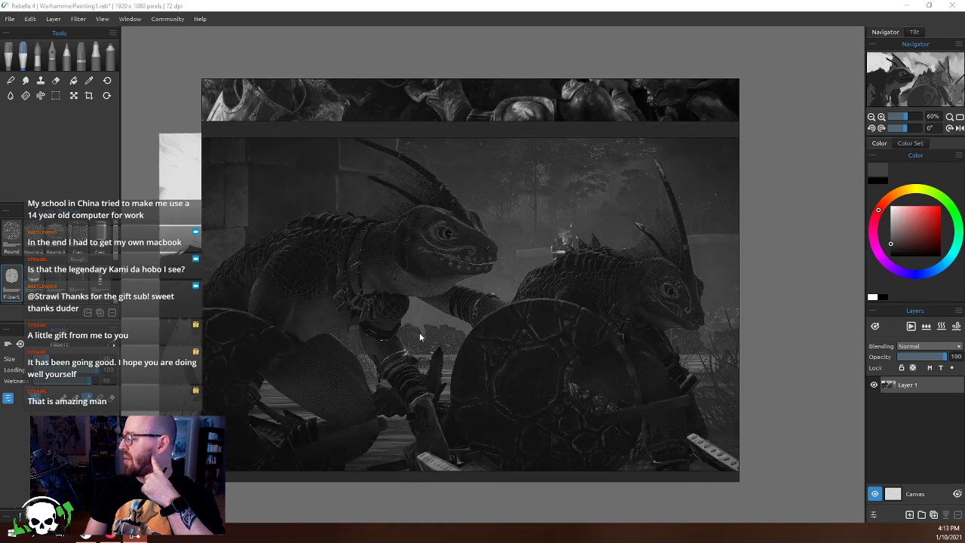
scroll(398, 261, "up", 2)
Turn off the greyscale display of the reference board so its images appear in full colour
right_click(399, 262)
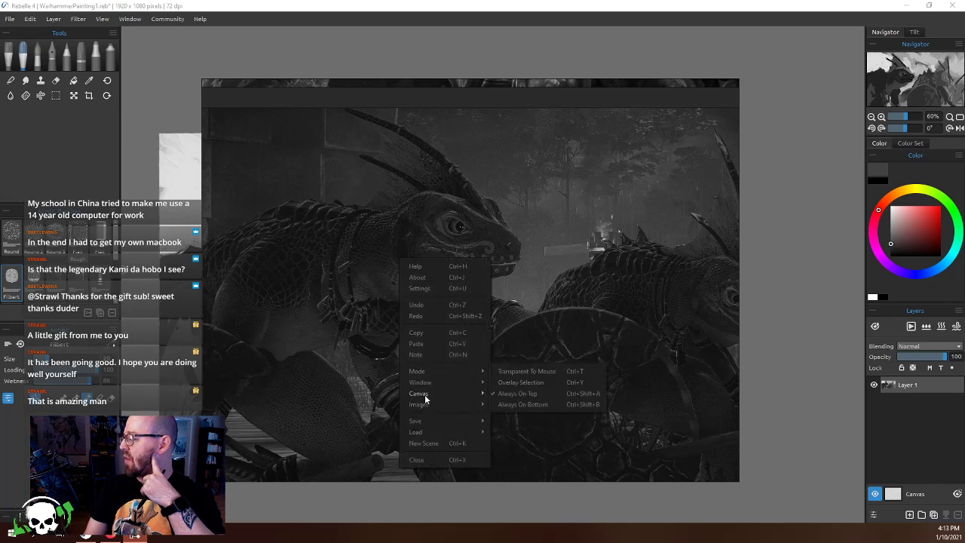
mouse_move(426, 398)
left_click(506, 438)
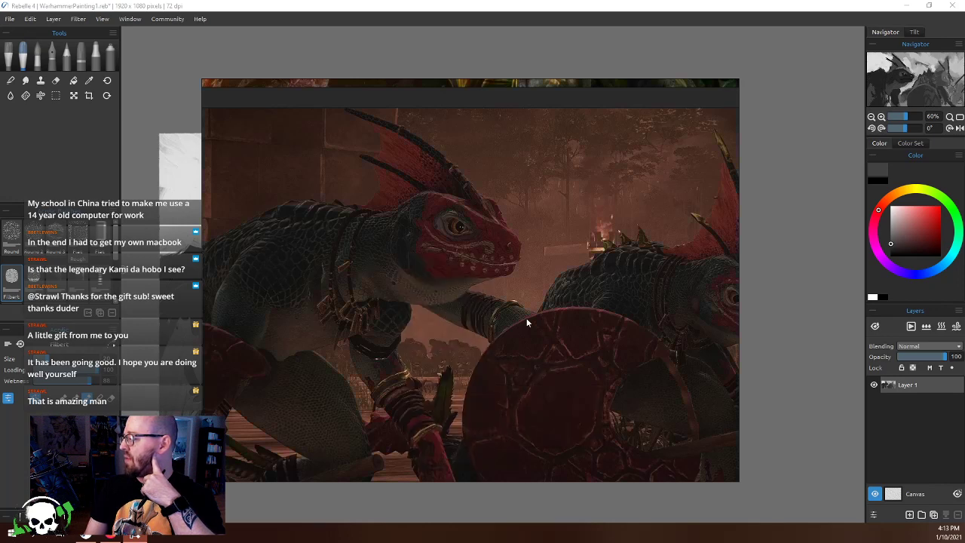
Examine the crested lizard reference in colour, comparing both figures, the round shield and the left lizard's head markings
scroll(497, 323, "down", 2)
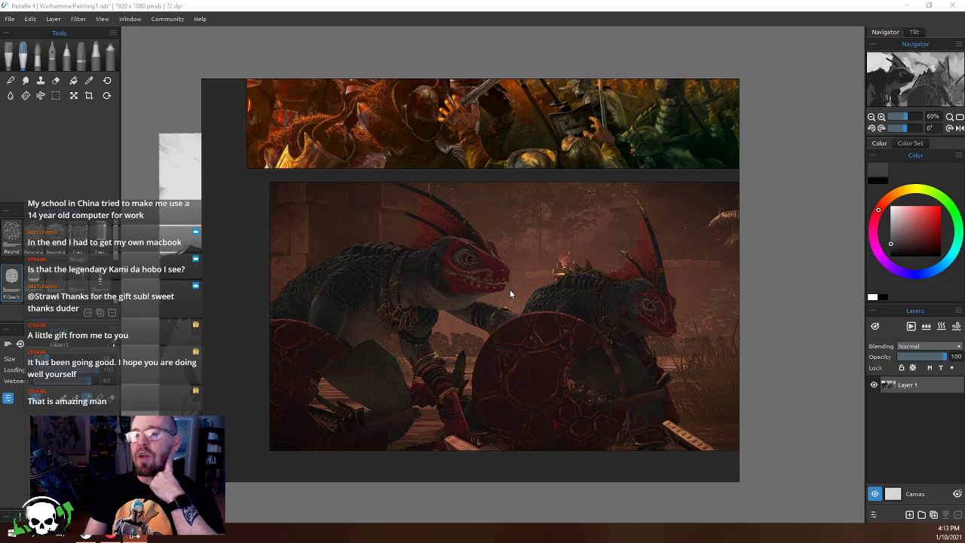
scroll(510, 288, "up", 1)
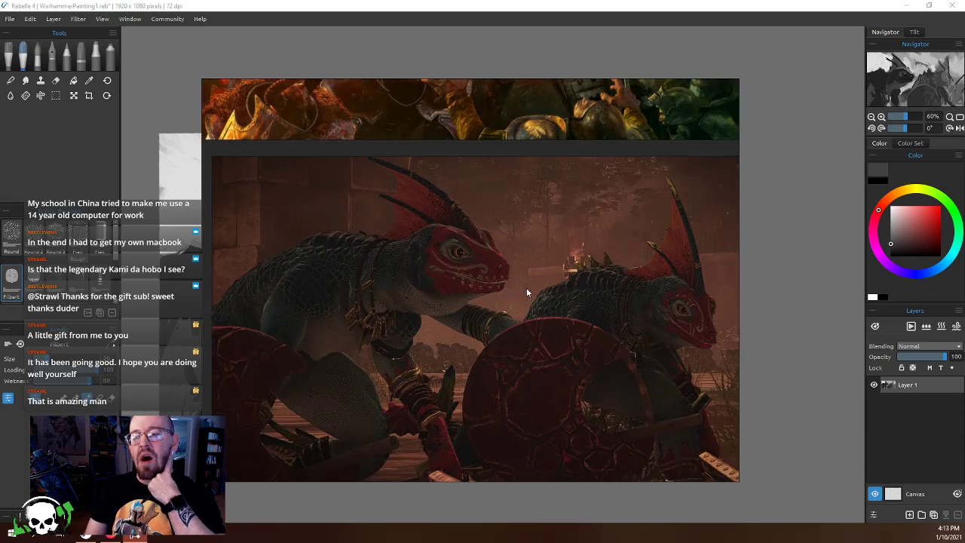
scroll(532, 411, "up", 2)
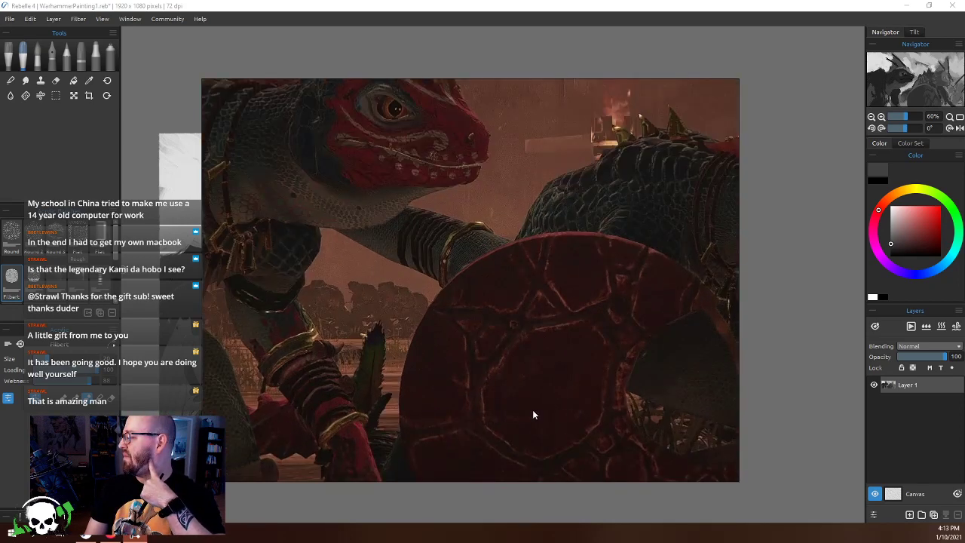
scroll(532, 410, "down", 2)
scroll(418, 243, "up", 2)
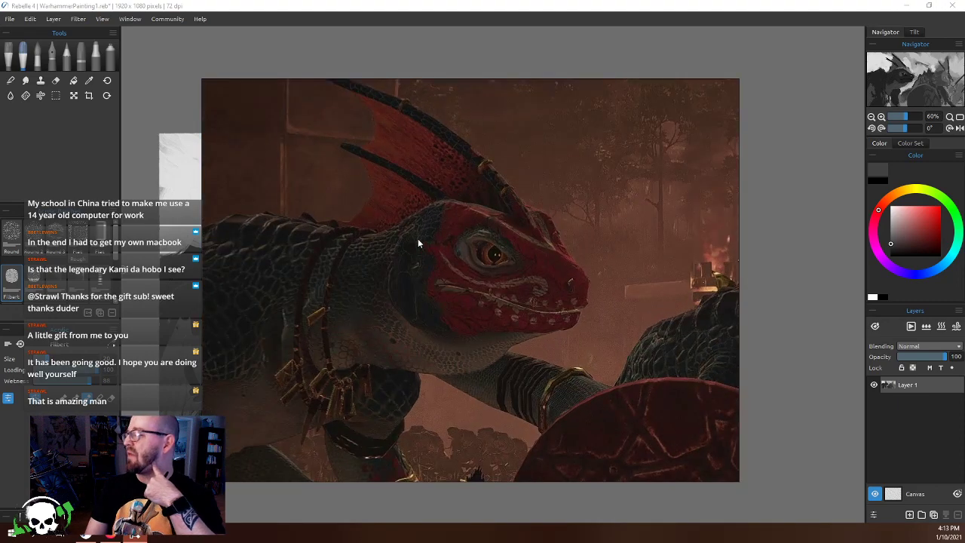
Compare the two crested lizards with the fiery battle scene above them, both close up and from a distance
scroll(416, 239, "down", 1)
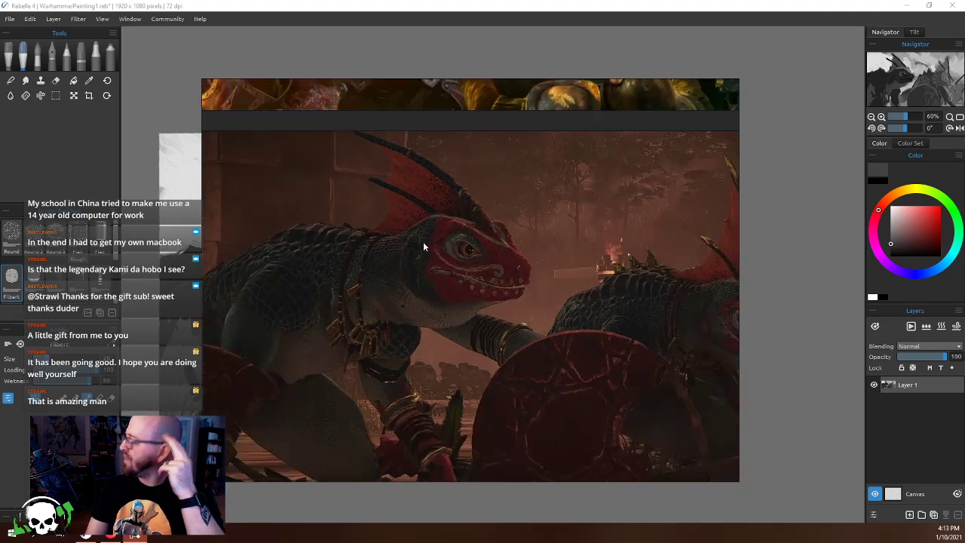
scroll(424, 240, "down", 2)
scroll(534, 290, "up", 3)
scroll(534, 290, "down", 3)
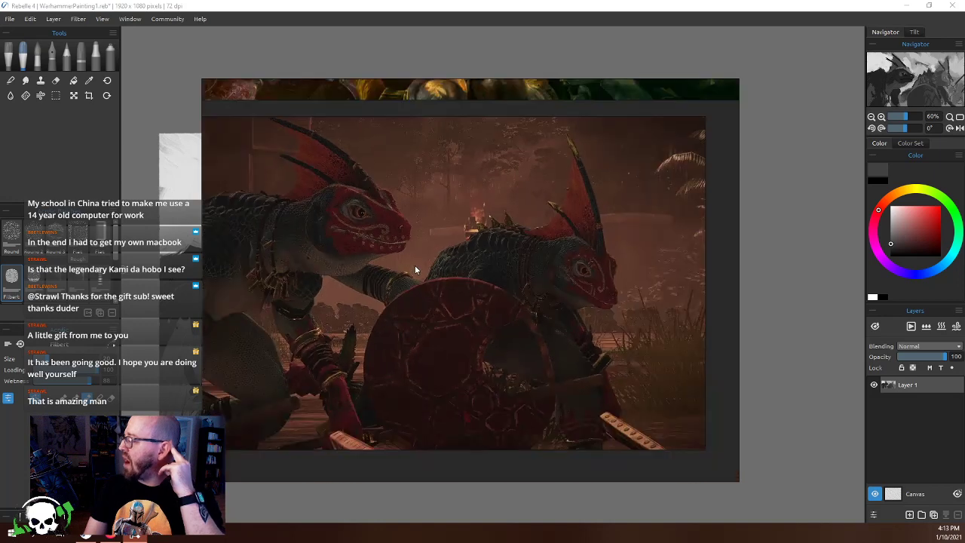
scroll(413, 264, "down", 1)
left_click_drag(411, 262, 460, 310)
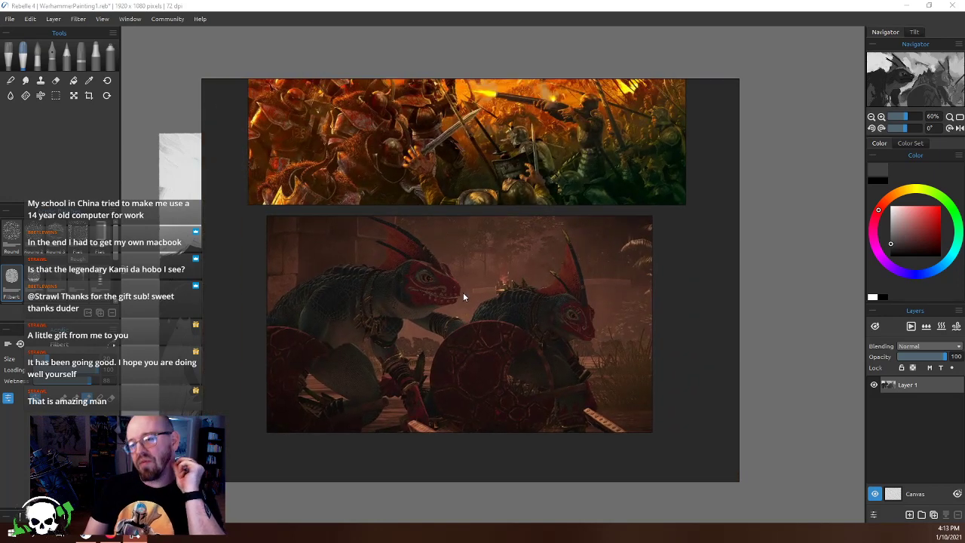
scroll(463, 292, "down", 1)
scroll(465, 291, "up", 2)
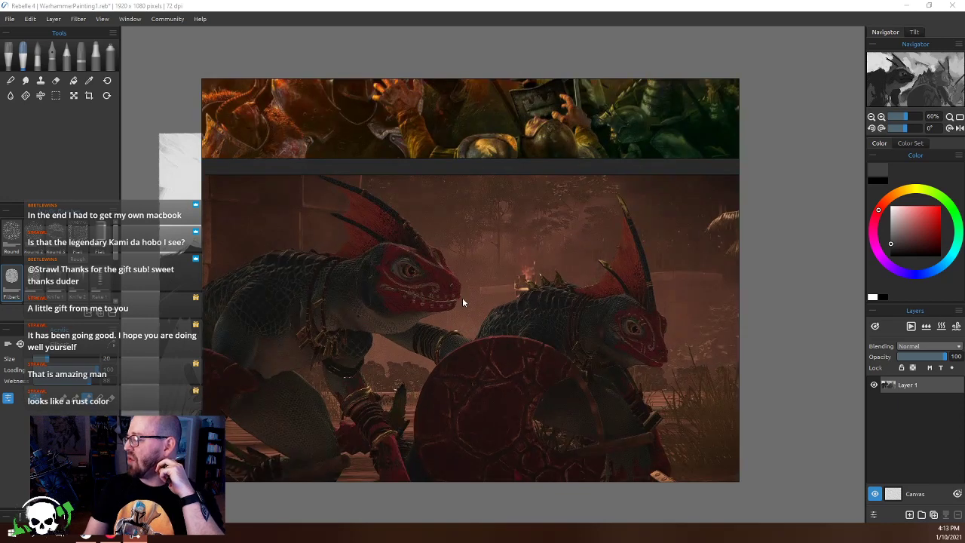
scroll(452, 244, "down", 2)
scroll(491, 291, "down", 1)
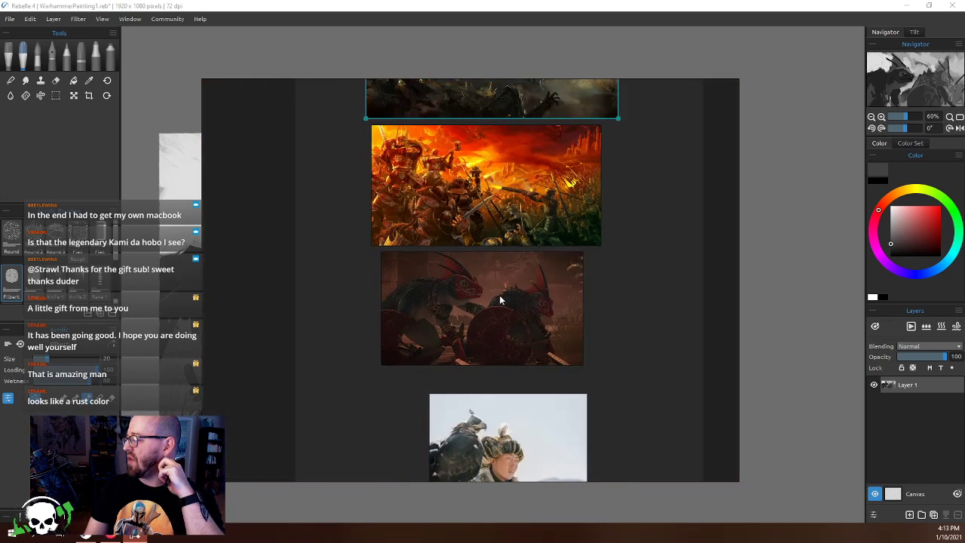
Move the crested lizard image away from the other references into the empty upper-right corner of the board and view it alone
left_click(499, 295)
left_click_drag(477, 304, 724, 235)
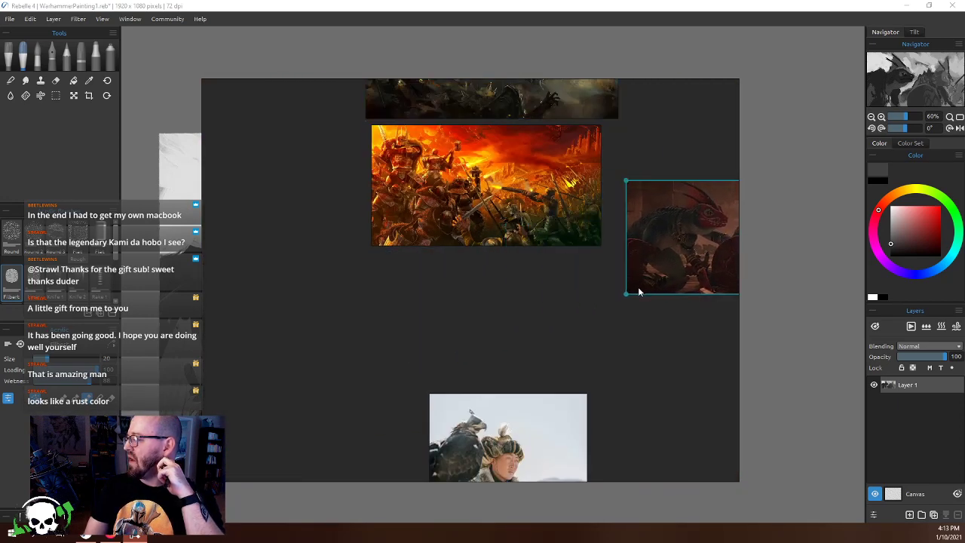
left_click_drag(681, 273, 713, 255)
scroll(713, 255, "down", 2)
left_click_drag(623, 304, 702, 106)
scroll(389, 316, "down", 1)
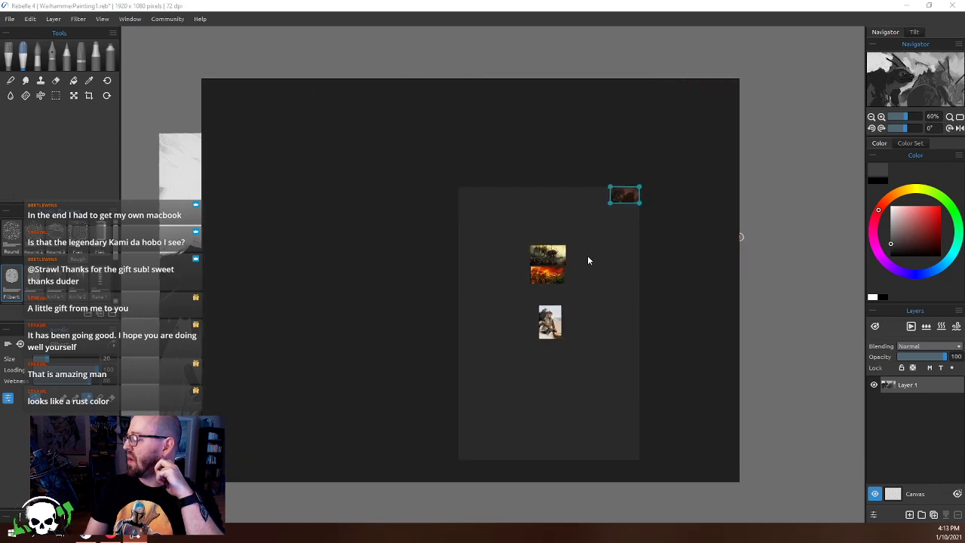
left_click_drag(587, 256, 382, 384)
left_click_drag(373, 330, 493, 210)
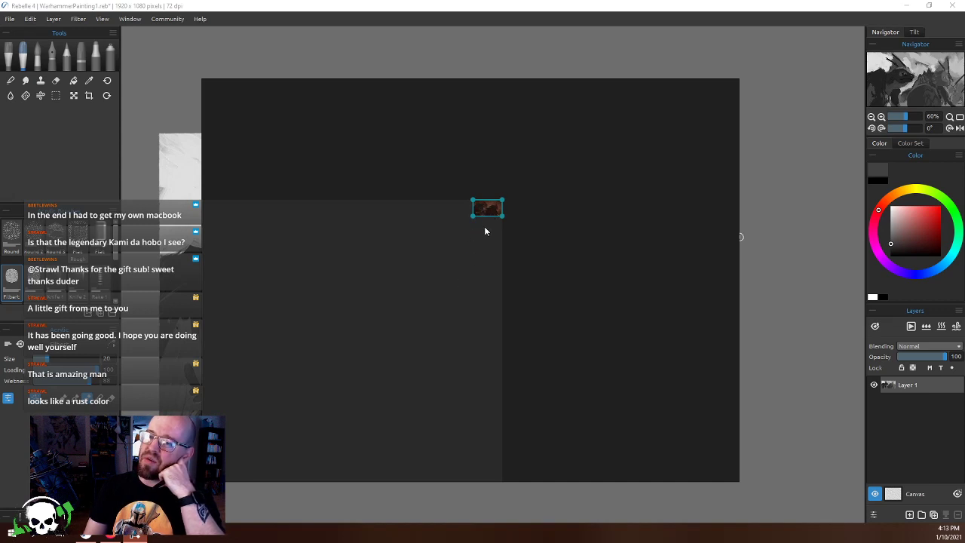
scroll(482, 228, "up", 3)
left_click_drag(486, 230, 476, 269)
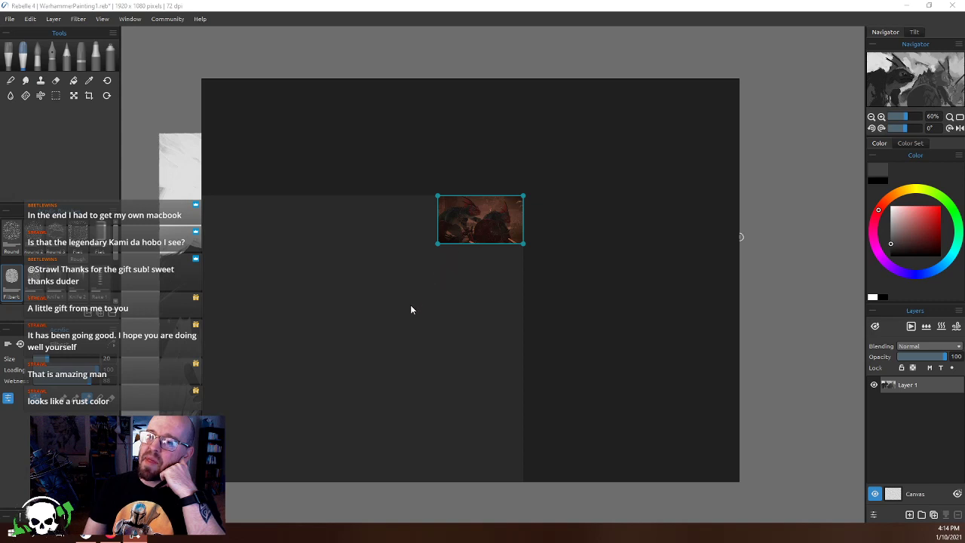
left_click_drag(412, 308, 644, 330)
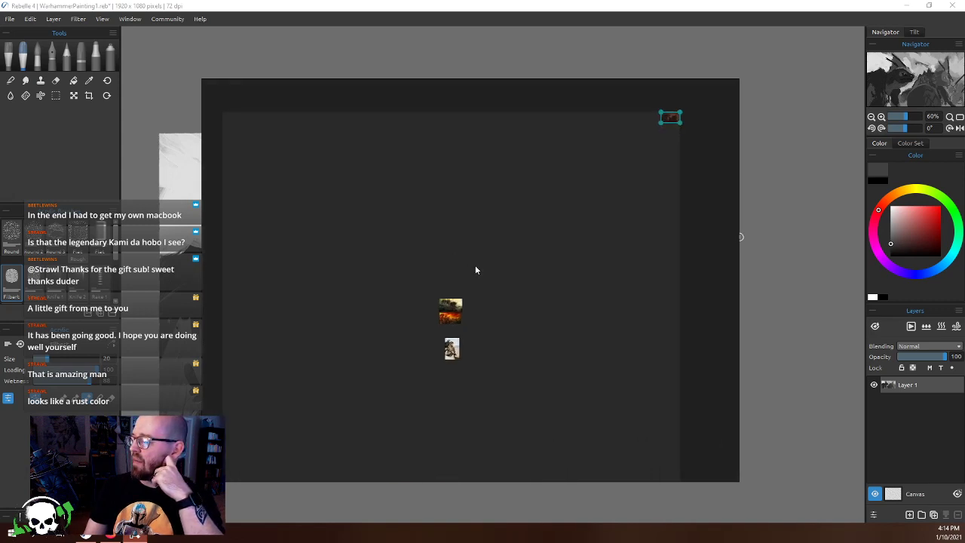
Rearrange the reference images into a column with the crested lizards above the horned beast scene and the fiery battle at the bottom
left_click_drag(419, 376, 449, 172)
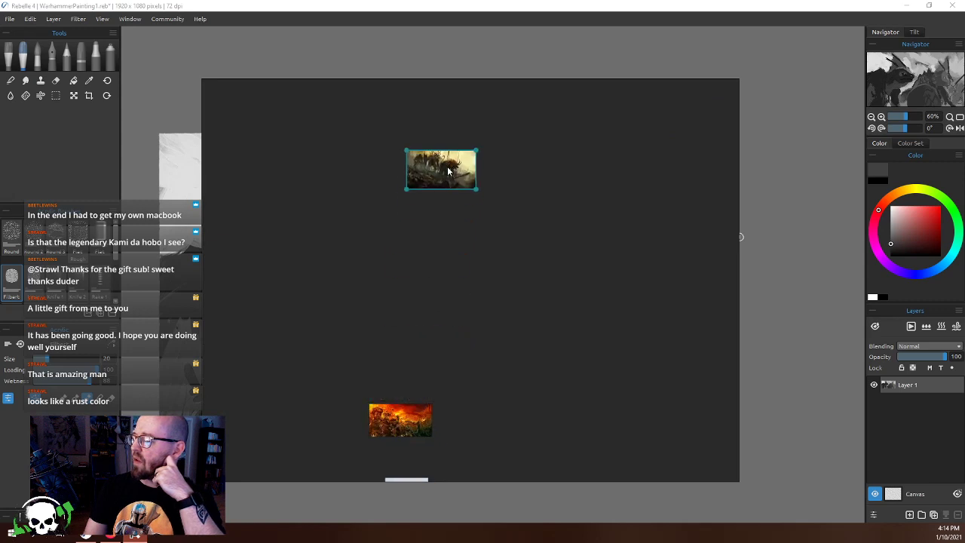
left_click_drag(415, 422, 449, 316)
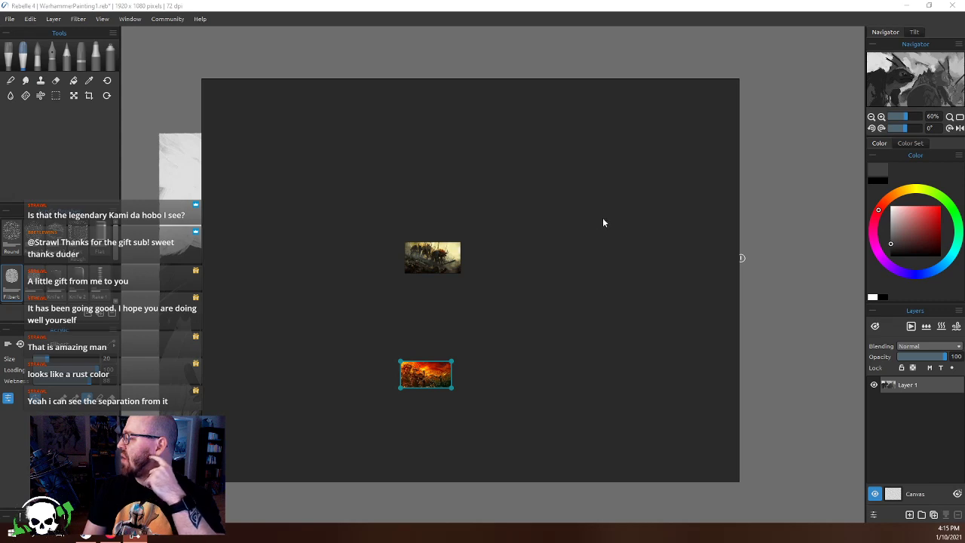
left_click_drag(437, 264, 427, 348)
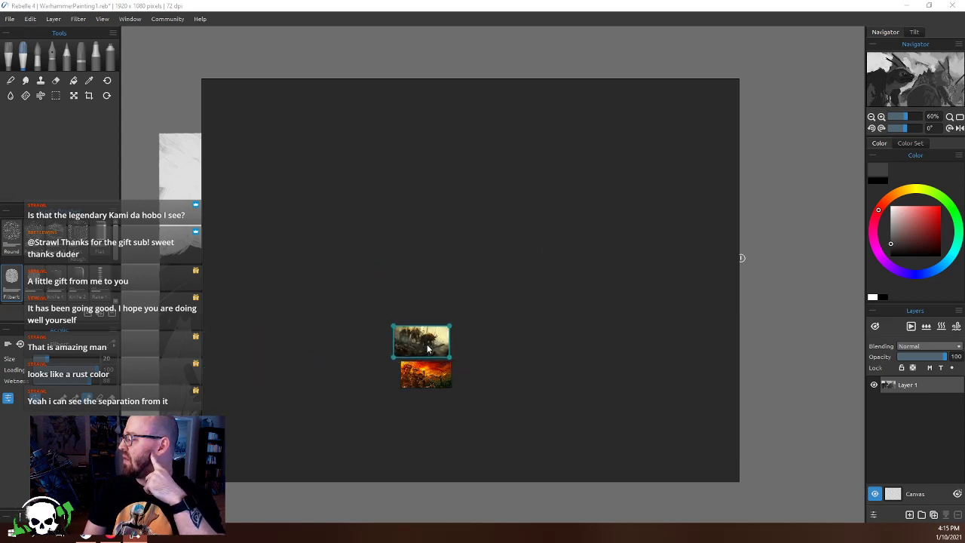
scroll(564, 280, "down", 3)
left_click_drag(713, 160, 659, 202)
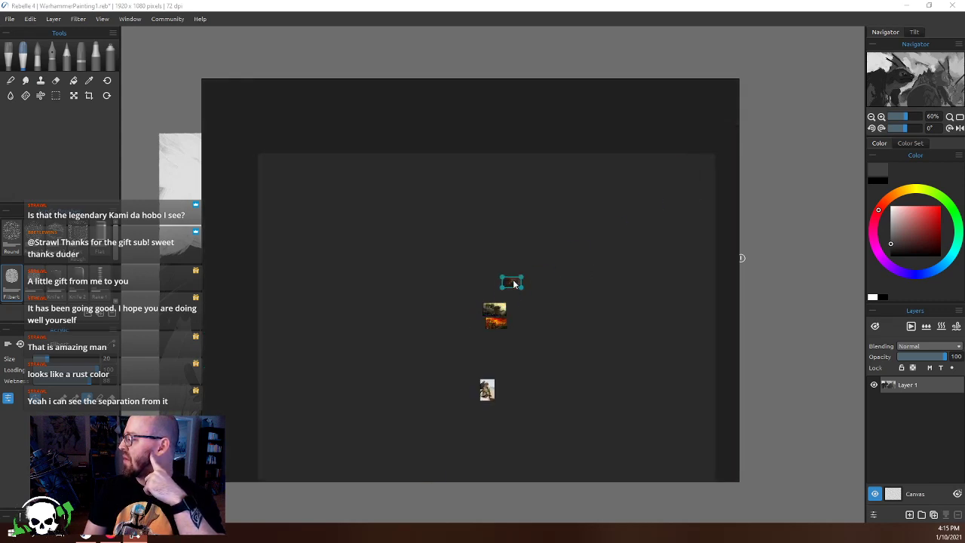
scroll(499, 293, "up", 10)
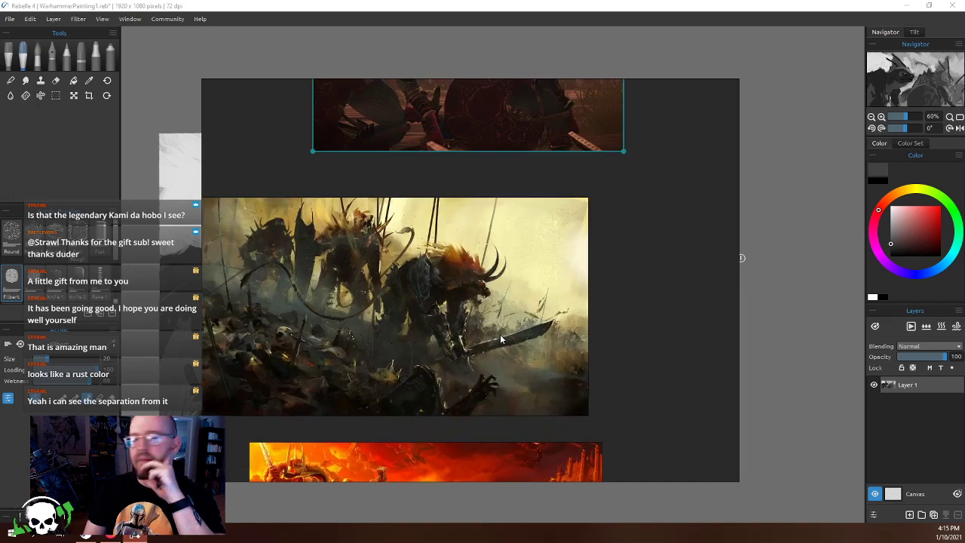
scroll(501, 338, "down", 3)
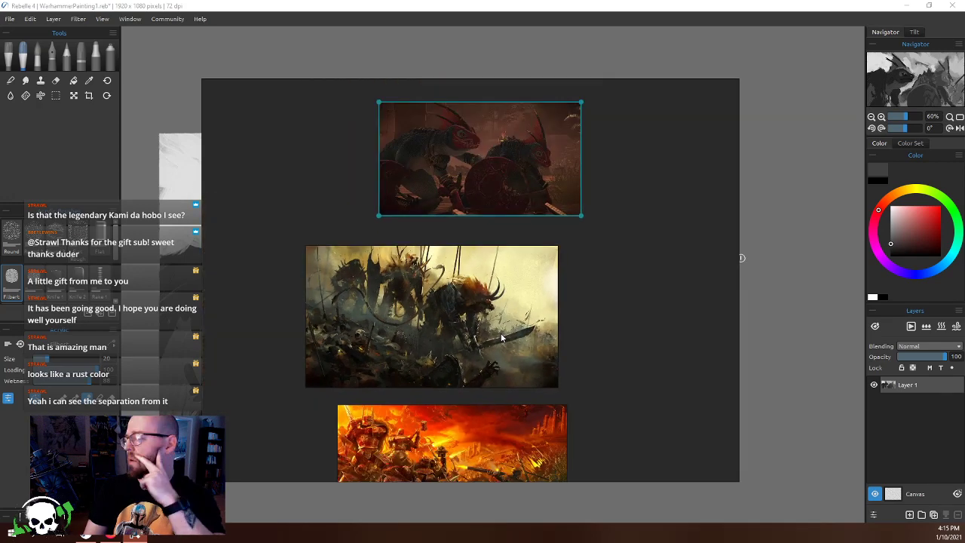
left_click_drag(519, 202, 493, 215)
left_click_drag(468, 309, 500, 317)
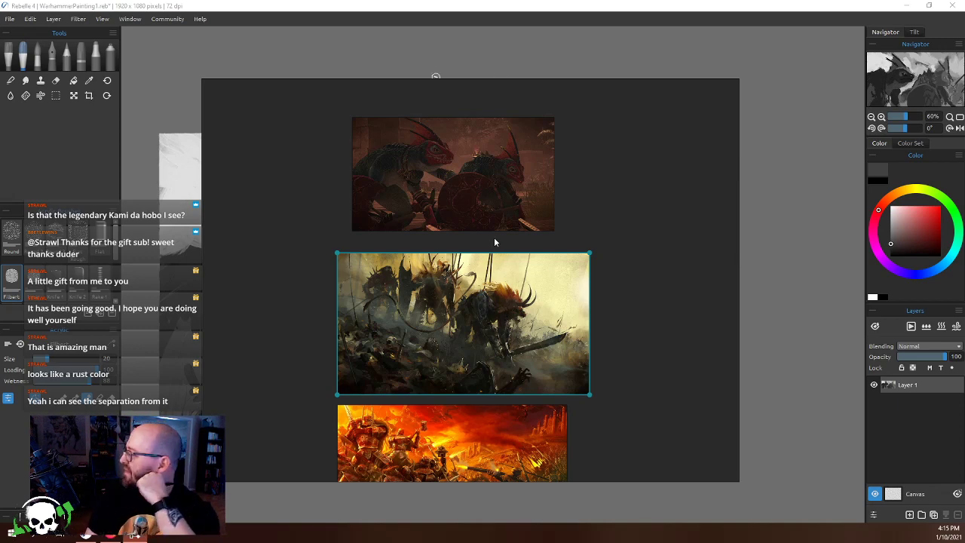
Shift the reference board to uncover the painting and compare the crested lizards and round shield with the painted creatures
mouse_move(470, 201)
left_mouse_down()
mouse_move(614, 233)
mouse_move(823, 357)
mouse_move(632, 431)
mouse_move(475, 405)
left_mouse_up()
left_click(474, 406)
scroll(478, 407, "up", 5)
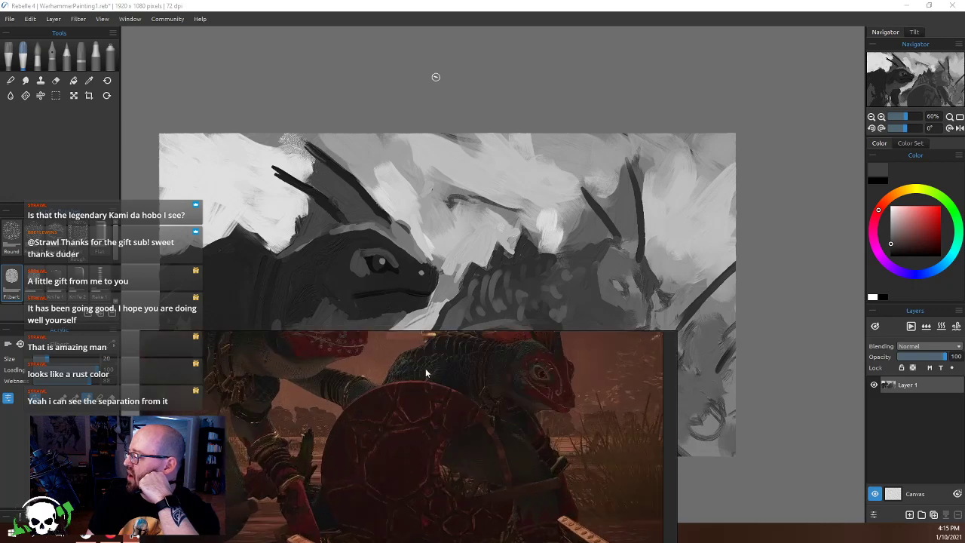
scroll(527, 469, "up", 2)
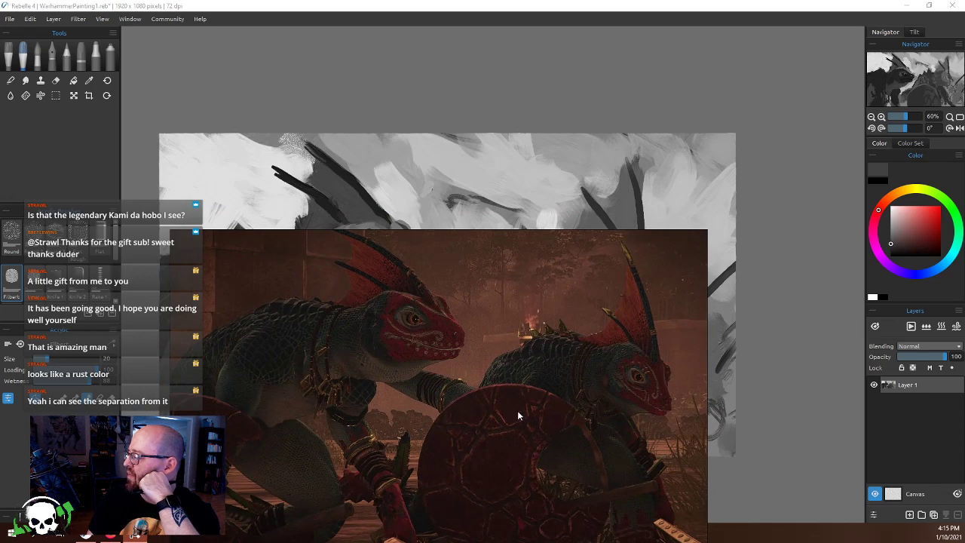
mouse_move(516, 327)
left_mouse_down()
mouse_move(475, 435)
mouse_move(431, 490)
mouse_move(487, 228)
mouse_move(473, 173)
left_mouse_up()
Examine the horned beast reference up close, from its head and blade to the hazy background warriors and dark foreground
scroll(448, 309, "down", 2)
scroll(440, 272, "up", 4)
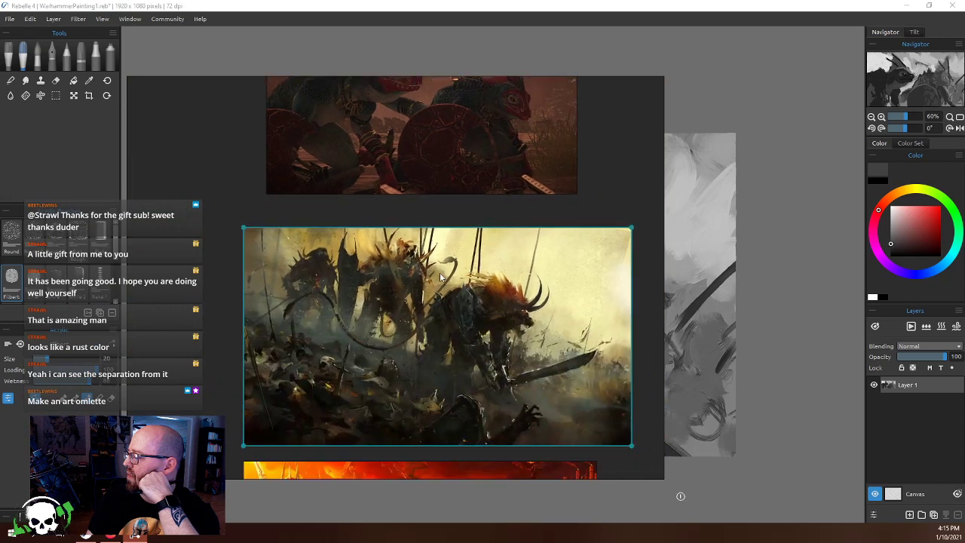
scroll(574, 348, "up", 2)
scroll(395, 234, "up", 2)
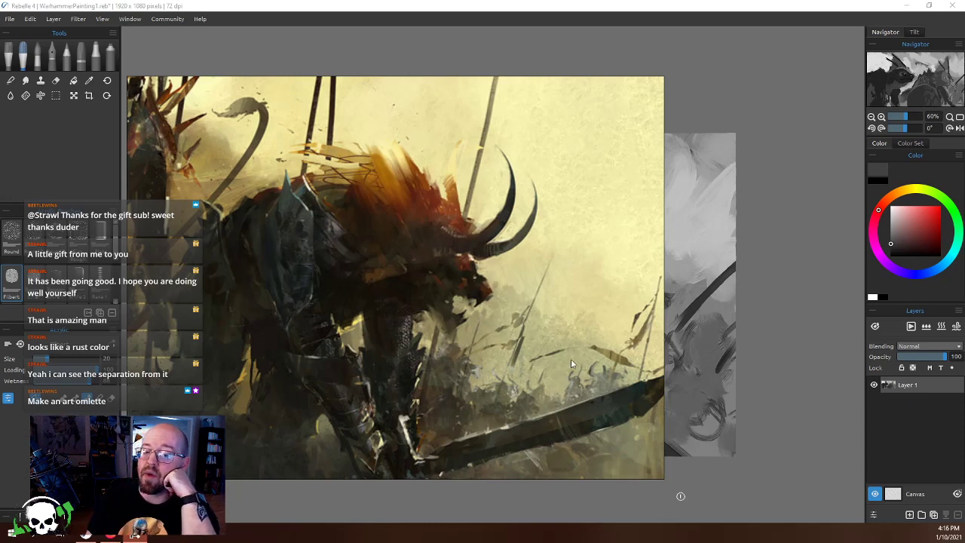
scroll(570, 359, "up", 3)
left_click_drag(570, 359, 405, 234)
scroll(486, 347, "up", 2)
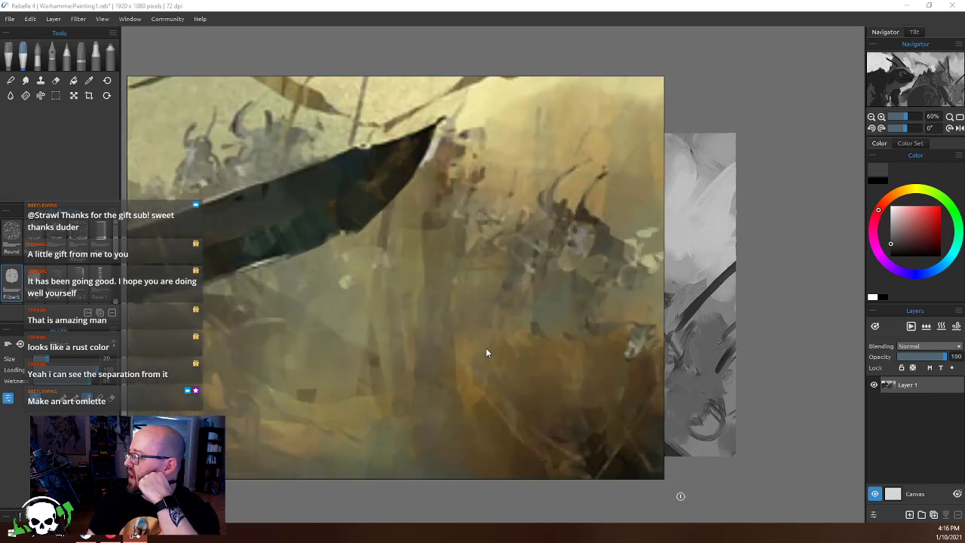
scroll(494, 360, "down", 1)
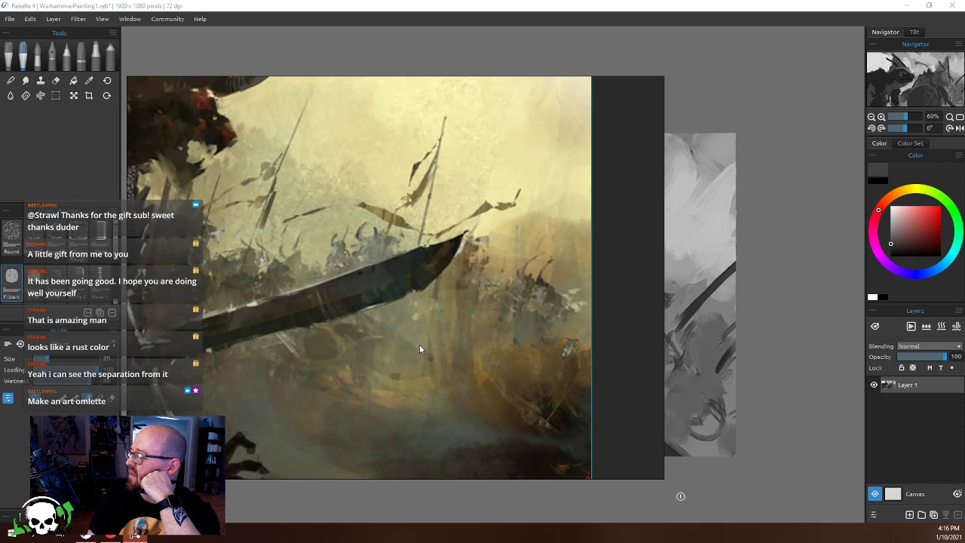
left_click_drag(505, 385, 482, 268)
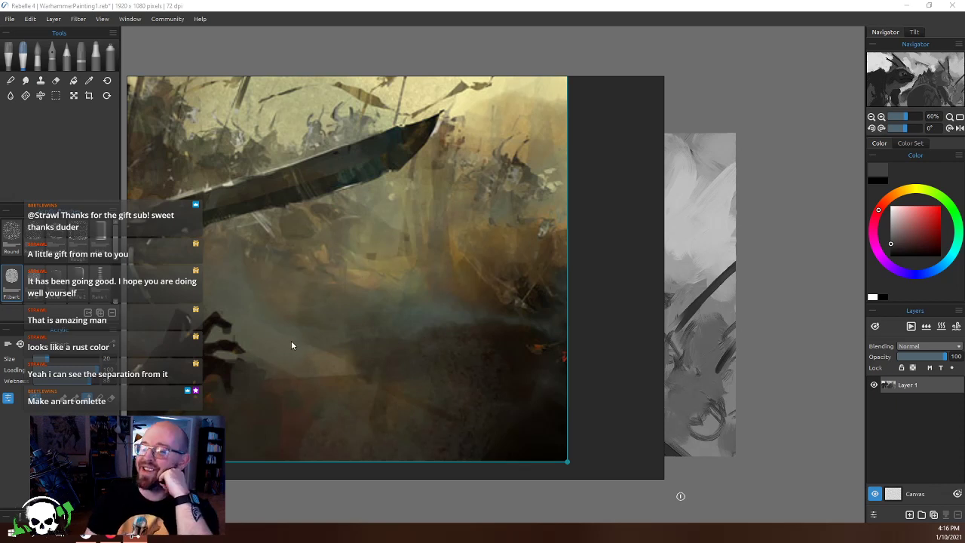
scroll(300, 348, "up", 2)
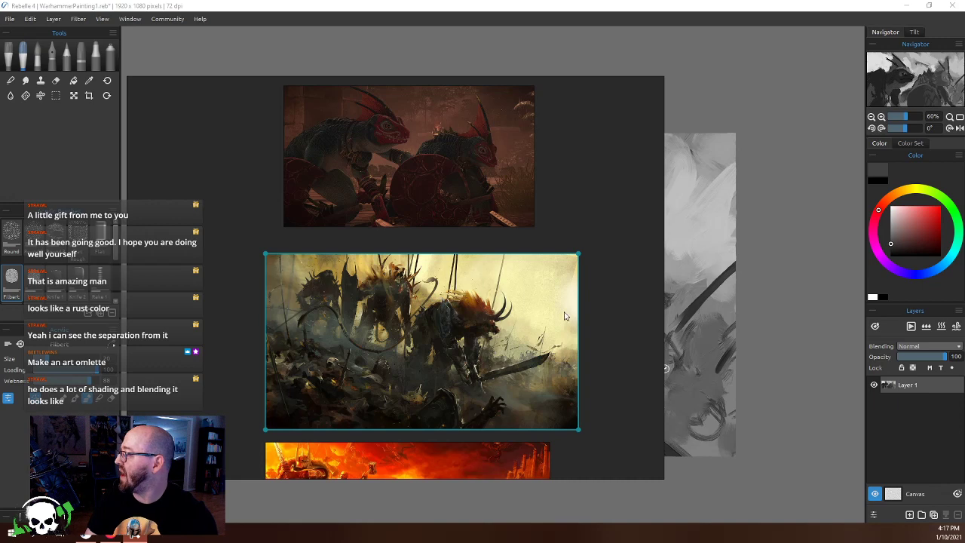
Review the crested lizard reference once more and move the reference board off the canvas so the whole painting is uncovered
left_click_drag(566, 315, 435, 441)
scroll(437, 350, "up", 3)
scroll(351, 283, "down", 1)
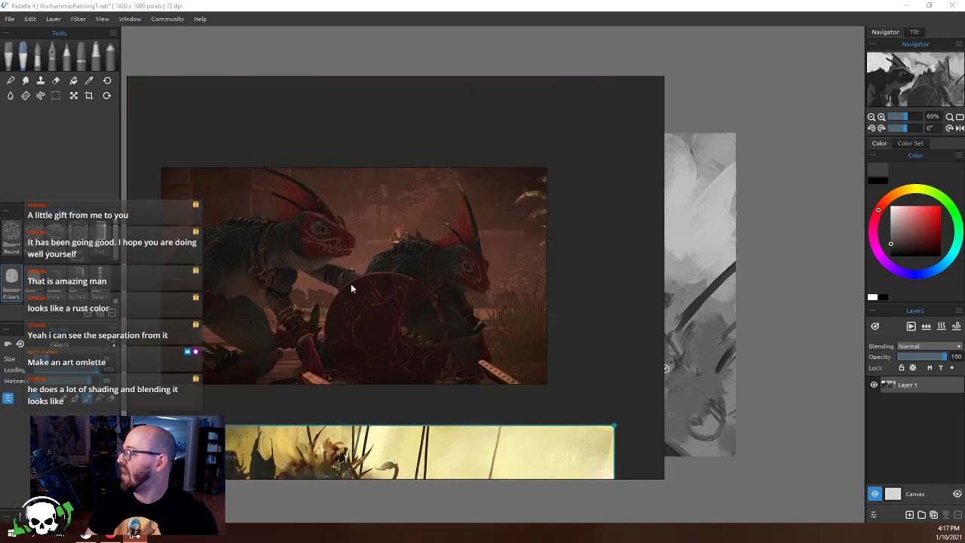
scroll(428, 347, "up", 2)
mouse_move(428, 348)
left_mouse_down()
mouse_move(590, 398)
mouse_move(477, 279)
mouse_move(488, 301)
mouse_move(279, 222)
left_mouse_up()
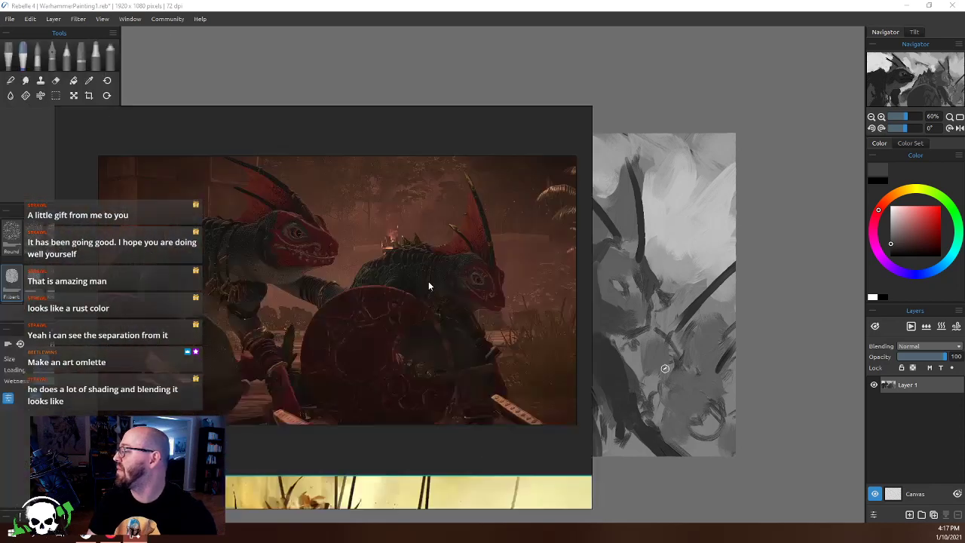
left_click_drag(428, 281, 8, 279)
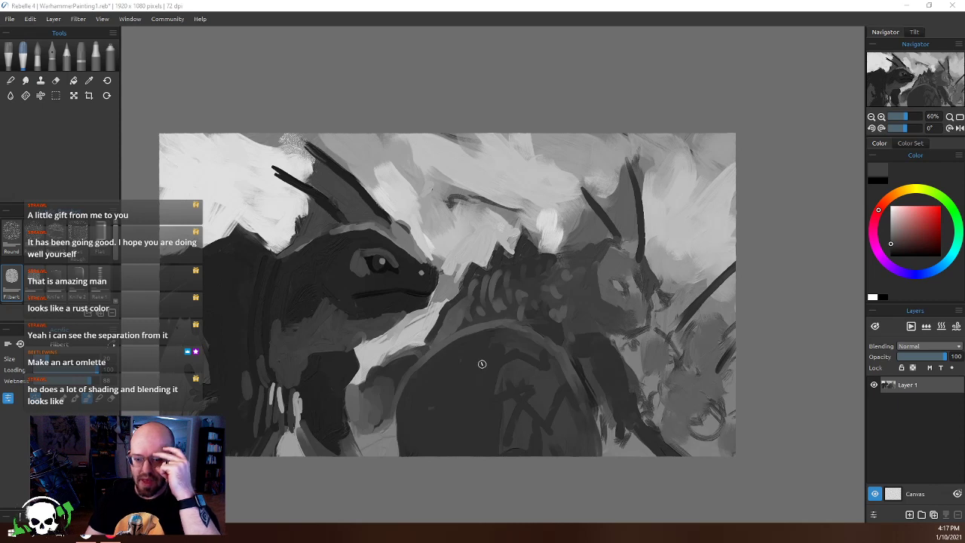
Add a new layer above the painting layer and set its opacity to 30
left_click(909, 385)
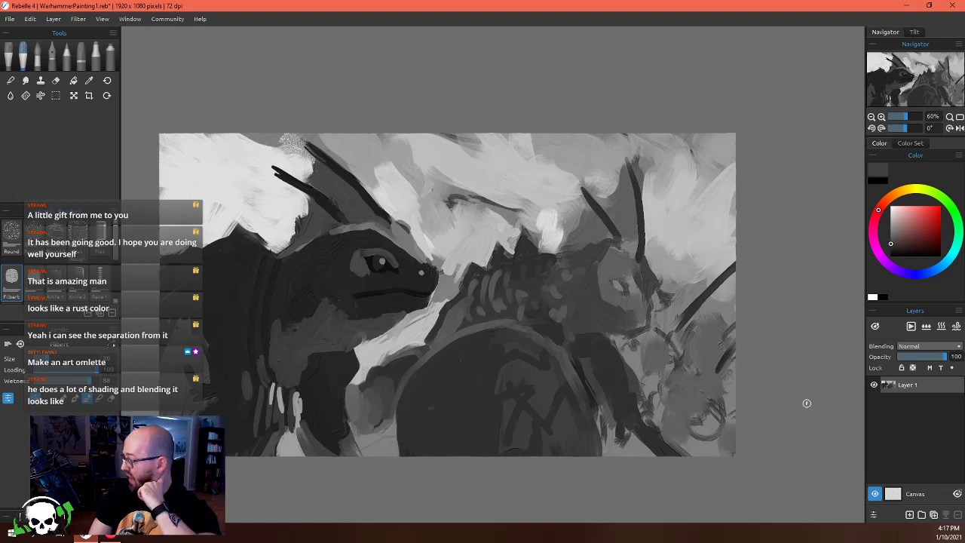
left_click(909, 514)
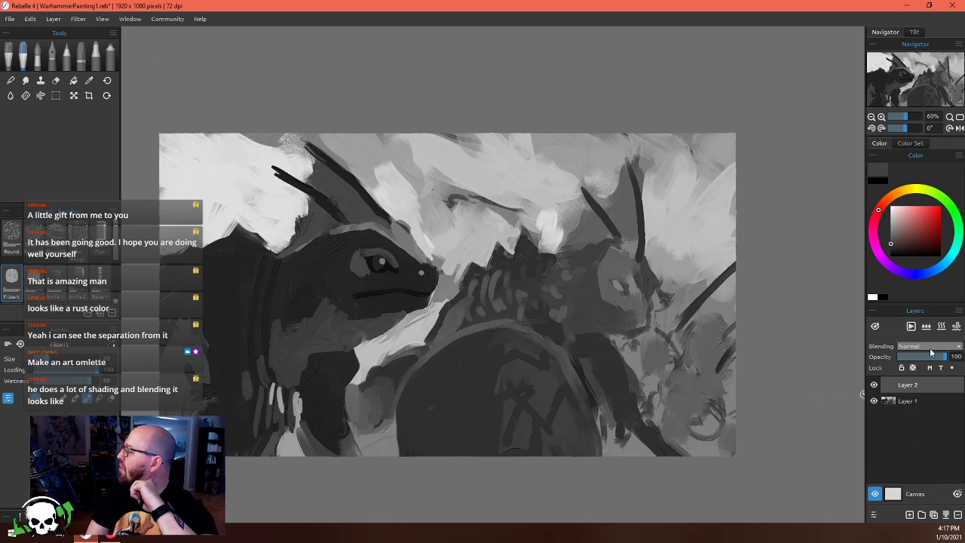
left_click_drag(943, 356, 913, 361)
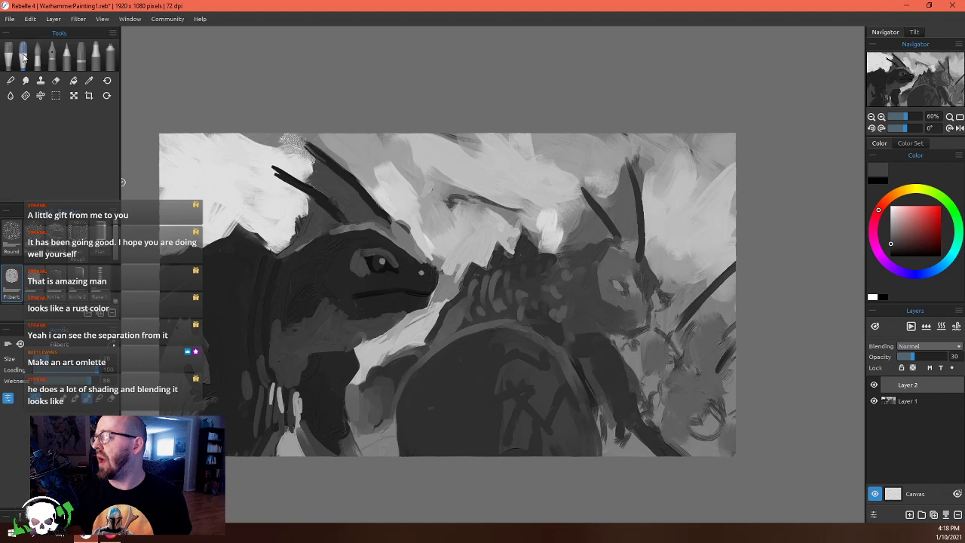
Look through the brush presets, choose the Gouache Wash brush and try it on the right-hand side of the painting
scroll(117, 260, "down", 3)
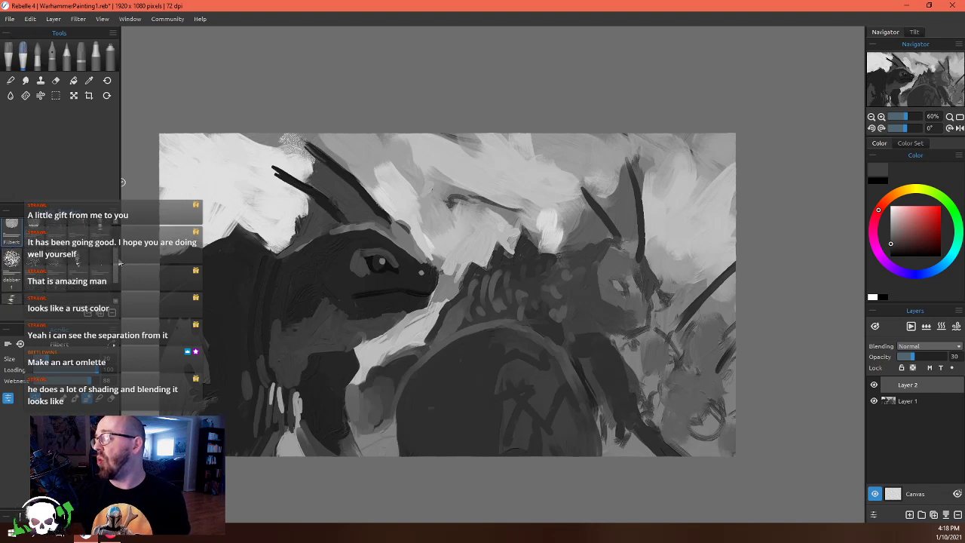
key("w")
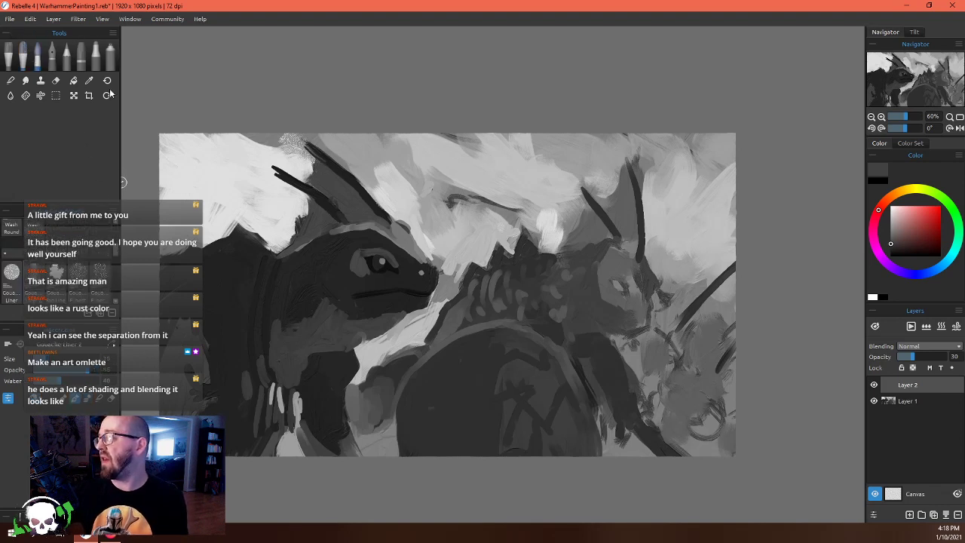
scroll(115, 256, "down", 3)
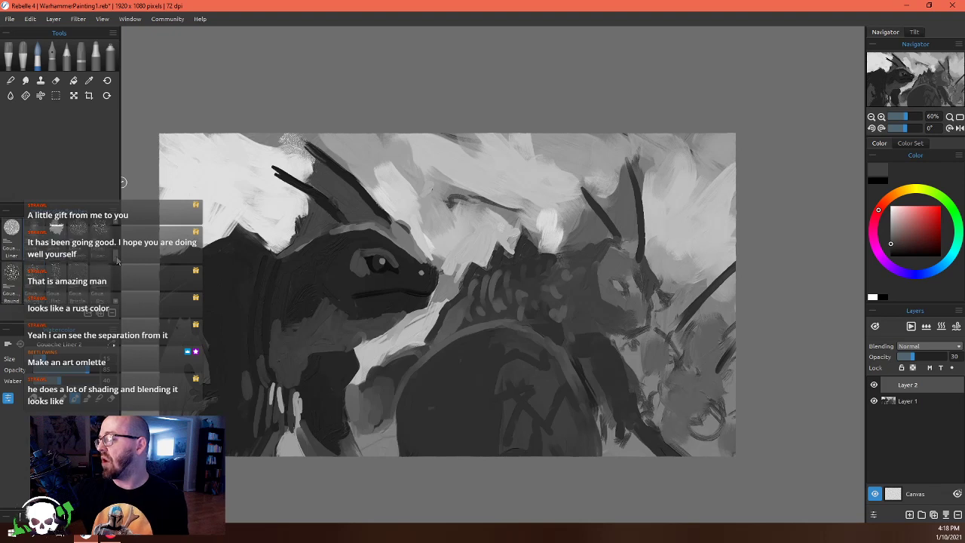
scroll(117, 266, "down", 3)
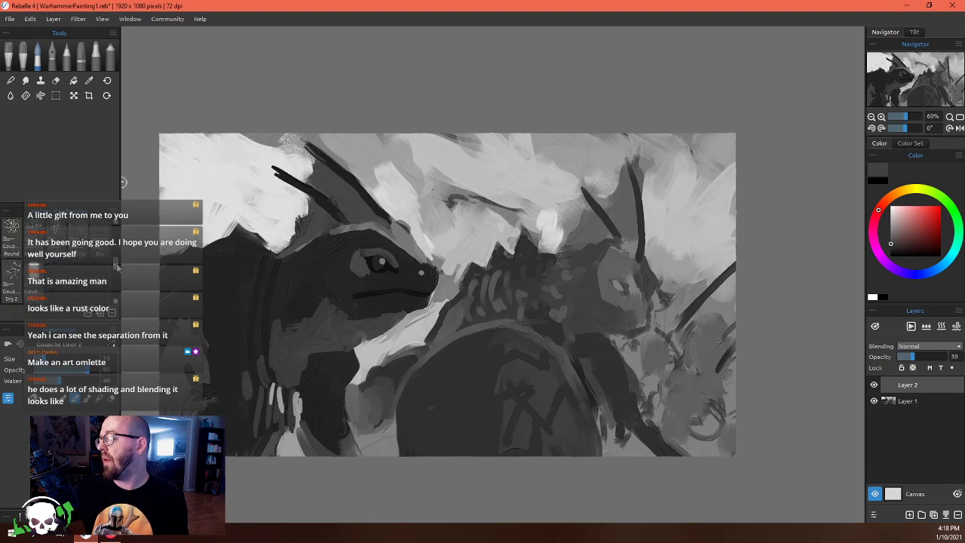
left_click(36, 260)
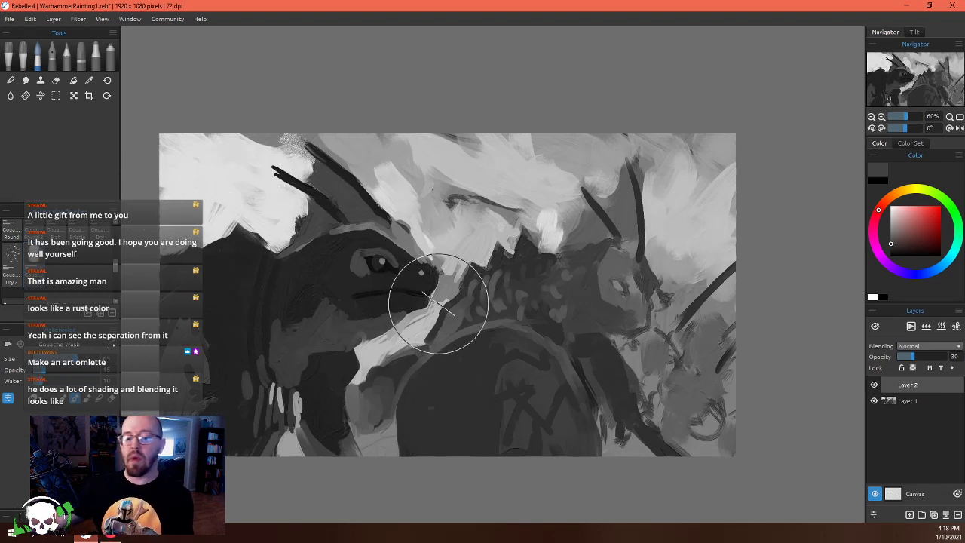
mouse_move(681, 351)
left_mouse_down()
mouse_move(710, 344)
mouse_move(700, 340)
left_mouse_up()
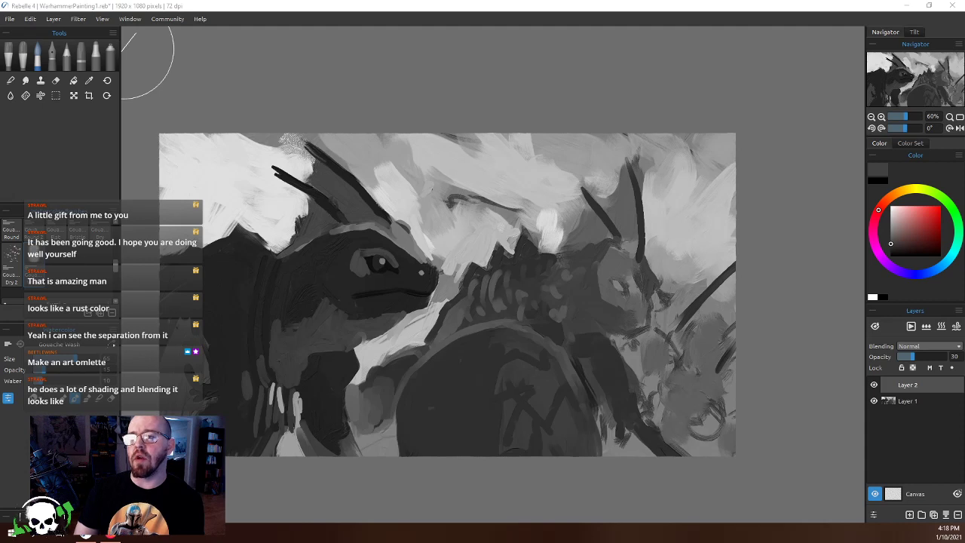
Pick a muted olive yellow and glaze it with broad strokes over the background and both creatures on the 30-opacity layer
left_click(910, 194)
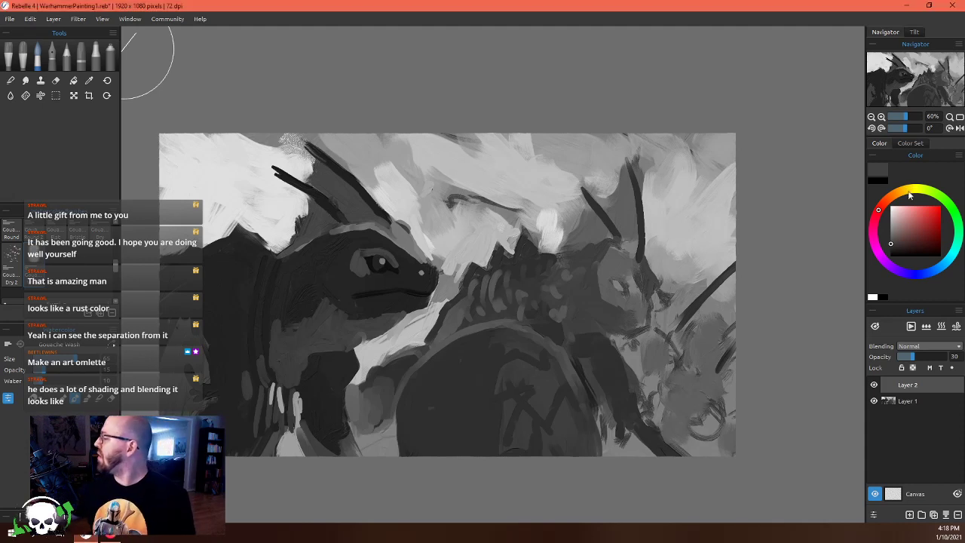
left_click(909, 193)
left_click_drag(906, 240, 913, 235)
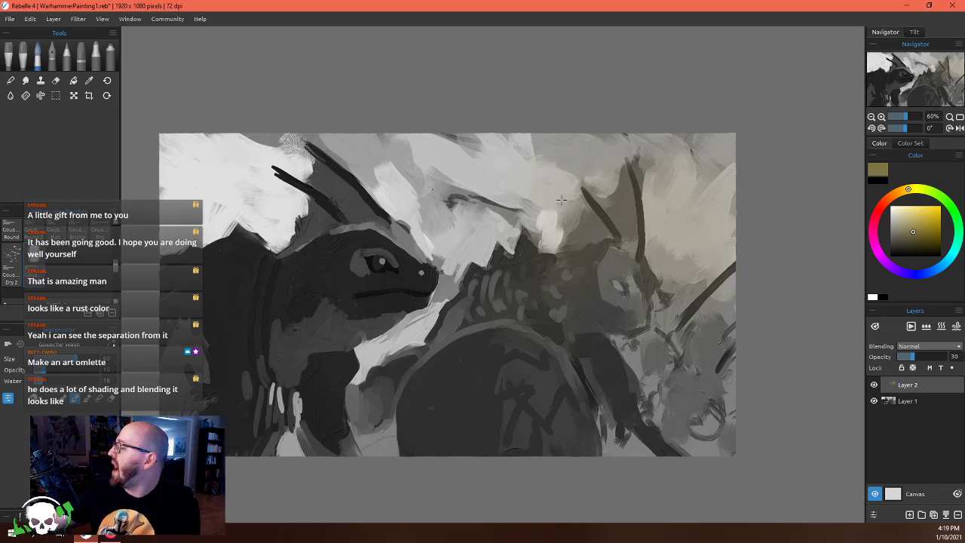
mouse_move(290, 169)
left_mouse_down()
mouse_move(226, 226)
mouse_move(177, 174)
mouse_move(302, 368)
left_mouse_up()
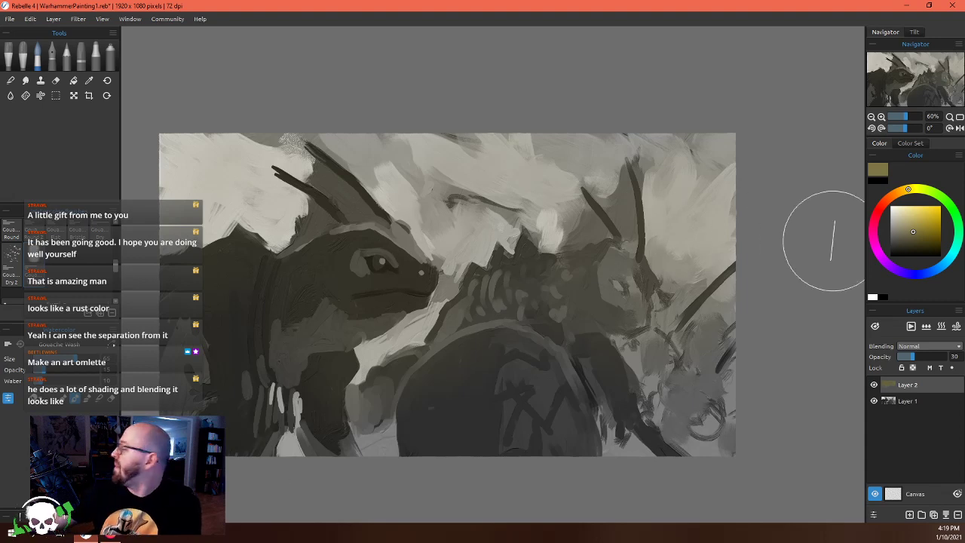
Glaze a brighter yellow over the round shield's edge and shift the paint colour to a warm golden orange
left_click_drag(914, 216, 930, 215)
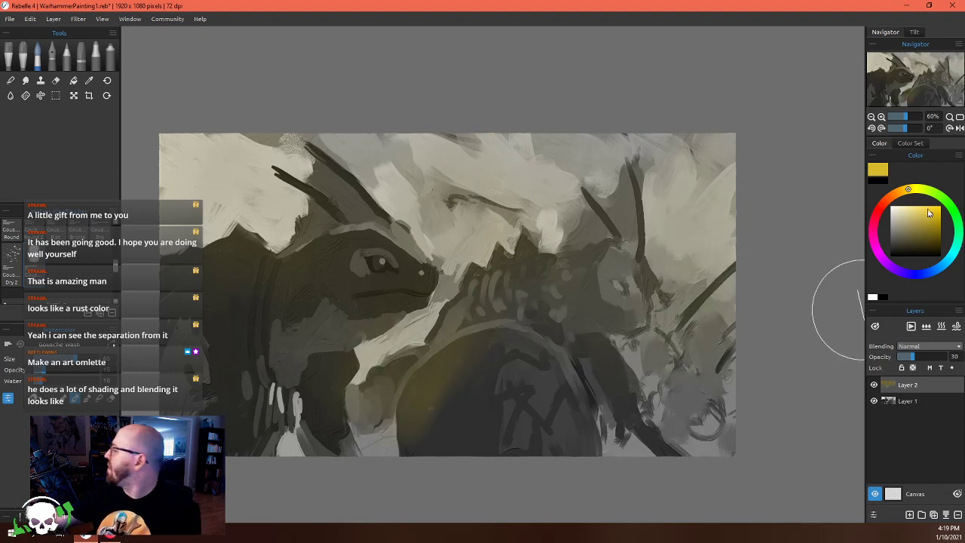
left_click_drag(929, 213, 920, 214)
left_click(903, 192)
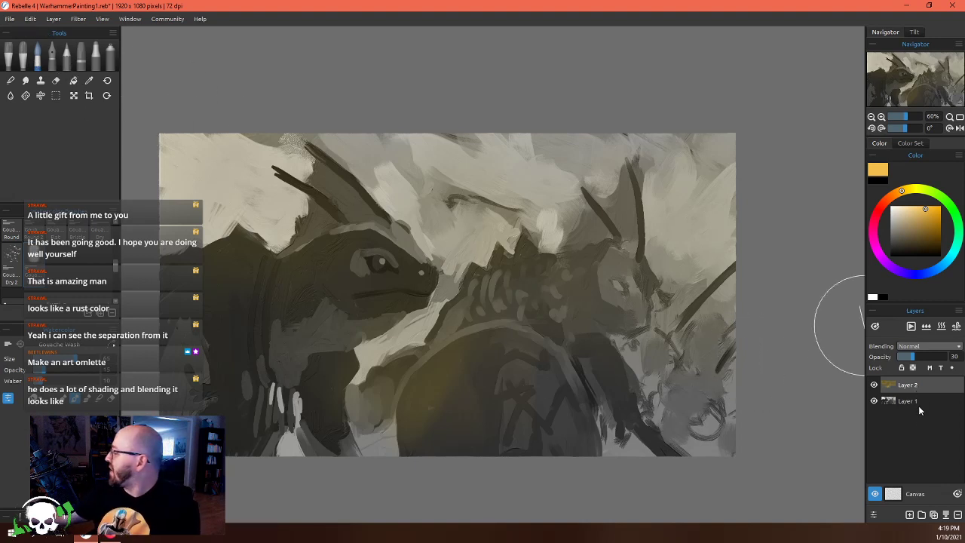
Add a new layer on top and brush a golden-orange wash across the sky between the two creatures using the Round brush
left_click(910, 515)
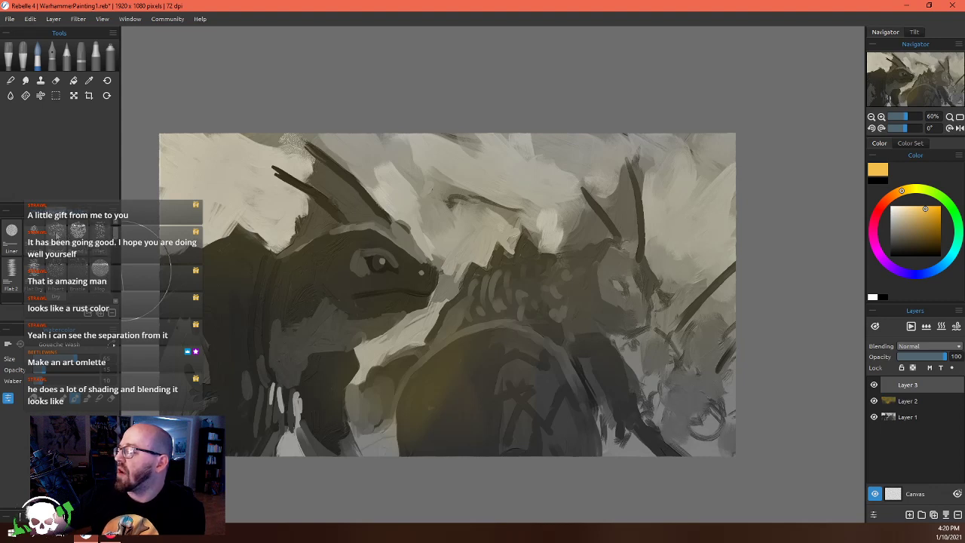
left_click(57, 230)
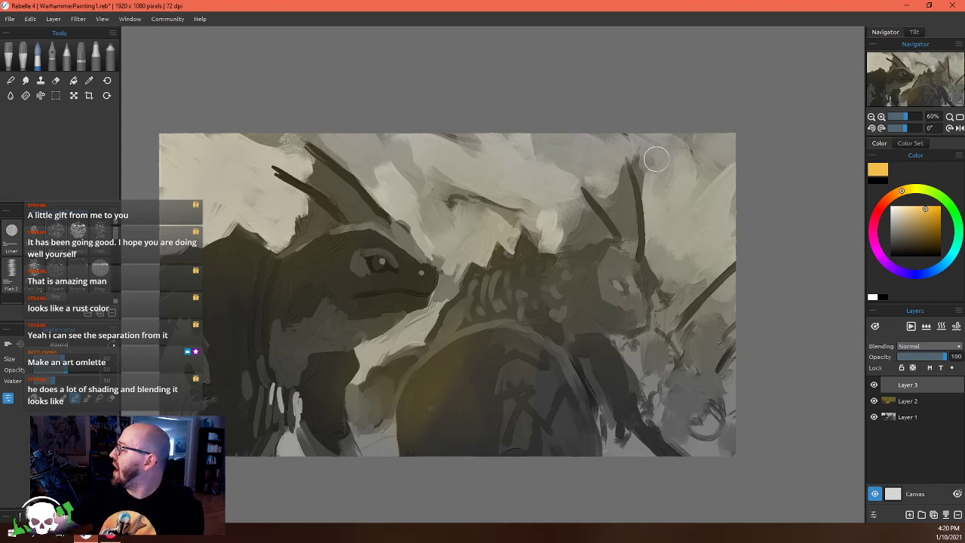
left_click_drag(560, 151, 461, 198)
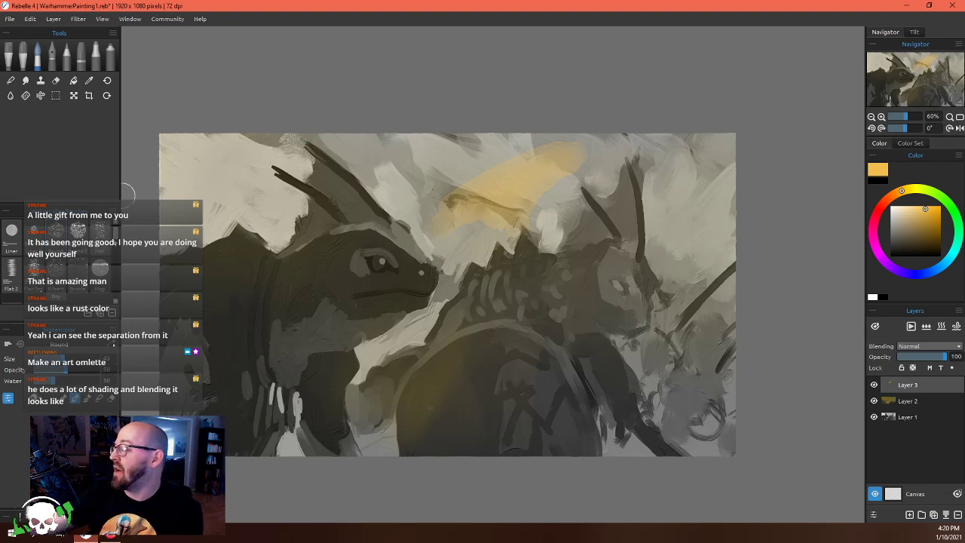
Switch to a flat brush, pick a reddish orange and paint the crest between the right creature's horns
left_click(109, 241)
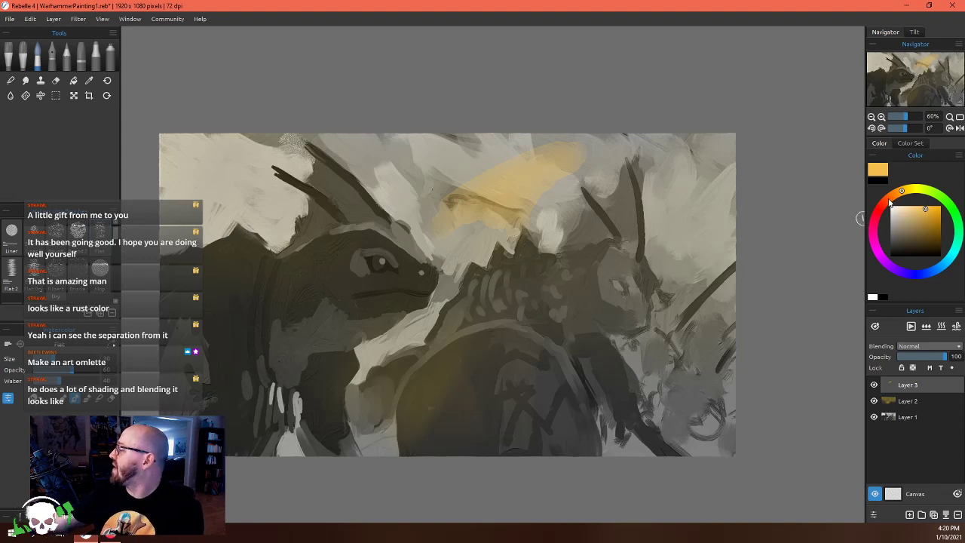
left_click_drag(891, 202, 886, 205)
mouse_move(614, 209)
left_mouse_down()
mouse_move(609, 198)
mouse_move(629, 211)
mouse_move(612, 199)
mouse_move(640, 249)
left_mouse_up()
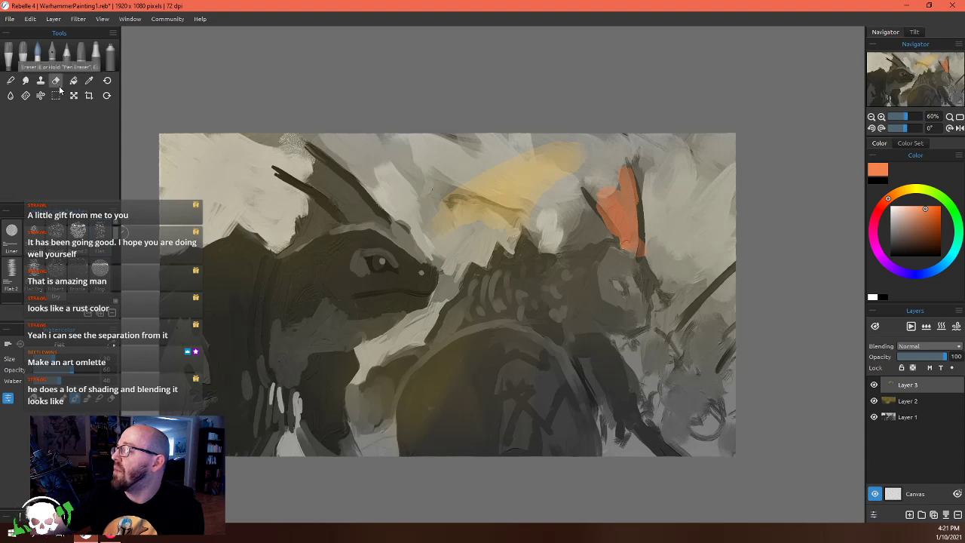
Use the Water tool to wet the orange crest and run water down over the right creature's head and arm
left_click(10, 95)
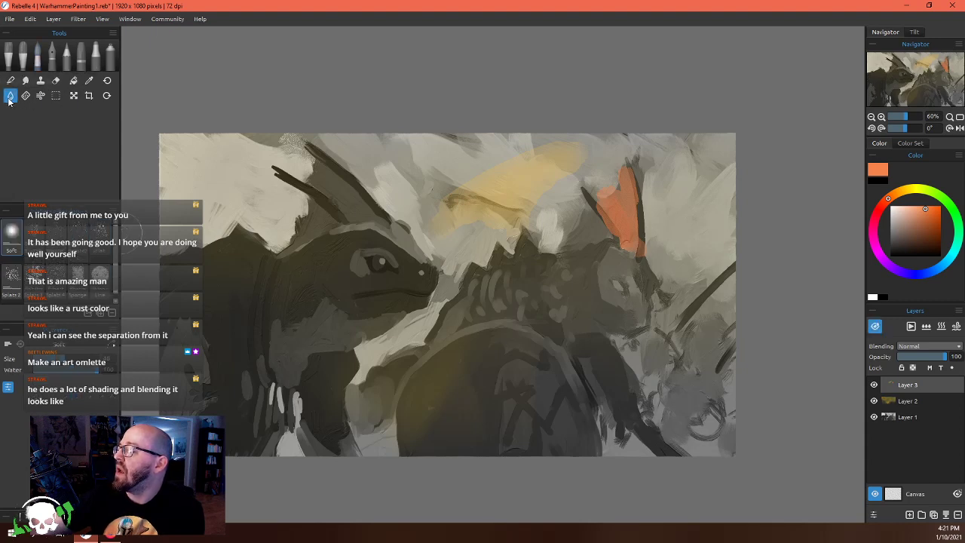
mouse_move(622, 249)
left_mouse_down()
mouse_move(630, 286)
mouse_move(627, 240)
mouse_move(638, 377)
mouse_move(632, 356)
mouse_move(619, 392)
mouse_move(609, 368)
mouse_move(577, 364)
mouse_move(617, 419)
mouse_move(650, 390)
mouse_move(654, 430)
mouse_move(685, 424)
left_mouse_up()
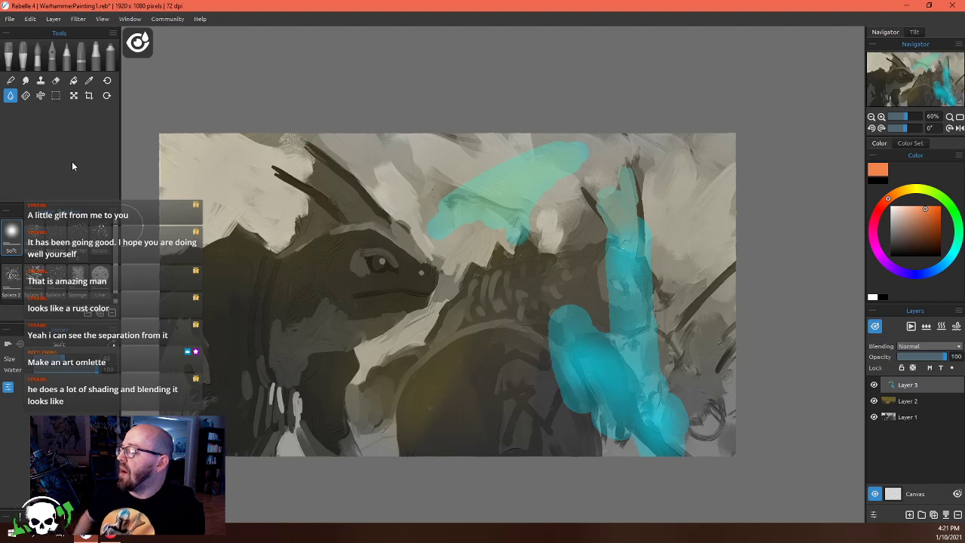
left_click(11, 80)
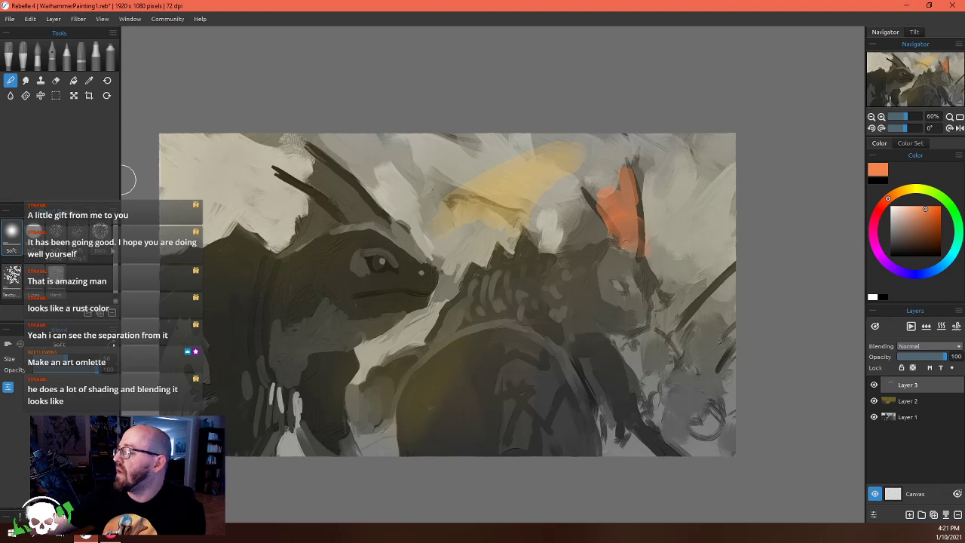
Switch to the Flat Bristle oil brush and paint an orange stroke from the crest down the right creature's head
left_click(21, 57)
left_click(94, 52)
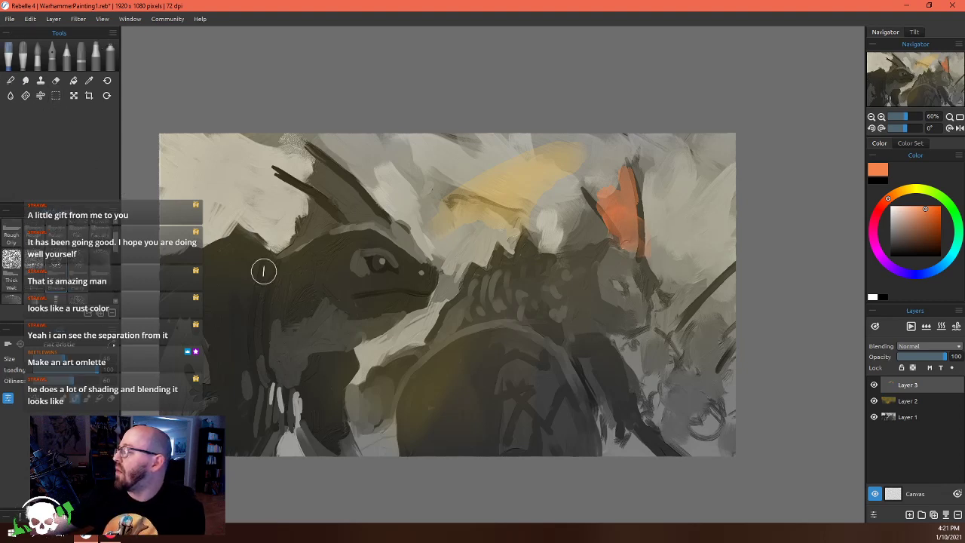
left_click_drag(625, 220, 621, 302)
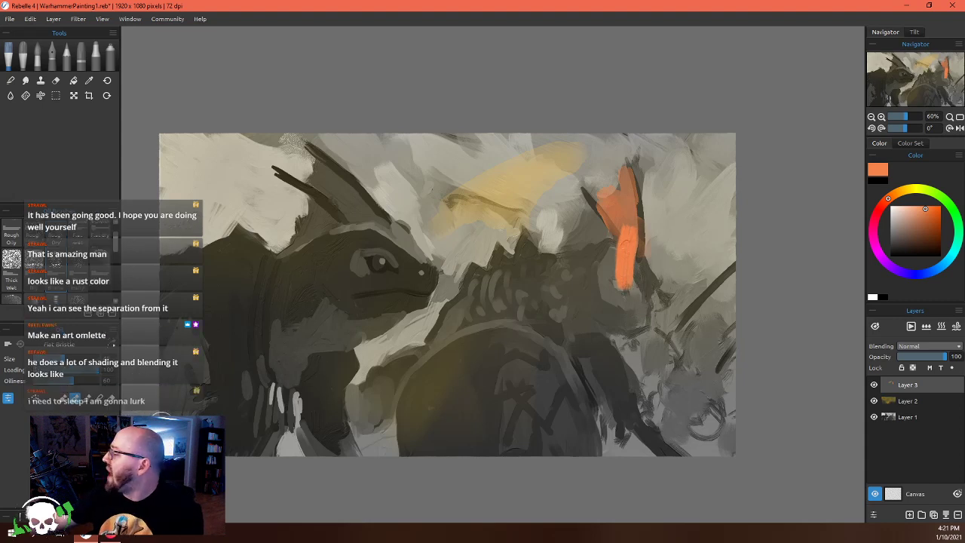
Choose a watercolor brush at size 47 and paint a translucent orange patch over the spikes in the middle of the canvas
scroll(117, 245, "up", 1)
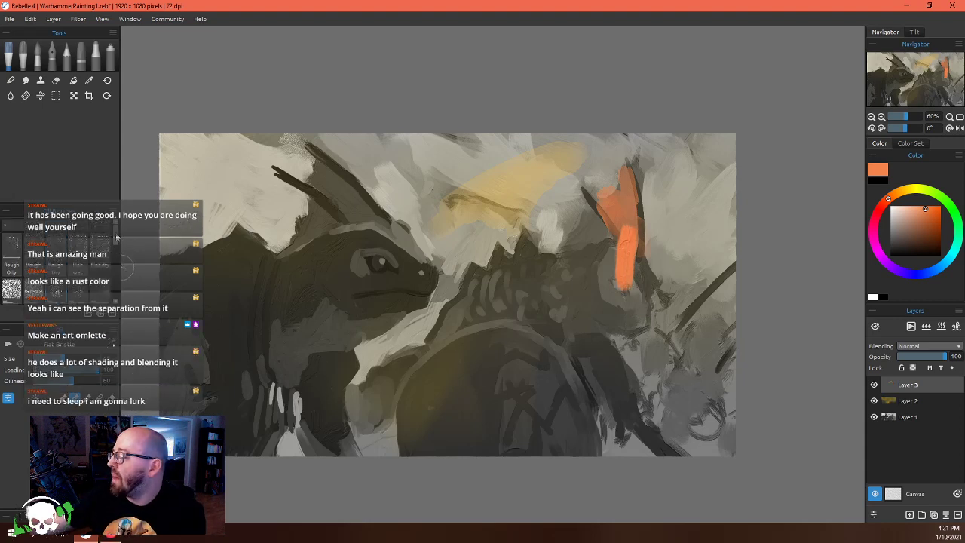
scroll(116, 241, "up", 3)
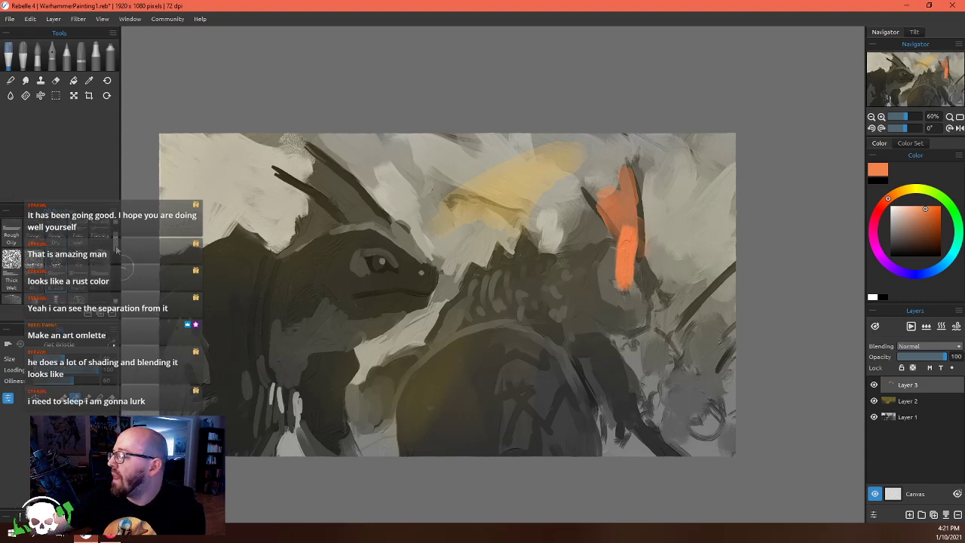
left_click(45, 59)
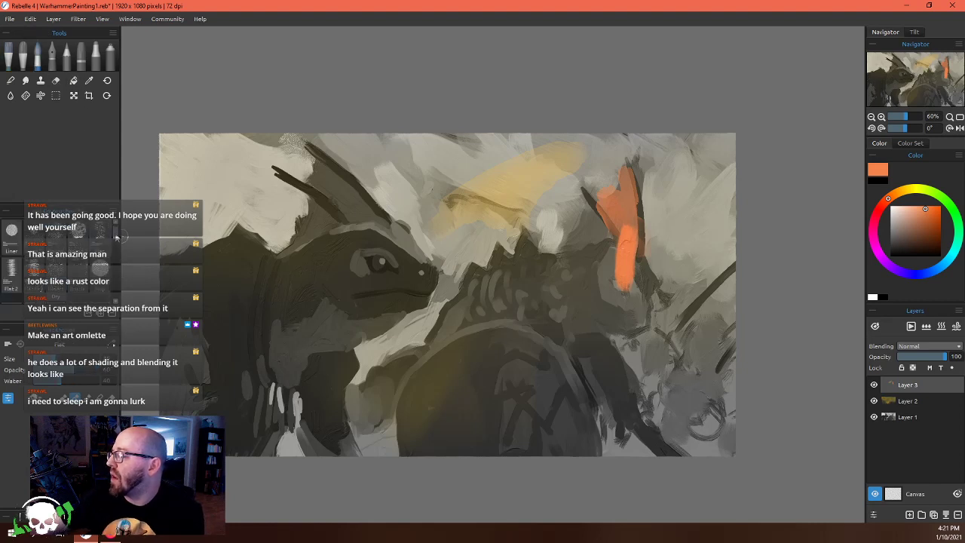
scroll(116, 238, "down", 4)
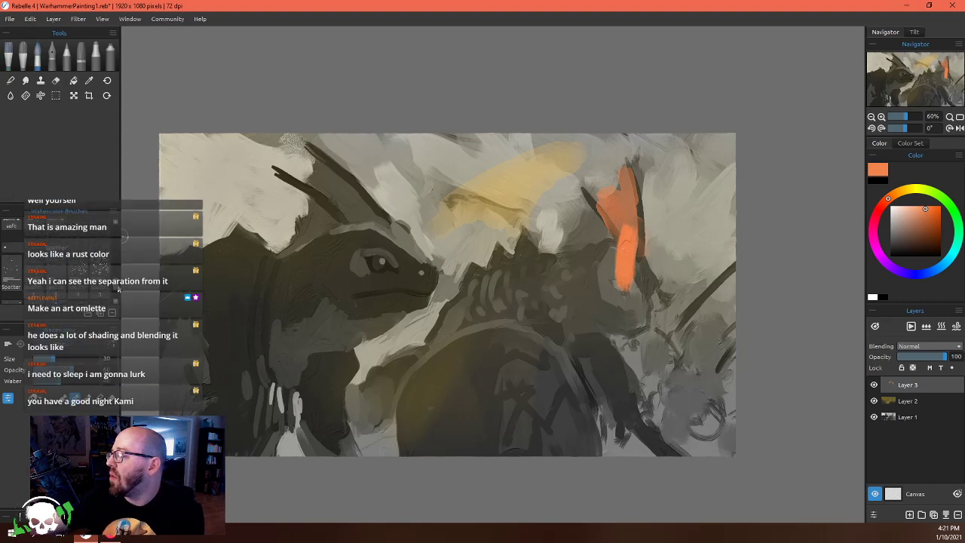
scroll(118, 288, "up", 4)
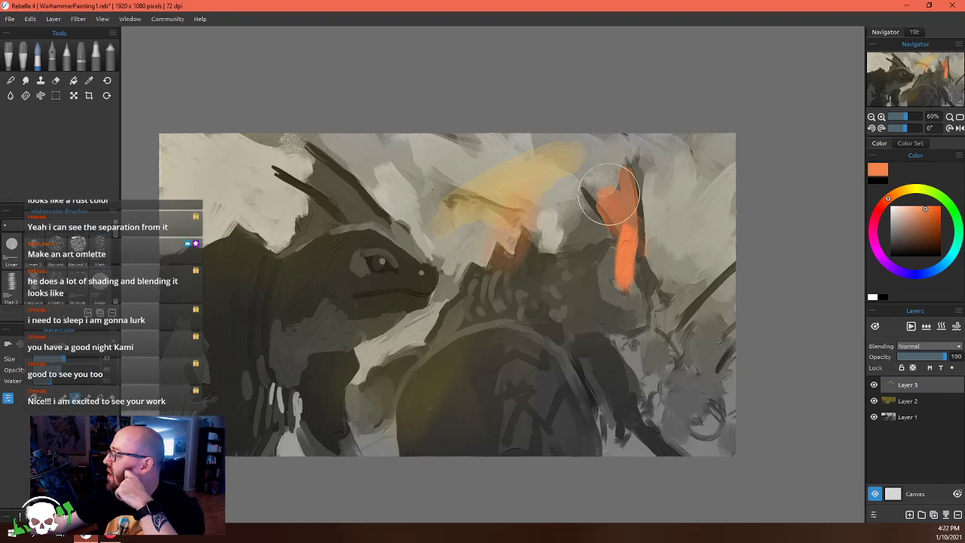
left_click_drag(529, 212, 512, 278)
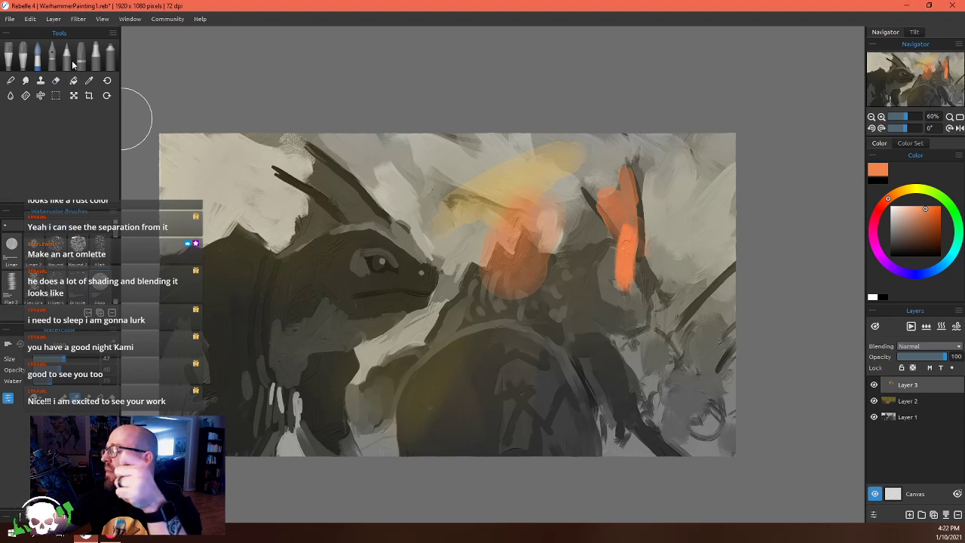
Add orange watercolor strokes beside the middle spikes and below the right creature's ear, and set Layer 3's opacity to 32
scroll(117, 237, "down", 3)
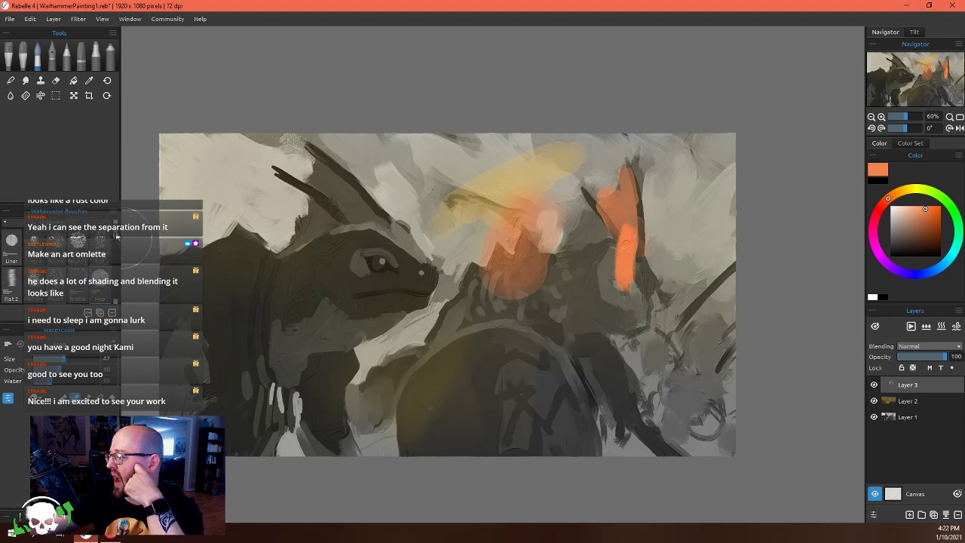
left_click_drag(117, 236, 117, 249)
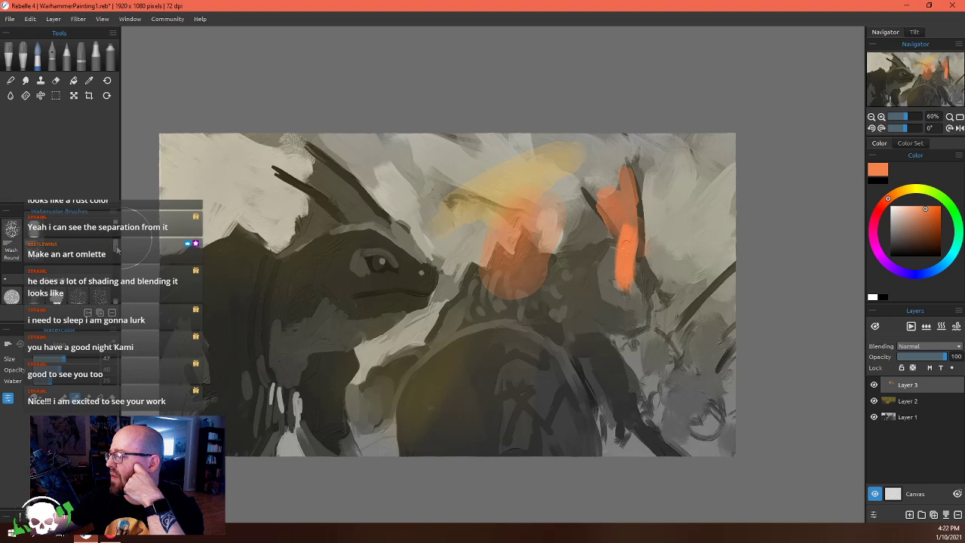
scroll(117, 249, "up", 3)
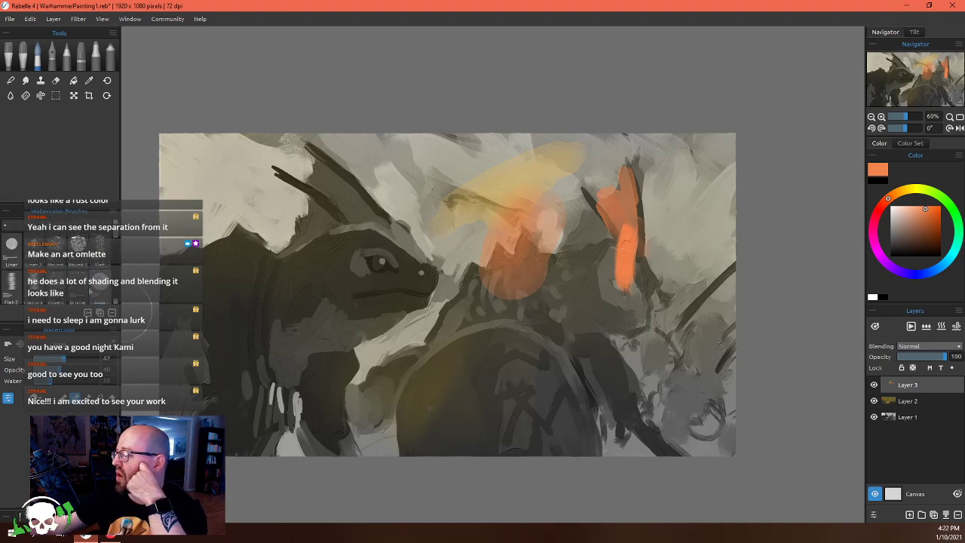
left_click(91, 291)
left_click_drag(540, 262, 550, 306)
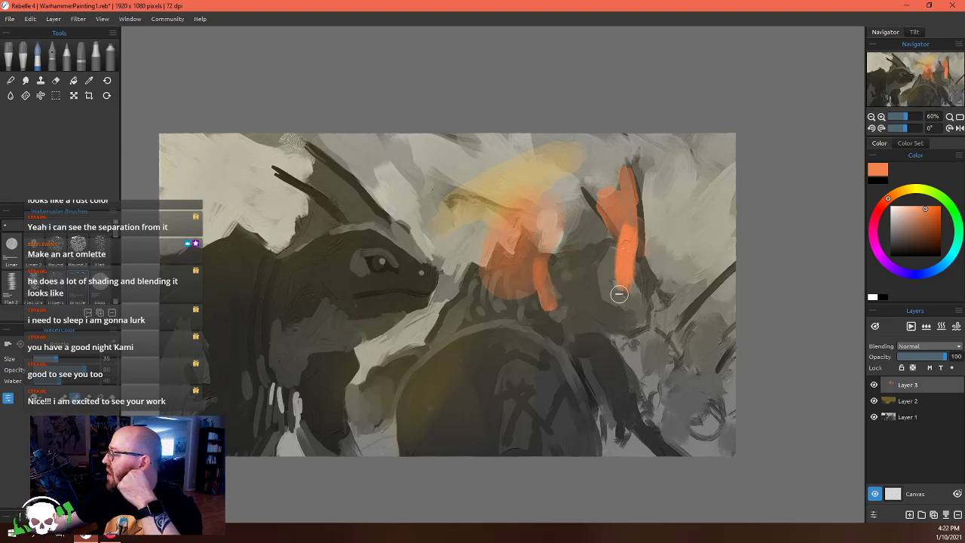
left_click_drag(619, 294, 623, 326)
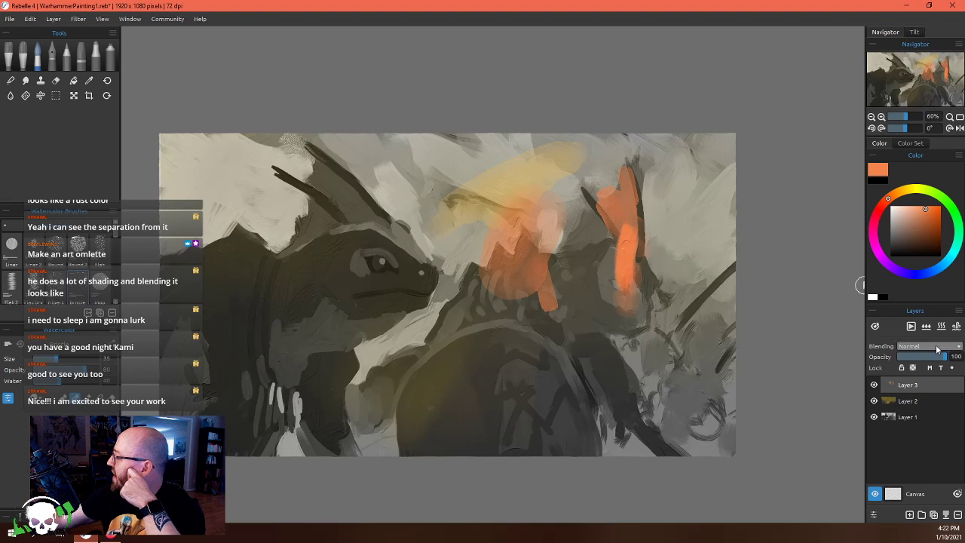
left_click_drag(943, 357, 915, 360)
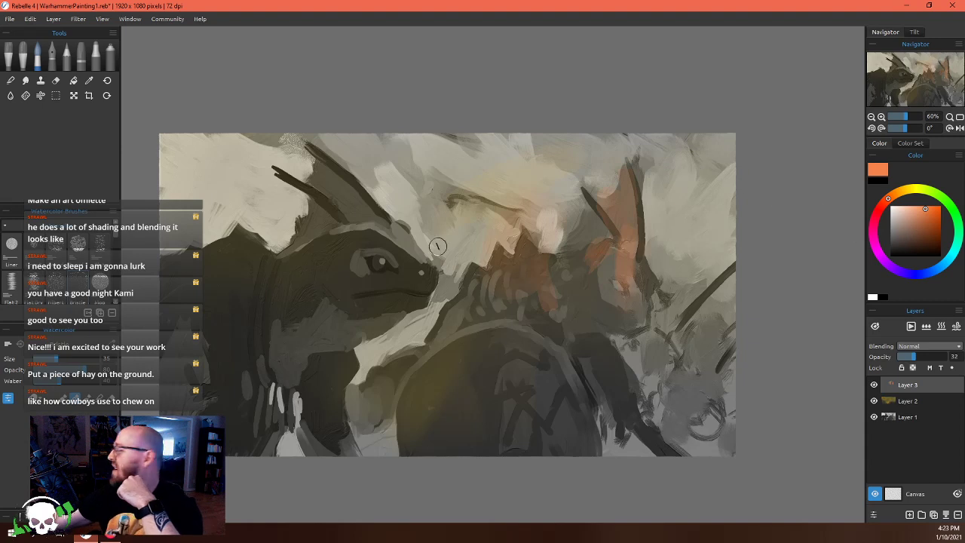
Enlarge the watercolor brush to size 47 and glaze the background sky with golden yellow
key("bracketright")
key("bracketright")
key("bracketright")
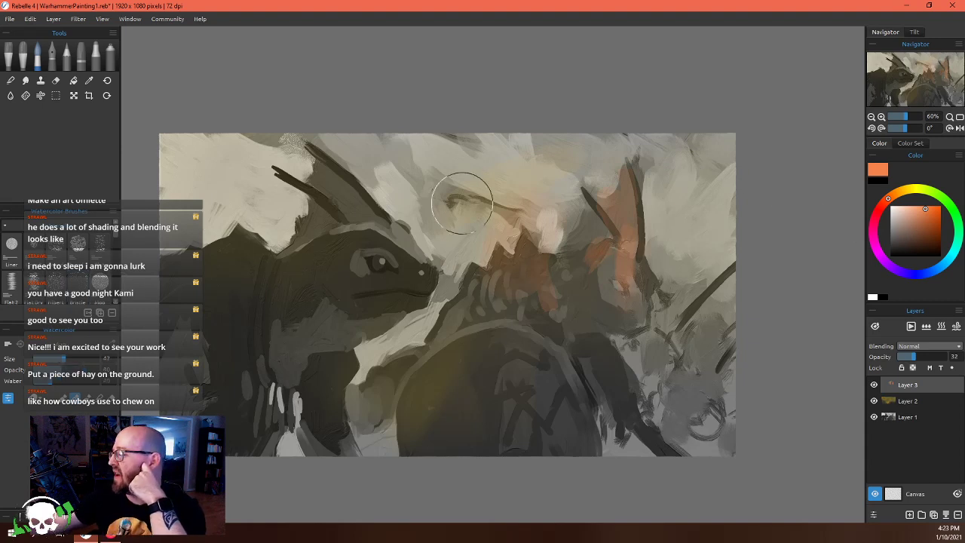
left_click(900, 194)
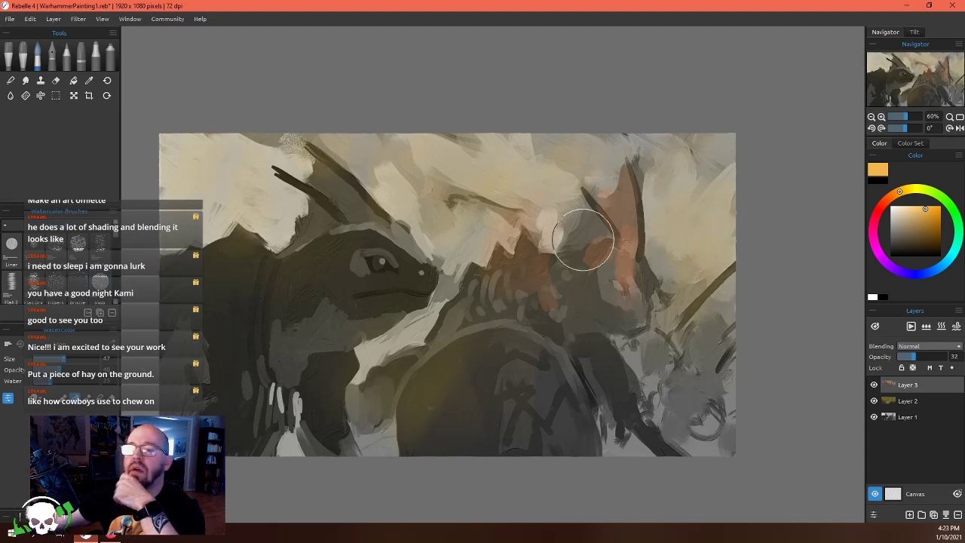
Pick a dark reddish brown and glaze it over the left creature's body, the middle spikes, the shield shape and the right creature
left_click(924, 239)
left_click(886, 200)
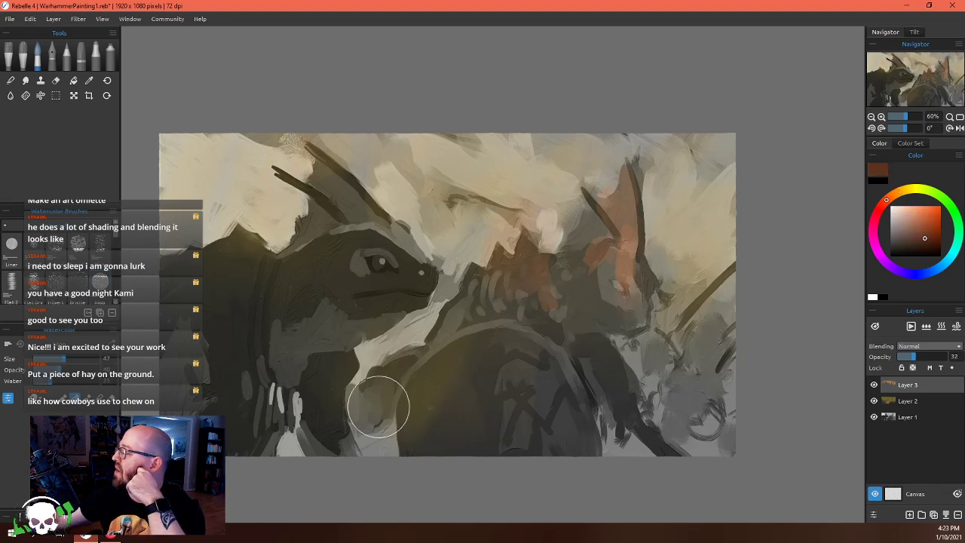
mouse_move(379, 407)
left_mouse_down()
mouse_move(330, 434)
mouse_move(319, 381)
left_mouse_up()
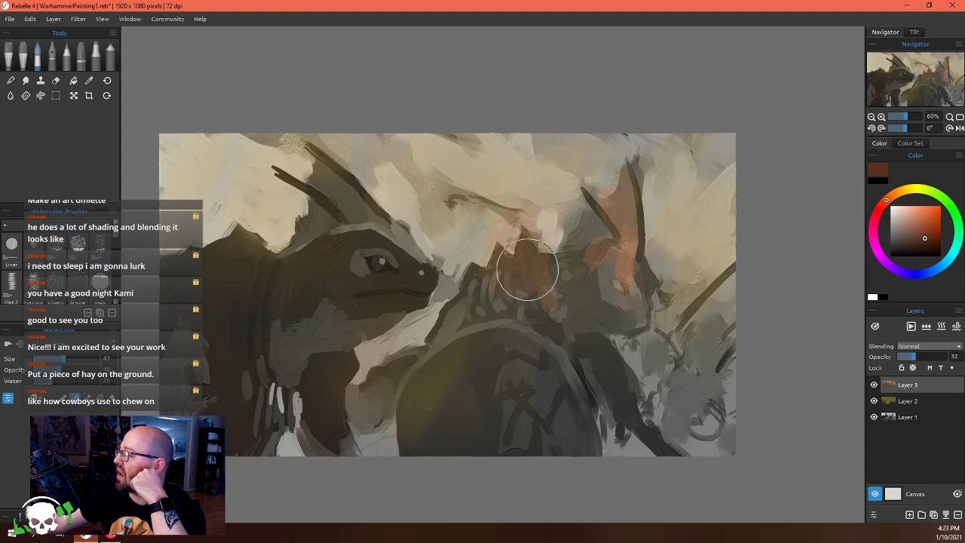
left_click_drag(539, 276, 479, 317)
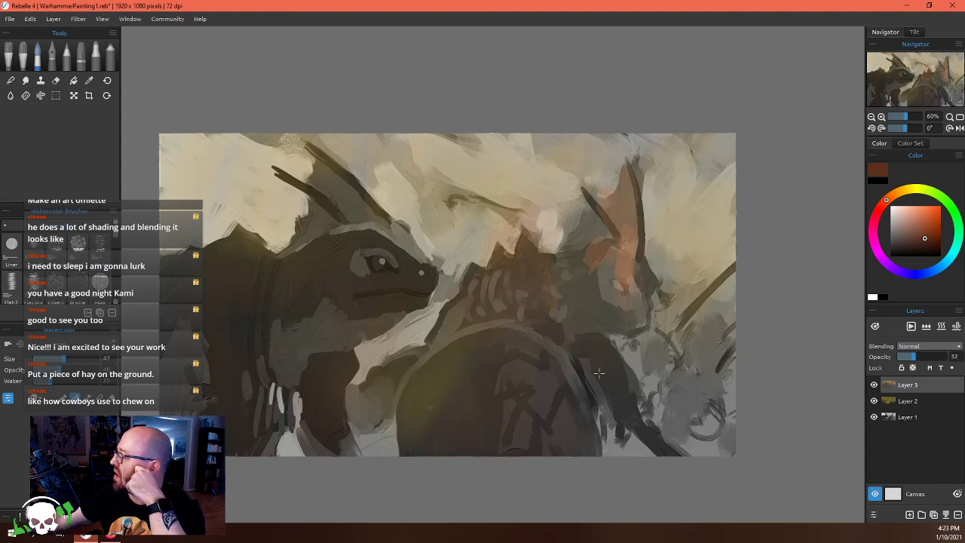
left_click_drag(595, 252, 550, 245)
left_click_drag(577, 210, 626, 197)
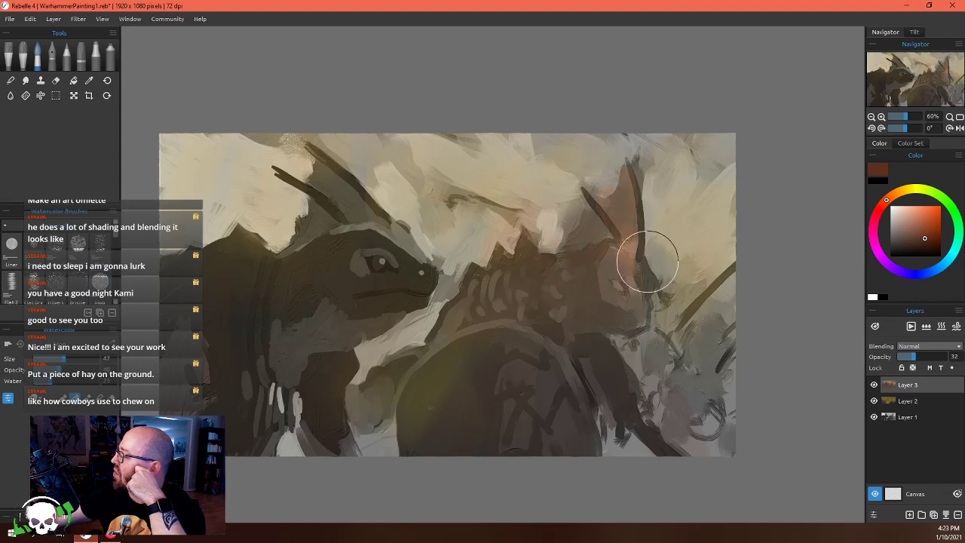
left_click_drag(646, 261, 654, 283)
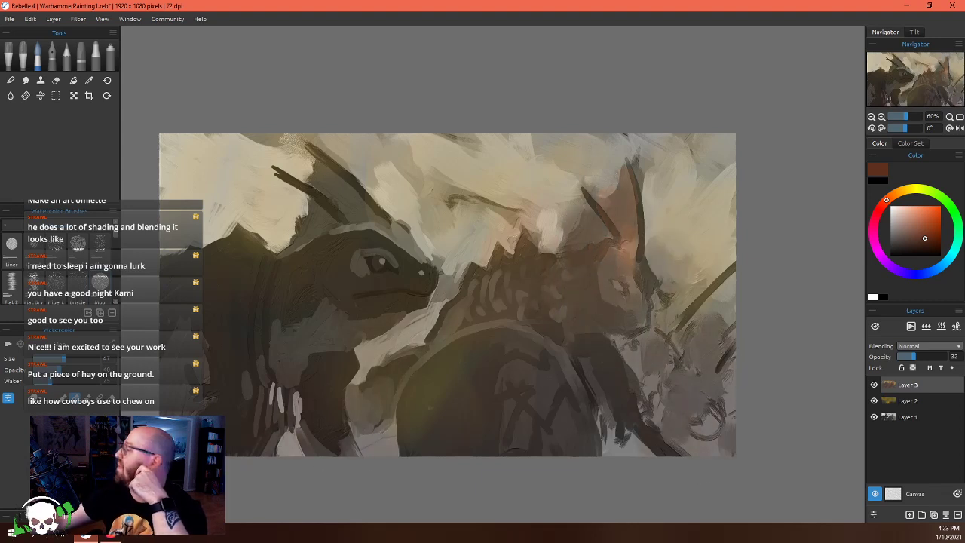
Tone down the sky with the brown glaze and wash dark red over the shadowed bodies and lower background
mouse_move(551, 196)
left_mouse_down()
mouse_move(546, 173)
mouse_move(462, 125)
left_mouse_up()
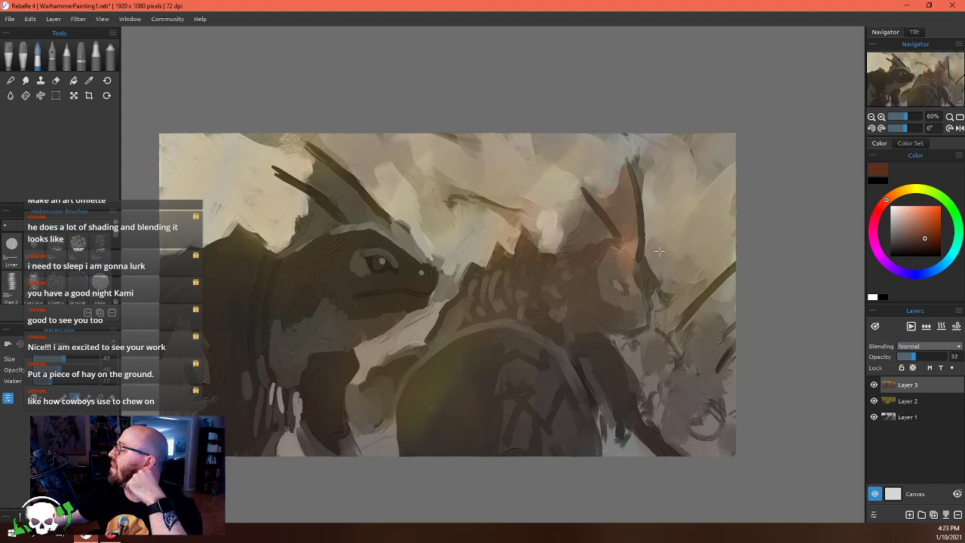
left_click_drag(302, 97, 181, 218)
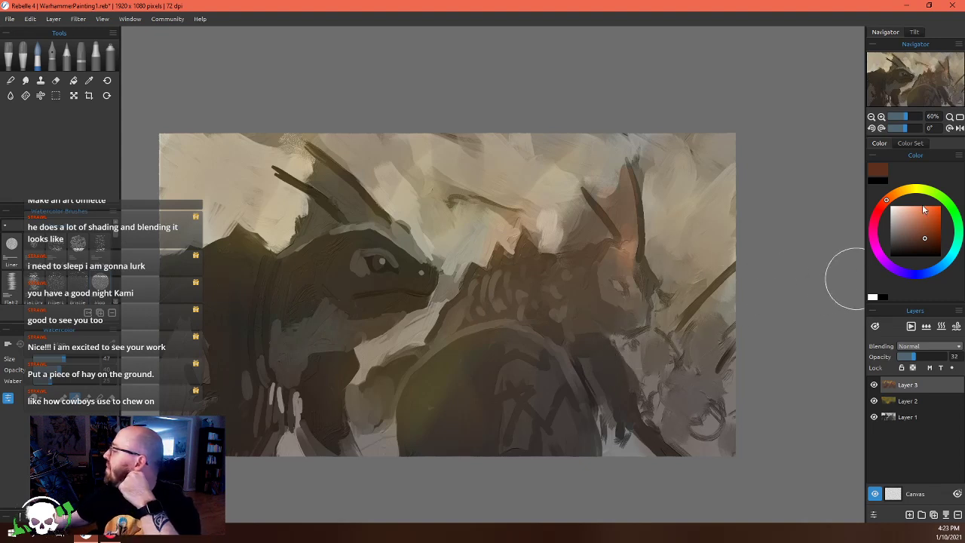
left_click_drag(905, 194, 877, 219)
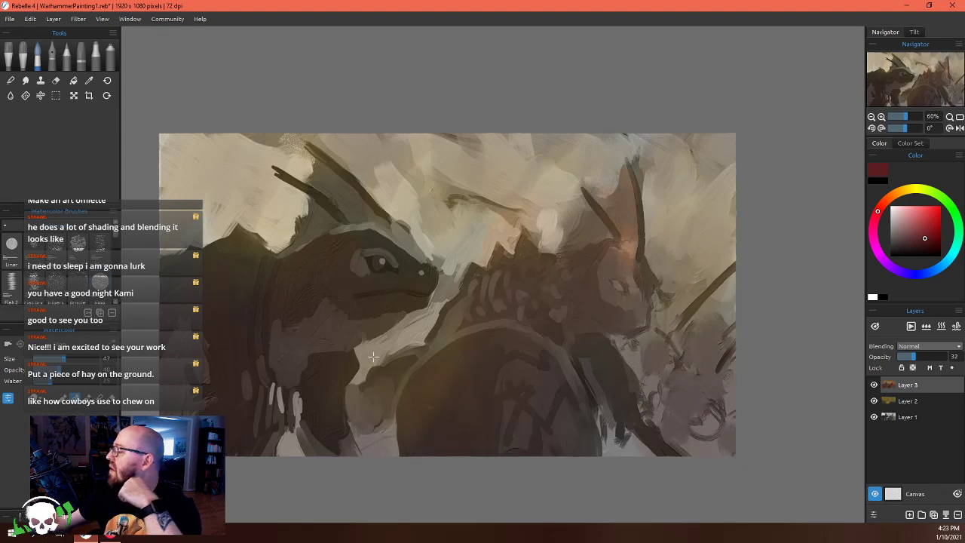
Glaze saturated orange over the left creature's frill and the middle spikes, and with the brush enlarged to size 45 over the sky
left_click(900, 192)
left_click(890, 200)
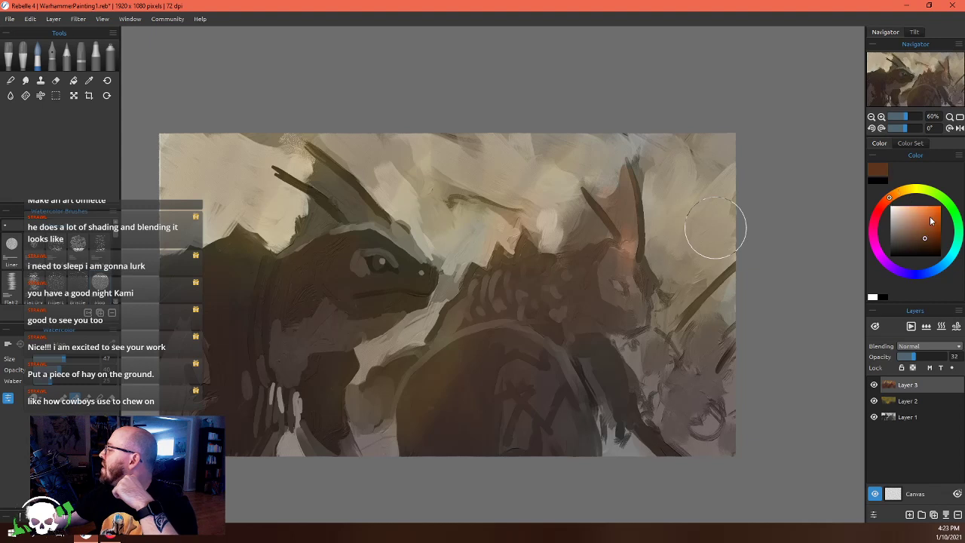
left_click(933, 213)
left_click(100, 247)
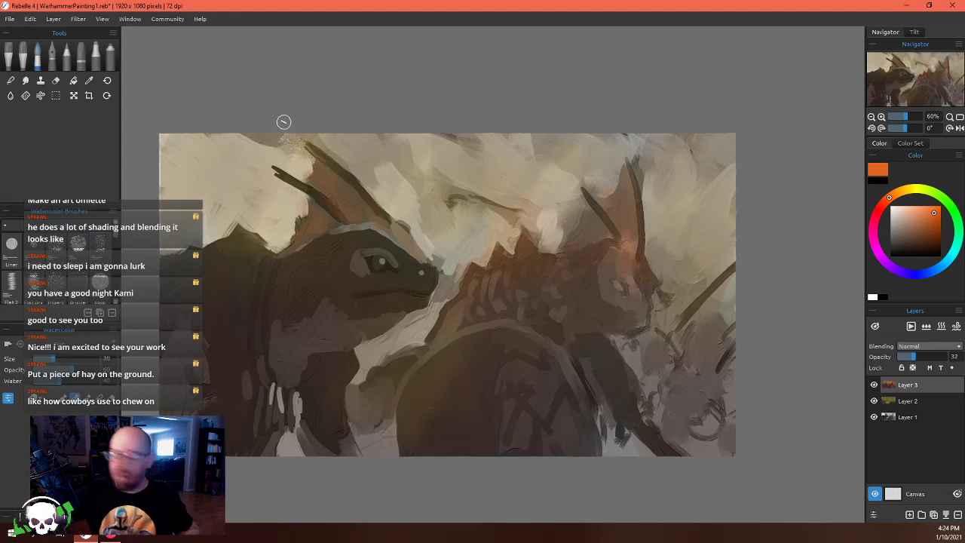
key("bracketright")
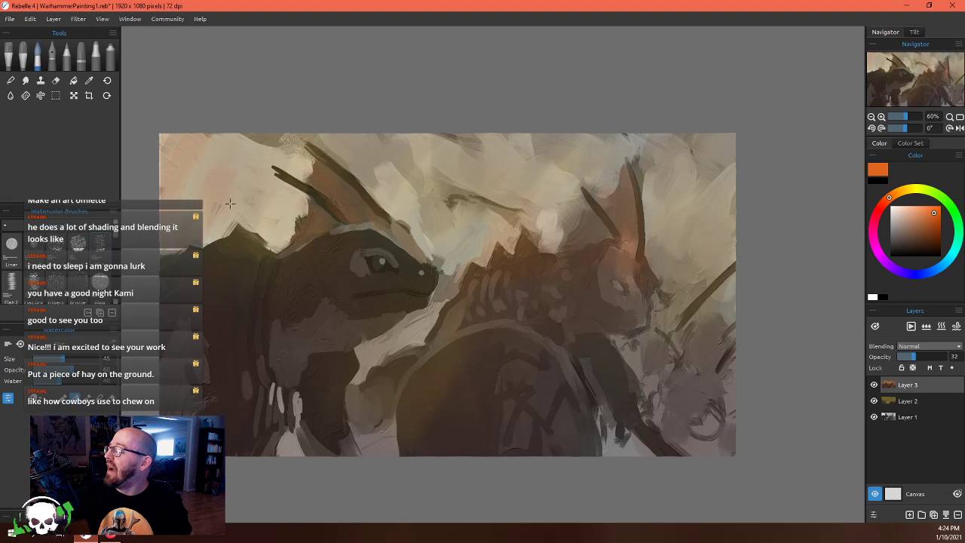
left_click_drag(260, 220, 283, 252)
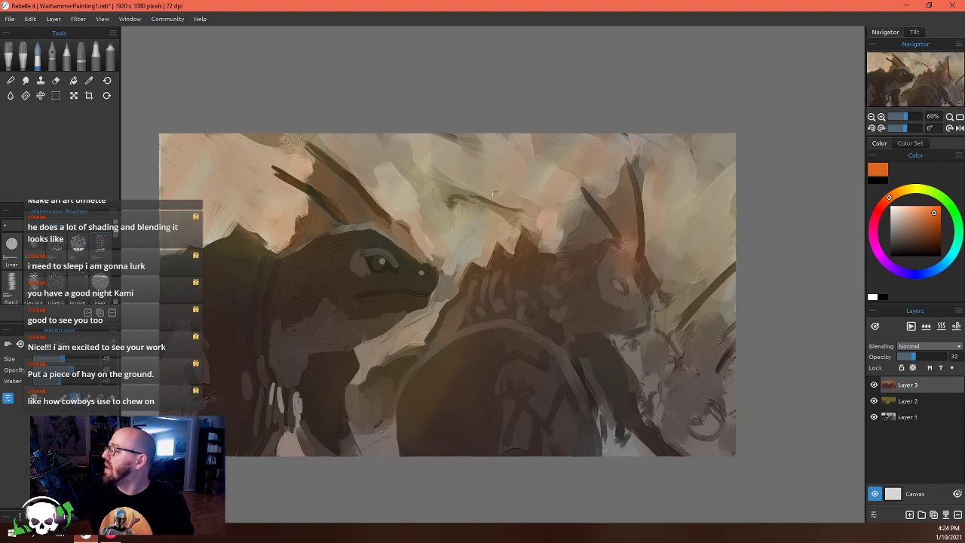
Brush bright yellow and pale cream tones into the sky between the left creature's head and the middle spikes
left_click(912, 191)
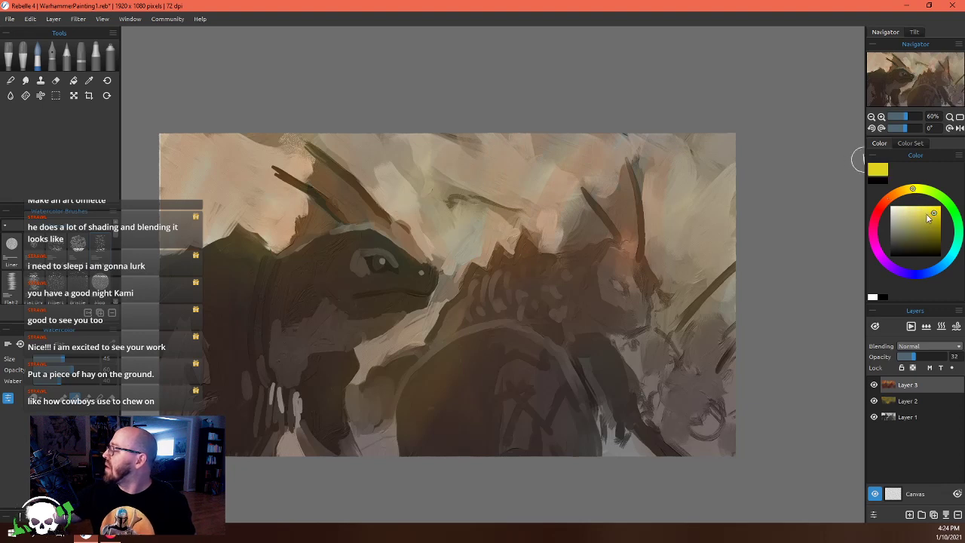
left_click_drag(927, 217, 918, 205)
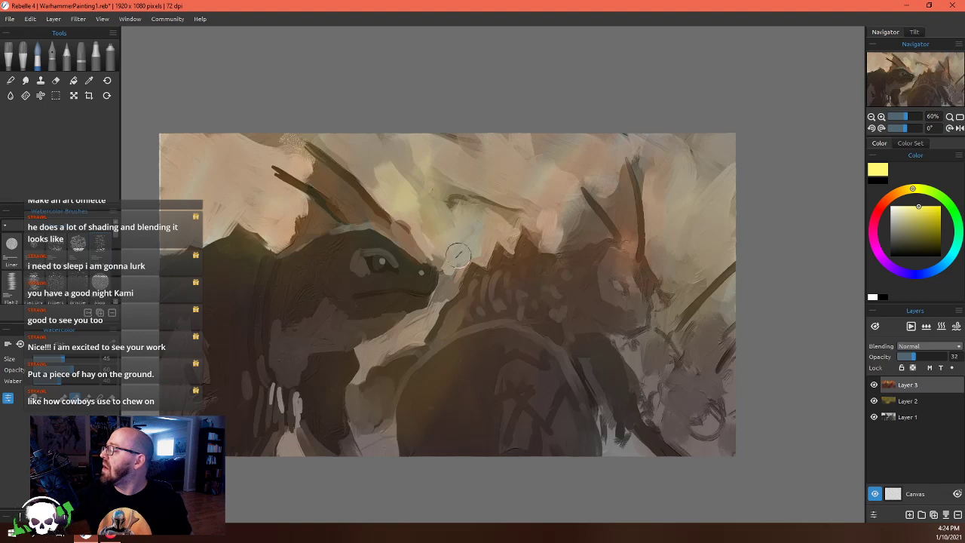
left_click(895, 208)
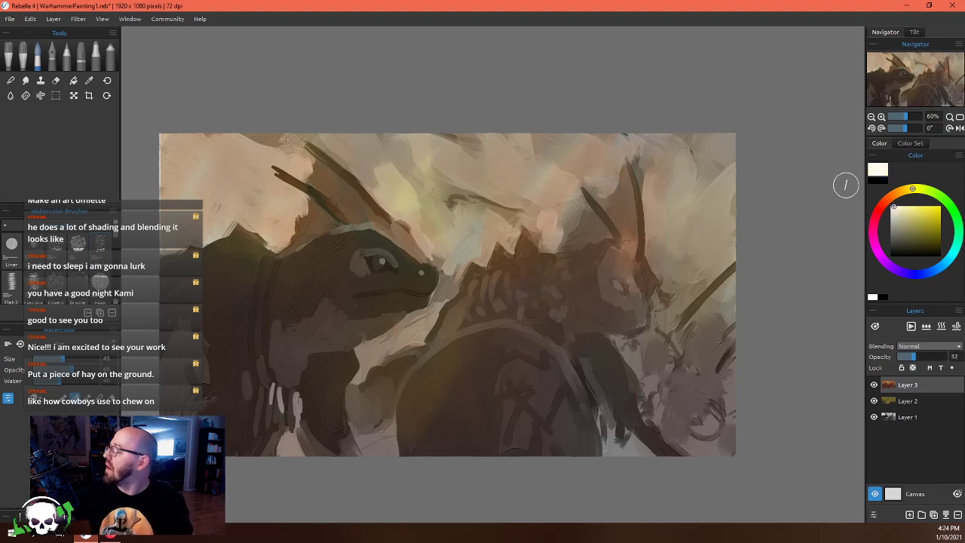
left_click_drag(899, 221, 900, 216)
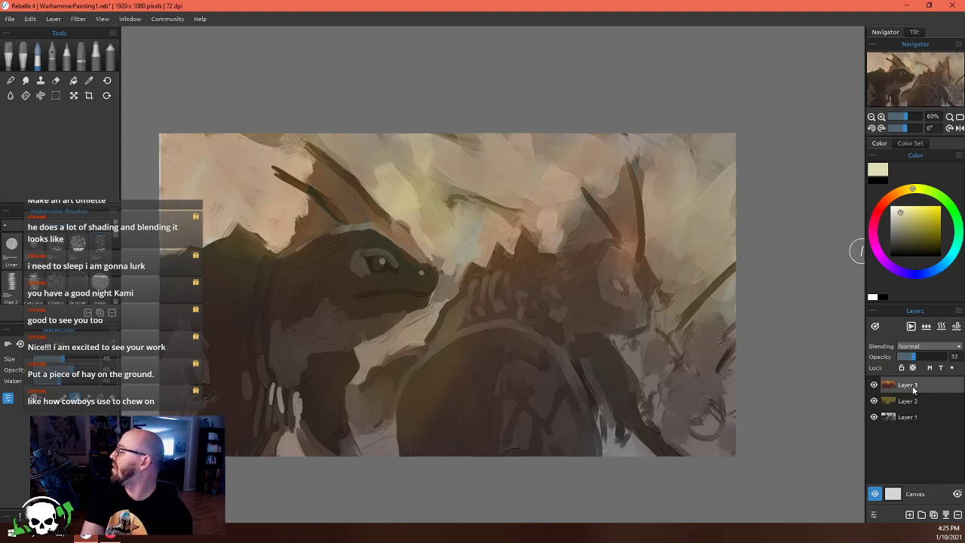
Merge Layer 3 and Layer 2 into a single color layer above Layer 1
left_click(902, 408)
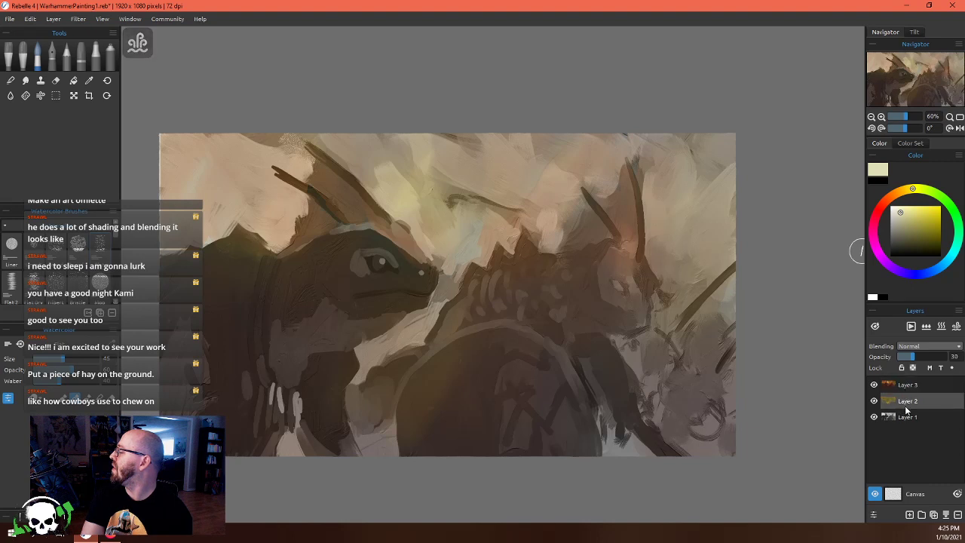
left_click(906, 388)
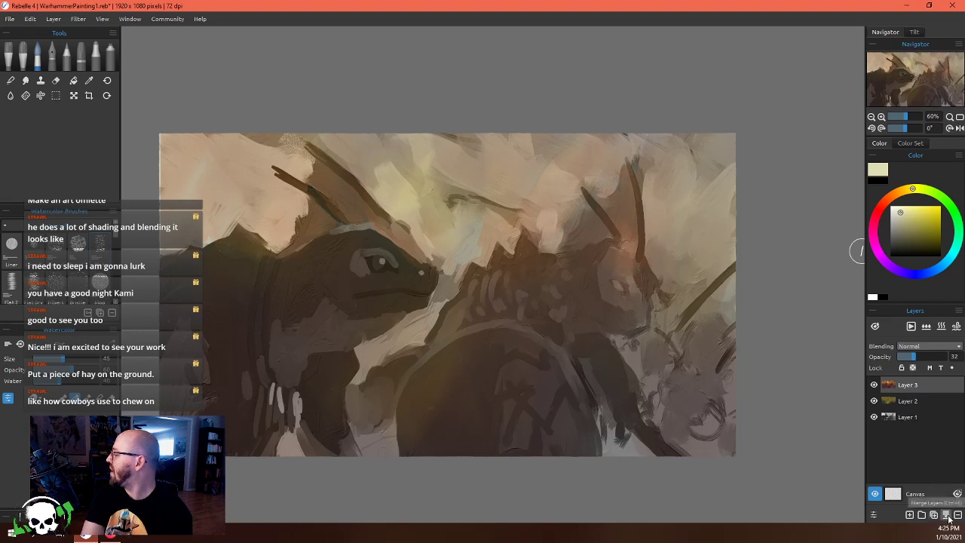
left_click(912, 401, "shift")
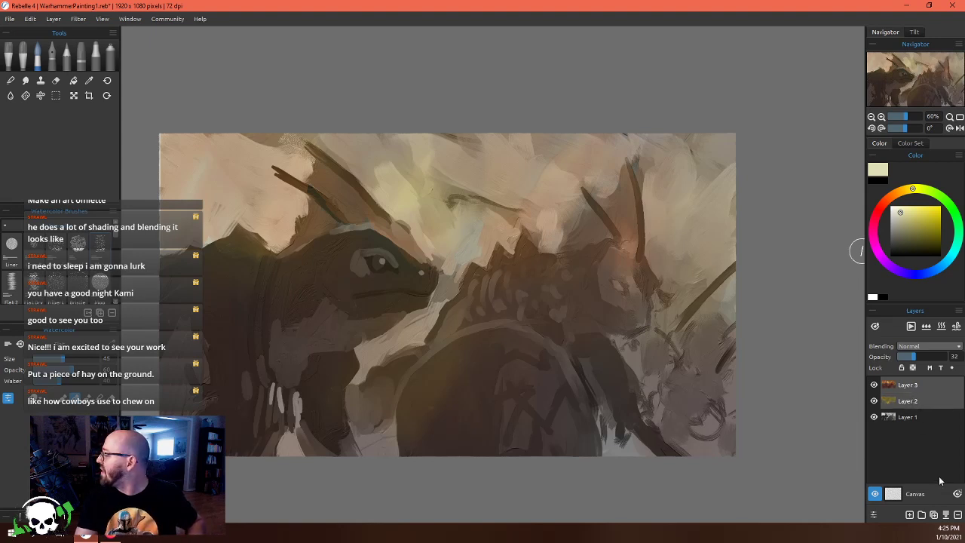
left_click(945, 515)
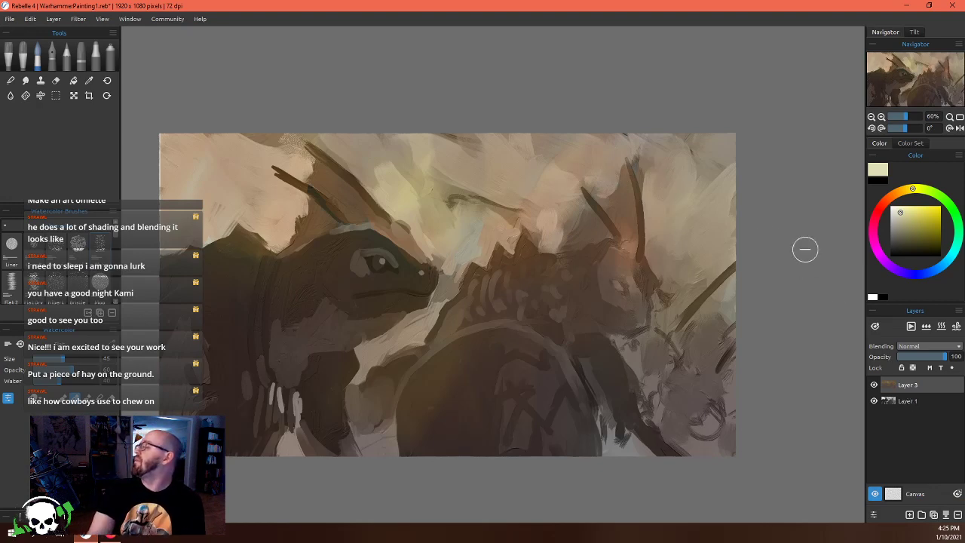
scroll(698, 297, "up", 4)
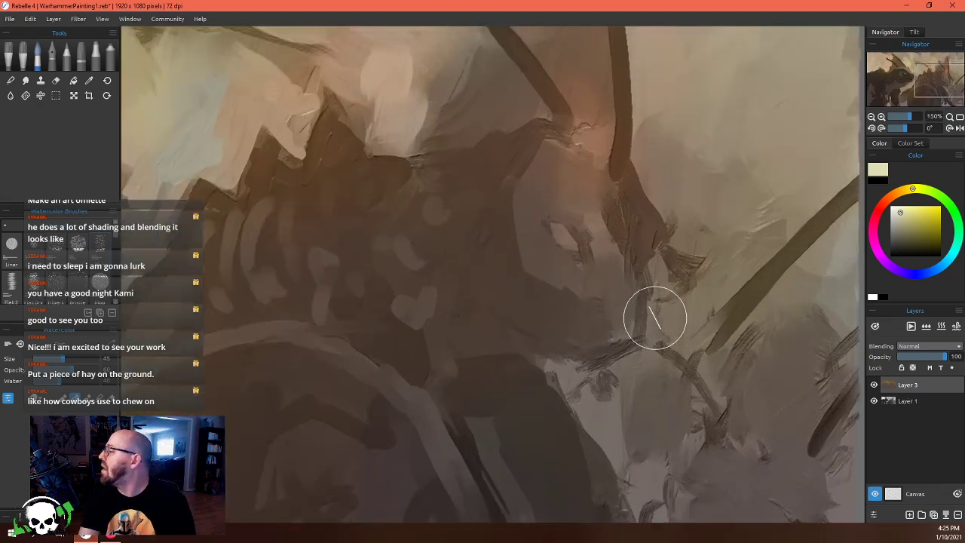
Compare the whole painting with the Warhammer reference image and choose a very pale cream as the paint color
scroll(654, 317, "down", 4)
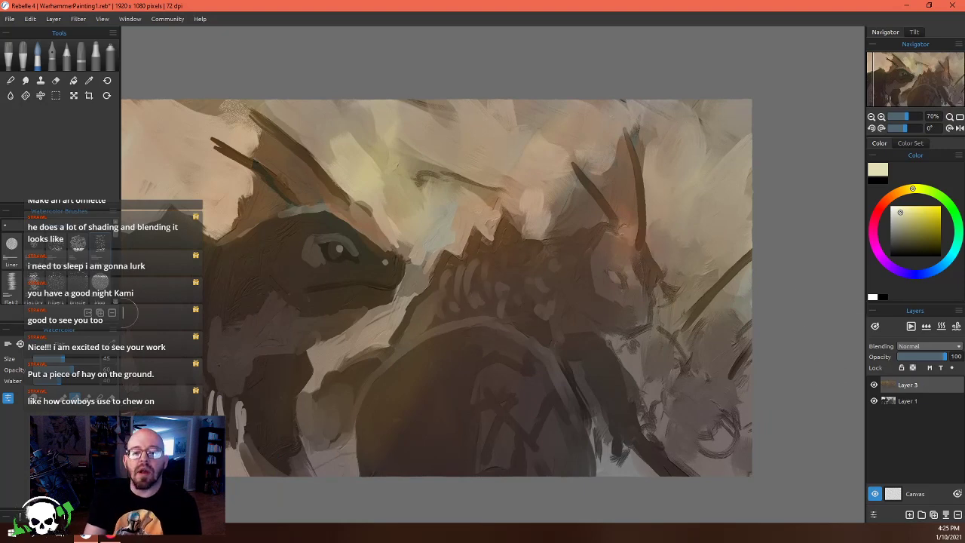
key("alt+Tab")
left_click_drag(107, 243, 306, 311)
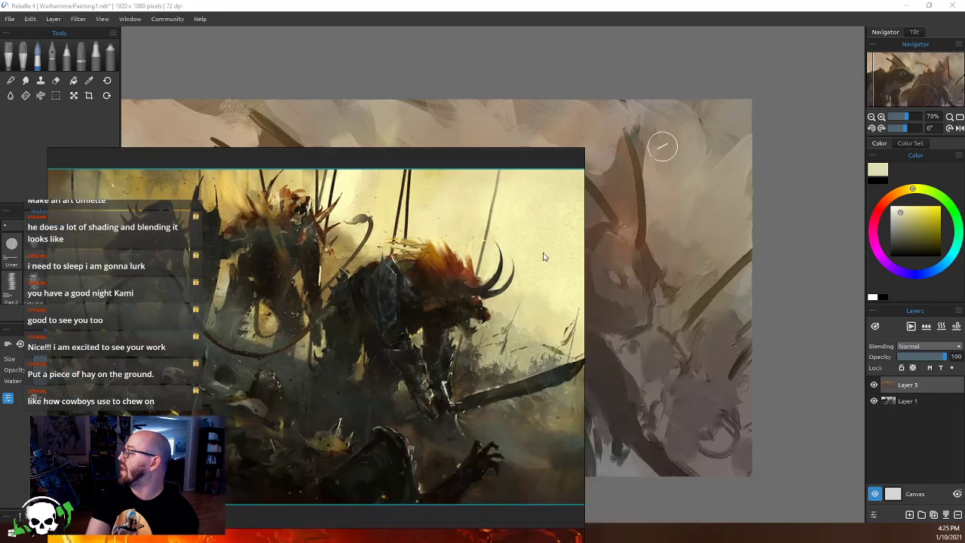
key("alt+Tab")
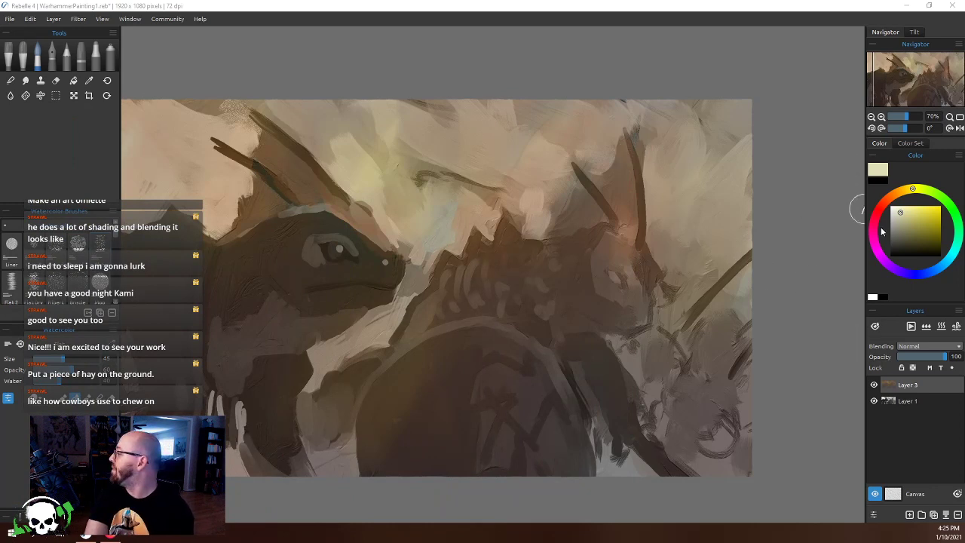
left_click_drag(902, 213, 894, 206)
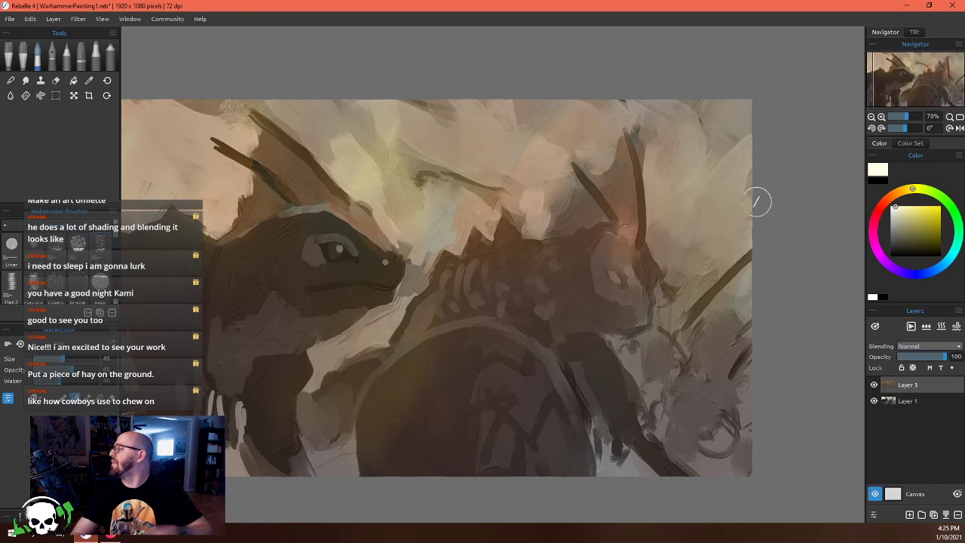
left_click(909, 401)
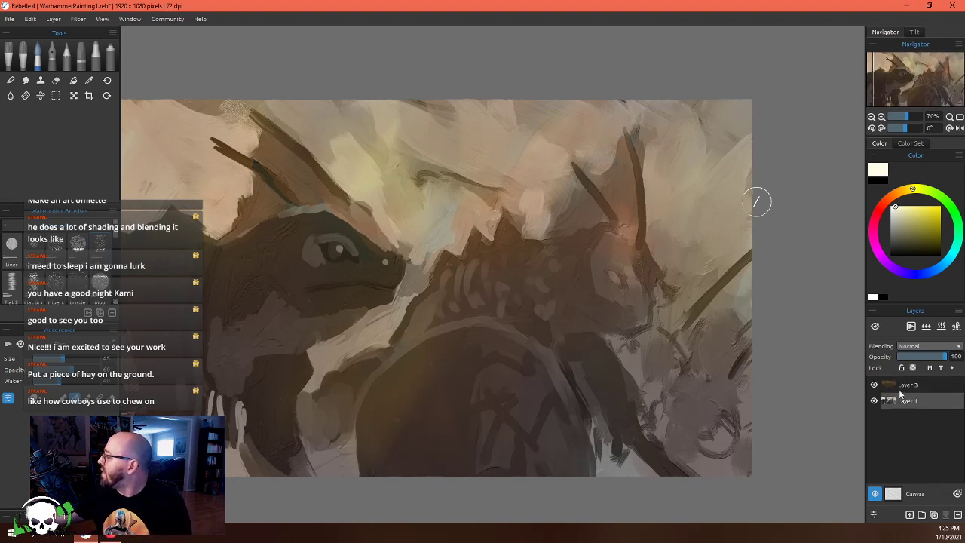
left_click(909, 386)
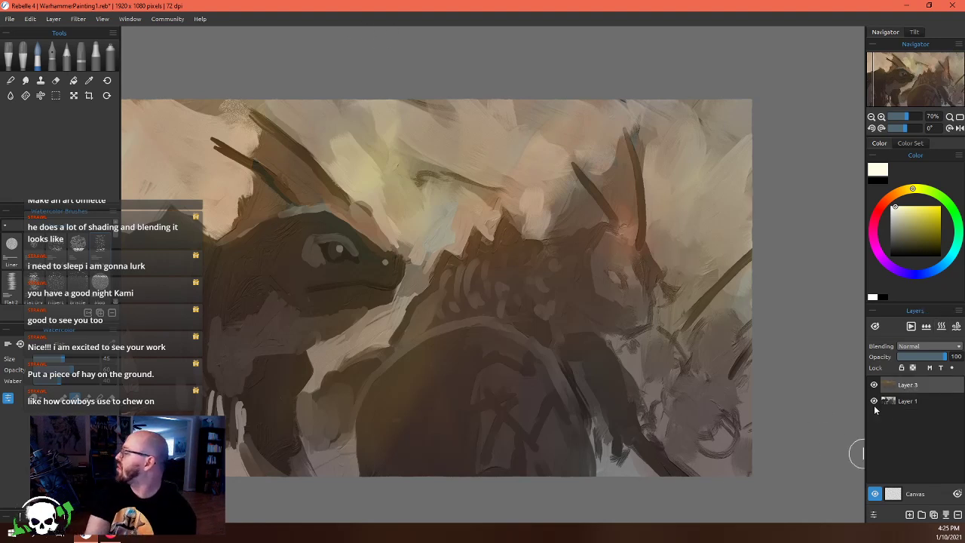
left_click(30, 19)
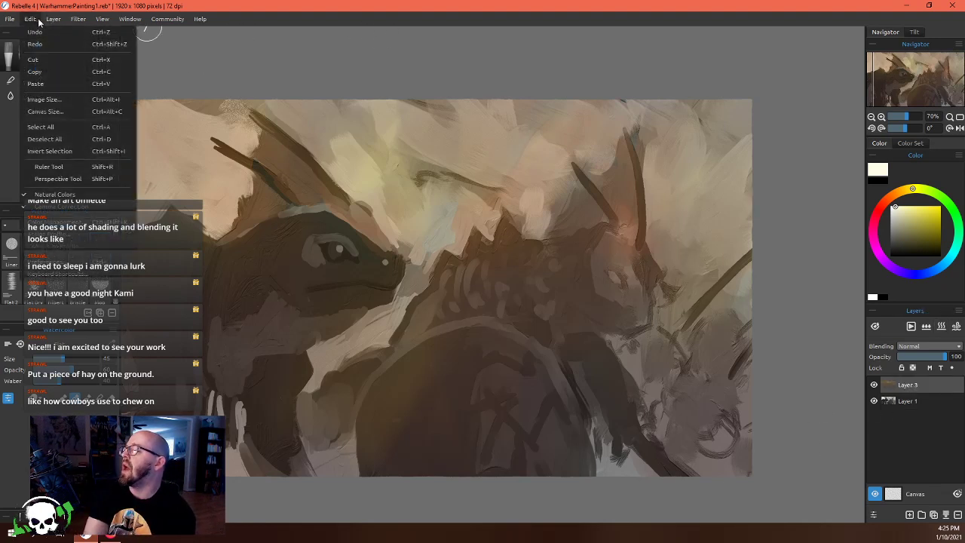
mouse_move(54, 19)
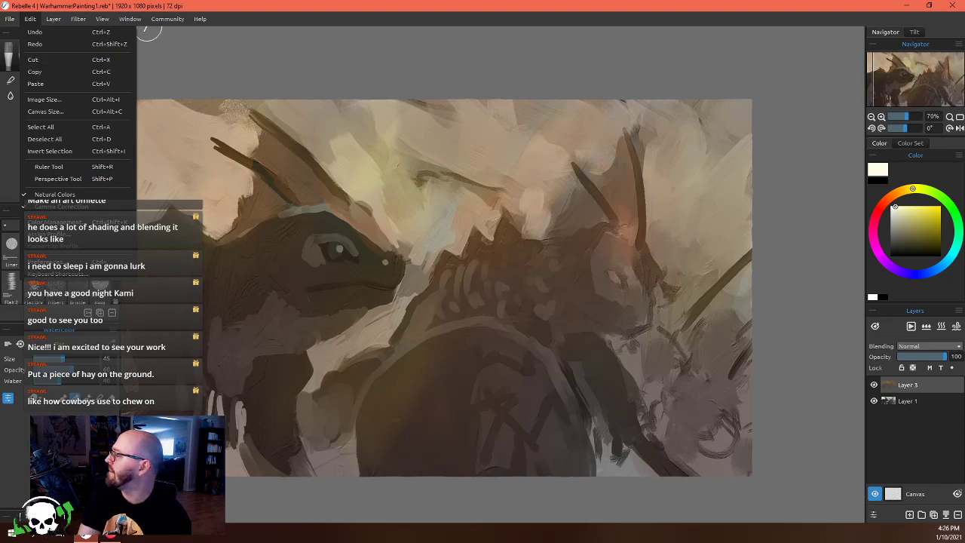
left_click(82, 68)
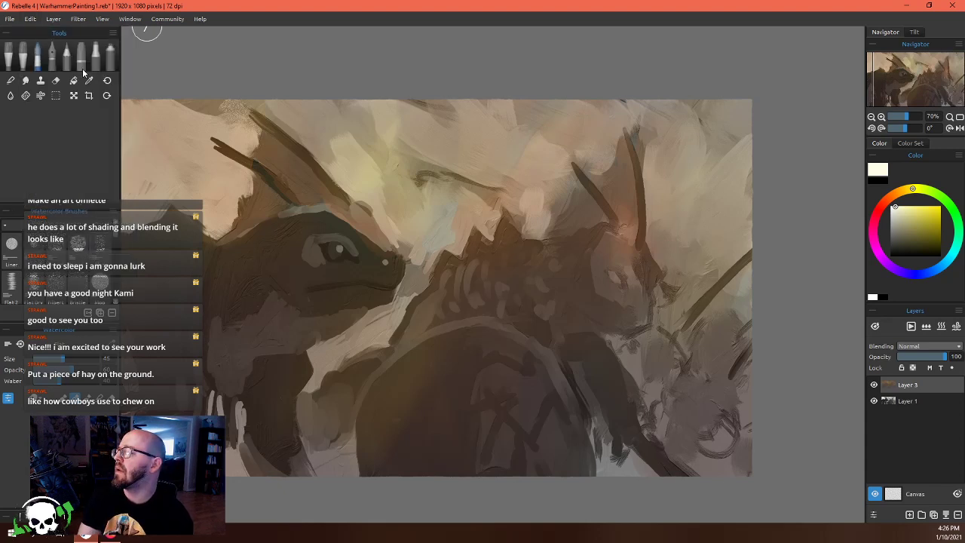
left_click(29, 21)
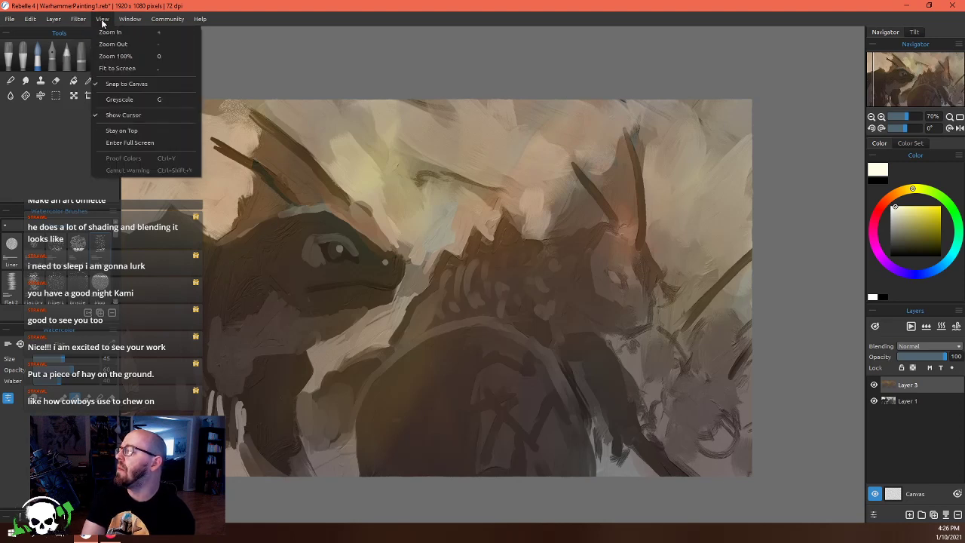
left_click(54, 20)
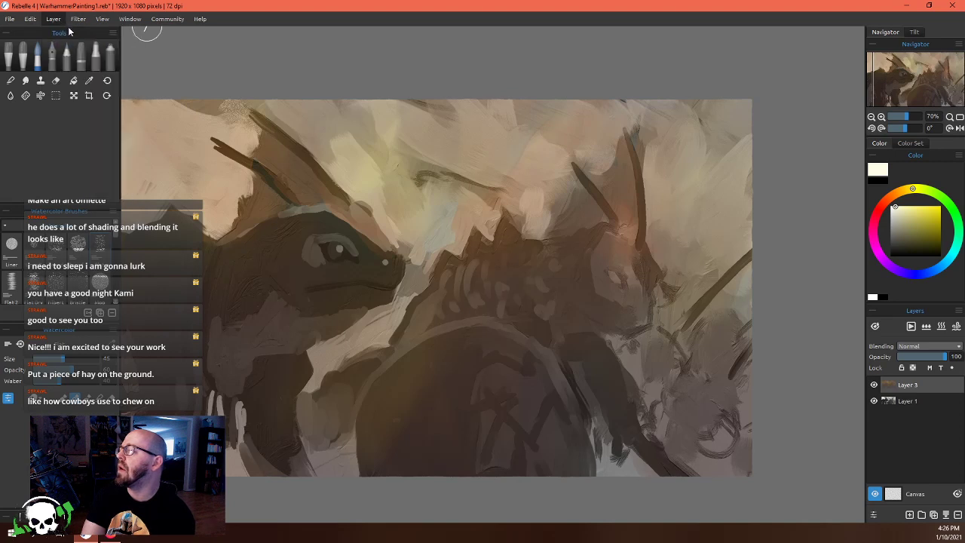
Select the entire canvas on Layer 3
left_click(52, 19)
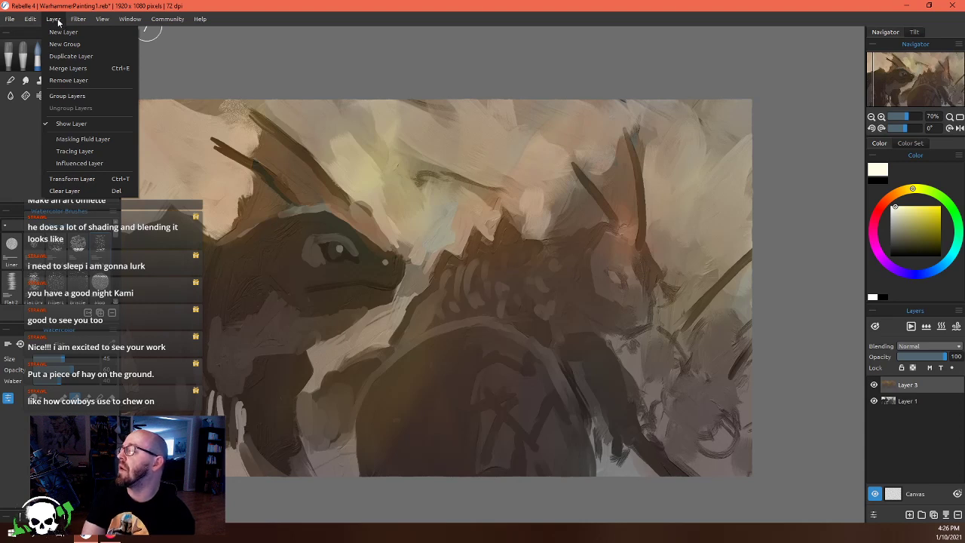
mouse_move(38, 21)
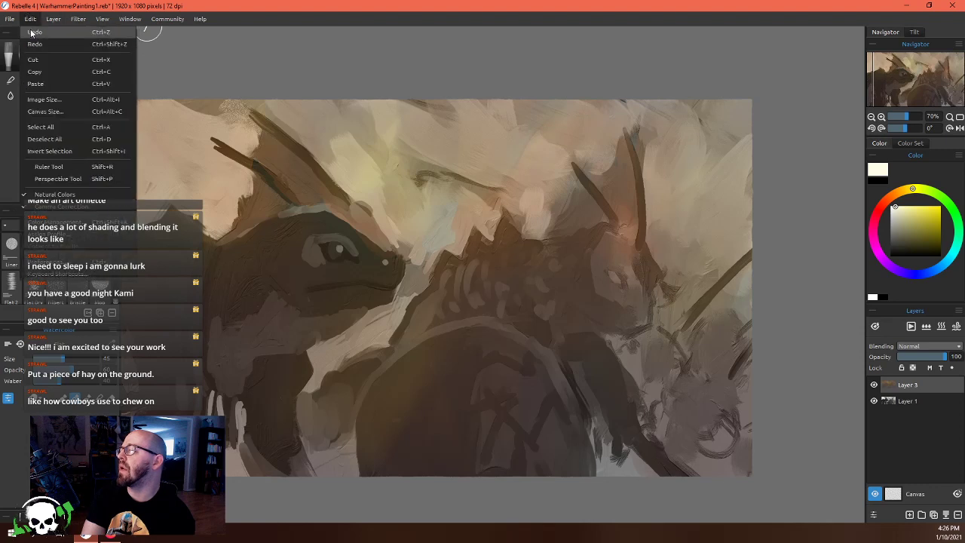
left_click(38, 127)
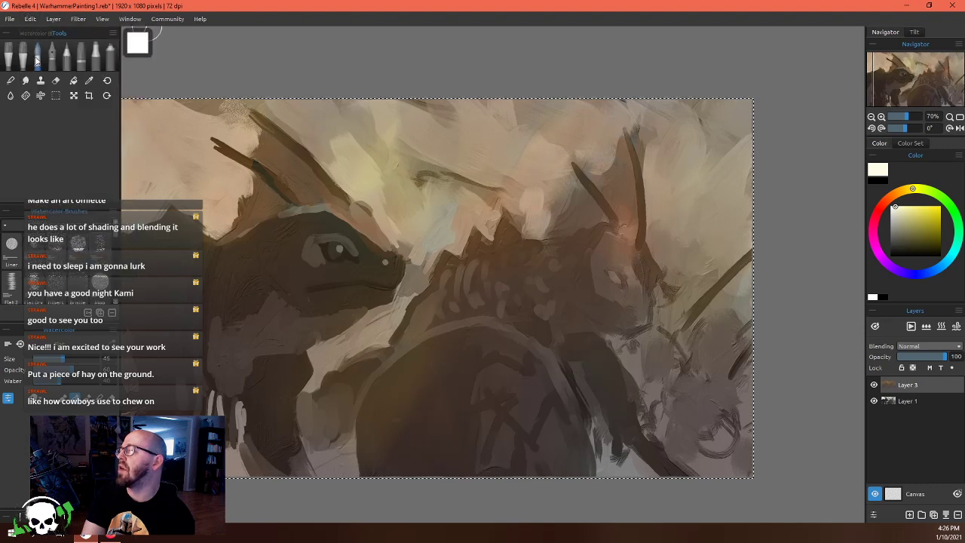
left_click(28, 22)
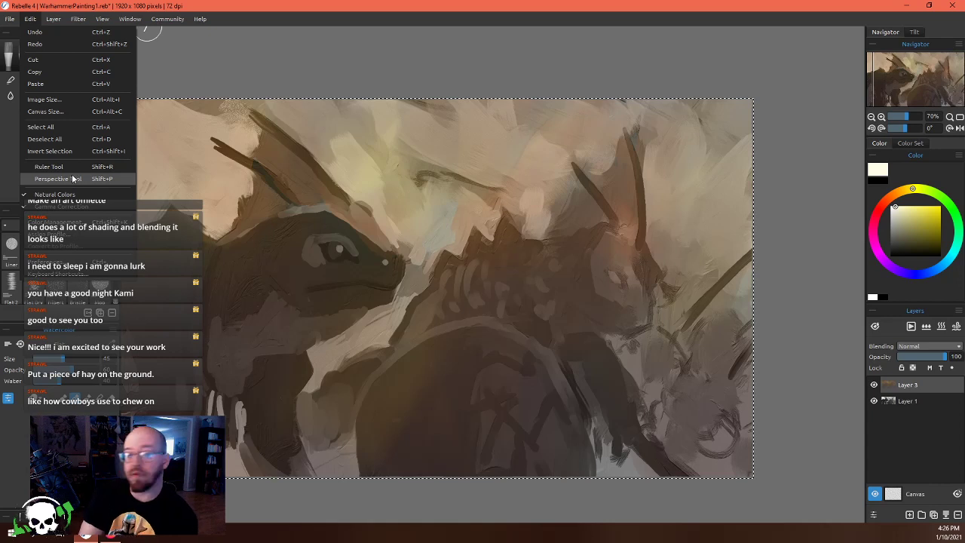
mouse_move(19, 22)
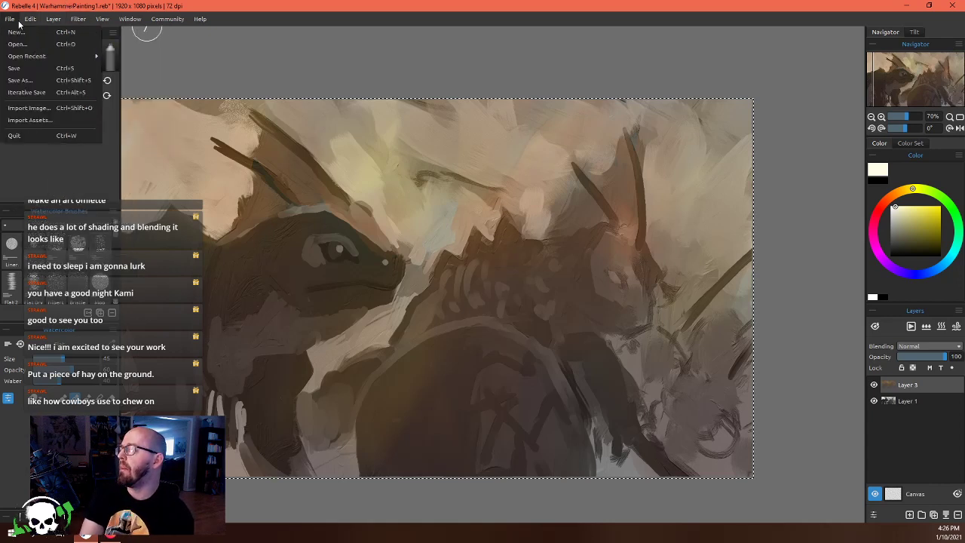
mouse_move(54, 28)
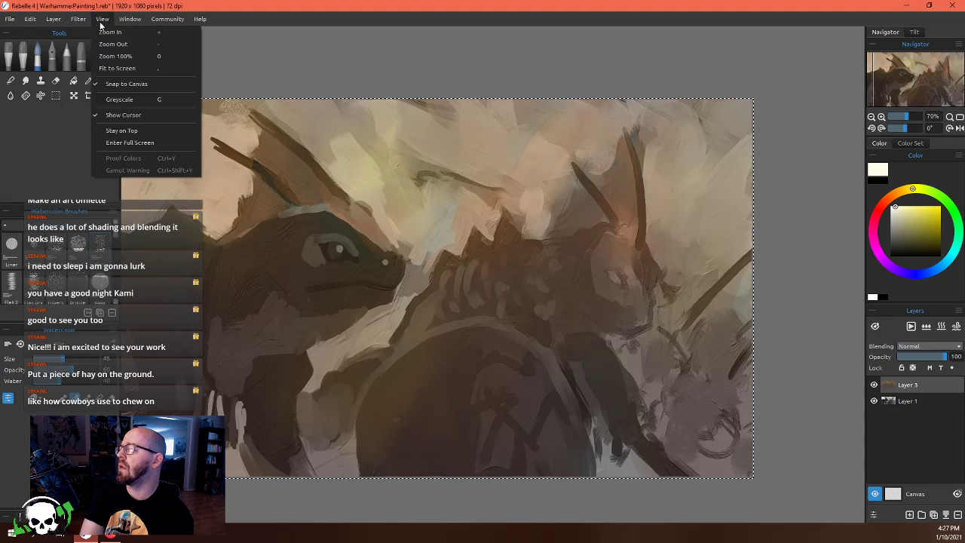
mouse_move(134, 27)
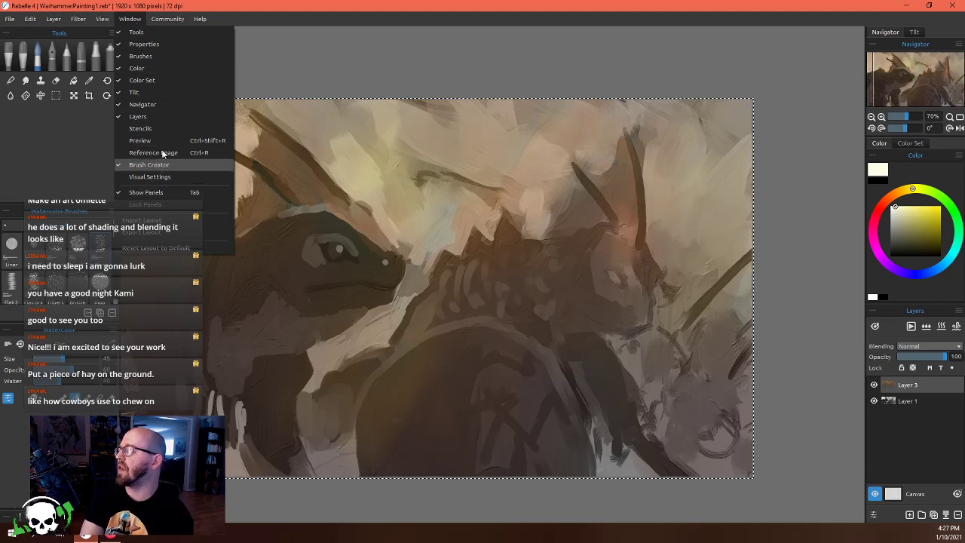
mouse_move(163, 20)
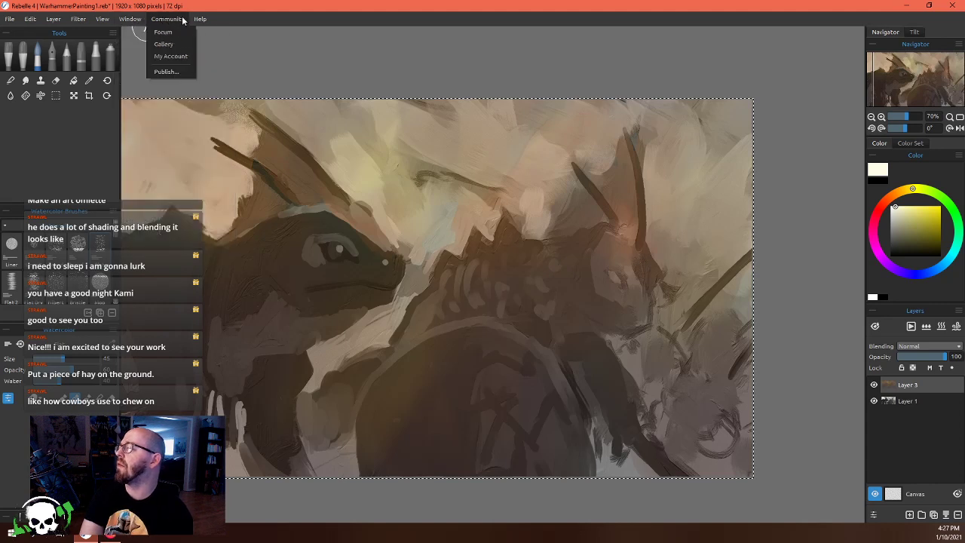
mouse_move(197, 20)
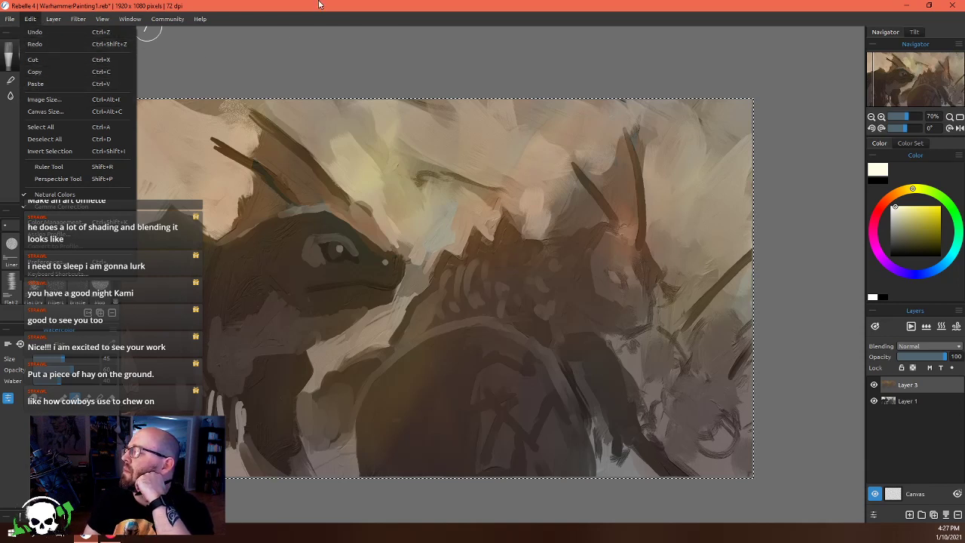
left_click(355, 71)
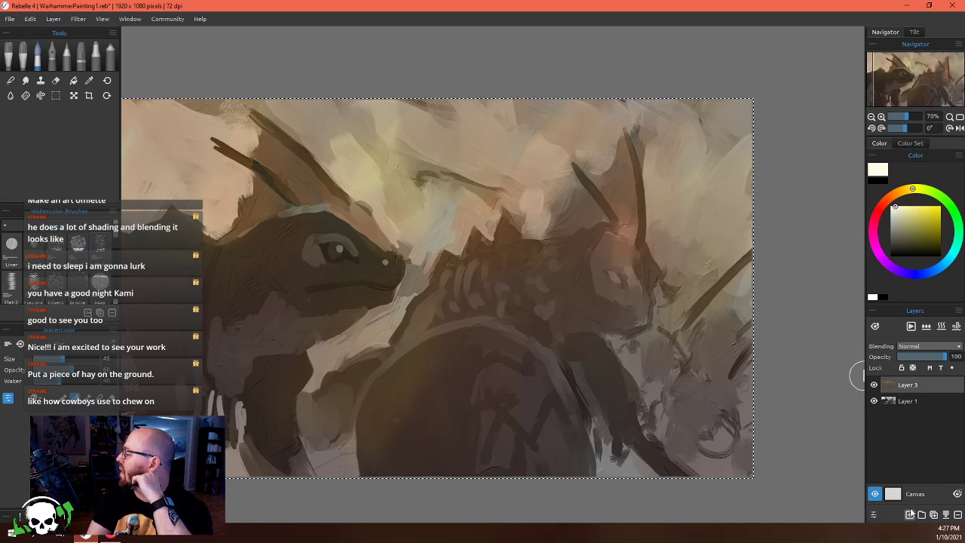
Merge Layer 3 and Layer 1 into a single painting layer
left_click(908, 407)
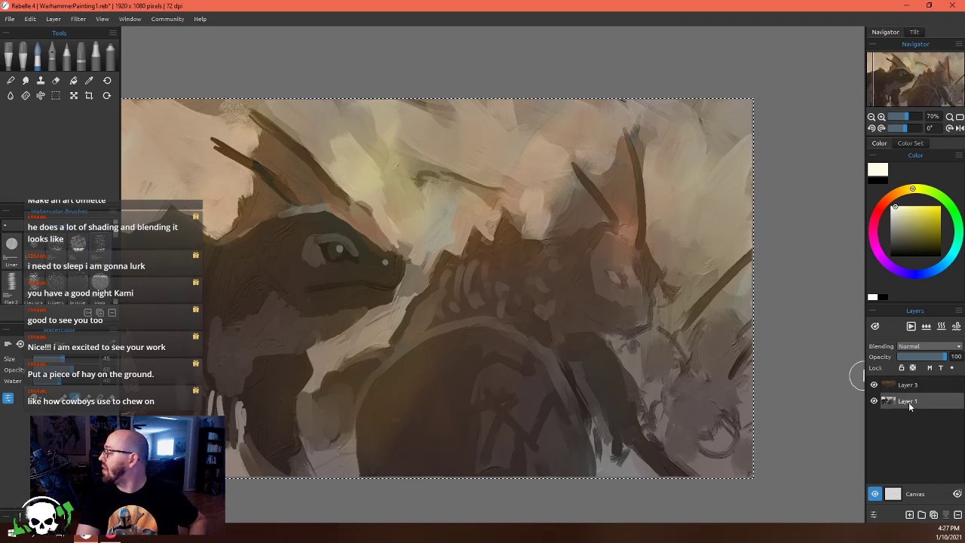
left_click(909, 384, "shift")
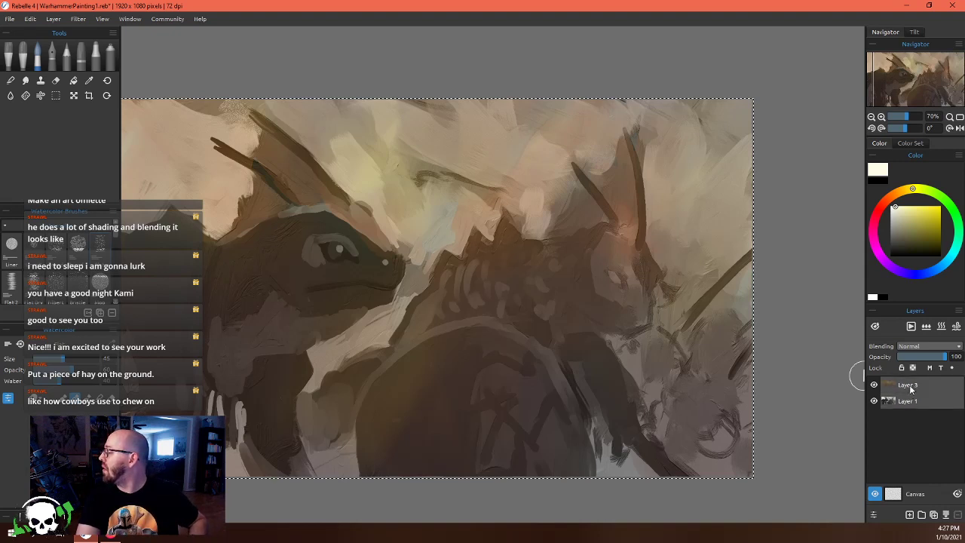
left_click(945, 516)
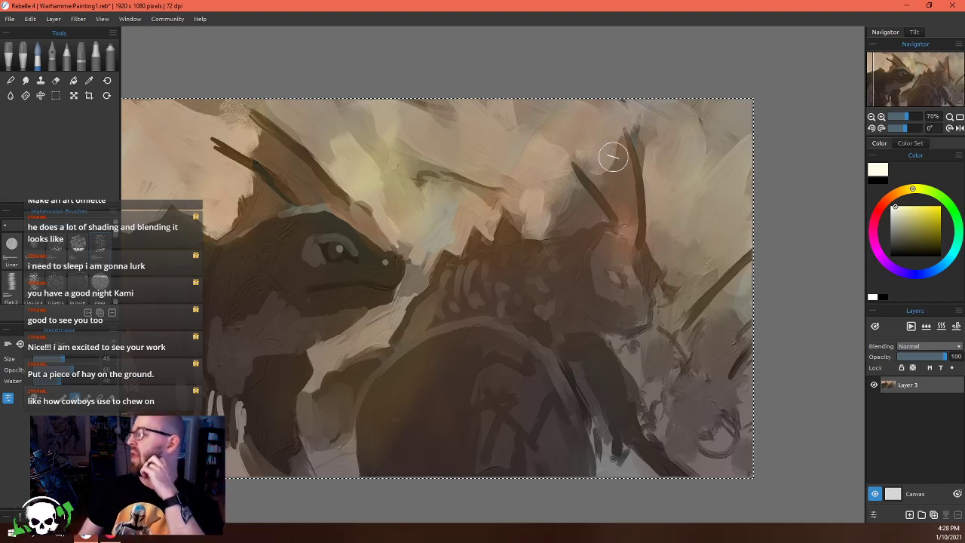
Clear the selection around the whole canvas
scroll(613, 157, "down", 3)
scroll(355, 189, "up", 4)
scroll(457, 198, "down", 3)
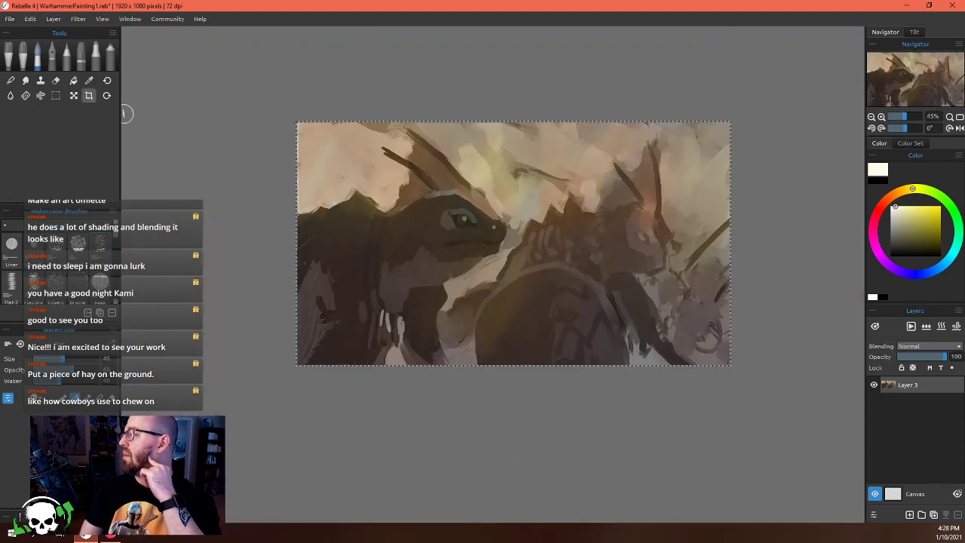
left_click(57, 18)
mouse_move(78, 23)
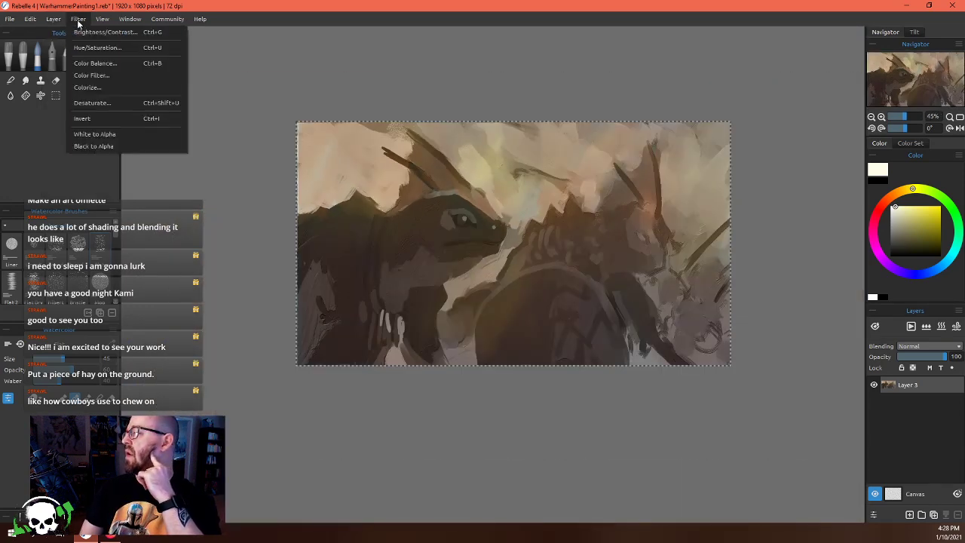
mouse_move(32, 20)
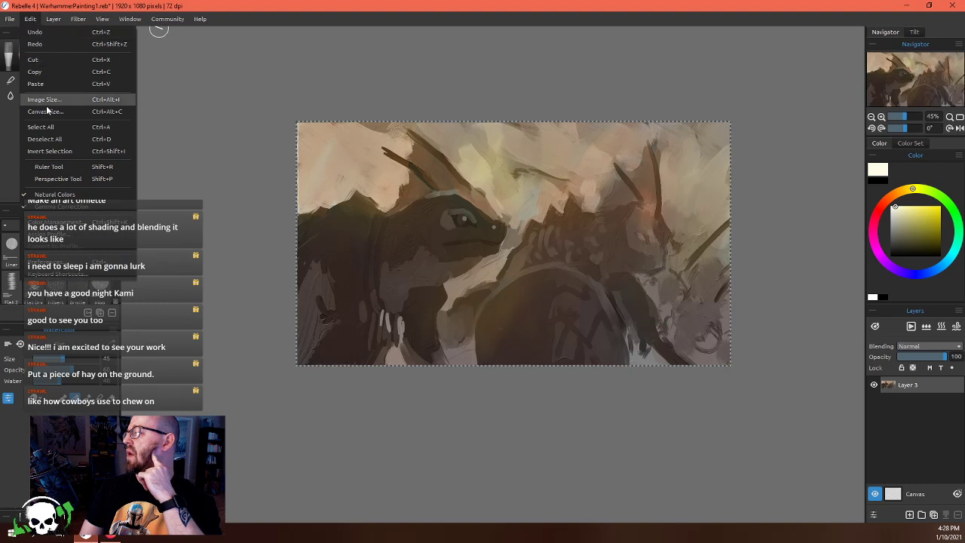
left_click(45, 139)
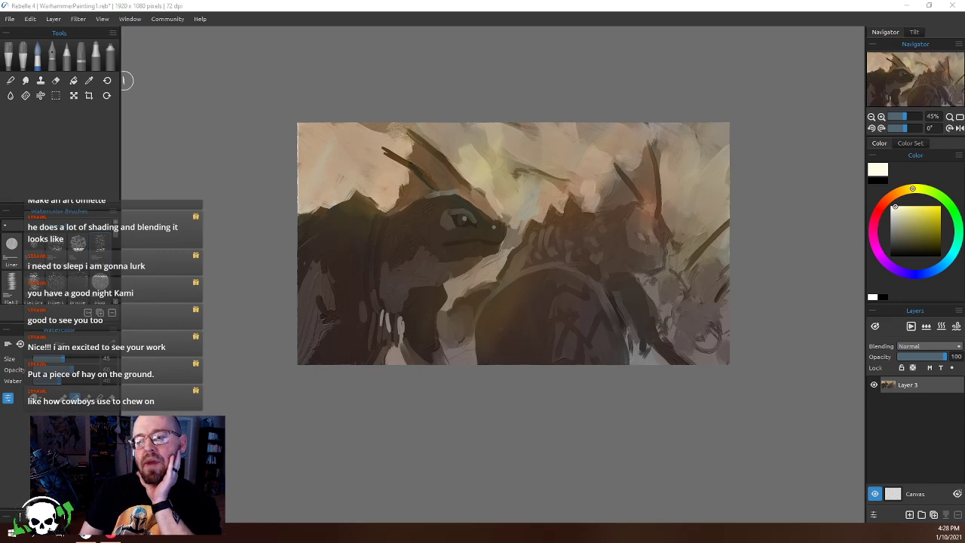
left_click(316, 12)
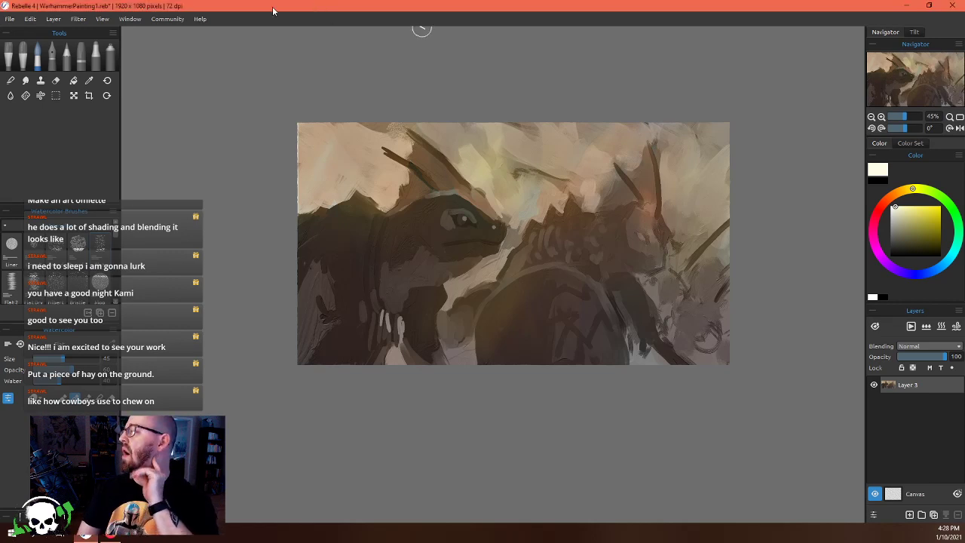
left_click(15, 22)
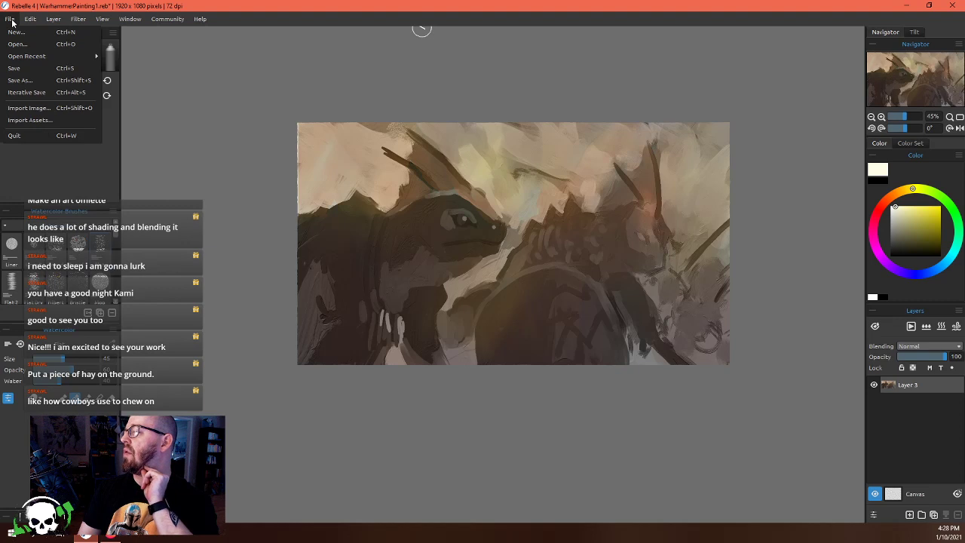
left_click(27, 108)
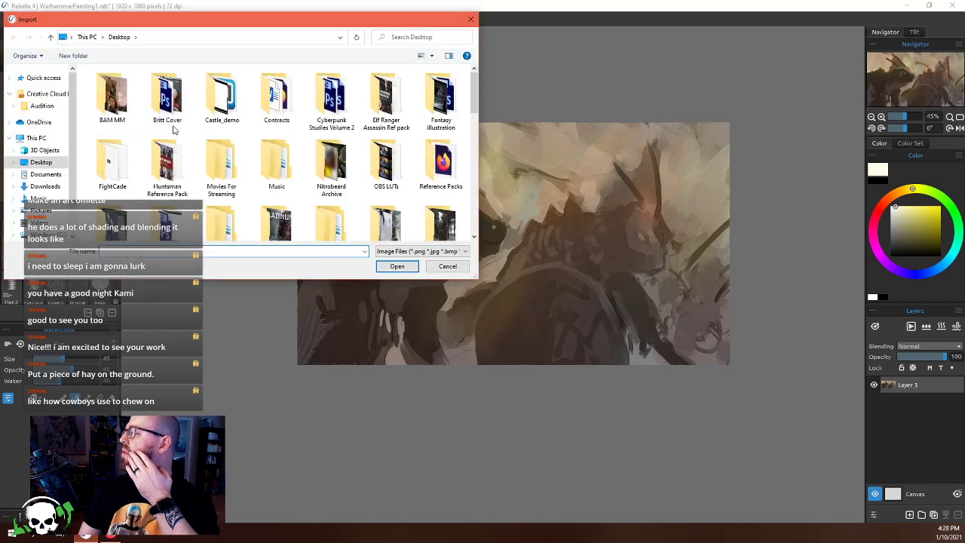
left_click(471, 19)
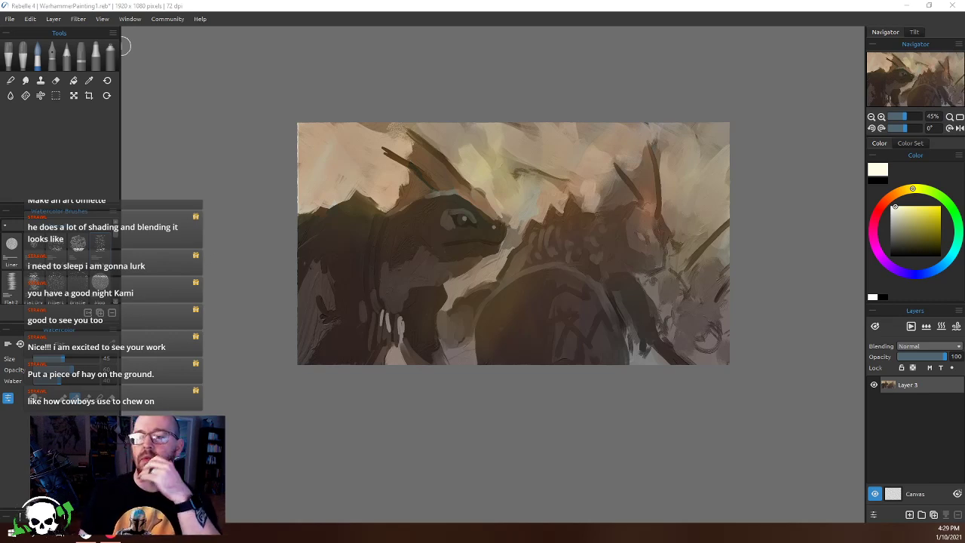
Try to import FlaptrapsGW2-1.png from the Desktop onto the canvas and reposition it over the painting
left_click(269, 28)
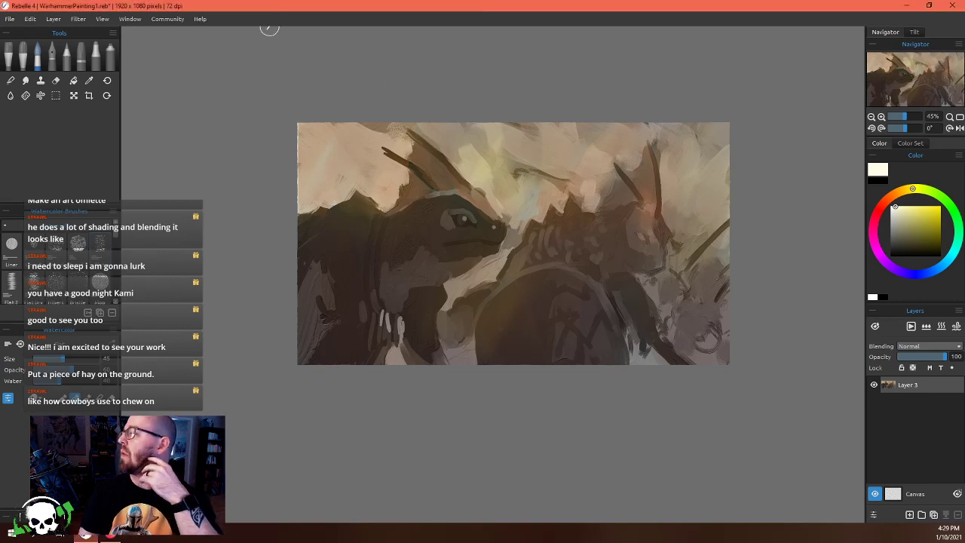
left_click(12, 20)
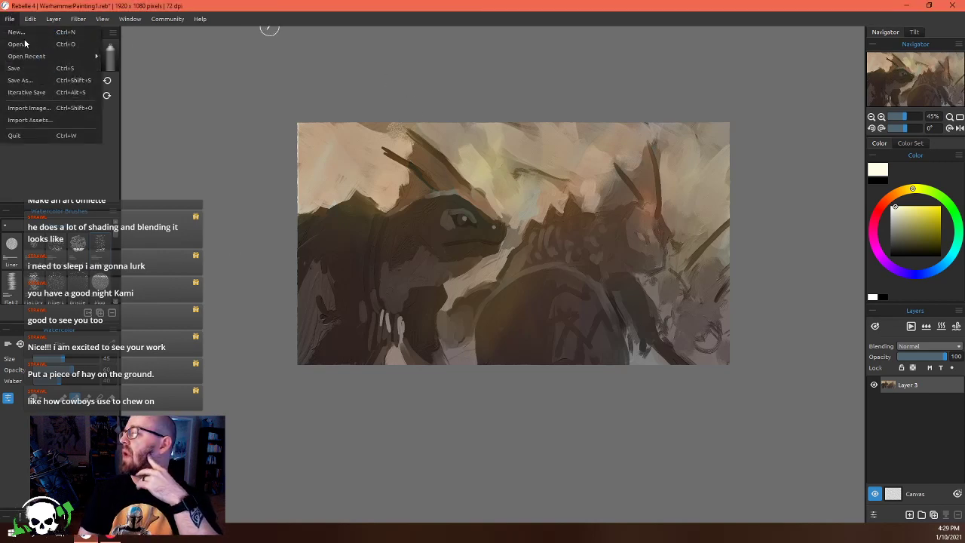
left_click(53, 112)
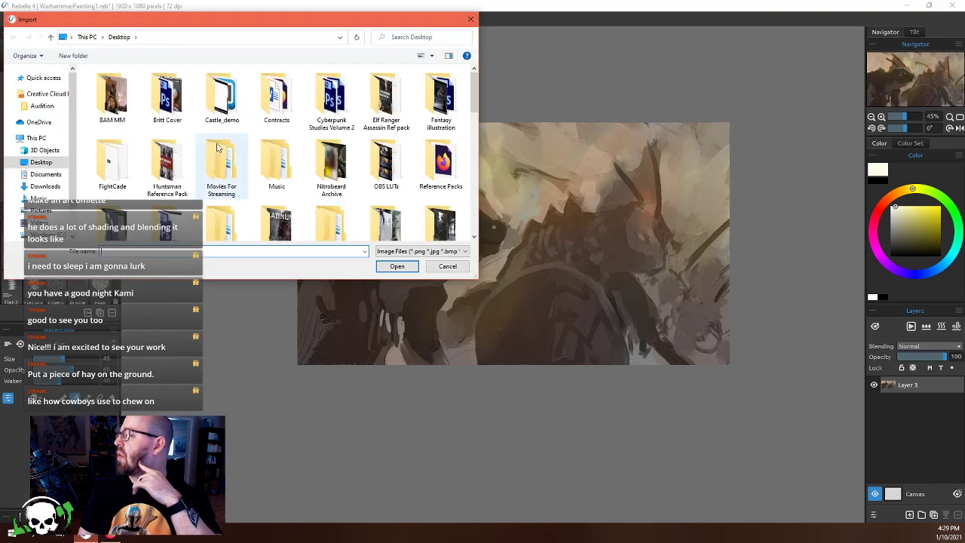
scroll(275, 166, "down", 5)
left_click(226, 205)
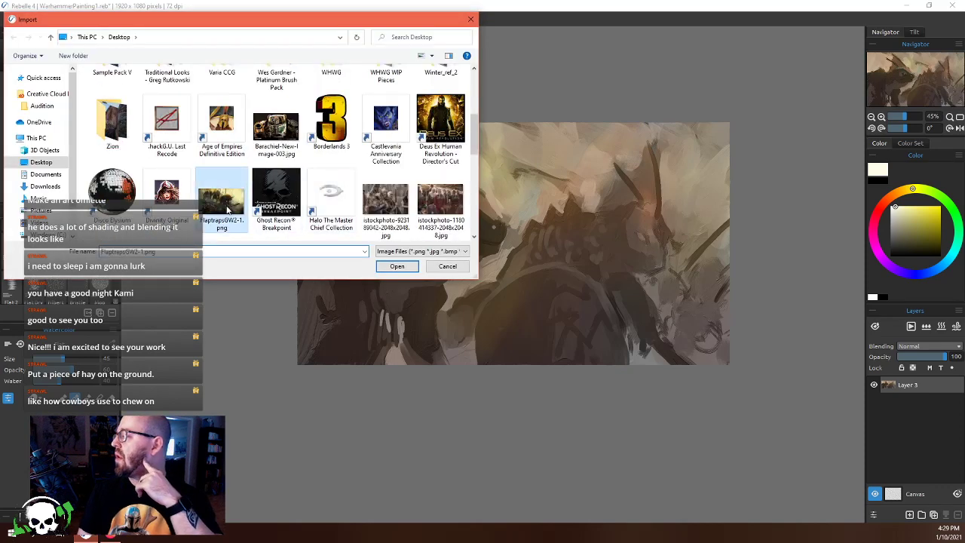
left_click(393, 267)
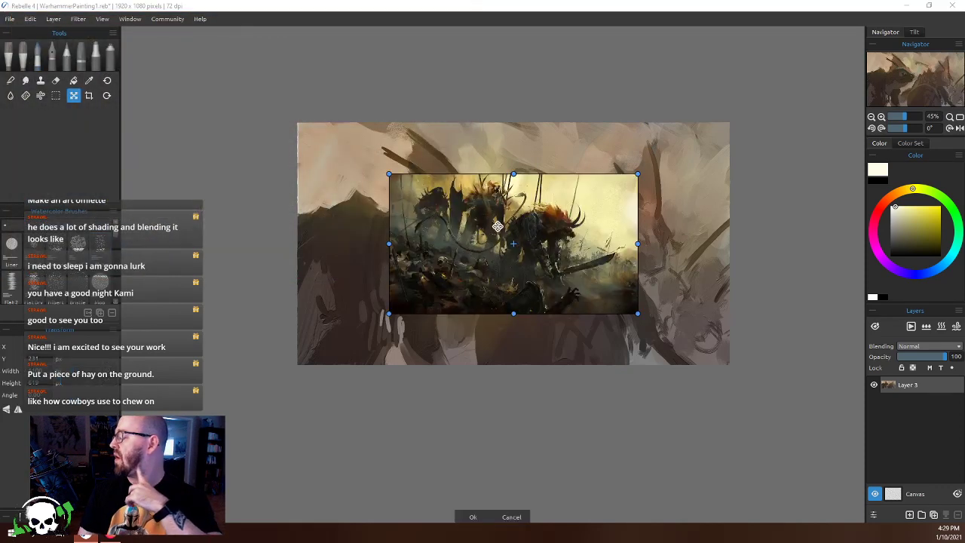
left_click_drag(510, 212, 420, 223)
left_click_drag(476, 226, 463, 226)
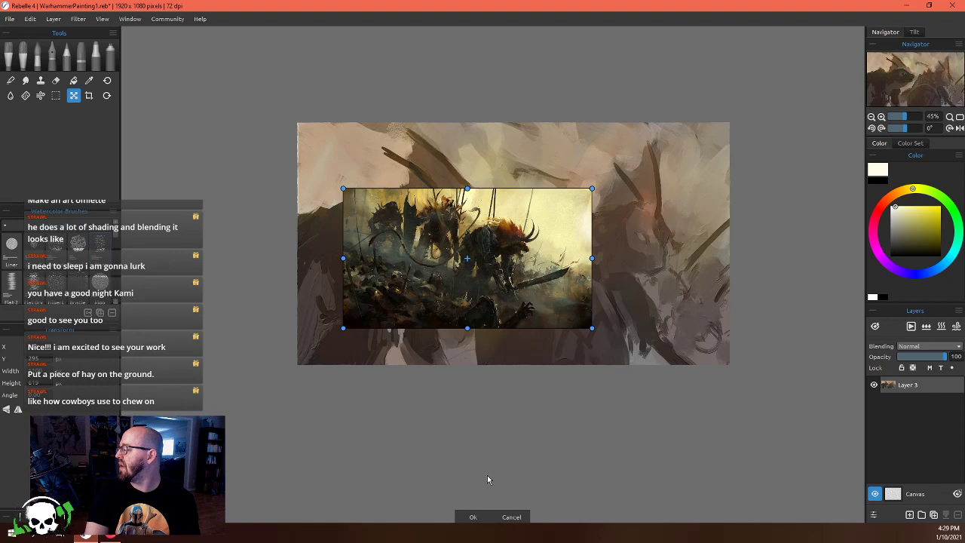
left_click(517, 517)
left_click(10, 19)
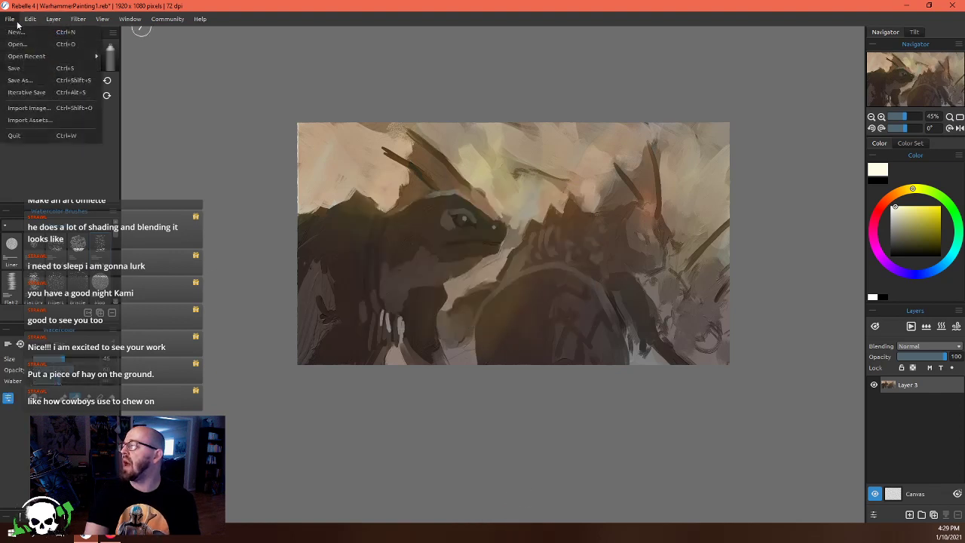
left_click(16, 31)
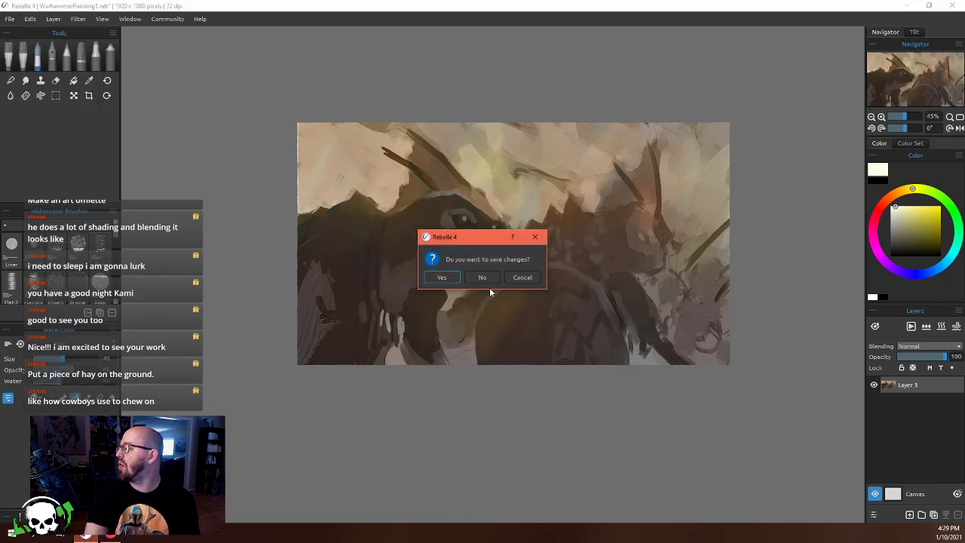
left_click(513, 278)
Show the Reference Image window and place it in the empty area beside the painting
left_click(10, 19)
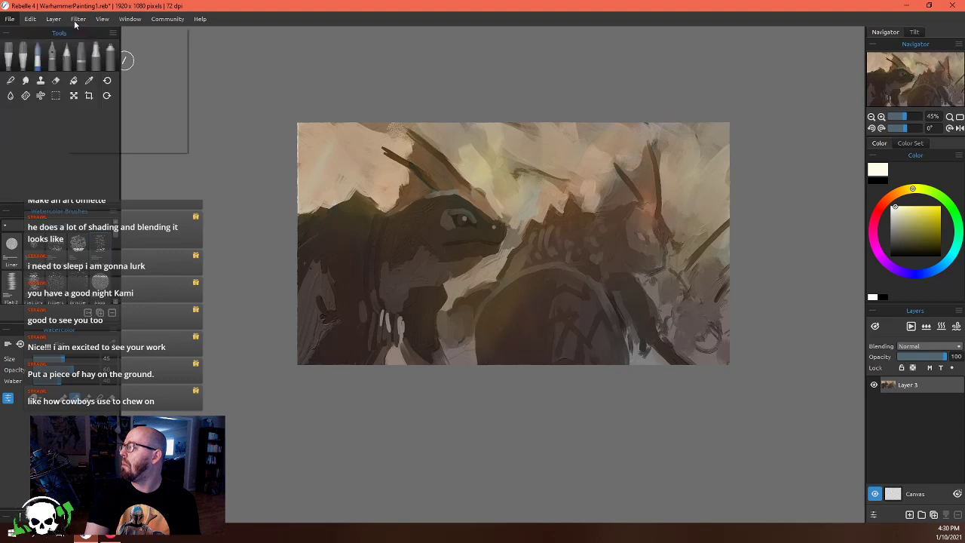
left_click(76, 21)
mouse_move(140, 21)
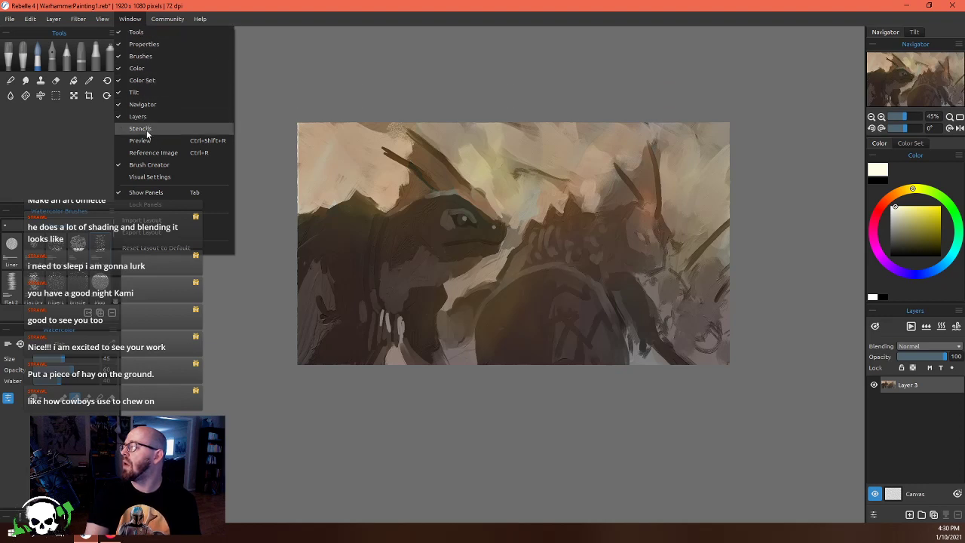
left_click(153, 152)
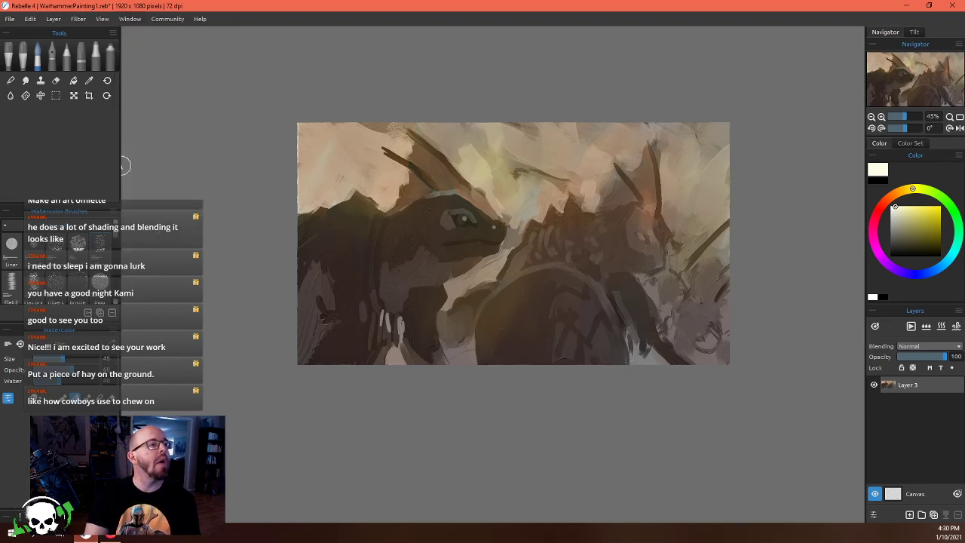
left_click_drag(204, 142, 216, 43)
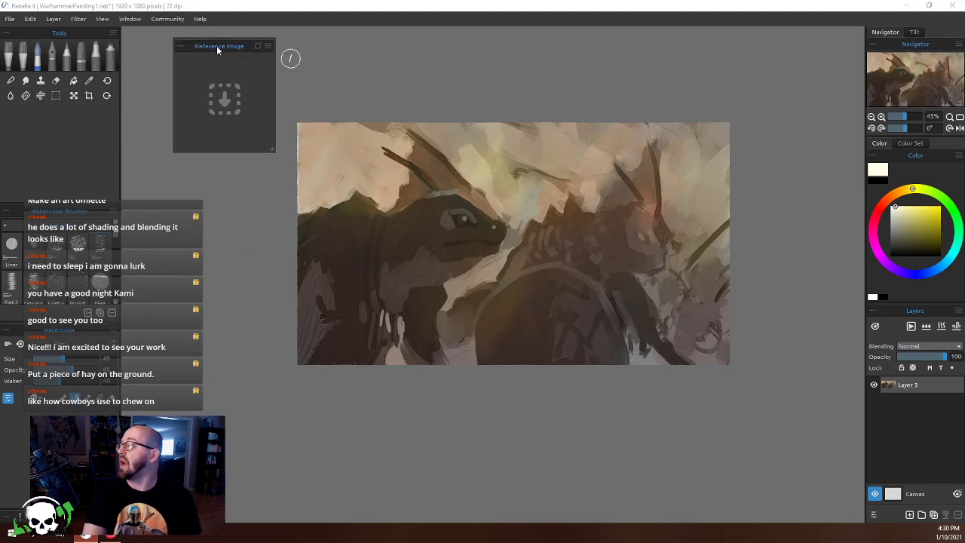
Load FlaptrapsGW2-1.png from the Desktop as the reference image
left_click(222, 98)
scroll(525, 231, "down", 2)
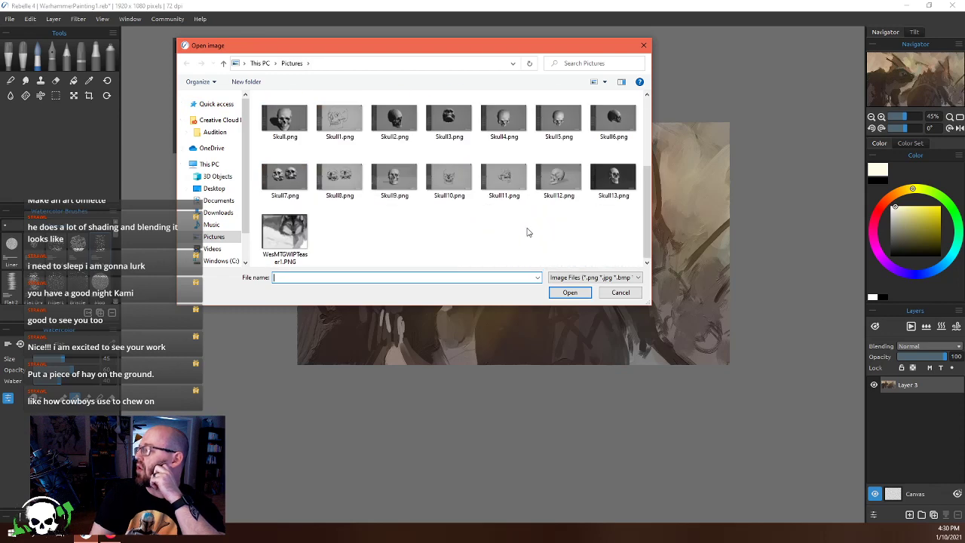
scroll(517, 231, "up", 2)
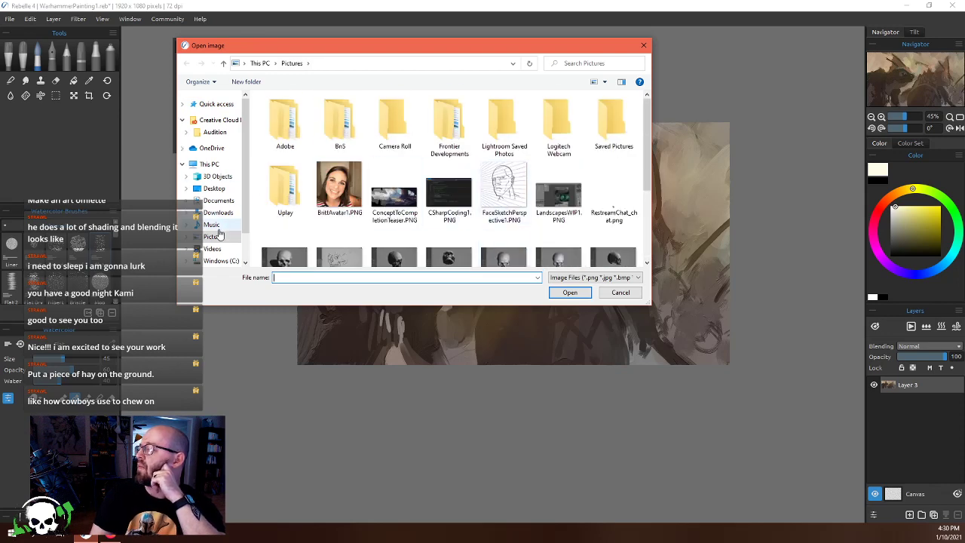
left_click(215, 189)
scroll(362, 190, "down", 3)
scroll(365, 190, "down", 1)
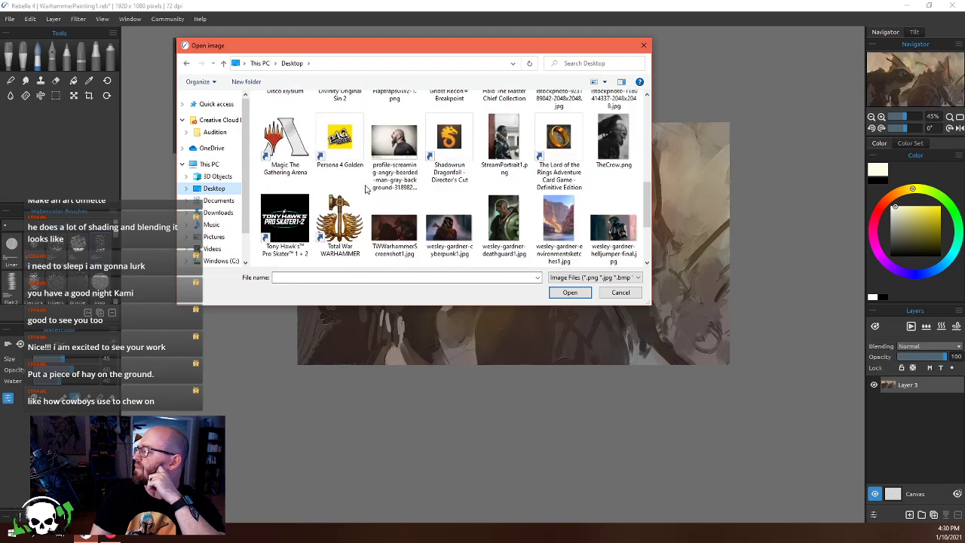
scroll(377, 166, "up", 1)
left_click(393, 124)
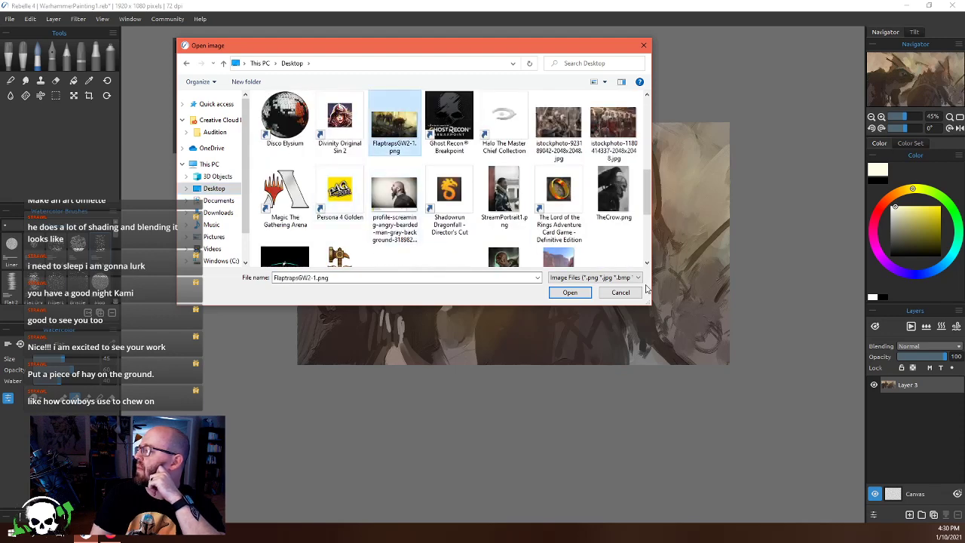
left_click(570, 292)
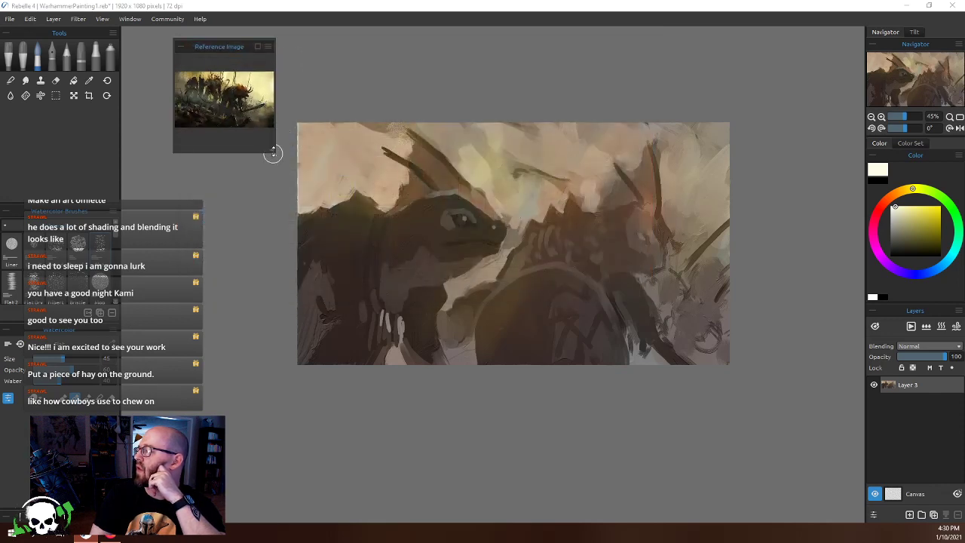
Enlarge the Reference Image window and shift the canvas so the painting is no longer covered by it
left_click_drag(273, 153, 426, 192)
mouse_move(338, 129)
left_mouse_down()
mouse_move(324, 137)
mouse_move(344, 125)
left_mouse_up()
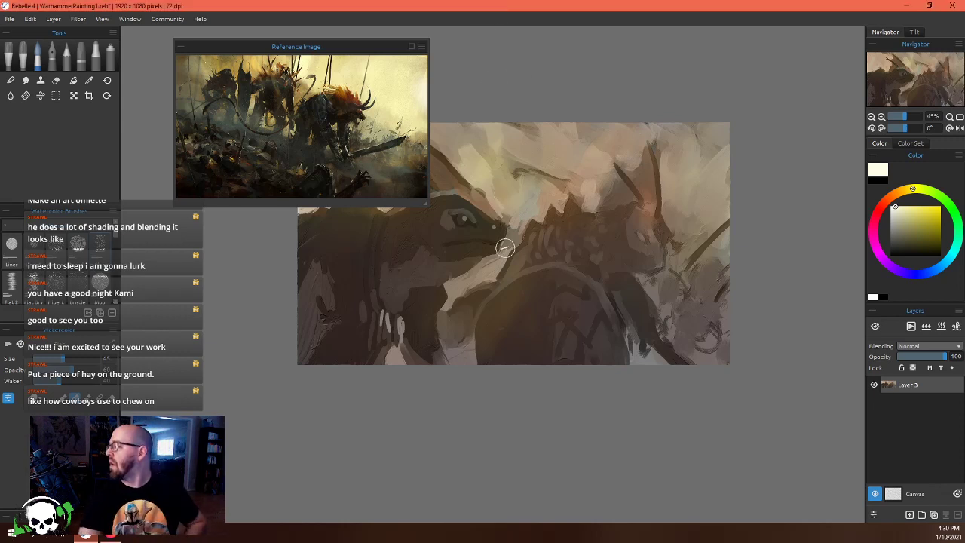
mouse_move(512, 258)
left_mouse_down()
mouse_move(562, 337)
mouse_move(615, 355)
mouse_move(587, 348)
mouse_move(597, 346)
left_mouse_up()
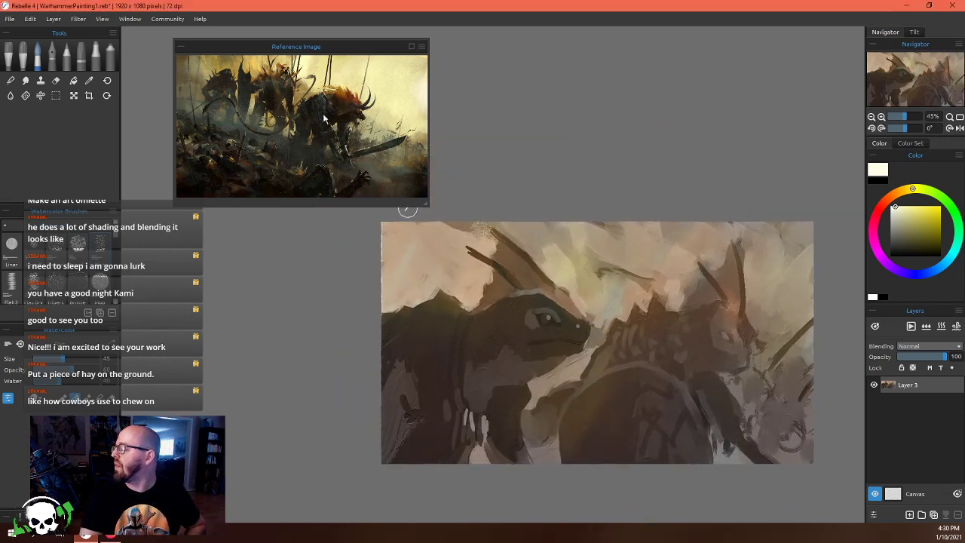
left_click(344, 49)
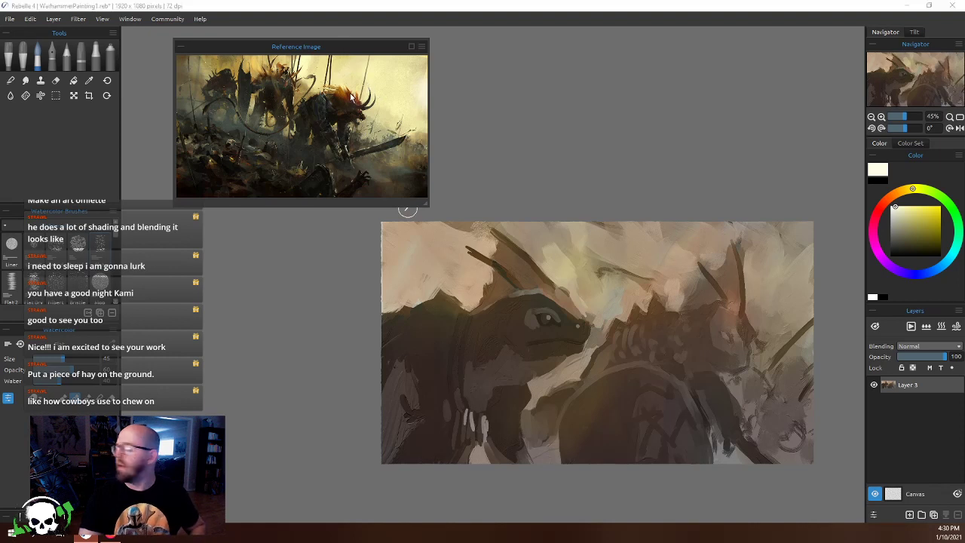
Sample sky creams, orange-brown, dark brown, olive and golden yellow from the reference image, finishing with a pale yellow
key("i")
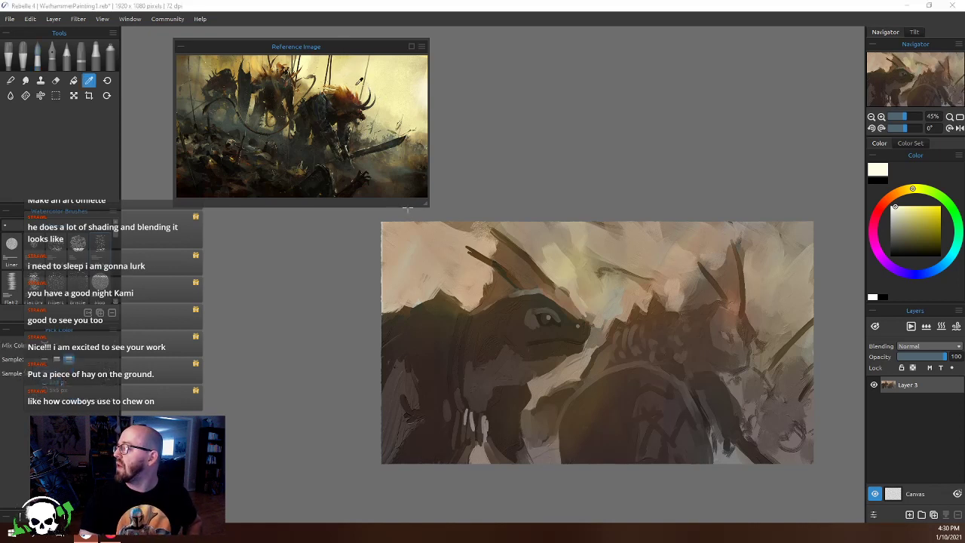
left_click(400, 73)
left_click(427, 88)
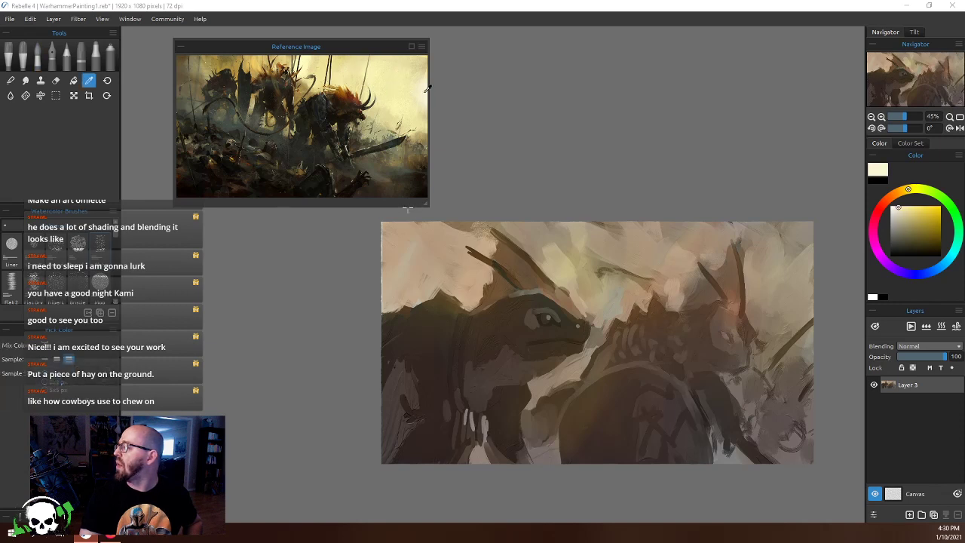
key("i")
left_click(344, 90)
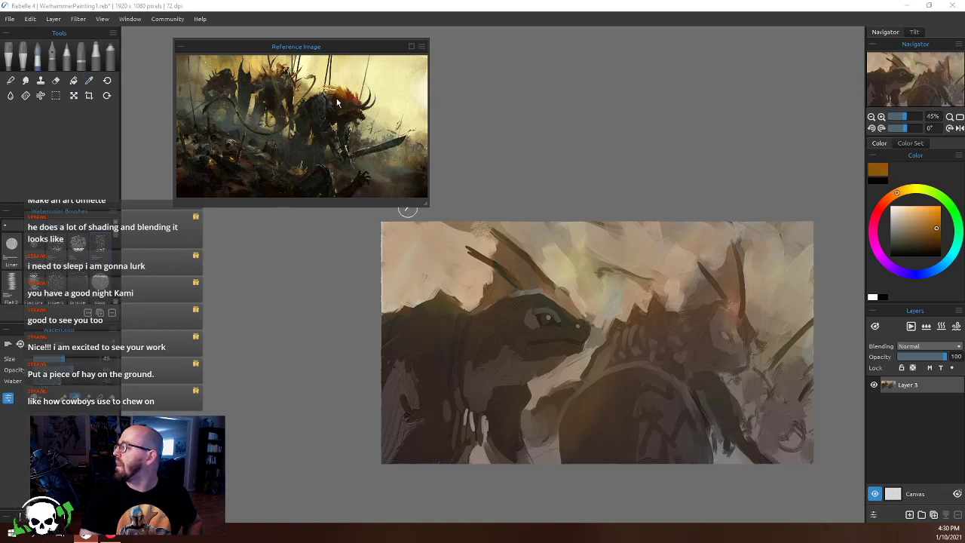
key("i")
left_click(337, 104)
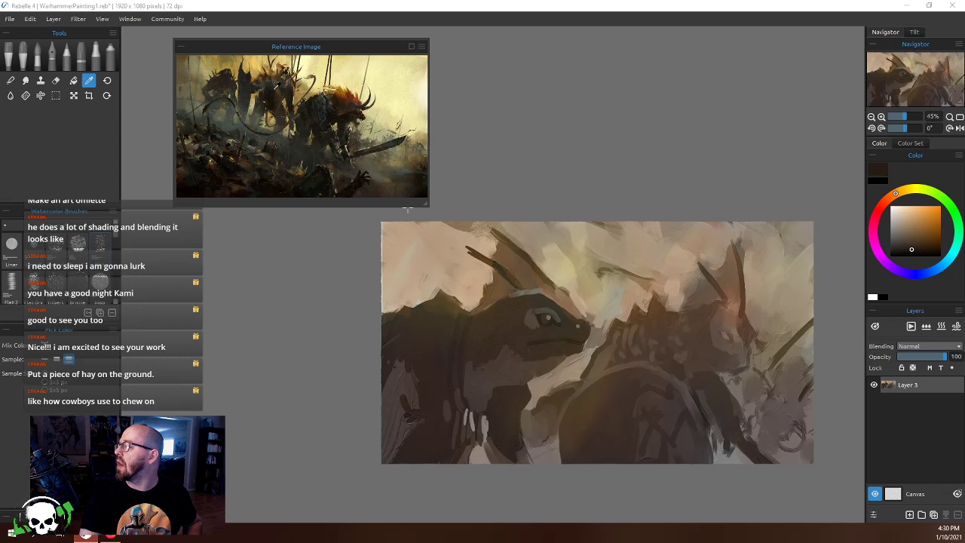
left_click(226, 109)
left_click(214, 62)
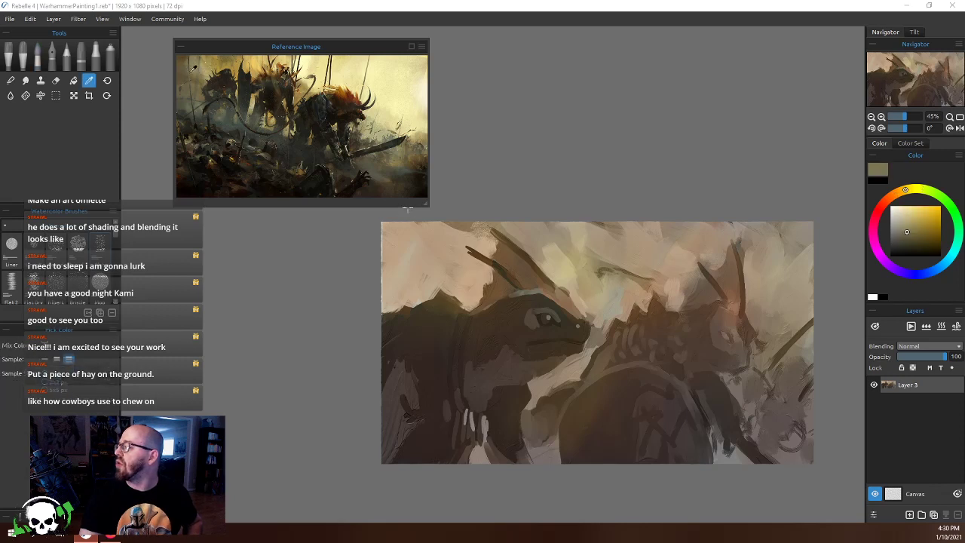
left_click(311, 82)
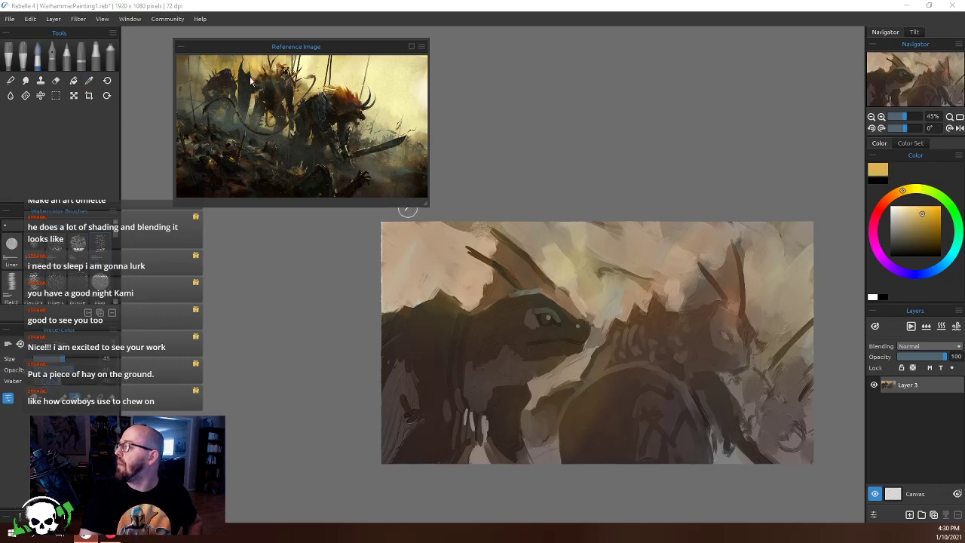
key("b")
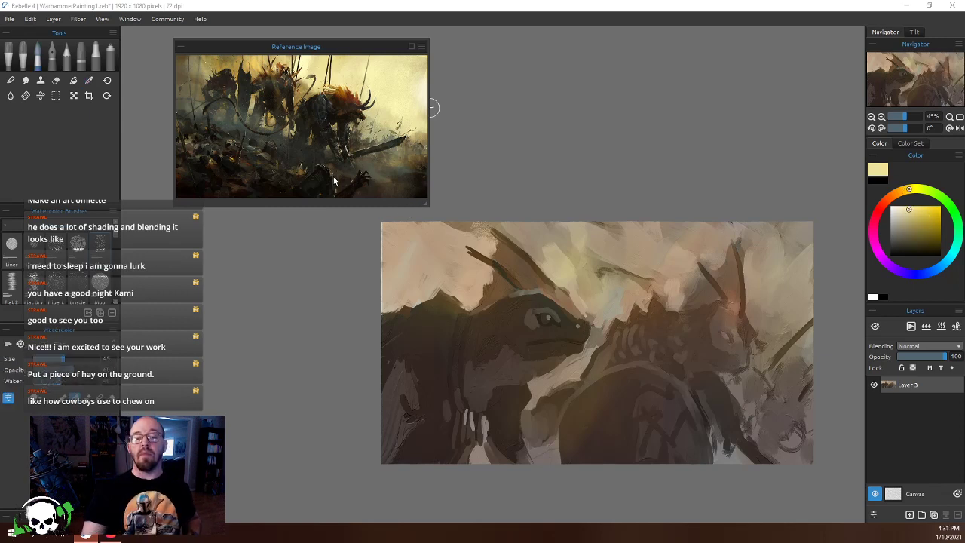
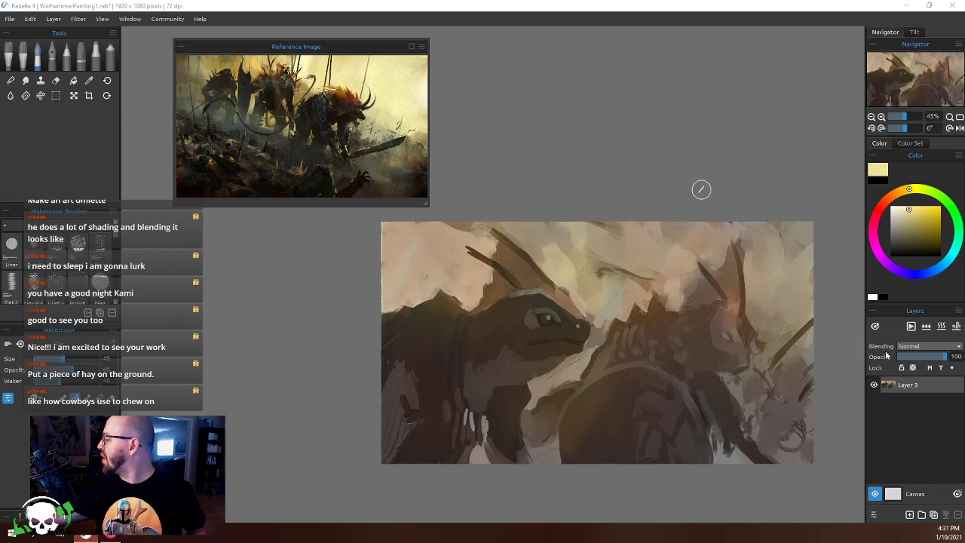
Duplicate Layer 3 to have a separate copy for painting
left_click(909, 391)
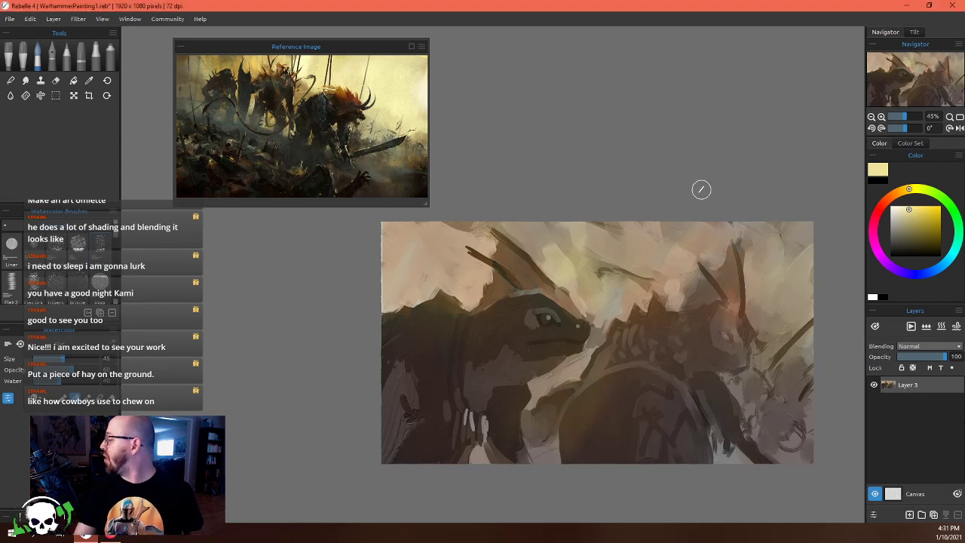
left_click(933, 516)
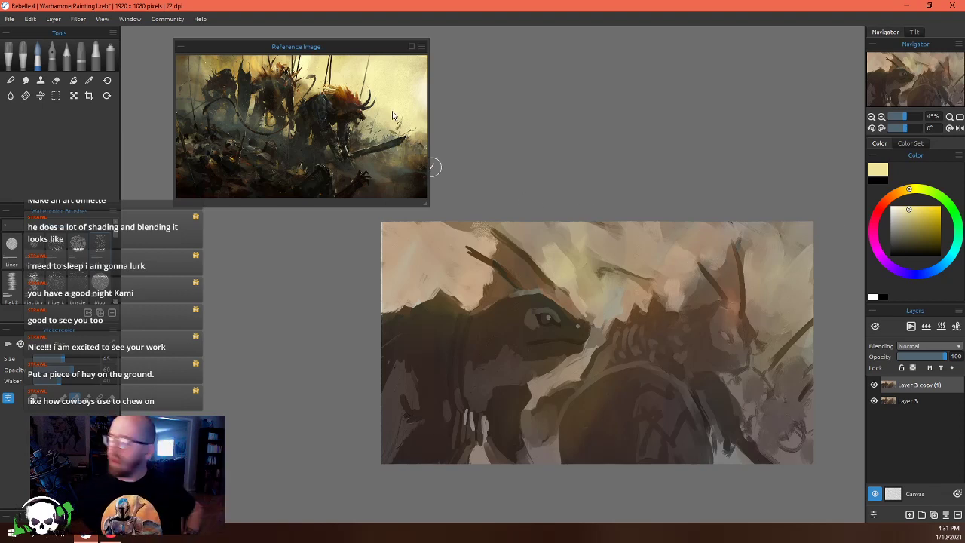
Paint a bright glow in the sky beside the spiky creature's horns with an oil brush, using pale cream sampled from the reference sky
left_click(21, 57)
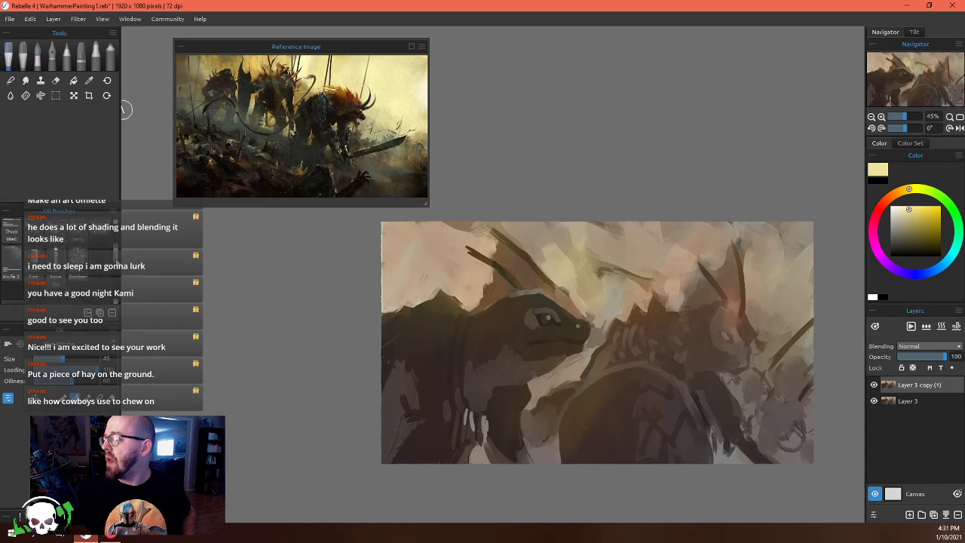
scroll(35, 248, "up", 5)
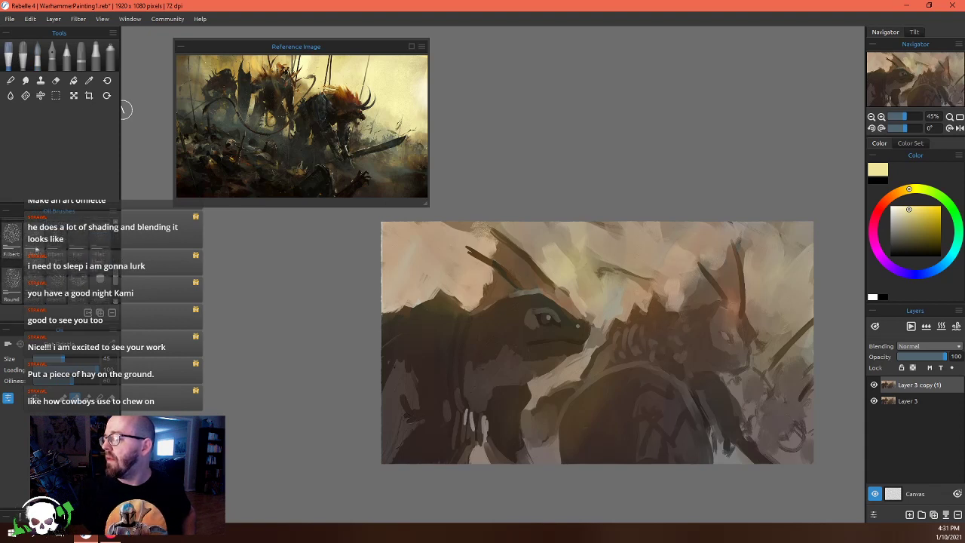
left_click(36, 248)
left_click(423, 89, "alt")
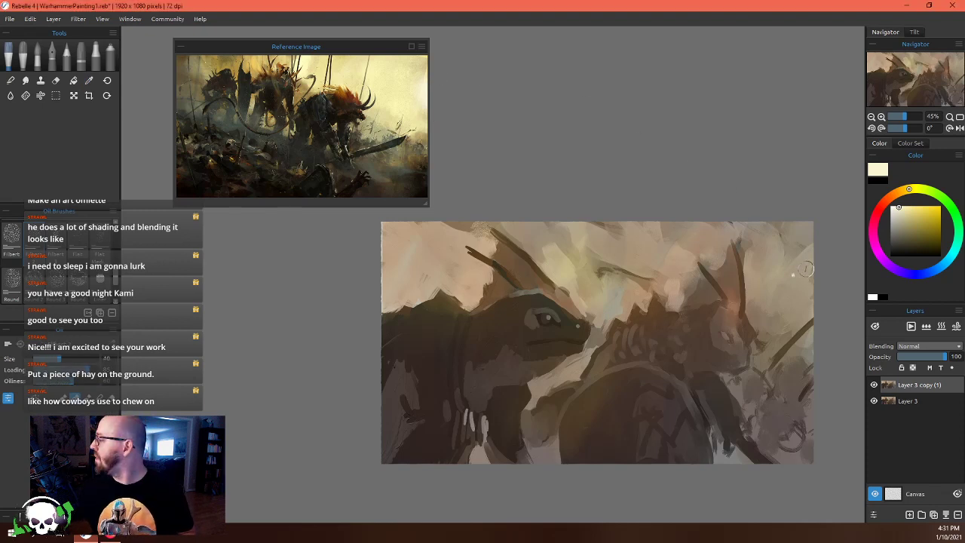
mouse_move(805, 268)
left_mouse_down()
mouse_move(776, 282)
mouse_move(778, 273)
mouse_move(799, 300)
mouse_move(810, 292)
mouse_move(790, 306)
mouse_move(786, 252)
left_mouse_up()
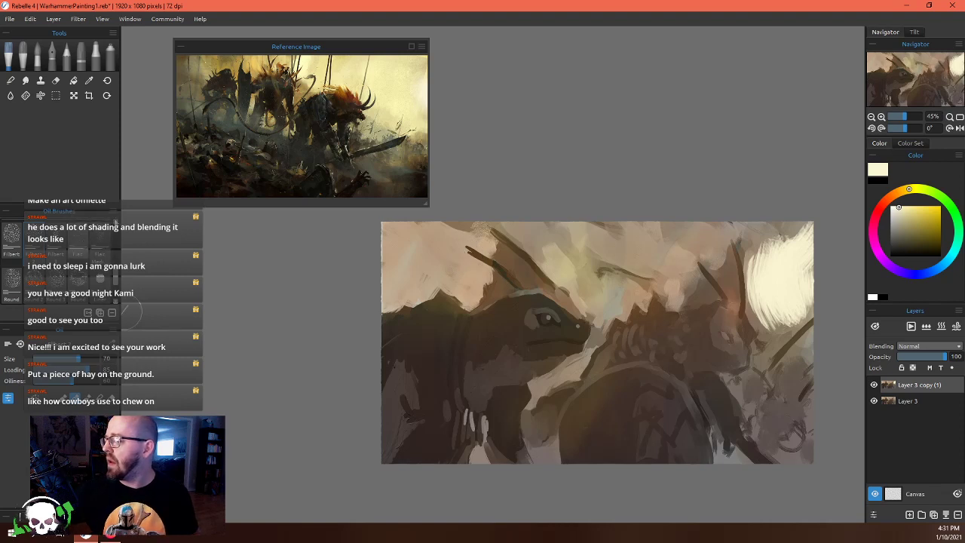
mouse_move(796, 217)
left_mouse_down()
mouse_move(771, 263)
mouse_move(762, 248)
mouse_move(802, 269)
mouse_move(769, 294)
left_mouse_up()
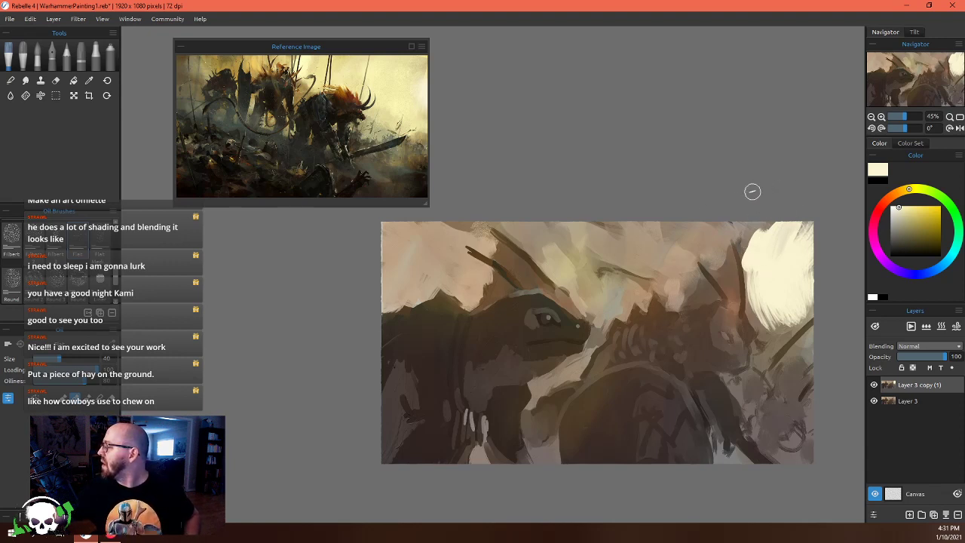
Paint orange patches beside the spiky creature's horns and between the smooth-headed creature's horns, using orange sampled from the reference image
left_click(426, 171)
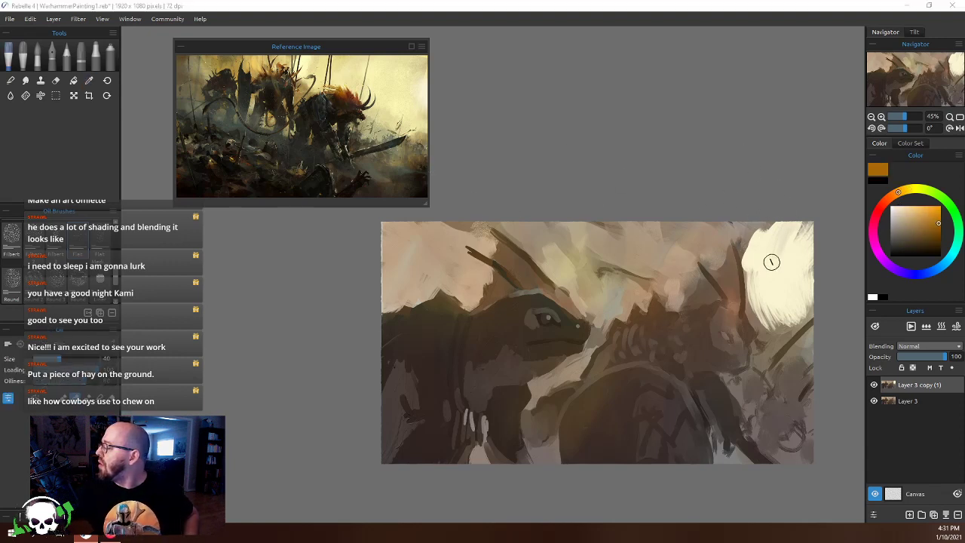
mouse_move(728, 262)
left_mouse_down()
mouse_move(731, 285)
mouse_move(715, 319)
left_mouse_up()
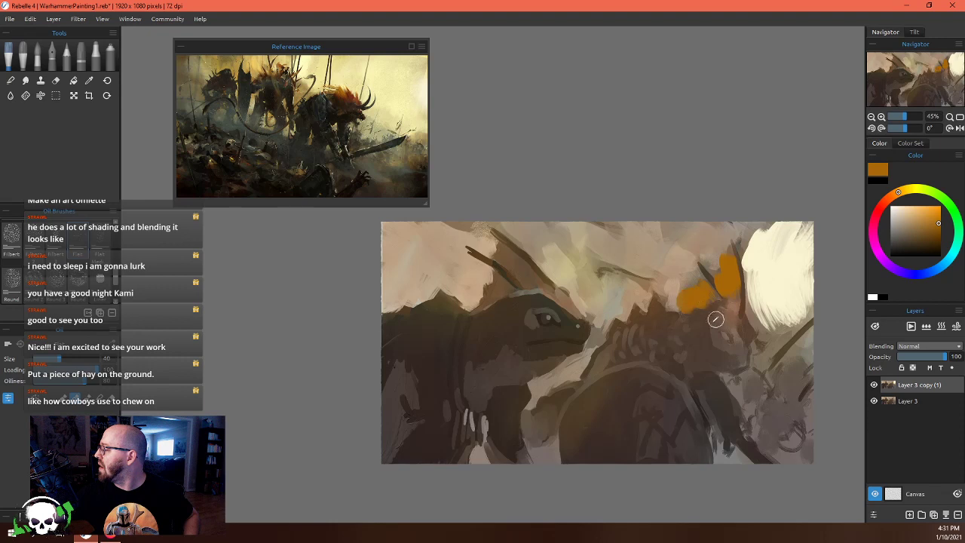
mouse_move(497, 240)
left_mouse_down()
mouse_move(509, 272)
mouse_move(520, 253)
left_mouse_up()
left_click_drag(488, 281, 493, 298)
Add olive and golden-yellow patches to the sky on both sides of the smooth-headed creature's horns, using hues sampled from the reference
left_click(234, 61)
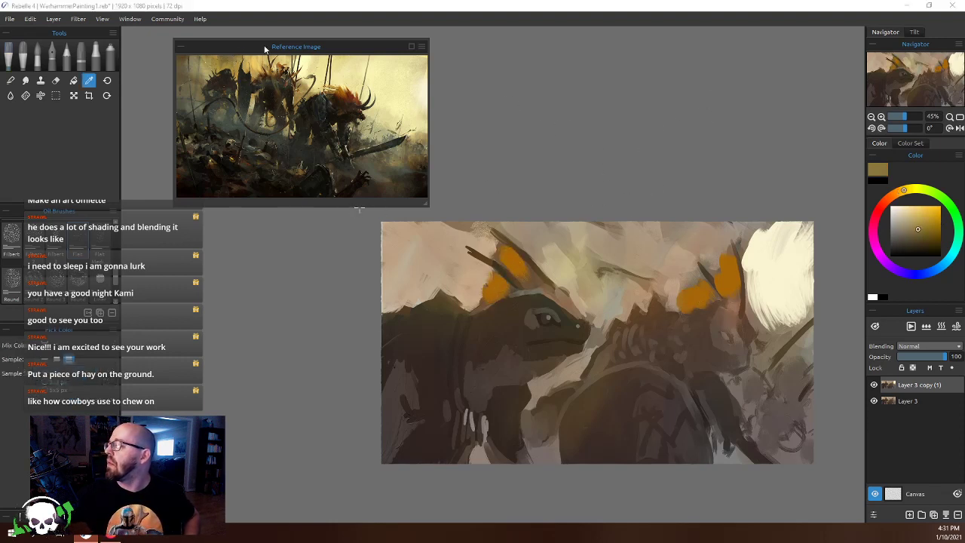
mouse_move(540, 246)
left_mouse_down()
mouse_move(558, 264)
mouse_move(550, 269)
mouse_move(575, 279)
mouse_move(594, 315)
left_mouse_up()
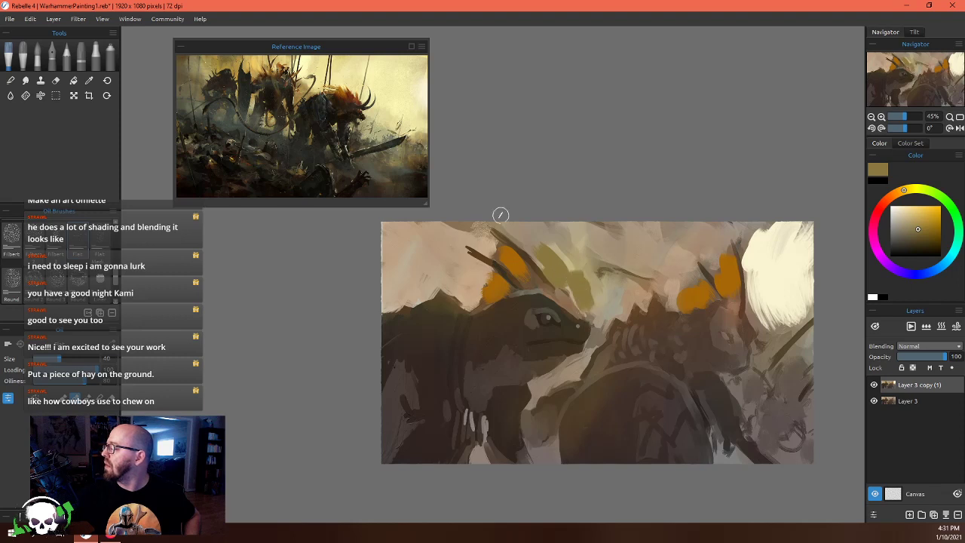
left_click(418, 147)
mouse_move(559, 226)
left_mouse_down()
mouse_move(579, 291)
mouse_move(595, 253)
mouse_move(608, 269)
left_mouse_up()
key("alt")
left_click(427, 193)
mouse_move(461, 236)
left_mouse_down()
mouse_move(459, 277)
mouse_move(483, 300)
left_mouse_up()
Paint grey-olive strokes in the sky above the smooth-headed creature's back and a dark brown patch along the canvas's left edge
left_click(295, 123)
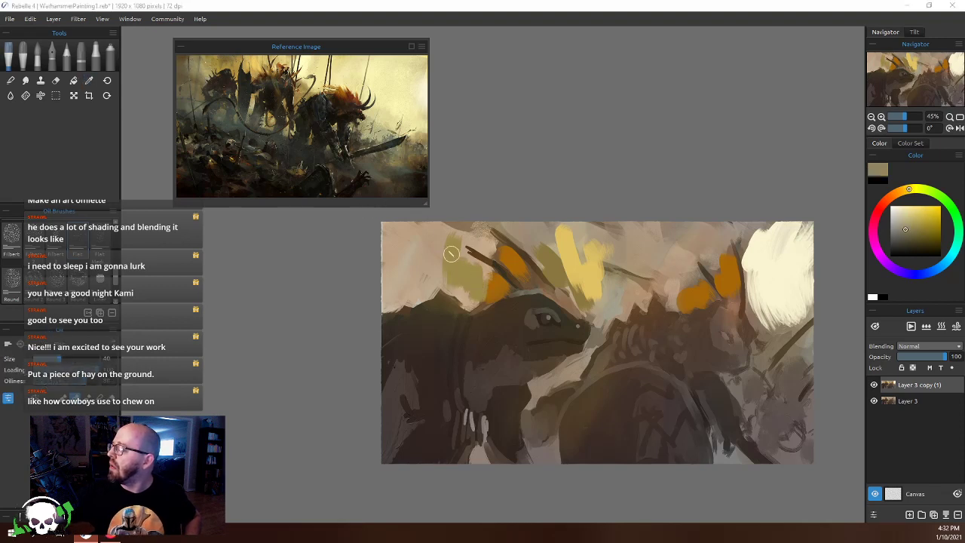
left_click_drag(431, 226, 403, 288)
left_click_drag(443, 256, 396, 296)
left_click(349, 202)
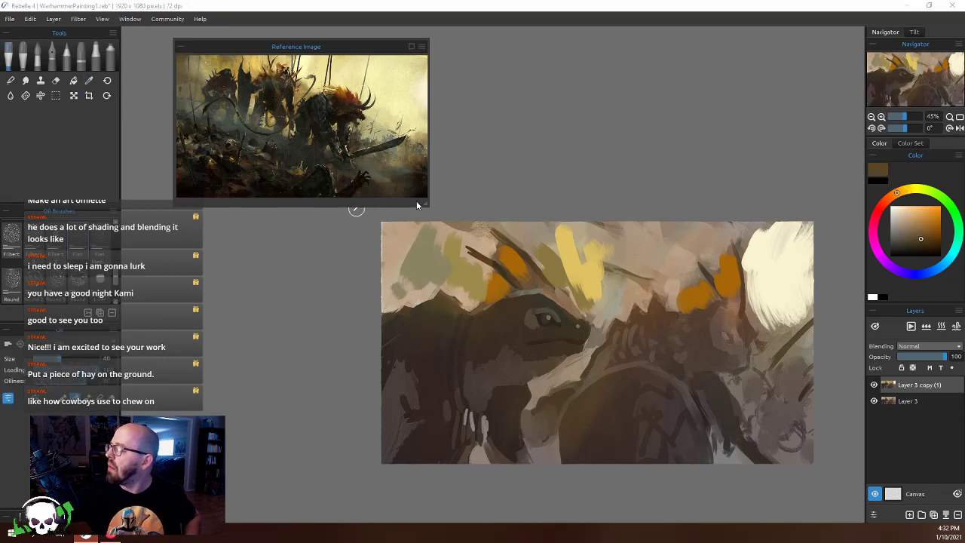
mouse_move(398, 226)
left_mouse_down()
mouse_move(384, 272)
mouse_move(389, 293)
mouse_move(455, 303)
left_mouse_up()
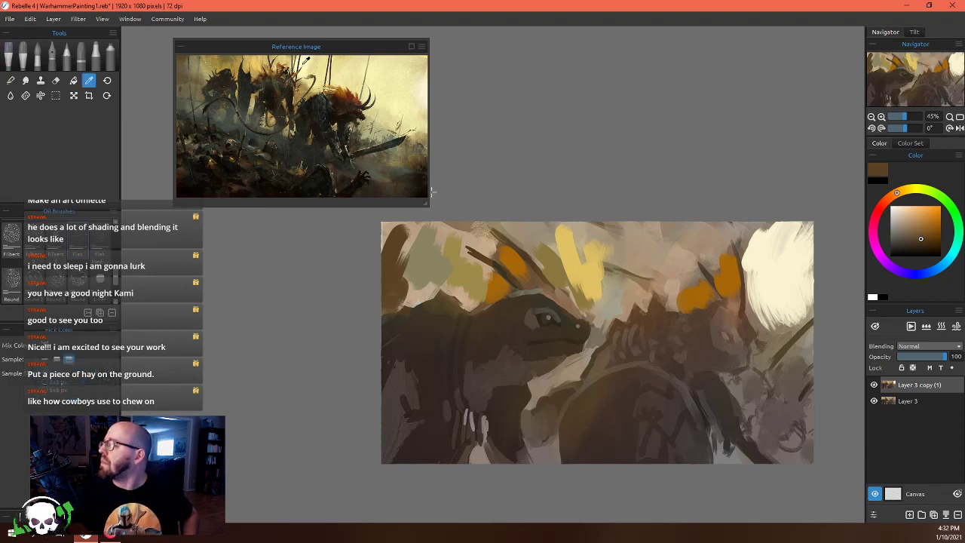
Paint pale cream and golden yellow in the sky between the two creatures, continuing down the gap below the smooth-headed creature's chin
left_click(327, 84)
mouse_move(671, 257)
left_mouse_down()
mouse_move(671, 308)
mouse_move(651, 284)
mouse_move(645, 307)
mouse_move(633, 294)
mouse_move(619, 329)
mouse_move(624, 304)
mouse_move(597, 341)
left_mouse_up()
left_click(261, 59)
mouse_move(595, 299)
left_mouse_down()
mouse_move(601, 275)
mouse_move(643, 282)
left_mouse_up()
key("alt")
left_click(413, 210, "alt")
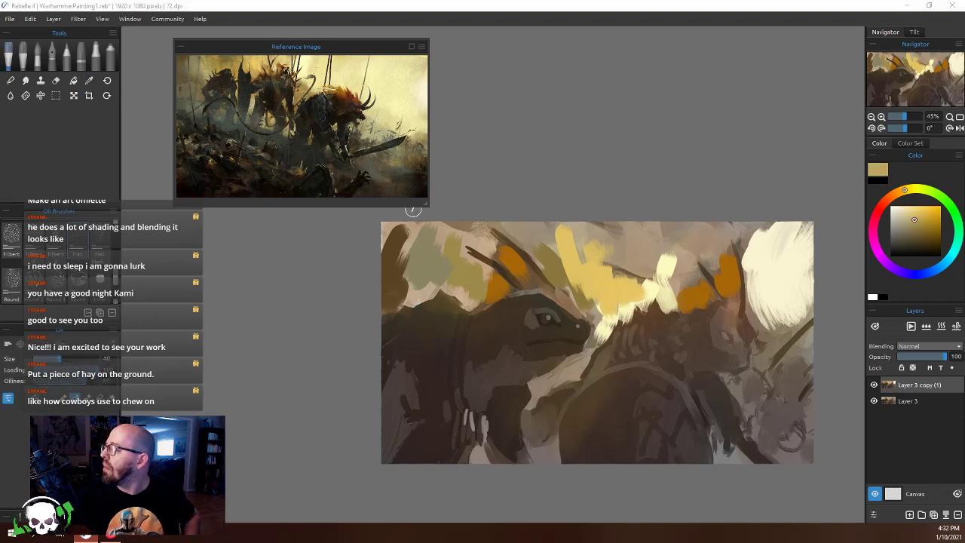
mouse_move(587, 359)
left_mouse_down()
mouse_move(570, 386)
mouse_move(573, 370)
mouse_move(544, 392)
left_mouse_up()
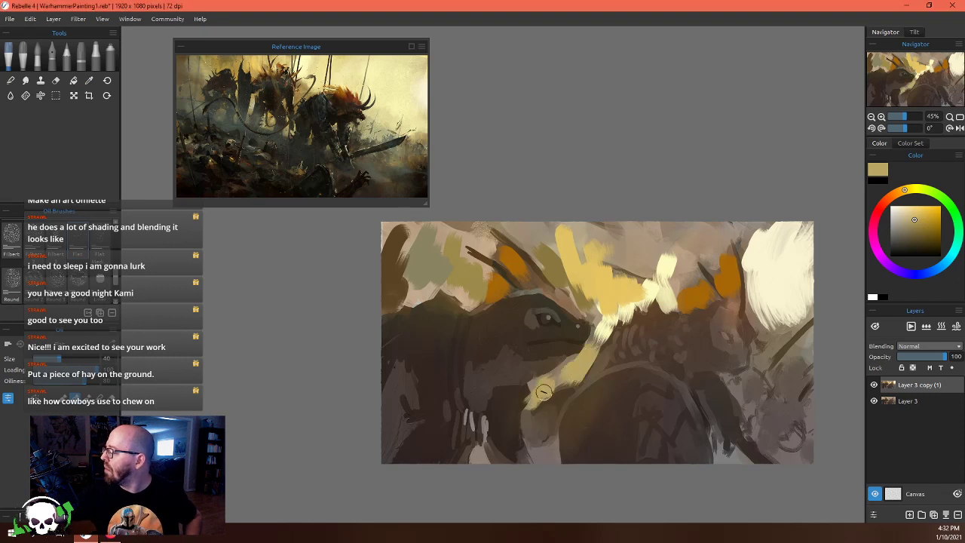
Block in muted grey-green ground patches and dark olive-green shadows on the smooth-headed creature's legs and lower body, using sampled colors
left_click(274, 173, "alt")
left_click_drag(537, 446, 540, 455)
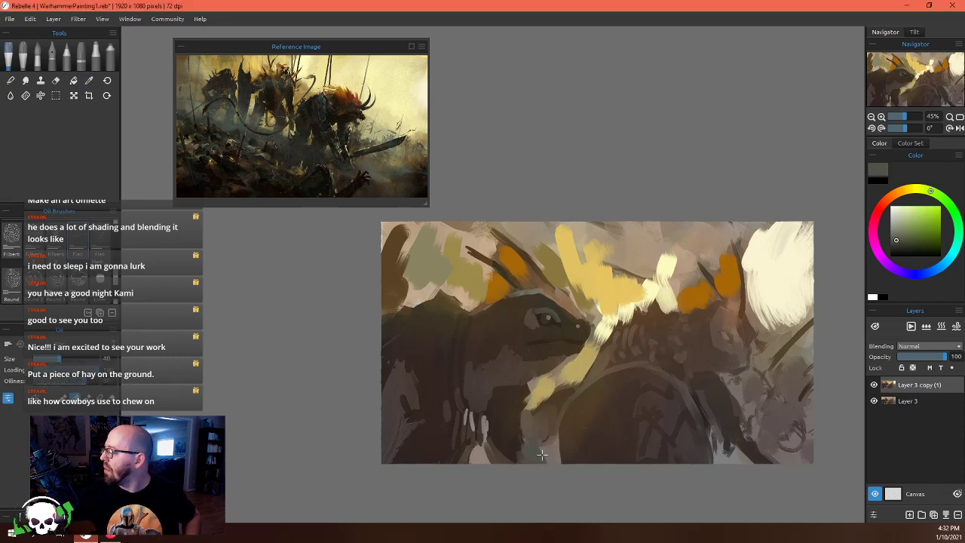
left_click(479, 451)
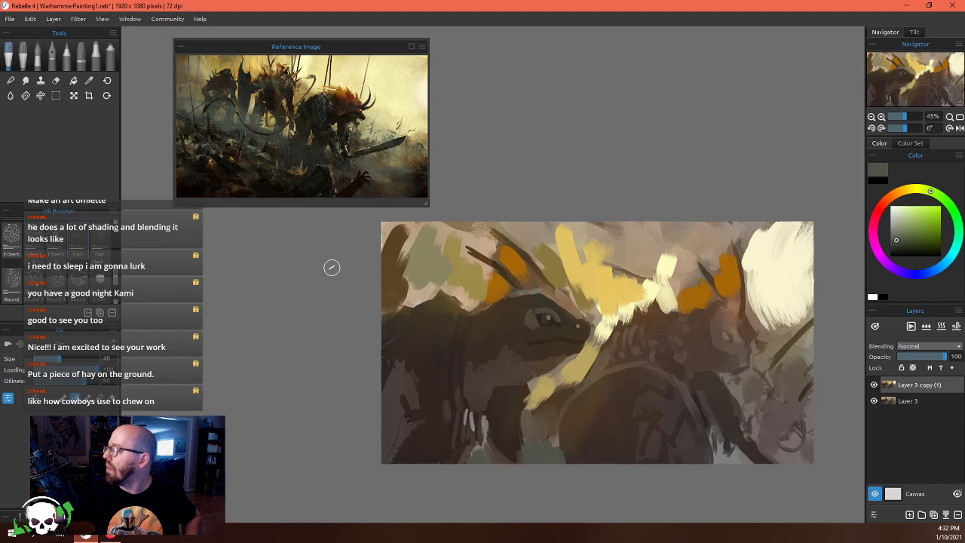
left_click(404, 280, "alt")
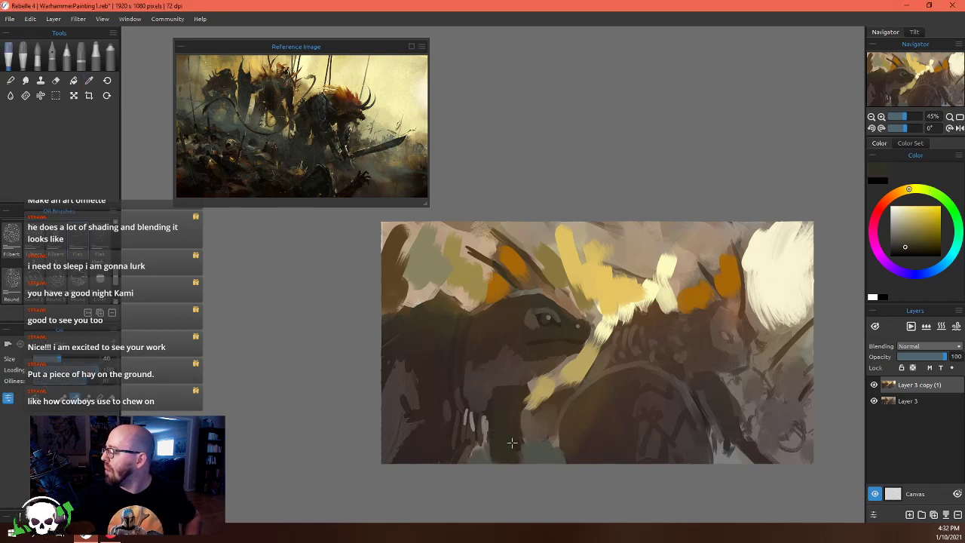
left_click(466, 410, "alt")
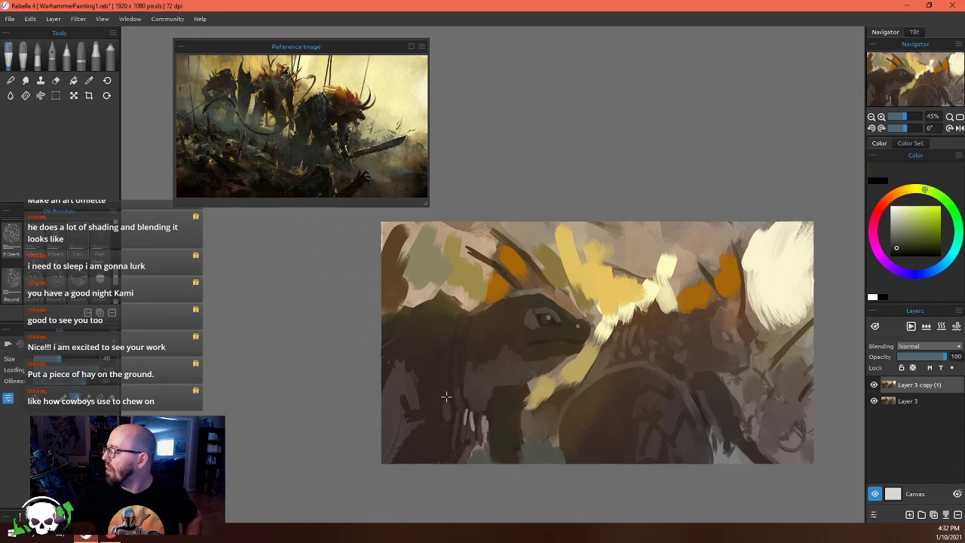
mouse_move(432, 436)
left_mouse_down()
mouse_move(416, 407)
mouse_move(395, 401)
mouse_move(387, 430)
mouse_move(396, 456)
left_mouse_up()
left_click(281, 117)
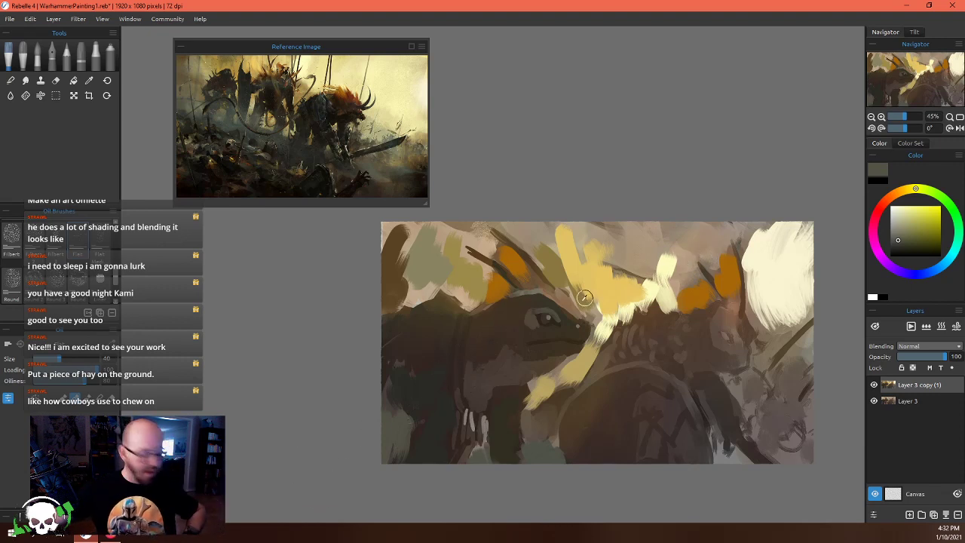
Brush sampled pale yellow into the upper sky between the creatures and cover the spiky creature's orange patches with sampled rust brown
left_click(323, 91)
mouse_move(655, 228)
left_mouse_down()
mouse_move(641, 266)
mouse_move(660, 247)
mouse_move(603, 234)
left_mouse_up()
left_click(349, 104)
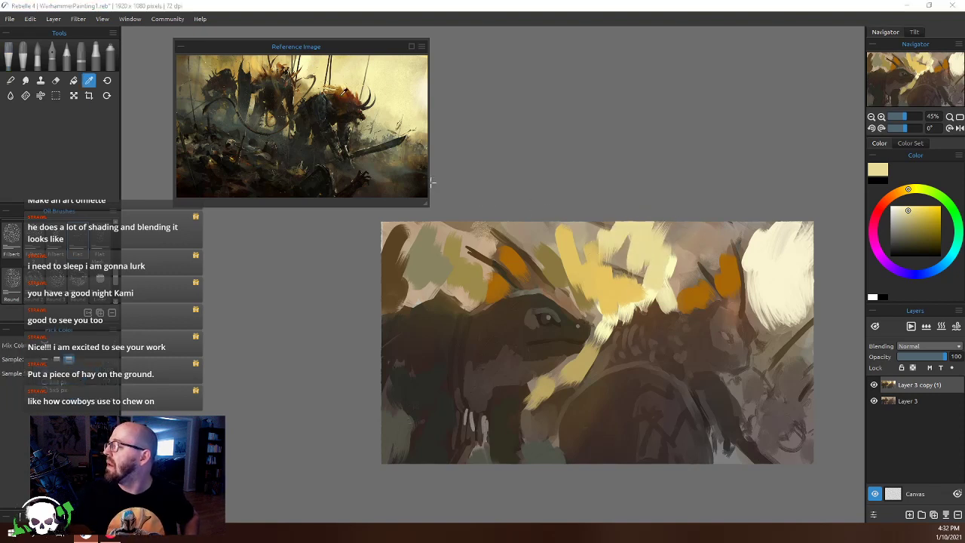
mouse_move(738, 295)
left_mouse_down()
mouse_move(711, 314)
mouse_move(728, 258)
mouse_move(731, 292)
mouse_move(686, 294)
mouse_move(695, 313)
left_mouse_up()
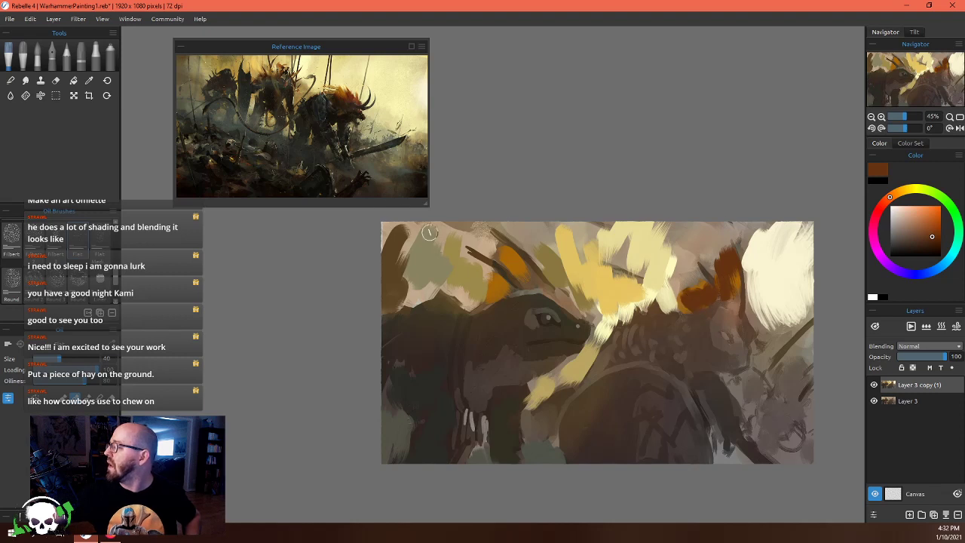
Paint the smooth-headed creature's neck dark brown and run a golden-brown stroke along its back ridge, using colors sampled from the reference
left_click(411, 185)
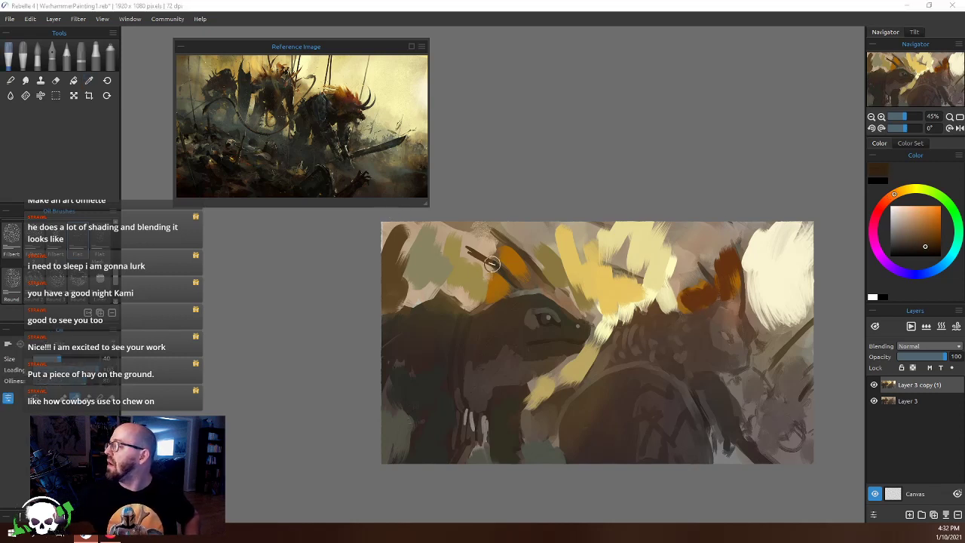
mouse_move(521, 304)
left_mouse_down()
mouse_move(507, 339)
mouse_move(513, 309)
mouse_move(496, 324)
mouse_move(514, 330)
mouse_move(515, 342)
mouse_move(480, 325)
mouse_move(469, 354)
left_mouse_up()
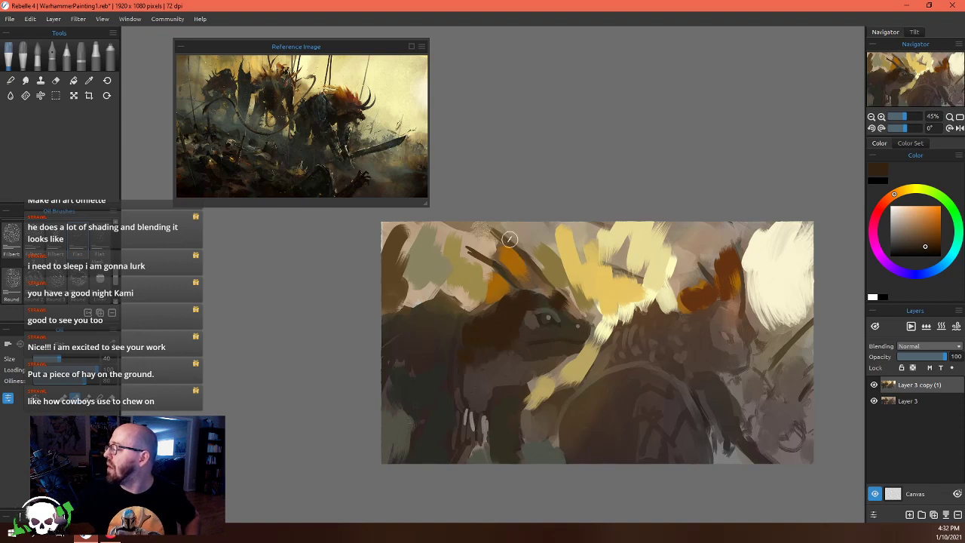
key("i")
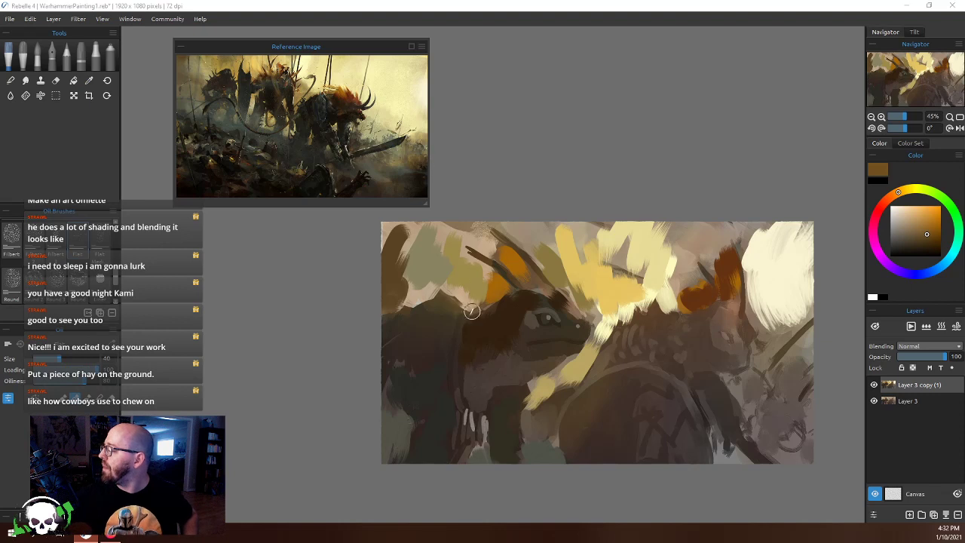
mouse_move(473, 311)
left_mouse_down()
mouse_move(419, 308)
mouse_move(384, 326)
left_mouse_up()
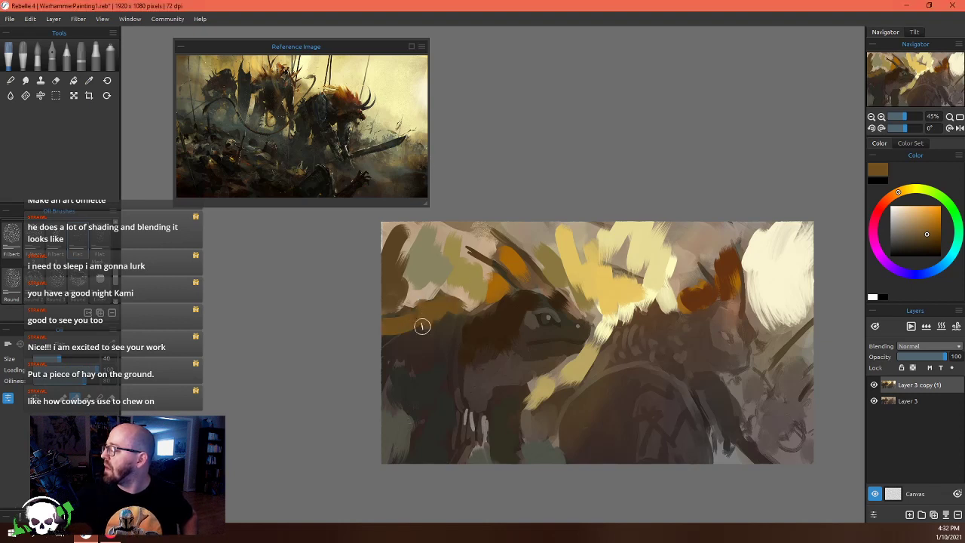
Shade the smooth-headed creature's back and flank below the golden-brown ridge with dark greys sampled from the reference
left_click(287, 98)
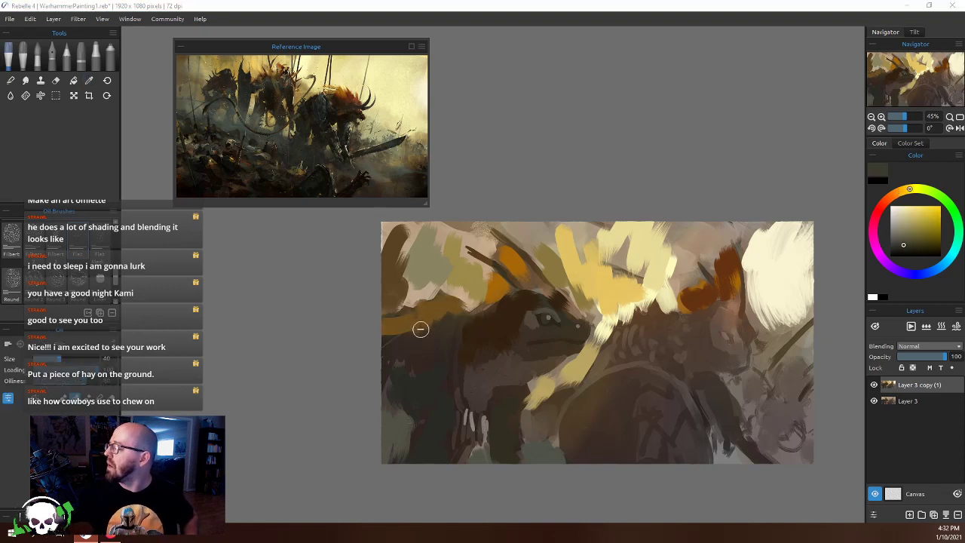
mouse_move(420, 323)
left_mouse_down()
mouse_move(452, 327)
mouse_move(392, 343)
left_mouse_up()
left_click(247, 134)
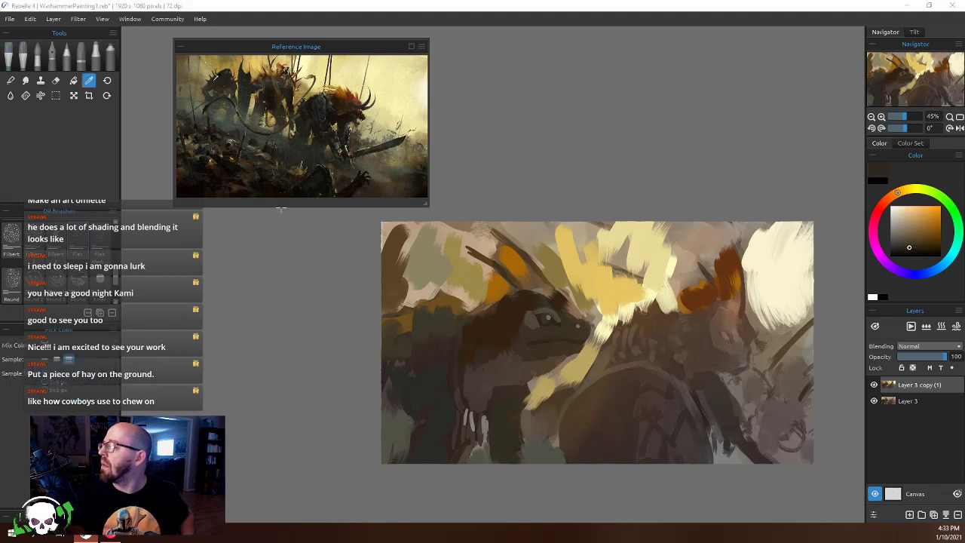
mouse_move(390, 381)
left_mouse_down()
mouse_move(388, 411)
mouse_move(380, 386)
left_mouse_up()
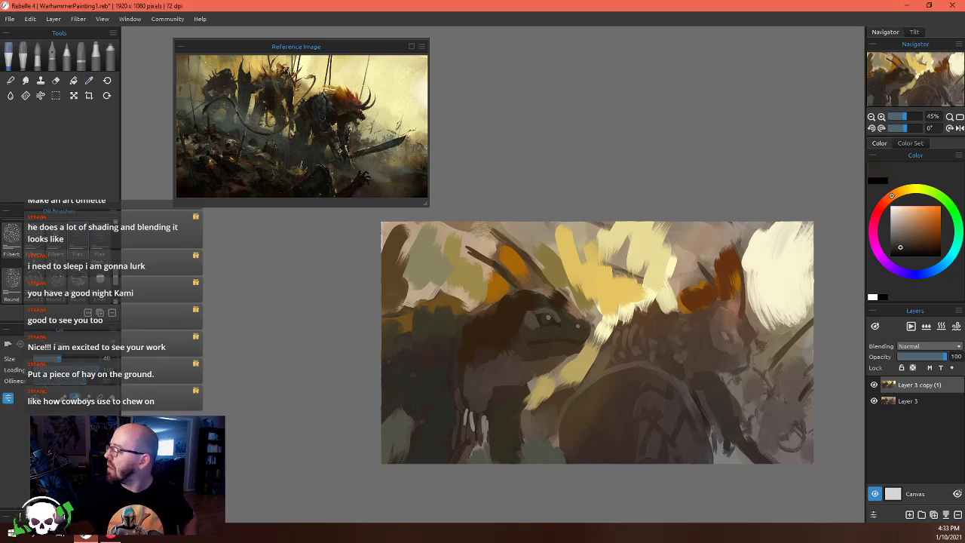
Fill the gap between the creatures with dark and grey-green strokes, and darken the smooth-headed creature's foreleg with sampled near-black
mouse_move(613, 346)
left_mouse_down()
mouse_move(589, 369)
mouse_move(612, 358)
left_mouse_up()
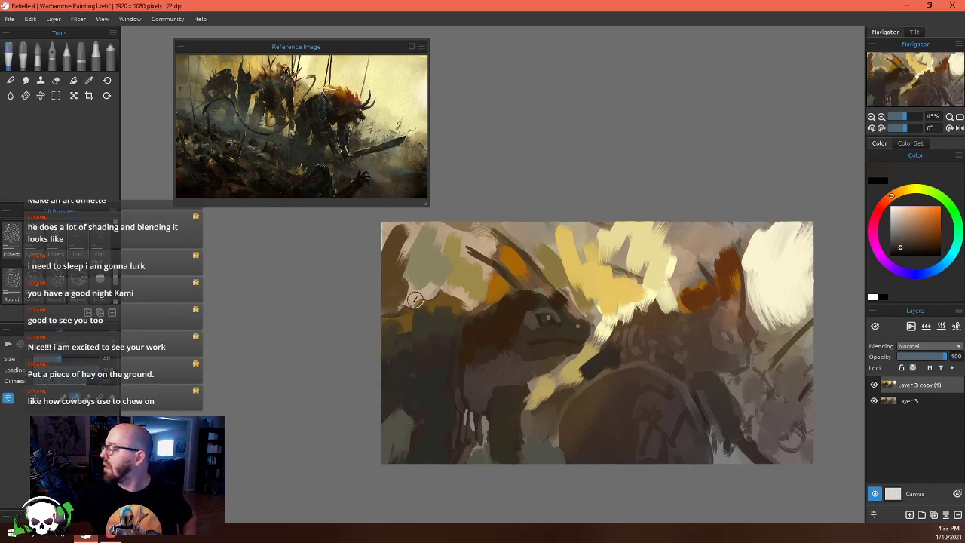
left_click(252, 113)
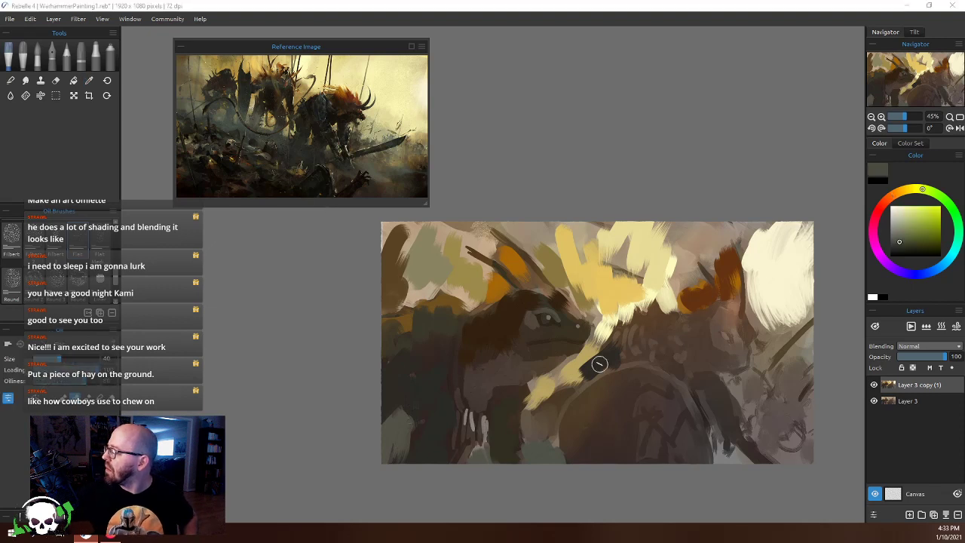
mouse_move(560, 401)
left_mouse_down()
mouse_move(549, 398)
mouse_move(533, 420)
left_mouse_up()
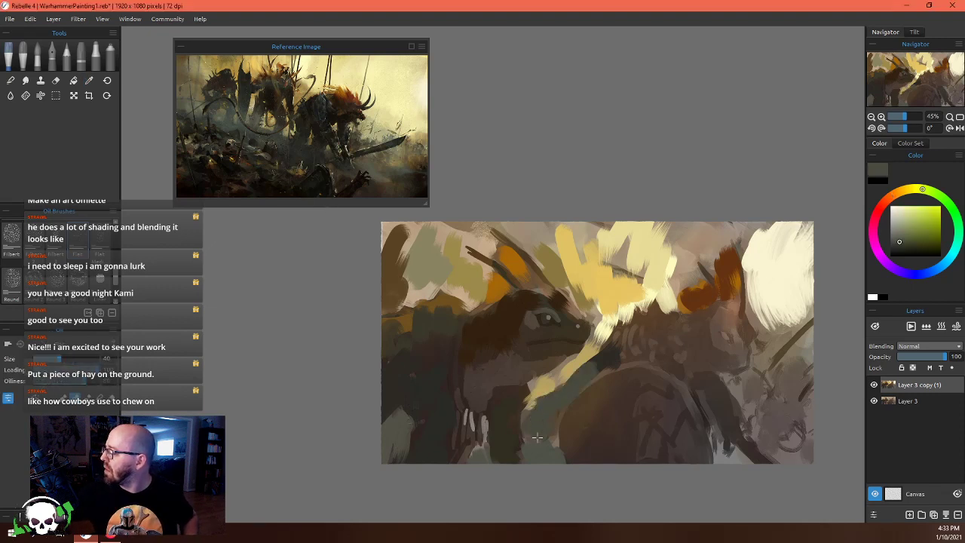
left_click(319, 127)
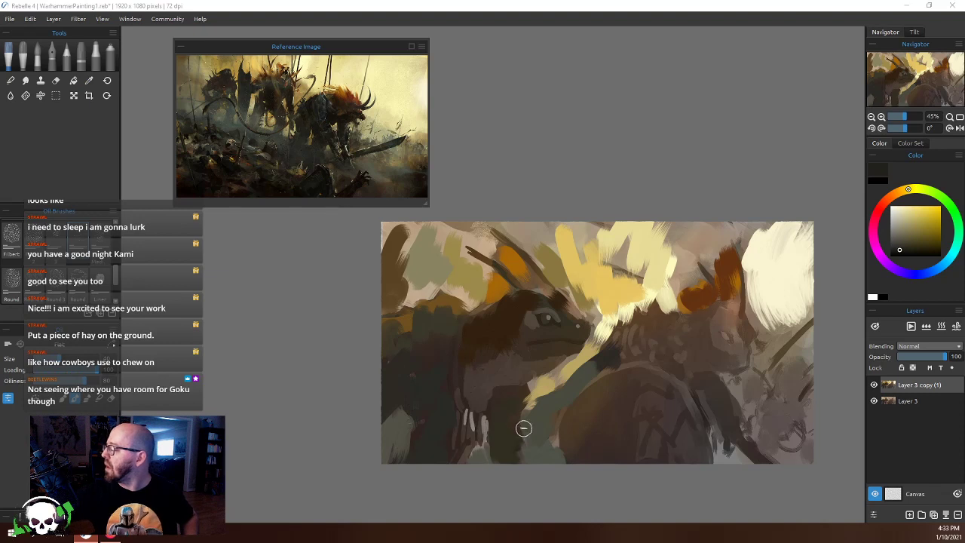
mouse_move(523, 428)
left_mouse_down()
mouse_move(516, 470)
mouse_move(500, 464)
left_mouse_up()
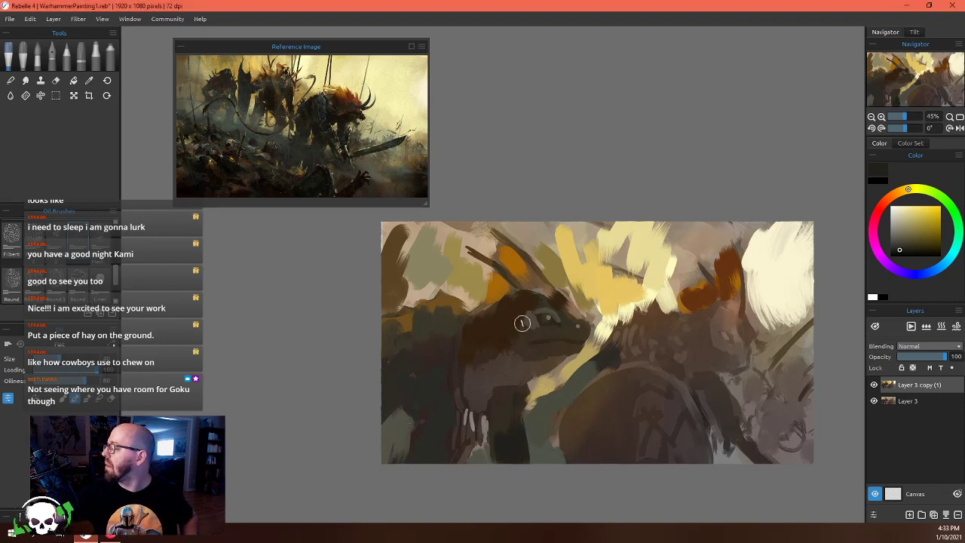
Deepen the smooth-headed creature's neck with sampled deep brown, and spread sampled pale yellow across the sky between the creatures
left_click(346, 104)
mouse_move(505, 332)
left_mouse_down()
mouse_move(521, 366)
mouse_move(503, 335)
mouse_move(499, 370)
mouse_move(487, 358)
mouse_move(478, 367)
mouse_move(521, 333)
mouse_move(523, 300)
left_mouse_up()
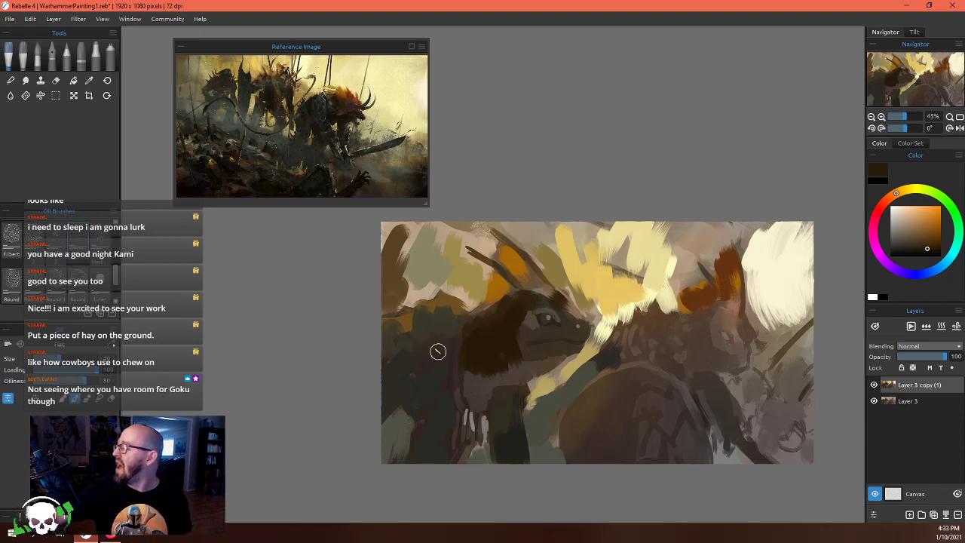
left_click(349, 64)
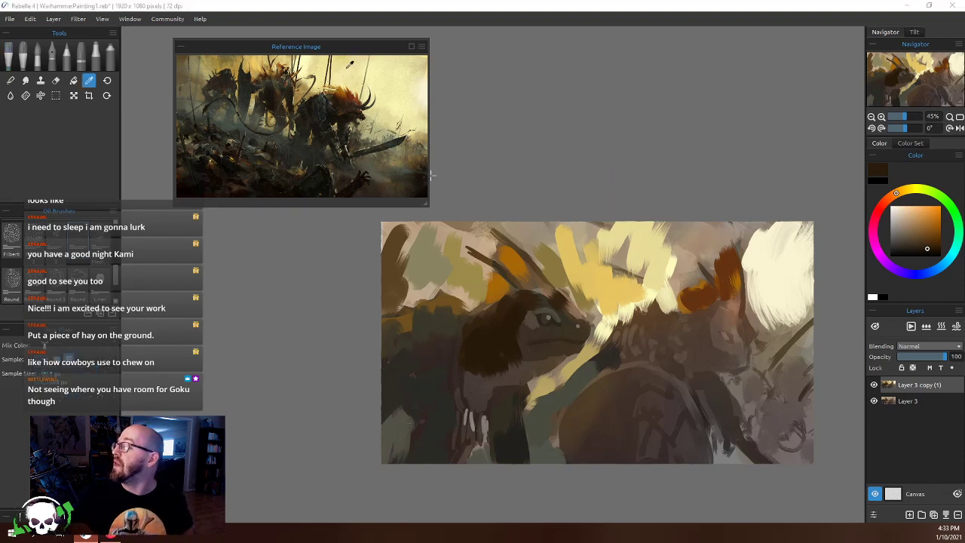
mouse_move(640, 256)
left_mouse_down()
mouse_move(594, 246)
mouse_move(589, 220)
mouse_move(554, 230)
mouse_move(557, 257)
left_mouse_up()
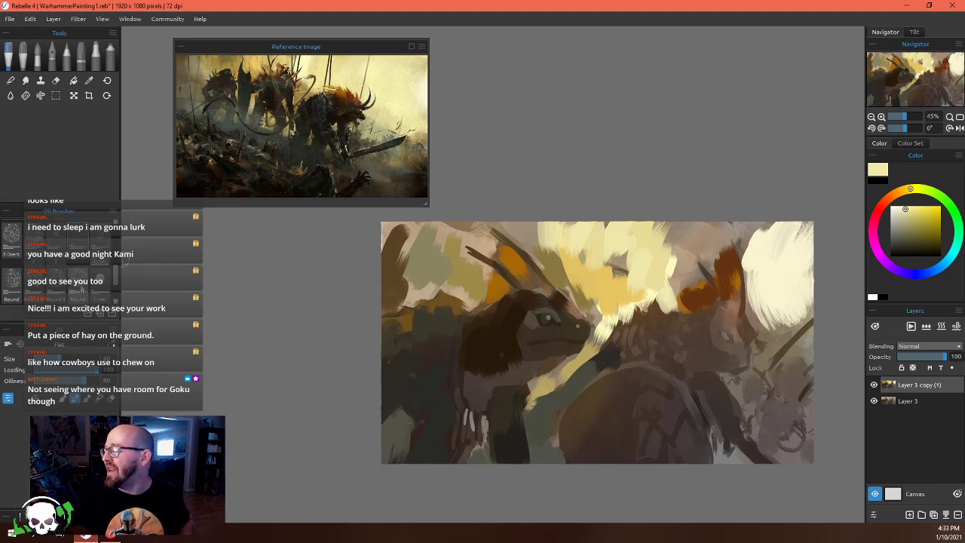
Use the Round Bristle oil brush to repaint the sky above the smooth-headed creature's back with tan sampled from the painting
left_click(78, 290)
left_click(461, 294, "alt")
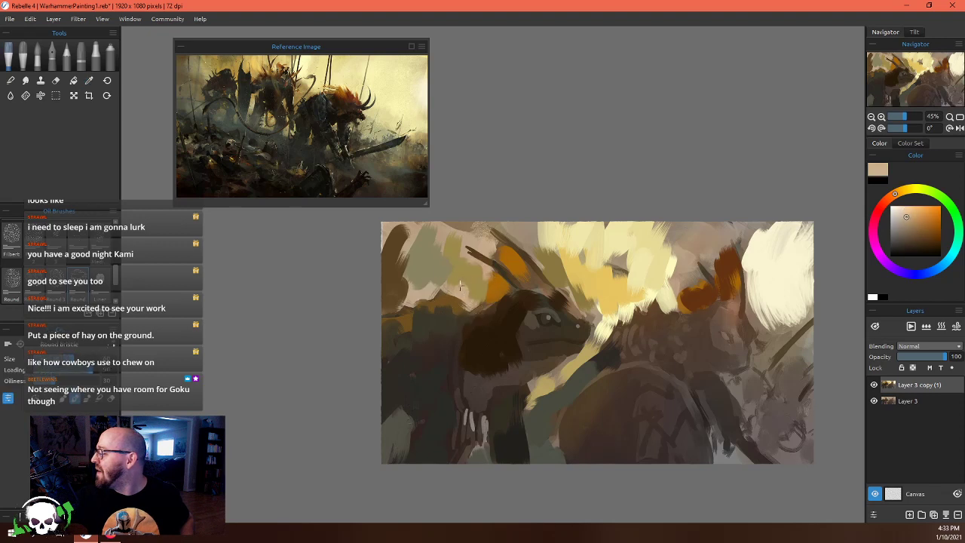
mouse_move(467, 290)
left_mouse_down()
mouse_move(428, 275)
mouse_move(406, 291)
mouse_move(422, 264)
mouse_move(392, 287)
left_mouse_up()
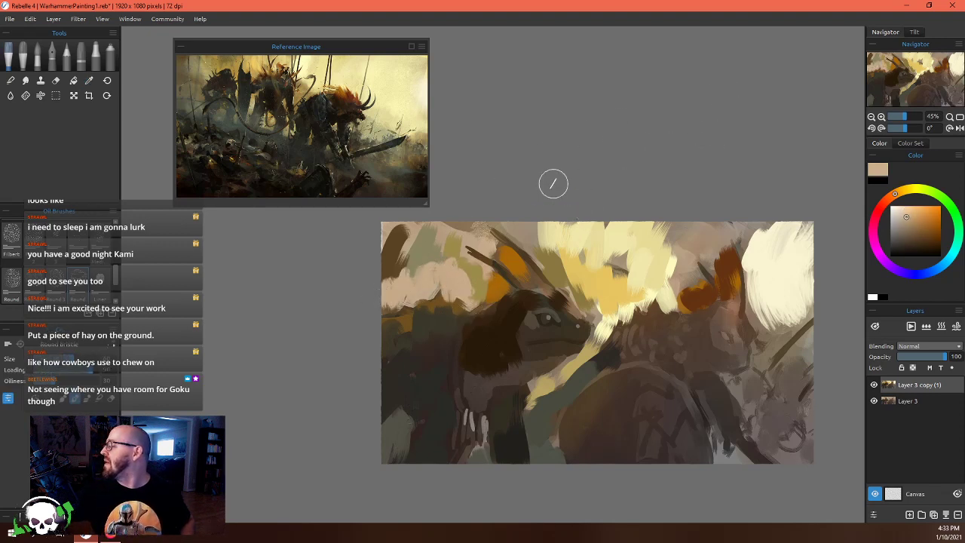
Darken the smooth-headed creature's back with sampled near-black, and repaint the orange crests of both creatures in rust red
left_click(429, 329, "alt")
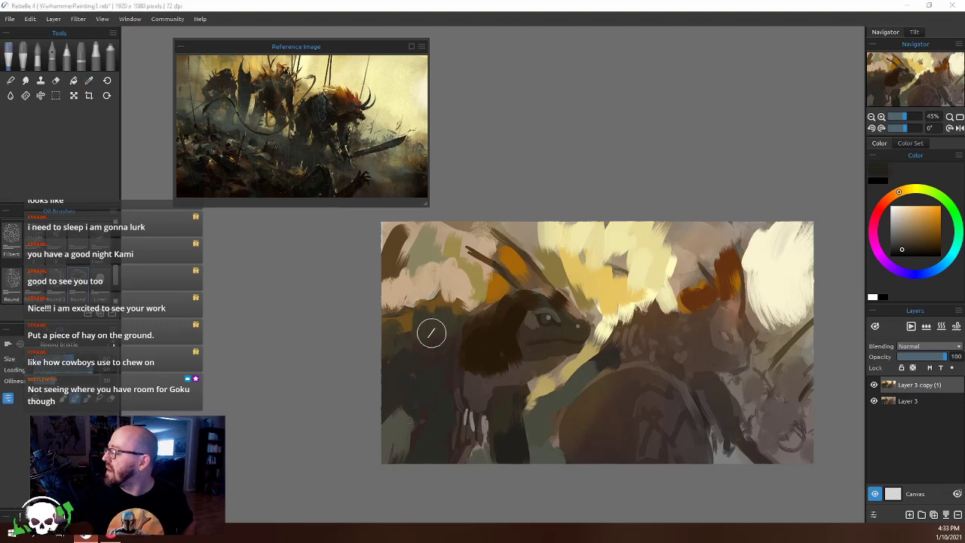
mouse_move(437, 324)
left_mouse_down()
mouse_move(370, 390)
mouse_move(391, 360)
mouse_move(458, 331)
mouse_move(437, 309)
mouse_move(360, 352)
mouse_move(460, 317)
mouse_move(428, 326)
left_mouse_up()
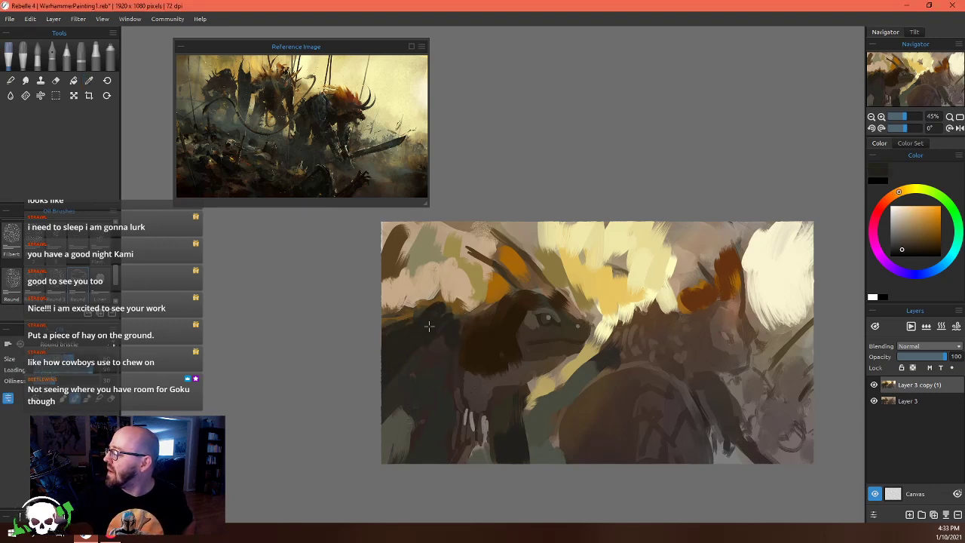
left_click(503, 264, "alt")
mouse_move(482, 290)
left_mouse_down()
mouse_move(491, 275)
mouse_move(491, 298)
left_mouse_up()
mouse_move(499, 251)
left_mouse_down()
mouse_move(537, 263)
mouse_move(539, 290)
mouse_move(525, 283)
left_mouse_up()
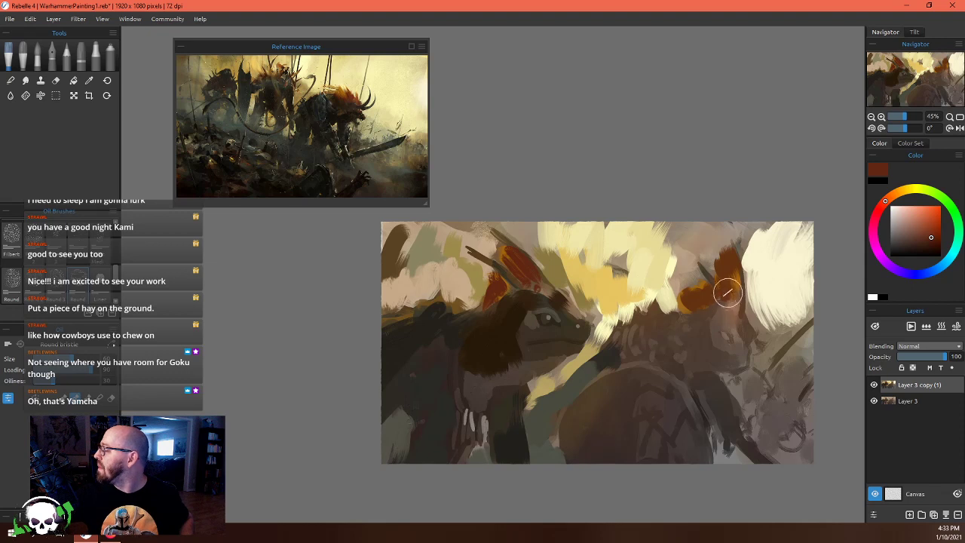
mouse_move(706, 292)
left_mouse_down()
mouse_move(717, 305)
mouse_move(721, 269)
mouse_move(739, 328)
left_mouse_up()
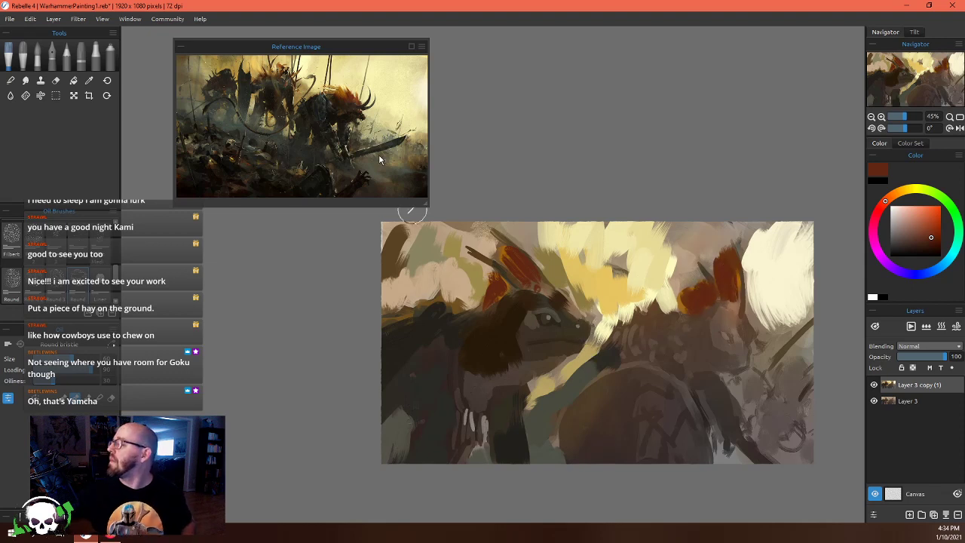
Add dark olive strokes from the reference to the right-hand creature's cheek, and extend sampled pale yellow across the sky above its crest
left_click(357, 109)
mouse_move(717, 330)
left_mouse_down()
mouse_move(704, 356)
mouse_move(712, 343)
mouse_move(723, 361)
mouse_move(697, 329)
mouse_move(704, 365)
mouse_move(704, 354)
mouse_move(733, 368)
left_mouse_up()
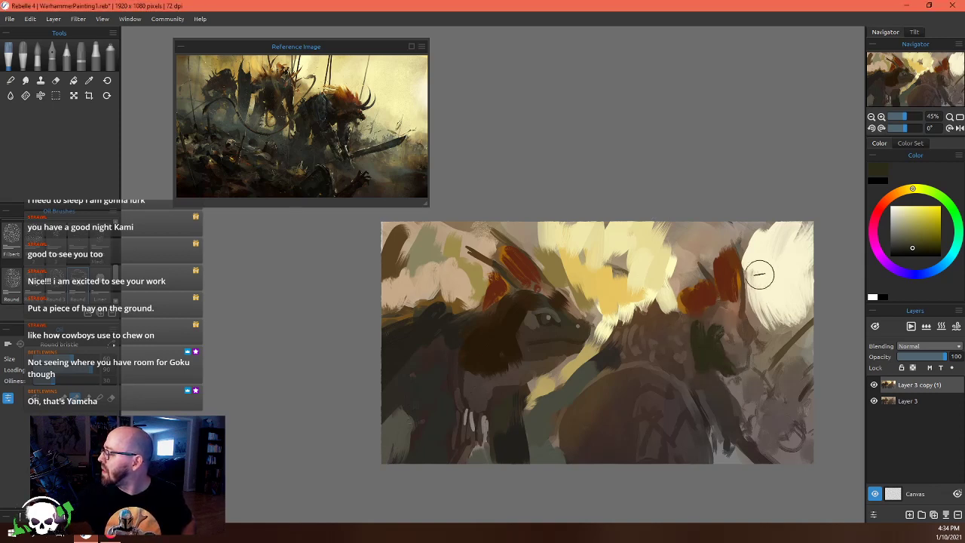
left_click(770, 220, "alt")
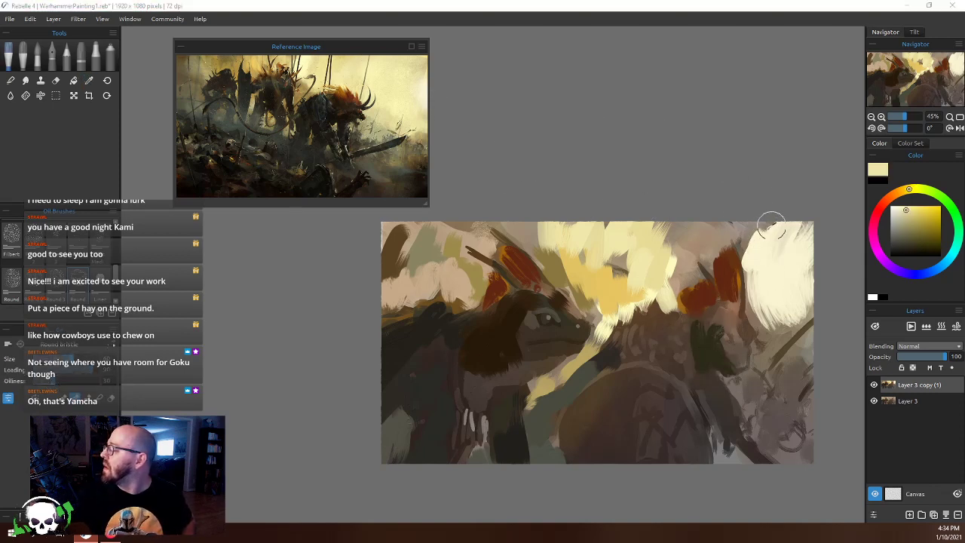
left_click_drag(762, 220, 742, 262)
mouse_move(719, 214)
left_mouse_down()
mouse_move(709, 257)
mouse_move(704, 264)
mouse_move(698, 240)
mouse_move(692, 278)
mouse_move(684, 277)
mouse_move(688, 225)
mouse_move(691, 256)
mouse_move(667, 234)
mouse_move(689, 184)
left_mouse_up()
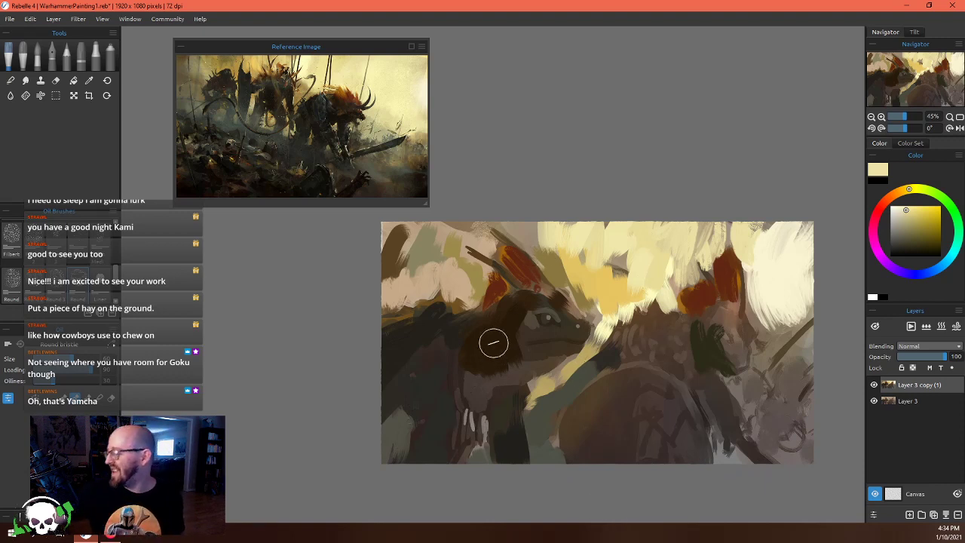
Extend sampled deep brown over the smooth-headed creature's neck, chest and head
mouse_move(494, 344)
left_mouse_down()
mouse_move(502, 277)
mouse_move(509, 355)
mouse_move(480, 363)
mouse_move(475, 388)
mouse_move(485, 401)
mouse_move(474, 399)
mouse_move(490, 400)
mouse_move(503, 365)
mouse_move(528, 390)
left_mouse_up()
left_click(480, 366, "alt")
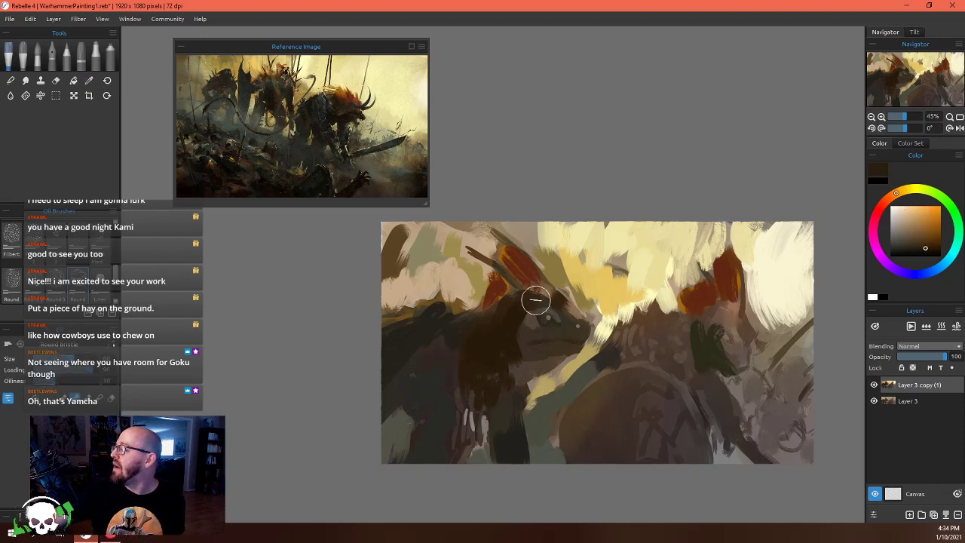
mouse_move(535, 300)
left_mouse_down()
mouse_move(553, 326)
mouse_move(541, 350)
mouse_move(510, 353)
mouse_move(511, 367)
mouse_move(558, 353)
mouse_move(538, 353)
mouse_move(591, 351)
left_mouse_up()
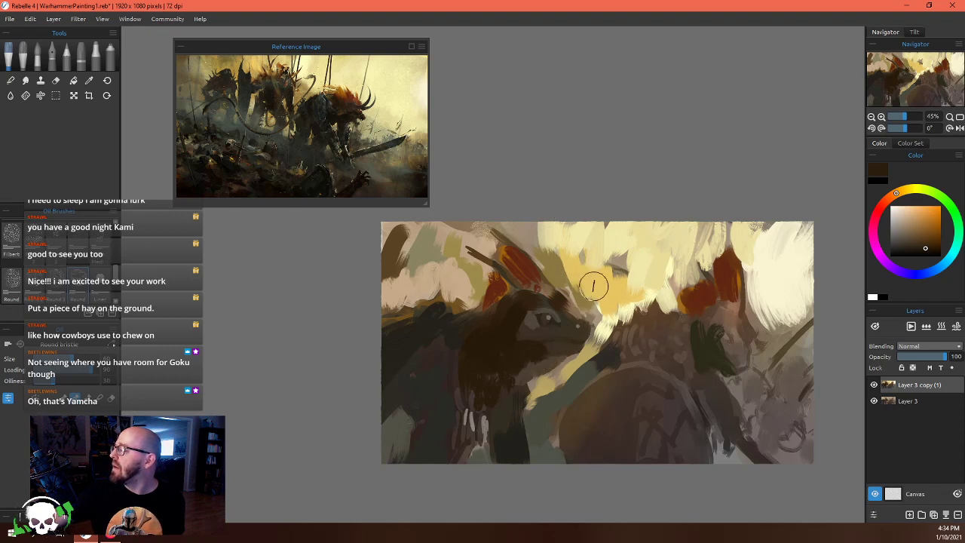
Darken the smooth-headed creature's flank and chest with sampled near-black, and restate the light gap between the creatures in sampled ochre
left_click(435, 378, "alt")
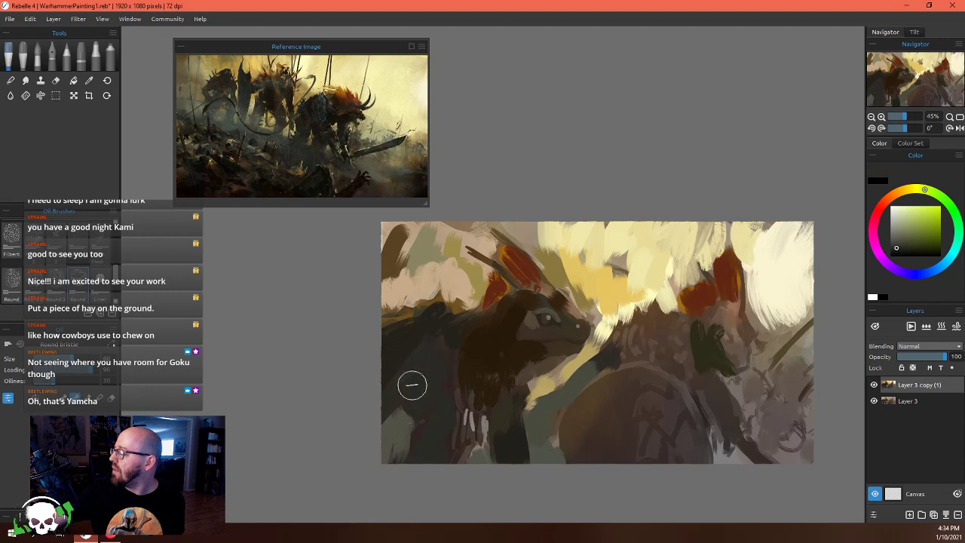
left_click_drag(412, 385, 393, 441)
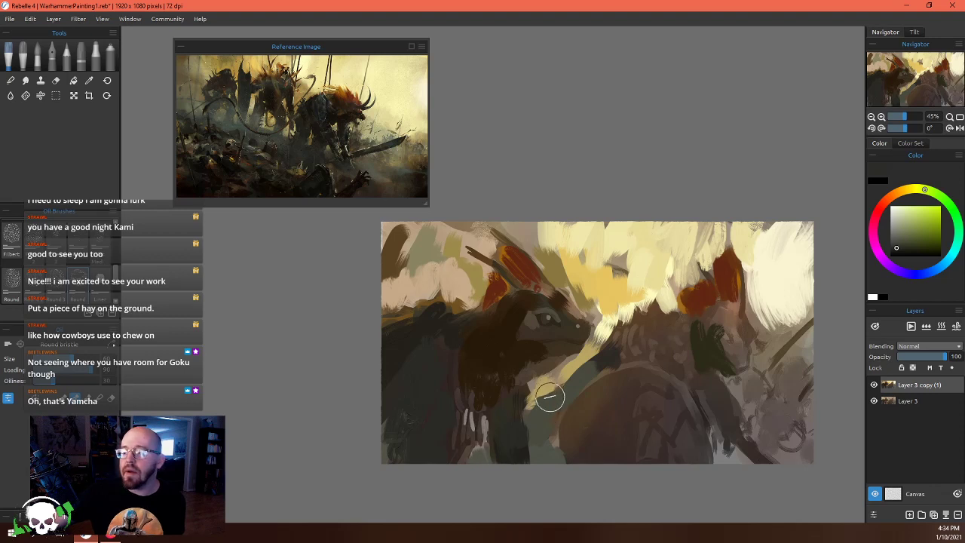
left_click_drag(549, 397, 556, 368)
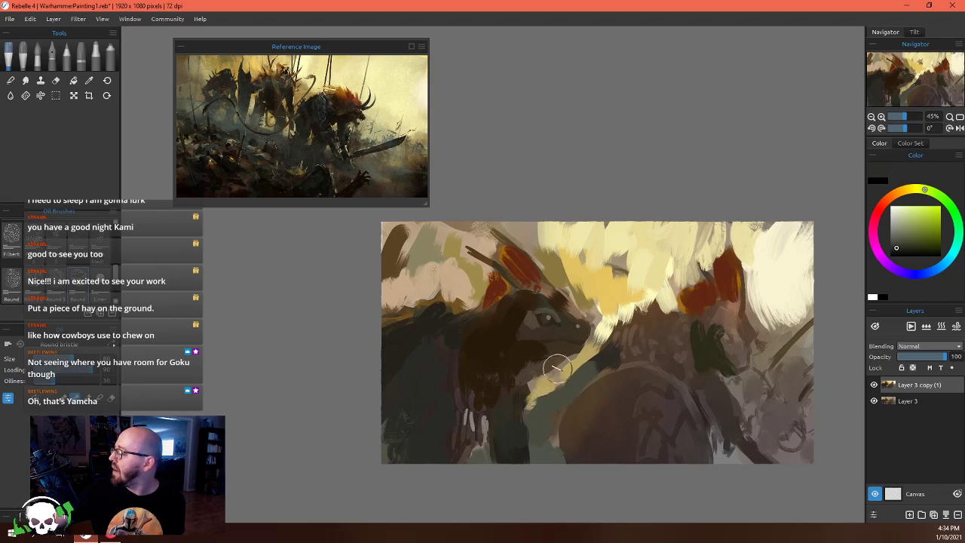
left_click(538, 392, "alt")
mouse_move(526, 420)
left_mouse_down()
mouse_move(539, 391)
mouse_move(586, 371)
left_mouse_up()
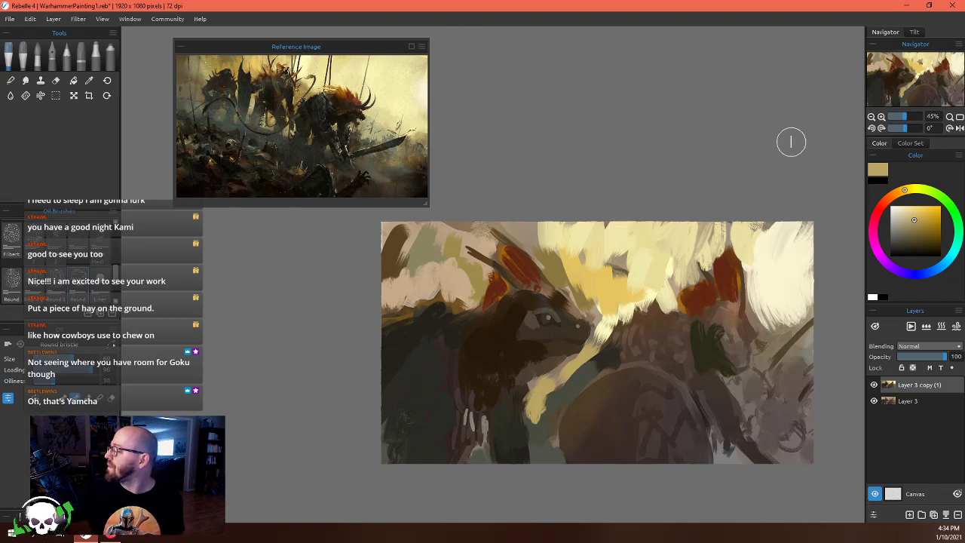
Paint thin diagonal spears in near-black beside the right-hand creature and in sampled brown across the sky above the smooth-headed creature's back
left_click(336, 107)
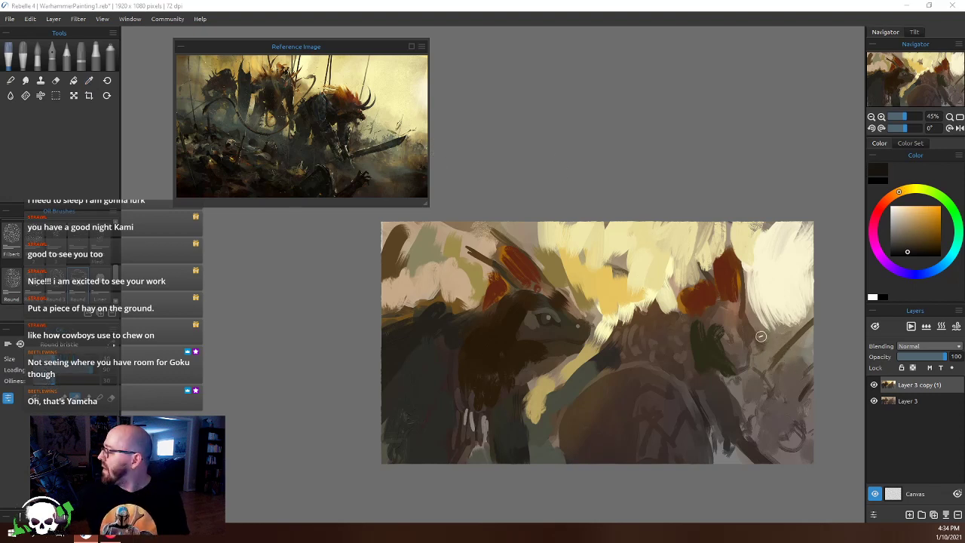
left_click_drag(749, 397, 851, 298)
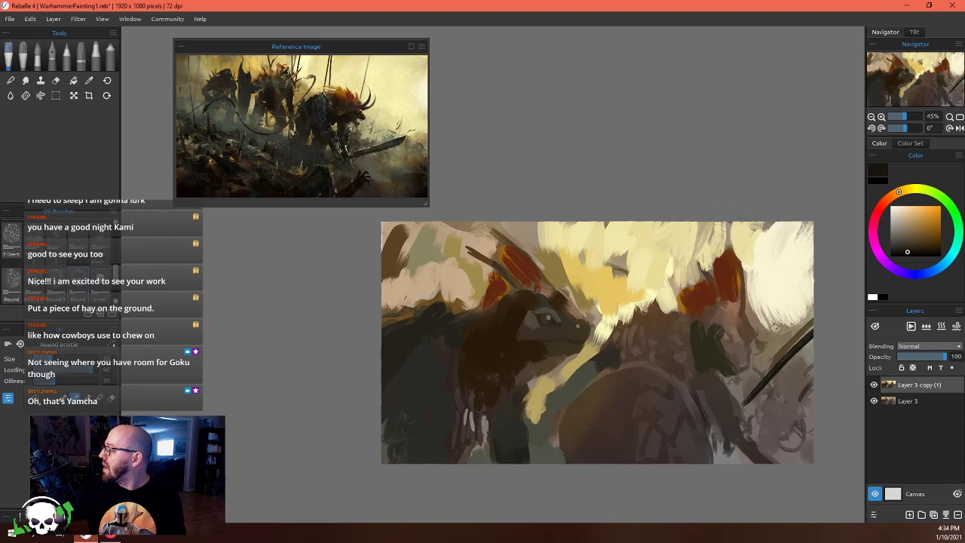
left_click_drag(770, 320, 825, 219)
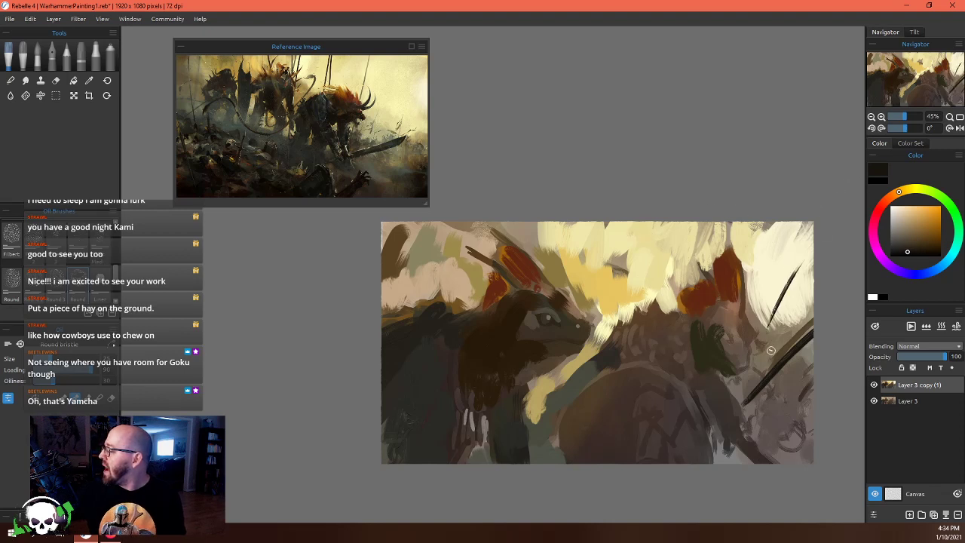
left_click_drag(767, 414, 818, 379)
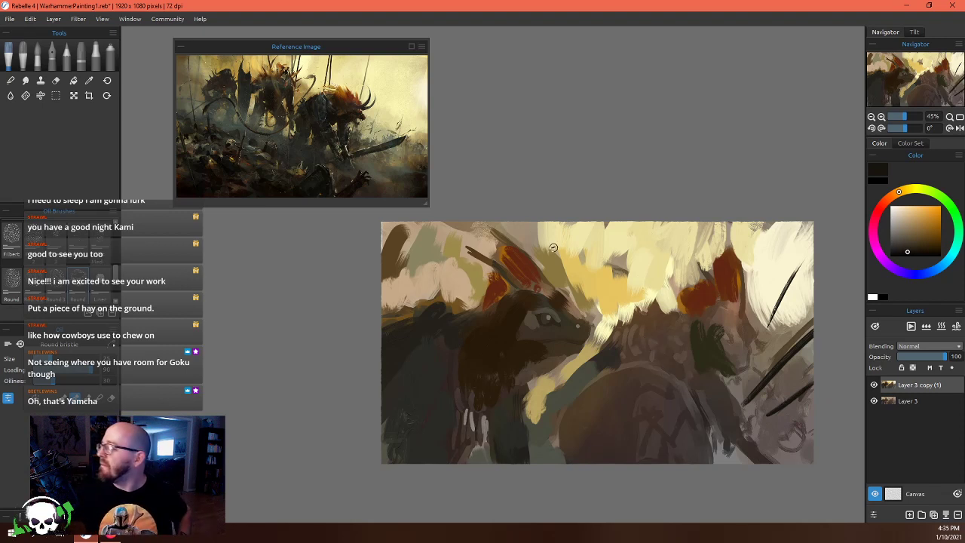
left_click(461, 300, "alt")
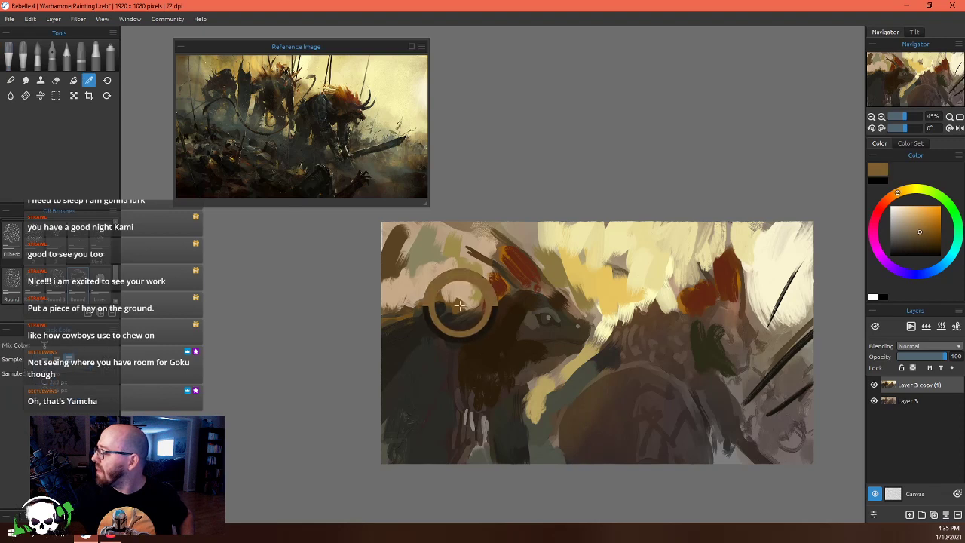
left_click_drag(391, 309, 445, 228)
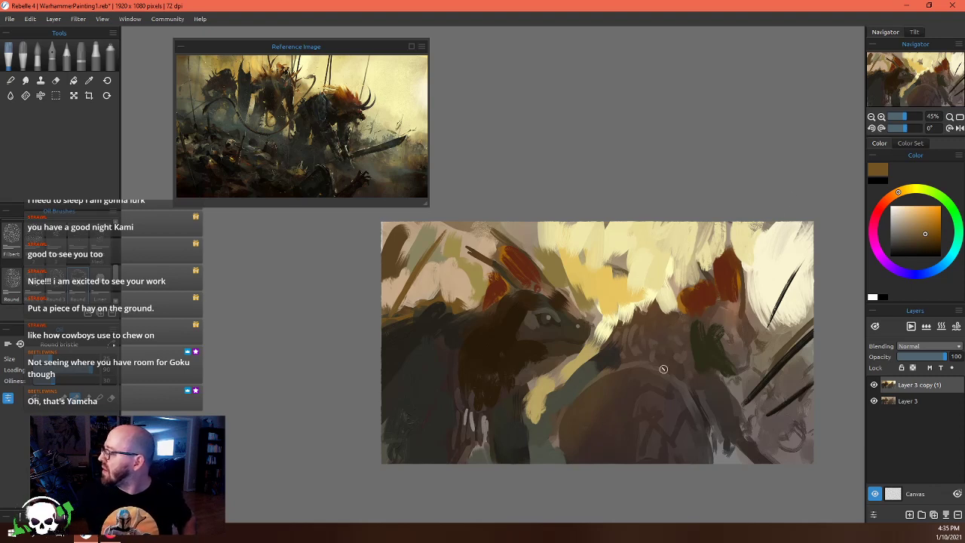
Shade the upper-left edge of the large round form in the foreground with dark hues sampled from the painting
left_click(564, 398, "alt")
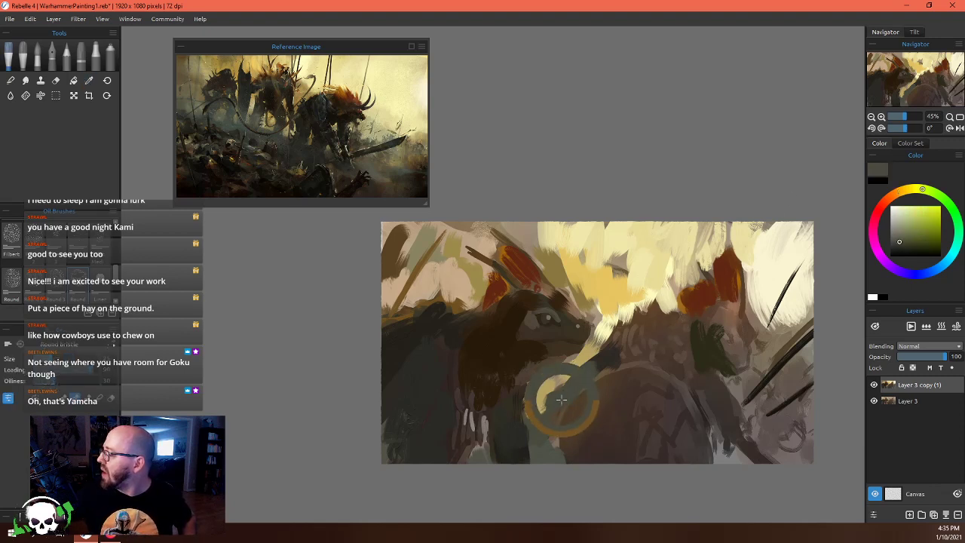
left_click(539, 447, "alt")
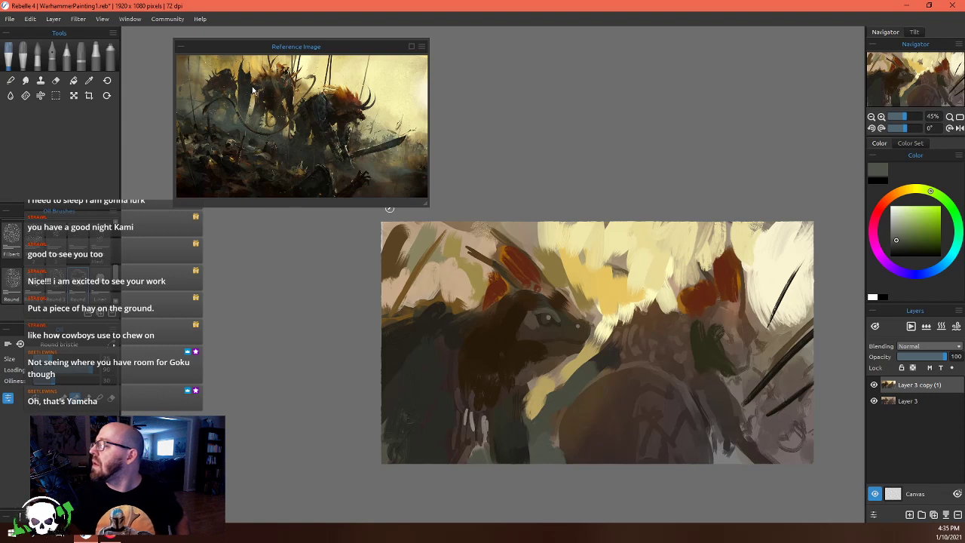
left_click(609, 375, "alt")
mouse_move(615, 381)
left_mouse_down()
mouse_move(570, 420)
mouse_move(591, 397)
mouse_move(603, 413)
mouse_move(610, 385)
mouse_move(600, 389)
mouse_move(631, 381)
mouse_move(617, 372)
mouse_move(641, 375)
left_mouse_up()
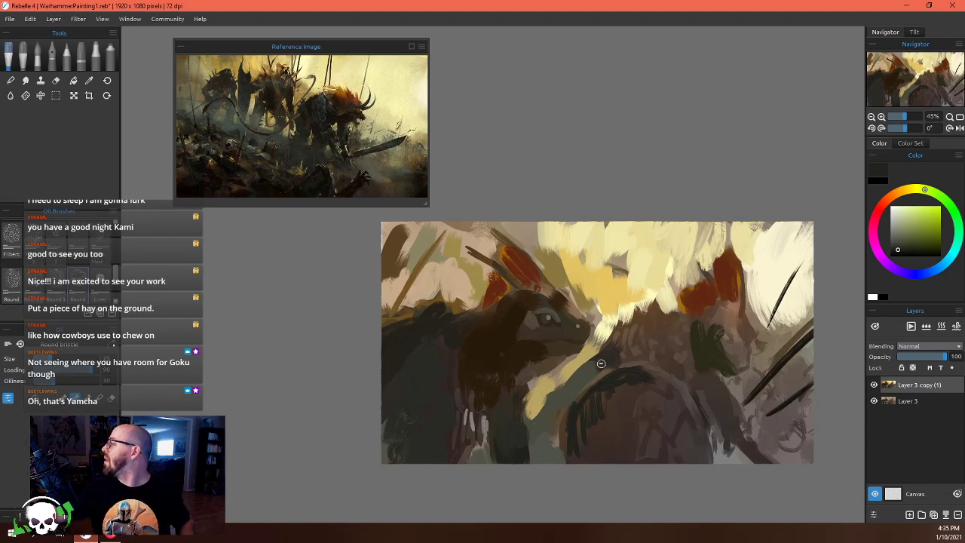
left_click(600, 372, "alt")
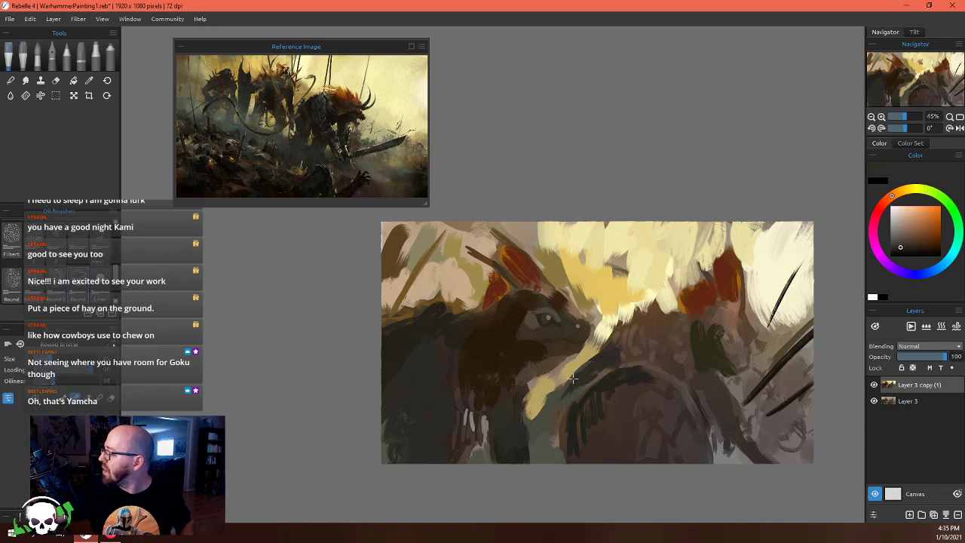
Highlight the curved rim of the large round form with sampled golden yellow and light tan strokes
left_click(603, 279, "alt")
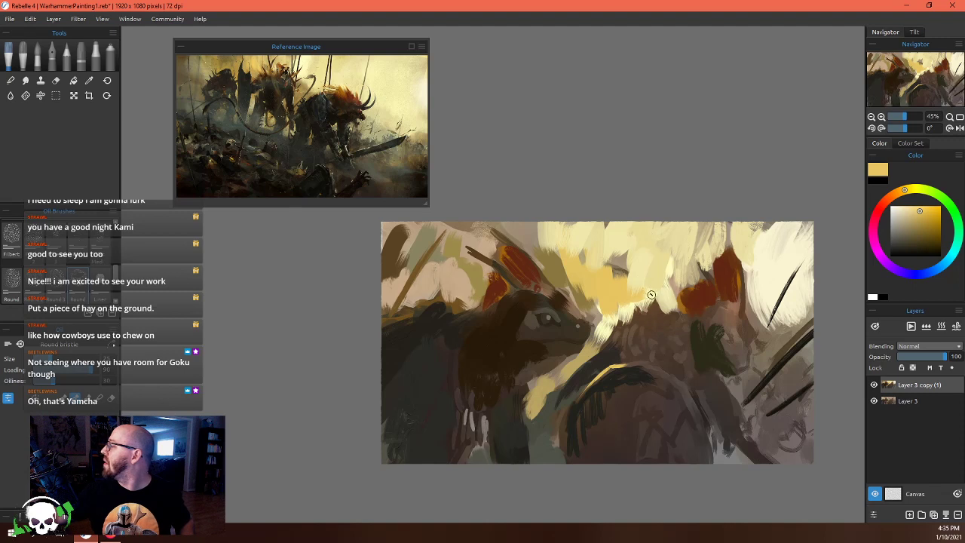
left_click(613, 377, "alt")
left_click(603, 318, "alt")
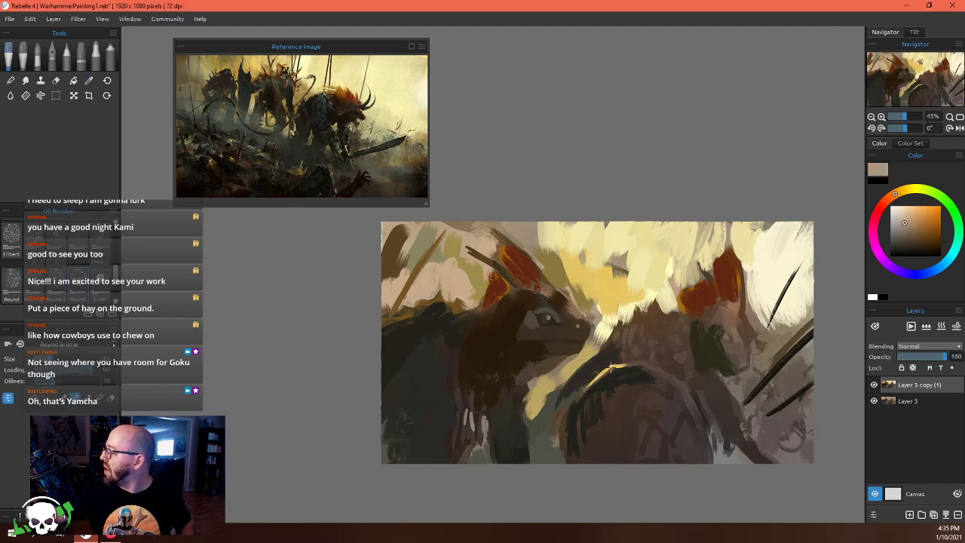
left_click_drag(581, 395, 635, 367)
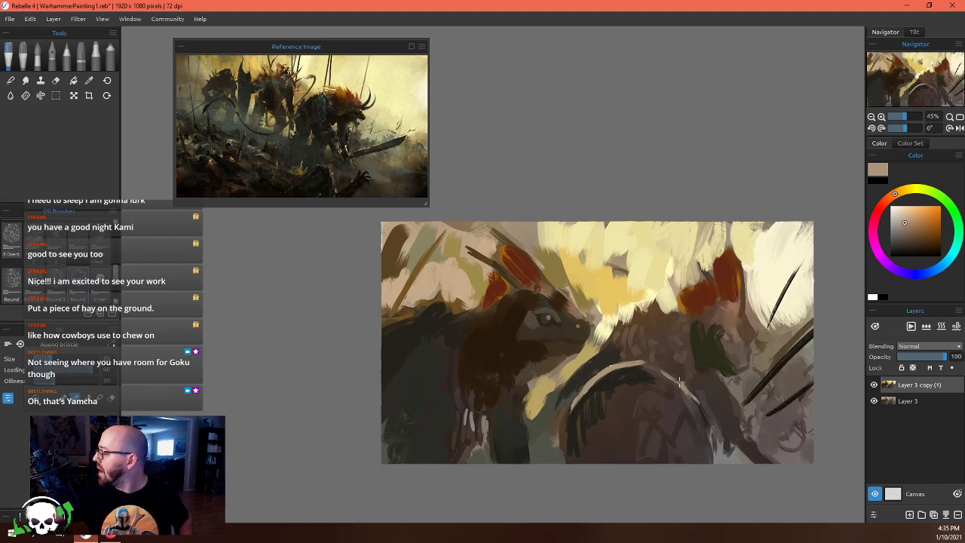
left_click_drag(701, 419, 709, 443)
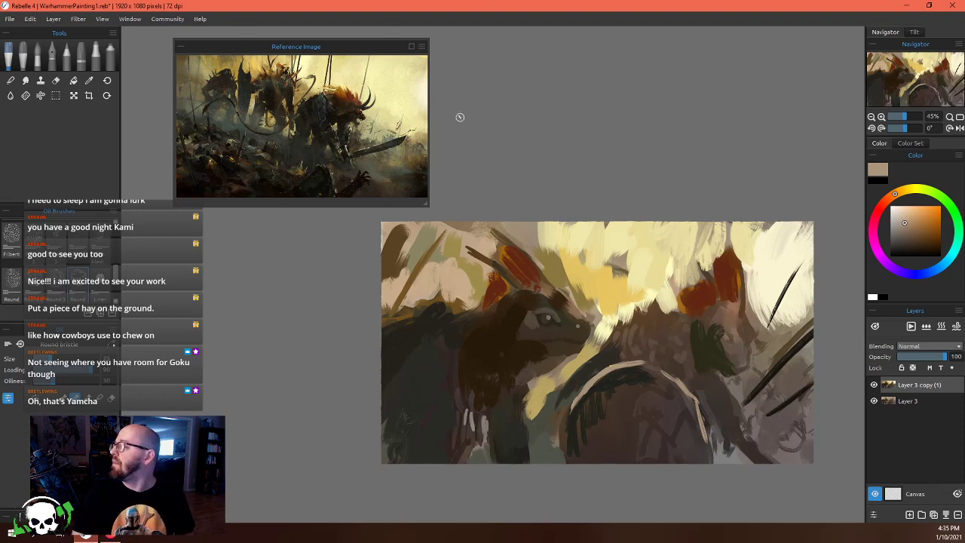
Examine the reference image up close, covering the armoured legs, the long blade and both creatures against the yellow sky
scroll(284, 96, "up", 5)
left_click_drag(400, 134, 335, 158)
scroll(332, 150, "up", 5)
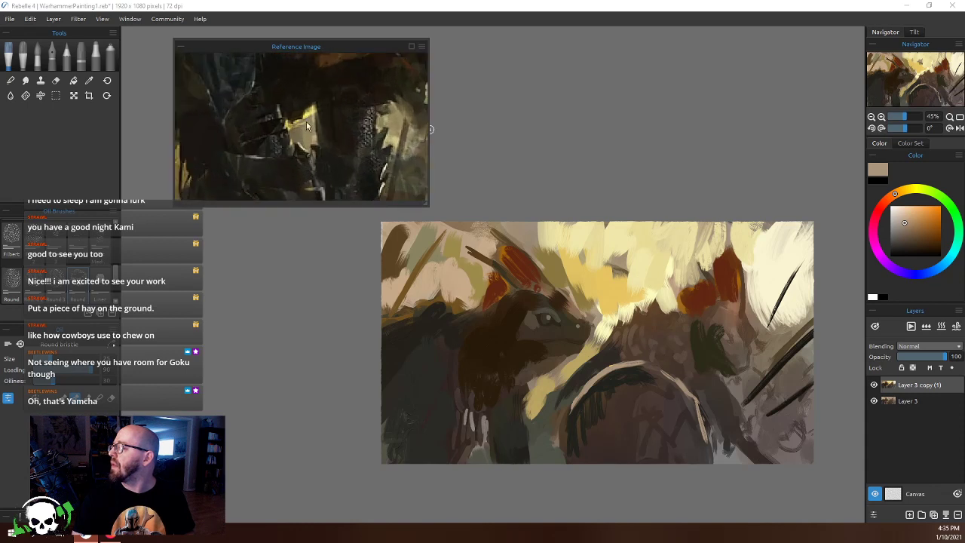
scroll(293, 115, "down", 2)
left_click_drag(293, 112, 332, 132)
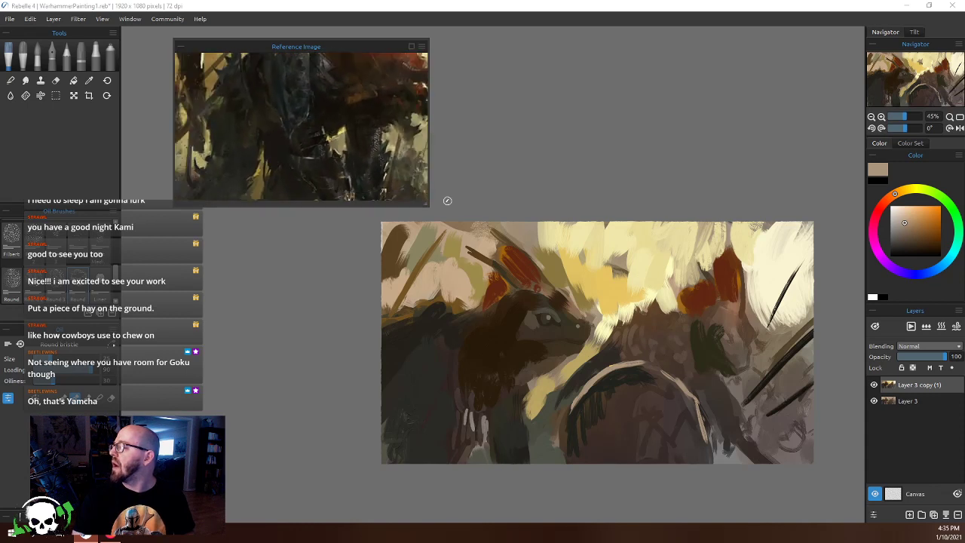
scroll(401, 178, "up", 3)
left_click_drag(396, 164, 331, 81)
scroll(332, 80, "down", 4)
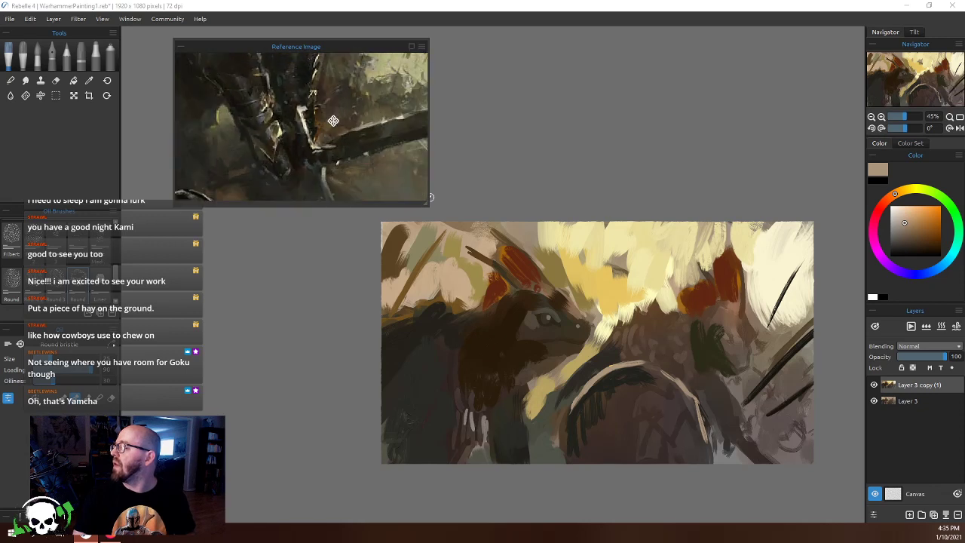
left_click_drag(378, 188, 242, 147)
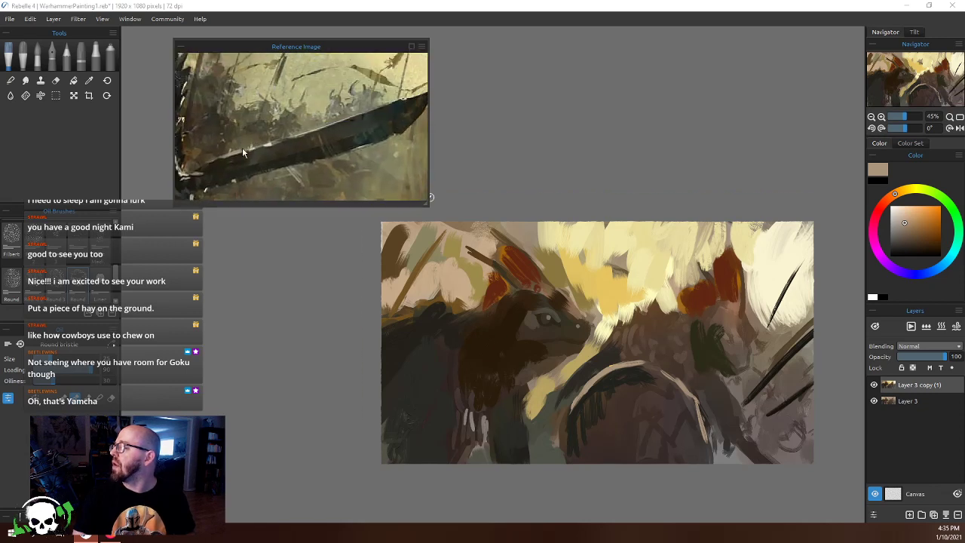
scroll(250, 148, "down", 5)
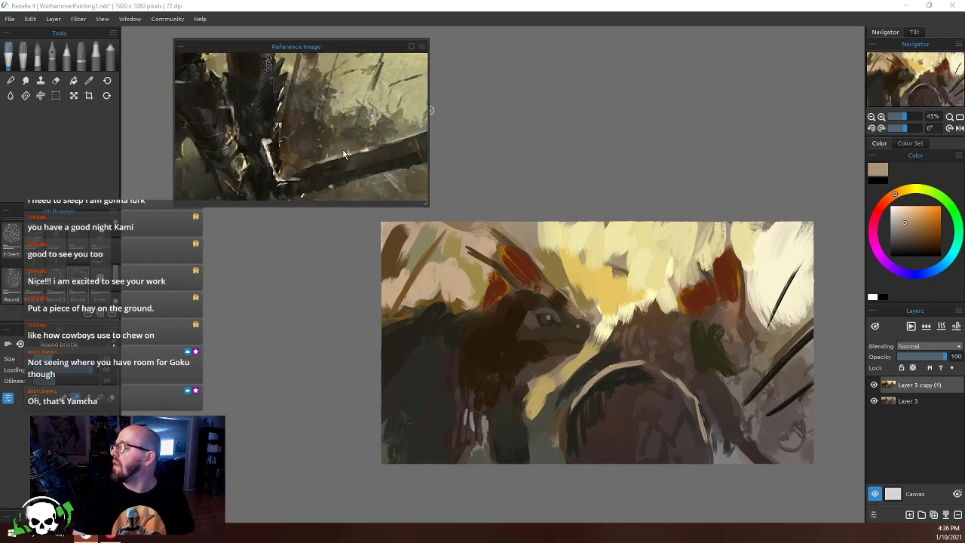
scroll(334, 111, "down", 4)
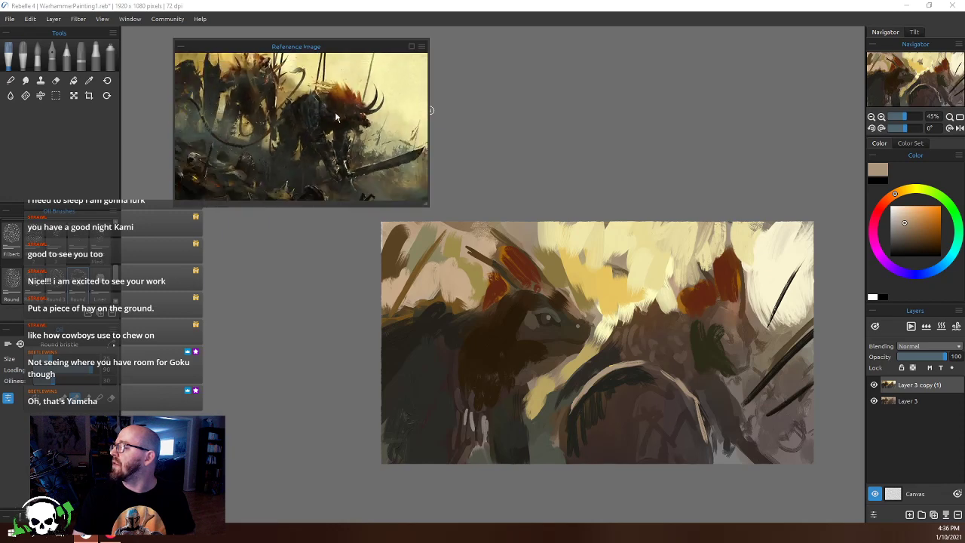
scroll(354, 160, "up", 4)
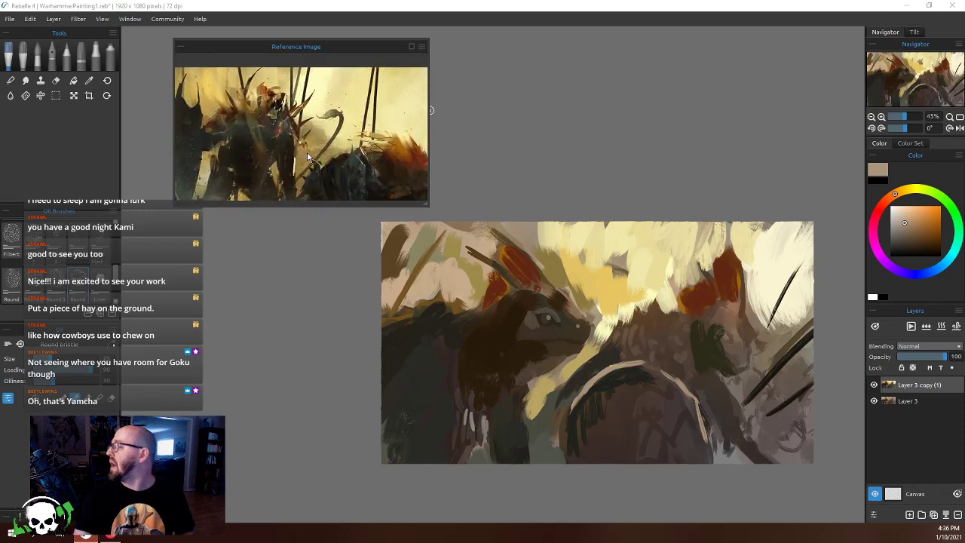
scroll(331, 147, "down", 2)
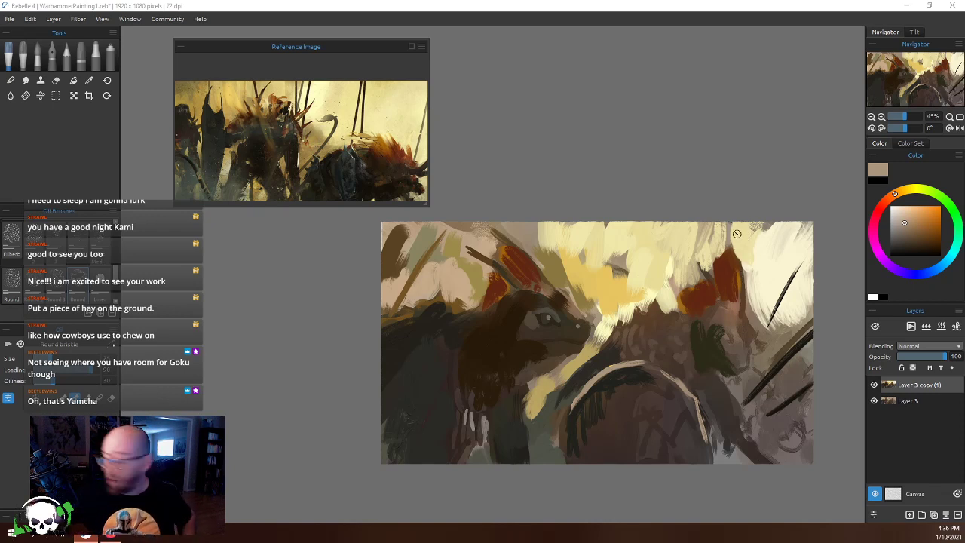
Add thin pale yellow highlights sampled from the sky along both red crests, the smooth-headed creature's head and back, and the right-hand spears
left_click(702, 235, "alt")
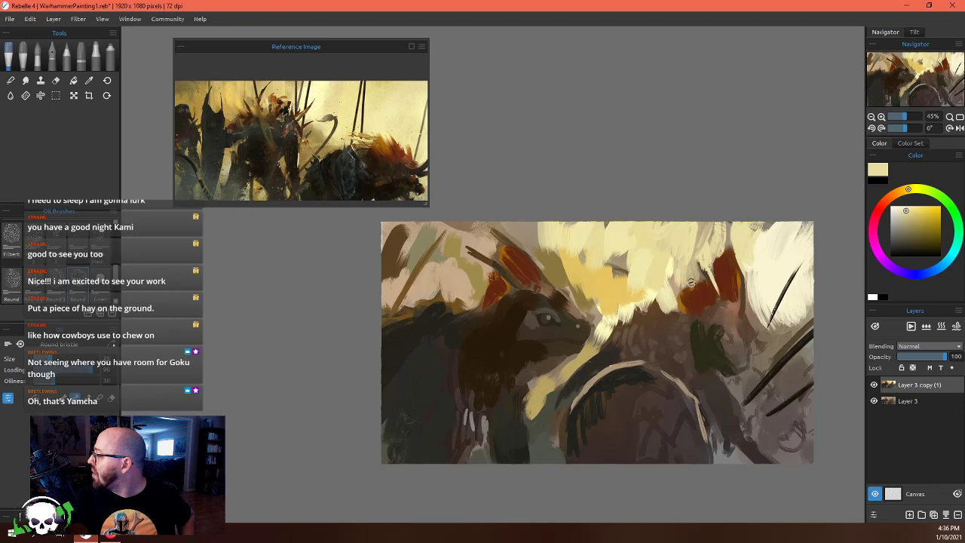
left_click_drag(678, 309, 698, 280)
left_click_drag(708, 266, 704, 263)
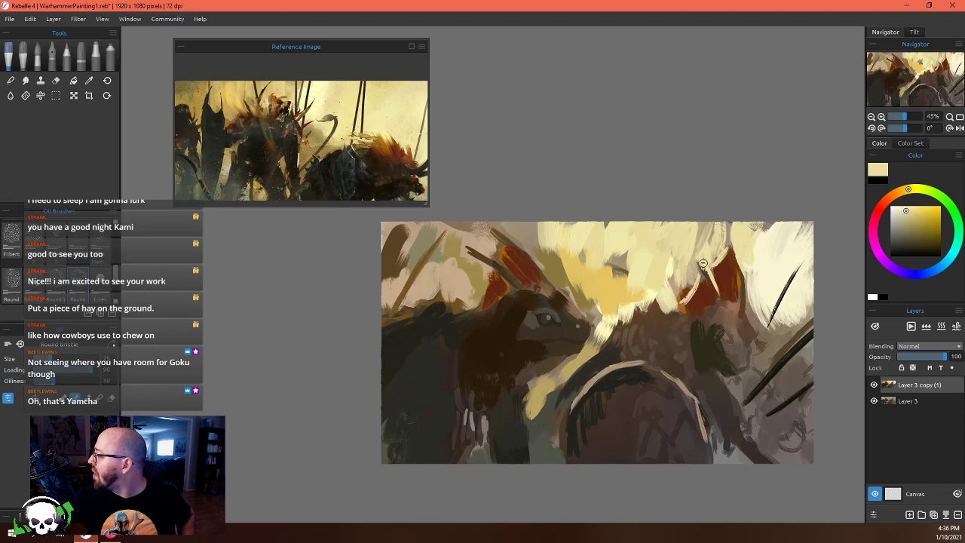
mouse_move(534, 252)
left_mouse_down()
mouse_move(526, 261)
mouse_move(495, 257)
left_mouse_up()
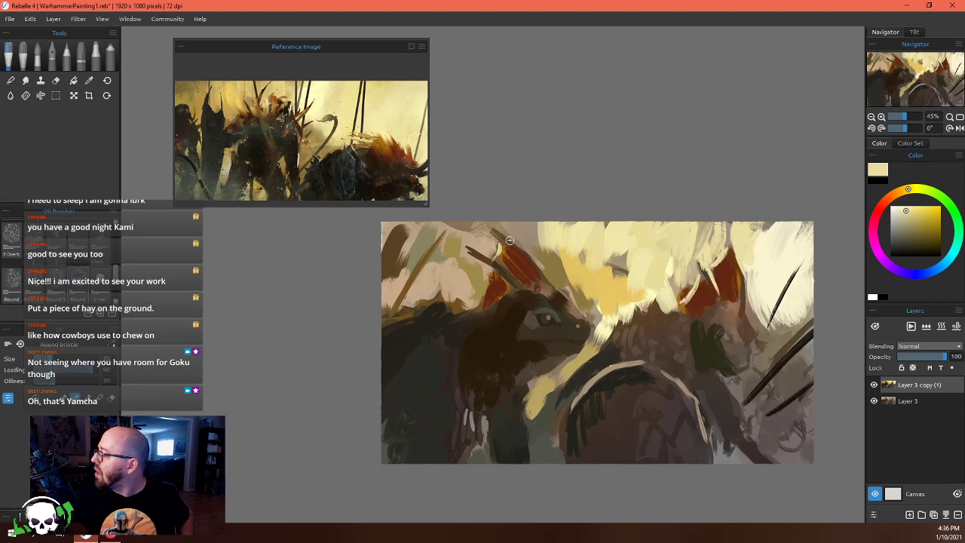
mouse_move(517, 228)
left_mouse_down()
mouse_move(565, 303)
mouse_move(531, 240)
mouse_move(523, 280)
mouse_move(502, 270)
mouse_move(529, 292)
mouse_move(524, 218)
mouse_move(593, 329)
left_mouse_up()
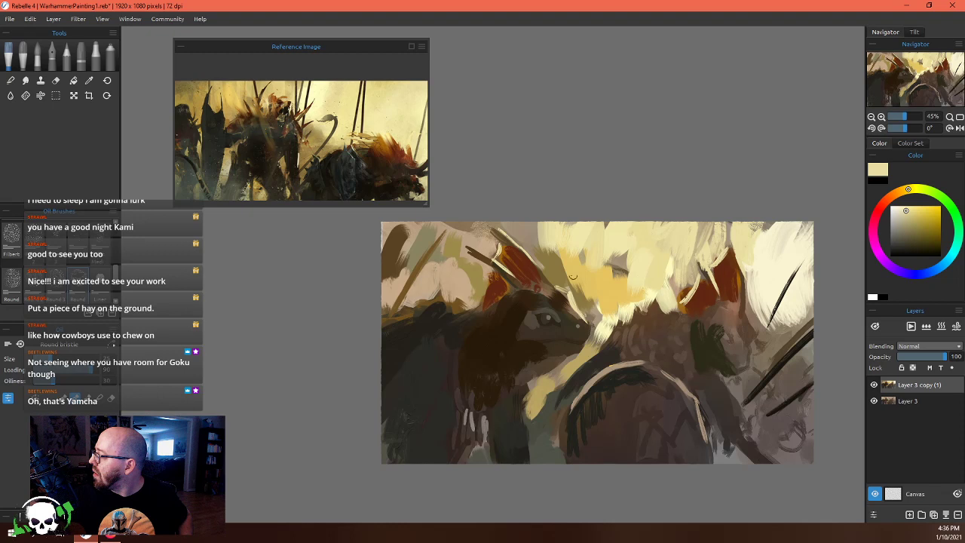
mouse_move(481, 300)
left_mouse_down()
mouse_move(455, 297)
mouse_move(518, 315)
left_mouse_up()
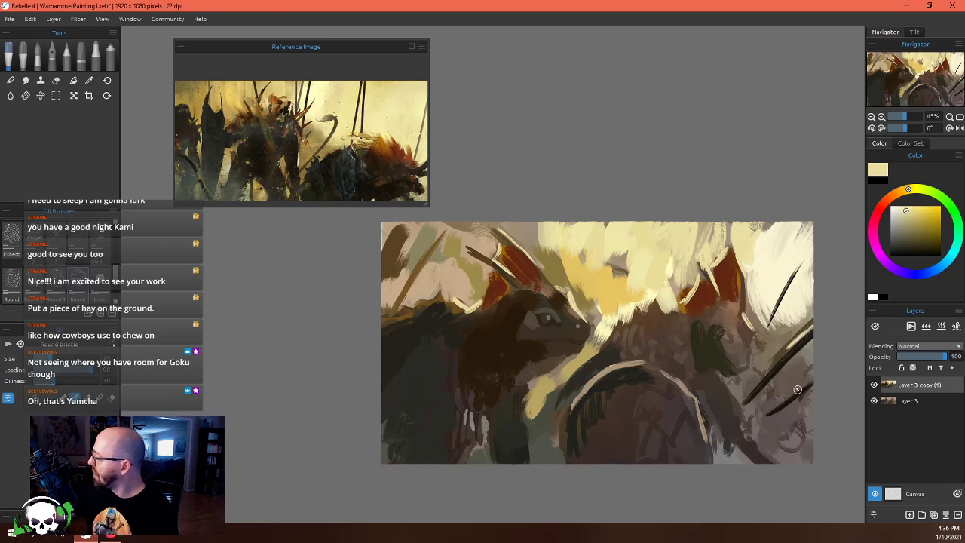
left_click_drag(770, 329, 798, 268)
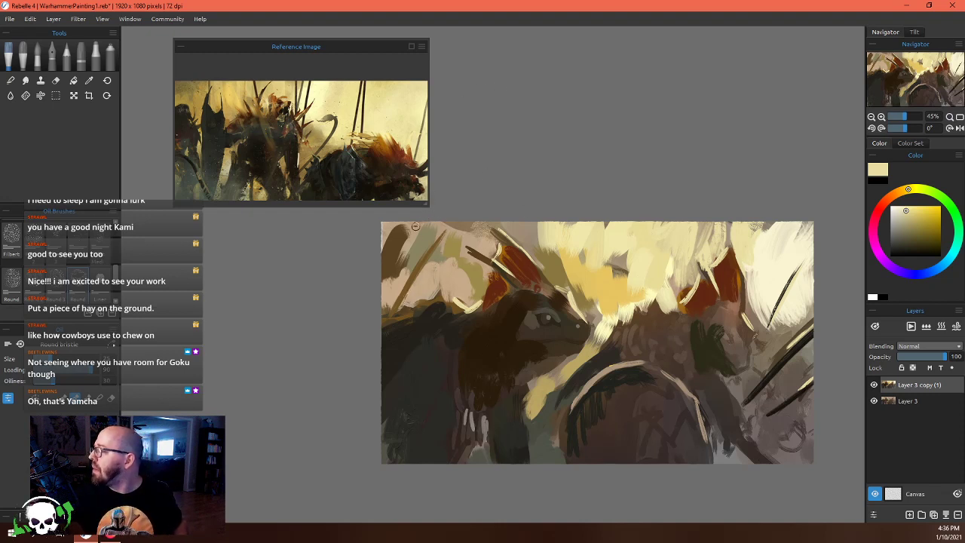
Refine the smooth-headed creature's jaw, eye and brow with dark brown and light tan hues sampled from the painting
left_click(458, 291, "alt")
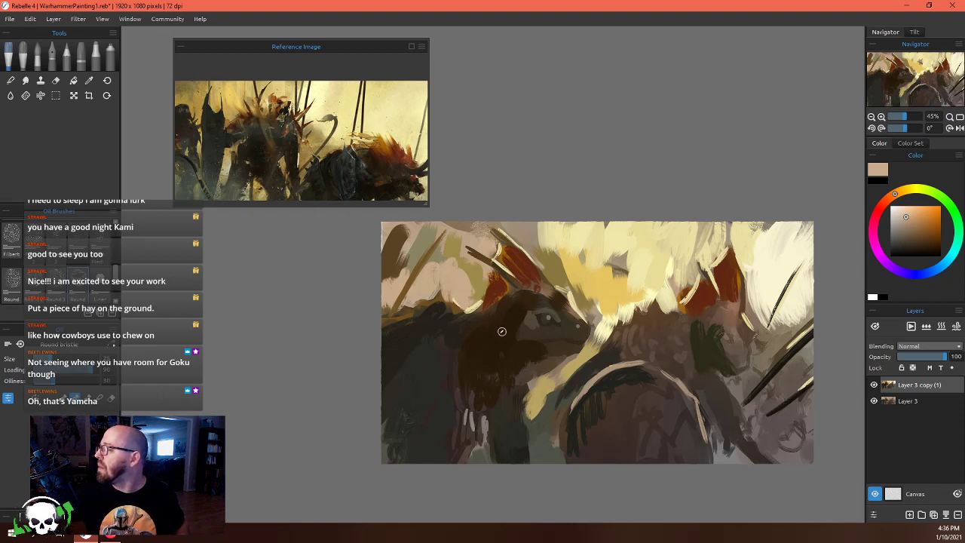
left_click(501, 331, "alt")
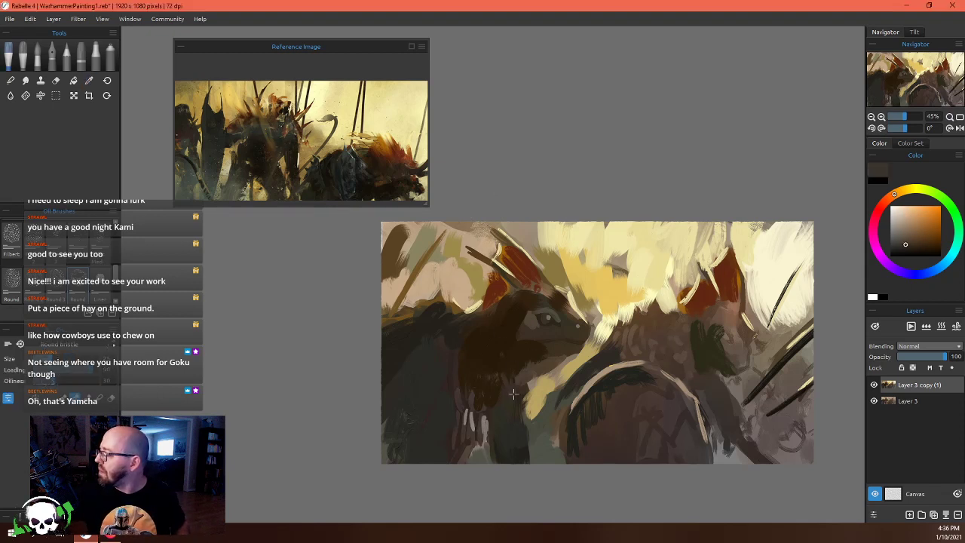
left_click(538, 349, "alt")
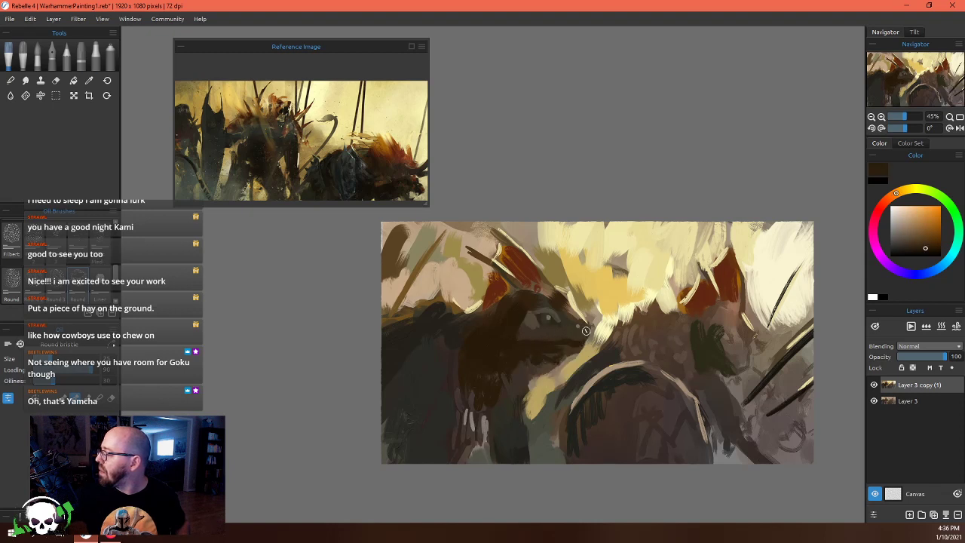
left_click(567, 348, "alt")
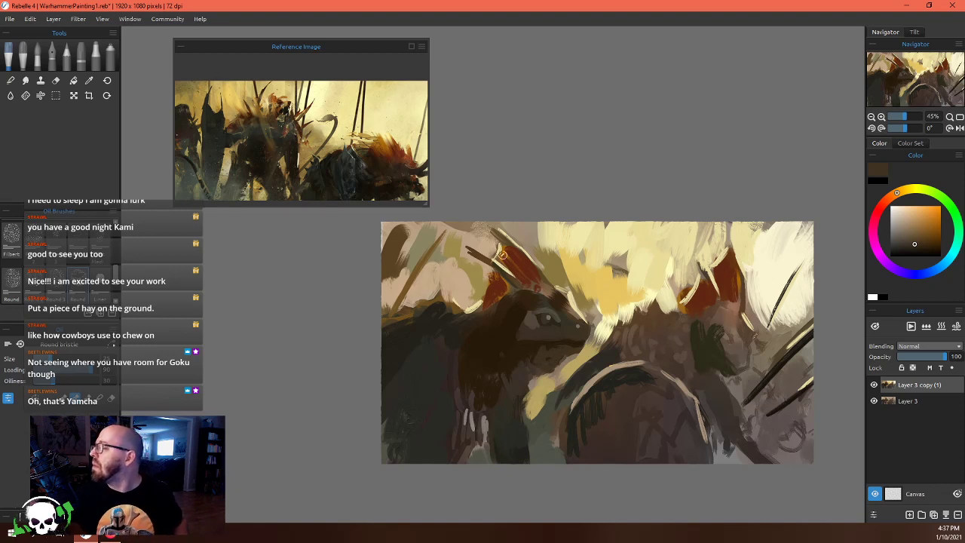
left_click(520, 323, "alt")
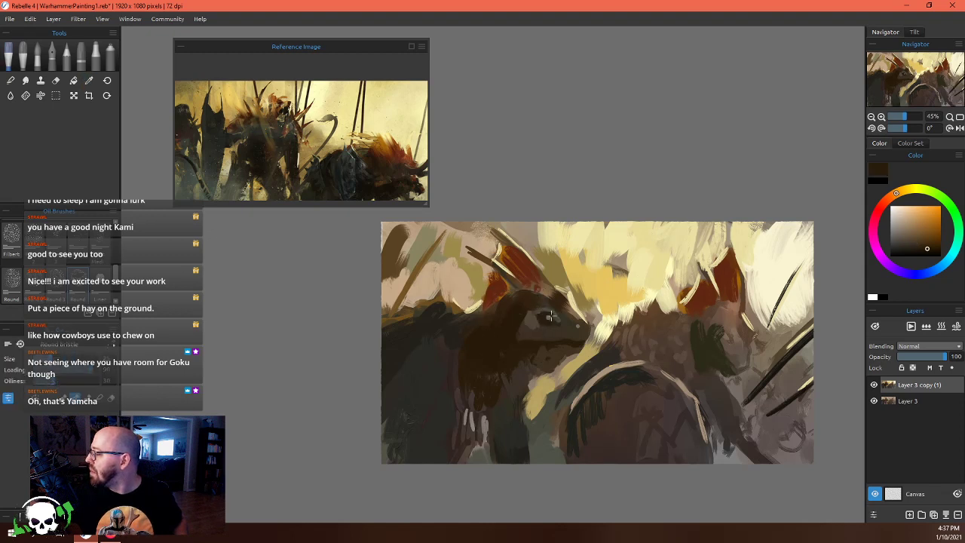
left_click(568, 290, "alt")
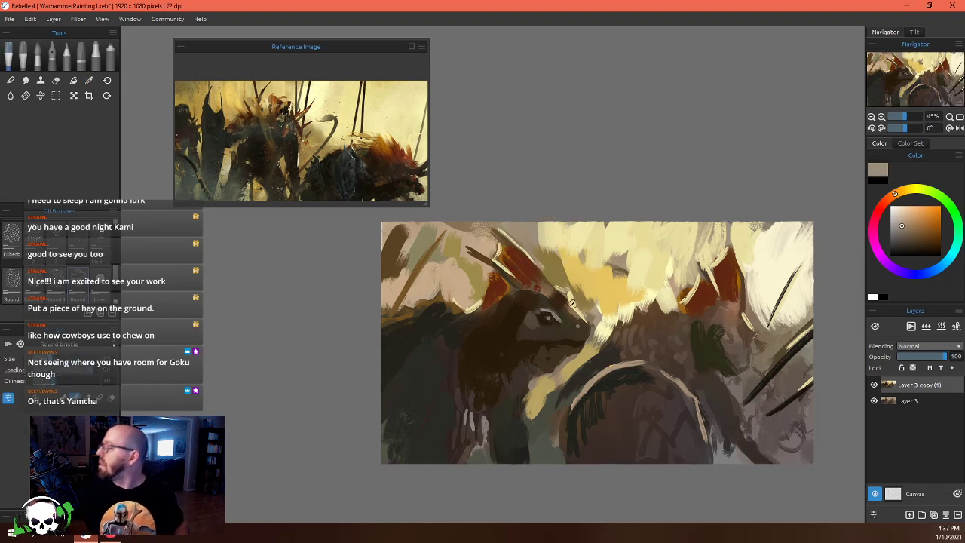
left_click(559, 295, "alt")
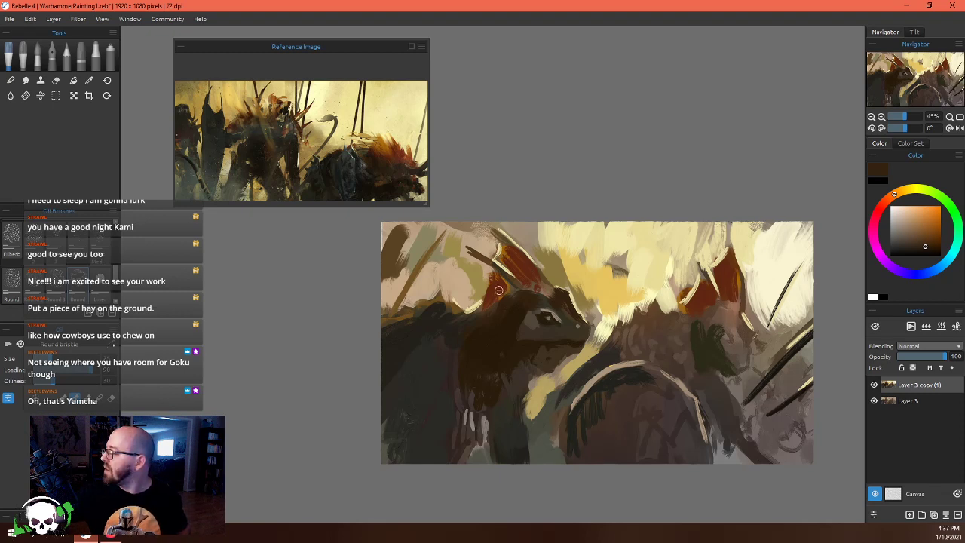
Roughen the smooth-headed creature's dark back against the sky with a textured oil brush, alternating sampled near-black and light tan
scroll(118, 290, "down", 2)
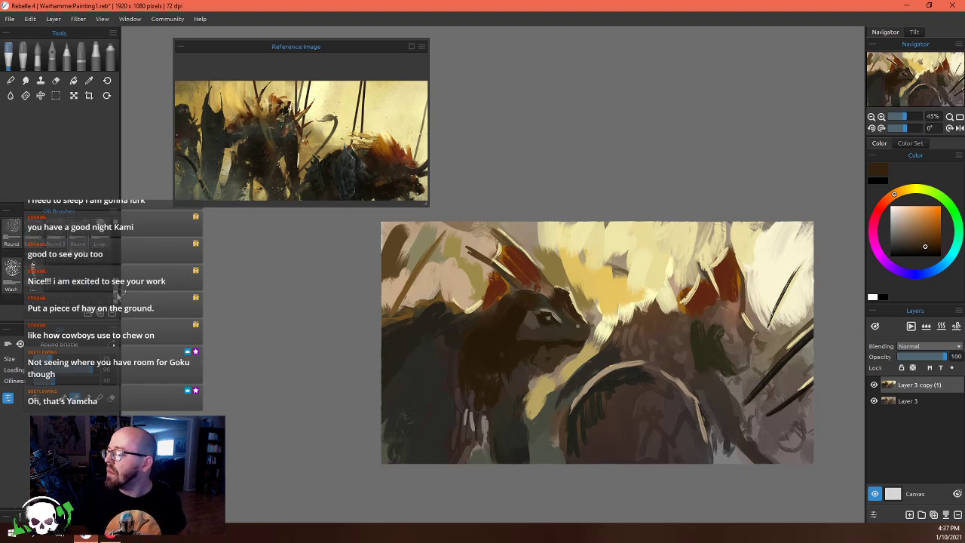
left_click(403, 342, "alt")
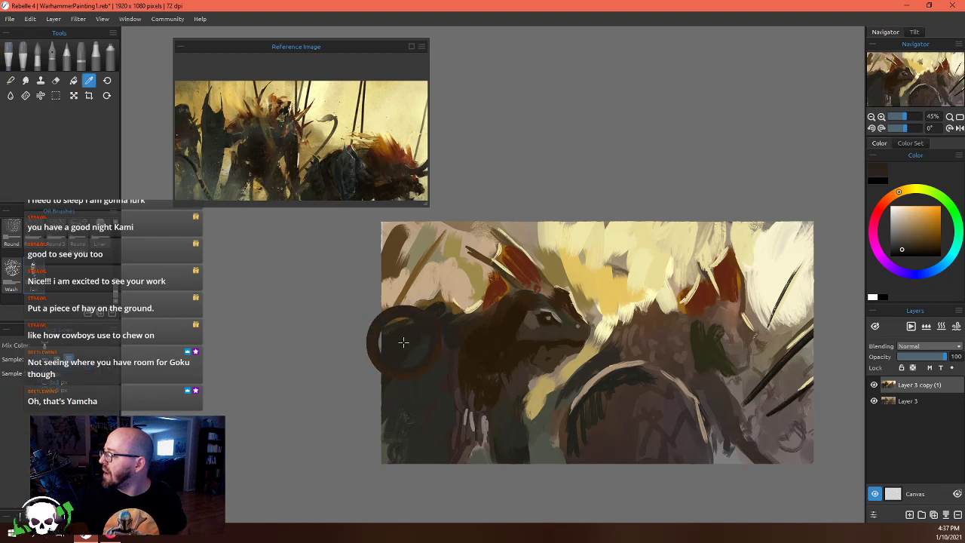
left_click_drag(426, 324, 403, 313)
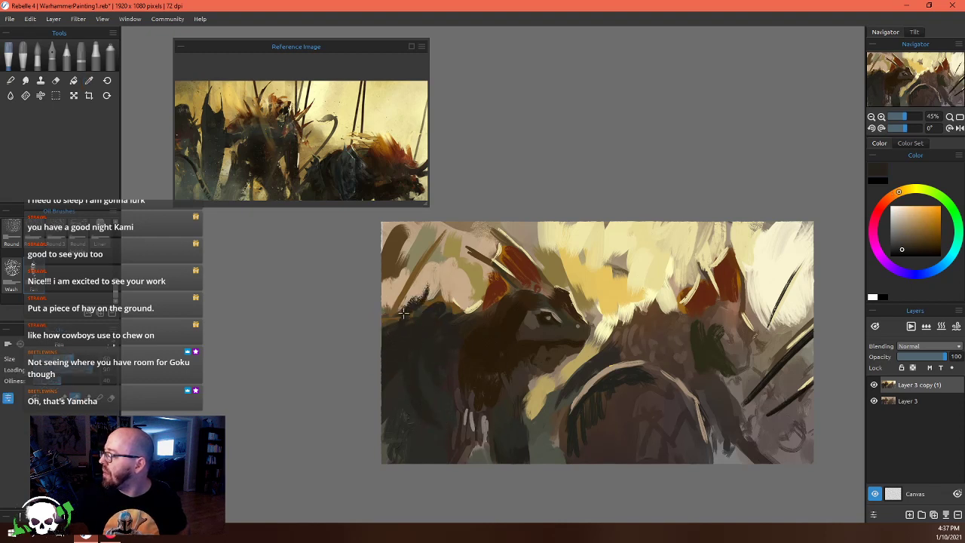
left_click(428, 283, "alt")
mouse_move(426, 282)
left_mouse_down()
mouse_move(395, 331)
mouse_move(393, 317)
left_mouse_up()
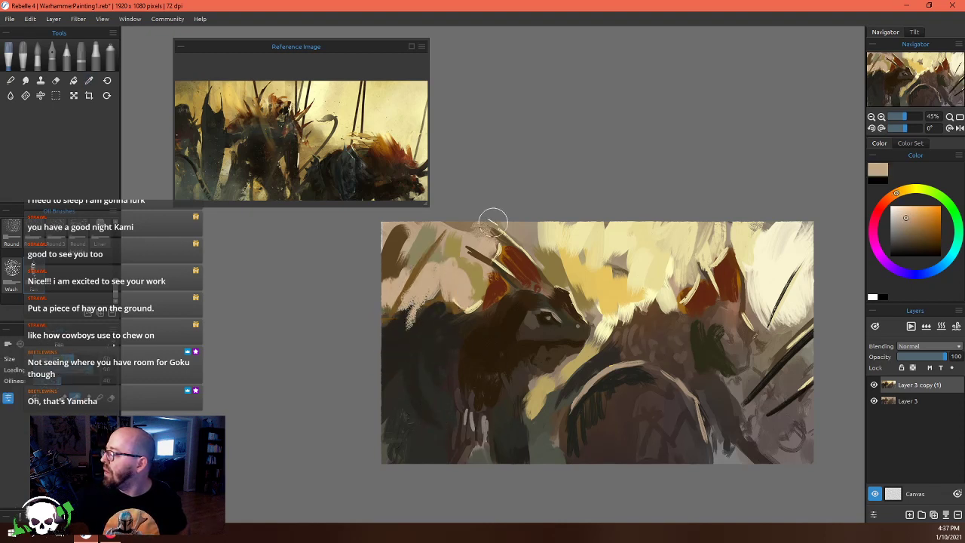
left_click(453, 297, "alt")
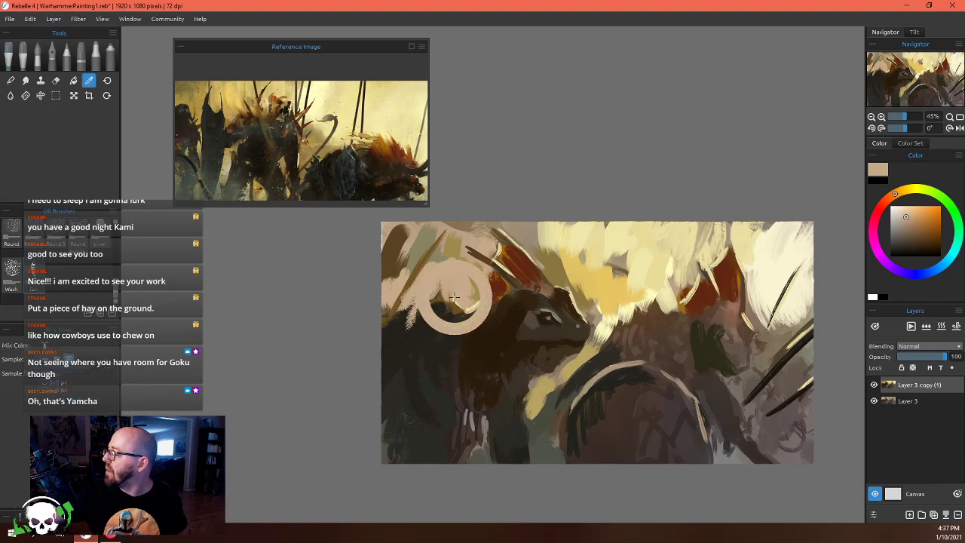
left_click(453, 300, "alt")
mouse_move(437, 300)
left_mouse_down()
mouse_move(405, 336)
mouse_move(434, 307)
mouse_move(409, 317)
mouse_move(398, 300)
left_mouse_up()
left_click(432, 309, "alt")
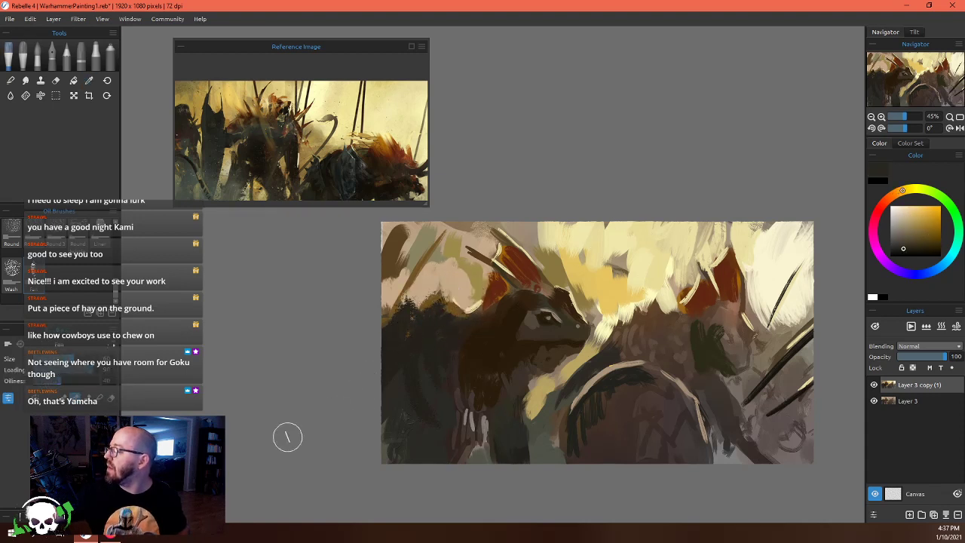
left_click_drag(453, 327, 480, 312)
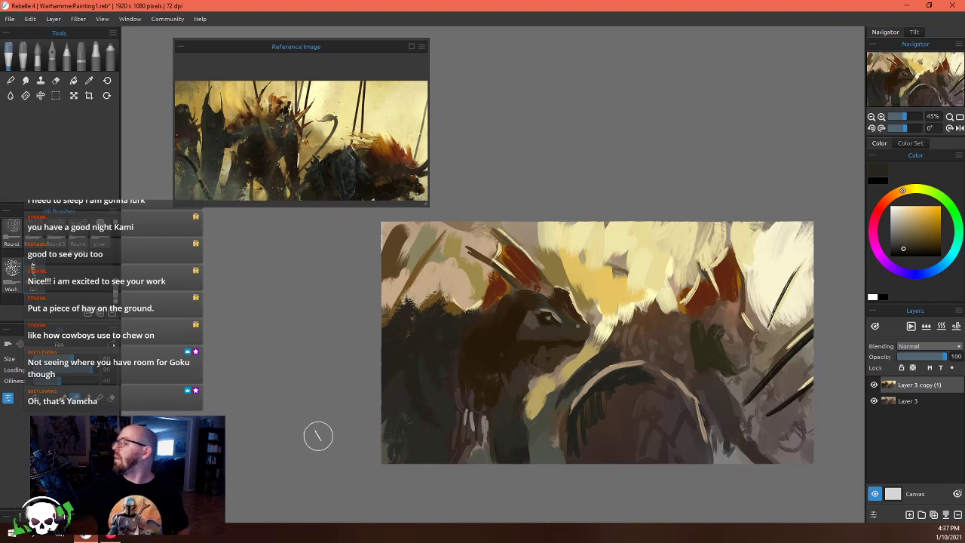
Paint sampled near-black strokes left of the large round form and sampled browns over the right-hand creature's head
left_click(566, 382, "alt")
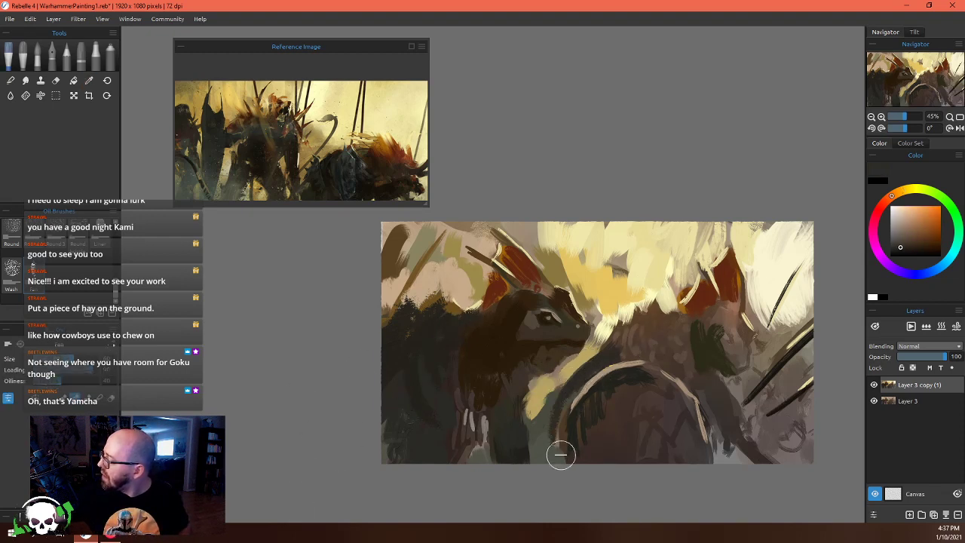
left_click_drag(544, 407, 543, 458)
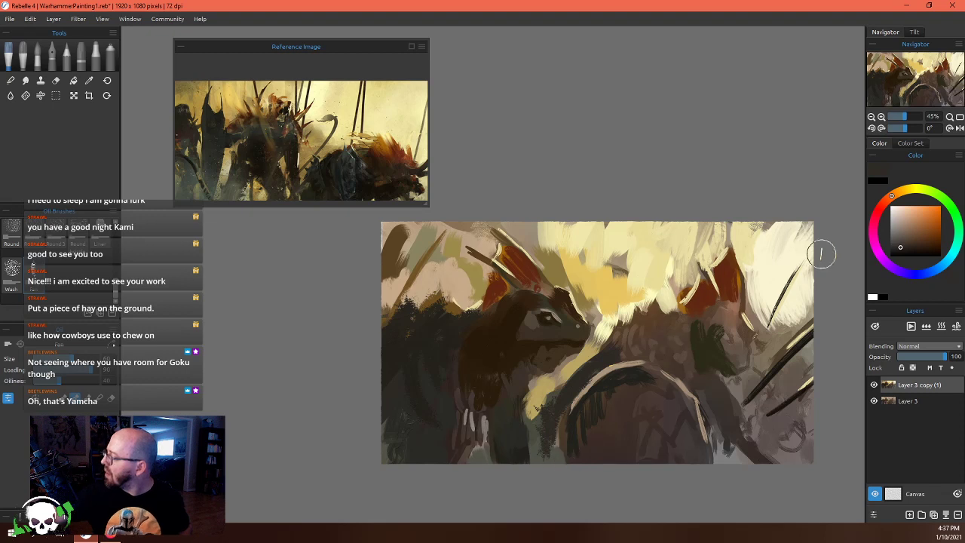
left_click(724, 319, "alt")
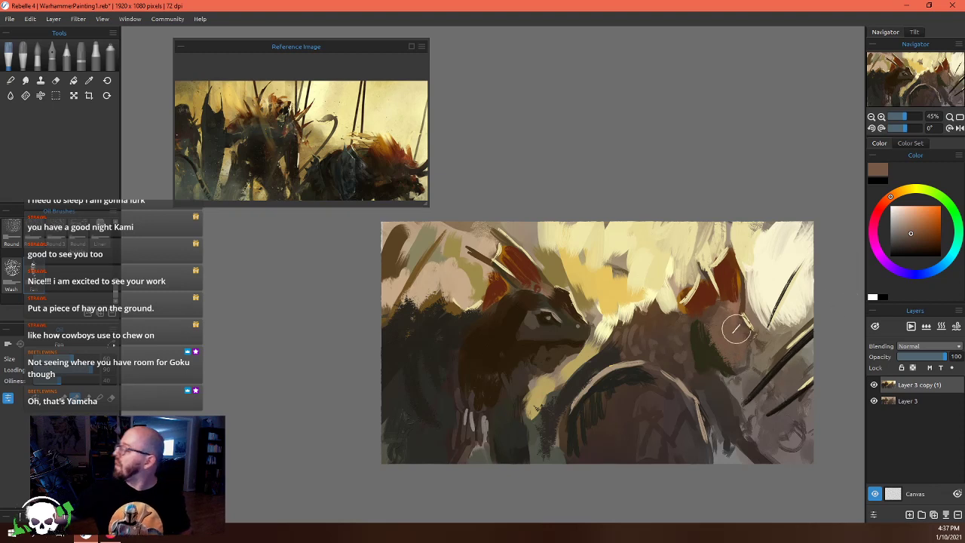
left_click(716, 316, "alt")
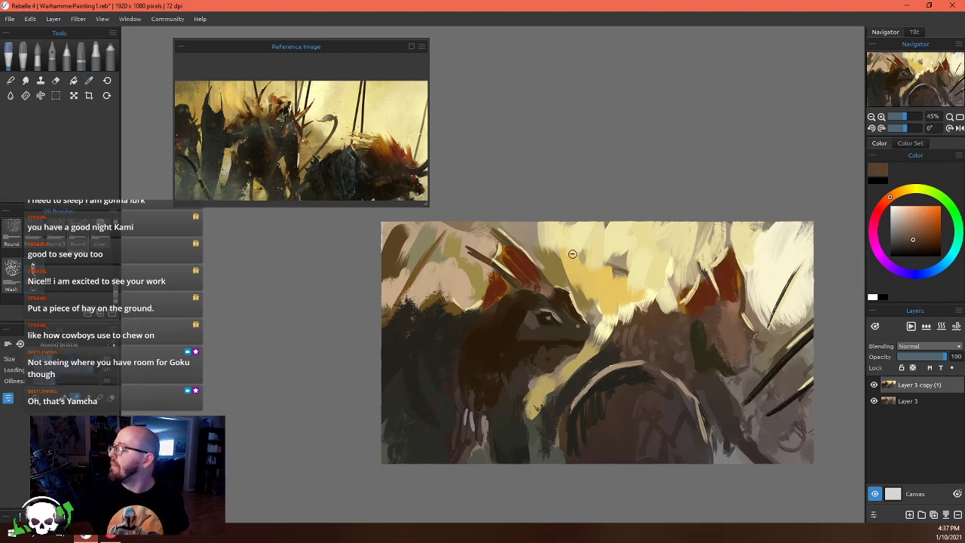
Rework the smooth-headed creature's snout, neck and upper front leg with olive and dark brown hues sampled from the painting
left_click(595, 307, "alt")
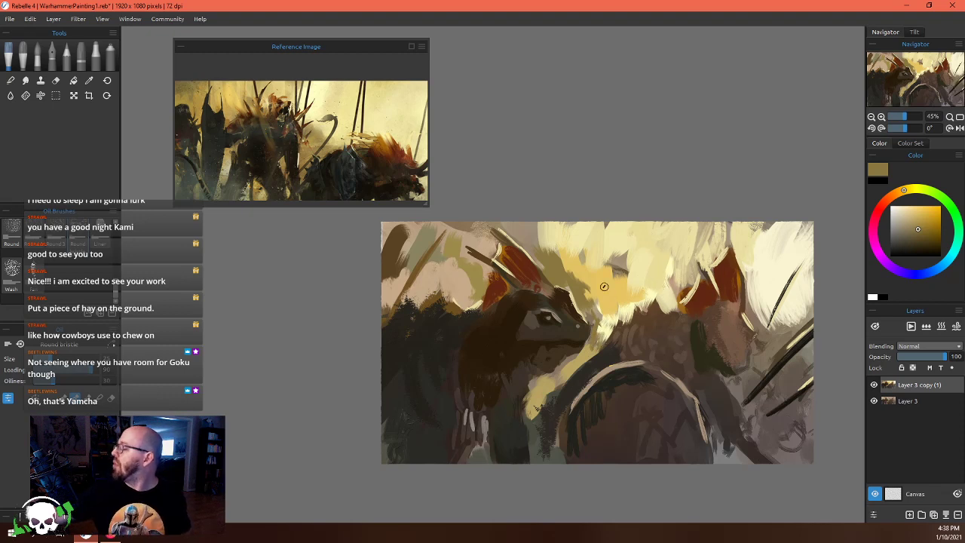
left_click(587, 318, "alt")
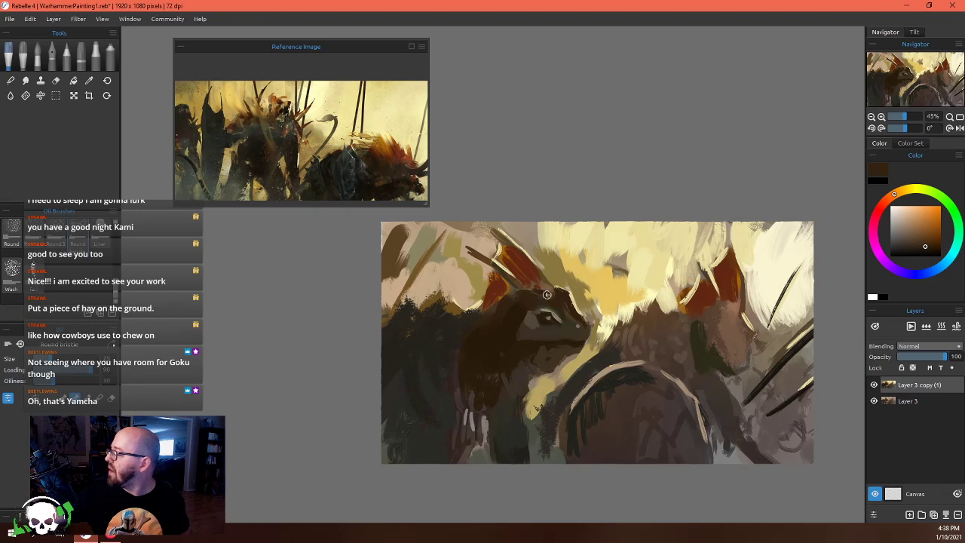
left_click(519, 333, "alt")
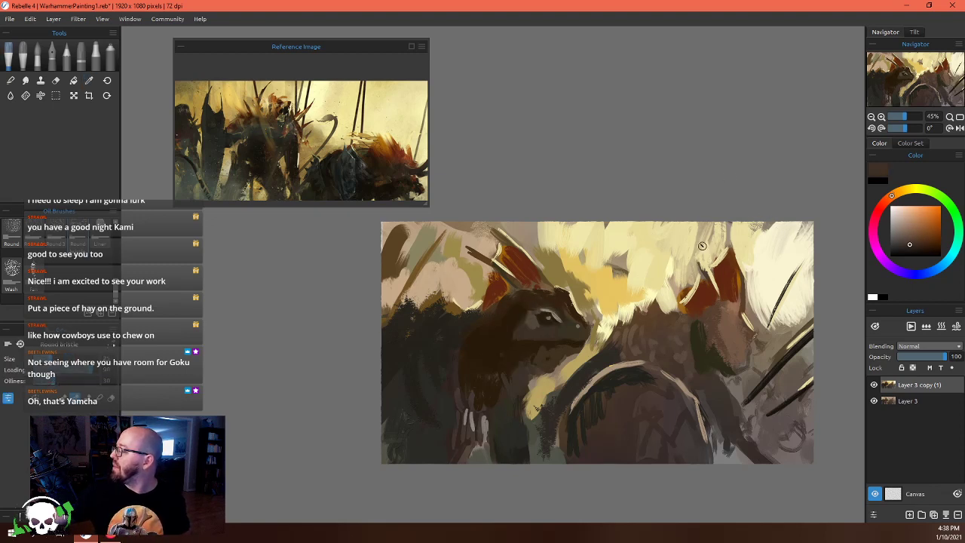
left_click(498, 403, "alt")
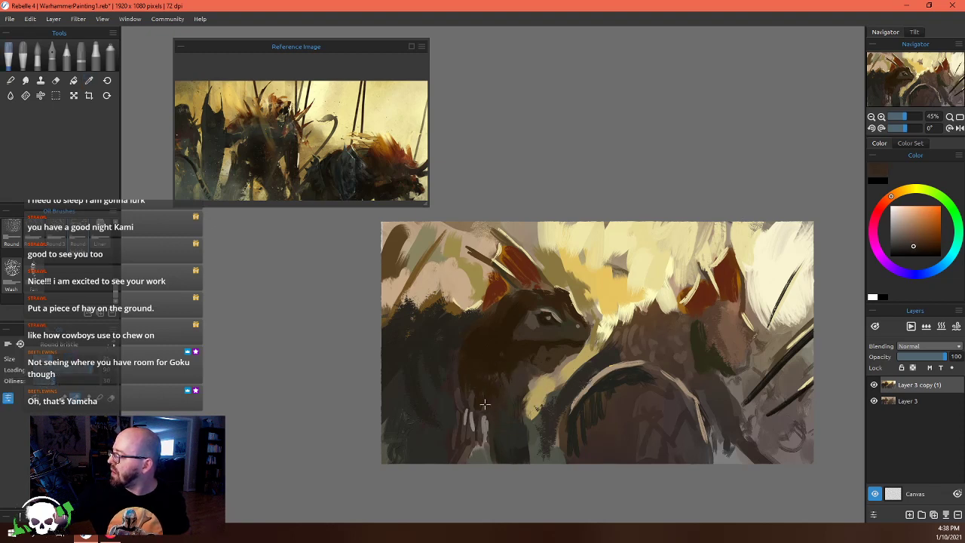
left_click_drag(473, 393, 473, 420)
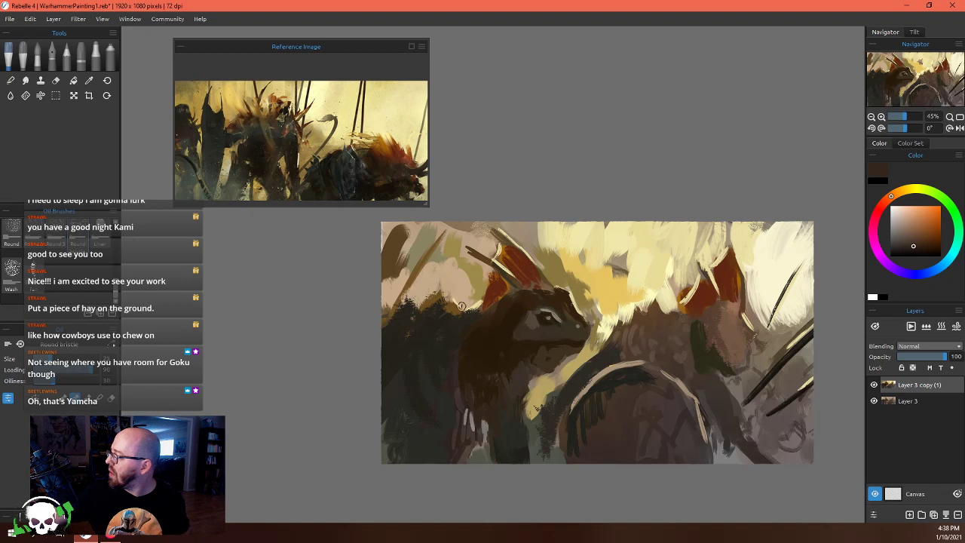
Paint long near-black curved strokes down the smooth-headed creature's shoulder, from its back to the top of the front leg
left_click(459, 335, "alt")
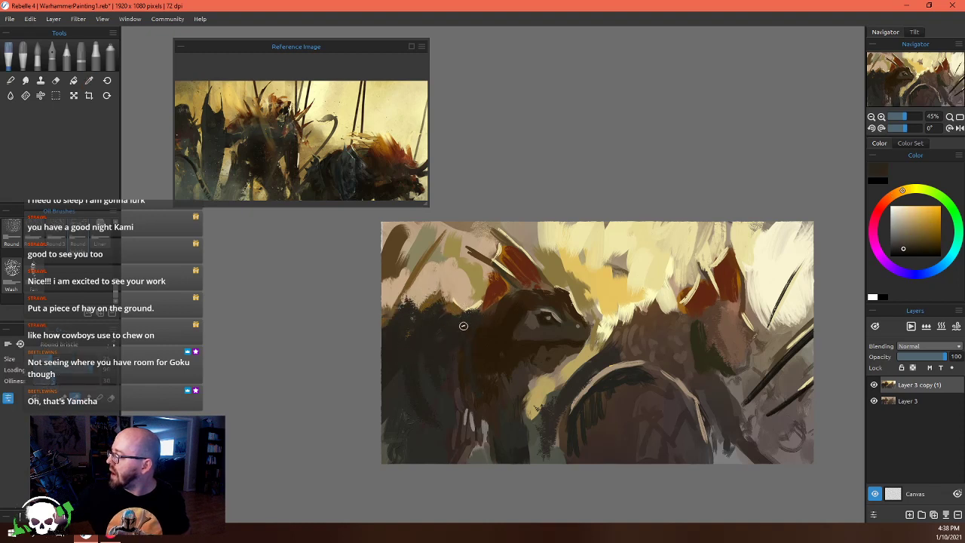
left_click(894, 251)
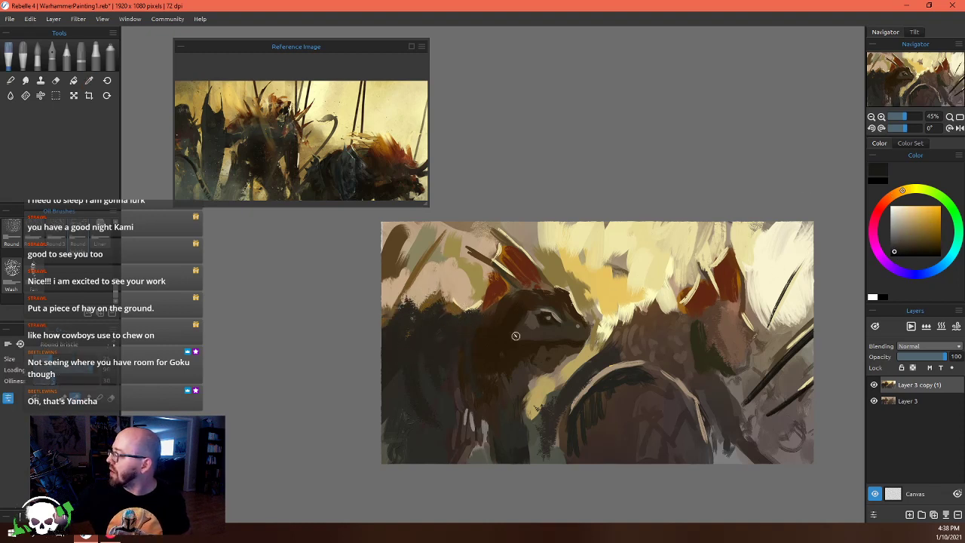
mouse_move(472, 316)
left_mouse_down()
mouse_move(472, 369)
mouse_move(483, 390)
mouse_move(467, 404)
left_mouse_up()
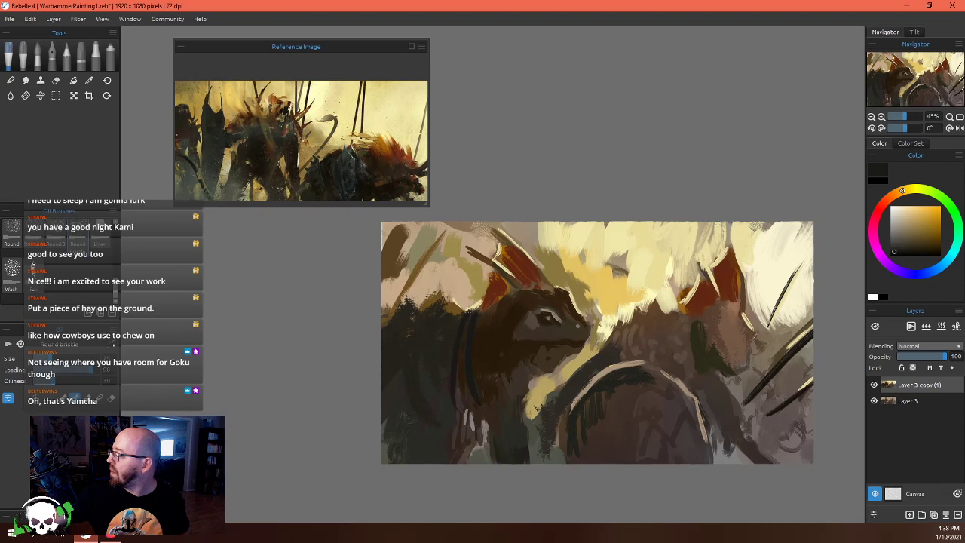
left_click_drag(466, 313, 471, 305)
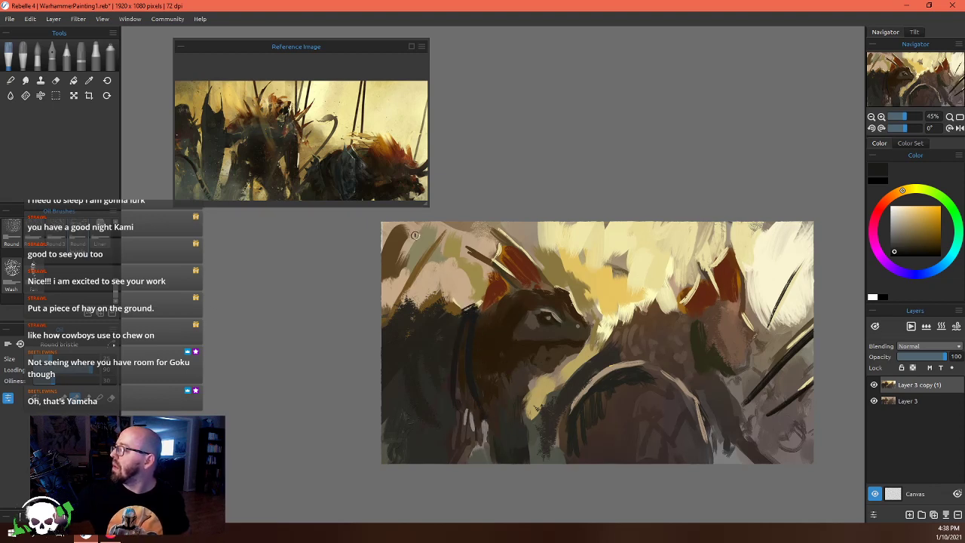
Reframe the reference image on its dark foreground and paint a rounded near-black form in the painting's lower-right corner with a sampled color
left_click_drag(381, 158, 366, 161)
scroll(372, 119, "down", 3)
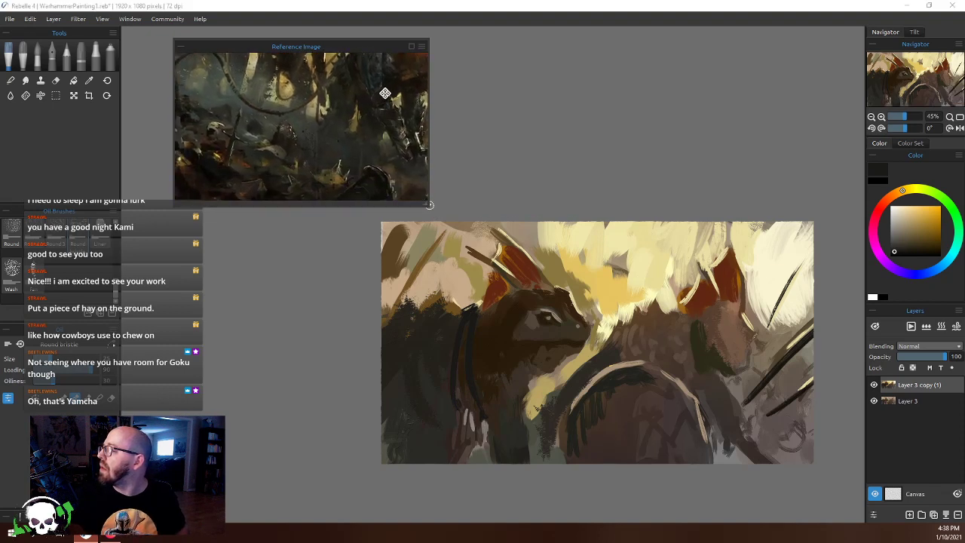
left_click(388, 188)
left_click(536, 422)
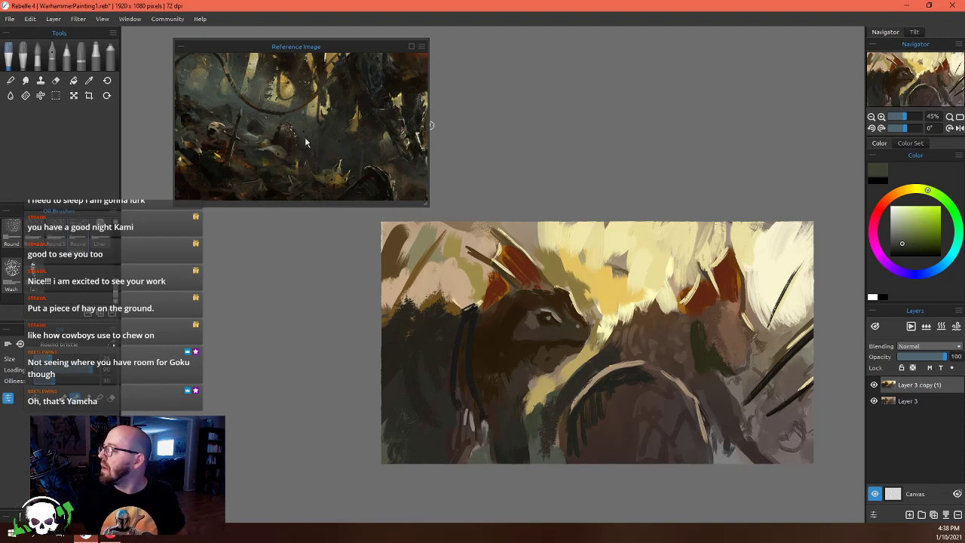
key("i")
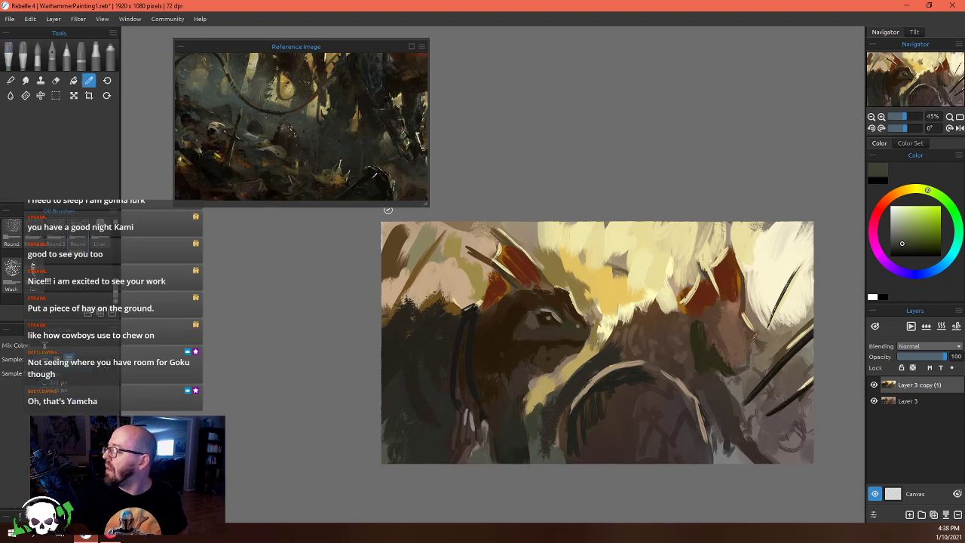
left_click(768, 455)
key("b")
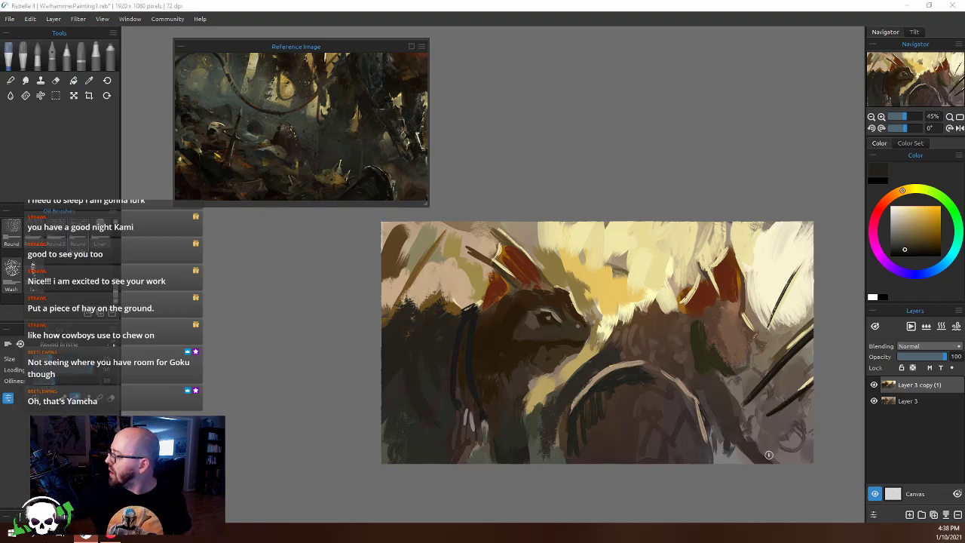
mouse_move(768, 455)
left_mouse_down()
mouse_move(787, 437)
mouse_move(778, 448)
mouse_move(795, 459)
mouse_move(780, 452)
mouse_move(788, 472)
mouse_move(770, 452)
left_mouse_up()
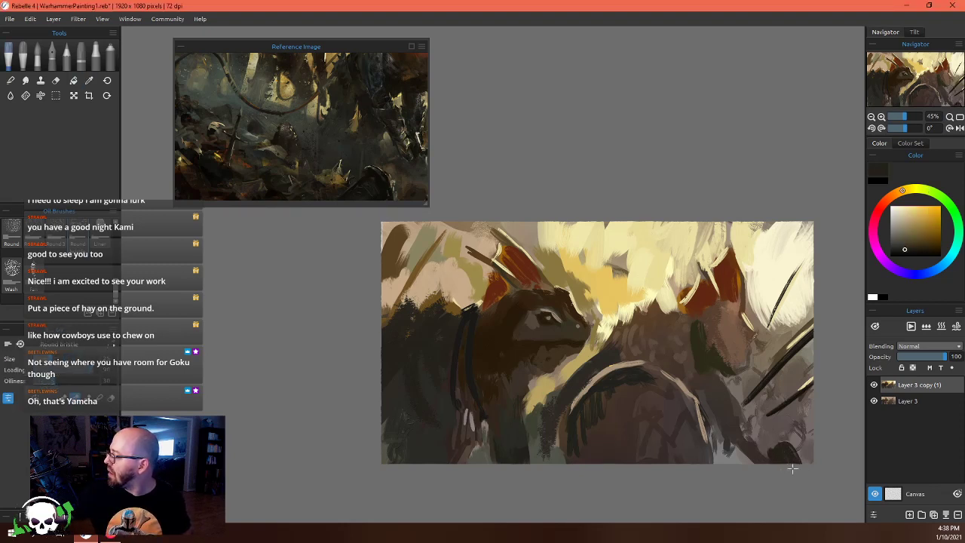
Paint sampled tan and cream light along the dark corner form's upper edge, in the gap between the creatures, and beside the front leg
left_click(795, 335, "alt")
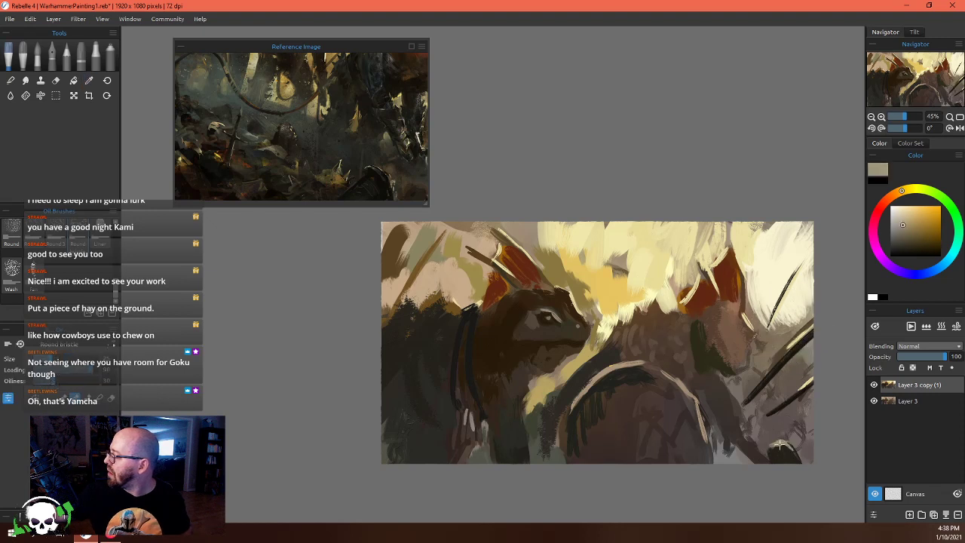
left_click(788, 322, "alt")
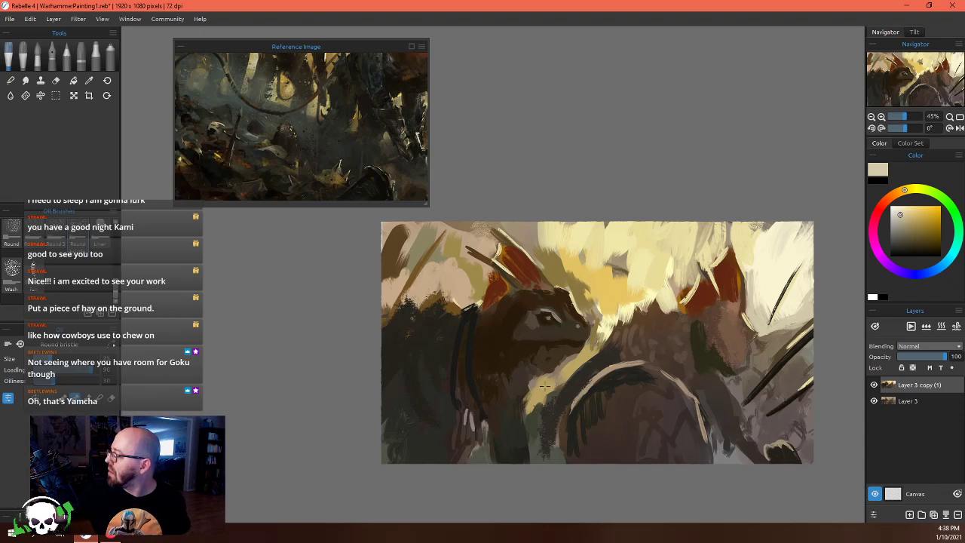
mouse_move(544, 386)
left_mouse_down()
mouse_move(586, 350)
mouse_move(536, 382)
mouse_move(478, 456)
left_mouse_up()
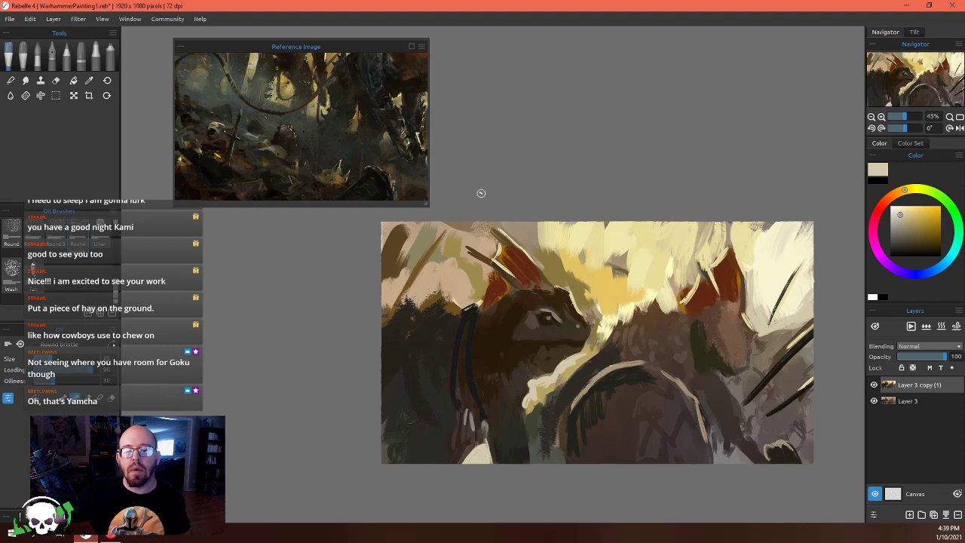
Enlarge the painting around the creatures' heads and examine the horned, orange-maned beast in the reference image up close
left_click(396, 279, "alt")
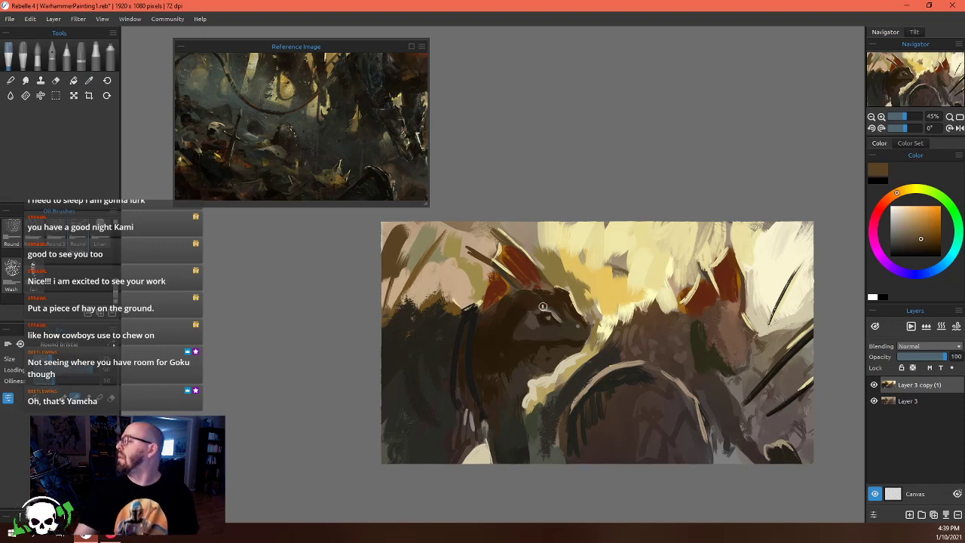
scroll(626, 271, "down", 1)
scroll(674, 334, "up", 2)
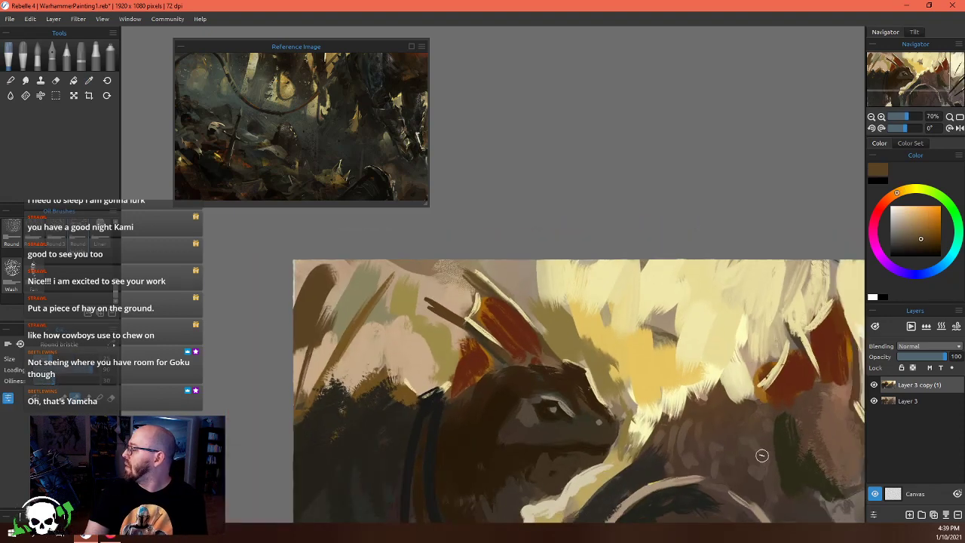
scroll(761, 455, "down", 1)
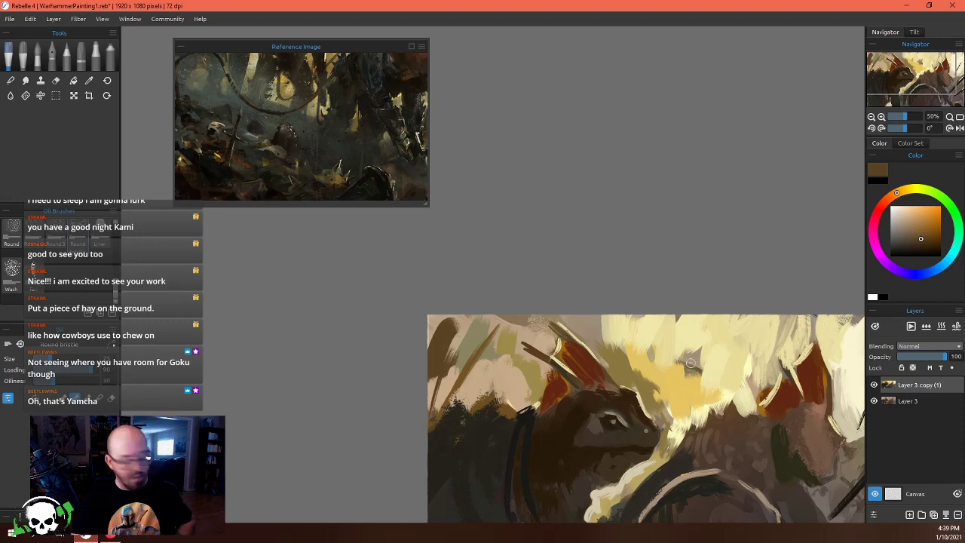
scroll(690, 363, "down", 1)
scroll(670, 329, "up", 2)
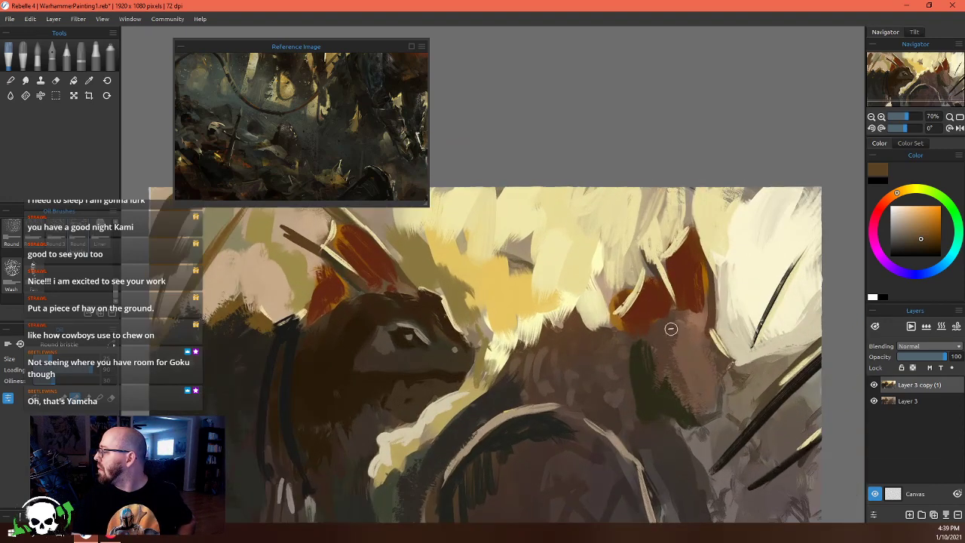
scroll(315, 128, "down", 3)
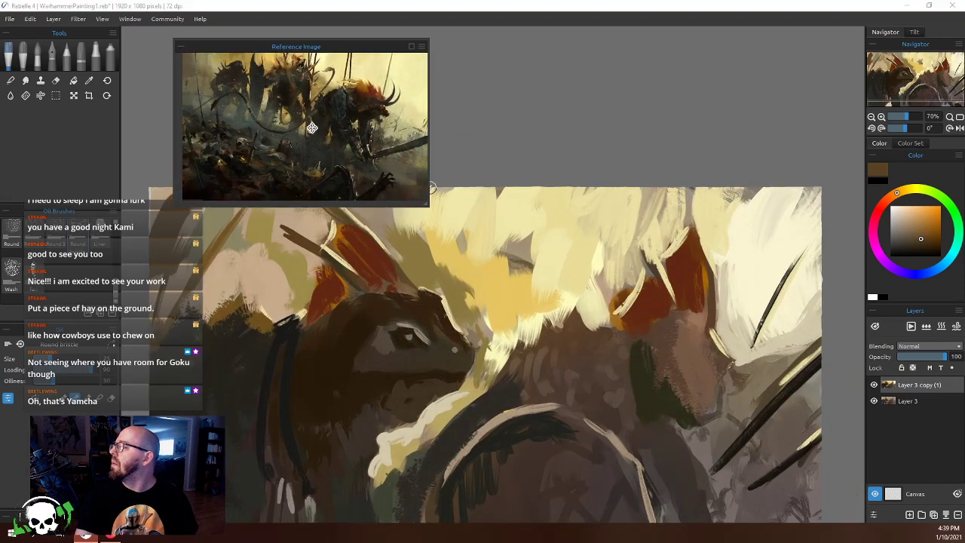
scroll(312, 127, "up", 5)
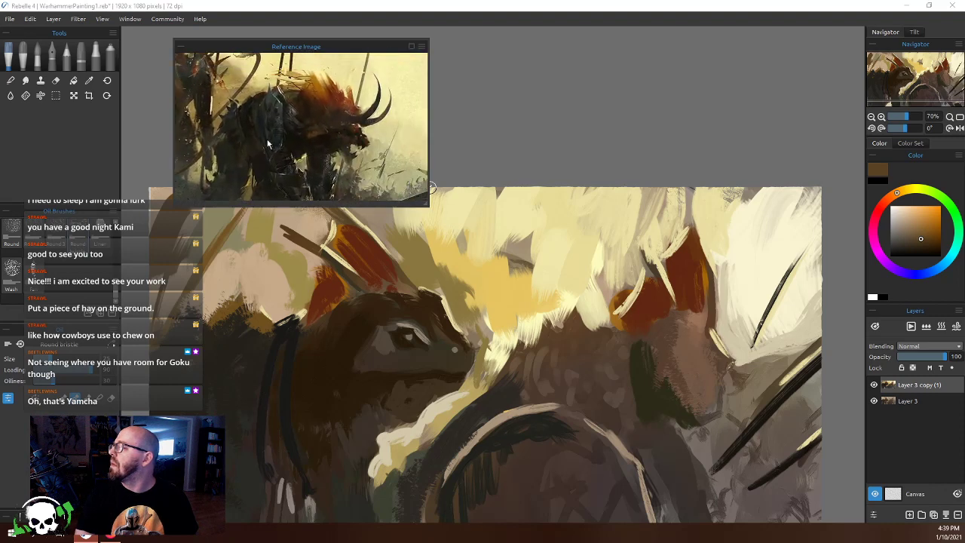
scroll(361, 114, "up", 2)
left_click_drag(360, 114, 382, 149)
scroll(352, 113, "up", 2)
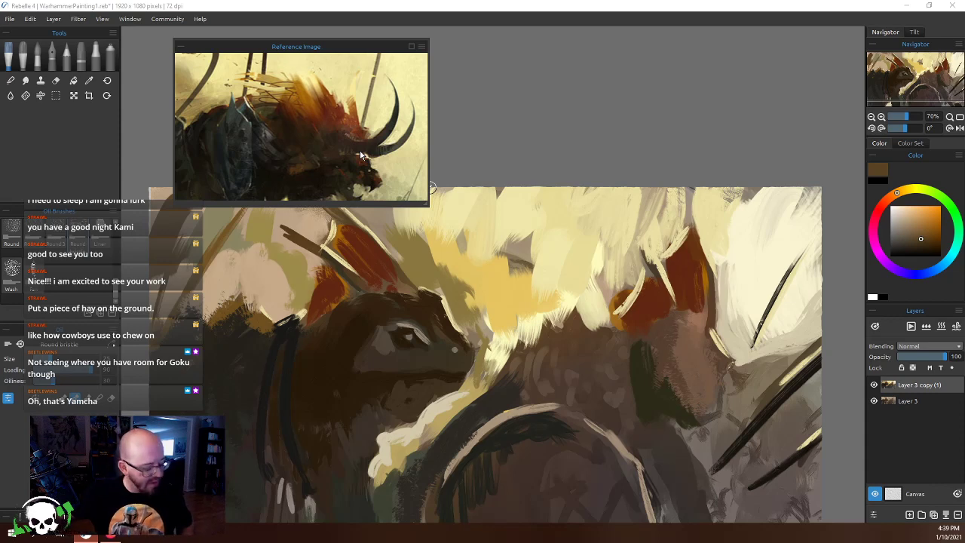
Reshape the smooth-headed creature's red crest, its pale spine and the surrounding sky with sampled dark red, cream and tan
left_click(335, 283, "alt")
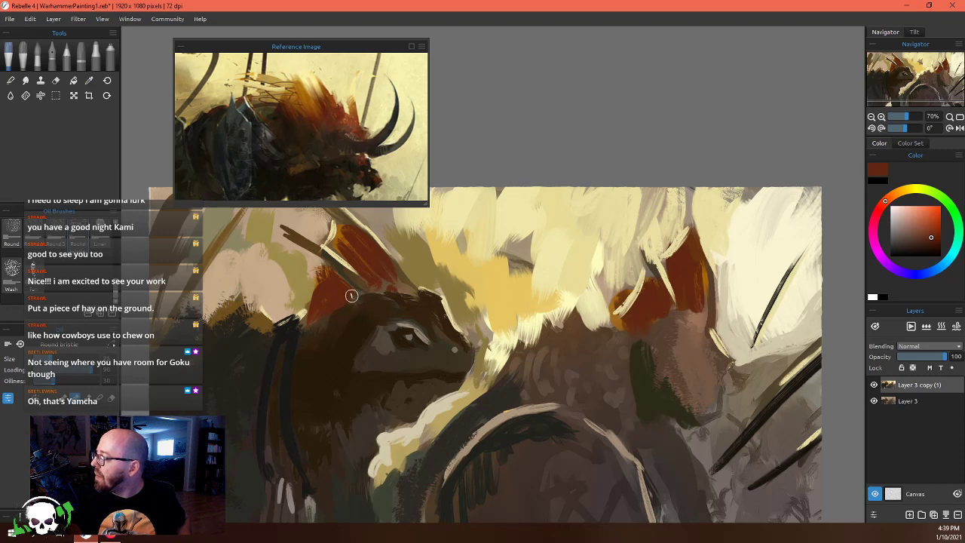
left_click(338, 234, "alt")
mouse_move(338, 235)
left_mouse_down()
mouse_move(380, 262)
mouse_move(339, 218)
left_mouse_up()
left_click(339, 218, "alt")
mouse_move(381, 260)
left_mouse_down()
mouse_move(342, 240)
mouse_move(346, 256)
mouse_move(341, 238)
mouse_move(337, 261)
mouse_move(356, 273)
mouse_move(306, 229)
left_mouse_up()
left_click(332, 234, "alt")
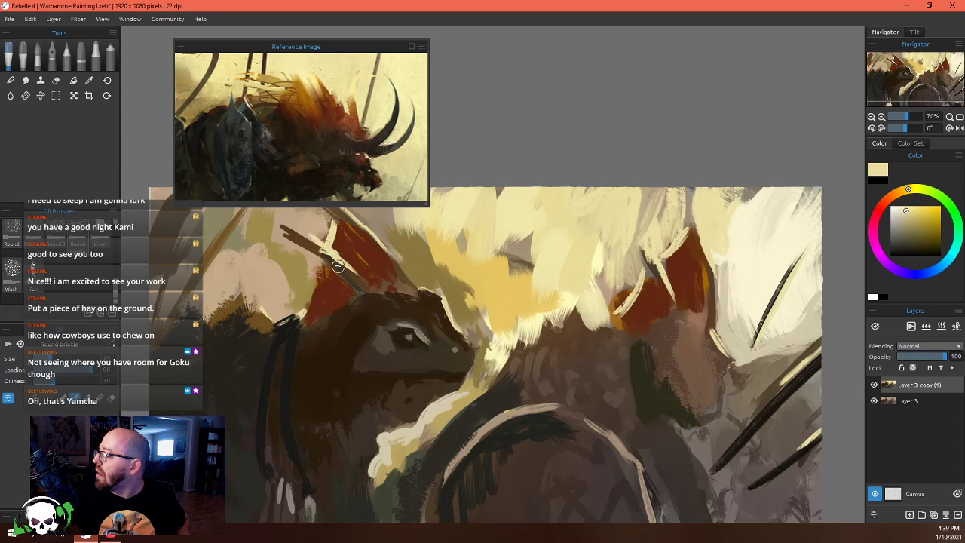
left_click(320, 264, "alt")
mouse_move(320, 264)
left_mouse_down()
mouse_move(309, 297)
mouse_move(318, 287)
left_mouse_up()
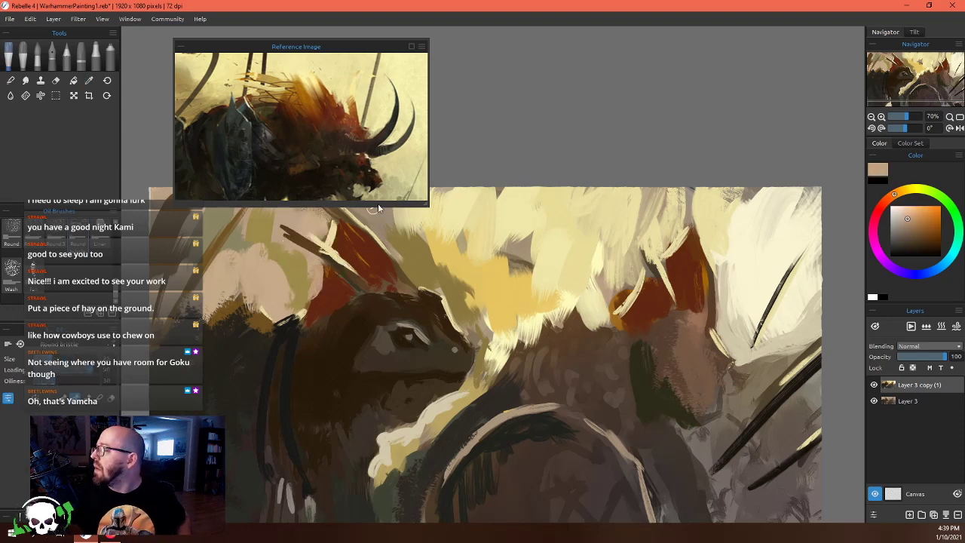
Refine the edge between the crest's base and the smooth-headed creature's skull, alternating sampled dark red and browns
left_click(383, 251, "alt")
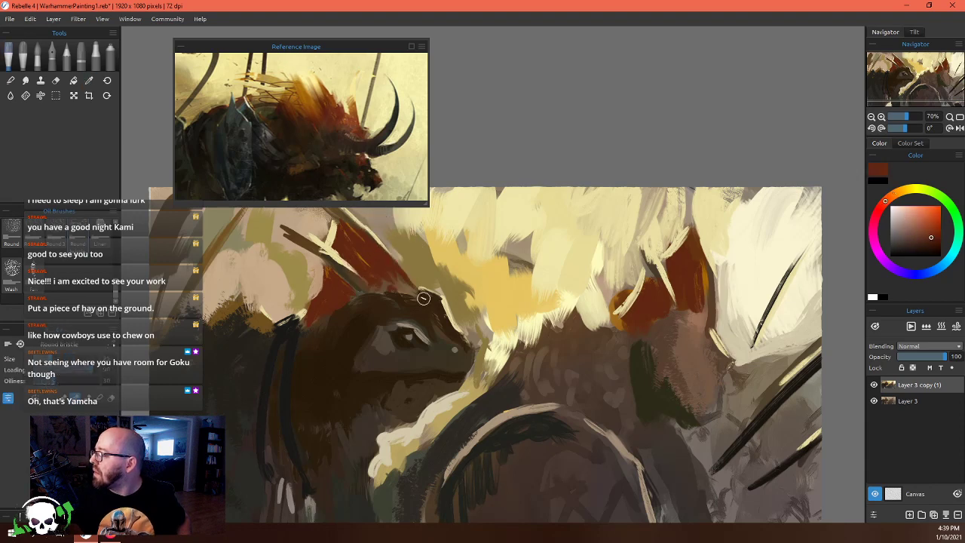
left_click(396, 296, "alt")
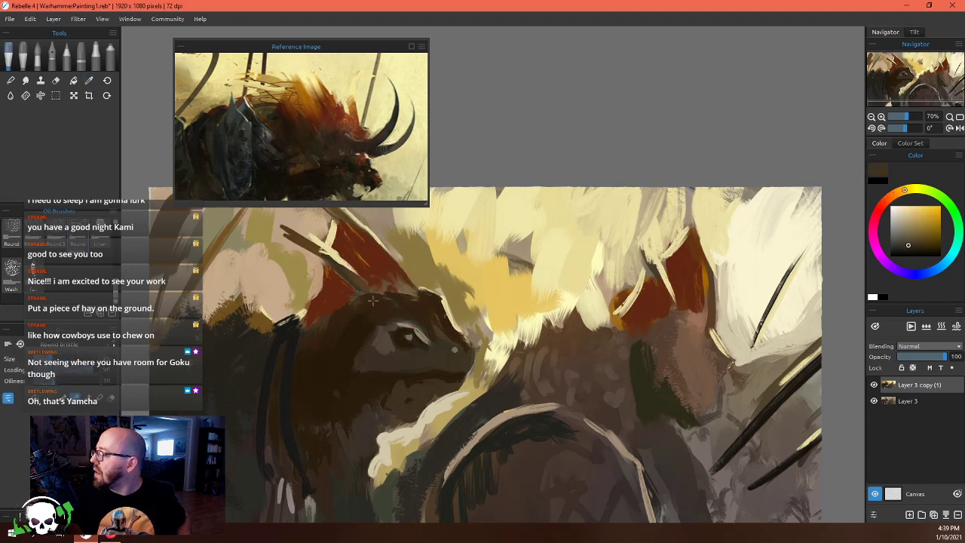
left_click(388, 273, "alt")
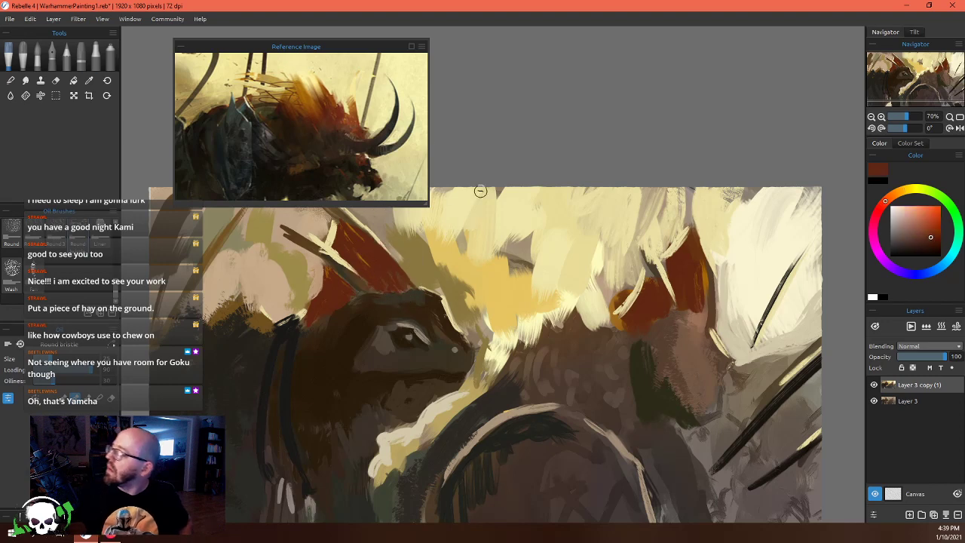
left_click(347, 302, "alt")
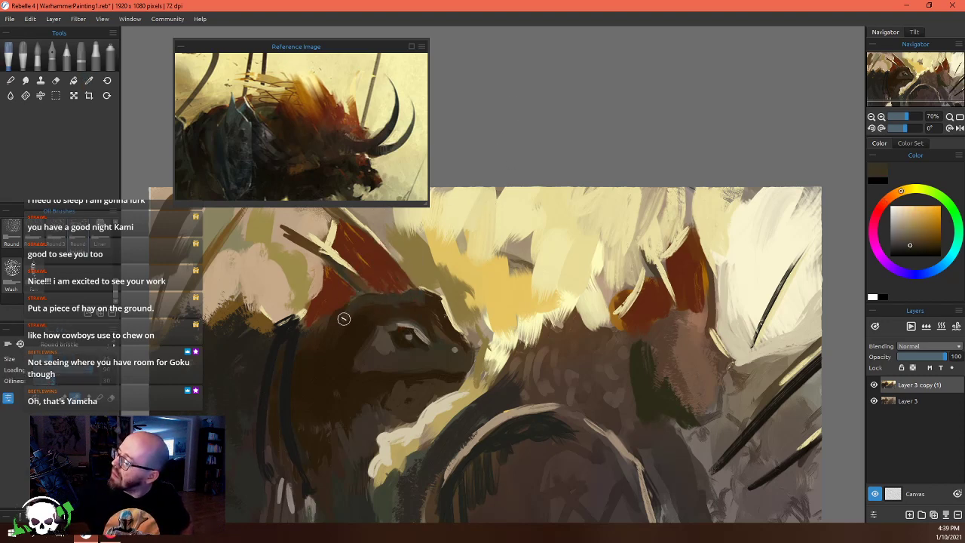
left_click(377, 306, "alt")
mouse_move(306, 325)
left_mouse_down()
mouse_move(385, 297)
mouse_move(361, 301)
left_mouse_up()
left_click(403, 309, "alt")
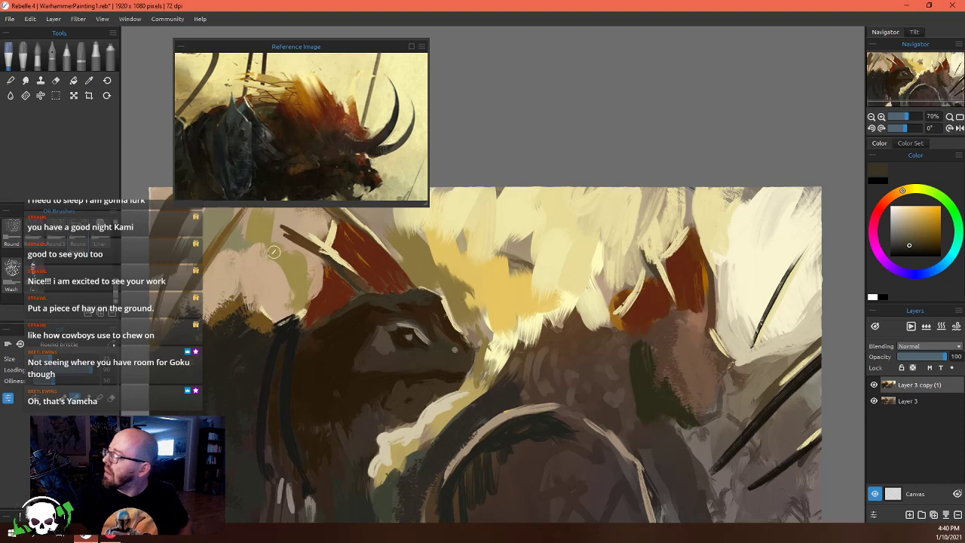
left_click(312, 324, "alt")
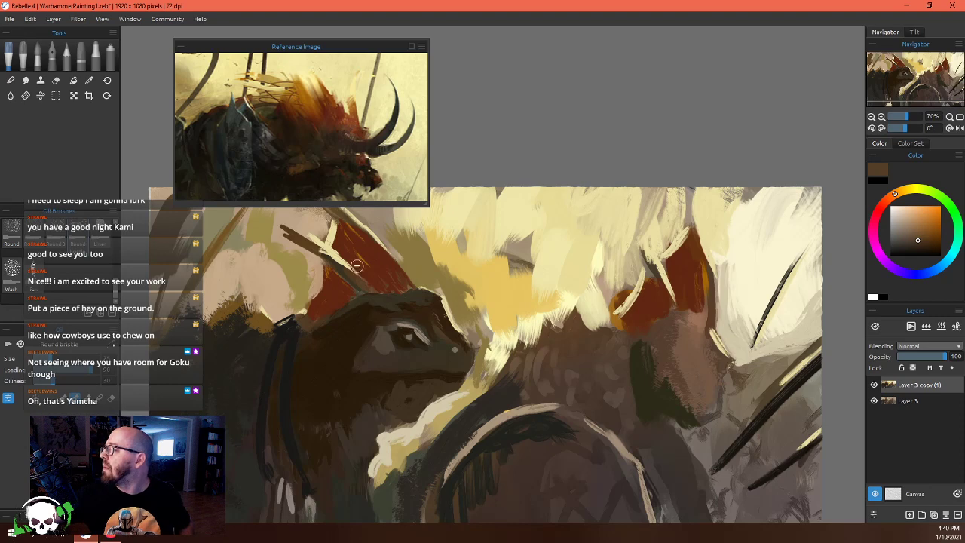
Model the smooth-headed creature's brow and the area behind its eye with sampled grey-brown and dark brown strokes
left_click(379, 336, "alt")
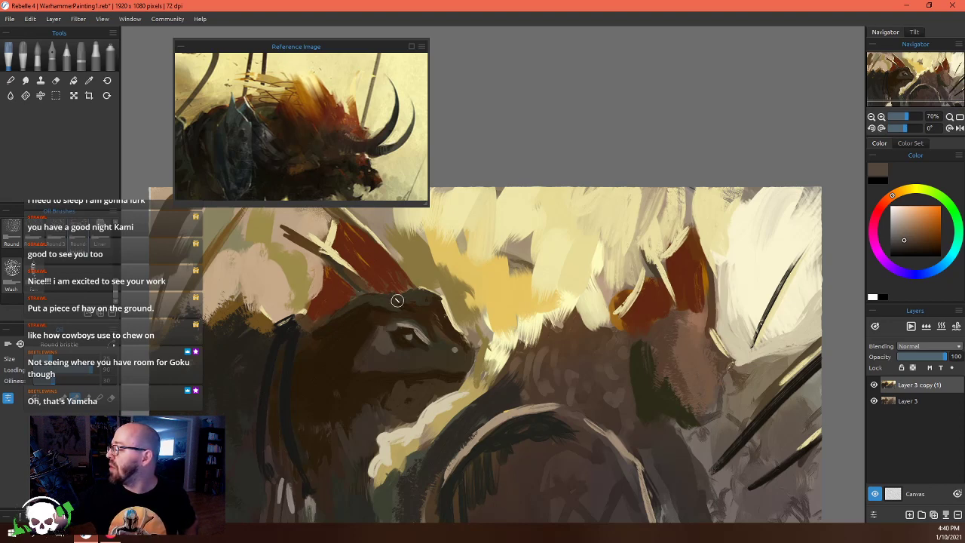
key("i")
left_click(372, 338)
key("b")
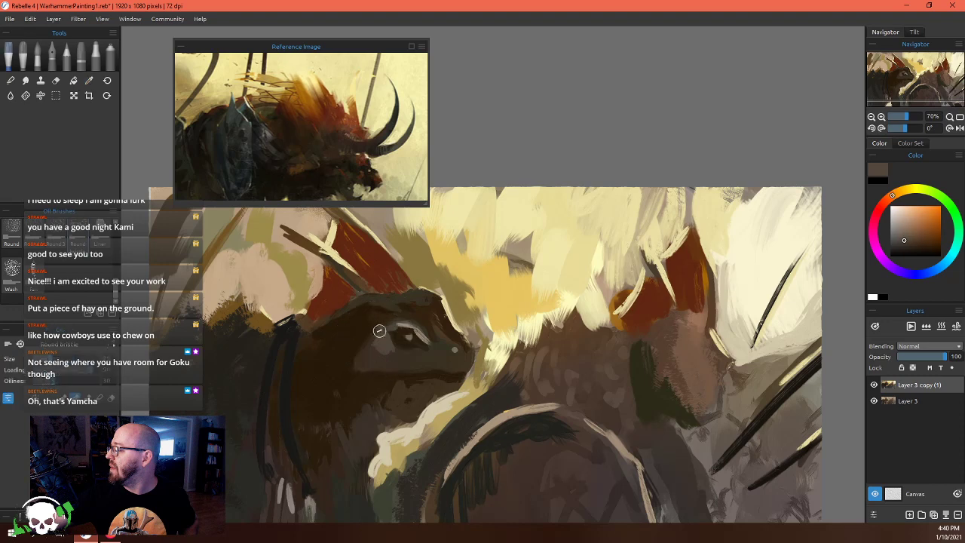
mouse_move(373, 331)
left_mouse_down()
mouse_move(355, 350)
mouse_move(356, 337)
mouse_move(346, 344)
mouse_move(361, 356)
mouse_move(343, 341)
mouse_move(357, 357)
mouse_move(378, 320)
left_mouse_up()
left_click(334, 332, "alt")
left_click(379, 315, "alt")
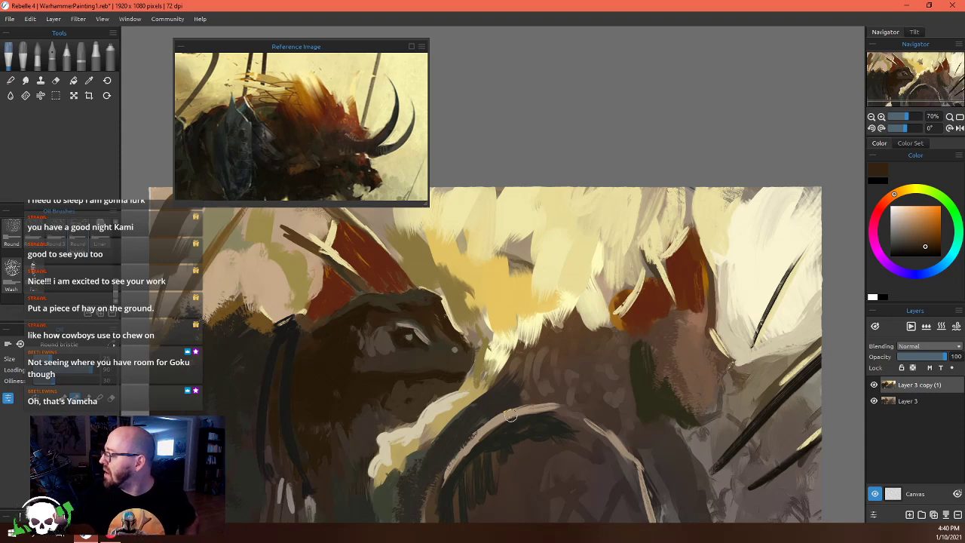
Rework the smooth-headed creature's eye and eyelids with sampled near-black and grey strokes
left_click(459, 390, "alt")
left_click_drag(404, 335, 396, 329)
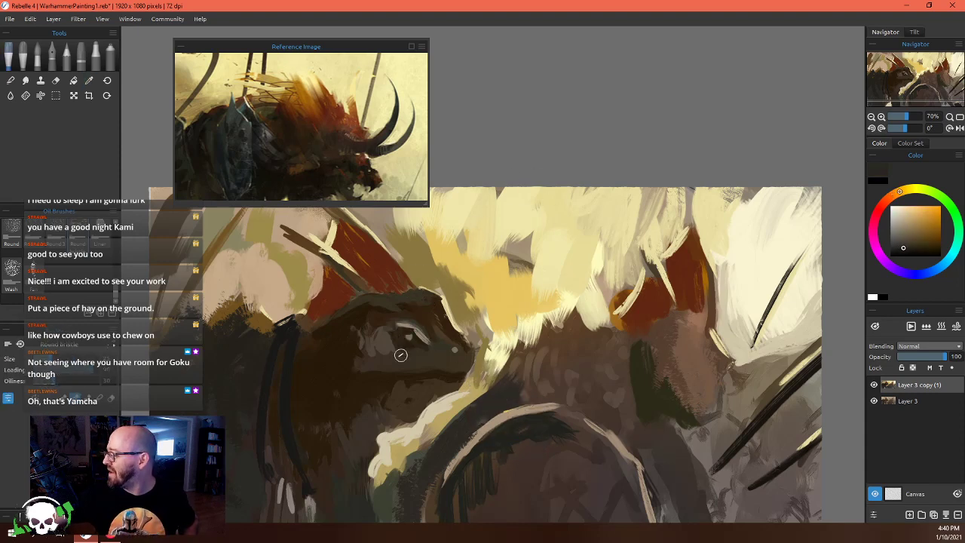
left_click(490, 392, "alt")
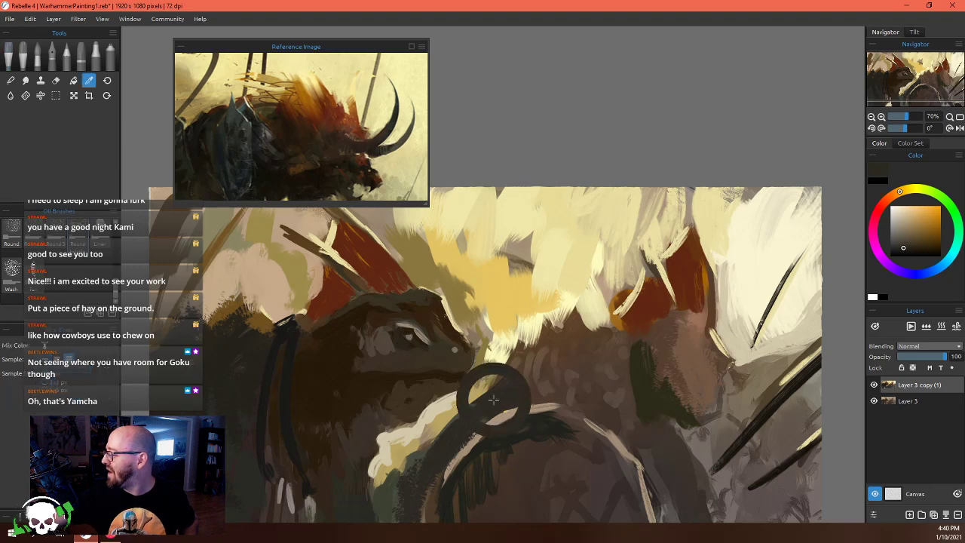
mouse_move(423, 363)
left_mouse_down()
mouse_move(401, 345)
mouse_move(413, 329)
left_mouse_up()
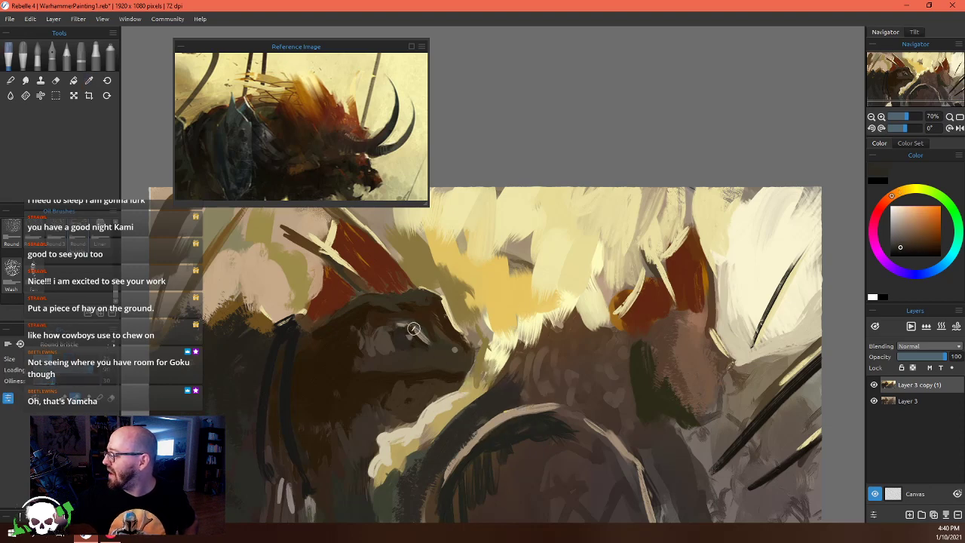
left_click(407, 321, "alt")
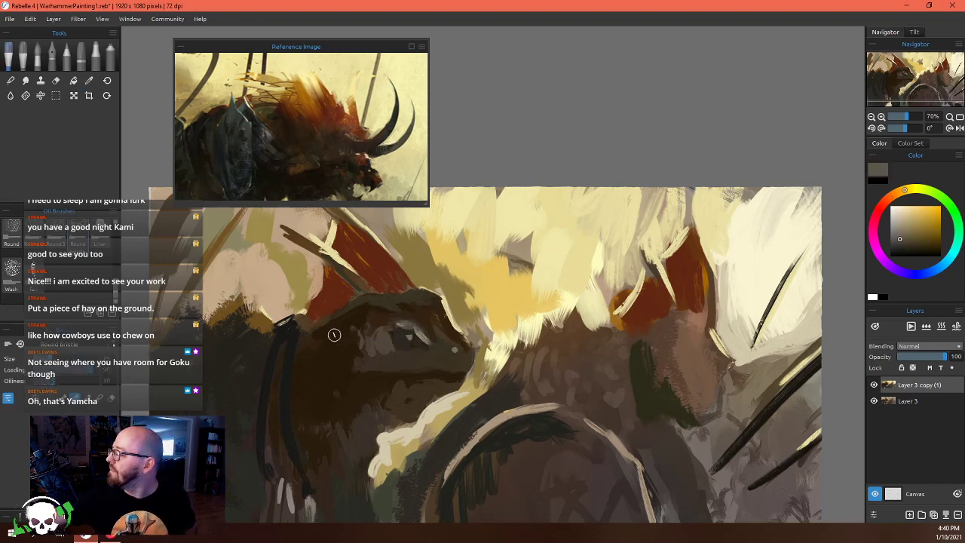
Touch up the crest's lower section, the back of the skull and the crest's spines with sampled dark red and browns
left_click(312, 318, "alt")
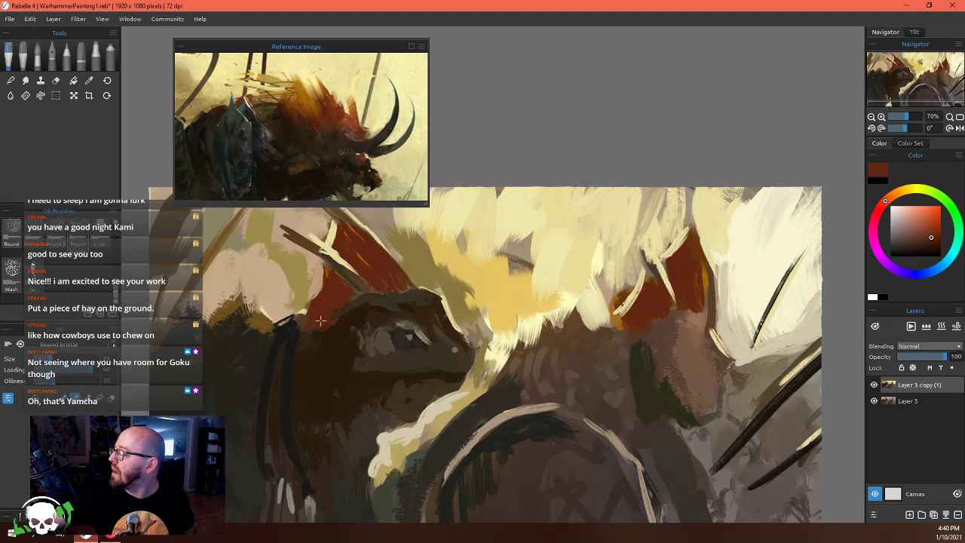
left_click(322, 317, "alt")
left_click(343, 315, "alt")
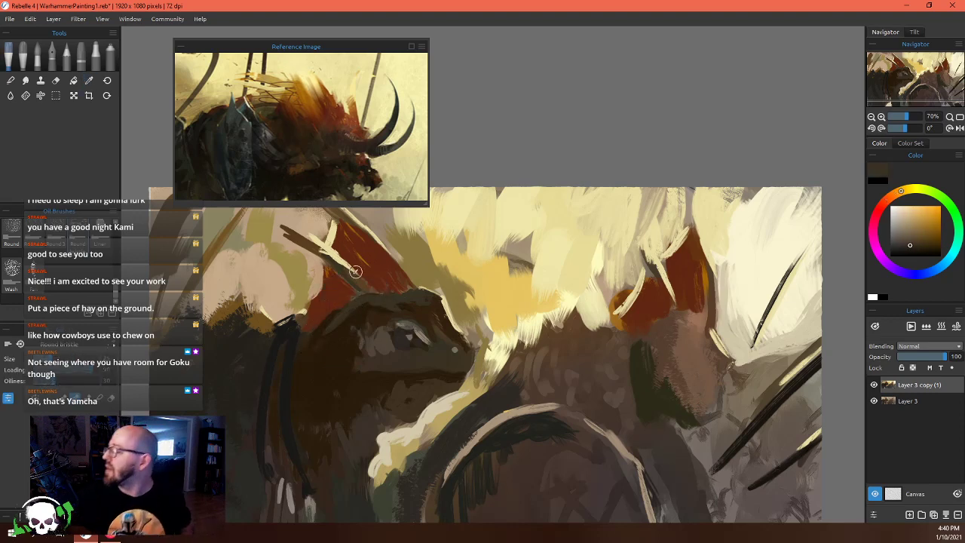
left_click(321, 255, "alt")
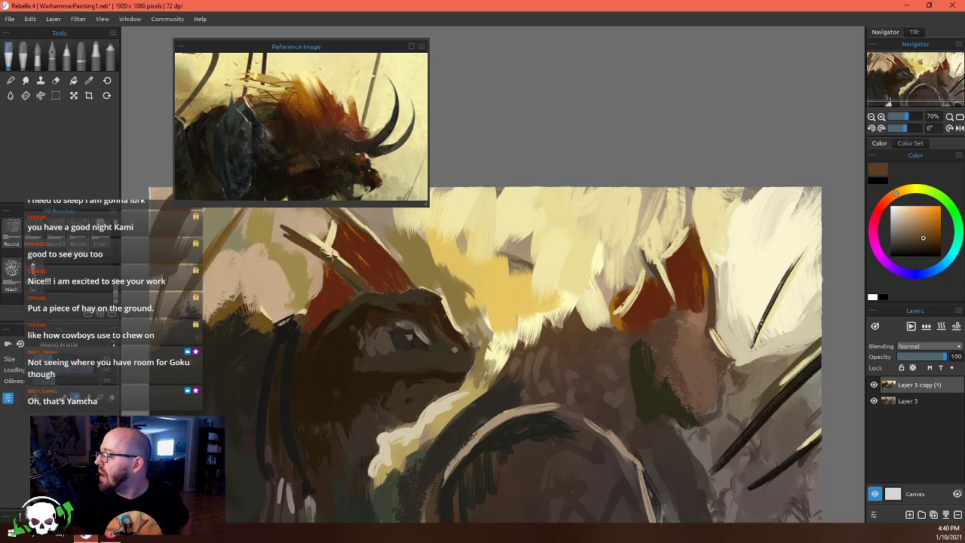
left_click(350, 232, "alt")
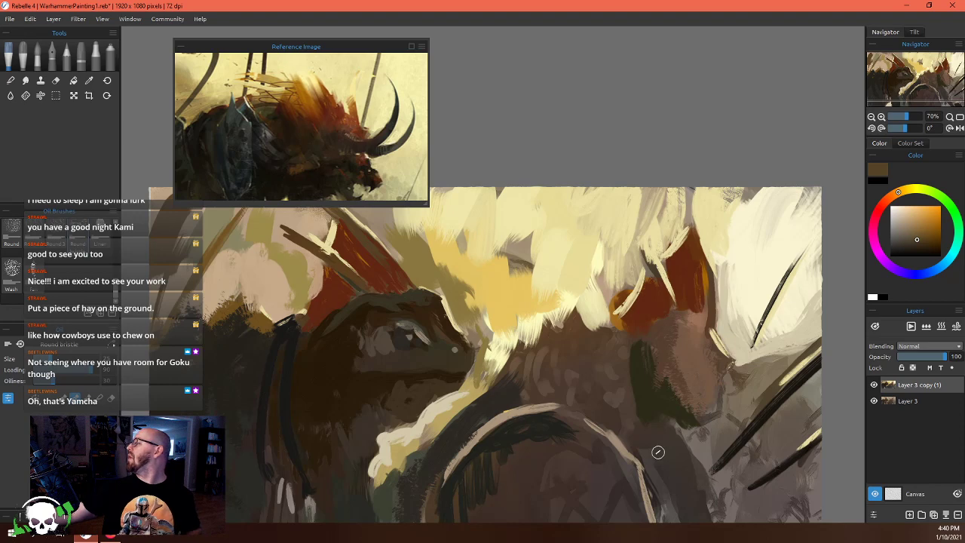
Repaint the sky edge beside the smooth-headed creature's brow and snout with a sampled pale yellow stroke
left_click(425, 229, "alt")
mouse_move(441, 219)
left_mouse_down()
mouse_move(442, 289)
mouse_move(421, 248)
mouse_move(418, 255)
mouse_move(396, 233)
mouse_move(423, 279)
mouse_move(408, 241)
mouse_move(457, 299)
mouse_move(431, 259)
mouse_move(471, 283)
mouse_move(452, 234)
mouse_move(466, 270)
mouse_move(456, 272)
mouse_move(456, 304)
left_mouse_up()
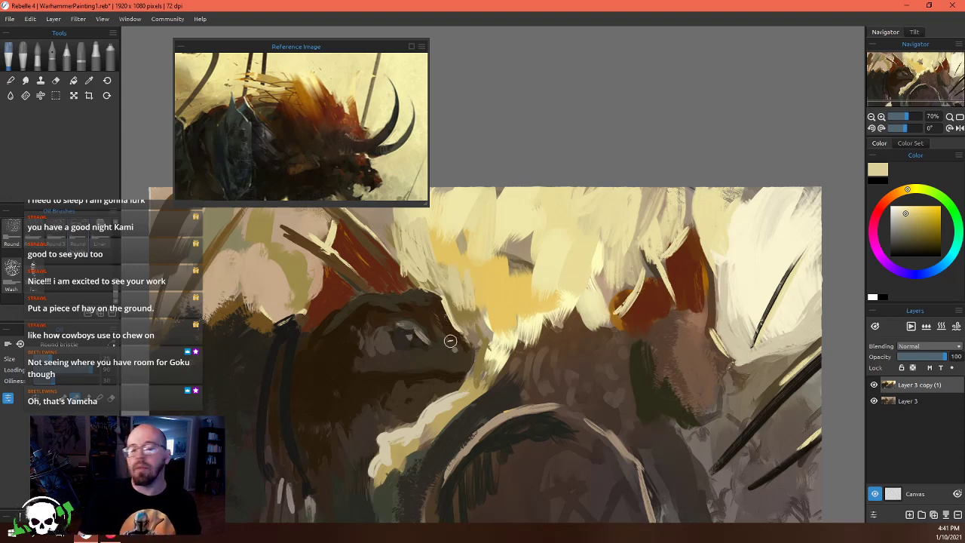
Examine the coloured painting at several scales, comparing the smooth-headed creature's head with the whole composition
scroll(453, 344, "down", 3)
scroll(423, 366, "up", 4)
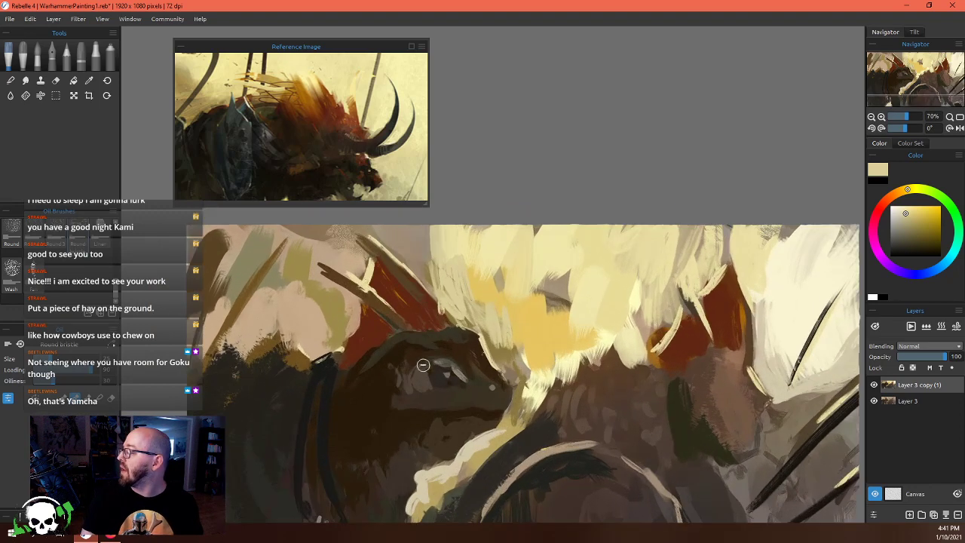
scroll(424, 370, "down", 3)
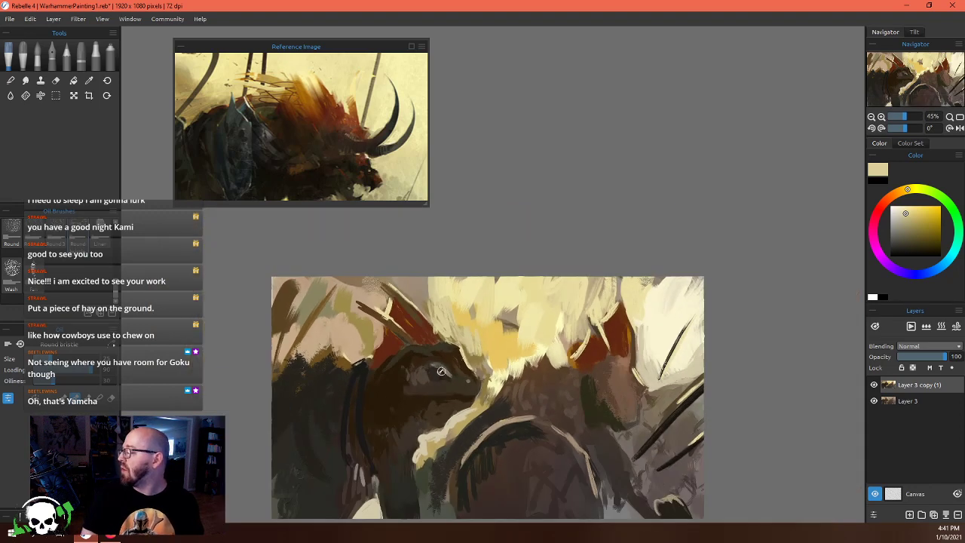
scroll(441, 371, "up", 4)
scroll(360, 334, "down", 3)
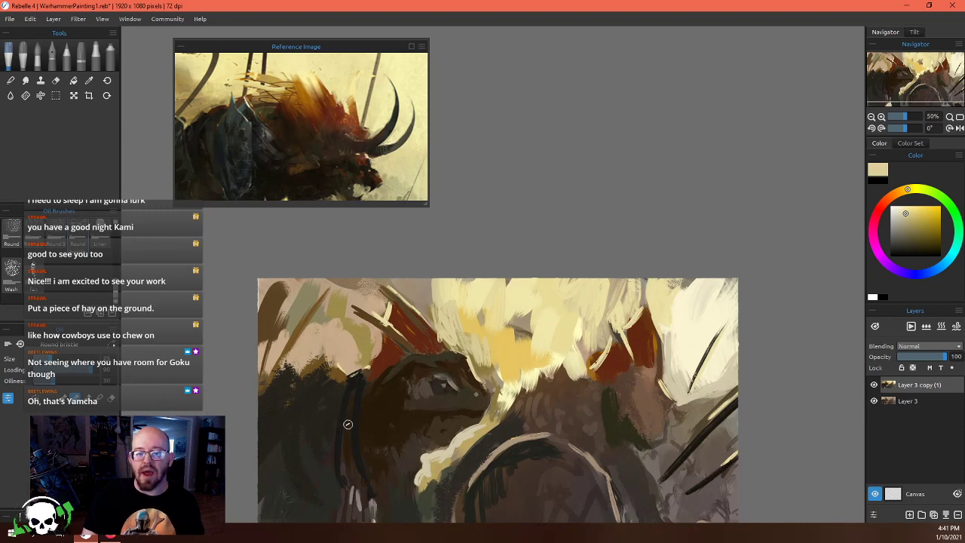
scroll(344, 419, "up", 5)
scroll(384, 457, "down", 2)
scroll(586, 397, "down", 4)
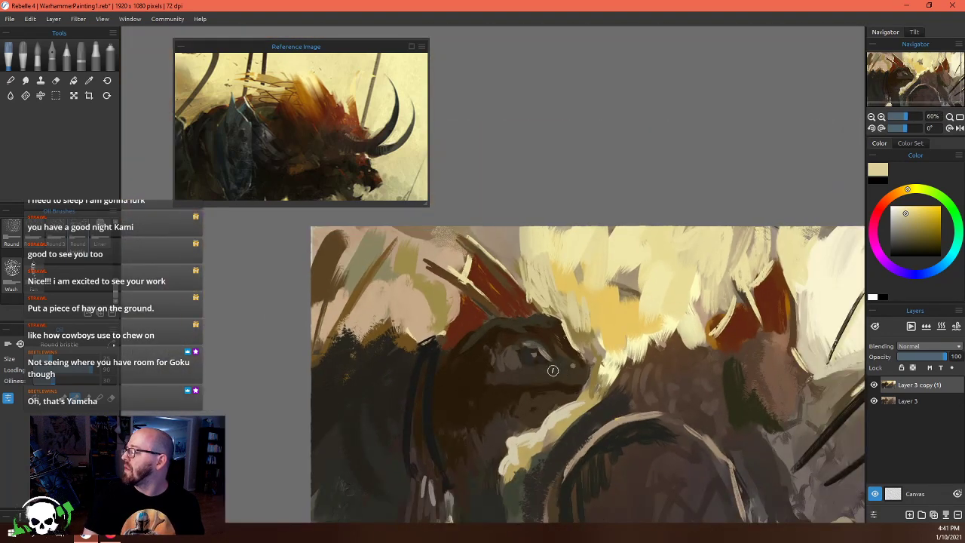
scroll(637, 355, "down", 2)
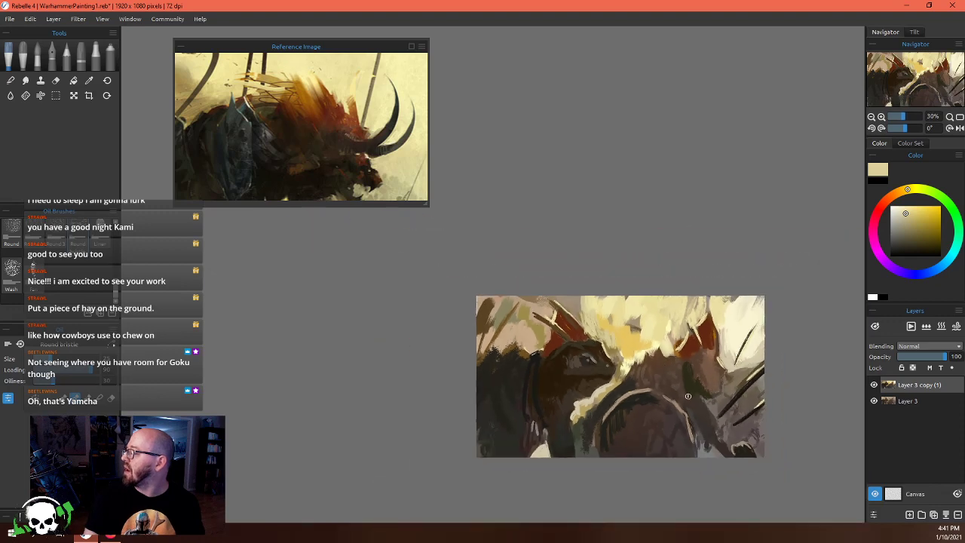
scroll(527, 339, "up", 3)
scroll(585, 388, "down", 3)
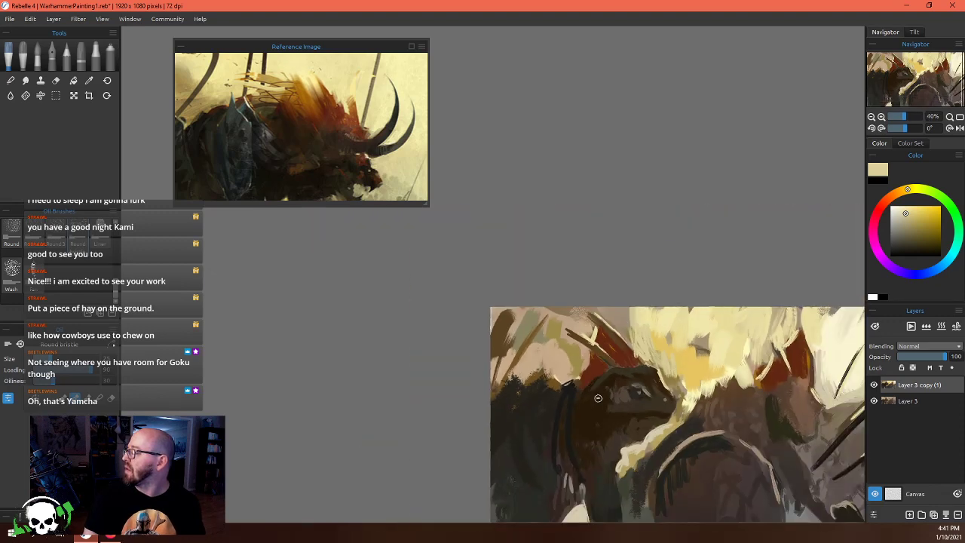
scroll(662, 426, "up", 4)
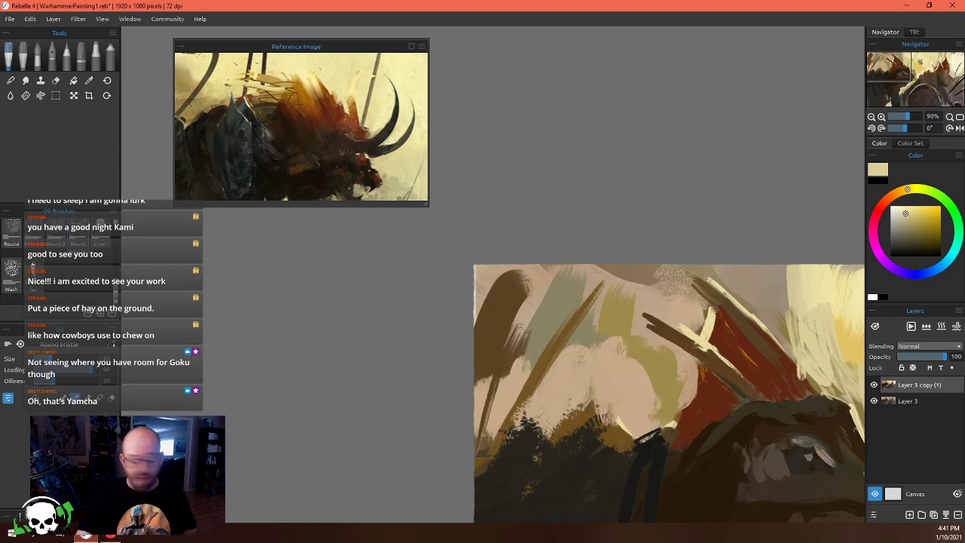
Show the canvas in grayscale and examine the painting's value contrast from thumbnail size up to close range
scroll(683, 421, "down", 3)
mouse_move(681, 428)
left_mouse_down()
mouse_move(532, 300)
mouse_move(613, 338)
left_mouse_up()
scroll(588, 321, "up", 2)
scroll(615, 343, "down", 1)
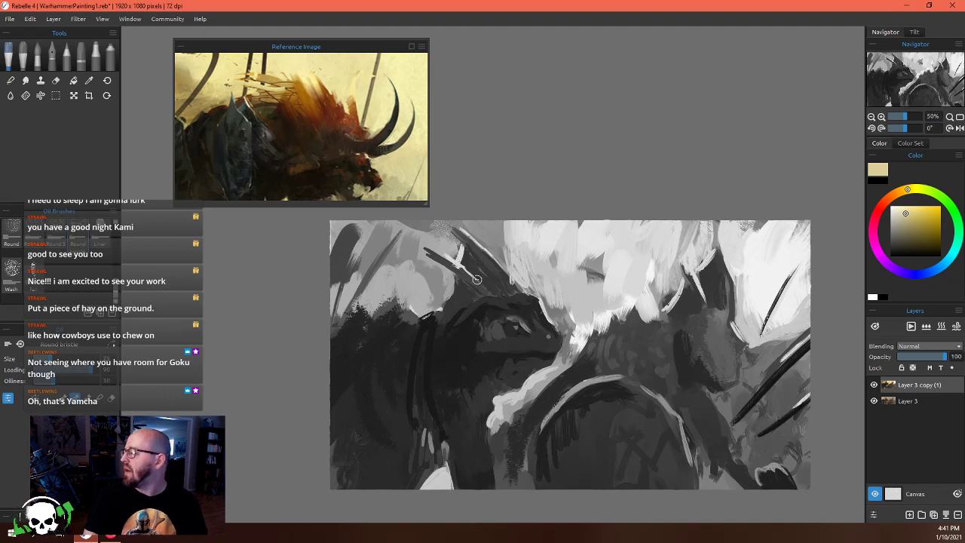
scroll(492, 326, "down", 2)
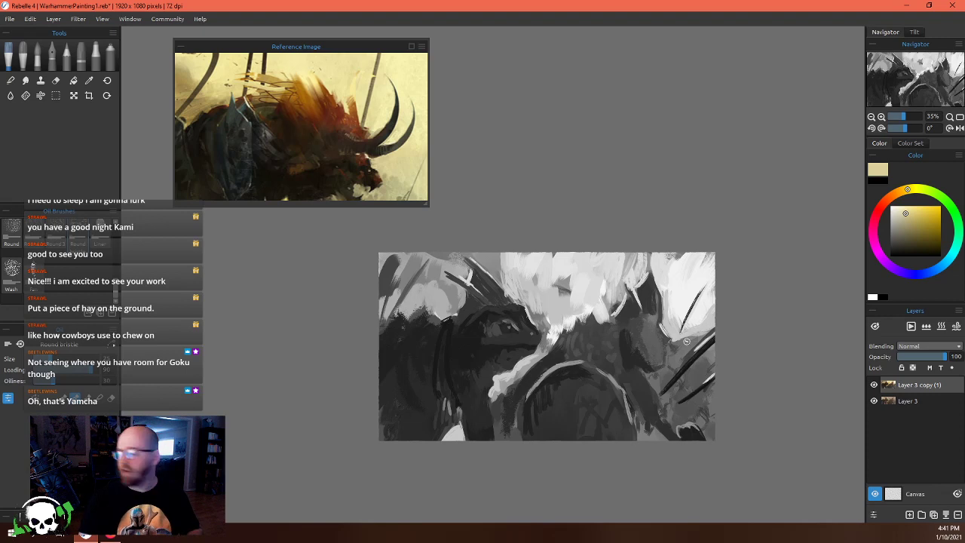
scroll(535, 367, "up", 1)
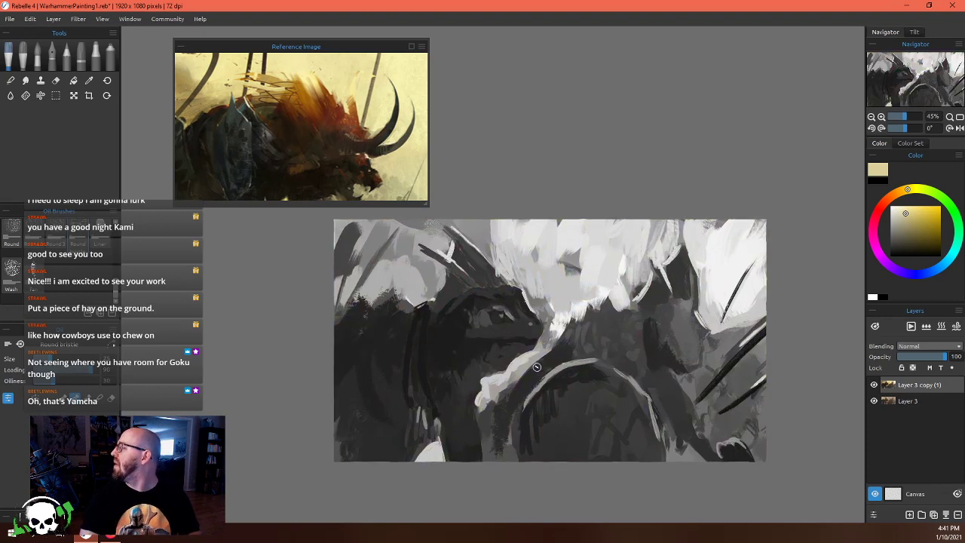
scroll(551, 367, "down", 10)
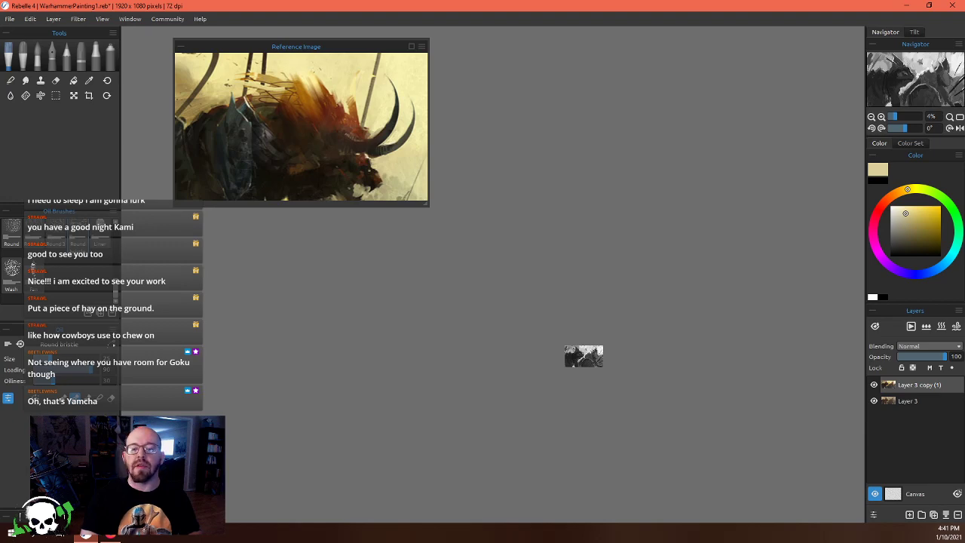
scroll(584, 369, "up", 12)
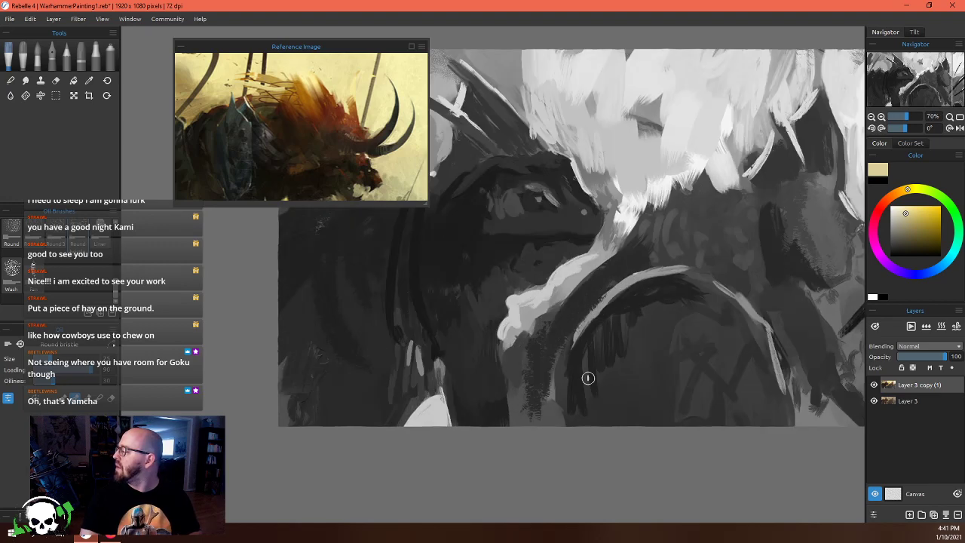
scroll(581, 370, "down", 3)
scroll(611, 256, "up", 4)
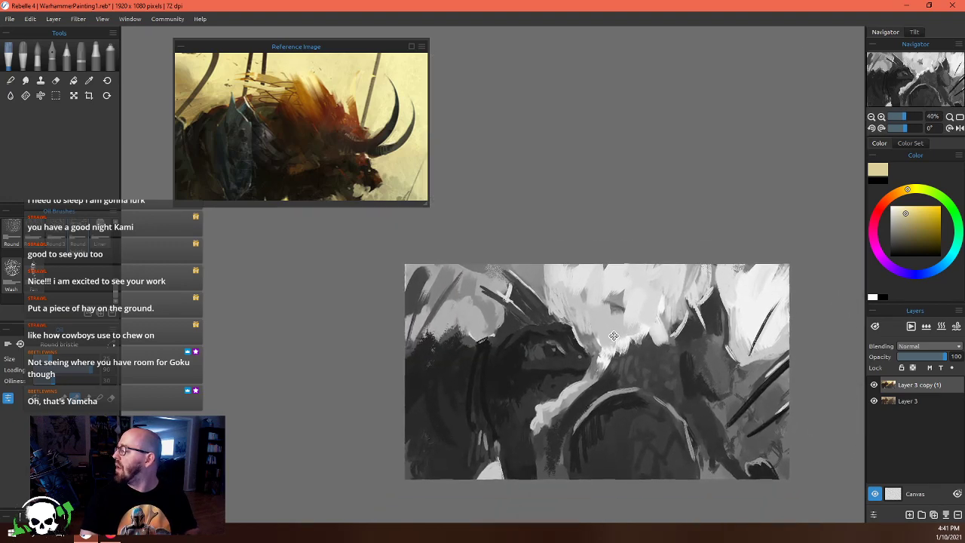
scroll(573, 343, "down", 4)
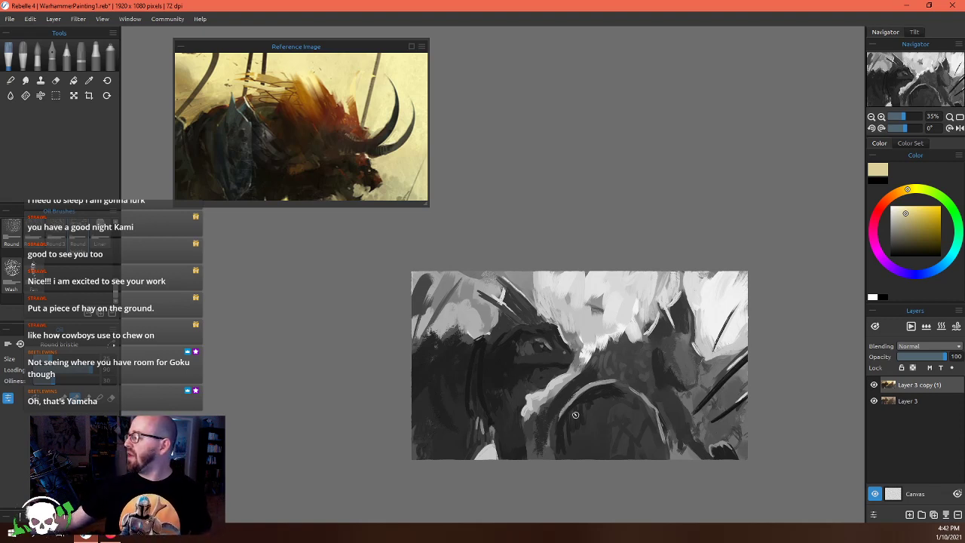
Darken the upper edge of the furry back behind the smooth-headed creature with a sampled dark brown stroke
left_click(493, 363, "alt")
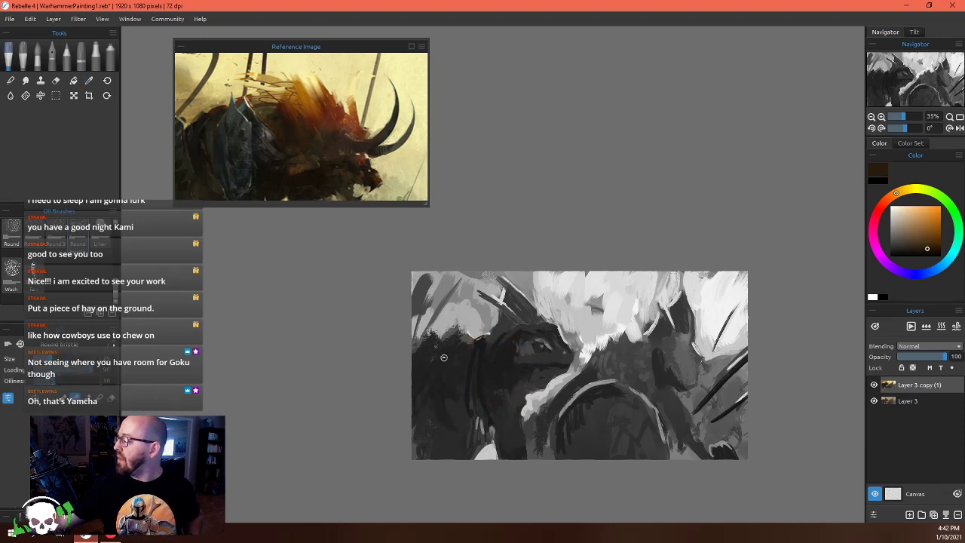
left_click_drag(443, 343, 454, 330)
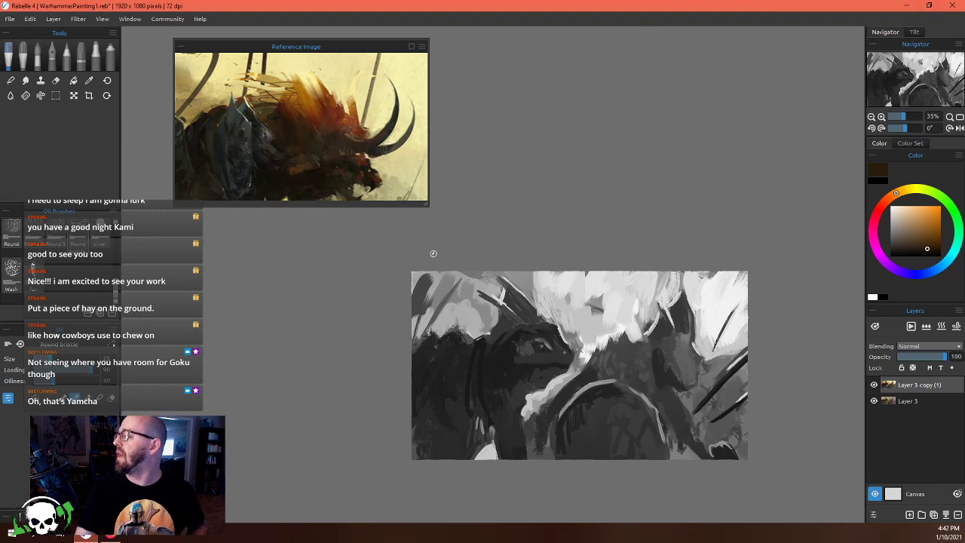
Enlarge the reference window and study the horned beast's mane, armour, arms and blade
left_click_drag(424, 204, 630, 421)
scroll(441, 284, "up", 4)
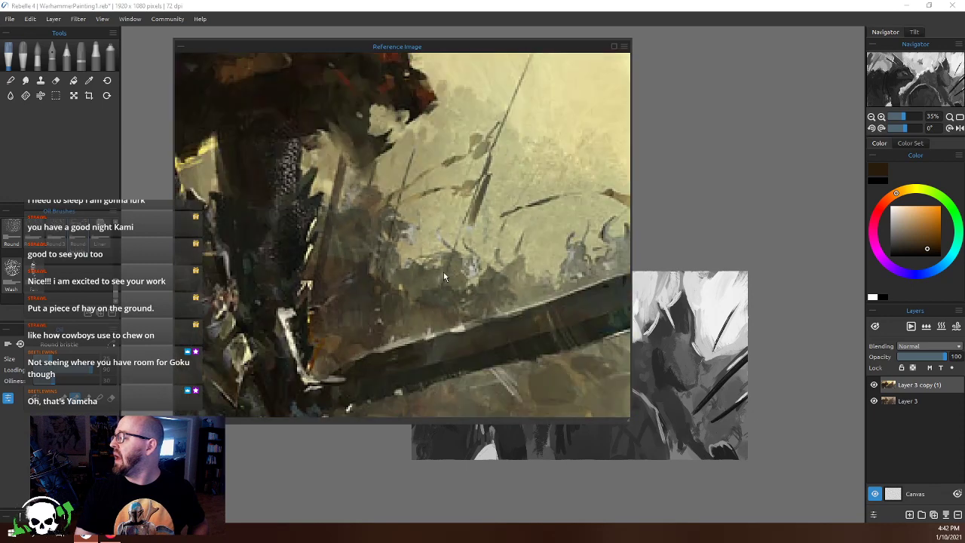
scroll(468, 214, "down", 2)
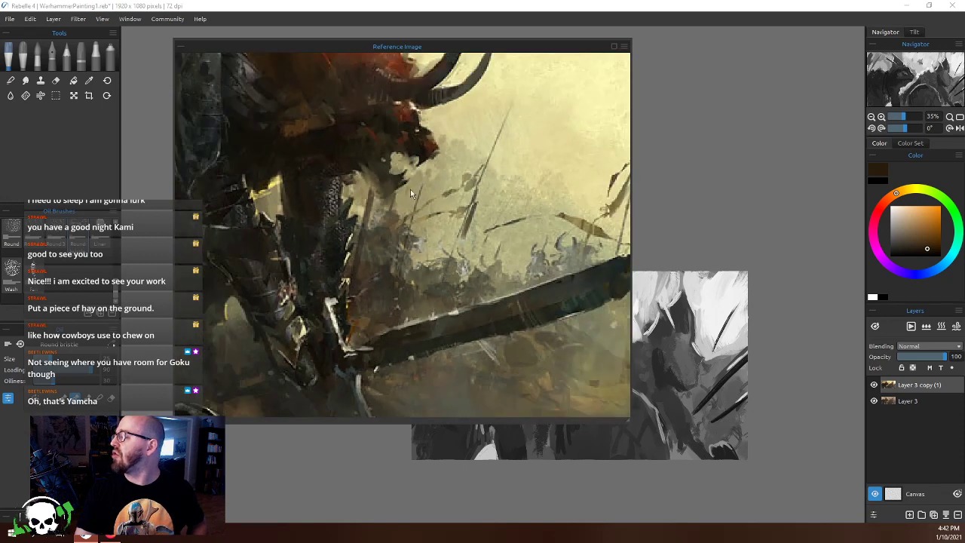
scroll(411, 189, "down", 3)
scroll(469, 248, "up", 5)
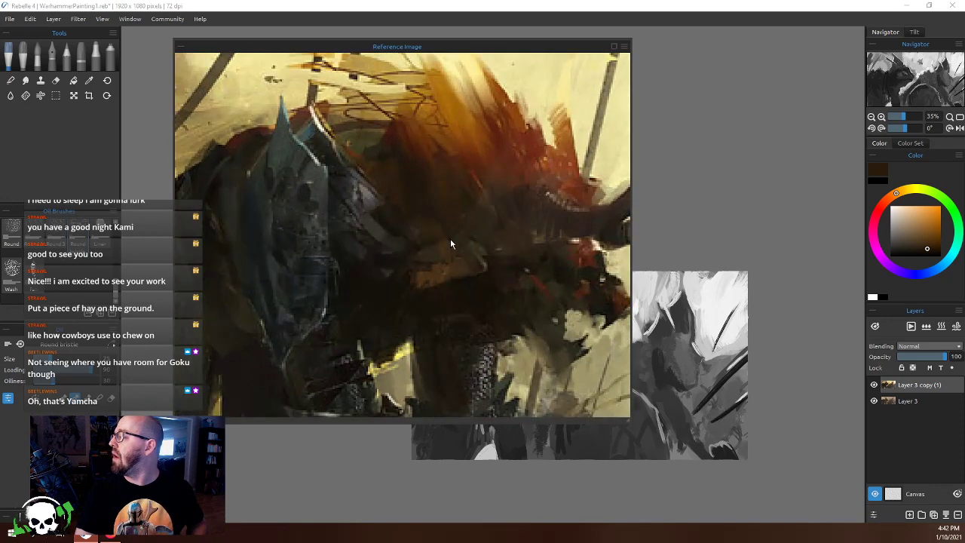
scroll(344, 132, "down", 3)
scroll(390, 134, "up", 3)
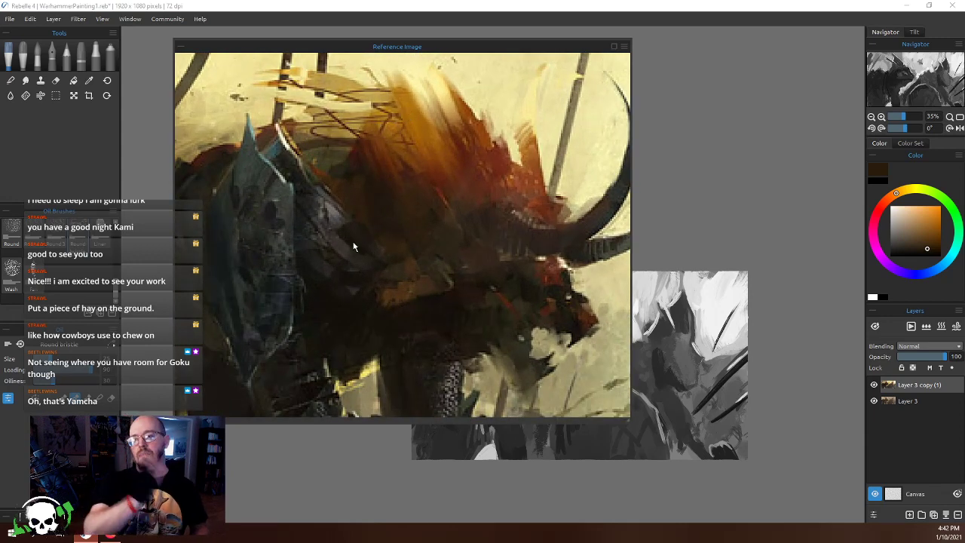
scroll(349, 242, "down", 2)
scroll(347, 245, "down", 3)
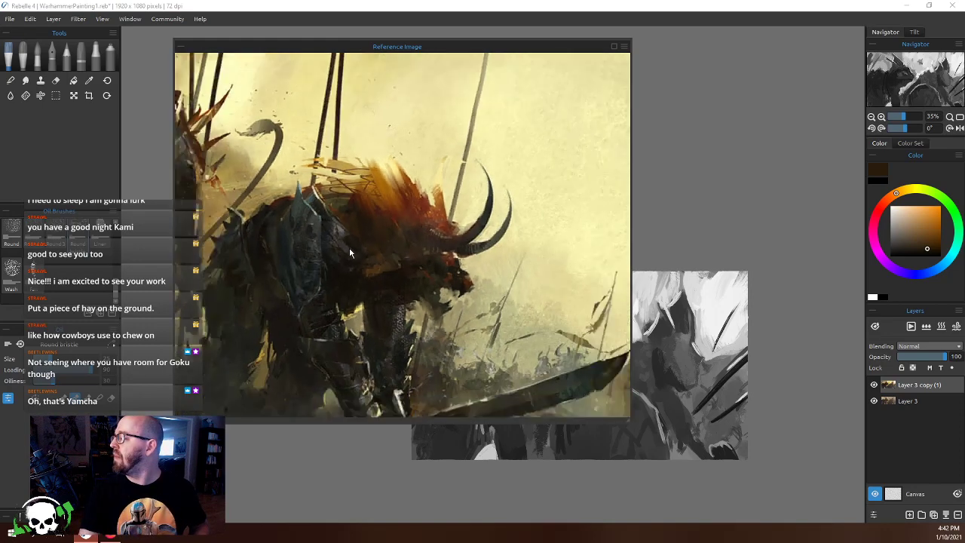
Study the background warriors, their spiked silhouettes and the curved tail against the sky in the reference image
scroll(410, 169, "up", 3)
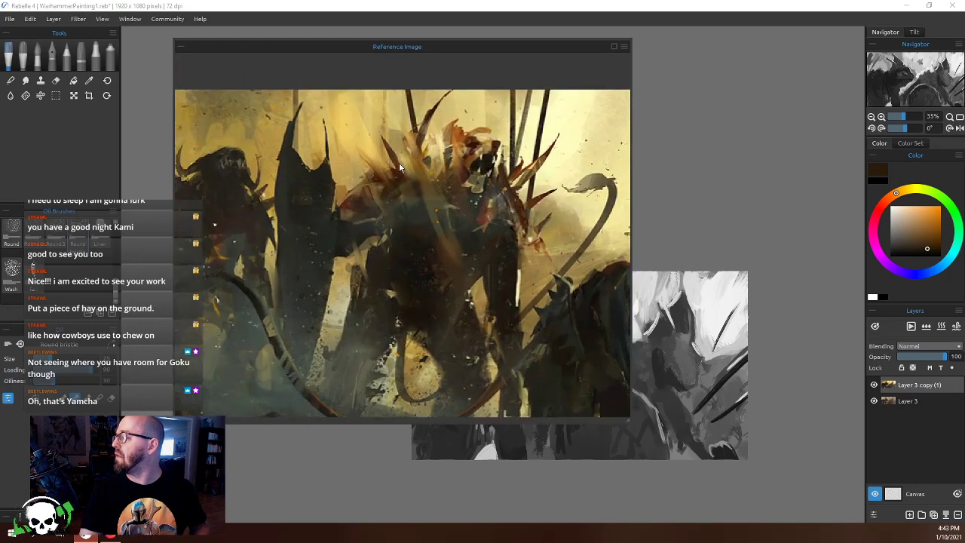
scroll(487, 199, "down", 4)
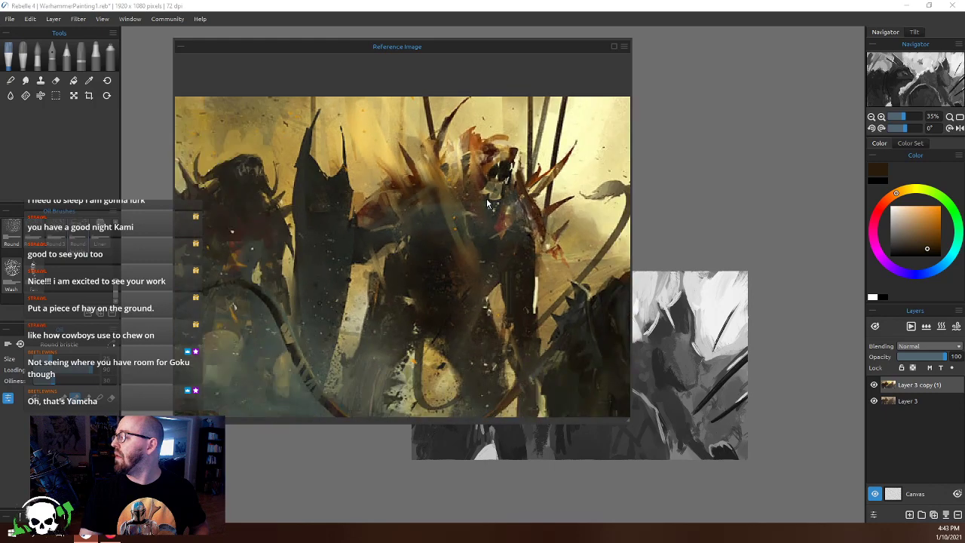
scroll(386, 220, "up", 3)
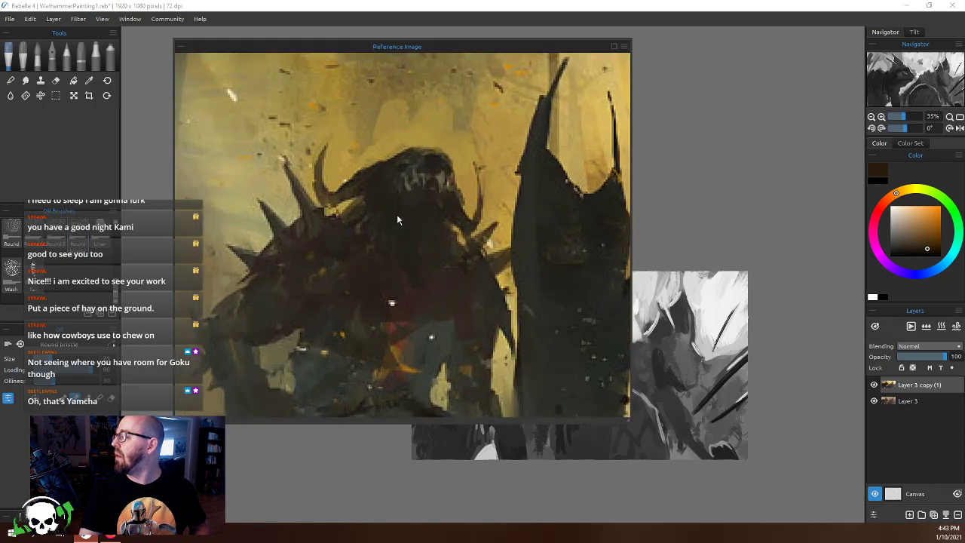
scroll(400, 216, "down", 4)
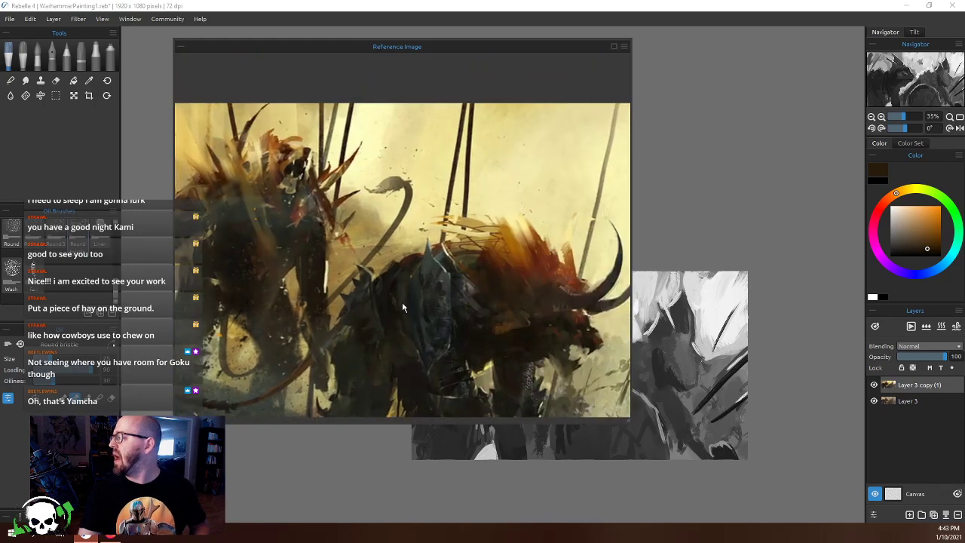
scroll(355, 188, "up", 3)
scroll(409, 249, "down", 3)
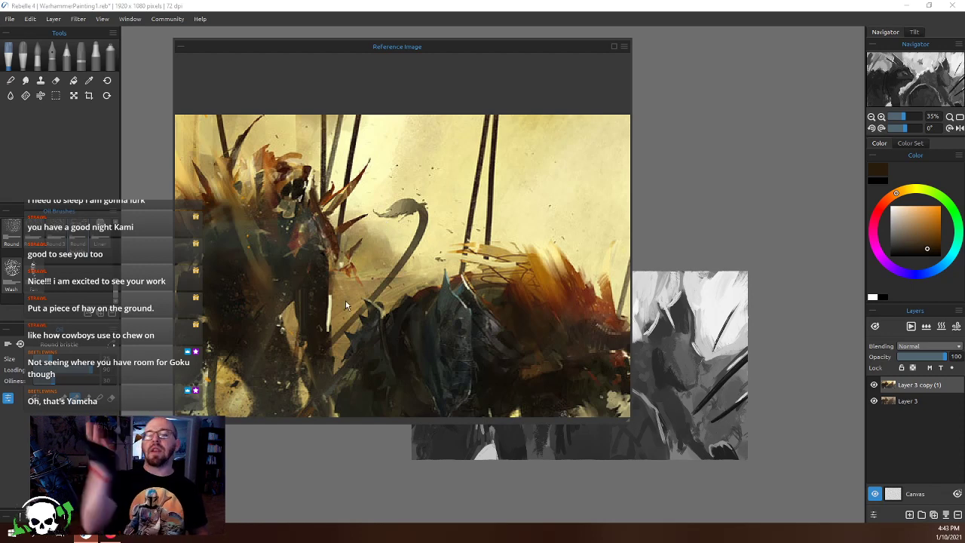
scroll(346, 300, "up", 3)
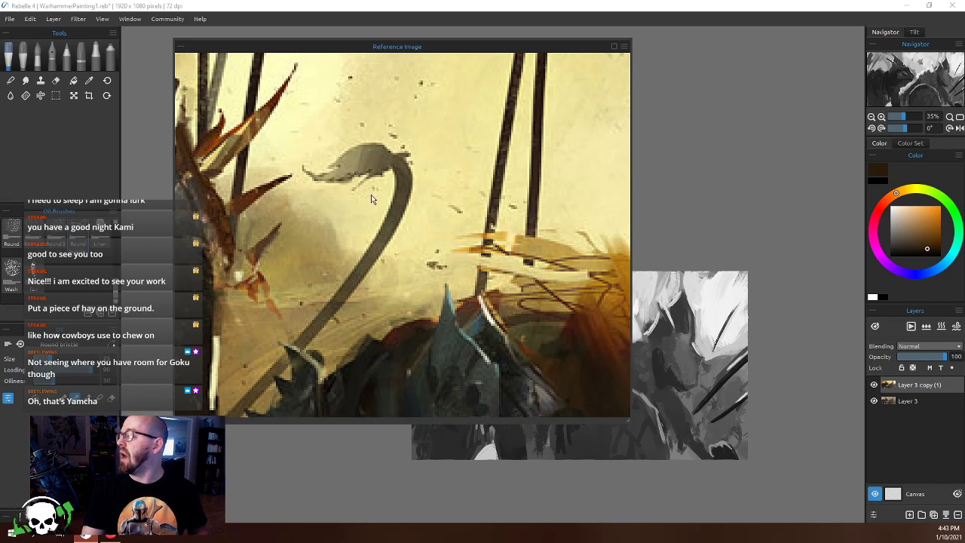
Reposition the reference image and shrink its window to frame the spiked warrior and the maned beast
key("ctrl+v")
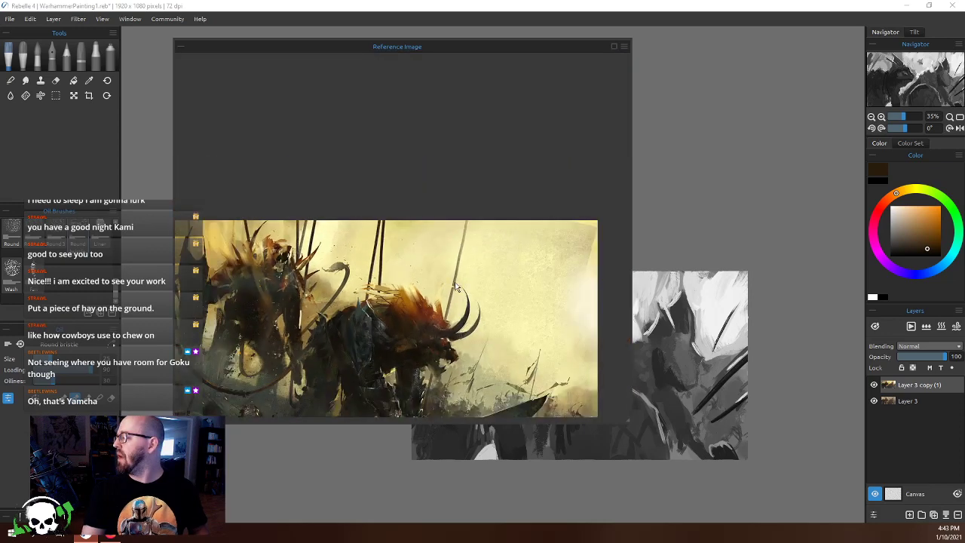
mouse_move(452, 286)
left_mouse_down()
mouse_move(469, 138)
mouse_move(483, 139)
left_mouse_up()
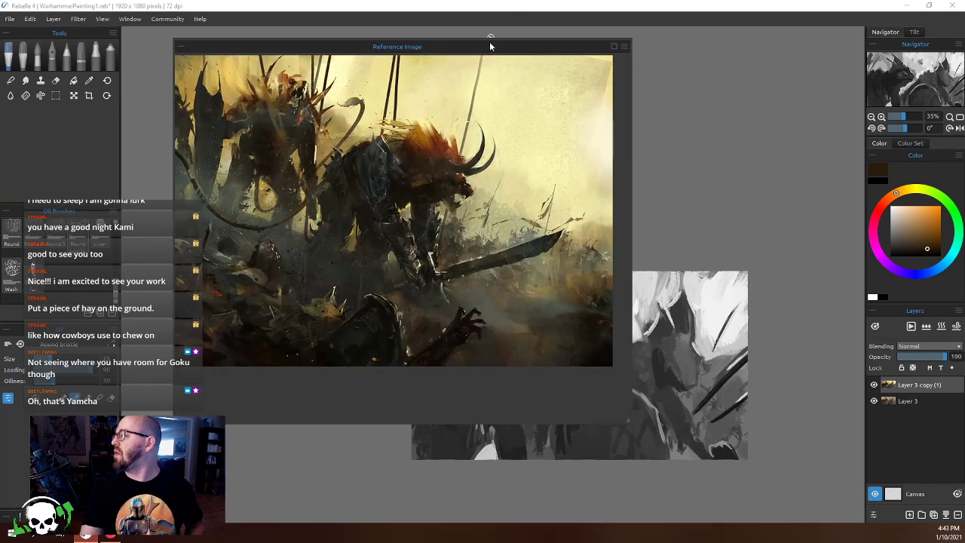
left_click_drag(489, 42, 459, 41)
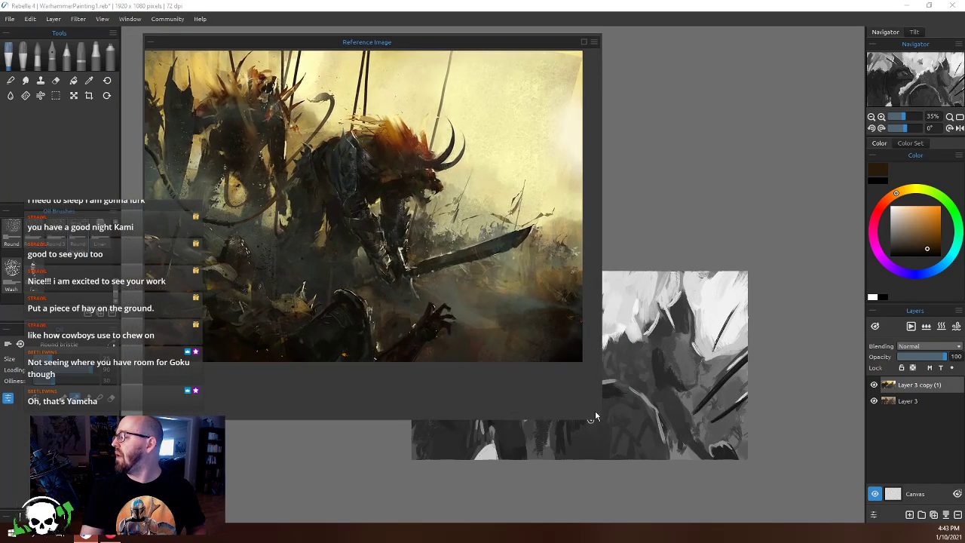
left_click_drag(594, 415, 422, 241)
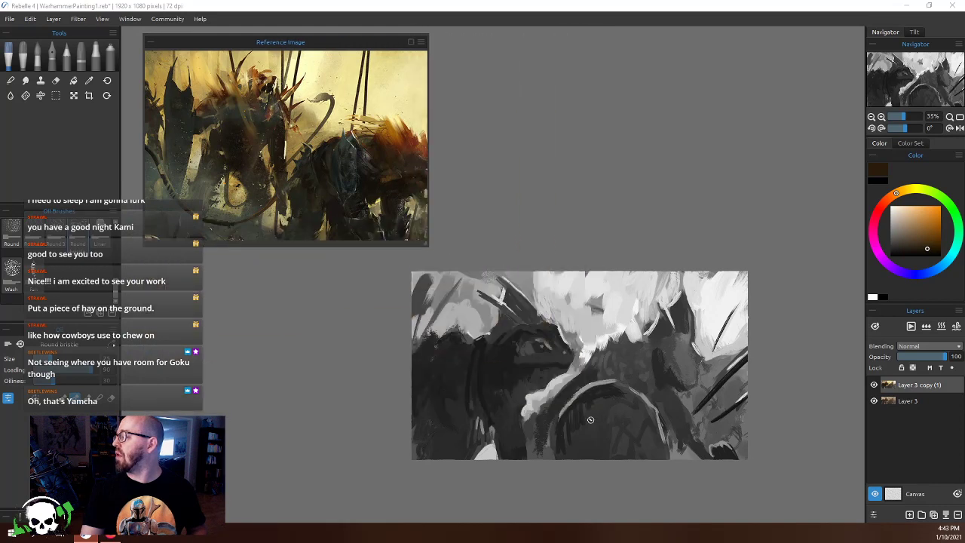
Try a rectangular selection around the arch in the foreground, enlarging and repositioning it to include the pale smoke
scroll(590, 419, "up", 3)
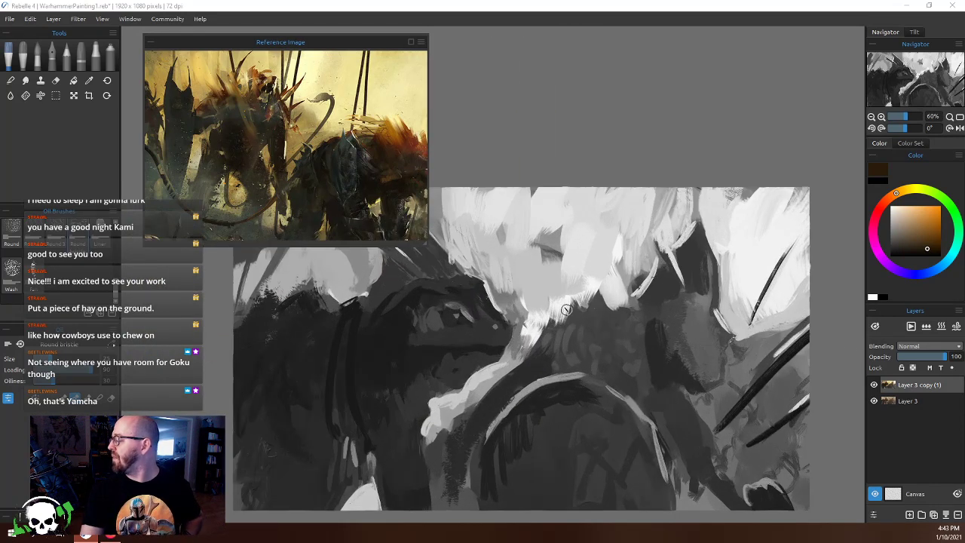
left_click_drag(566, 359, 604, 278)
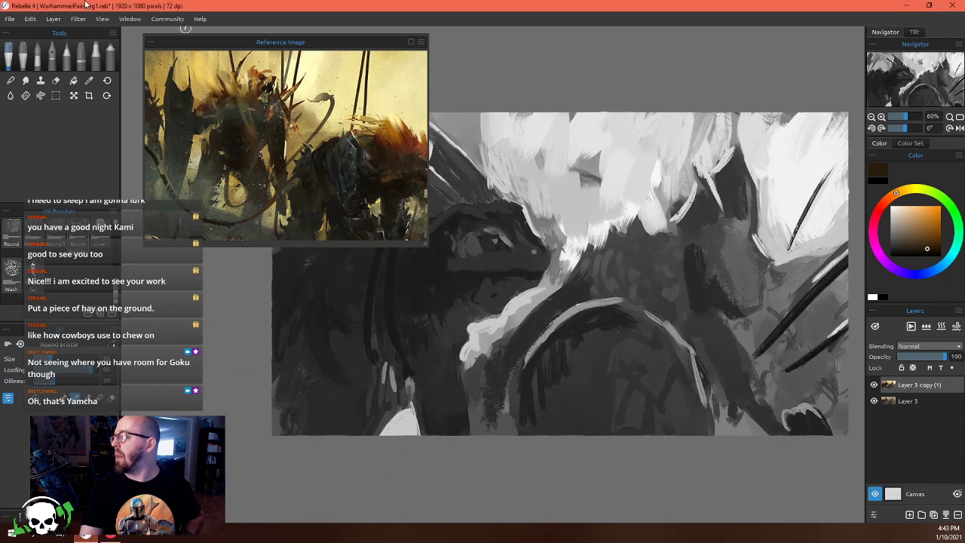
left_click(55, 96)
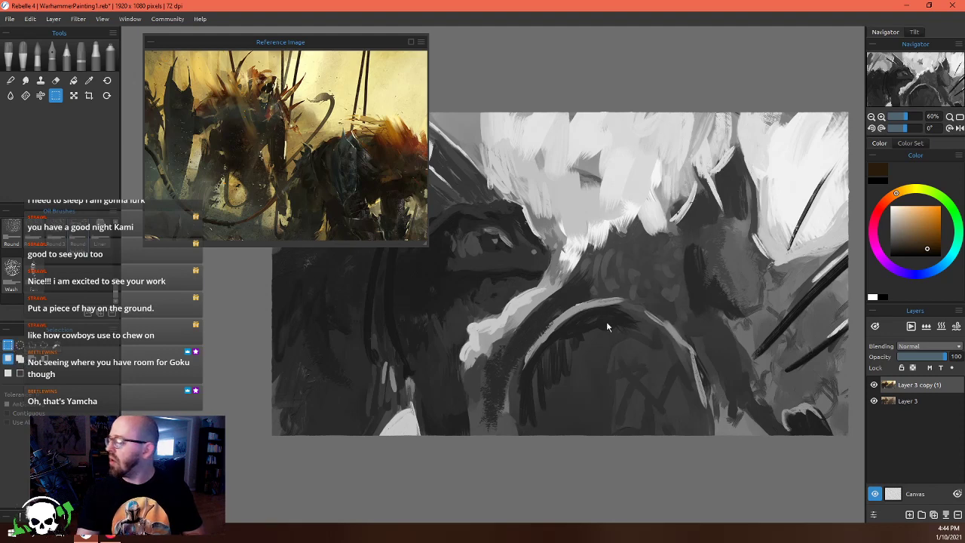
left_click_drag(505, 305, 710, 447)
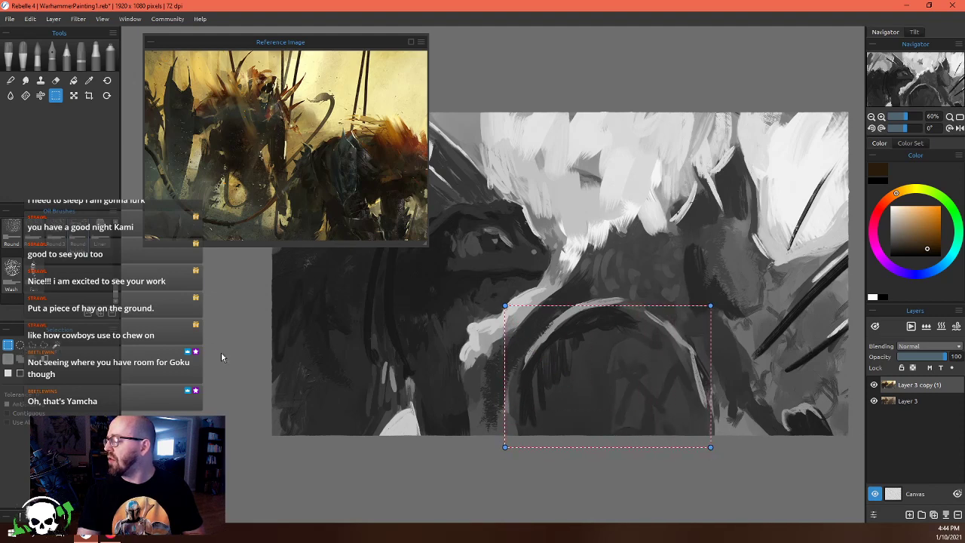
mouse_move(571, 334)
left_mouse_down()
mouse_move(565, 306)
mouse_move(571, 324)
left_mouse_up()
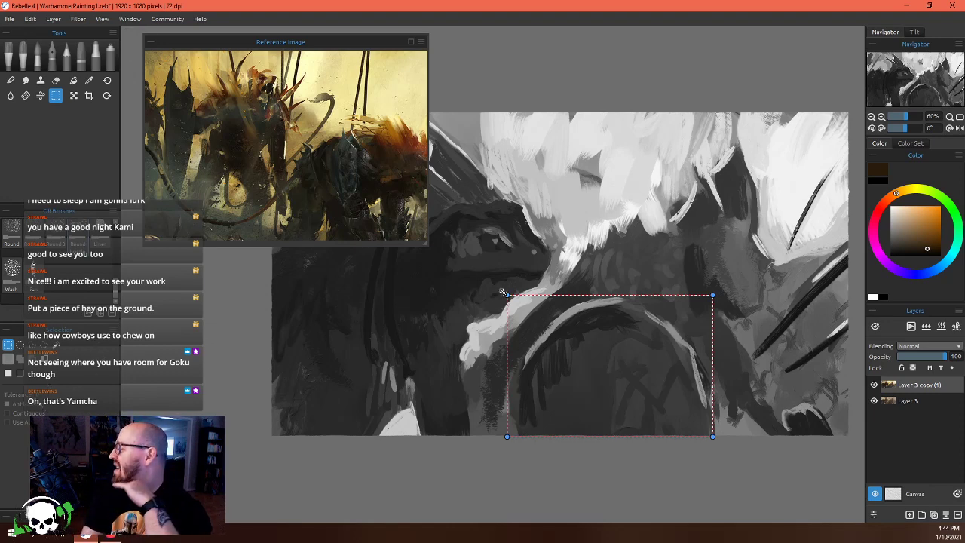
left_click_drag(503, 292, 450, 284)
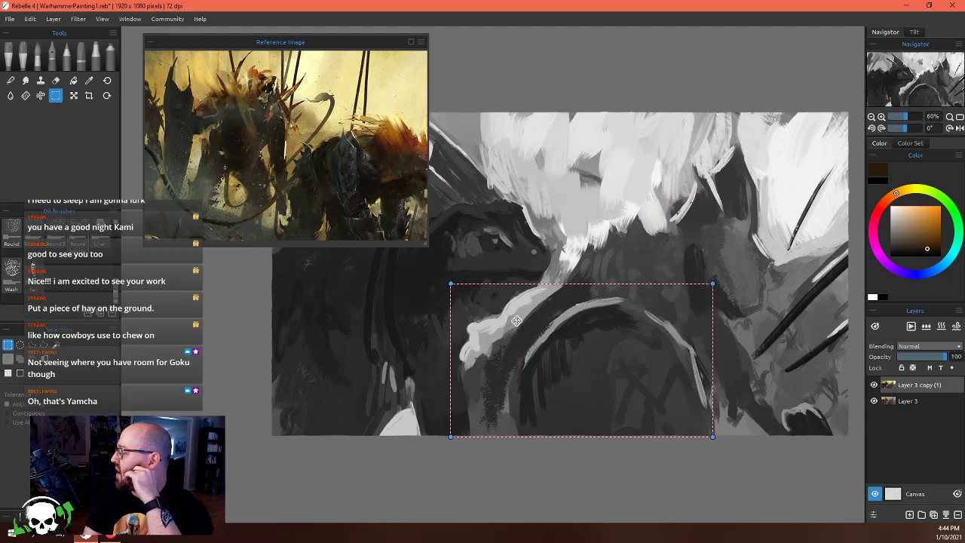
left_click_drag(538, 332, 547, 312)
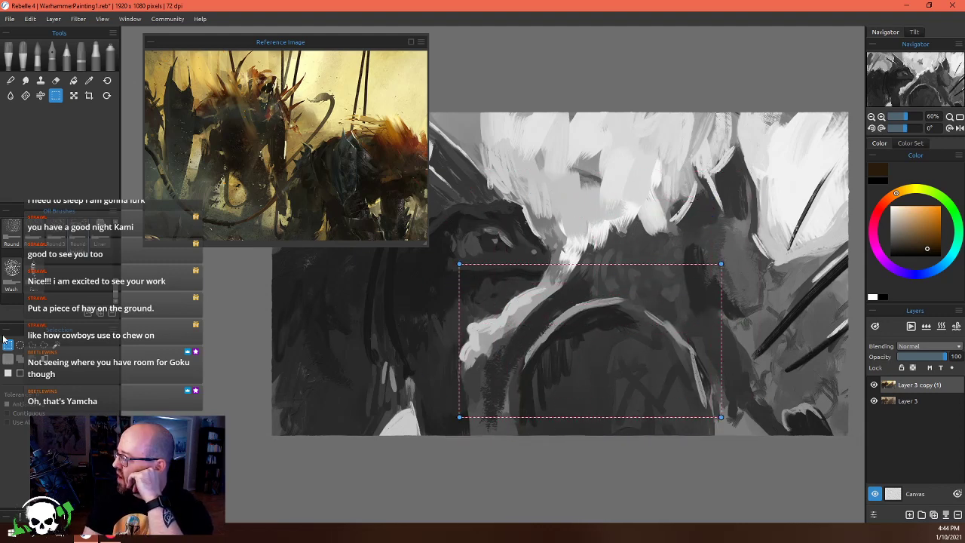
Try rotating and skewing the rectangular selection, apply it, shift its outline and clear it
left_click(8, 374)
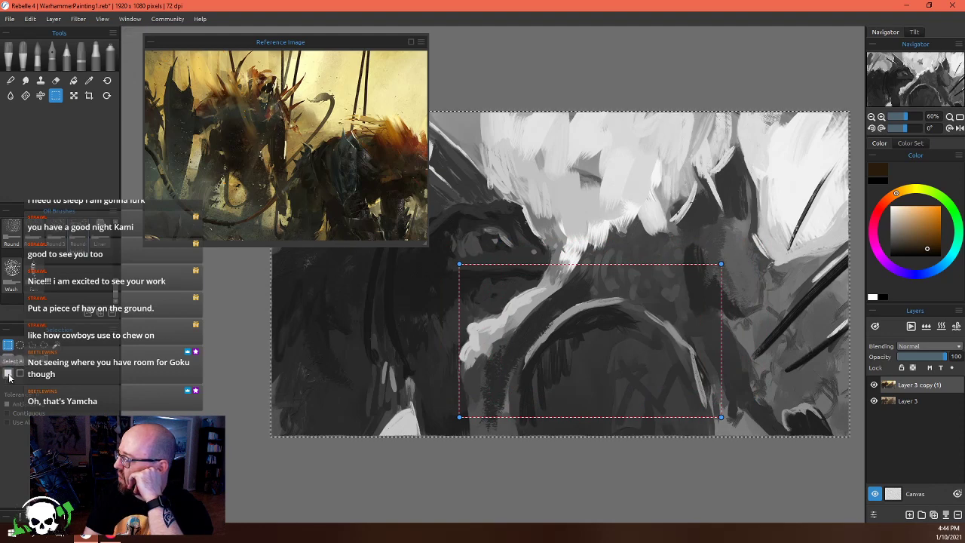
left_click(20, 373)
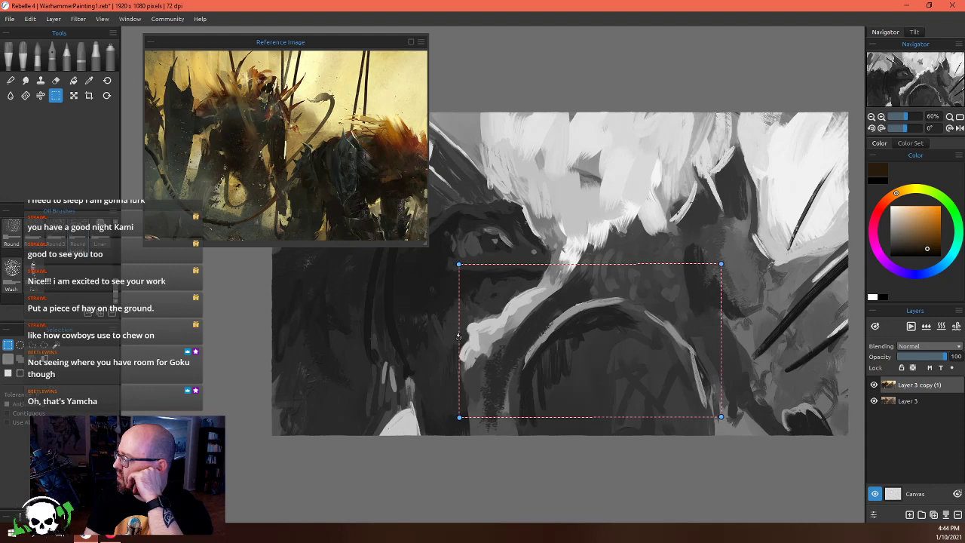
left_click_drag(458, 337, 424, 321)
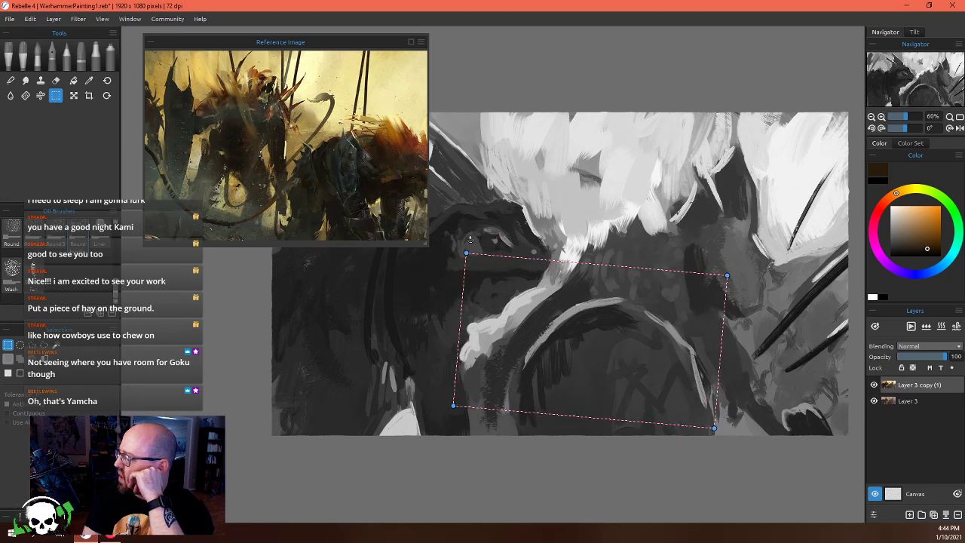
mouse_move(466, 256)
left_mouse_down()
mouse_move(520, 260)
mouse_move(463, 237)
mouse_move(471, 253)
left_mouse_up()
key("Return")
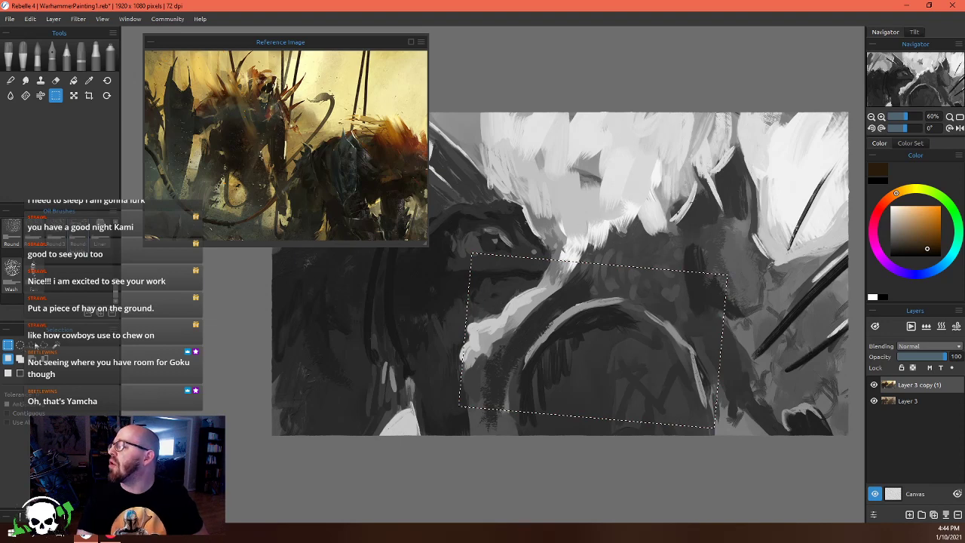
left_click_drag(532, 285, 490, 254)
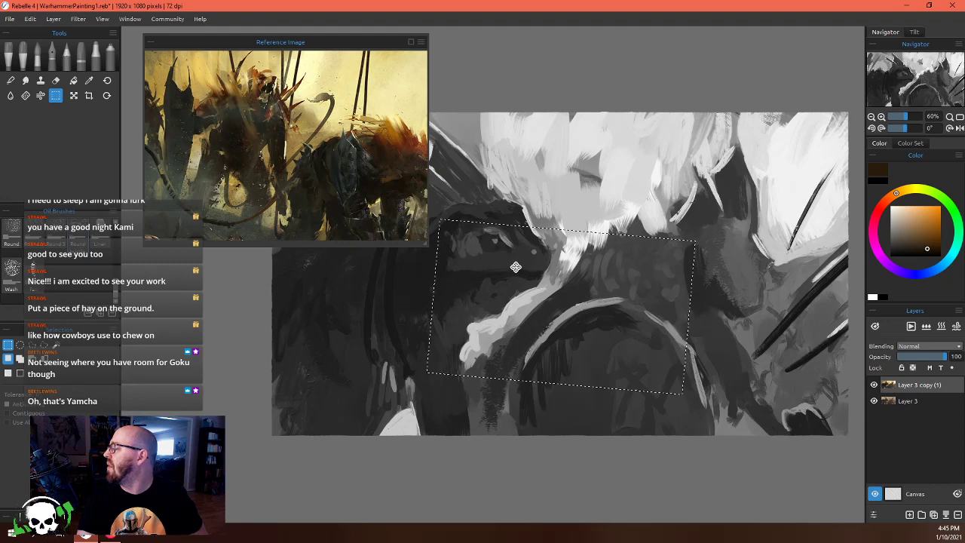
left_click(384, 367)
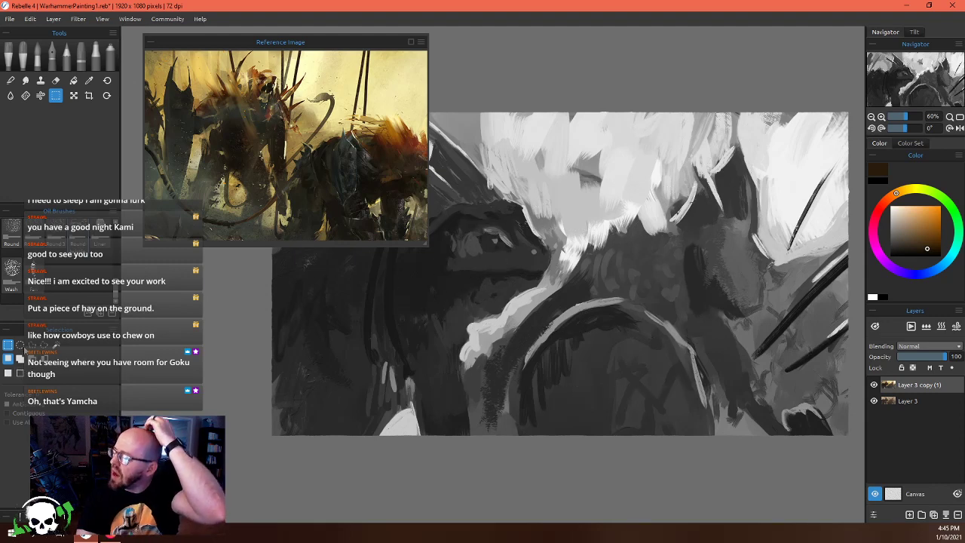
Switch to Magic Wand selection and turn off the Contiguous option
left_click(57, 347)
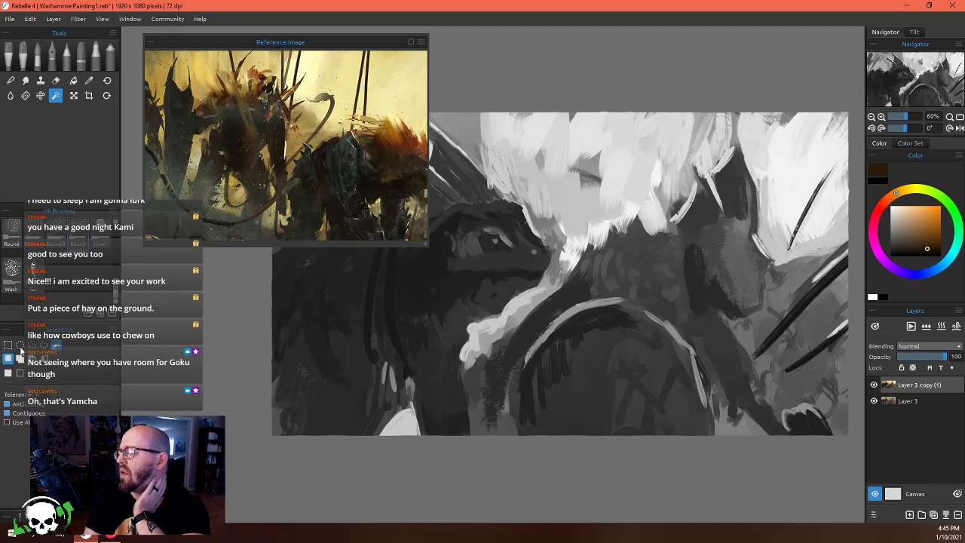
left_click(7, 422)
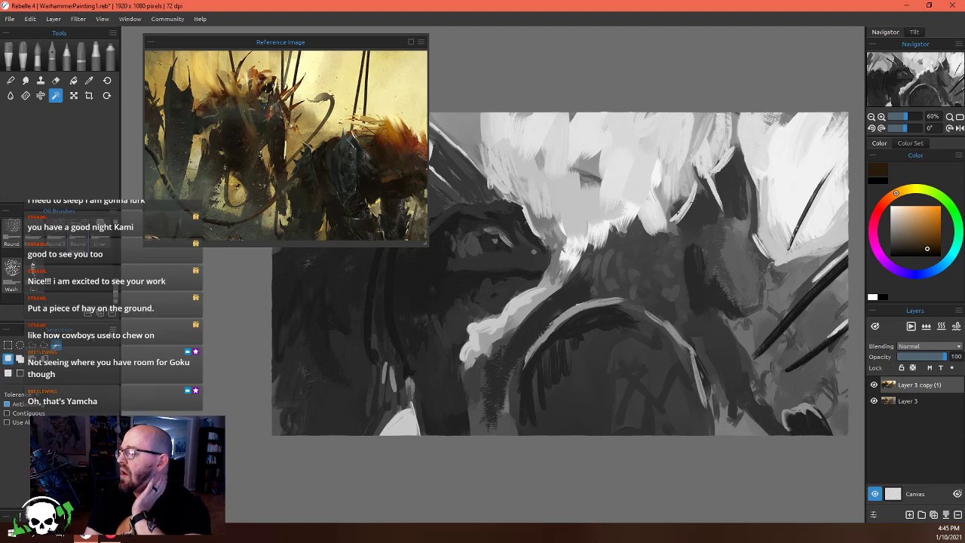
right_click(114, 331)
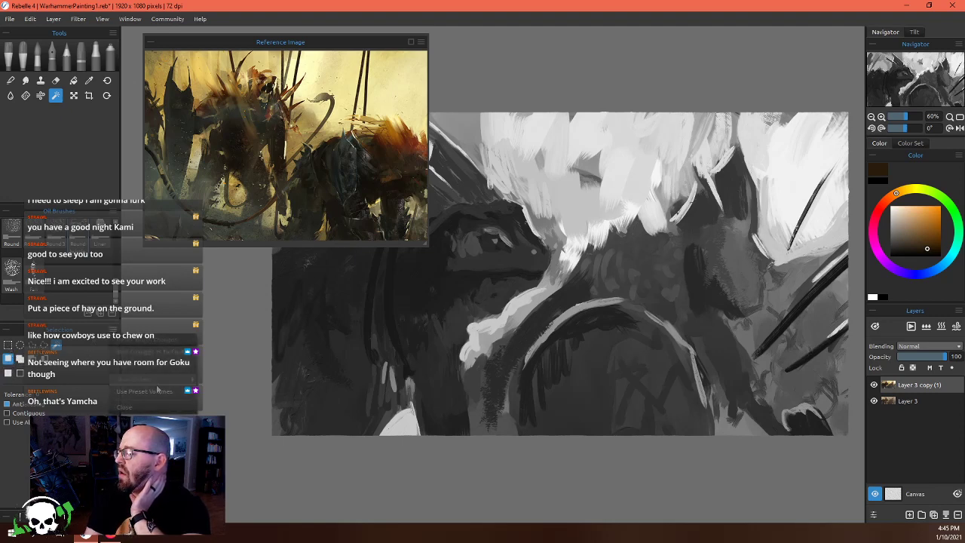
mouse_move(157, 393)
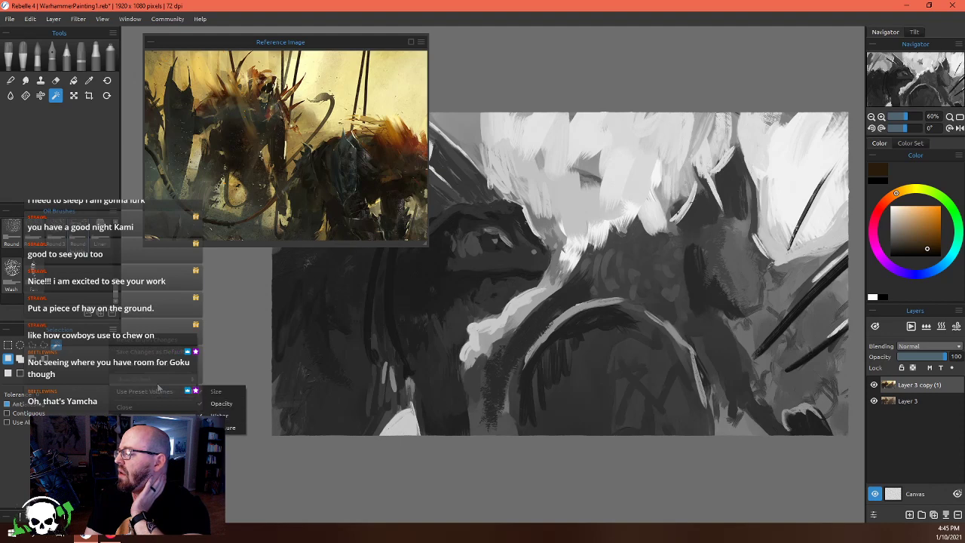
key("Escape")
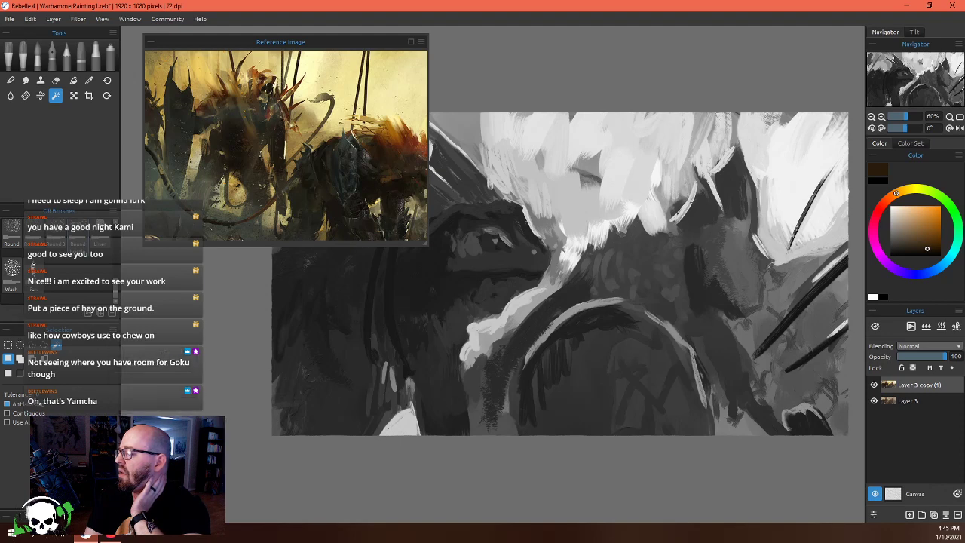
Try the additive selection mode with the whole canvas selected, clear the selection and restore the new-selection mode
left_click(20, 359)
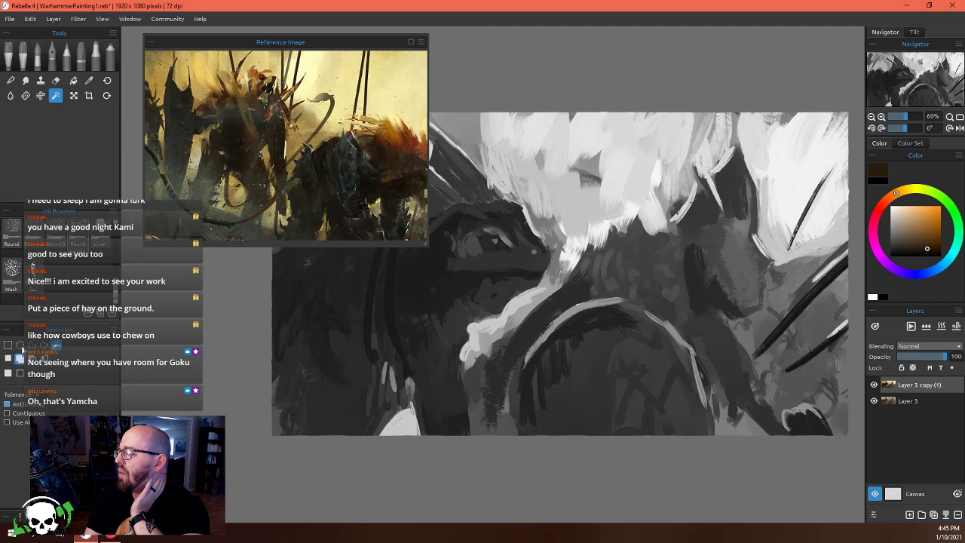
key("ctrl+a")
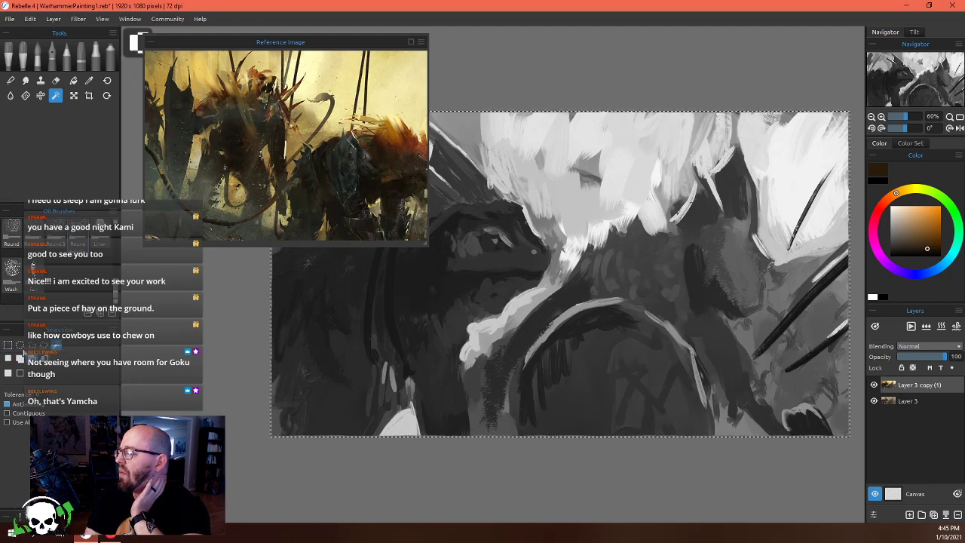
key("ctrl+d")
left_click(9, 360)
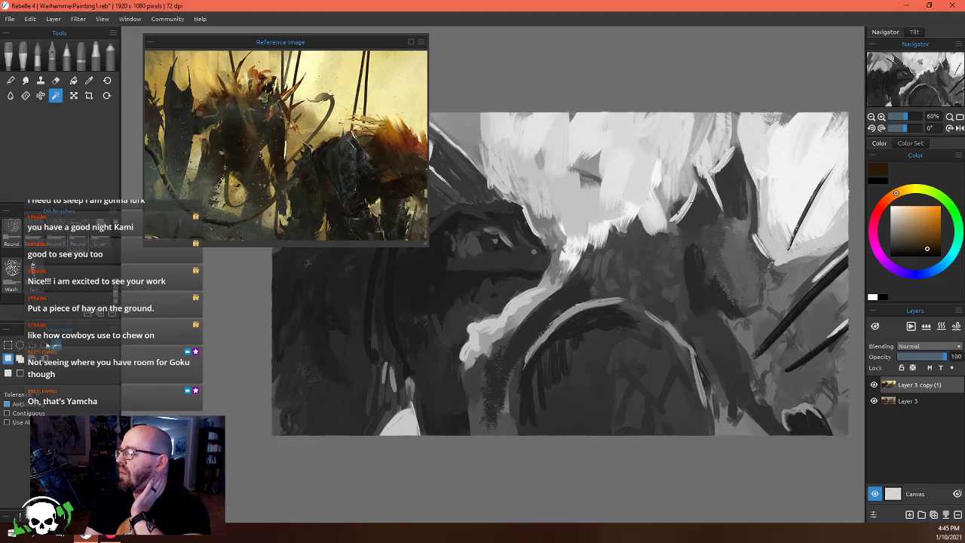
Try Magic Wand selections on the arch's light rim, its dark interior and the dark area above it, clearing each one
left_click(592, 308)
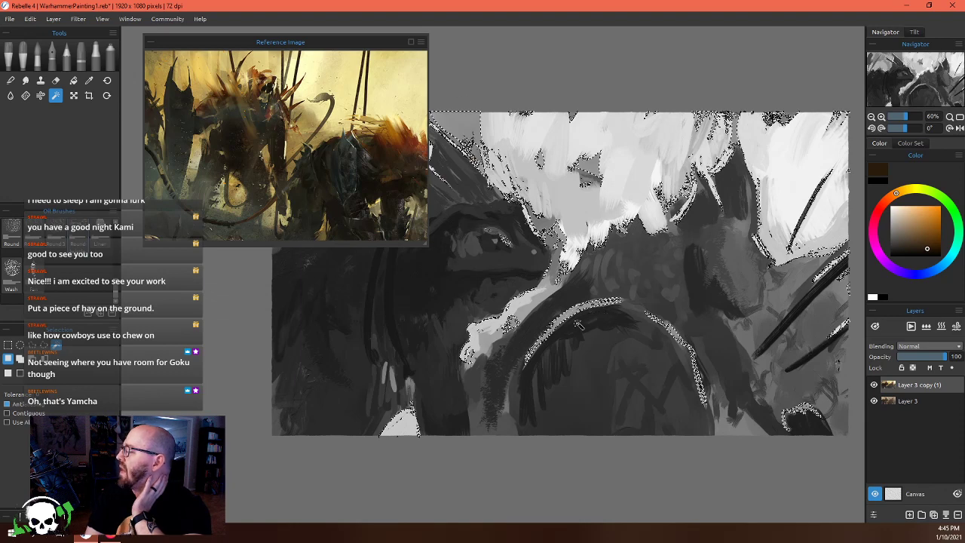
key("ctrl+d")
left_click(596, 340)
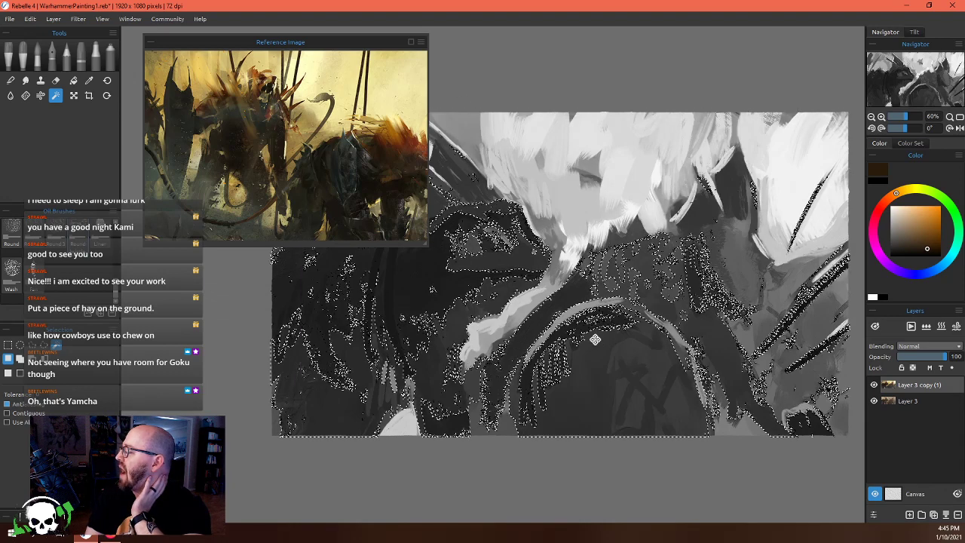
key("ctrl+d")
left_click(579, 292)
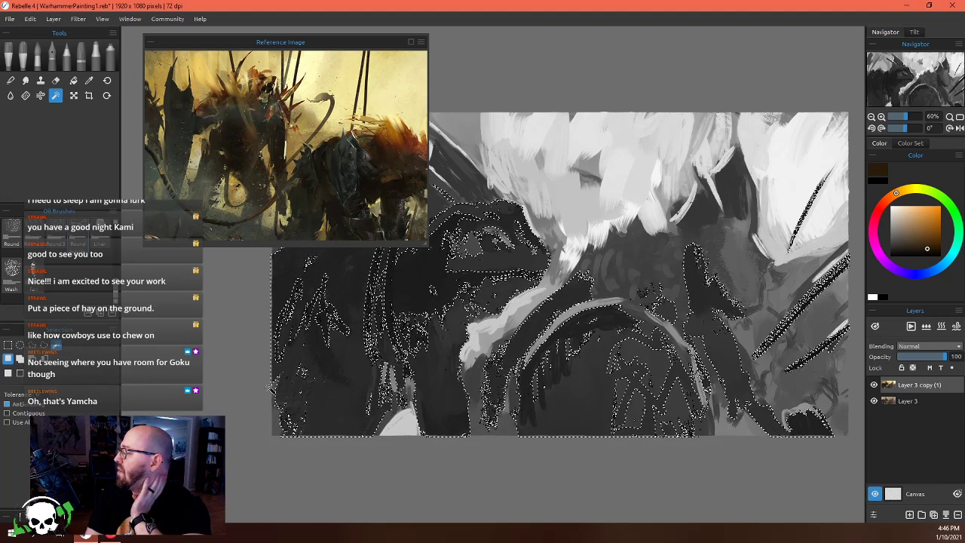
key("ctrl+d")
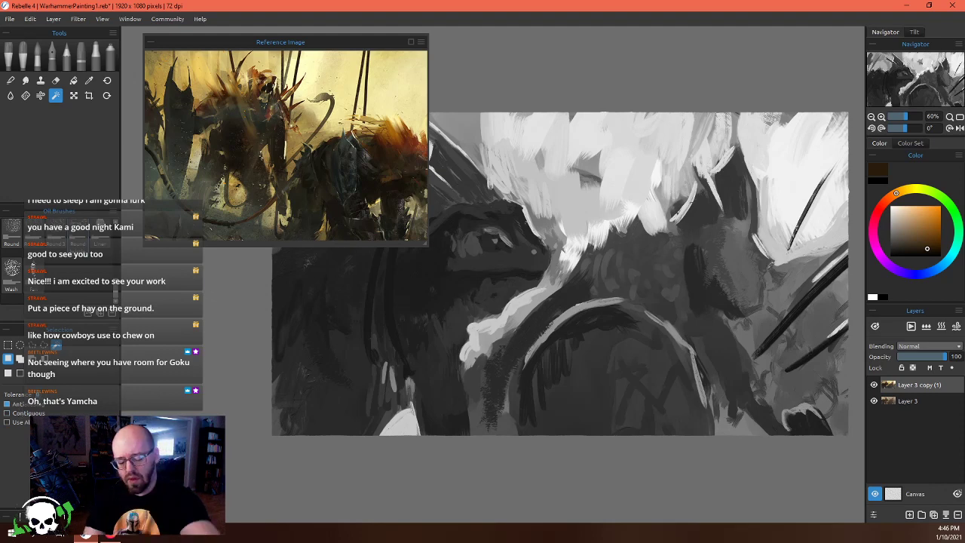
left_click(11, 336)
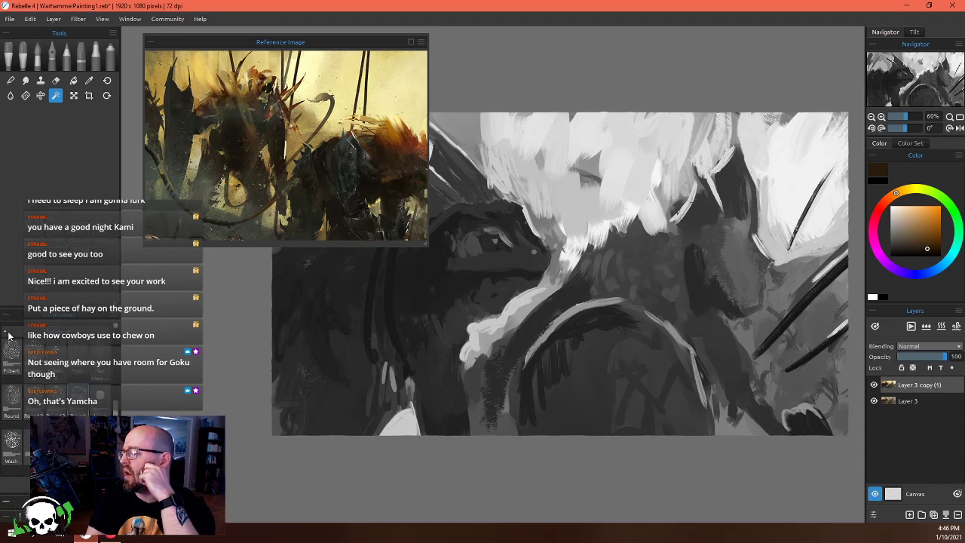
left_click(5, 505)
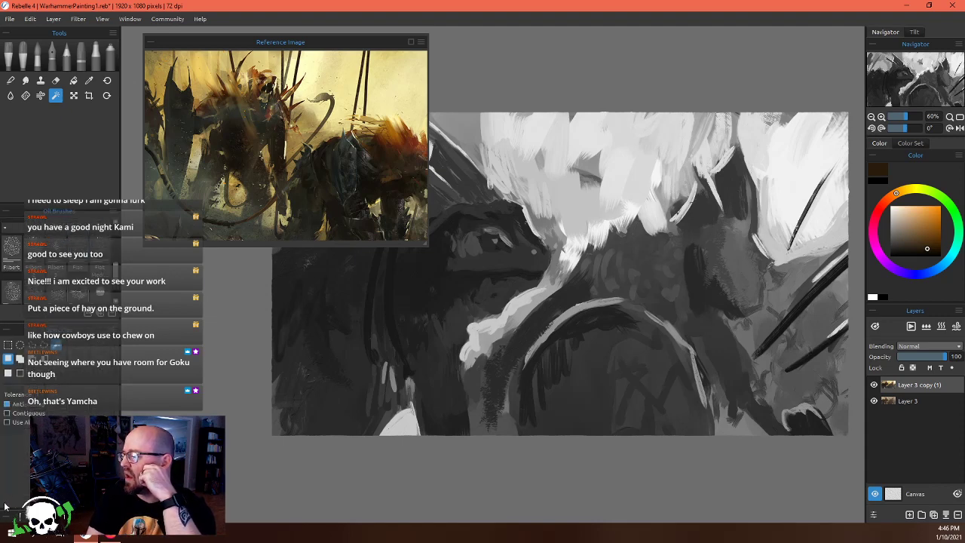
left_click(7, 359)
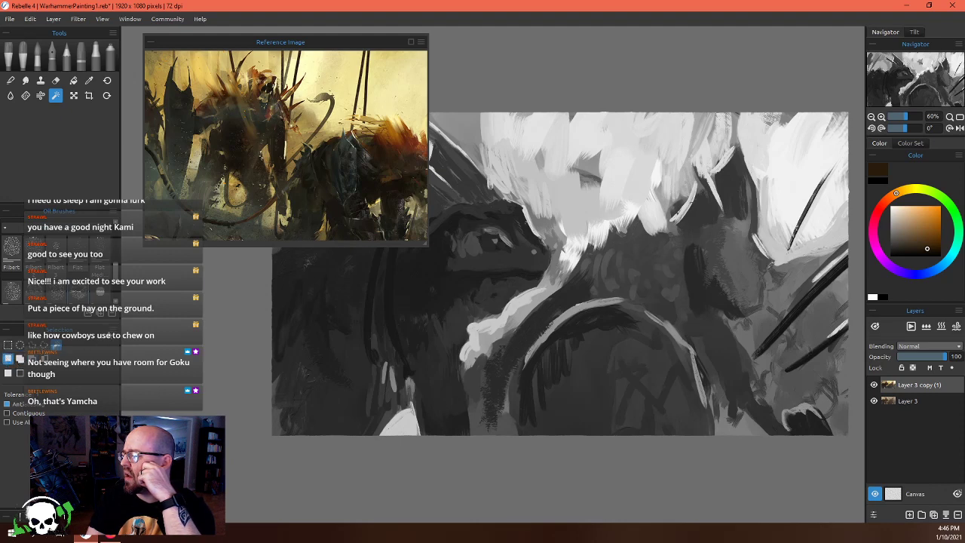
right_click(112, 335)
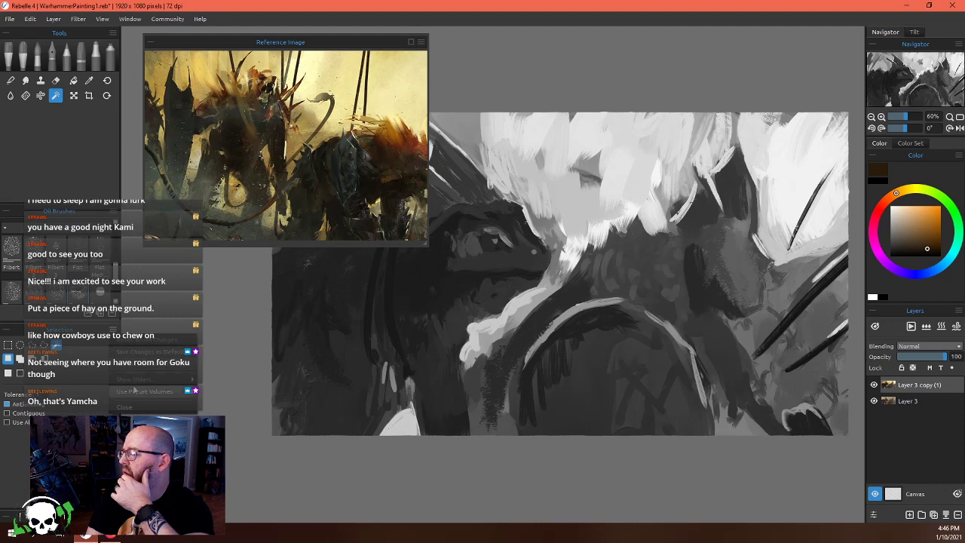
mouse_move(135, 390)
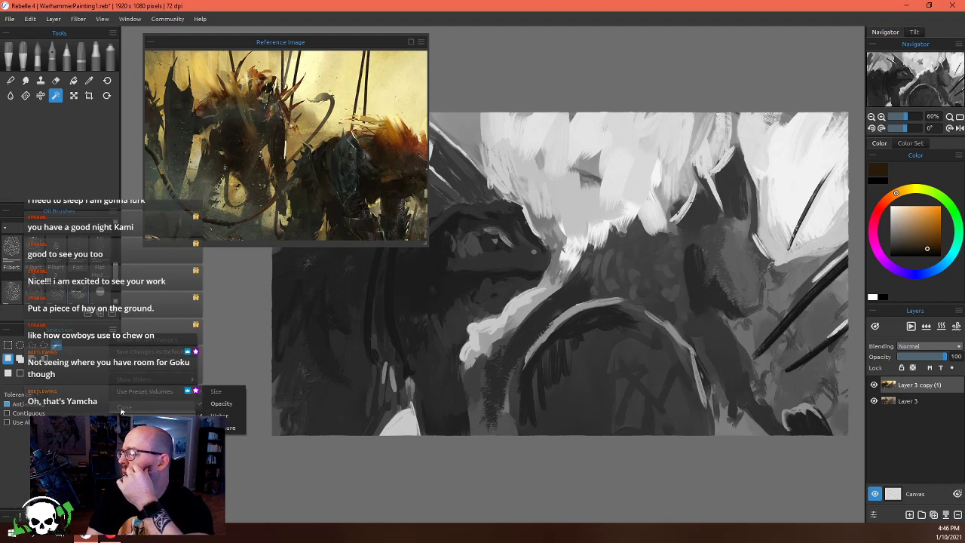
Close the selection tool's Properties panel and show it again
left_click(125, 407)
left_click(130, 18)
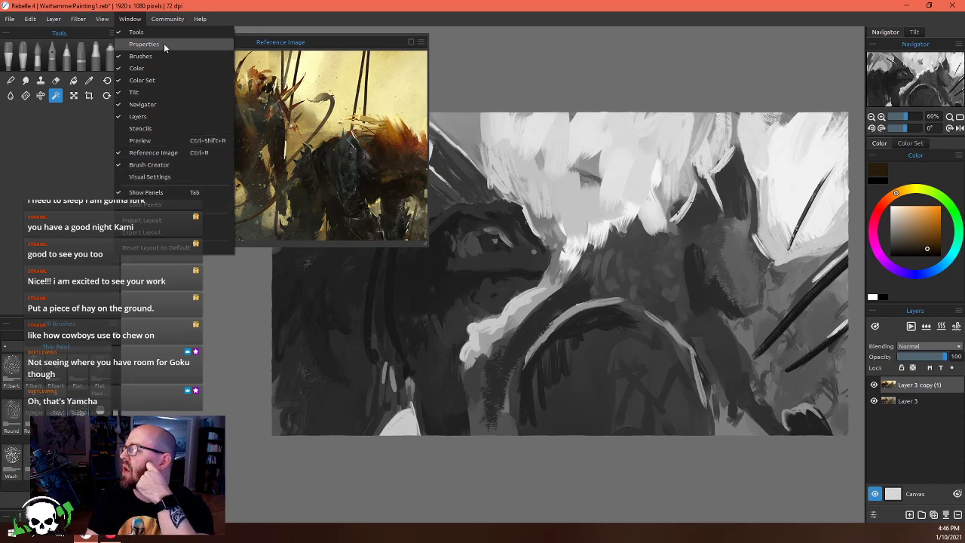
left_click(41, 175)
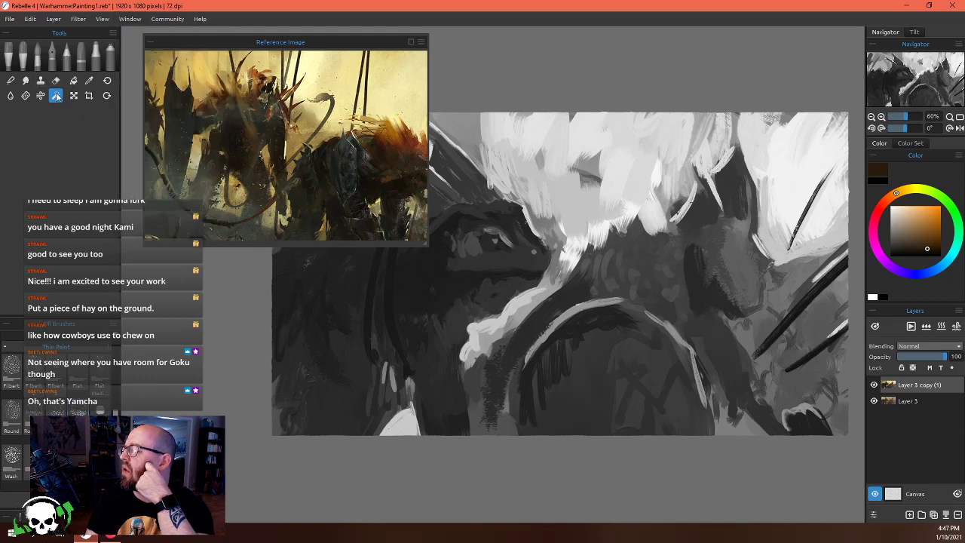
left_click(129, 19)
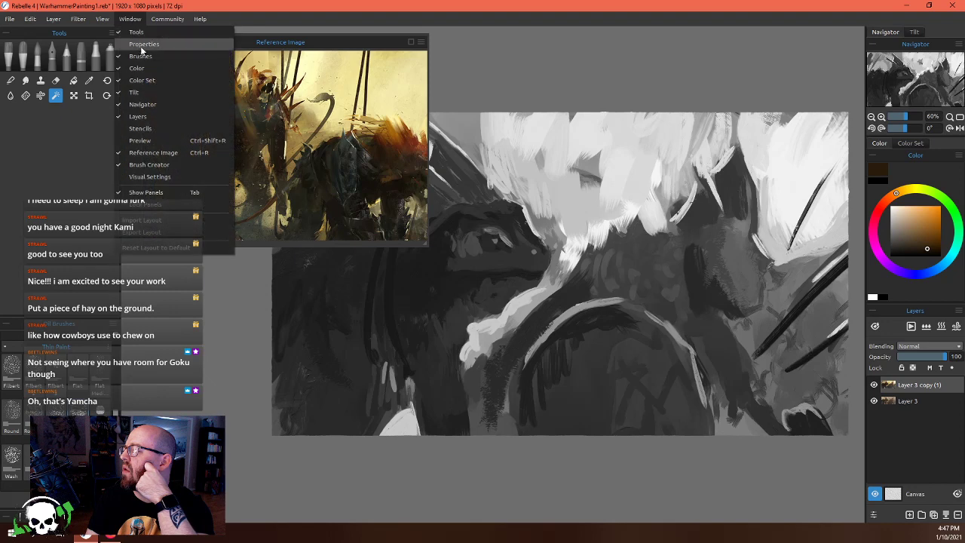
left_click(140, 48)
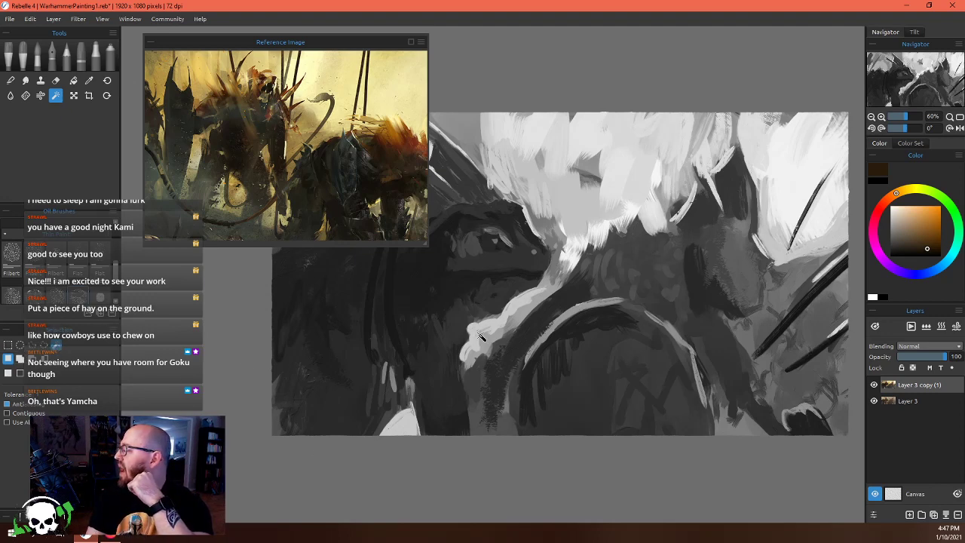
Add a new empty layer above Layer 3 copy (1)
left_click(910, 514)
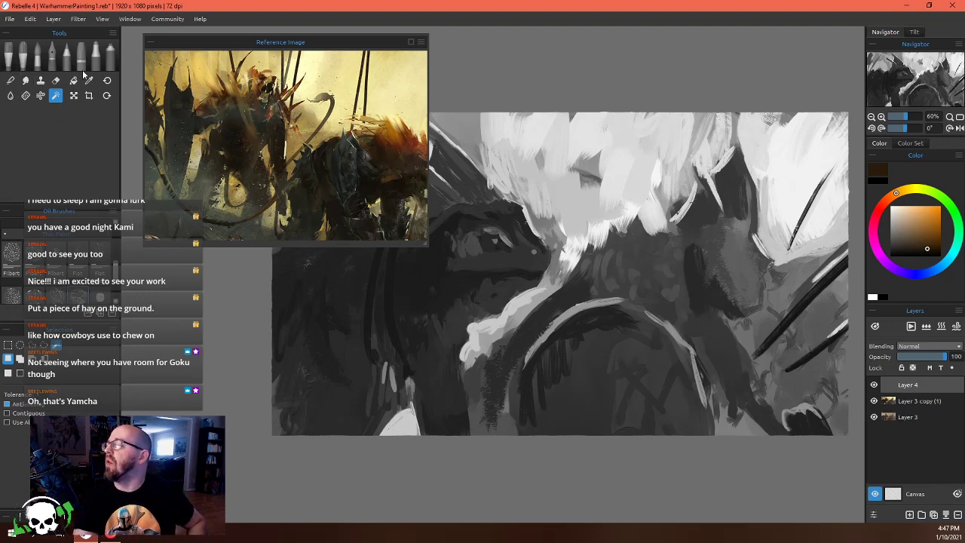
Switch from the Magic Wand to the oil brush with Layer 4 active
left_click(24, 55)
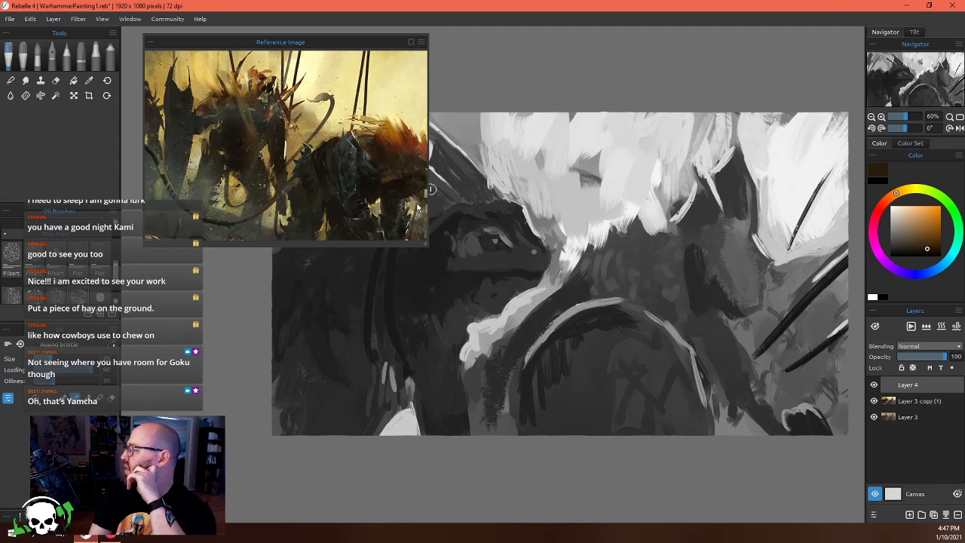
Examine the grayscale painting as a whole and close up around the creature's head, the arch and the dark shapes beside it
scroll(689, 338, "down", 3)
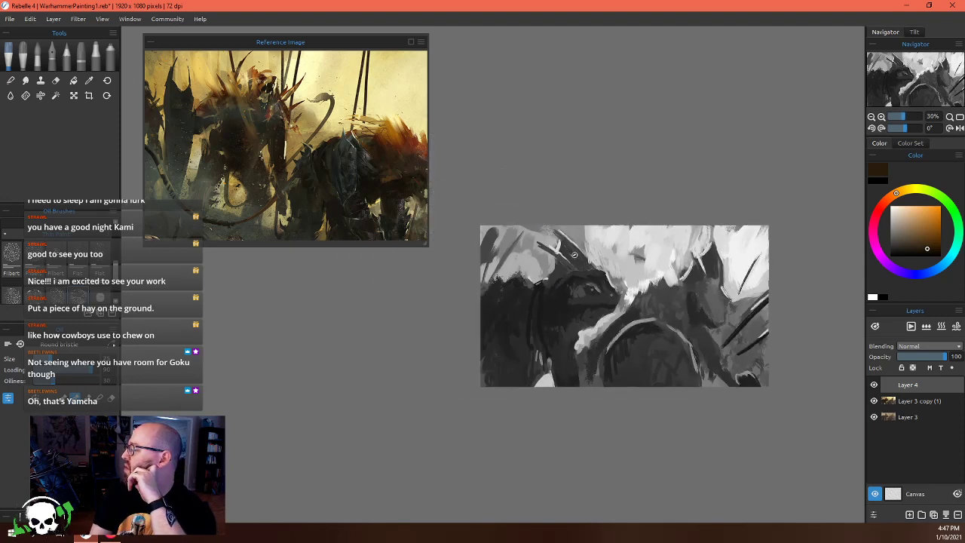
scroll(579, 270, "up", 3)
scroll(435, 253, "down", 1)
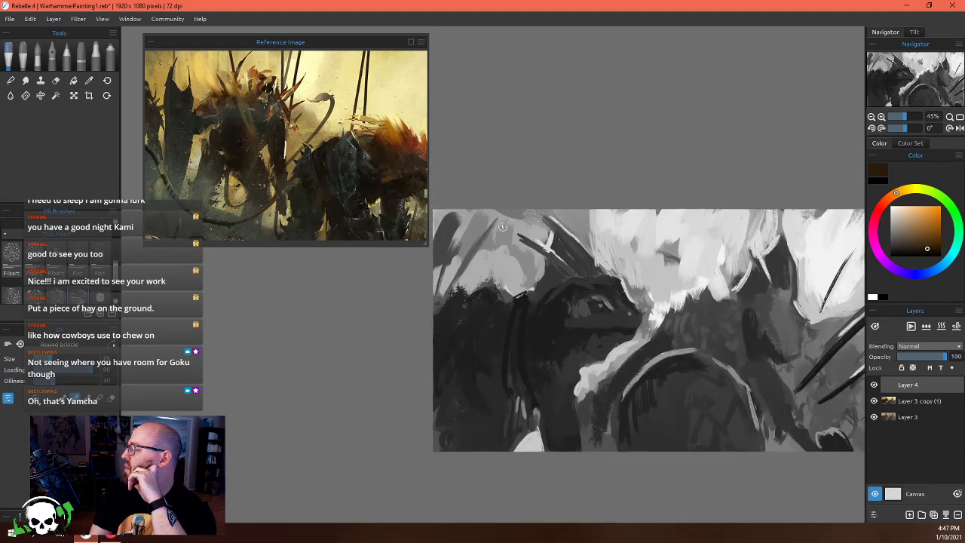
scroll(776, 422, "up", 5)
scroll(776, 422, "down", 4)
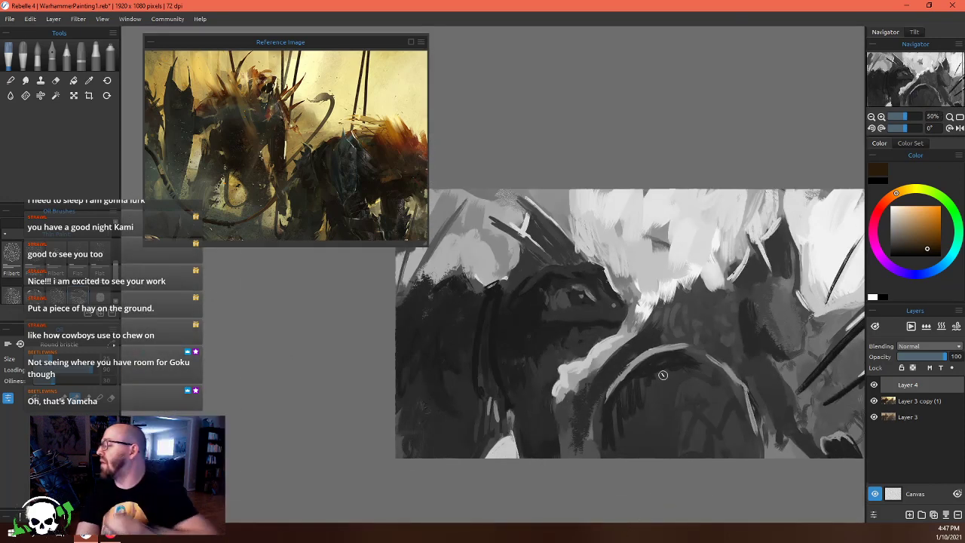
mouse_move(706, 382)
left_mouse_down()
mouse_move(655, 419)
mouse_move(676, 419)
left_mouse_up()
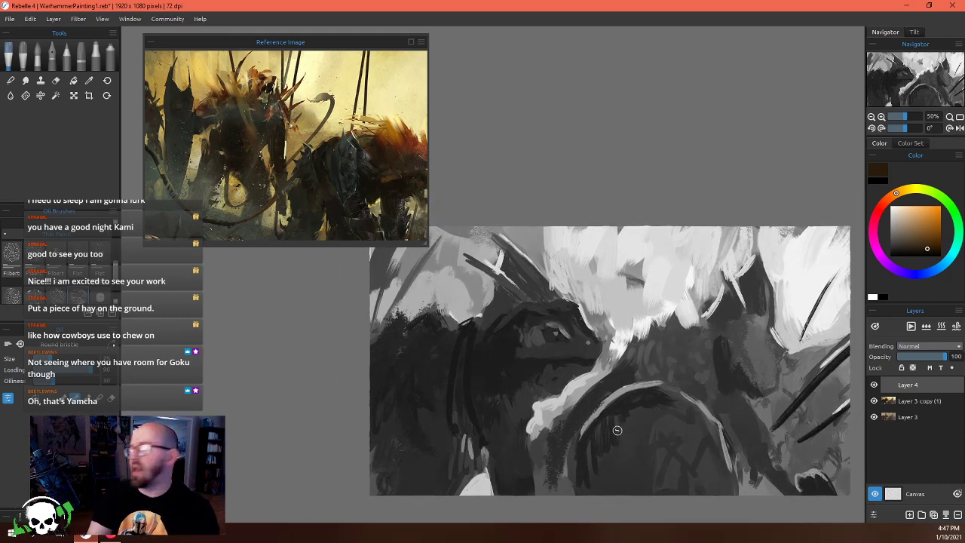
scroll(595, 422, "up", 5)
scroll(512, 413, "down", 6)
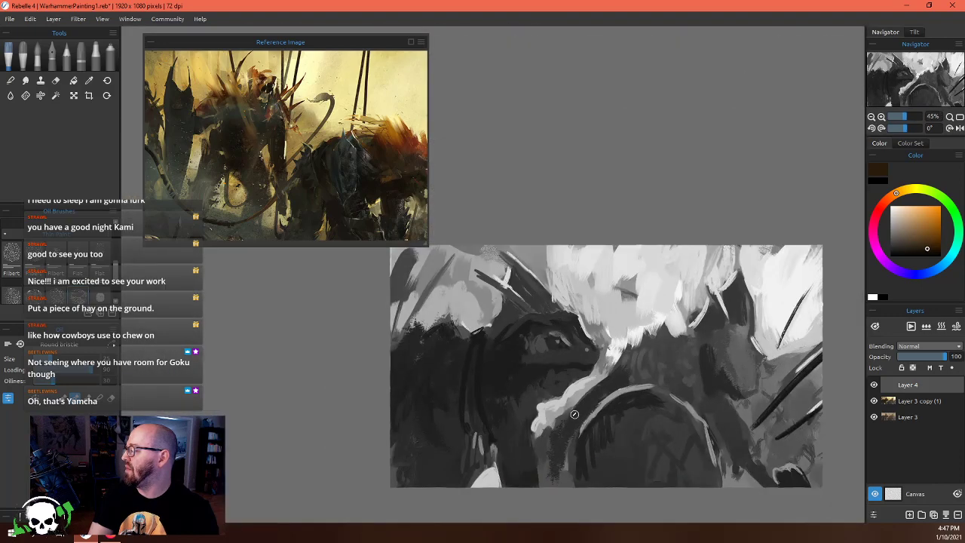
scroll(575, 414, "up", 3)
scroll(573, 415, "down", 4)
scroll(536, 366, "up", 5)
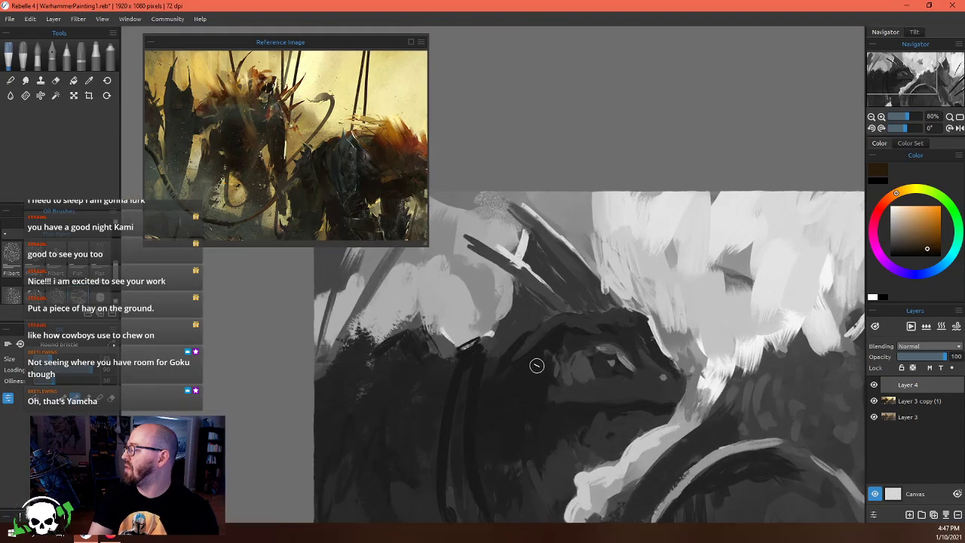
scroll(536, 366, "down", 4)
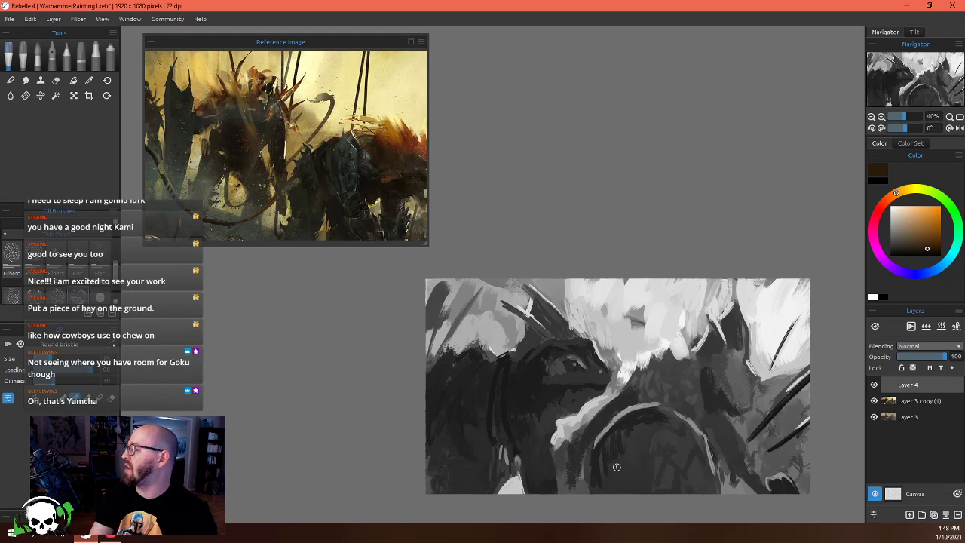
scroll(626, 456, "up", 3)
scroll(630, 451, "down", 5)
scroll(632, 451, "up", 3)
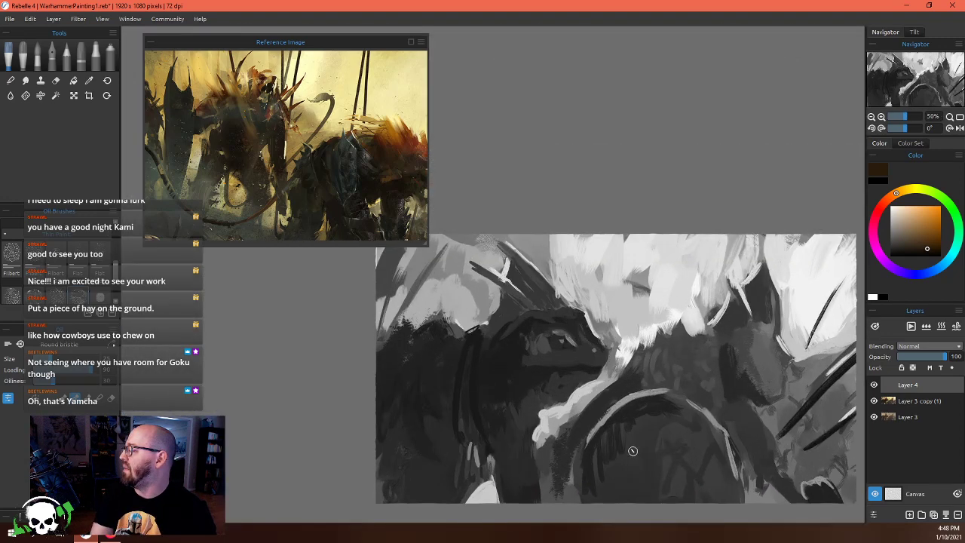
scroll(632, 450, "down", 1)
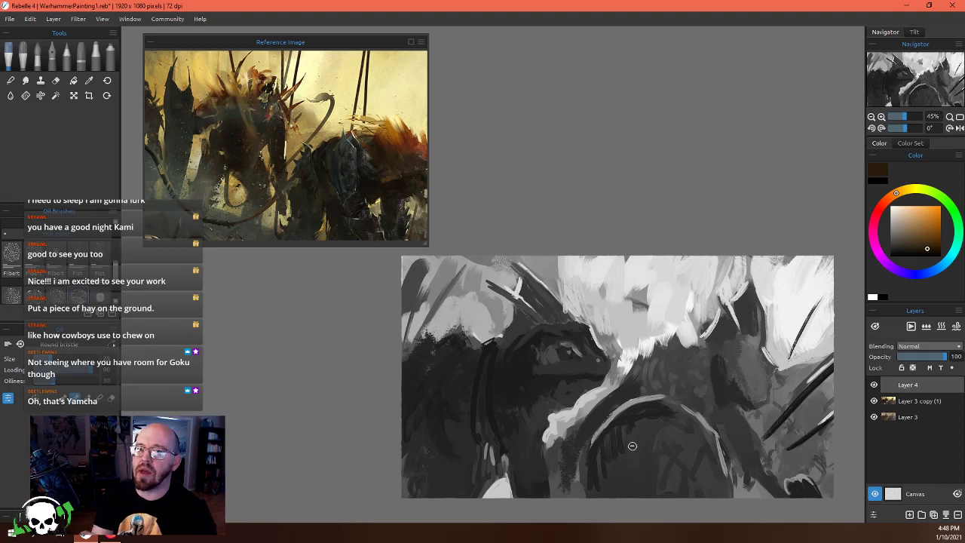
scroll(655, 413, "up", 2)
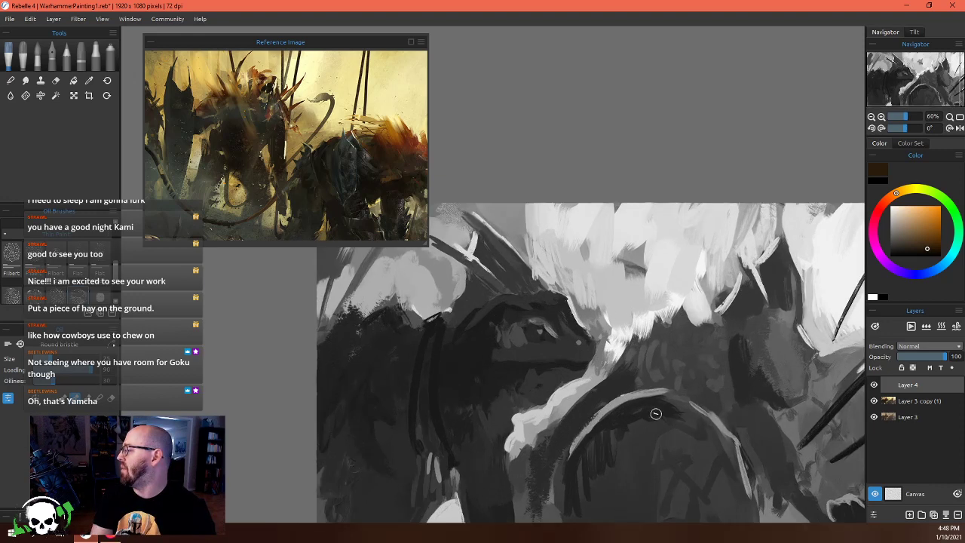
scroll(655, 413, "down", 4)
scroll(655, 414, "up", 2)
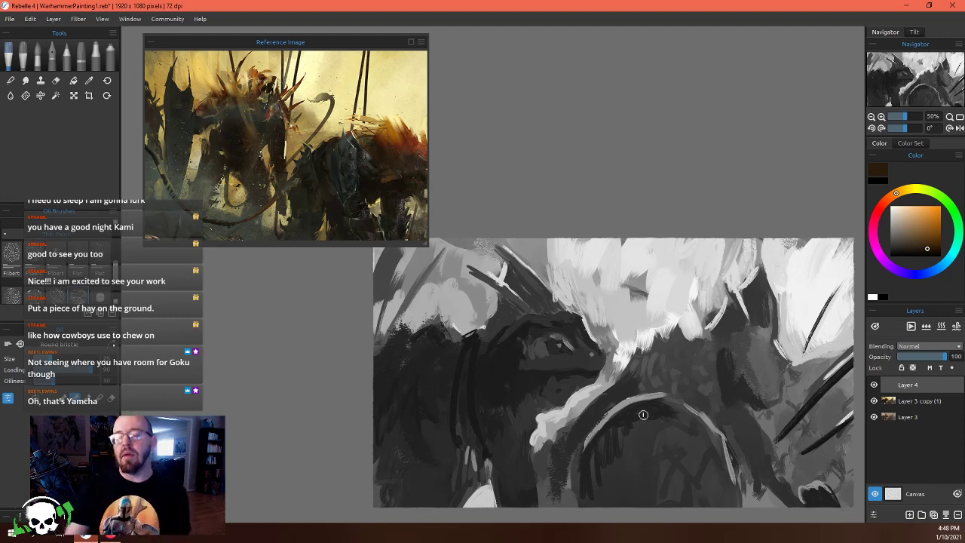
scroll(619, 386, "down", 3)
scroll(611, 408, "up", 5)
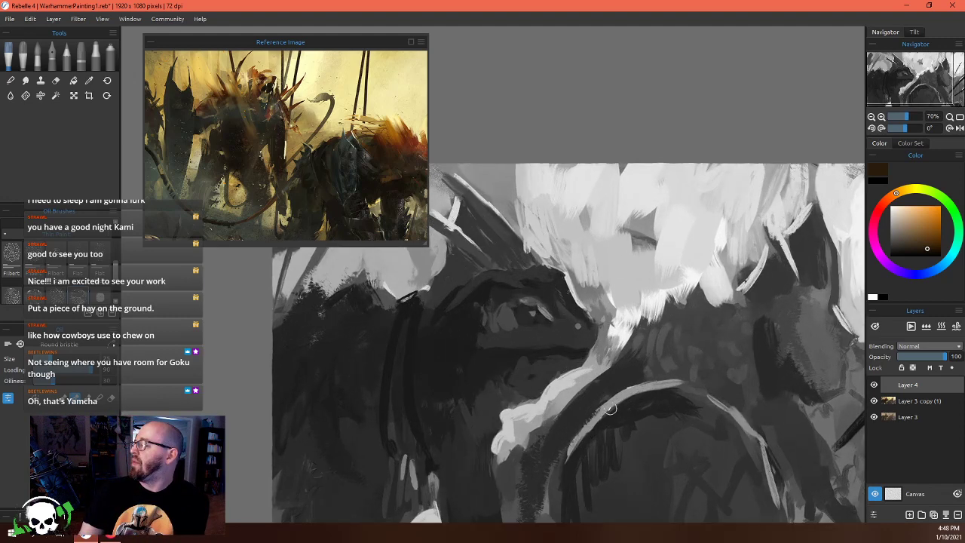
scroll(610, 408, "up", 2)
scroll(609, 399, "down", 4)
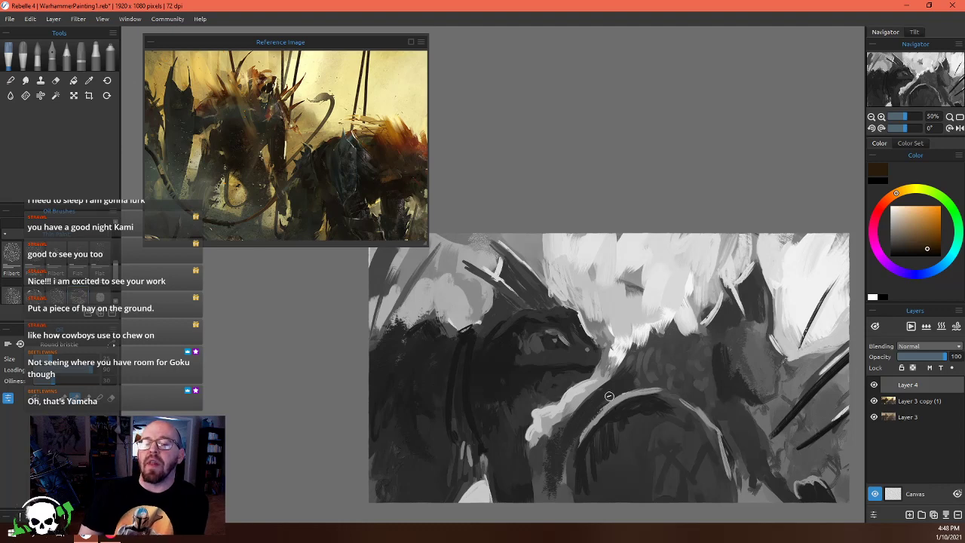
scroll(609, 395, "up", 2)
scroll(607, 396, "down", 2)
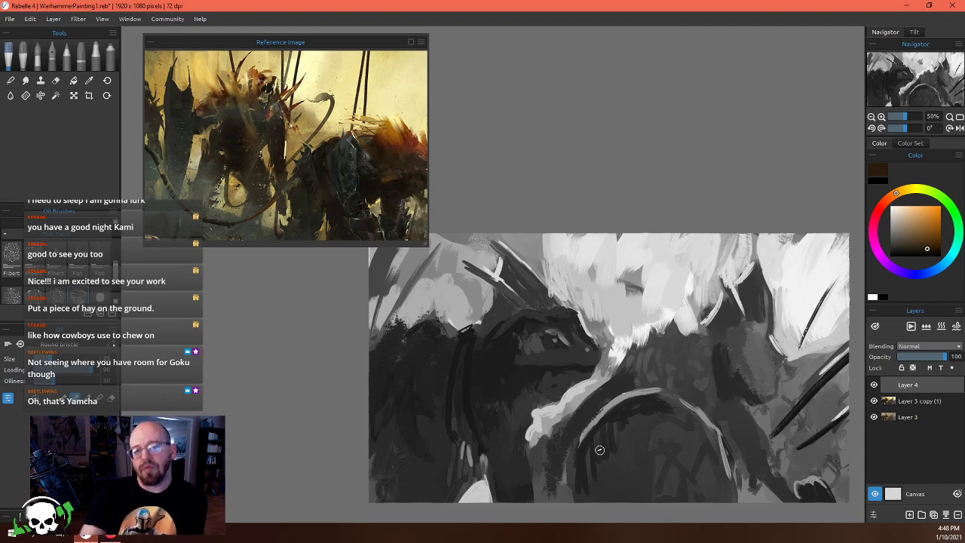
scroll(600, 377, "down", 2)
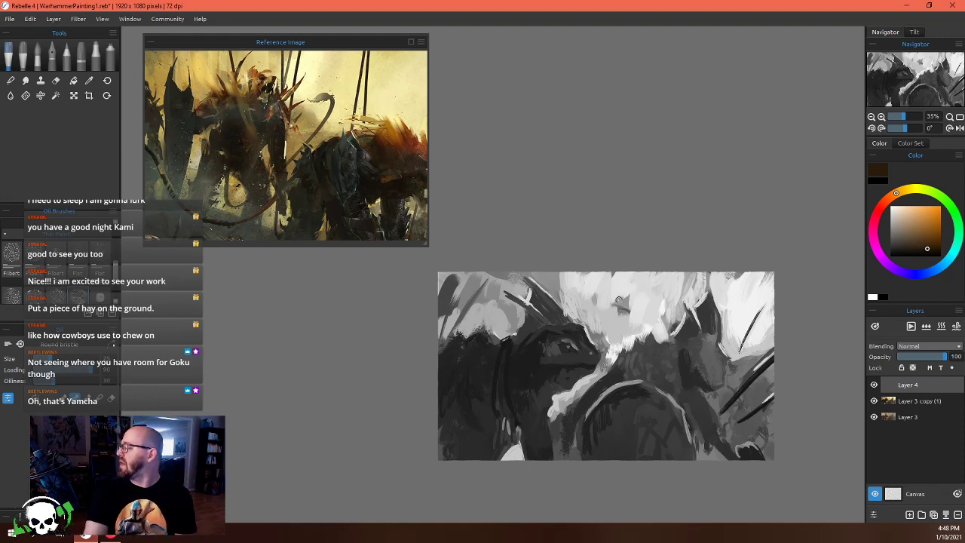
scroll(601, 365, "up", 2)
scroll(580, 336, "down", 1)
scroll(580, 336, "down", 1)
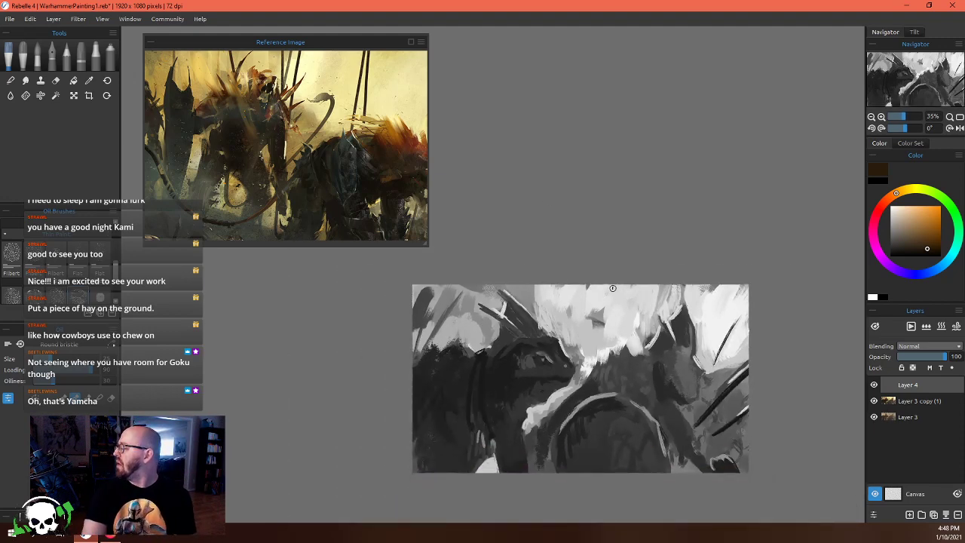
scroll(658, 394, "up", 4)
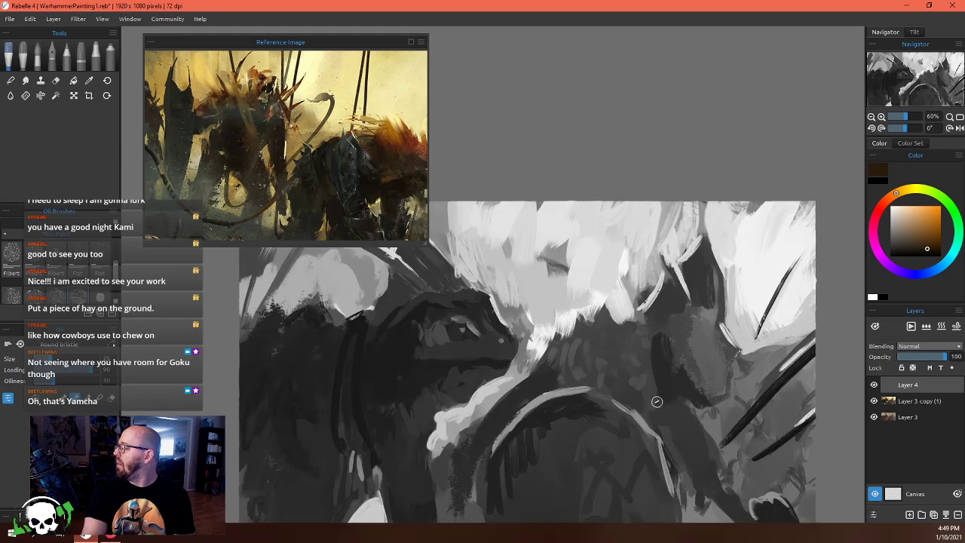
scroll(662, 383, "up", 1)
scroll(663, 383, "down", 3)
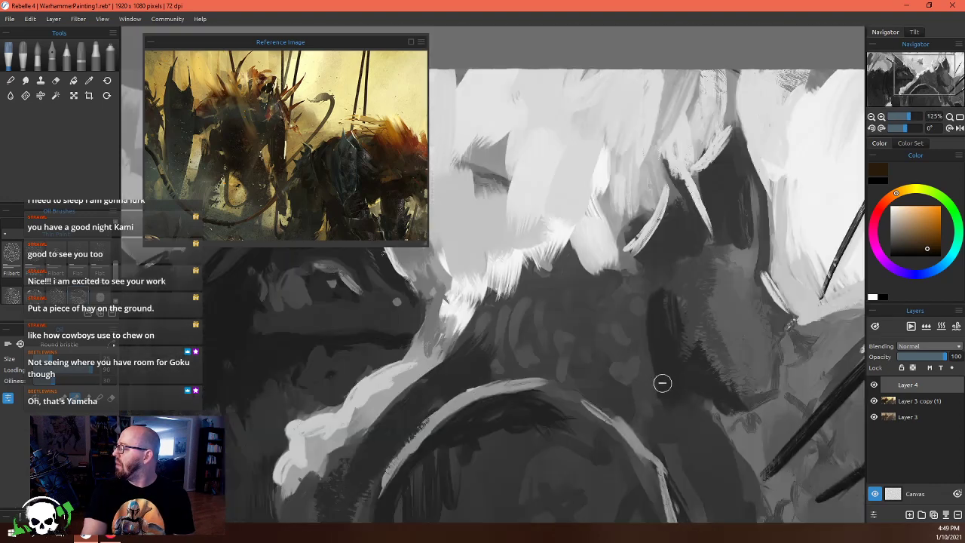
Choose the Flat wet brush from the oil brushes for repainting the sky
scroll(664, 382, "down", 3)
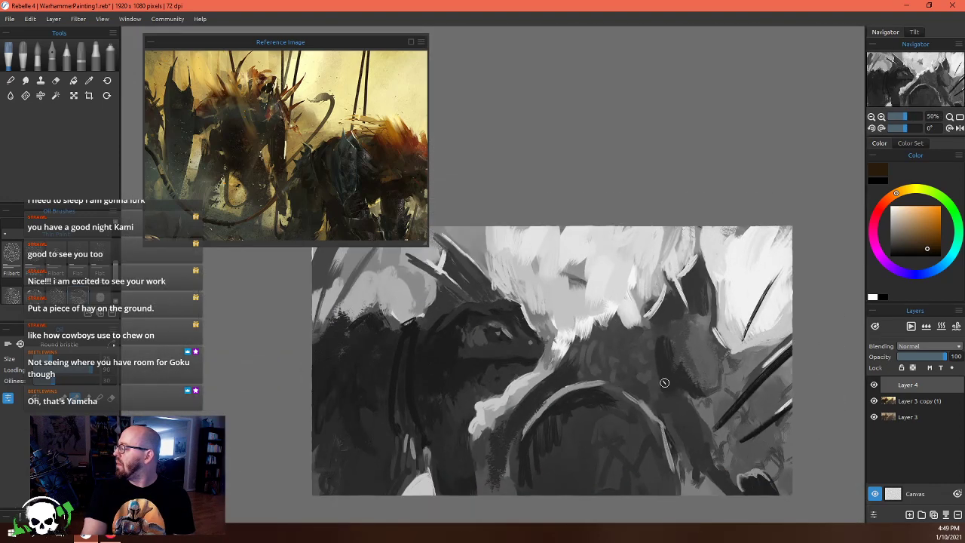
scroll(612, 285, "down", 2)
scroll(548, 310, "up", 2)
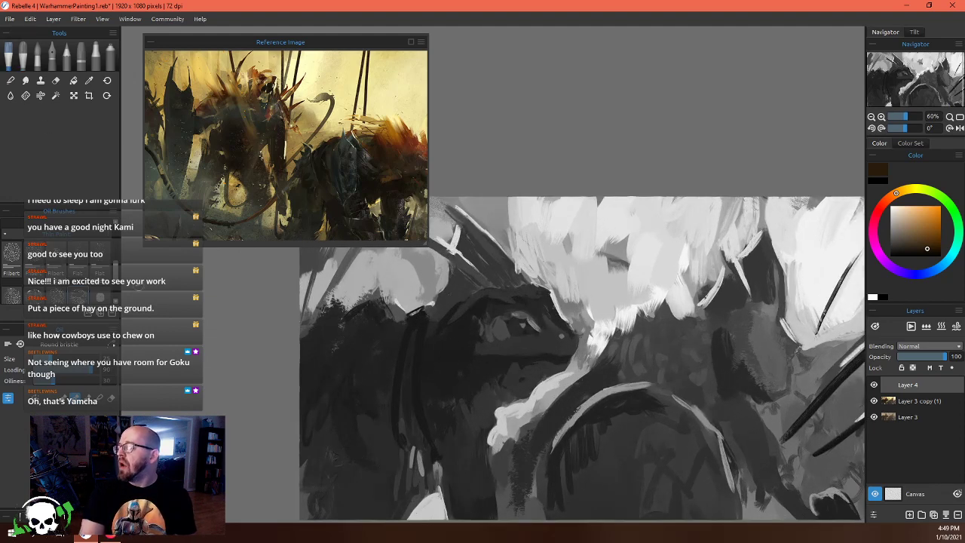
scroll(117, 260, "up", 3)
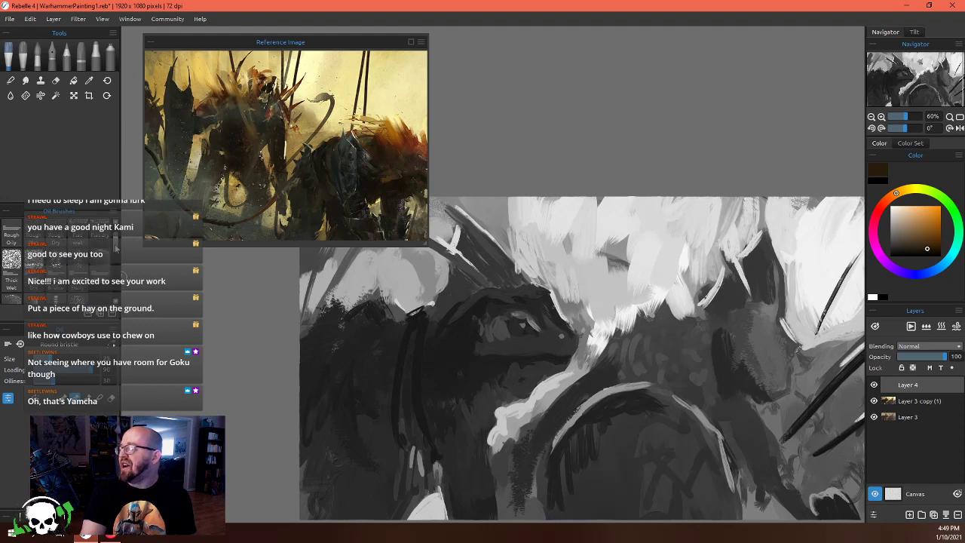
scroll(116, 246, "up", 1)
scroll(115, 242, "up", 1)
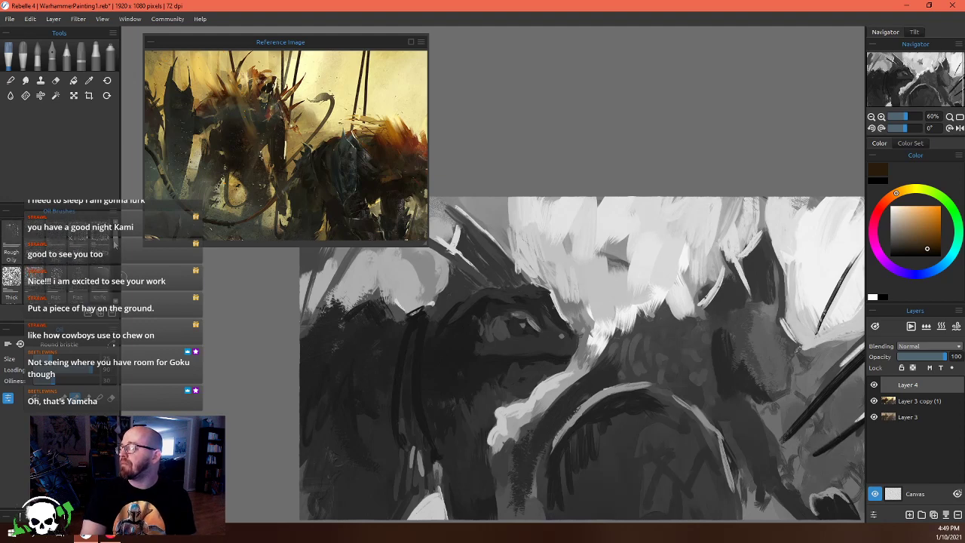
scroll(113, 243, "up", 1)
left_click(79, 240)
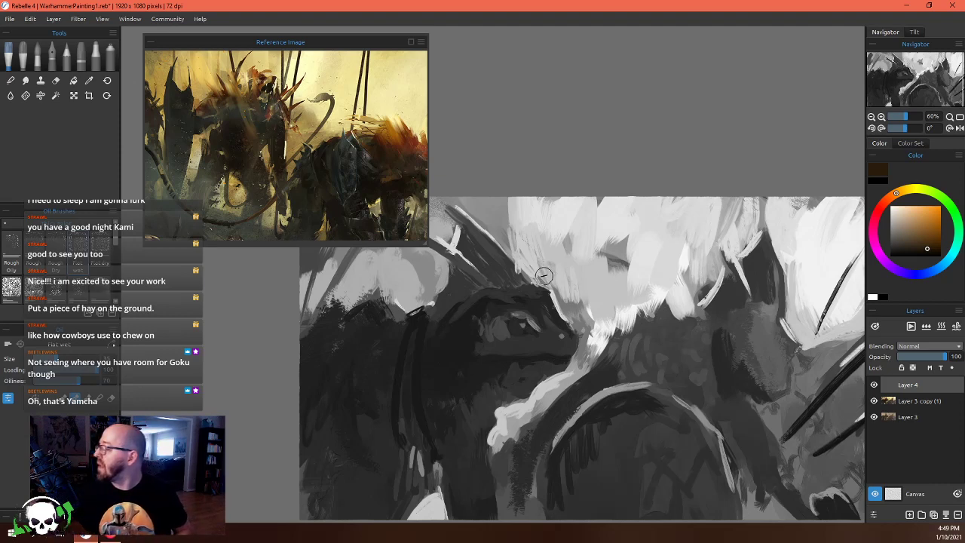
Paint the sky above the horned creature's head on Layer 4 with sampled tan, cream and brownish-tan tones
left_click(535, 253, "alt")
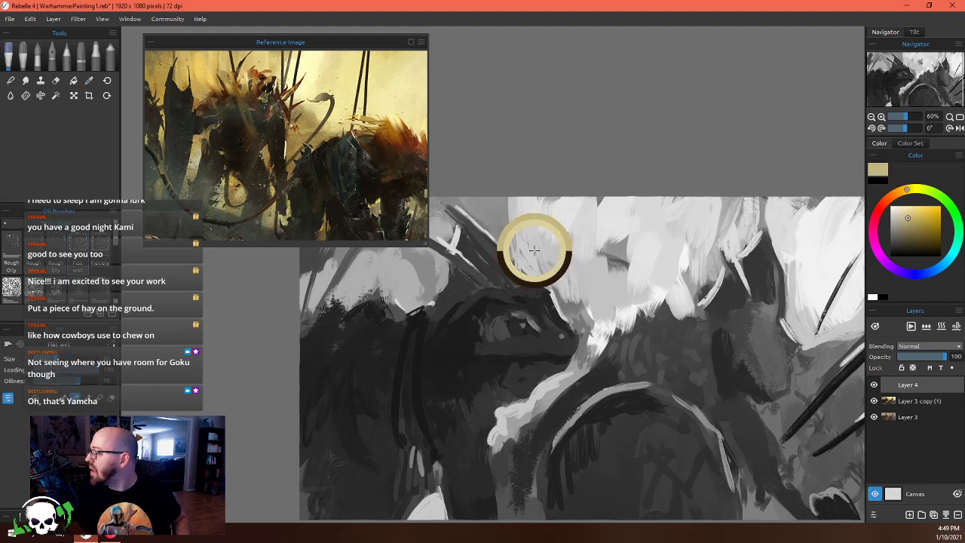
mouse_move(564, 284)
left_mouse_down()
mouse_move(581, 317)
mouse_move(573, 309)
mouse_move(592, 319)
mouse_move(562, 296)
left_mouse_up()
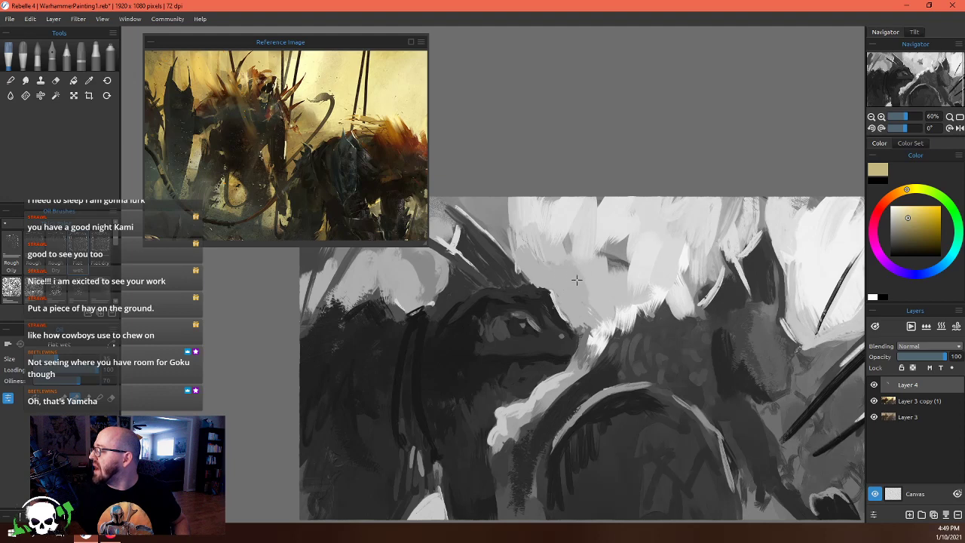
left_click(527, 229, "alt")
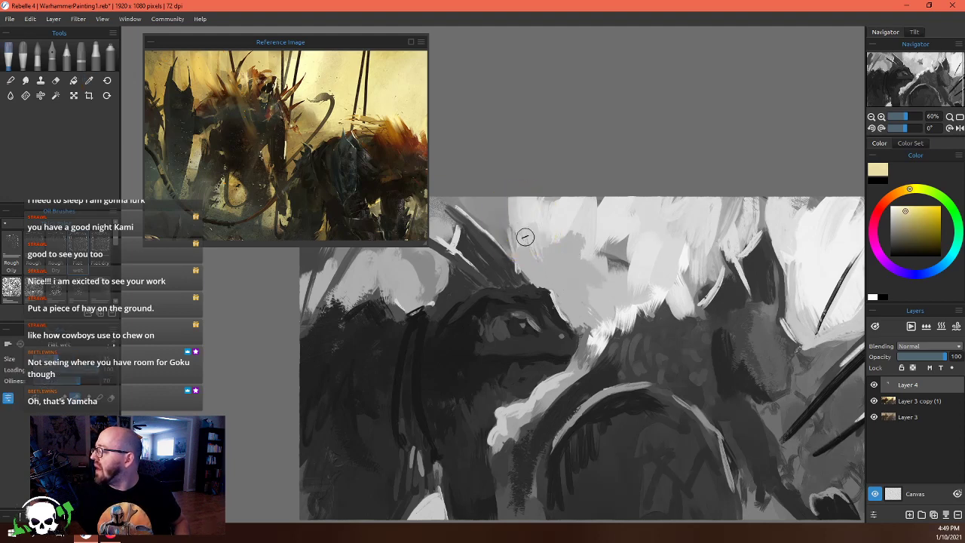
mouse_move(523, 233)
left_mouse_down()
mouse_move(501, 212)
mouse_move(515, 246)
mouse_move(490, 215)
mouse_move(498, 201)
mouse_move(505, 217)
mouse_move(487, 216)
mouse_move(526, 235)
left_mouse_up()
left_click(506, 217, "alt")
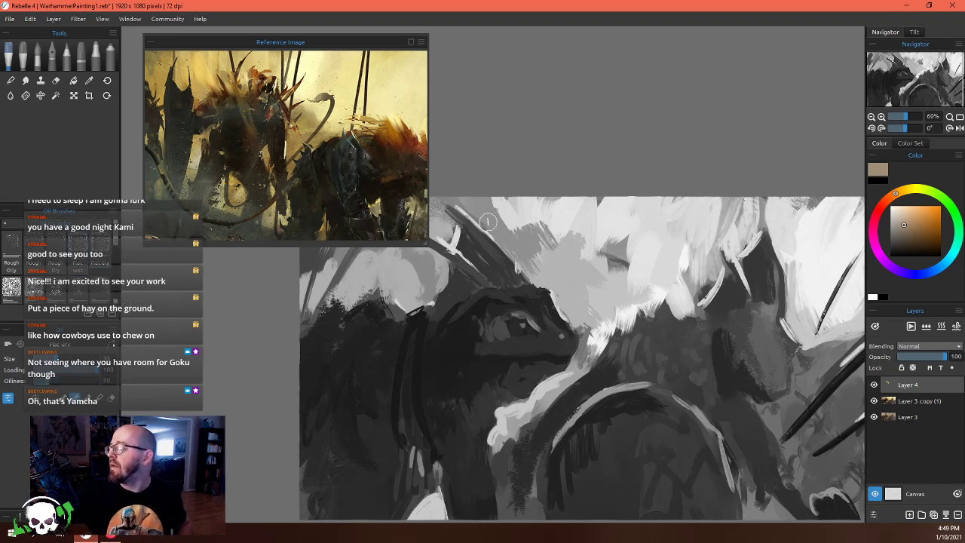
mouse_move(562, 226)
left_mouse_down()
mouse_move(554, 243)
mouse_move(570, 268)
left_mouse_up()
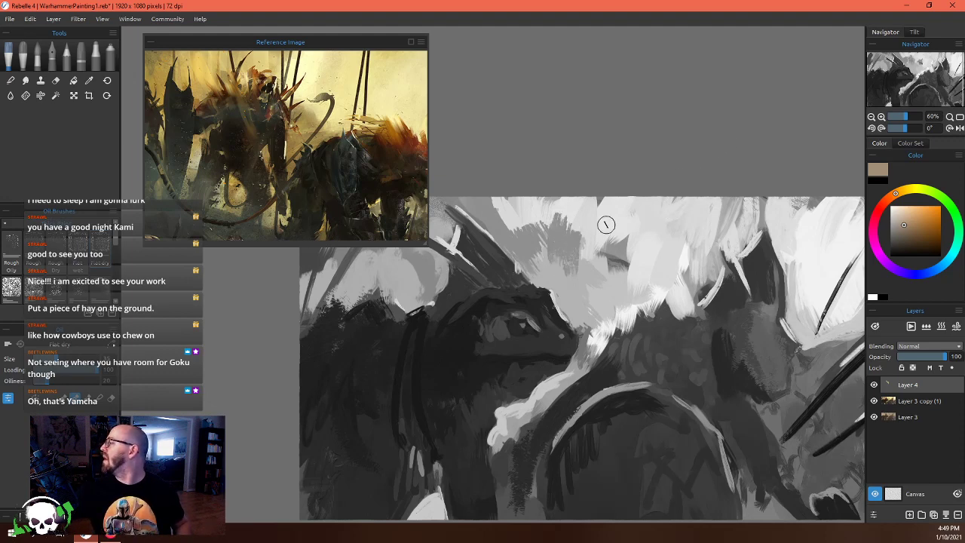
Brush sampled pale yellow over the darker tan patch of sky above the horned creature's snout
left_click(618, 251, "alt")
mouse_move(618, 251)
left_mouse_down()
mouse_move(631, 267)
mouse_move(625, 295)
left_mouse_up()
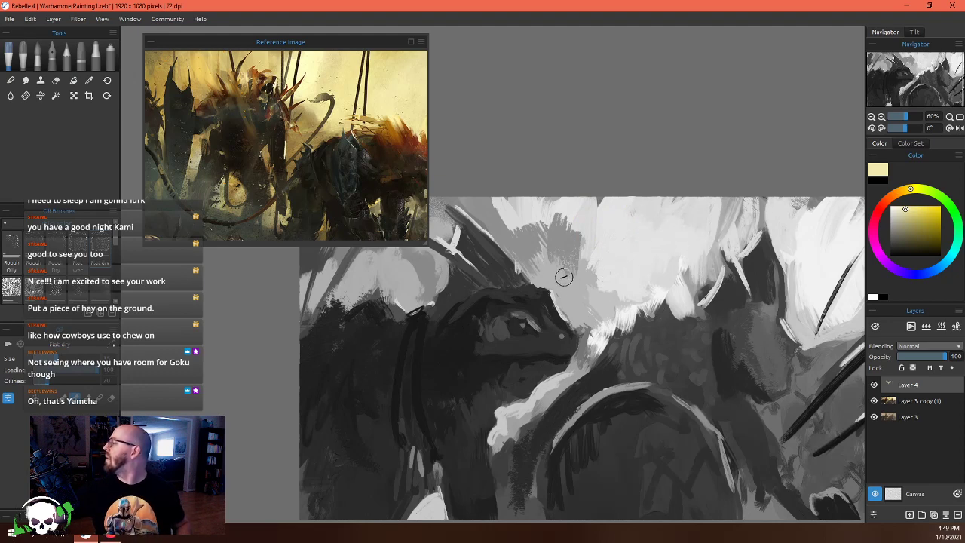
left_click_drag(572, 229, 575, 238)
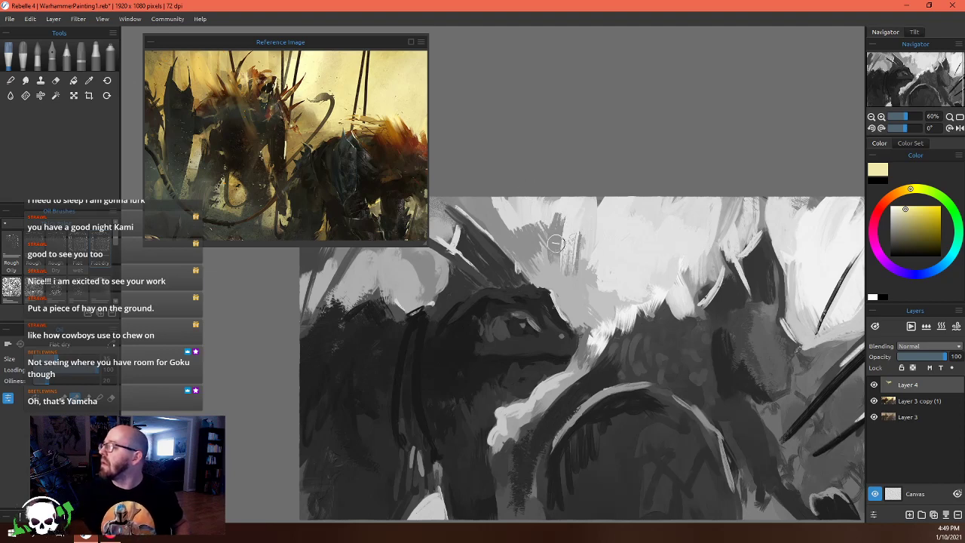
left_click_drag(538, 209, 558, 252)
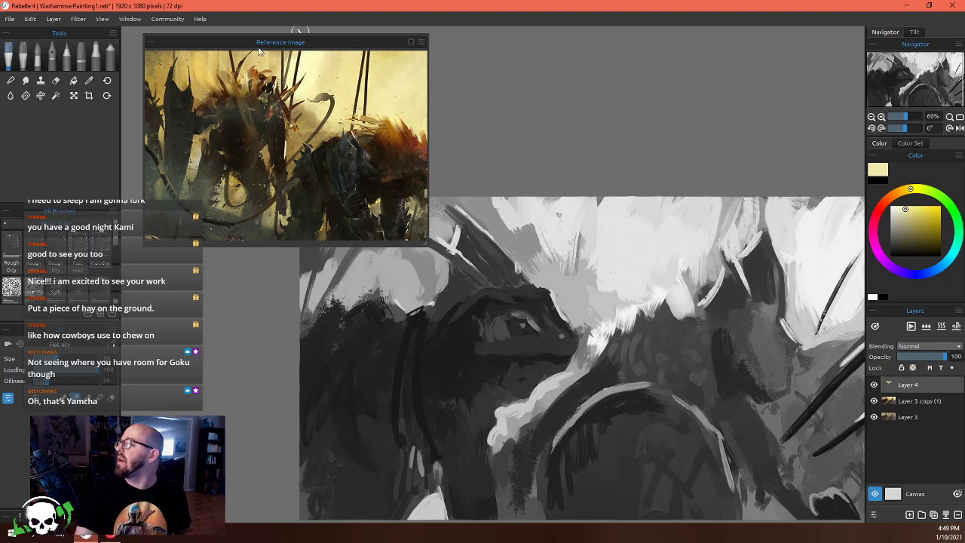
Examine the reference painting's creatures and background up close and as a whole, and place the reference clear of the canvas
left_click_drag(249, 44, 405, 172)
scroll(383, 243, "up", 2)
scroll(383, 243, "down", 4)
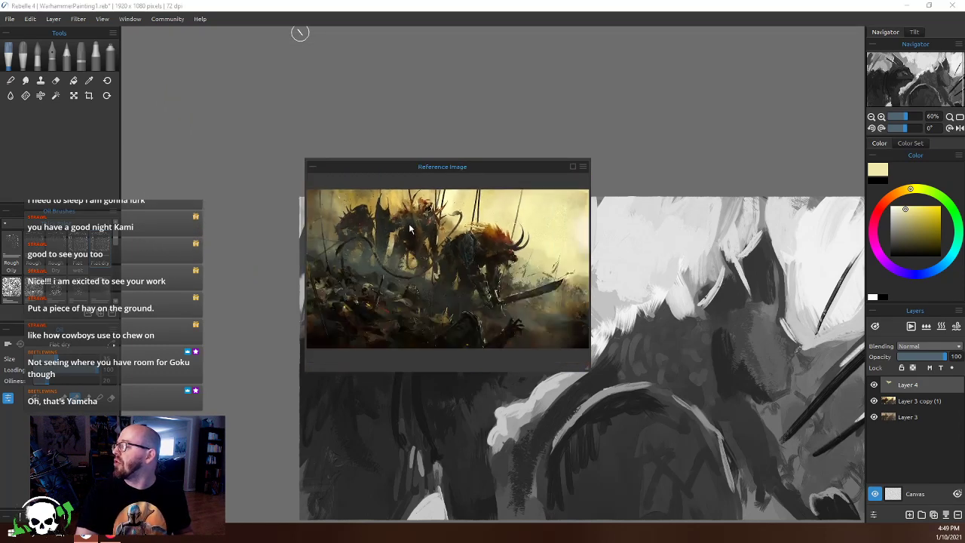
scroll(404, 205, "up", 3)
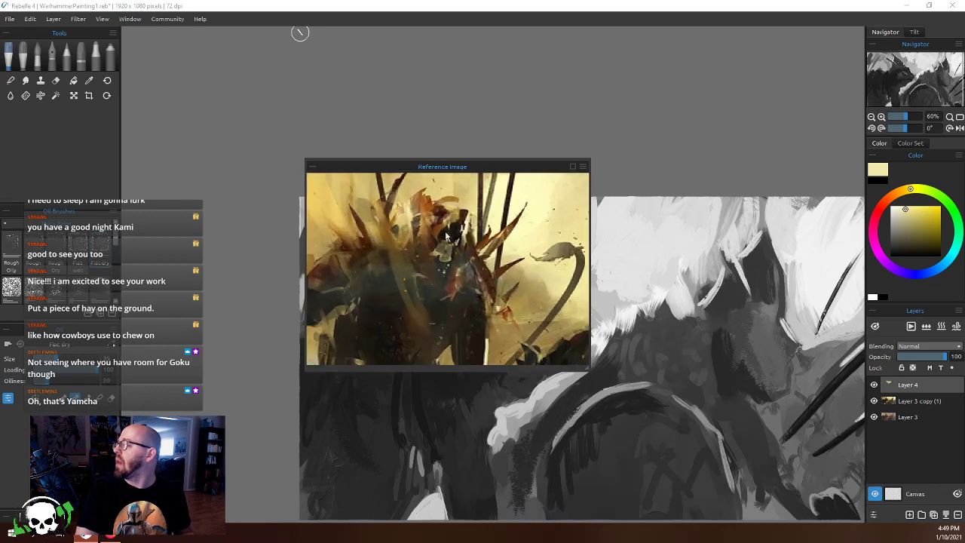
scroll(493, 253, "up", 1)
scroll(486, 249, "up", 2)
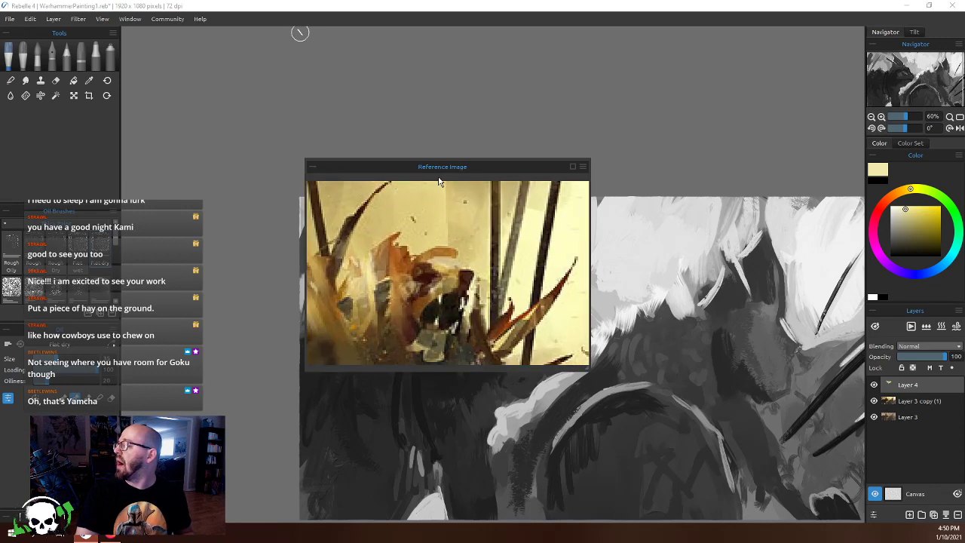
scroll(458, 249, "down", 5)
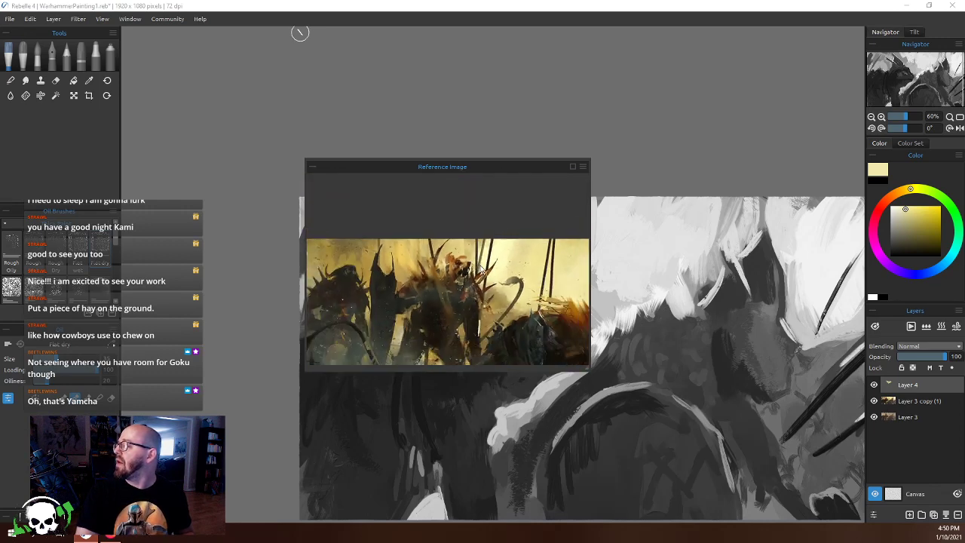
scroll(413, 229, "up", 2)
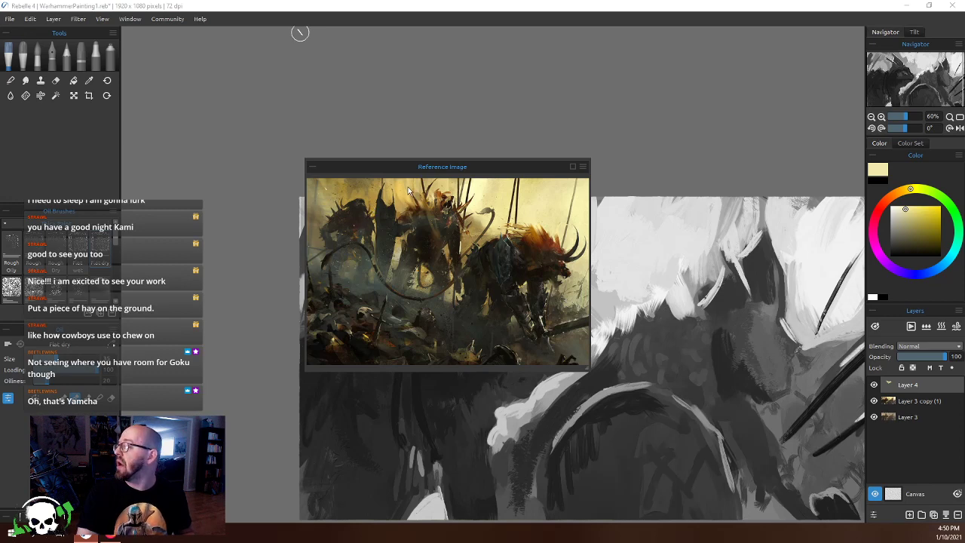
scroll(369, 213, "down", 3)
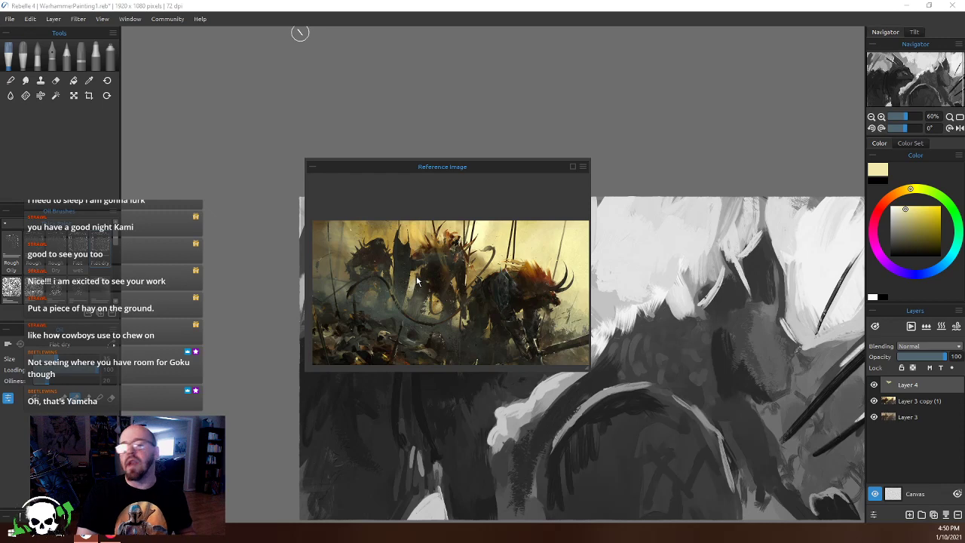
left_click_drag(417, 172, 269, 101)
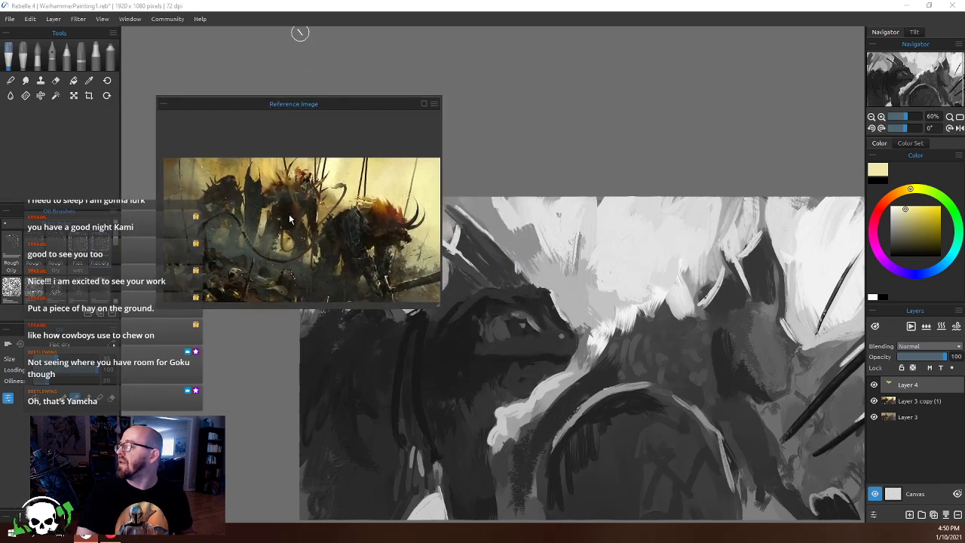
scroll(288, 213, "up", 3)
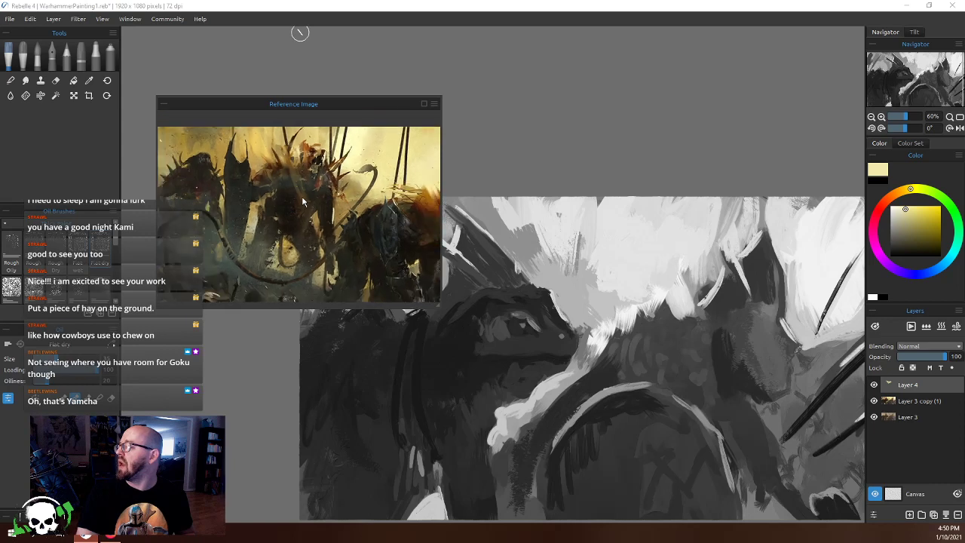
scroll(302, 198, "up", 3)
left_click_drag(322, 103, 286, 48)
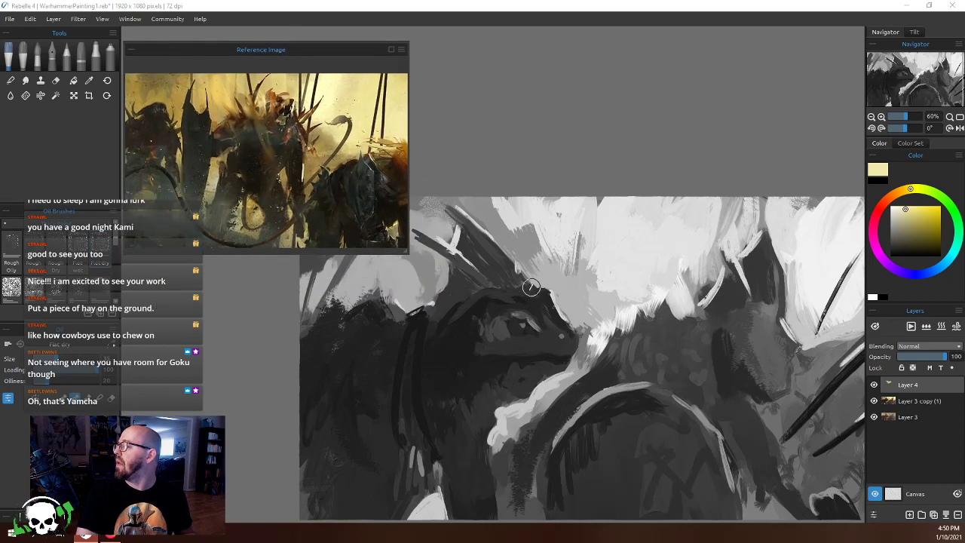
Rework the sky between the two creatures and tone down the white edge beneath the snout with sampled tan and pale yellow
scroll(528, 282, "down", 3)
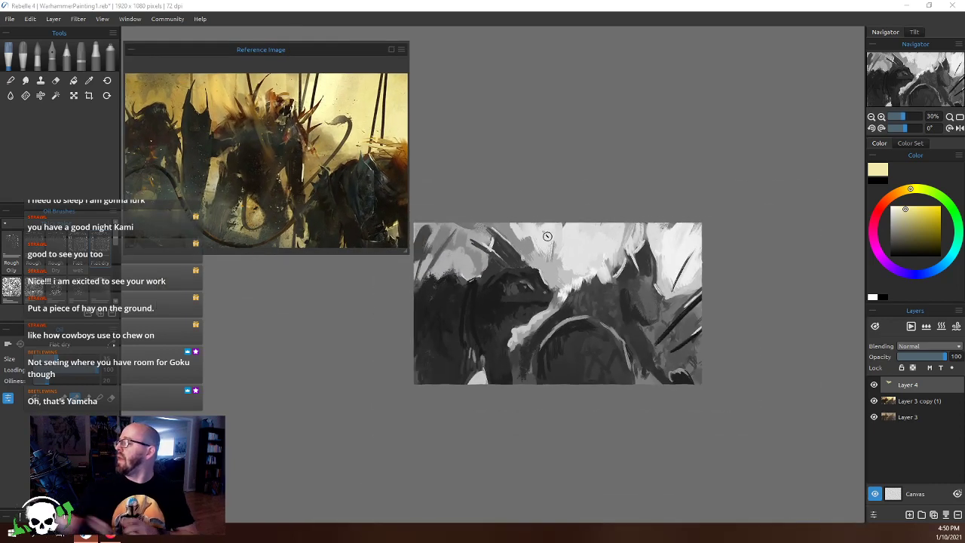
left_click(557, 268, "alt")
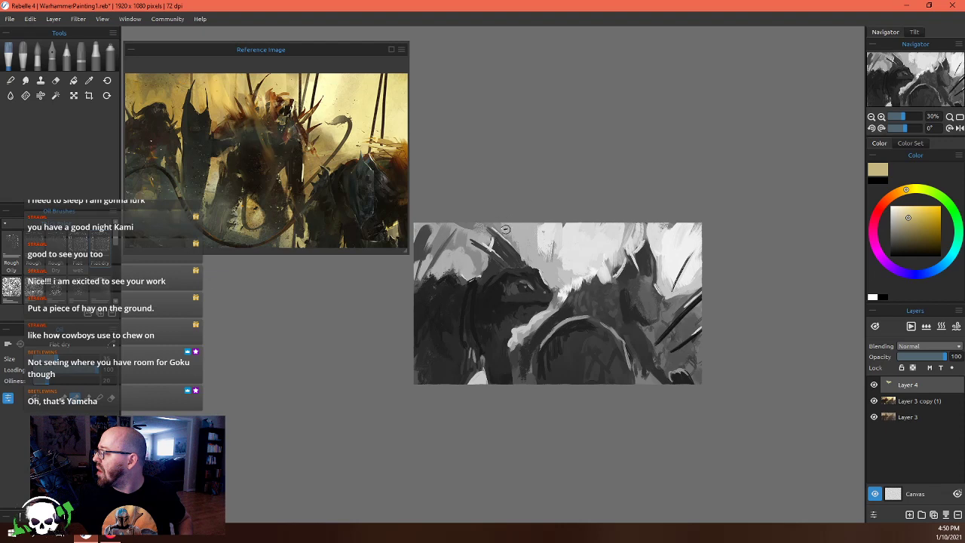
left_click(550, 232, "alt")
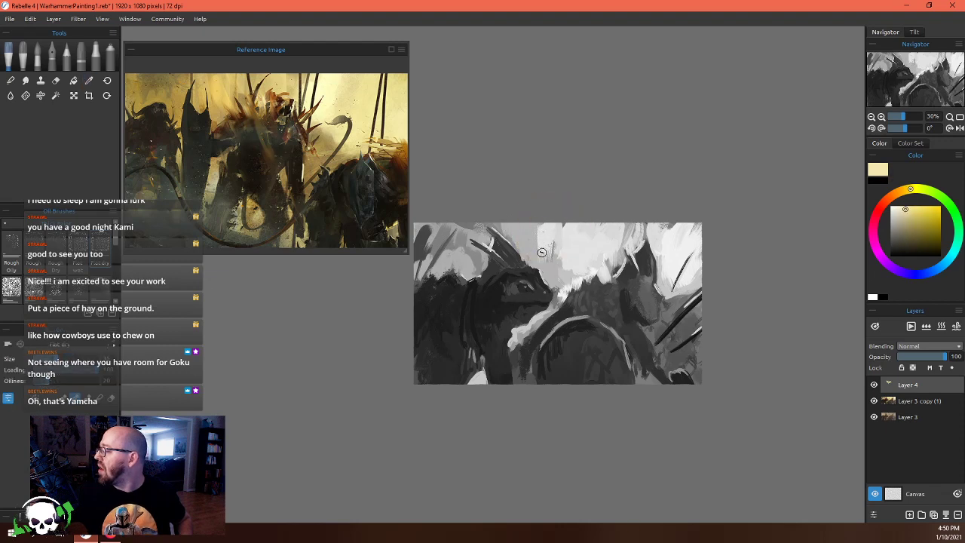
left_click(558, 269, "alt")
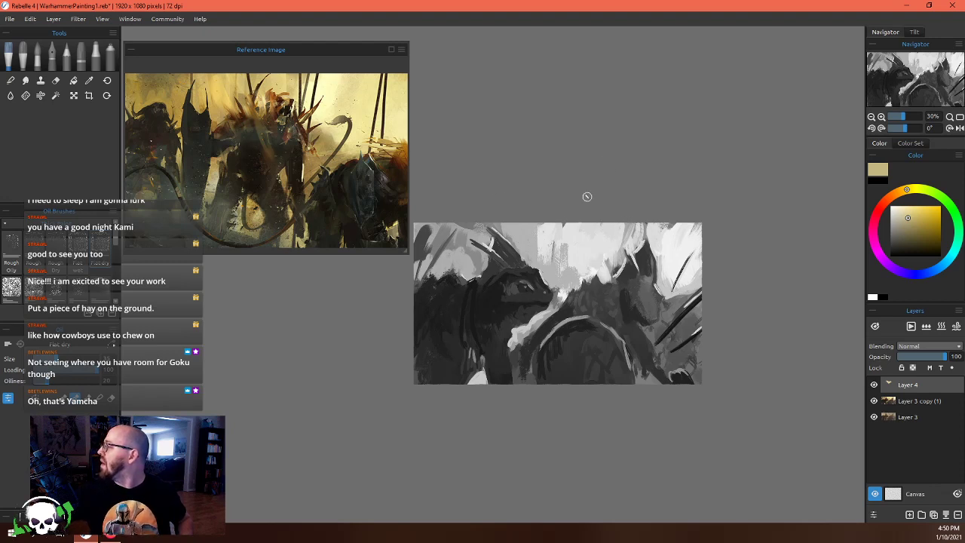
left_click_drag(557, 288, 555, 301)
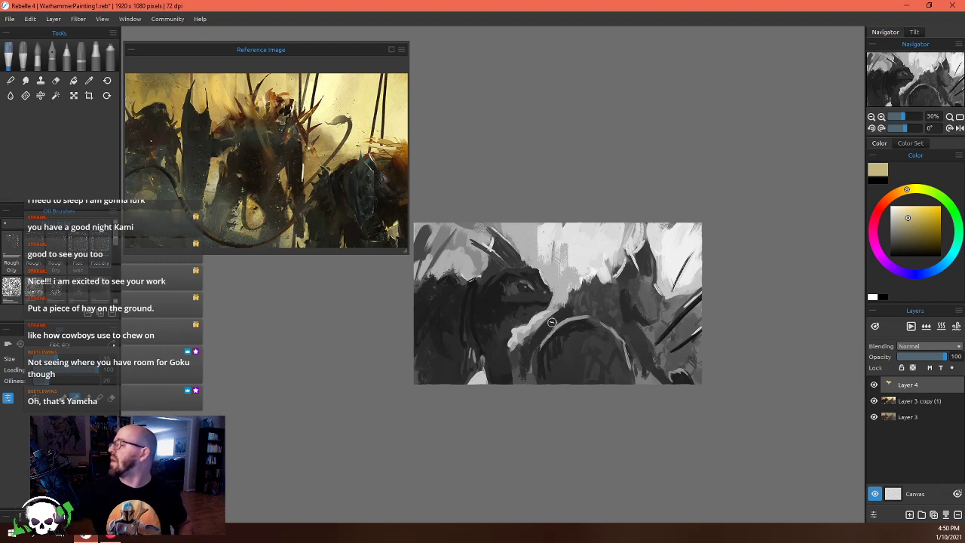
left_click(539, 320, "alt")
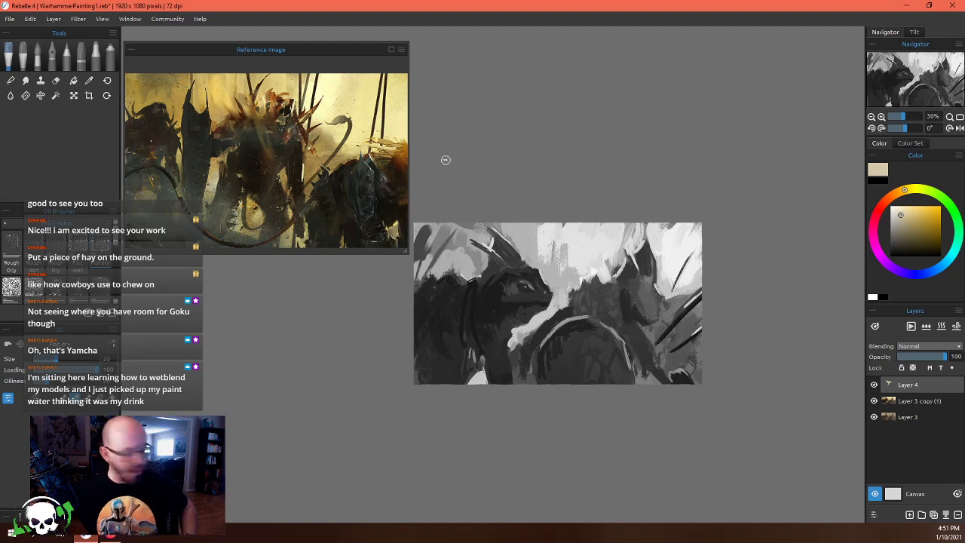
Paint the sky in the canvas's upper-left corner, behind the horns, with sampled olive-yellow and light tan strokes
left_click(462, 242, "alt")
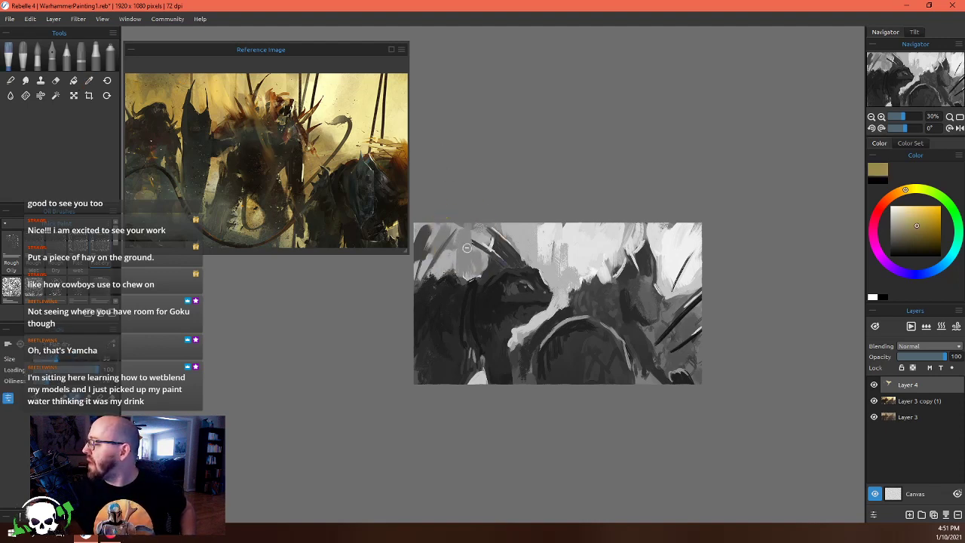
mouse_move(467, 248)
left_mouse_down()
mouse_move(457, 241)
mouse_move(440, 272)
mouse_move(427, 259)
mouse_move(424, 268)
left_mouse_up()
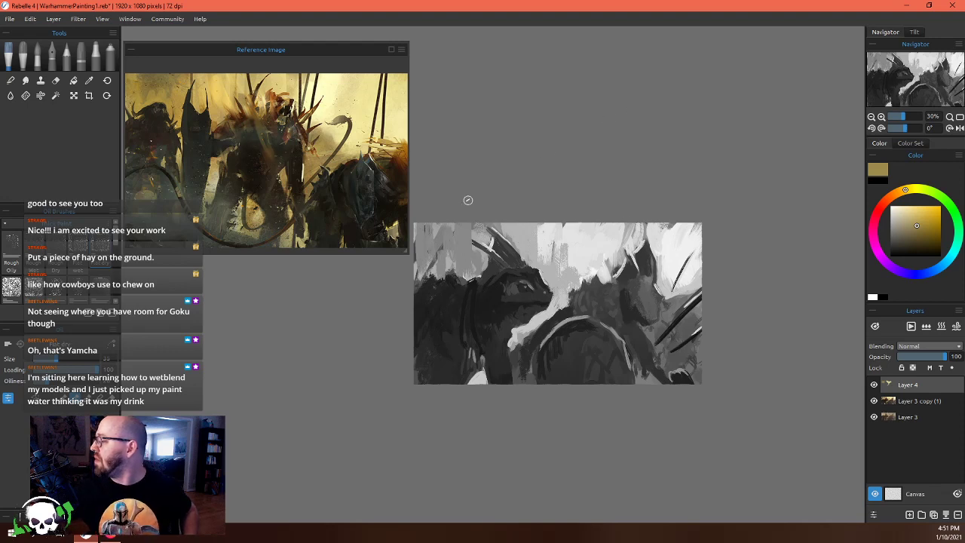
left_click(477, 245, "alt")
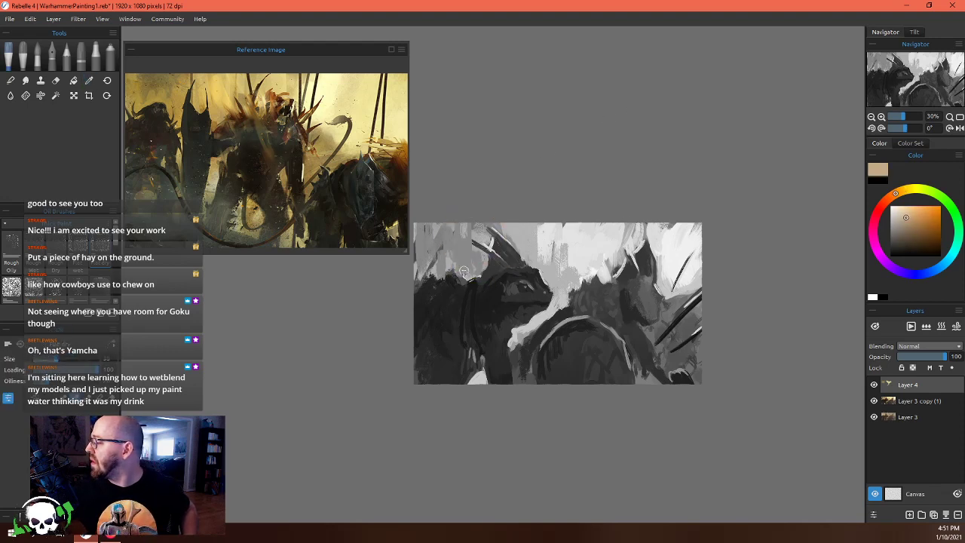
mouse_move(464, 270)
left_mouse_down()
mouse_move(449, 237)
mouse_move(460, 245)
mouse_move(426, 238)
left_mouse_up()
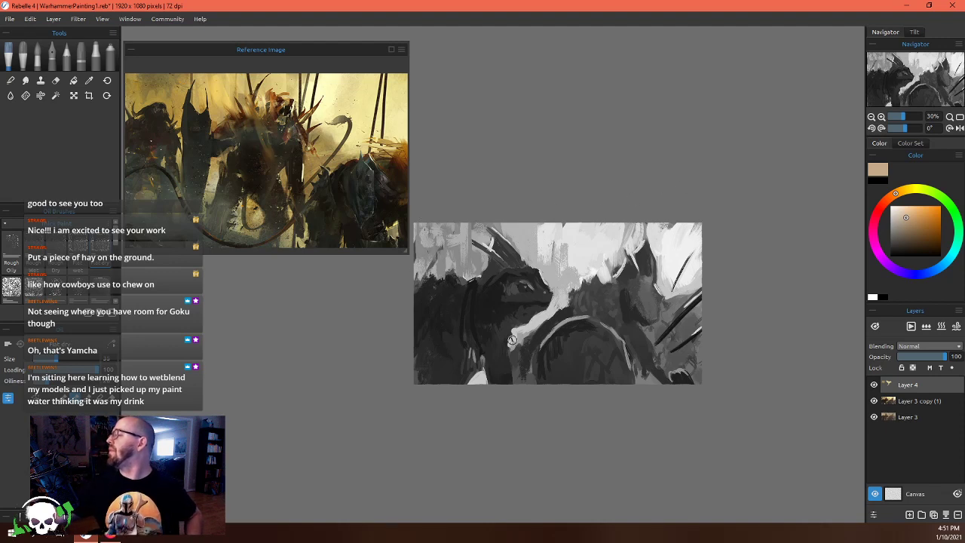
Refine the edge between the sky and the right creature's back with sampled tan, yellow and dark brown strokes
left_click(512, 239, "alt")
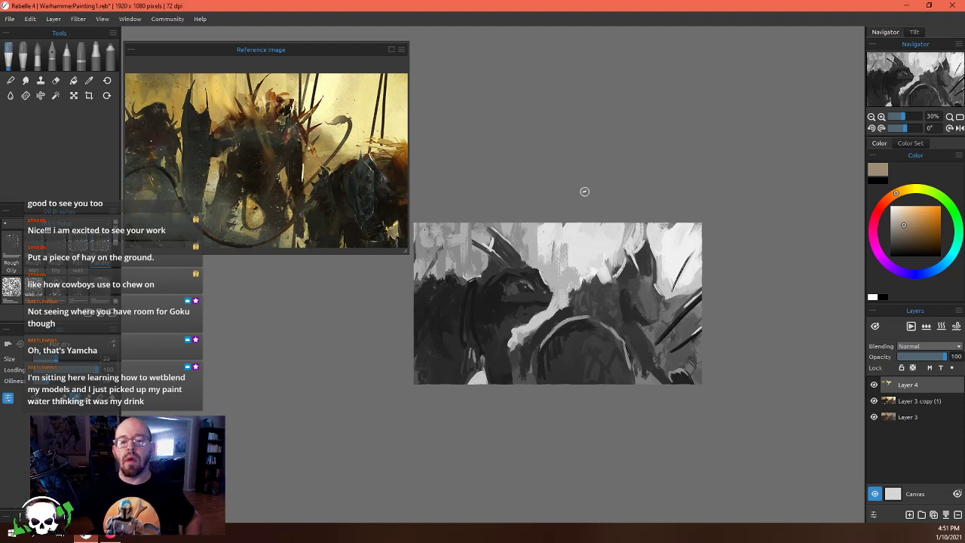
left_click(576, 268, "alt")
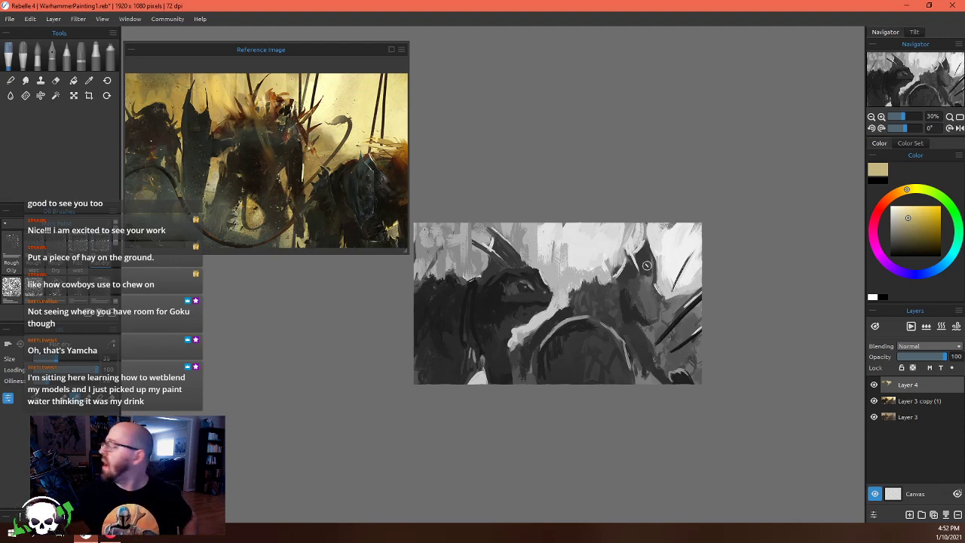
left_click(577, 297, "alt")
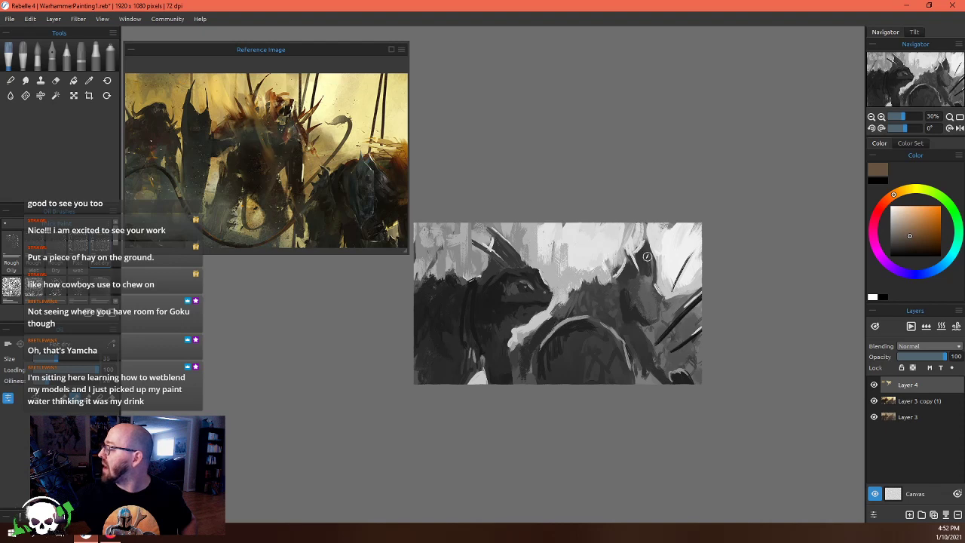
left_click(519, 367, "alt")
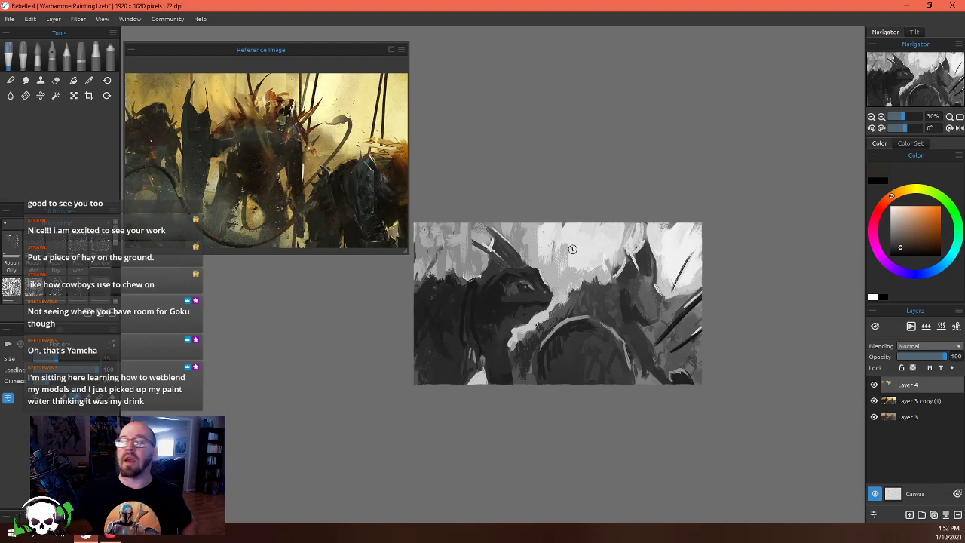
left_click(521, 362, "alt")
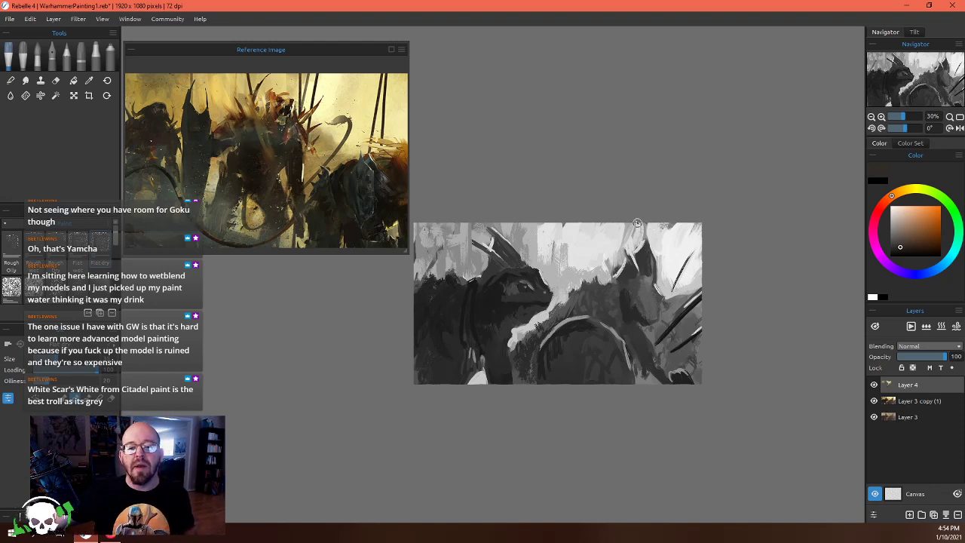
Build up the fur along the right creature's back and shoulder with sampled medium and reddish browns
left_click(605, 289, "alt")
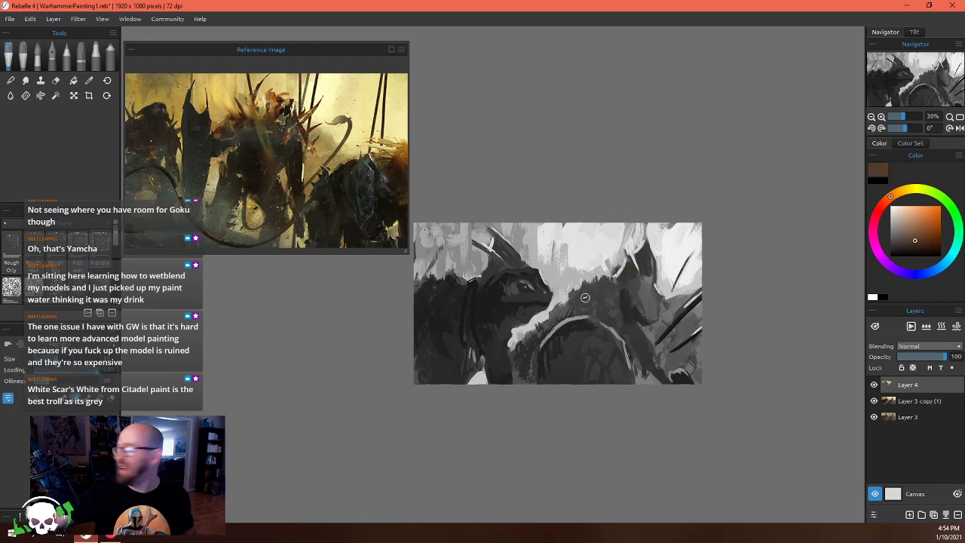
left_click(565, 309, "alt")
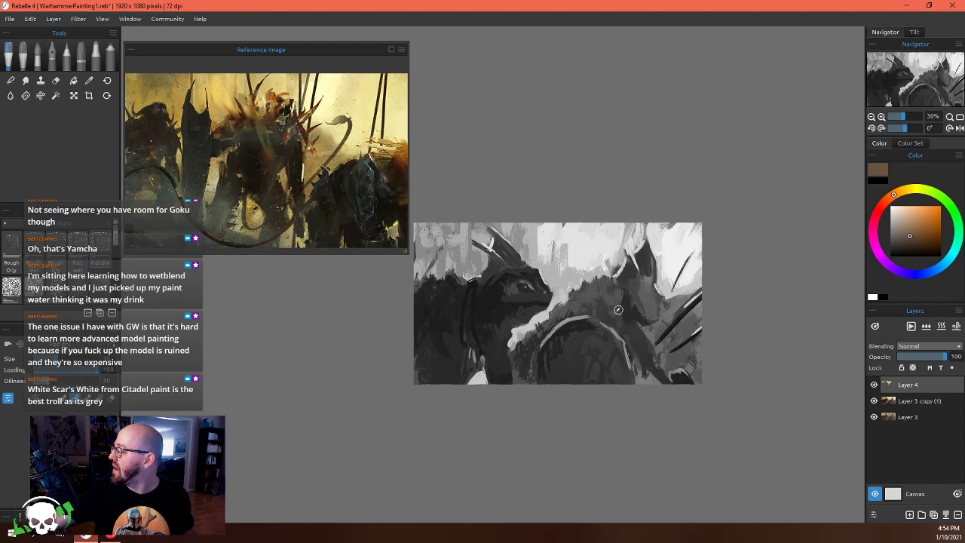
left_click(603, 298, "alt")
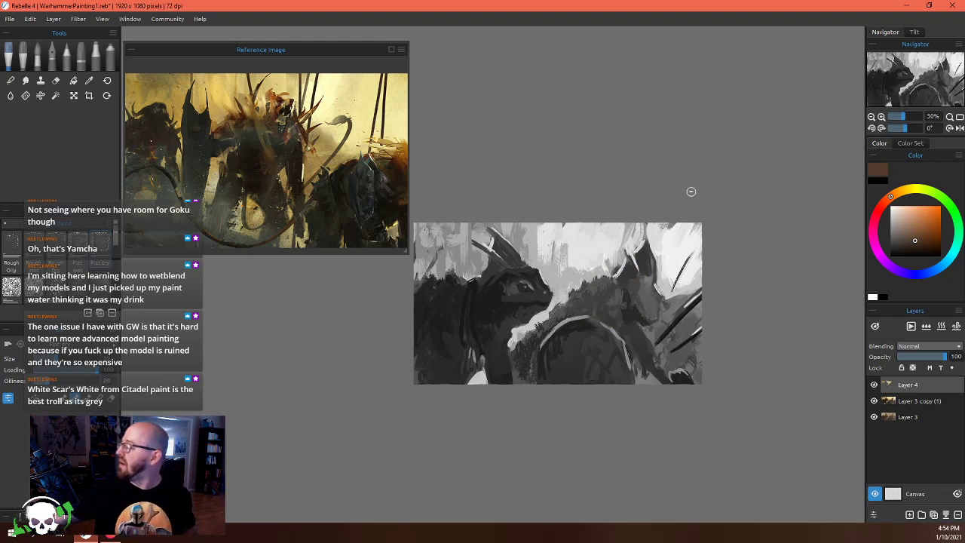
Paint cream over the dark spear line in the sky behind the right creature's head and add light tan beneath it
left_click(672, 233, "alt")
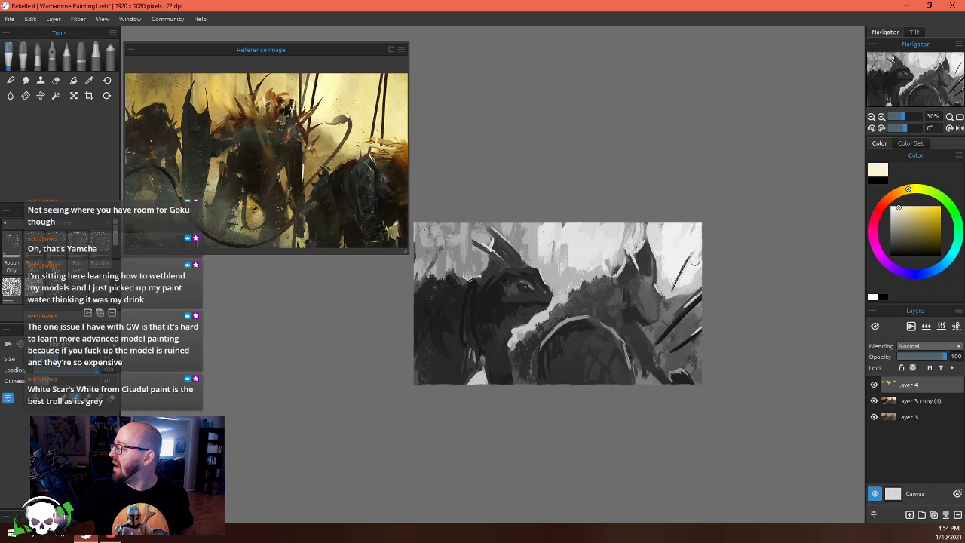
mouse_move(692, 260)
left_mouse_down()
mouse_move(667, 290)
mouse_move(688, 265)
left_mouse_up()
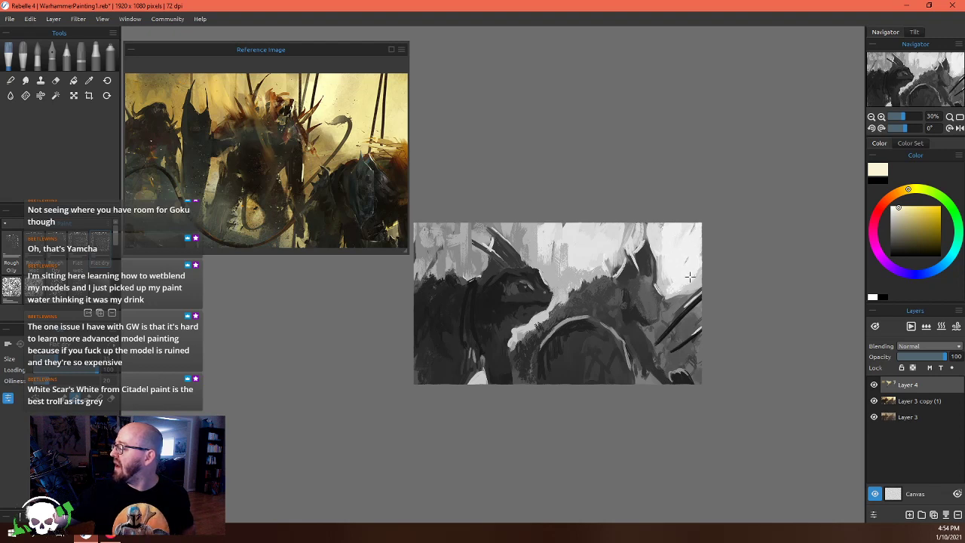
left_click(676, 284, "alt")
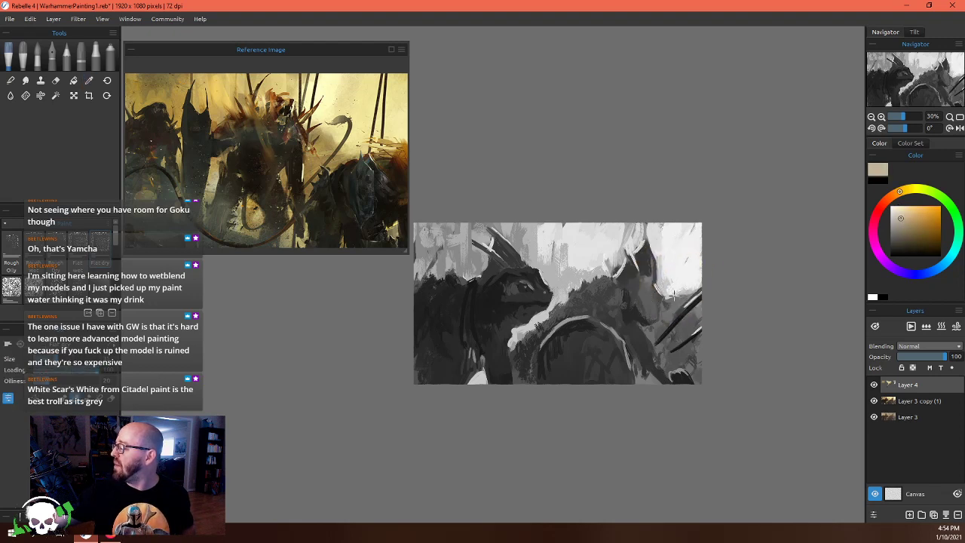
mouse_move(673, 295)
left_mouse_down()
mouse_move(674, 310)
mouse_move(691, 295)
left_mouse_up()
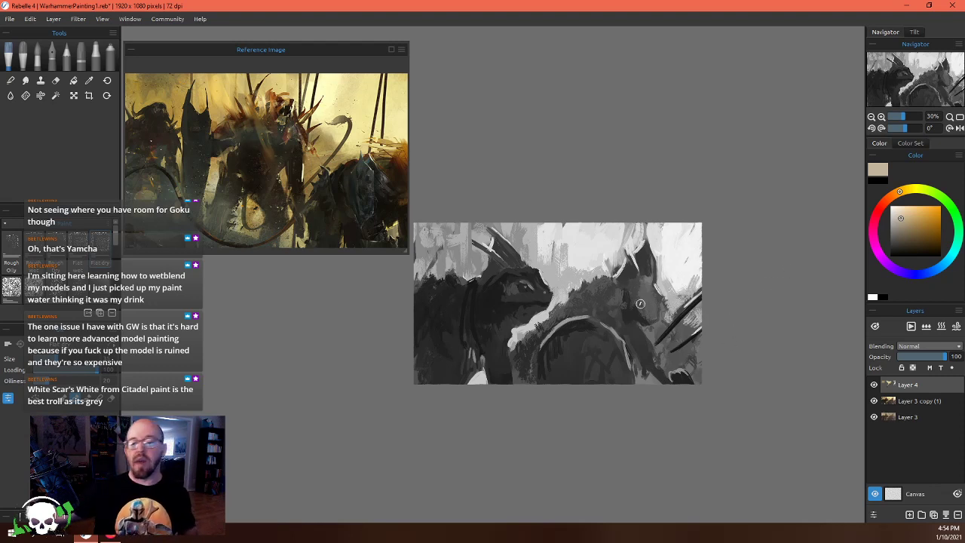
key("ctrl+shift+g")
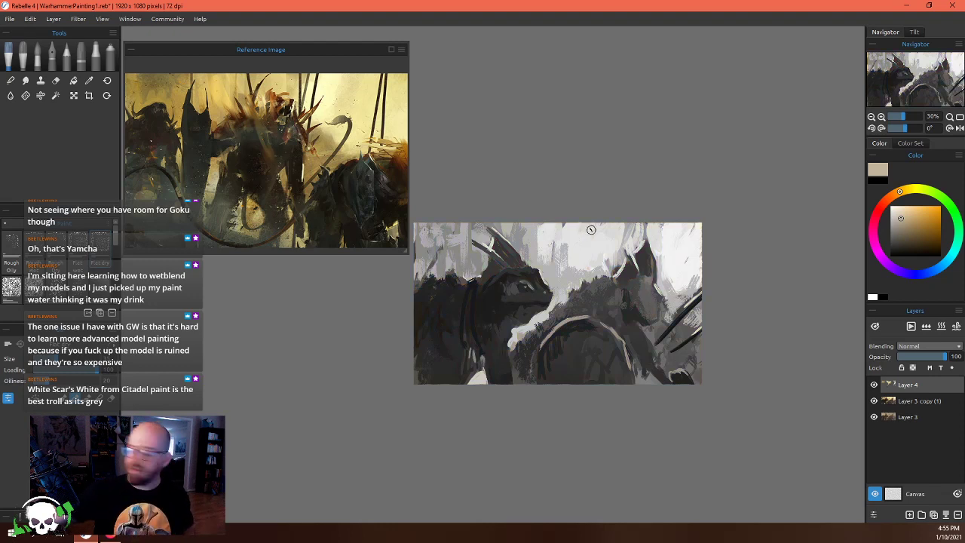
Rework the left creature's dark neck and body and the round shield's rim and interior with sampled browns
left_click(517, 317, "alt")
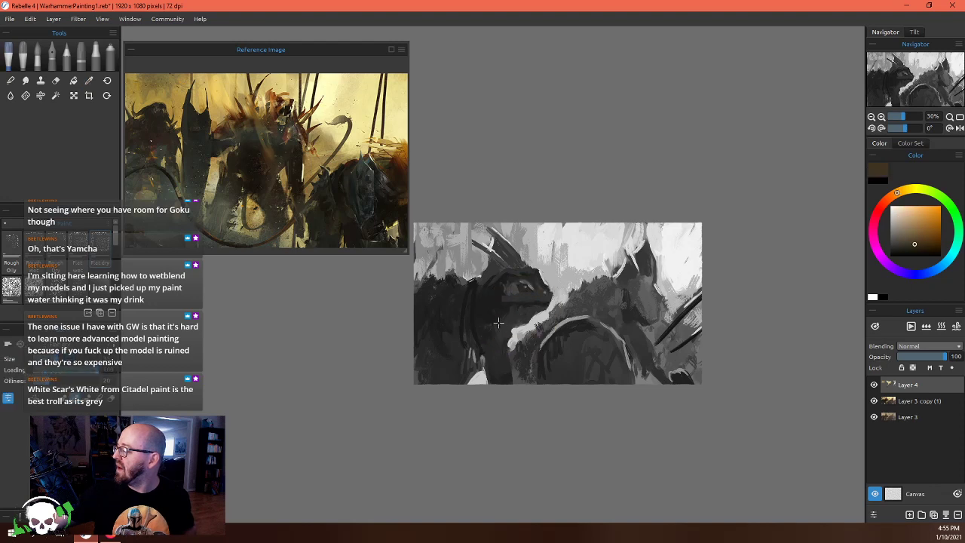
left_click(494, 316, "alt")
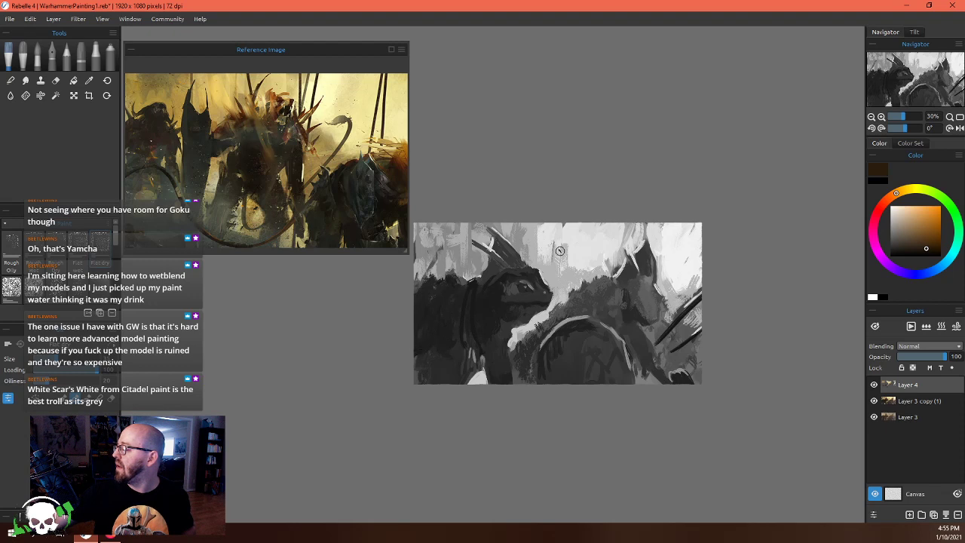
left_click(557, 364, "alt")
left_click(558, 330, "alt")
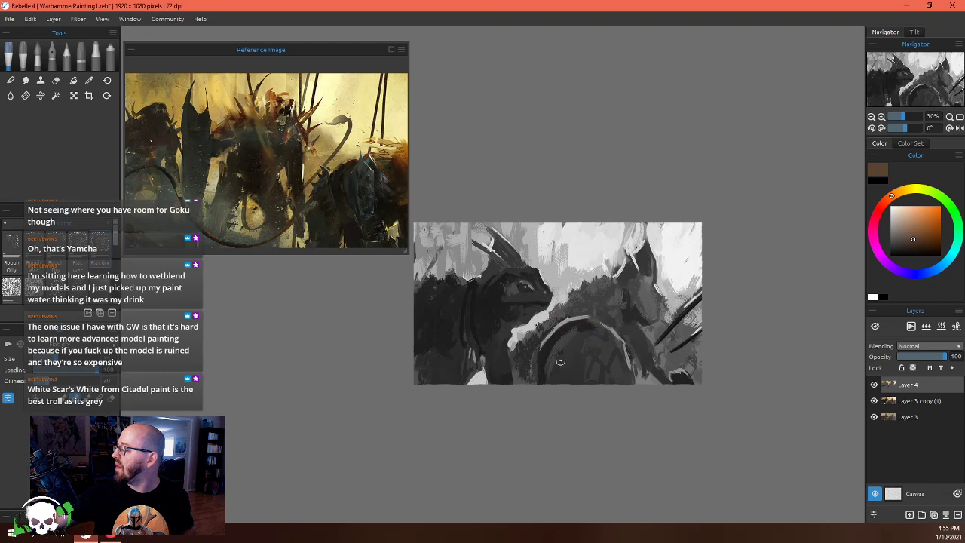
left_click(562, 337, "alt")
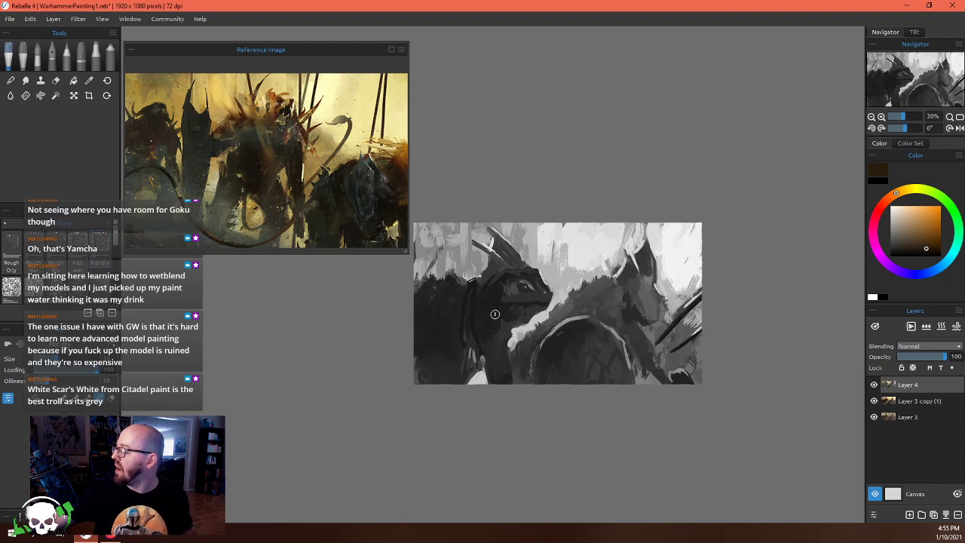
Compare the painting in colour and greyscale, darken the right creature's back with brown sampled inside the shield, and return to colour display
key("ctrl+z")
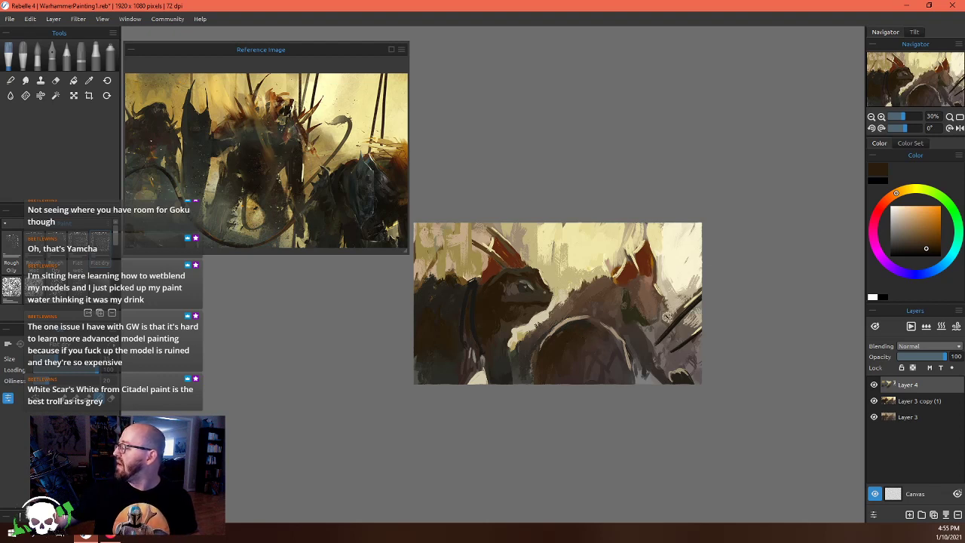
key("ctrl+y")
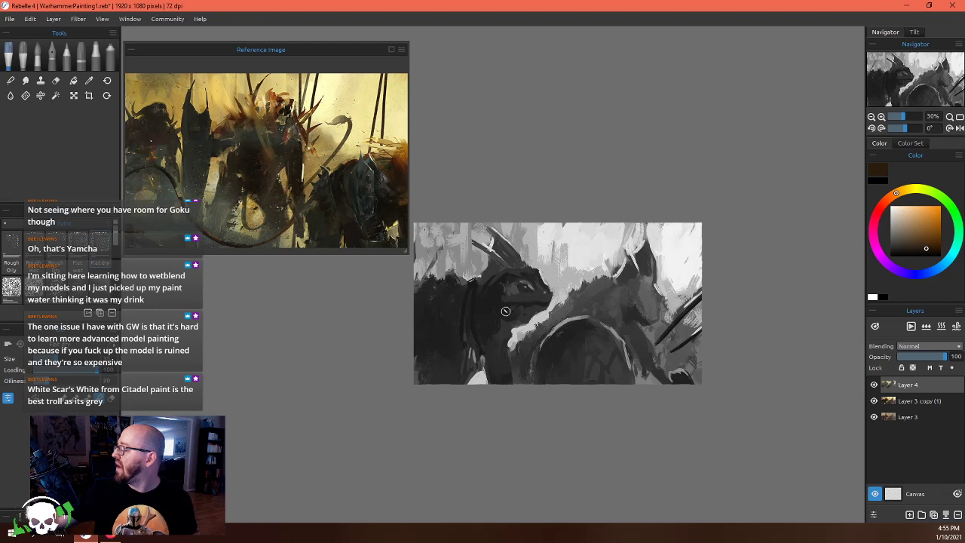
left_click(577, 348, "alt")
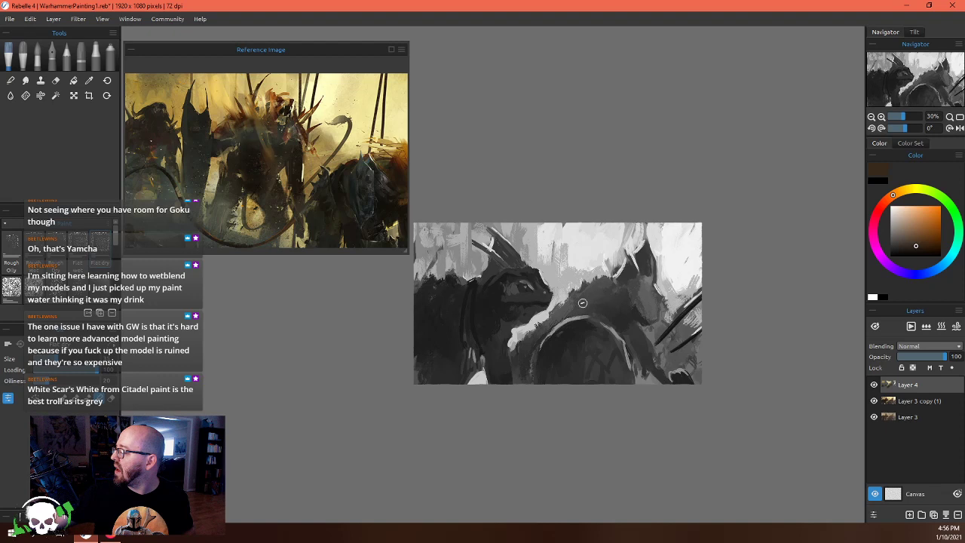
key("ctrl+shift+g")
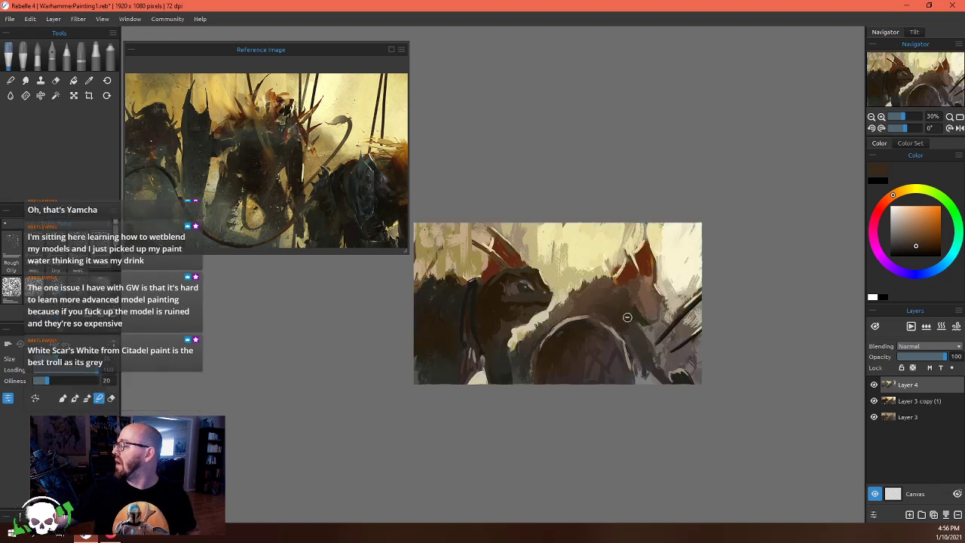
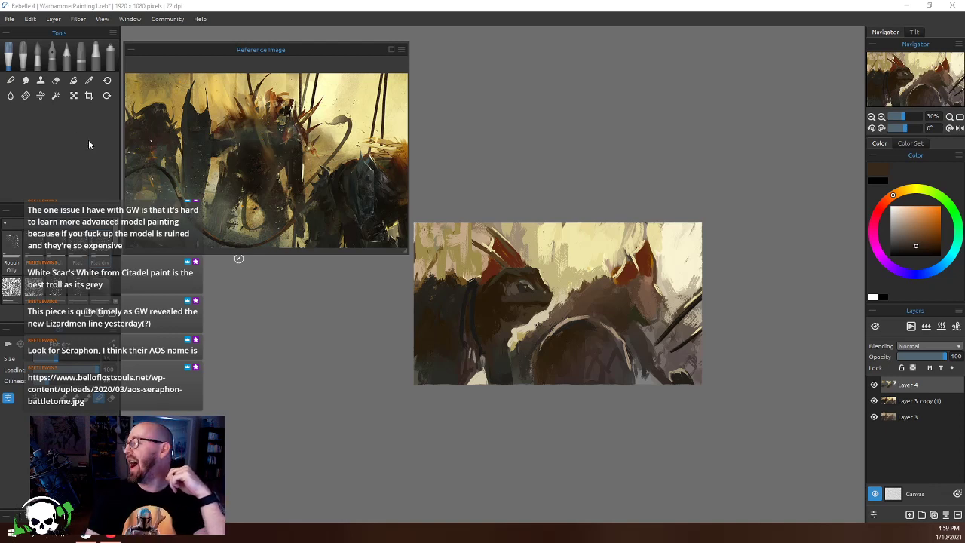
Switch to the reference board and add the blue Seraphon warrior artwork to its collected images
left_click_drag(0, 98, 3, 98)
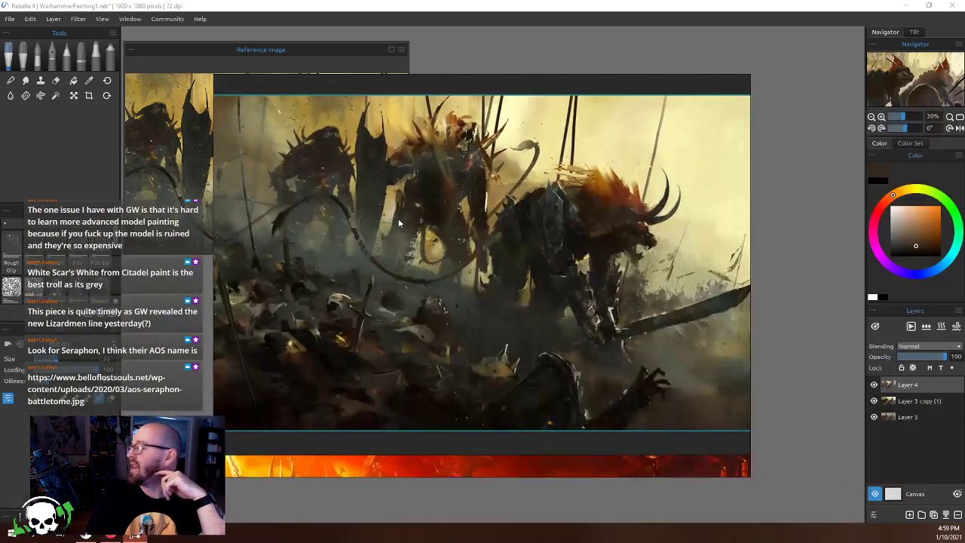
scroll(398, 218, "down", 5)
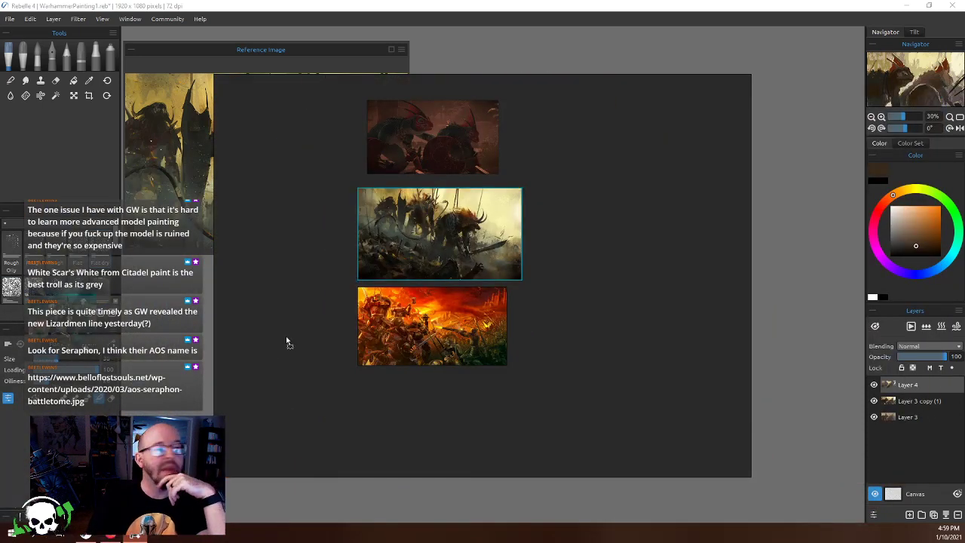
key("ctrl+v")
scroll(619, 256, "up", 5)
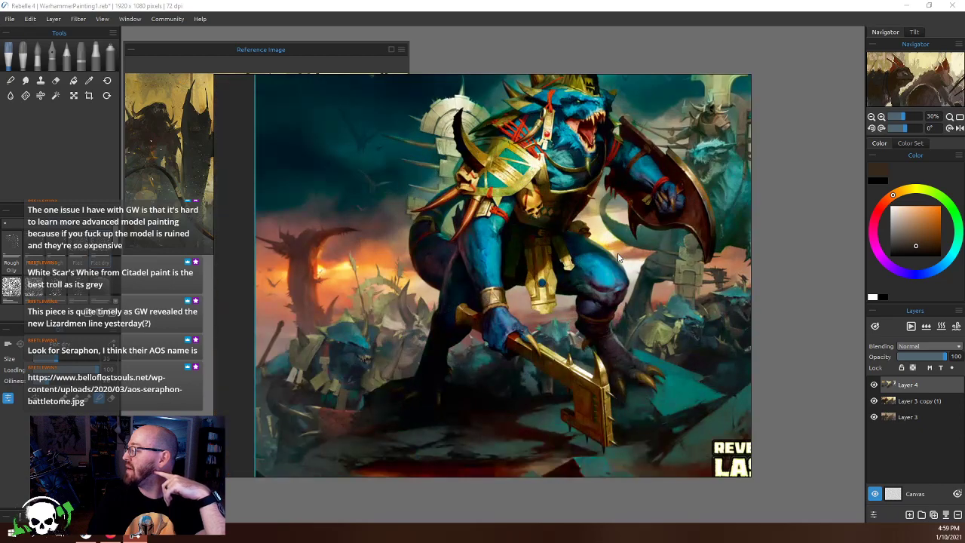
Examine the Seraphon artwork's overall composition and the warrior's head, jaws and shoulder armour up close
scroll(619, 253, "down", 1)
scroll(560, 249, "up", 2)
scroll(560, 248, "down", 1)
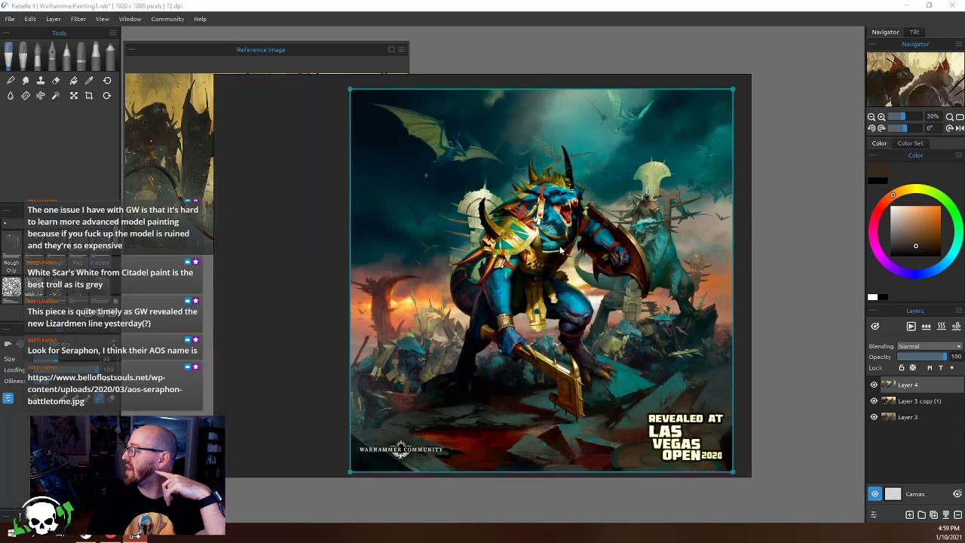
scroll(558, 224, "down", 2)
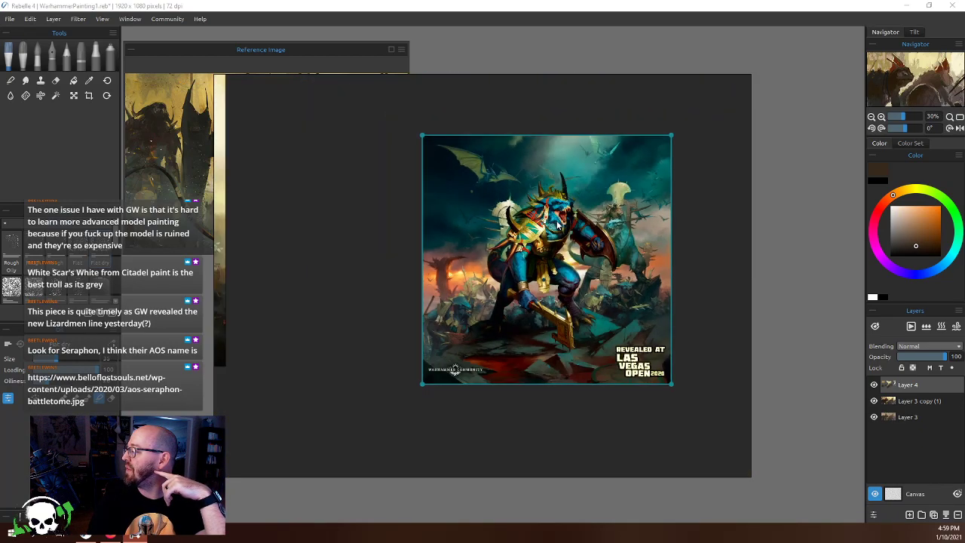
scroll(565, 200, "up", 5)
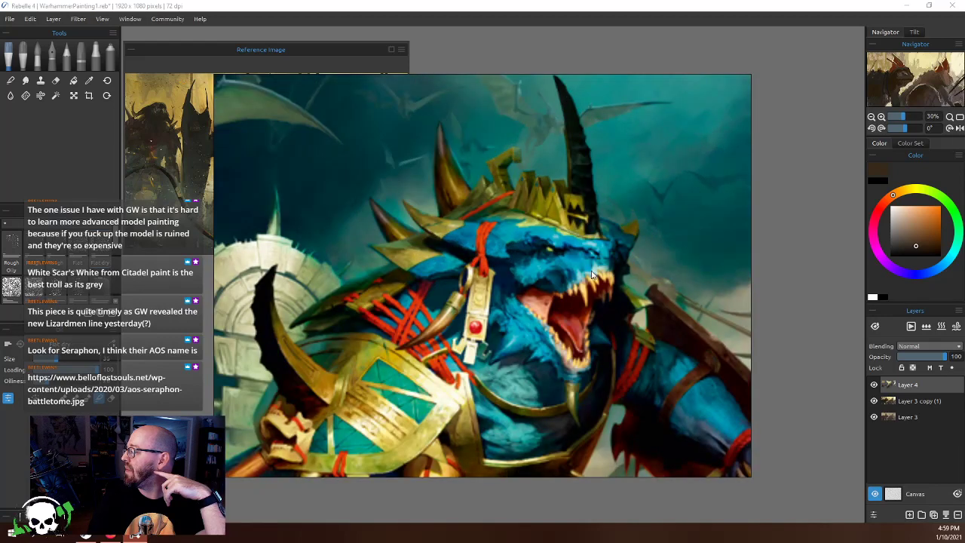
scroll(546, 325, "down", 2)
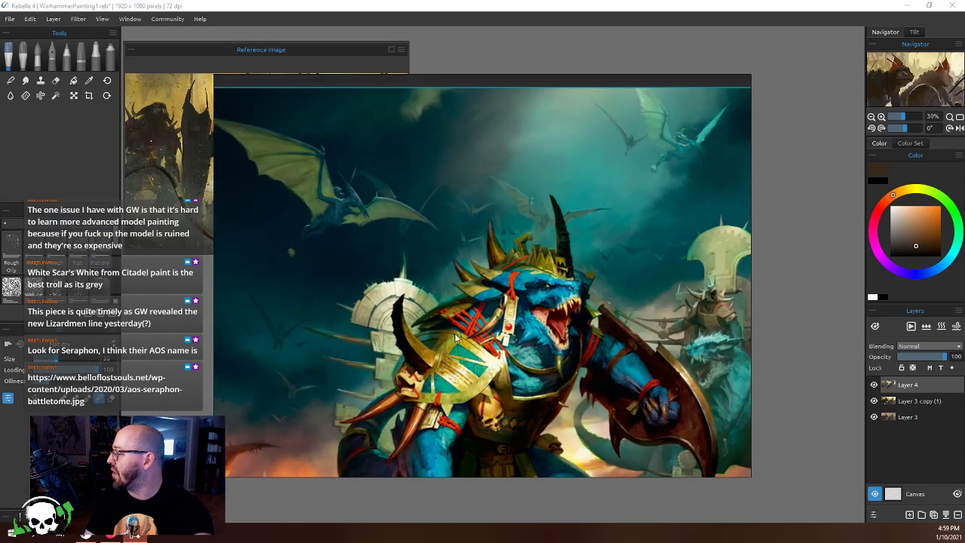
Examine the Seraphon warrior's torso, legs, weapon and the battlefield background in detail, and review the artwork as a whole
left_click_drag(568, 345, 507, 236)
scroll(638, 285, "up", 3)
scroll(641, 268, "down", 2)
scroll(644, 241, "up", 3)
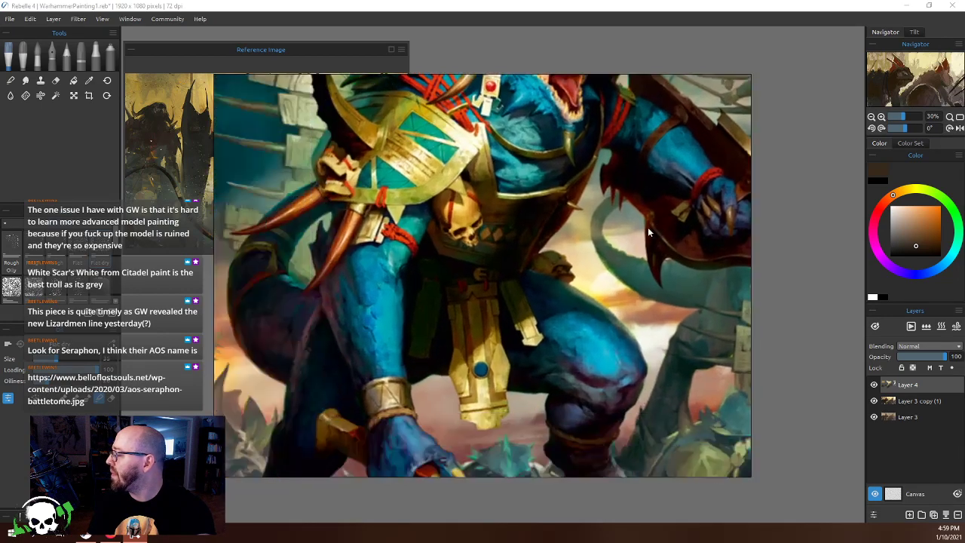
scroll(647, 227, "down", 1)
scroll(542, 321, "down", 2)
scroll(542, 321, "up", 3)
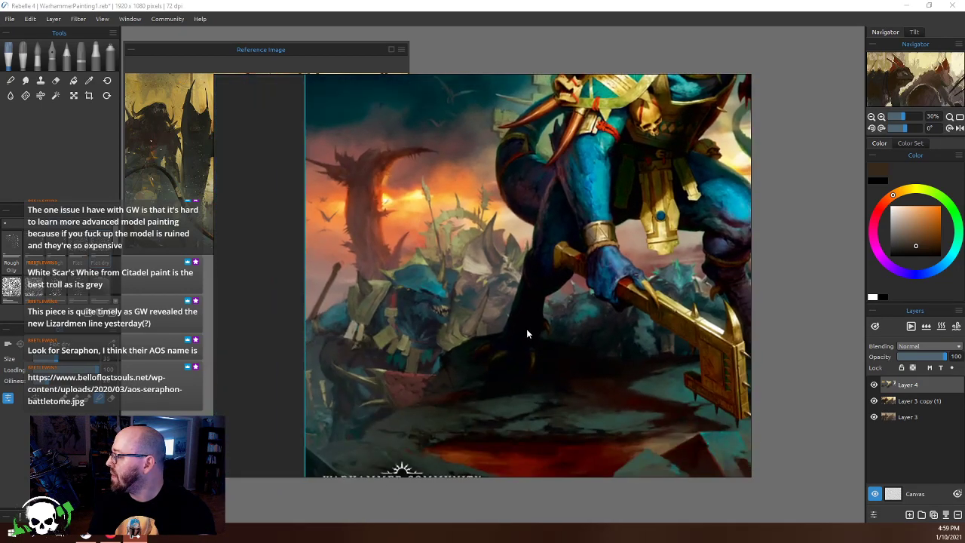
left_click_drag(543, 368, 415, 246)
scroll(579, 260, "down", 5)
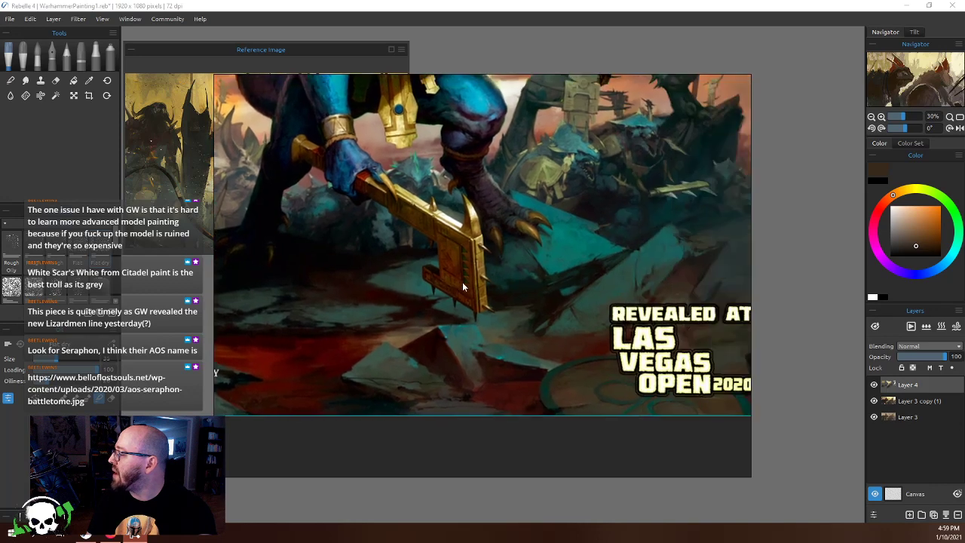
scroll(476, 291, "up", 5)
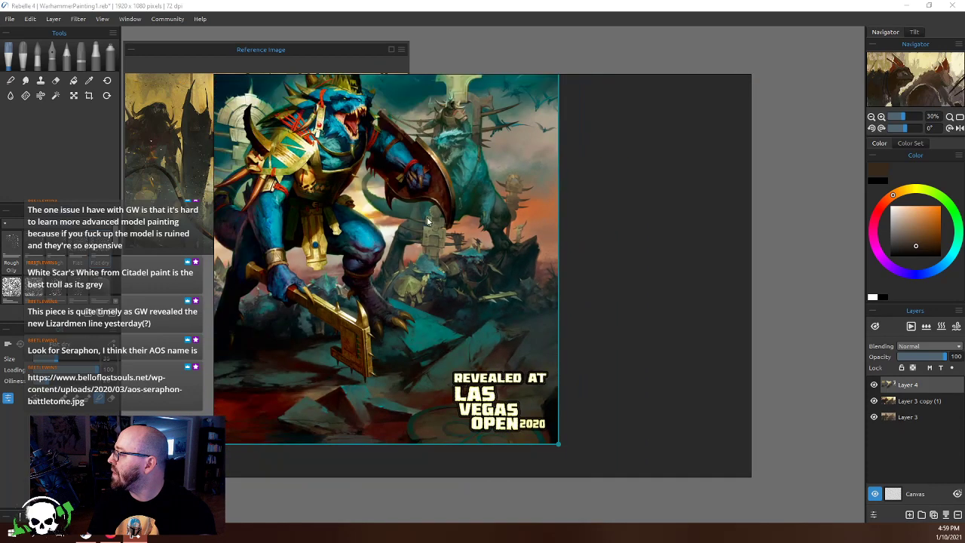
scroll(530, 323, "down", 4)
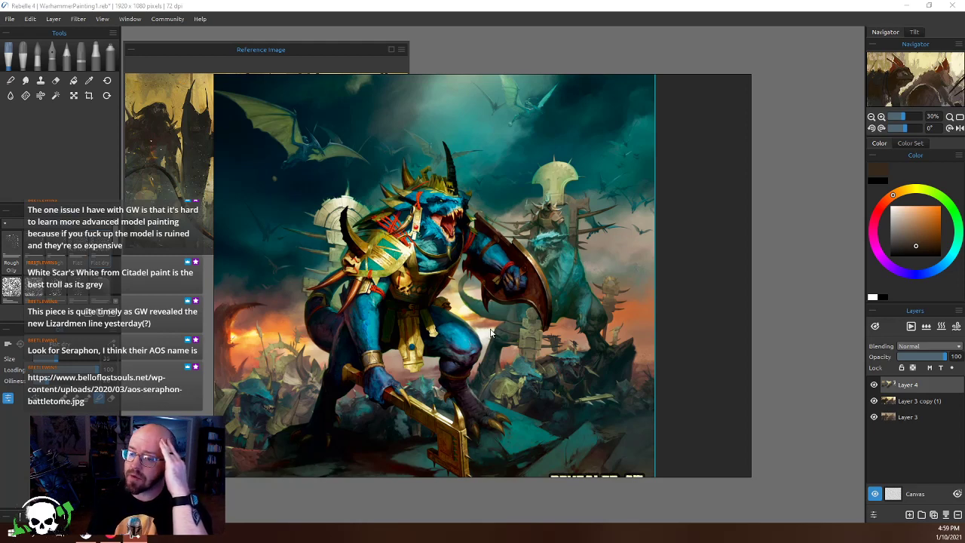
scroll(481, 340, "down", 3)
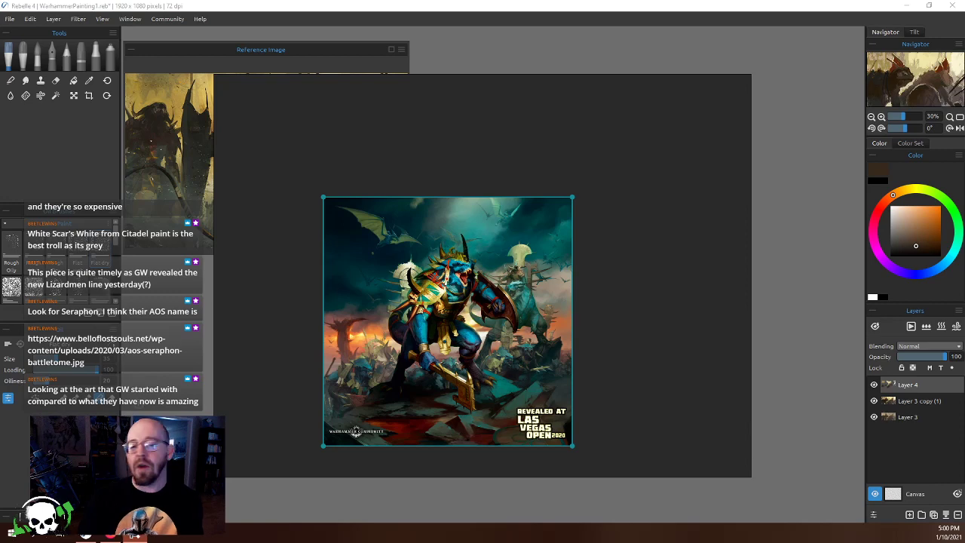
Reposition the reference board over the painting and view the Seraphon artwork both in full and enlarged
scroll(328, 369, "up", 3)
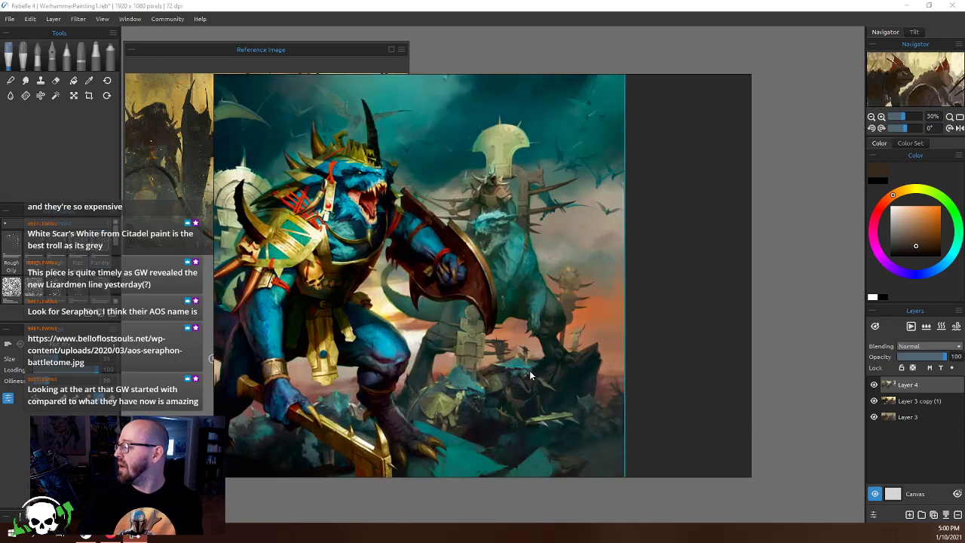
scroll(426, 350, "down", 4)
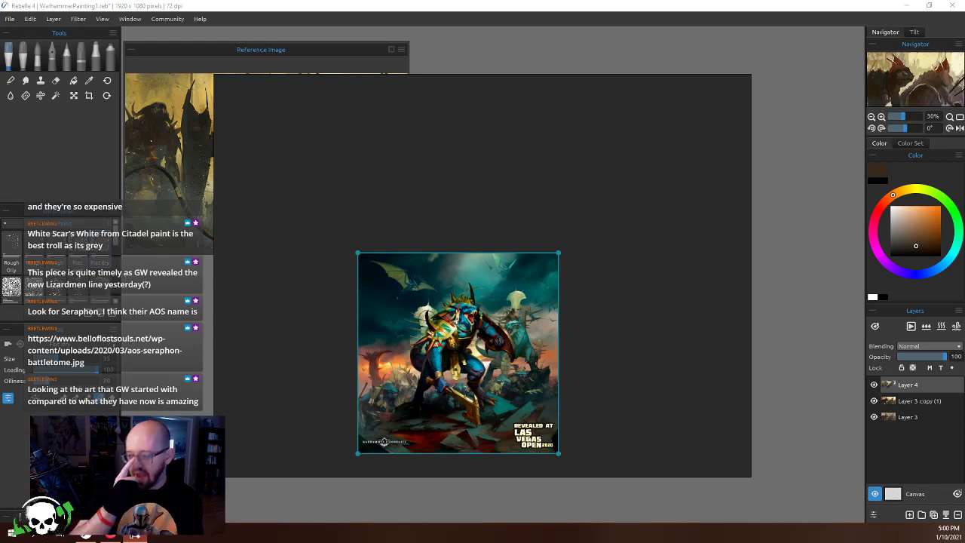
left_click_drag(374, 141, 337, 171)
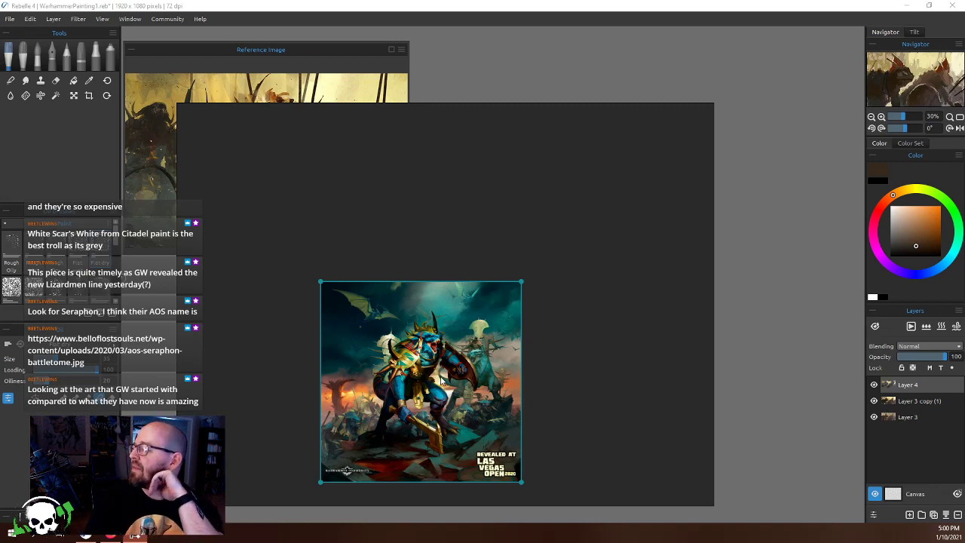
key("ctrl+z")
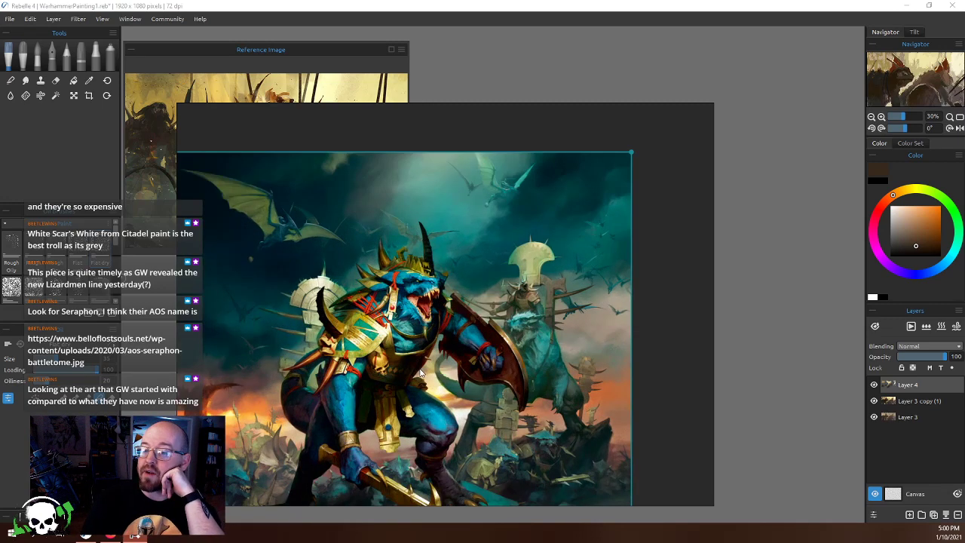
left_click_drag(421, 373, 460, 267)
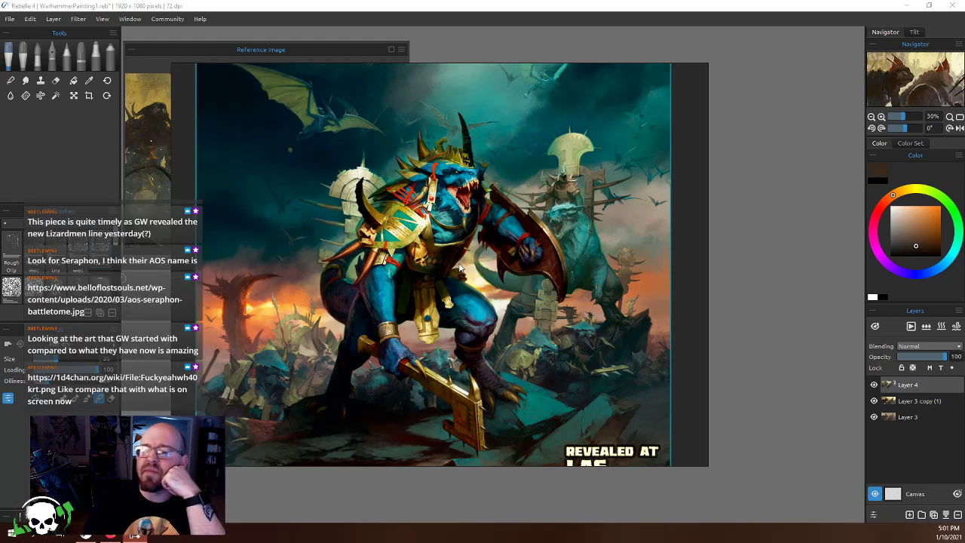
Compare how the Seraphon artwork reads at reduced size with the close-up rendering of the warrior, shield and background beasts
key("ctrl+t")
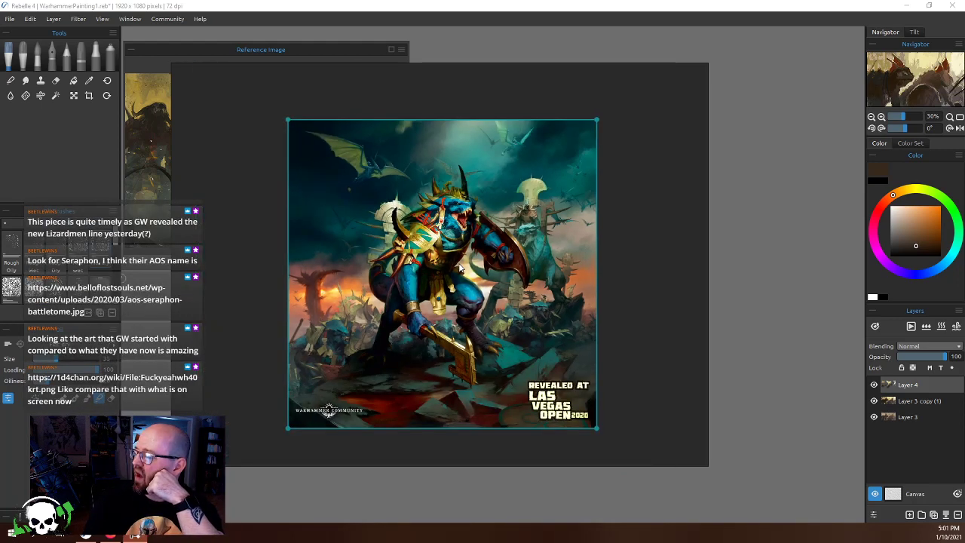
scroll(460, 268, "down", 2)
scroll(460, 267, "up", 4)
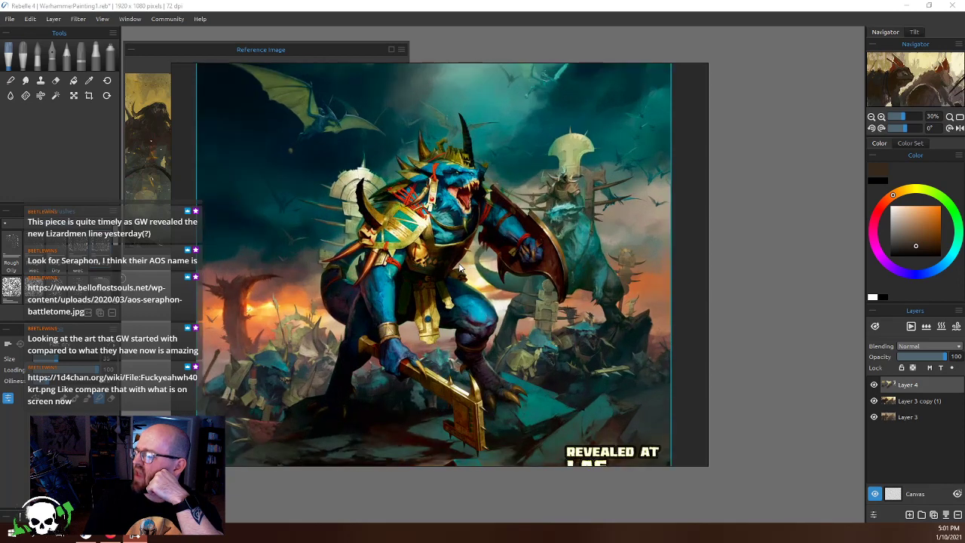
scroll(323, 280, "down", 3)
scroll(503, 296, "up", 3)
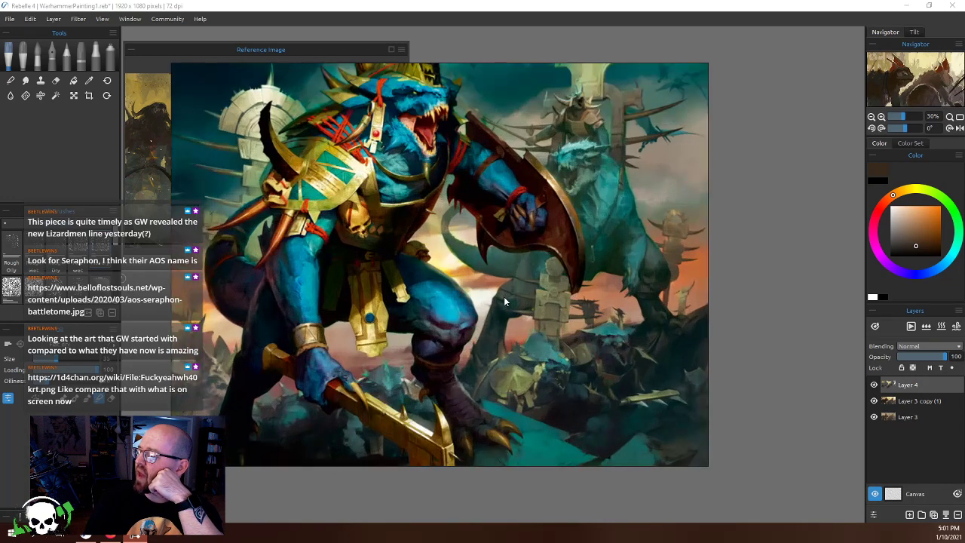
scroll(424, 285, "down", 2)
scroll(423, 287, "up", 4)
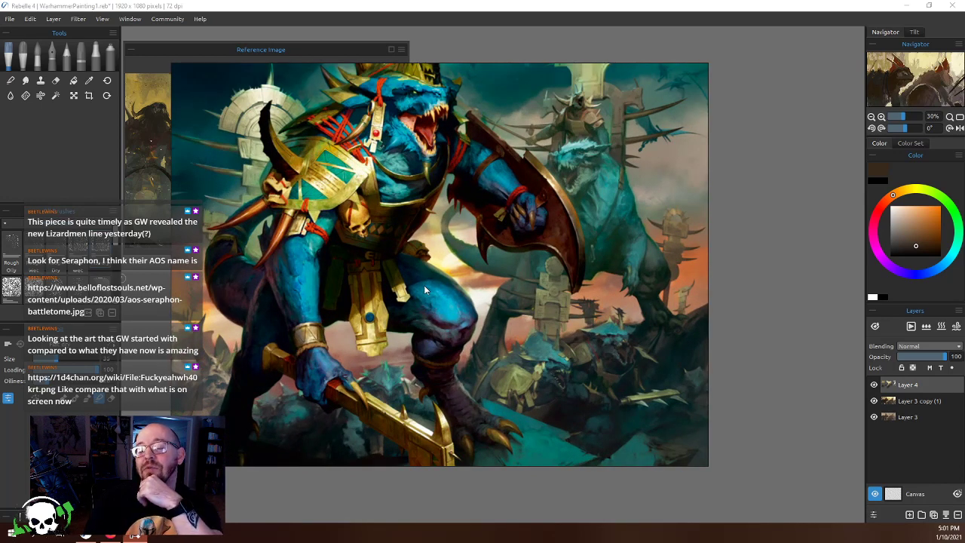
scroll(425, 289, "down", 2)
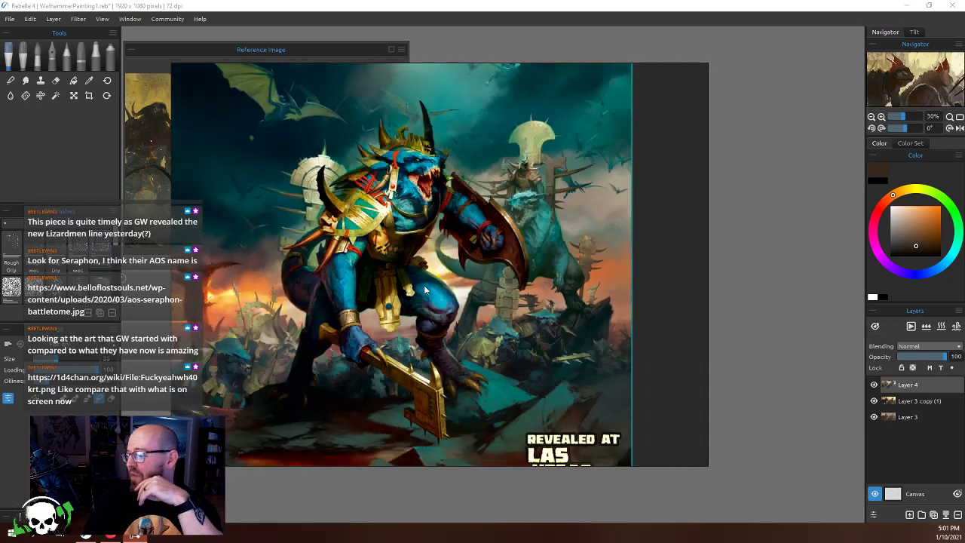
scroll(425, 288, "down", 2)
scroll(424, 289, "up", 3)
scroll(425, 289, "up", 2)
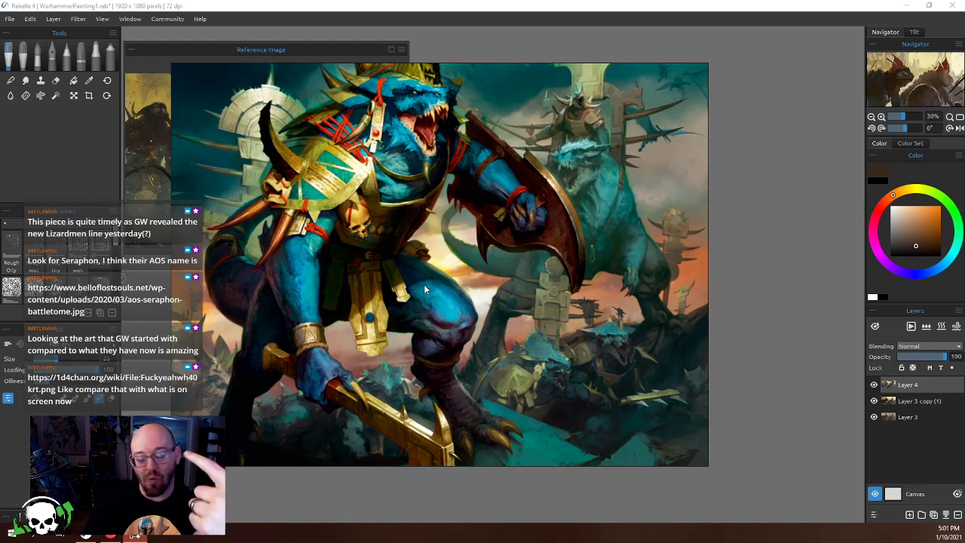
scroll(424, 279, "down", 3)
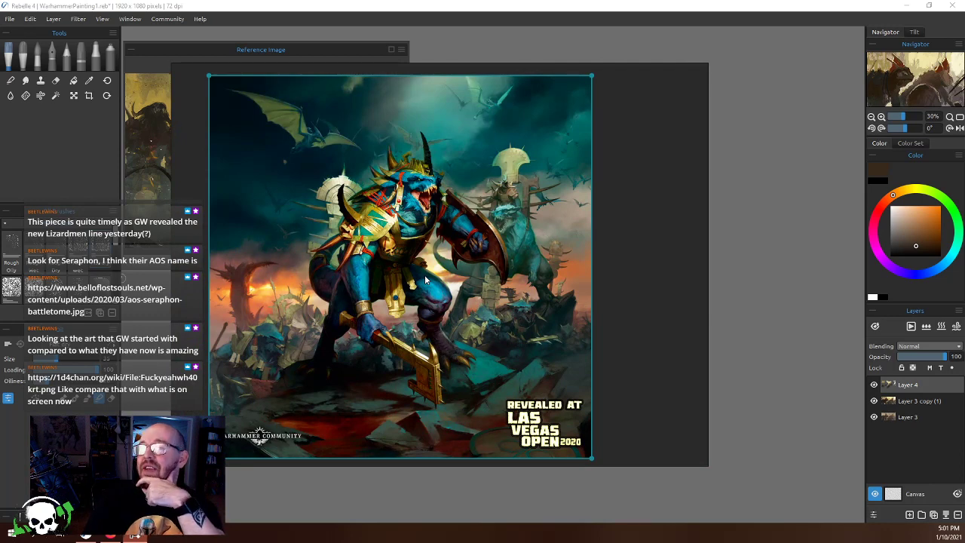
scroll(424, 279, "up", 3)
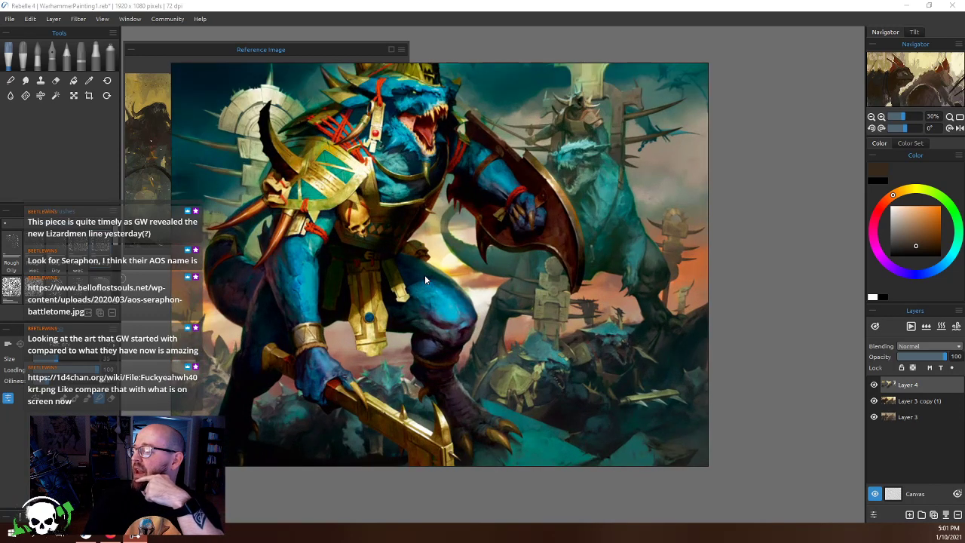
key("ctrl+v")
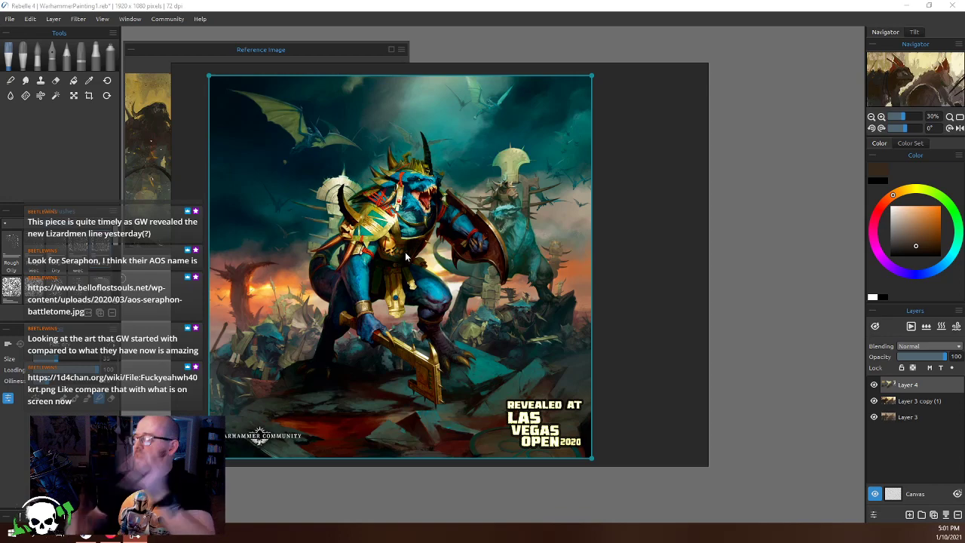
Examine the Seraphon warrior's shoulder armour, skull ornament and legs against the hazy background creatures
scroll(406, 257, "up", 3)
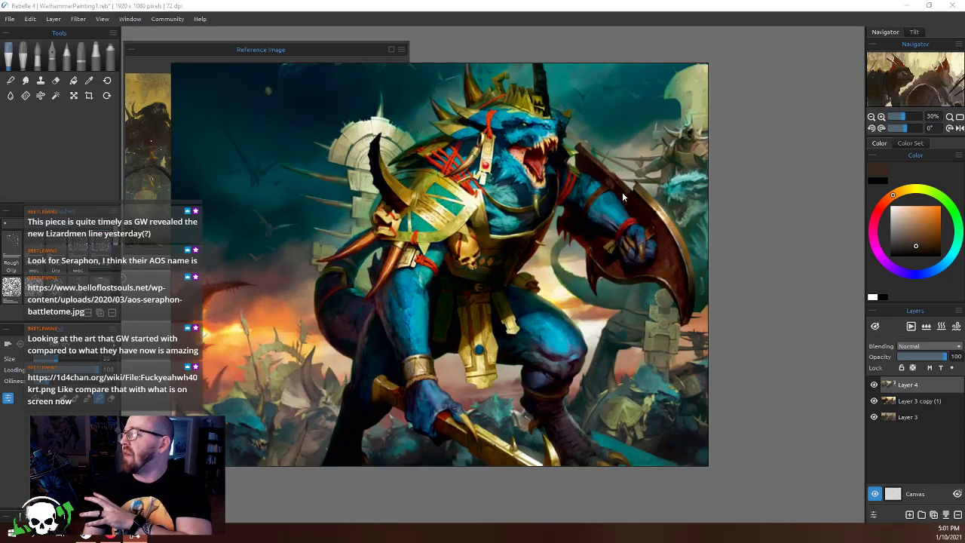
scroll(502, 243, "down", 8)
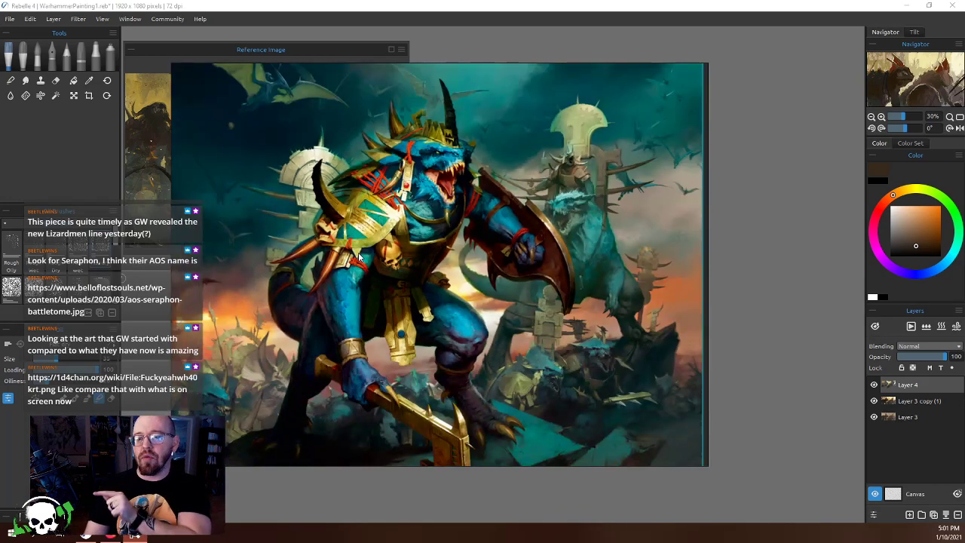
scroll(360, 257, "down", 1)
scroll(359, 257, "up", 6)
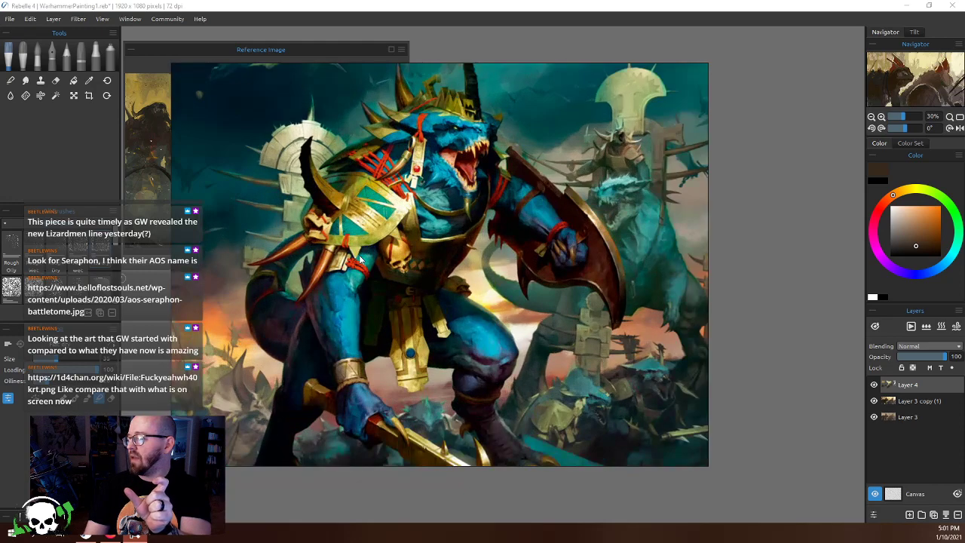
scroll(359, 255, "up", 2)
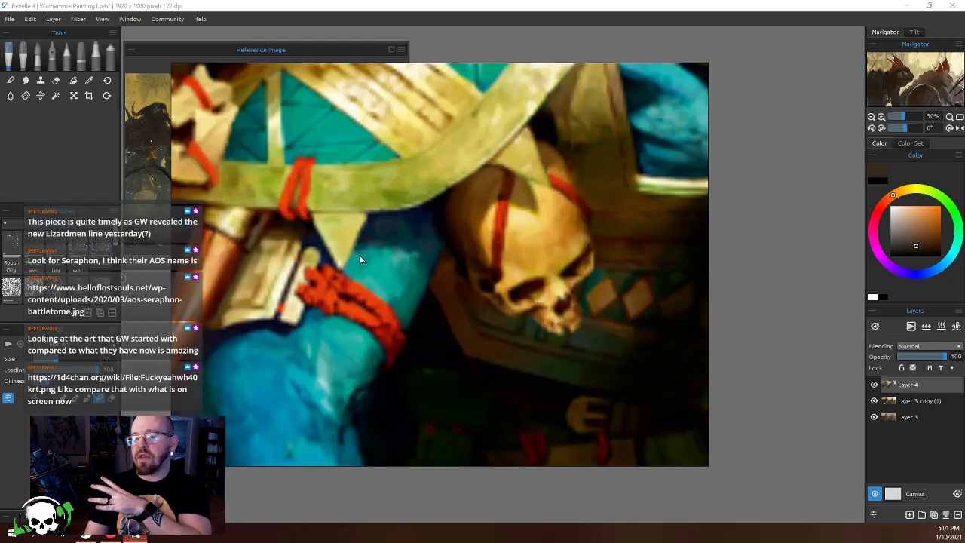
scroll(360, 254, "down", 8)
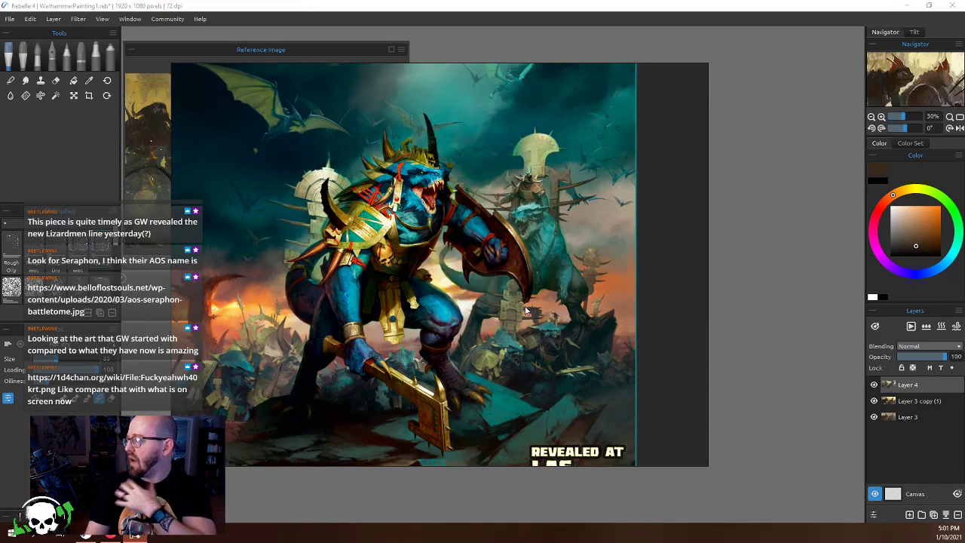
scroll(498, 380, "up", 4)
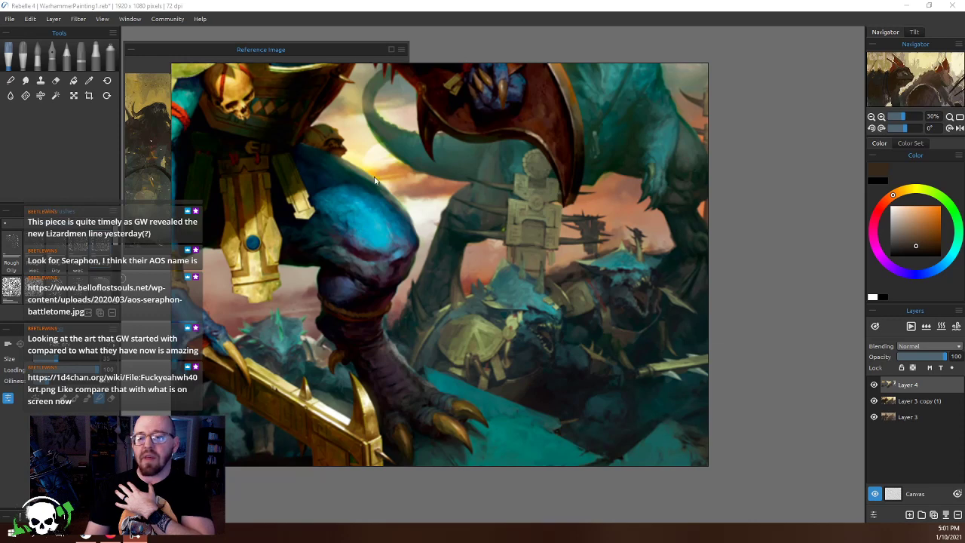
Zoom the painting out to 25% and paste the black-and-white armoured space warriors artwork onto the reference board, bringing it into focus
key("ctrl+minus")
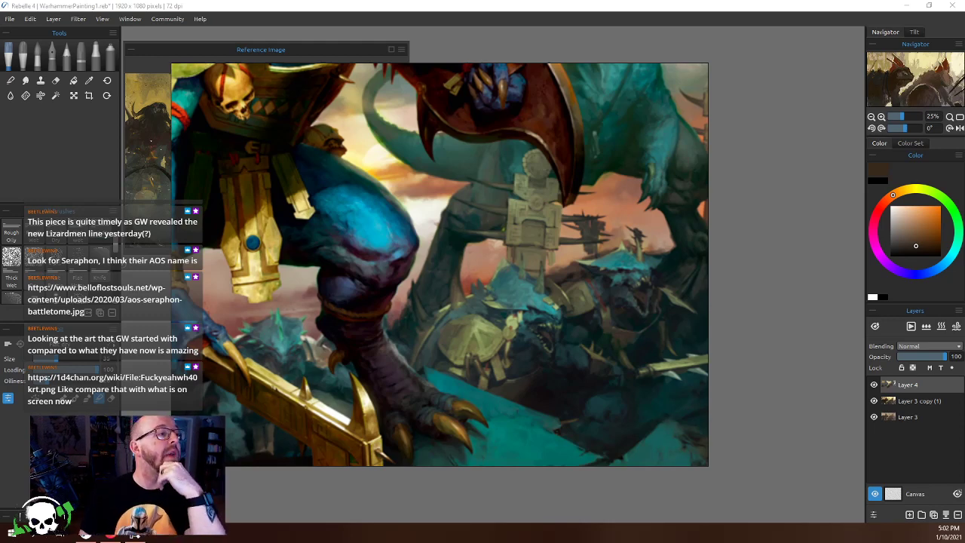
key("ctrl+v")
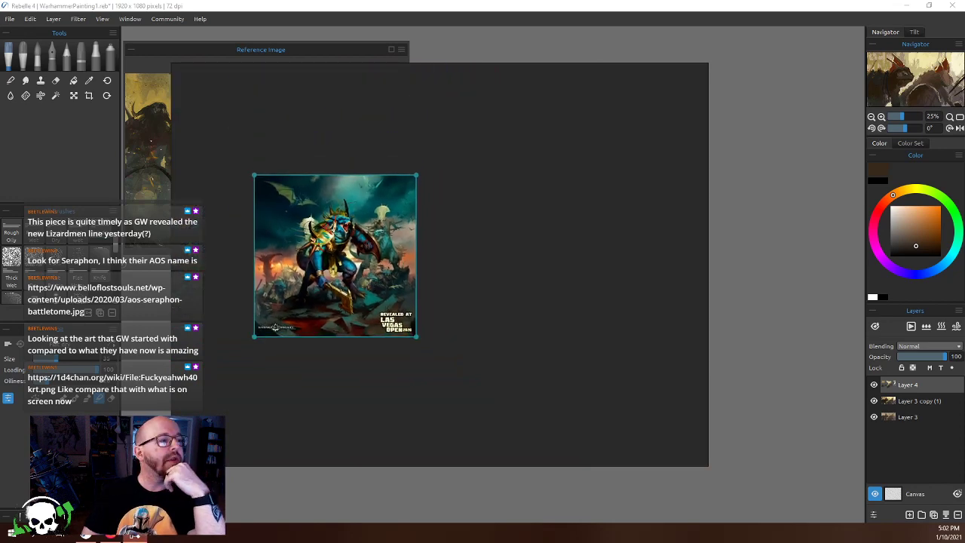
key("Return")
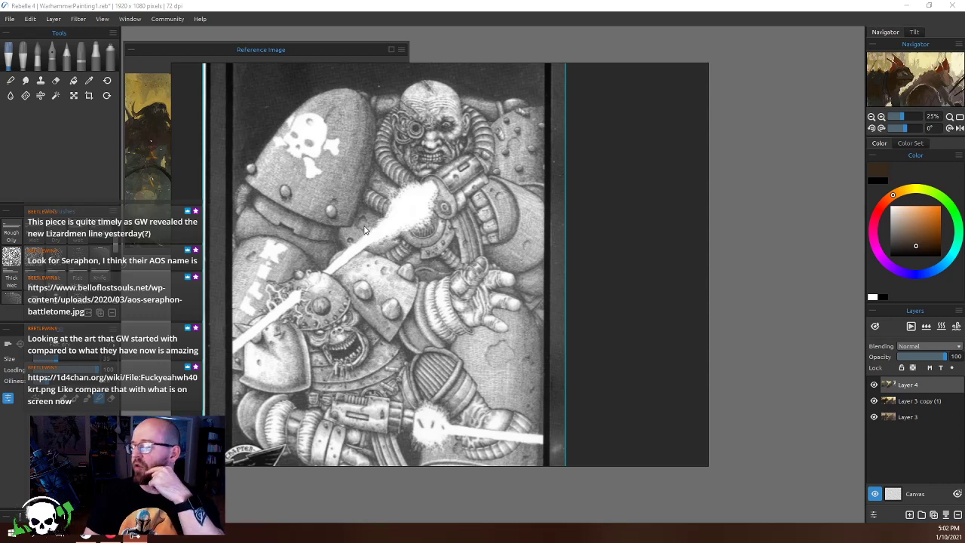
Examine the black-and-white space warriors artwork as a whole and centre it in the reference board
scroll(365, 230, "down", 1)
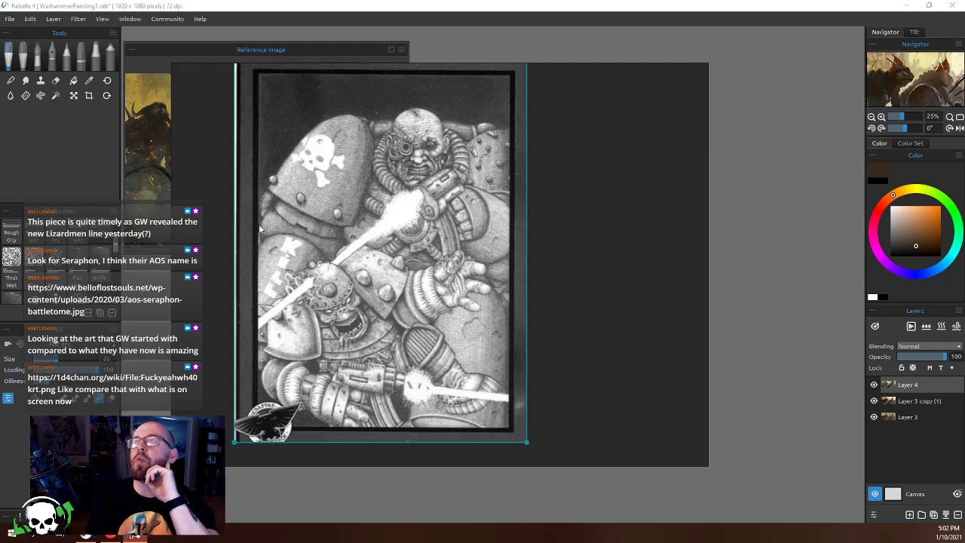
scroll(302, 199, "down", 3)
scroll(319, 197, "up", 5)
scroll(318, 198, "down", 3)
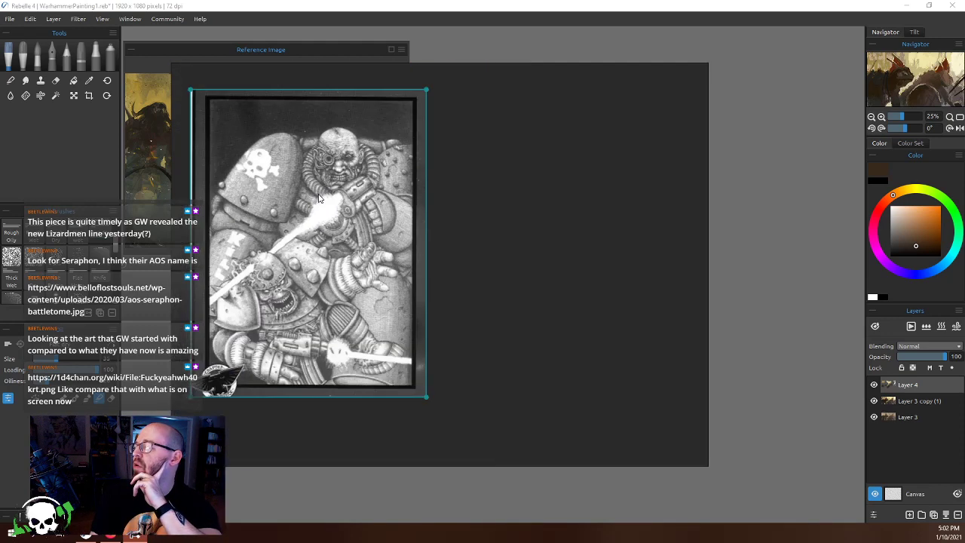
left_click_drag(301, 195, 353, 197)
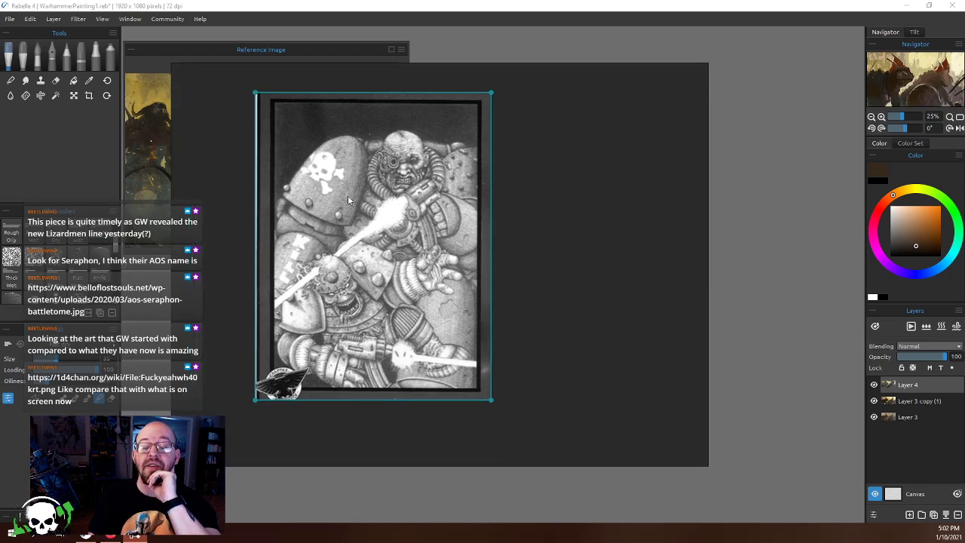
scroll(341, 196, "up", 2)
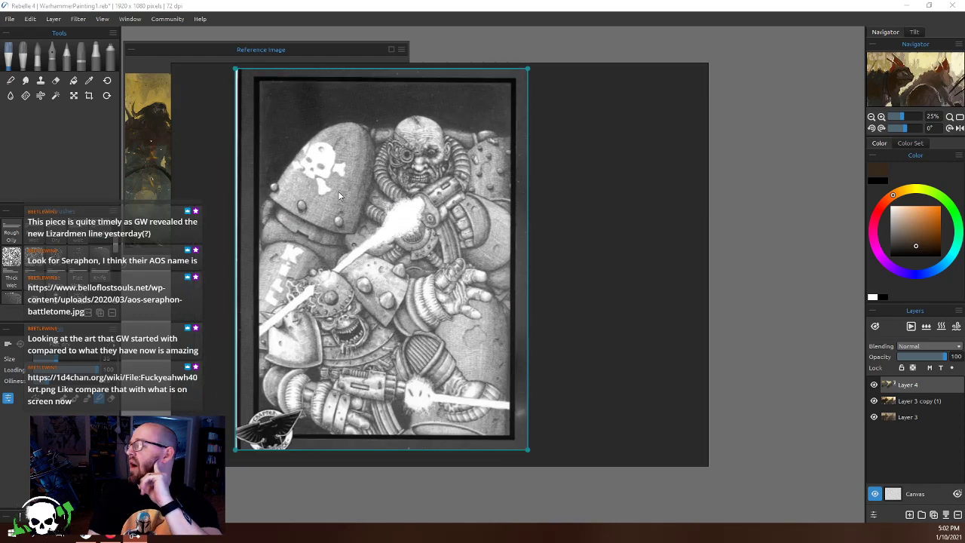
Study the value contrast and figure overlap of the two black-and-white armoured warriors at several magnifications
scroll(339, 195, "down", 2)
scroll(330, 193, "up", 3)
scroll(331, 193, "down", 2)
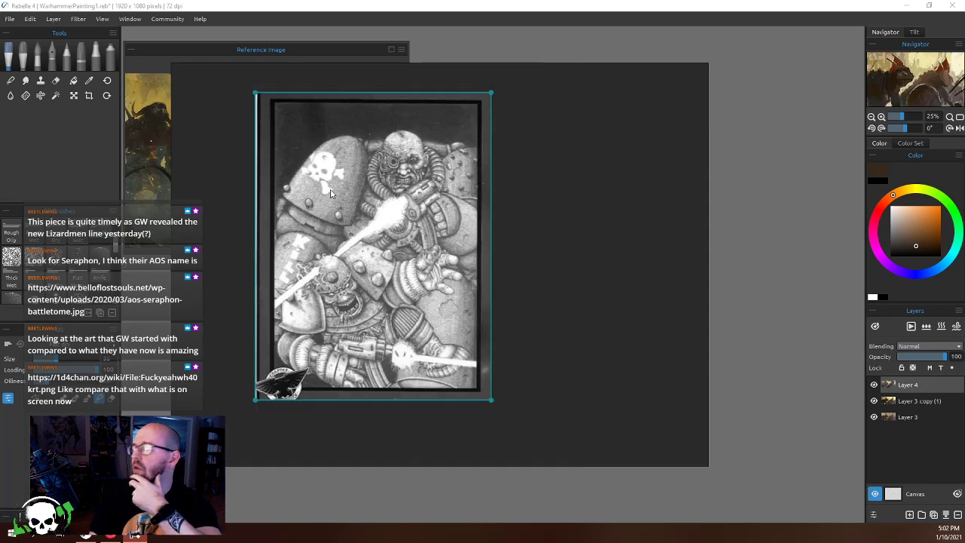
scroll(330, 192, "up", 2)
scroll(330, 193, "down", 2)
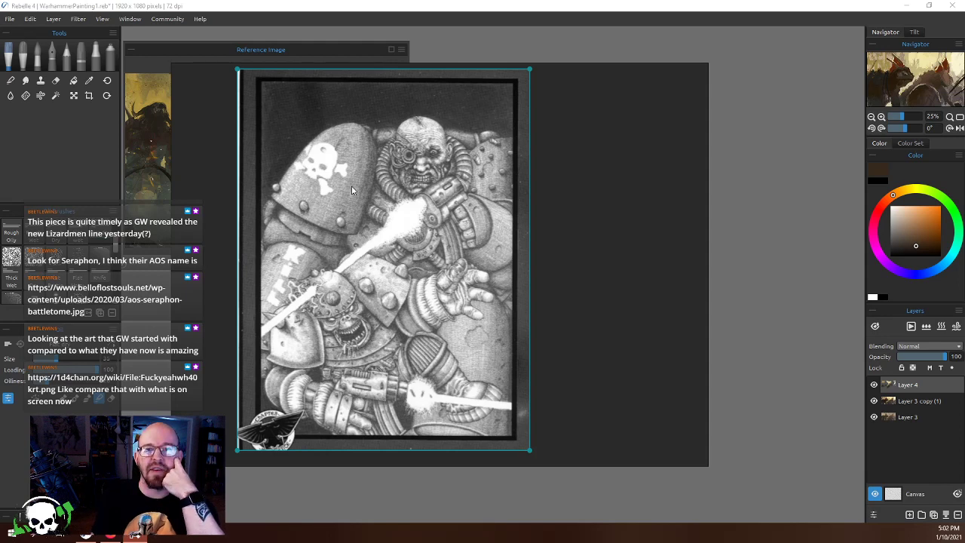
scroll(351, 186, "down", 1)
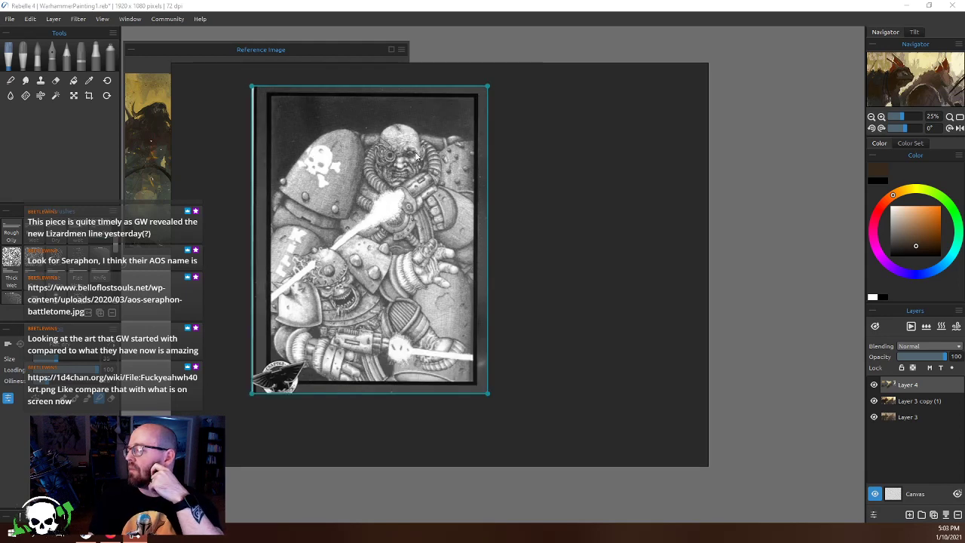
scroll(332, 223, "up", 2)
scroll(331, 223, "down", 1)
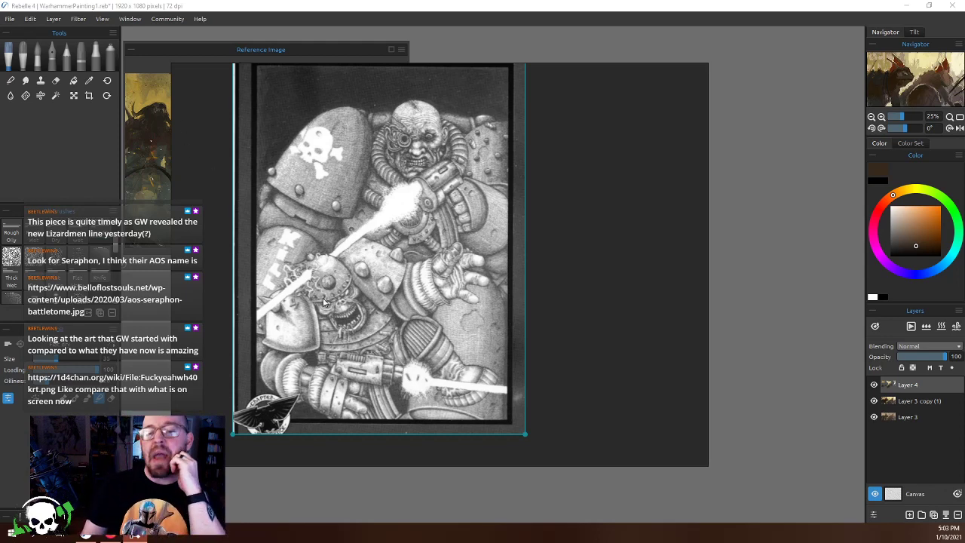
Compare the black-and-white artwork side by side with the Seraphon artwork, and inspect the Seraphon warrior's torso and shield up close
scroll(324, 301, "down", 3)
left_click_drag(358, 250, 479, 287)
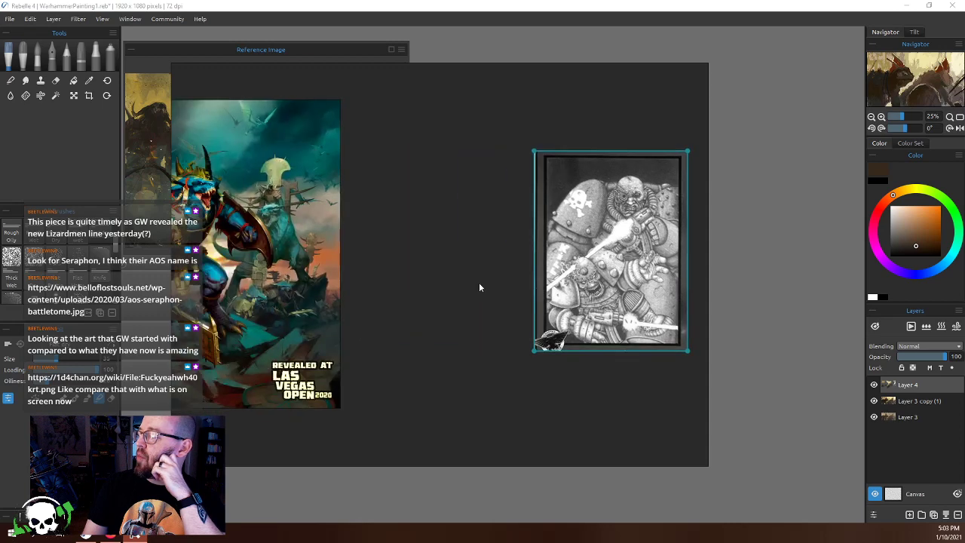
scroll(370, 299, "down", 3)
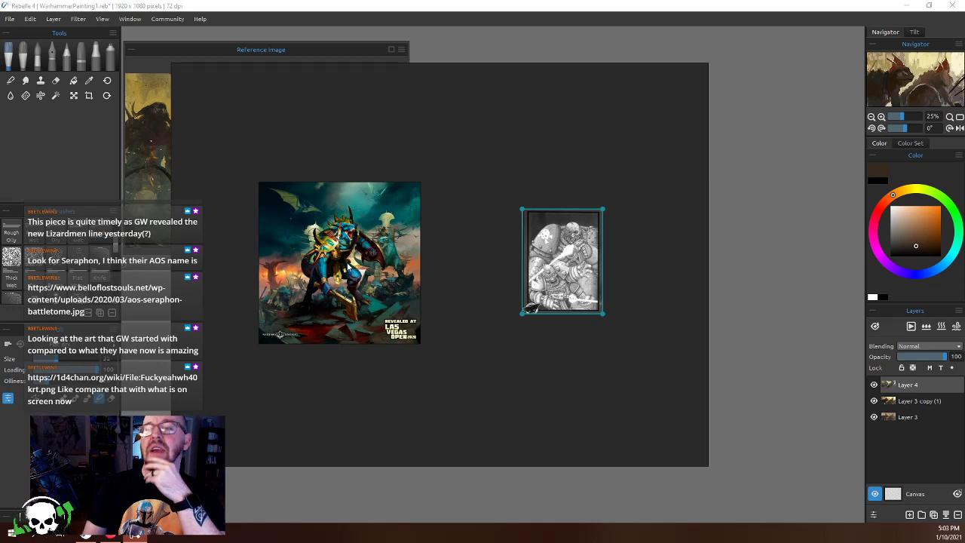
scroll(348, 265, "up", 4)
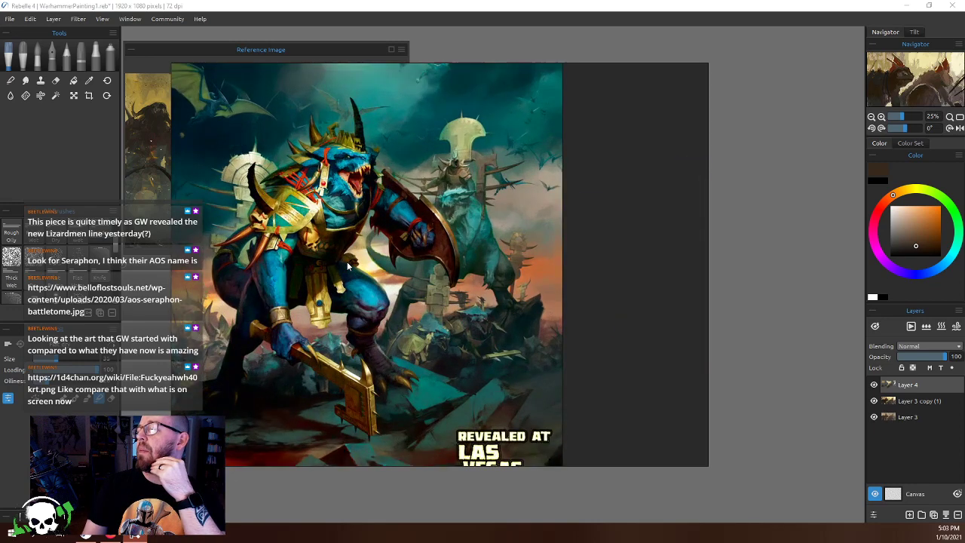
scroll(348, 265, "up", 3)
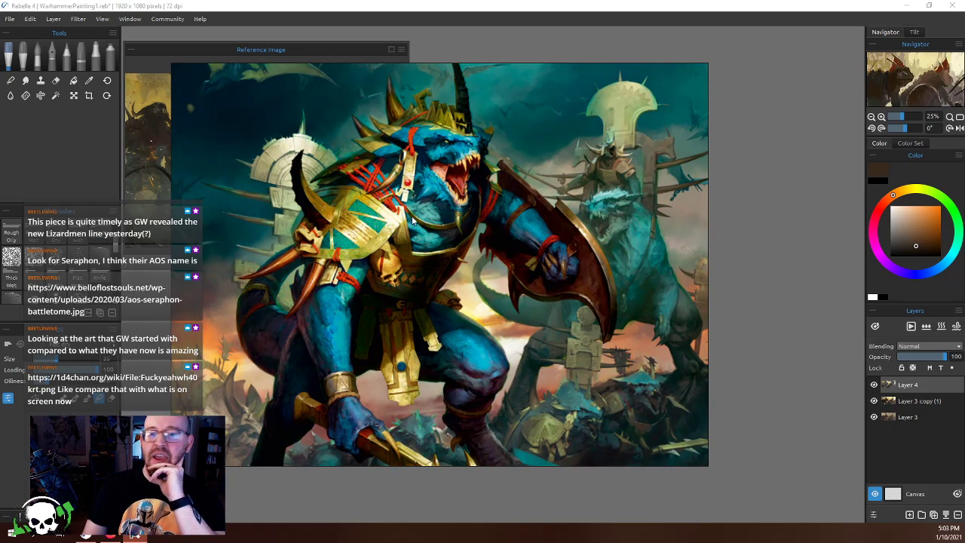
Examine the Seraphon artwork as a whole and up close, covering the warrior's head, shield, torso and legs
scroll(413, 219, "down", 5)
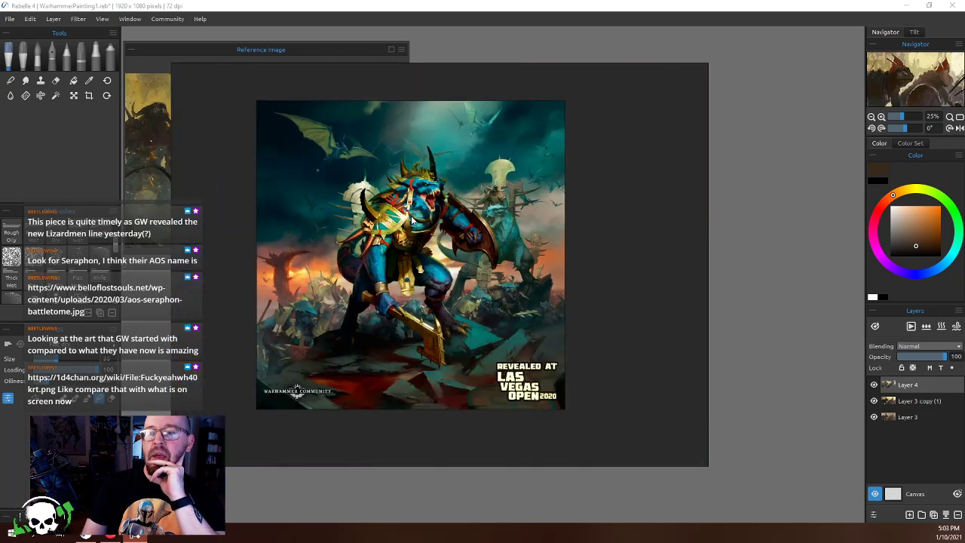
left_click_drag(412, 219, 414, 228)
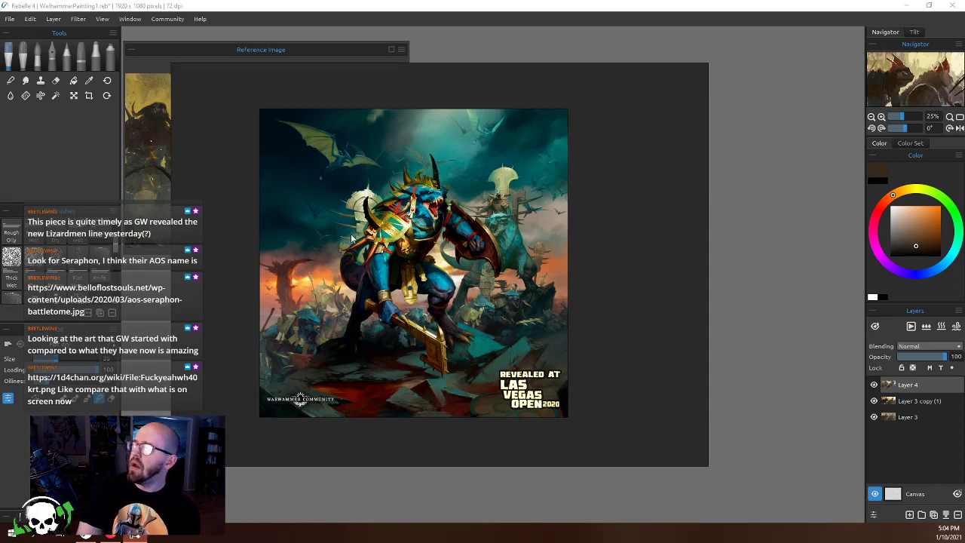
scroll(387, 231, "up", 2)
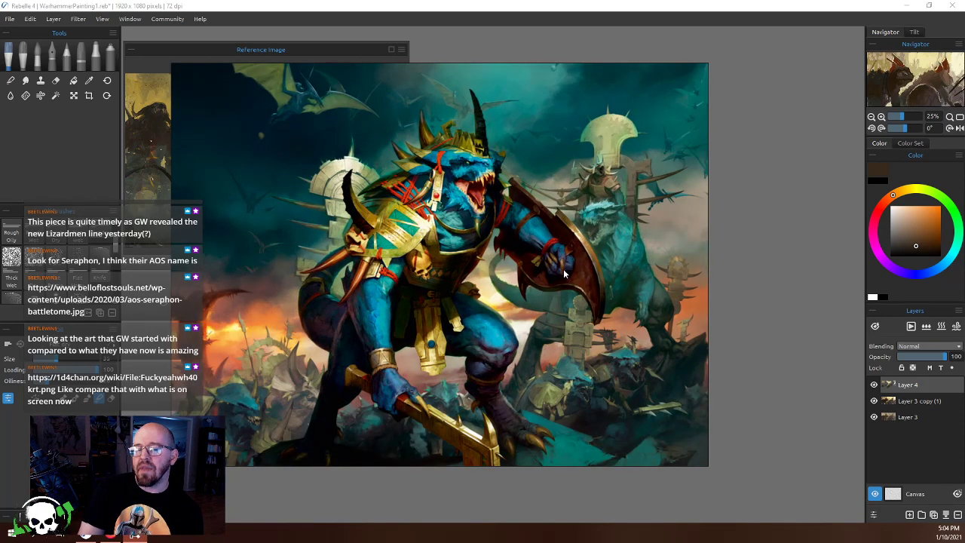
scroll(564, 270, "up", 2)
scroll(560, 271, "down", 2)
left_click_drag(468, 222, 538, 320)
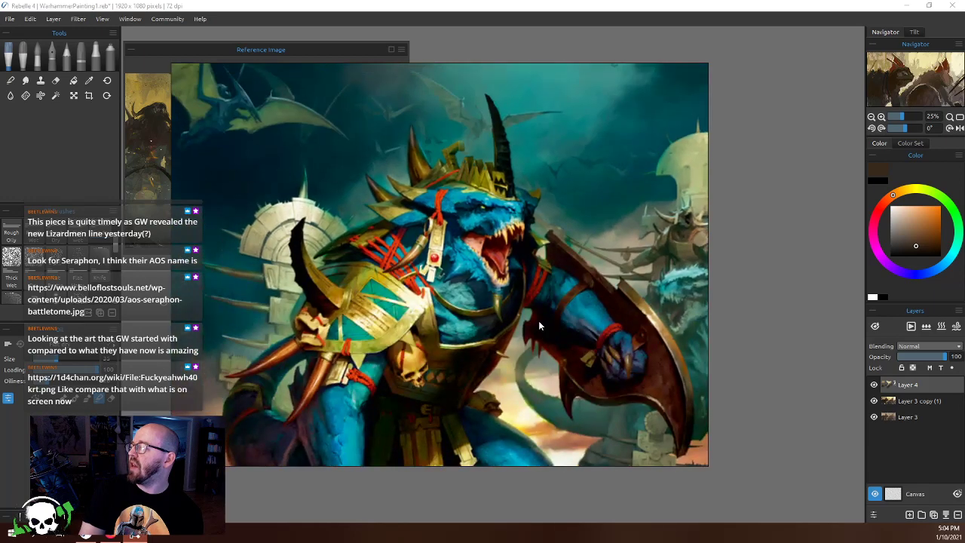
scroll(467, 260, "down", 1)
scroll(465, 261, "down", 2)
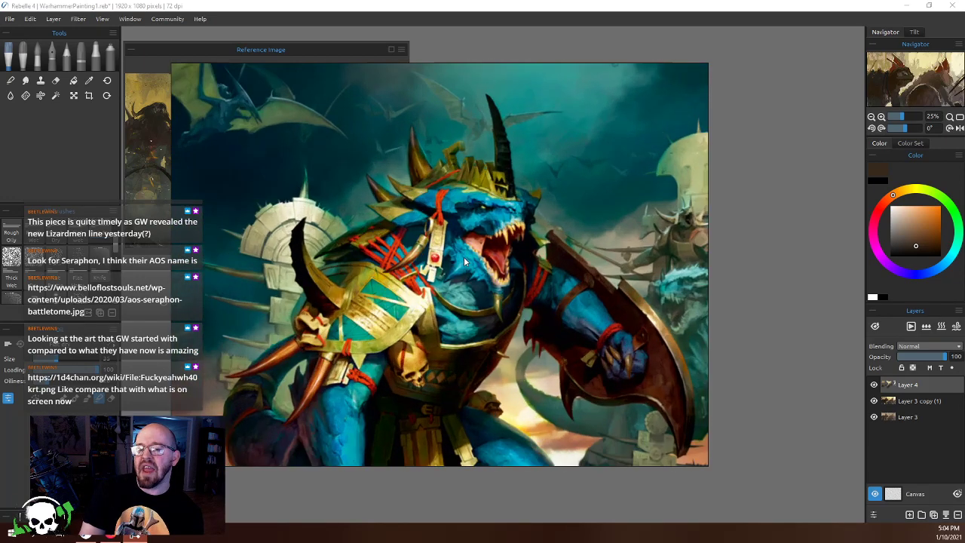
scroll(463, 262, "down", 2)
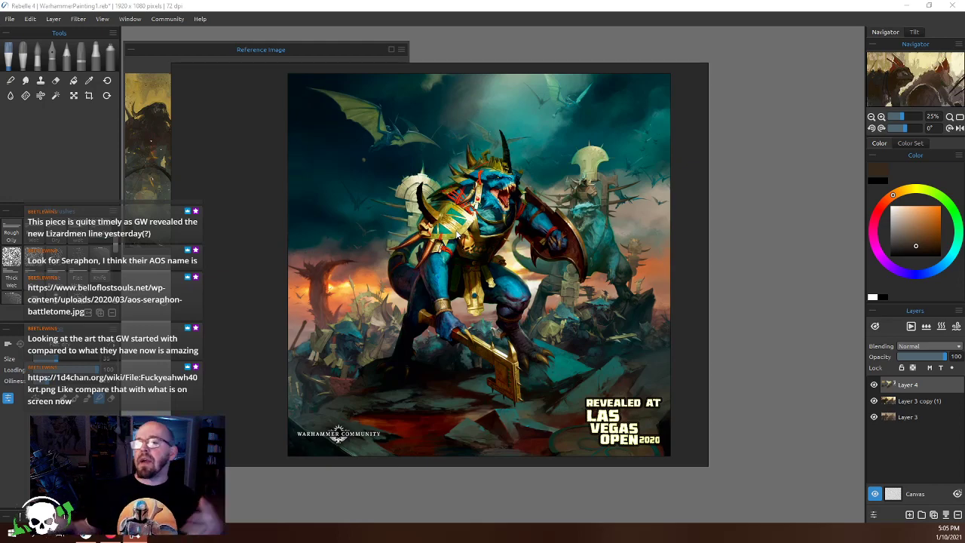
scroll(457, 235, "down", 1)
scroll(460, 262, "up", 5)
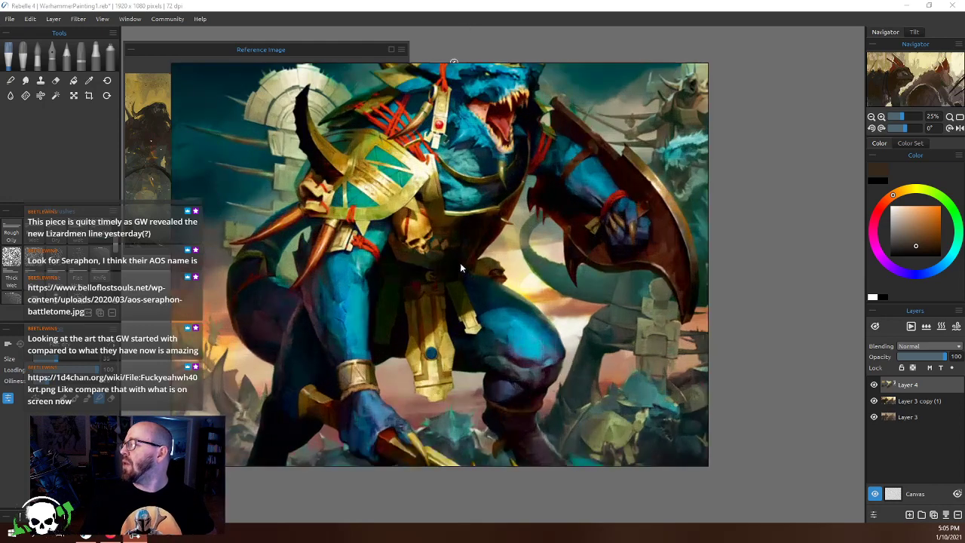
scroll(437, 245, "down", 5)
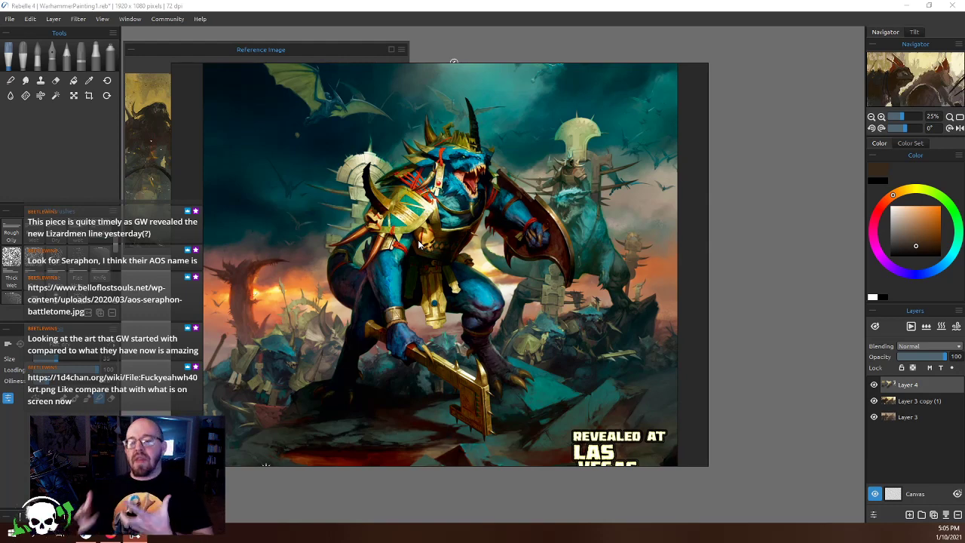
scroll(419, 243, "down", 3)
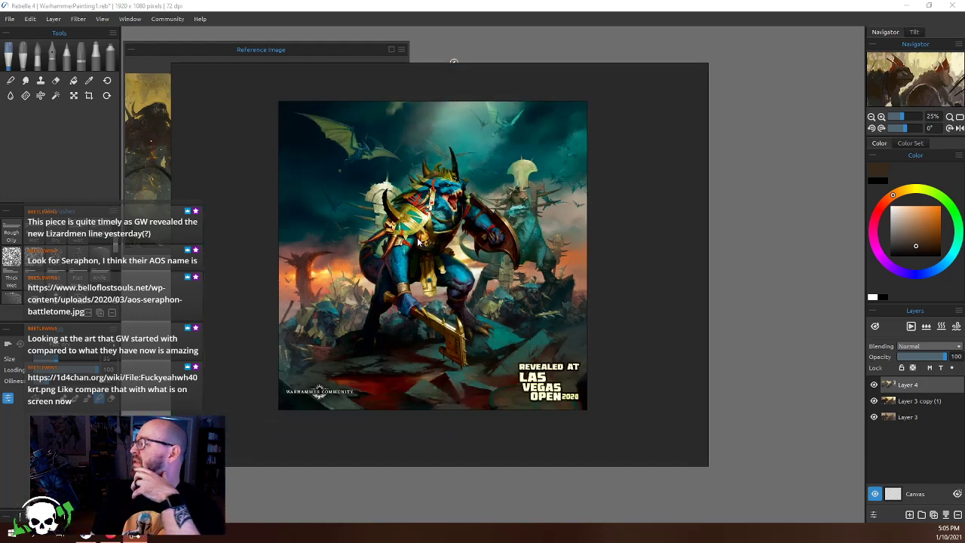
Return to the black-and-white space warriors artwork and study the upper warrior's face, shoulder armour and muzzle flash against the whole composition
left_click_drag(383, 241, 310, 237)
scroll(480, 279, "up", 3)
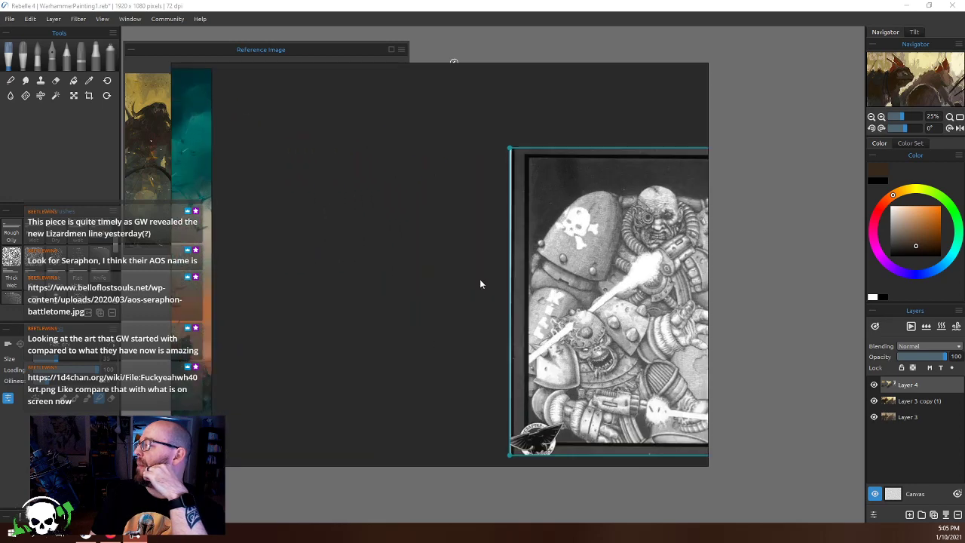
left_click_drag(479, 279, 372, 278)
scroll(370, 277, "up", 2)
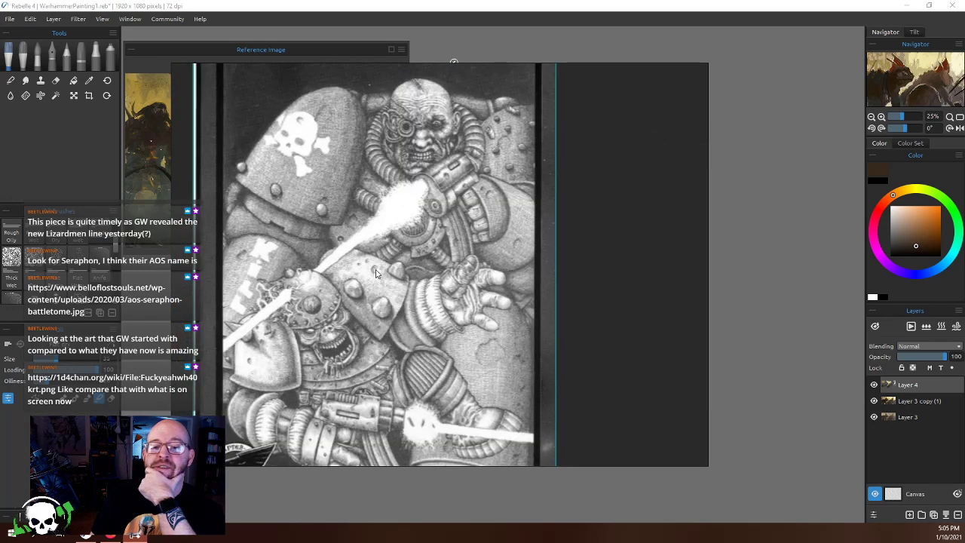
scroll(376, 272, "down", 1)
scroll(373, 272, "up", 1)
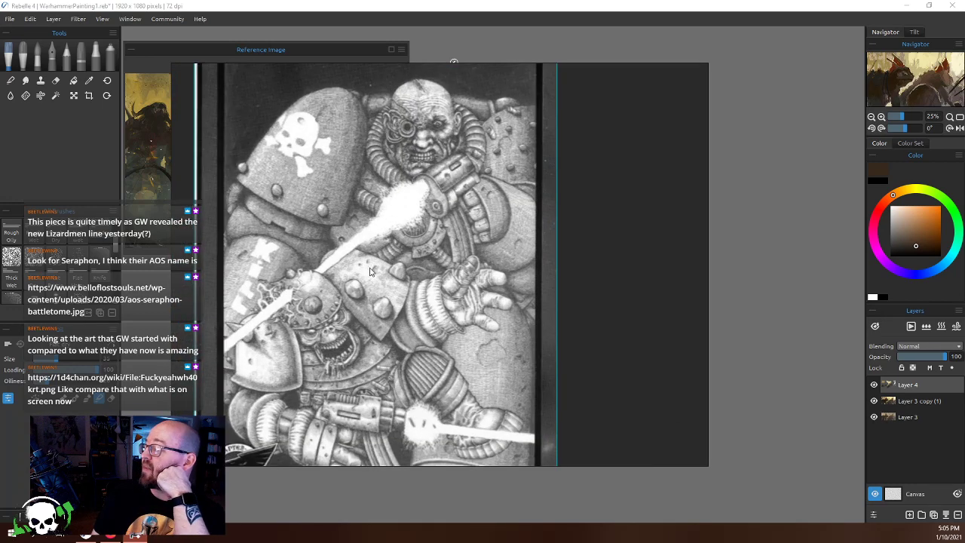
scroll(369, 271, "down", 2)
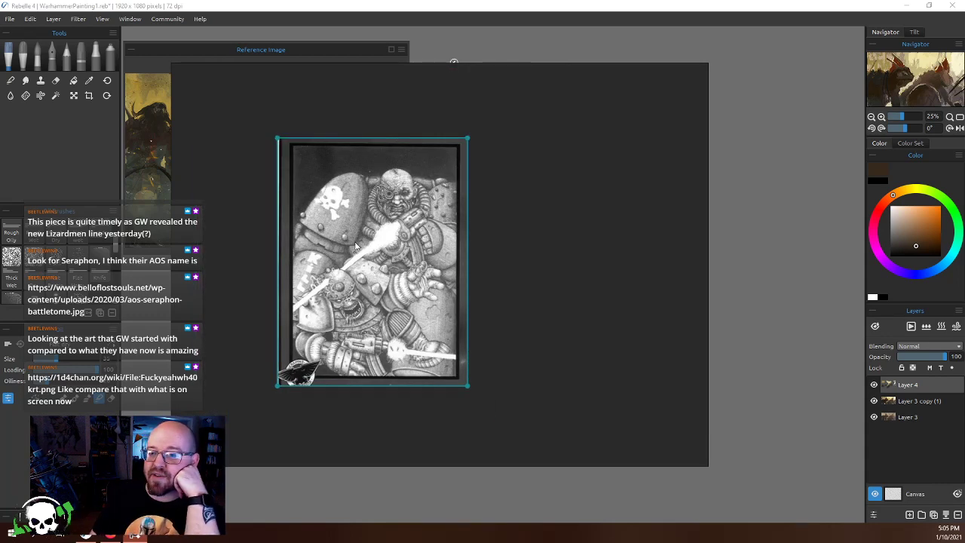
scroll(361, 243, "up", 2)
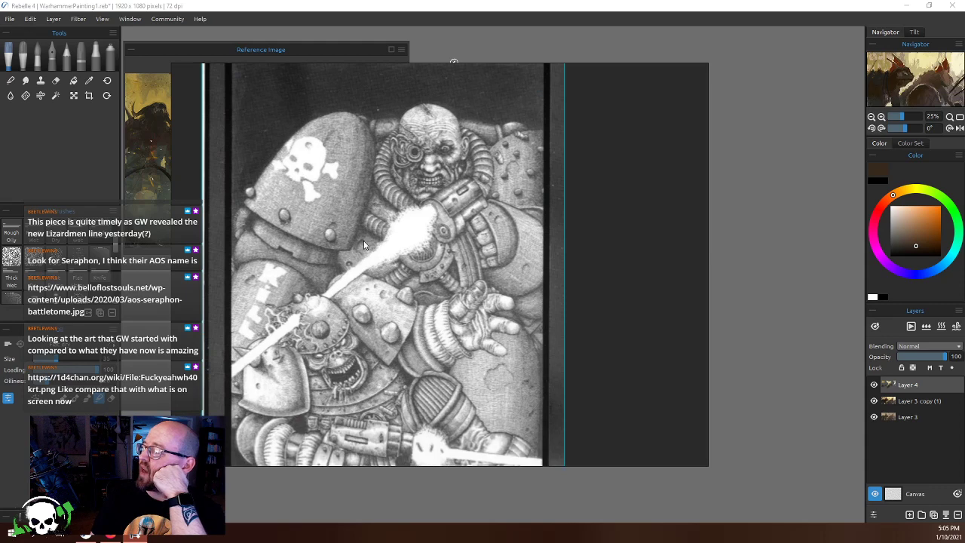
scroll(375, 234, "up", 2)
scroll(375, 233, "down", 2)
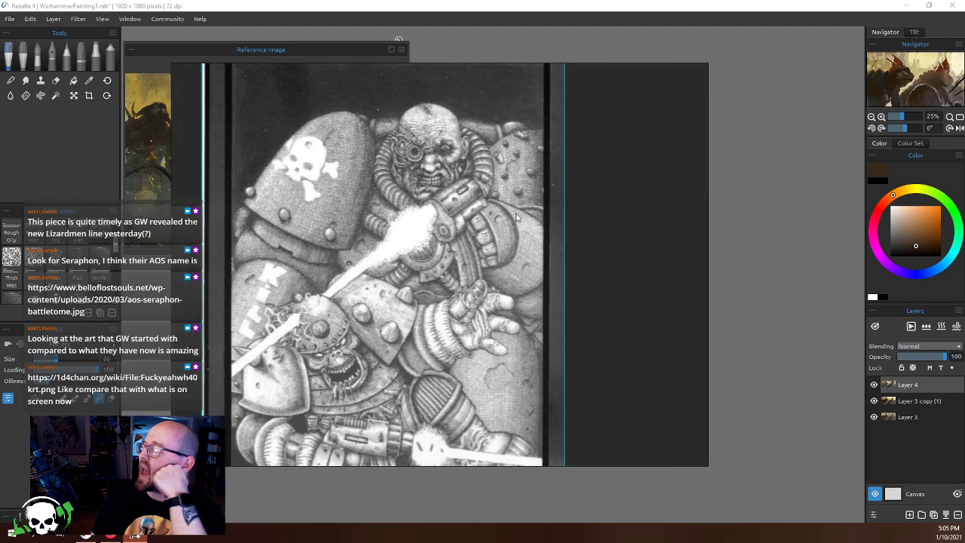
scroll(357, 262, "up", 2)
scroll(304, 251, "down", 2)
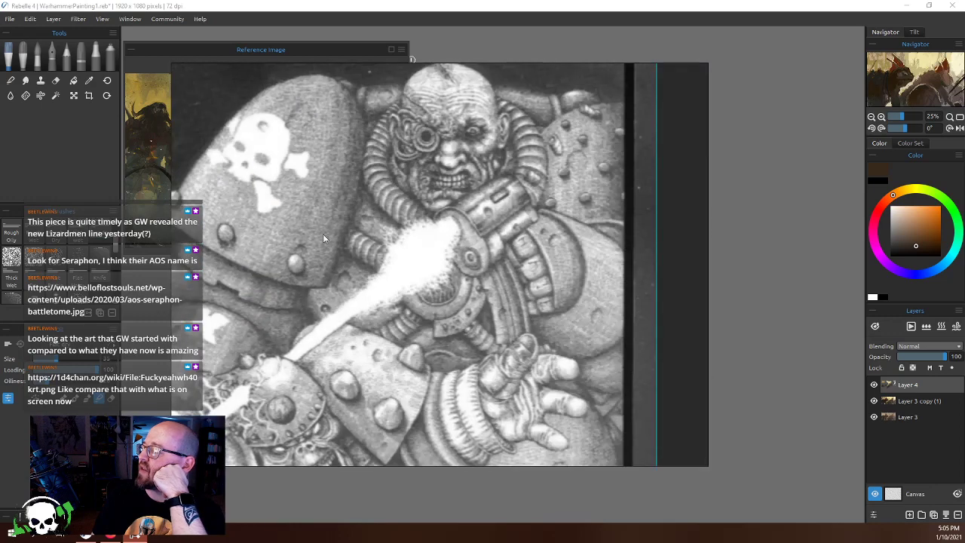
scroll(304, 251, "down", 2)
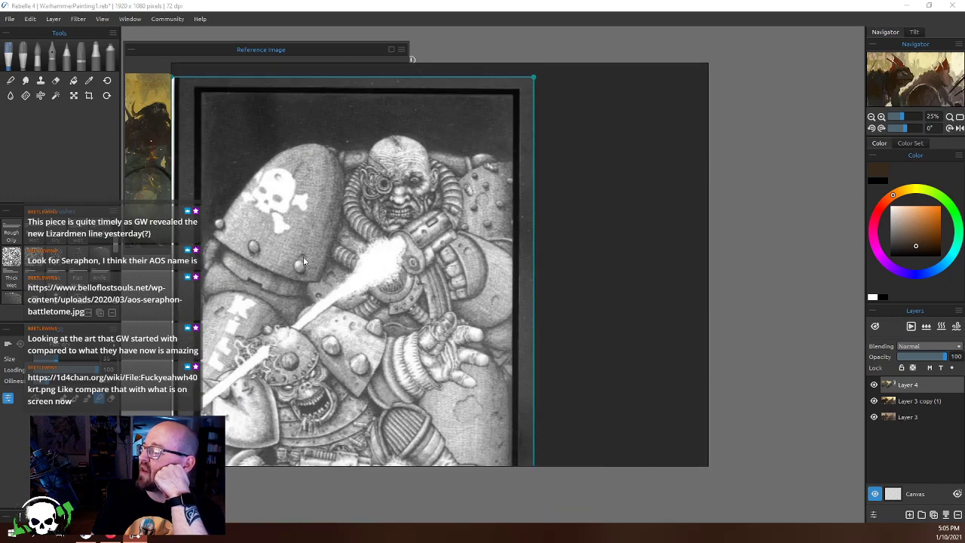
Inspect the outstretched hand and bald warrior's head in the black-and-white artwork, comparing these details with the full image
scroll(467, 301, "up", 5)
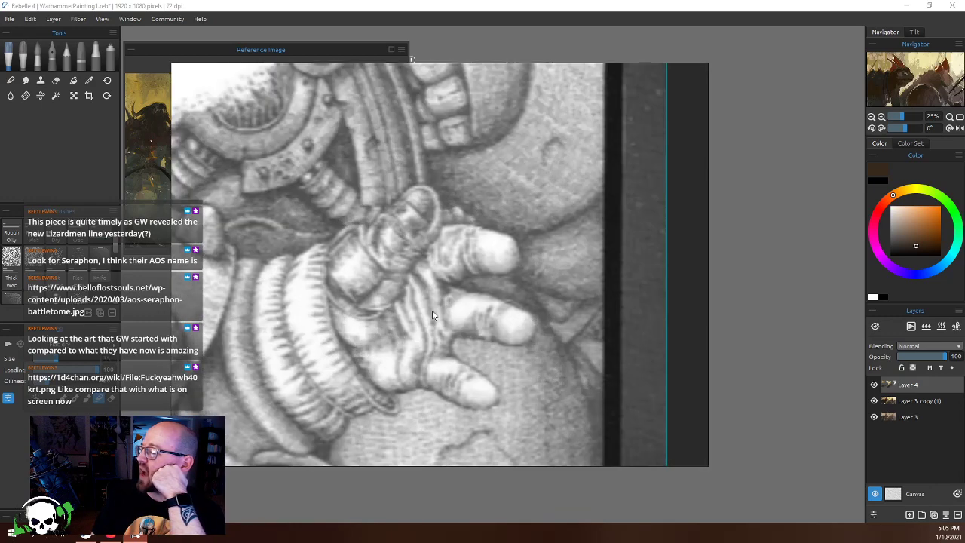
scroll(416, 267, "down", 5)
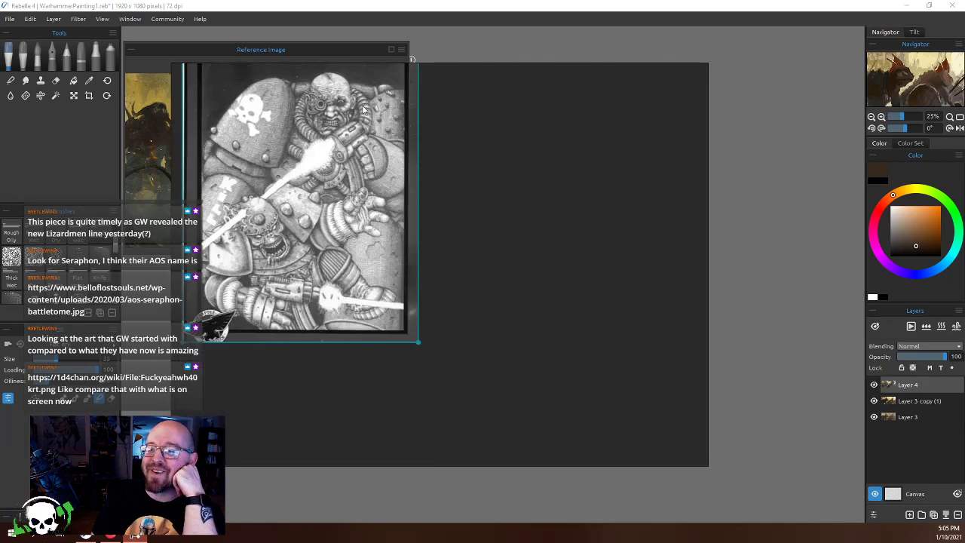
scroll(413, 221, "up", 1)
scroll(416, 194, "up", 4)
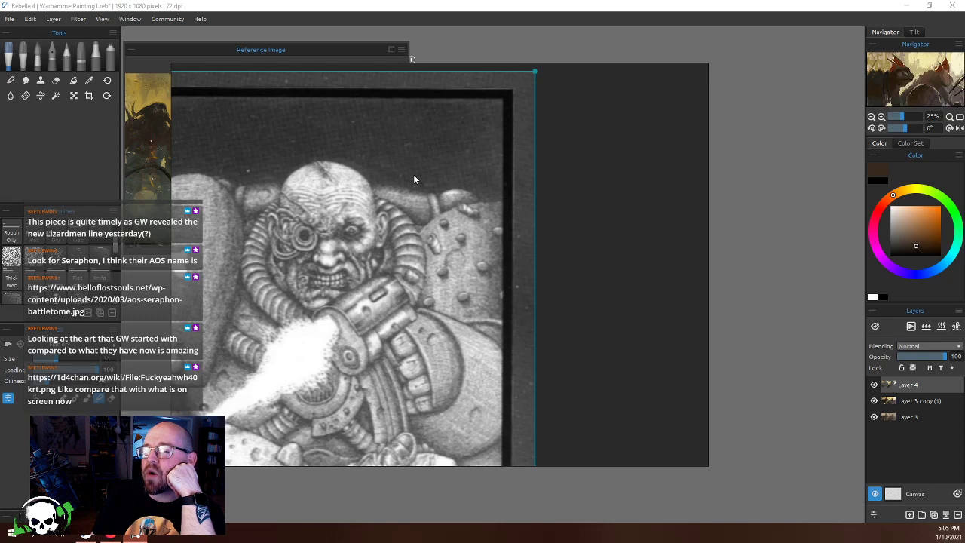
scroll(413, 174, "down", 3)
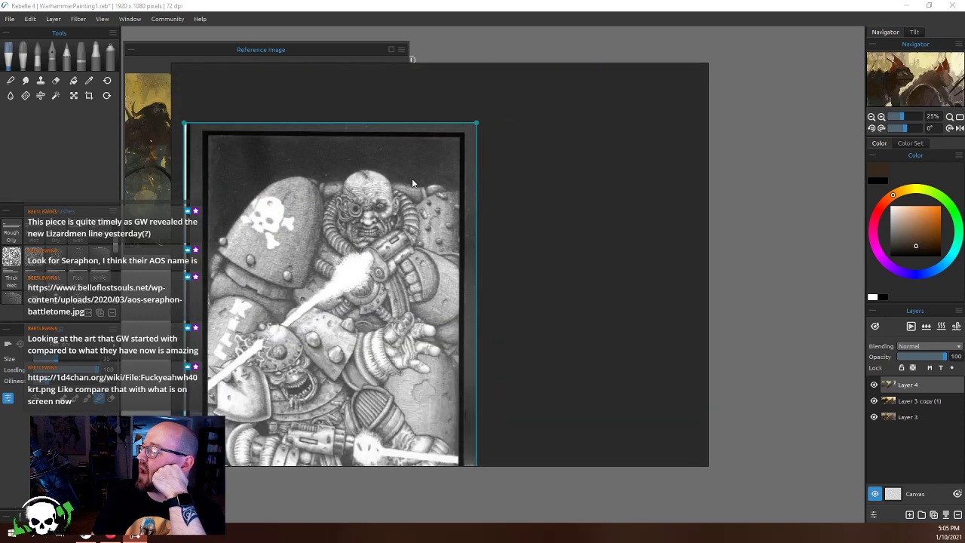
scroll(413, 183, "up", 2)
scroll(400, 215, "down", 2)
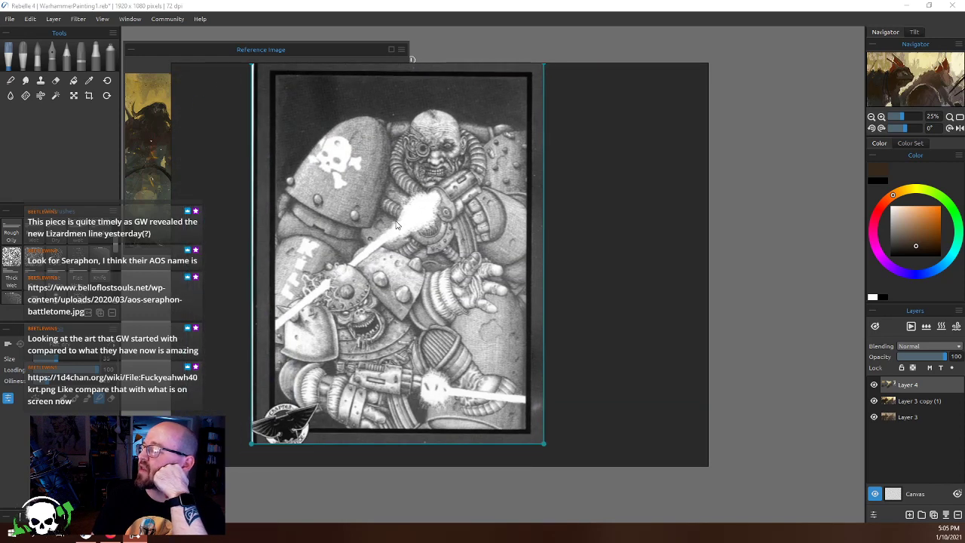
scroll(400, 218, "down", 2)
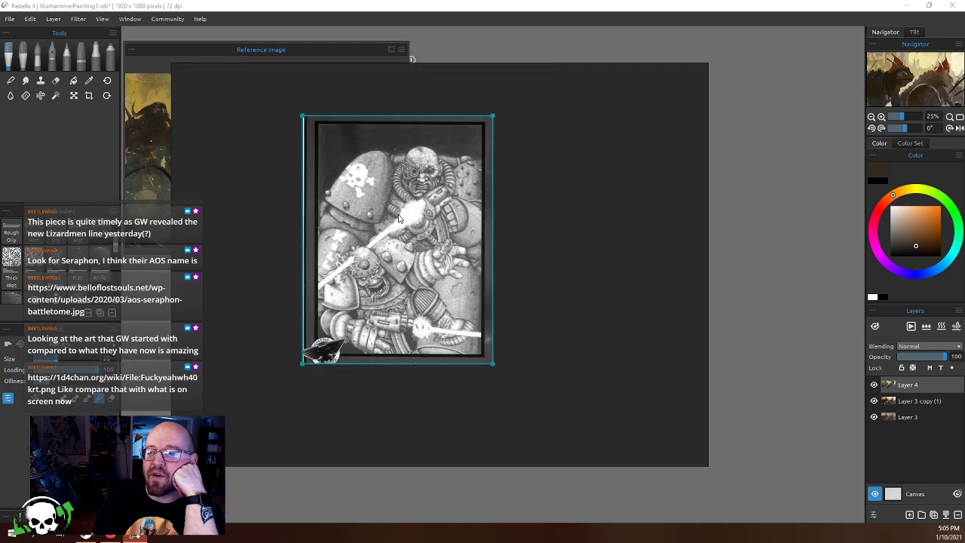
scroll(399, 219, "up", 3)
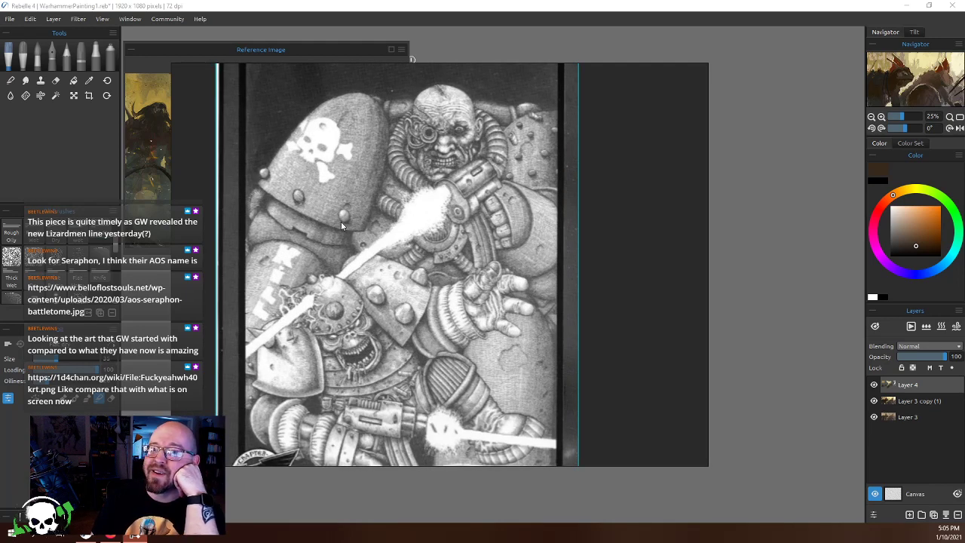
scroll(331, 271, "up", 2)
scroll(348, 294, "down", 5)
Compare both artworks side by side, and examine the Seraphon warrior's armour and the muted background creatures against the sunset
left_click_drag(340, 302, 495, 301)
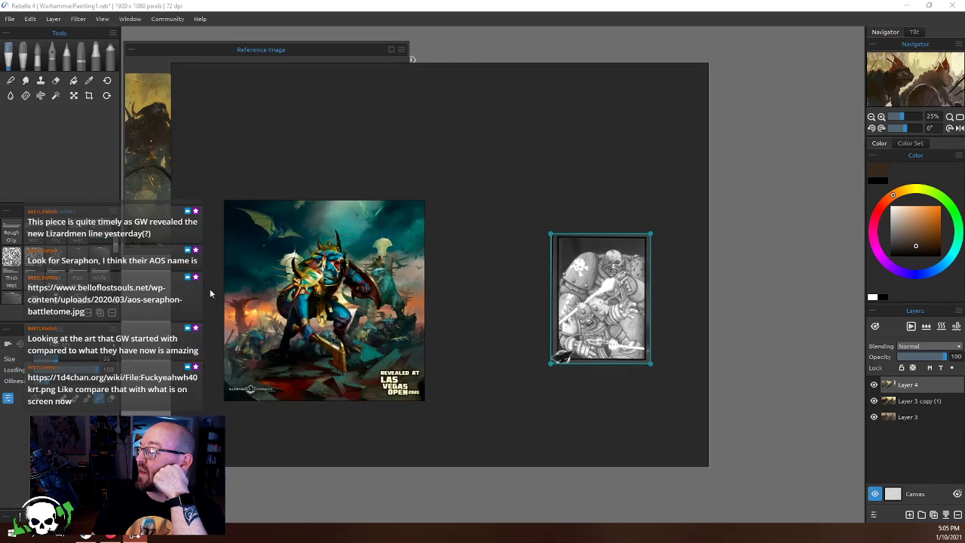
scroll(249, 294, "up", 5)
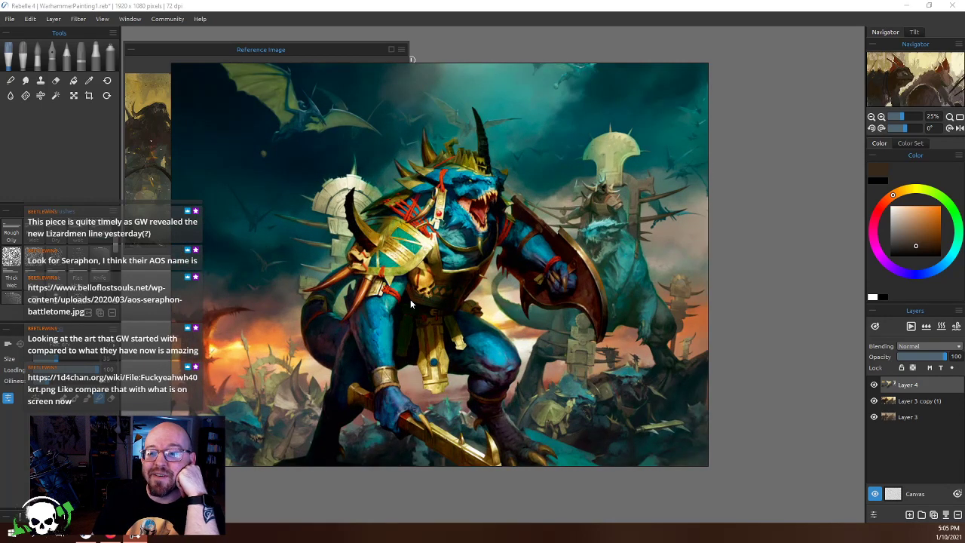
scroll(410, 299, "down", 2)
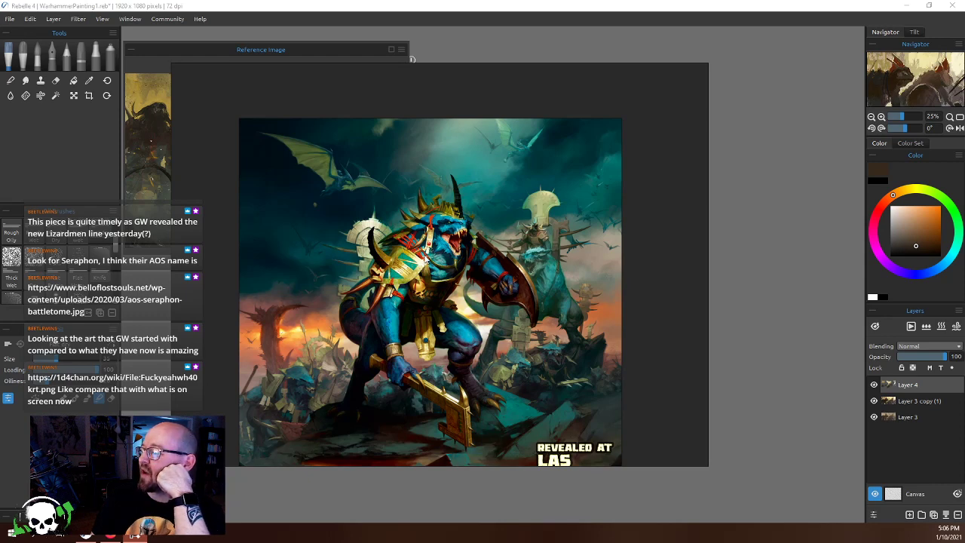
scroll(424, 260, "up", 4)
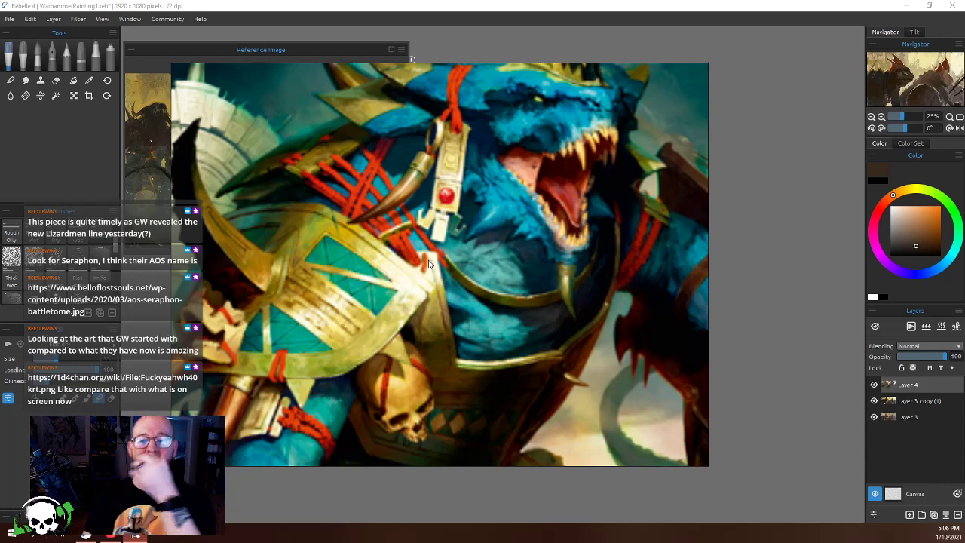
scroll(423, 266, "down", 4)
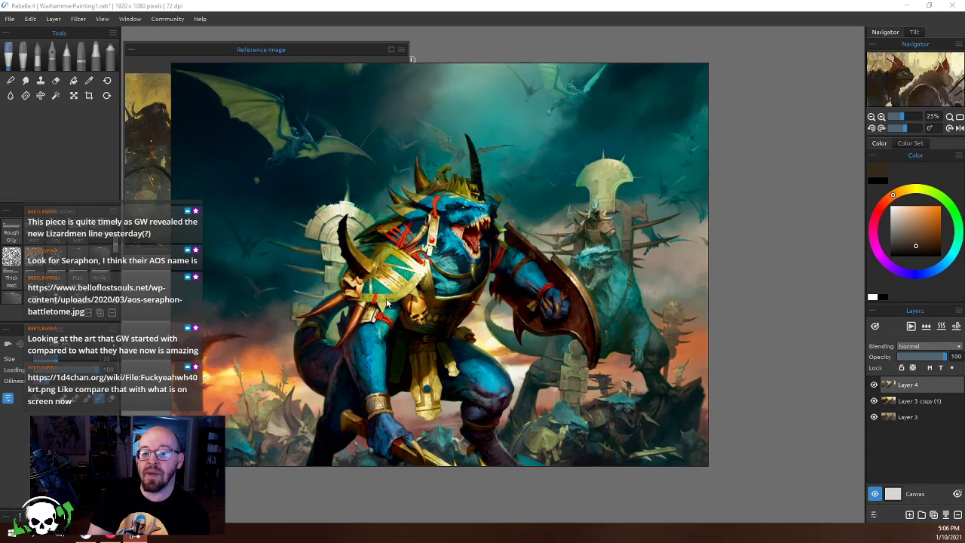
scroll(389, 305, "down", 1)
scroll(388, 308, "up", 4)
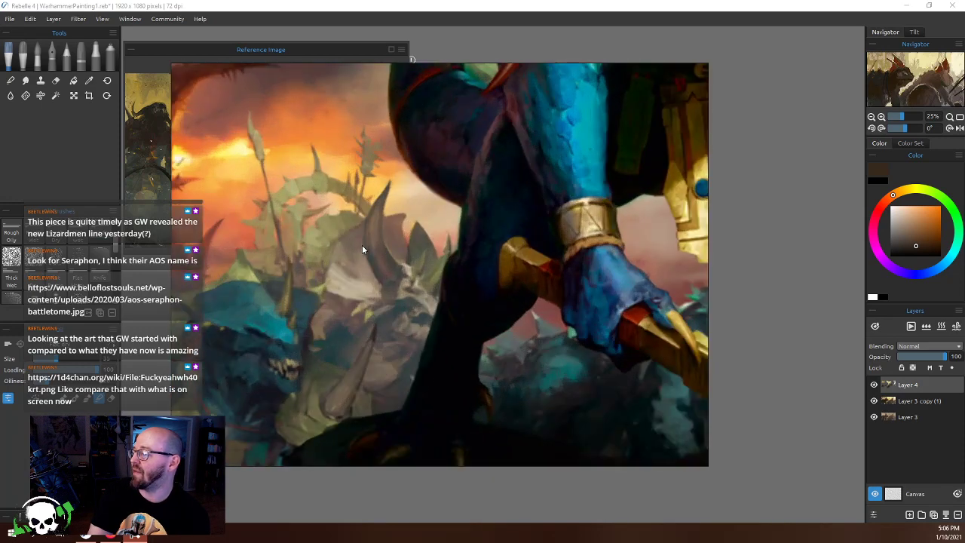
scroll(362, 245, "down", 1)
left_click_drag(340, 281, 442, 276)
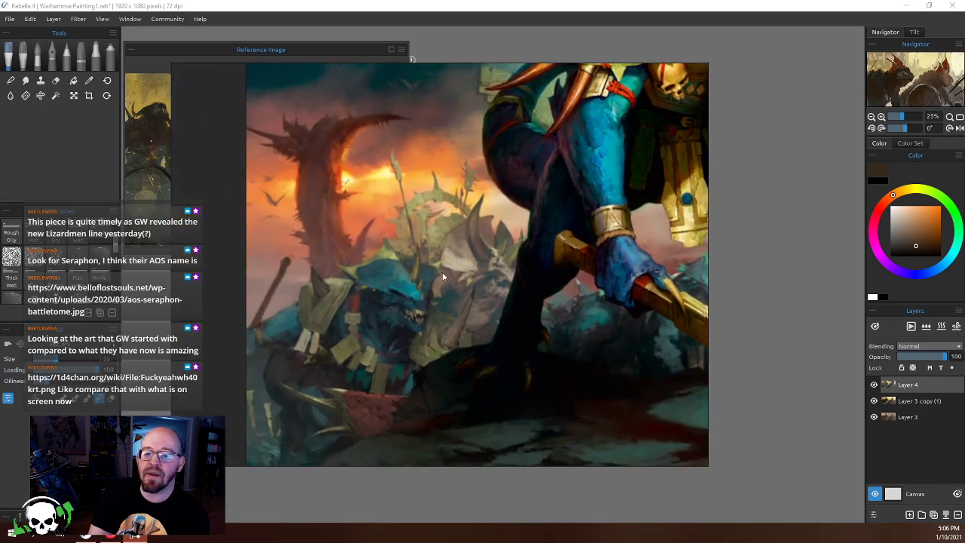
scroll(447, 268, "down", 2)
scroll(459, 279, "down", 3)
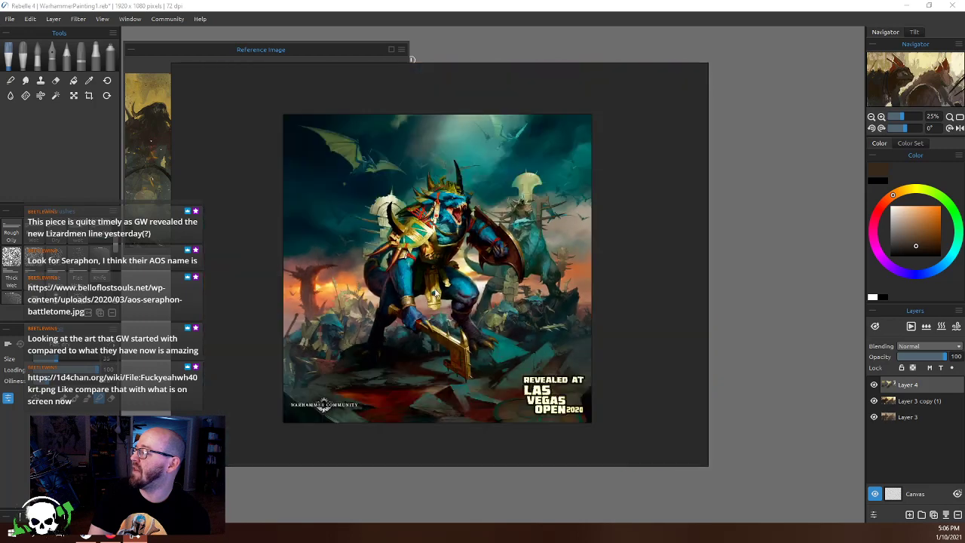
Return to the black-and-white space warriors artwork, then switch to the browser's Cyberpunk 2020 guidebook and clear the artwork viewer from it
key("ctrl+v")
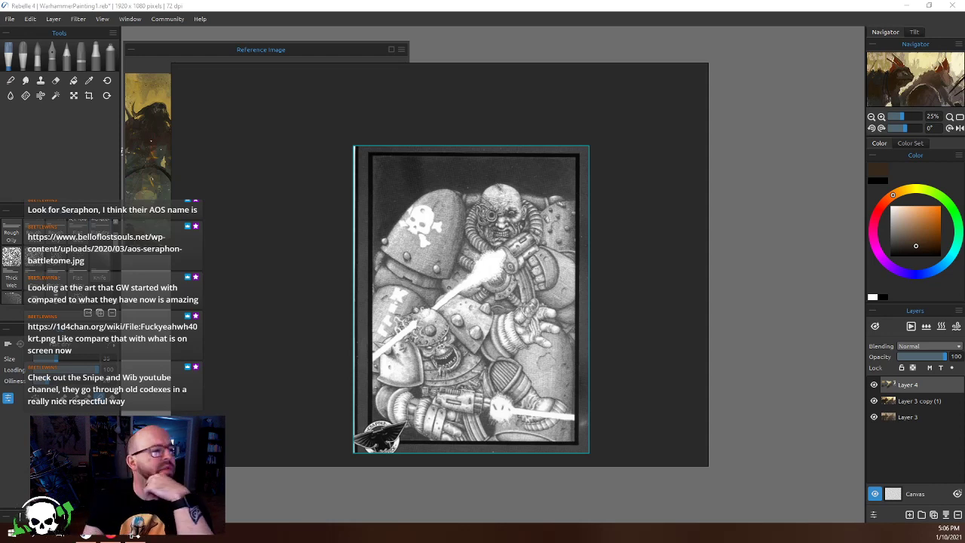
left_click(355, 27)
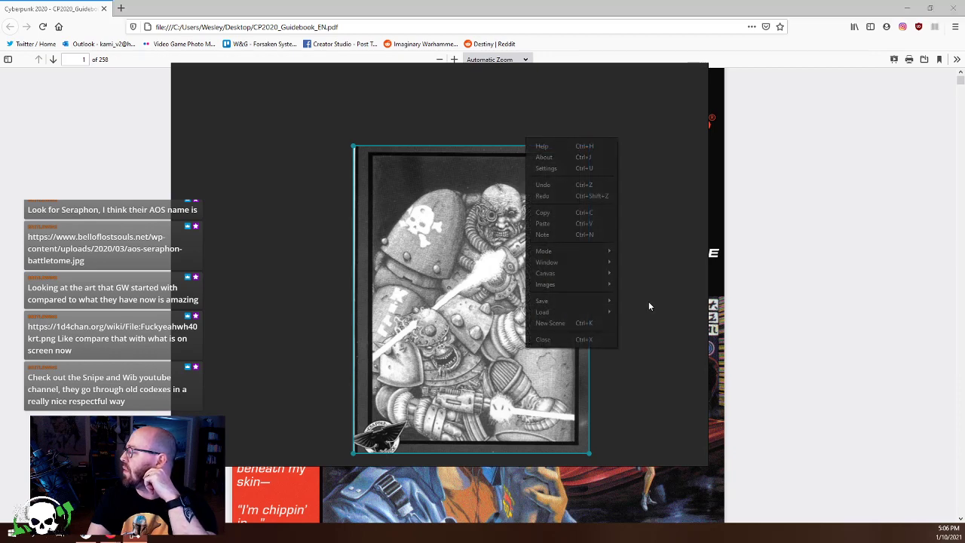
left_click(517, 93)
left_click_drag(624, 104, 436, 113)
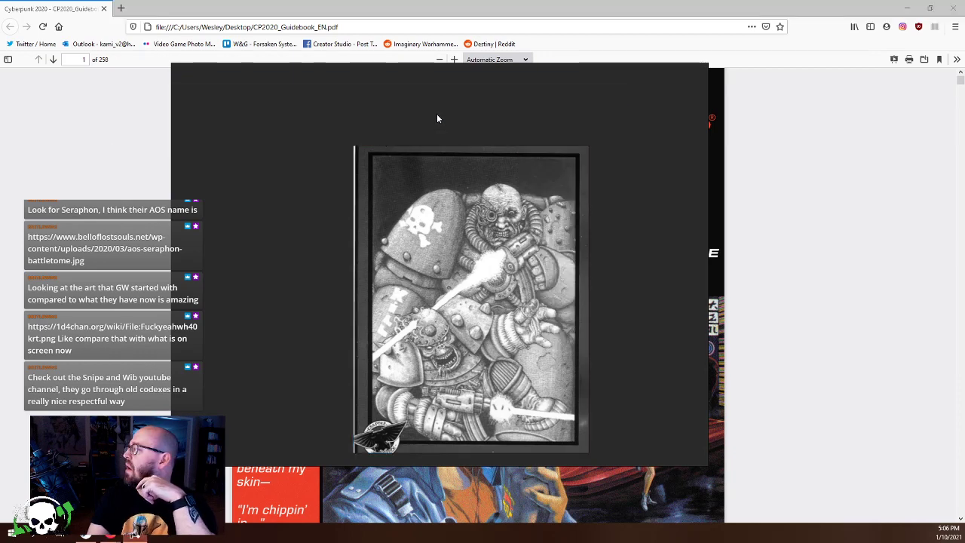
key("Escape")
Examine the Cyberpunk 2020 guidebook's colour cover, city artwork on page 2 and black-and-white title illustrations
scroll(588, 354, "down", 1)
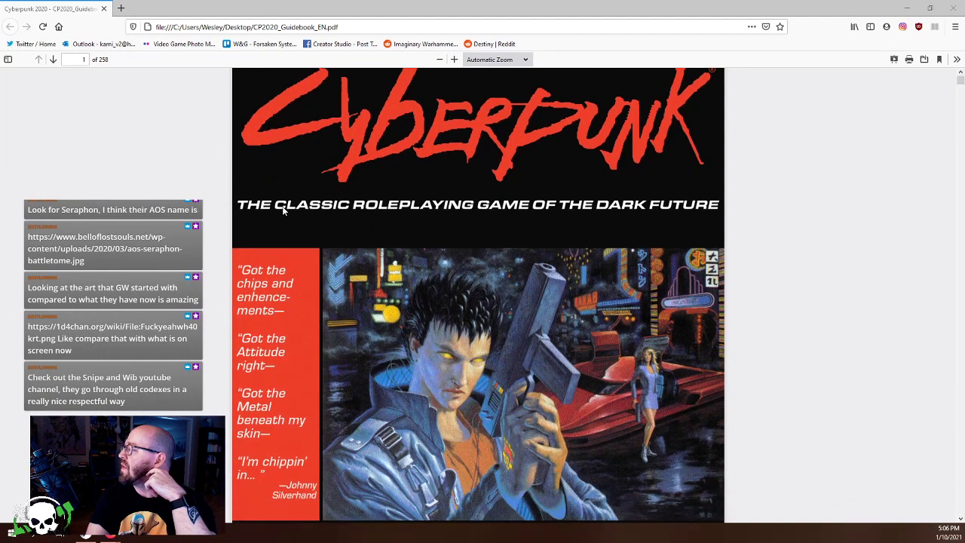
scroll(514, 311, "down", 15)
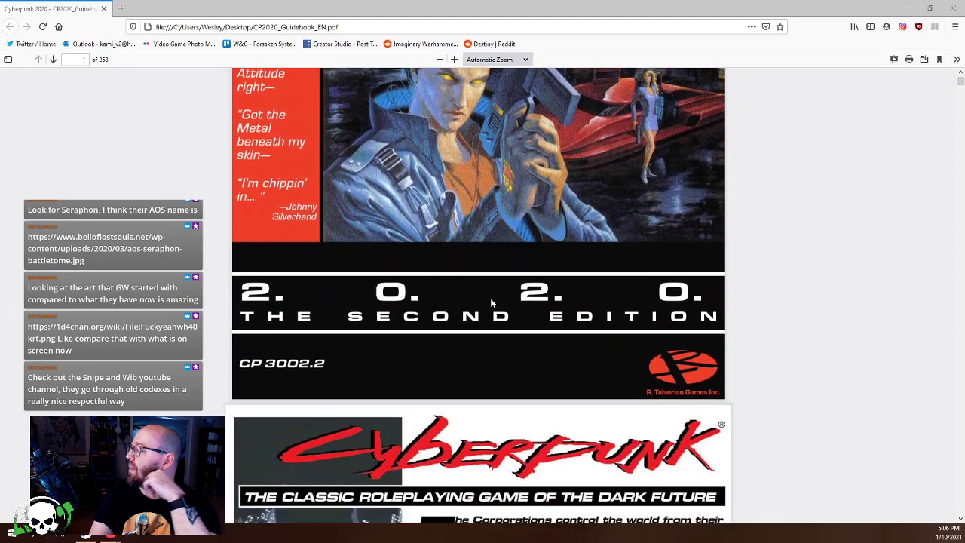
scroll(358, 334, "down", 2)
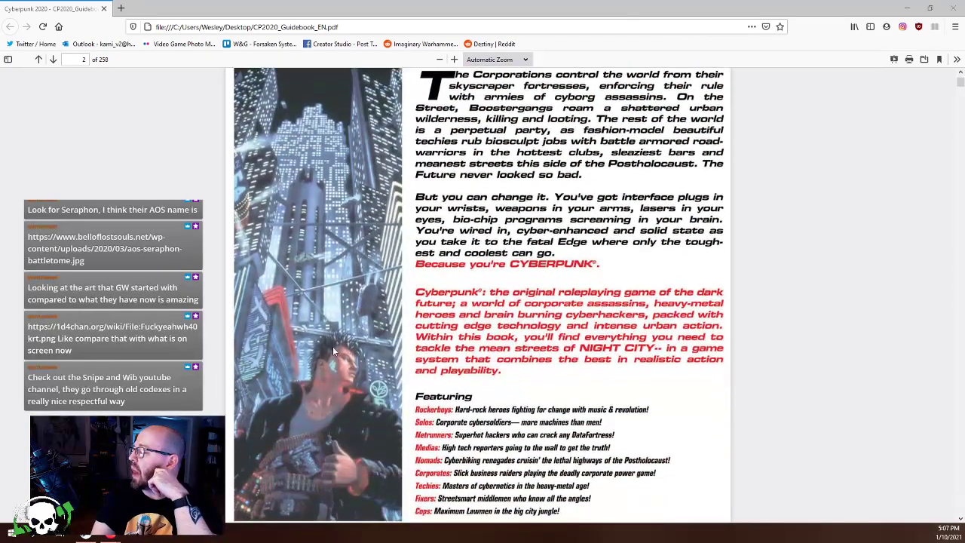
scroll(337, 257, "down", 10)
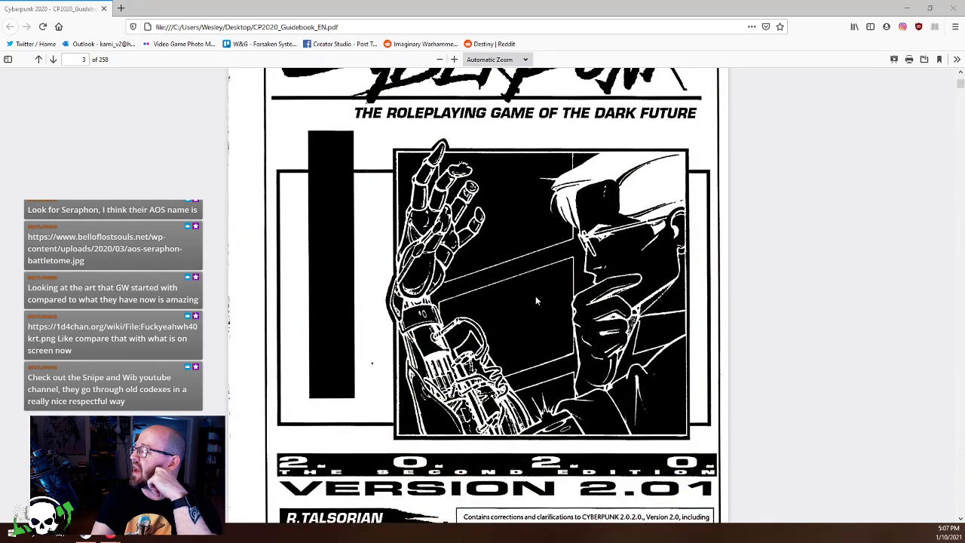
scroll(533, 306, "down", 10)
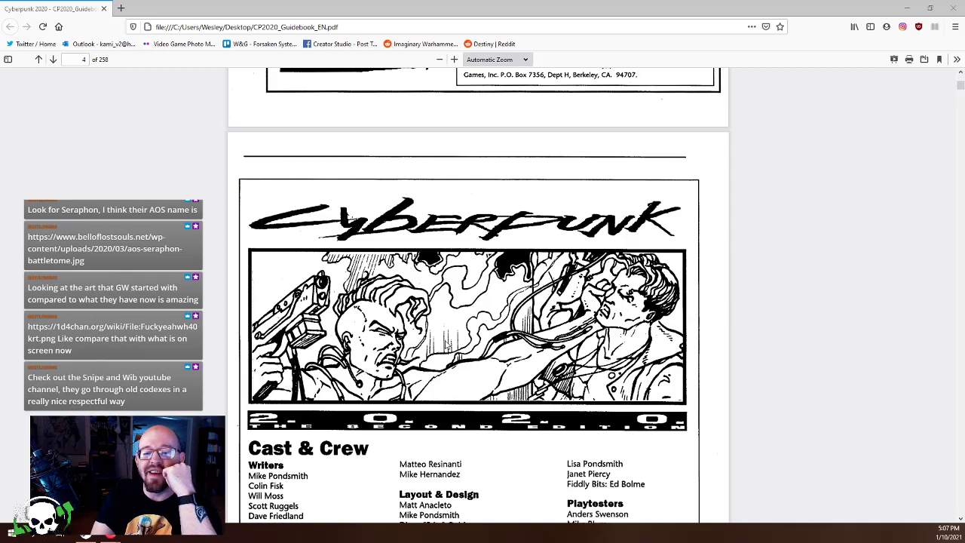
Skim the guidebook's credits, contents and View From the Edge chapter as far as the guitarist illustration on page 9
scroll(447, 344, "down", 10)
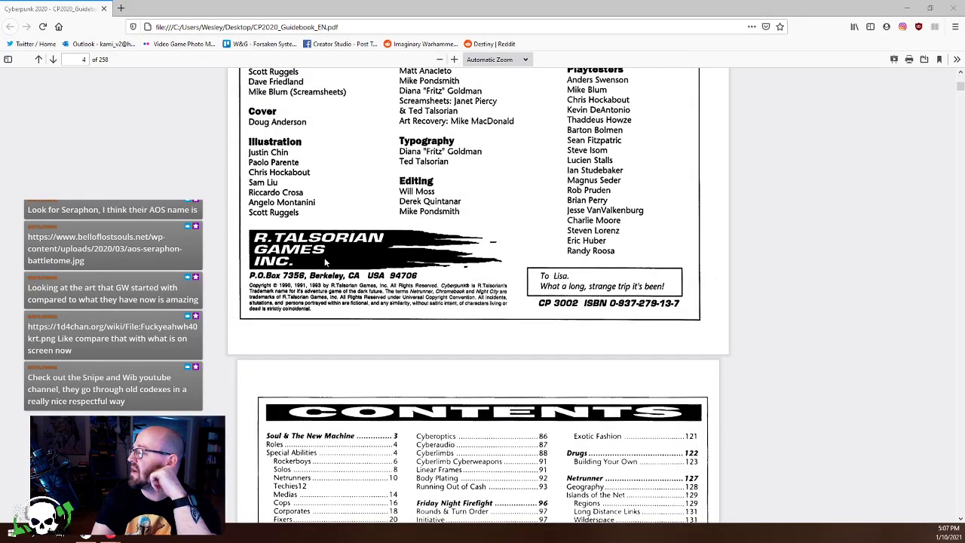
scroll(482, 302, "down", 15)
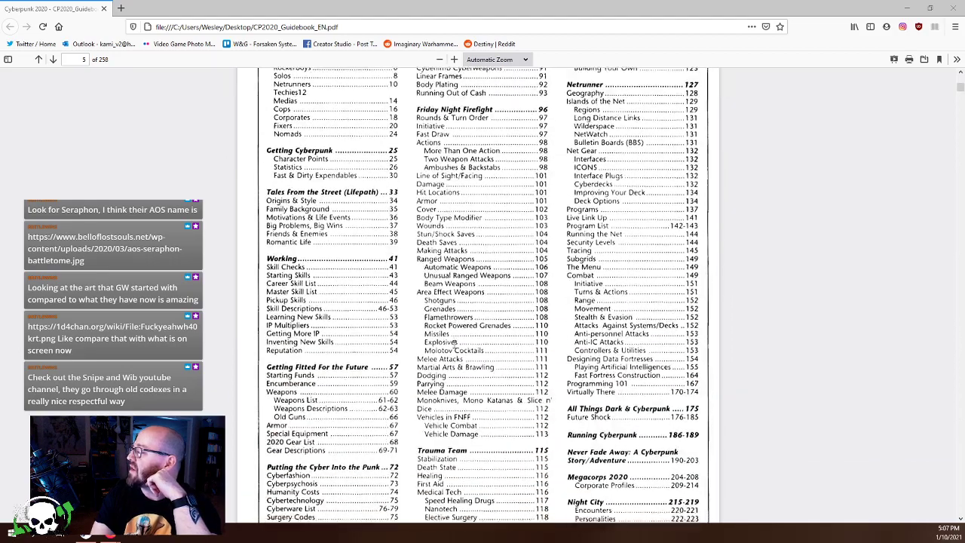
scroll(467, 260, "down", 5)
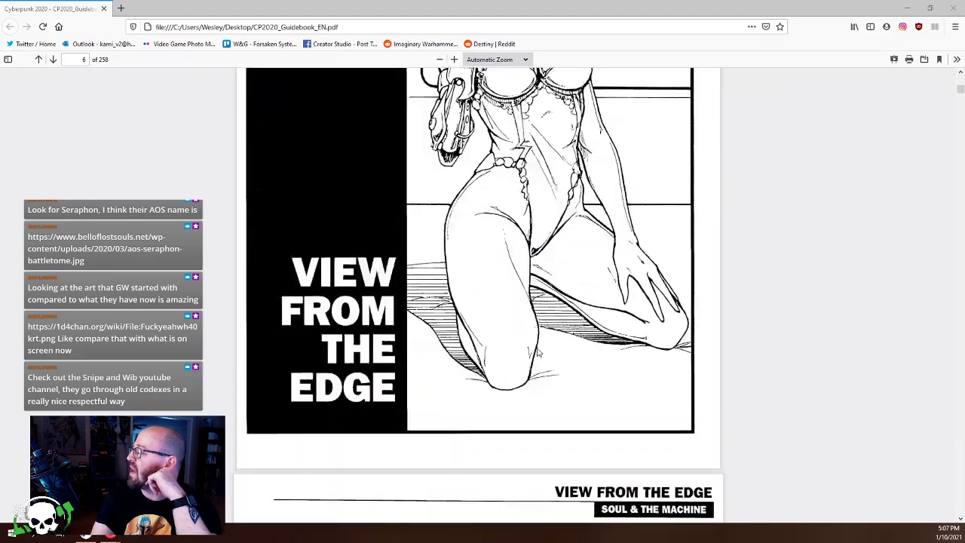
scroll(539, 350, "up", 3)
scroll(538, 351, "down", 4)
scroll(538, 350, "down", 12)
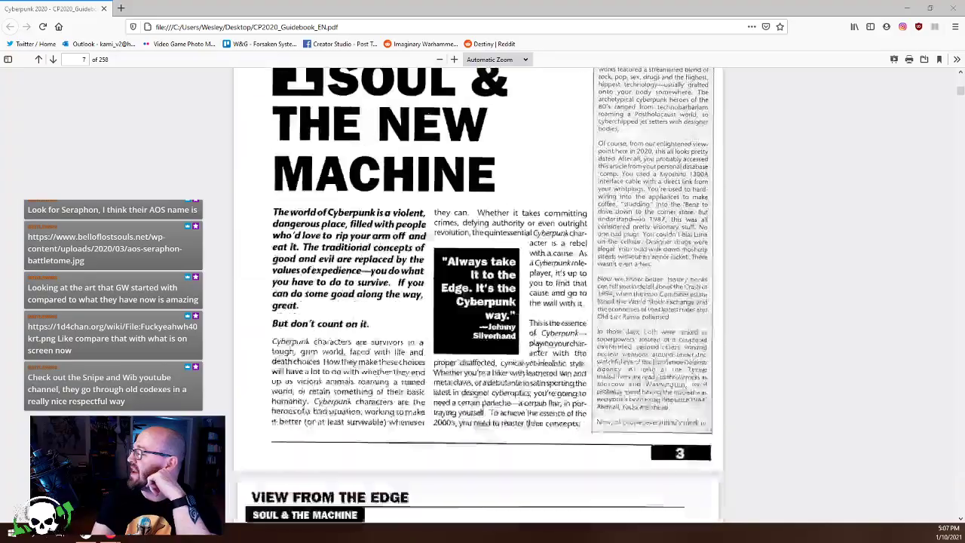
scroll(478, 298, "down", 5)
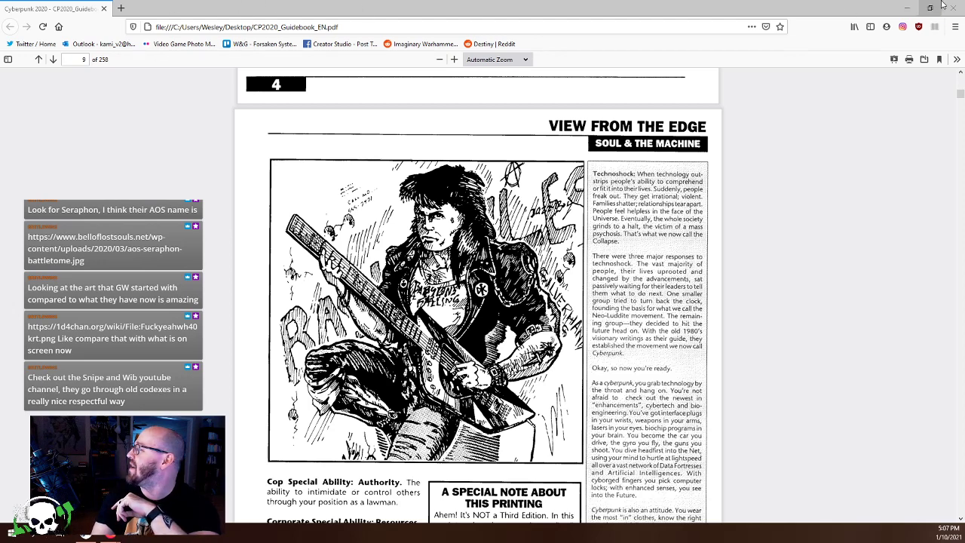
Switch back to Rebelle 4, compare the space warriors and Seraphon artworks in the viewer, and put the viewer away
key("alt+Tab")
left_click(539, 7)
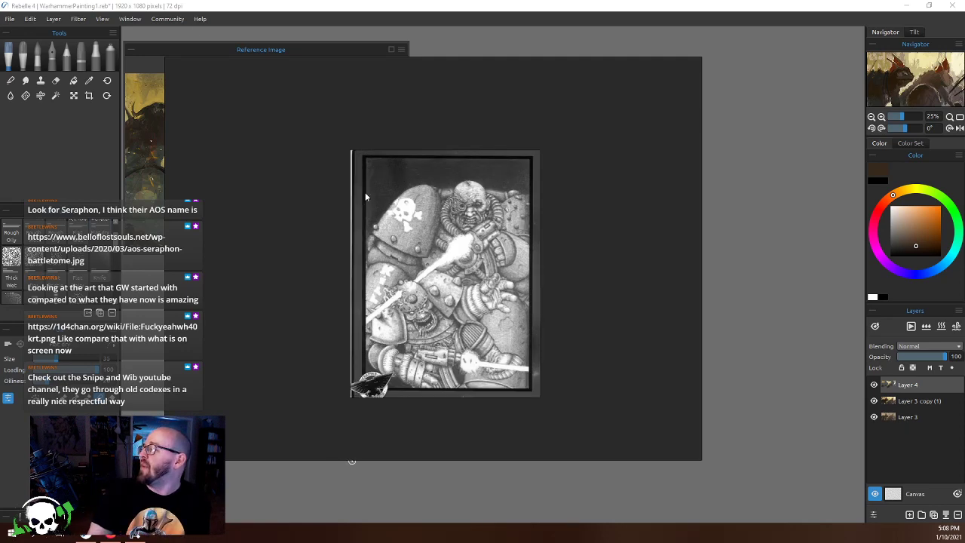
scroll(390, 192, "up", 3)
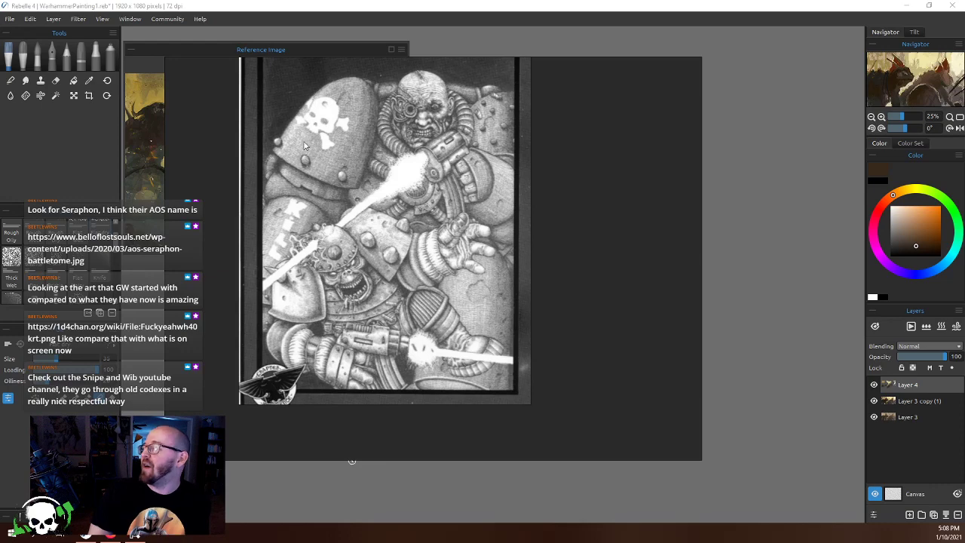
scroll(305, 145, "down", 3)
left_click_drag(305, 145, 575, 276)
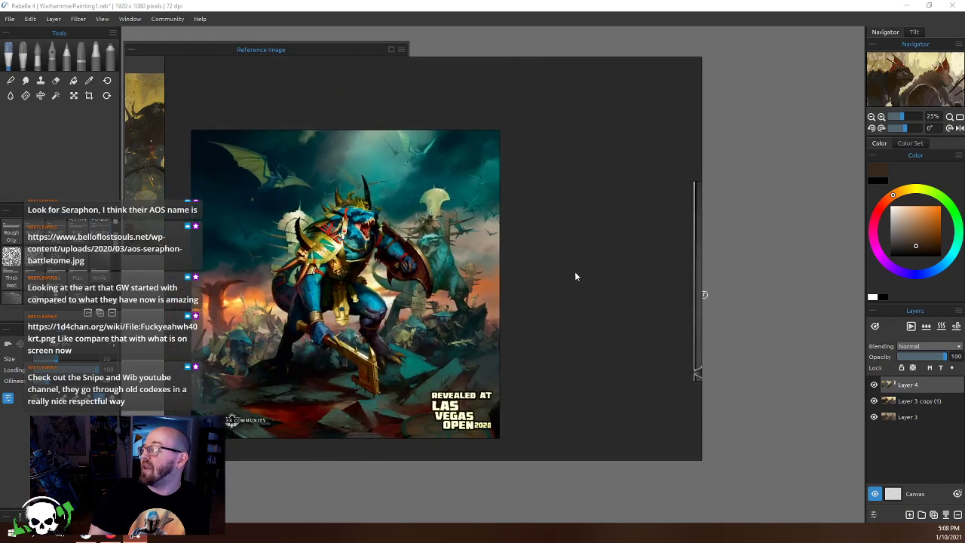
scroll(569, 241, "up", 2)
scroll(556, 260, "down", 2)
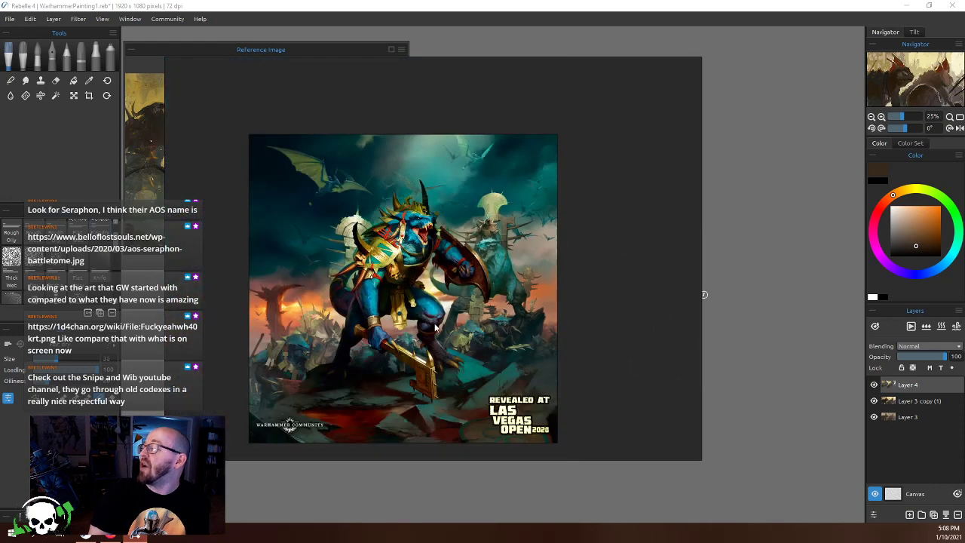
left_click_drag(530, 271, 433, 273)
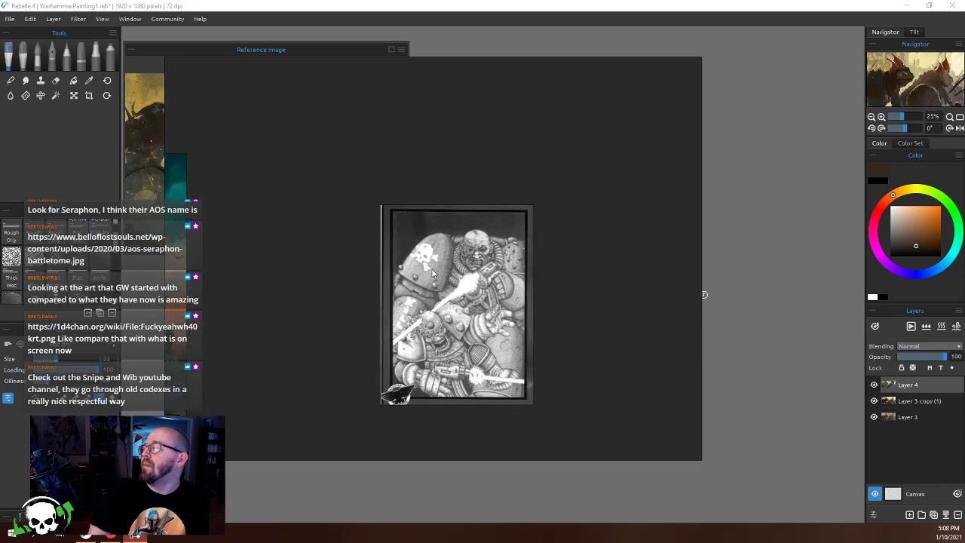
left_click(497, 152)
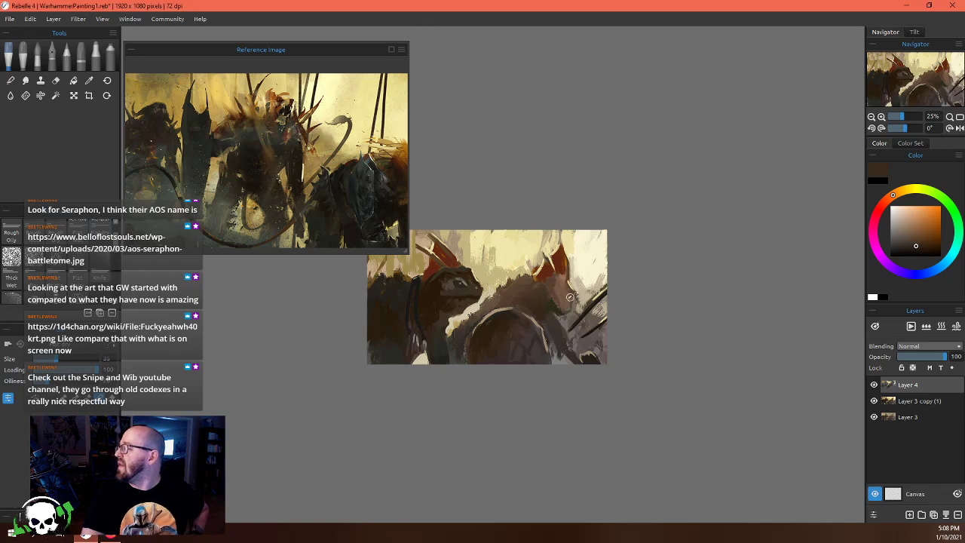
Inspect the two creatures in the painting and raise the Reference Image window slightly to uncover more of the canvas
scroll(570, 297, "up", 5)
scroll(278, 192, "up", 2)
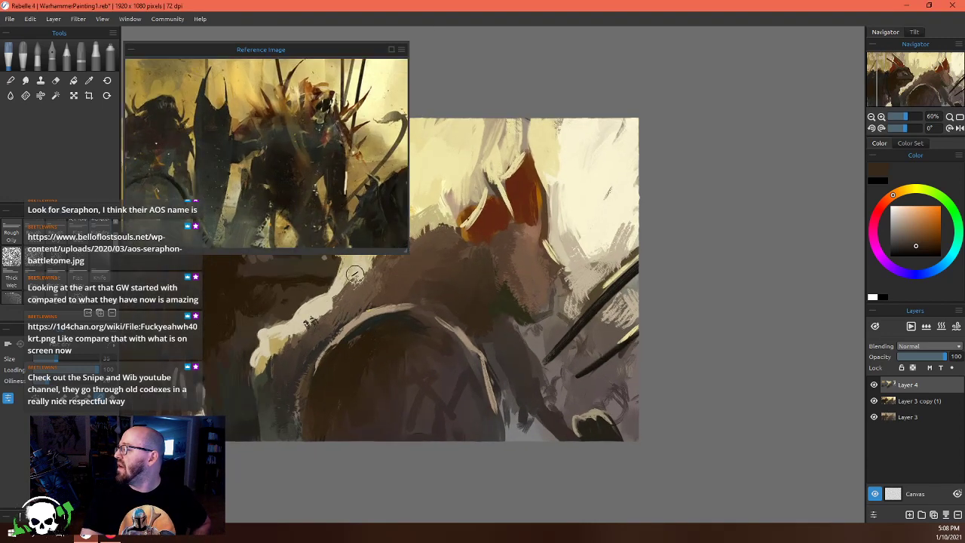
scroll(362, 283, "down", 1)
mouse_move(423, 351)
left_mouse_down()
mouse_move(678, 422)
mouse_move(624, 440)
mouse_move(645, 435)
left_mouse_up()
scroll(590, 312, "up", 2)
scroll(335, 119, "down", 1)
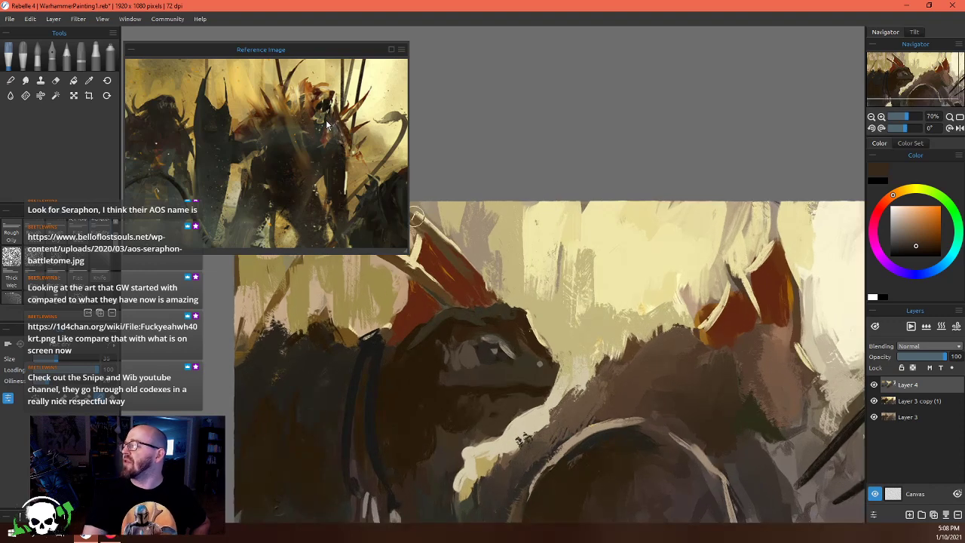
left_click_drag(298, 54, 299, 39)
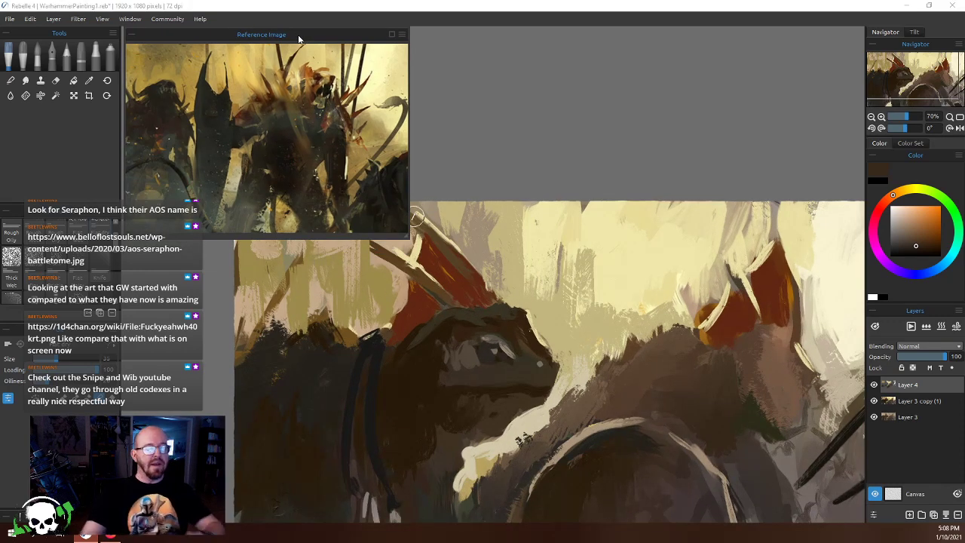
Display the painting in greyscale and sample sky tones and dark browns around the two creatures
left_click(511, 284, "alt")
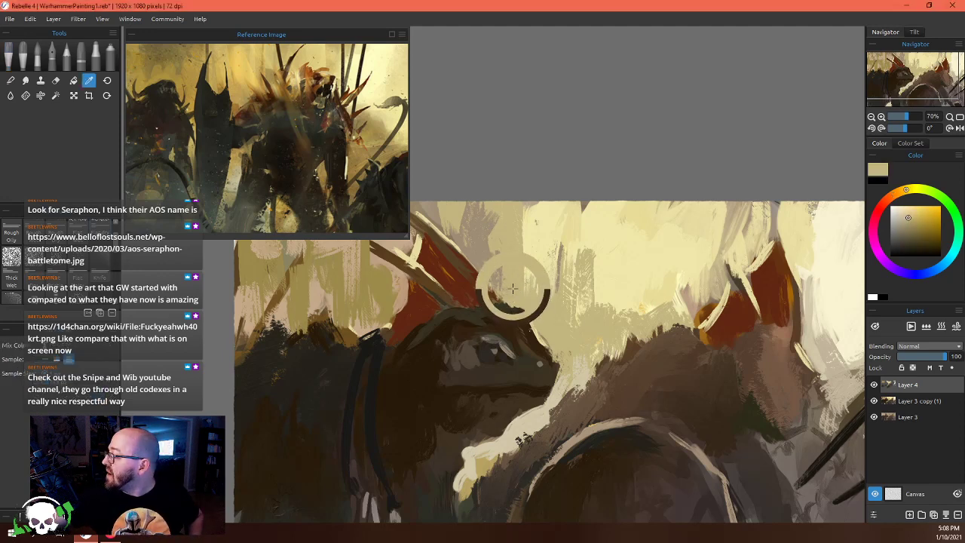
key("ctrl+shift+g")
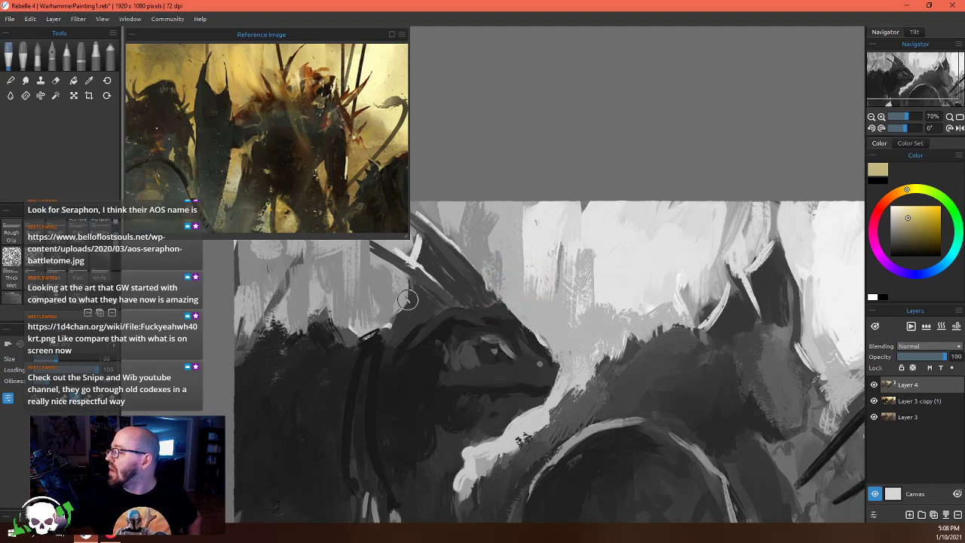
key("alt")
left_click(375, 278, "alt")
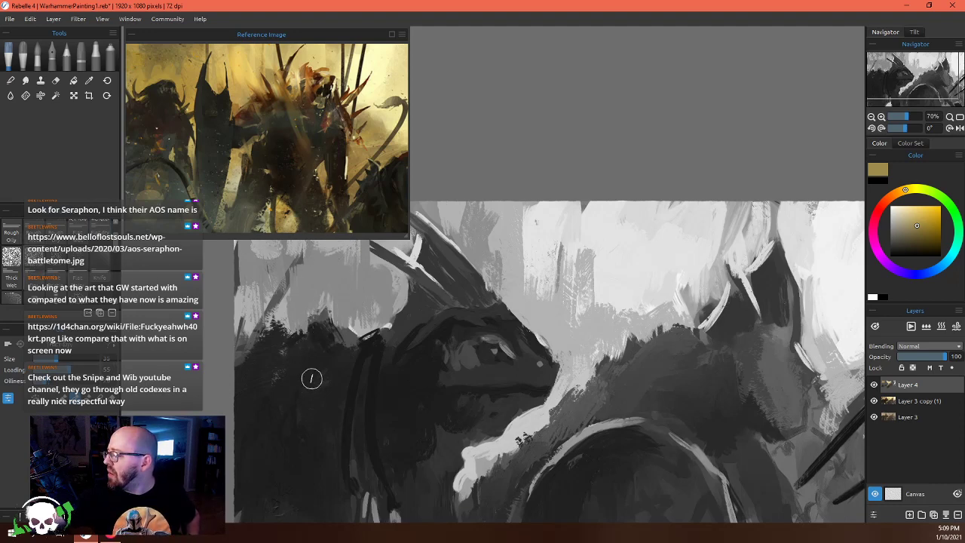
left_click(349, 470, "alt")
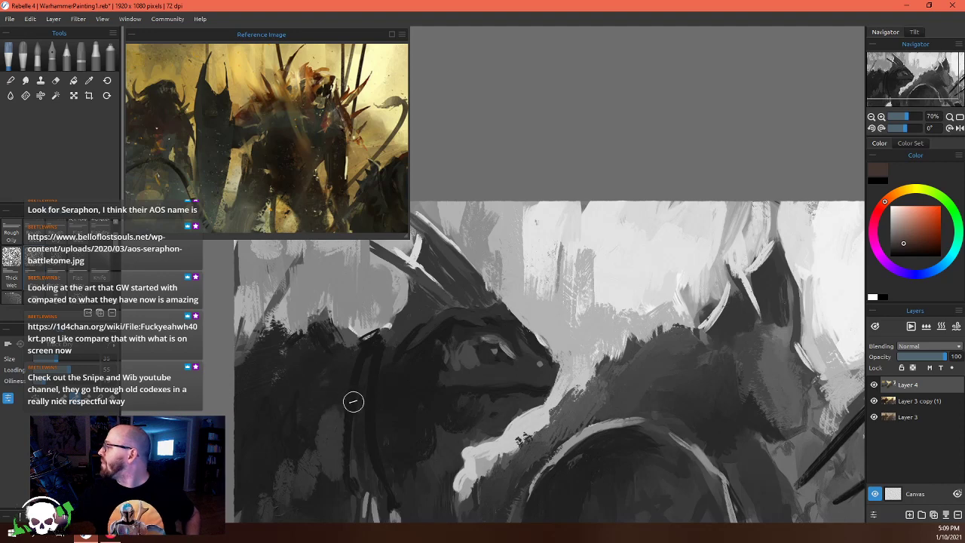
scroll(549, 376, "down", 3)
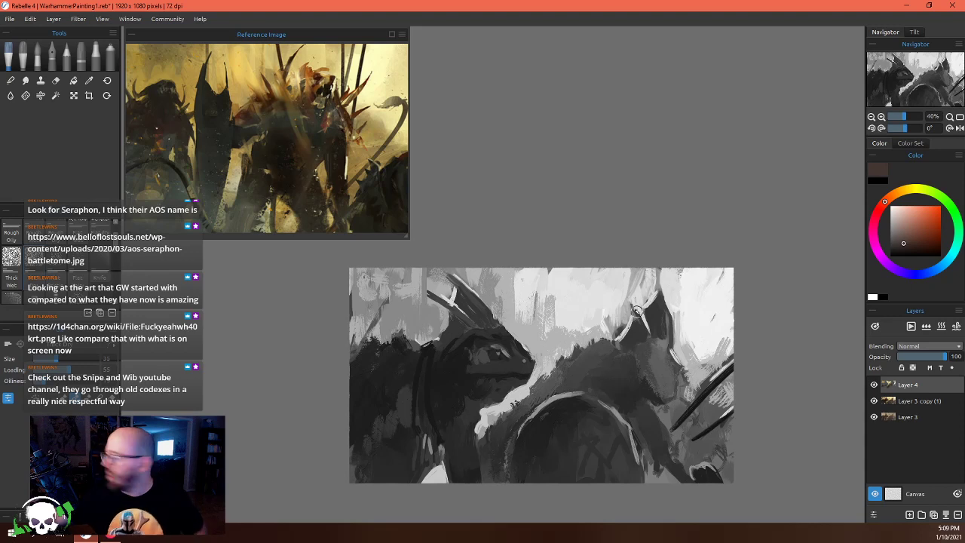
left_click(625, 351, "alt")
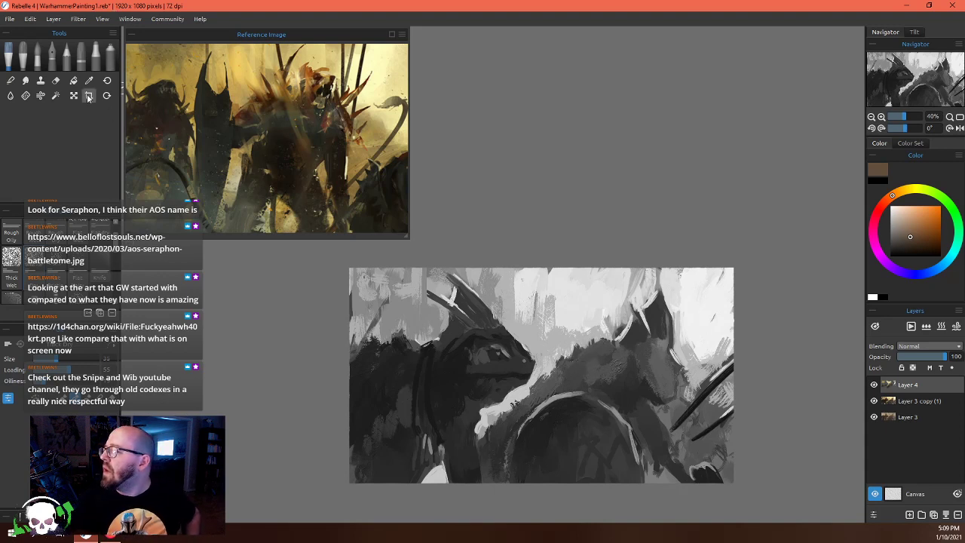
Choose a pencil brush, add a new layer above Layer 4 and set the colour to near-black
left_click(67, 56)
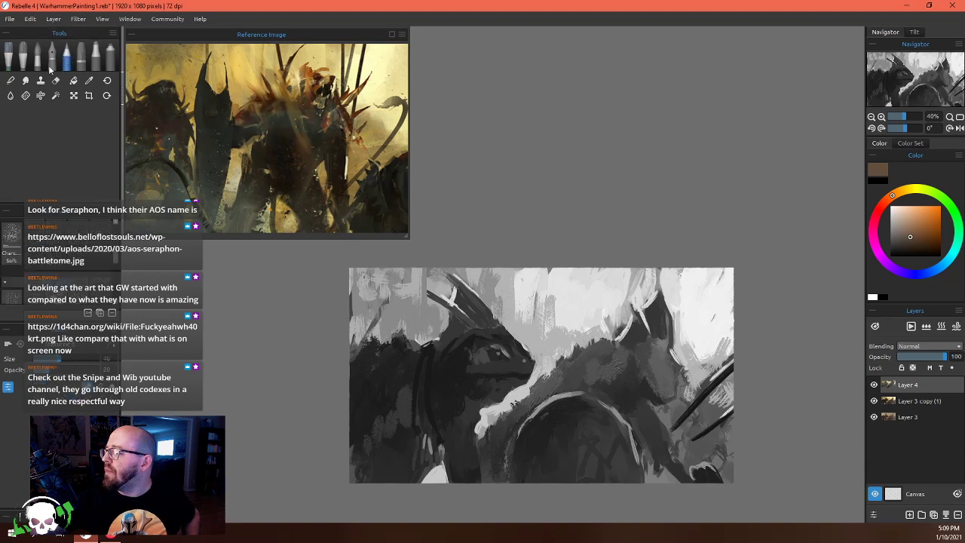
left_click_drag(117, 231, 116, 233)
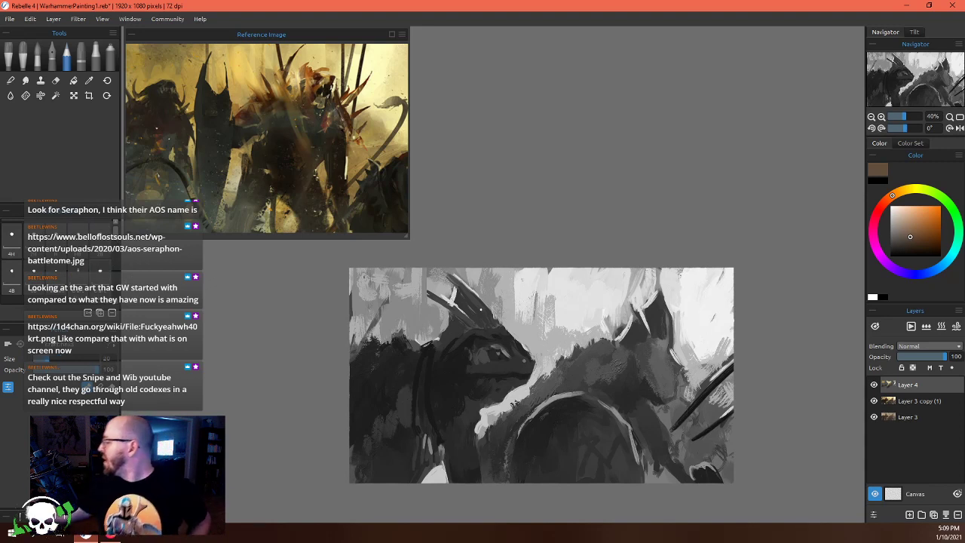
left_click(909, 514)
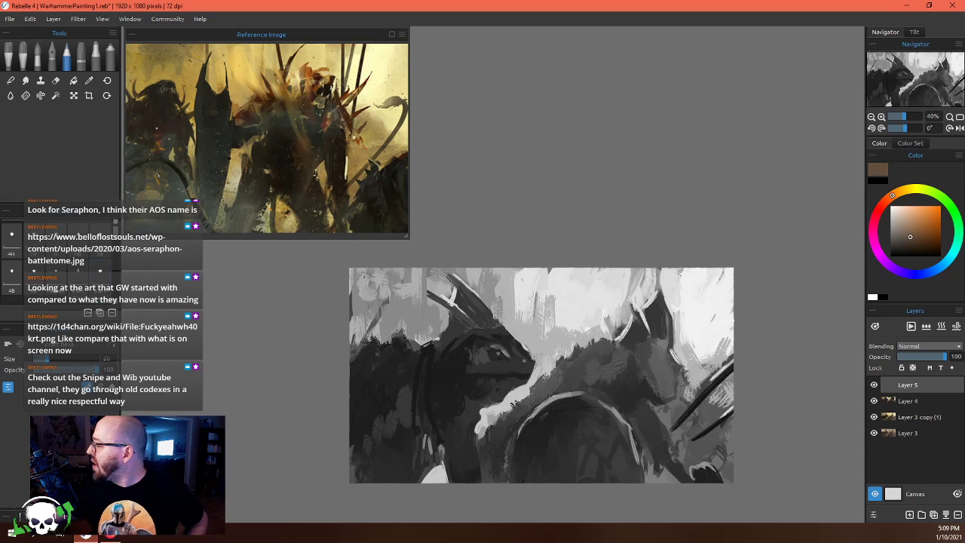
left_click(891, 254)
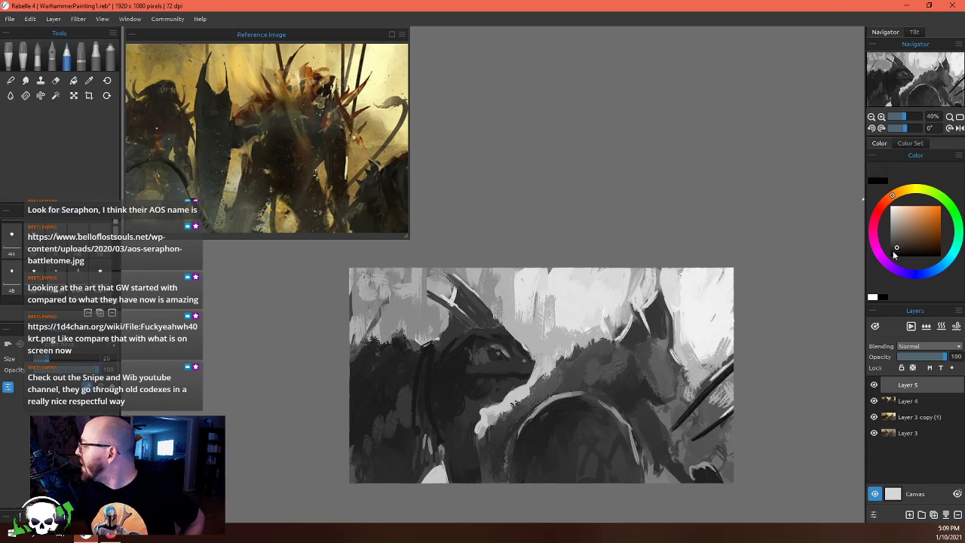
Draw thin near-black pencil lines along the left creature's crest on Layer 5, and check the reference creature's spines up close
left_click_drag(463, 285, 503, 328)
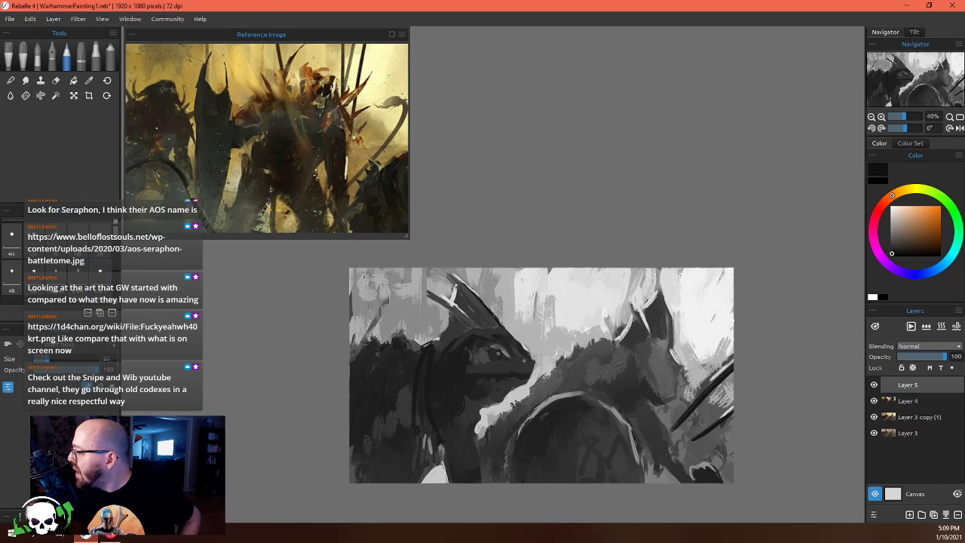
left_click_drag(453, 279, 499, 328)
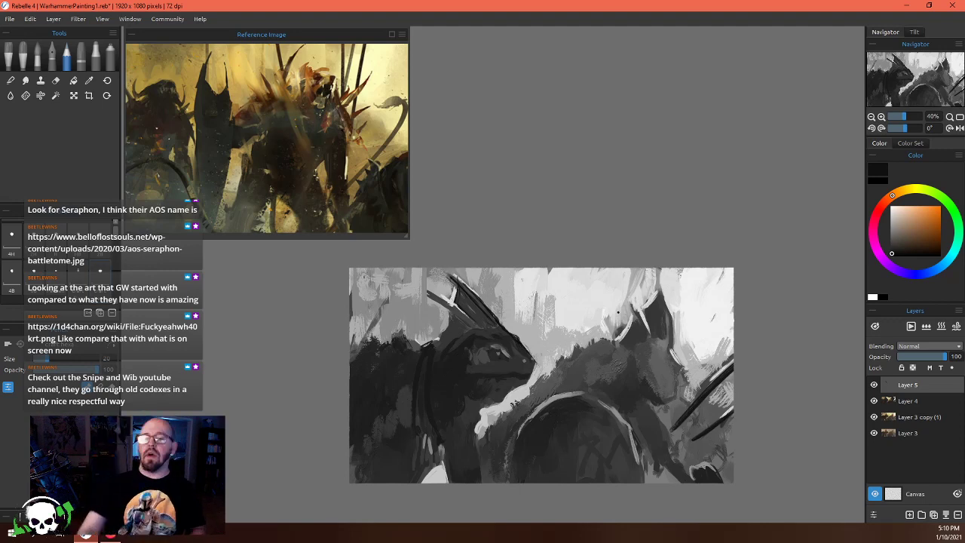
scroll(341, 119, "up", 4)
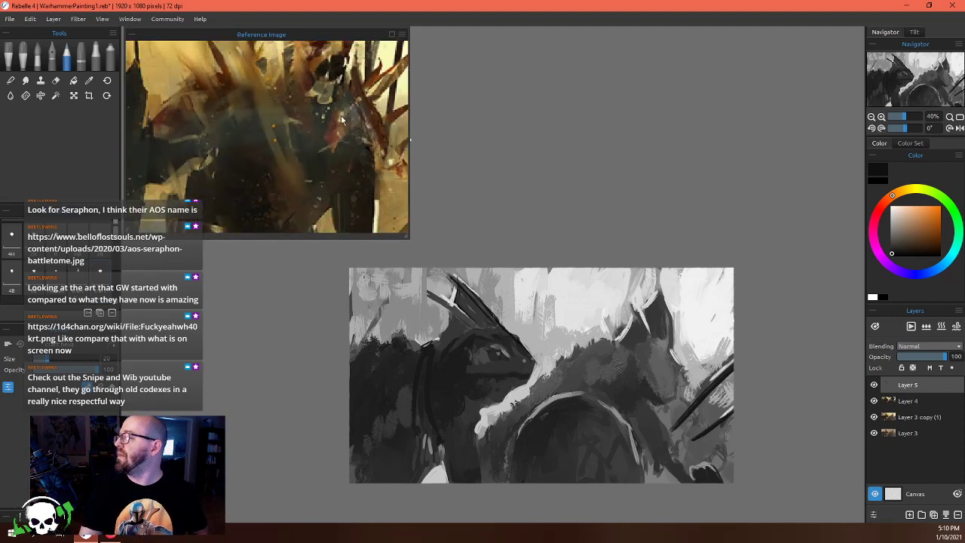
Reframe the reference on the horned beast's head, and refine the left creature's crest with sampled tan, dark brown and red-brown pencil strokes
scroll(341, 119, "down", 5)
scroll(405, 190, "up", 3)
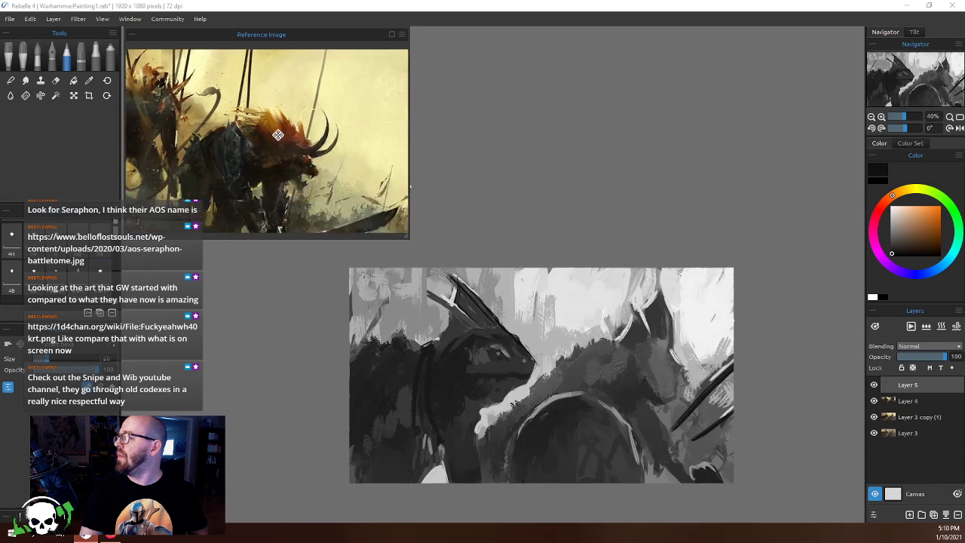
left_click_drag(376, 181, 343, 173)
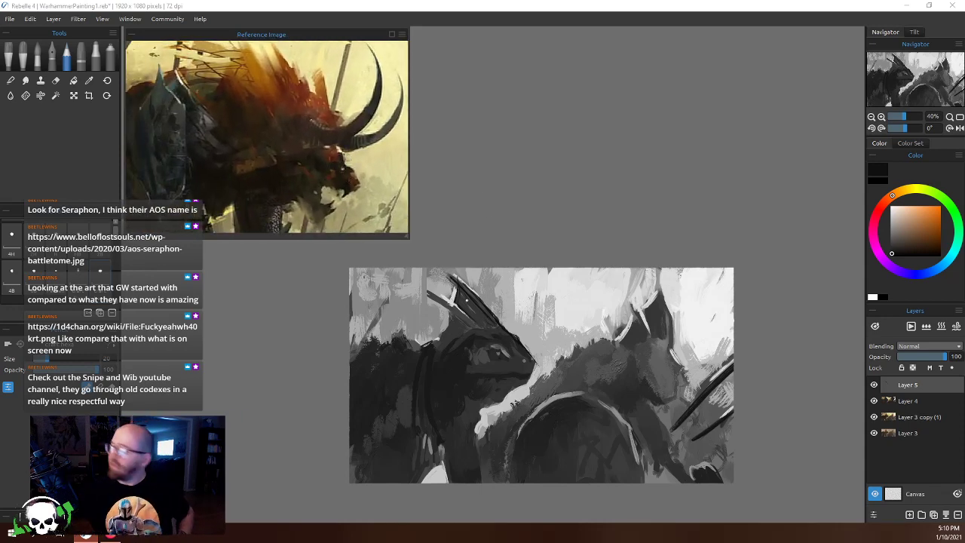
left_click(447, 287, "alt")
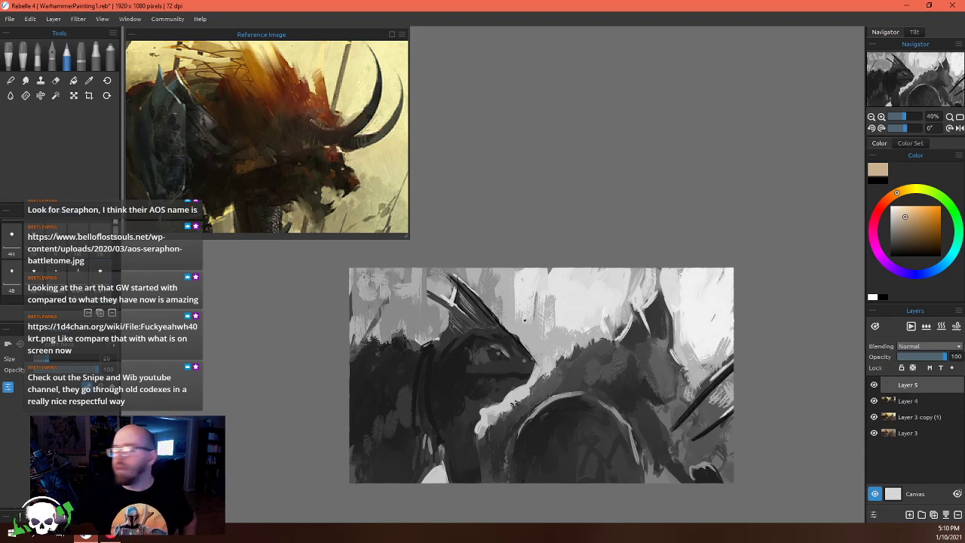
left_click(461, 345, "alt")
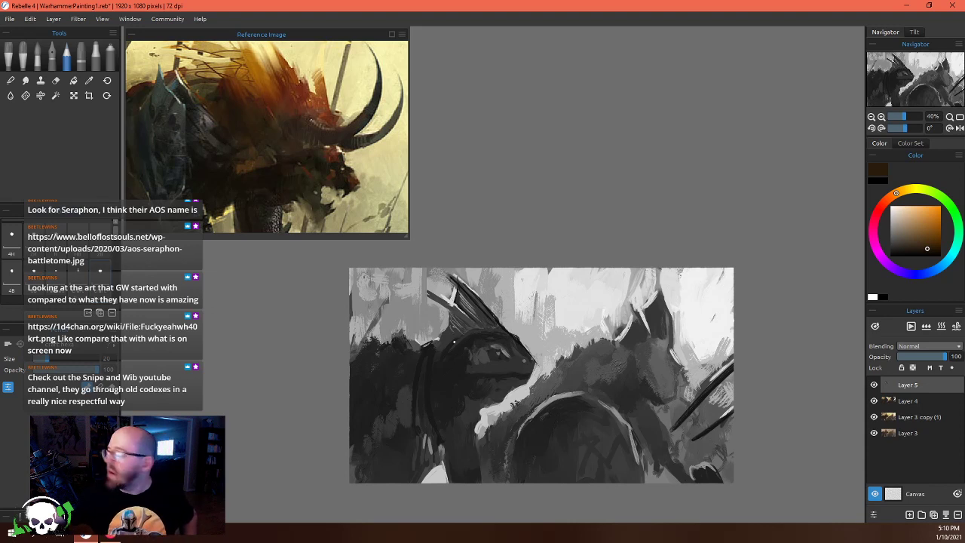
left_click(443, 336, "alt")
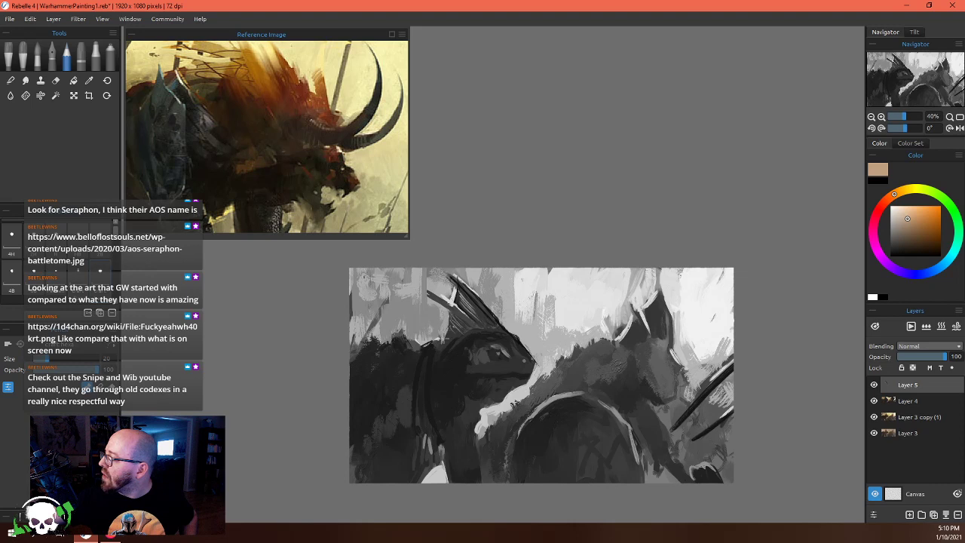
left_click(460, 323, "alt")
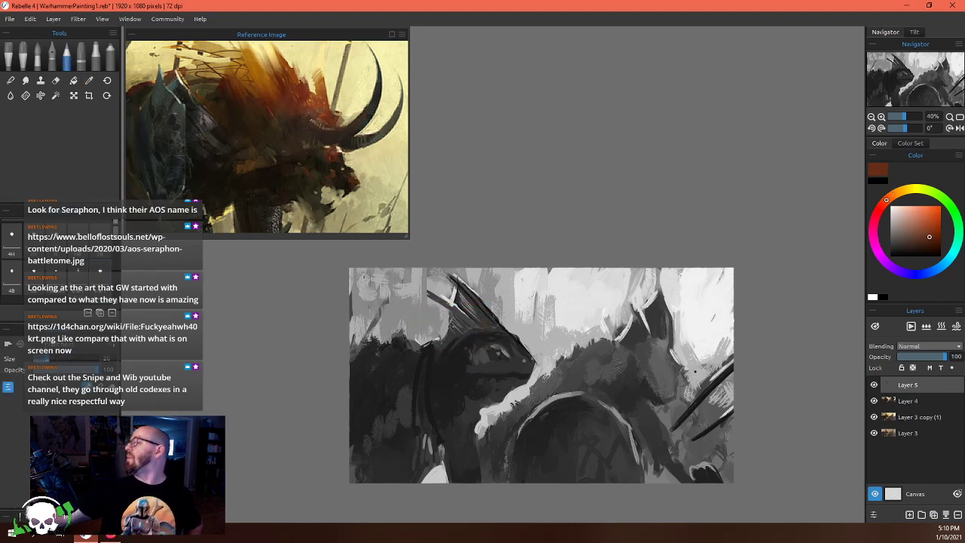
Add fine tan and red-brown pencil hatching to the front spines of the left creature's crest, using colours sampled from the canvas
left_click(449, 289, "alt")
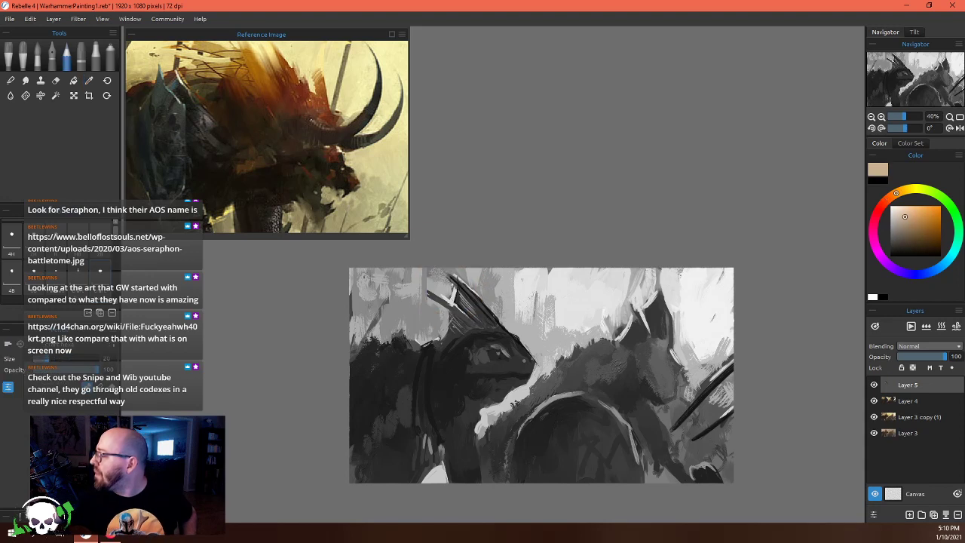
left_click(451, 293, "alt")
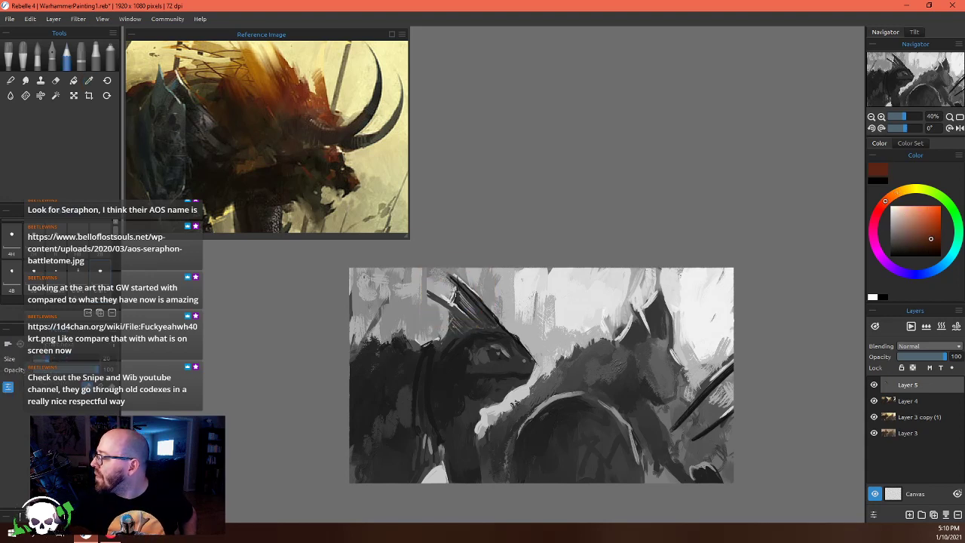
left_click(454, 301, "alt")
left_click(453, 306, "alt")
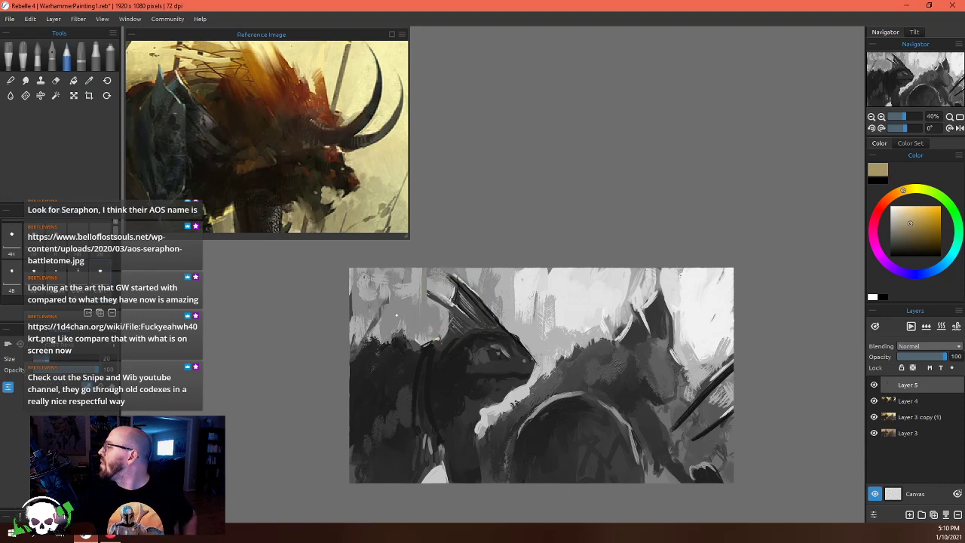
left_click(448, 339, "alt")
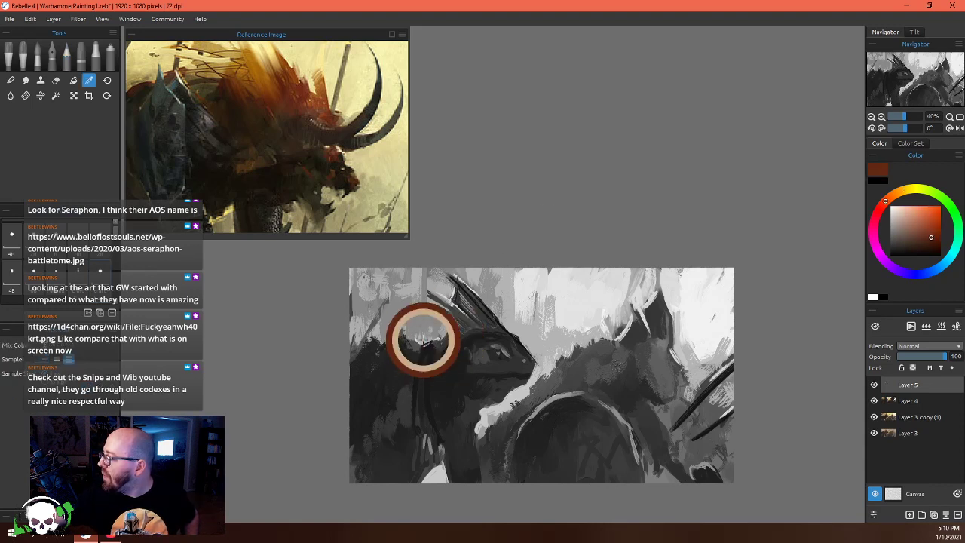
Draw light ochre lines across the dark body in the painting's lower left and pale cream strokes around the bright gap beside it
left_click(423, 341, "alt")
mouse_move(372, 414)
left_mouse_down()
mouse_move(393, 452)
mouse_move(373, 407)
mouse_move(374, 429)
left_mouse_up()
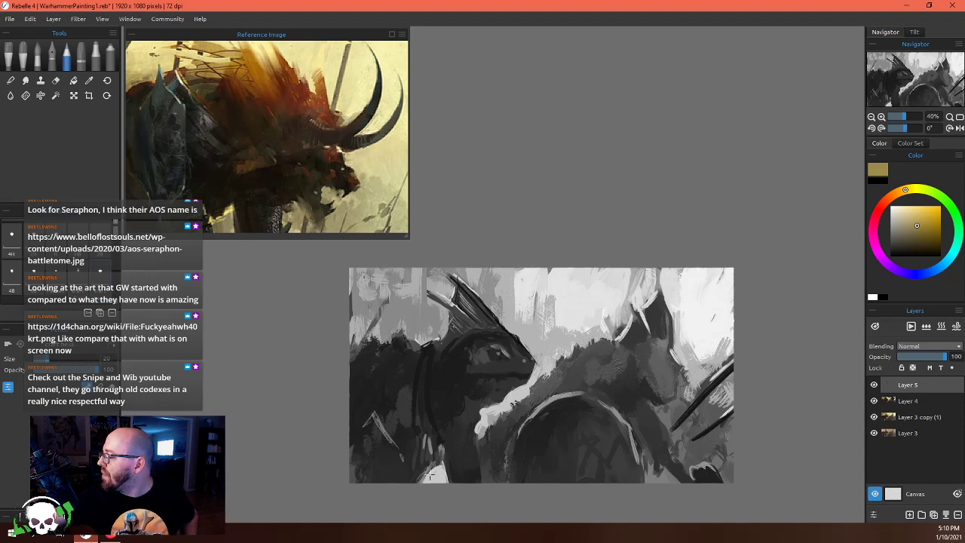
left_click(443, 408, "alt")
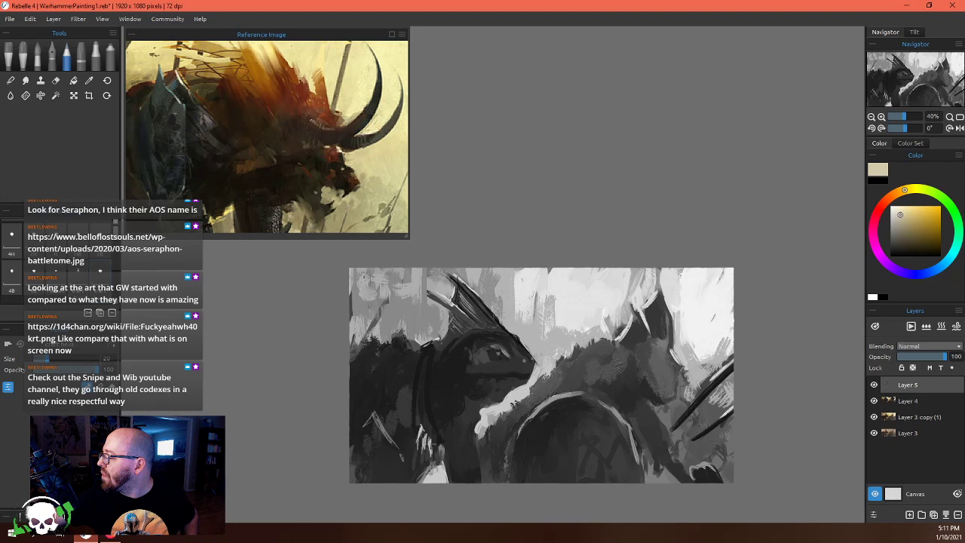
left_click_drag(431, 444, 439, 459)
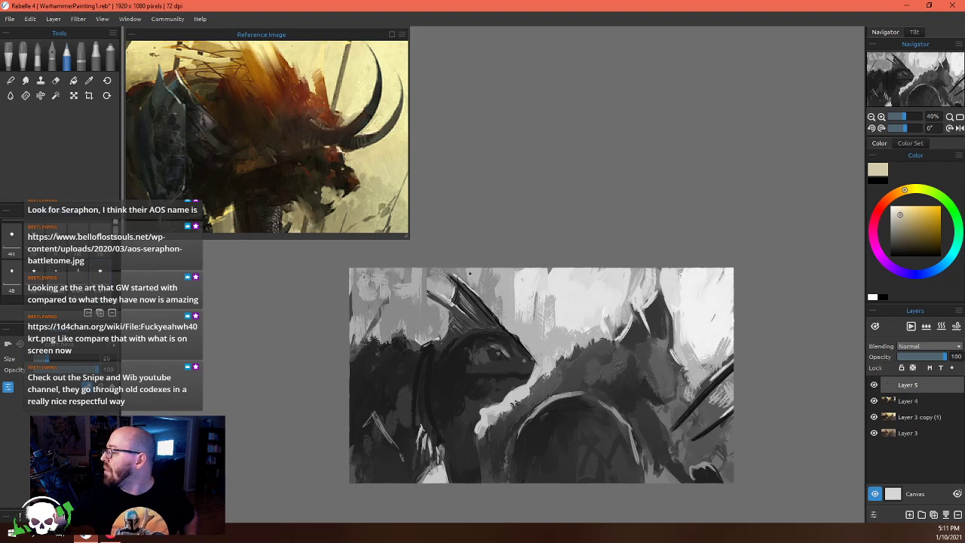
Roughen the dark furry back behind the left creature's head with sampled near-black and ochre pencil strokes along its upper edge
left_click(411, 349, "alt")
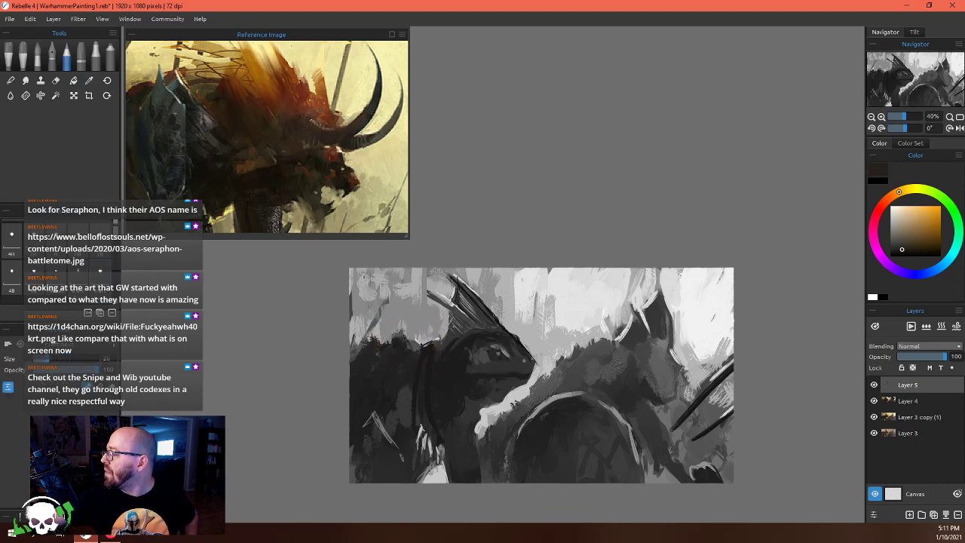
mouse_move(411, 349)
left_mouse_down()
mouse_move(420, 348)
mouse_move(414, 355)
left_mouse_up()
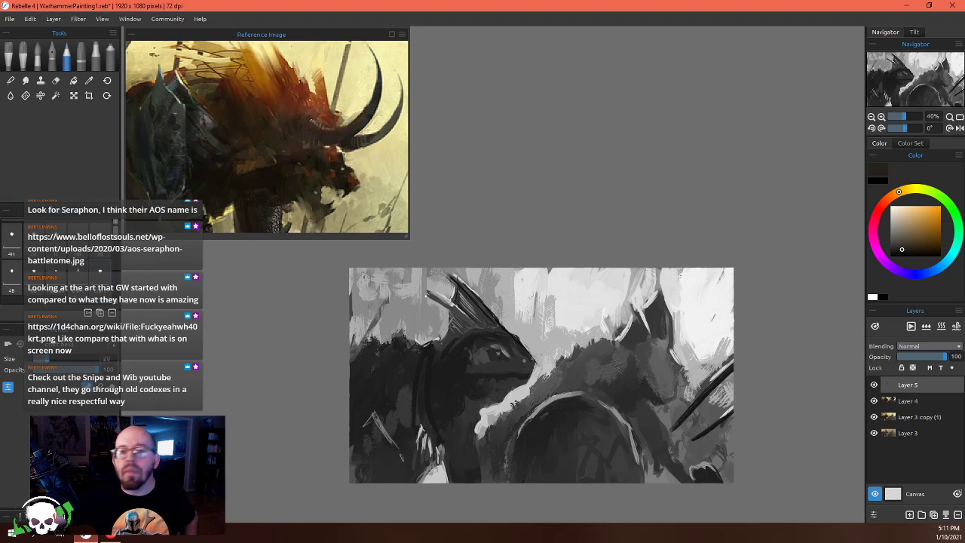
left_click(387, 327, "alt")
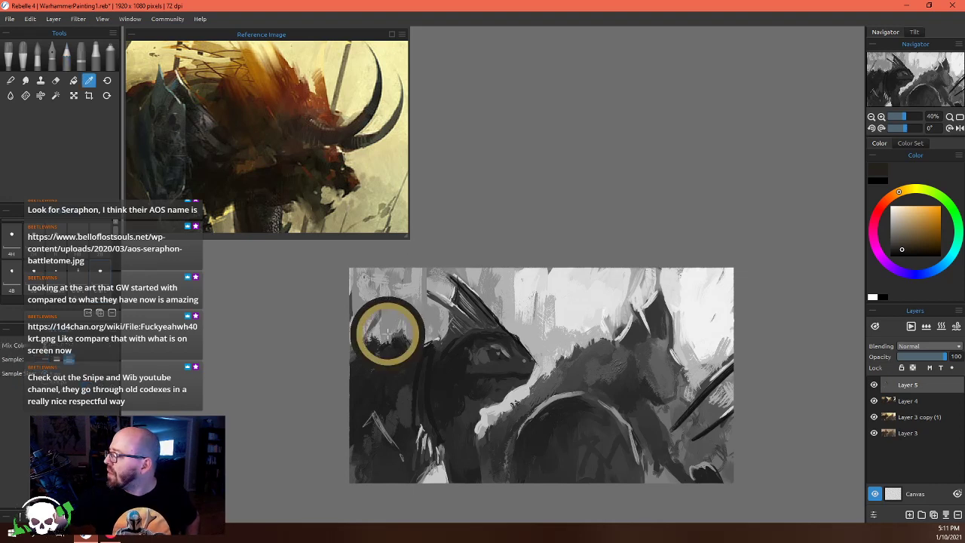
mouse_move(346, 368)
left_mouse_down()
mouse_move(358, 346)
mouse_move(355, 360)
left_mouse_up()
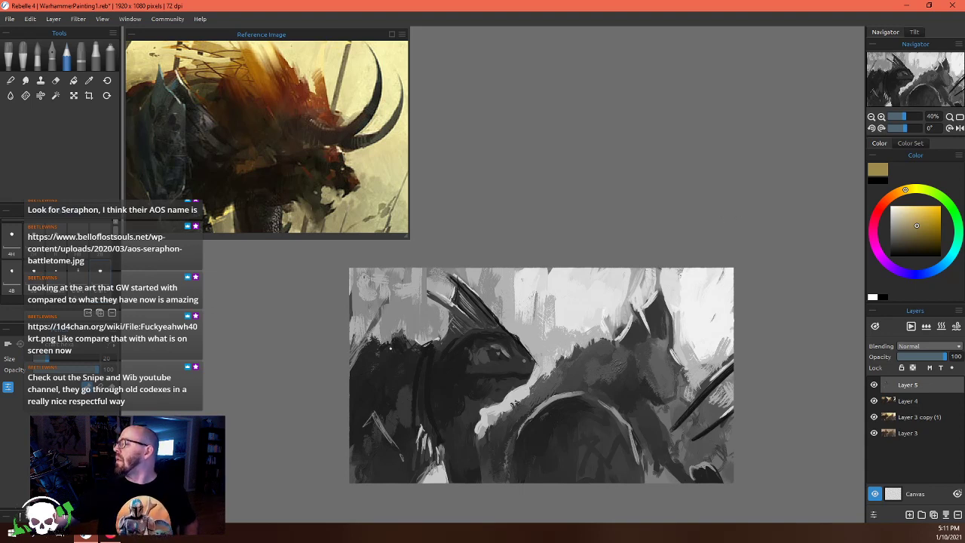
left_click(361, 360, "alt")
left_click_drag(354, 364, 350, 374)
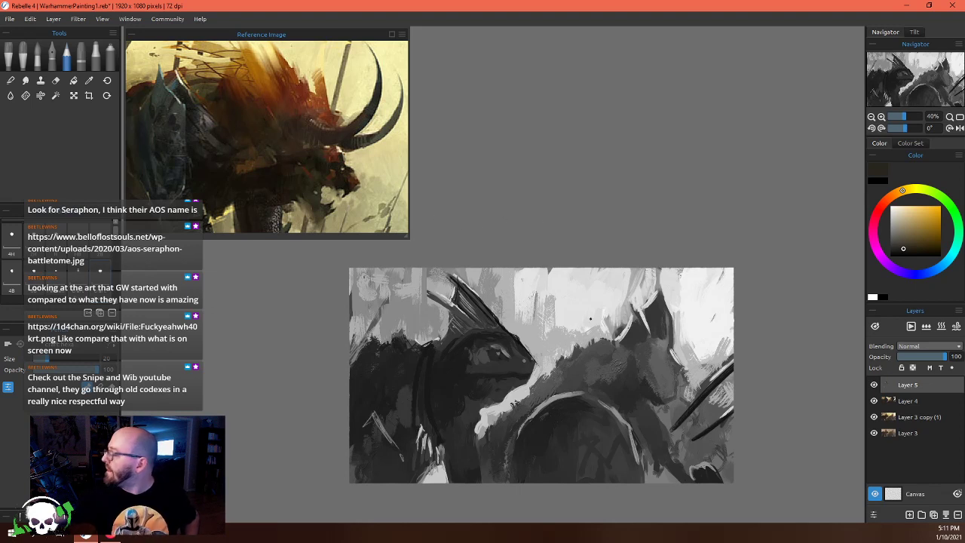
Hatch the right creature's furry back and shoulder with mid-brown pencil strokes, sampling the browns from the surrounding area
left_click(588, 364, "alt")
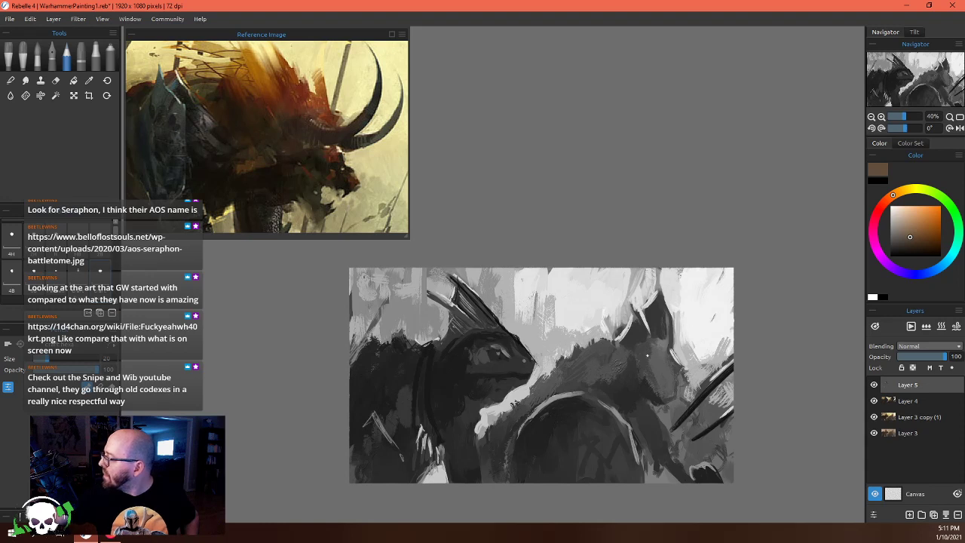
left_click(618, 370, "alt")
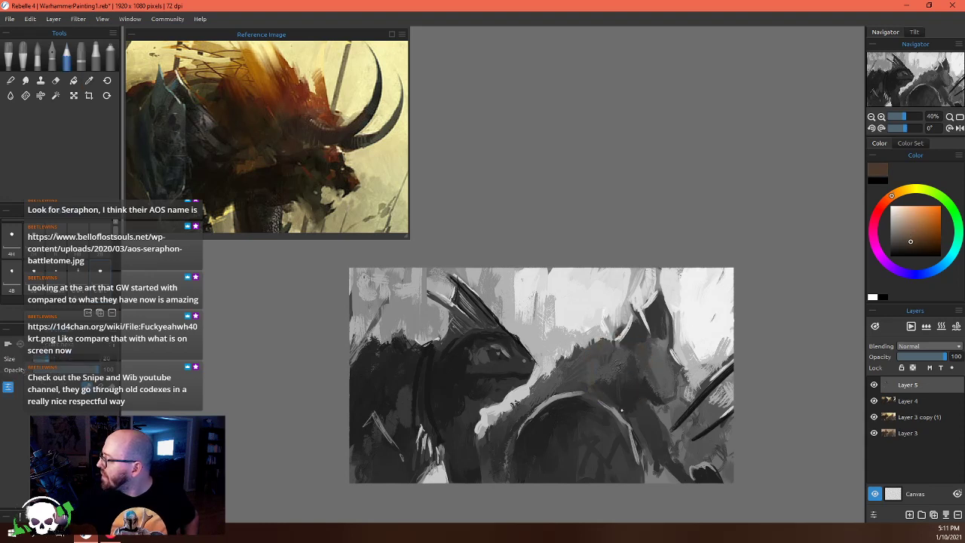
left_click_drag(640, 359, 667, 392)
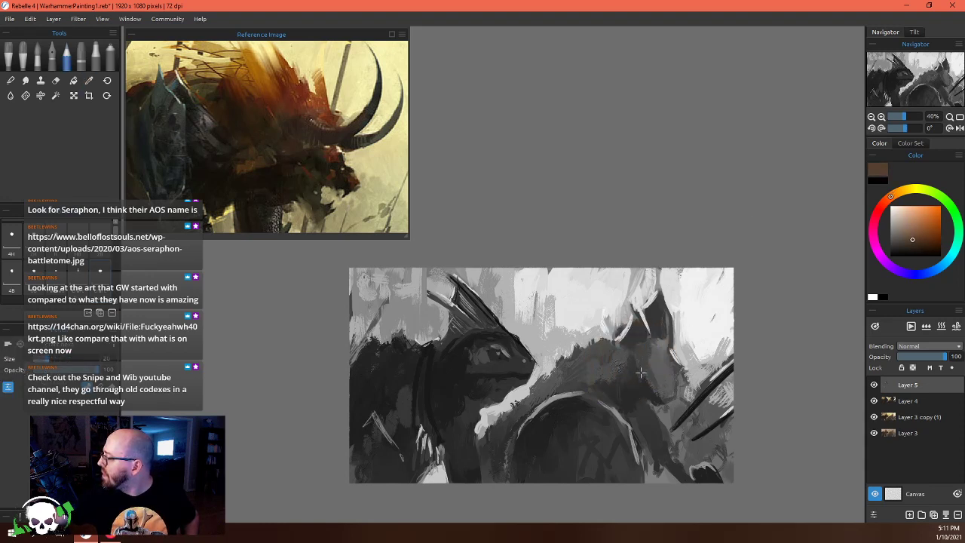
left_click_drag(618, 368, 651, 360)
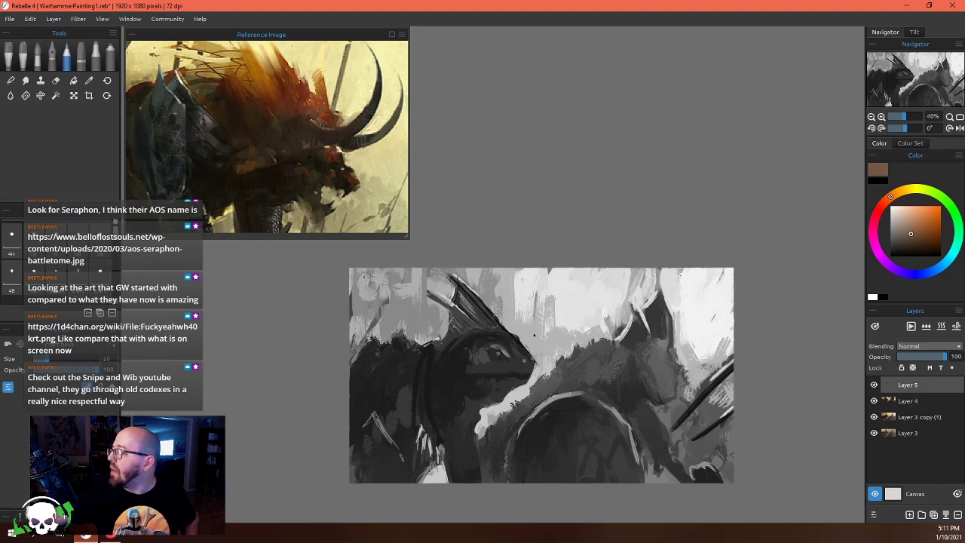
left_click(673, 340, "alt")
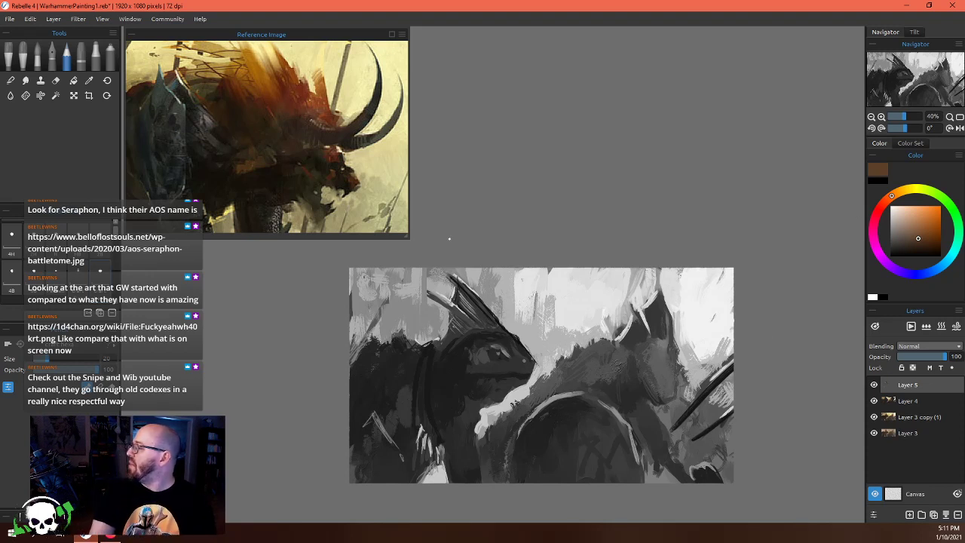
Show more of the reference scene, and hatch the bright gap below the left creature's neck with sampled dark grey and ochre
scroll(299, 187, "down", 3)
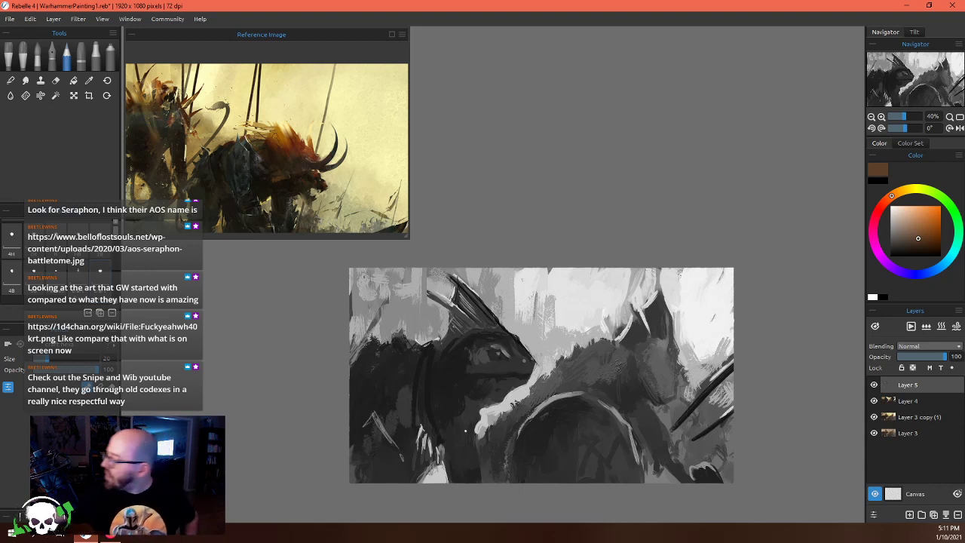
left_click(487, 452, "alt")
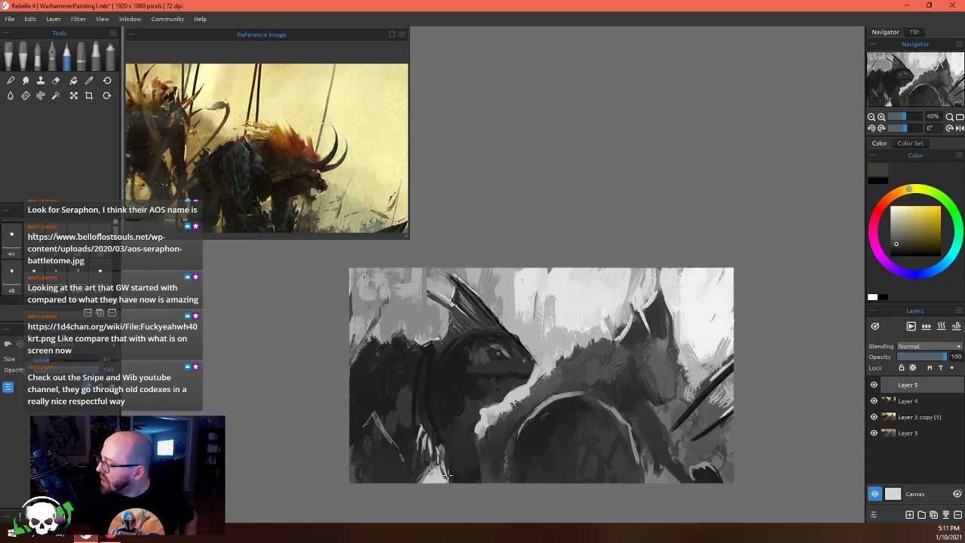
left_click(431, 457, "alt")
left_click(416, 324, "alt")
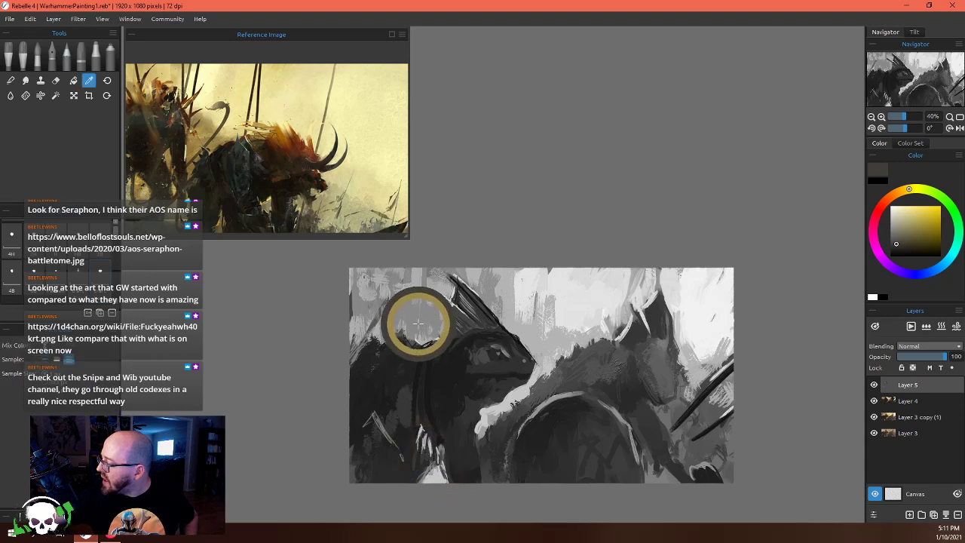
mouse_move(436, 471)
left_mouse_down()
mouse_move(440, 477)
mouse_move(427, 478)
mouse_move(443, 468)
left_mouse_up()
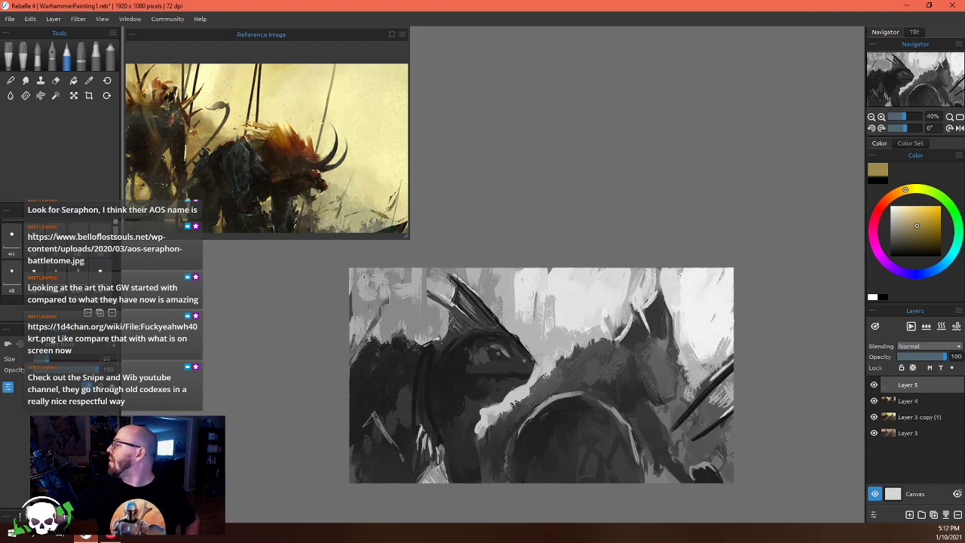
Shade the left creature's jaw and neck with sampled dark browns and near-black, and tone the pale patch under its chin with ochre
left_click(461, 407, "alt")
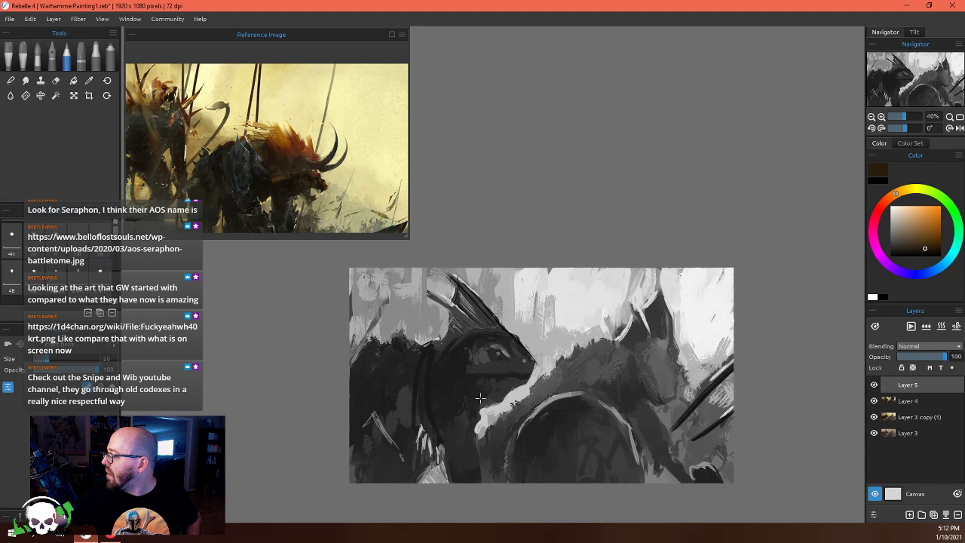
left_click(480, 398, "alt")
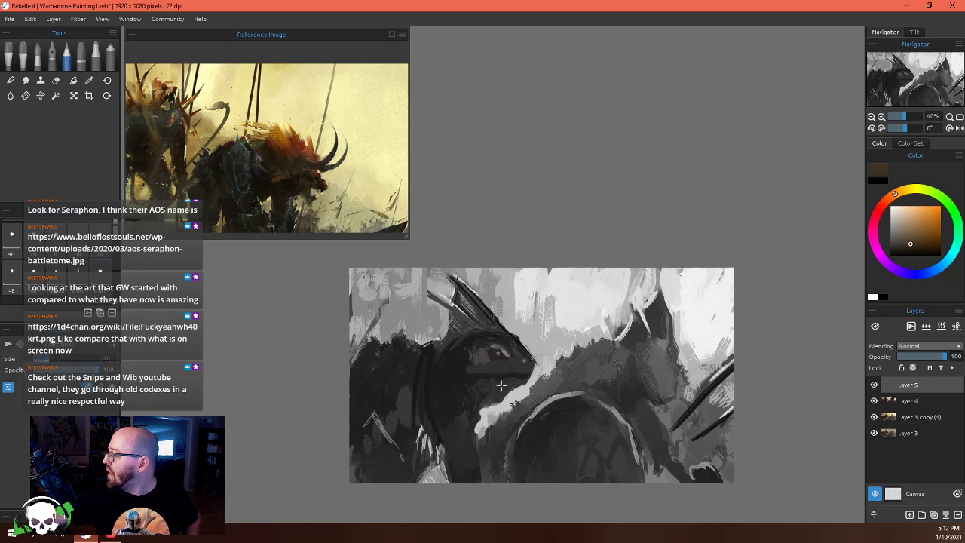
left_click(455, 368, "alt")
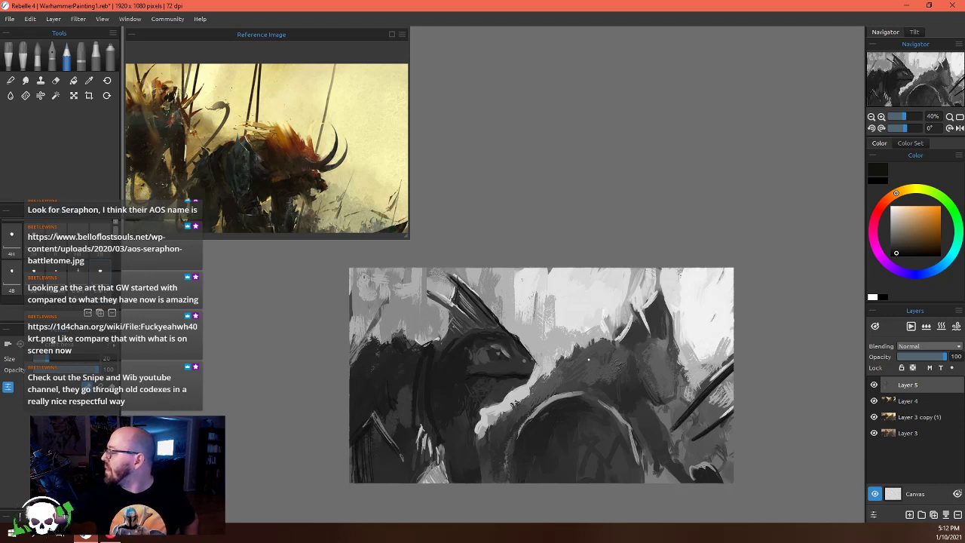
left_click(502, 419, "alt")
left_click_drag(489, 440, 491, 429)
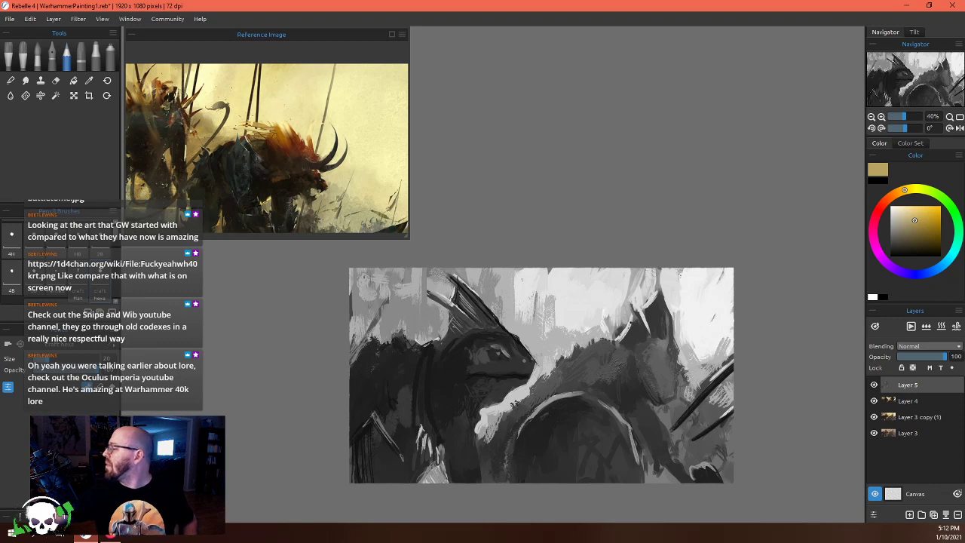
Refine the pointed ear and spikes above the right creature's back with sampled tan, reddish-brown and pale yellow pencil strokes
left_click(618, 329, "alt")
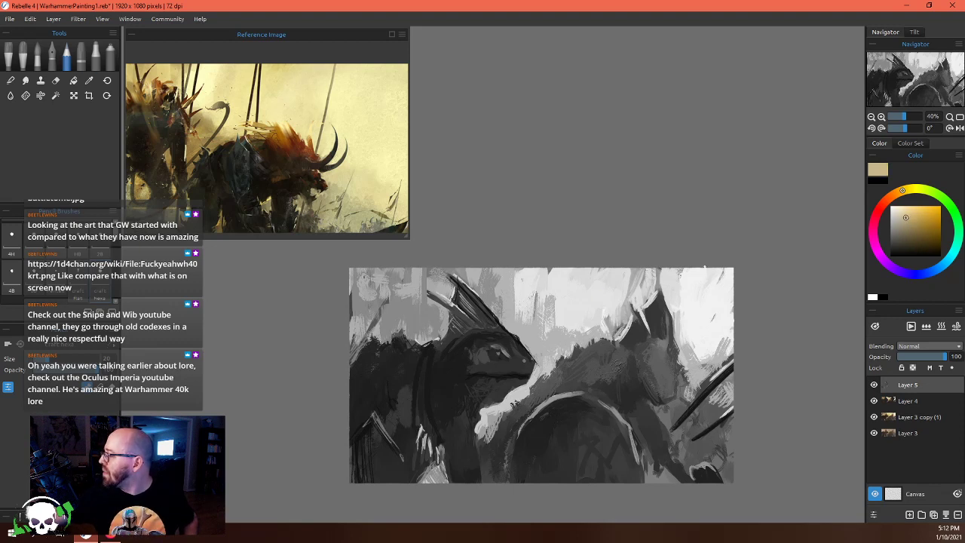
left_click(663, 303, "alt")
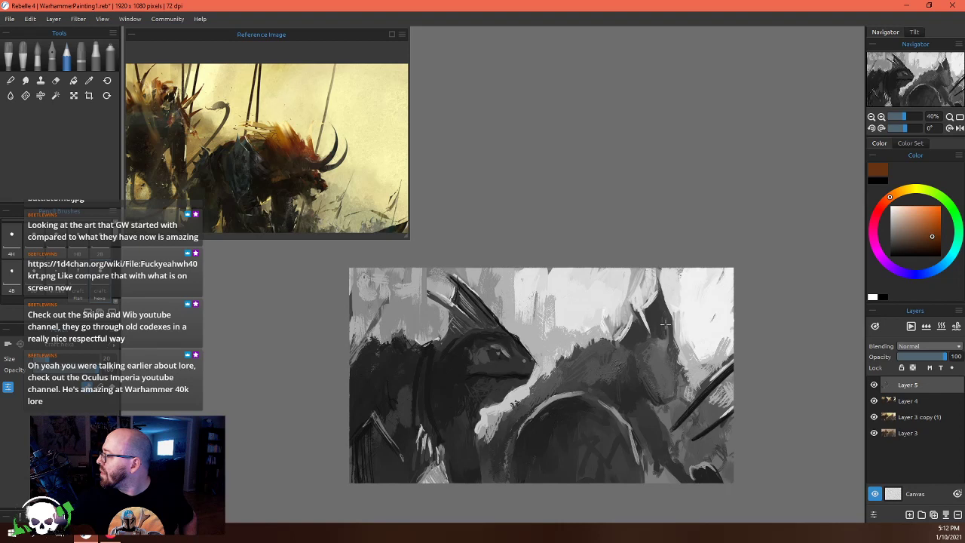
mouse_move(653, 300)
left_mouse_down()
mouse_move(646, 315)
mouse_move(651, 306)
left_mouse_up()
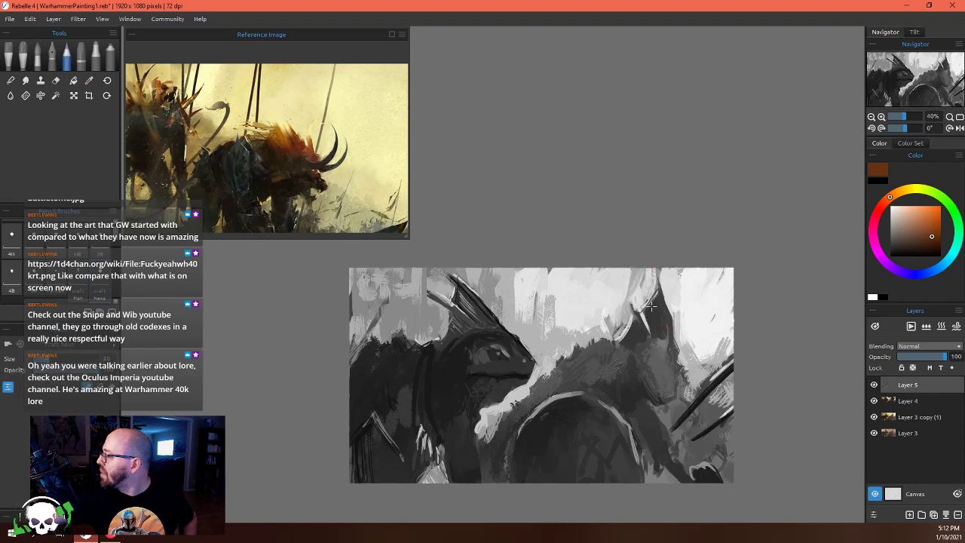
left_click(644, 322, "alt")
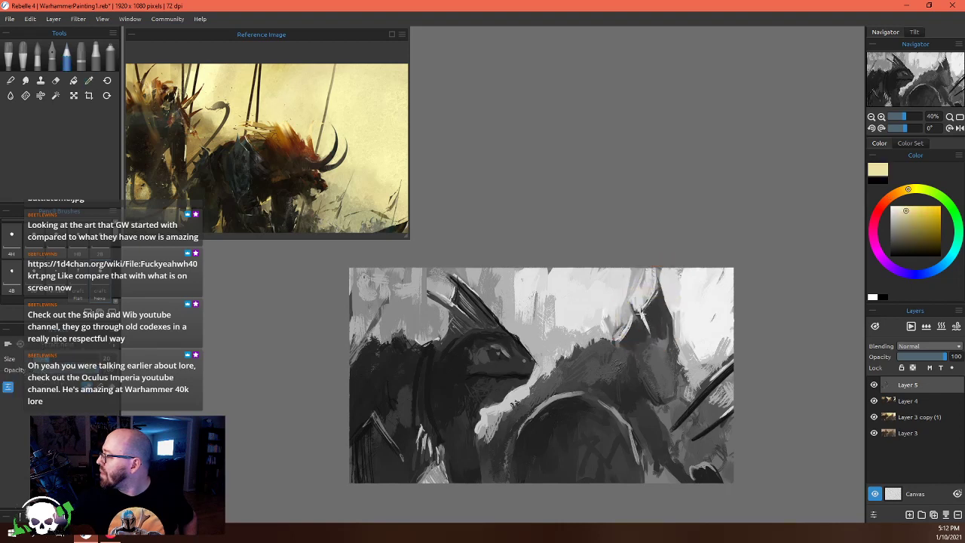
left_click(639, 312, "alt")
left_click_drag(643, 312, 631, 299)
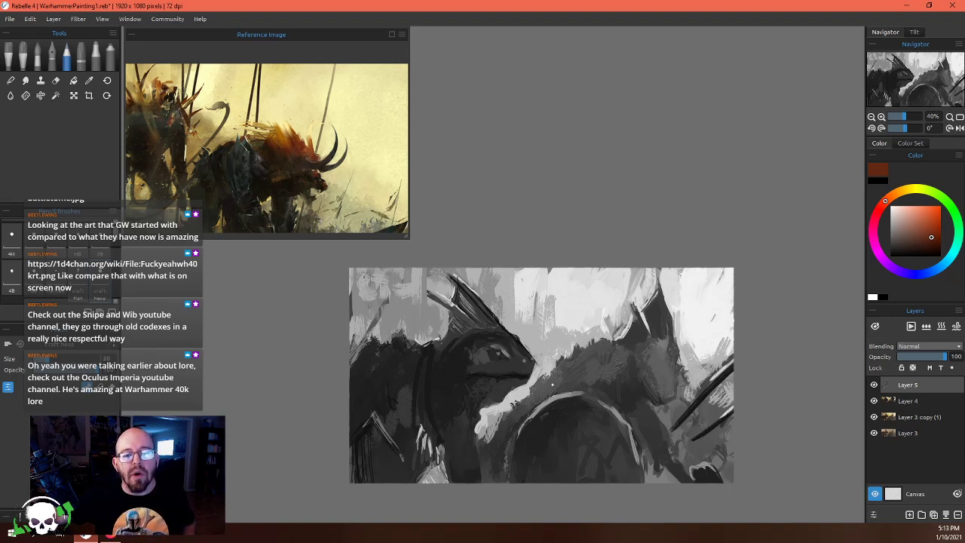
Rework the rim of the large arched shape on the right creature with sampled tan and dark brown pencil strokes
left_click(534, 416, "alt")
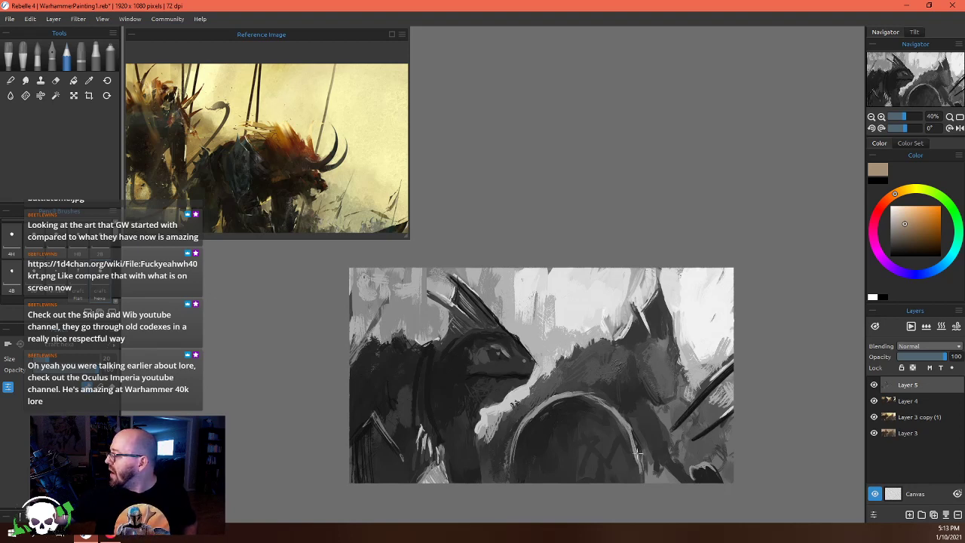
left_click(632, 430, "alt")
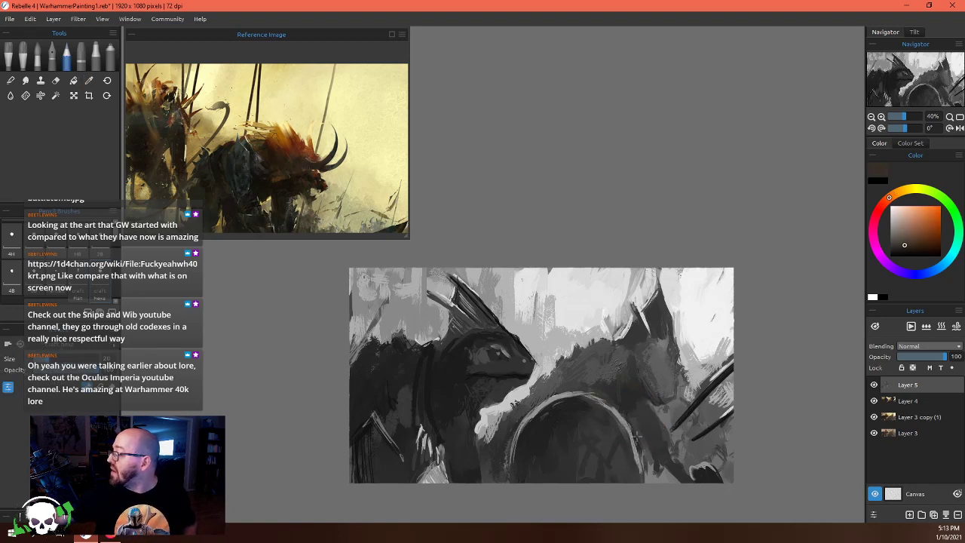
left_click(571, 397, "alt")
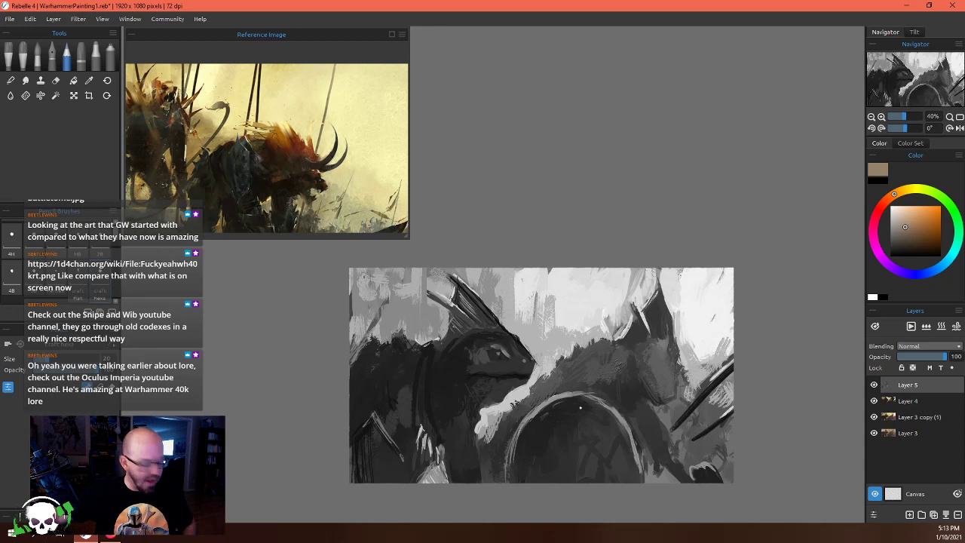
left_click(536, 432, "alt")
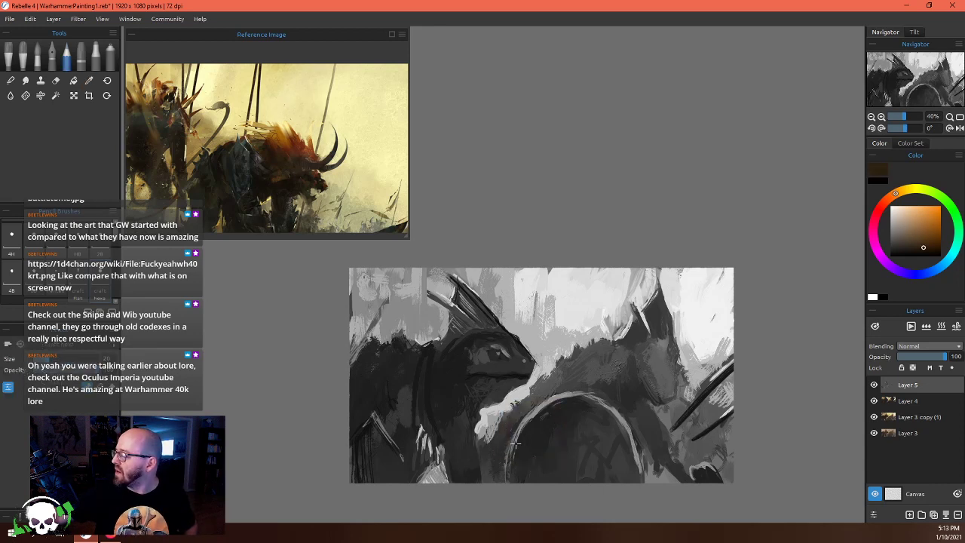
left_click(523, 423, "alt")
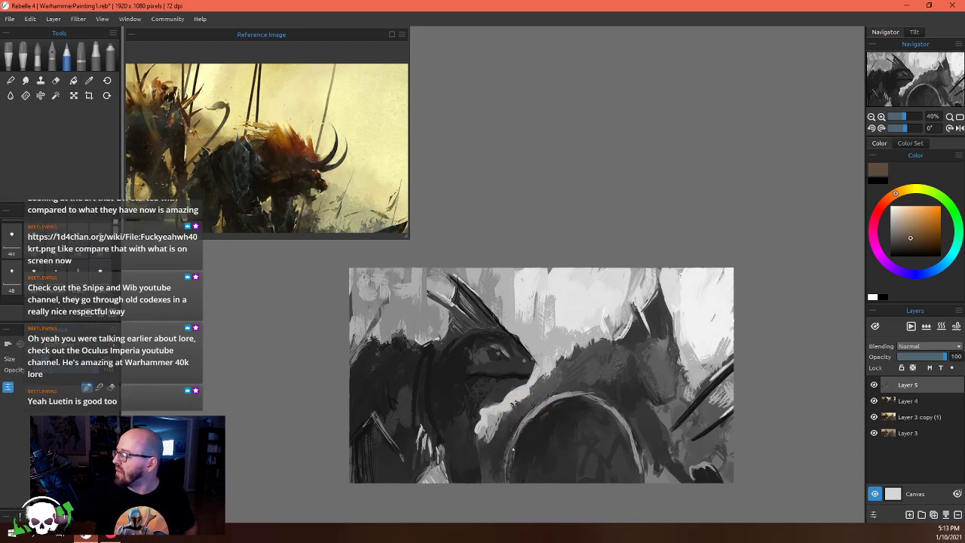
left_click(531, 416, "alt")
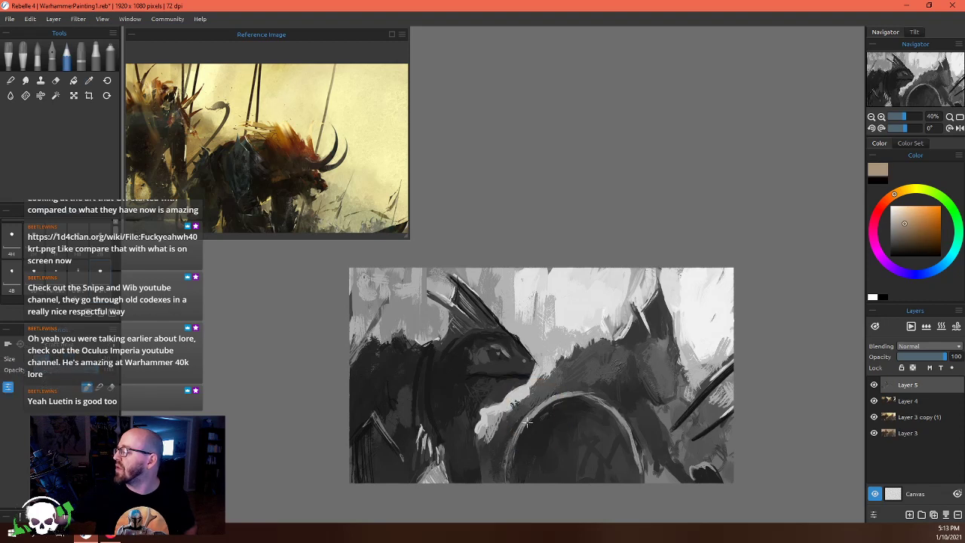
Hatch the right creature's furry shoulder with sampled browns, and touch up its edge beside the bright gap with cream
left_click(575, 387, "alt")
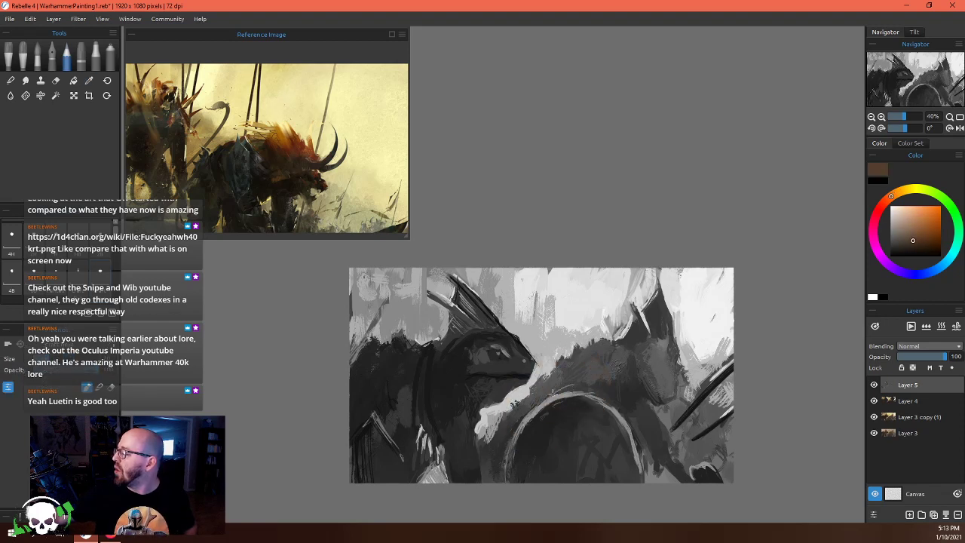
left_click(568, 380, "alt")
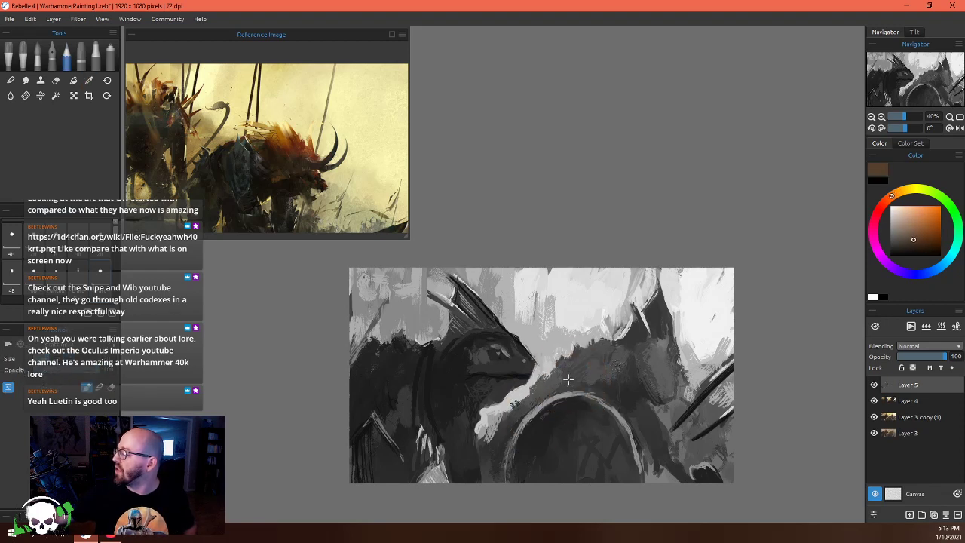
left_click(519, 396, "alt")
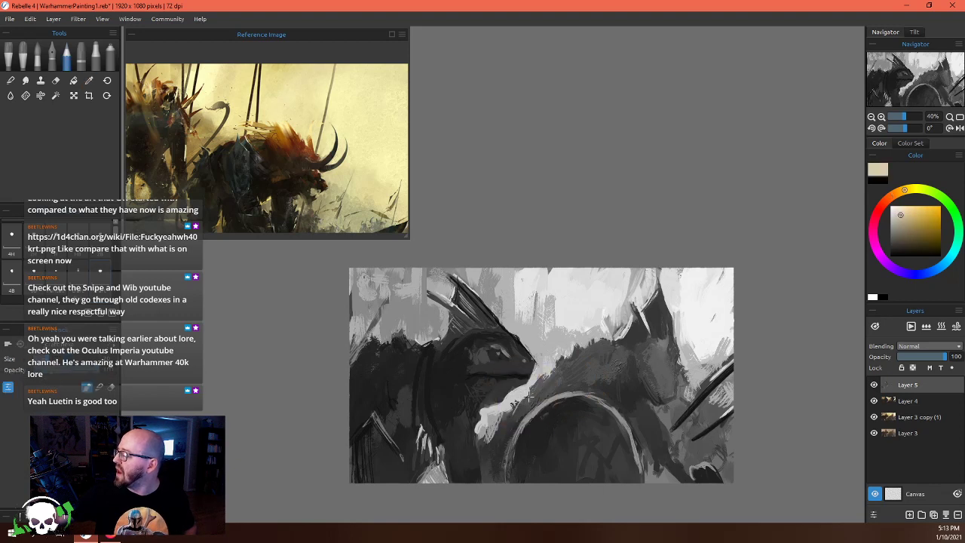
left_click_drag(513, 405, 527, 401)
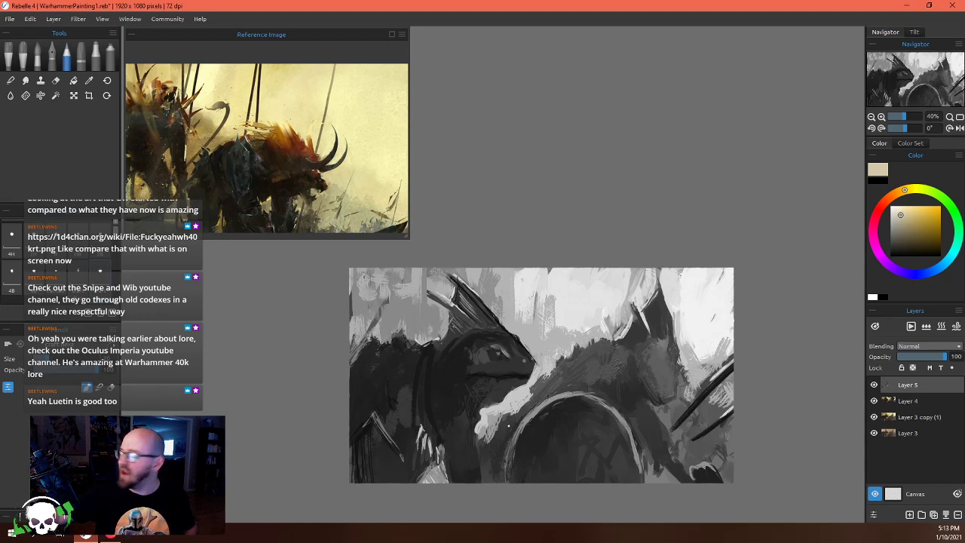
Add sampled olive-brown and cream pencil strokes to the left creature's lower chest and the pale patch at the canvas's lower edge
left_click(488, 435, "alt")
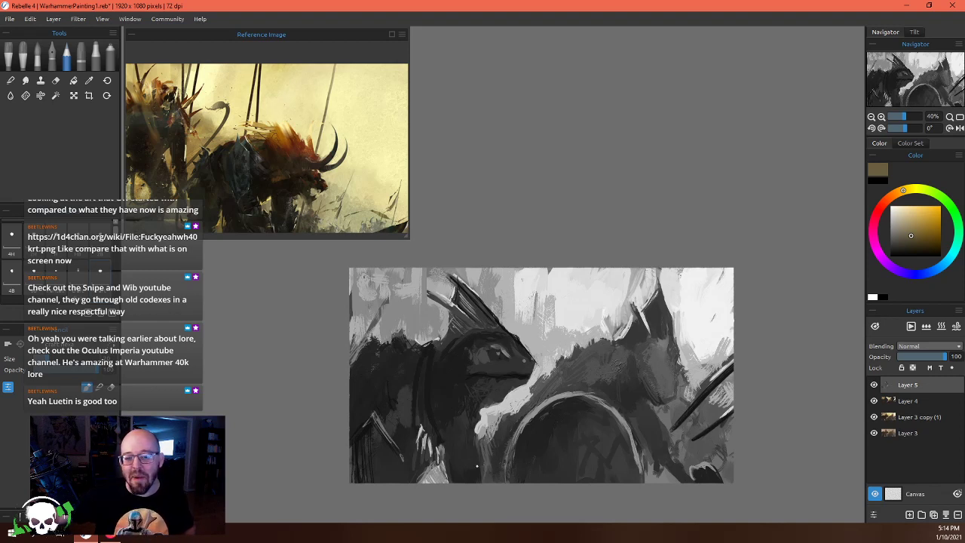
mouse_move(455, 457)
left_mouse_down()
mouse_move(425, 487)
mouse_move(453, 477)
left_mouse_up()
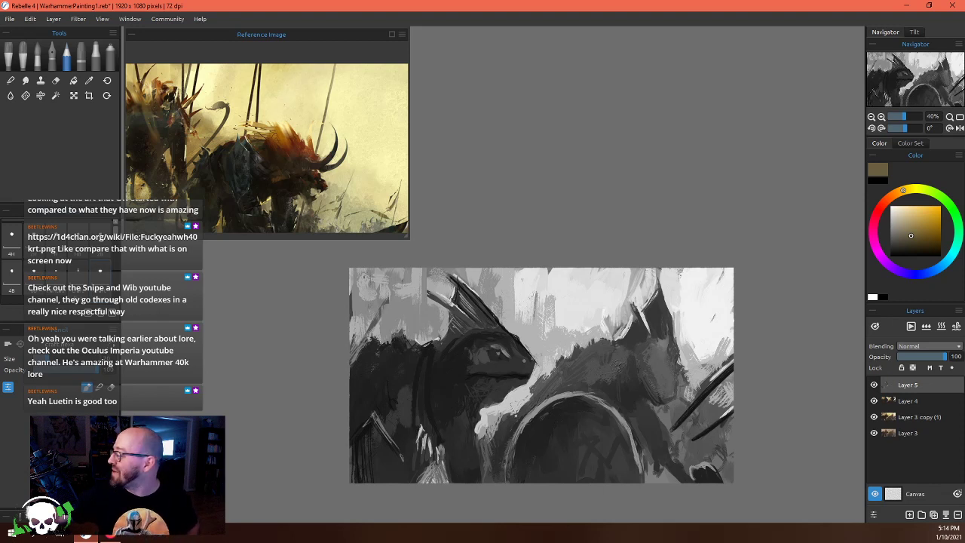
left_click(500, 407, "alt")
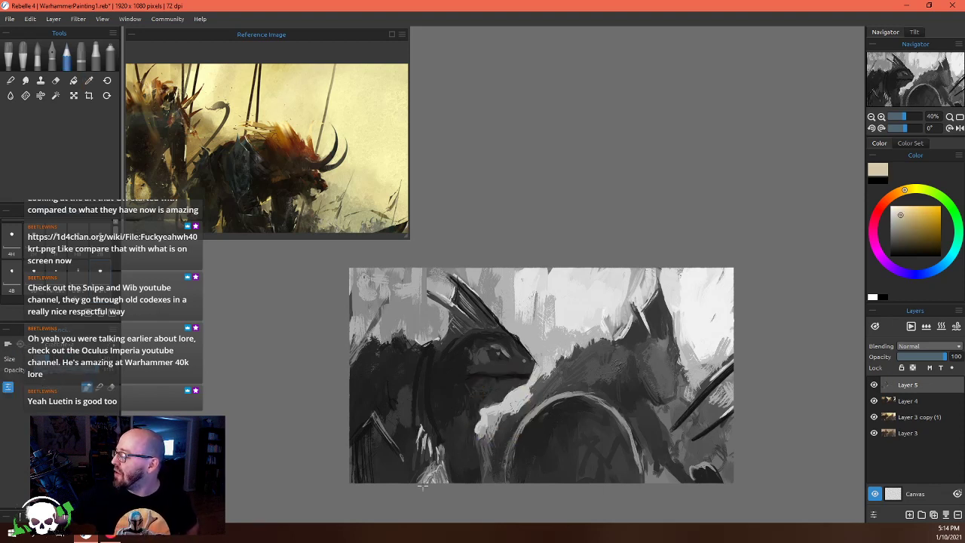
left_click_drag(423, 486, 428, 472)
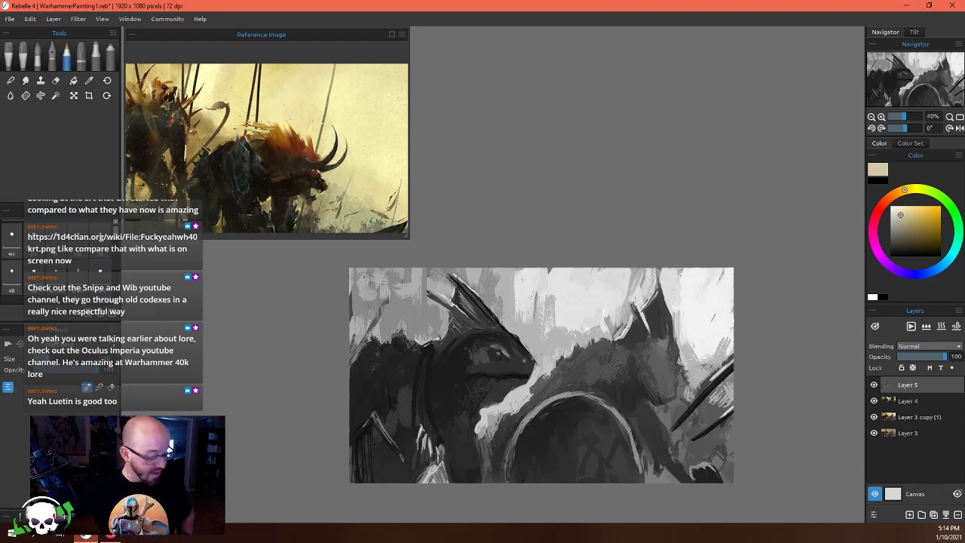
Touch up the dark spears and the right creature's foreleg with sampled near-black, brown and grey pencil strokes
left_click(712, 428, "alt")
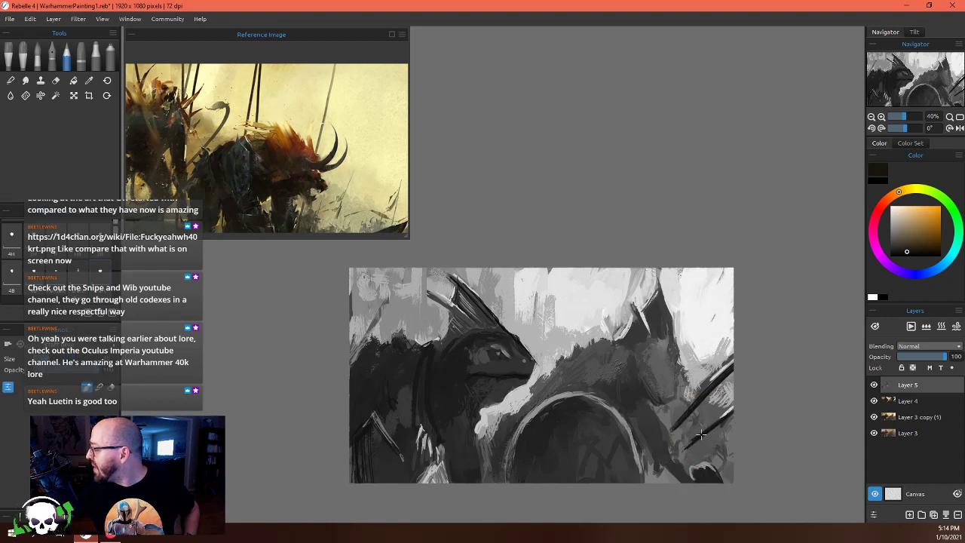
left_click(672, 423, "alt")
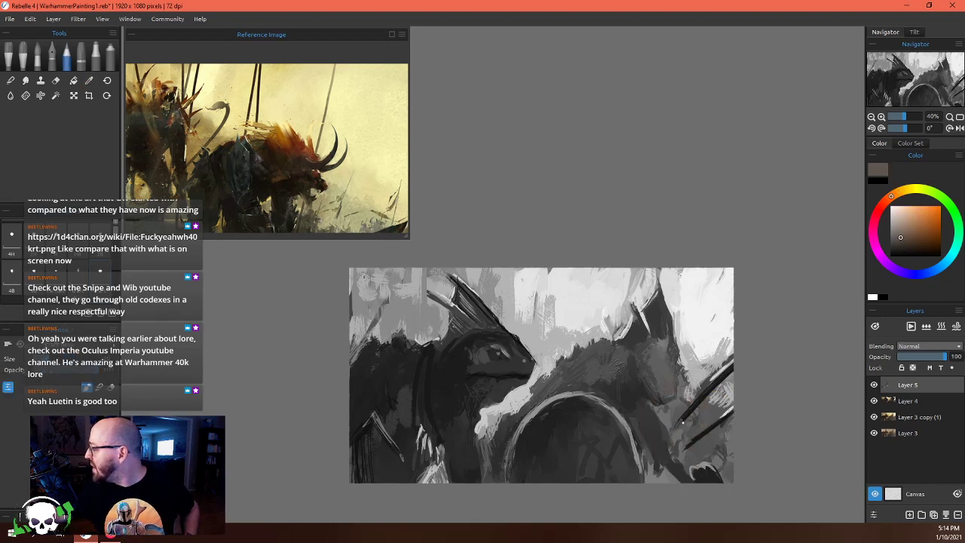
left_click(683, 467, "alt")
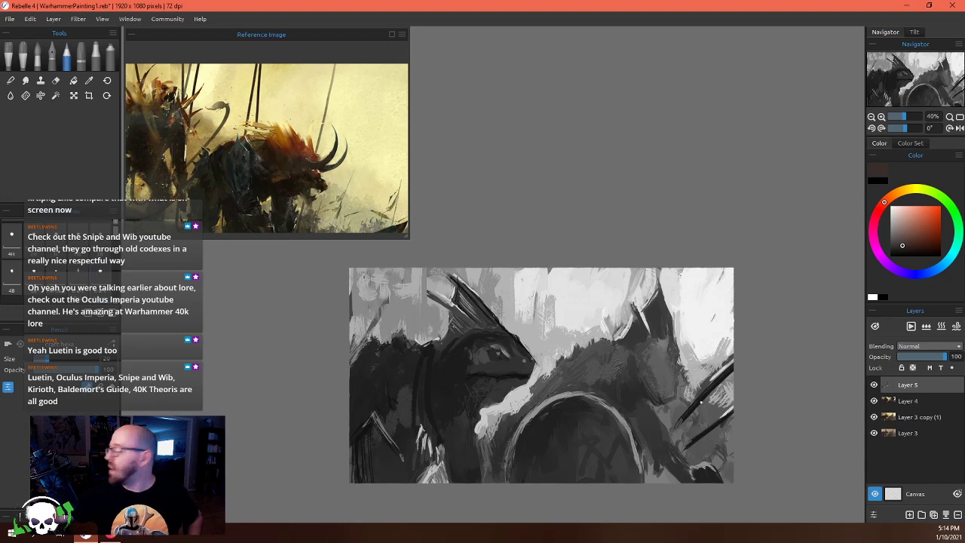
left_click(667, 458, "alt")
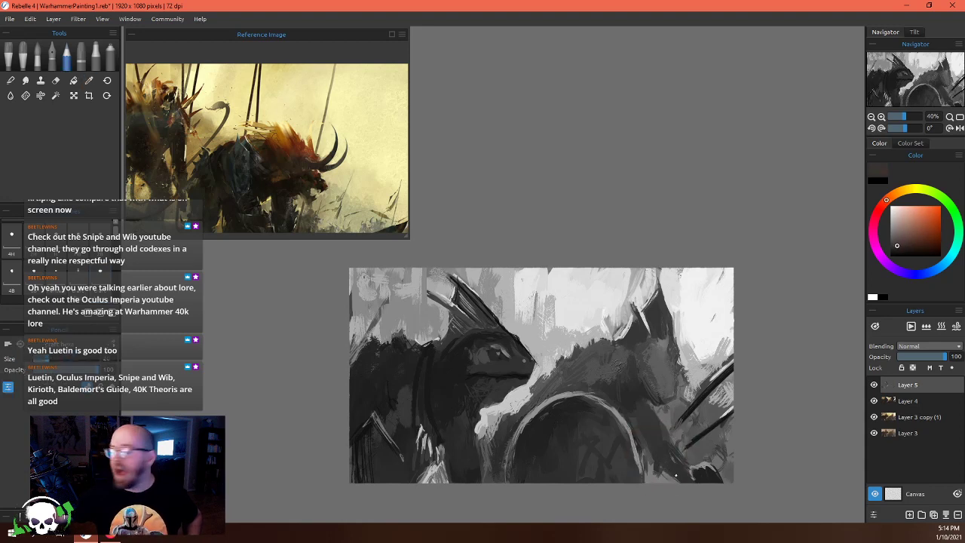
left_click(656, 479, "alt")
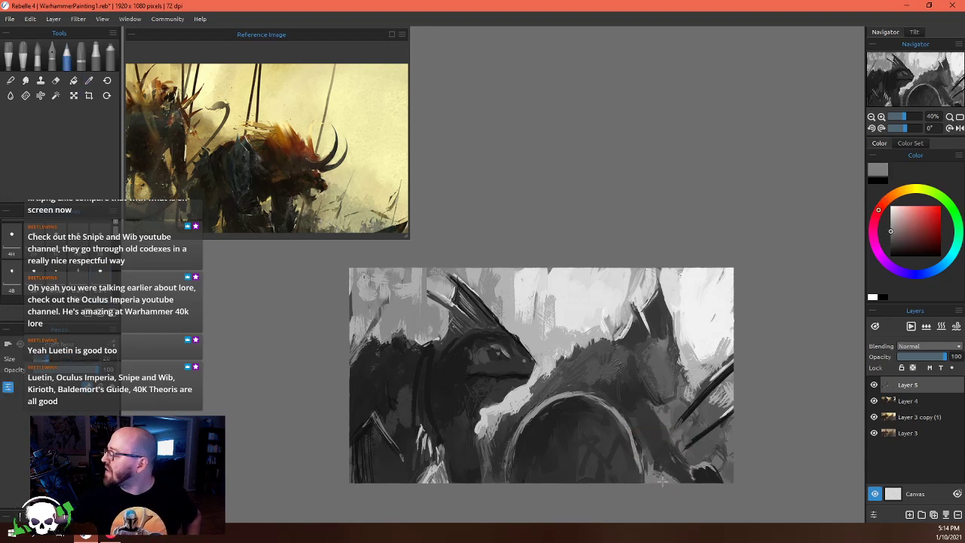
Shade the right-hand inner edge of the arched rim with sampled greyish tan and dark brown, and sample the shoulder's brown
left_click(631, 443, "alt")
left_click(624, 423, "alt")
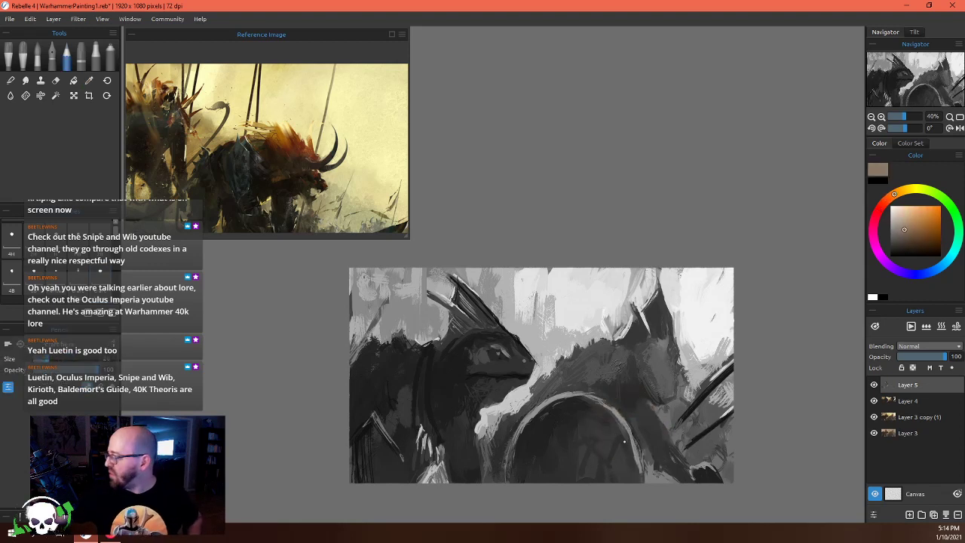
left_click(618, 429, "alt")
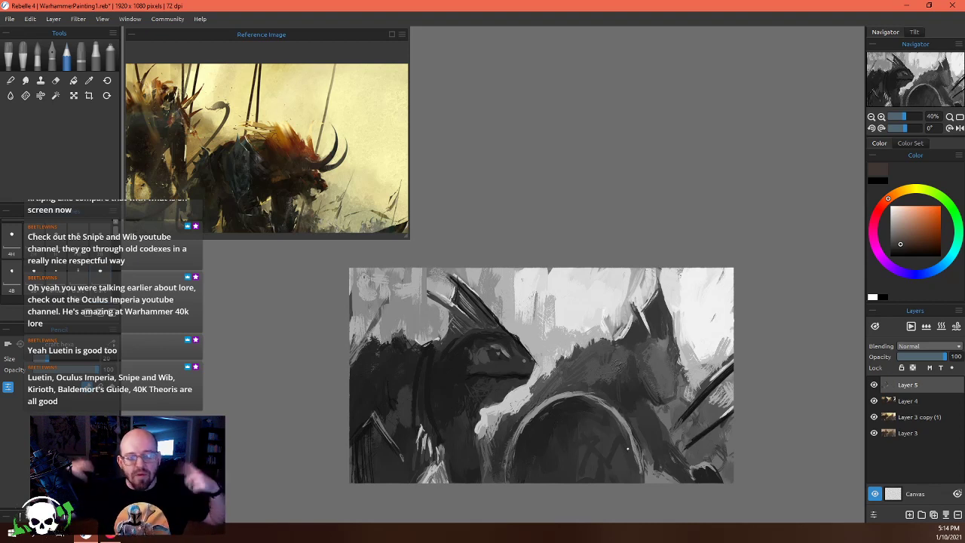
left_click(528, 392, "alt")
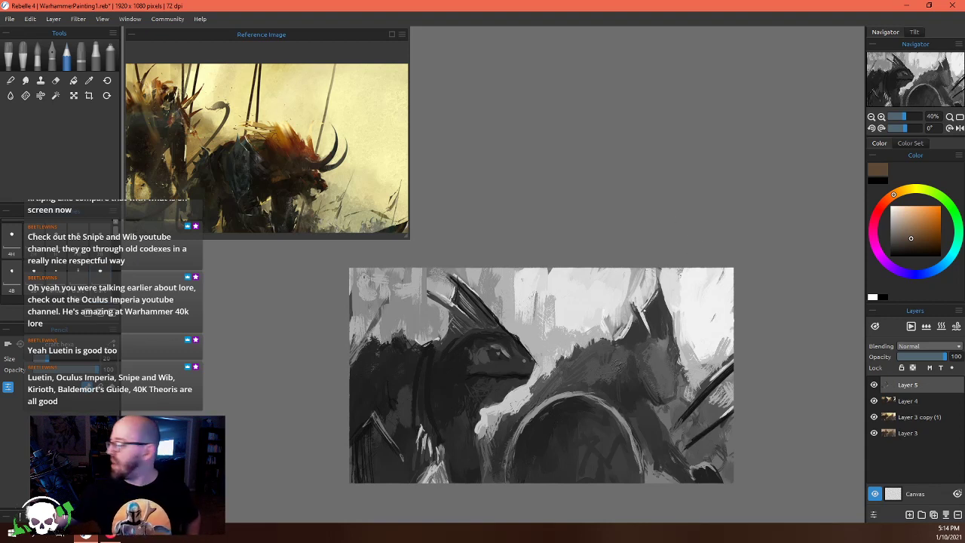
Switch to the oil brush and paint over the background sky with sampled tan, pale cream and ochre
left_click(641, 275, "alt")
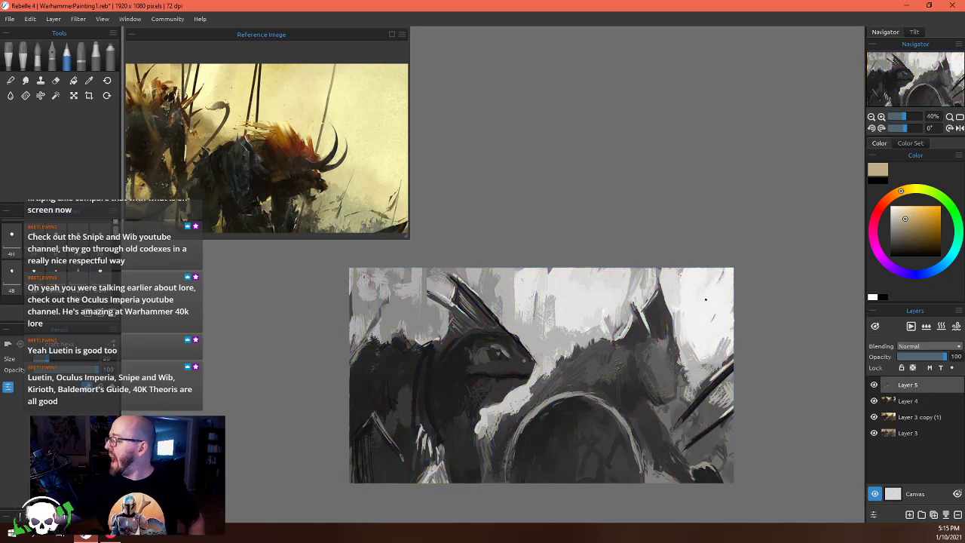
left_click(8, 58)
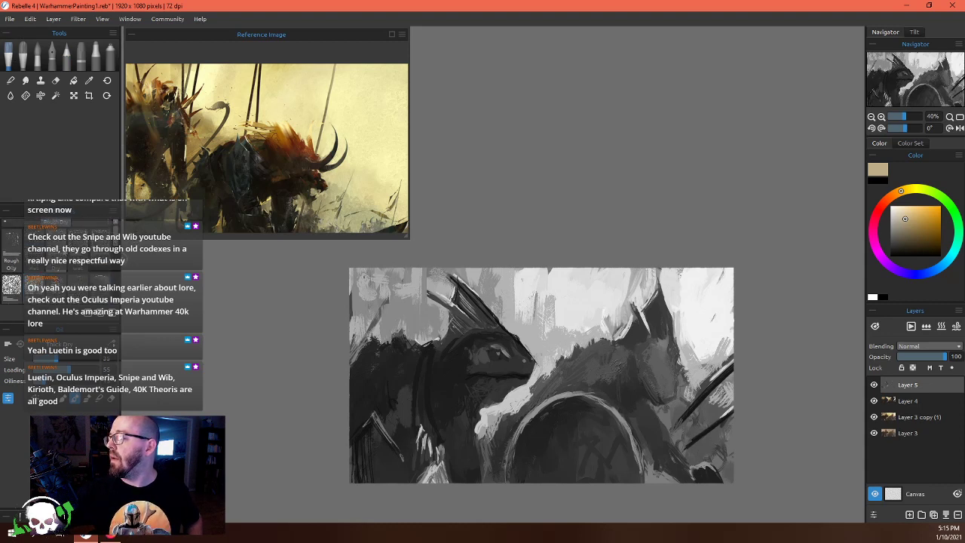
left_click(704, 285, "alt")
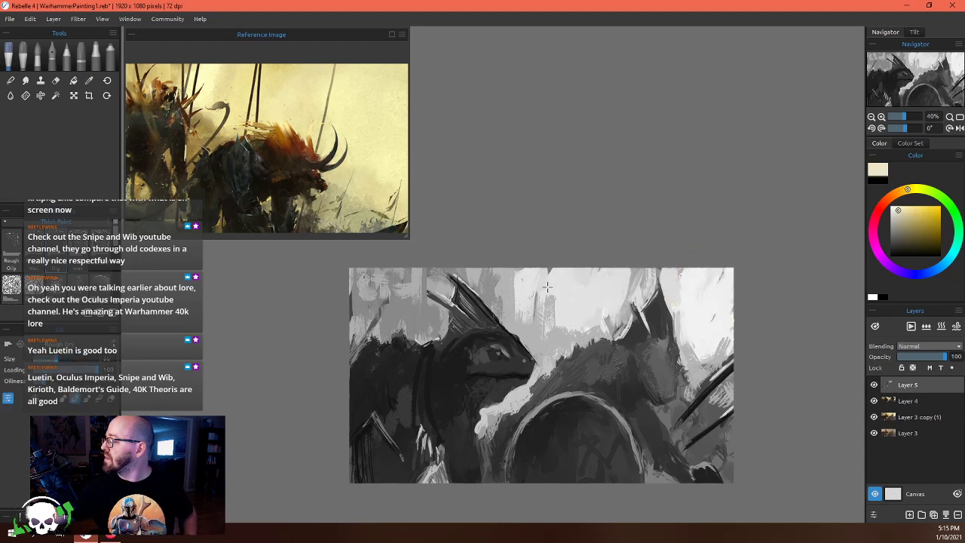
left_click(521, 280, "alt")
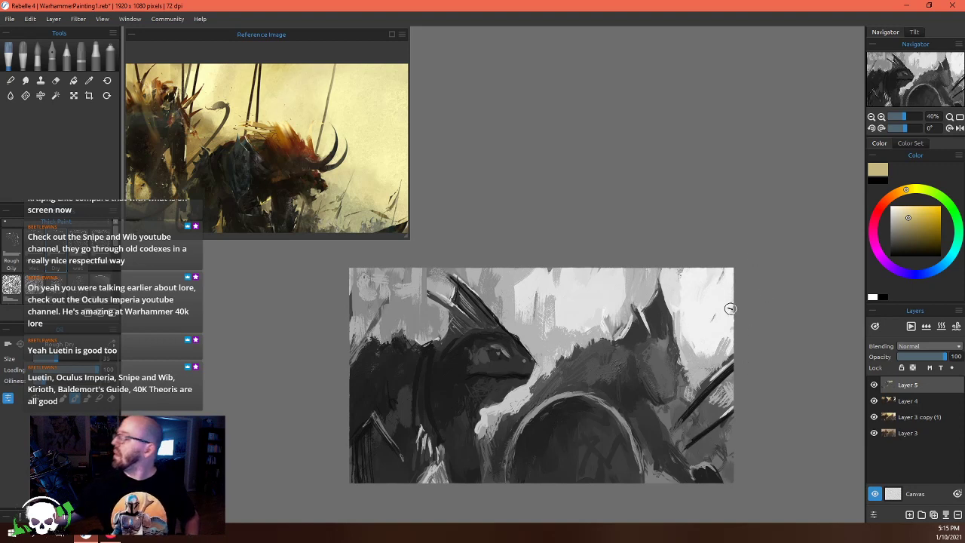
Reshape the bright gap between the two creatures with sampled brown, and widen it downward with a broad cream oil stroke
left_click(535, 391, "alt")
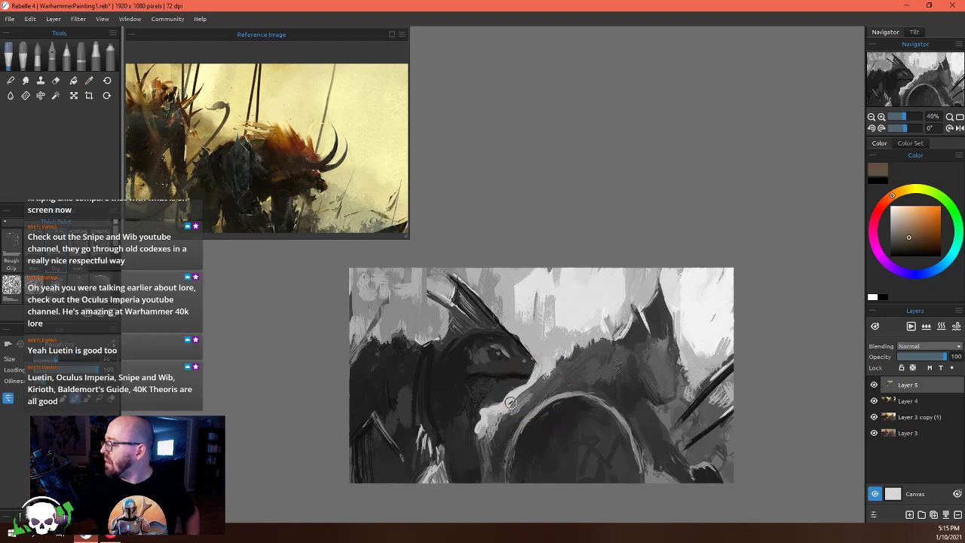
mouse_move(510, 402)
left_mouse_down()
mouse_move(488, 429)
mouse_move(491, 441)
mouse_move(480, 436)
mouse_move(483, 452)
left_mouse_up()
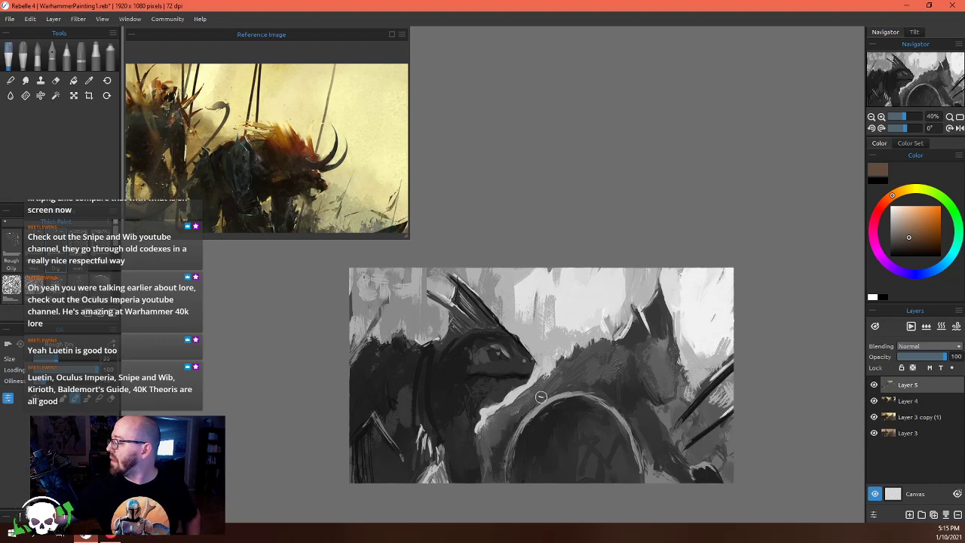
left_click(540, 371, "alt")
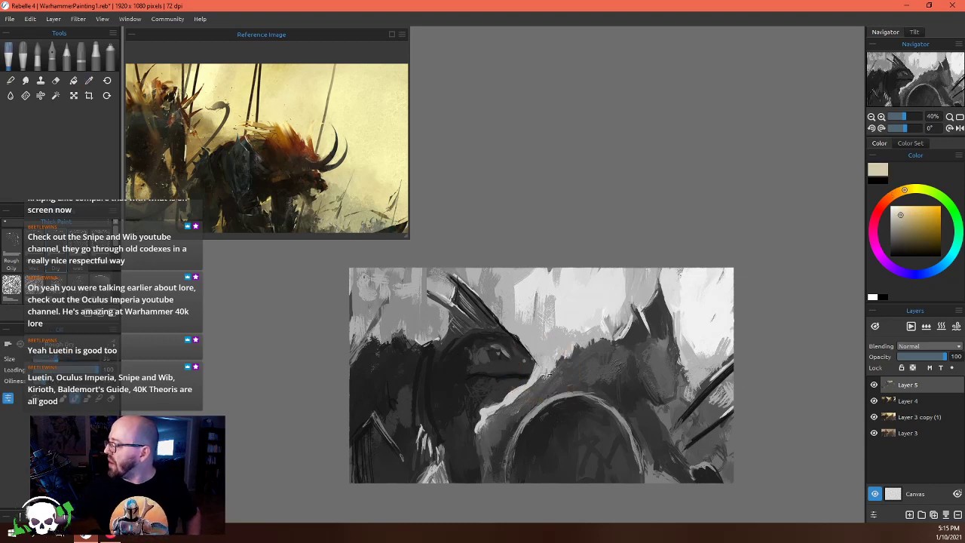
mouse_move(548, 374)
left_mouse_down()
mouse_move(526, 411)
mouse_move(519, 400)
mouse_move(513, 433)
mouse_move(507, 407)
mouse_move(494, 422)
mouse_move(487, 460)
mouse_move(507, 431)
mouse_move(497, 449)
left_mouse_up()
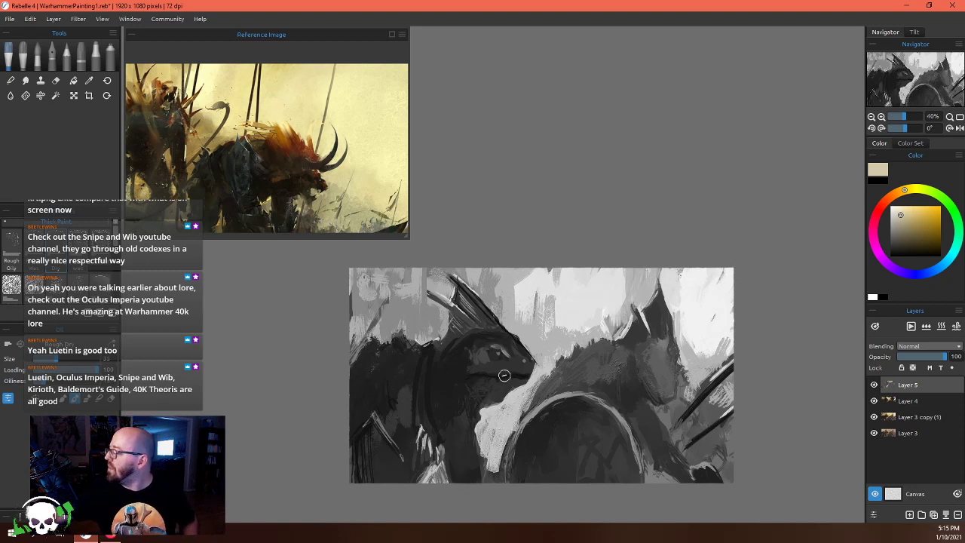
left_click(469, 448, "alt")
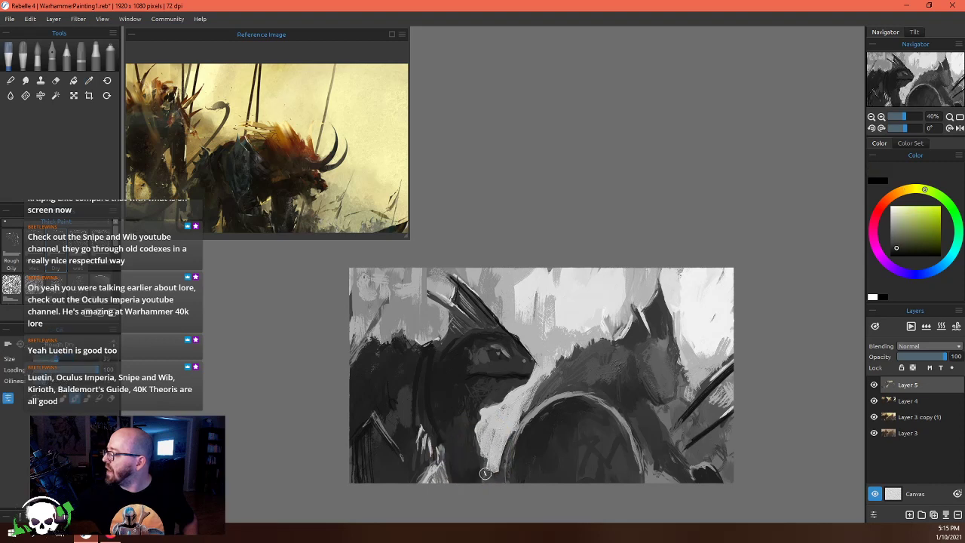
left_click_drag(485, 473, 520, 394)
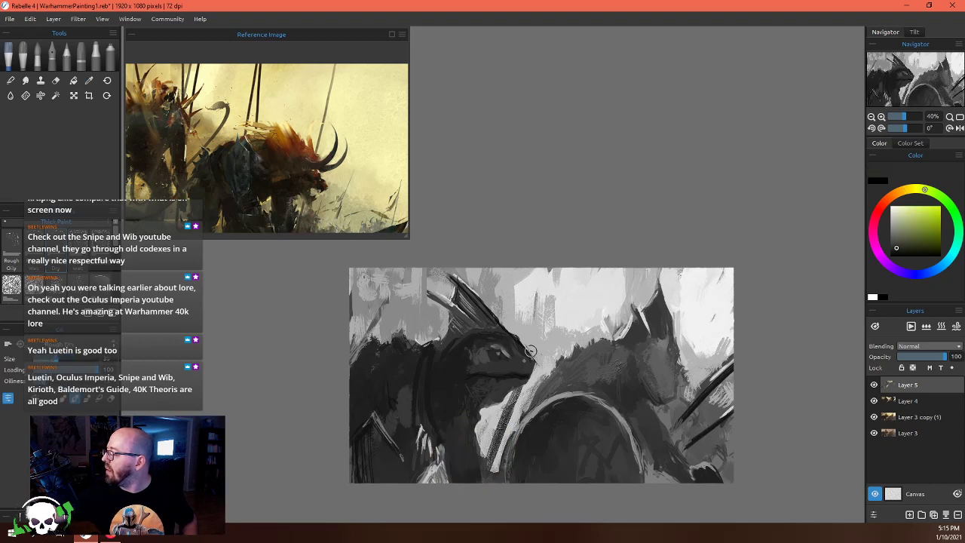
mouse_move(530, 351)
left_mouse_down()
mouse_move(557, 278)
mouse_move(530, 352)
left_mouse_up()
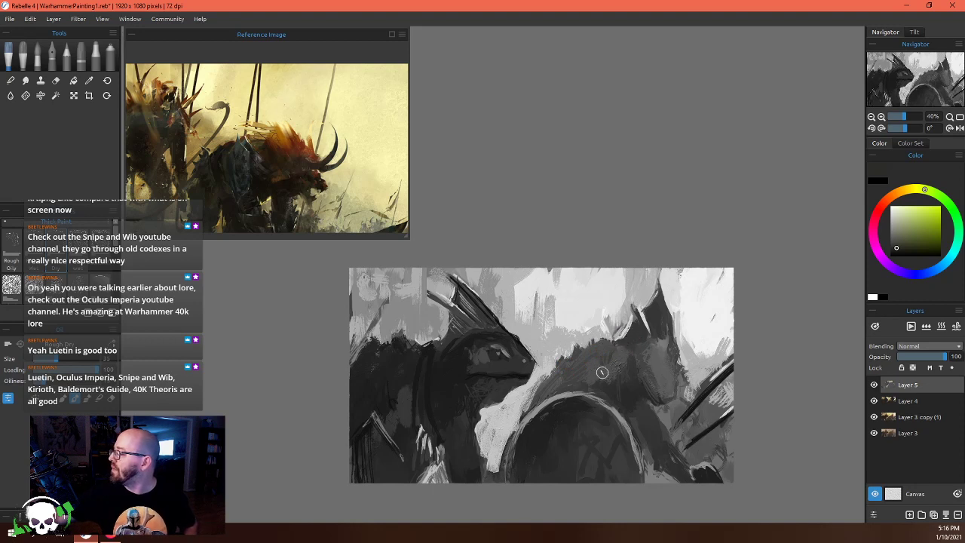
Extend the bright gap between the creatures down to the canvas edge with cream, and touch up the leg edges beside it with sampled grey and near-black
left_click(491, 446, "alt")
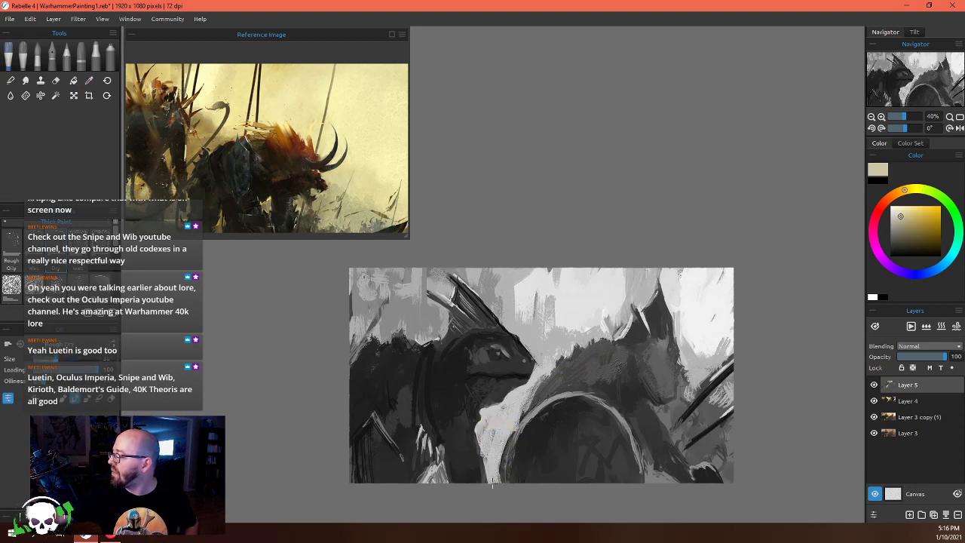
left_click(443, 464, "alt")
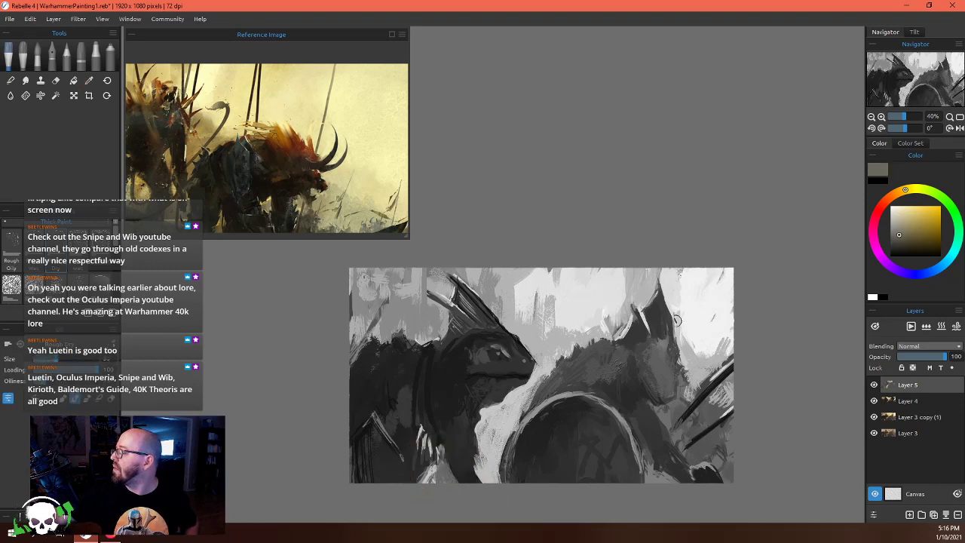
left_click(464, 448, "alt")
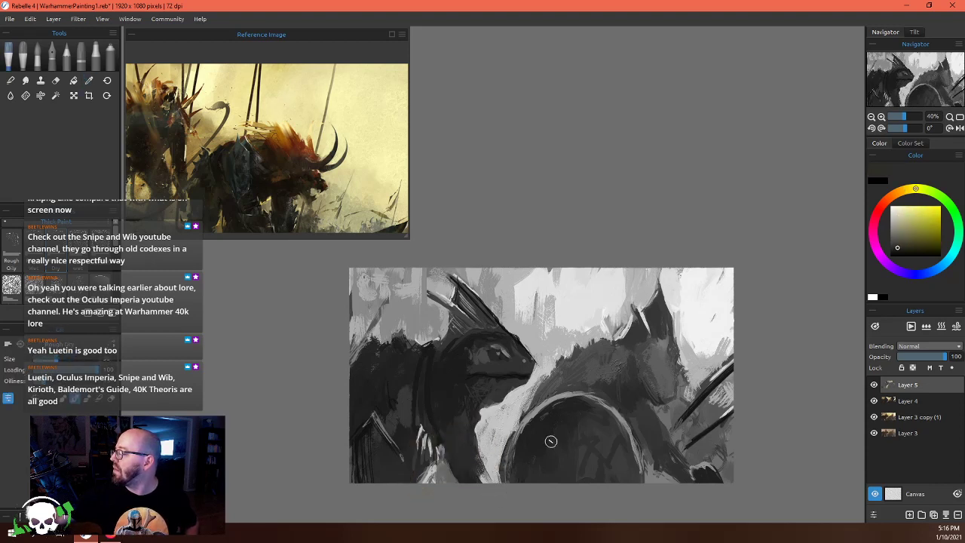
left_click(610, 363, "alt")
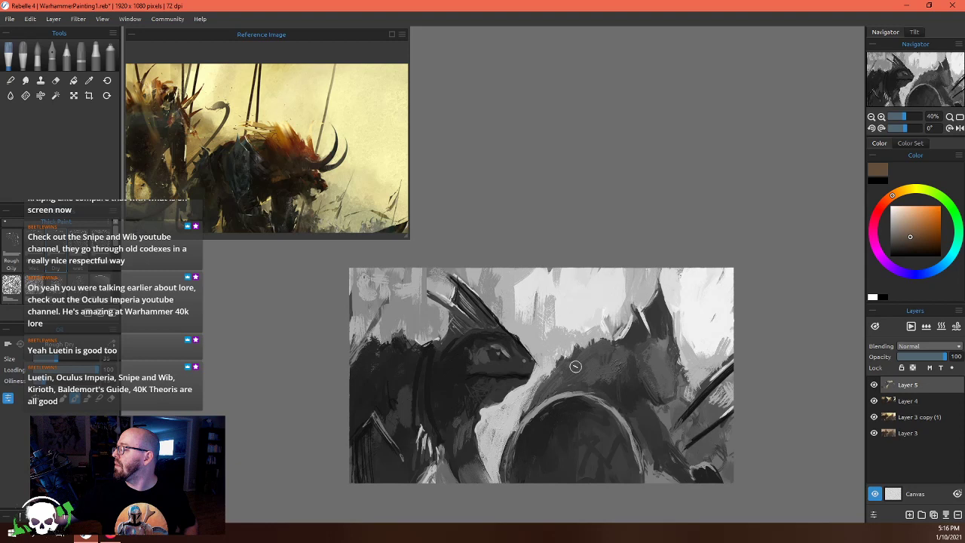
left_click(462, 449, "alt")
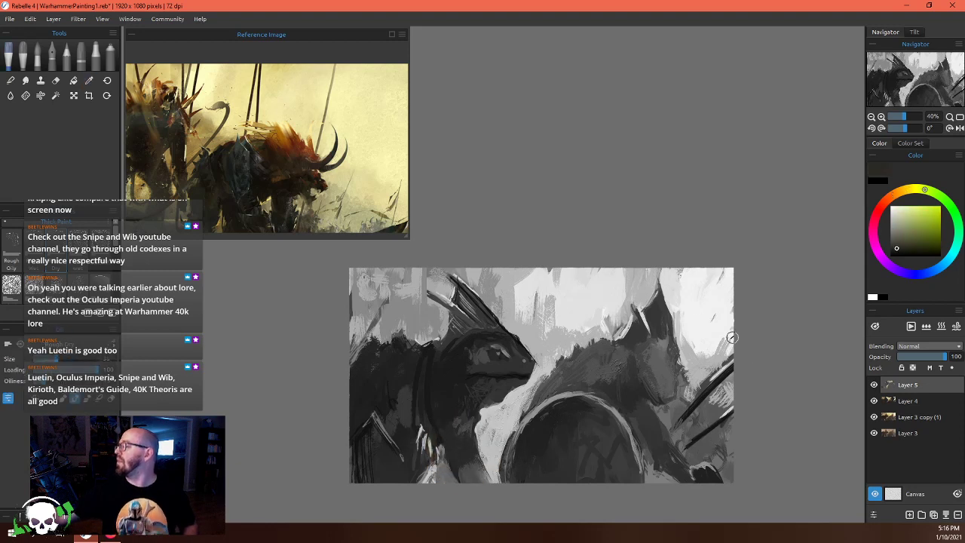
Repaint the dark spiked shape in the painting's lower-left corner with sampled dark browns and near-black oil strokes
left_click(408, 403, "alt")
left_click(406, 410, "alt")
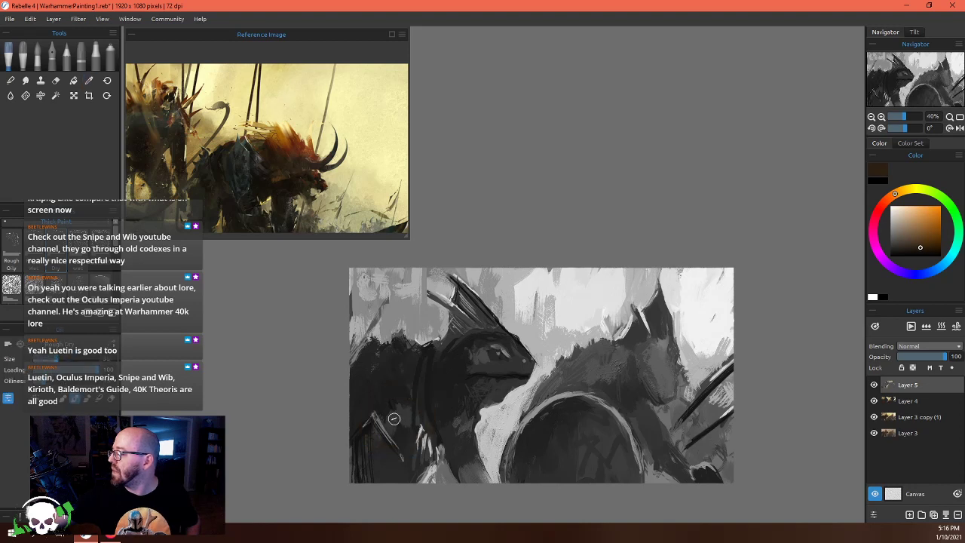
left_click(390, 407, "alt")
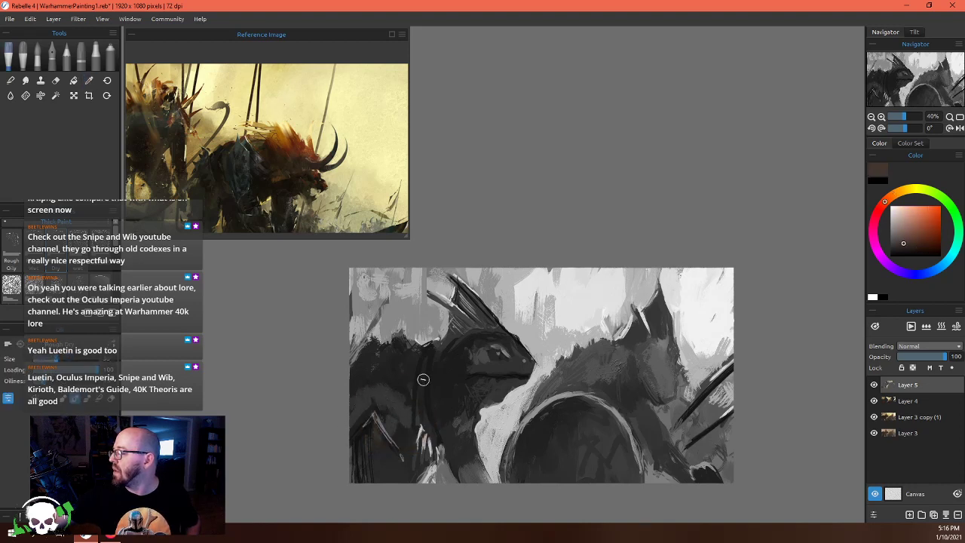
left_click(377, 440, "alt")
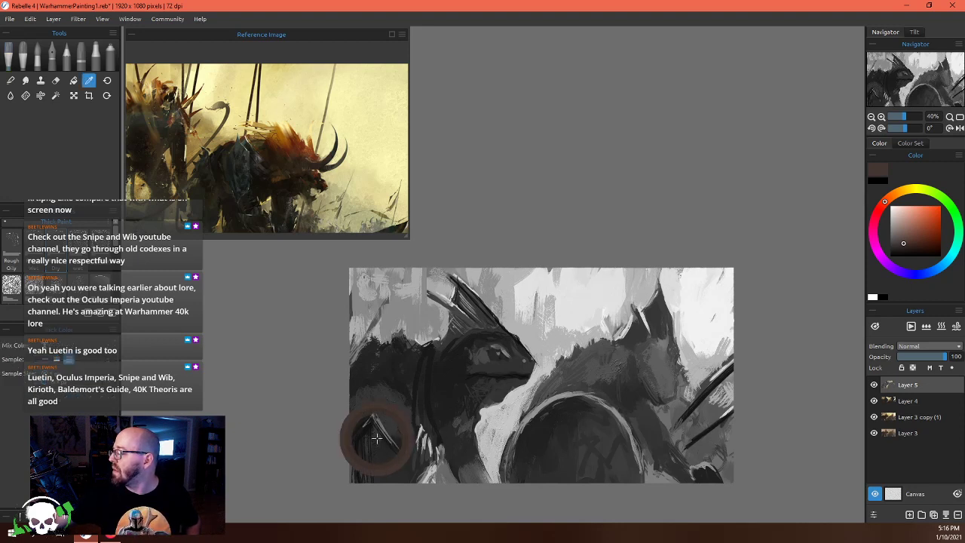
left_click(379, 468, "alt")
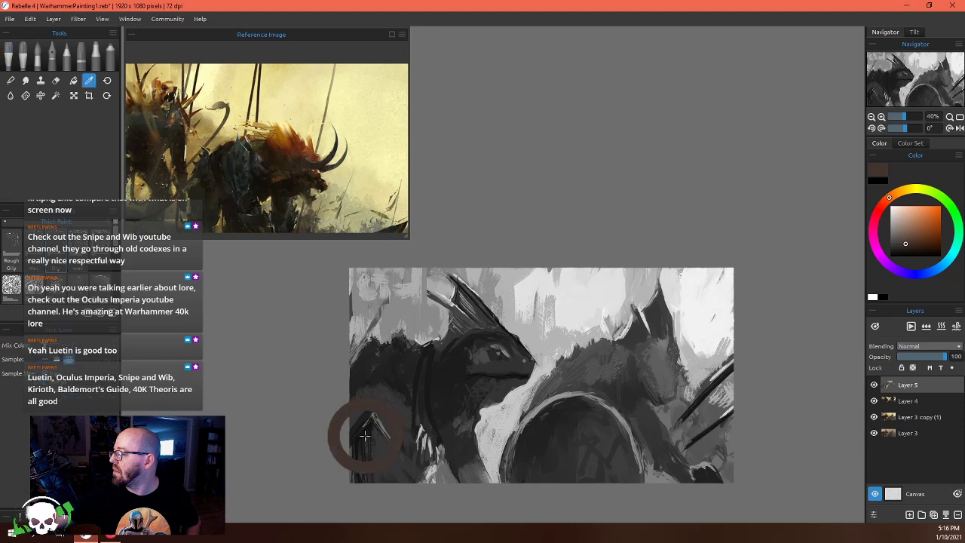
left_click(362, 436, "alt")
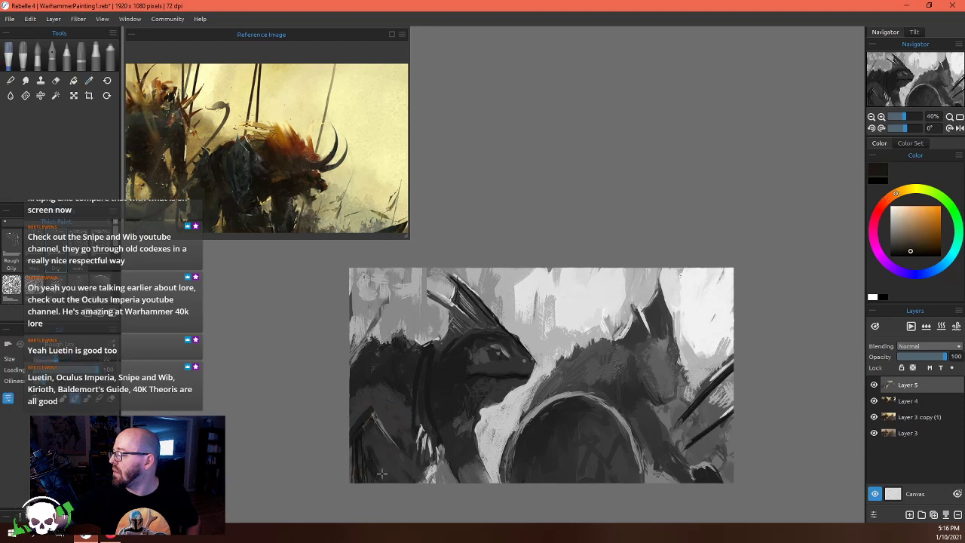
mouse_move(394, 468)
left_mouse_down()
mouse_move(399, 479)
mouse_move(371, 486)
mouse_move(352, 467)
left_mouse_up()
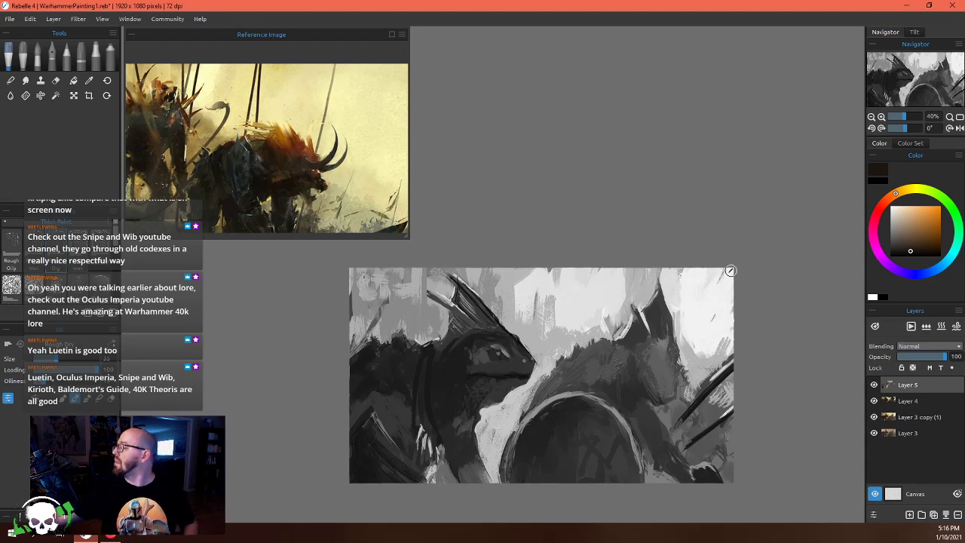
Darken the right creature's shoulder above the arched rim, and blend its back and spikes with sampled browns and tan
left_click_drag(567, 371, 545, 394)
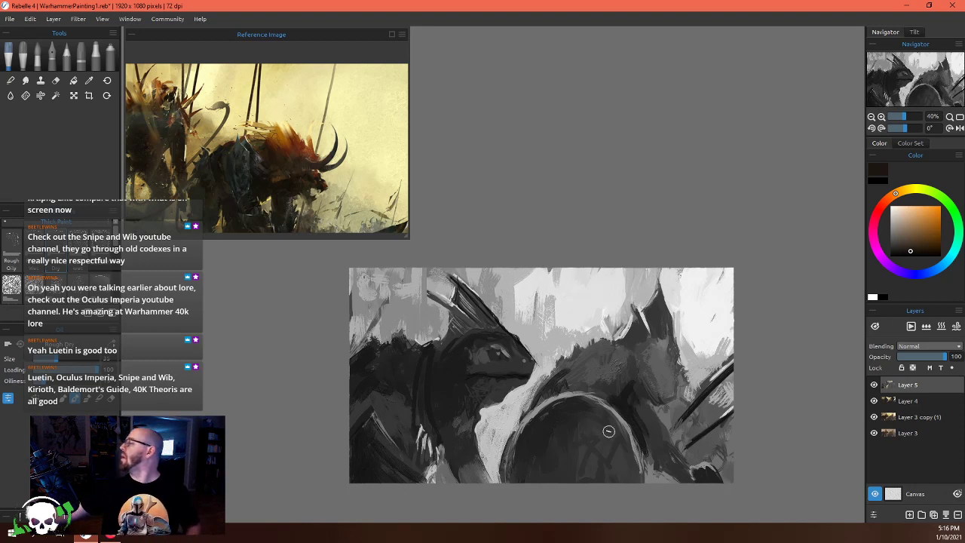
left_click(611, 370, "alt")
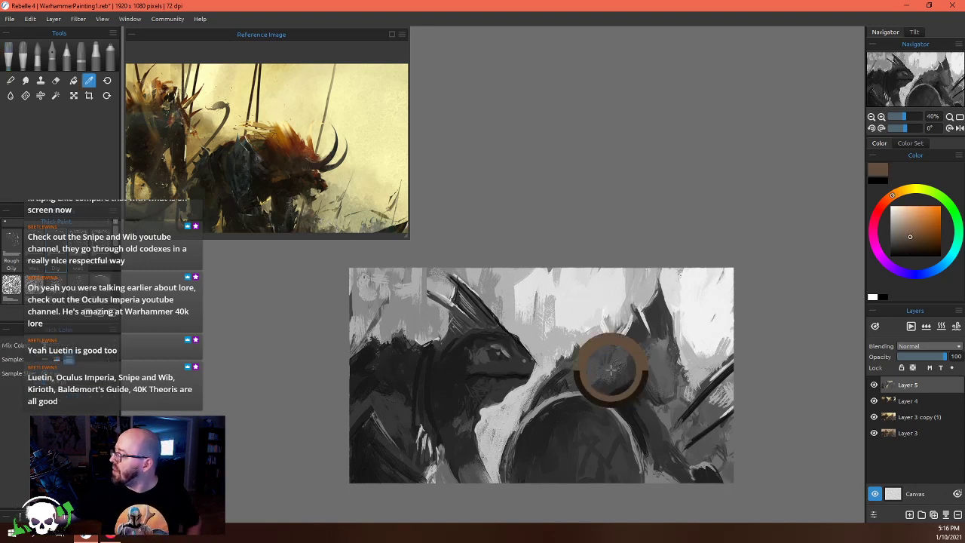
left_click(626, 363, "alt")
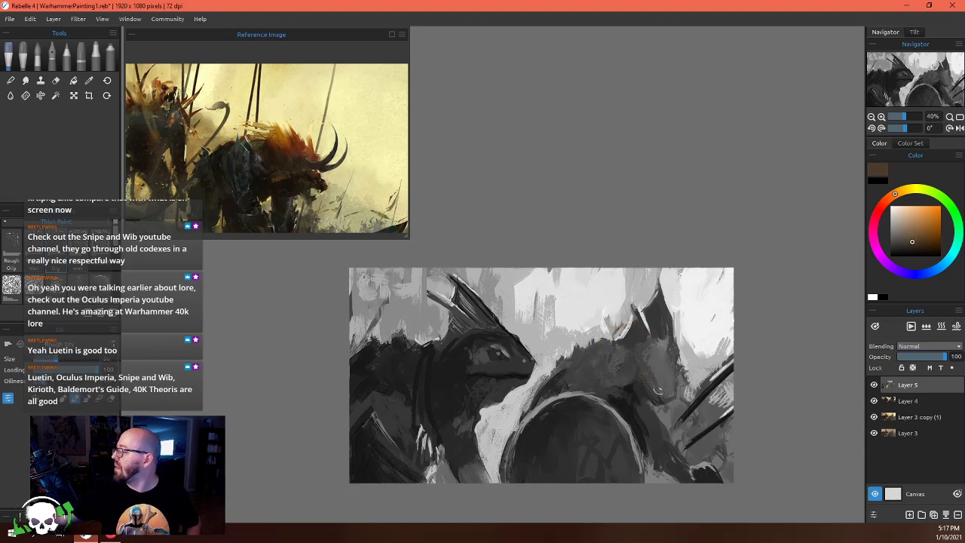
left_click(689, 362, "alt")
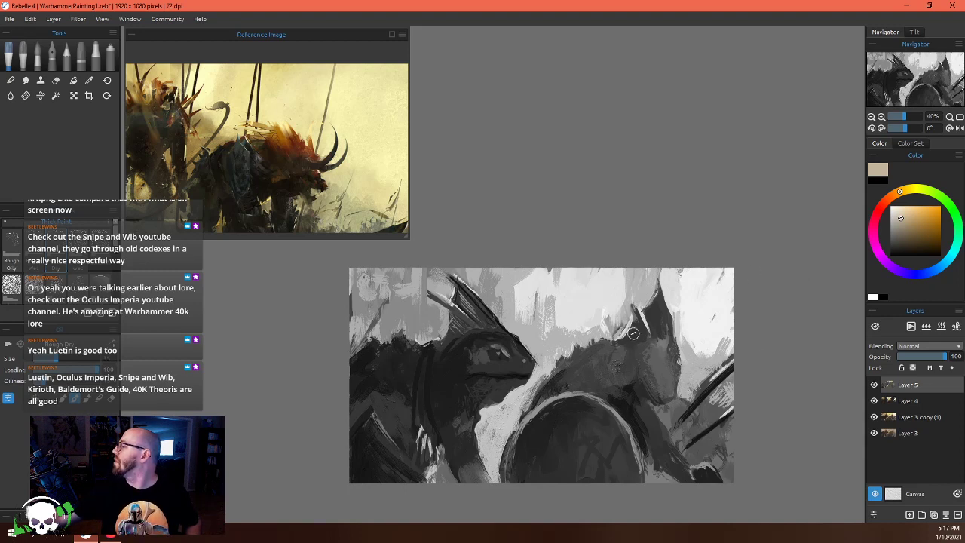
Tone down the bright gap between the two creatures, testing a greyish brown and covering it with sampled greyish tan
left_click(679, 413, "alt")
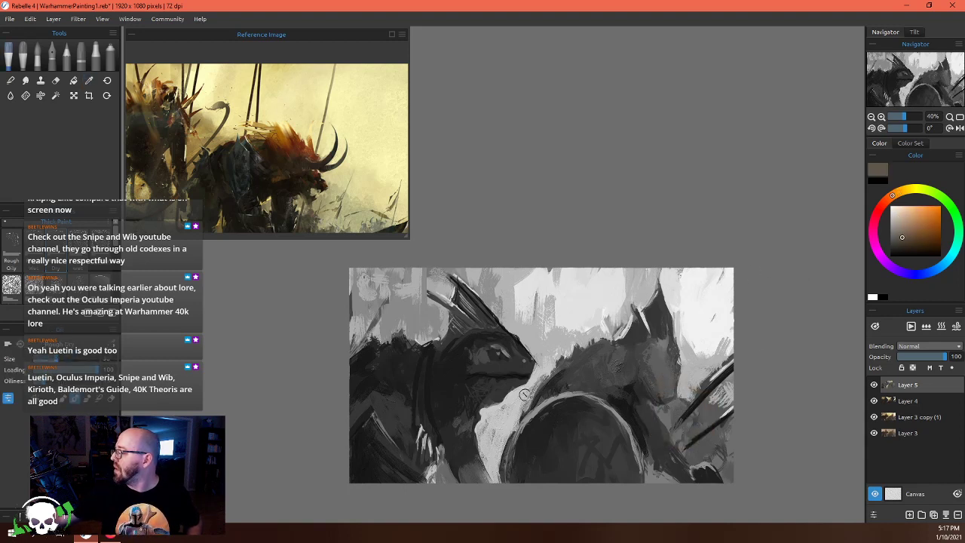
left_click_drag(525, 394, 511, 397)
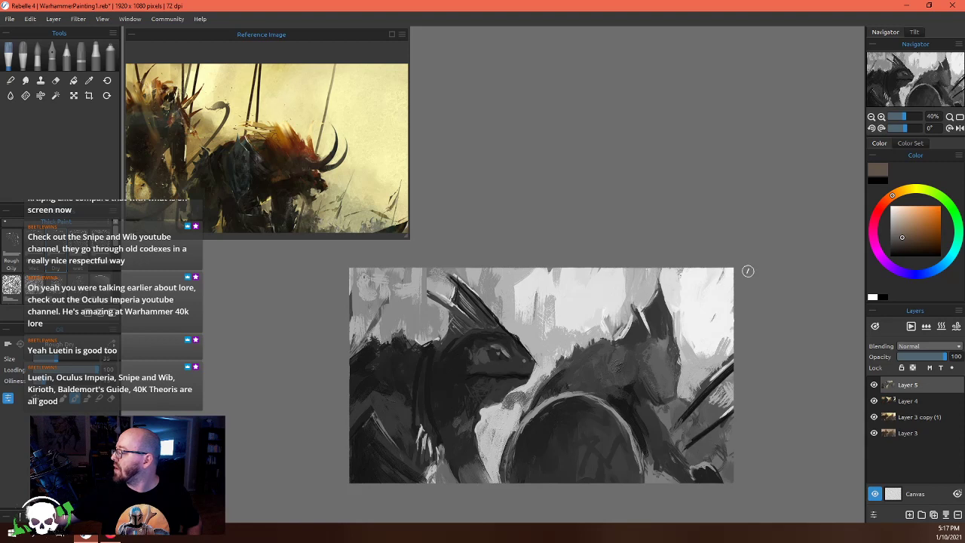
left_click(712, 409, "alt")
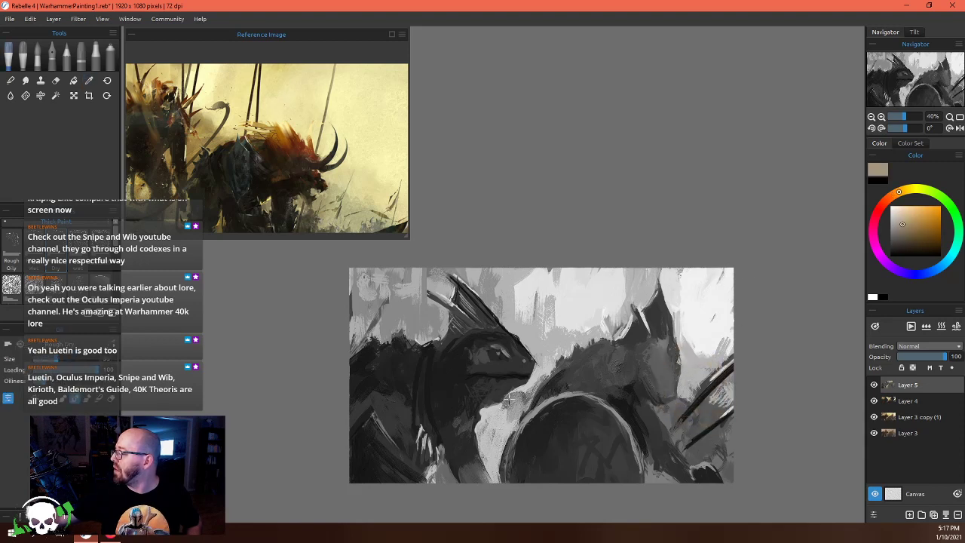
mouse_move(510, 398)
left_mouse_down()
mouse_move(488, 415)
mouse_move(488, 476)
mouse_move(504, 426)
mouse_move(509, 443)
left_mouse_up()
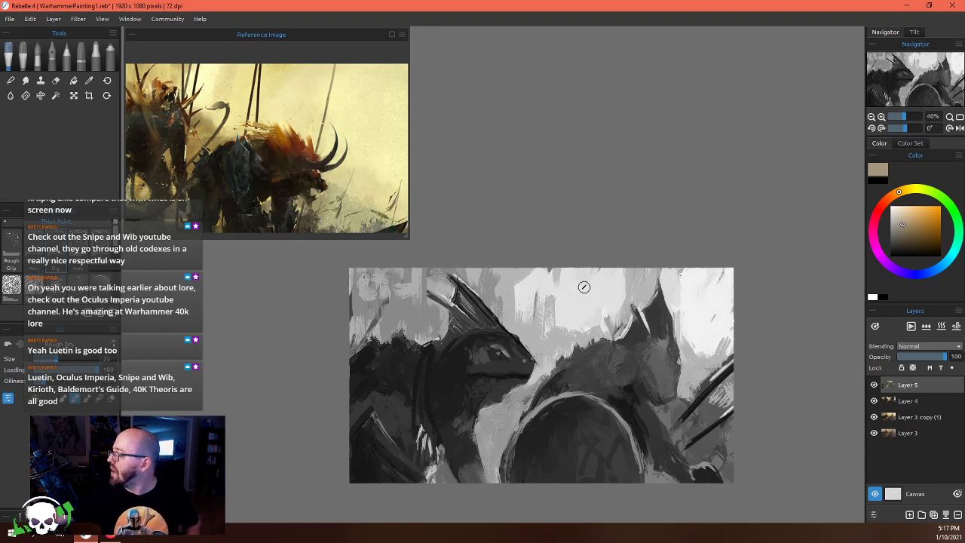
Texture the gap between the creatures with greyish brown strokes, and blend the background above the left creature's snout with sampled yellowish tan
left_click(699, 408, "alt")
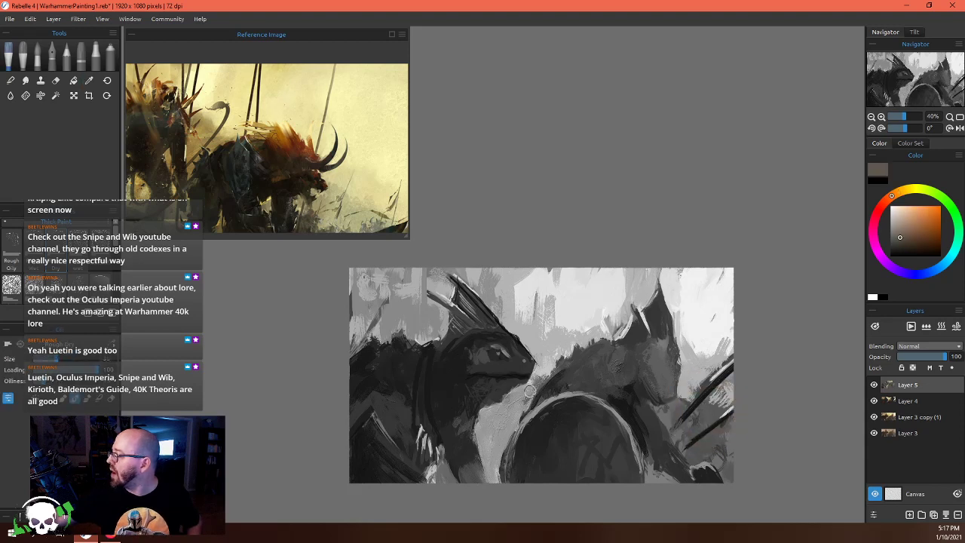
mouse_move(530, 391)
left_mouse_down()
mouse_move(519, 413)
mouse_move(527, 380)
mouse_move(519, 405)
mouse_move(482, 436)
mouse_move(478, 419)
mouse_move(481, 445)
mouse_move(495, 424)
left_mouse_up()
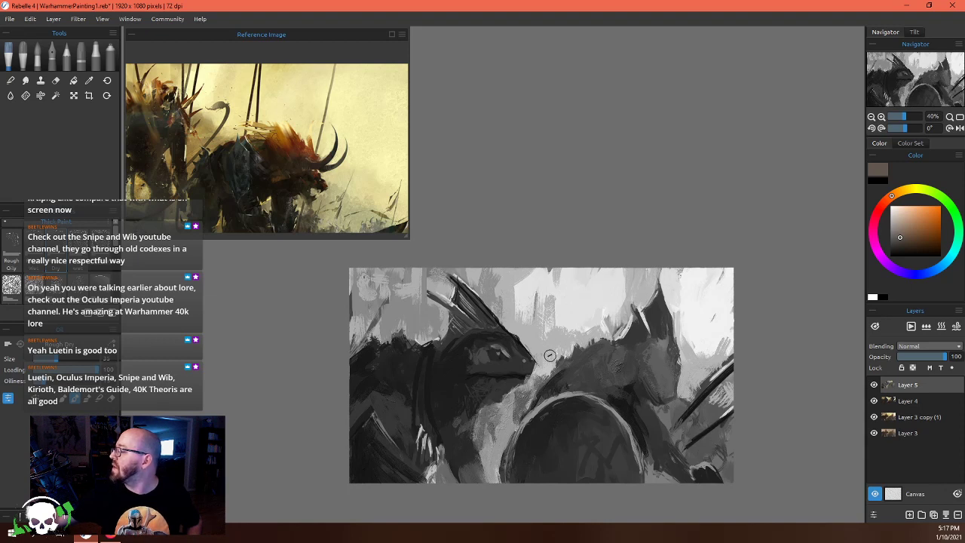
left_click_drag(533, 346, 534, 323)
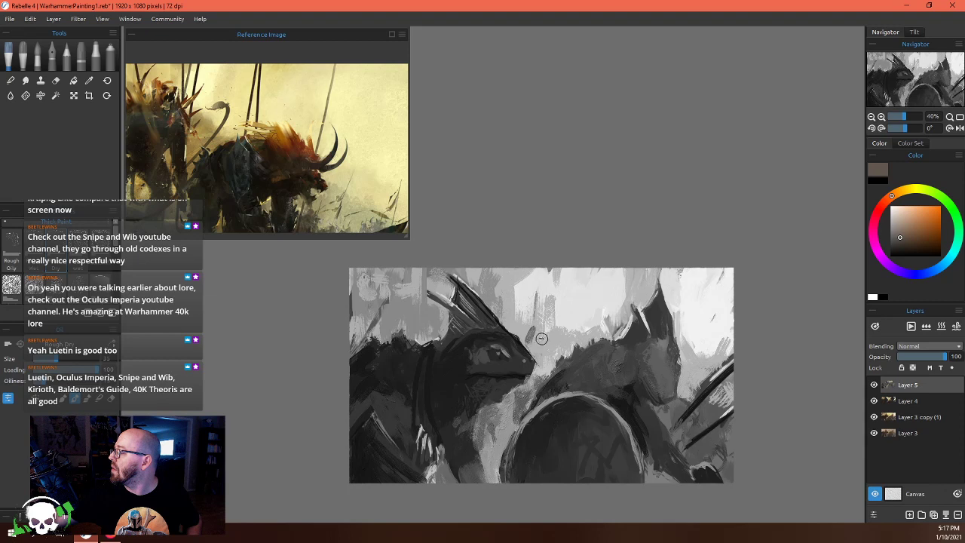
left_click(530, 341, "alt")
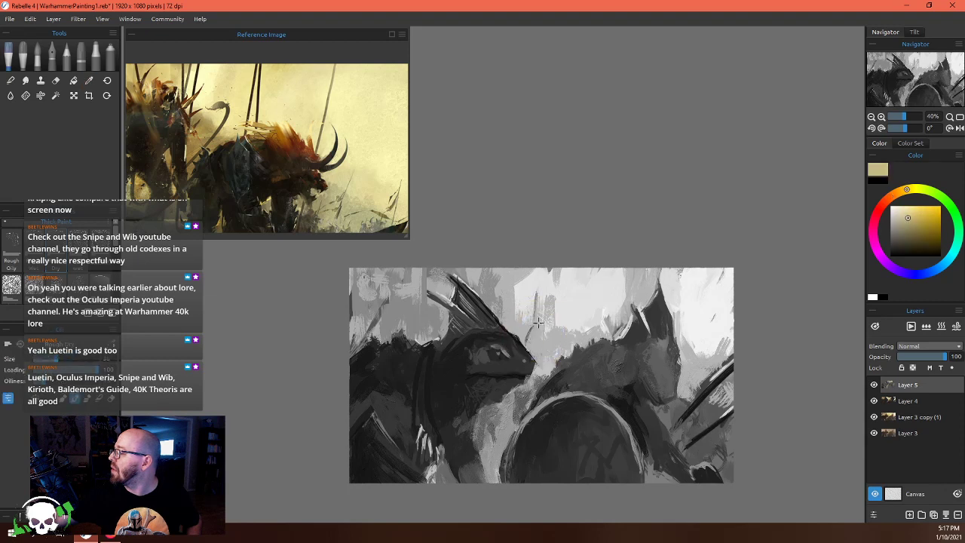
left_click(682, 402, "alt")
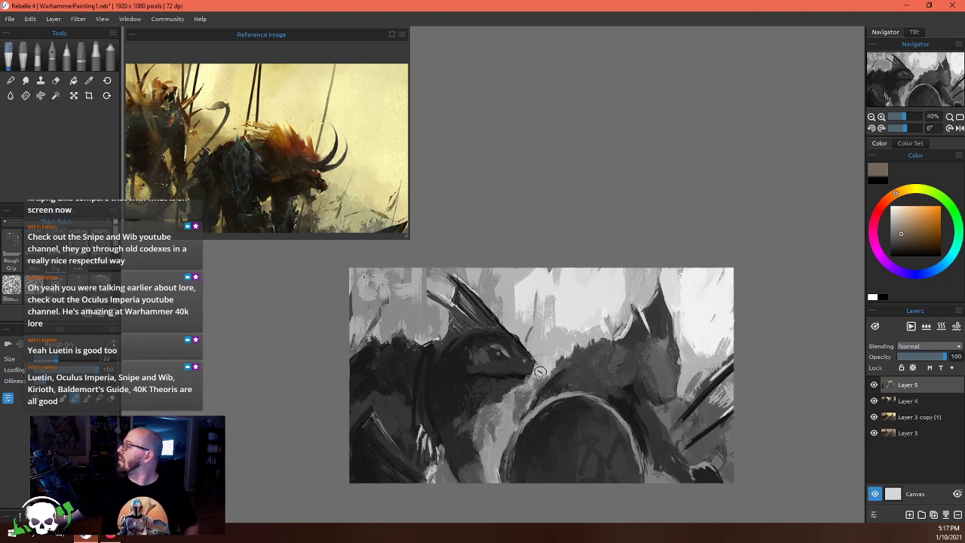
Rework the background sky at the upper edge and upper-left corner with sampled tan, brown, olive and ochre
left_click(646, 279, "alt")
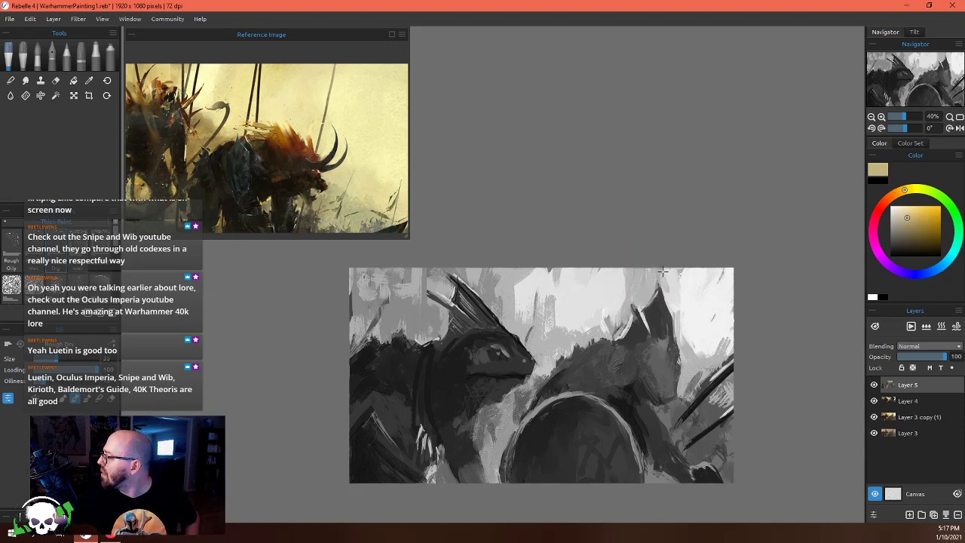
left_click(437, 280, "alt")
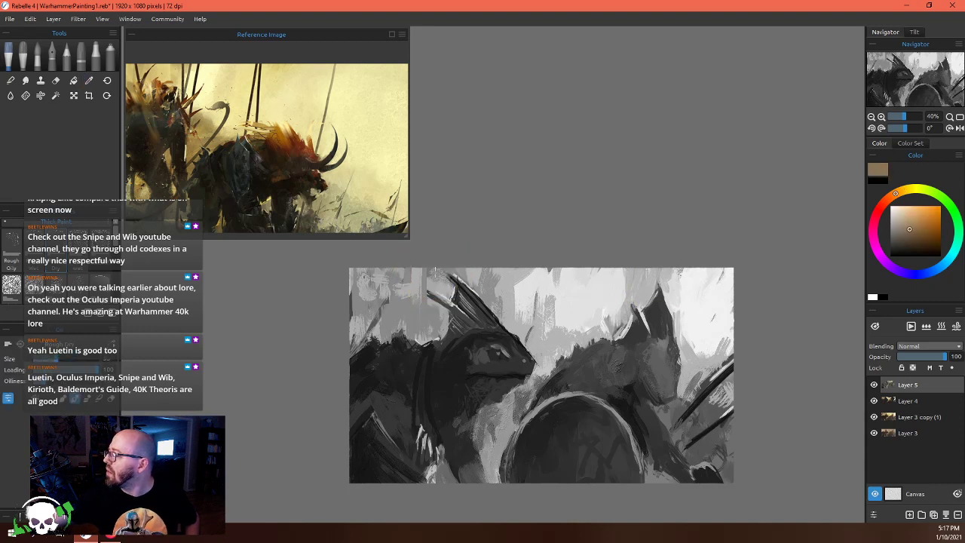
left_click(387, 276, "alt")
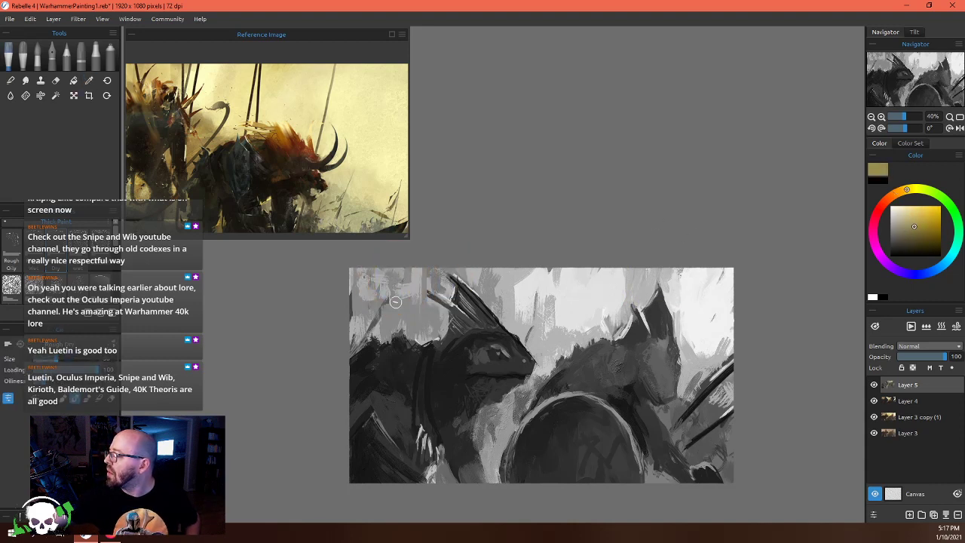
left_click(367, 296, "alt")
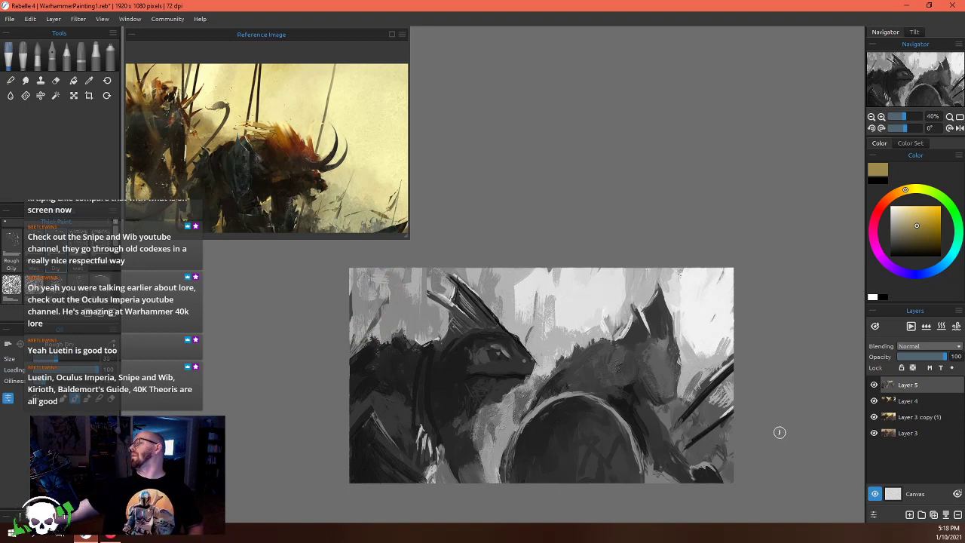
Blend the right creature's head, crest base and back with sampled greyish brown, dark brown, reddish brown and tan-brown
left_click(517, 413, "alt")
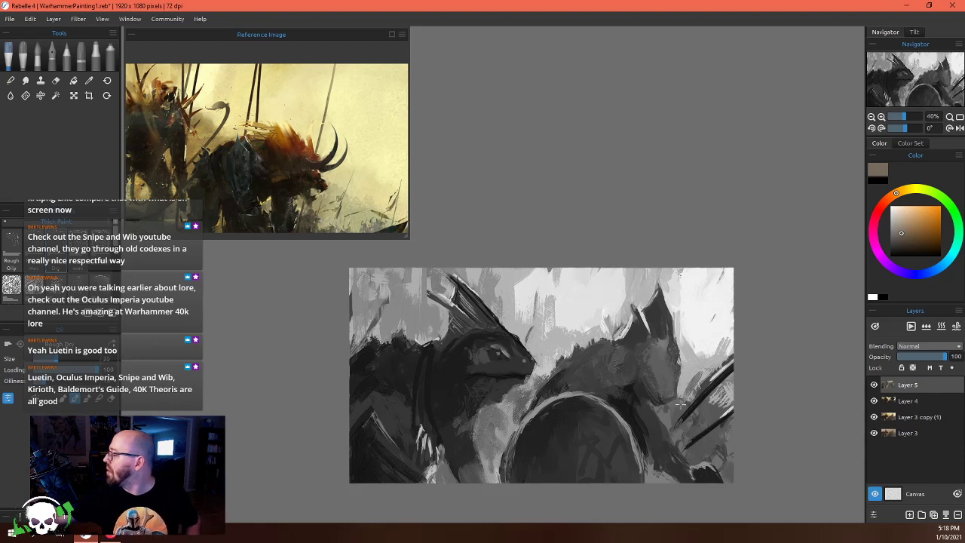
left_click(640, 394, "alt")
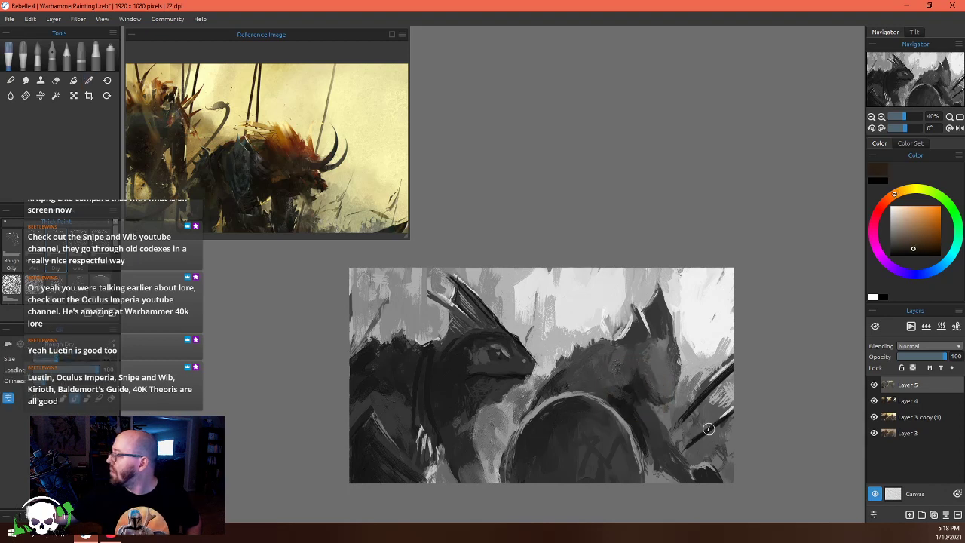
left_click(611, 367, "alt")
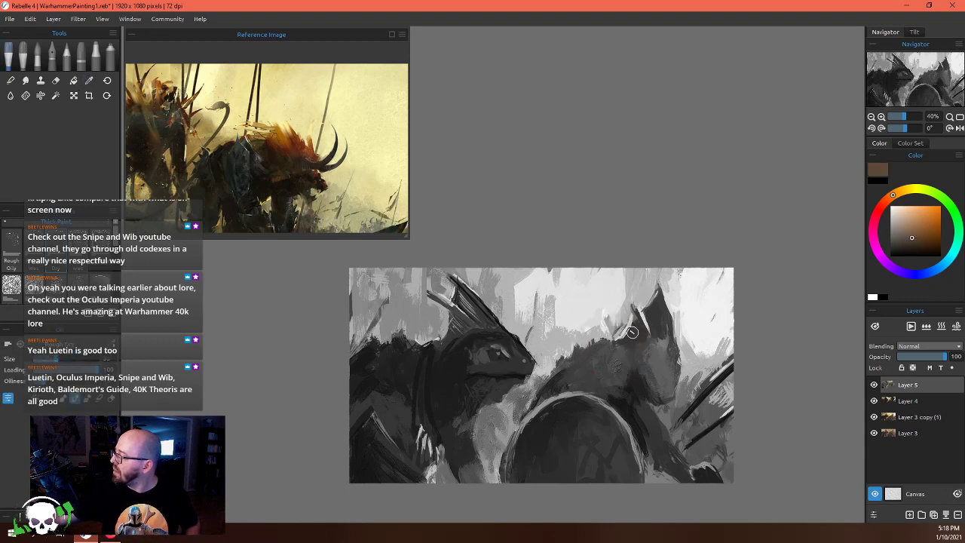
left_click(630, 332, "alt")
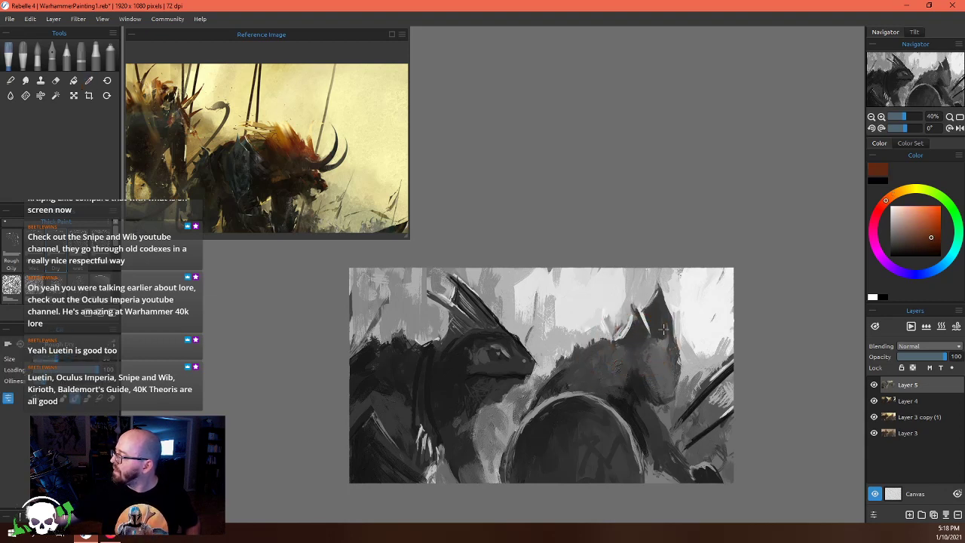
left_click(662, 340, "alt")
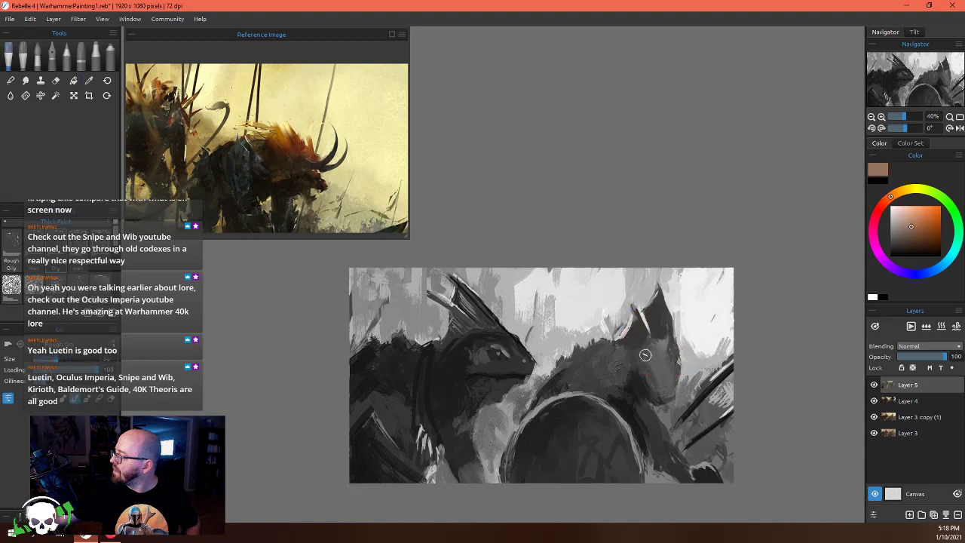
left_click(614, 347, "alt")
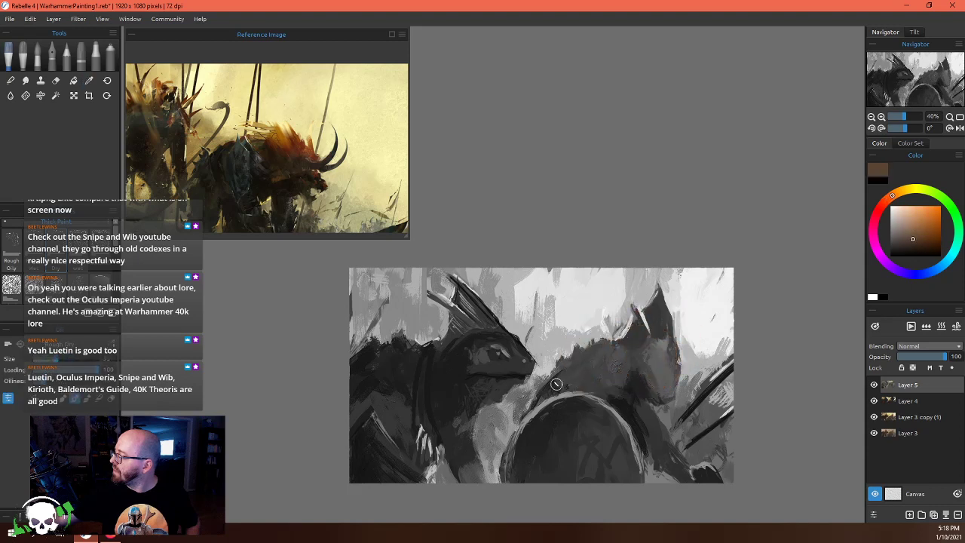
Refine the right creature's back outline with sampled yellowish tan and brown, and compare the painting in colour before returning to greyscale
left_click(571, 338, "alt")
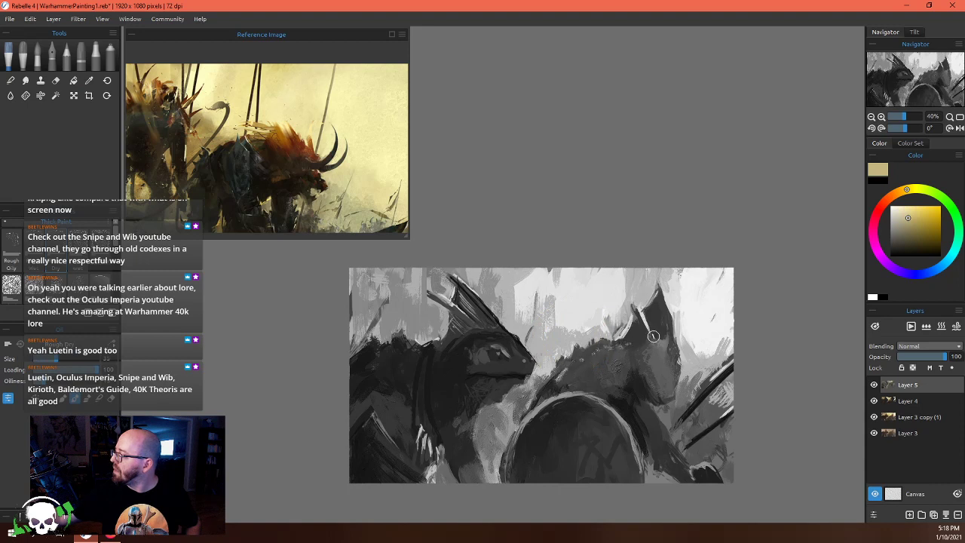
left_click(621, 351, "alt")
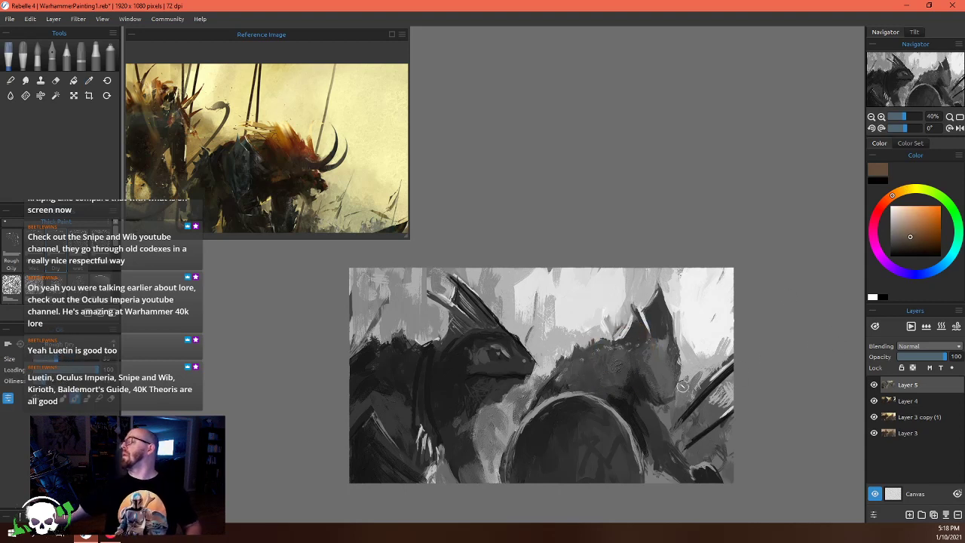
key("ctrl+shift+g")
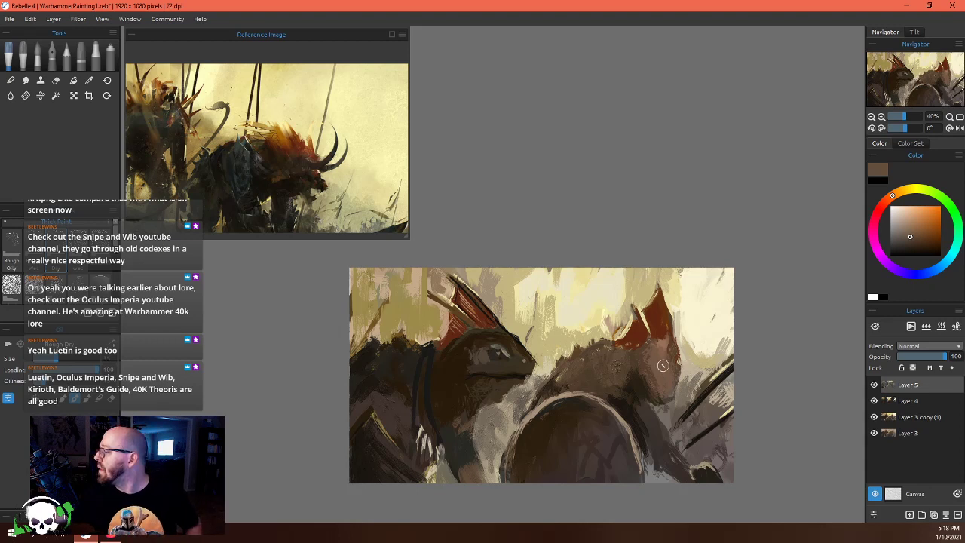
key("ctrl+shift+g")
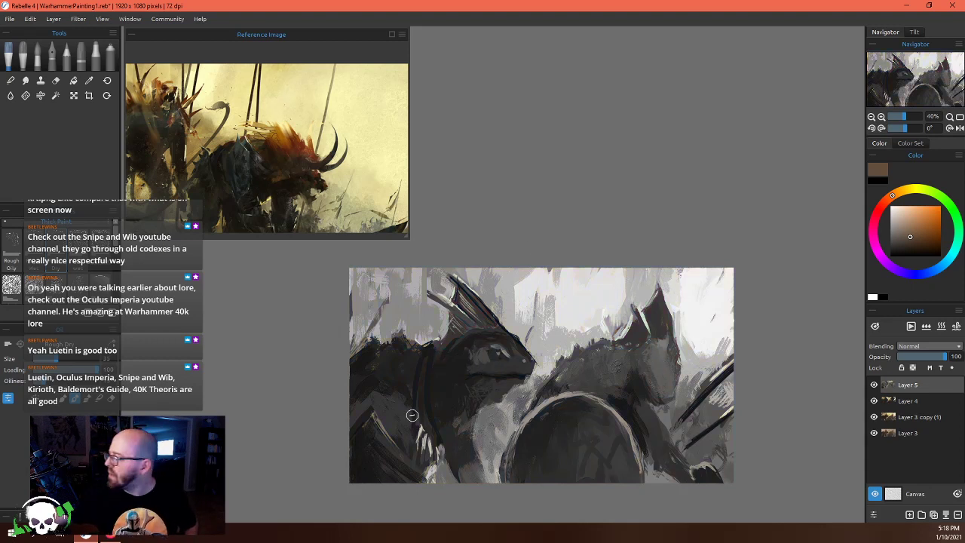
Darken the right creature's shoulder and soften the round shield and its rim with sampled dark browns
left_click(356, 443, "alt")
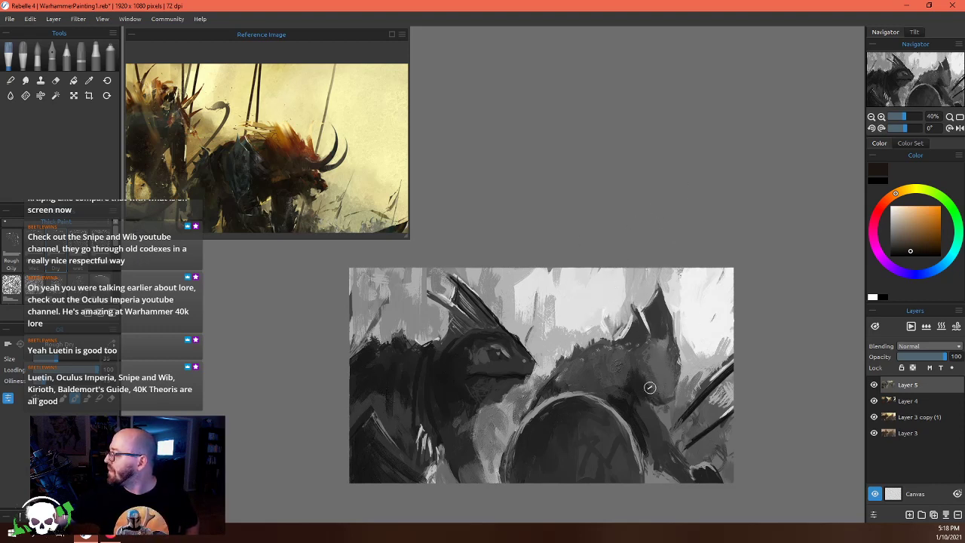
left_click(510, 377, "alt")
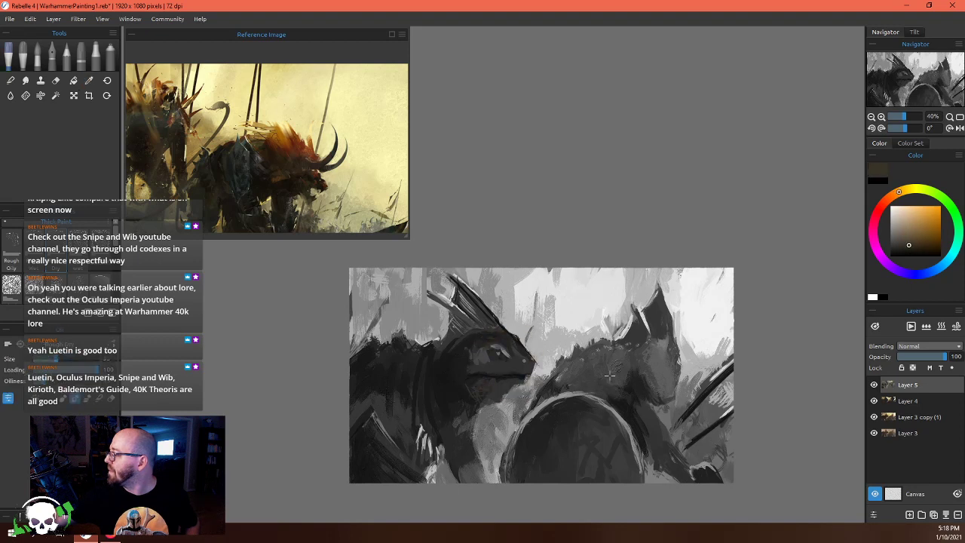
left_click_drag(609, 375, 614, 384)
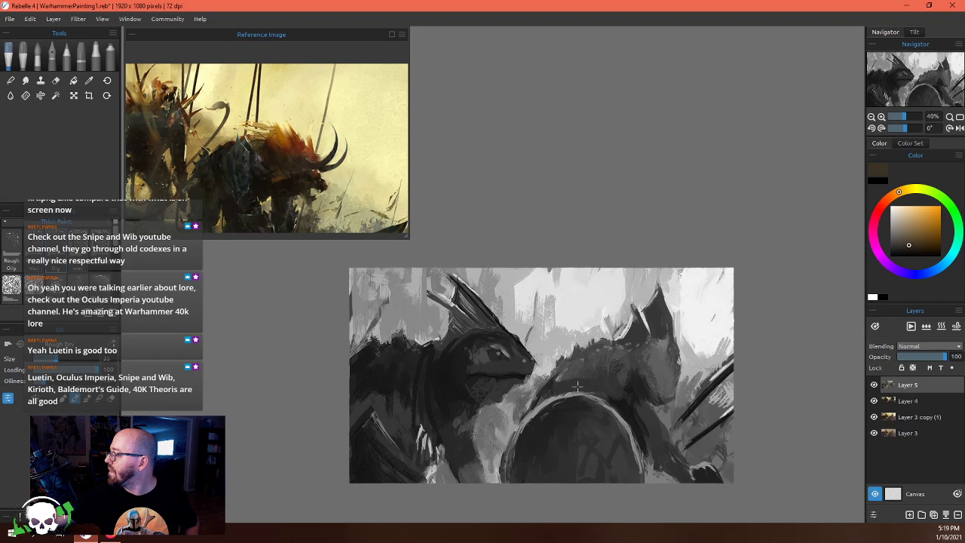
left_click(620, 416, "alt")
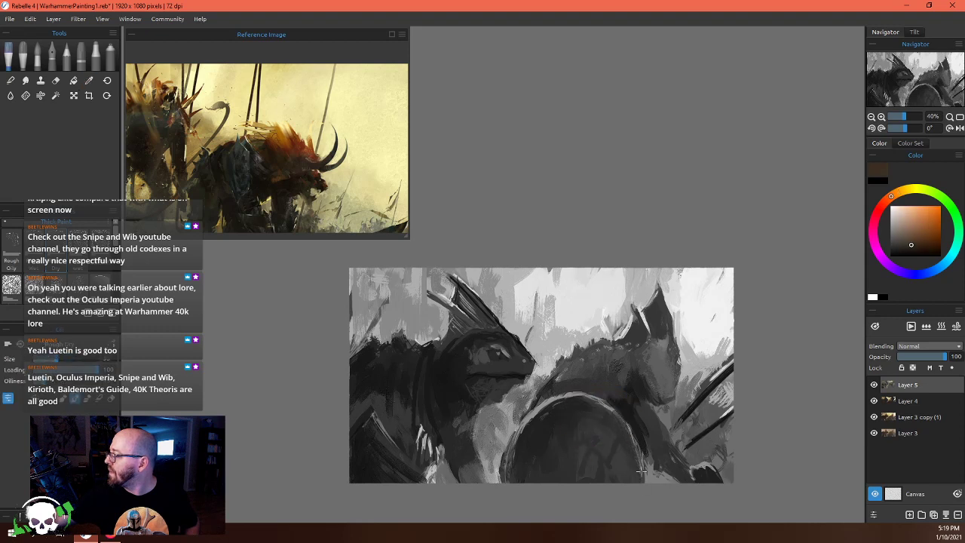
left_click(540, 423, "alt")
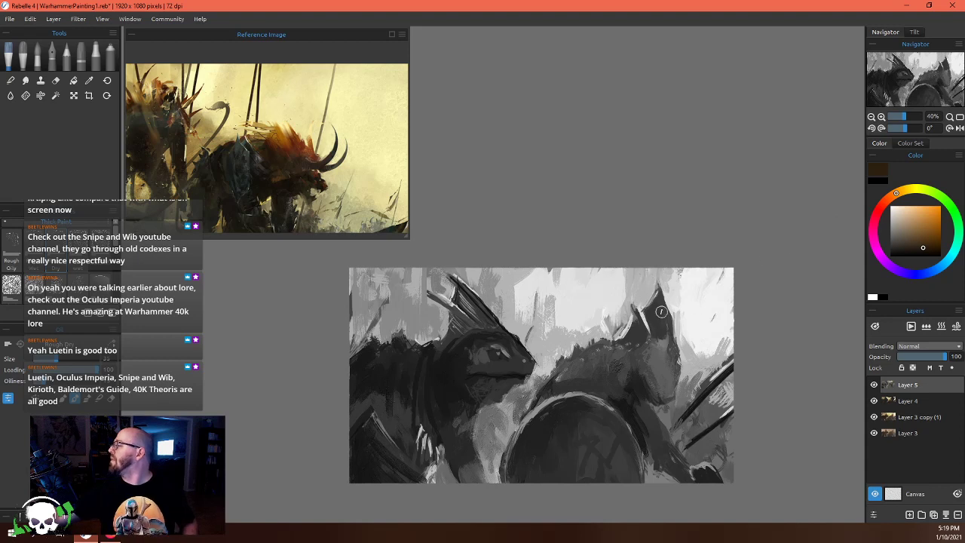
Paint over the bright marks at the right creature's hand in the lower-right corner with sampled dark and greyish browns
left_click(705, 472, "alt")
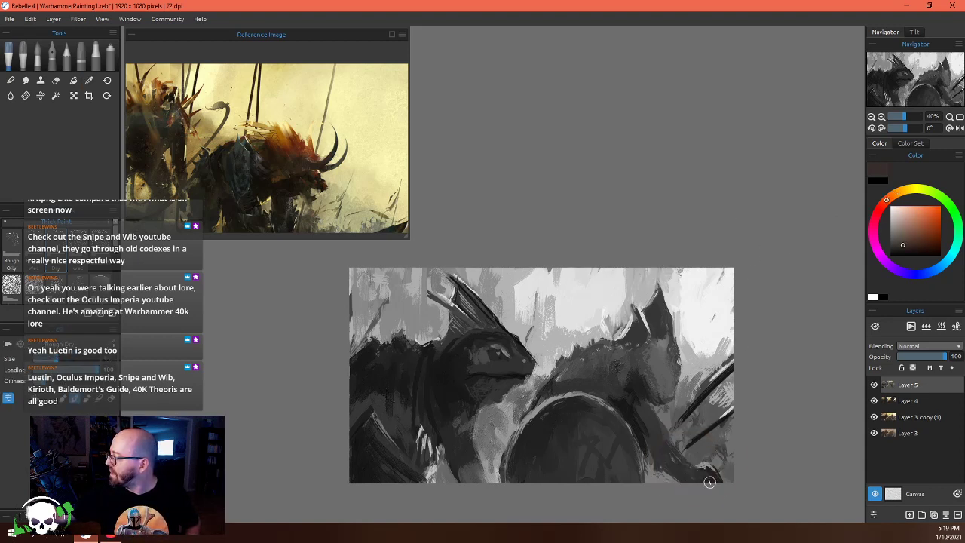
left_click(710, 478, "alt")
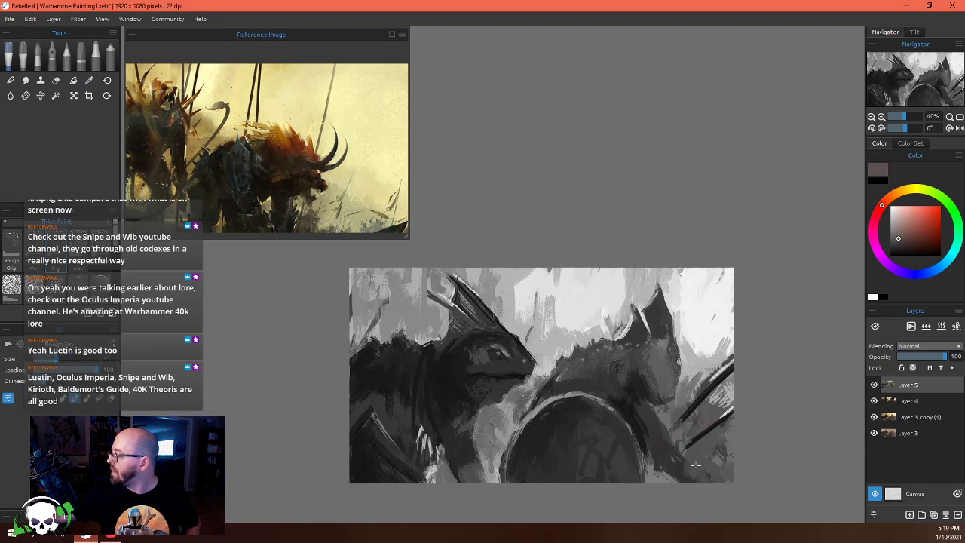
left_click(682, 471, "alt")
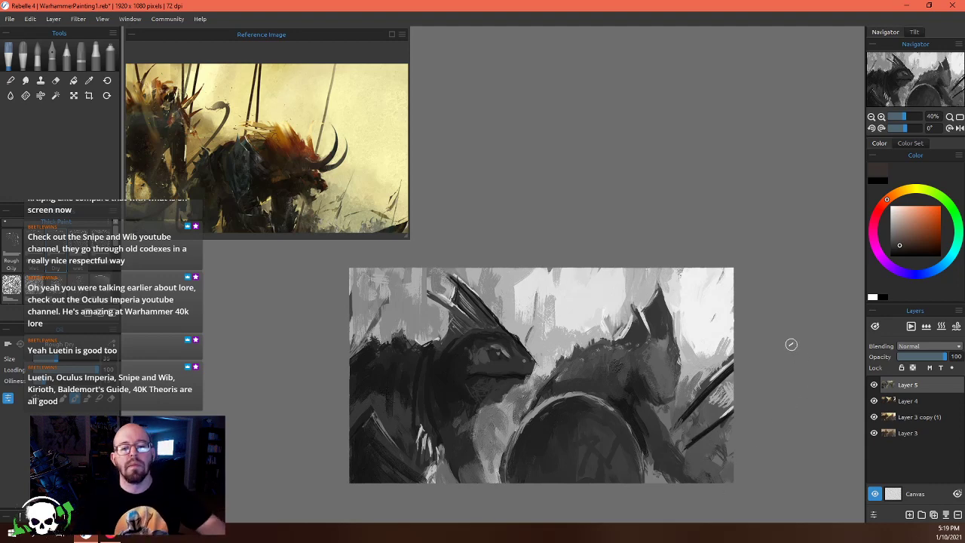
Sample a muted olive from the misty background beside the sword in the reference image, and paint the background along the canvas's right edge
scroll(584, 367, "down", 2)
scroll(584, 367, "up", 2)
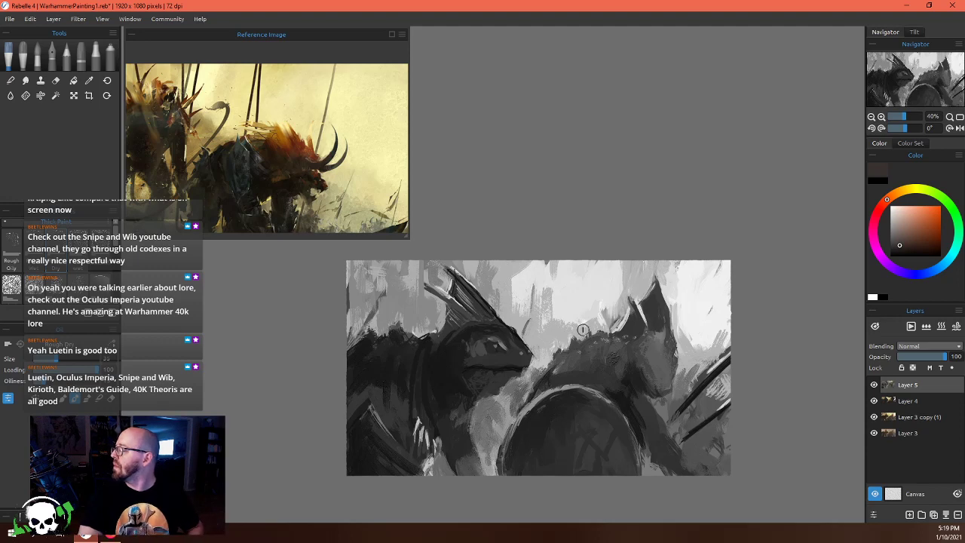
scroll(288, 172, "down", 1)
scroll(288, 173, "down", 1)
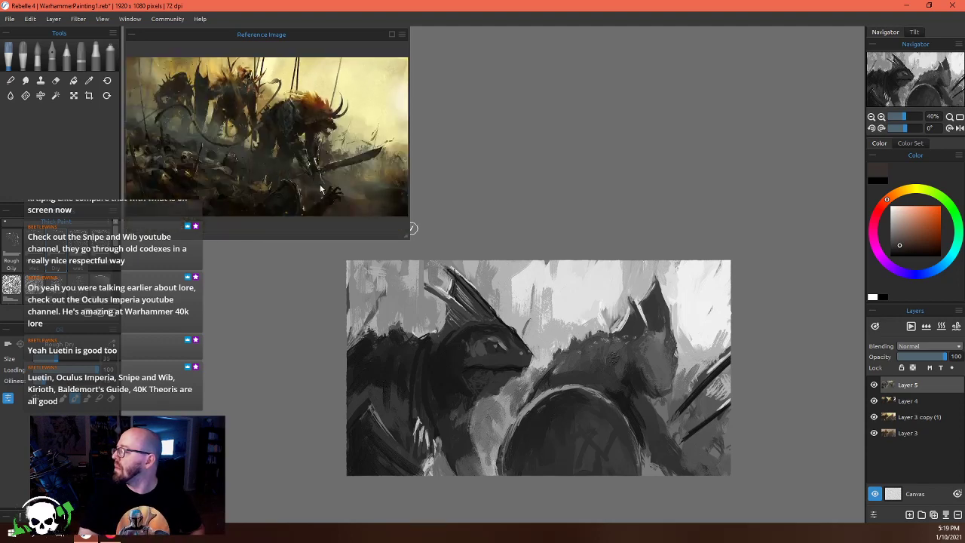
scroll(304, 133, "up", 1)
scroll(340, 160, "down", 1)
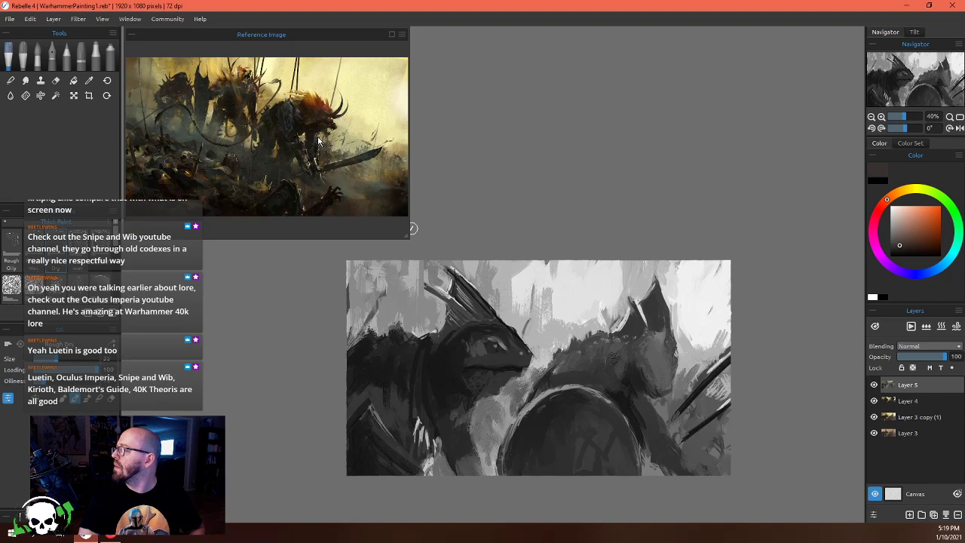
scroll(316, 139, "up", 1)
scroll(309, 144, "down", 1)
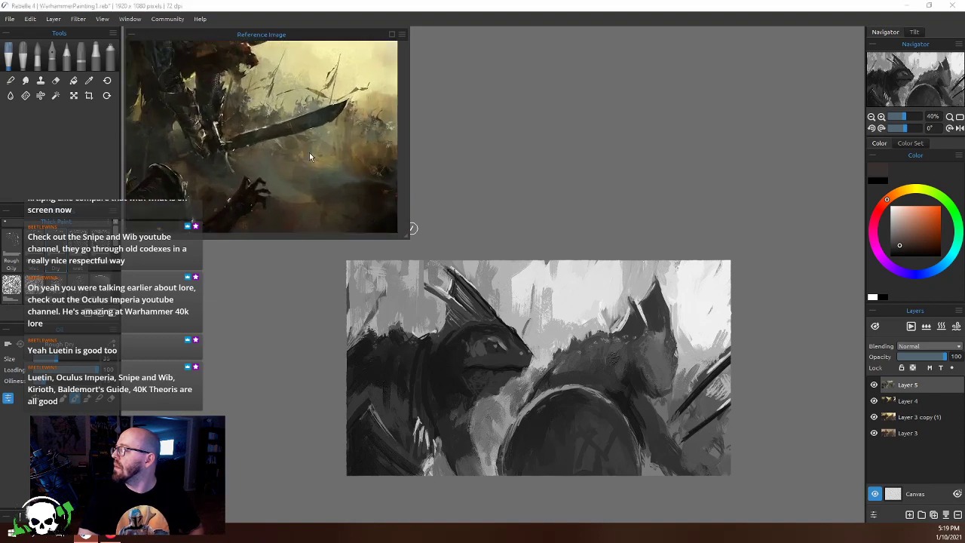
key("i")
left_click(327, 134)
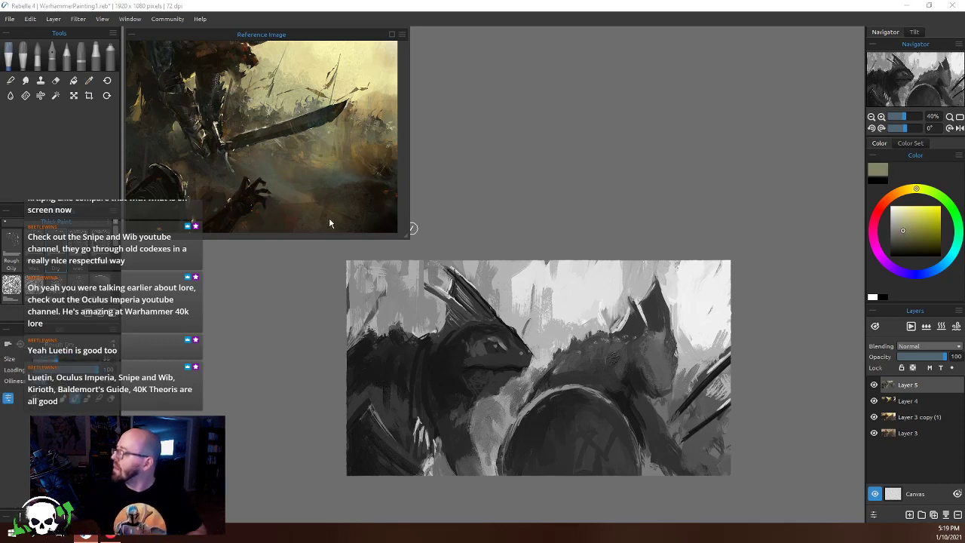
left_click(535, 366)
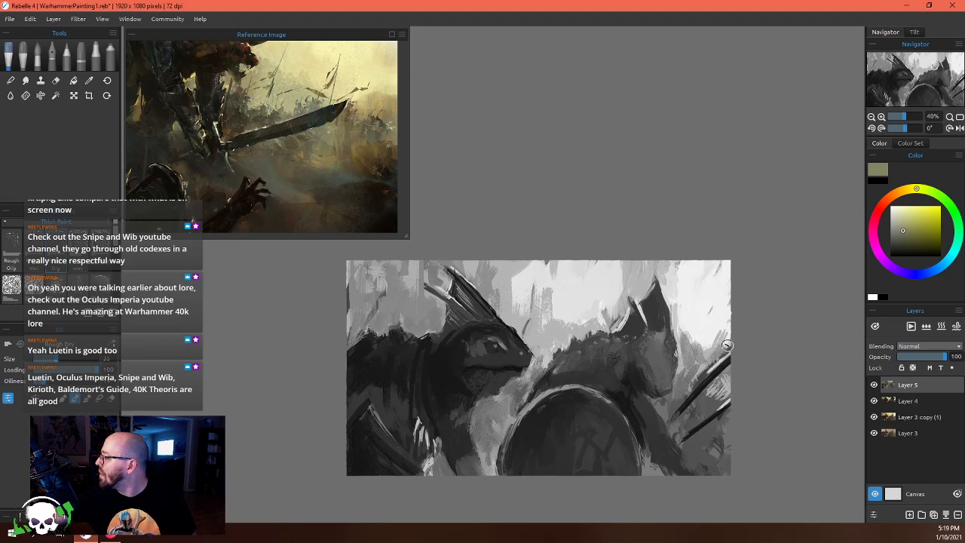
mouse_move(725, 350)
left_mouse_down()
mouse_move(713, 338)
mouse_move(735, 293)
left_mouse_up()
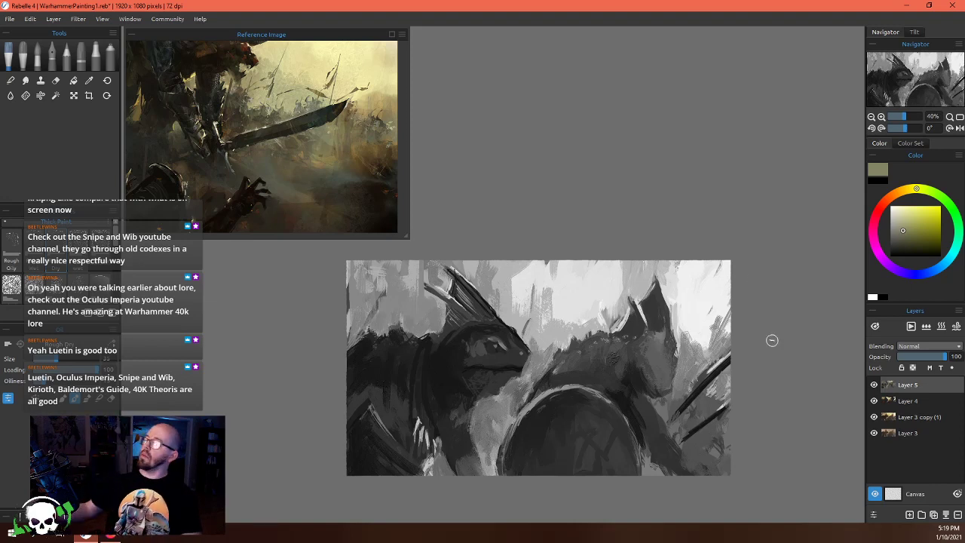
Examine the painting in full colour, from the whole composition to close-ups of the left creature's head and the gap between the creatures
scroll(727, 331, "down", 2)
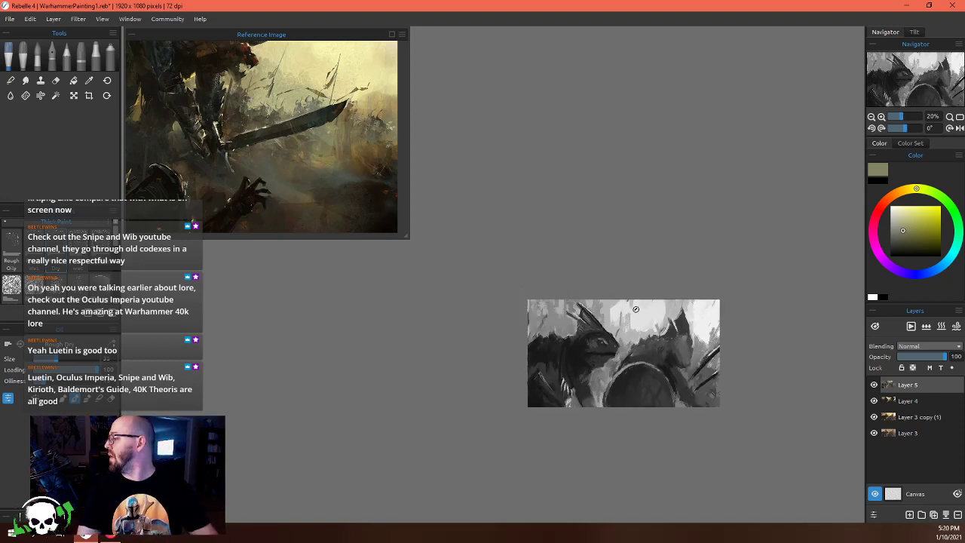
scroll(613, 364, "up", 2)
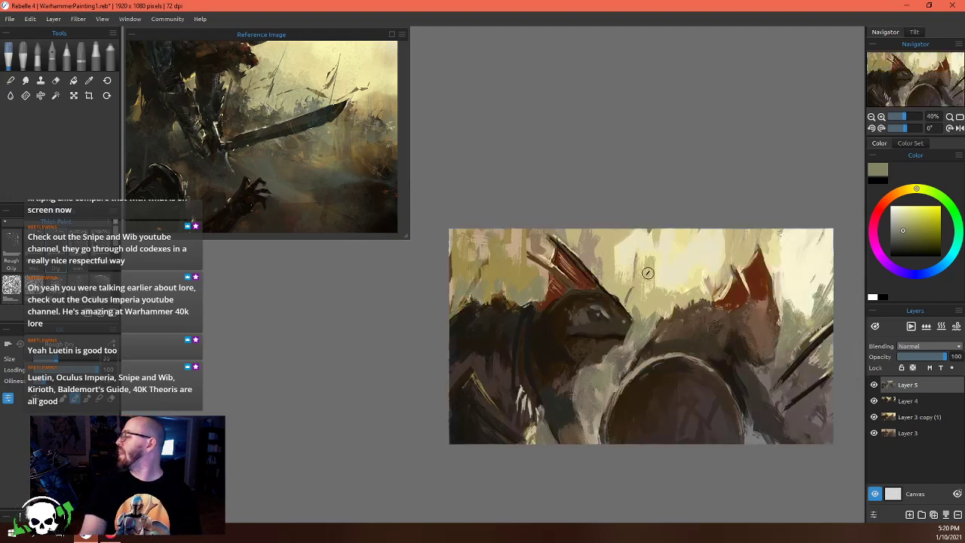
scroll(695, 329, "up", 1)
scroll(769, 352, "down", 2)
scroll(724, 334, "up", 4)
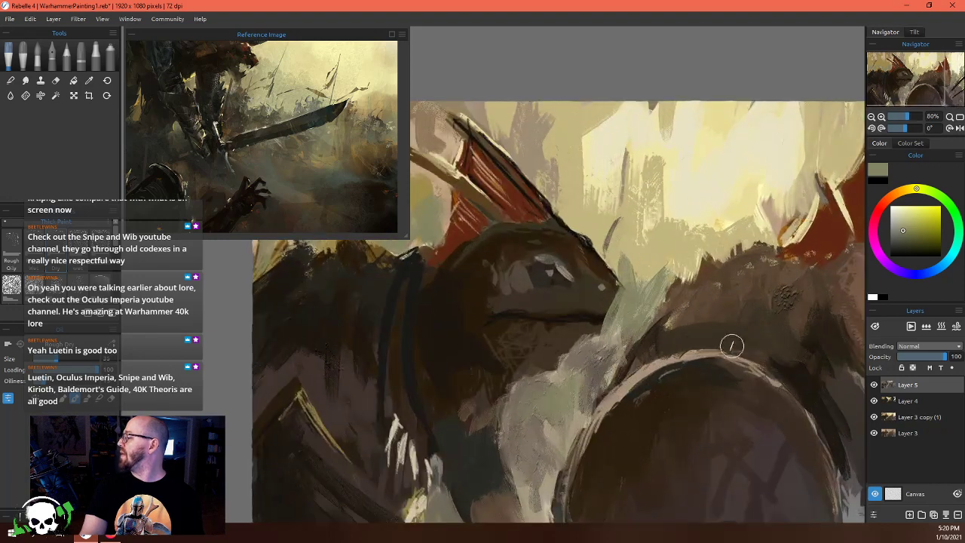
scroll(615, 337, "down", 1)
scroll(614, 337, "down", 2)
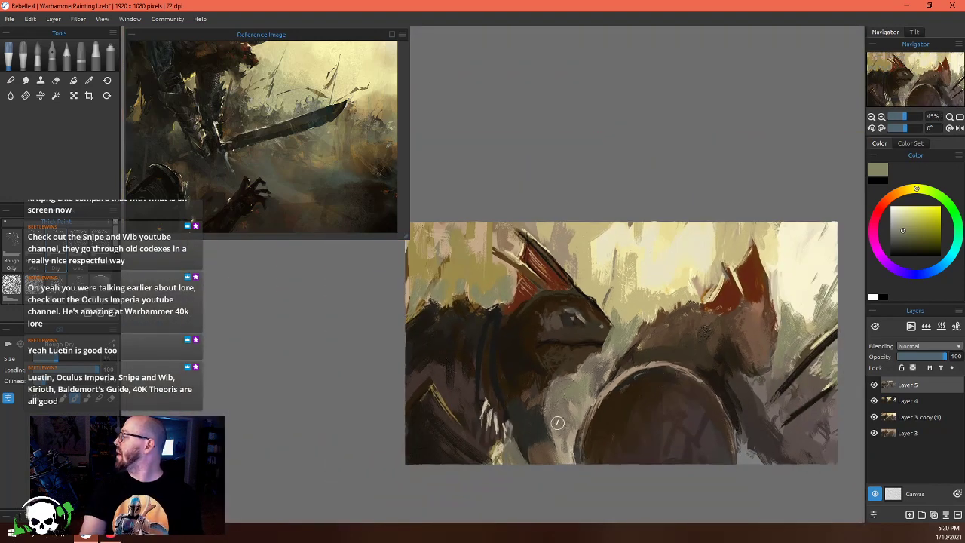
scroll(555, 319, "up", 4)
scroll(560, 317, "down", 1)
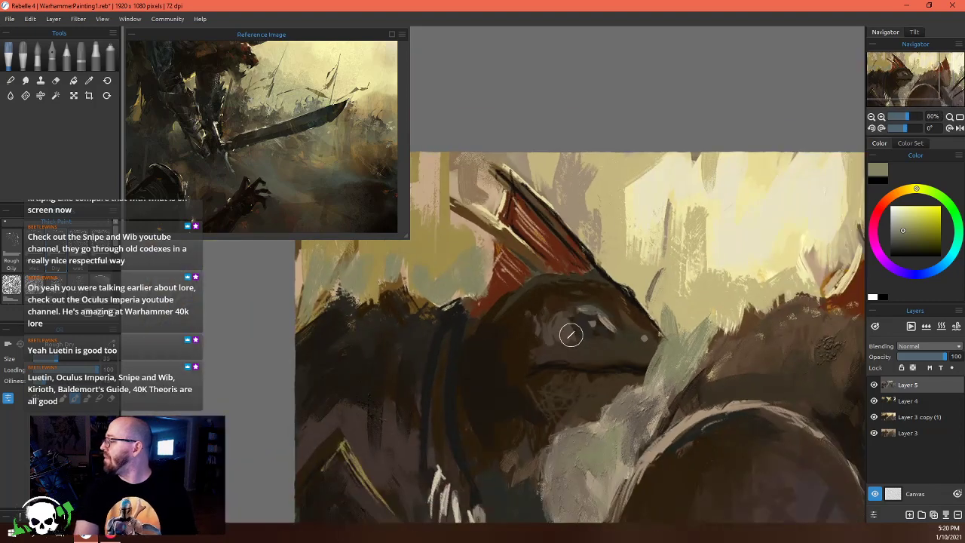
scroll(561, 326, "up", 1)
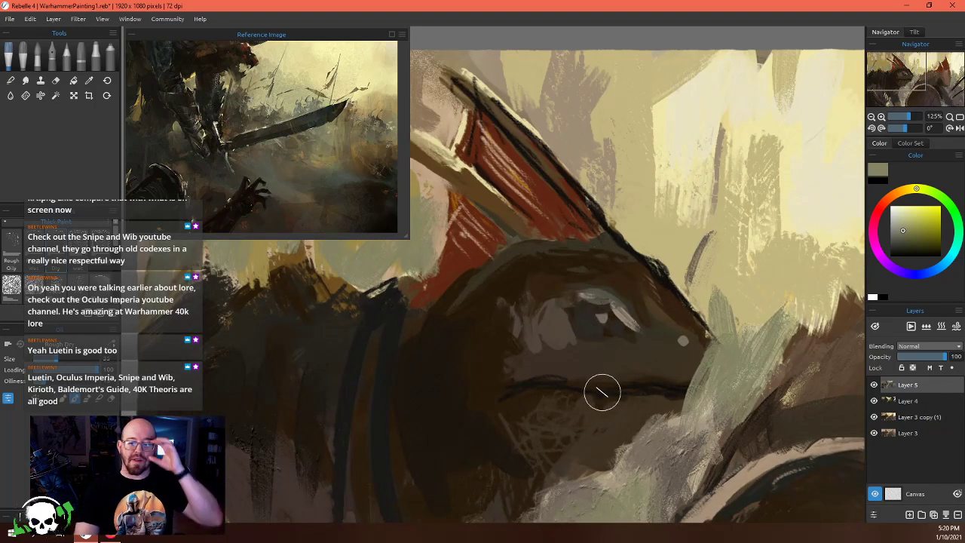
scroll(602, 390, "down", 2)
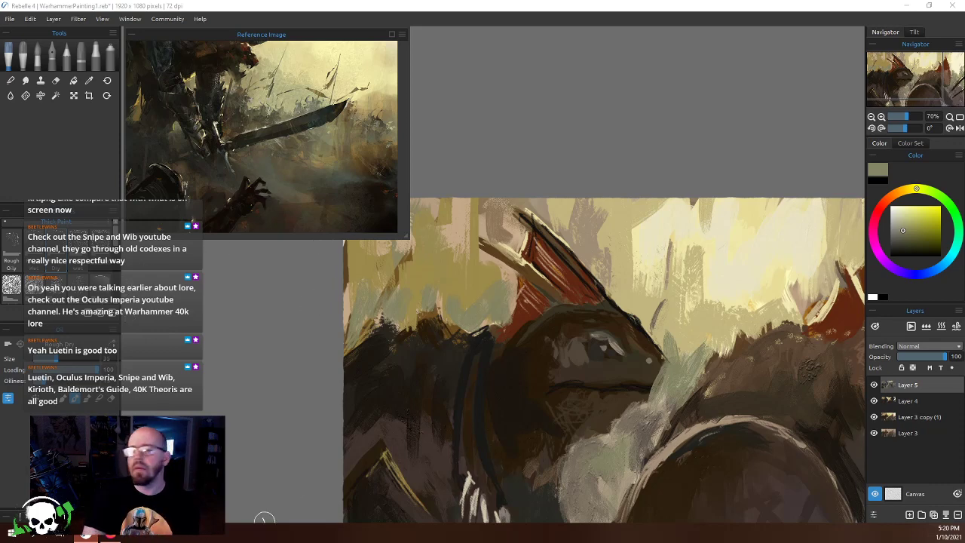
Switch to the separate reference board and examine the blue lizard miniatures carrying red shields
key("alt+Tab")
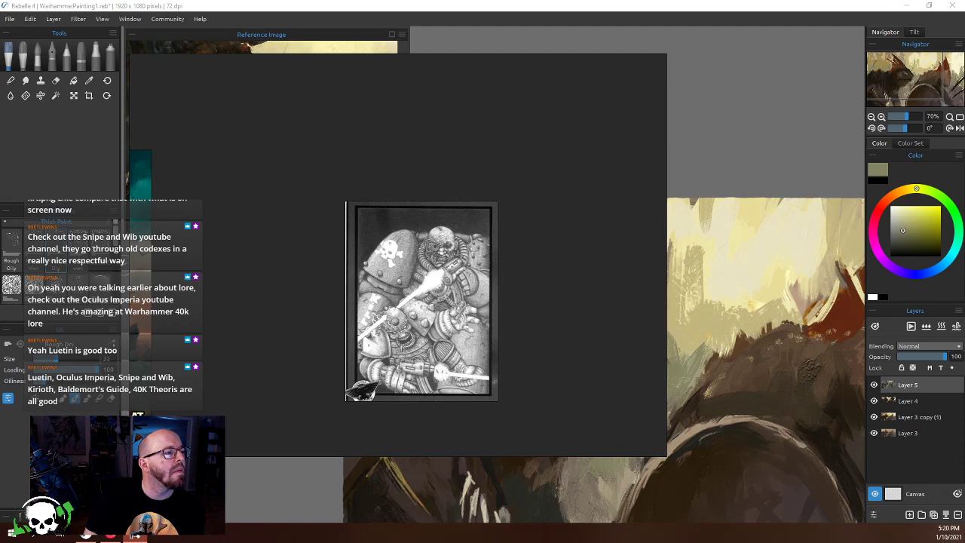
left_click_drag(2, 288, 262, 193)
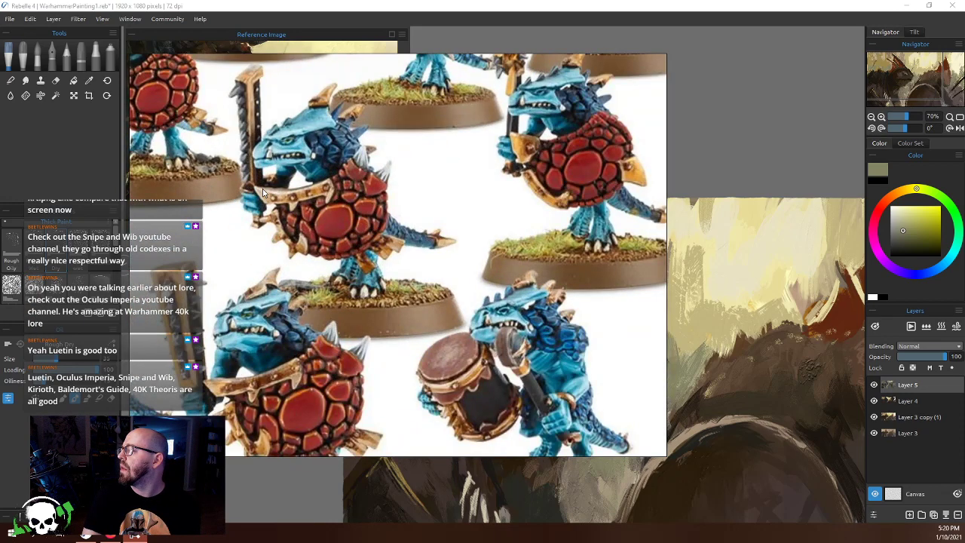
scroll(398, 255, "down", 2)
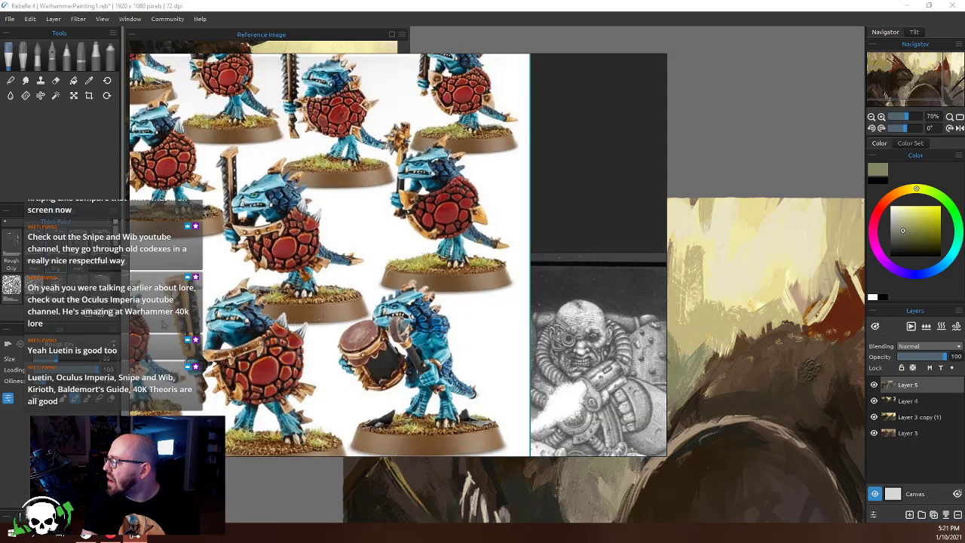
Examine the lizard miniatures' spiked clubs, serrated blades and segmented red shields on the reference board, and return to the painting
scroll(381, 164, "up", 5)
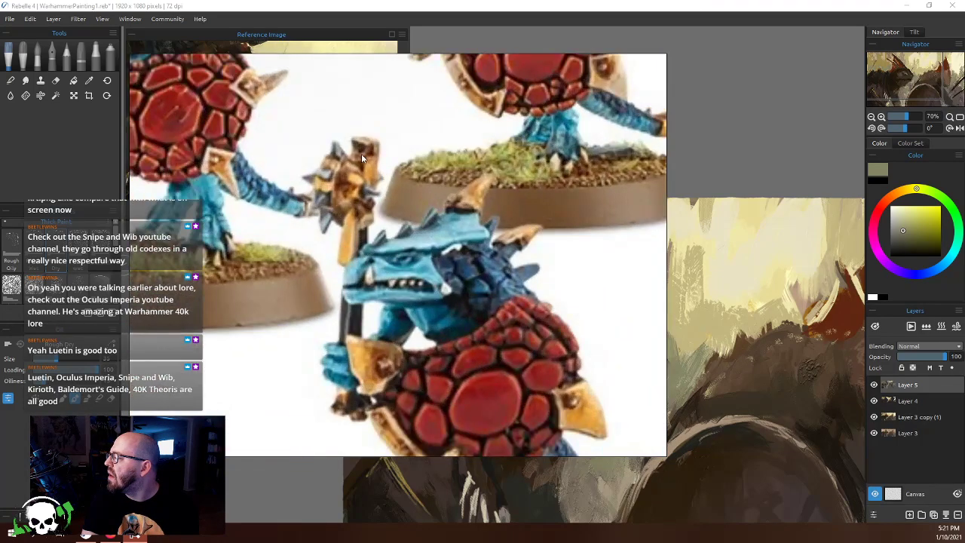
scroll(383, 170, "down", 3)
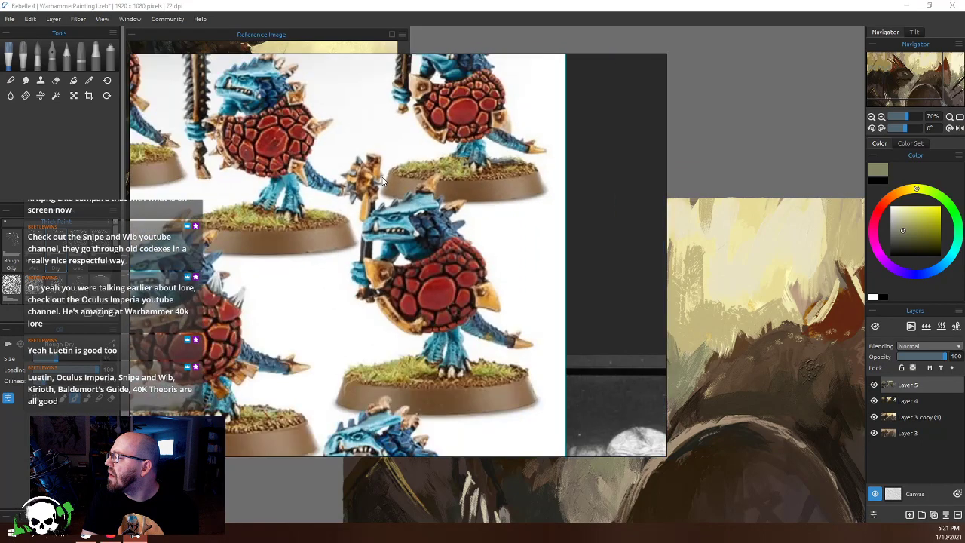
scroll(380, 181, "up", 4)
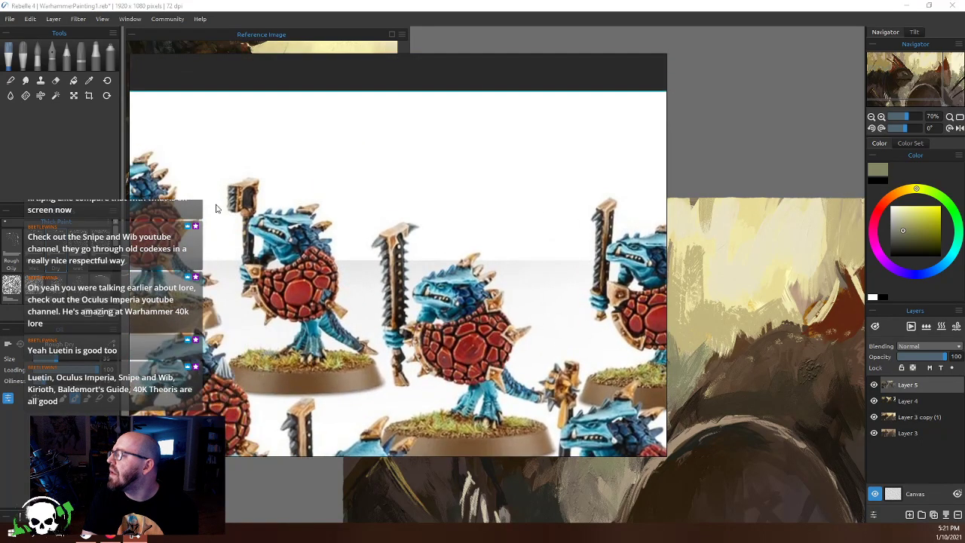
scroll(215, 208, "up", 4)
scroll(313, 222, "down", 4)
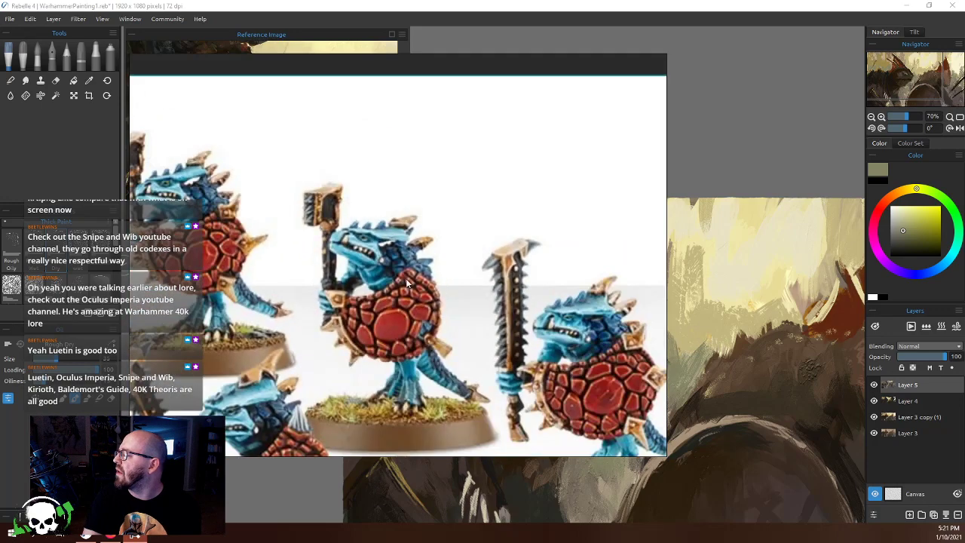
scroll(369, 231, "up", 2)
scroll(400, 217, "up", 3)
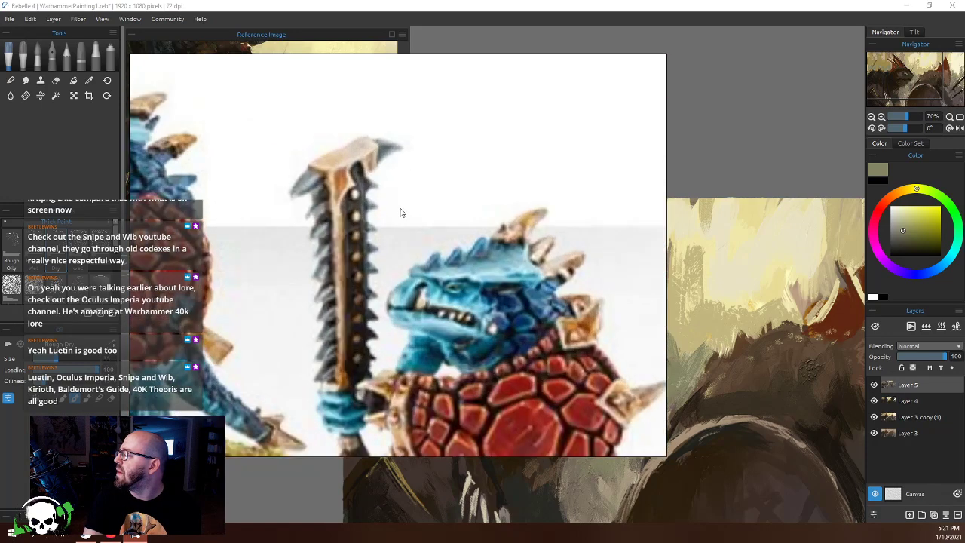
scroll(399, 216, "down", 3)
left_click(144, 95)
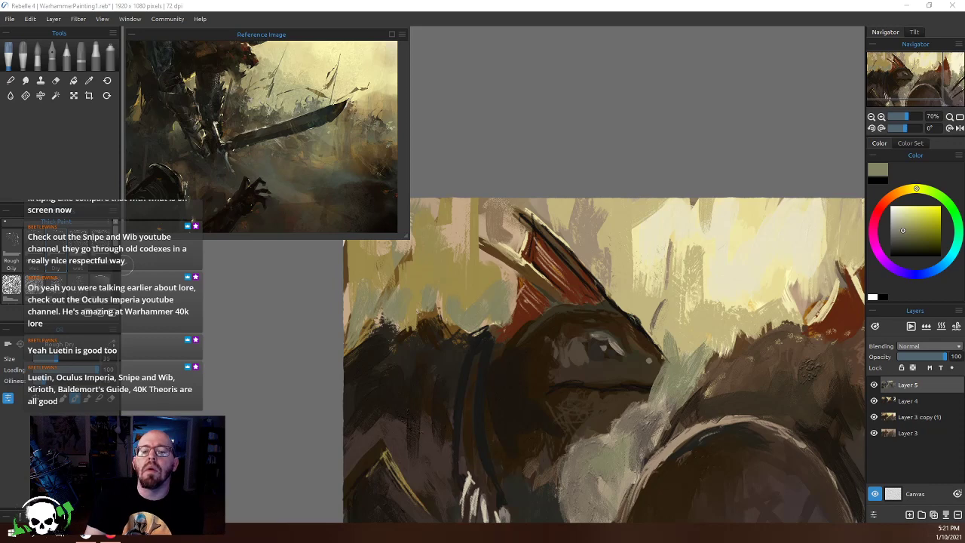
Switch the painting to greyscale and paint a dark weapon shape in its lower-right corner with sampled dark browns
scroll(619, 298, "down", 3)
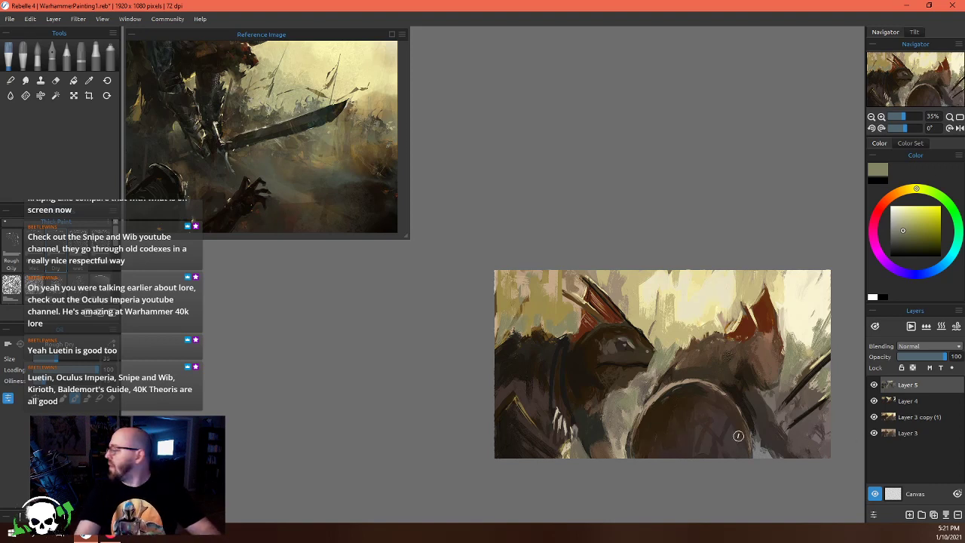
key("ctrl+shift+g")
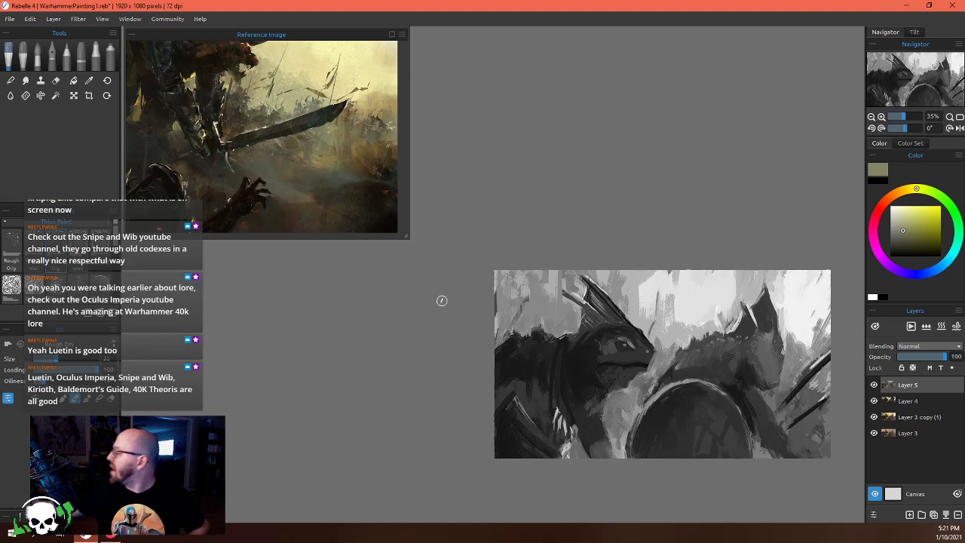
left_click(786, 441, "alt")
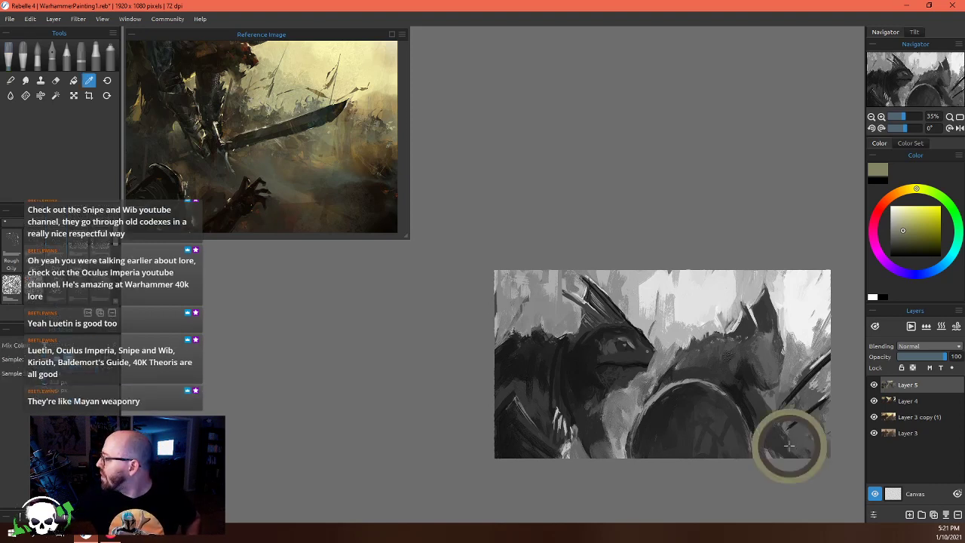
left_click_drag(825, 427, 798, 456)
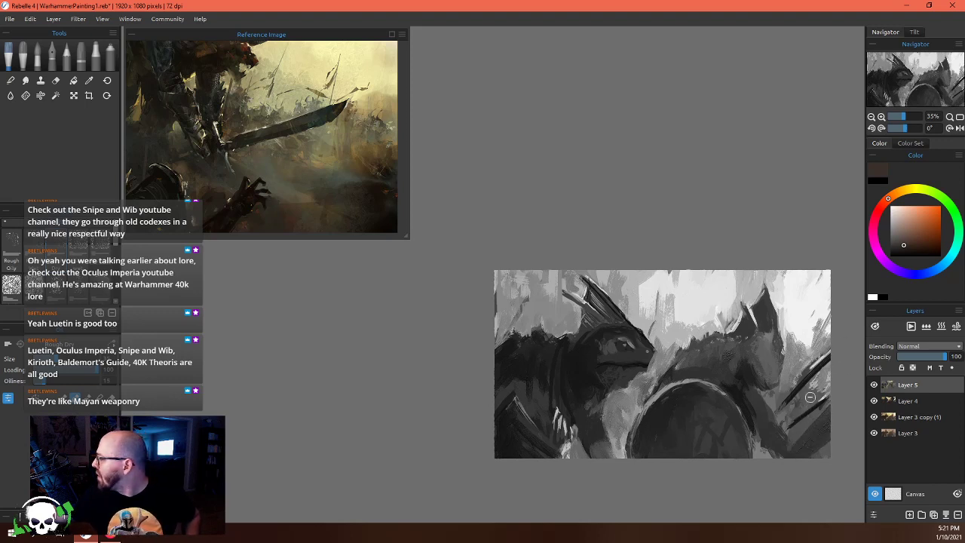
left_click_drag(800, 403, 801, 383)
left_click_drag(820, 430, 835, 412)
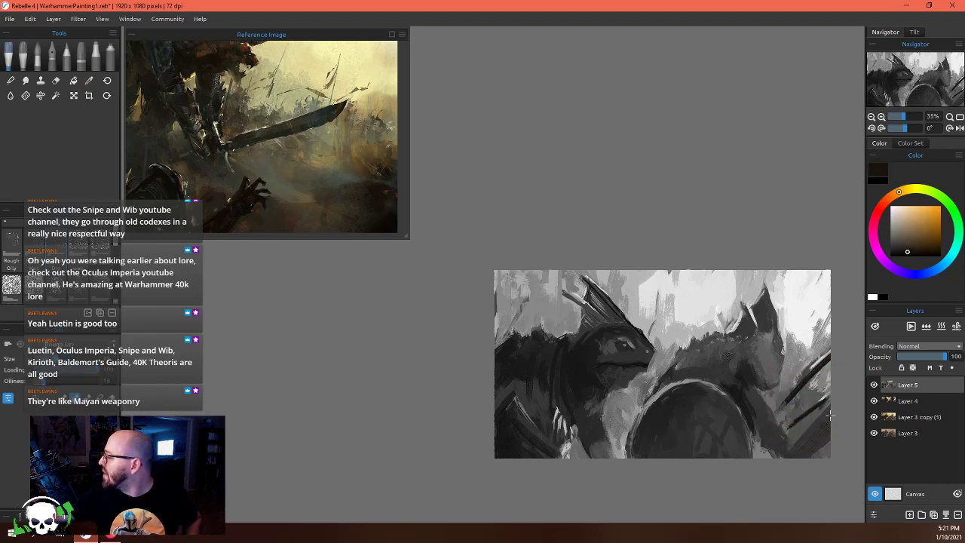
left_click_drag(797, 455, 833, 424)
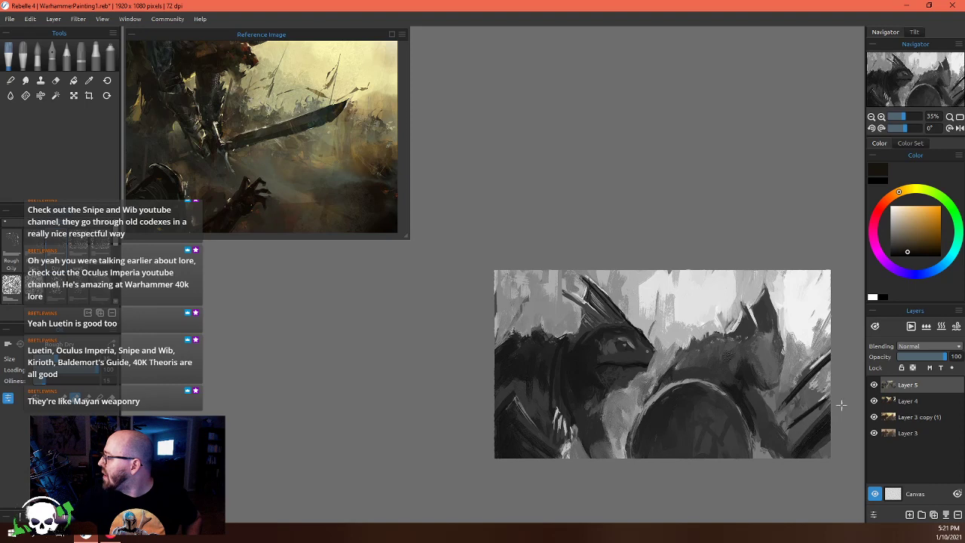
Sample a pale cream from the bright background and paint light tooth-like marks along the dark weapon in the lower-right corner
left_click(797, 338, "alt")
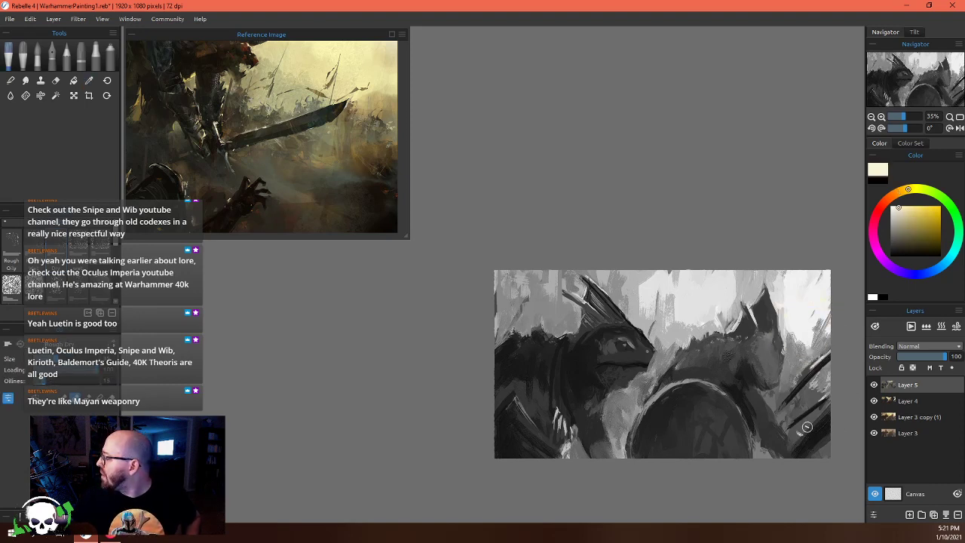
mouse_move(806, 426)
left_mouse_down()
mouse_move(828, 411)
mouse_move(838, 417)
left_mouse_up()
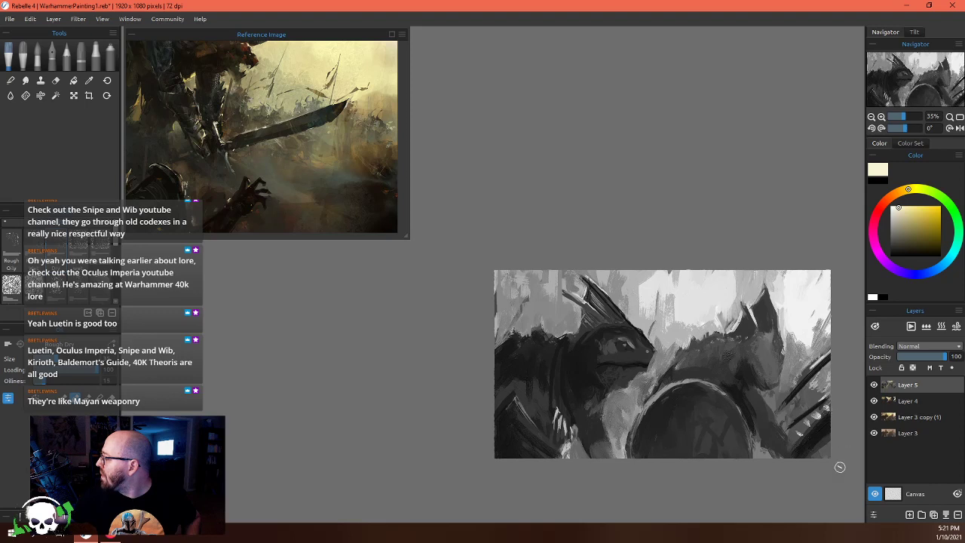
mouse_move(839, 466)
left_mouse_down()
mouse_move(817, 455)
mouse_move(829, 442)
left_mouse_up()
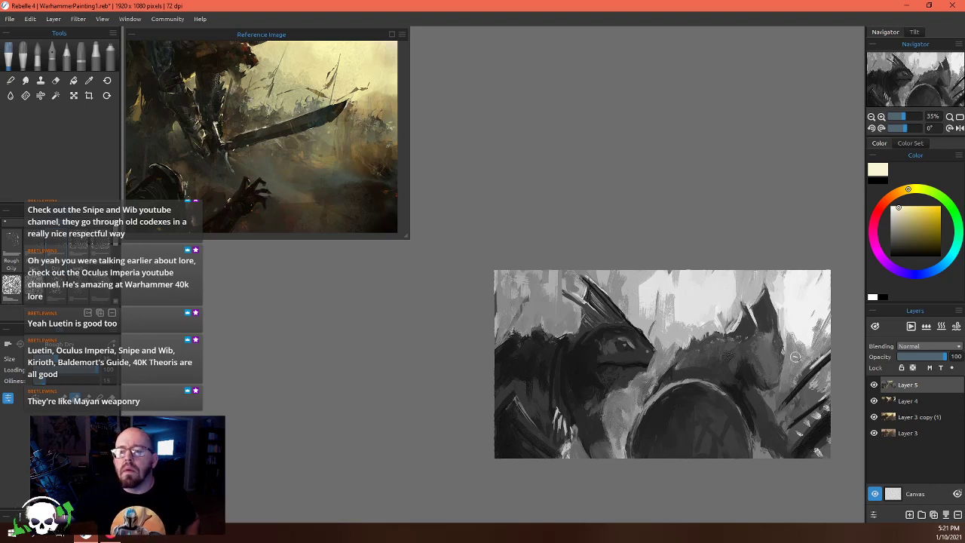
Refine the background around the toothed weapon at the canvas's right edge with sampled greyish browns and muted olive
left_click(809, 402, "alt")
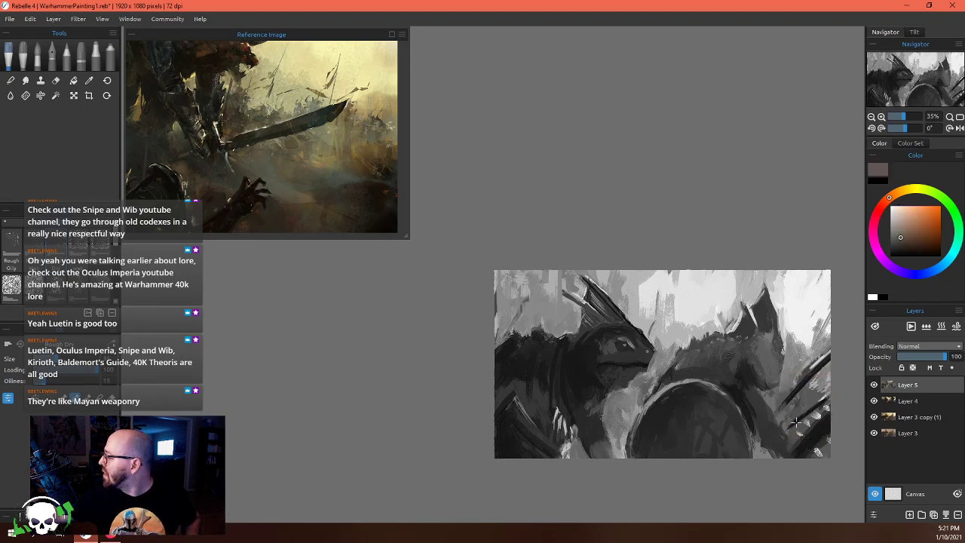
left_click(821, 390, "alt")
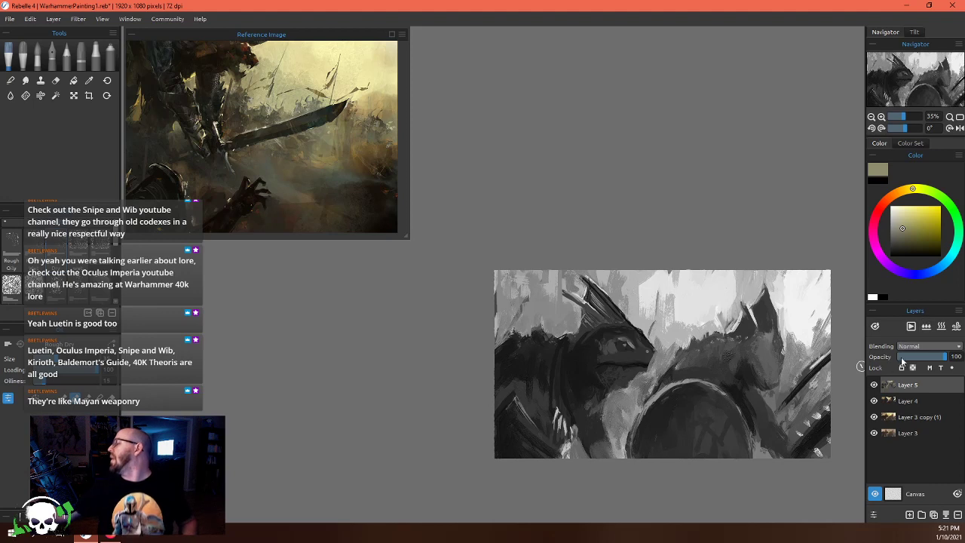
left_click(794, 392, "alt")
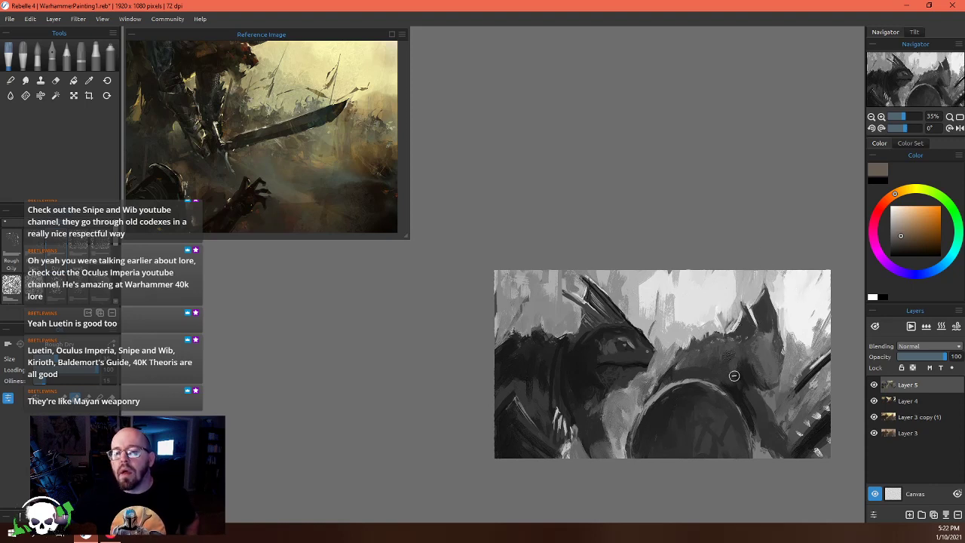
Paint a segmented plate pattern across the round shield's face with sampled dark reddish and deep browns
left_click(721, 416, "alt")
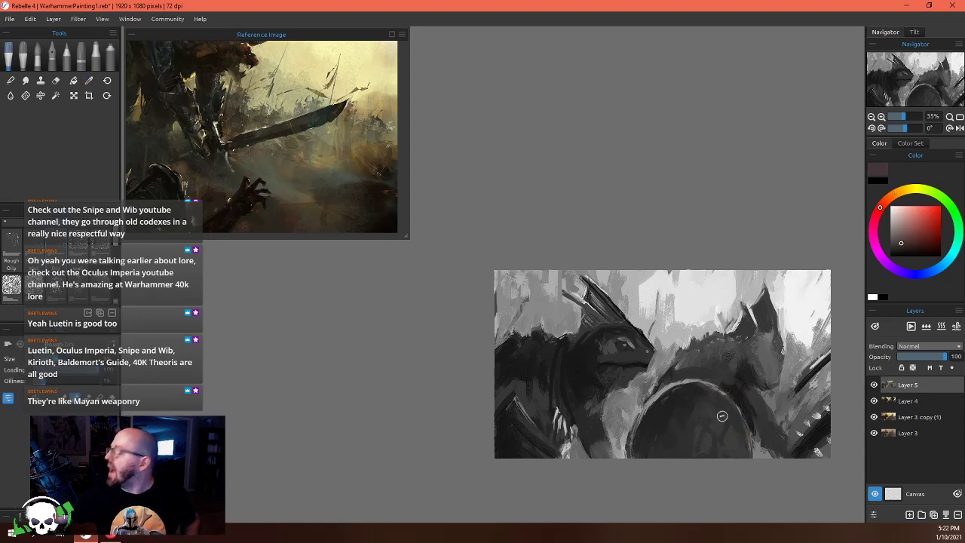
left_click(720, 419, "alt")
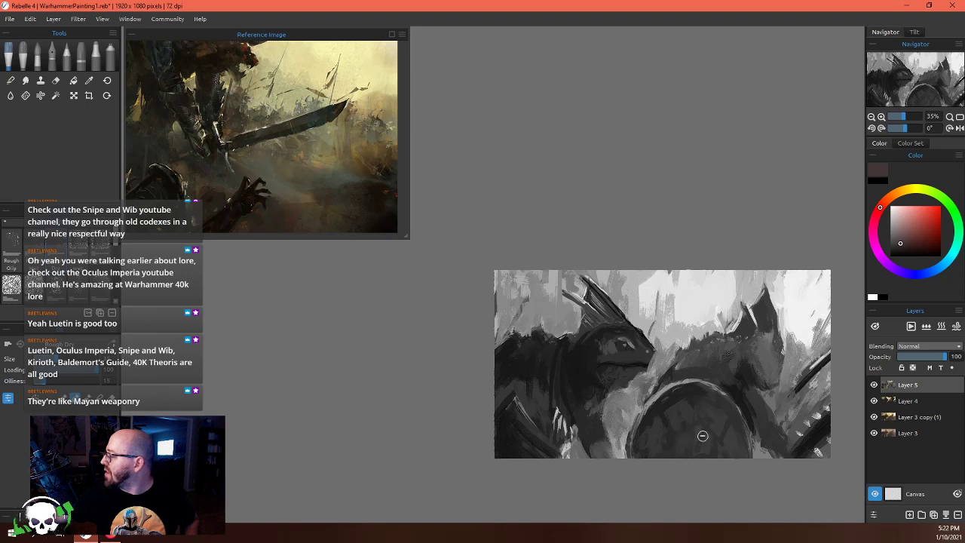
left_click(676, 398, "alt")
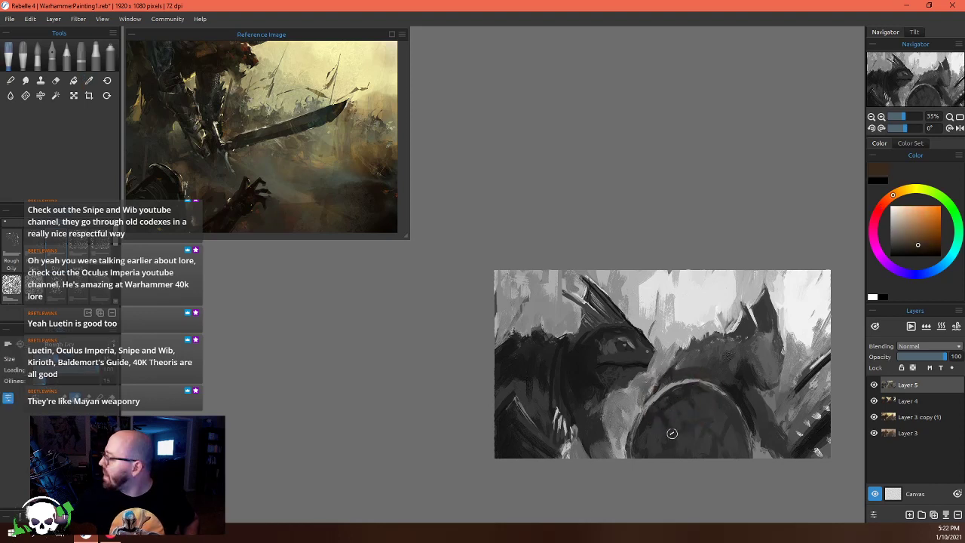
left_click(678, 396, "alt")
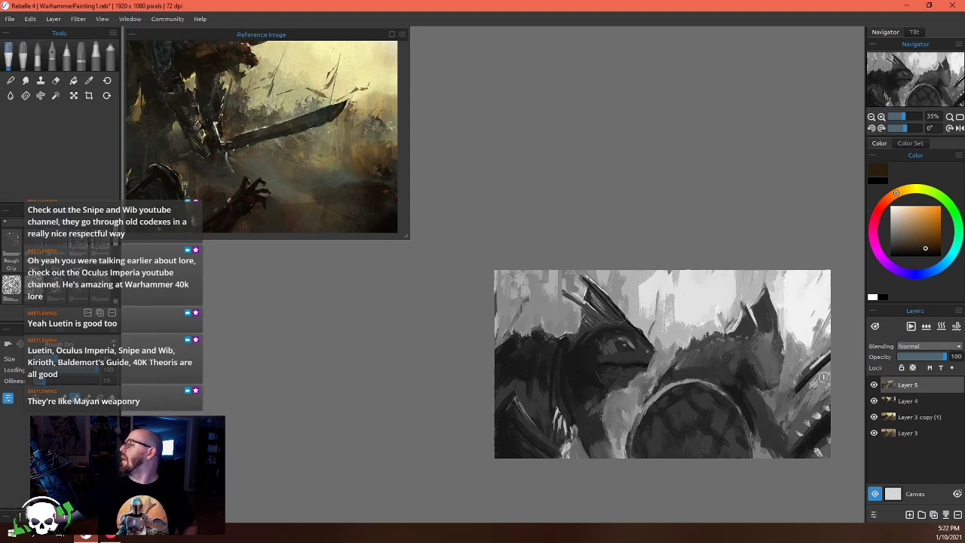
Return the painting to full colour and add a new layer above Layer 5
key("g")
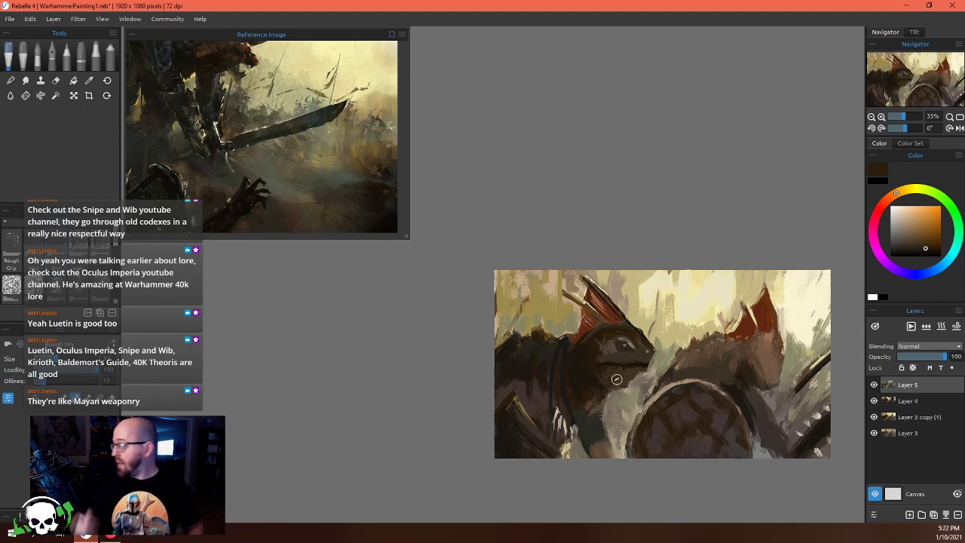
left_click(909, 516)
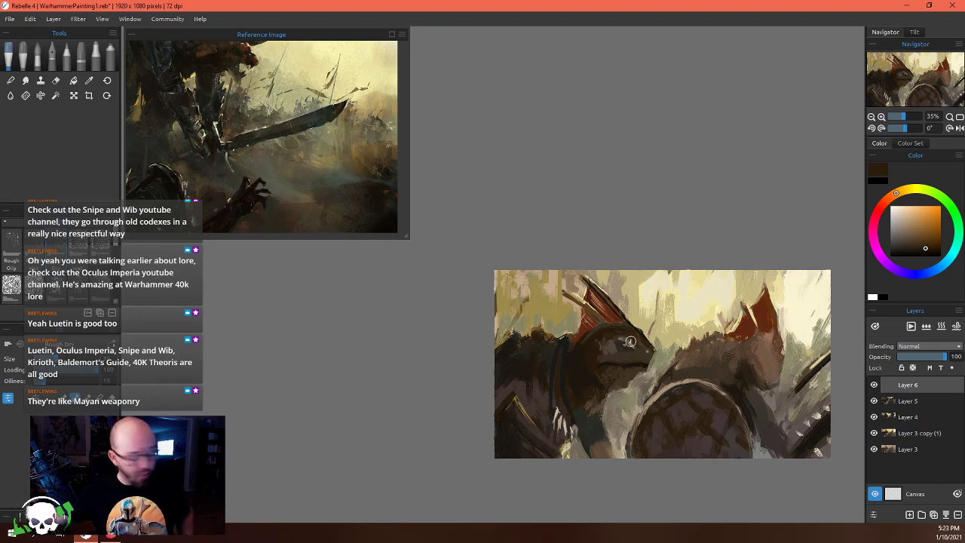
Sample the brown of the left lizard's head, shift its hue to dark blue, and paint it along the snout below the eye
left_click(621, 354, "alt")
left_click(622, 354, "alt")
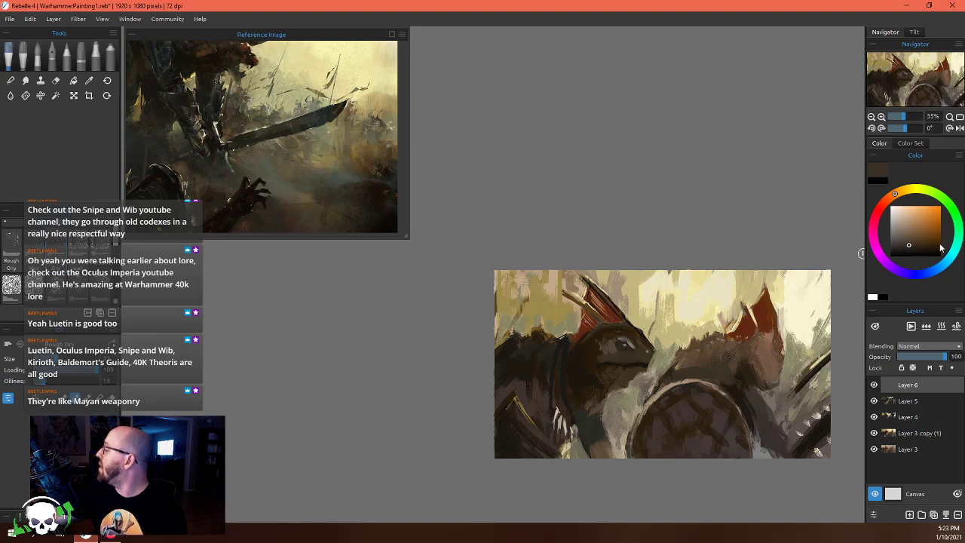
mouse_move(894, 195)
left_mouse_down()
mouse_move(921, 192)
mouse_move(945, 220)
mouse_move(937, 269)
left_mouse_up()
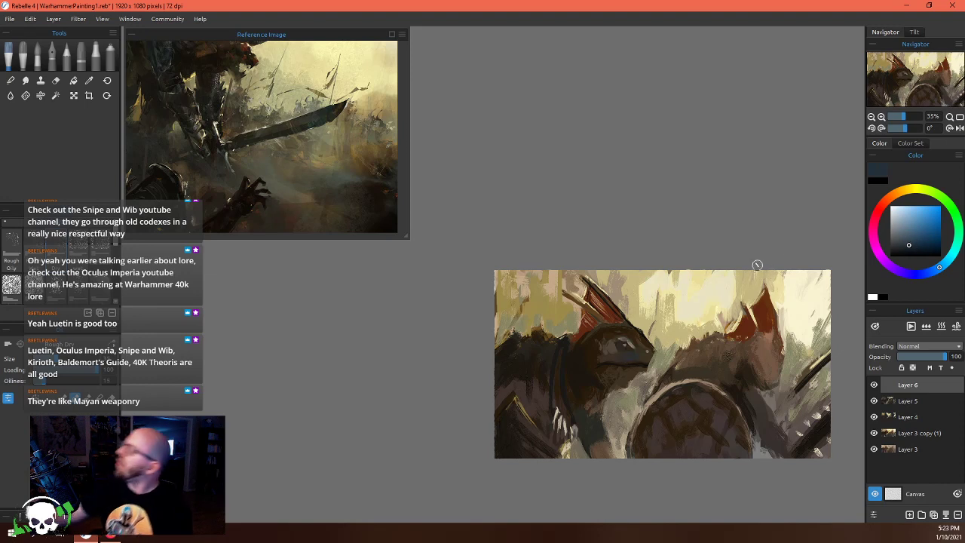
scroll(693, 361, "up", 5)
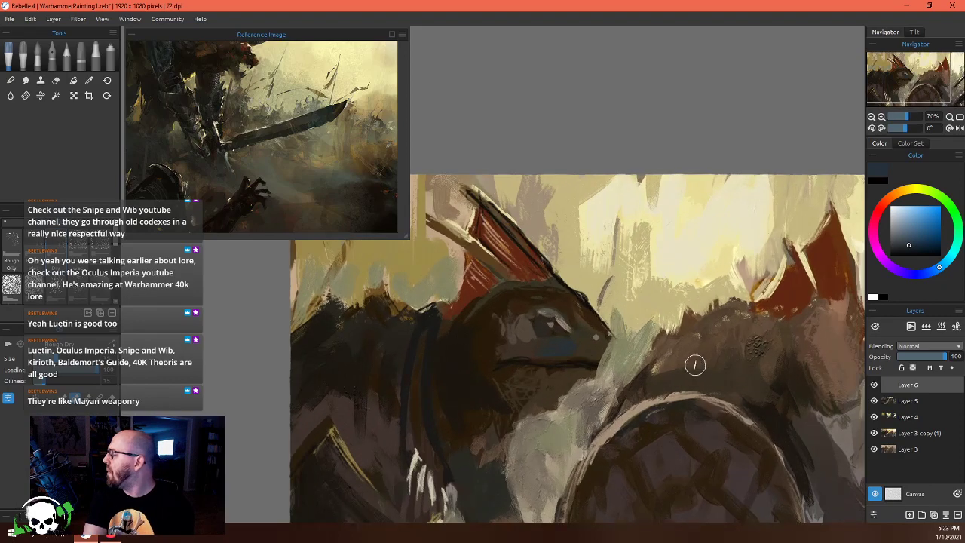
scroll(565, 234, "up", 2)
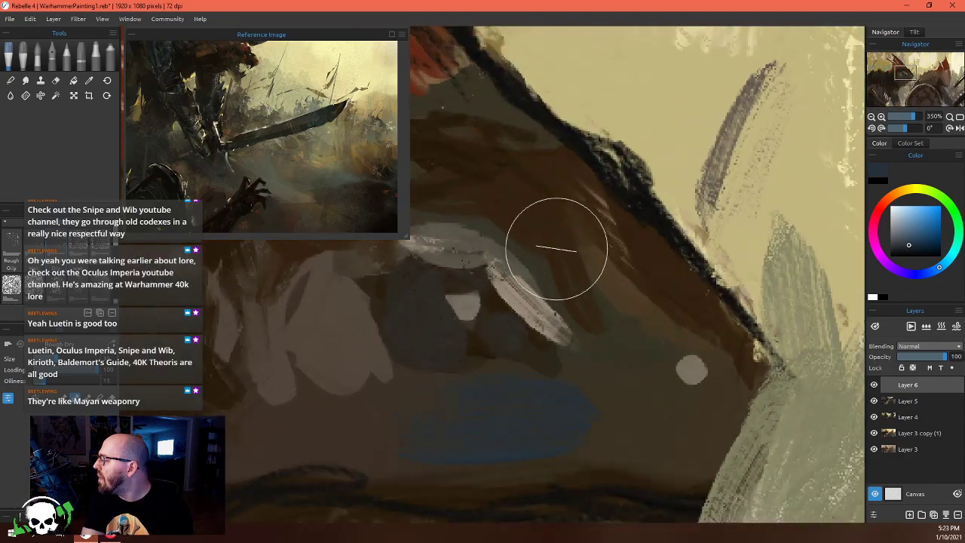
scroll(558, 279, "down", 1)
scroll(572, 287, "down", 6)
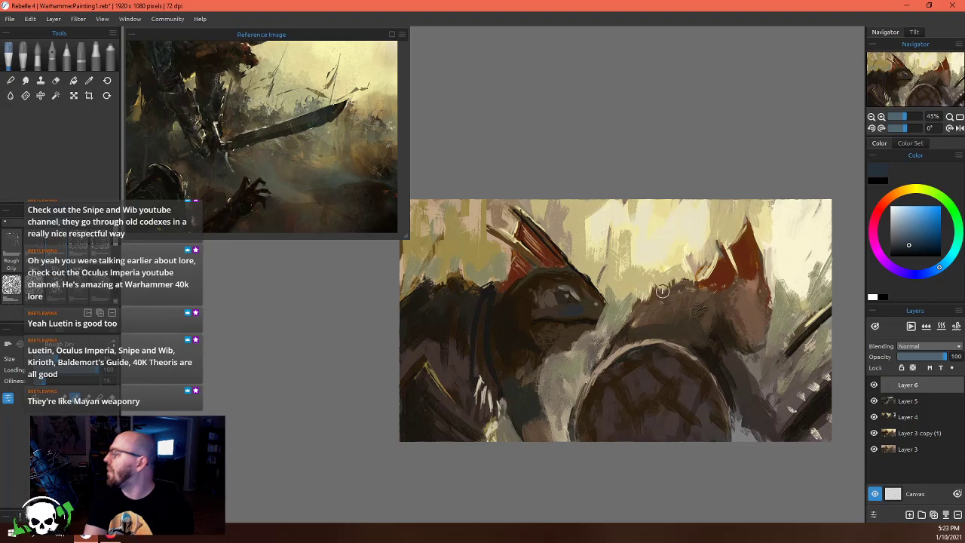
left_click_drag(662, 291, 615, 300)
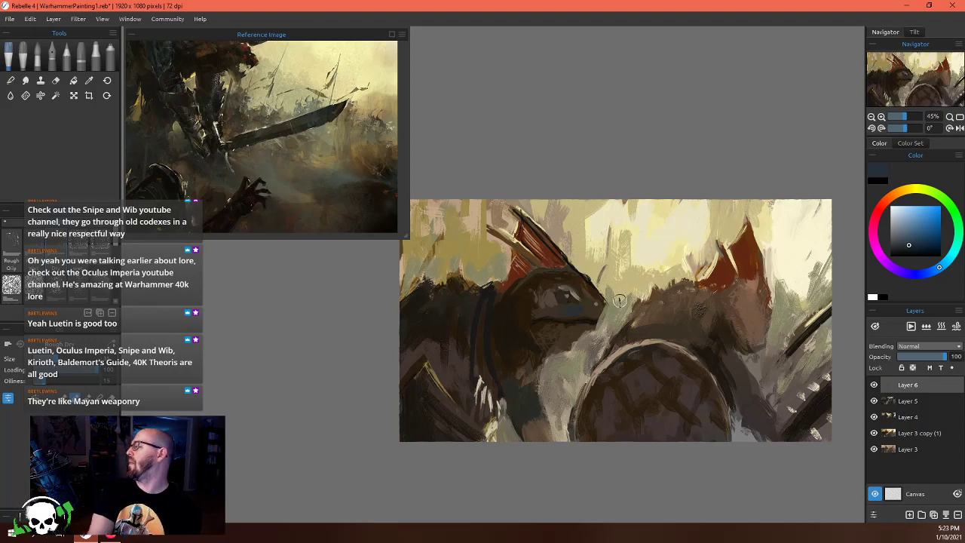
scroll(615, 300, "up", 2)
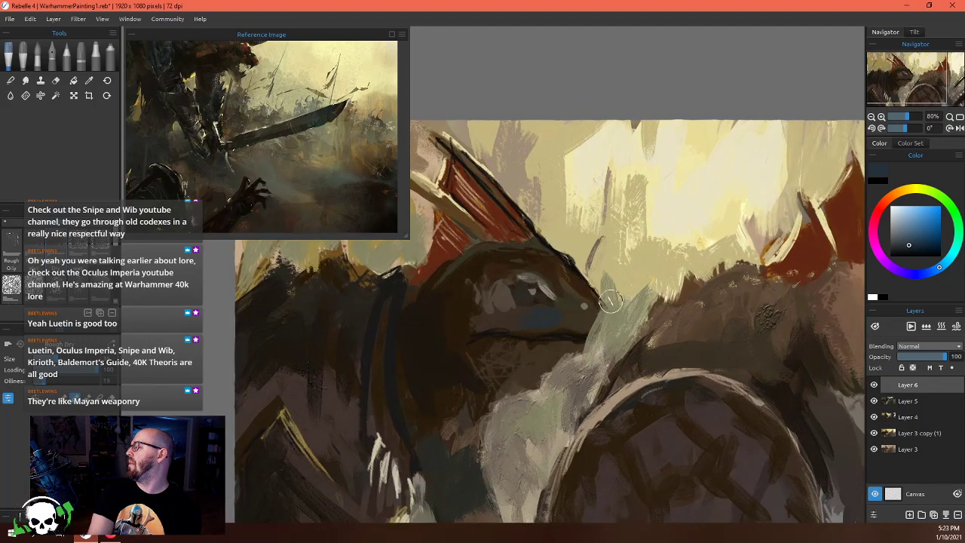
scroll(611, 301, "up", 1)
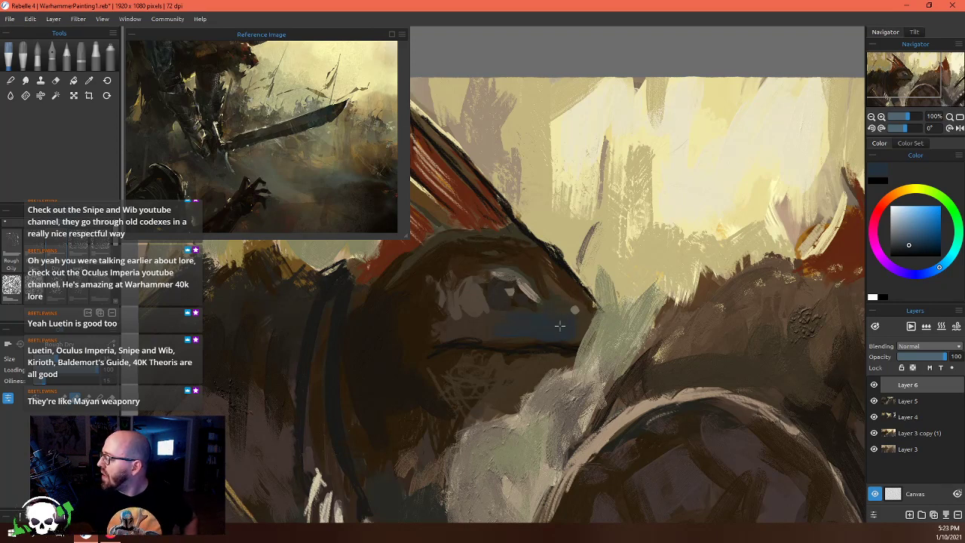
Sample the grey behind the lizard's eye, shift it to blue-grey, and paint patches behind the eye and on the brow
left_click(473, 300, "alt")
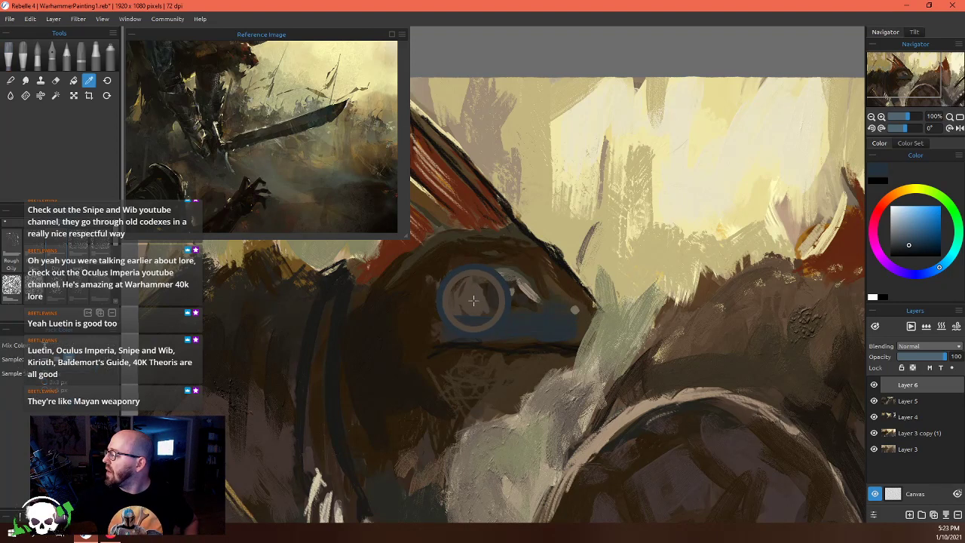
mouse_move(893, 199)
left_mouse_down()
mouse_move(899, 273)
mouse_move(942, 264)
left_mouse_up()
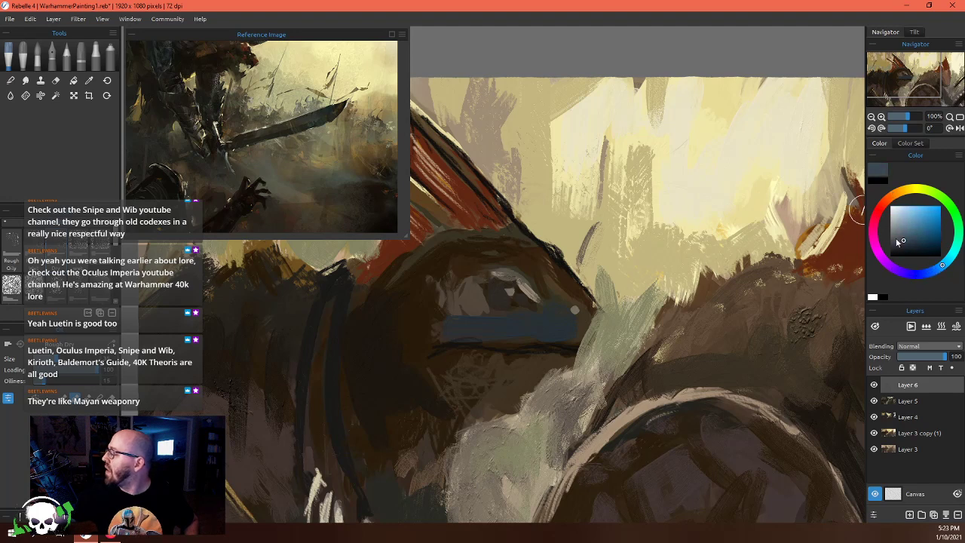
mouse_move(482, 301)
left_mouse_down()
mouse_move(458, 284)
mouse_move(474, 287)
mouse_move(476, 305)
mouse_move(463, 301)
left_mouse_up()
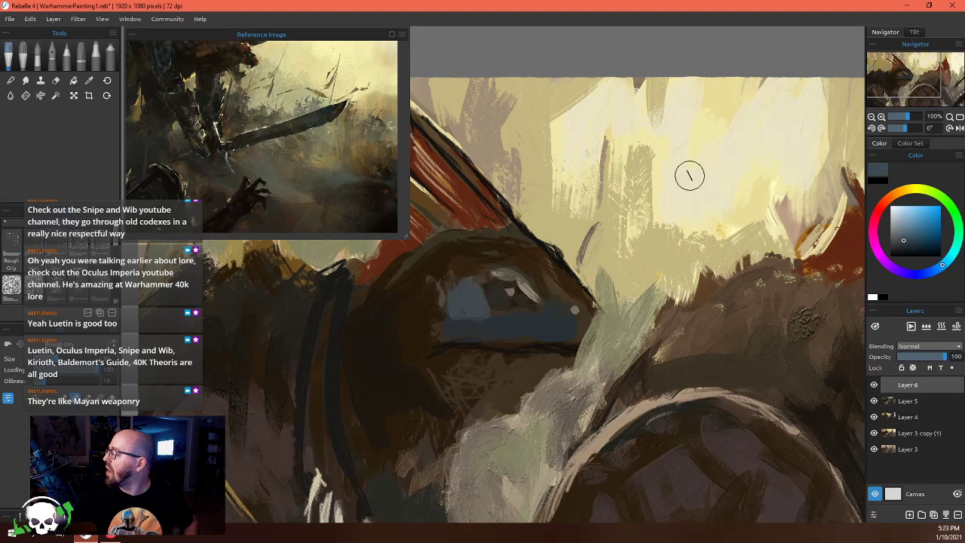
mouse_move(535, 261)
left_mouse_down()
mouse_move(547, 265)
mouse_move(479, 226)
left_mouse_up()
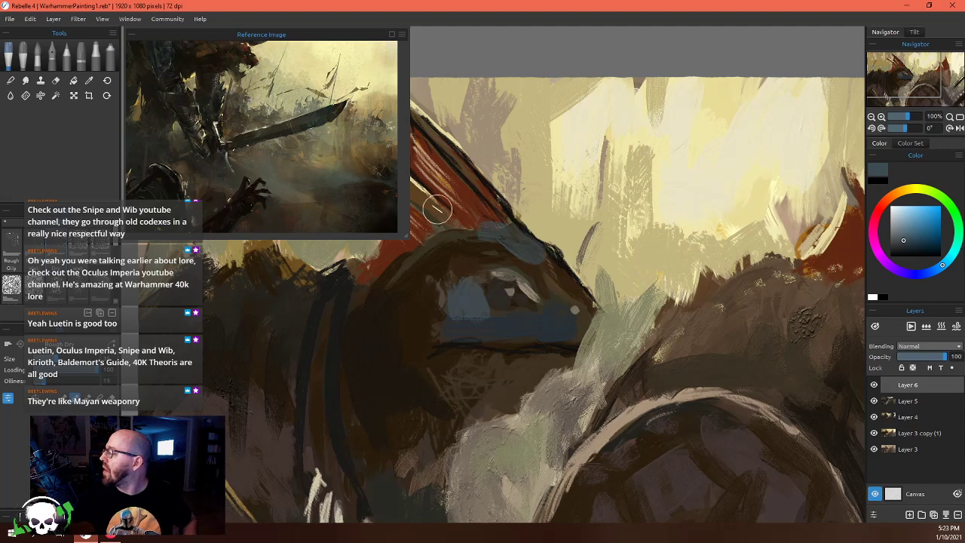
Sample the dark brown of the lizard's head, shift it to dark teal, and paint it over the back of the head
left_click(422, 269, "alt")
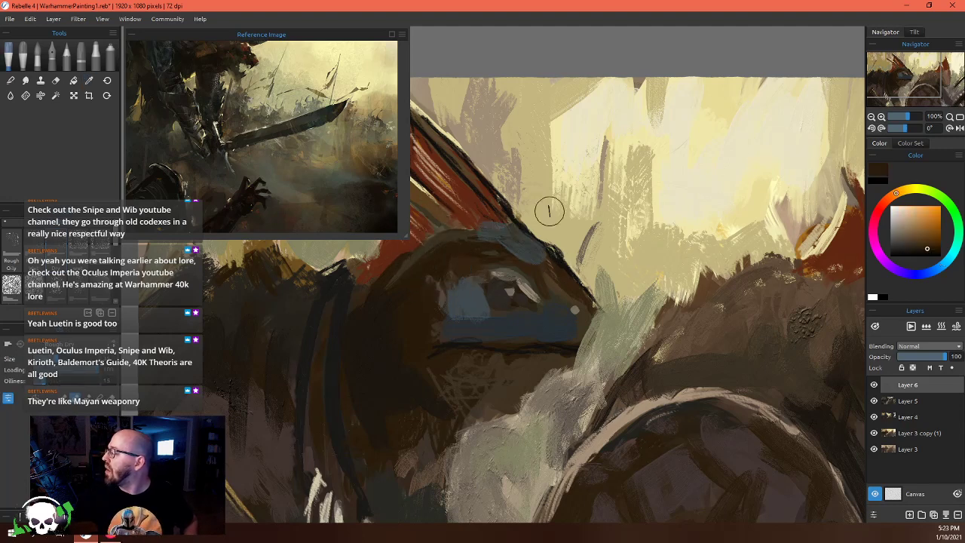
mouse_move(900, 198)
left_mouse_down()
mouse_move(924, 188)
mouse_move(946, 268)
mouse_move(950, 257)
left_mouse_up()
mouse_move(420, 263)
left_mouse_down()
mouse_move(442, 274)
mouse_move(477, 254)
left_mouse_up()
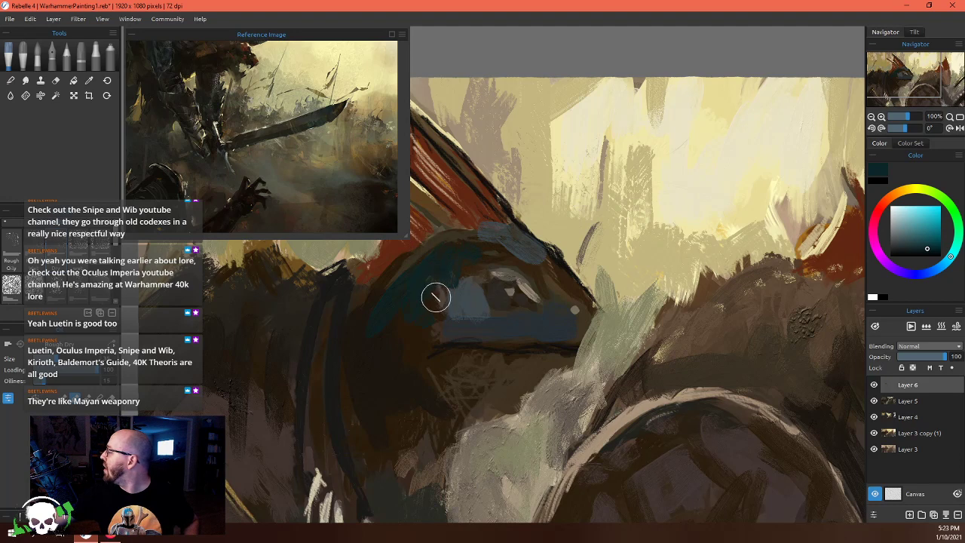
Brighten the paint colour to a stronger teal and paint it along the lizard's upper brow edge
left_click_drag(951, 258, 933, 236)
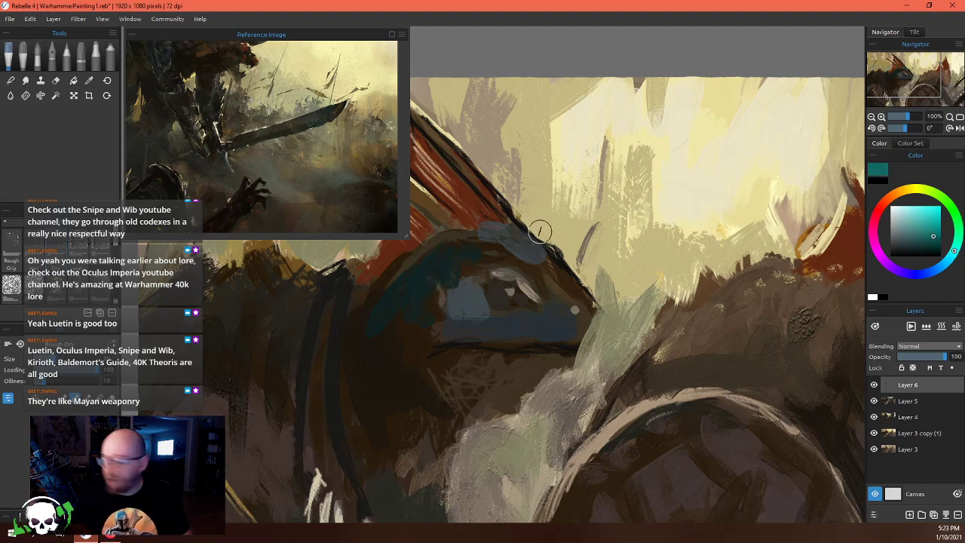
mouse_move(533, 246)
left_mouse_down()
mouse_move(564, 269)
mouse_move(517, 241)
left_mouse_up()
mouse_move(951, 258)
left_mouse_down()
mouse_move(959, 240)
mouse_move(953, 261)
left_mouse_up()
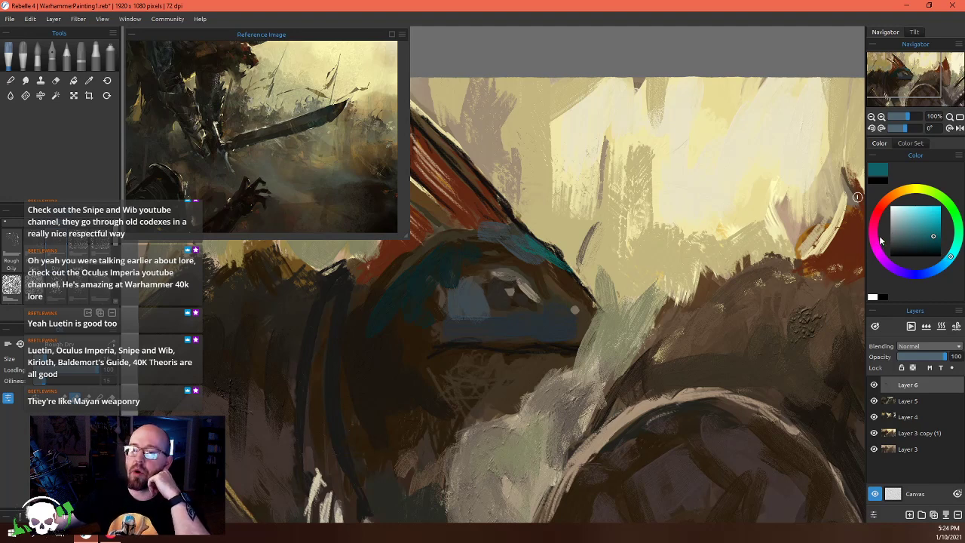
left_click(914, 194)
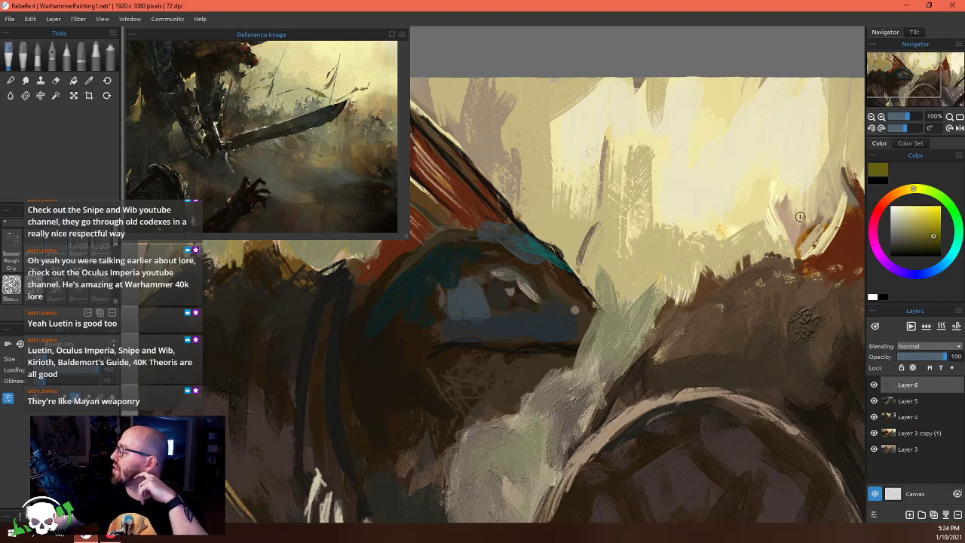
left_click(949, 259)
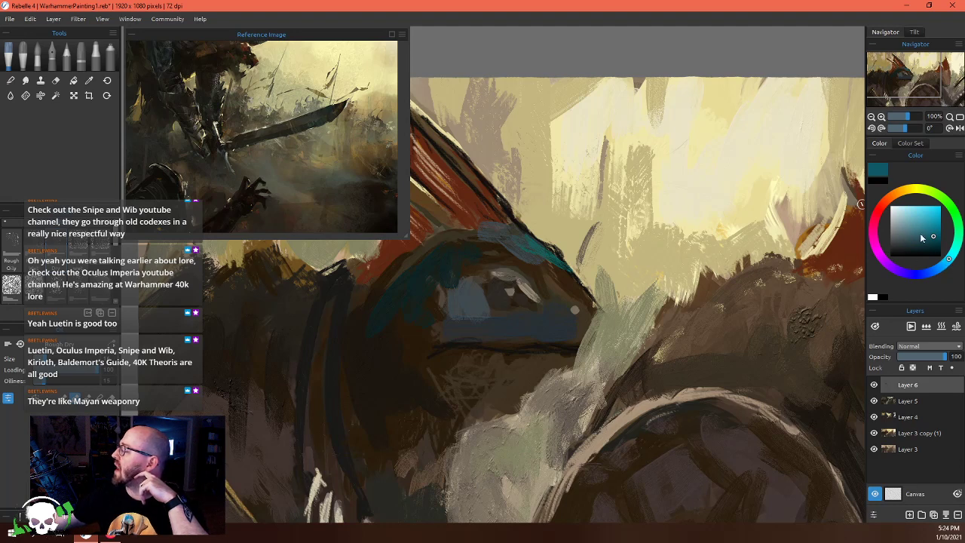
left_click(879, 254)
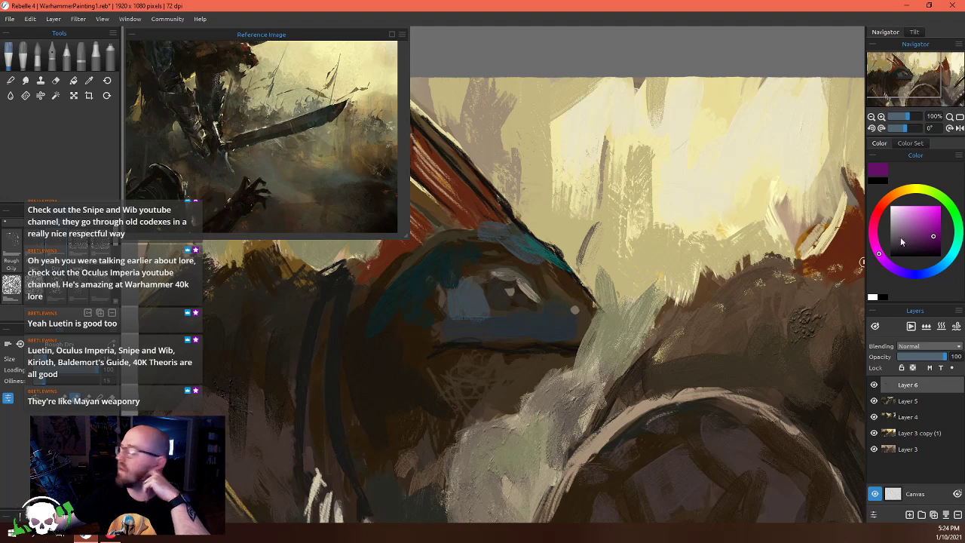
left_click(951, 255)
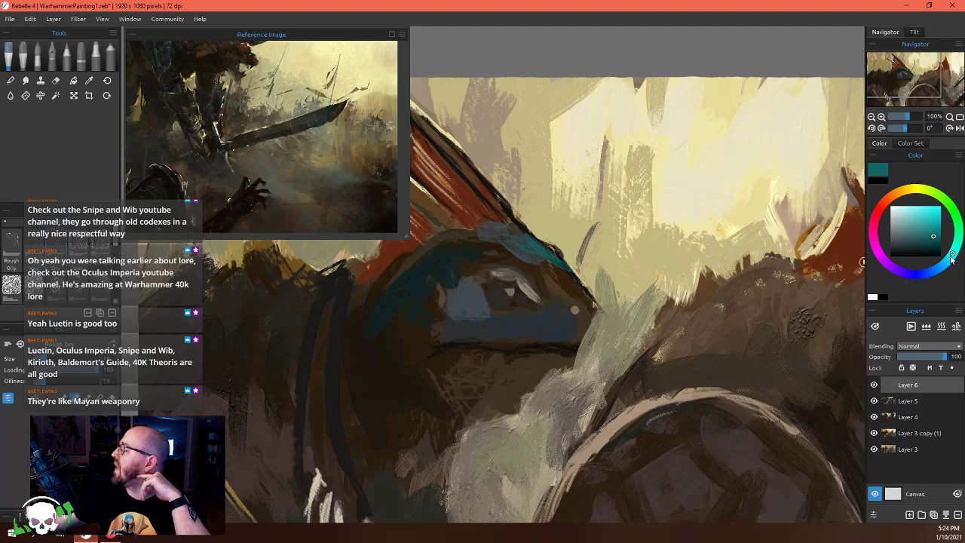
Change the paint colour to a lighter green and paint edge highlights along the lizard's brow and the top of its back
left_click_drag(954, 256, 959, 238)
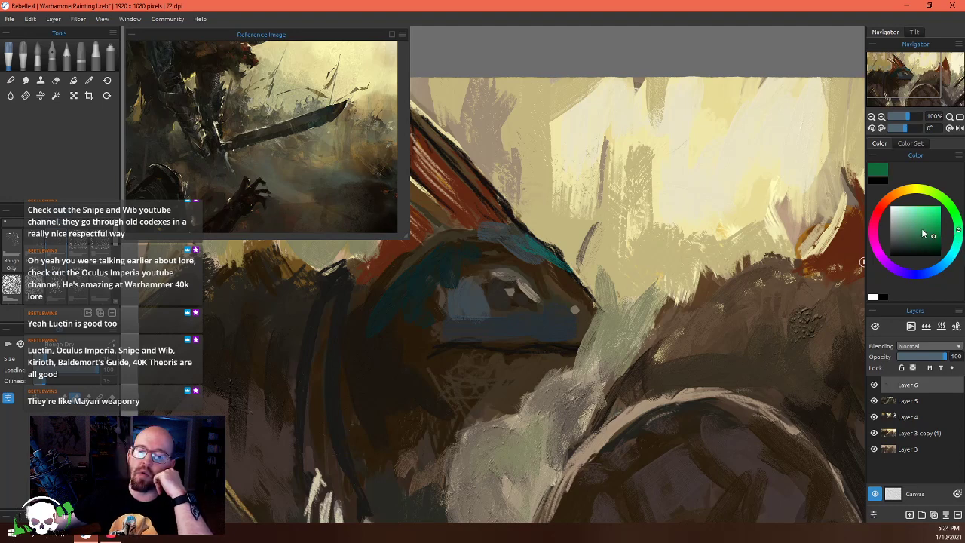
mouse_move(959, 235)
left_mouse_down()
mouse_move(957, 226)
mouse_move(920, 224)
left_mouse_up()
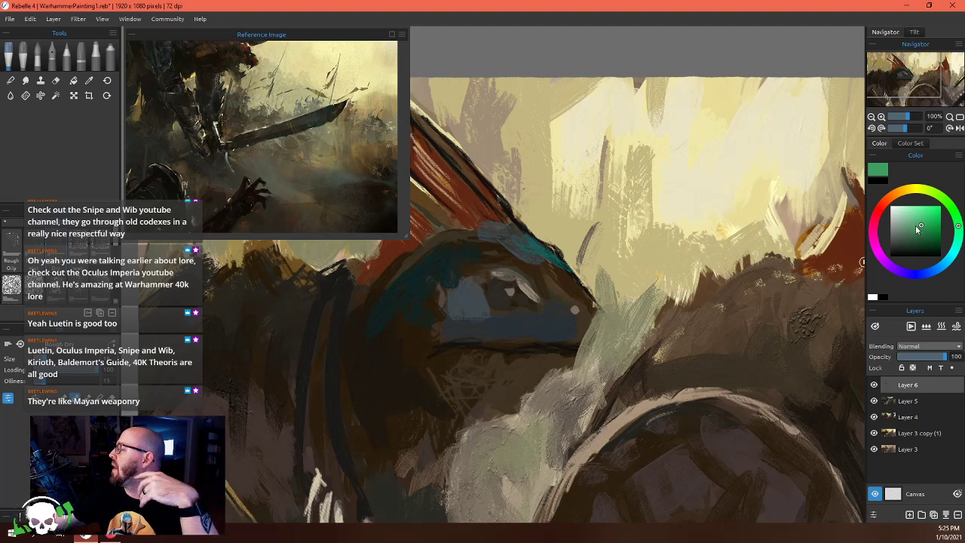
left_click_drag(916, 229, 914, 221)
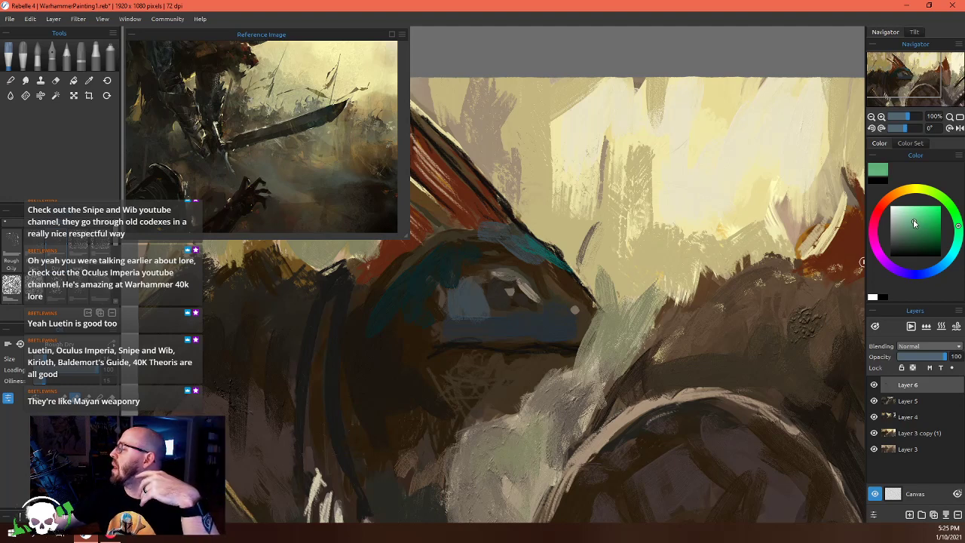
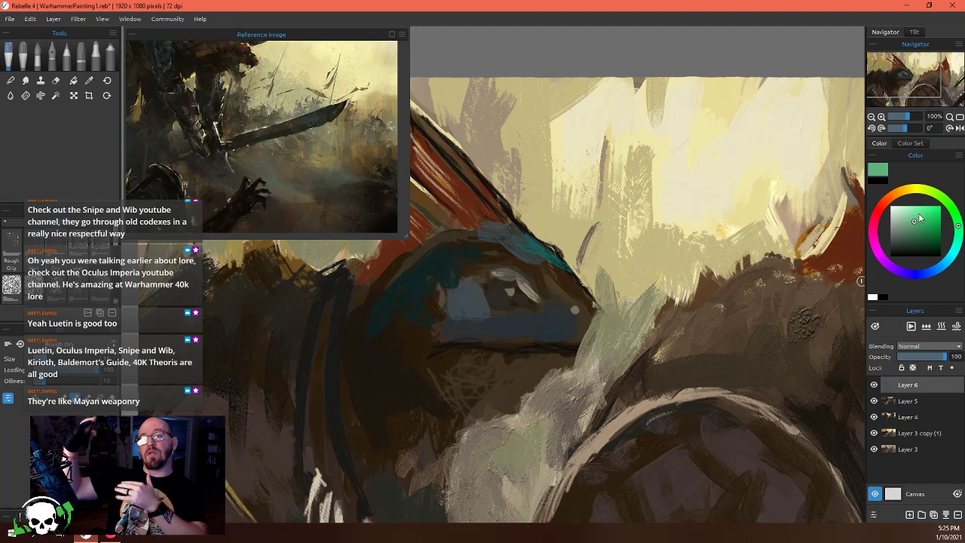
left_click(911, 221)
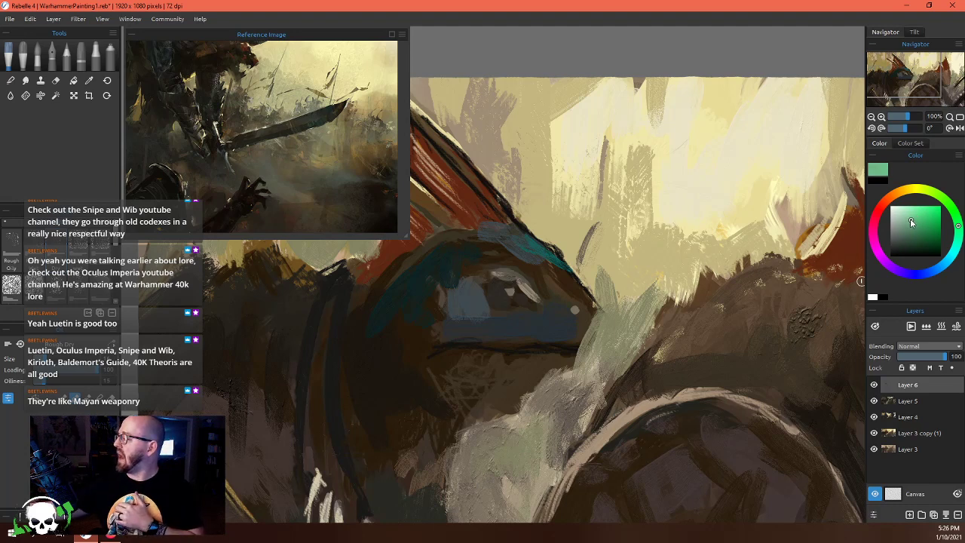
mouse_move(911, 221)
left_mouse_down()
mouse_move(899, 214)
mouse_move(916, 223)
left_mouse_up()
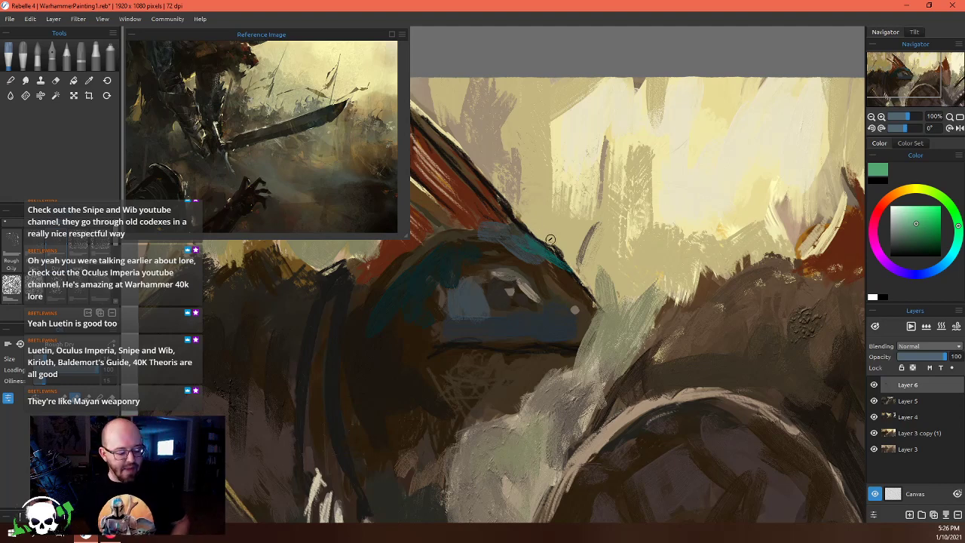
mouse_move(550, 239)
left_mouse_down()
mouse_move(525, 237)
mouse_move(566, 261)
mouse_move(540, 247)
mouse_move(589, 291)
mouse_move(526, 236)
left_mouse_up()
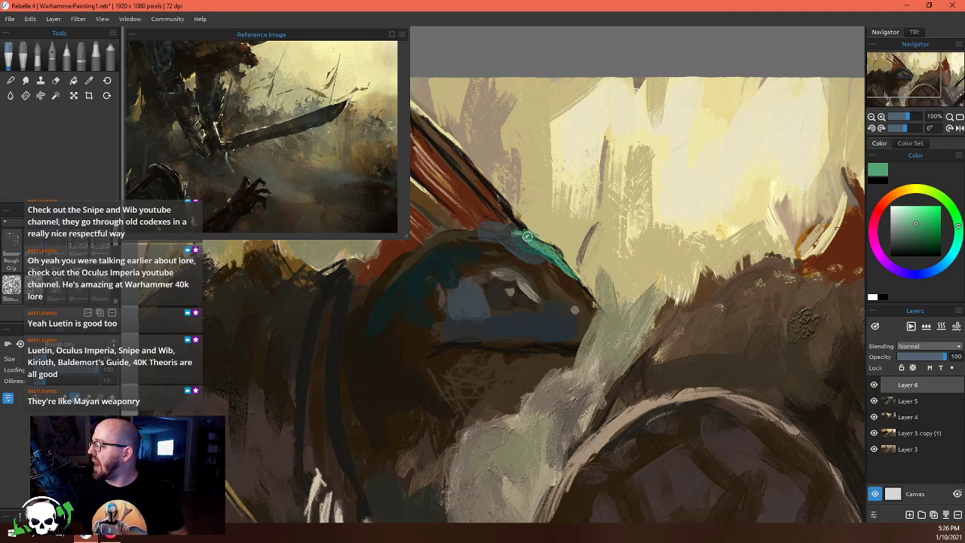
left_click_drag(348, 268, 312, 284)
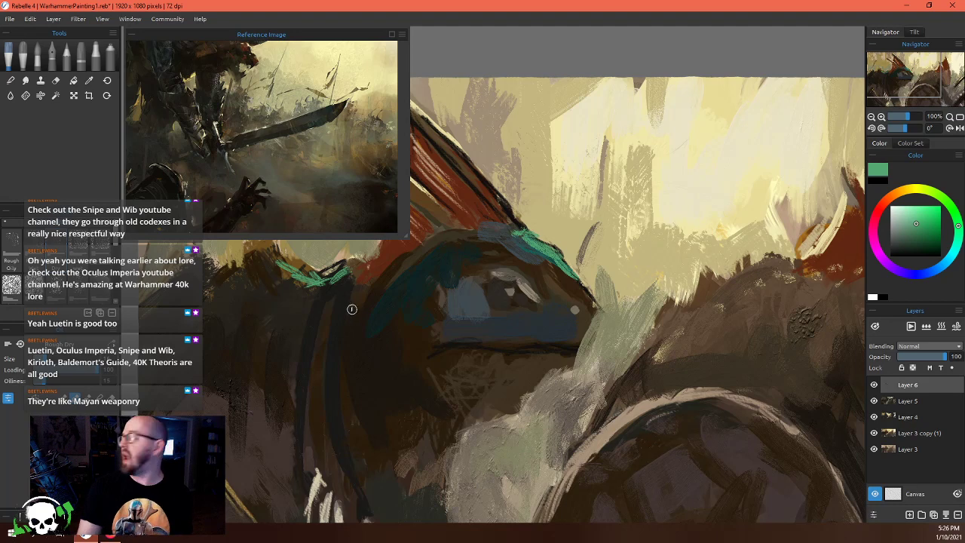
Sample the dark teal of the lizard's head and paint it over the crown and the area around the eye
scroll(348, 306, "down", 5)
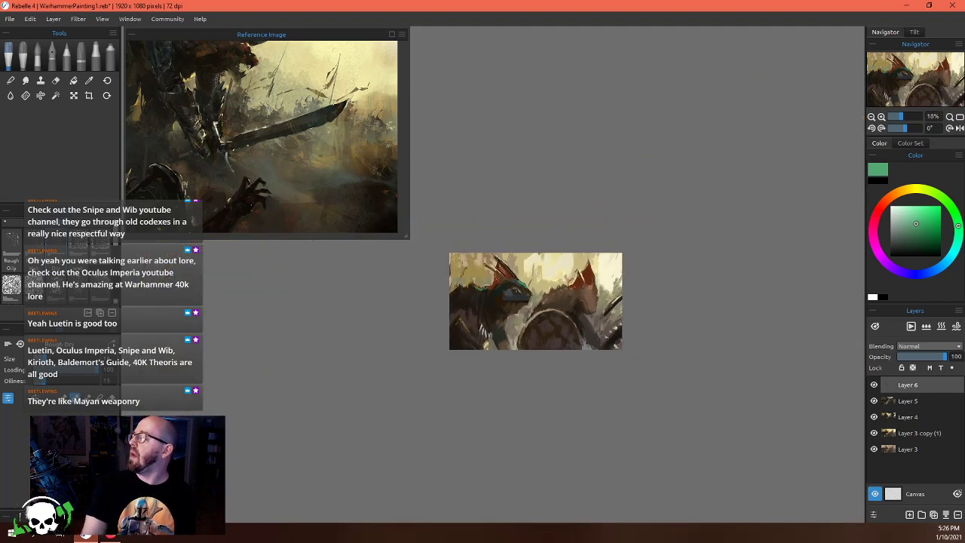
scroll(446, 271, "up", 5)
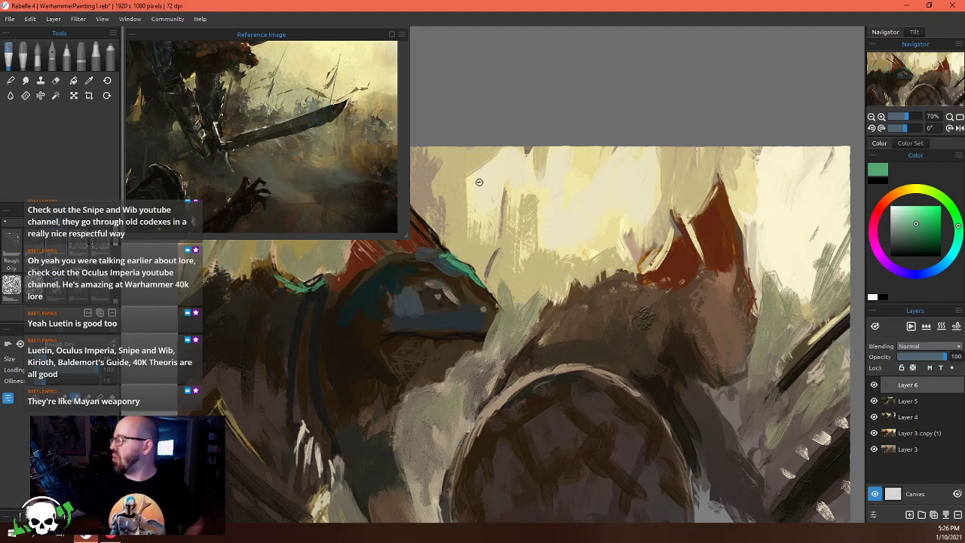
key("alt")
left_click(401, 278)
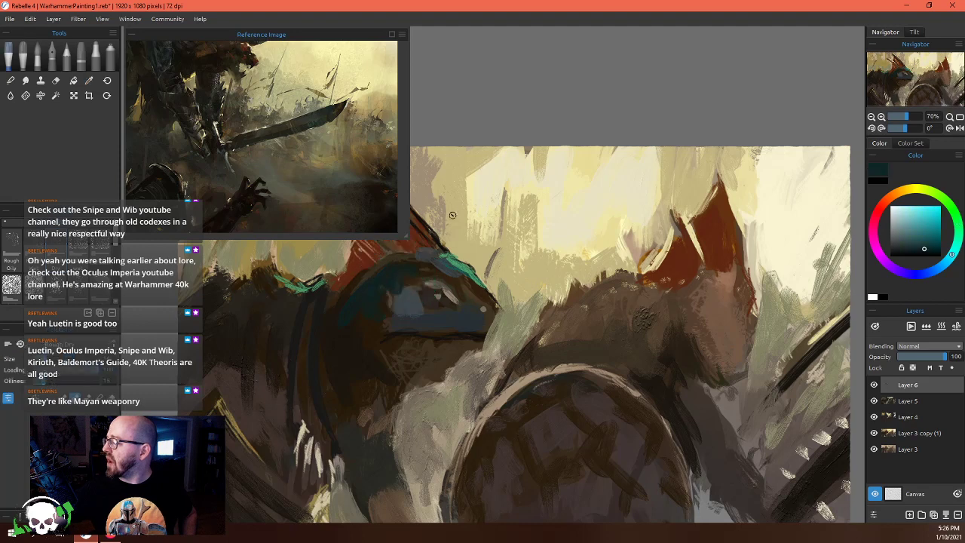
left_click(449, 307, "alt")
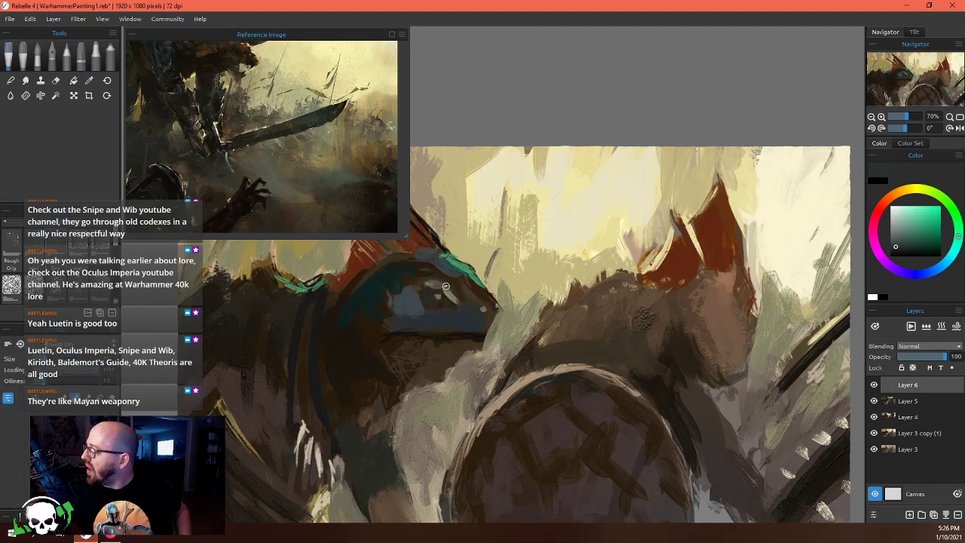
left_click(411, 270, "alt")
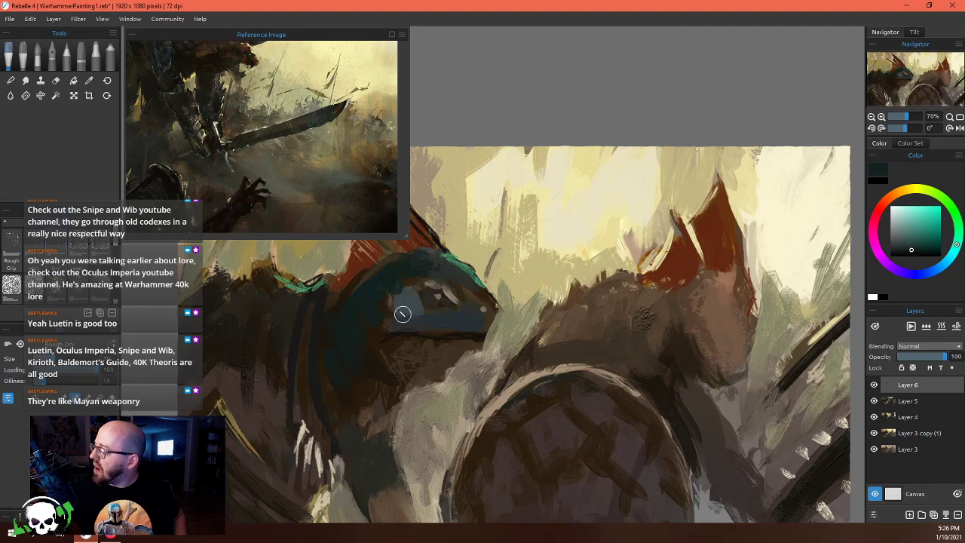
mouse_move(394, 273)
left_mouse_down()
mouse_move(416, 308)
mouse_move(417, 269)
mouse_move(429, 259)
mouse_move(467, 291)
left_mouse_up()
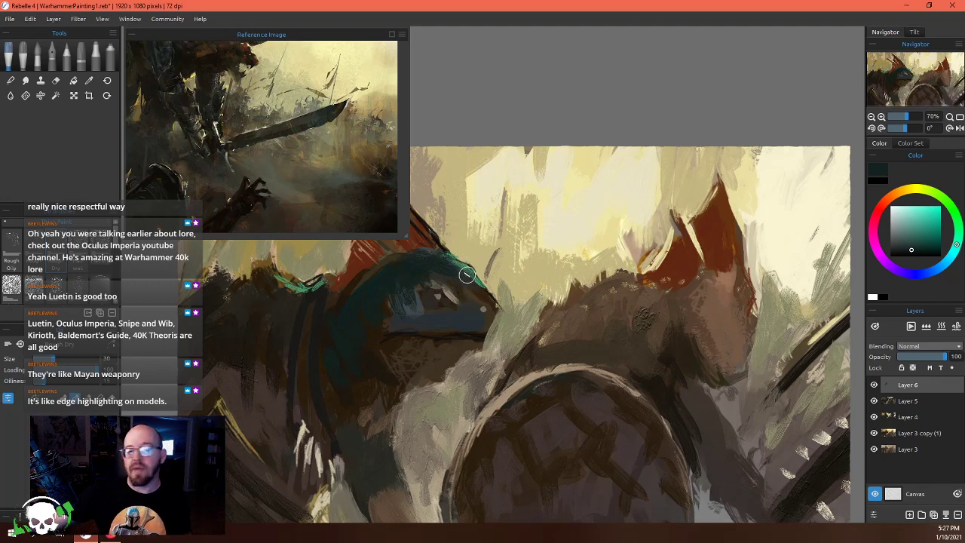
left_click(461, 268, "alt")
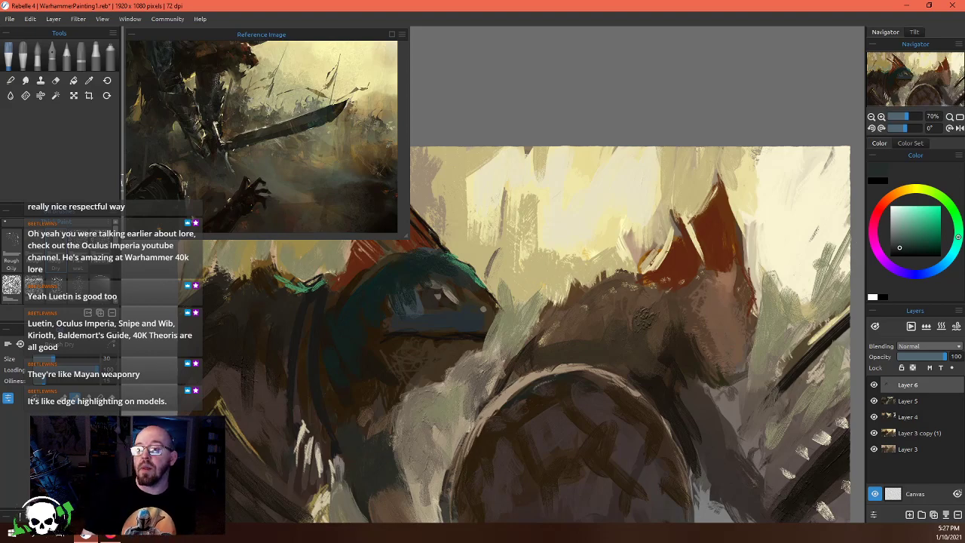
Switch to the reference board and examine the blue skin shading on the lizard warrior's arm and thigh
key("alt+Tab")
scroll(392, 289, "down", 5)
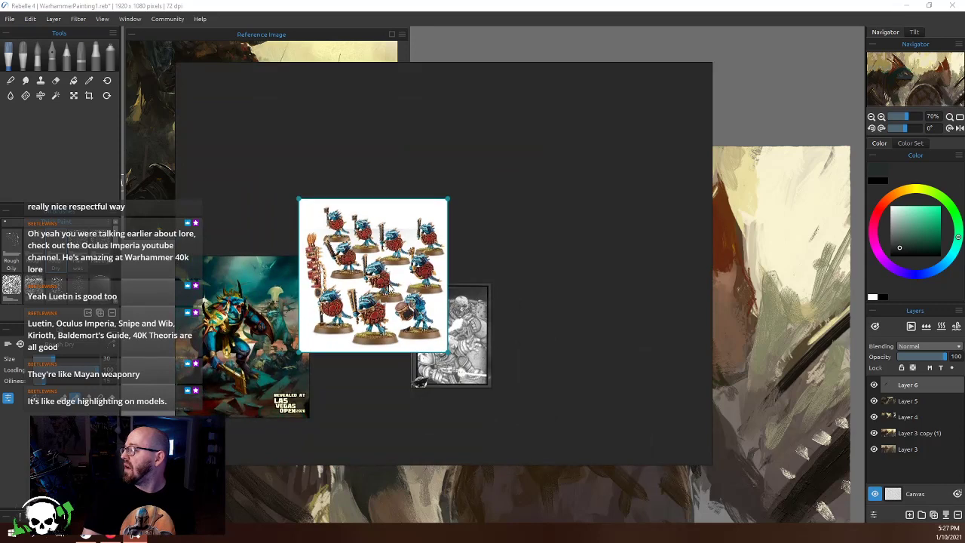
left_click_drag(391, 288, 490, 183)
scroll(399, 345, "up", 5)
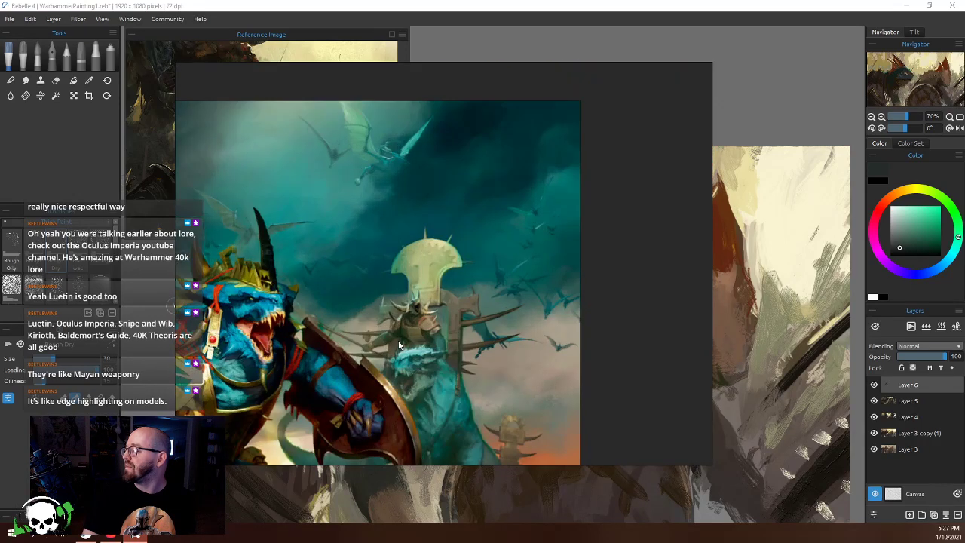
left_click_drag(265, 315, 424, 187)
scroll(545, 283, "up", 1)
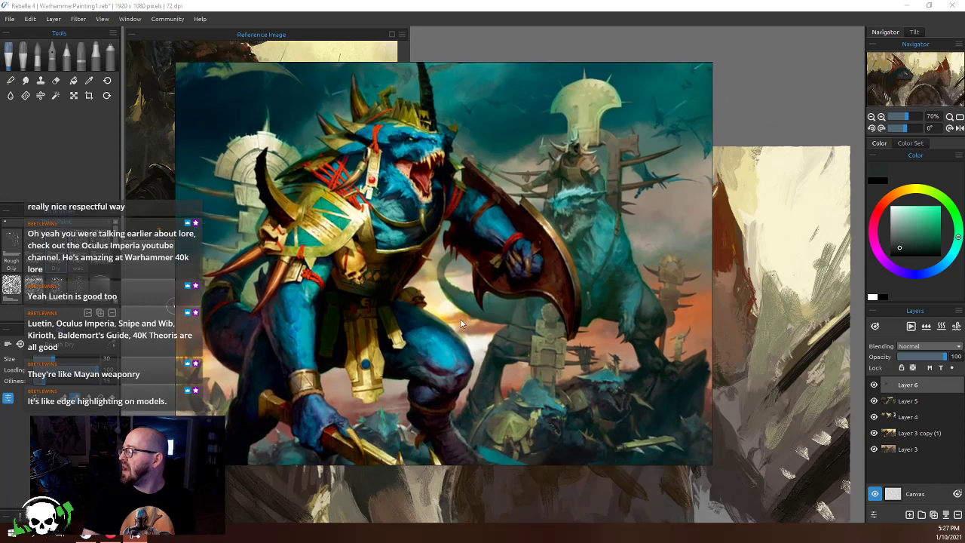
scroll(450, 374, "up", 5)
scroll(393, 283, "down", 5)
scroll(440, 379, "up", 1)
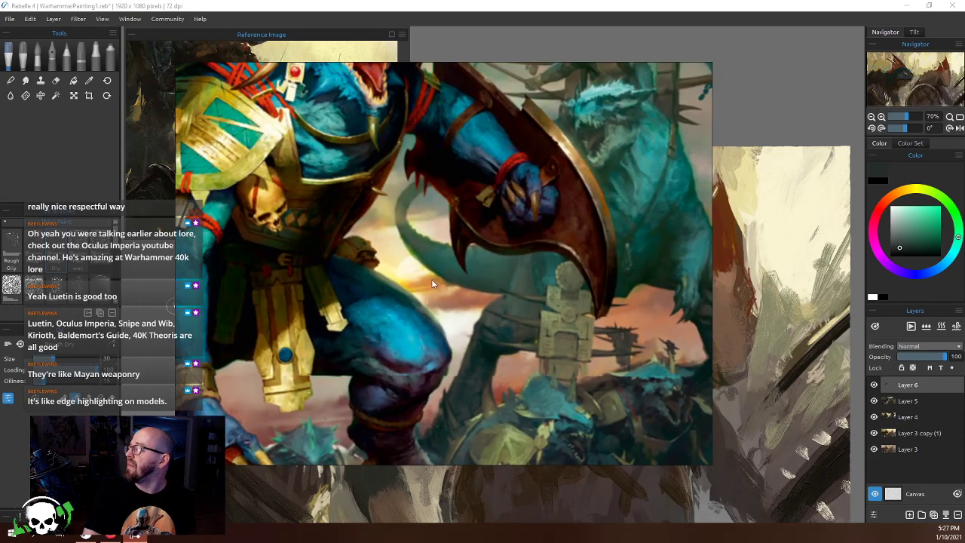
scroll(440, 379, "up", 4)
scroll(442, 377, "down", 2)
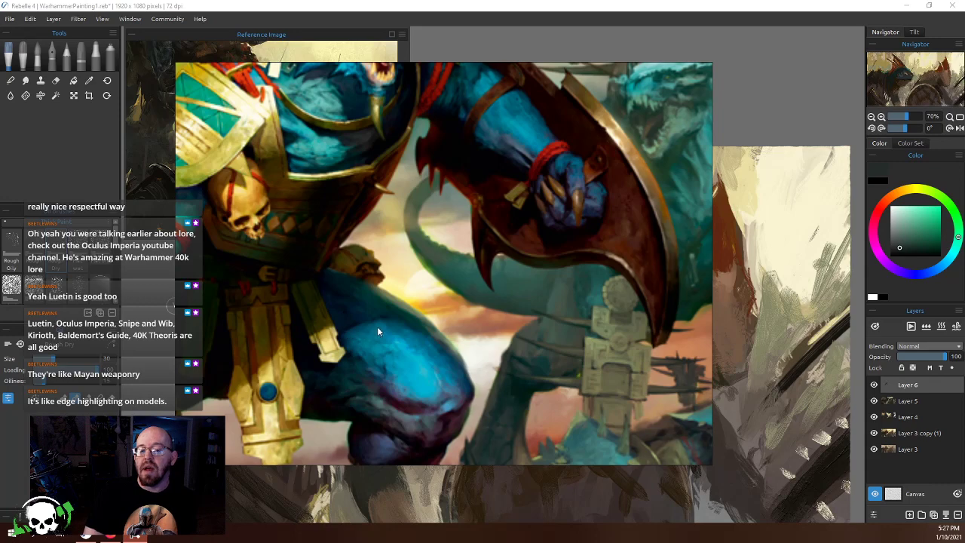
scroll(378, 331, "up", 2)
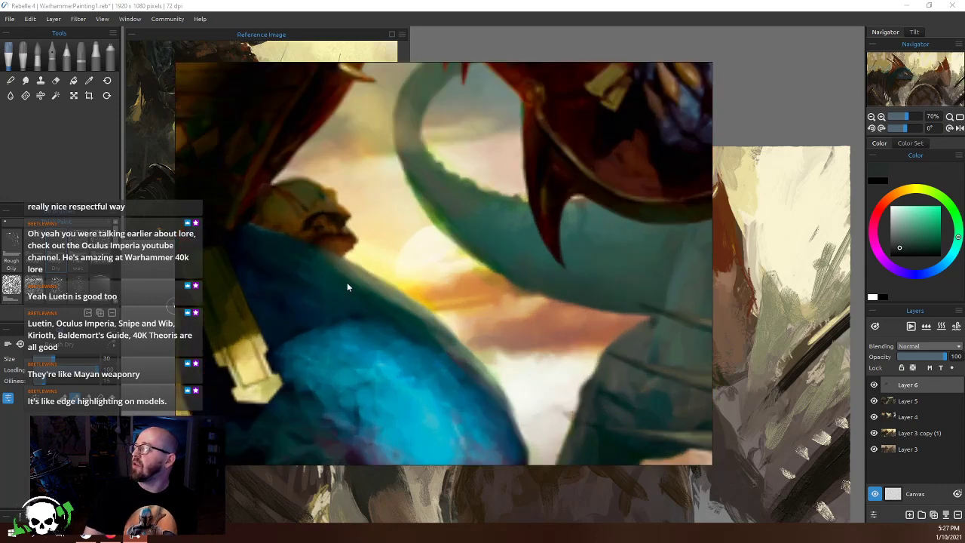
Examine how the light edges the lizard warrior's thigh and the background creature's tail against the bright sky
scroll(371, 315, "down", 5)
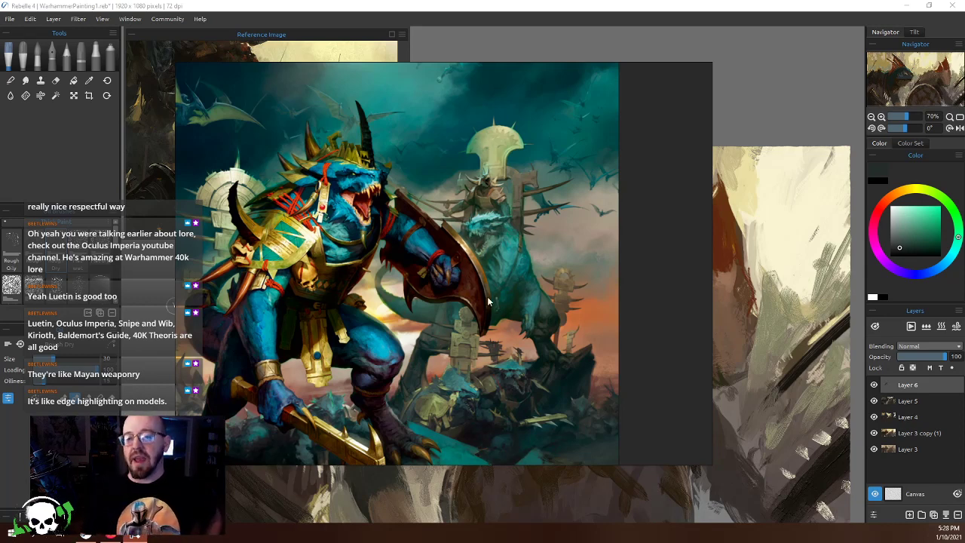
mouse_move(544, 271)
left_mouse_down()
mouse_move(118, 298)
mouse_move(289, 250)
mouse_move(434, 305)
mouse_move(583, 317)
left_mouse_up()
scroll(453, 385, "up", 4)
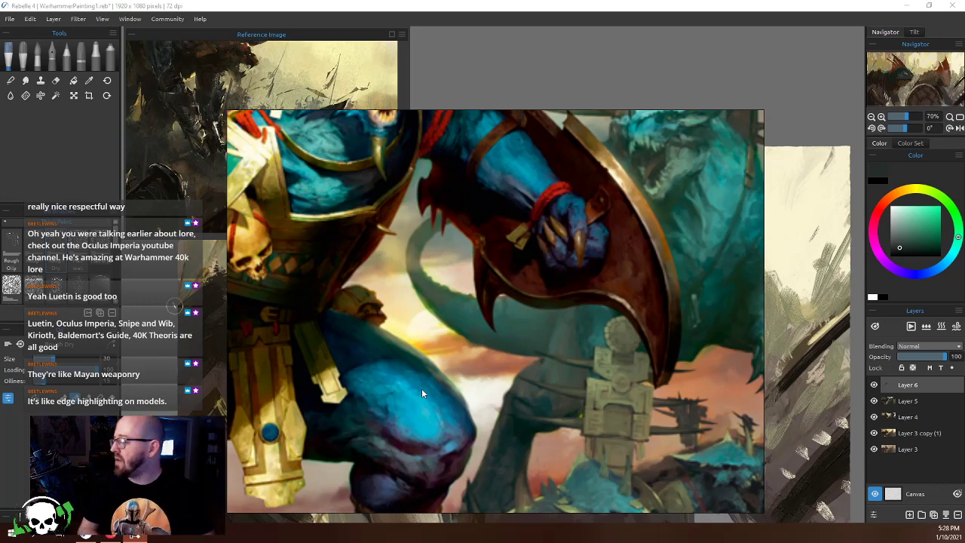
scroll(338, 299, "down", 3)
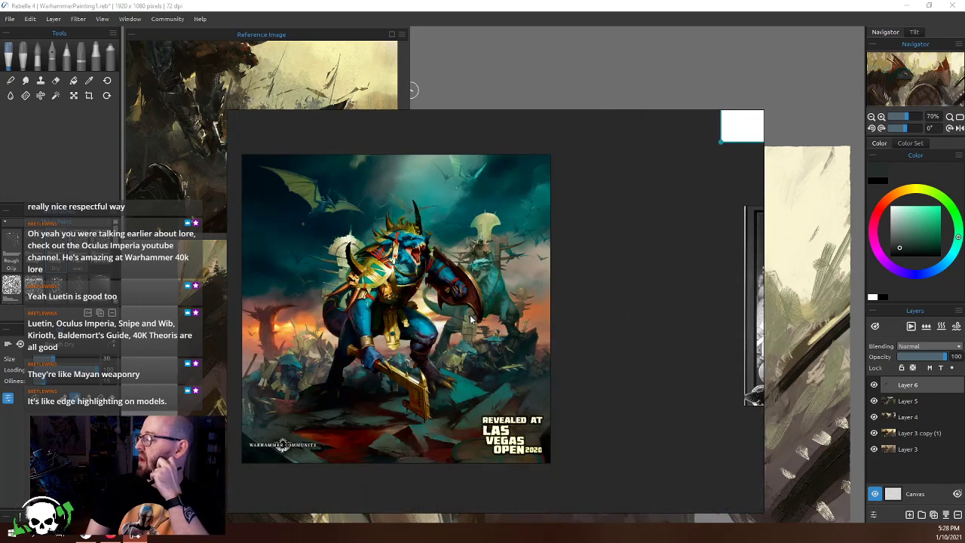
scroll(470, 320, "up", 4)
scroll(421, 309, "down", 2)
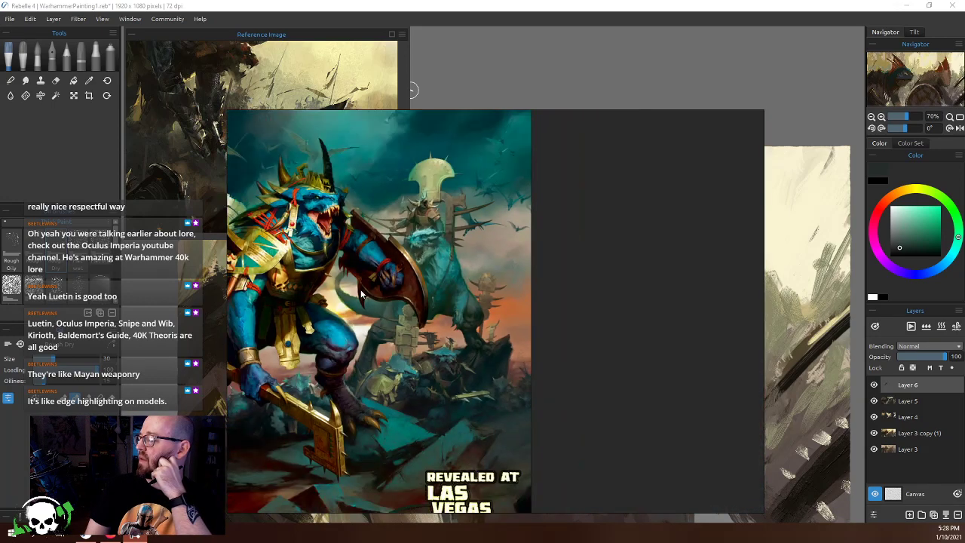
scroll(360, 292, "up", 4)
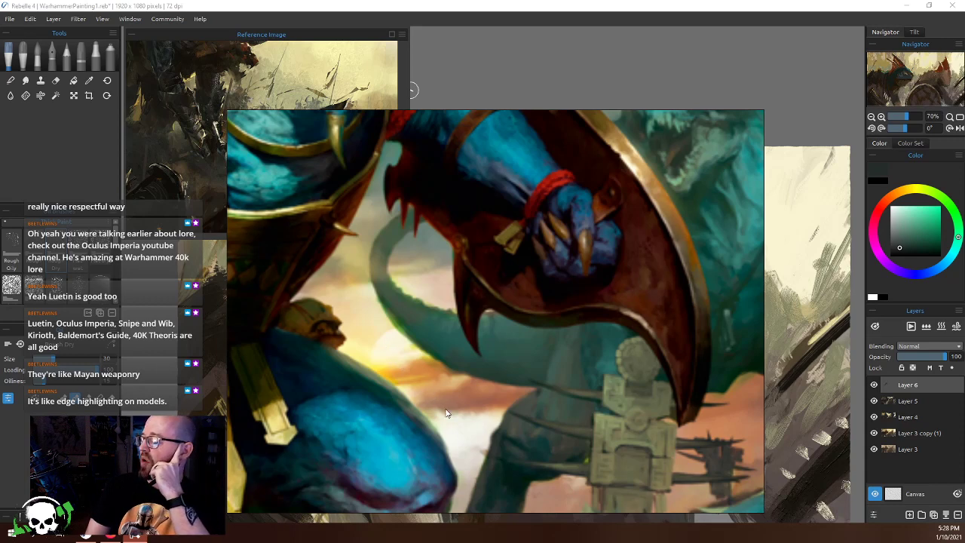
scroll(397, 365, "down", 4)
scroll(388, 359, "up", 4)
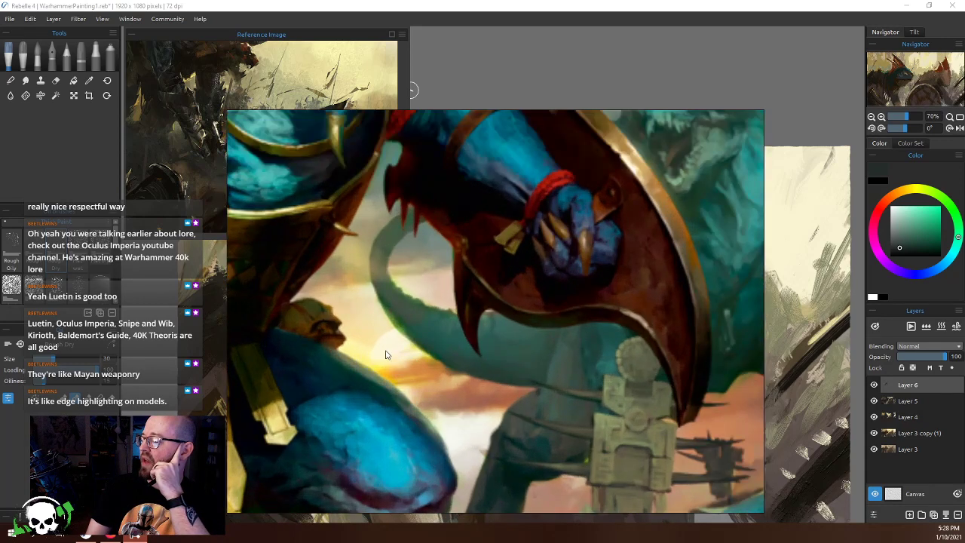
scroll(377, 344, "down", 2)
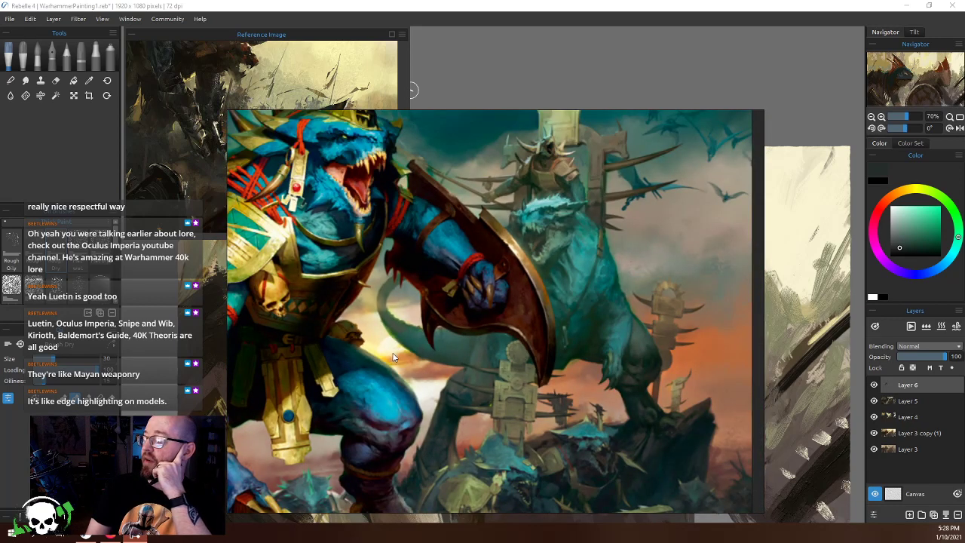
scroll(393, 358, "up", 5)
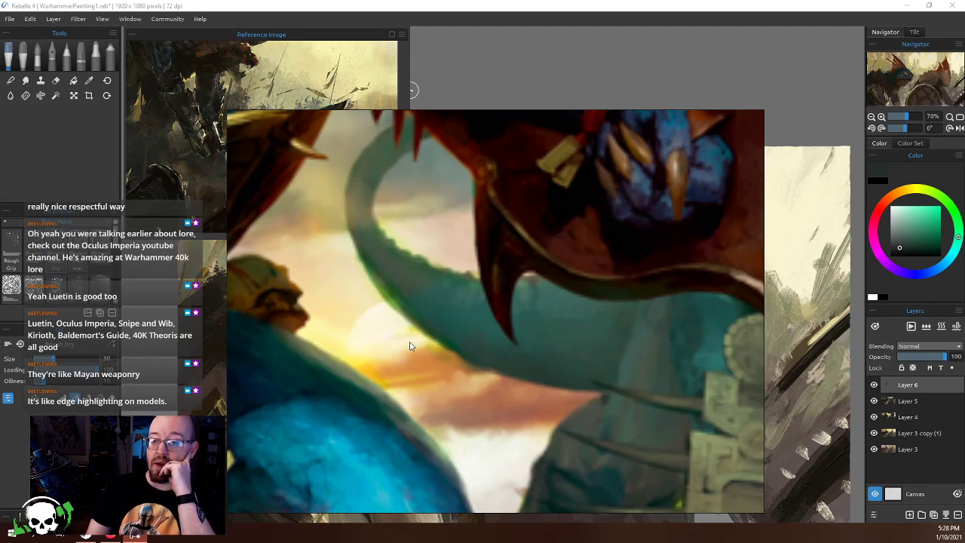
scroll(409, 346, "down", 2)
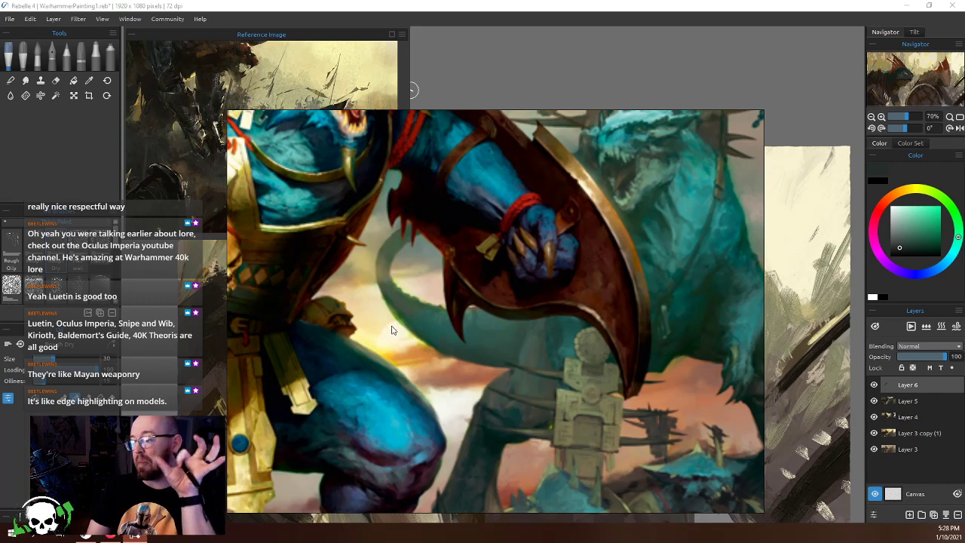
scroll(388, 333, "up", 2)
scroll(390, 340, "up", 1)
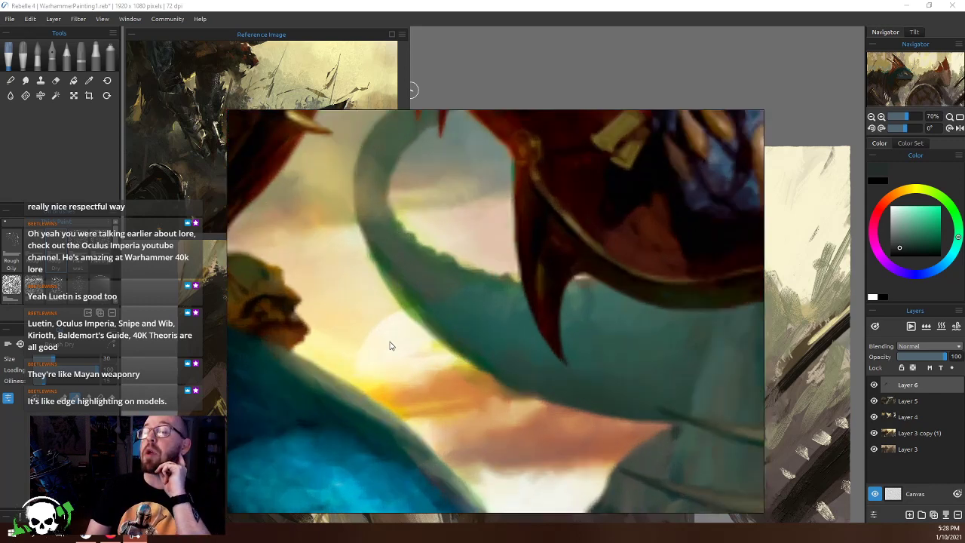
scroll(343, 409, "down", 1)
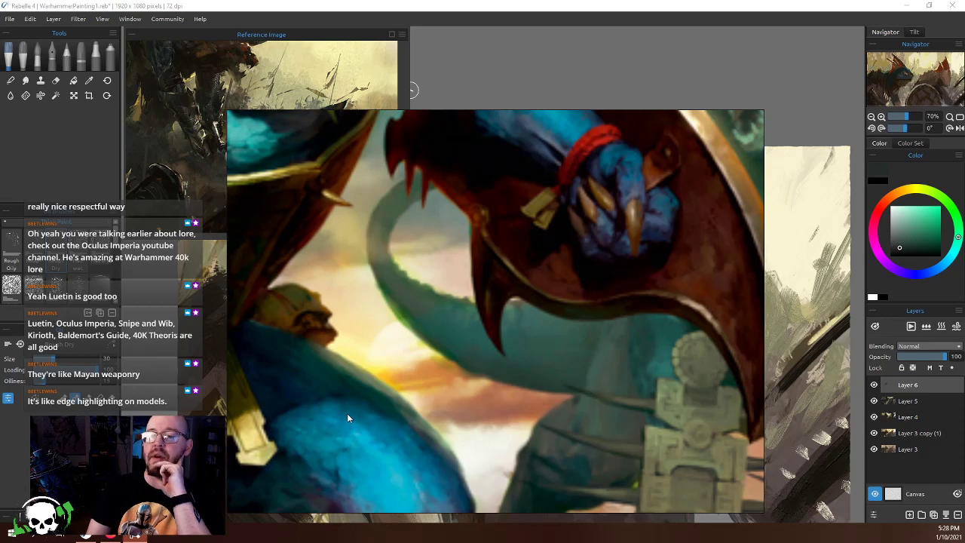
scroll(456, 364, "down", 3)
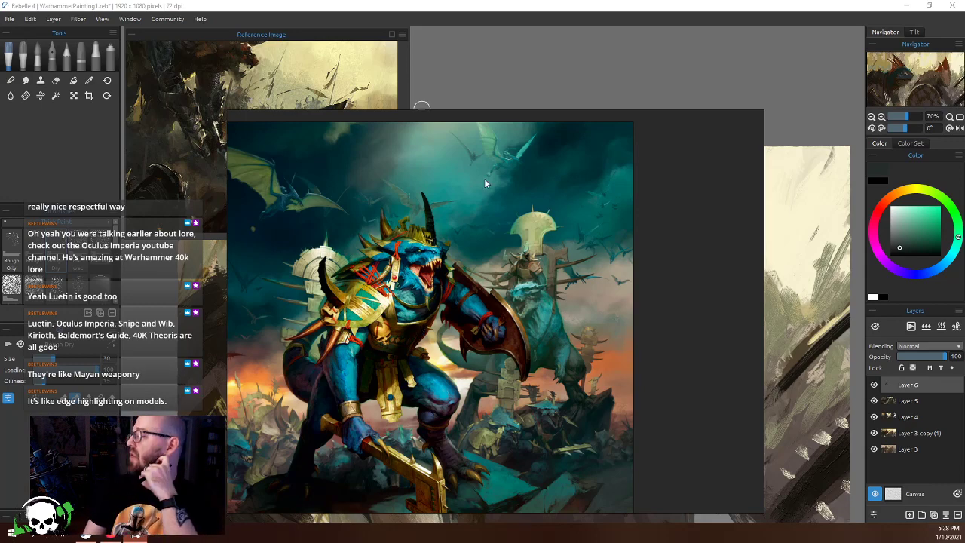
Review the whole lizard warrior artwork, comparing the foreground figure's colours with those of the creature behind it
left_click_drag(603, 200, 502, 162)
scroll(501, 163, "down", 3)
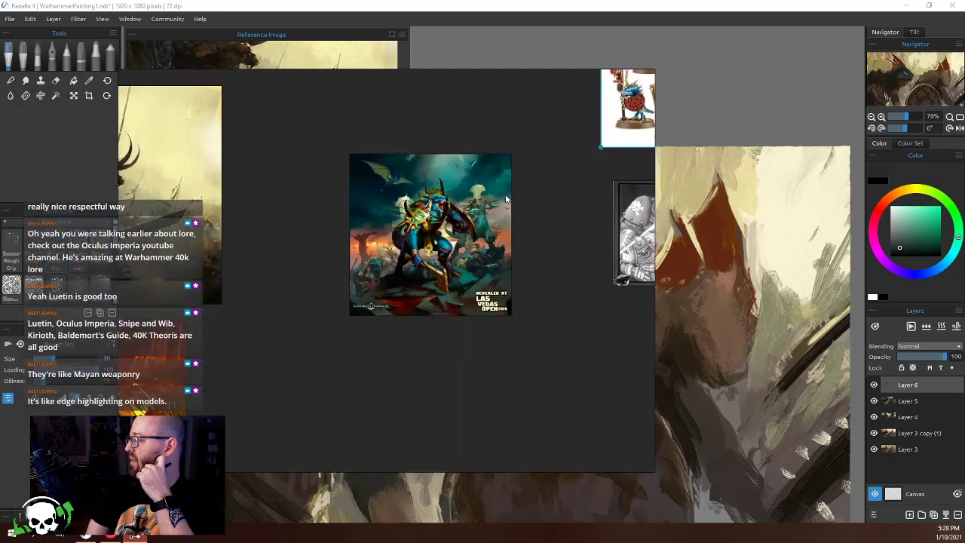
scroll(513, 219, "up", 6)
left_click_drag(272, 228, 391, 239)
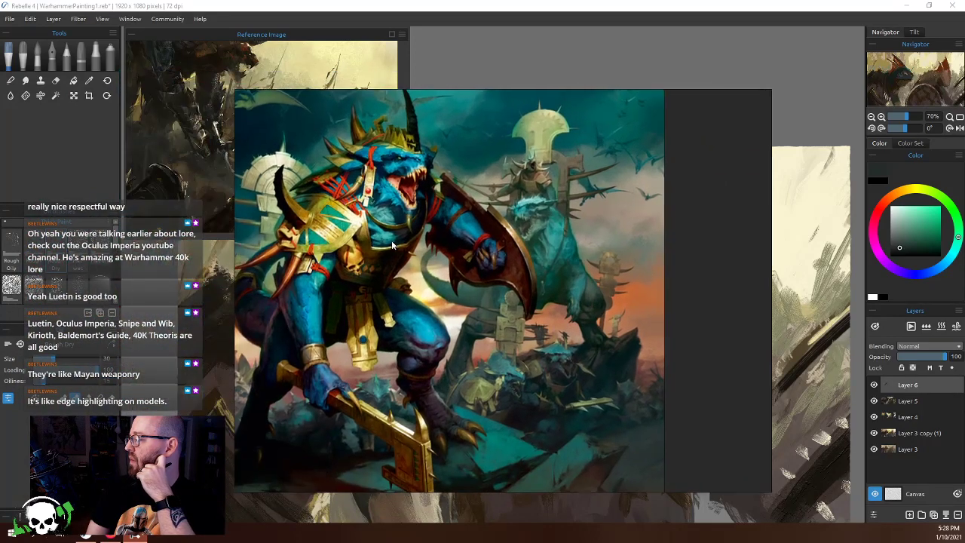
scroll(583, 246, "up", 3)
left_click_drag(583, 246, 486, 208)
scroll(517, 243, "down", 3)
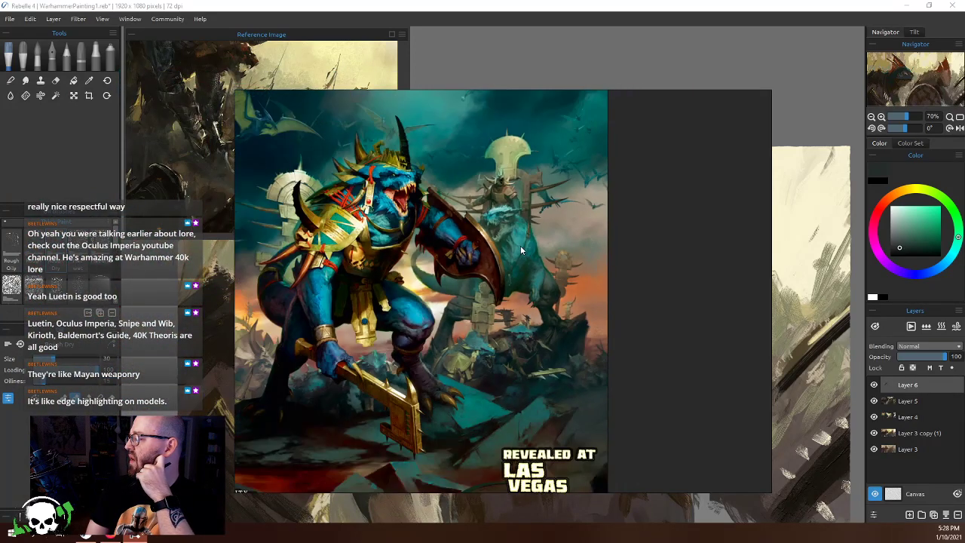
Return to the painting, shift the paint colour to a light cyan-blue, and paint edge highlights along the lizard's brow and snout
key("b")
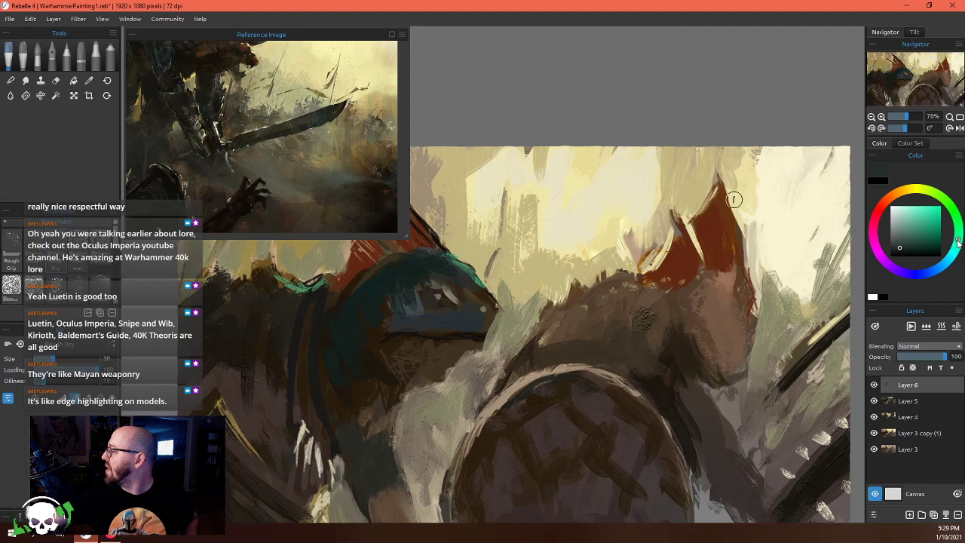
left_click_drag(955, 243, 948, 263)
left_click(458, 263, "alt")
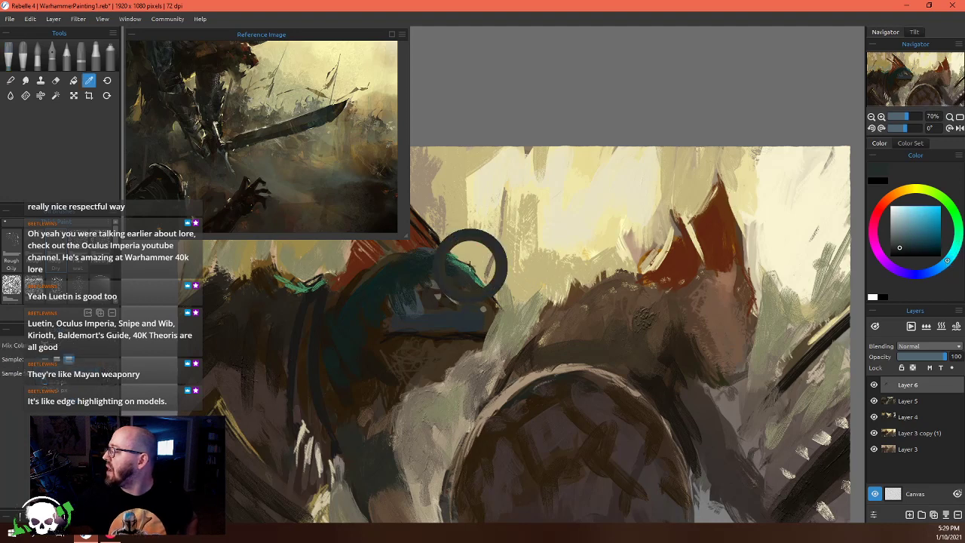
left_click_drag(957, 226, 950, 257)
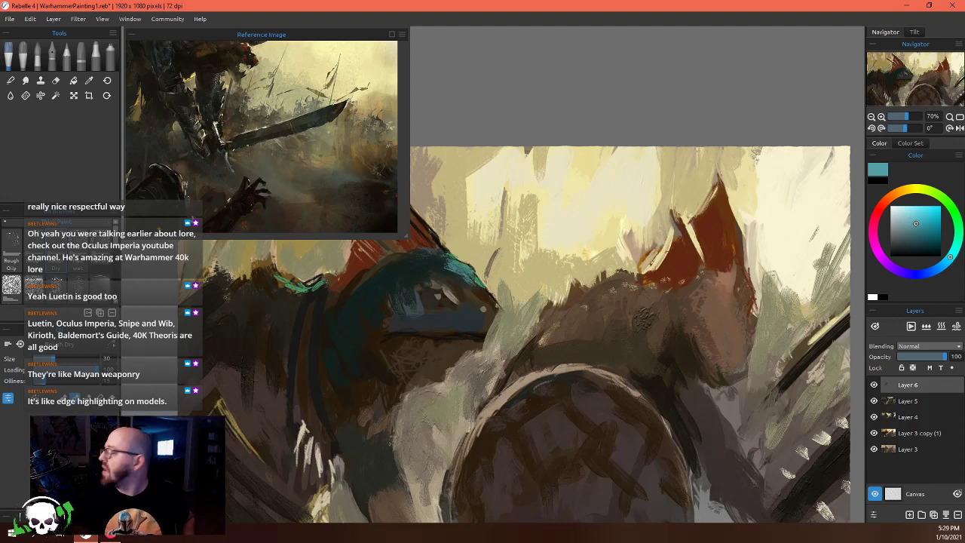
Sample the dark teal and dark blue of the lizard's head and blend them over the crown and around the eye
left_click(471, 298, "alt")
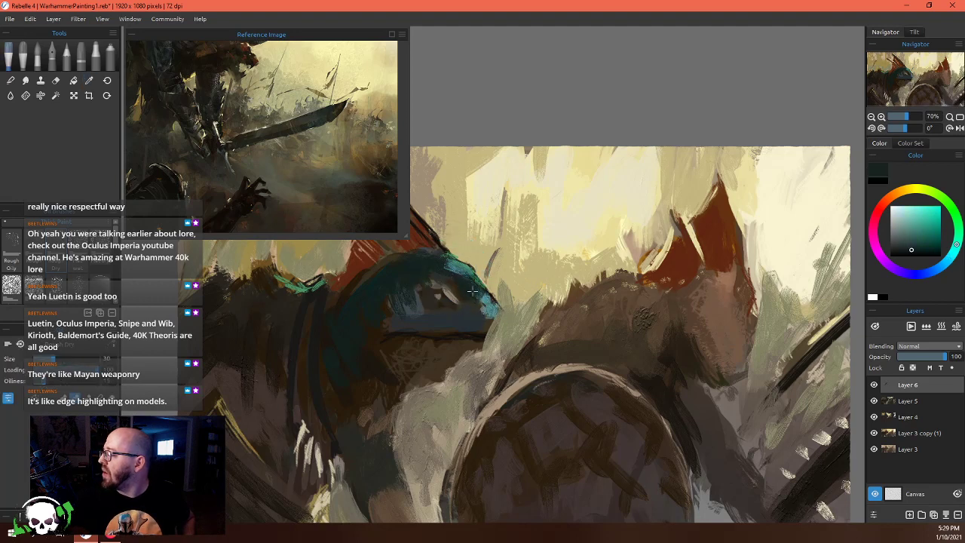
left_click(446, 324, "alt")
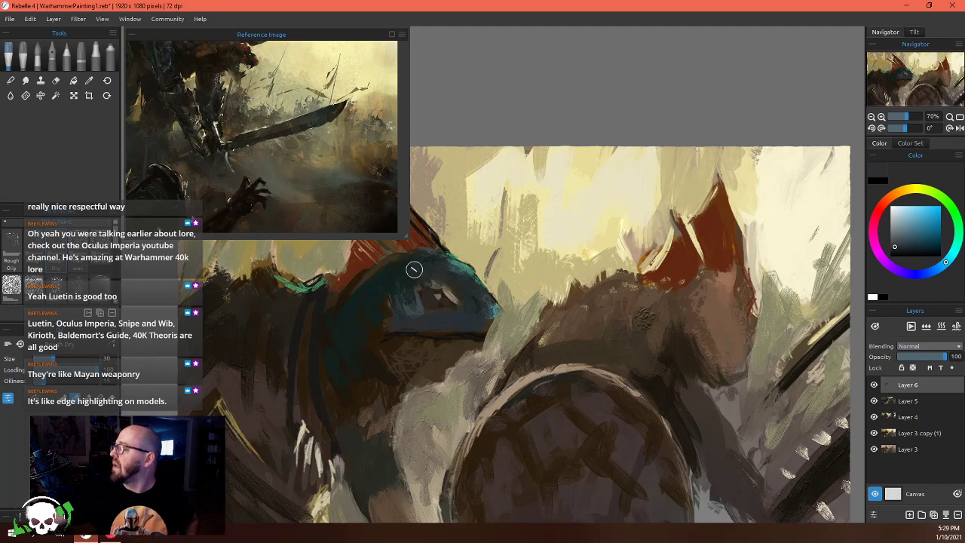
scroll(529, 276, "down", 4)
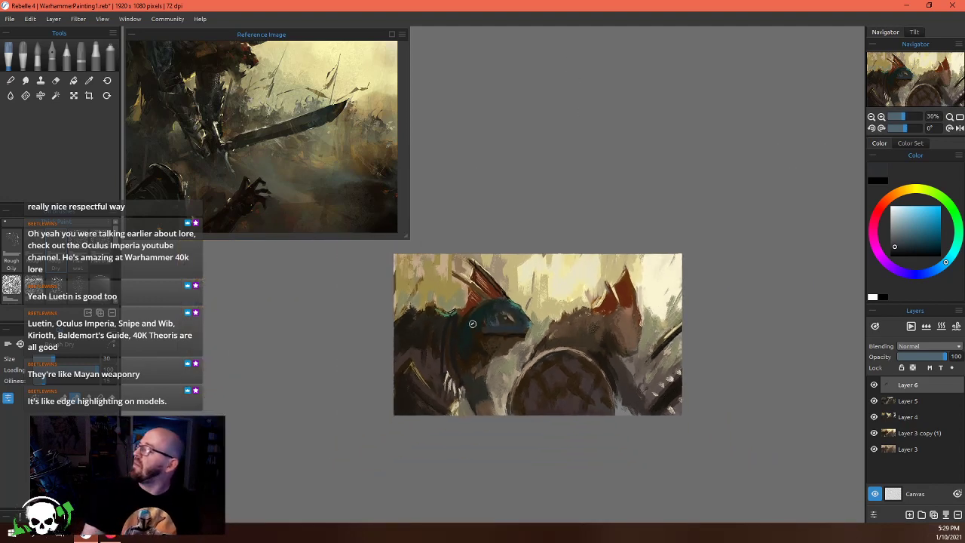
scroll(474, 326, "up", 3)
scroll(485, 328, "down", 2)
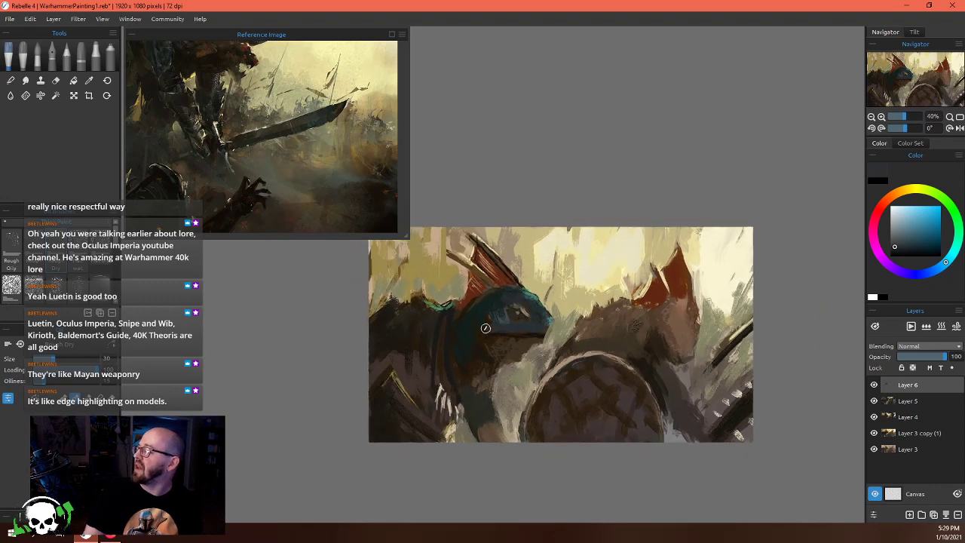
Sample the dark teal of the lizard's neck and paint it over the neck, shoulder and throat
scroll(540, 341, "up", 4)
scroll(539, 341, "down", 2)
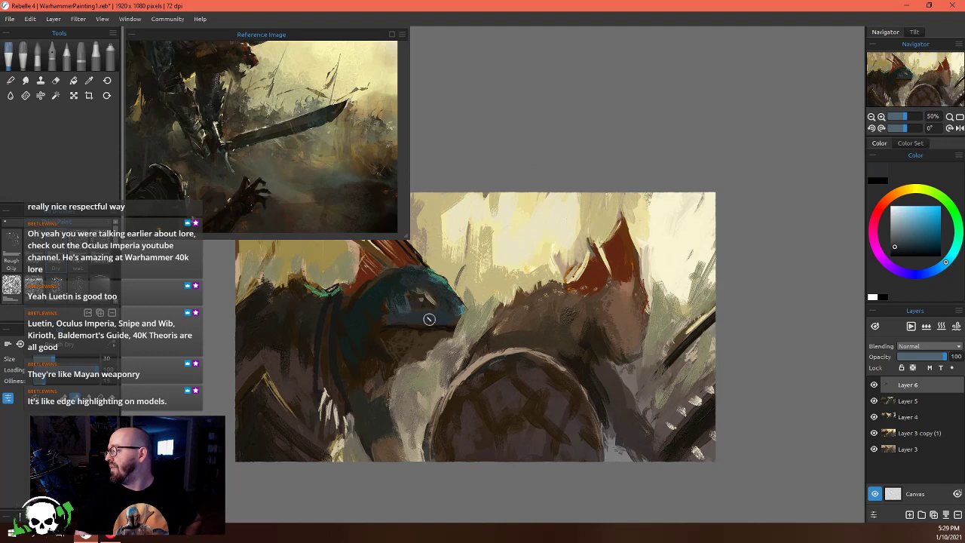
left_click_drag(396, 309, 597, 325)
scroll(531, 337, "up", 4)
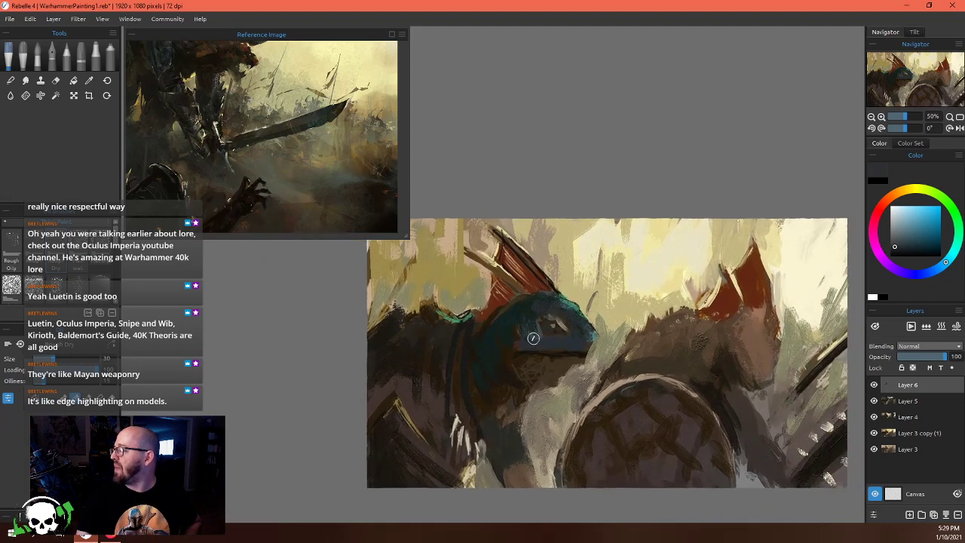
scroll(545, 345, "up", 2)
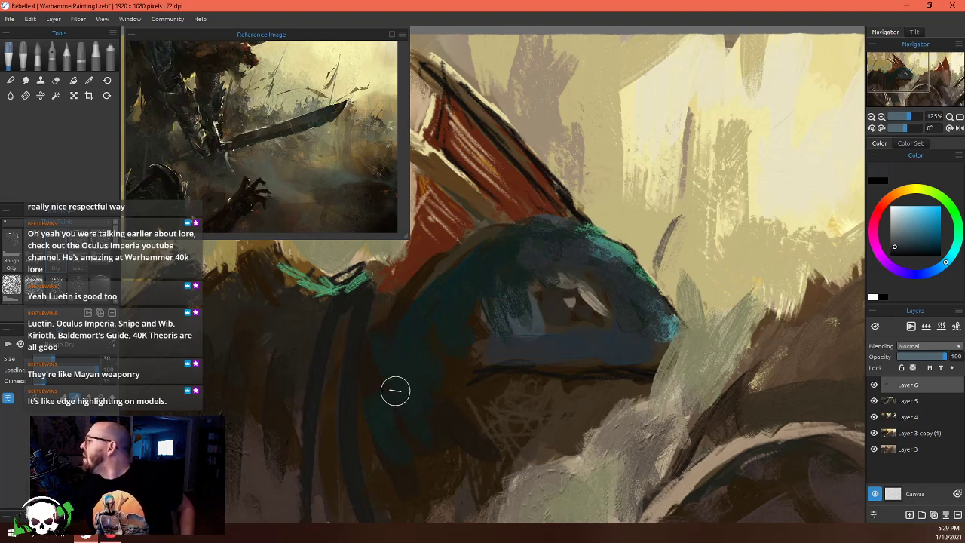
left_click(450, 338, "alt")
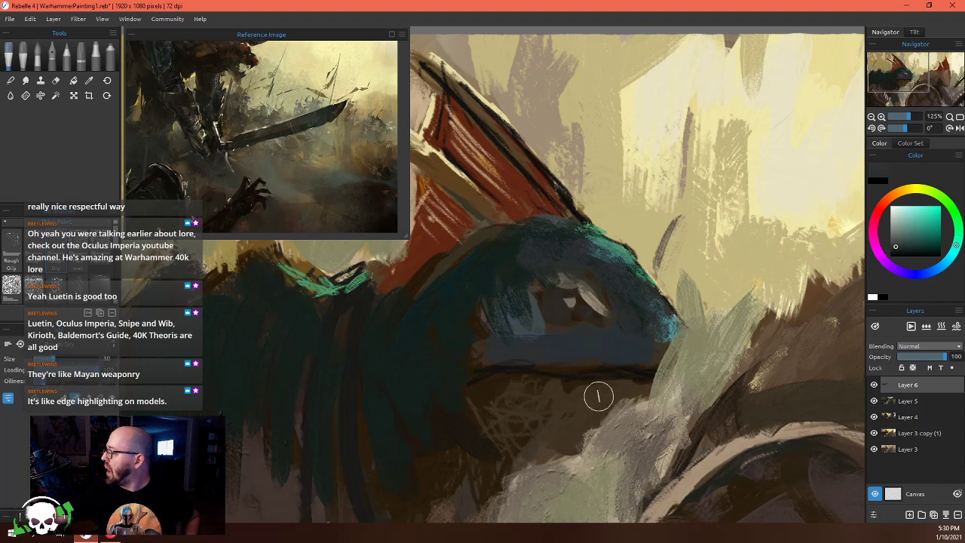
left_click(542, 445, "alt")
Sample the teal edge highlight from the crown and paint a rim light along the lizard's chin and throat with a smaller brush
left_click(625, 252, "alt")
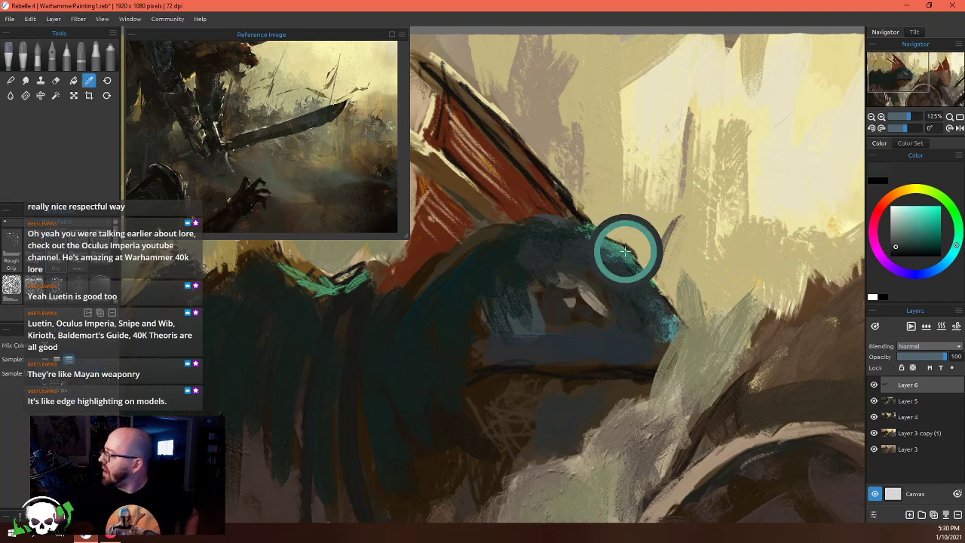
key("bracketleft")
key("bracketleft")
key("bracketleft")
key("bracketleft")
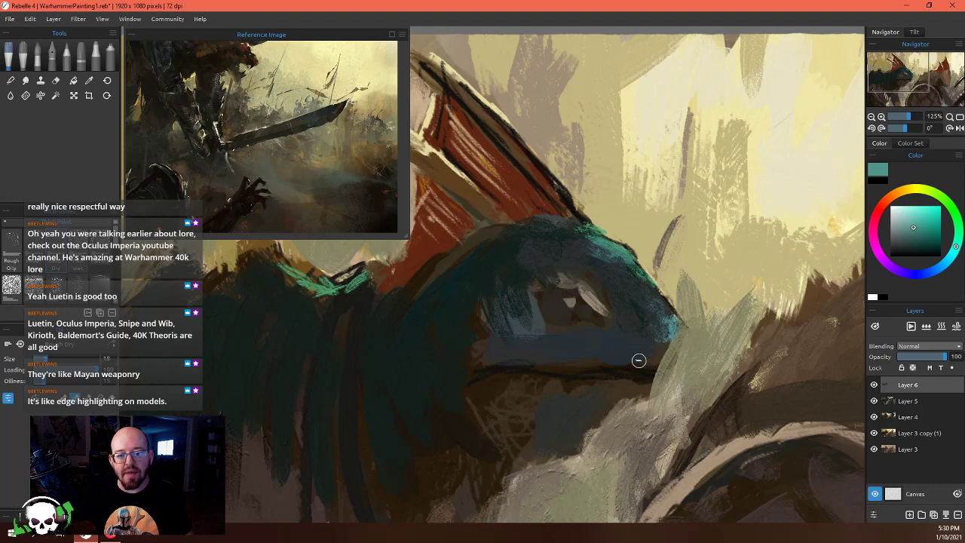
mouse_move(631, 401)
left_mouse_down()
mouse_move(589, 436)
mouse_move(653, 392)
mouse_move(646, 398)
mouse_move(675, 364)
mouse_move(649, 387)
mouse_move(682, 323)
left_mouse_up()
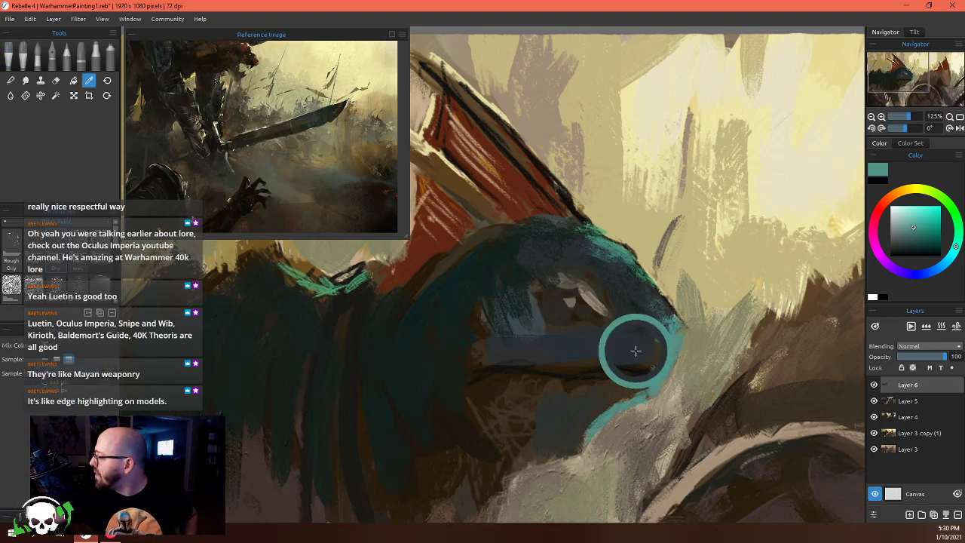
Sample the dark blue of the lizard's face and fill in the snout tip and the area in front of the eye
left_click(636, 349, "alt")
mouse_move(671, 334)
left_mouse_down()
mouse_move(655, 312)
mouse_move(677, 339)
left_mouse_up()
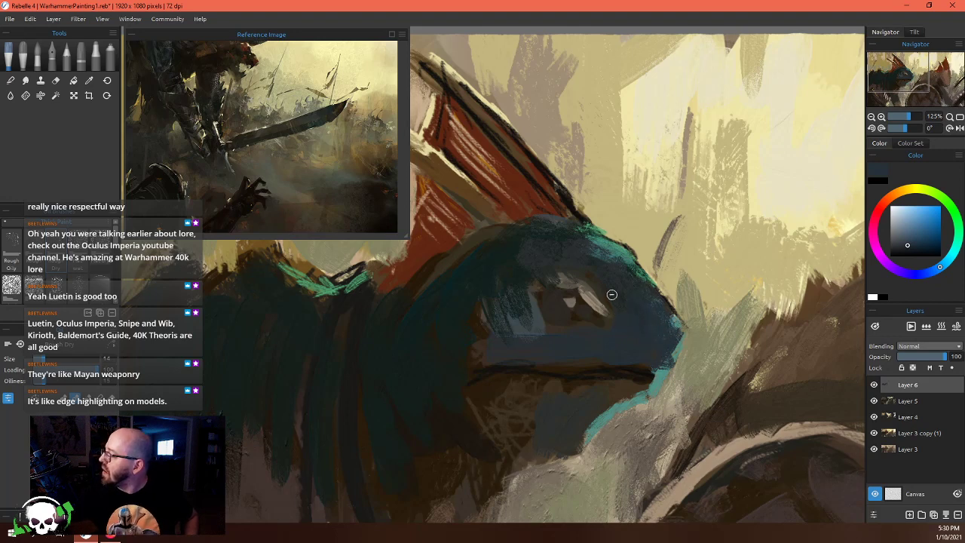
left_click(603, 262, "alt")
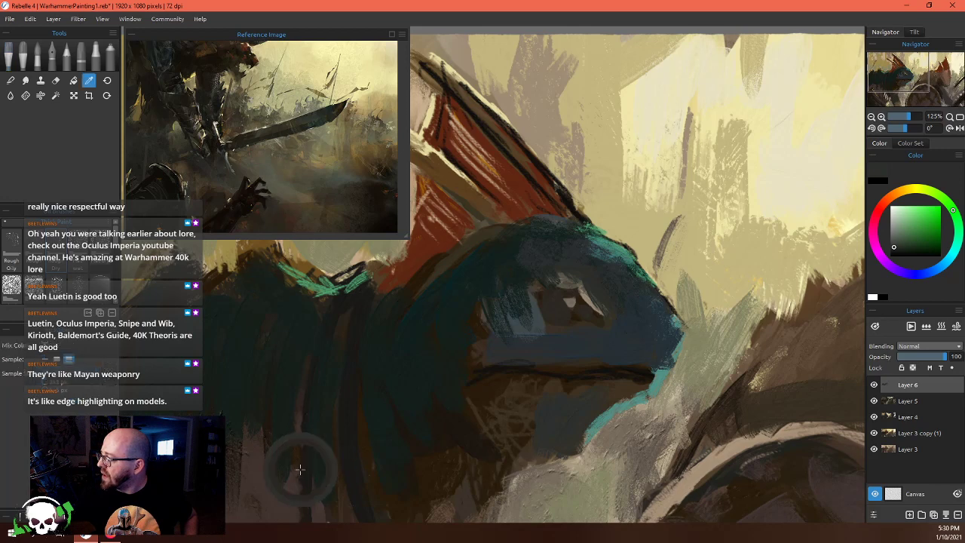
Darken the lizard's eye socket and dab a pale yellow glint sampled from the sky into the eye
left_click(578, 277, "alt")
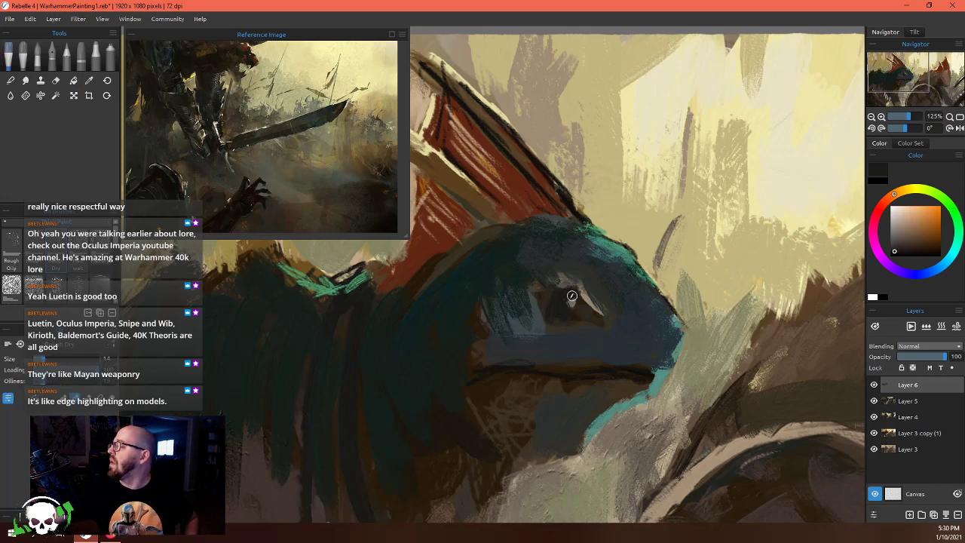
left_click(671, 151, "alt")
left_click(571, 300)
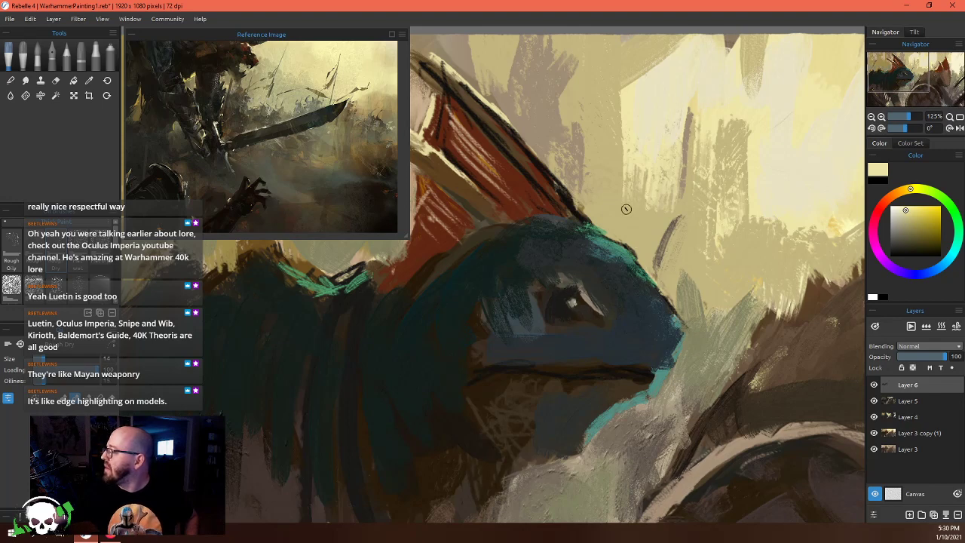
Sample the green highlight of the crown and paint a thin bright edge along the lizard's upper eyelid, refining it with dark teal
left_click(610, 241, "alt")
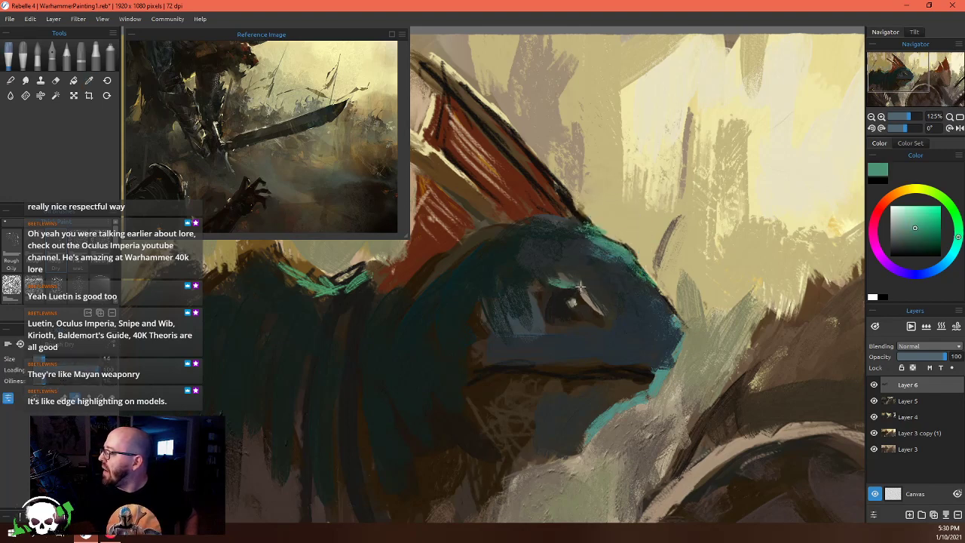
left_click_drag(579, 289, 607, 316)
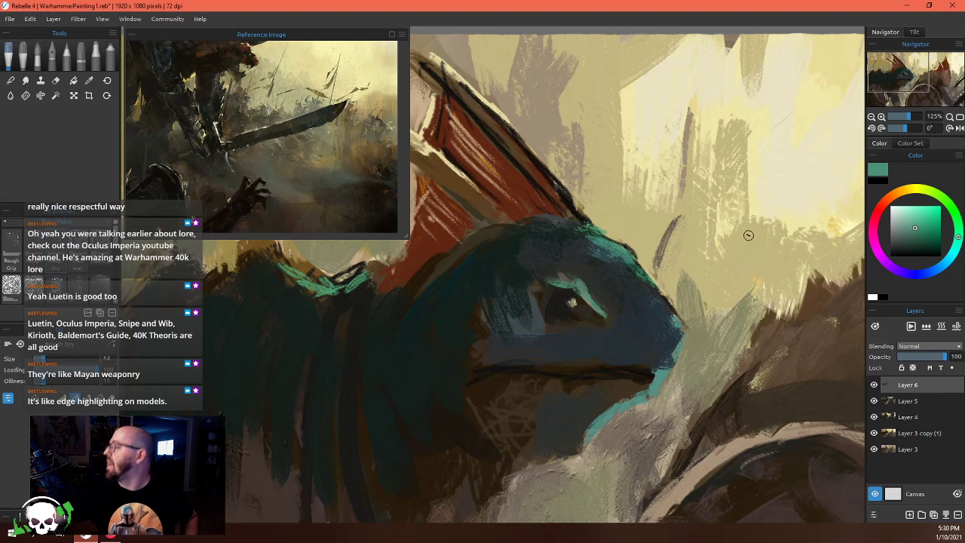
left_click(562, 287, "alt")
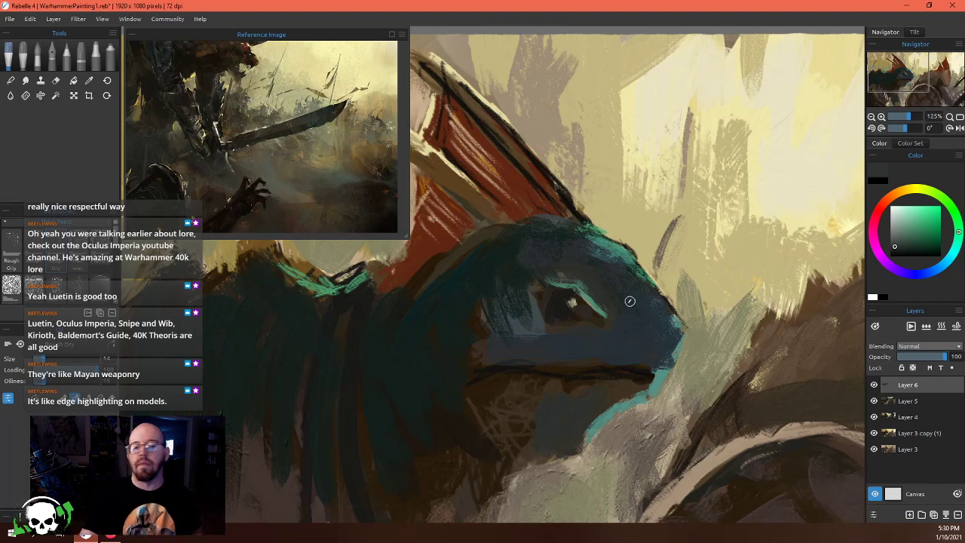
Review the whole painting from far and near to judge the lizard head's tones and highlights against the scene
scroll(606, 328, "down", 5)
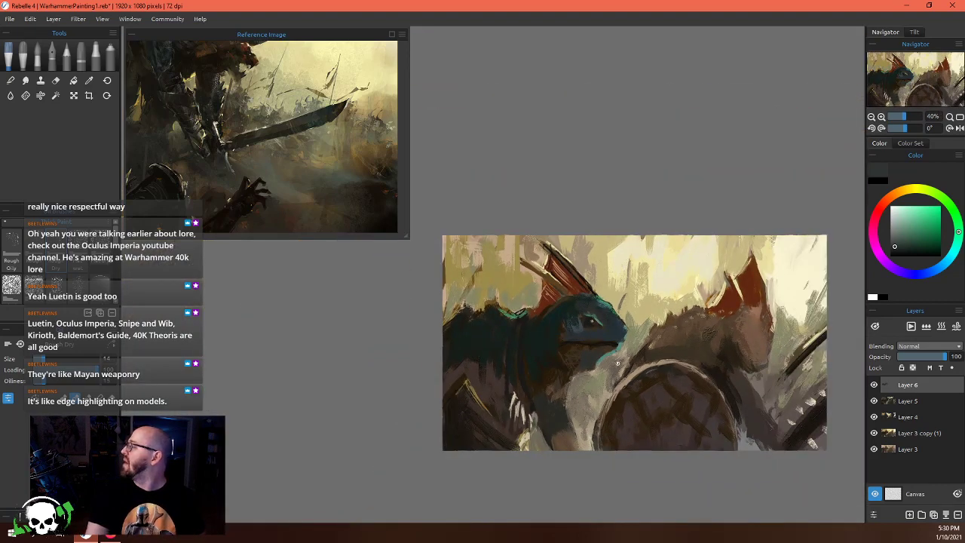
scroll(618, 363, "up", 2)
scroll(548, 347, "down", 4)
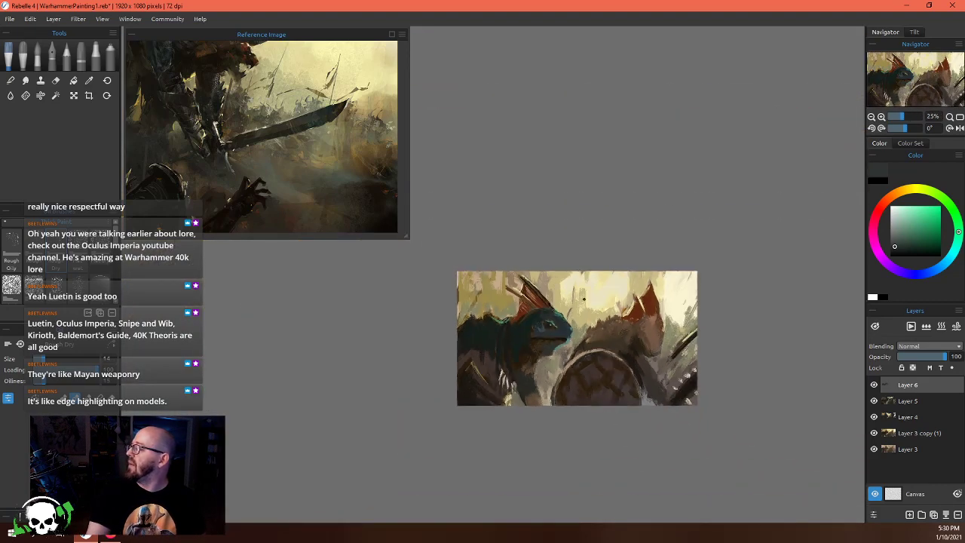
scroll(528, 317, "up", 2)
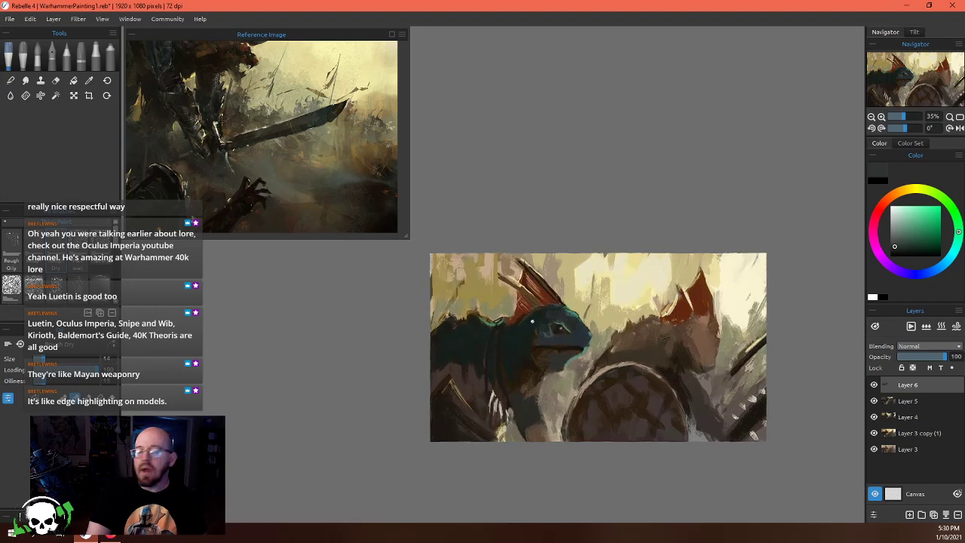
scroll(531, 345, "up", 6)
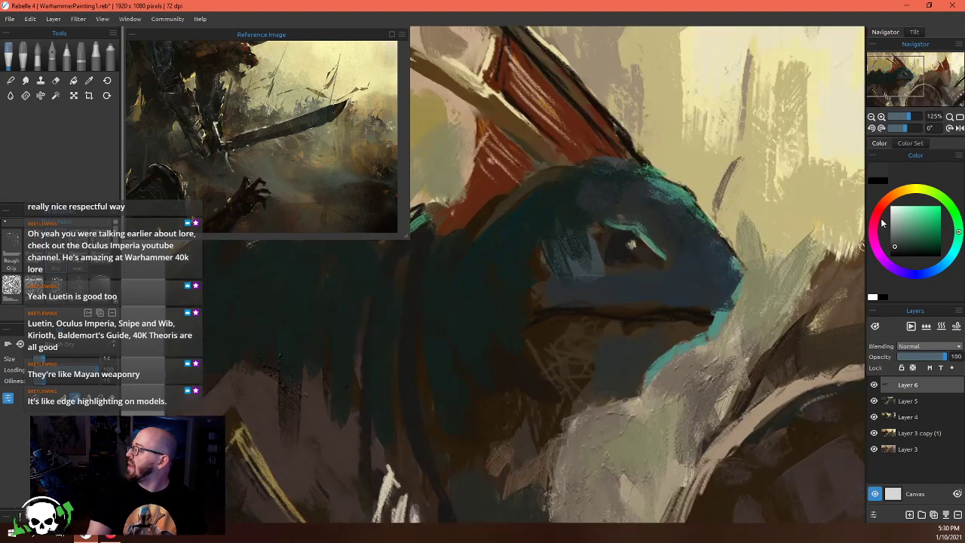
scroll(704, 207, "down", 3)
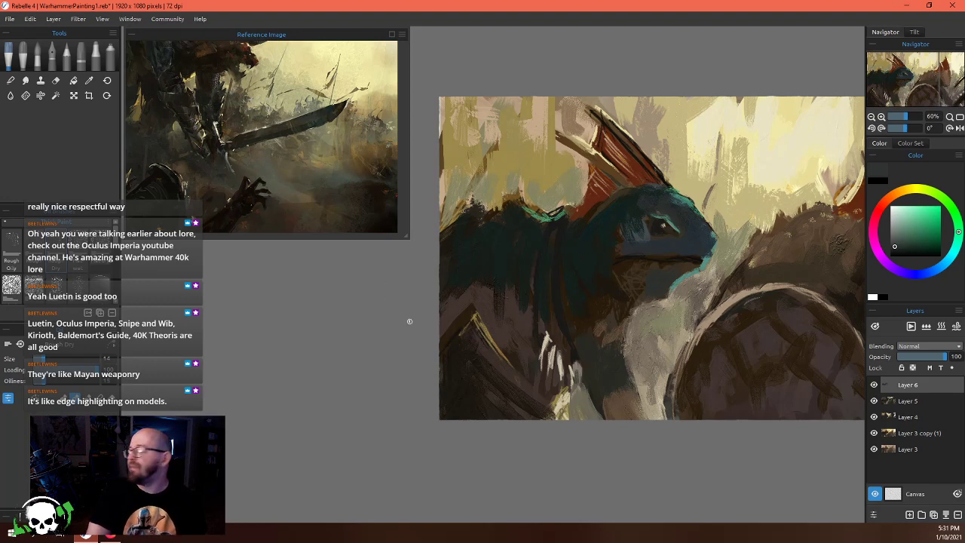
scroll(554, 311, "up", 3)
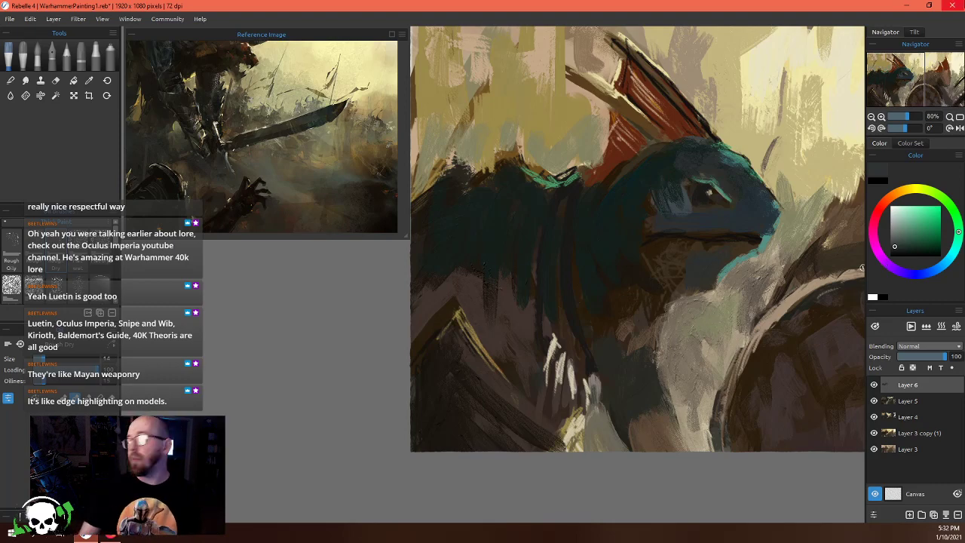
Open the lizard warrior artwork over the painting and examine the colours on the thigh and knee
mouse_move(0, 268)
left_mouse_down()
mouse_move(611, 277)
mouse_move(394, 253)
left_mouse_up()
scroll(394, 253, "up", 5)
scroll(414, 361, "up", 3)
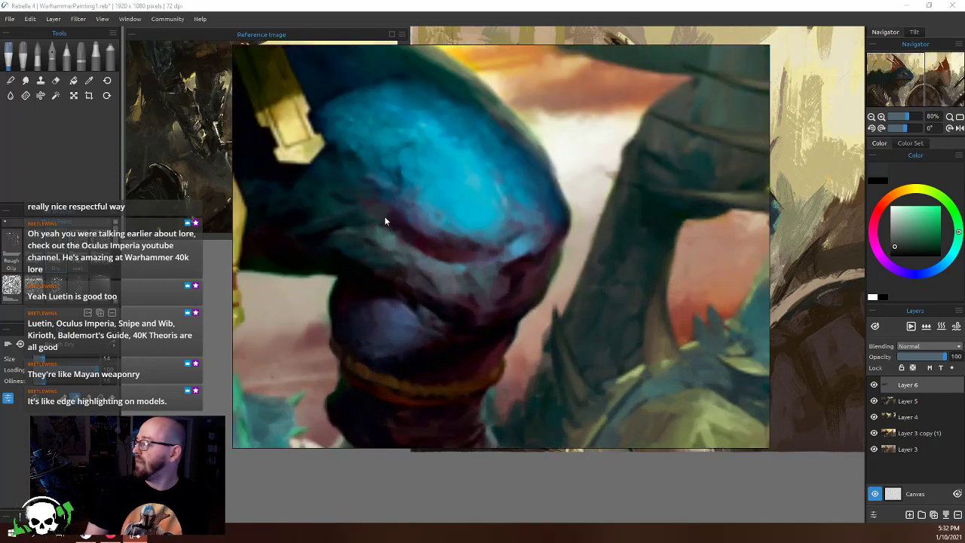
scroll(389, 203, "down", 8)
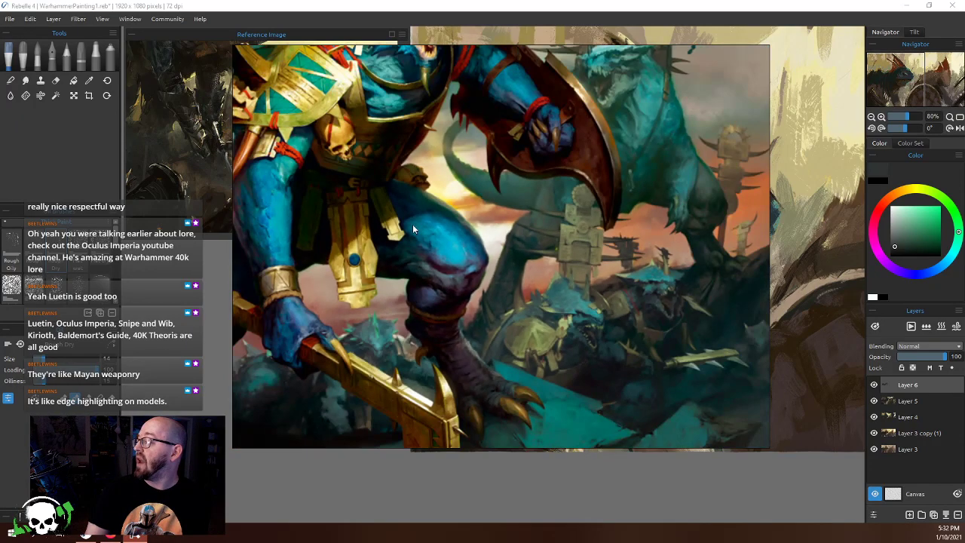
scroll(581, 251, "down", 2)
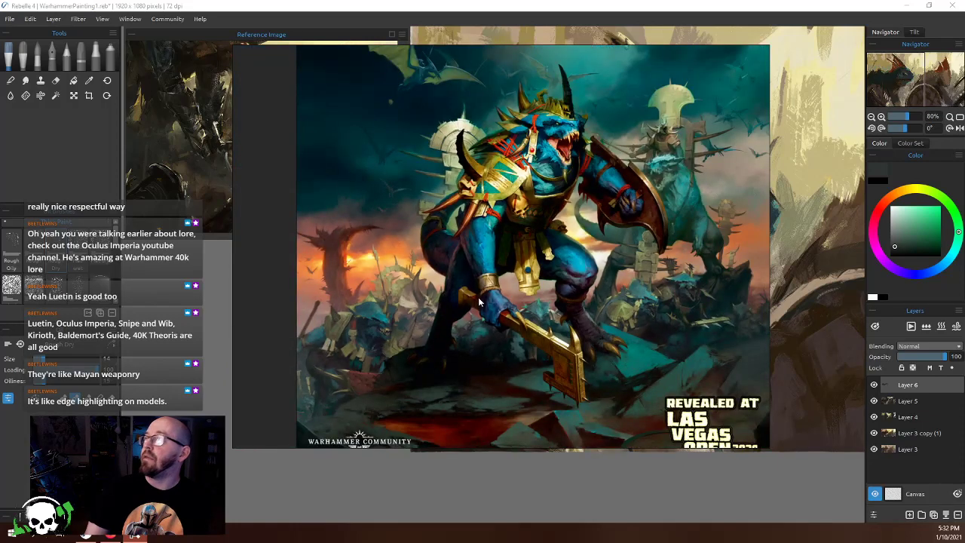
Examine the shadow colours of the warrior's rear leg and clawed foot against the background
scroll(455, 294, "up", 5)
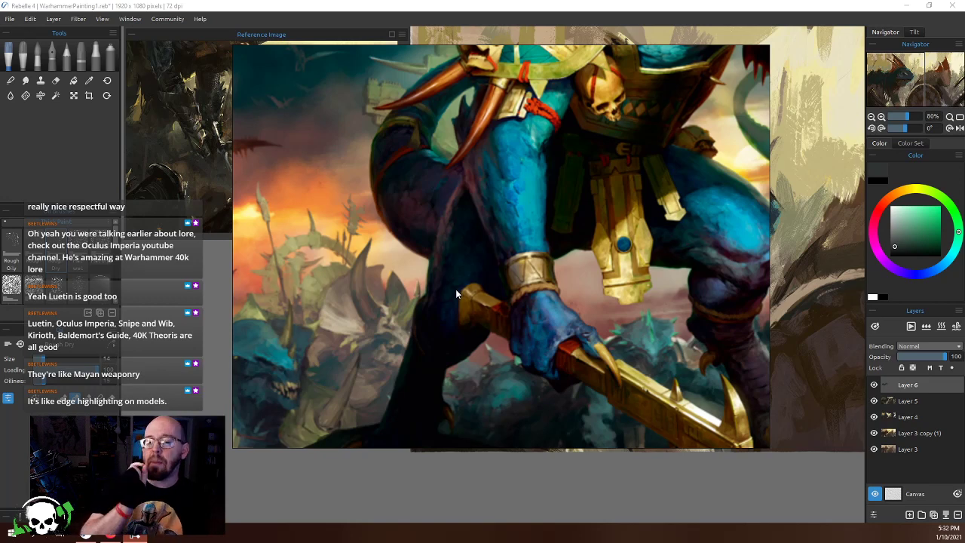
scroll(456, 289, "up", 5)
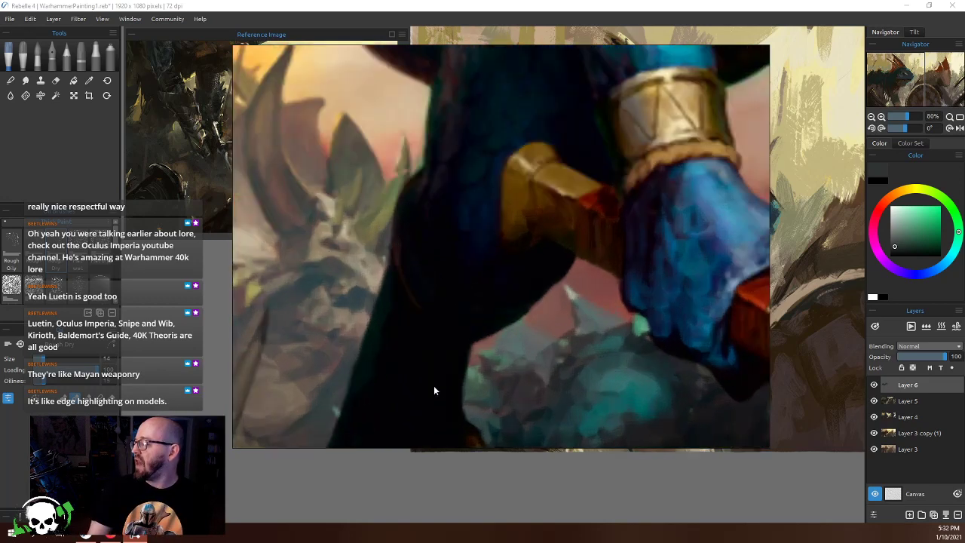
scroll(498, 355, "down", 2)
scroll(469, 307, "up", 3)
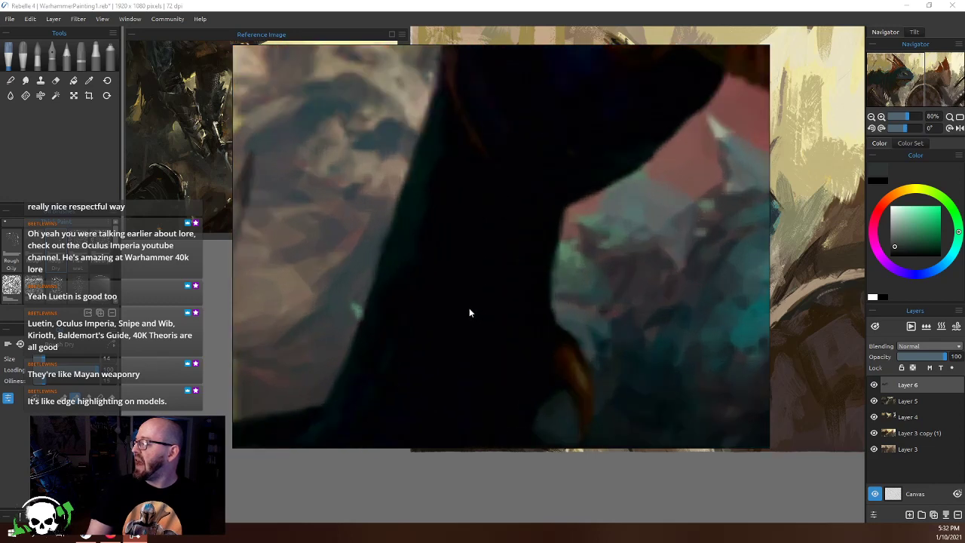
scroll(474, 334, "down", 3)
scroll(474, 339, "down", 2)
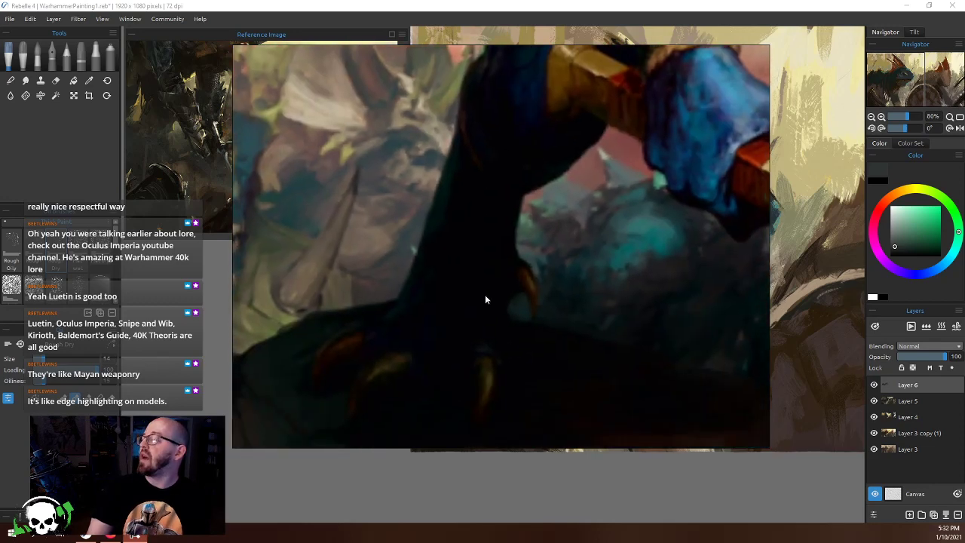
scroll(453, 324, "up", 3)
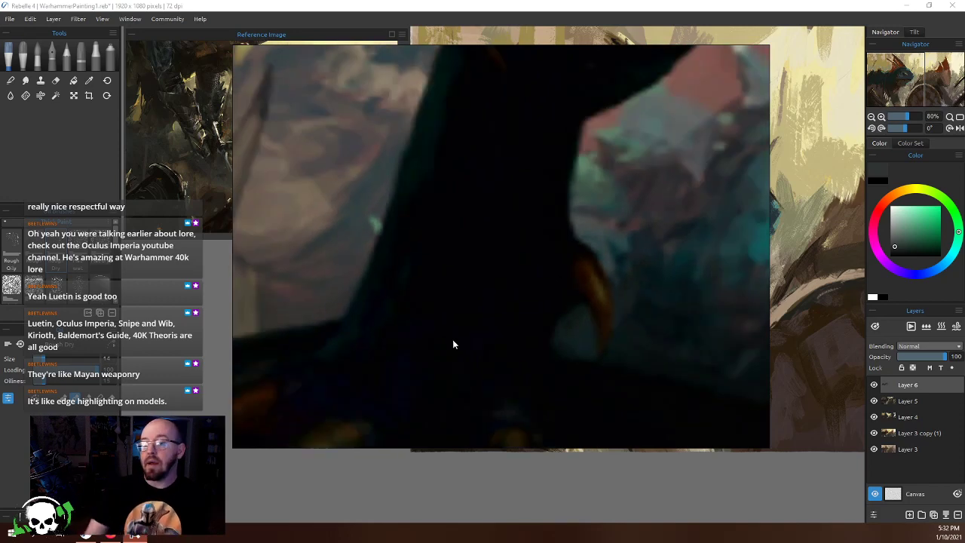
Compare the full artwork's values with the shadows on the rear foot and on the thigh beside the golden weapon handle
scroll(452, 343, "down", 5)
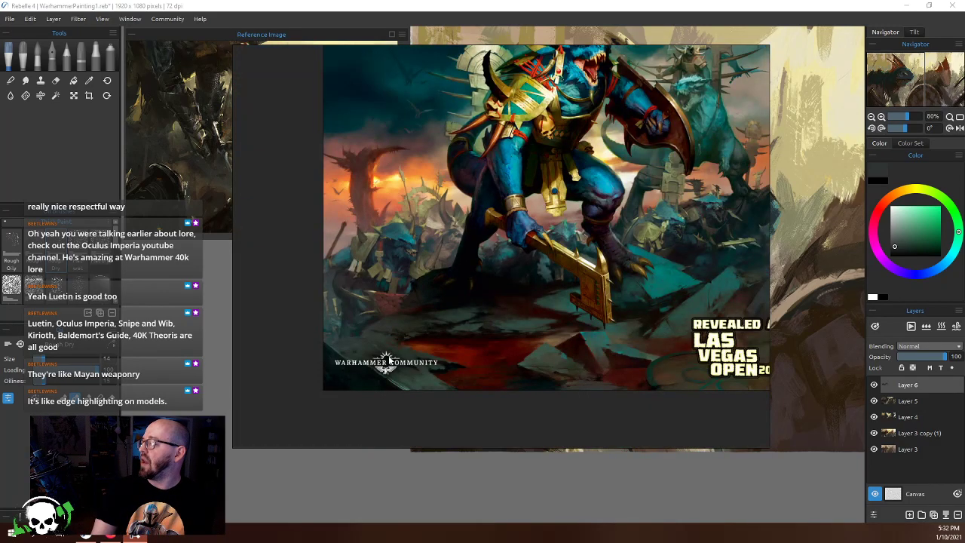
scroll(535, 140, "down", 1)
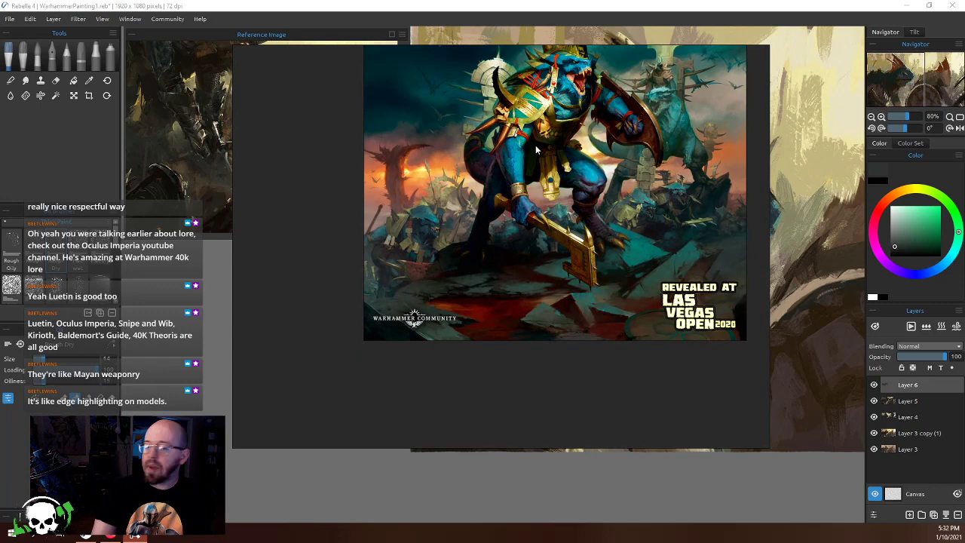
scroll(512, 214, "up", 5)
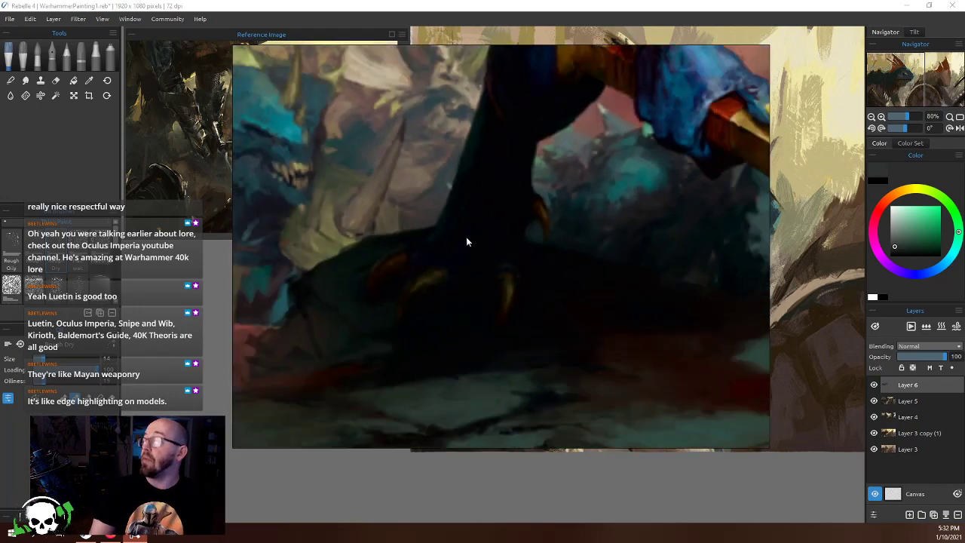
scroll(485, 218, "down", 3)
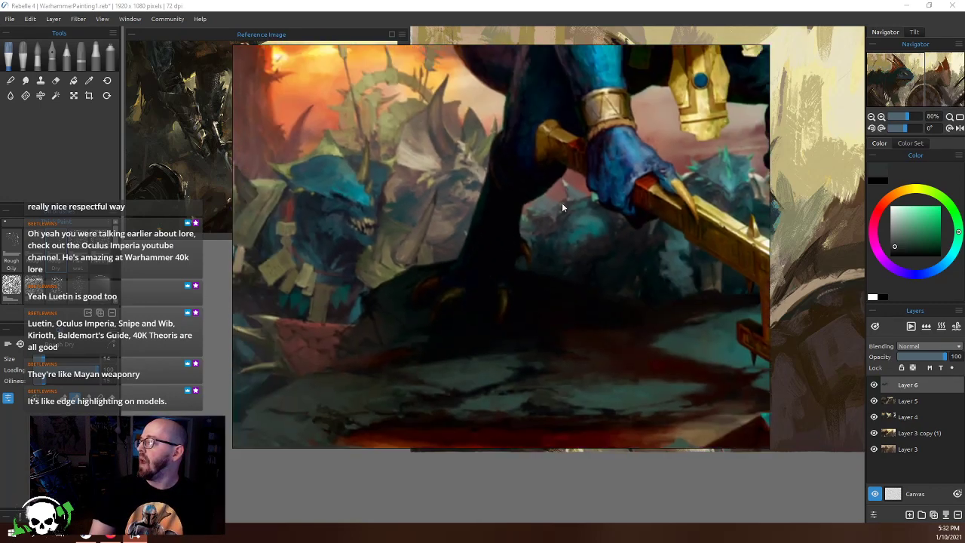
scroll(527, 203, "up", 2)
scroll(556, 144, "up", 4)
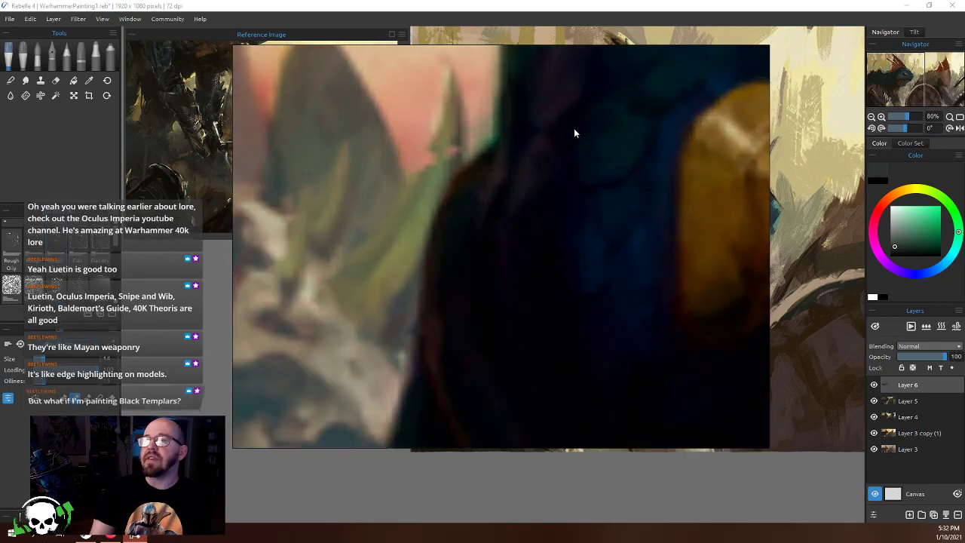
Place the warrior artwork beside the painting and frame the painted lizard's head and shoulders for comparison
left_click_drag(548, 194, 538, 297)
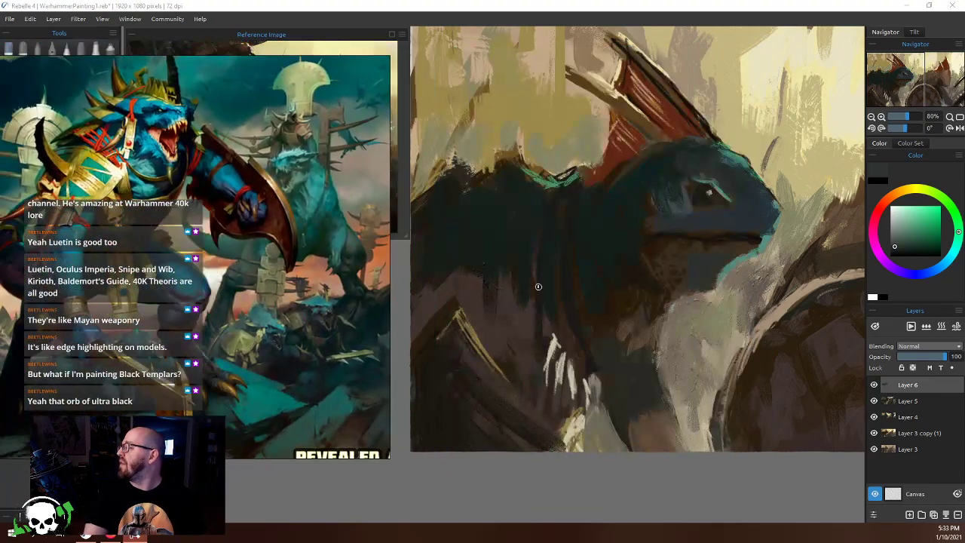
scroll(522, 283, "down", 4)
scroll(638, 352, "up", 4)
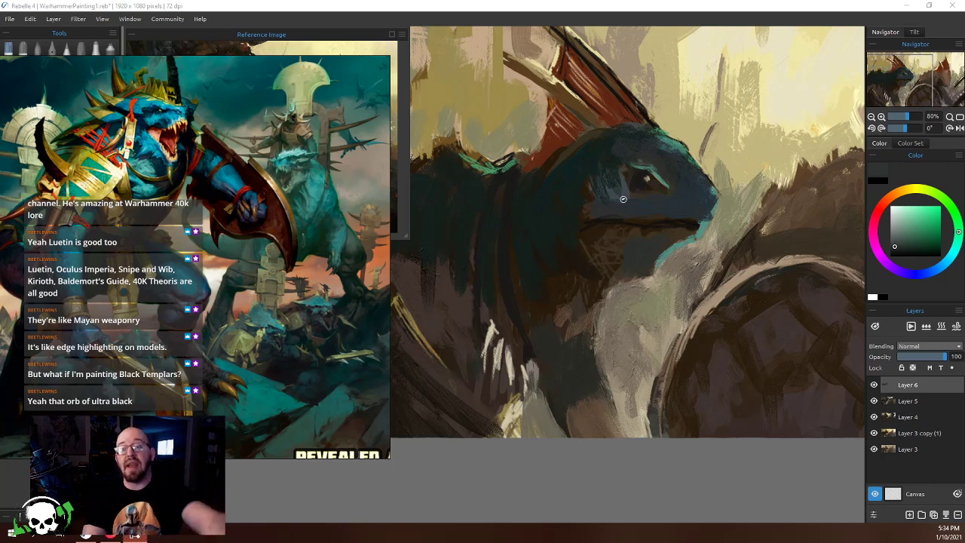
Compare the painted lizard's head and body with the warrior artwork, both up close and in the whole composition
scroll(560, 281, "down", 1)
scroll(560, 281, "down", 2)
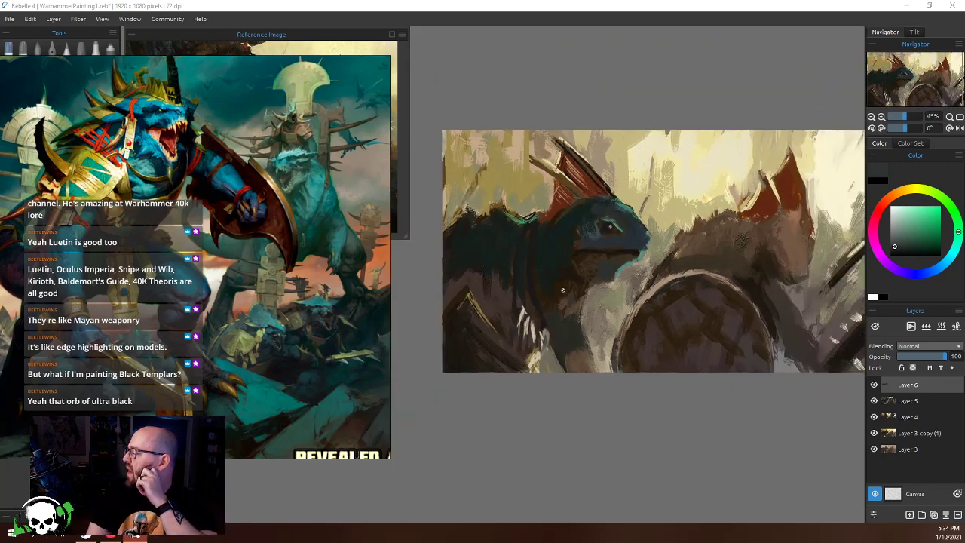
scroll(559, 233, "up", 3)
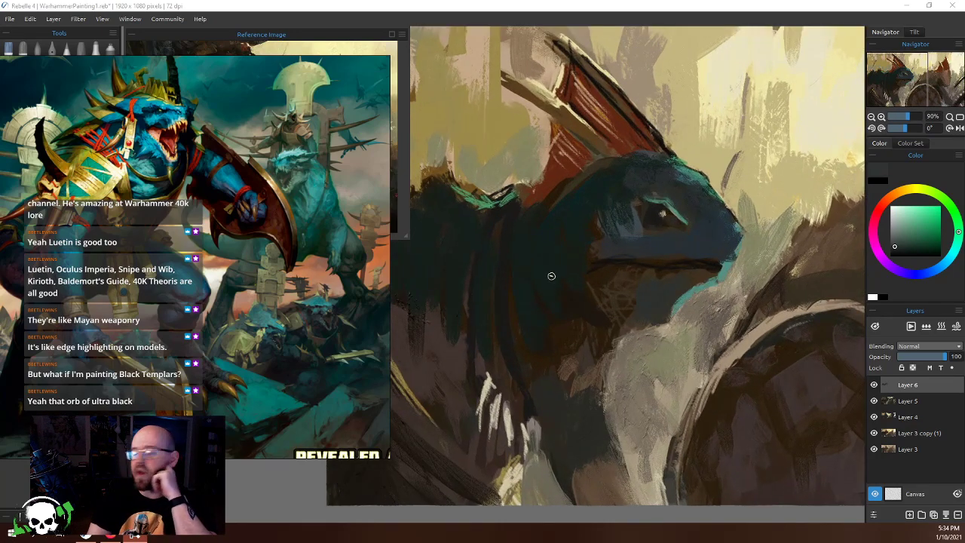
scroll(551, 276, "down", 2)
scroll(580, 385, "down", 1)
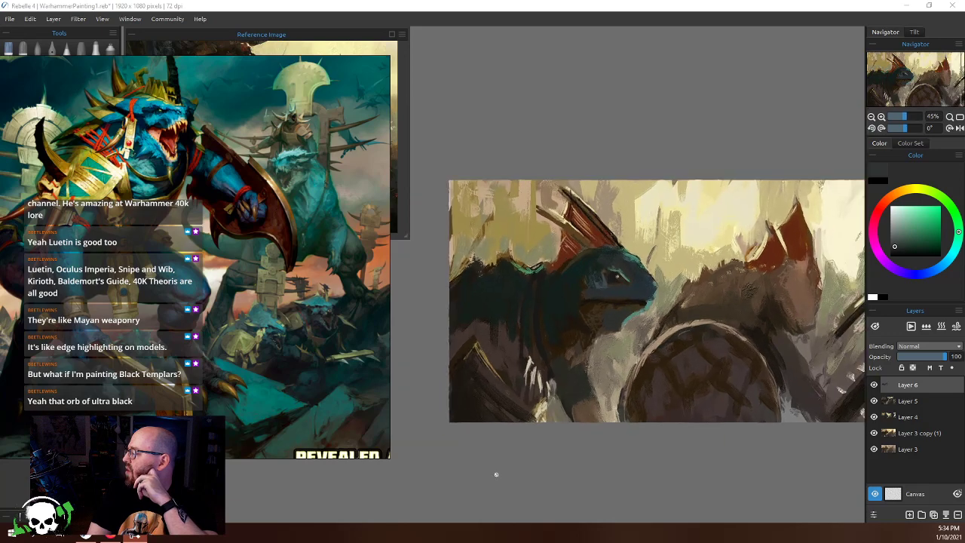
scroll(435, 347, "up", 2)
scroll(465, 303, "down", 1)
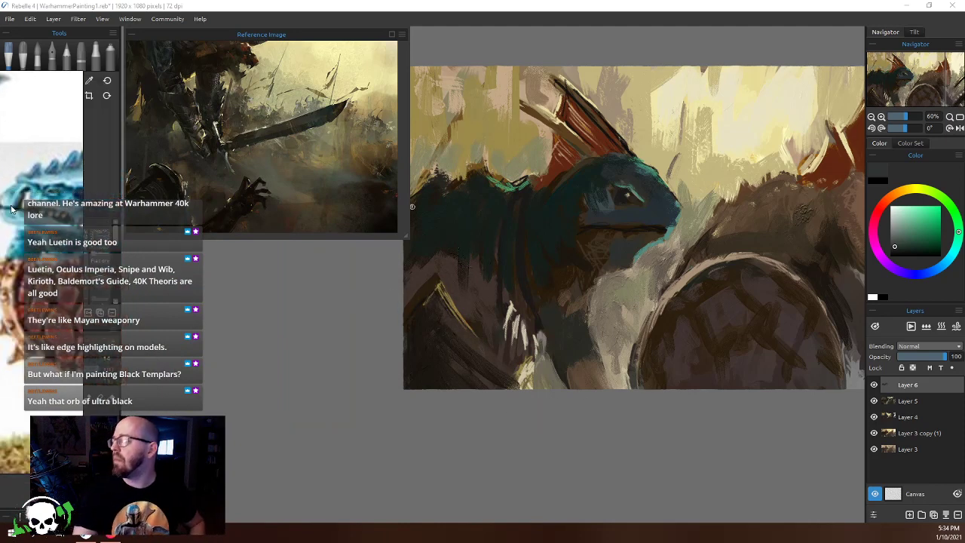
View the painting in greyscale and block in the curved form in its lower-left corner with a larger brush in sampled dark brown
left_click(413, 9)
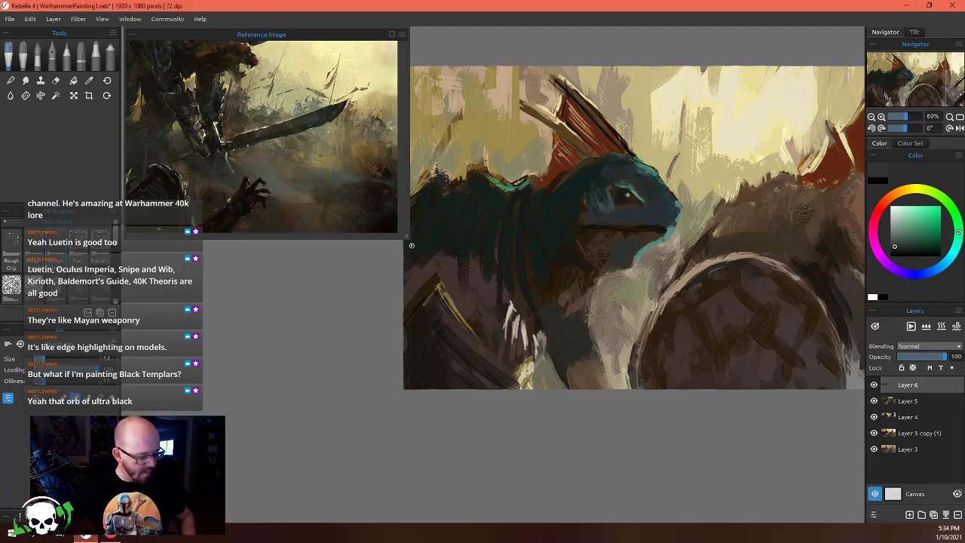
key("ctrl+shift+g")
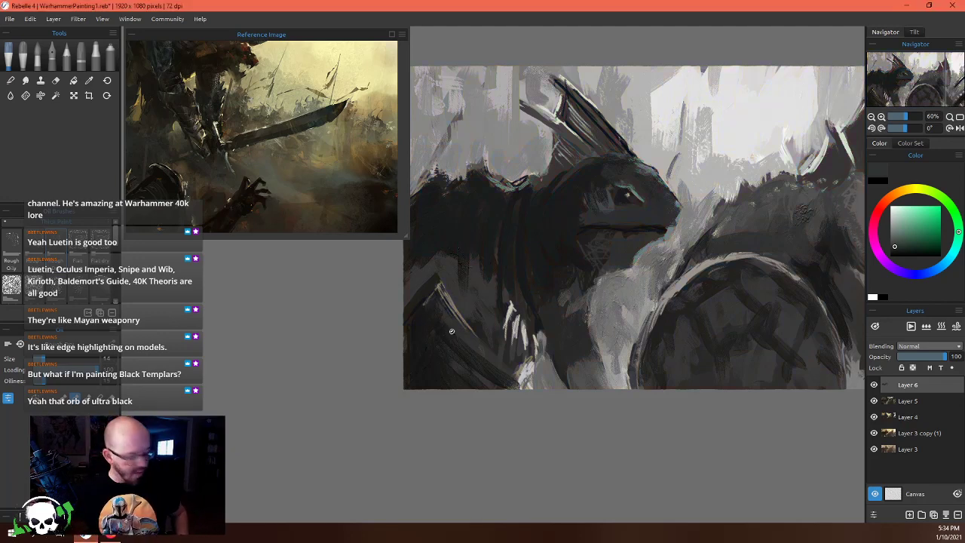
key("bracketright")
key("bracketright")
key("bracketright")
left_click(430, 319, "alt")
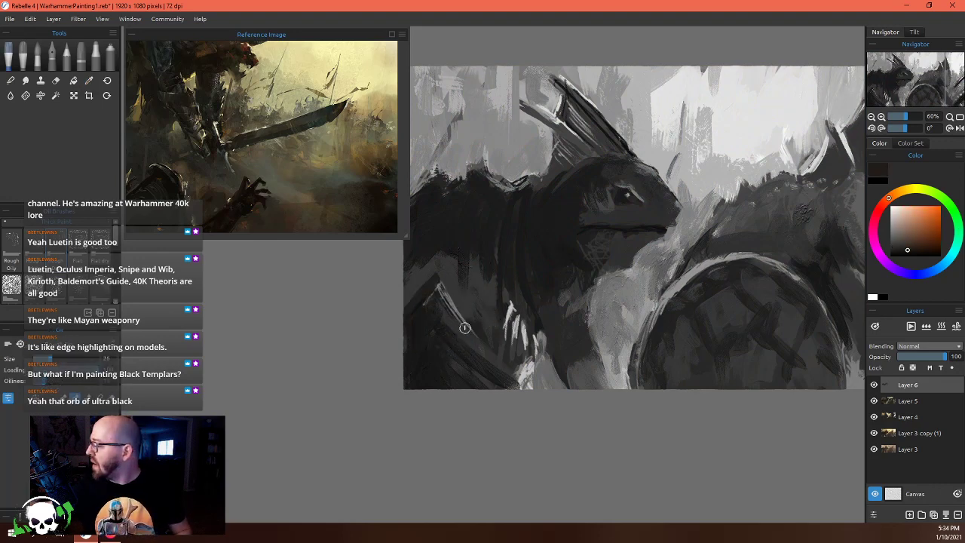
left_click_drag(445, 322, 520, 377)
left_click_drag(456, 338, 565, 392)
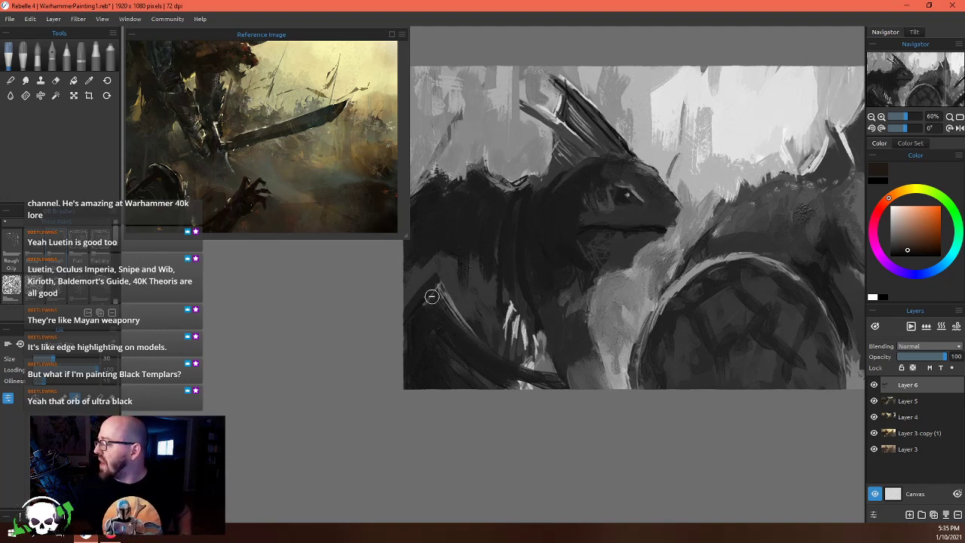
Paint over the light edge at the curved form's upper end, alternating sampled reddish brown and dark brown
left_click(418, 286, "alt")
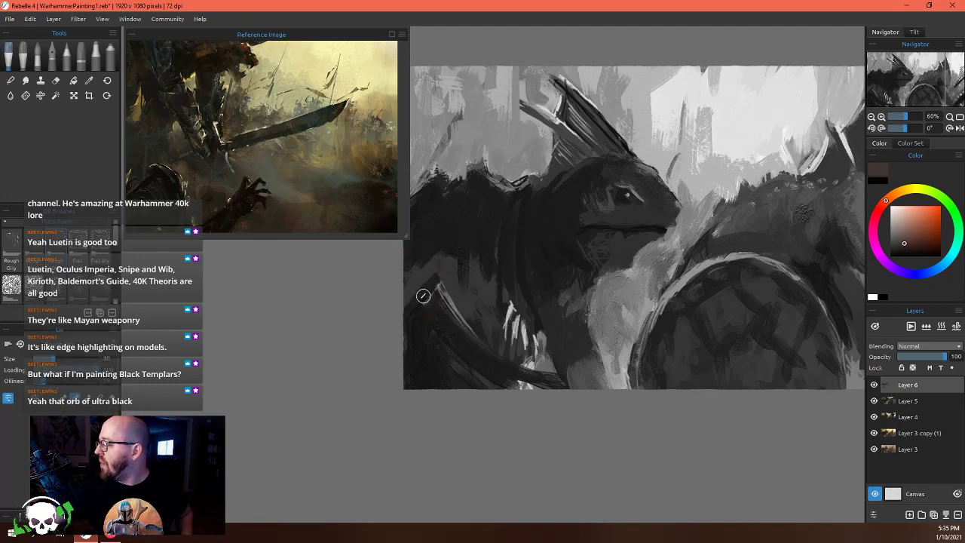
left_click(422, 299, "alt")
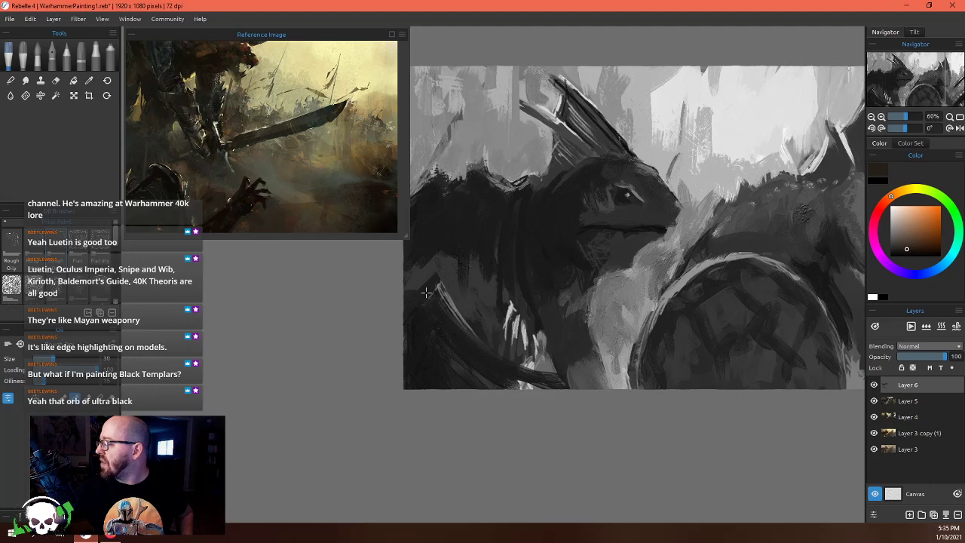
left_click(410, 281, "alt")
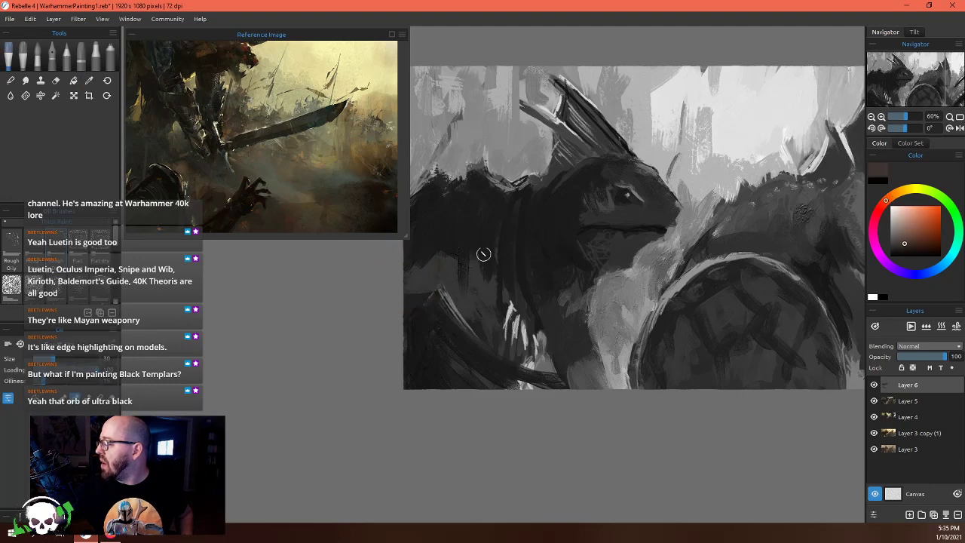
left_click(428, 287, "alt")
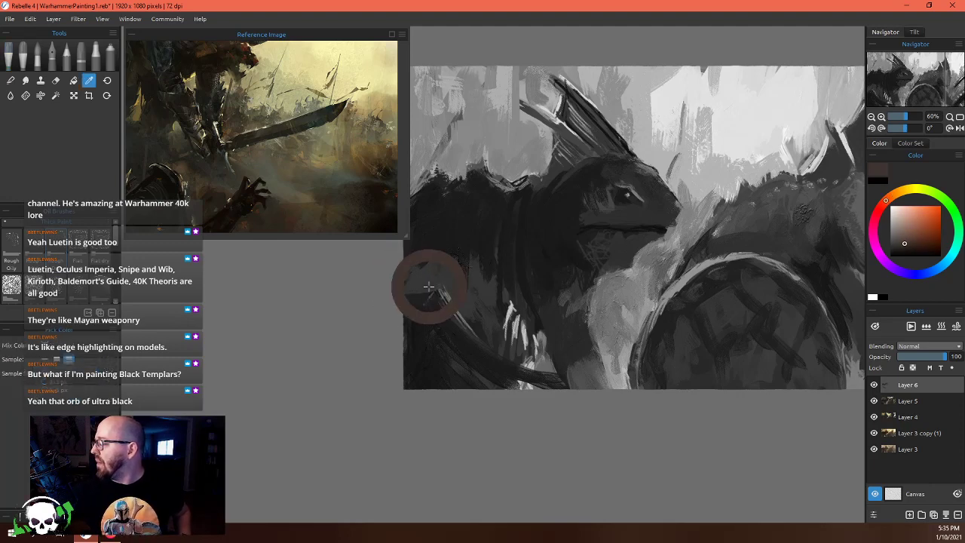
left_click(424, 293, "alt")
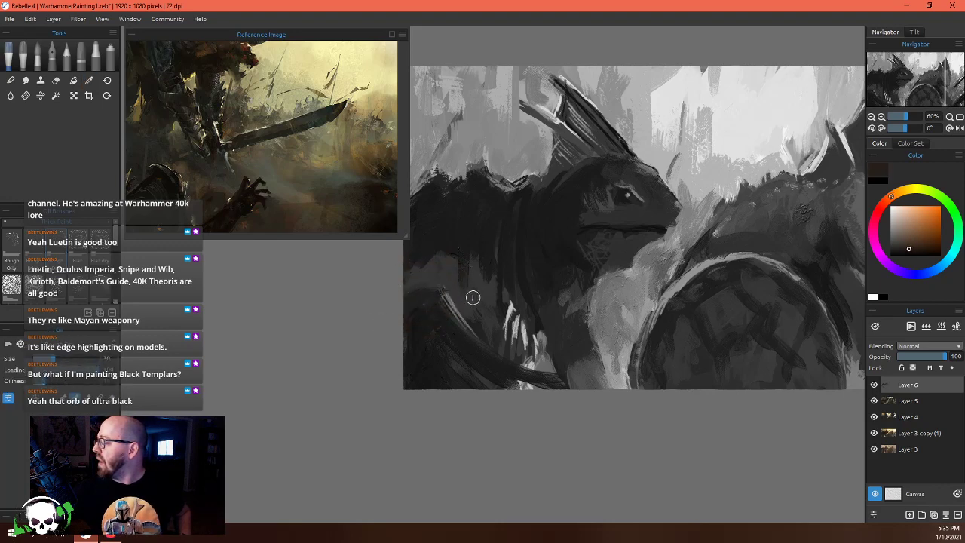
left_click(451, 289, "alt")
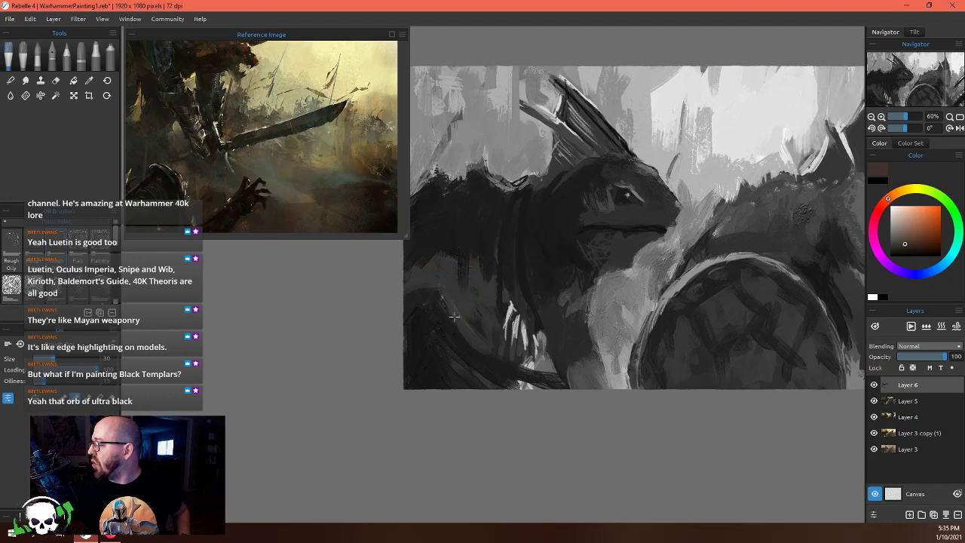
Shape the curved form's lower edge and the flank beside it with sampled dark and reddish browns
left_click(495, 374, "alt")
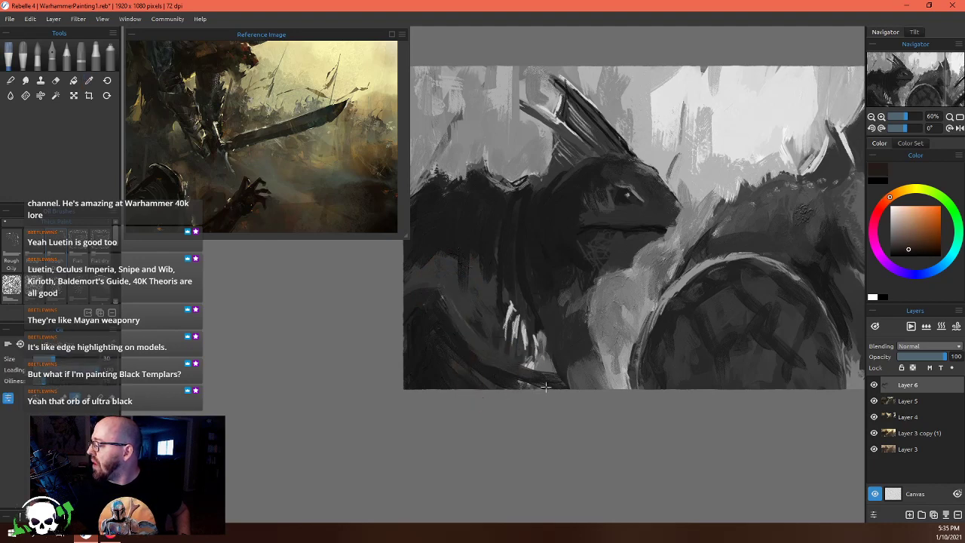
left_click_drag(545, 386, 521, 384)
left_click(448, 293, "alt")
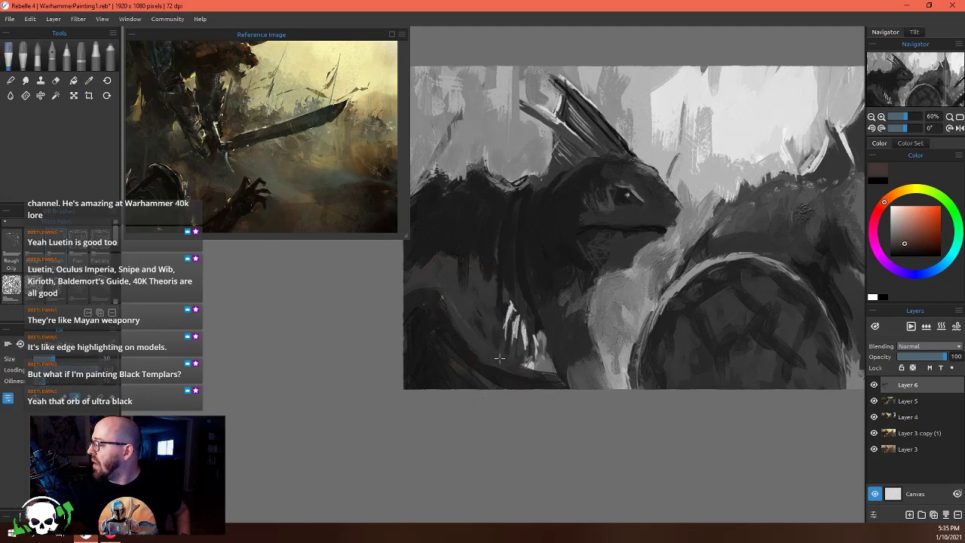
left_click(440, 298, "alt")
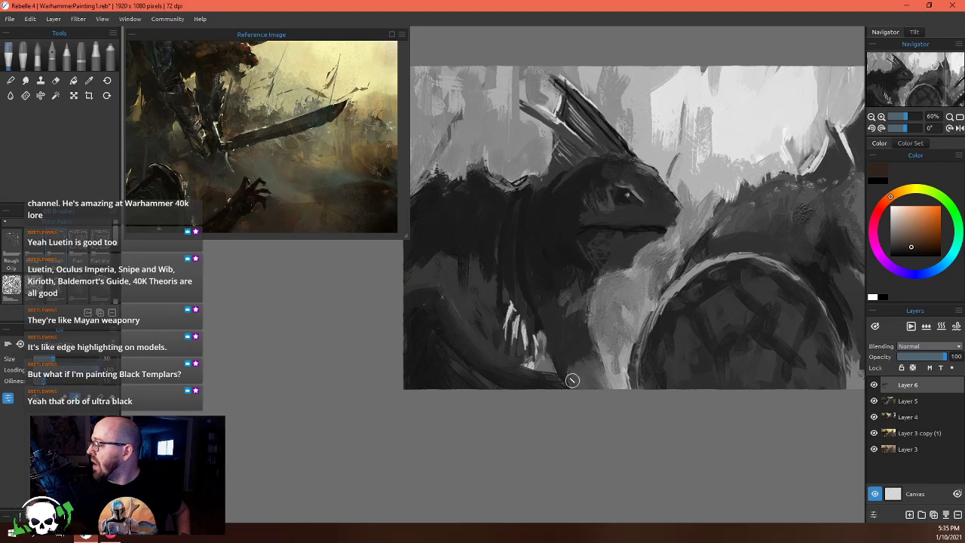
left_click(455, 302, "alt")
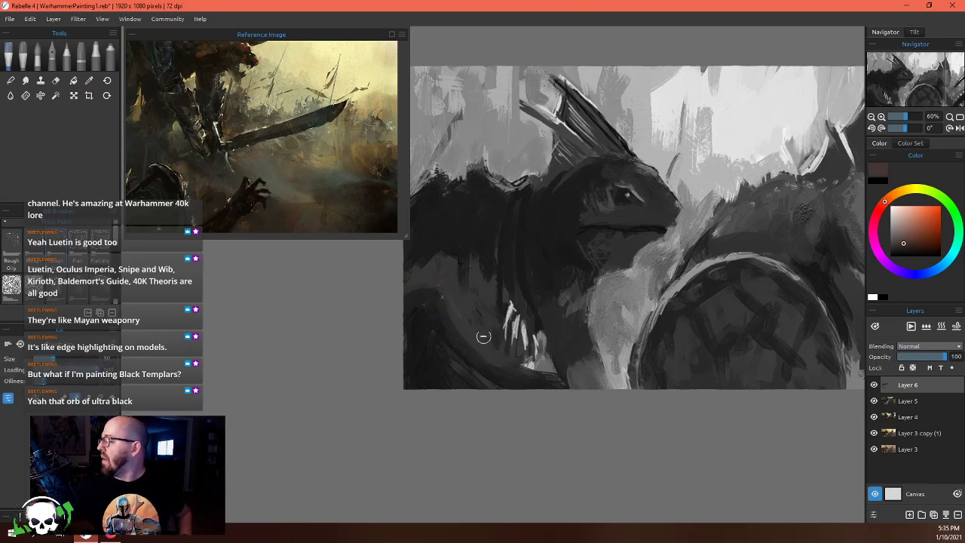
left_click(486, 312, "alt")
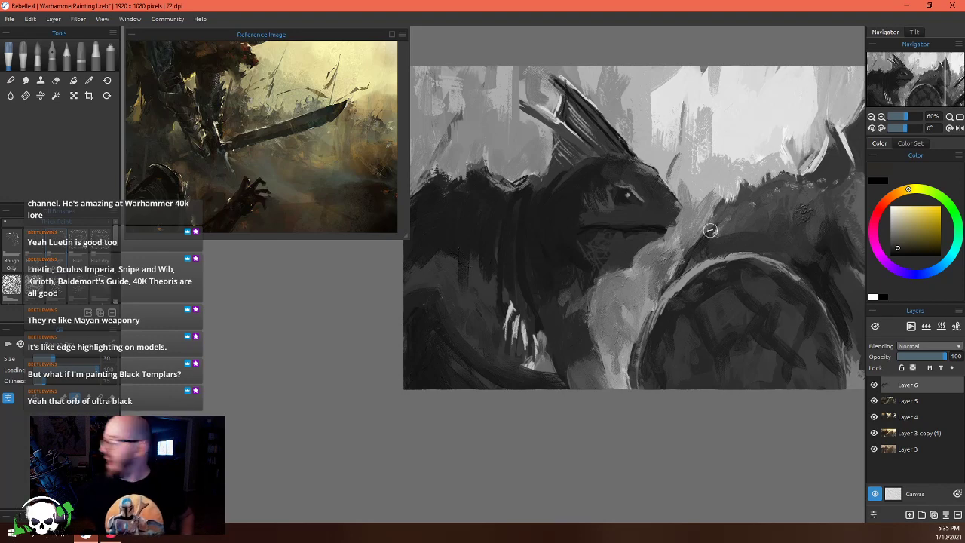
Dab light tan and ochre patches along the curved form, and break them up with dark green sampled from under the jaw
left_click(704, 263, "alt")
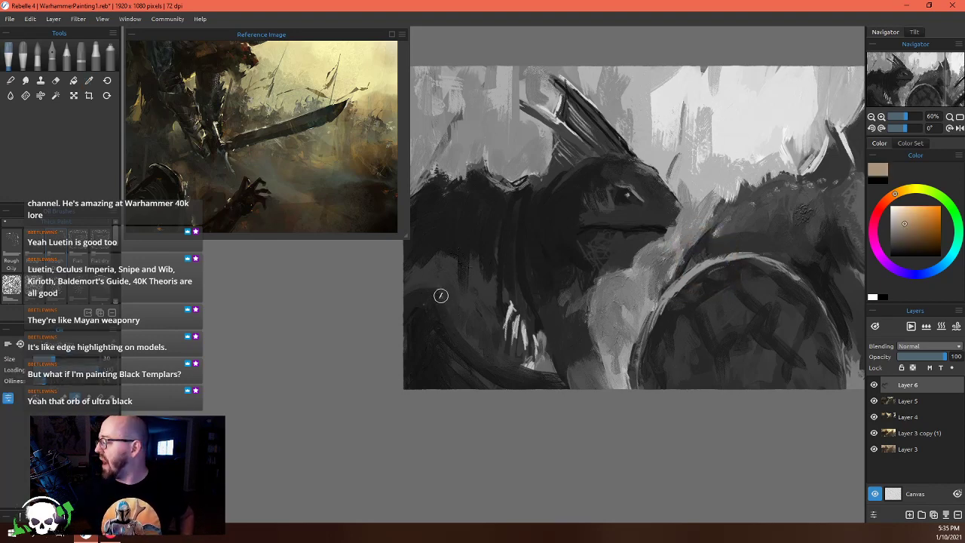
mouse_move(440, 295)
left_mouse_down()
mouse_move(457, 348)
mouse_move(452, 337)
mouse_move(478, 370)
mouse_move(551, 387)
left_mouse_up()
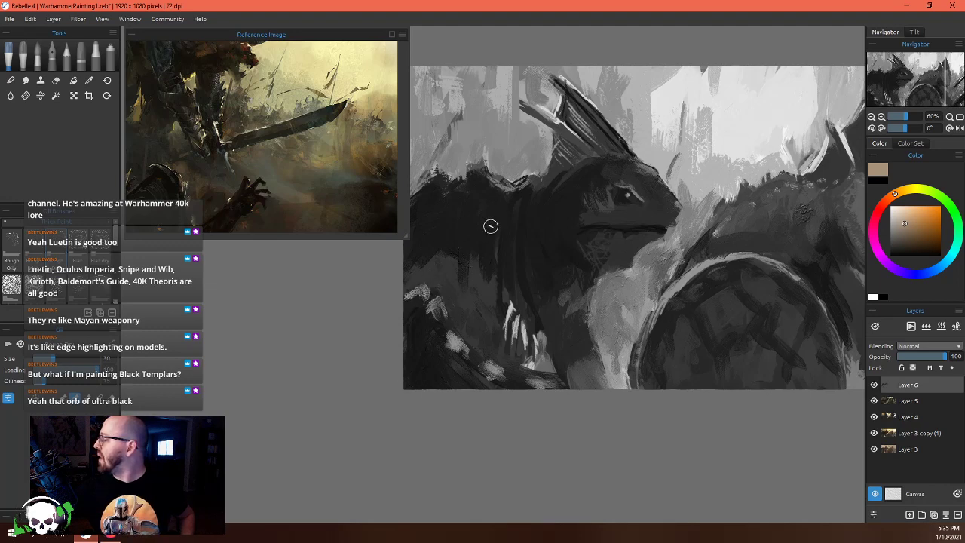
left_click(500, 134, "alt")
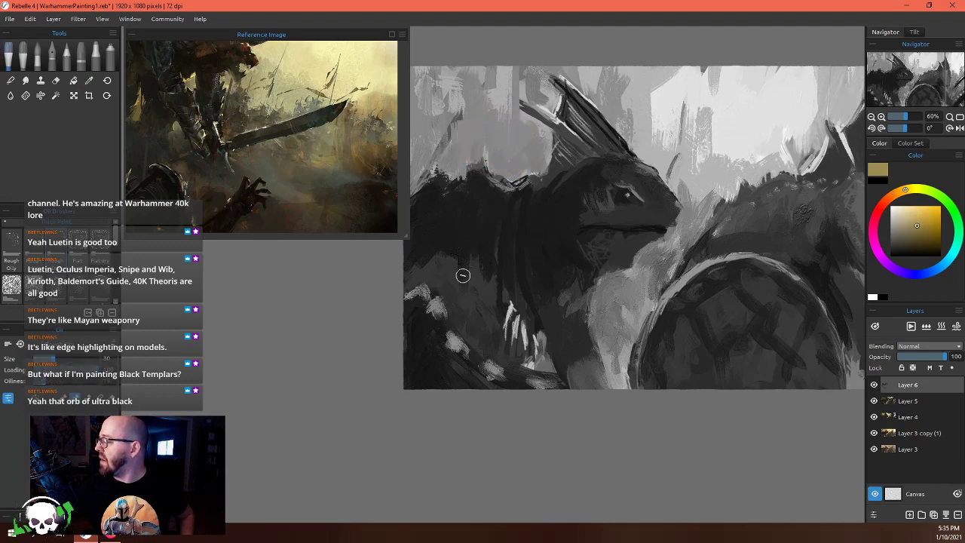
left_click(618, 243, "alt")
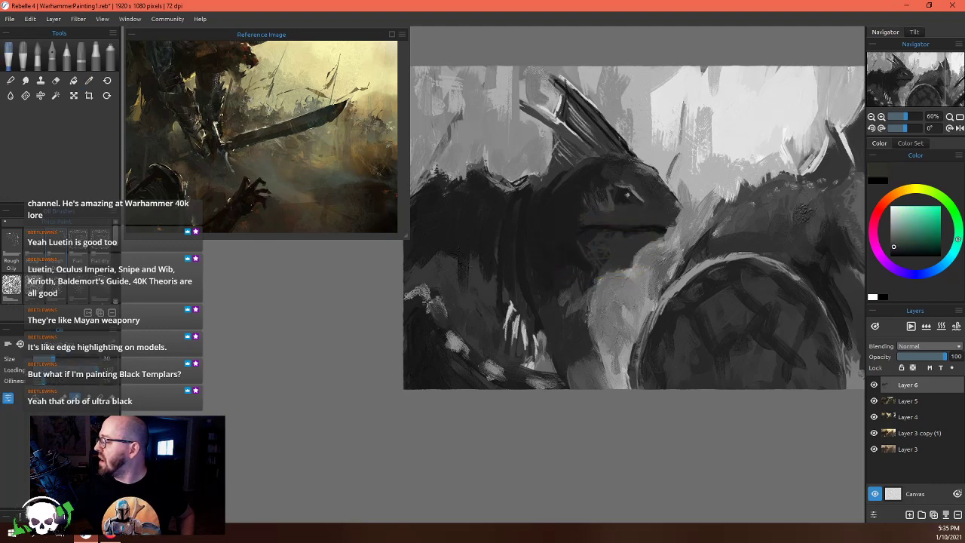
mouse_move(452, 332)
left_mouse_down()
mouse_move(502, 376)
mouse_move(483, 374)
mouse_move(549, 388)
left_mouse_up()
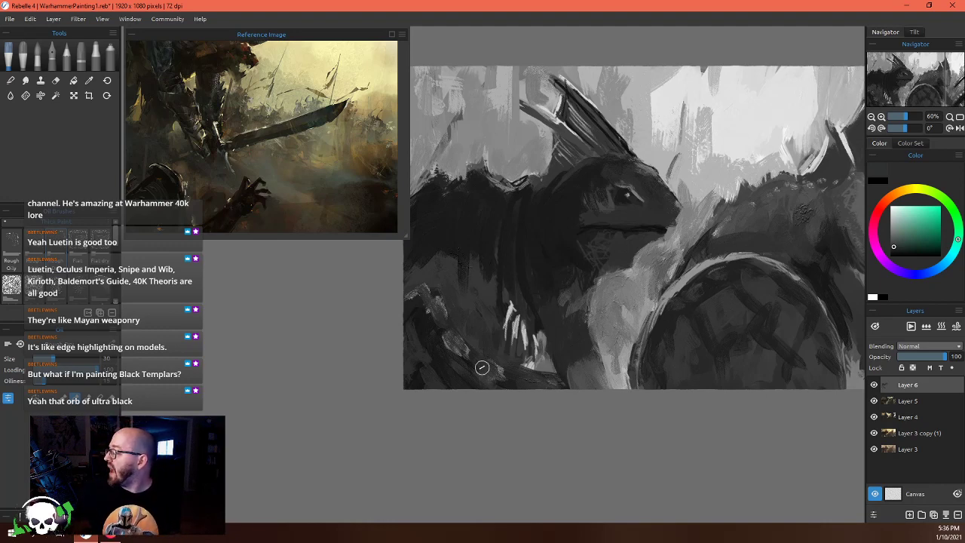
Shift a dark green sampled from the lizard's chest to purple, paint shadows over the chest and flank, and return to full colour
key("i")
left_click(542, 282)
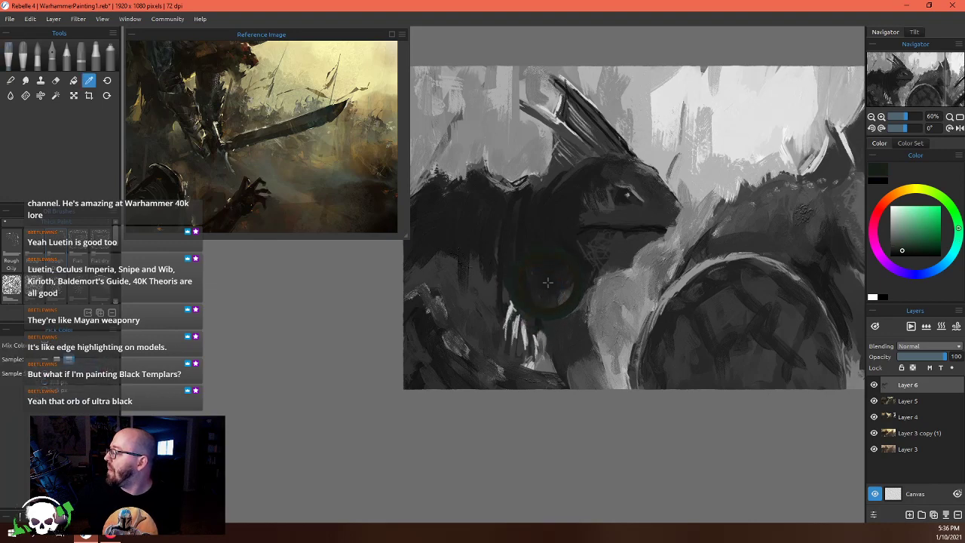
key("o")
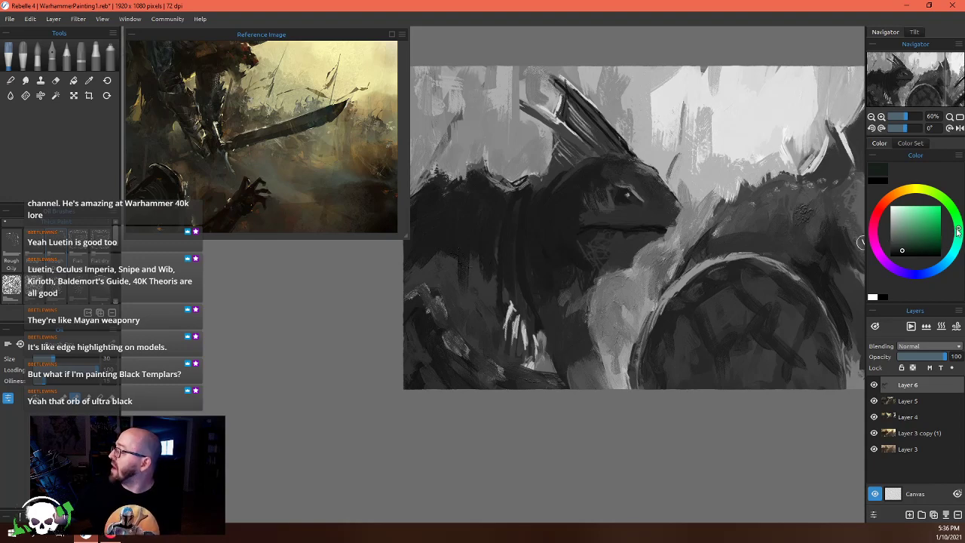
mouse_move(953, 252)
left_mouse_down()
mouse_move(932, 271)
mouse_move(878, 254)
left_mouse_up()
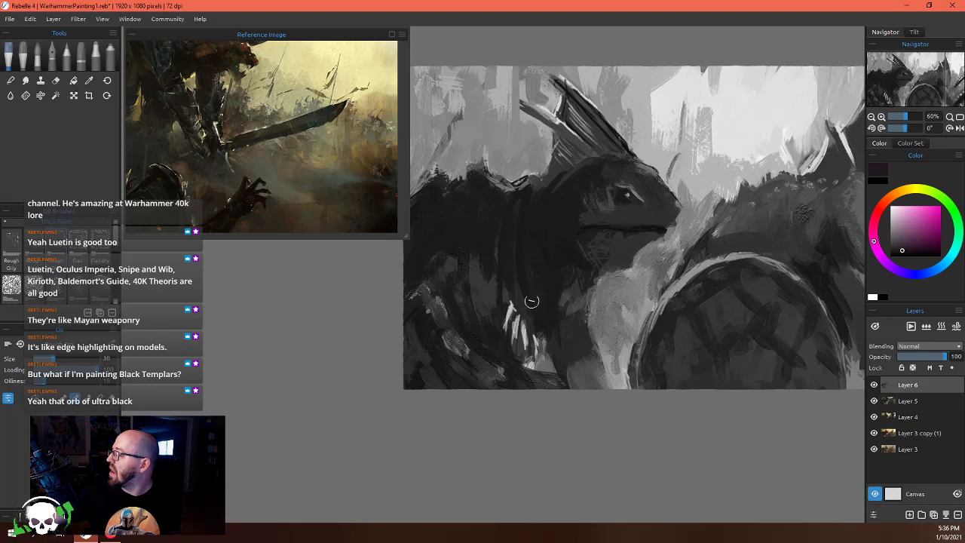
left_click_drag(517, 279, 521, 305)
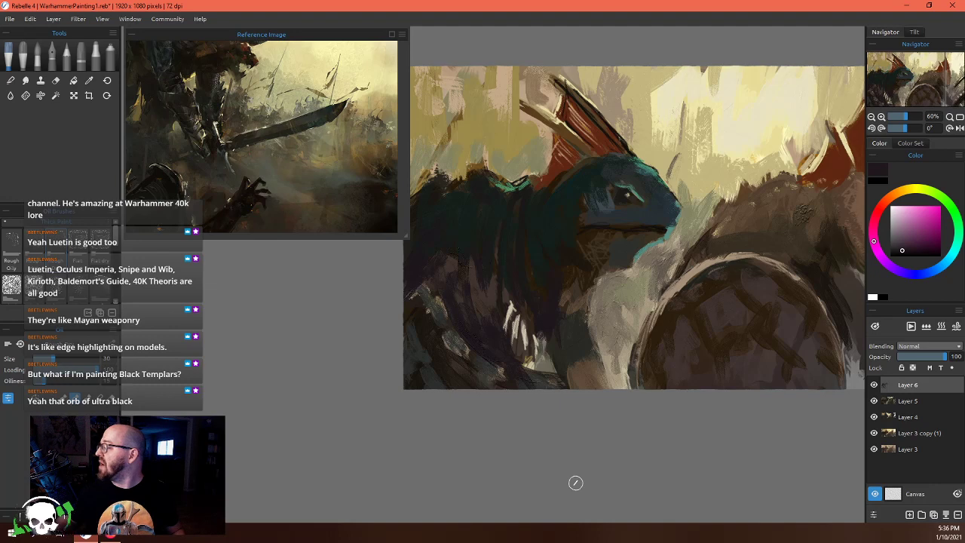
Check the purple shadows up close, shift a brown sampled from the lower flank to muted violet, and tint the area beside the white strokes
scroll(572, 282, "up", 8)
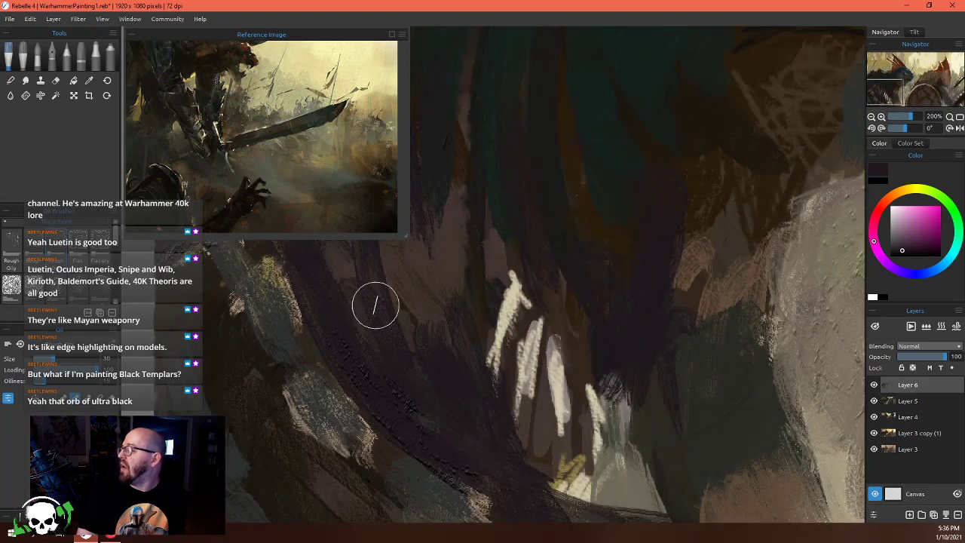
left_click_drag(398, 318, 640, 333)
scroll(640, 333, "down", 3)
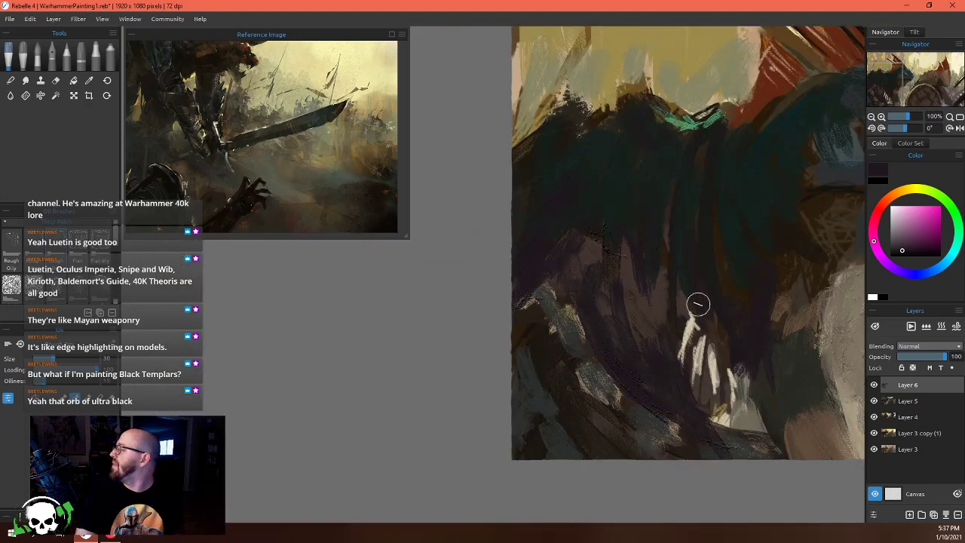
scroll(681, 314, "down", 2)
scroll(717, 323, "down", 2)
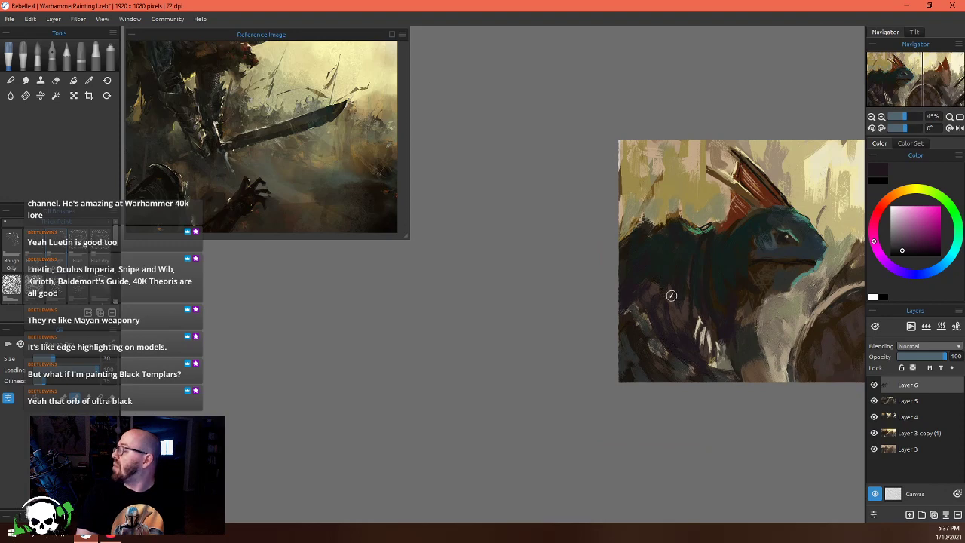
scroll(671, 295, "up", 3)
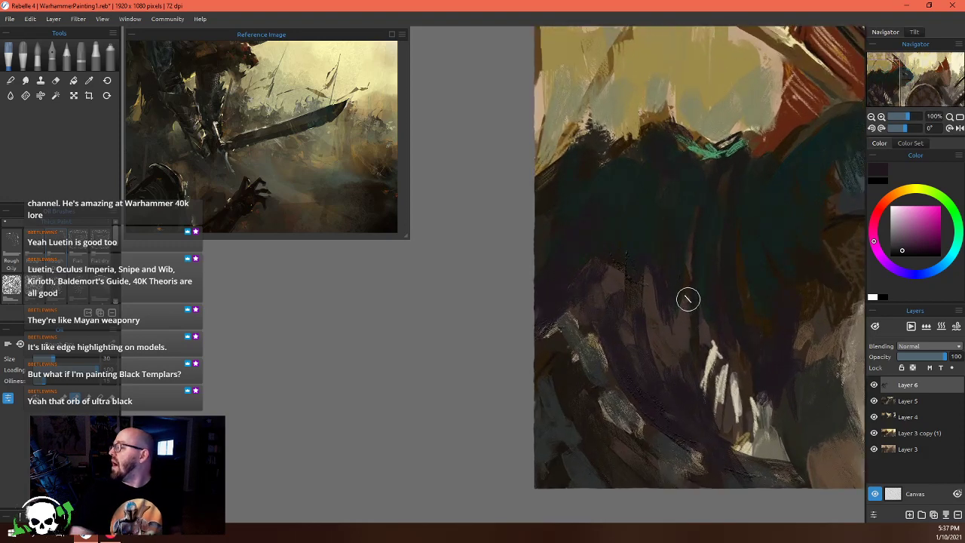
left_click_drag(603, 340, 612, 332)
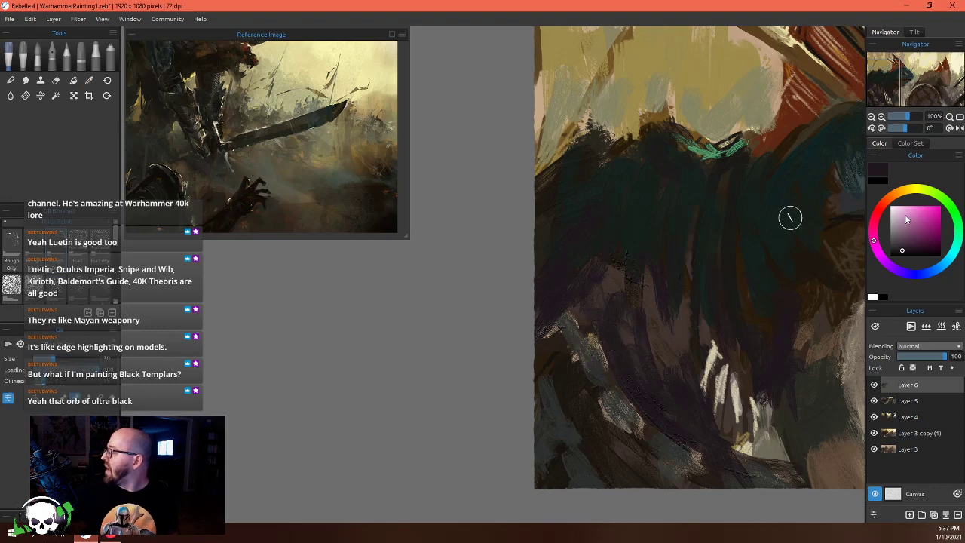
left_click(664, 332, "alt")
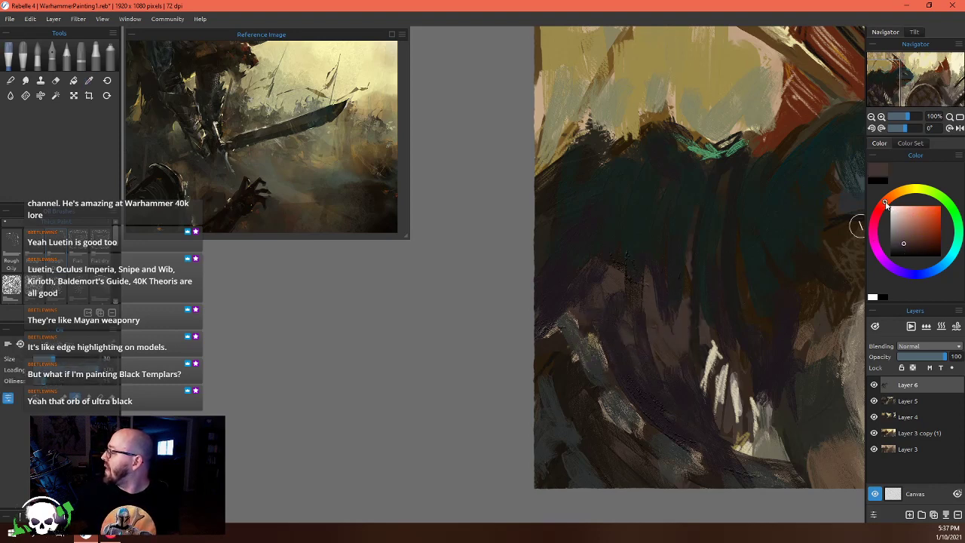
mouse_move(887, 203)
left_mouse_down()
mouse_move(876, 228)
mouse_move(892, 271)
left_mouse_up()
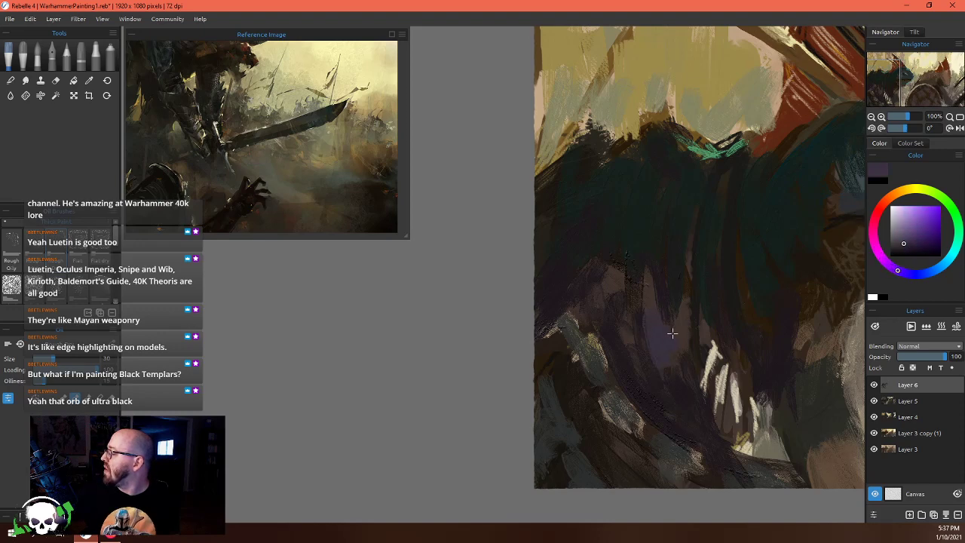
Extend violet strokes across the flank, shift a dark green sampled from the upper flank to dark blue, and paint it over them
mouse_move(672, 333)
left_mouse_down()
mouse_move(664, 313)
mouse_move(640, 299)
mouse_move(619, 327)
mouse_move(606, 321)
mouse_move(587, 290)
mouse_move(600, 278)
mouse_move(576, 324)
mouse_move(561, 296)
left_mouse_up()
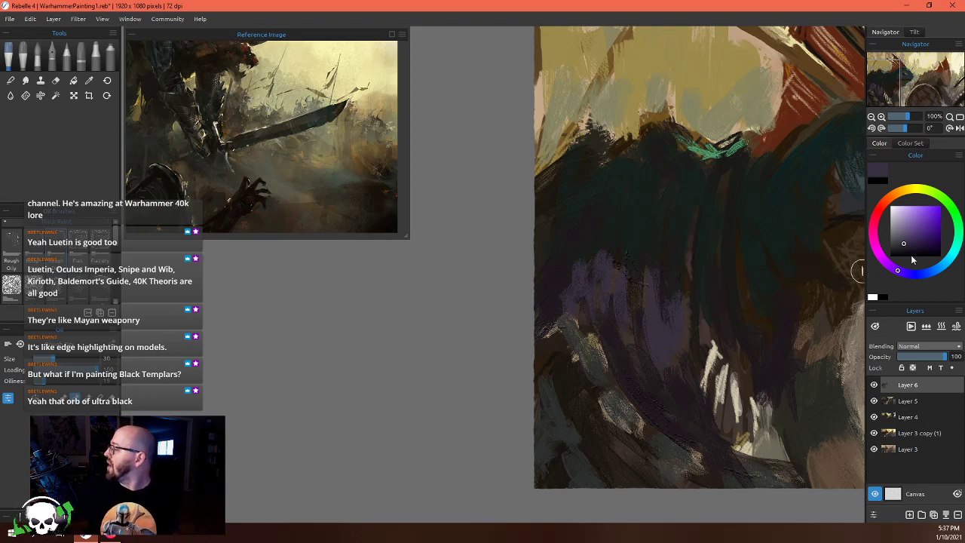
left_click(670, 245, "alt")
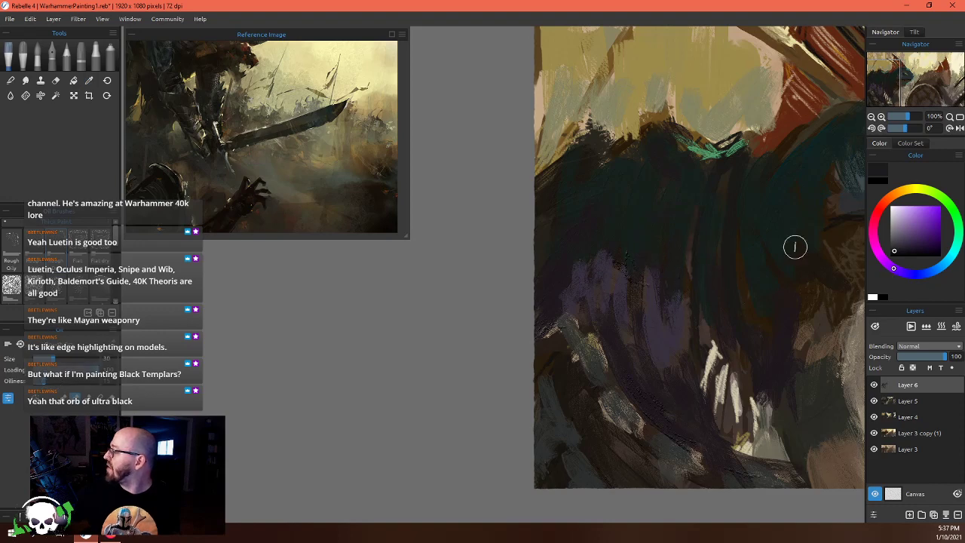
left_click(676, 214, "alt")
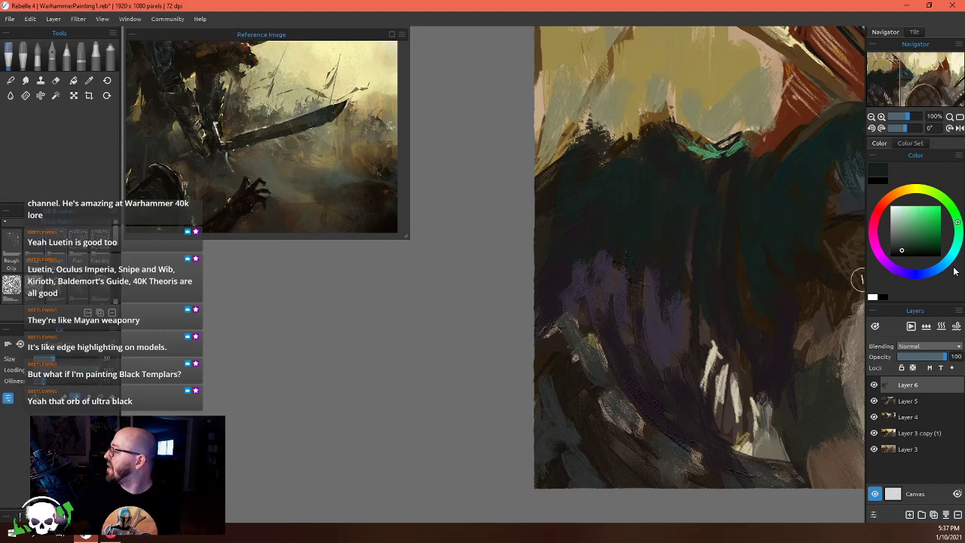
left_click_drag(956, 228, 941, 269)
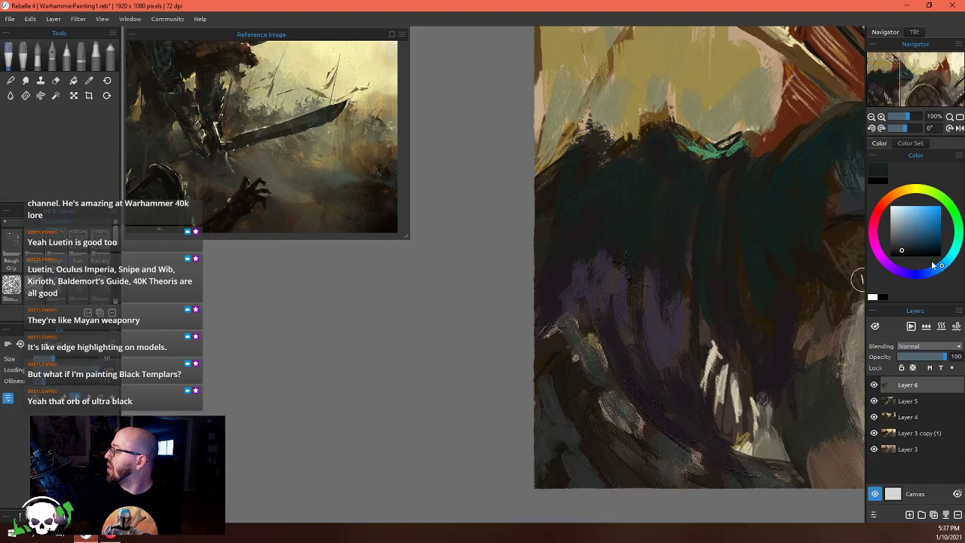
mouse_move(653, 285)
left_mouse_down()
mouse_move(672, 329)
mouse_move(686, 326)
mouse_move(630, 306)
mouse_move(610, 258)
mouse_move(592, 279)
mouse_move(562, 283)
left_mouse_up()
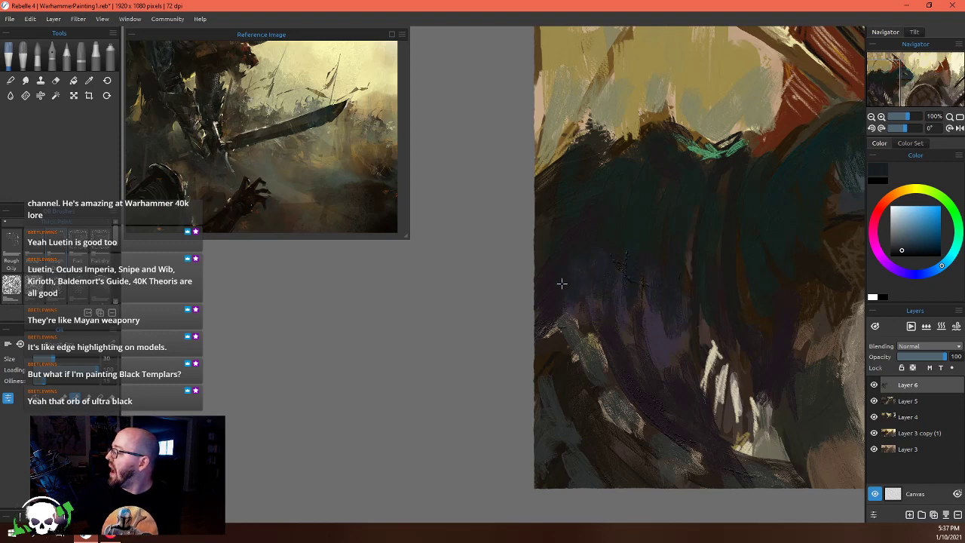
mouse_move(702, 334)
left_mouse_down()
mouse_move(727, 391)
mouse_move(728, 364)
mouse_move(737, 367)
left_mouse_up()
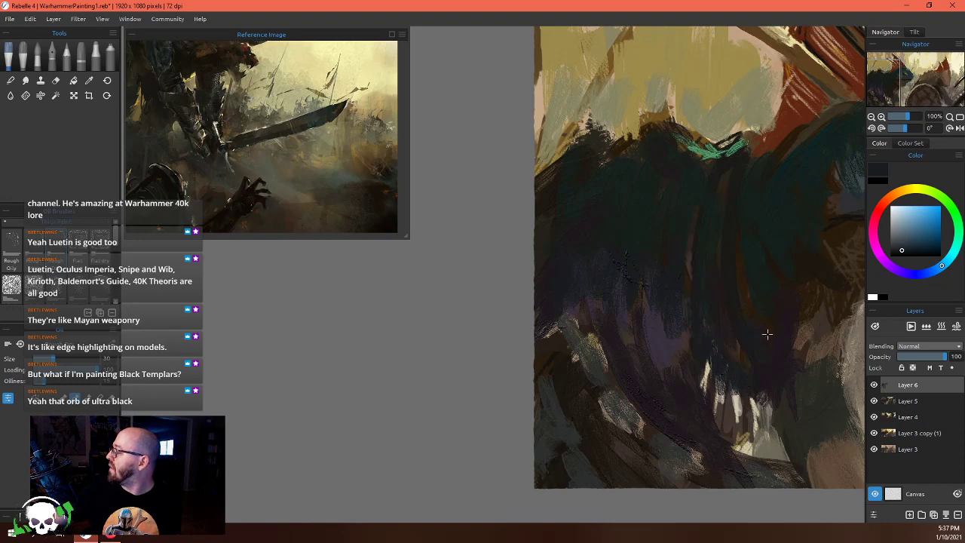
mouse_move(667, 329)
left_mouse_down()
mouse_move(659, 361)
mouse_move(667, 339)
mouse_move(642, 296)
left_mouse_up()
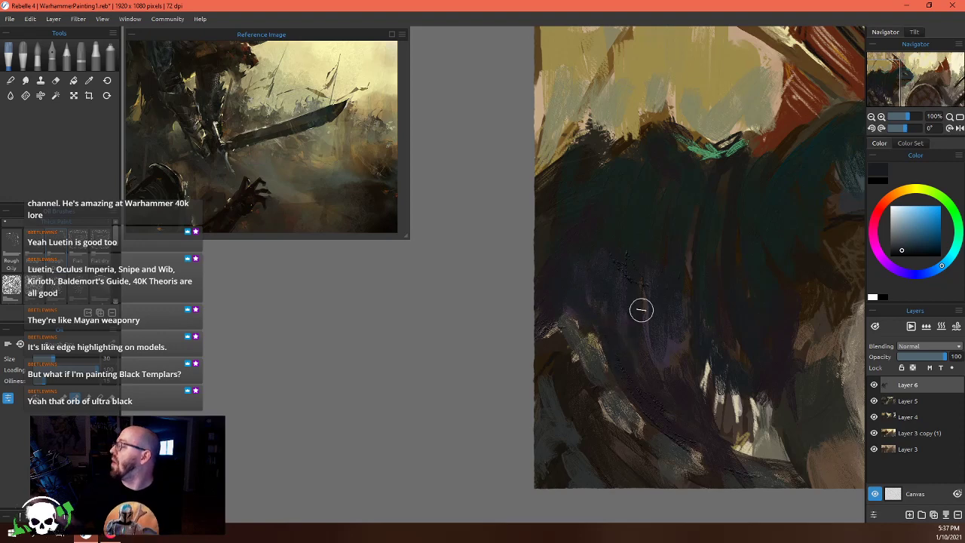
Examine the flank up close and at a distance, and study the lizard miniatures and the blue armoured lizard artwork for reference
scroll(640, 309, "down", 5)
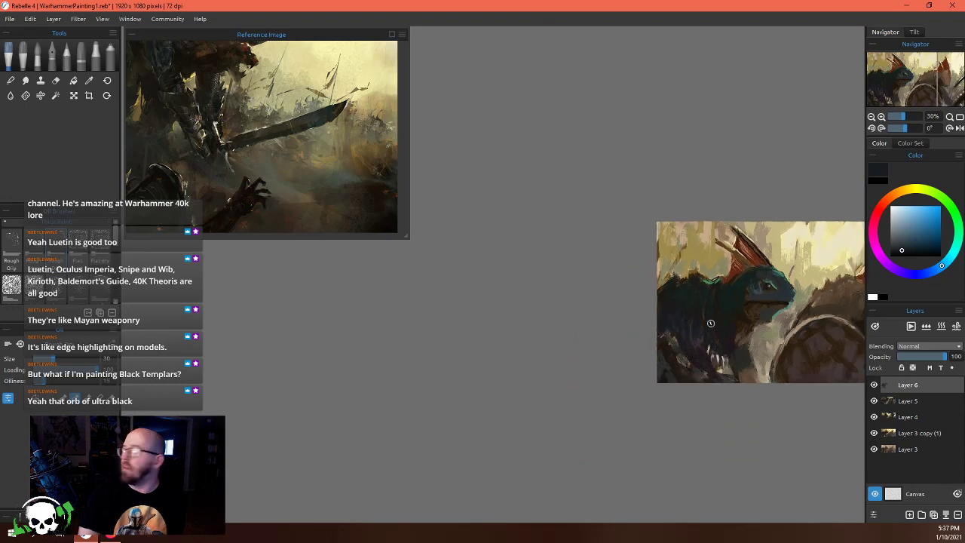
scroll(685, 366, "up", 5)
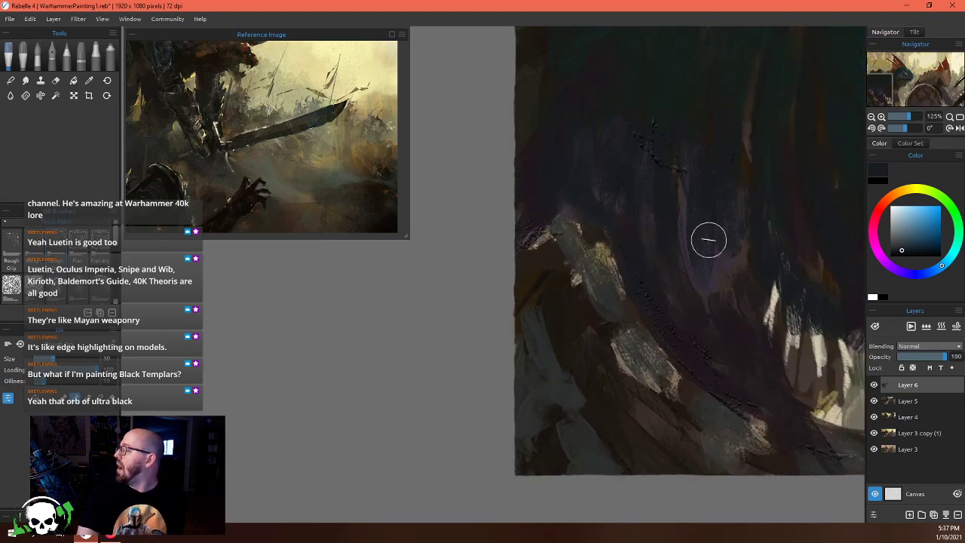
scroll(721, 219, "up", 4)
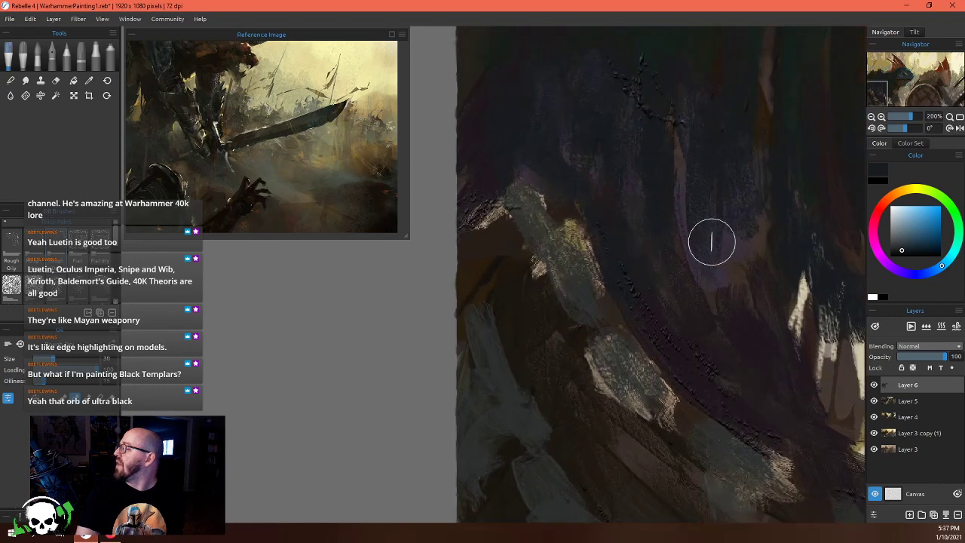
scroll(709, 236, "down", 1)
scroll(284, 130, "down", 3)
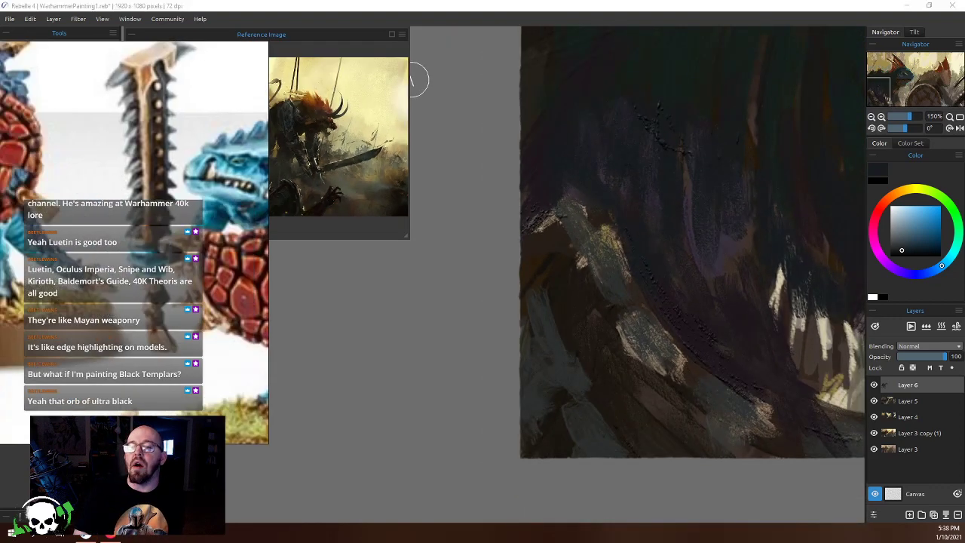
left_click_drag(0, 257, 413, 326)
scroll(414, 326, "down", 2)
scroll(400, 322, "down", 4)
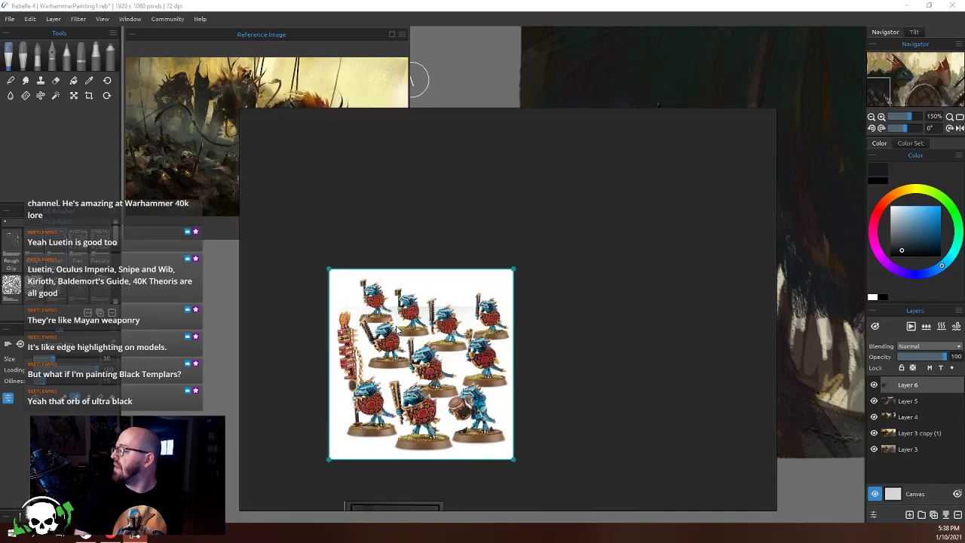
scroll(493, 279, "up", 3)
scroll(494, 279, "up", 4)
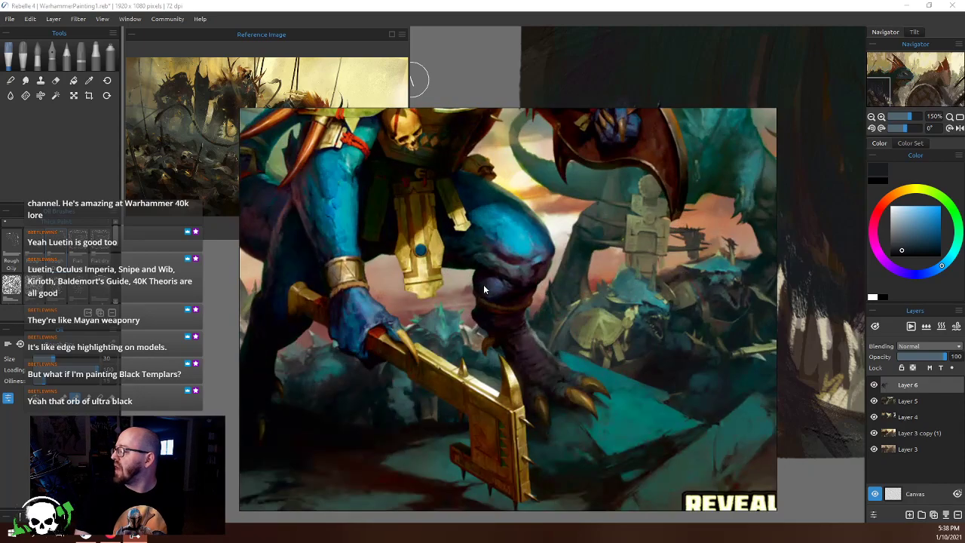
scroll(422, 189, "down", 3)
scroll(532, 286, "up", 3)
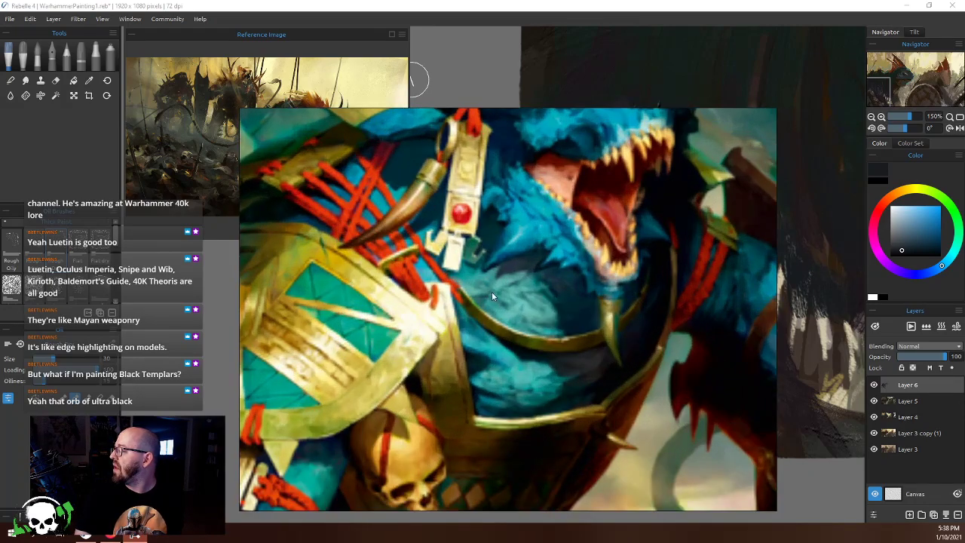
mouse_move(492, 296)
left_mouse_down()
mouse_move(530, 300)
mouse_move(415, 285)
mouse_move(357, 258)
mouse_move(386, 270)
left_mouse_up()
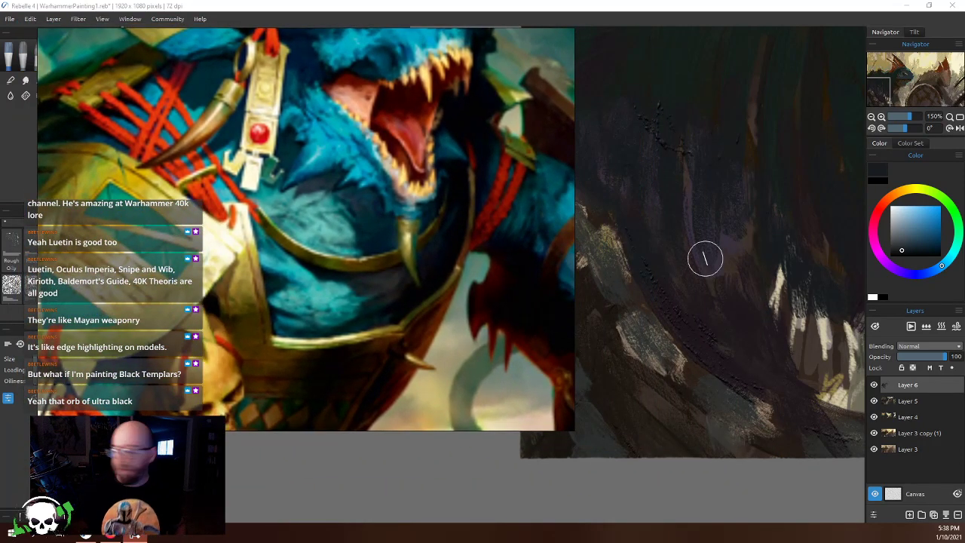
Lighten a muted violet sampled from the flank and dab short, slanted scale-like strokes across the flank and above the white strokes
left_click(727, 239, "alt")
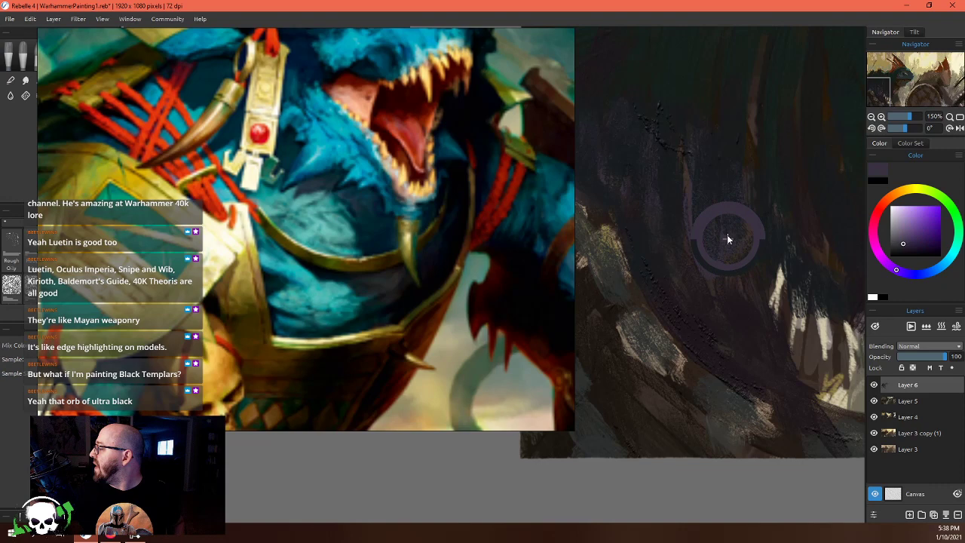
left_click(905, 240)
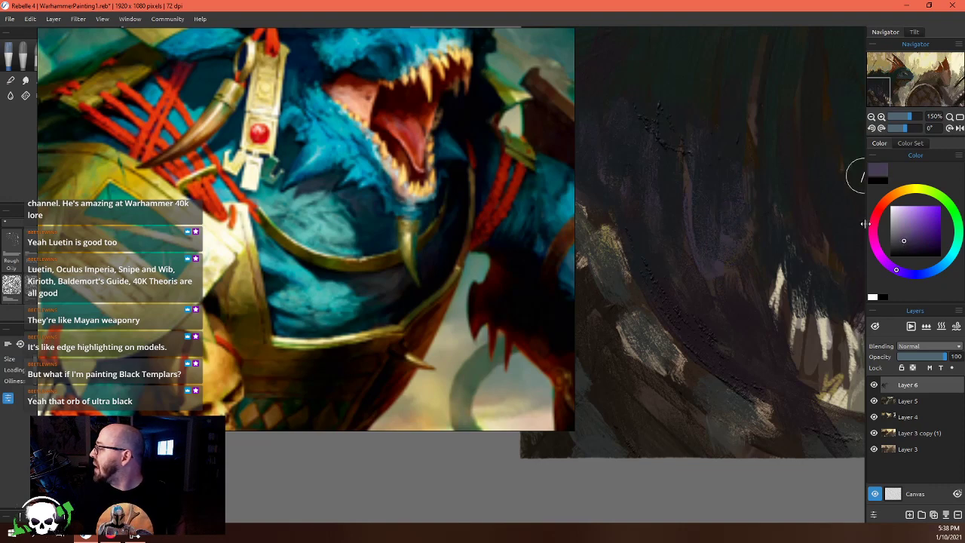
left_click_drag(689, 198, 728, 251)
left_click_drag(656, 155, 667, 216)
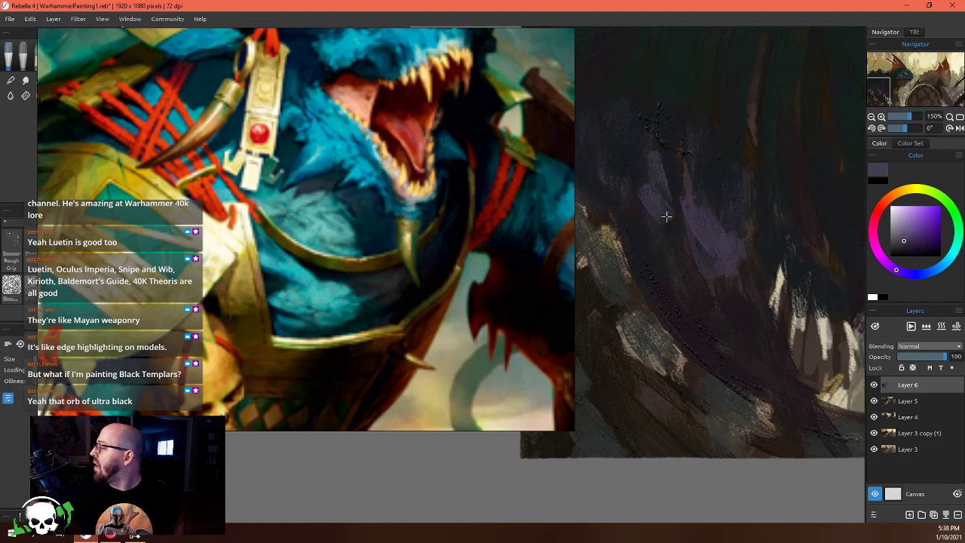
mouse_move(623, 167)
left_mouse_down()
mouse_move(646, 230)
mouse_move(691, 248)
left_mouse_up()
left_click_drag(752, 163, 743, 187)
mouse_move(800, 200)
left_mouse_down()
mouse_move(774, 216)
mouse_move(830, 247)
left_mouse_up()
left_click_drag(742, 128, 737, 140)
left_click_drag(681, 117, 716, 181)
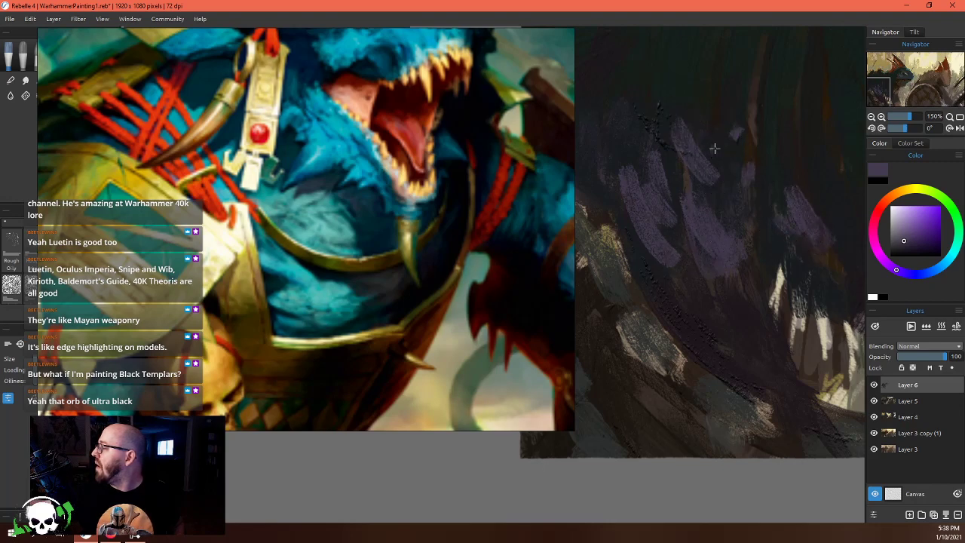
left_click_drag(611, 102, 622, 122)
left_click_drag(612, 168, 626, 197)
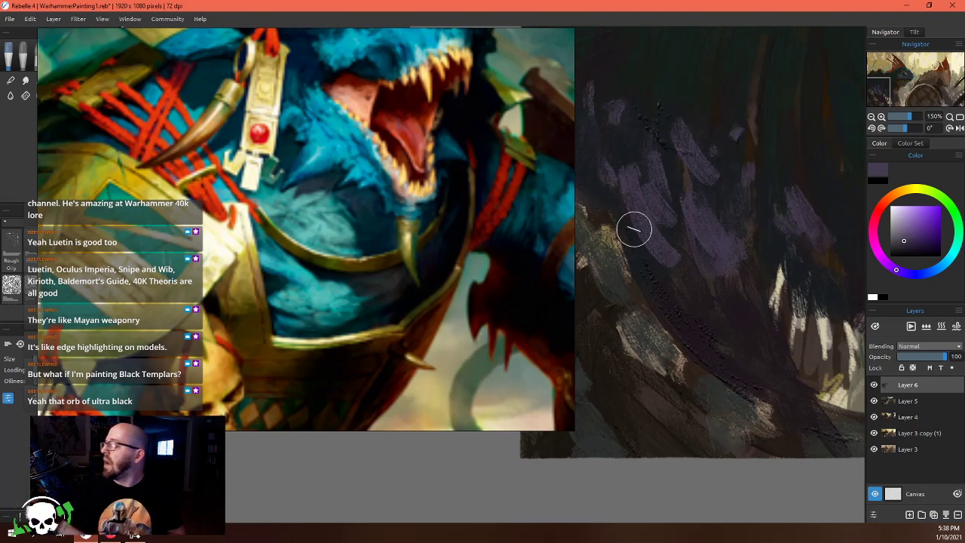
Put away the artwork reference and extend the lighter violet dabs across the lower chest towards the throat
scroll(679, 274, "down", 3)
left_click(460, 177)
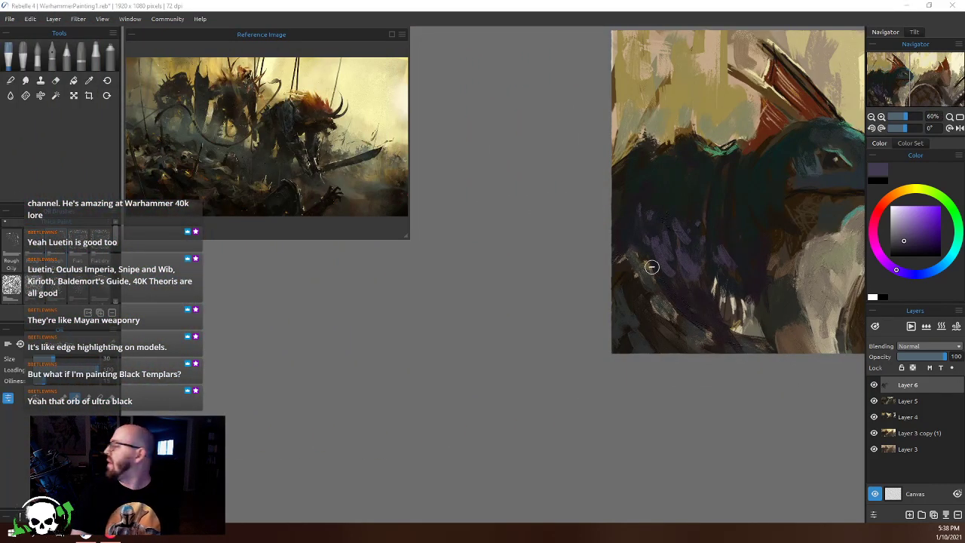
scroll(668, 246, "down", 3)
scroll(695, 234, "up", 5)
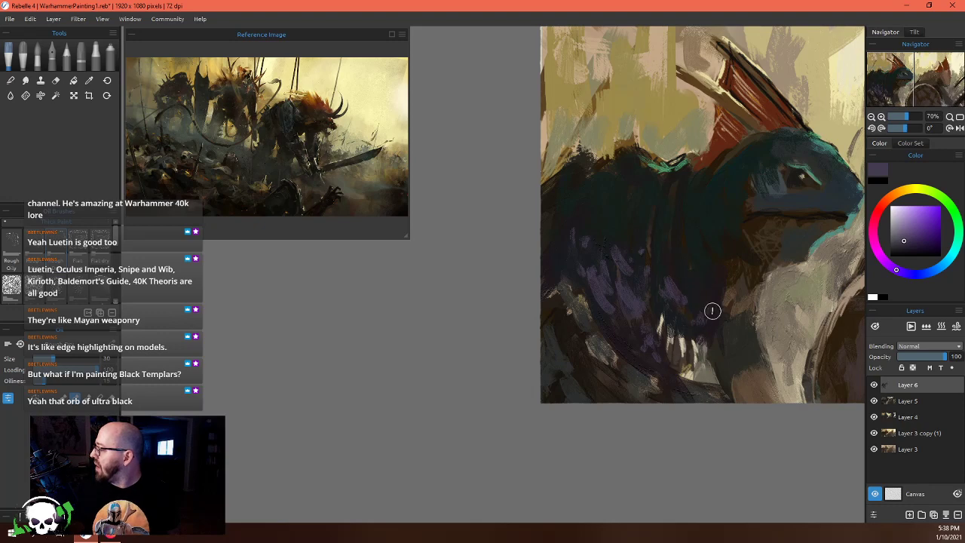
left_click_drag(706, 304, 724, 297)
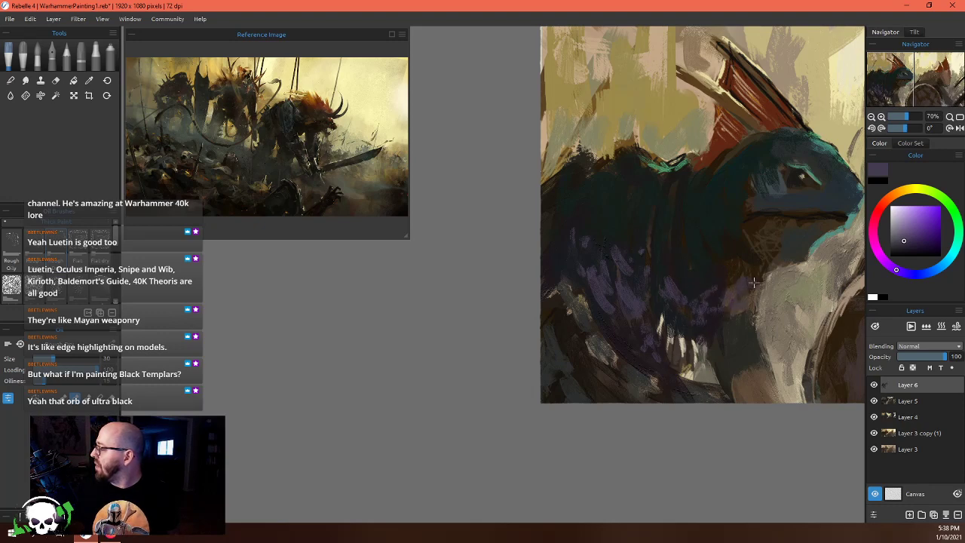
left_click_drag(752, 275, 723, 295)
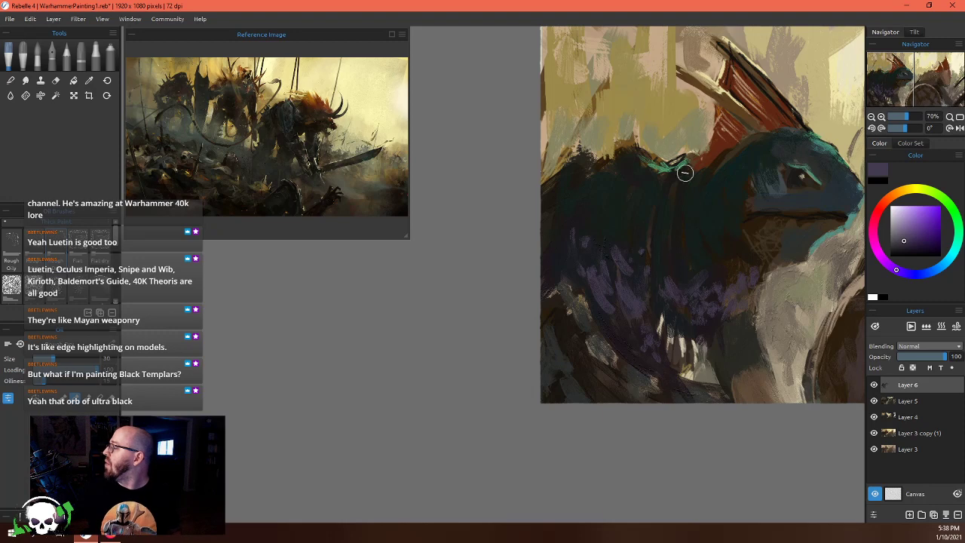
Paint short dabs along the lizard's upper back with a muted teal sampled from the top of its head
key("alt")
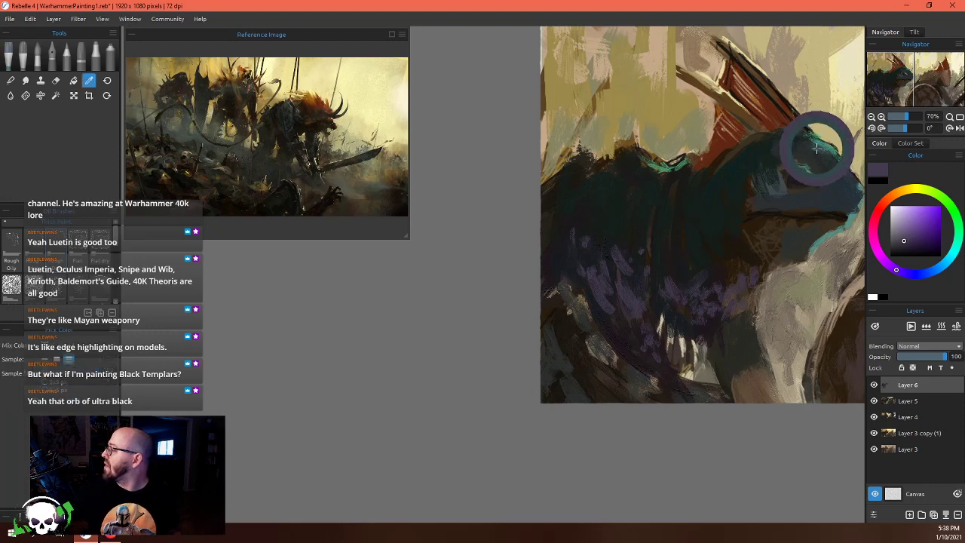
left_click(816, 148, "alt")
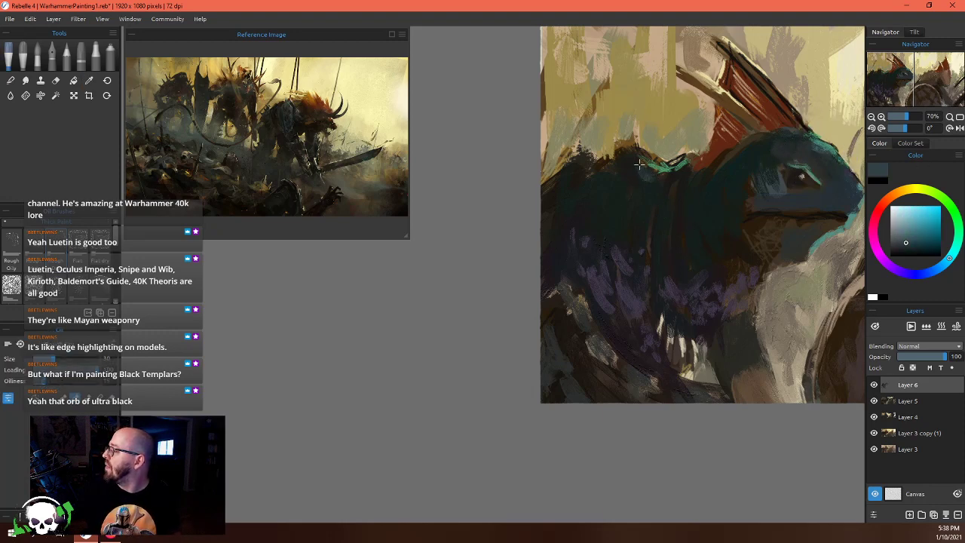
mouse_move(640, 164)
left_mouse_down()
mouse_move(609, 162)
mouse_move(590, 179)
left_mouse_up()
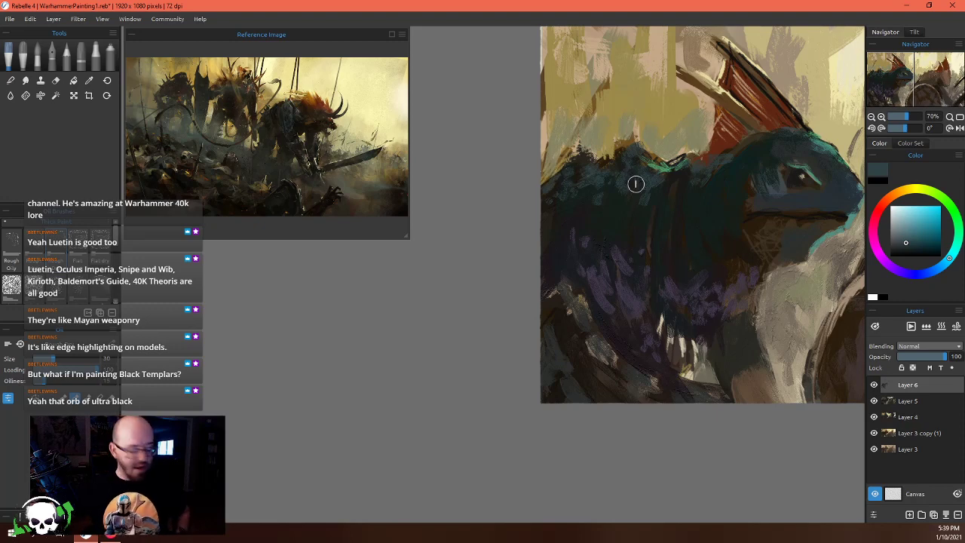
key("i")
left_click(579, 163)
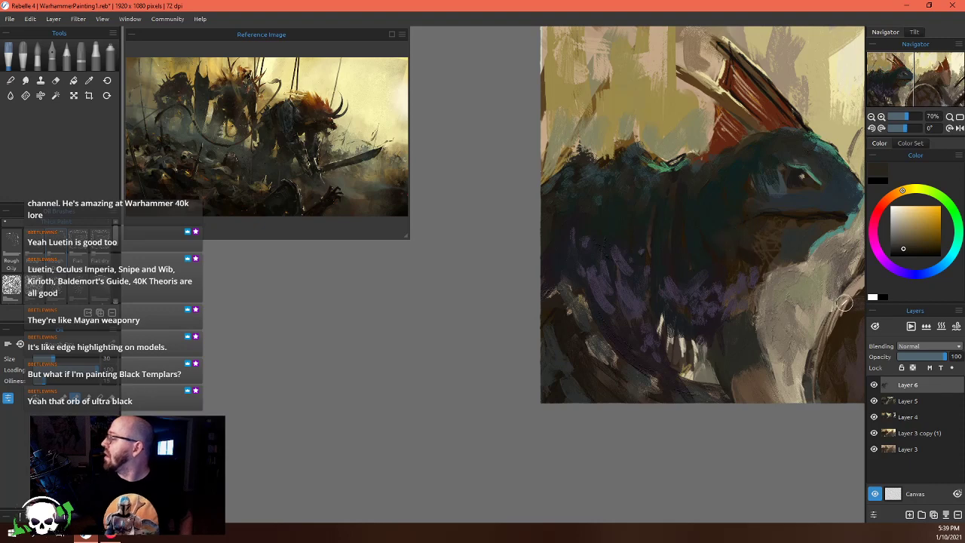
Break up the violet dabs on the flank and chest with dark green and brown tones sampled from the neck and chest
left_click(756, 241, "alt")
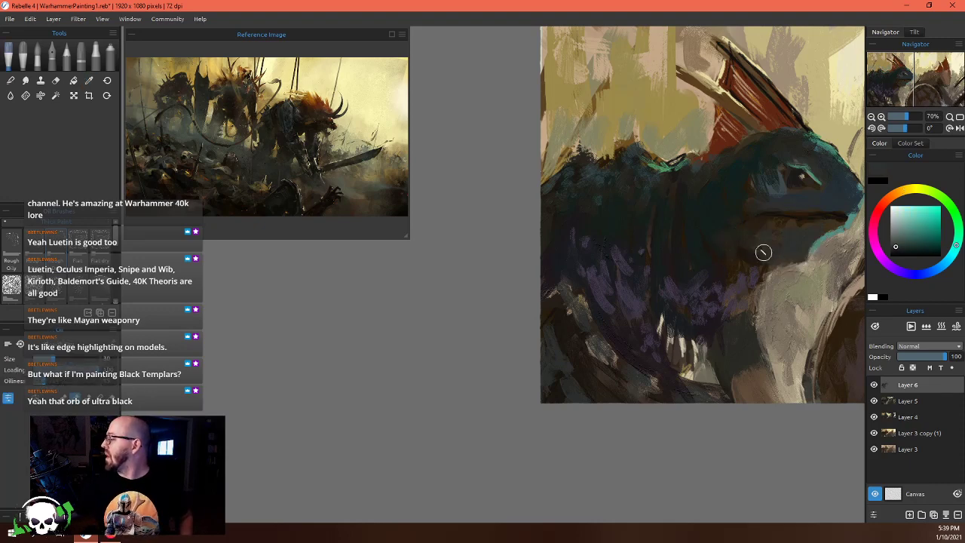
left_click(729, 270, "alt")
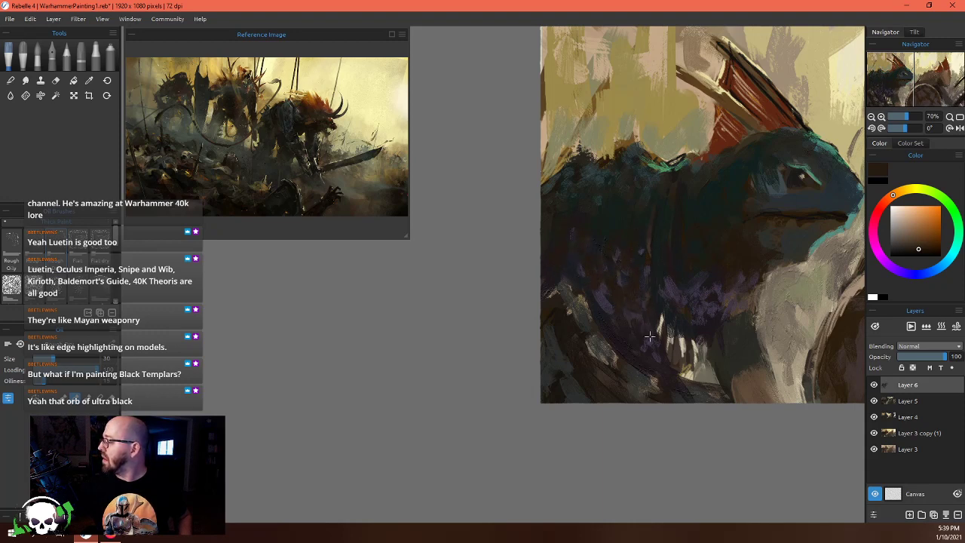
left_click(742, 322, "alt")
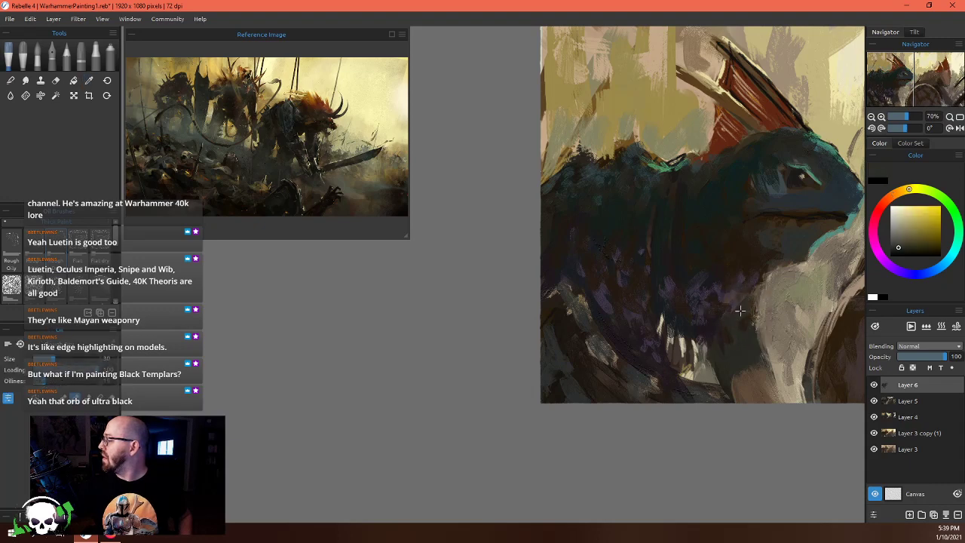
Shape the underside of the lizard's jaw and throat with sampled background tan, dark brown and dark green
left_click(796, 277, "alt")
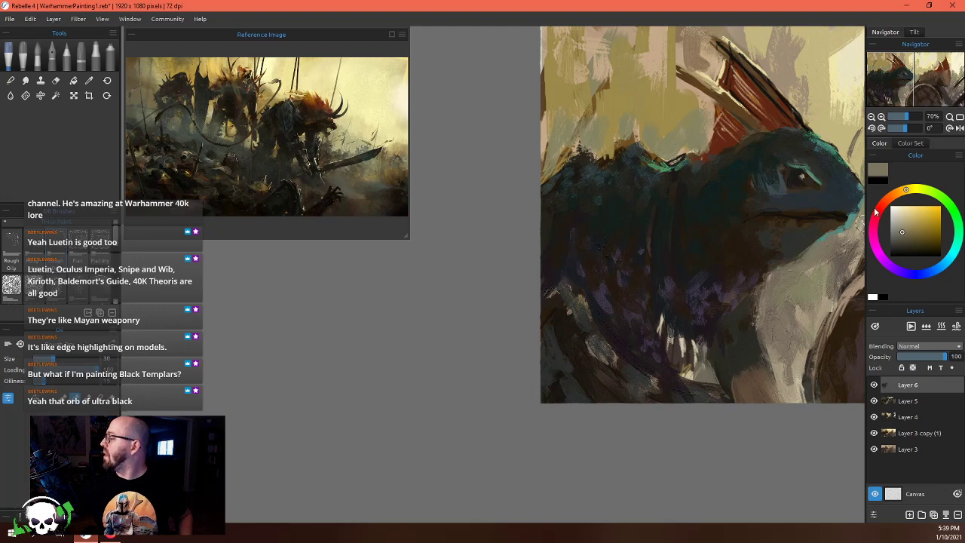
key("alt")
left_click(797, 243, "alt")
left_click_drag(821, 243, 793, 253)
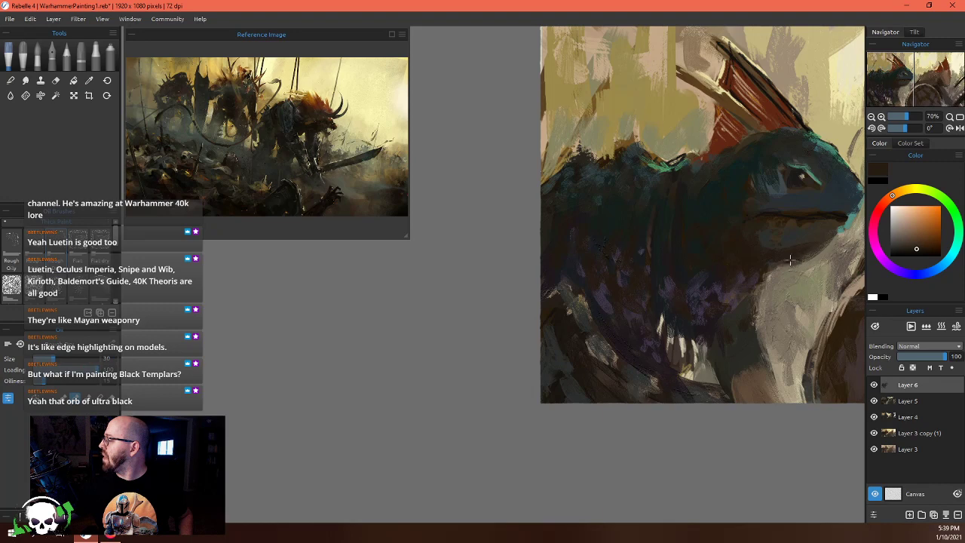
left_click(791, 249, "alt")
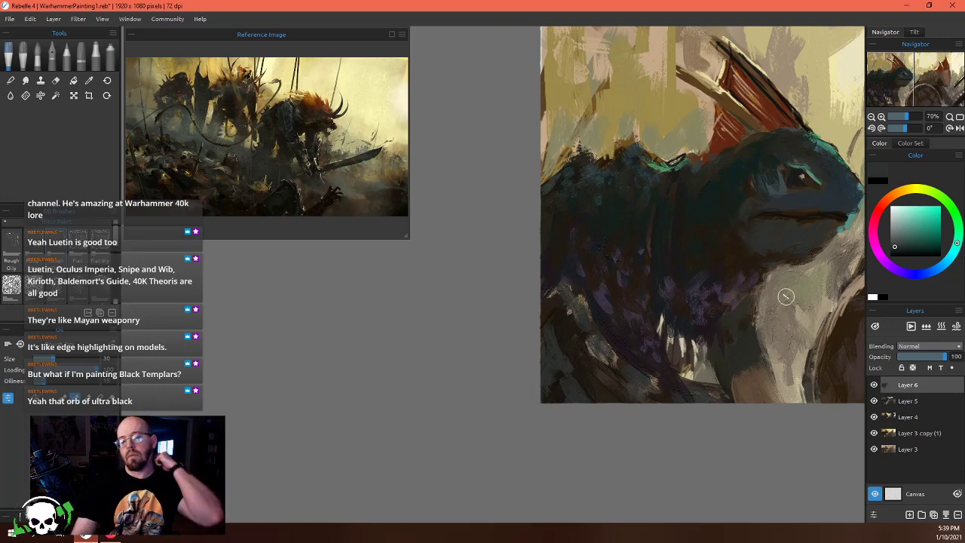
scroll(782, 295, "down", 3)
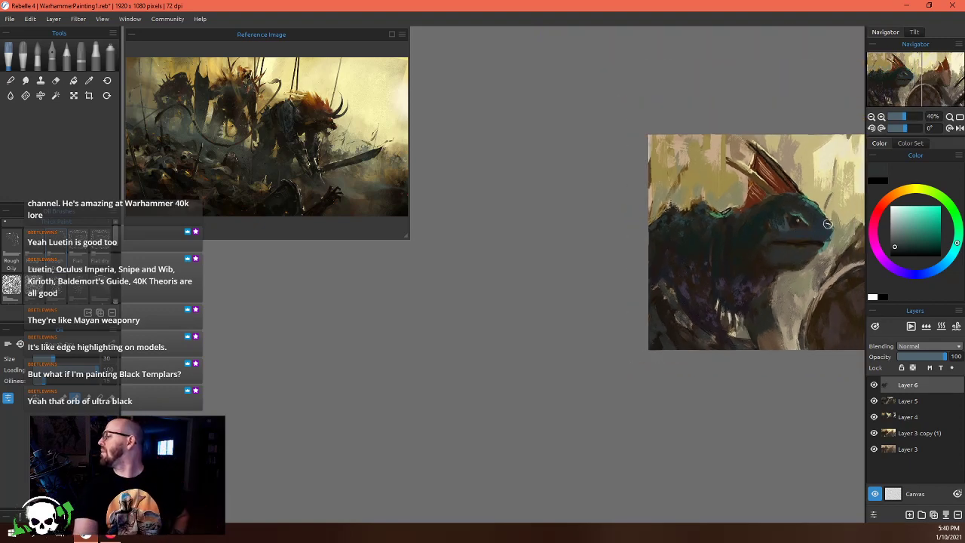
Crop the red-faced lizard reference picture to its head and crest and place it beside the painted lizard's head
left_click_drag(825, 230, 615, 289)
scroll(573, 309, "up", 2)
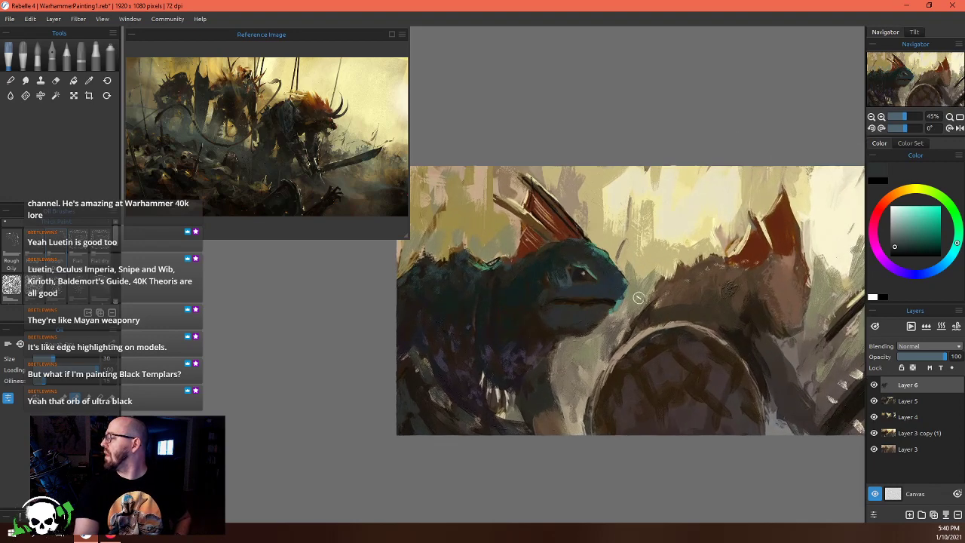
scroll(542, 328, "up", 3)
scroll(565, 340, "down", 3)
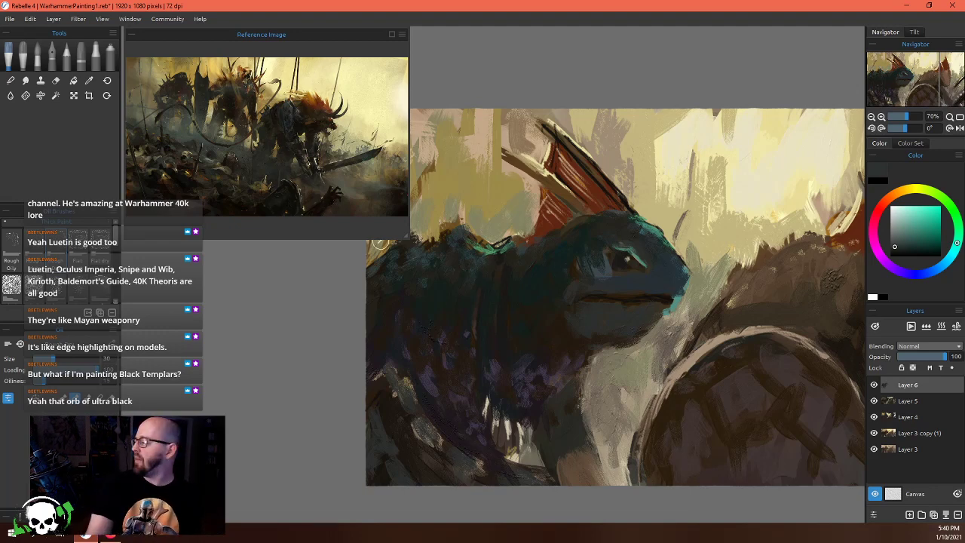
scroll(566, 334, "down", 2)
scroll(606, 317, "up", 4)
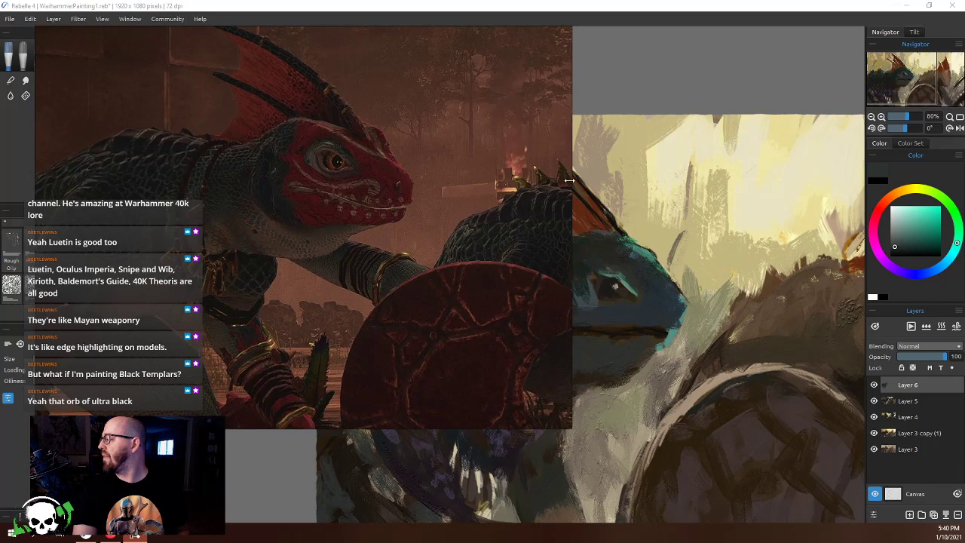
mouse_move(569, 180)
left_mouse_down()
mouse_move(409, 181)
mouse_move(426, 181)
left_mouse_up()
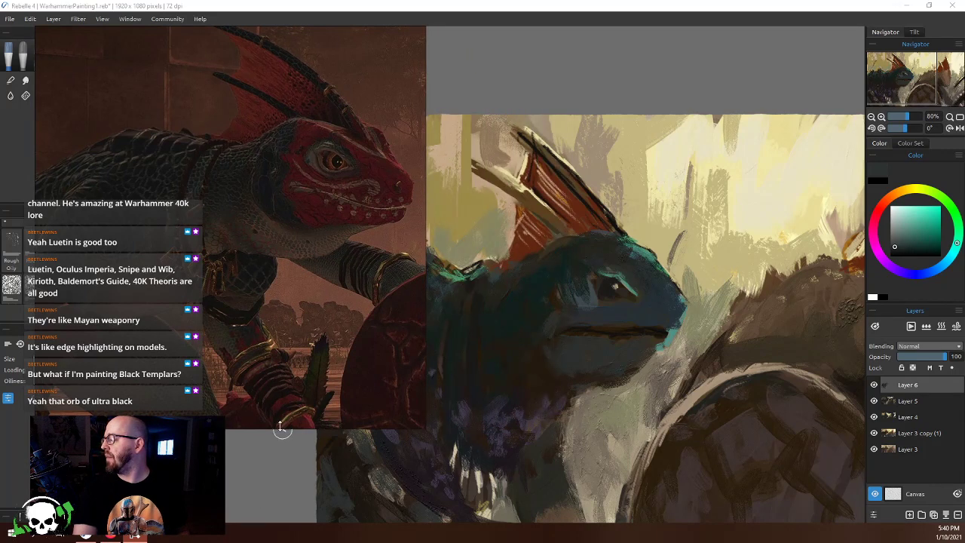
mouse_move(279, 426)
left_mouse_down()
mouse_move(300, 303)
mouse_move(321, 259)
left_mouse_up()
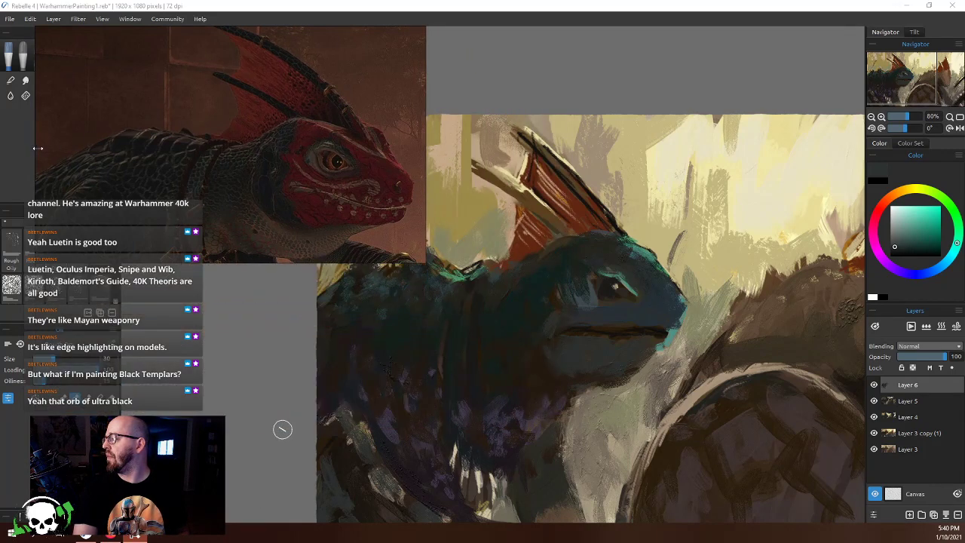
left_click_drag(38, 148, 213, 151)
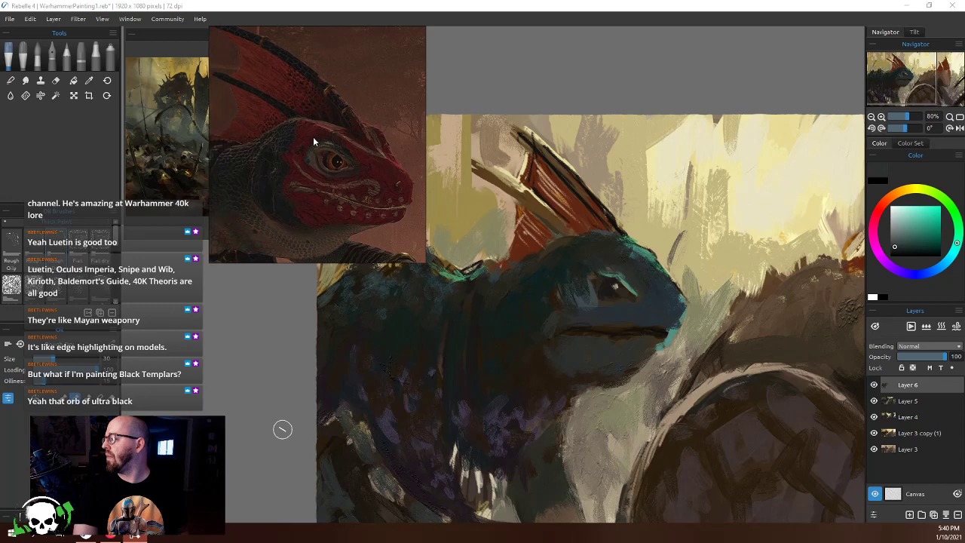
left_click_drag(313, 141, 296, 193)
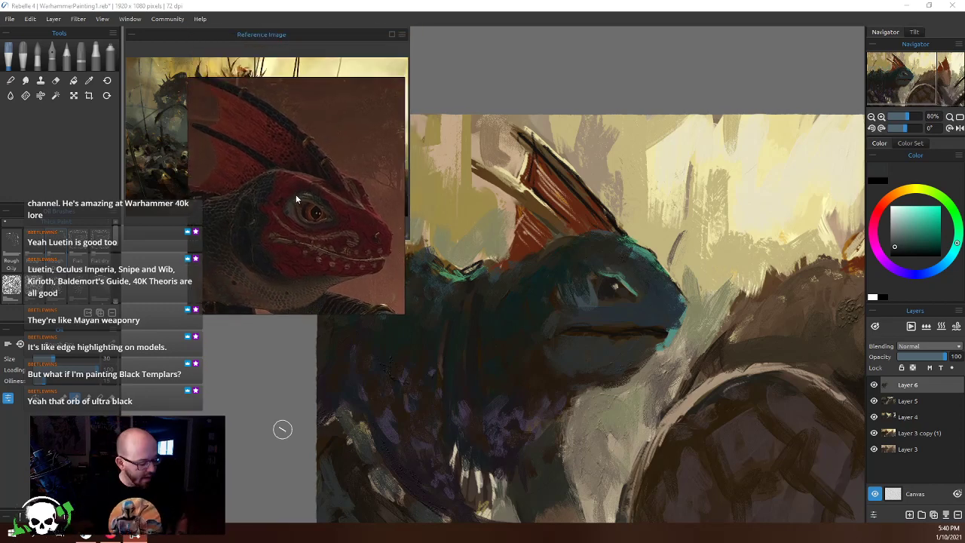
Paint teal highlights sampled from the top of the head along the lizard's brow and the front edge of its crest
left_click(644, 251)
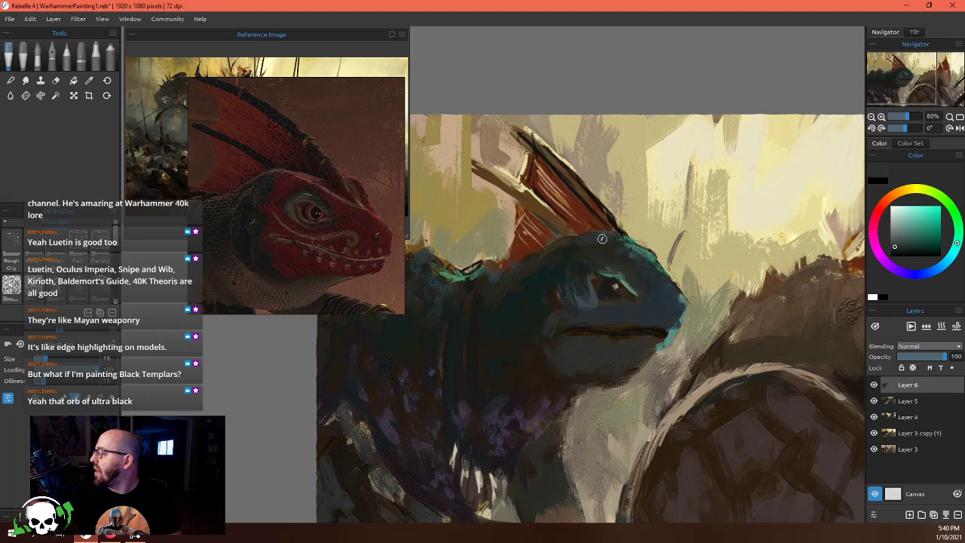
key("i")
left_click(645, 248)
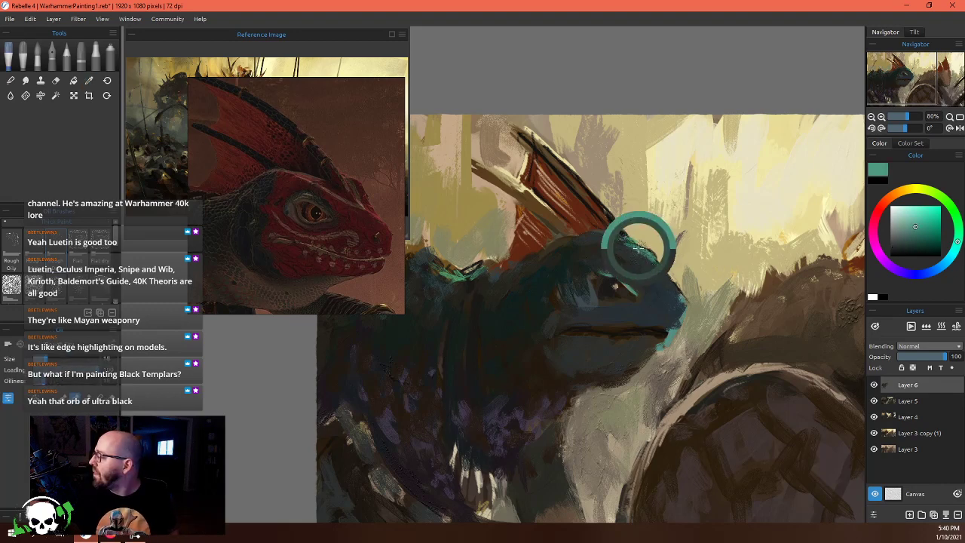
key("b")
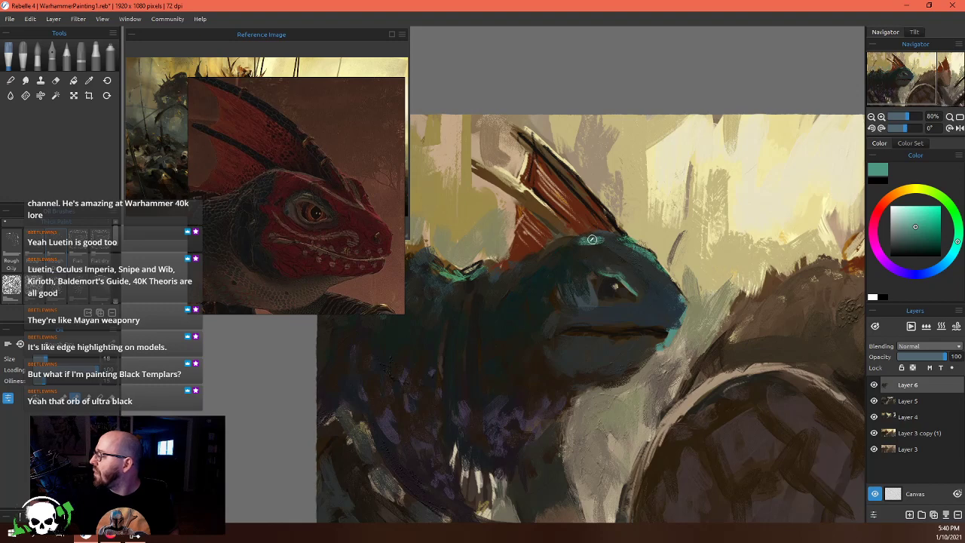
mouse_move(591, 238)
left_mouse_down()
mouse_move(662, 276)
mouse_move(629, 265)
mouse_move(660, 275)
mouse_move(647, 248)
left_mouse_up()
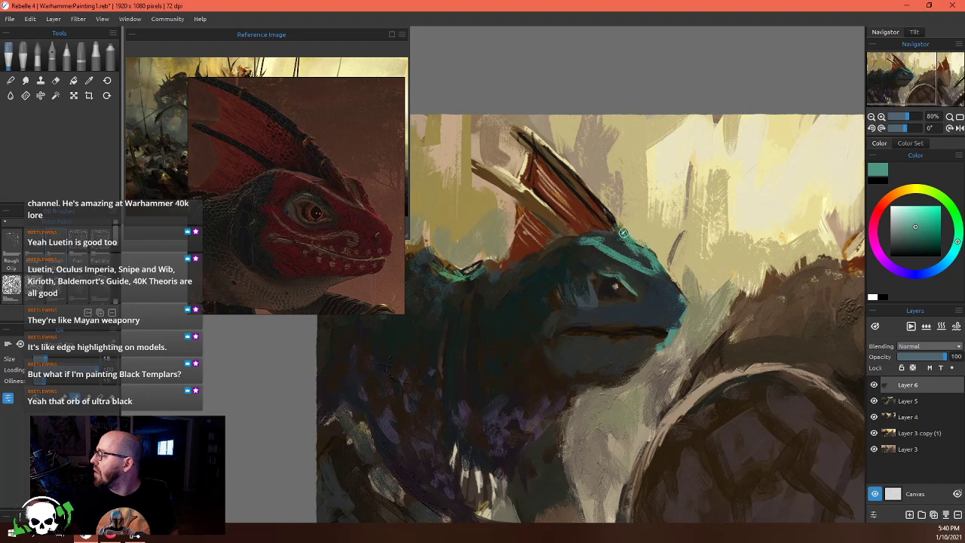
left_click_drag(589, 195, 623, 233)
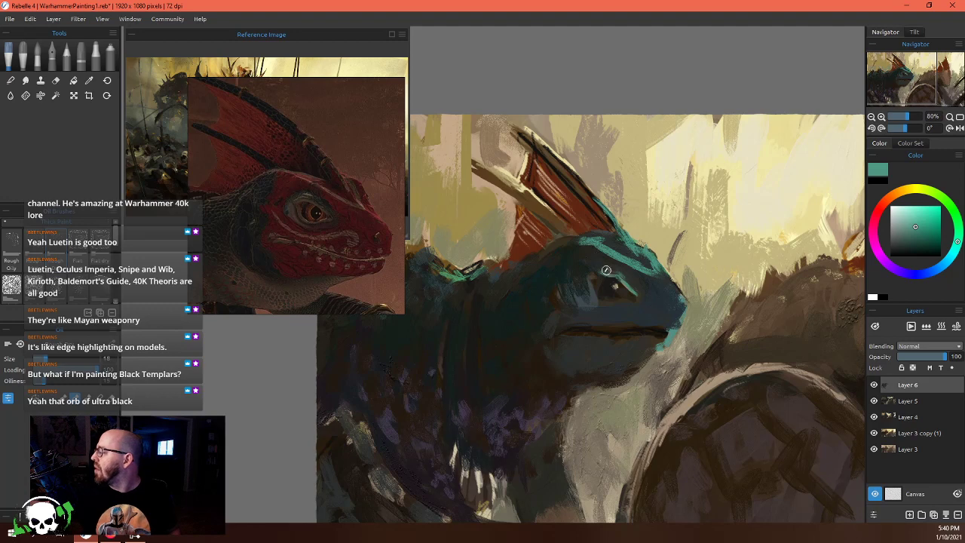
Rework the lizard's eye socket with near-black, slate blue and dark brown tones sampled from around the eye and mouth
key("alt")
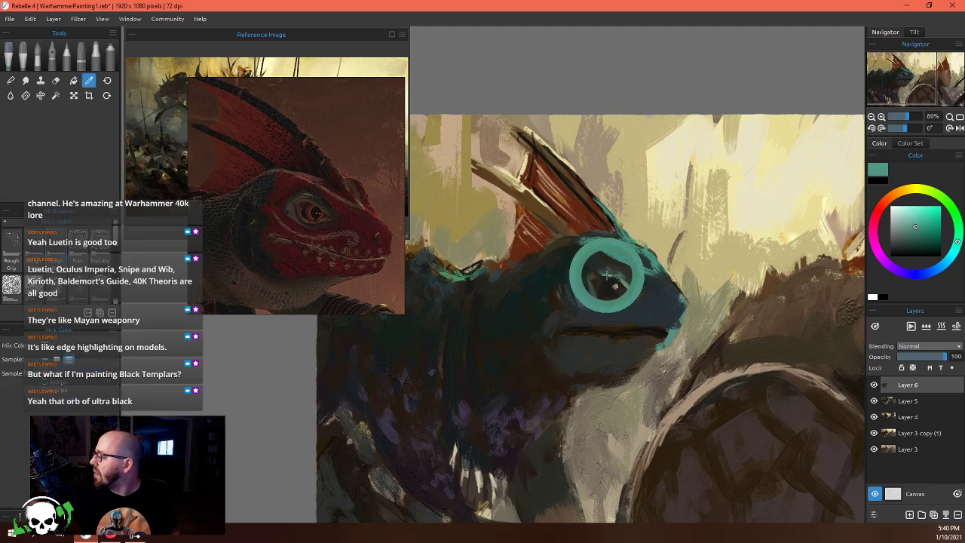
left_click(609, 275, "alt")
left_click(616, 272, "alt")
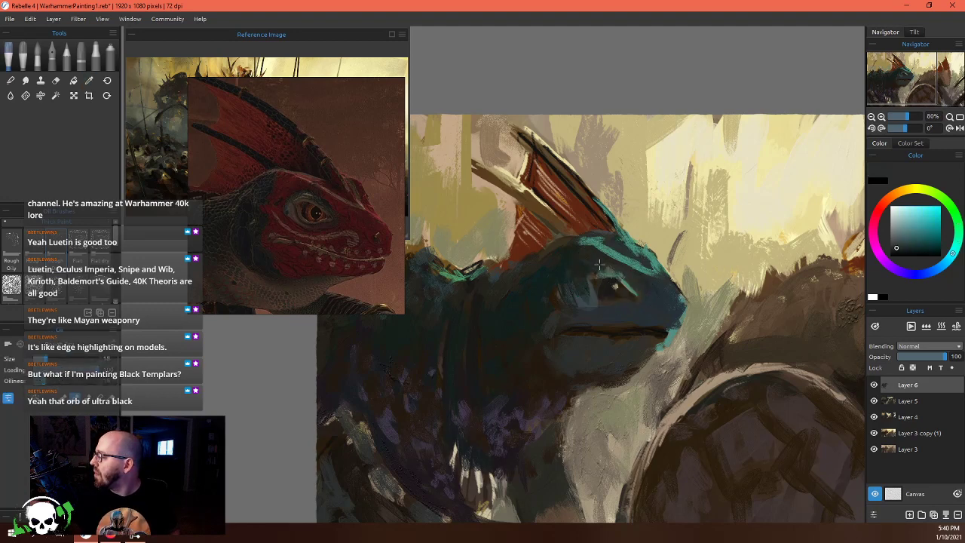
key("alt")
left_click(592, 296, "alt")
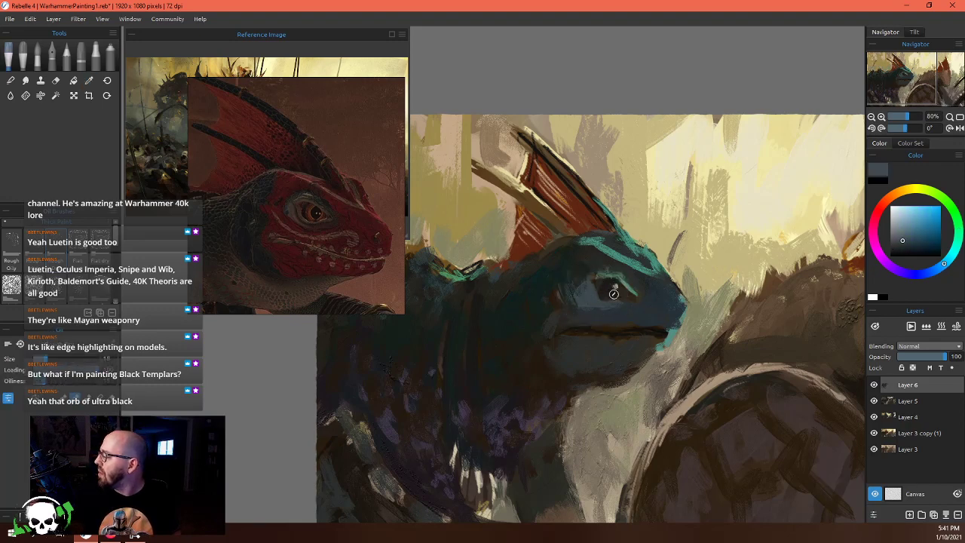
left_click(606, 282, "alt")
left_click(667, 338, "alt")
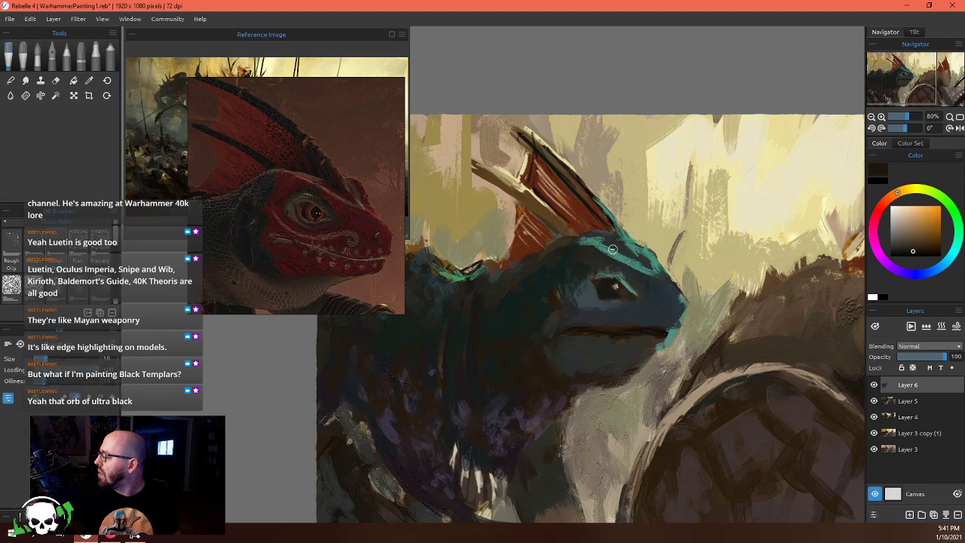
Paint the lizard's eyeball in a muted reddish brown and tidy its lower rim with a sampled dark slate blue
left_click(647, 202, "alt")
left_click(479, 218, "alt")
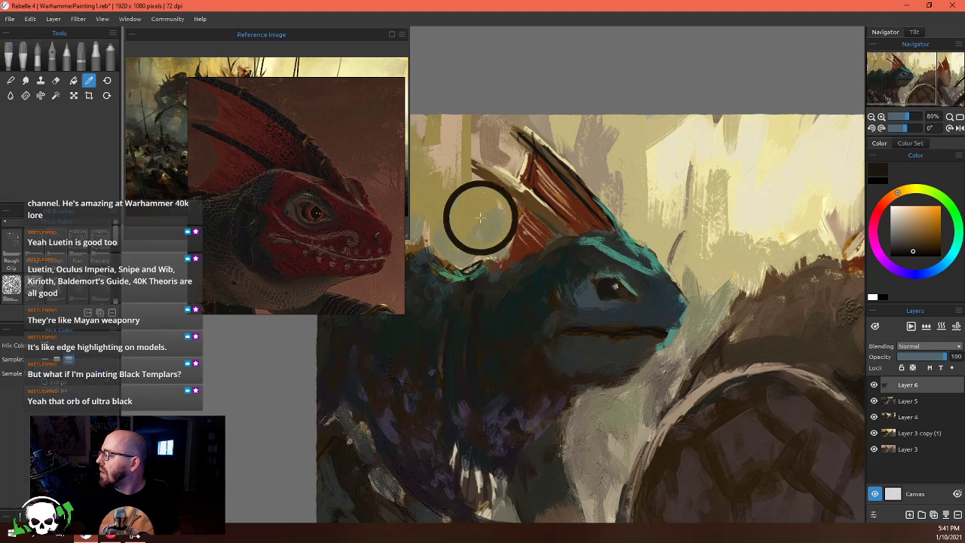
left_click_drag(920, 248, 901, 246)
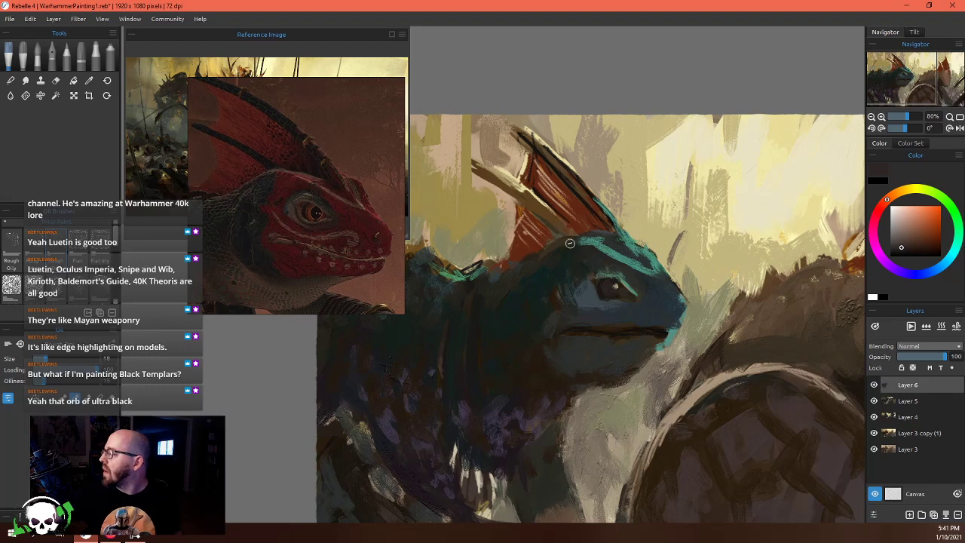
left_click(911, 239)
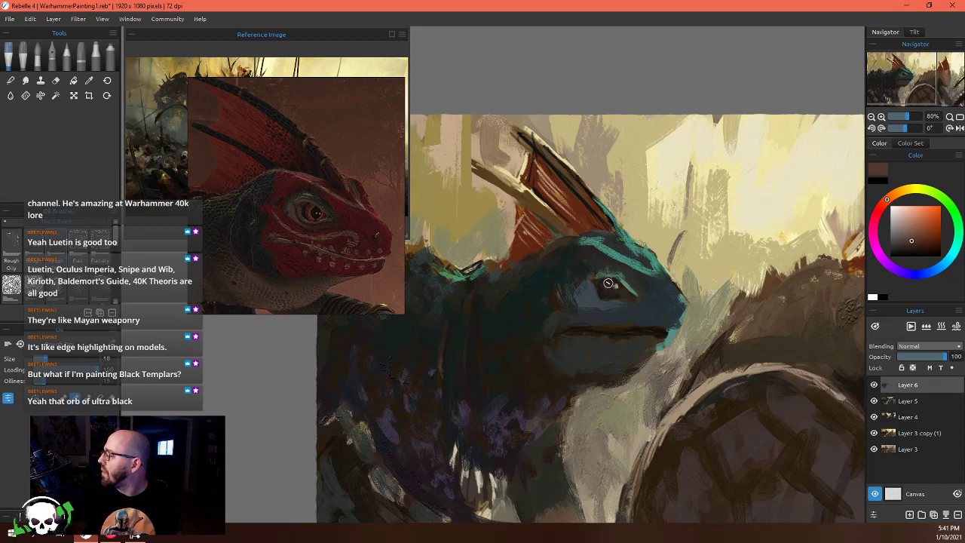
left_click_drag(615, 287, 628, 286)
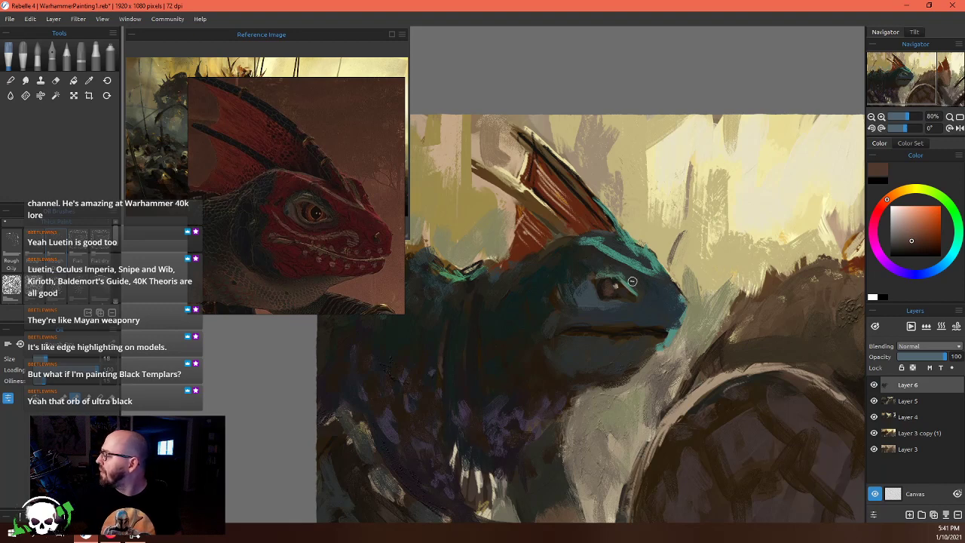
left_click(631, 294, "alt")
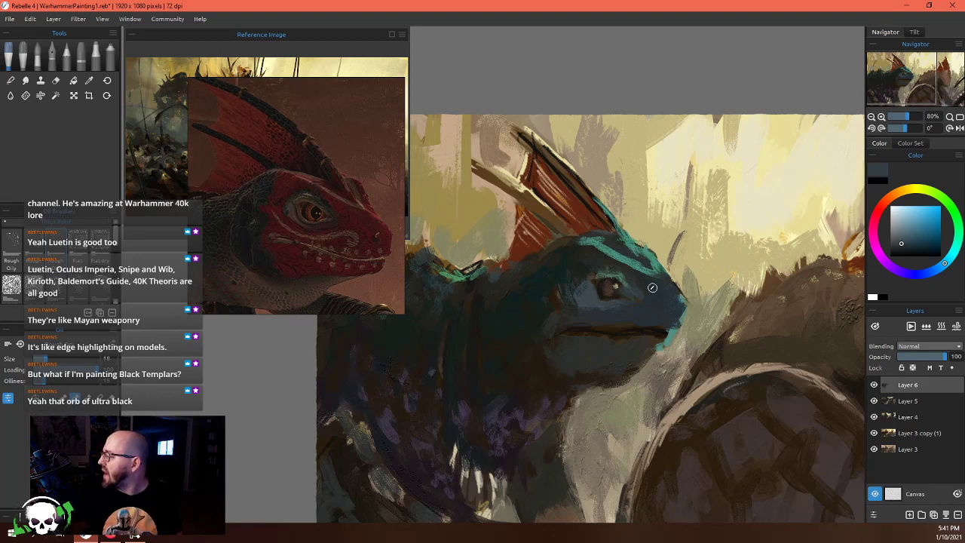
Extend the snout forward and paint over the mouth line and teal chin edge with blue and dark tones sampled from the head
left_click(676, 289, "alt")
mouse_move(678, 295)
left_mouse_down()
mouse_move(686, 338)
mouse_move(690, 318)
mouse_move(683, 327)
mouse_move(681, 317)
mouse_move(633, 347)
mouse_move(632, 325)
mouse_move(619, 337)
mouse_move(606, 324)
mouse_move(564, 331)
left_mouse_up()
left_click(675, 332, "alt")
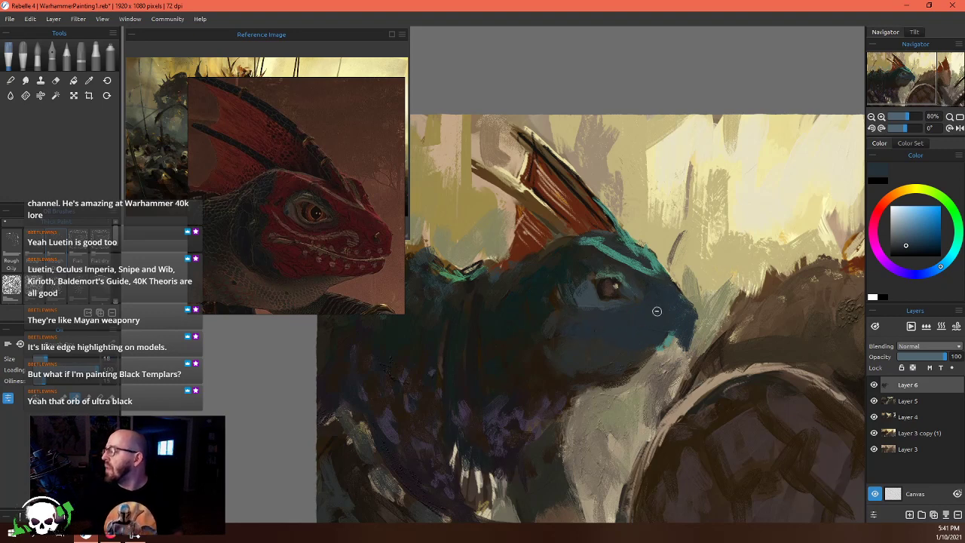
left_click(640, 371, "alt")
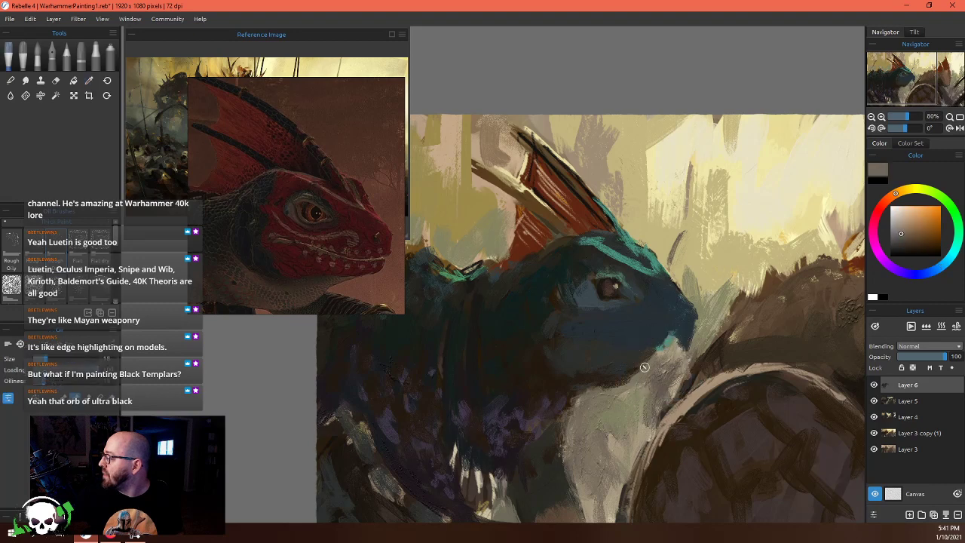
left_click(632, 369, "alt")
left_click(630, 358, "alt")
mouse_move(630, 357)
left_mouse_down()
mouse_move(674, 358)
mouse_move(665, 357)
mouse_move(688, 332)
mouse_move(662, 341)
left_mouse_up()
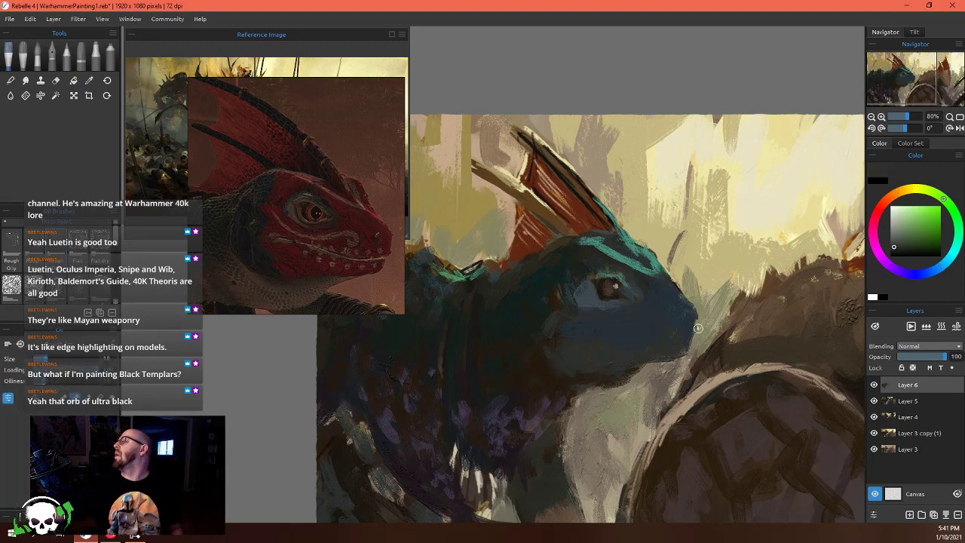
Refine the lower edge of the jaw and throat with sampled background taupe and dark brown
left_click(656, 370, "alt")
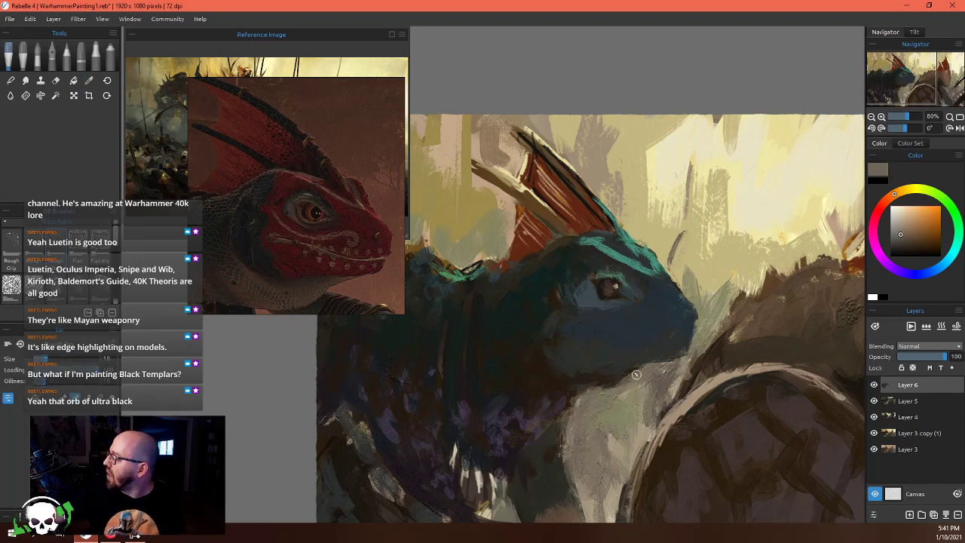
left_click(592, 390, "alt")
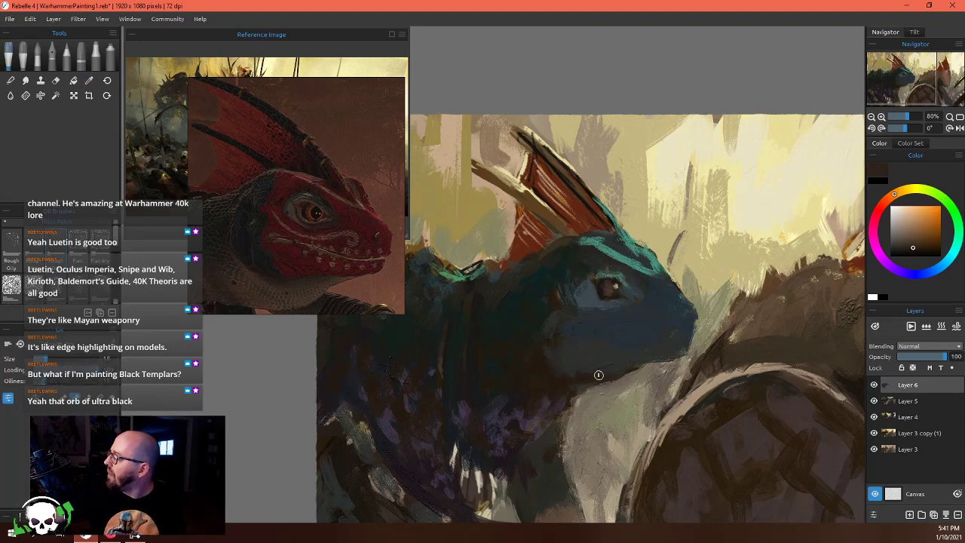
mouse_move(592, 390)
left_mouse_down()
mouse_move(567, 404)
mouse_move(587, 382)
mouse_move(549, 413)
mouse_move(585, 397)
left_mouse_up()
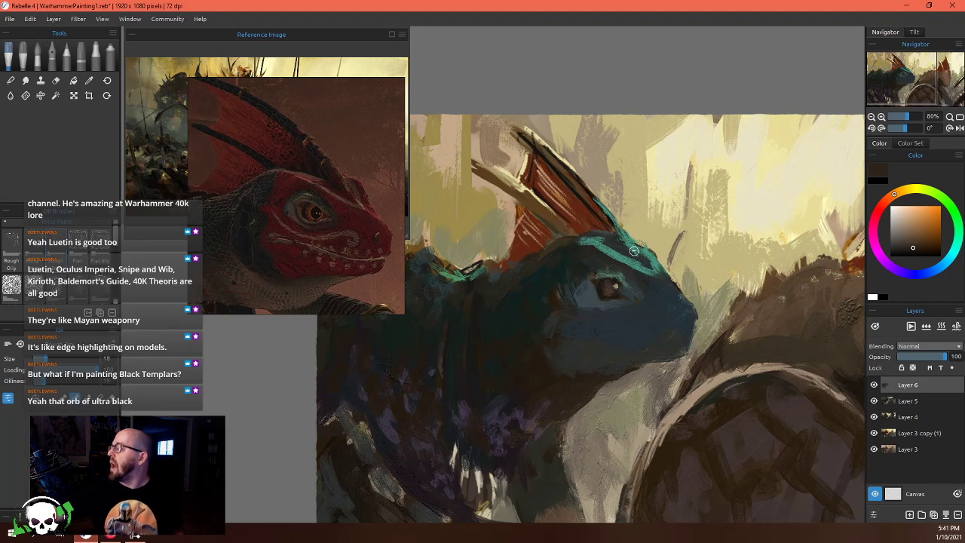
Paint muted teal strokes over the crown and in a curve behind the cheek, using a lightened tone sampled from the head
key("i")
left_click(560, 296)
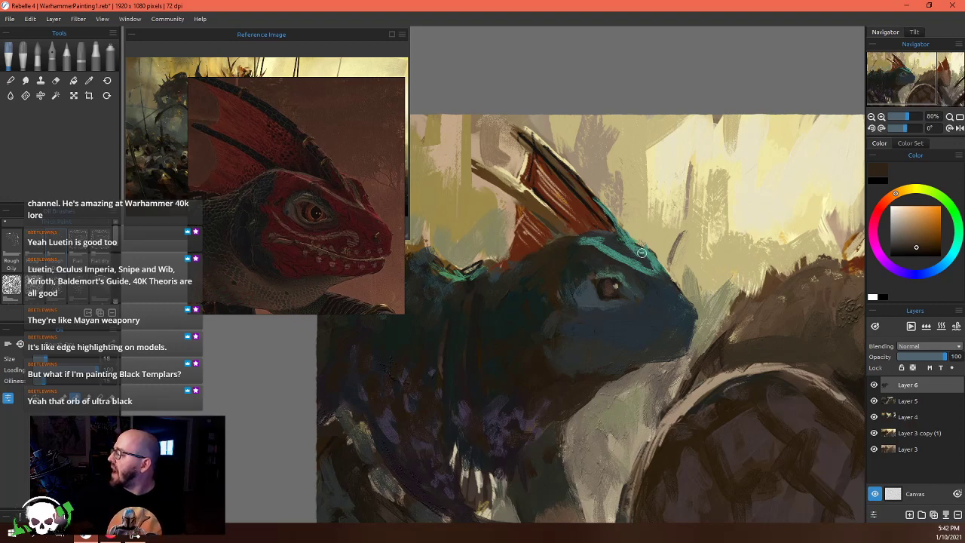
left_click(580, 271, "alt")
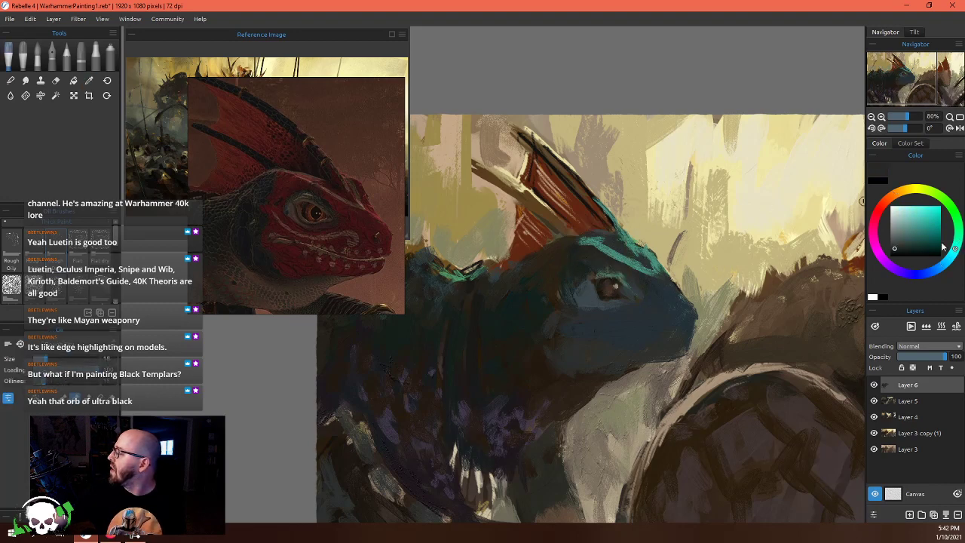
left_click(902, 247)
left_click(903, 242)
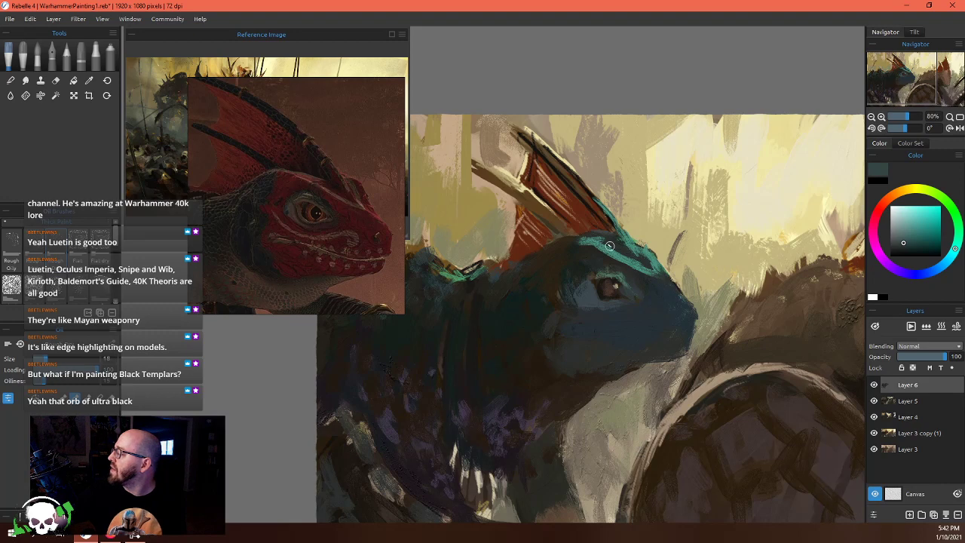
left_click_drag(591, 257, 585, 245)
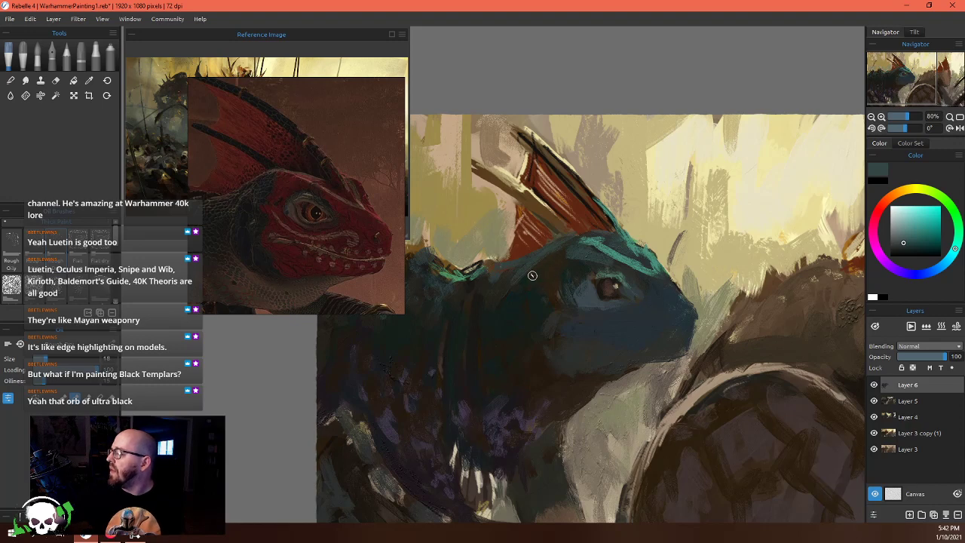
left_click_drag(535, 275, 519, 331)
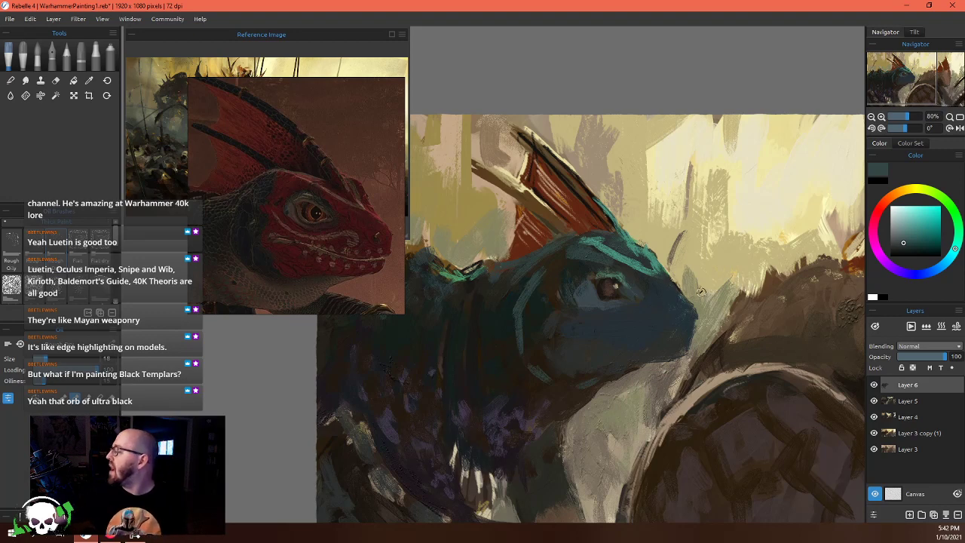
Draw a thin near-black mouth line and darken the lizard's pupil and eye rim with the Pencil, using a darkened sampled tone
left_click(626, 292, "alt")
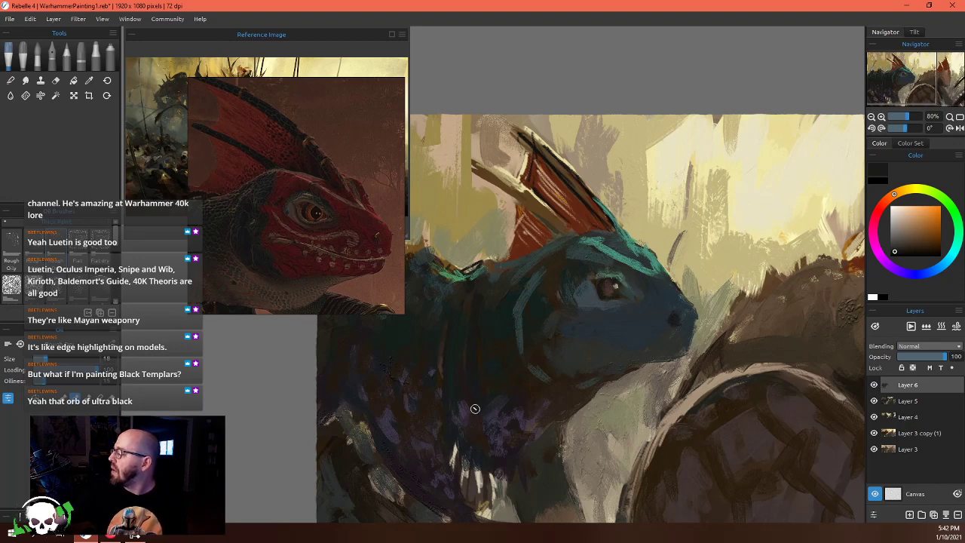
left_click(66, 55)
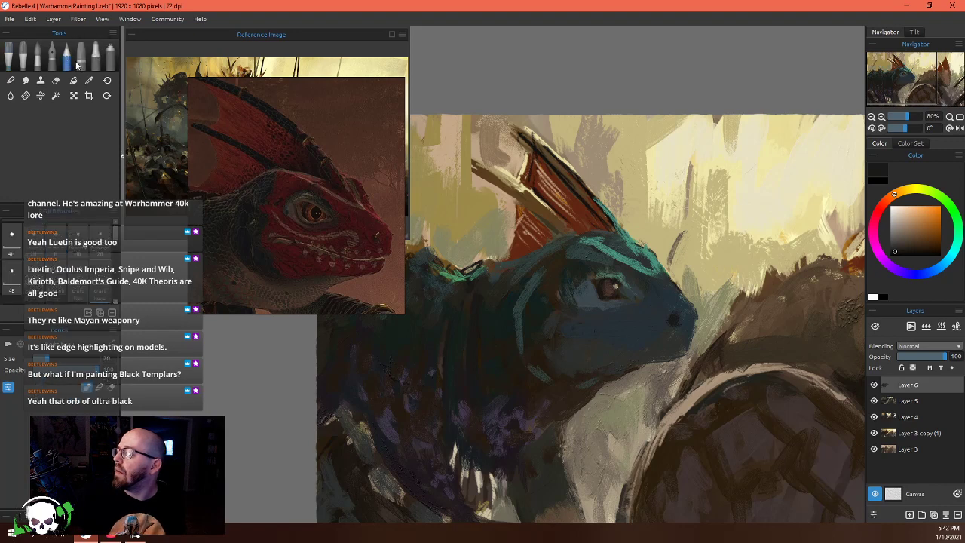
left_click(895, 255)
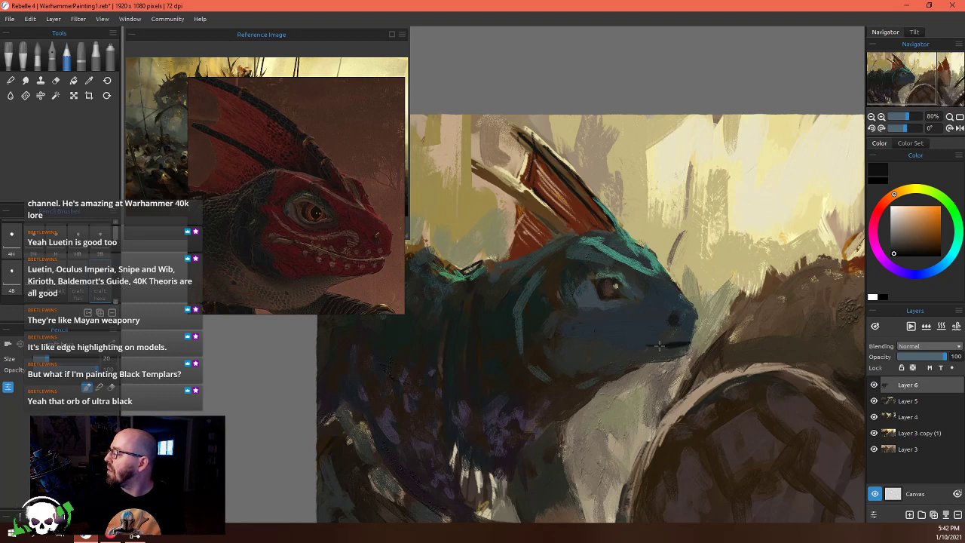
left_click_drag(658, 345, 604, 334)
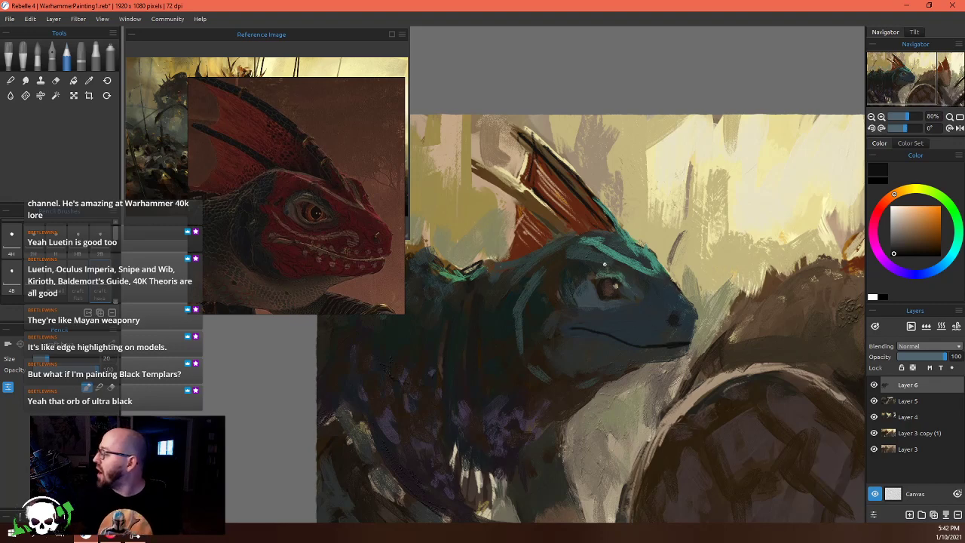
left_click_drag(600, 291, 604, 282)
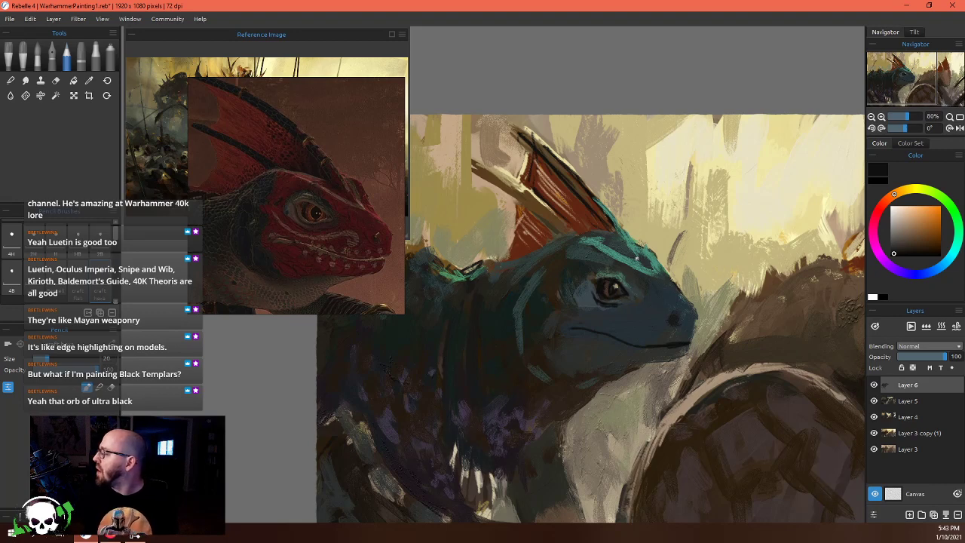
Refine the brow ridge above the eye and its outer contour with muted and brighter teal tones sampled from the head
left_click(635, 258, "alt")
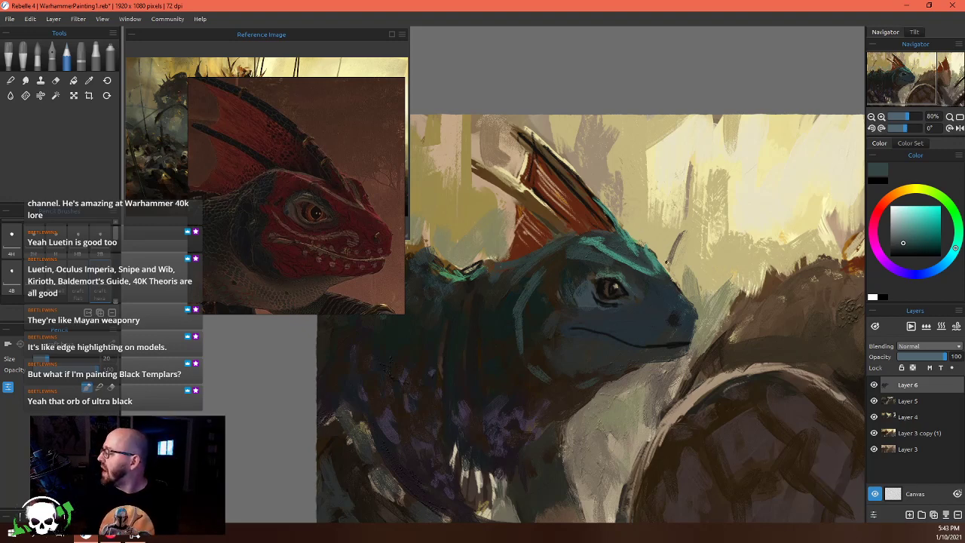
left_click(625, 248, "alt")
left_click(646, 251, "alt")
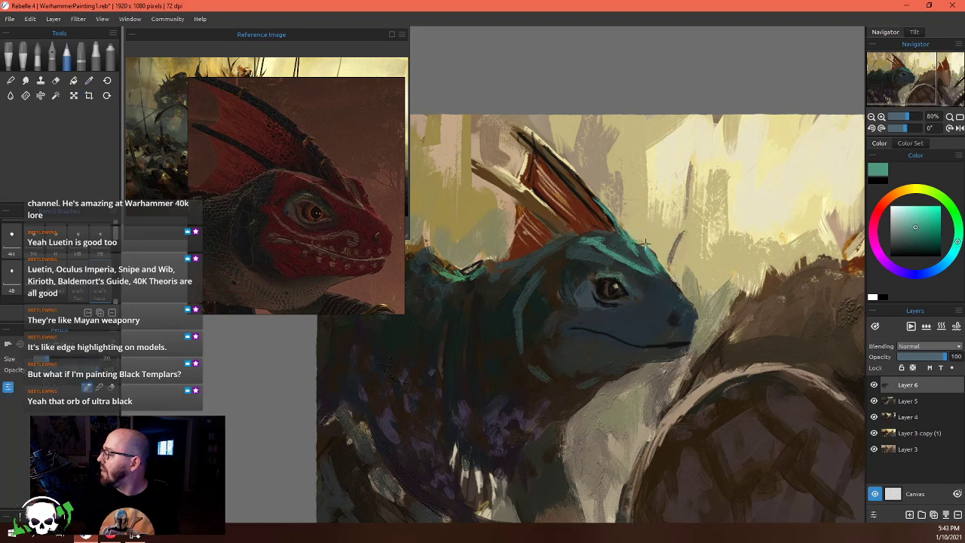
left_click(662, 274, "alt")
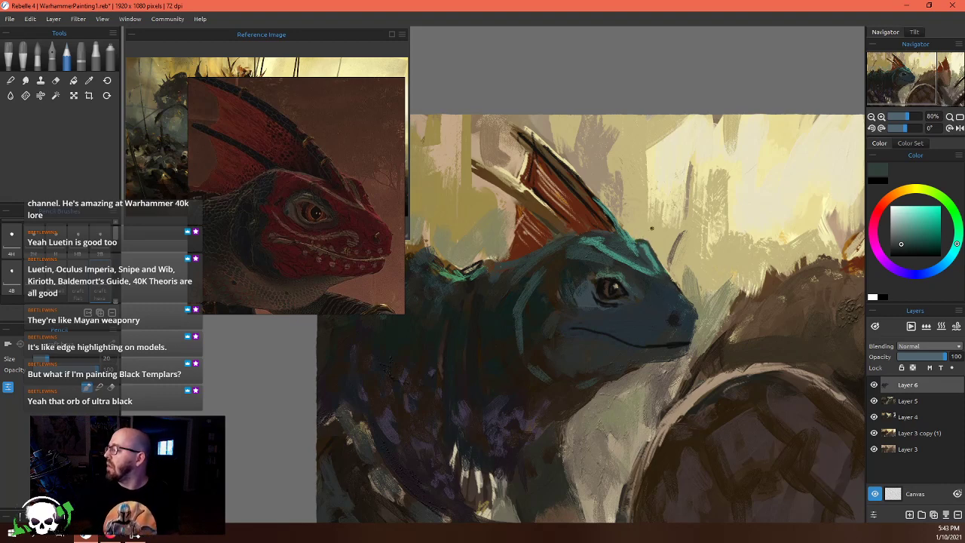
left_click(657, 252, "alt")
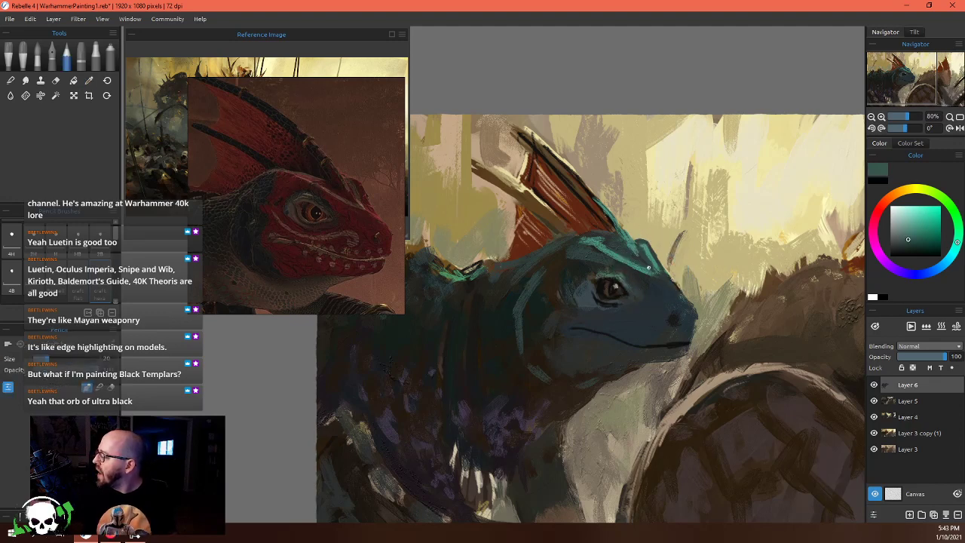
Add a muted teal highlight along the mouth line and redraw its front end near the snout with sampled near-black
left_click(648, 267, "alt")
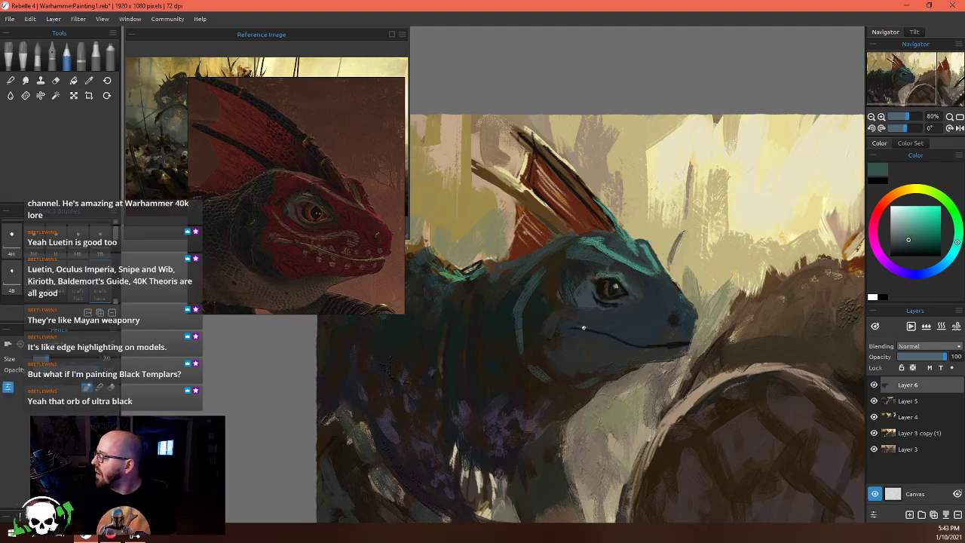
left_click_drag(612, 333, 635, 343)
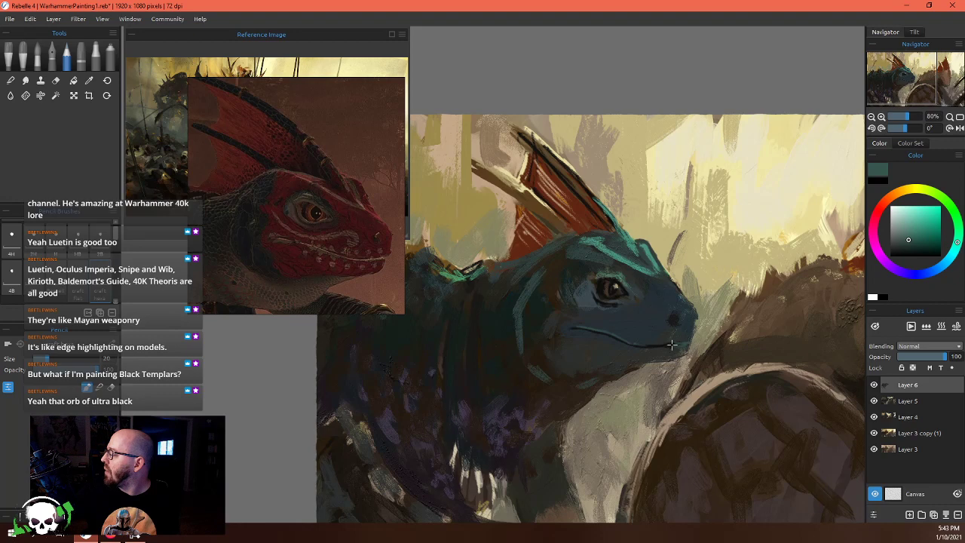
left_click(670, 344, "alt")
left_click_drag(670, 344, 691, 340)
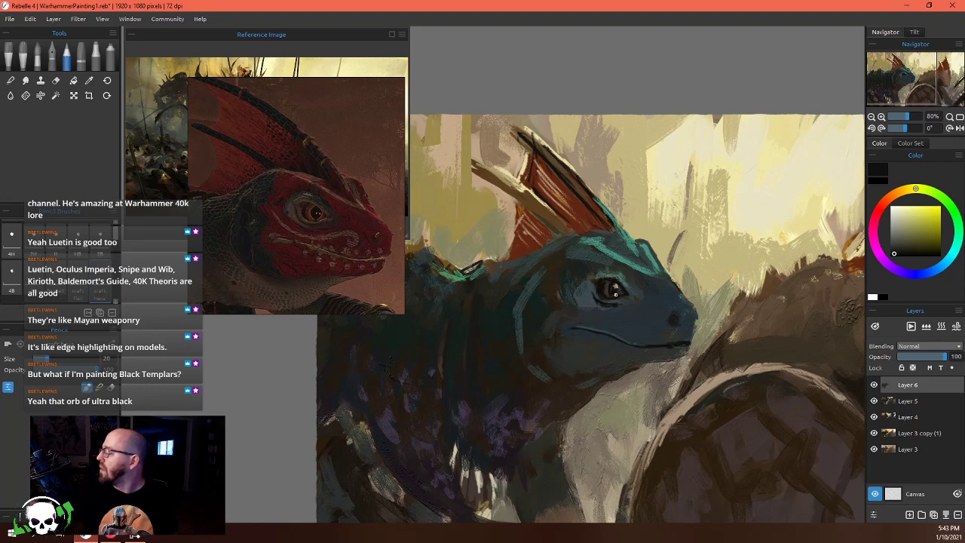
Touch up the eye's rim and the surrounding head with sampled near-black, dark teal and dark brown tones
left_click(603, 297, "alt")
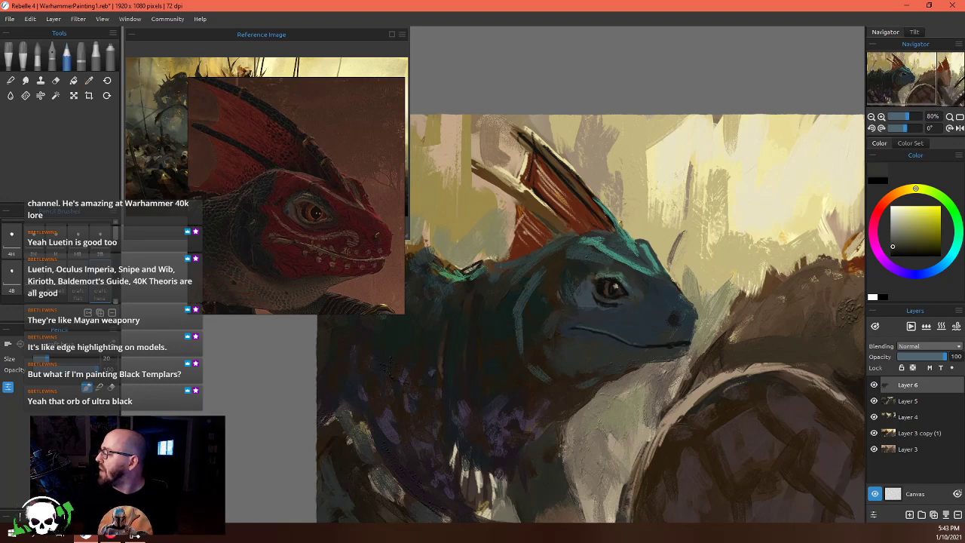
left_click(601, 285, "alt")
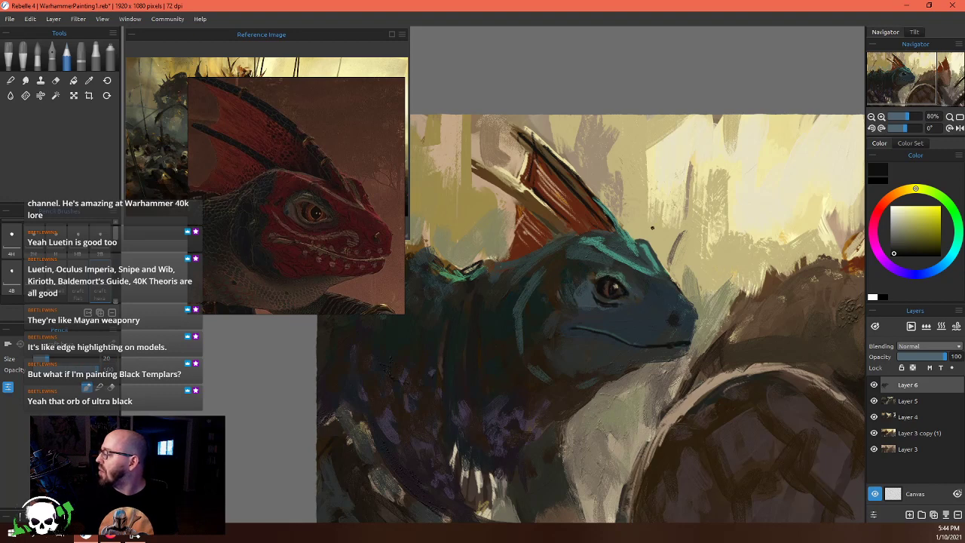
left_click(587, 288, "alt")
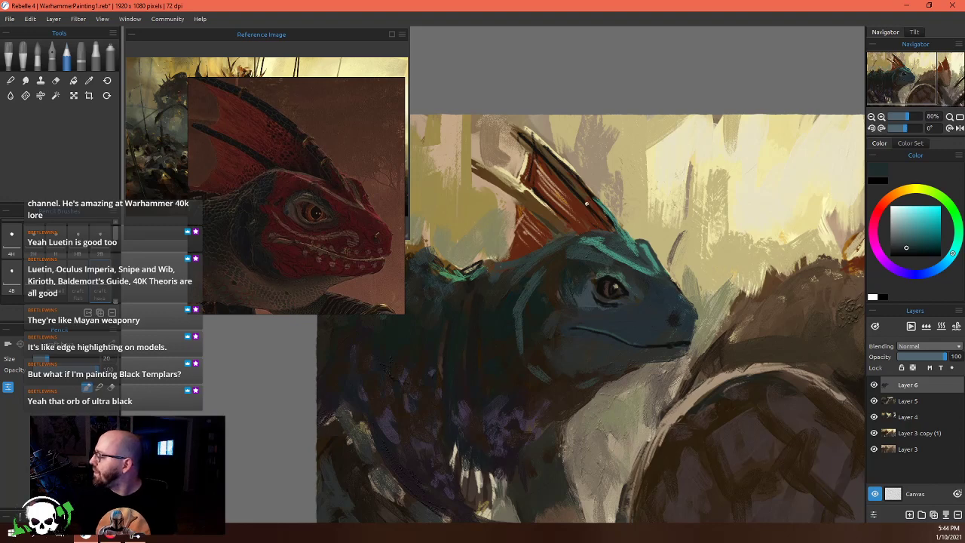
left_click(528, 324, "alt")
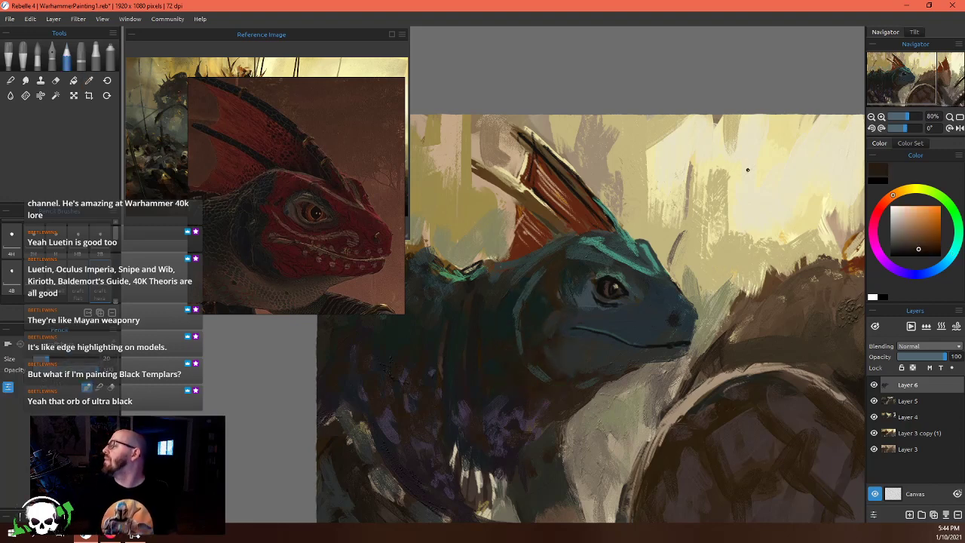
Refine the base of the red crest with sampled tones and draw a teal rim from the crown down the back of the head
left_click(611, 227, "alt")
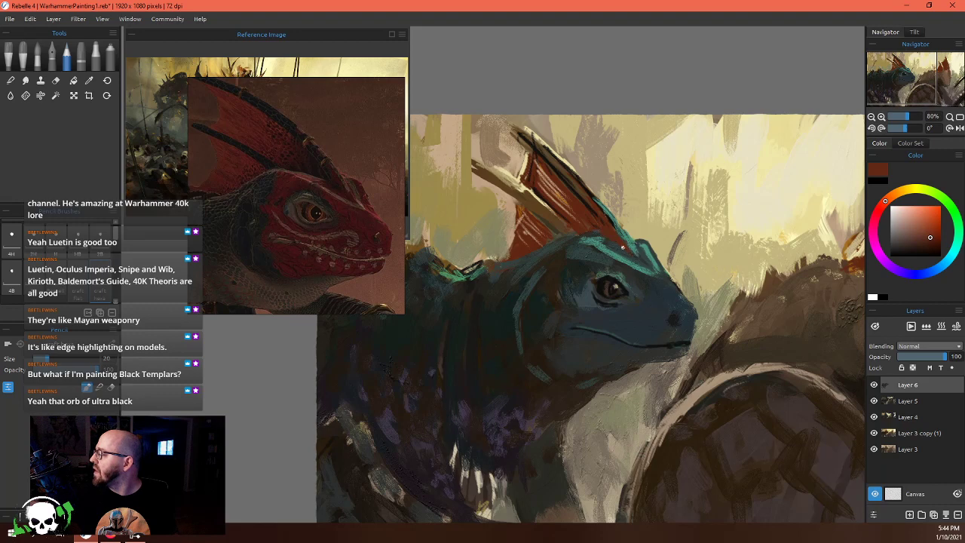
left_click(594, 236, "alt")
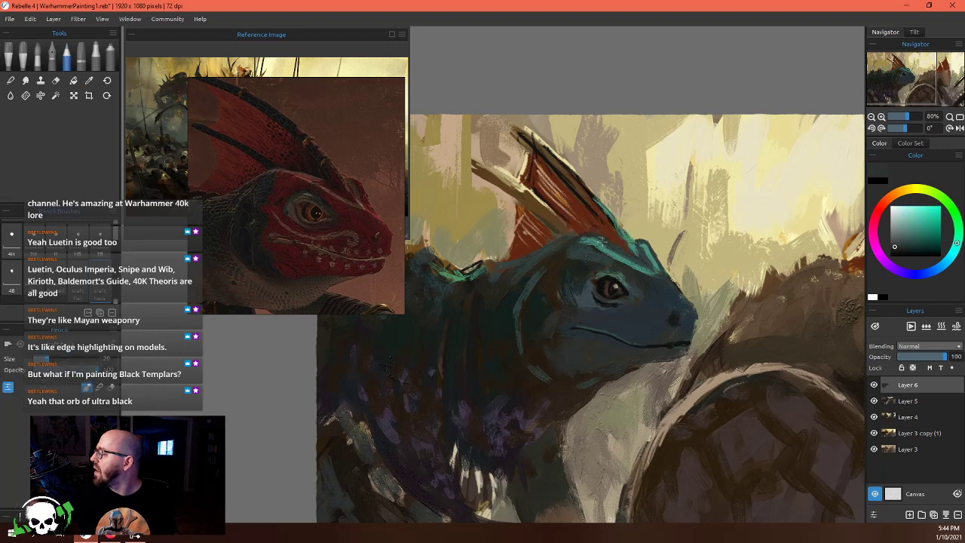
left_click(588, 239, "alt")
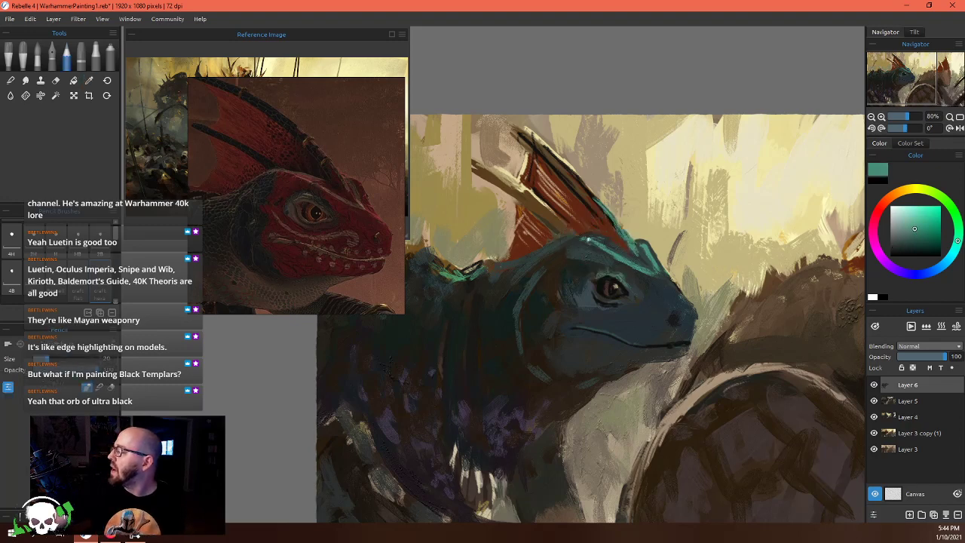
mouse_move(537, 249)
left_mouse_down()
mouse_move(459, 271)
mouse_move(506, 260)
left_mouse_up()
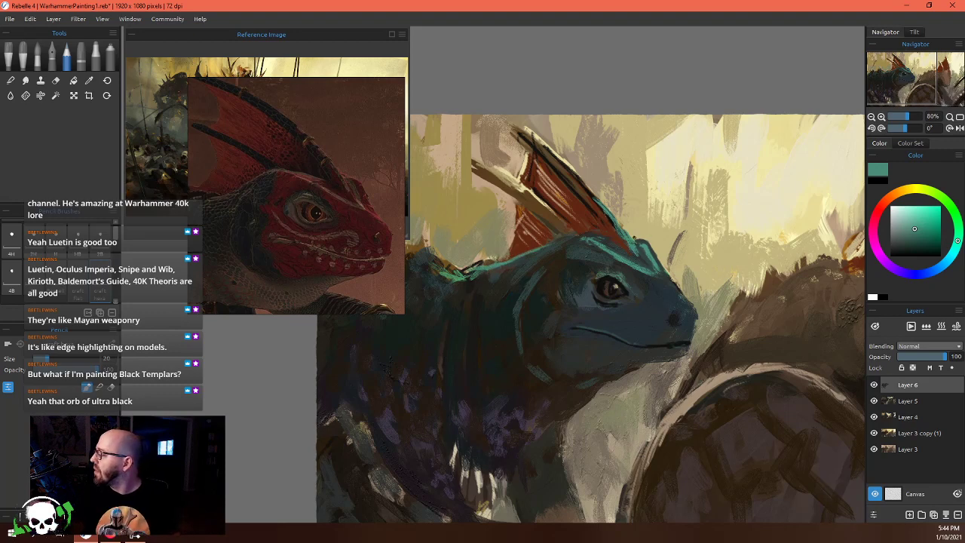
Clean up the crest's front edge down to the brow with sampled slate teal, brown, reddish brown and background beige
left_click(637, 246, "alt")
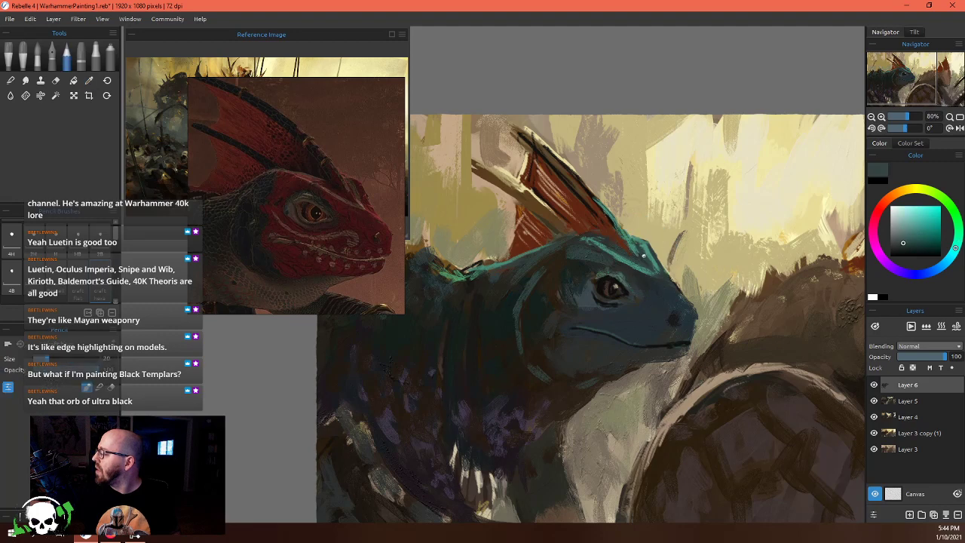
left_click(592, 191, "alt")
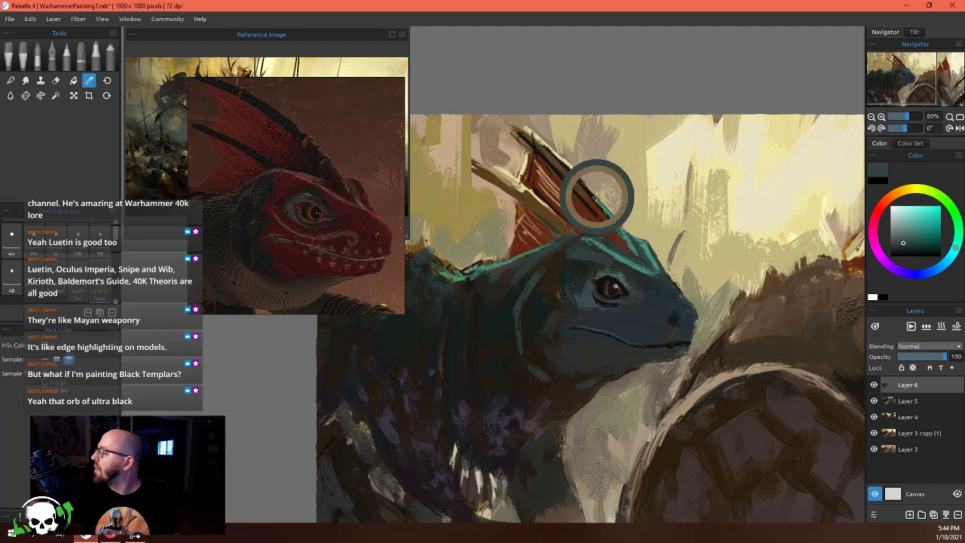
left_click_drag(591, 193, 637, 253)
left_click(595, 207, "alt")
left_click(584, 195, "alt")
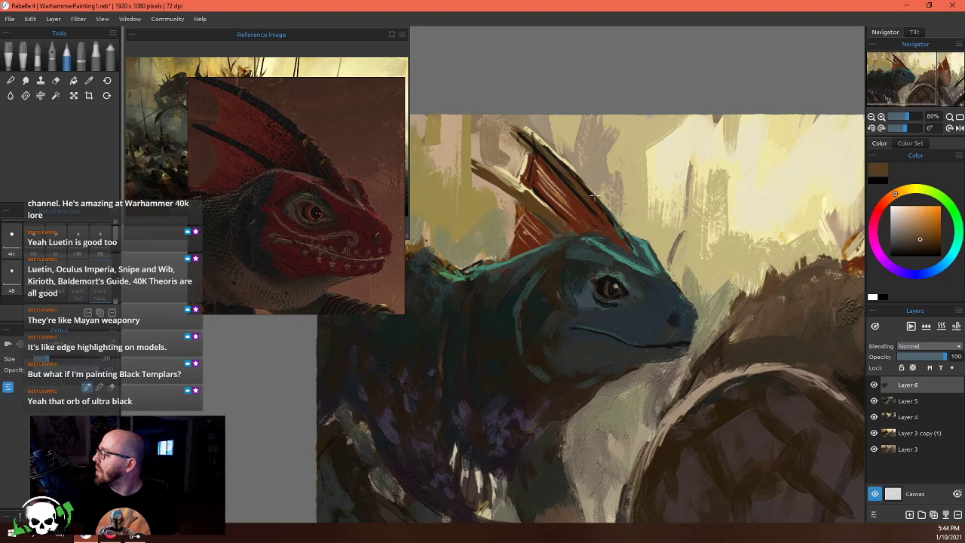
left_click(599, 205, "alt")
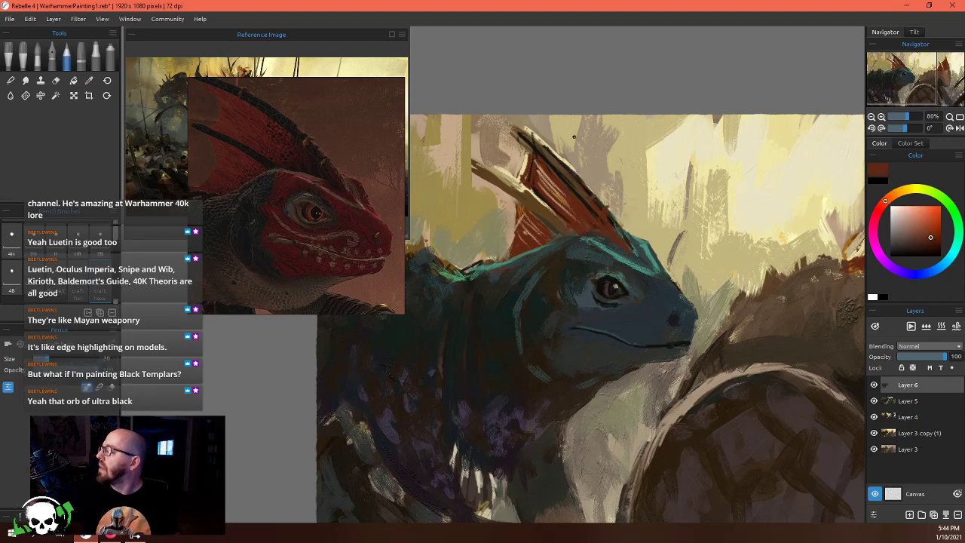
left_click(607, 201, "alt")
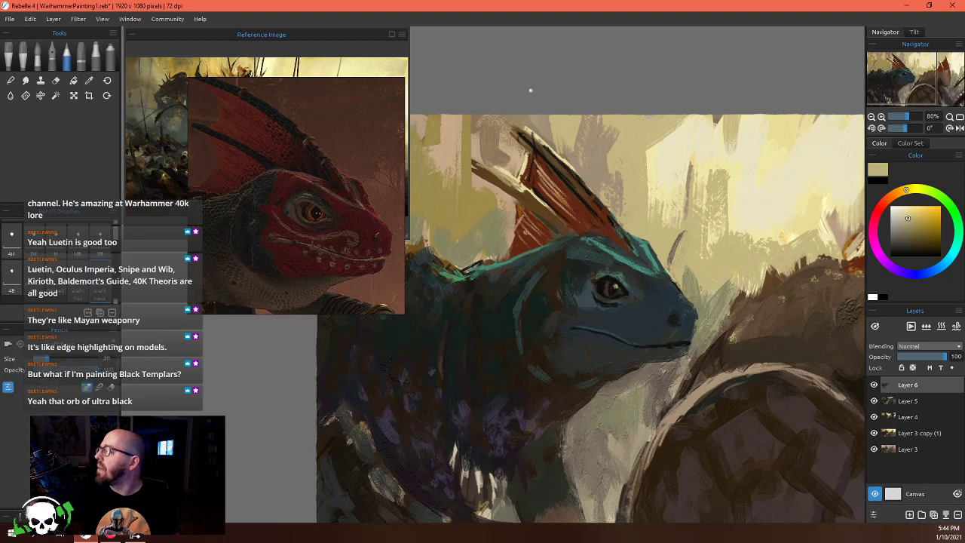
Refine the upper part of the crest's front spine with sampled brown, olive grey and dark brown
left_click(558, 160, "alt")
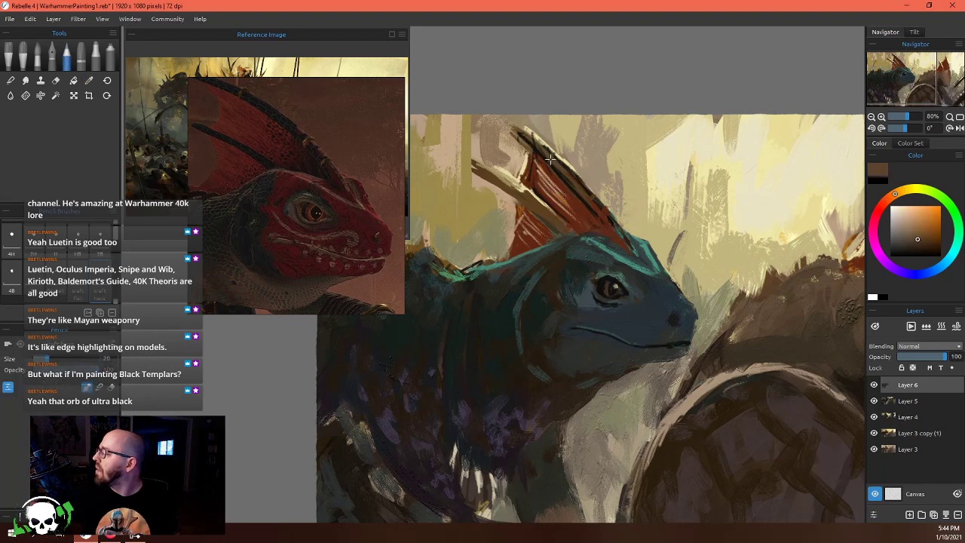
left_click(555, 159, "alt")
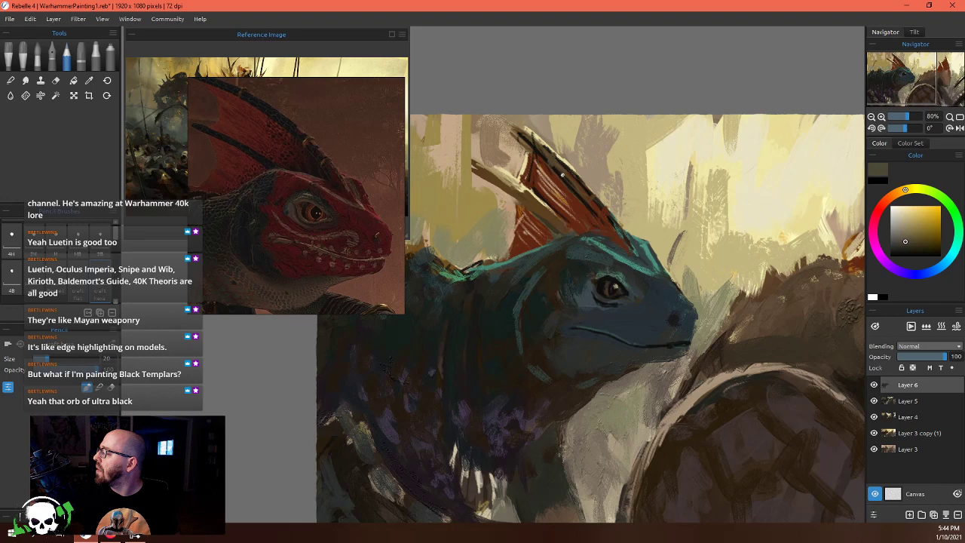
left_click(552, 161, "alt")
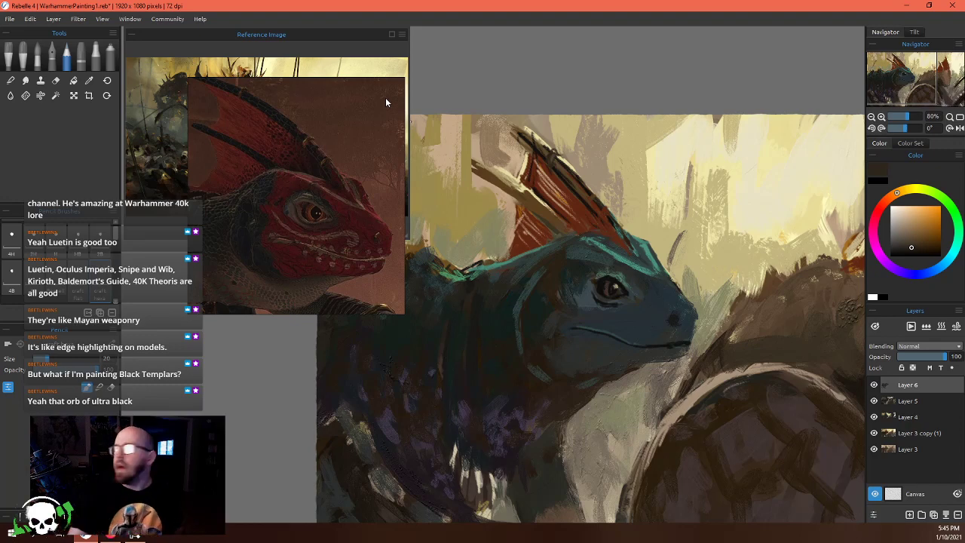
Enlarge the crest spines in the reference, then extend and sharpen both spine tips with sampled dark, beige and pale yellow tones
scroll(270, 148, "up", 5)
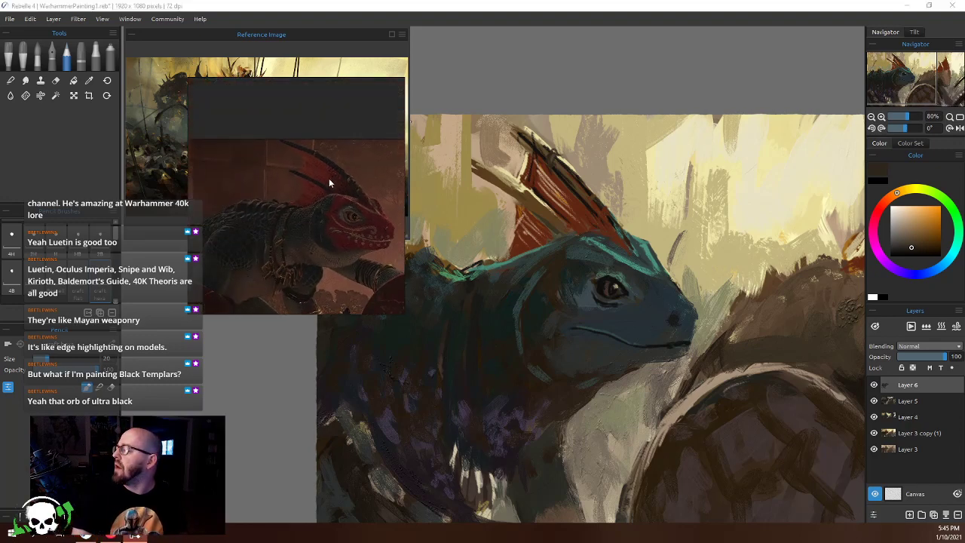
left_click_drag(284, 181, 322, 252)
scroll(317, 241, "up", 2)
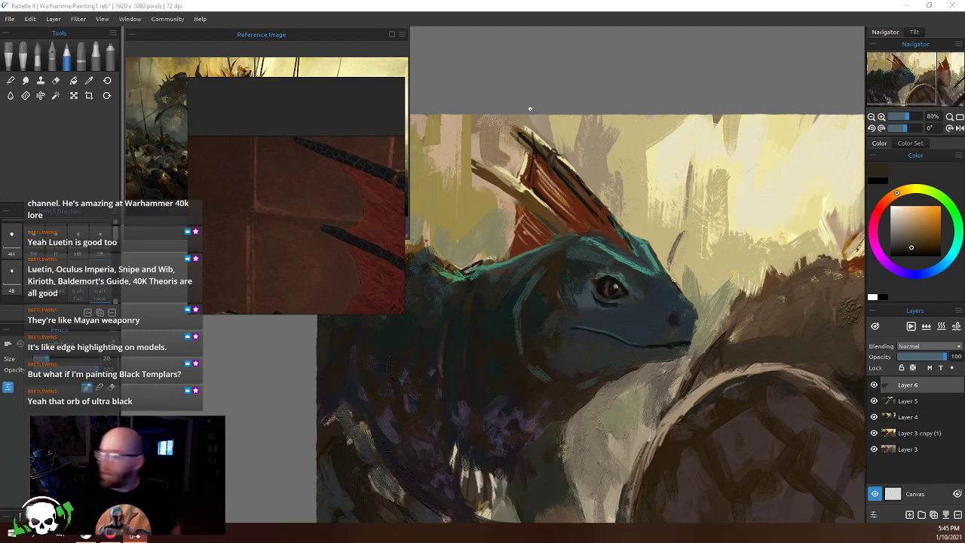
left_click(529, 130, "alt")
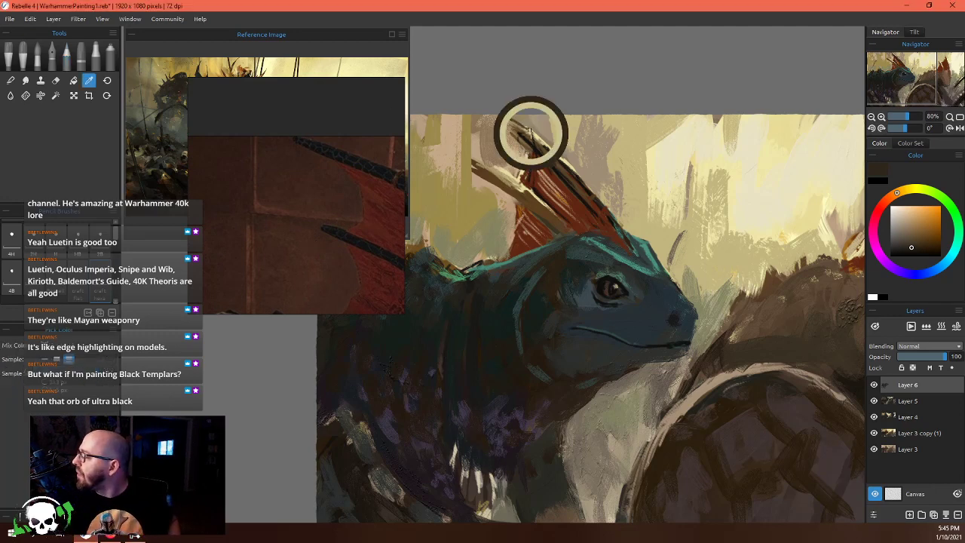
mouse_move(504, 119)
left_mouse_down()
mouse_move(535, 135)
mouse_move(500, 119)
mouse_move(526, 137)
mouse_move(531, 129)
left_mouse_up()
left_click(521, 136, "alt")
left_click(530, 125, "alt")
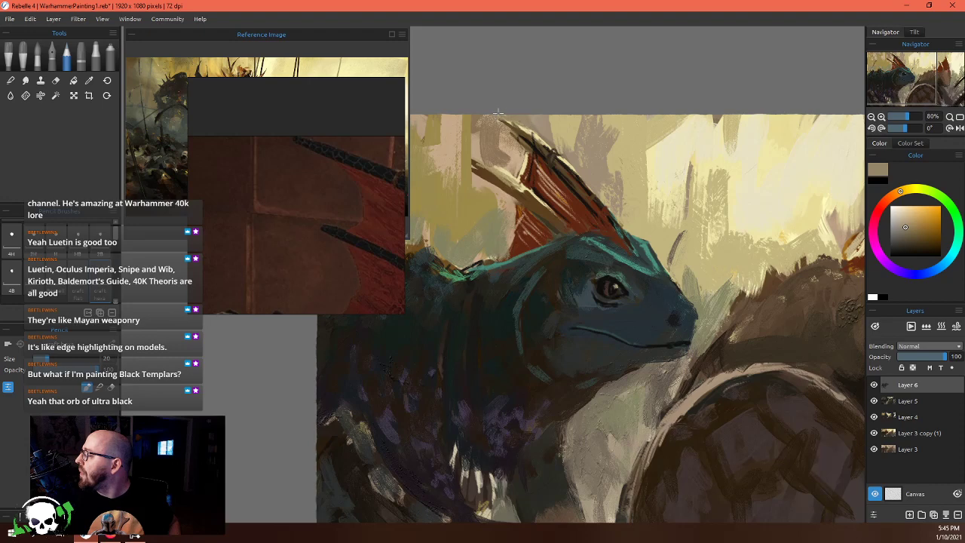
left_click(530, 133, "alt")
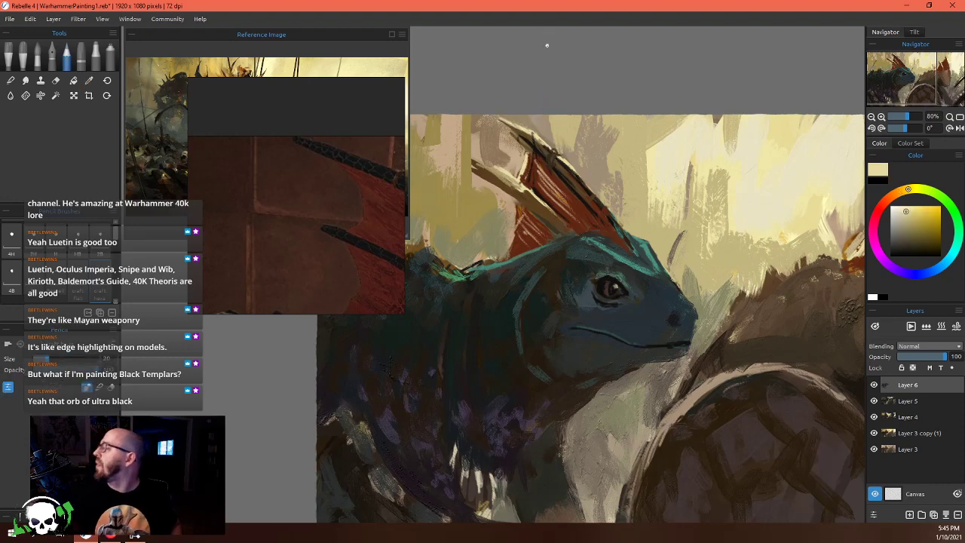
left_click(499, 168, "alt")
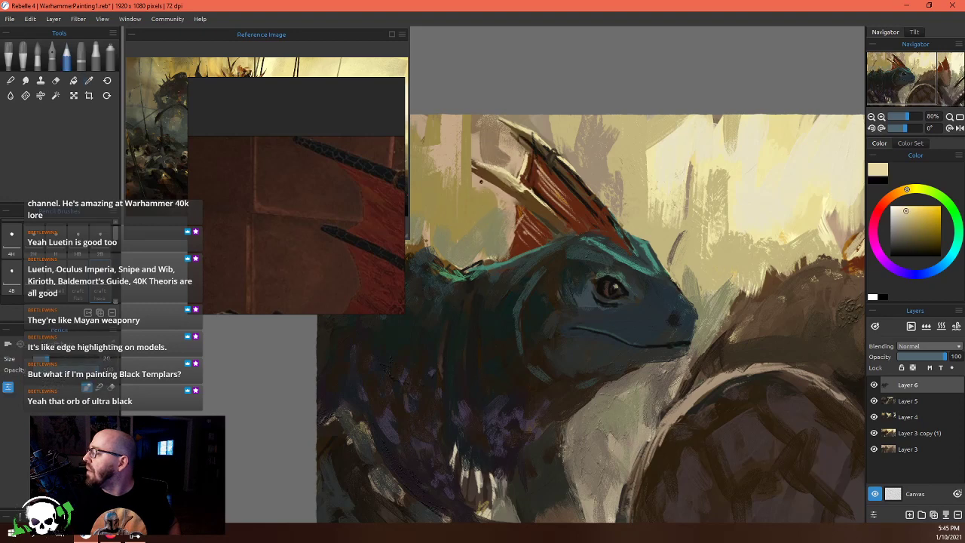
left_click(481, 182, "alt")
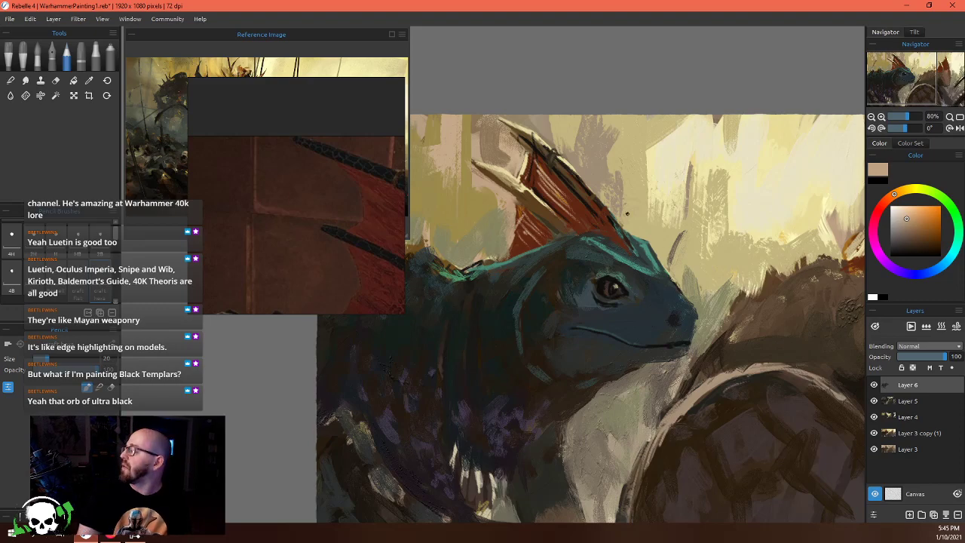
Touch up the red membrane behind the crest's front spine with a short stroke
scroll(589, 282, "down", 4)
scroll(589, 282, "up", 6)
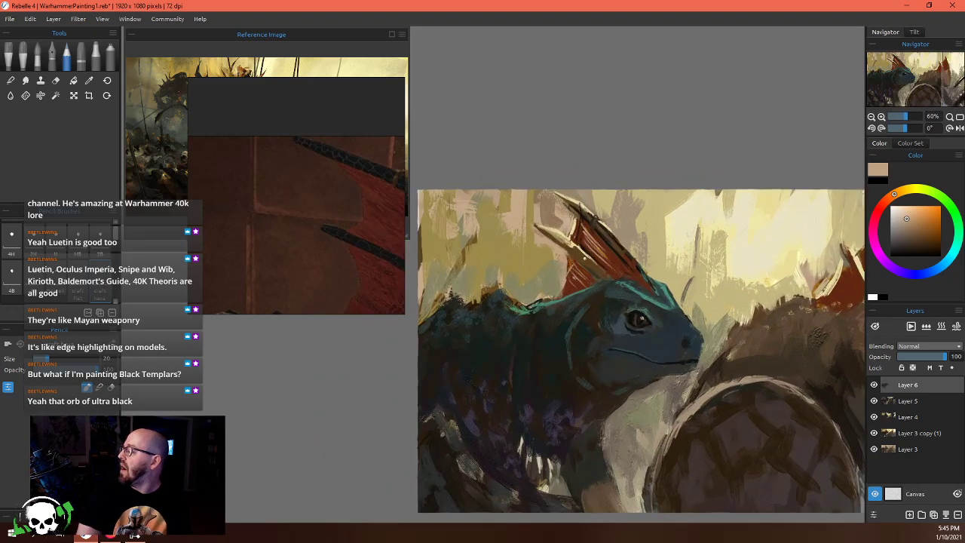
scroll(613, 267, "up", 3)
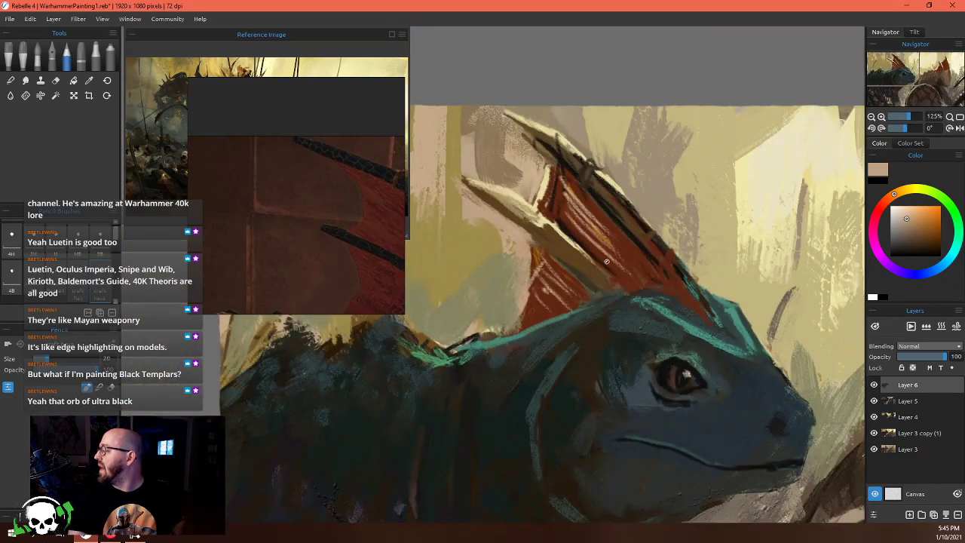
scroll(607, 261, "up", 2)
scroll(630, 249, "down", 3)
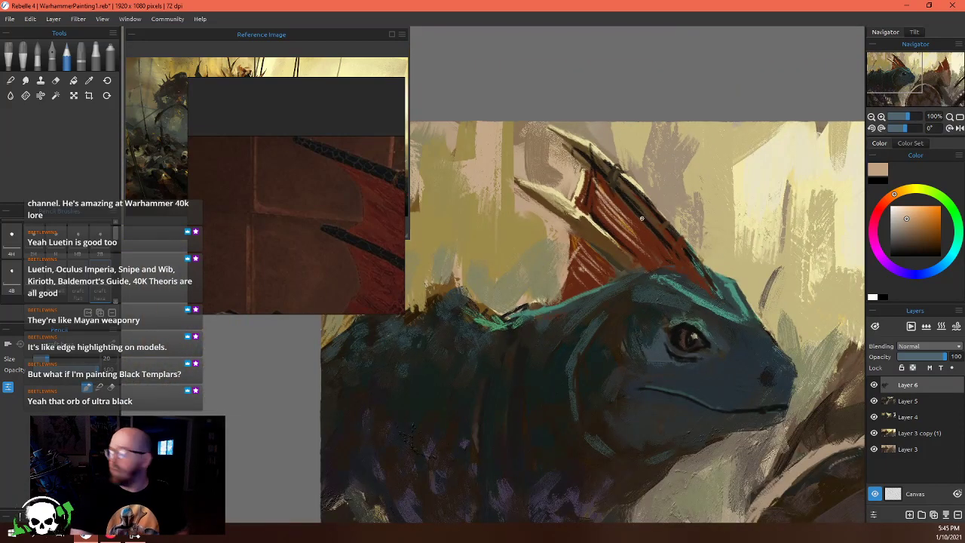
mouse_move(643, 219)
left_mouse_down()
mouse_move(645, 209)
mouse_move(644, 233)
left_mouse_up()
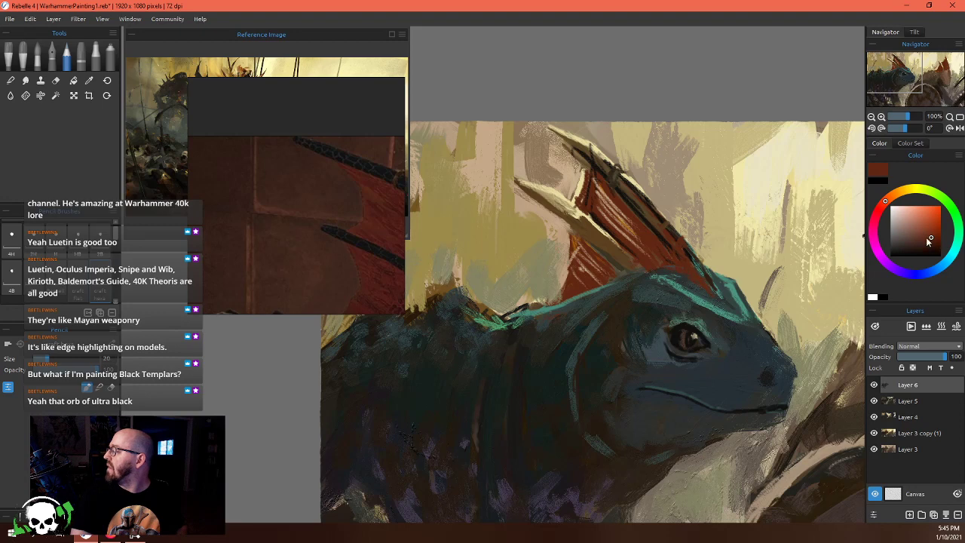
Lay a muted orange wash over the membrane between the two crest spines using the Wash brush at size 12
left_click(793, 169)
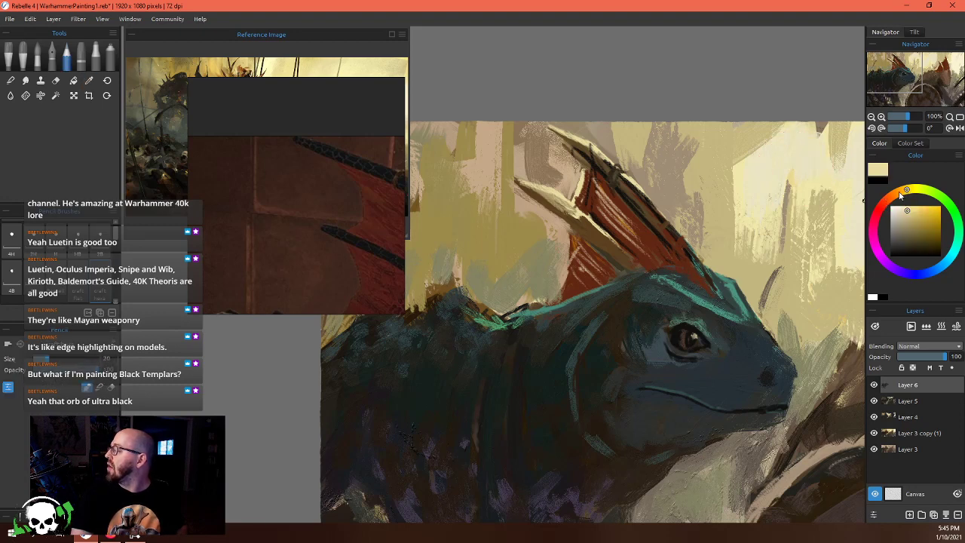
left_click(884, 210)
left_click(907, 190)
mouse_move(907, 191)
left_mouse_down()
mouse_move(893, 198)
mouse_move(914, 221)
left_mouse_up()
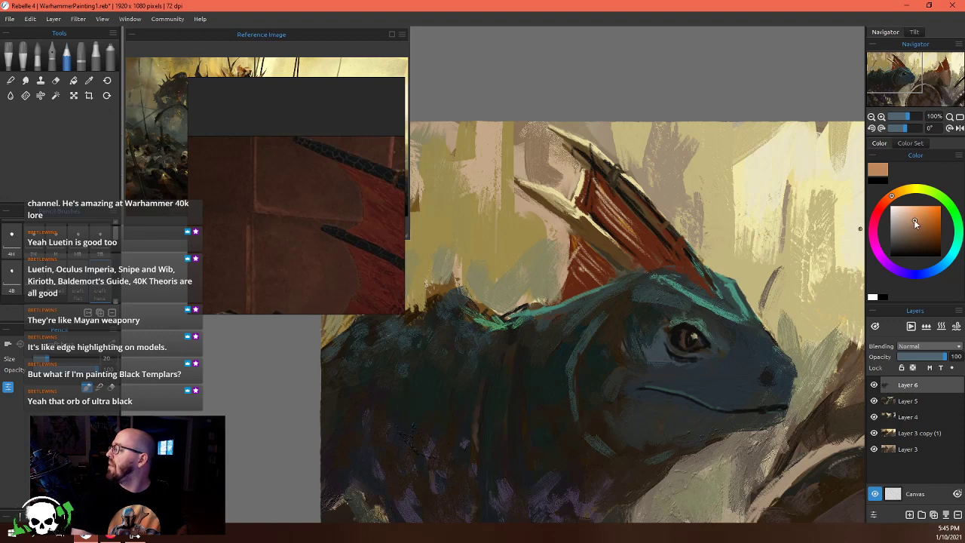
left_click(11, 60)
scroll(23, 256, "down", 2)
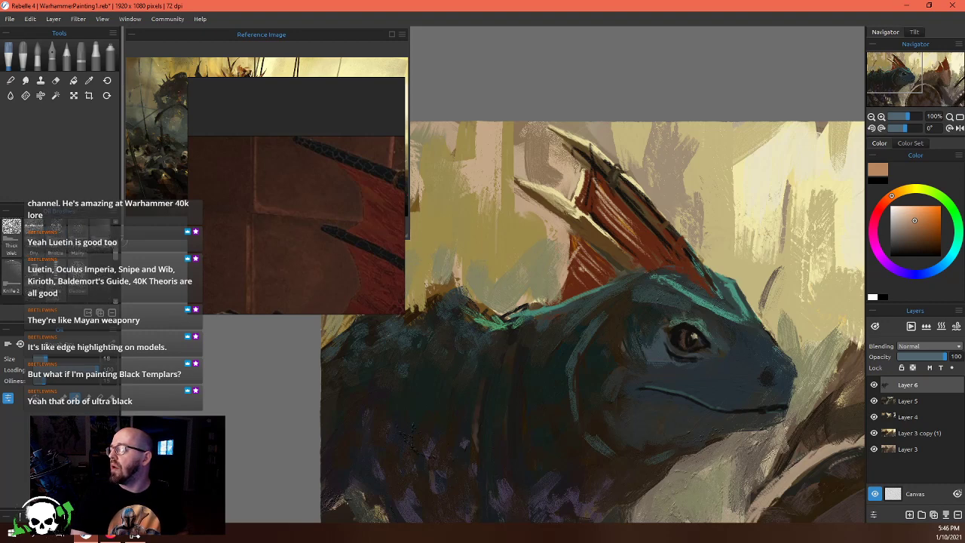
scroll(23, 260, "up", 2)
scroll(22, 260, "up", 3)
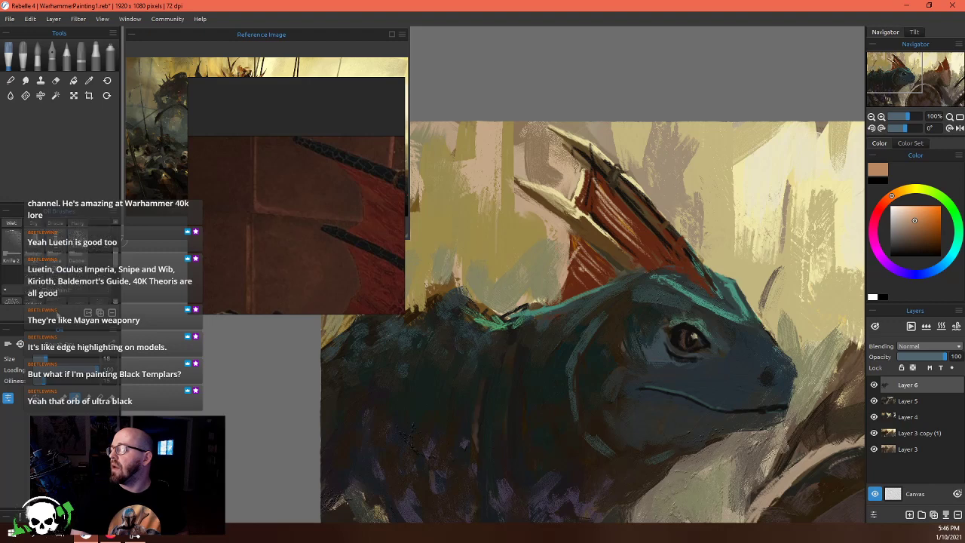
scroll(94, 256, "up", 3)
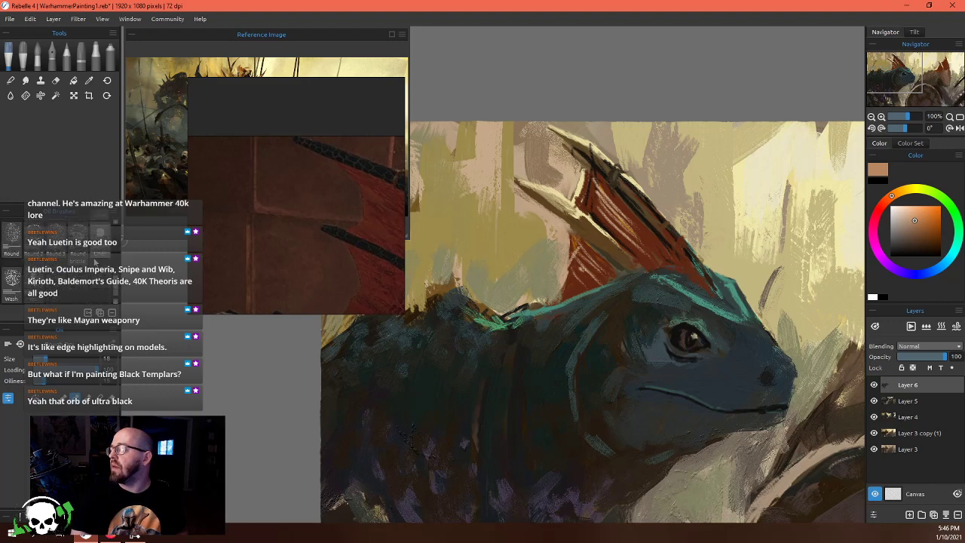
left_click(12, 279)
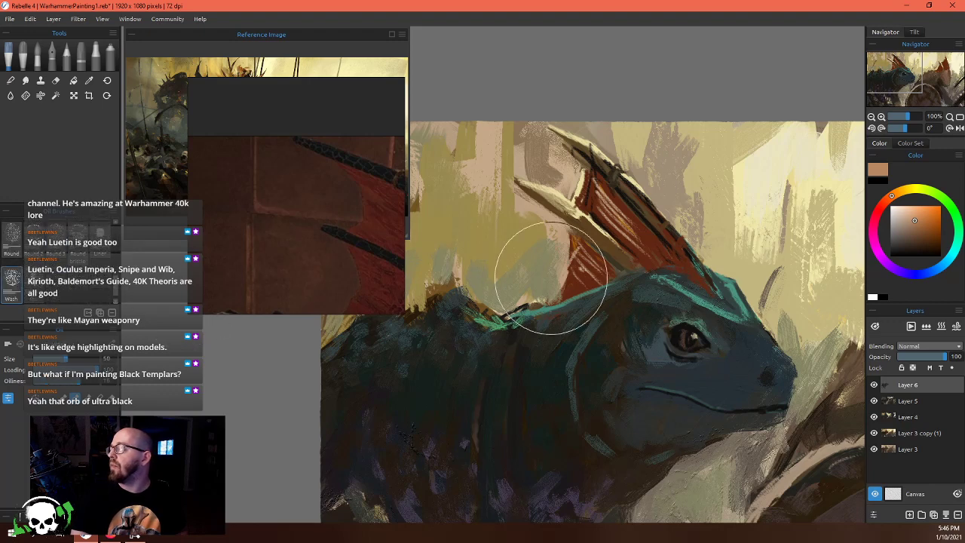
key("bracketleft")
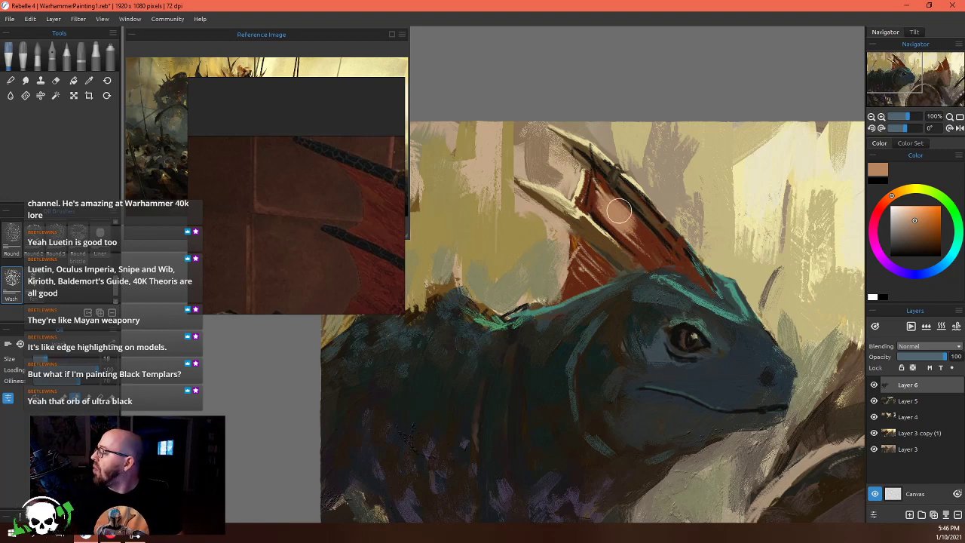
key("bracketleft")
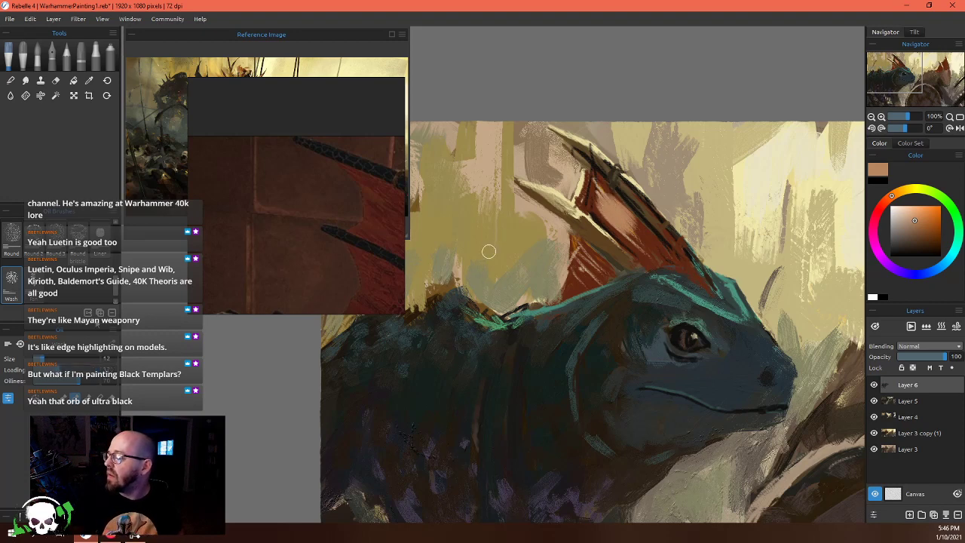
mouse_move(630, 225)
left_mouse_down()
mouse_move(657, 257)
mouse_move(627, 219)
left_mouse_up()
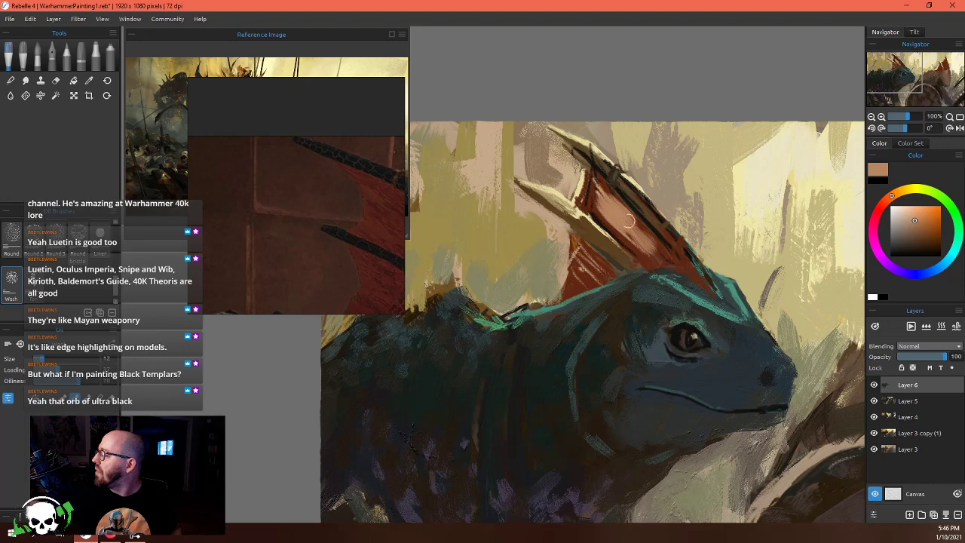
Repaint the crest membrane with sampled dark red, then blend a lighter muted red over both sections between the spines
left_click(593, 189, "alt")
mouse_move(594, 189)
left_mouse_down()
mouse_move(619, 216)
mouse_move(619, 203)
mouse_move(648, 251)
left_mouse_up()
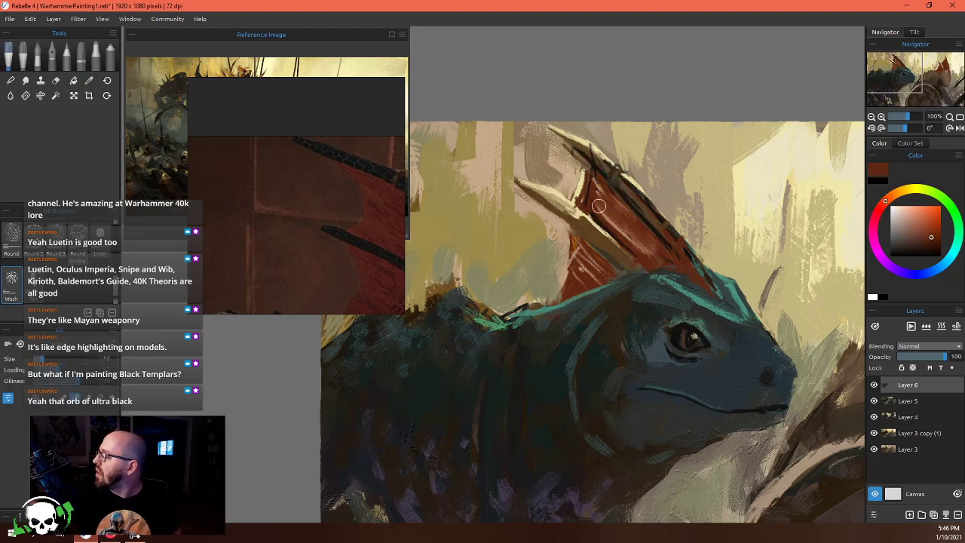
mouse_move(599, 207)
left_mouse_down()
mouse_move(656, 260)
mouse_move(599, 182)
mouse_move(597, 204)
mouse_move(616, 235)
mouse_move(639, 231)
left_mouse_up()
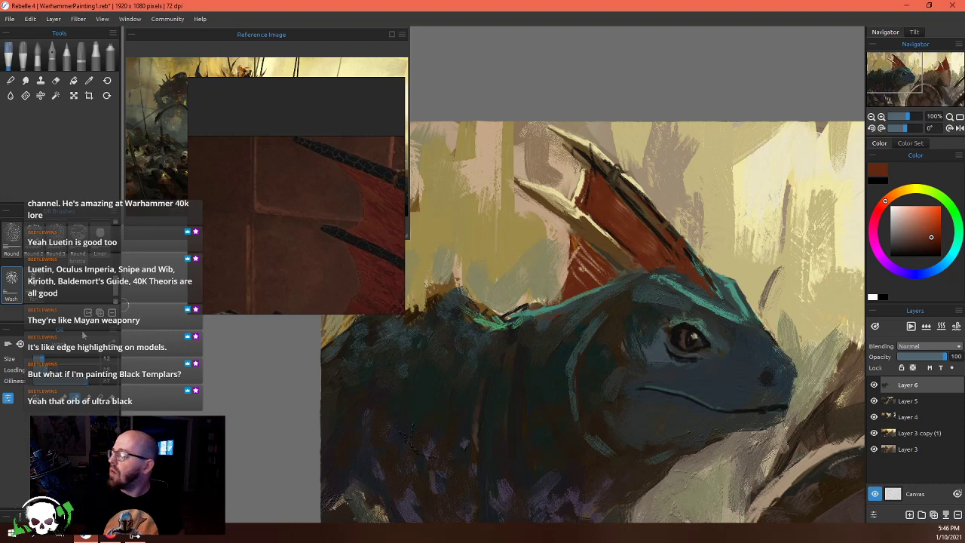
left_click(932, 234)
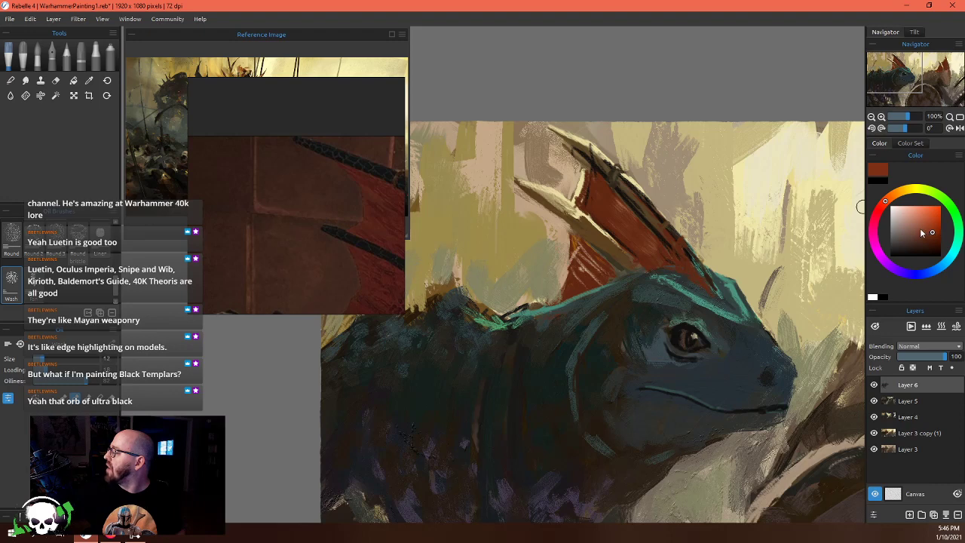
left_click(920, 229)
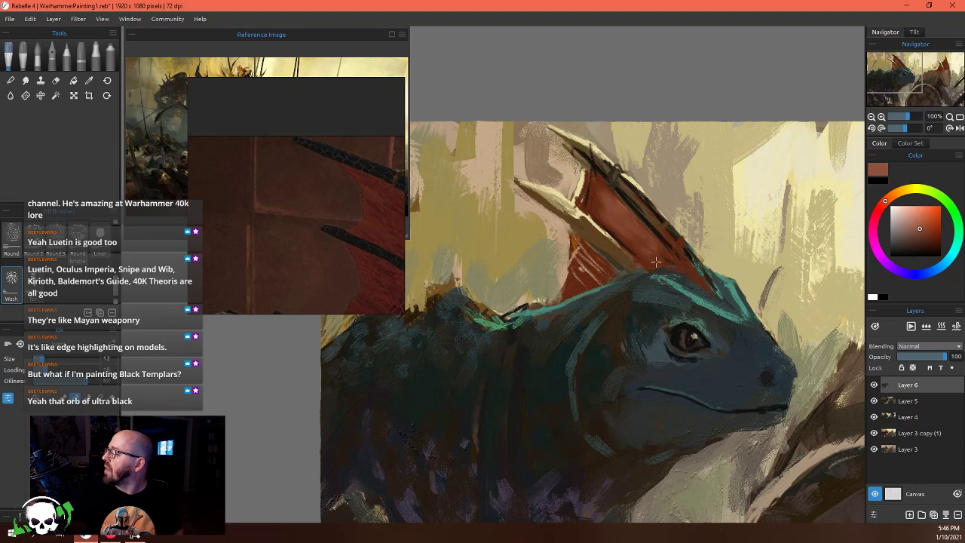
mouse_move(639, 241)
left_mouse_down()
mouse_move(607, 214)
mouse_move(601, 181)
mouse_move(600, 258)
mouse_move(580, 251)
mouse_move(600, 275)
mouse_move(580, 256)
mouse_move(583, 282)
mouse_move(573, 289)
left_mouse_up()
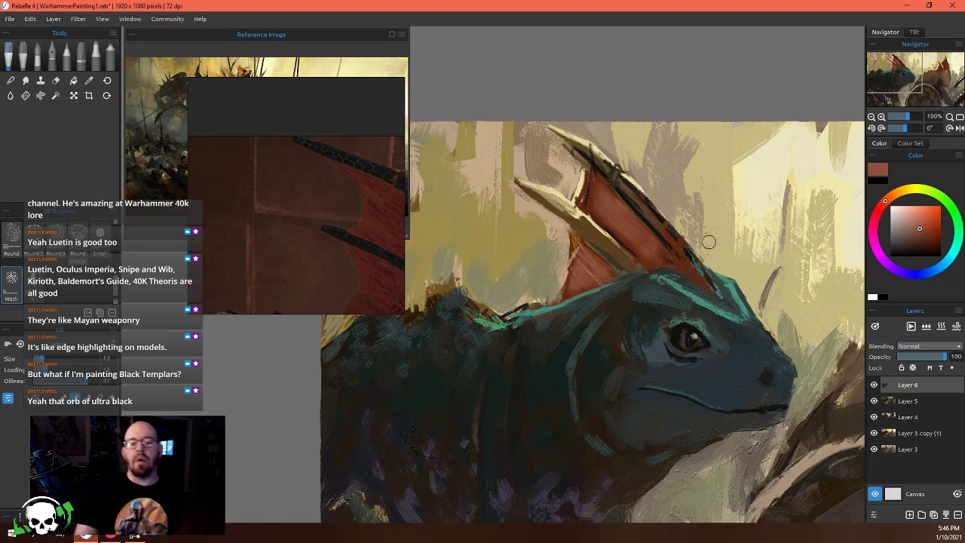
Add a new layer at 22 opacity and dab scale spots along the crest's base with sampled beige-yellow and near-black tones
scroll(709, 271, "down", 5)
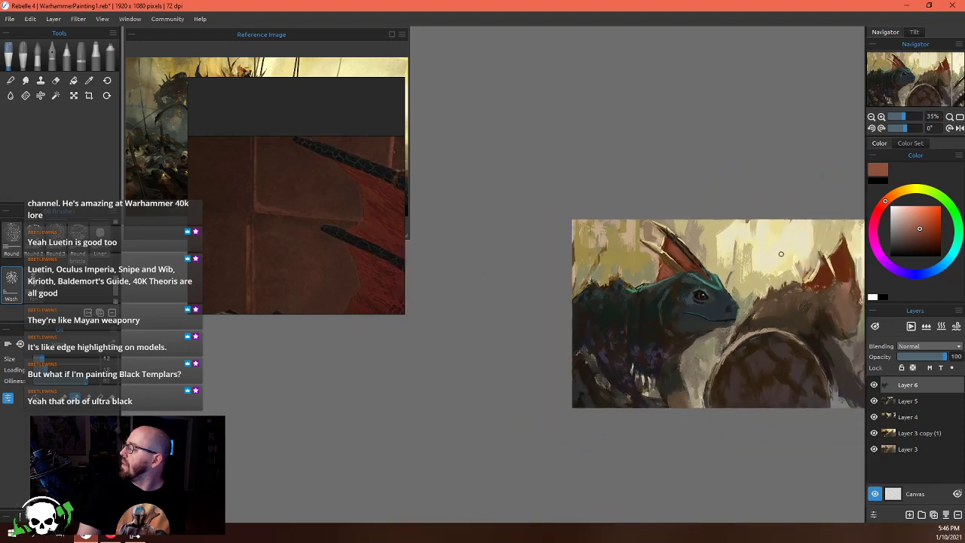
scroll(718, 276, "up", 4)
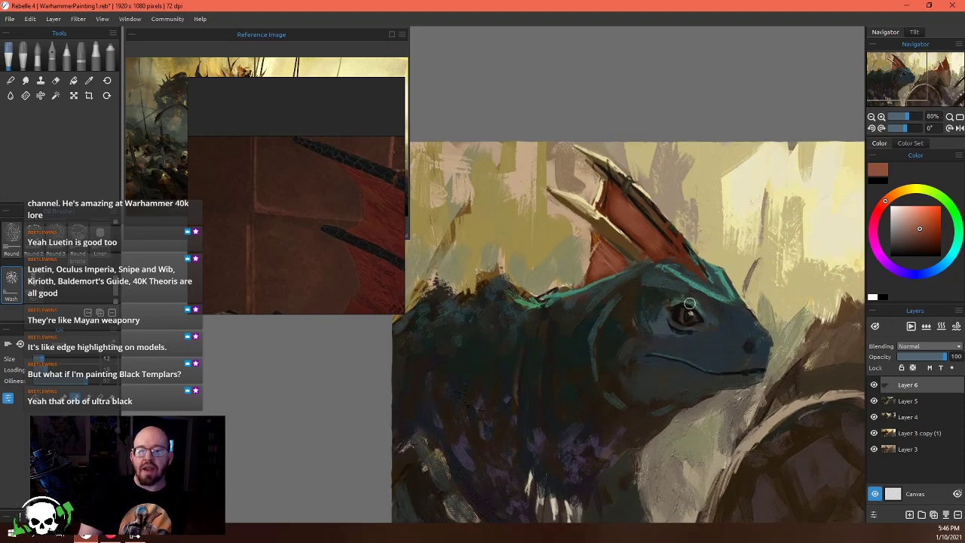
scroll(693, 331, "down", 4)
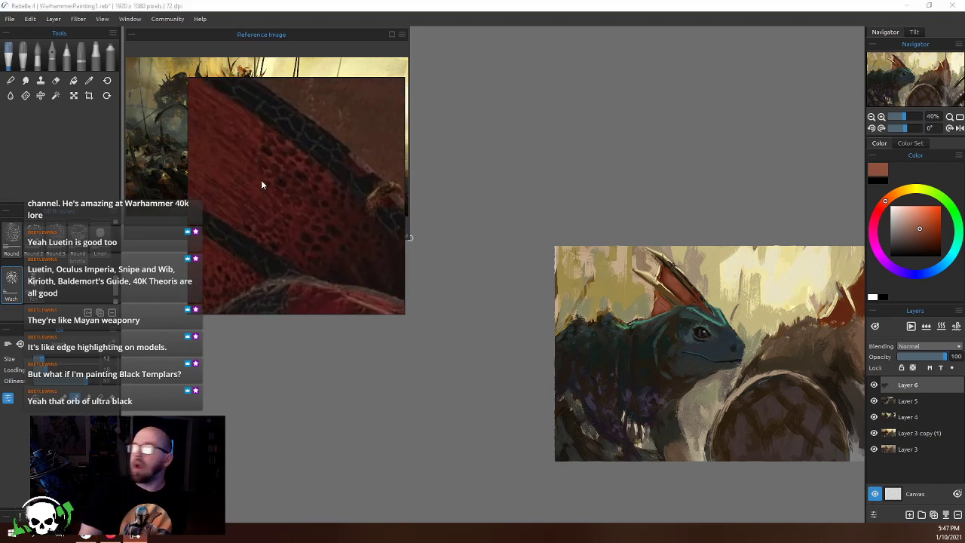
scroll(742, 315, "up", 5)
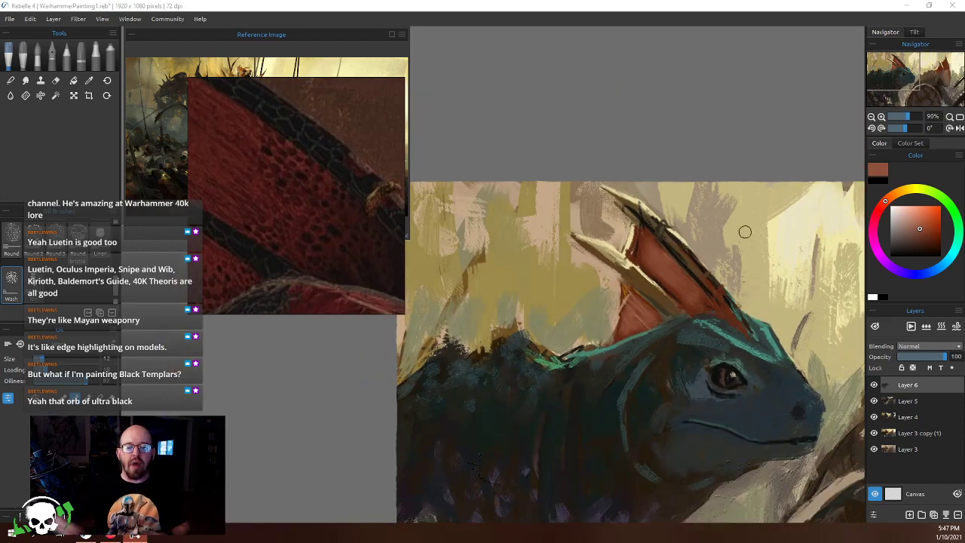
left_click(758, 273, "alt")
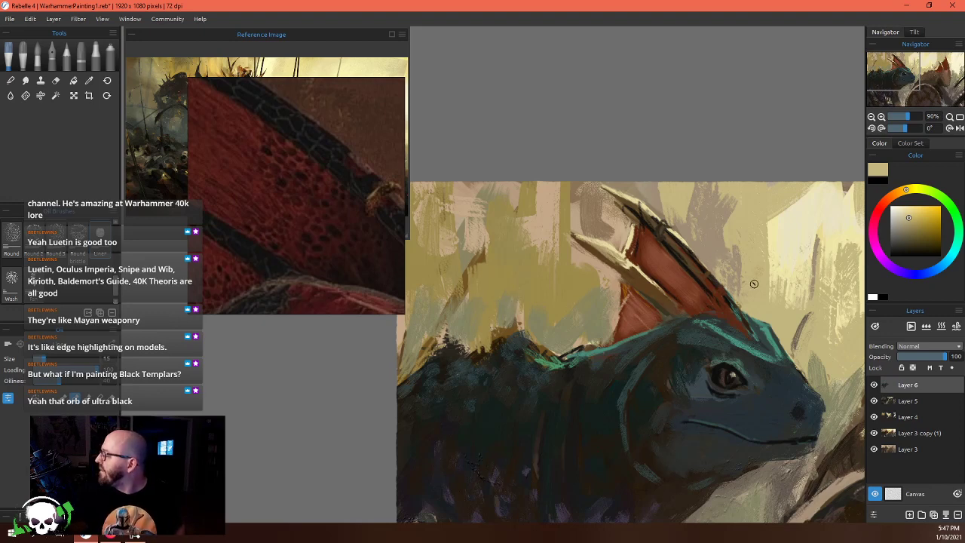
left_click(919, 513)
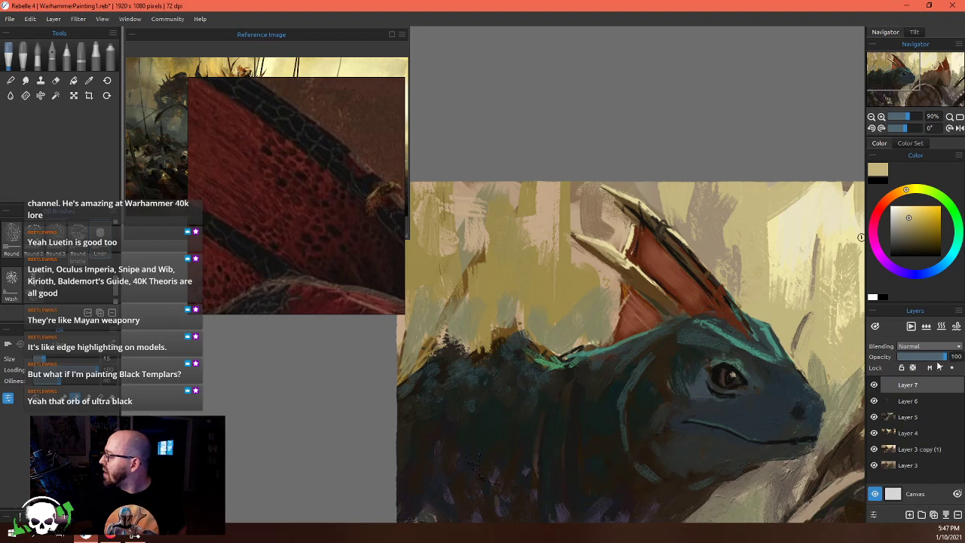
left_click_drag(937, 362, 905, 360)
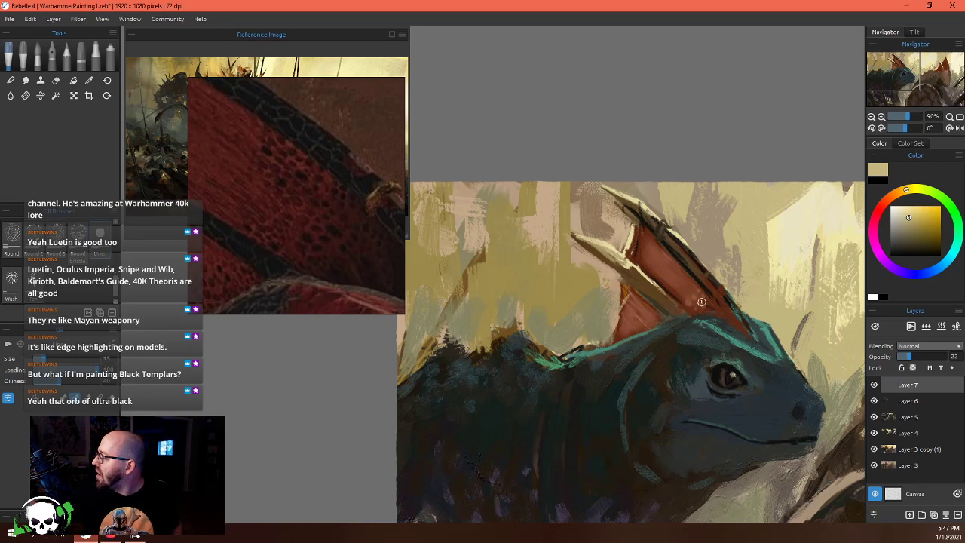
left_click_drag(701, 301, 692, 317)
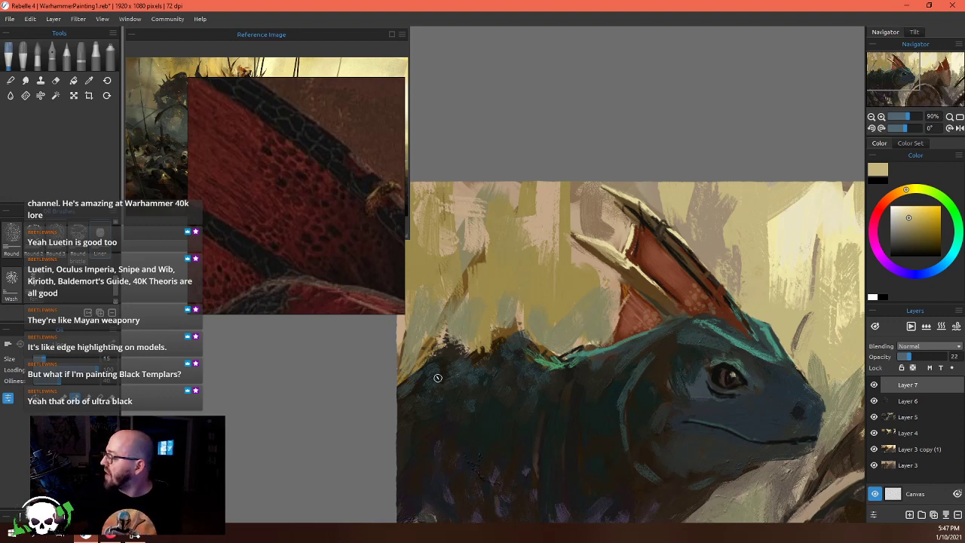
left_click(419, 385, "alt")
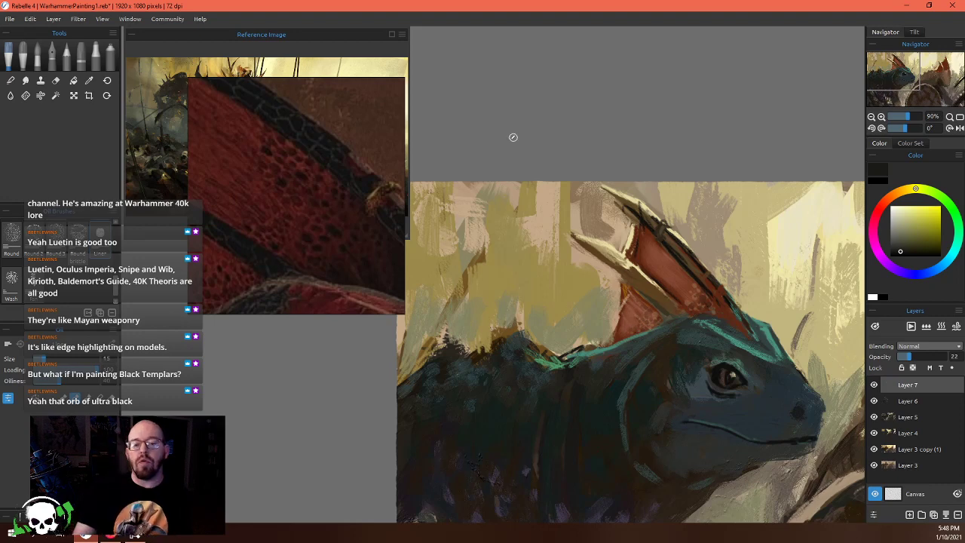
Examine the spotted crest near and far, then browse the reference images and enlarge the blue-scaled artwork's ornaments
scroll(706, 286, "down", 5)
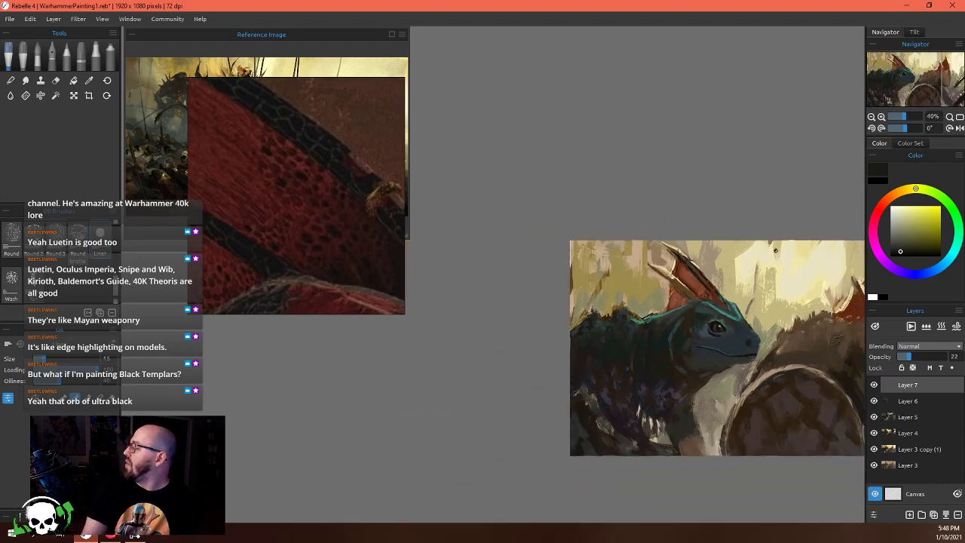
scroll(774, 251, "up", 4)
scroll(756, 414, "down", 4)
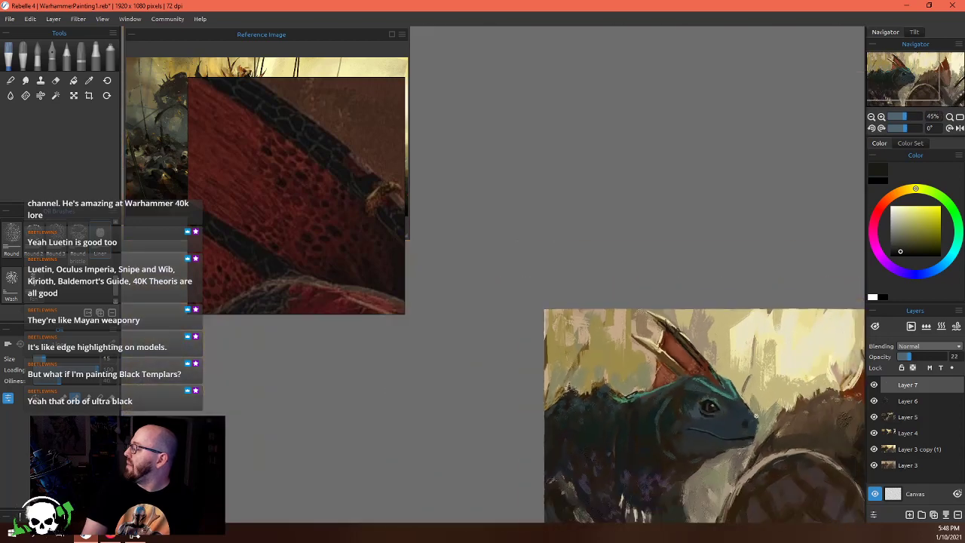
scroll(756, 415, "up", 3)
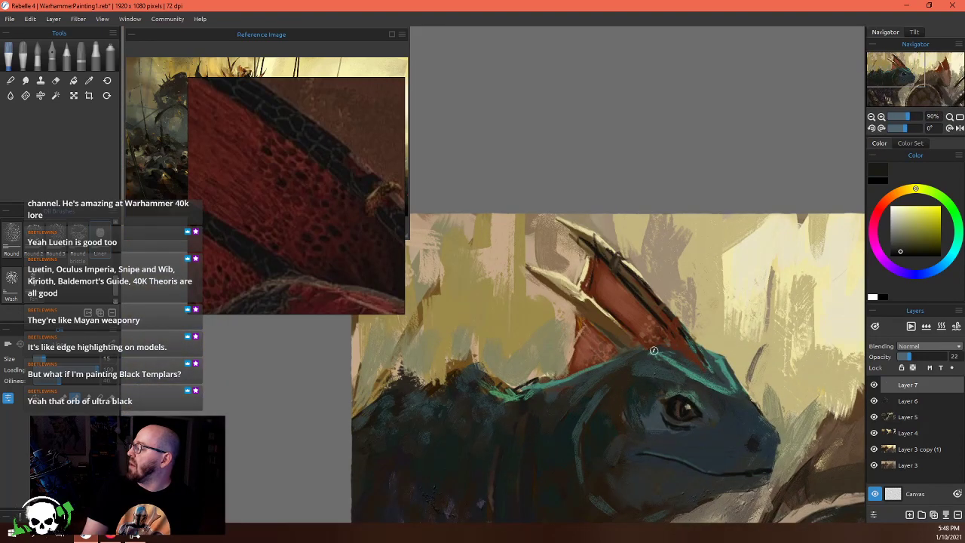
scroll(652, 351, "up", 3)
scroll(653, 326, "down", 5)
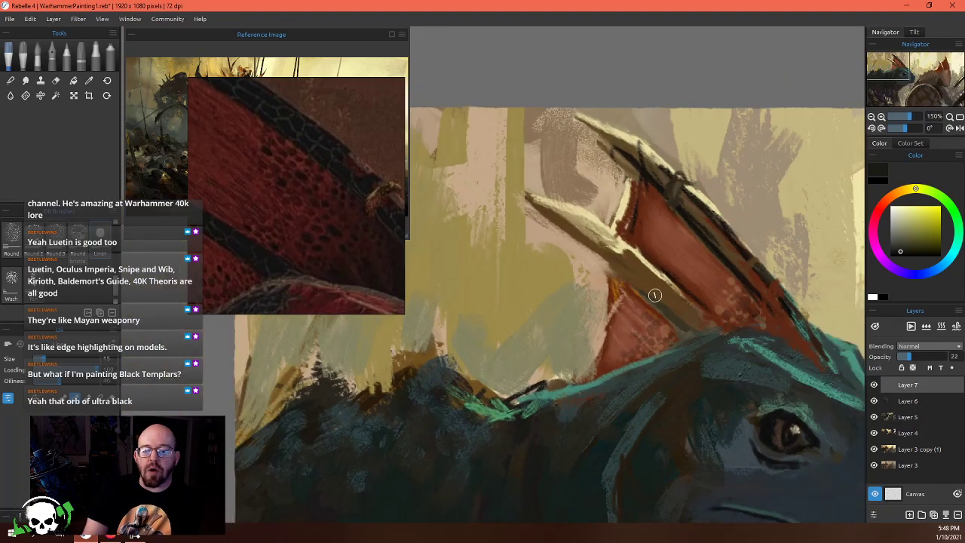
scroll(303, 232, "down", 5)
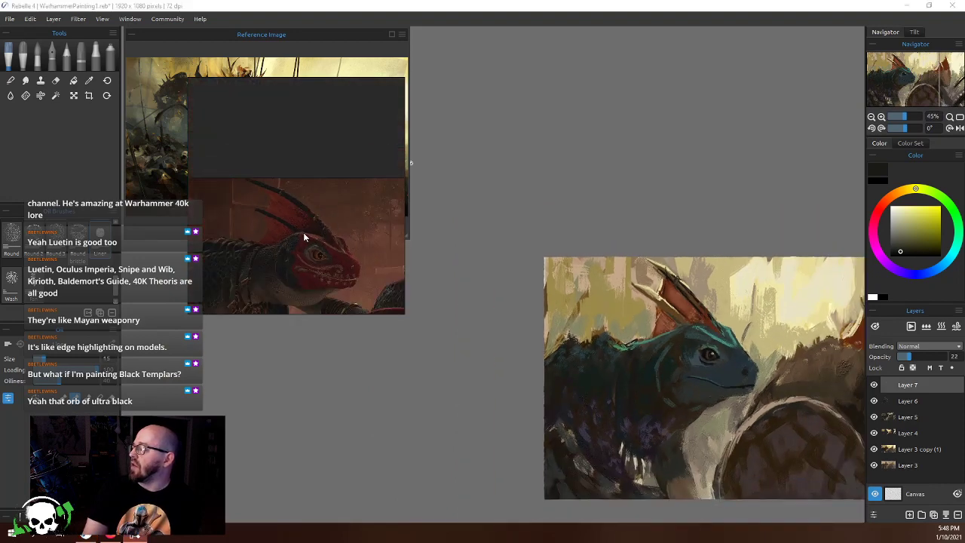
scroll(323, 159, "down", 5)
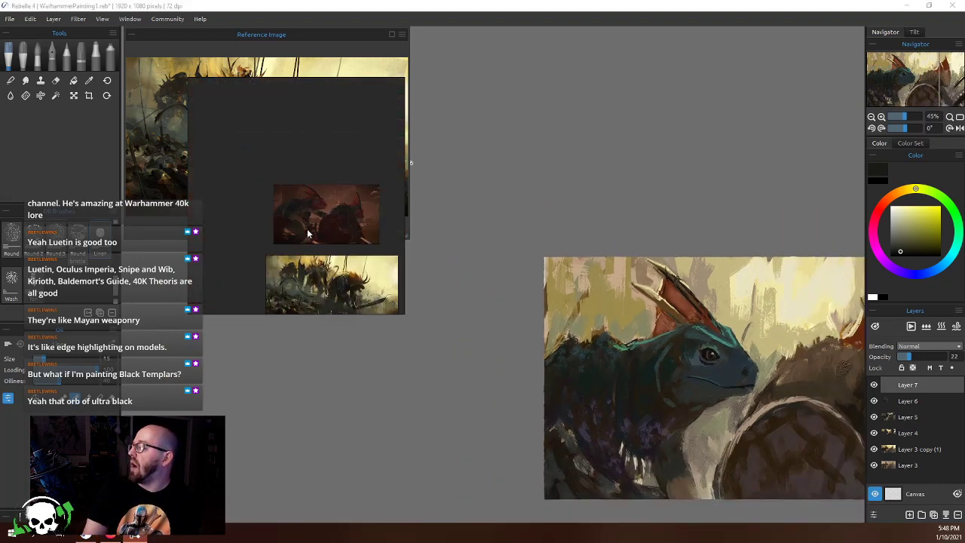
scroll(296, 211, "down", 3)
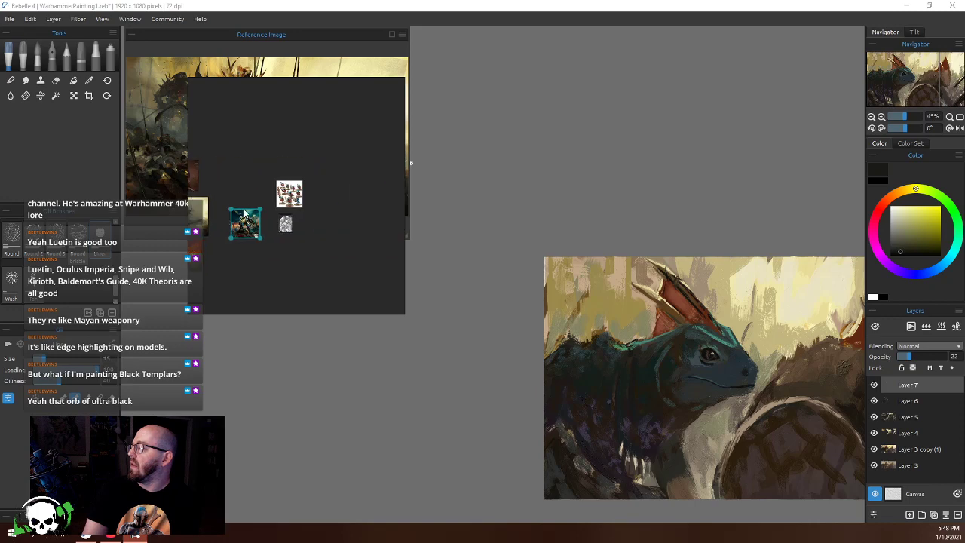
double_click(248, 225)
scroll(344, 181, "up", 6)
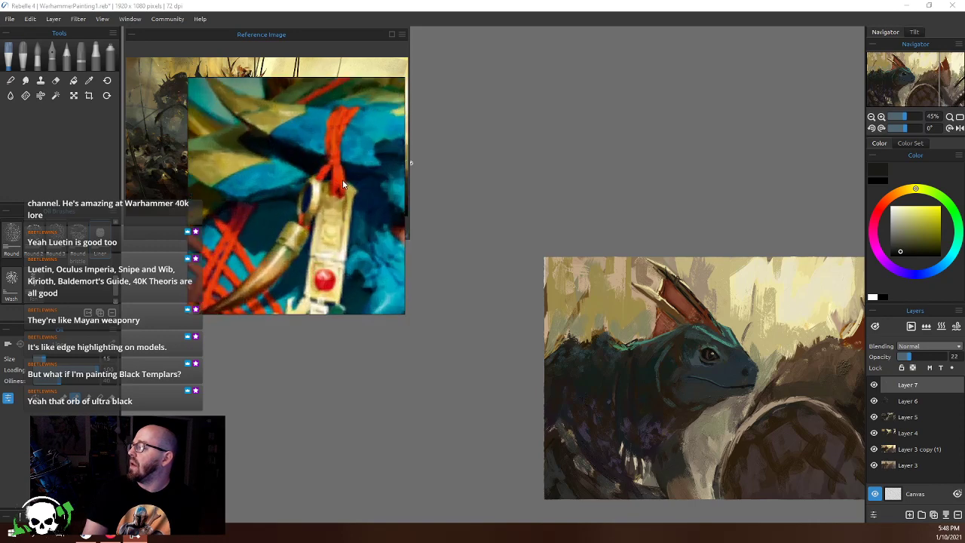
Examine the blue-scaled artwork's head, hanging ornaments, armour, skull and limbs up close and as a whole, then return to the horned beast reference
scroll(389, 183, "down", 2)
left_click_drag(389, 183, 297, 195)
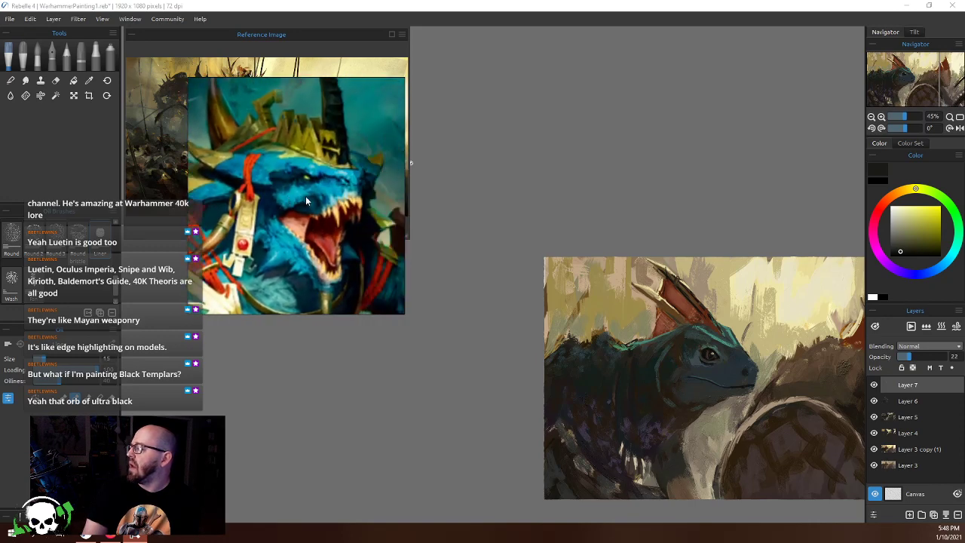
scroll(302, 226, "up", 3)
scroll(297, 268, "down", 2)
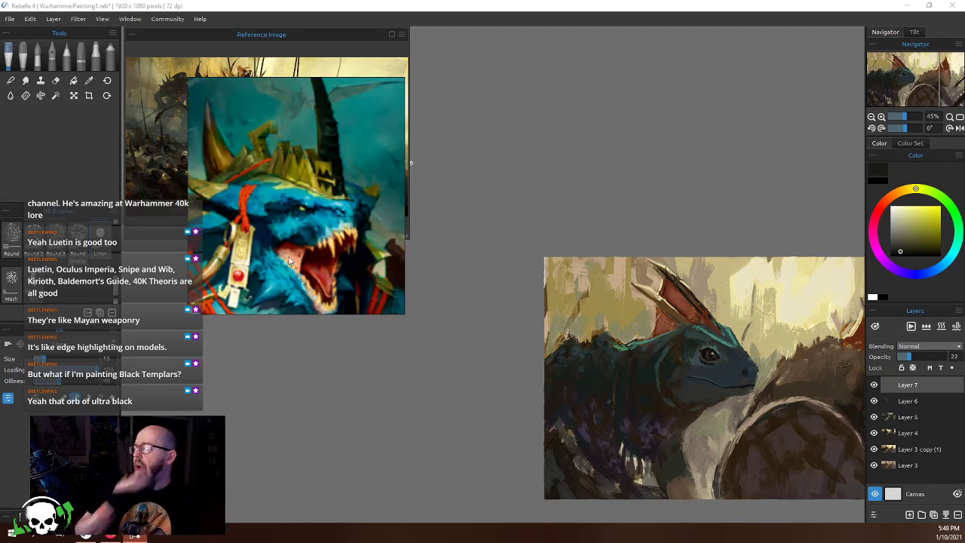
scroll(337, 265, "down", 2)
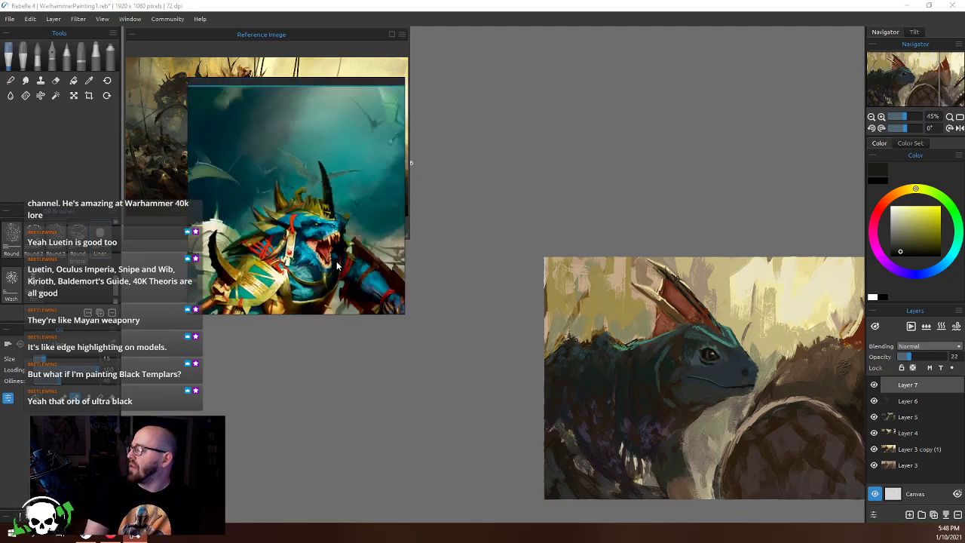
scroll(286, 249, "up", 6)
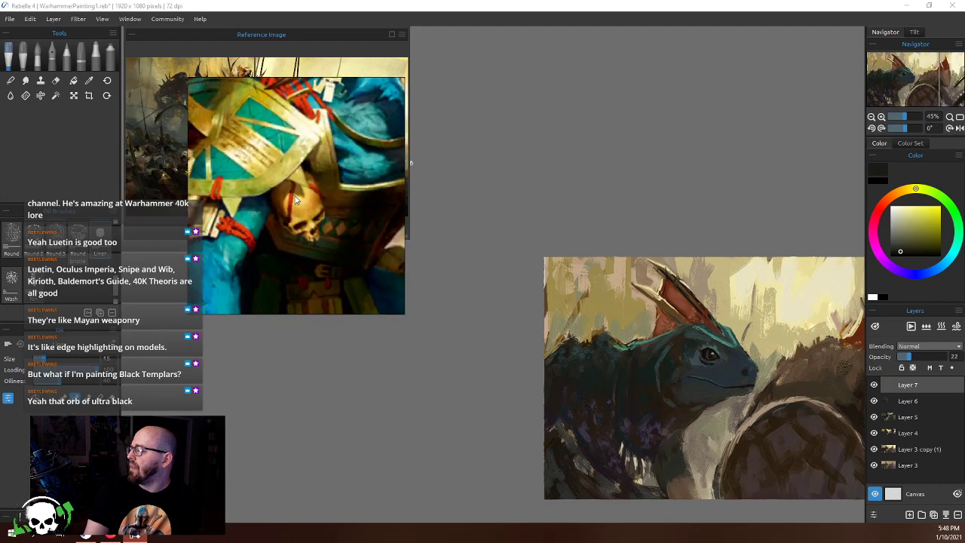
left_click_drag(295, 199, 360, 237)
scroll(363, 149, "down", 3)
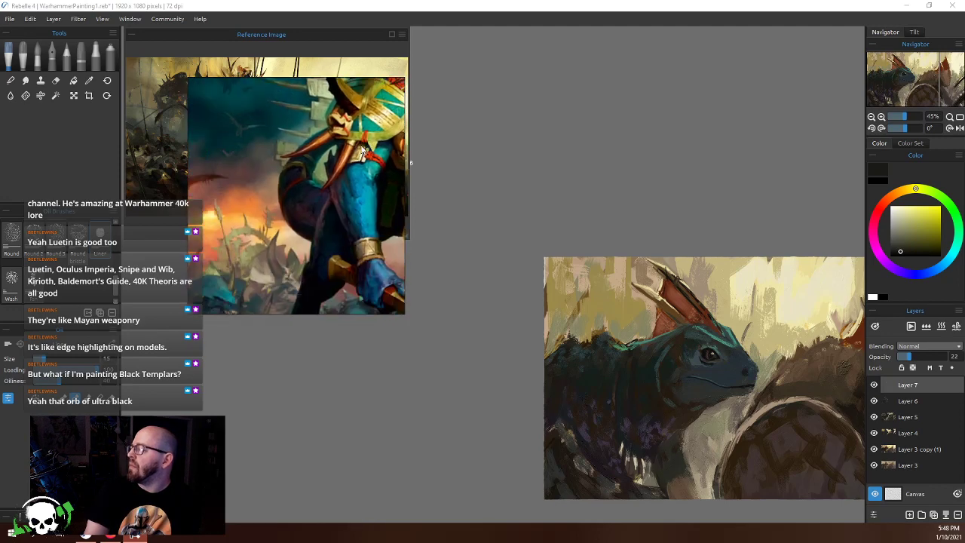
scroll(278, 243, "down", 3)
scroll(253, 196, "down", 3)
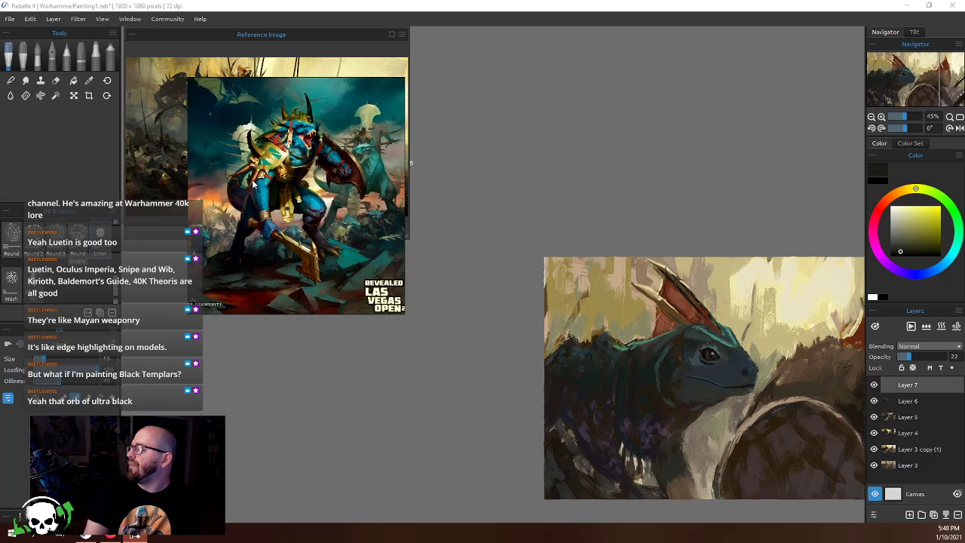
scroll(273, 183, "down", 3)
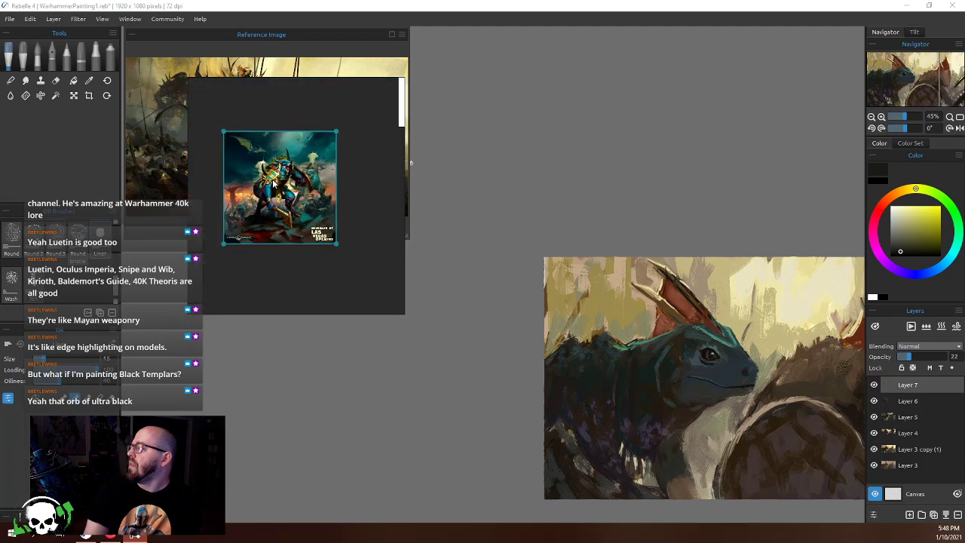
mouse_move(273, 179)
left_mouse_down()
mouse_move(395, 206)
mouse_move(259, 206)
left_mouse_up()
mouse_move(259, 206)
left_mouse_down()
mouse_move(579, 233)
mouse_move(573, 221)
left_mouse_up()
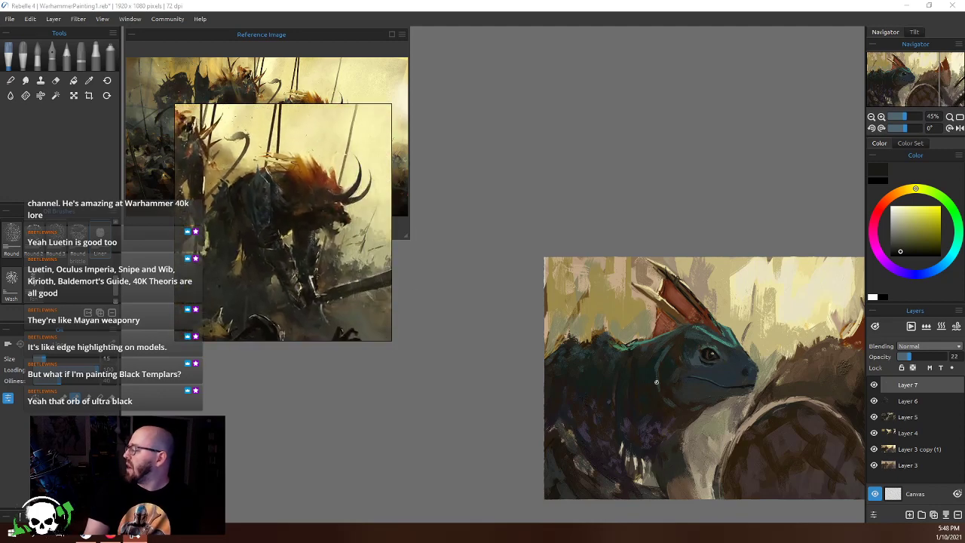
Place the horned beast reference below the Reference Image panel and save the painting
scroll(684, 282, "down", 2)
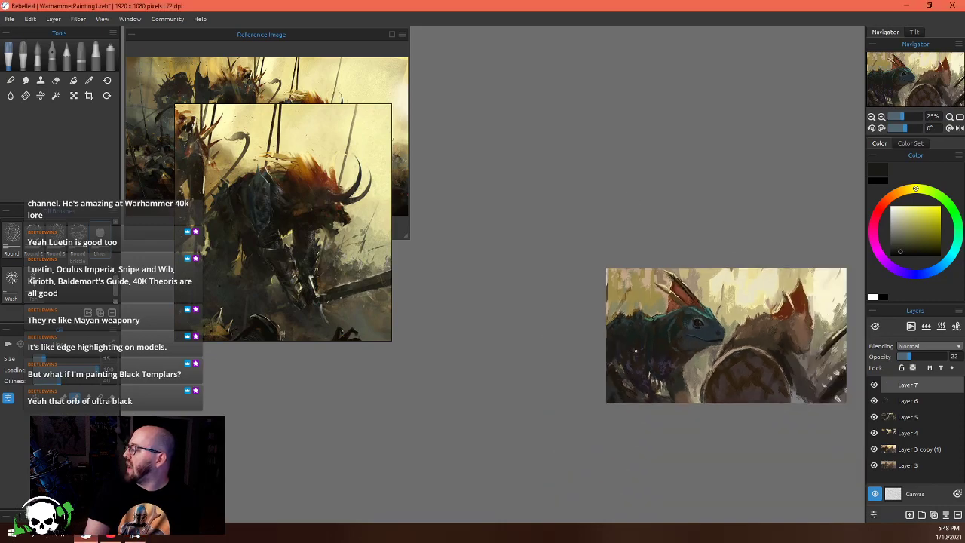
scroll(636, 352, "up", 5)
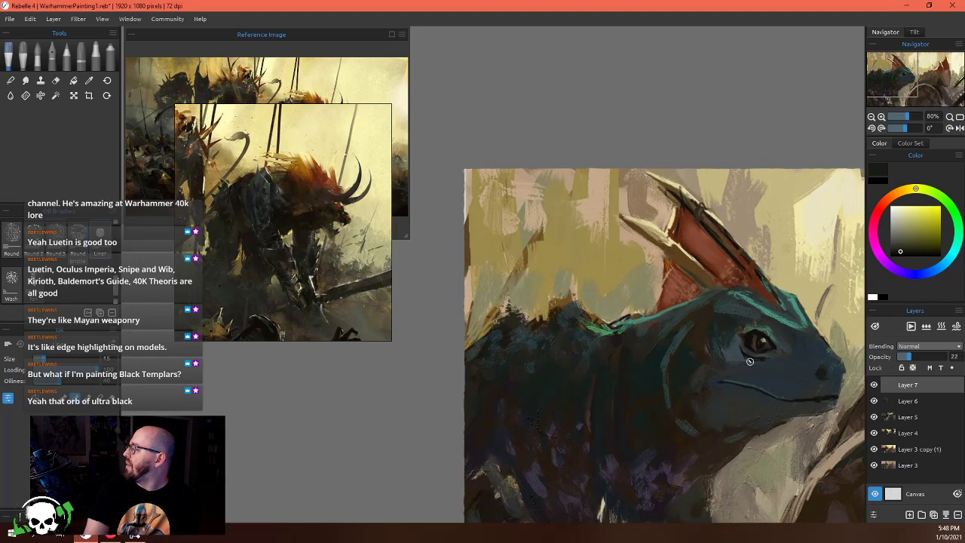
scroll(750, 361, "up", 2)
scroll(749, 361, "down", 2)
scroll(779, 368, "up", 1)
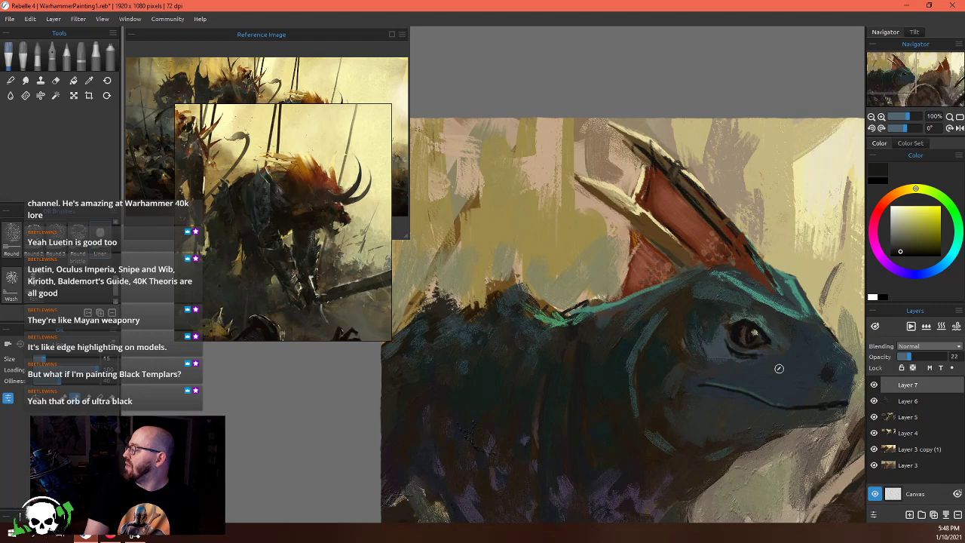
scroll(779, 368, "down", 3)
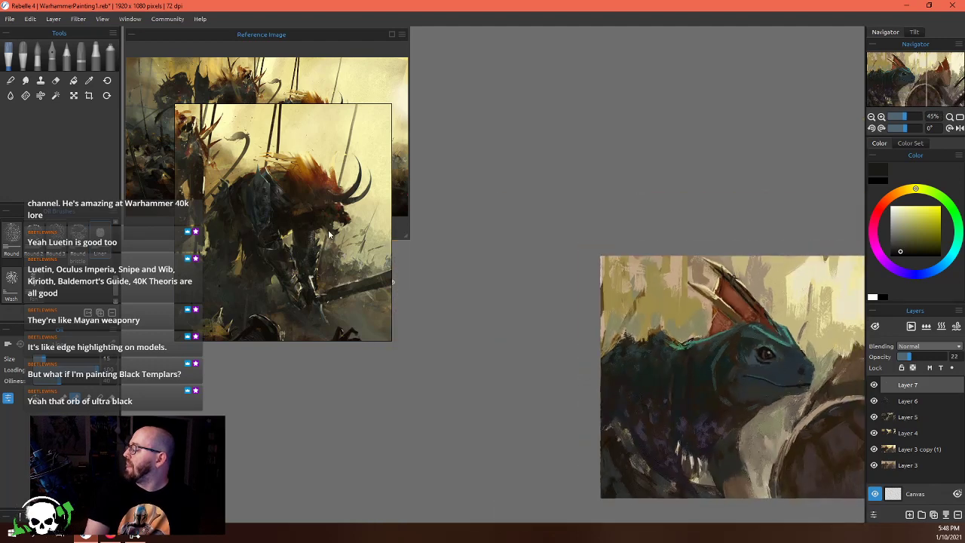
left_click_drag(329, 193, 419, 358)
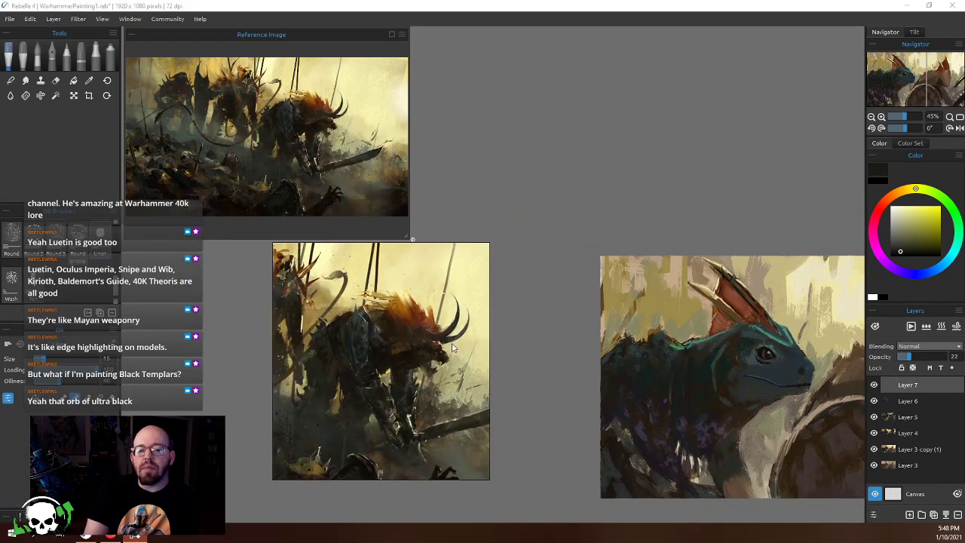
scroll(734, 293, "down", 2)
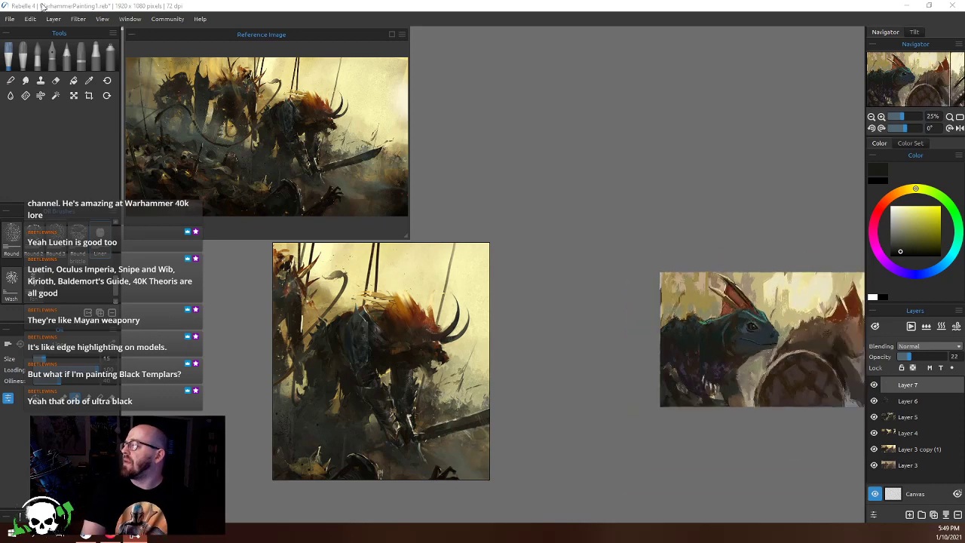
left_click(10, 18)
left_click(30, 61)
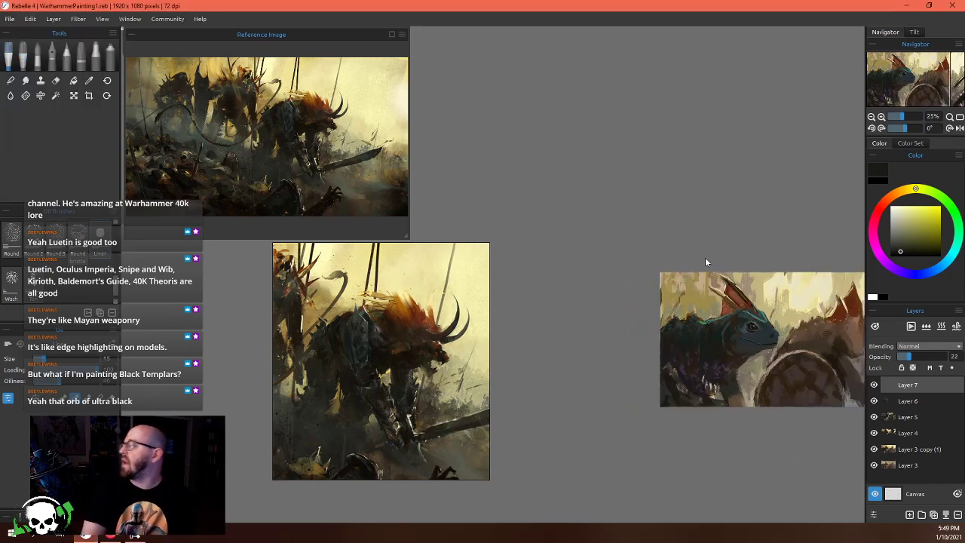
Frame both lizard warriors on the canvas and move the beast reference clear of the left lizard's body
left_click(806, 347)
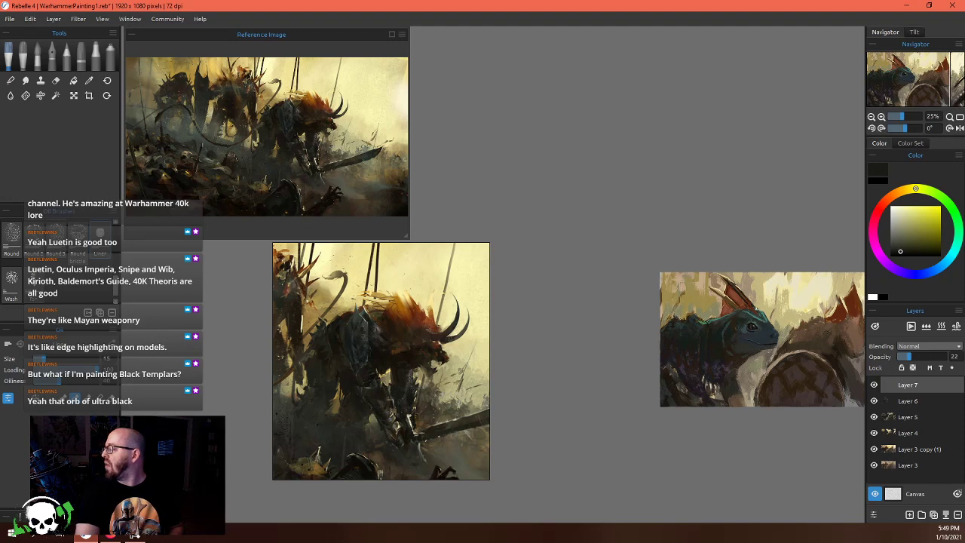
scroll(777, 328, "up", 5)
scroll(778, 330, "up", 2)
scroll(761, 346, "down", 4)
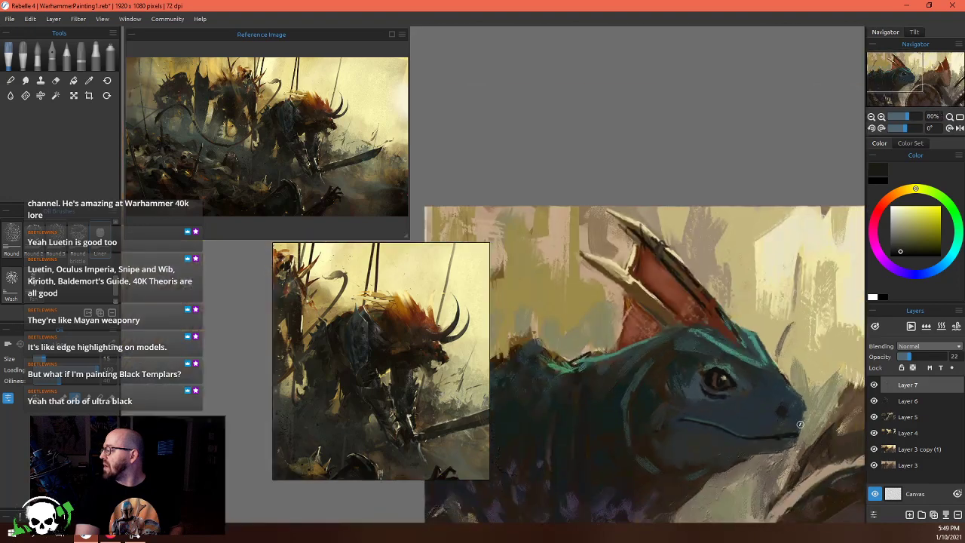
mouse_move(758, 349)
left_mouse_down()
mouse_move(592, 220)
mouse_move(589, 232)
left_mouse_up()
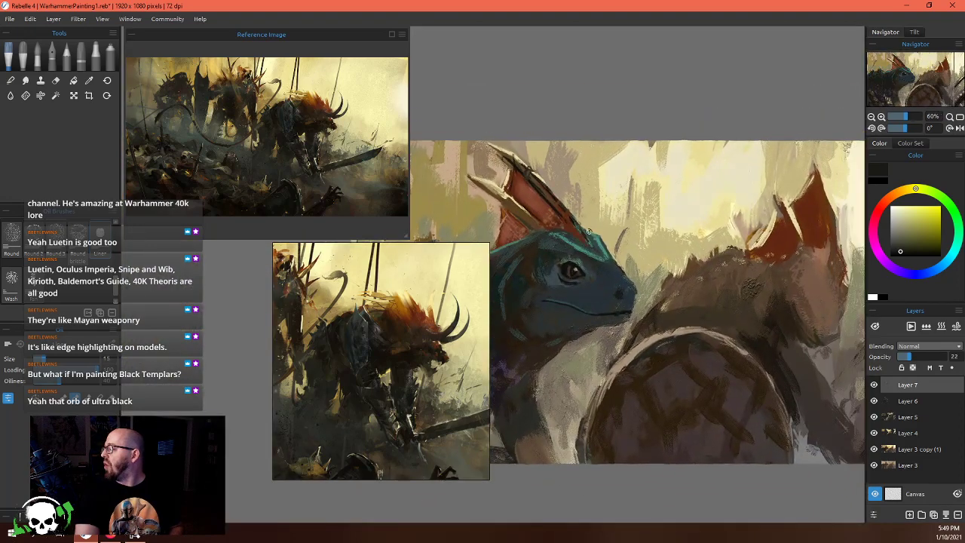
mouse_move(390, 350)
left_mouse_down()
mouse_move(263, 360)
mouse_move(273, 359)
left_mouse_up()
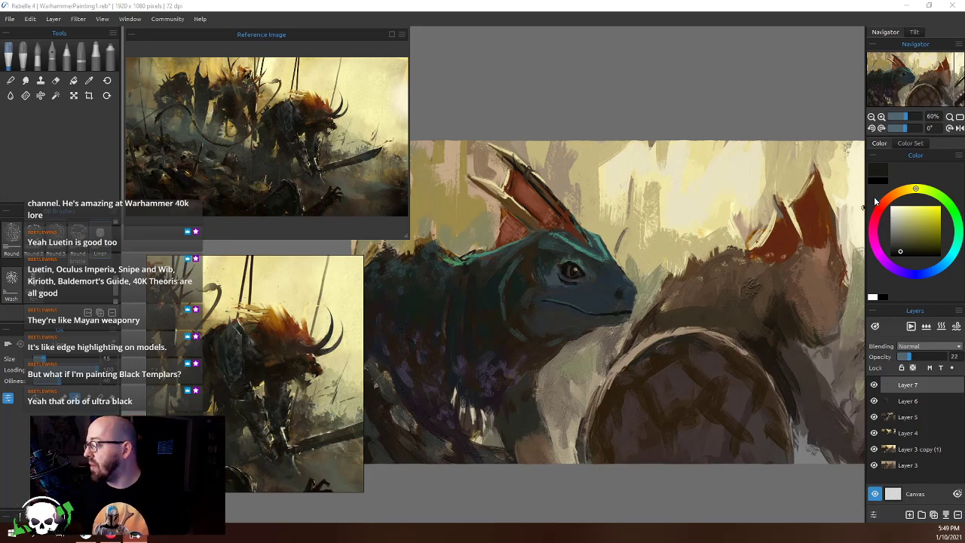
On Layer 6, paint a thin knotted beige strand hanging from the left lizard's chin toward the shield's rim, sampling brown for its shading
left_click(919, 400)
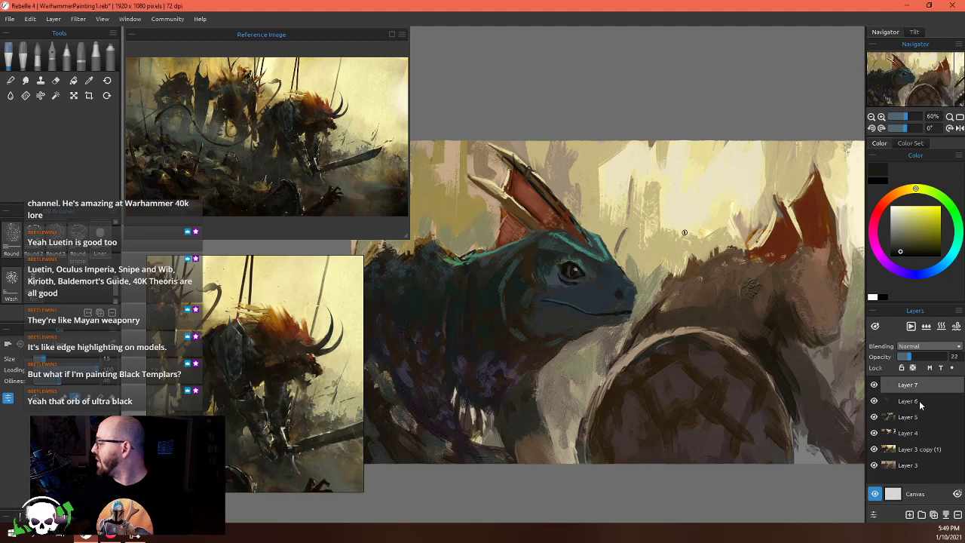
left_click(914, 219)
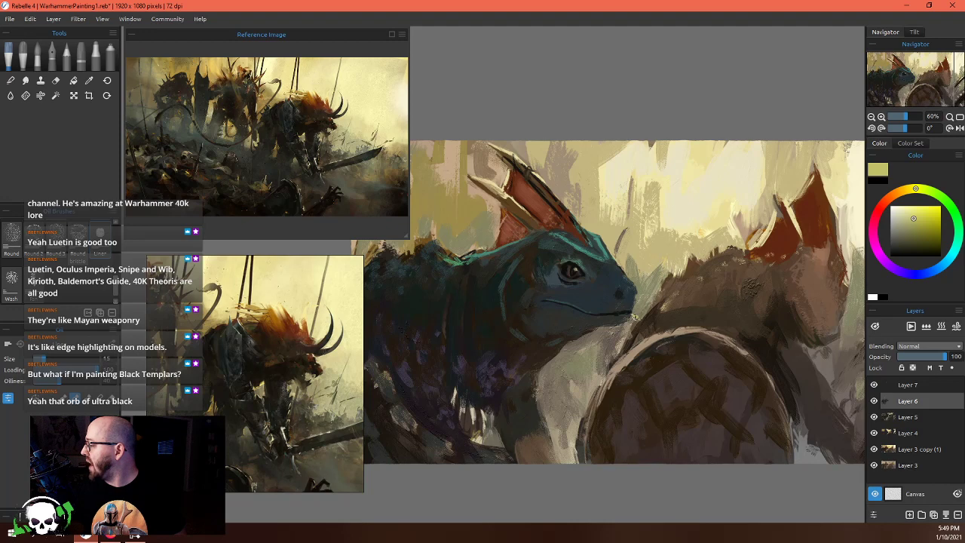
left_click_drag(635, 315, 656, 336)
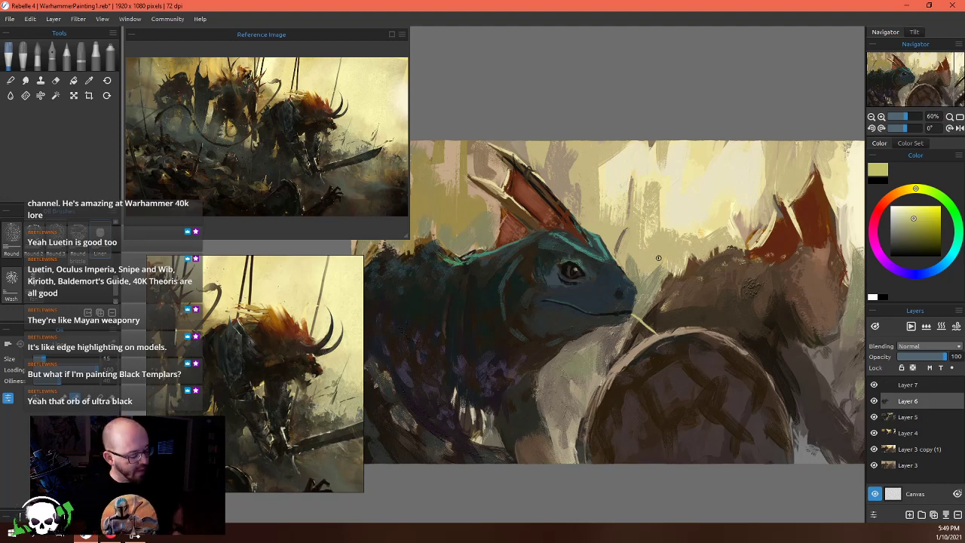
key("ctrl+z")
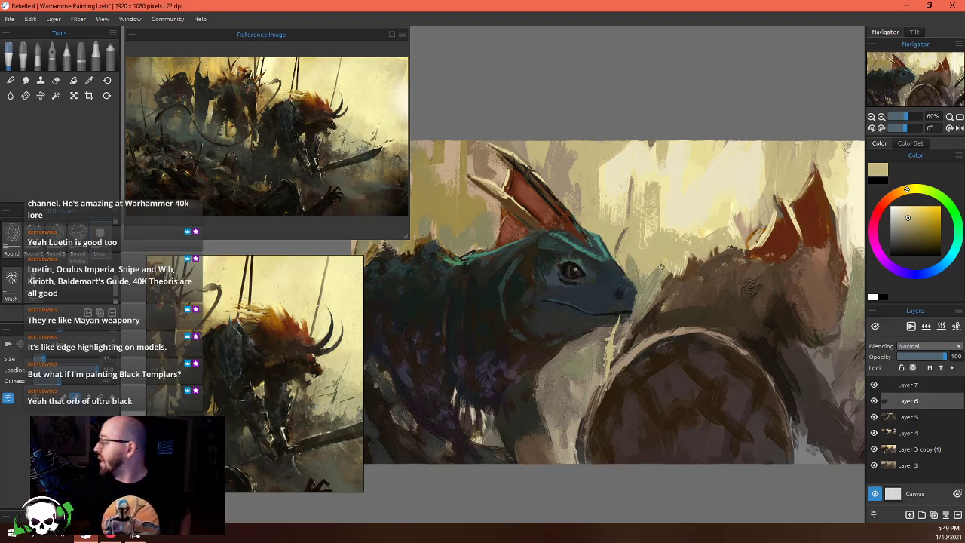
left_click(625, 317, "alt")
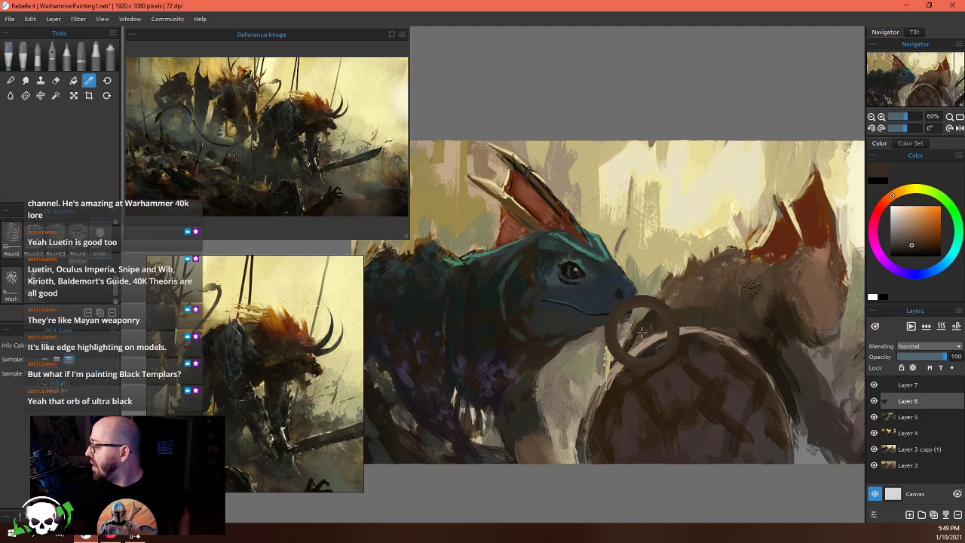
left_click(642, 333, "alt")
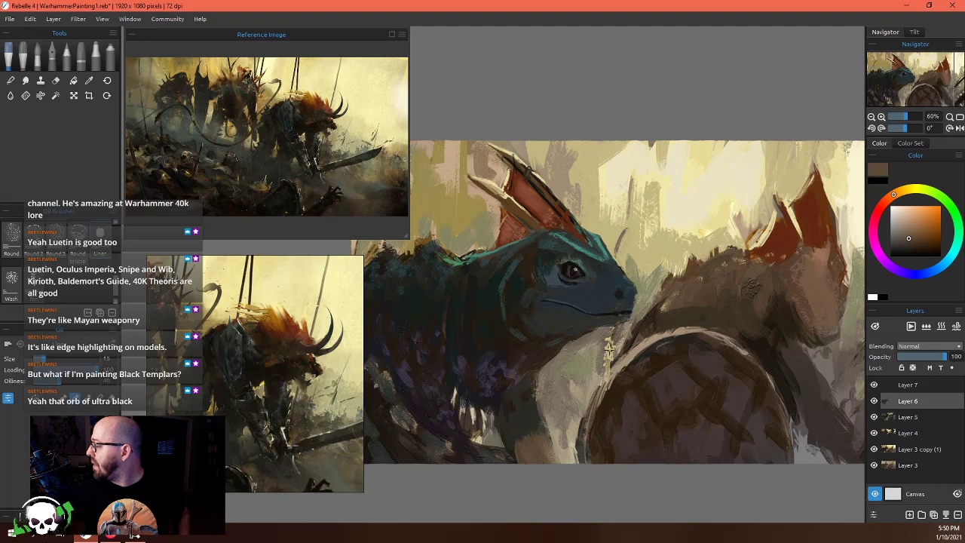
Refine the strand below the chin with pale cream and beige highlights, olive-brown shading and a sampled grey-brown along its edge
left_click_drag(623, 324, 675, 219)
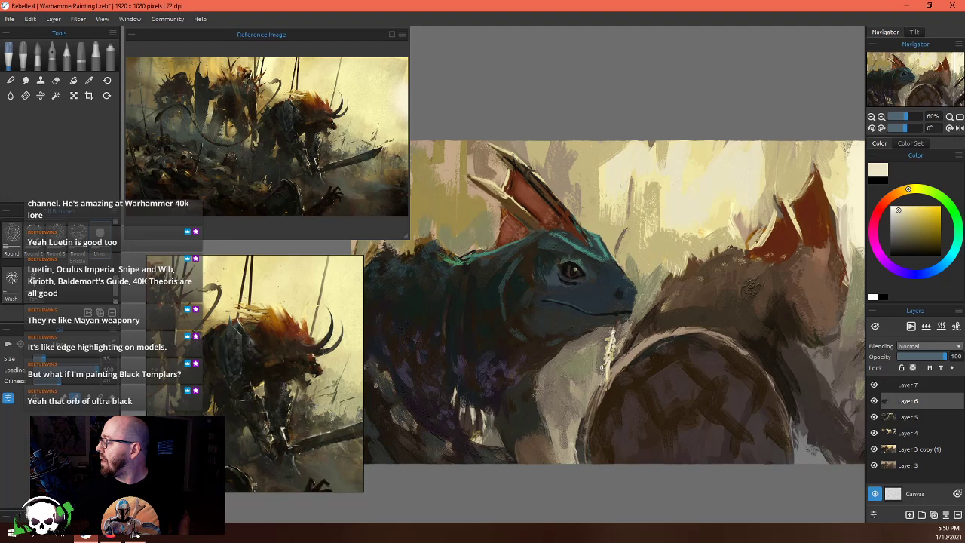
left_click_drag(602, 367, 610, 340)
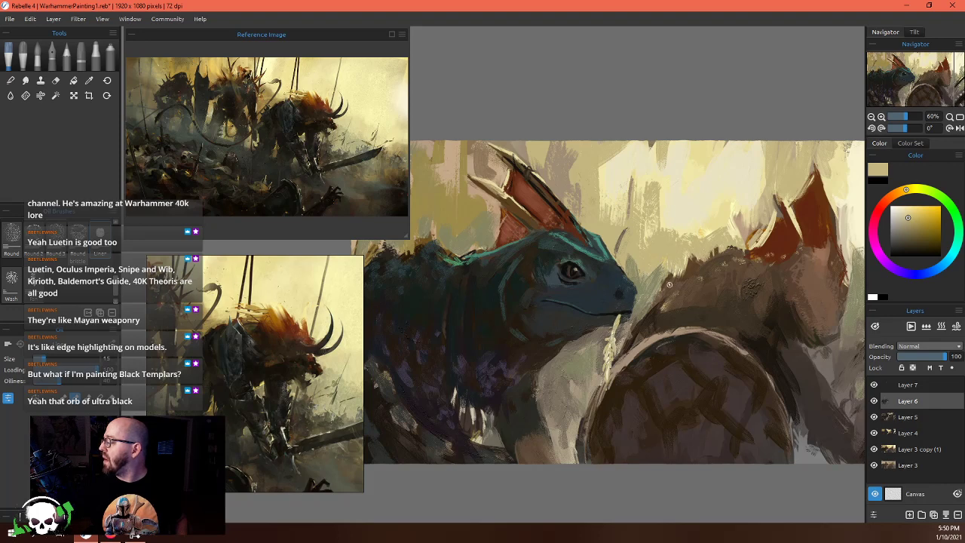
left_click(909, 235)
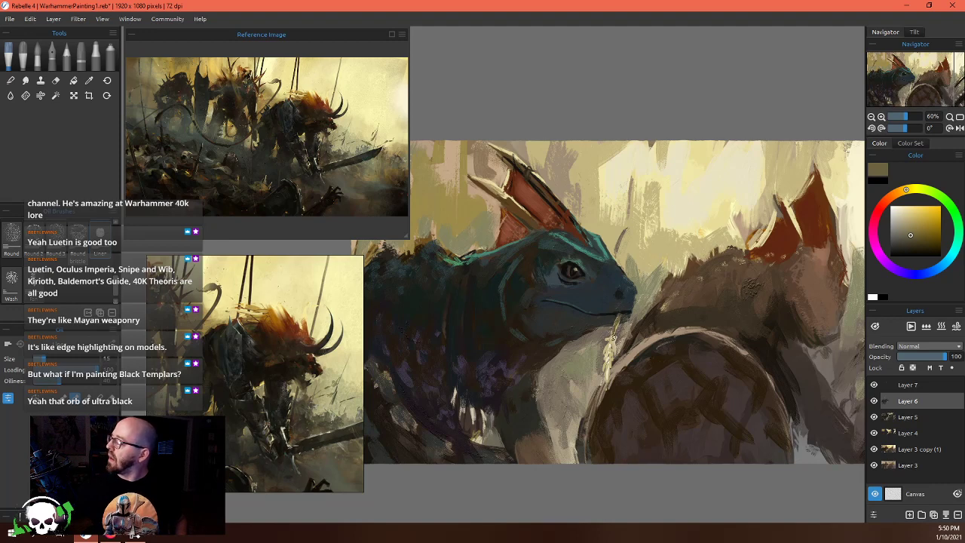
left_click(619, 338, "alt")
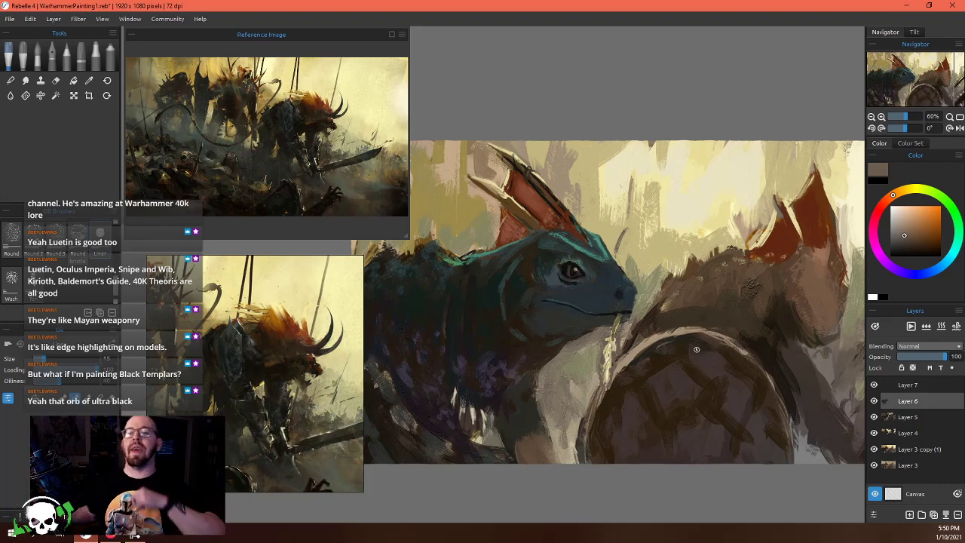
Save the painting and collapse the Reference Image panel to clear the workspace around the canvas
scroll(552, 491, "down", 2)
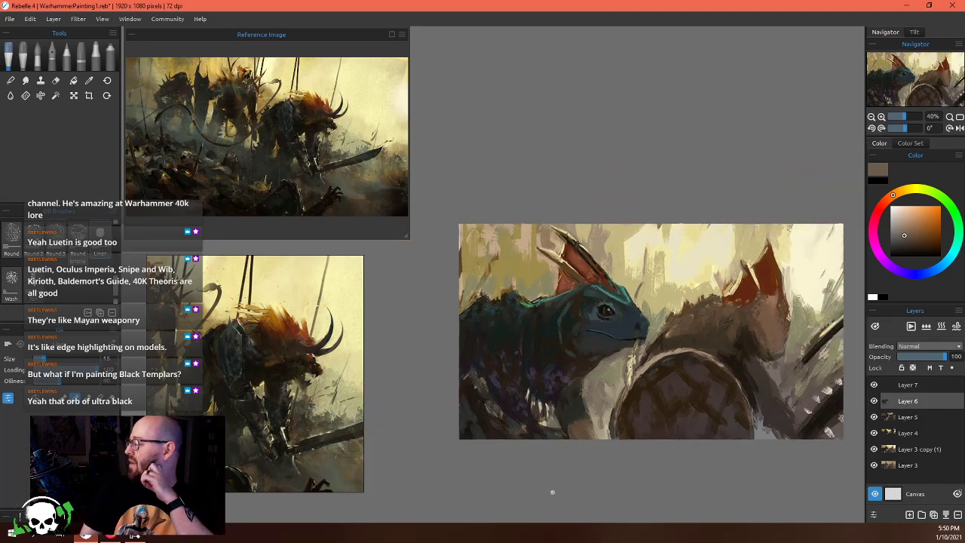
scroll(584, 423, "down", 1)
scroll(653, 322, "up", 2)
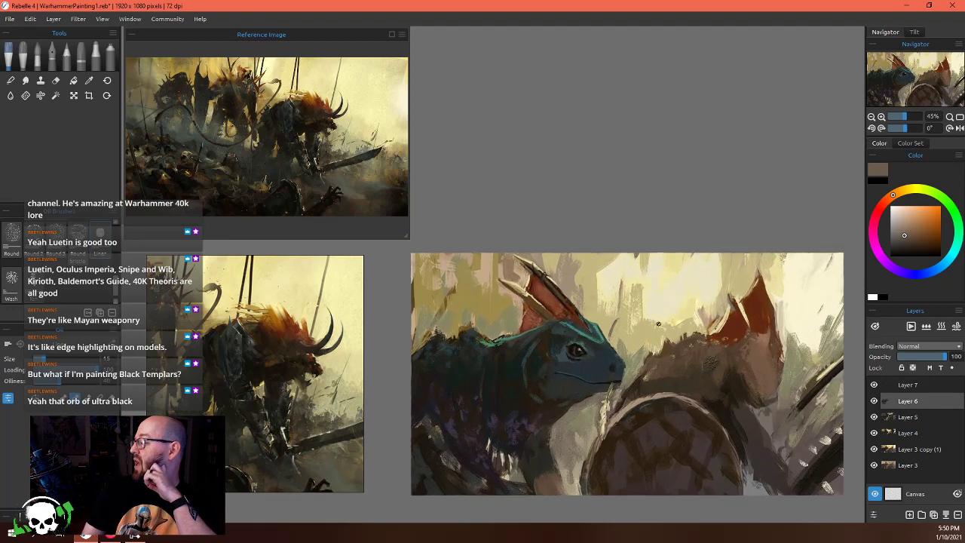
left_click(11, 19)
left_click(16, 73)
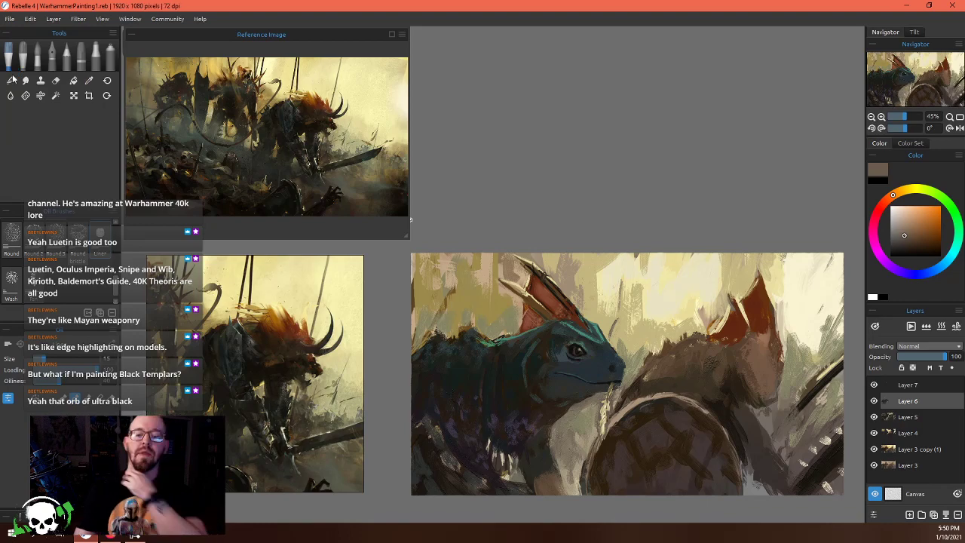
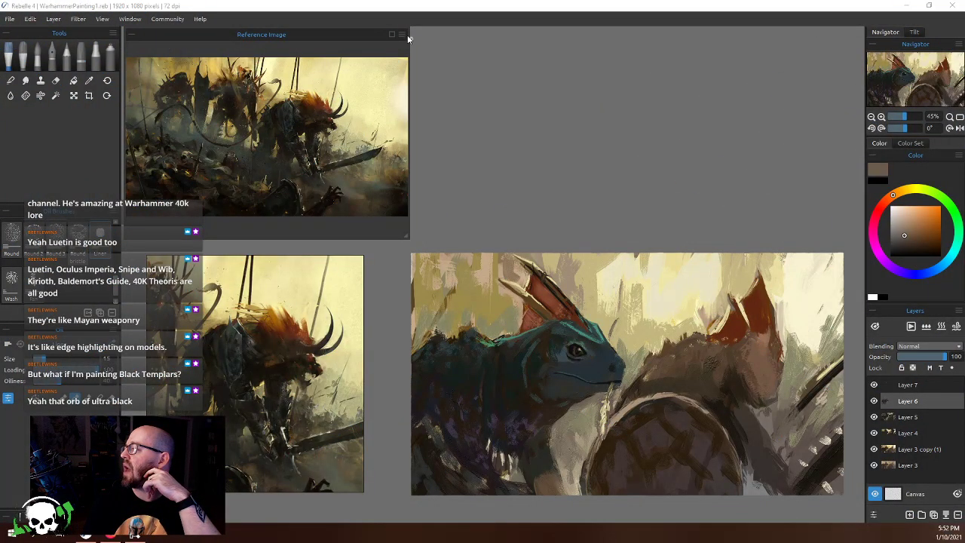
double_click(137, 39)
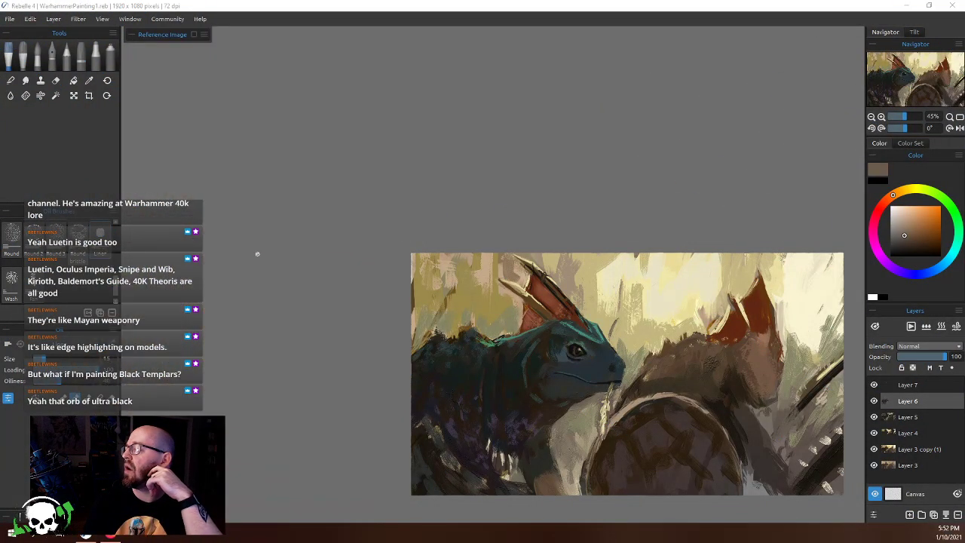
scroll(603, 339, "up", 2)
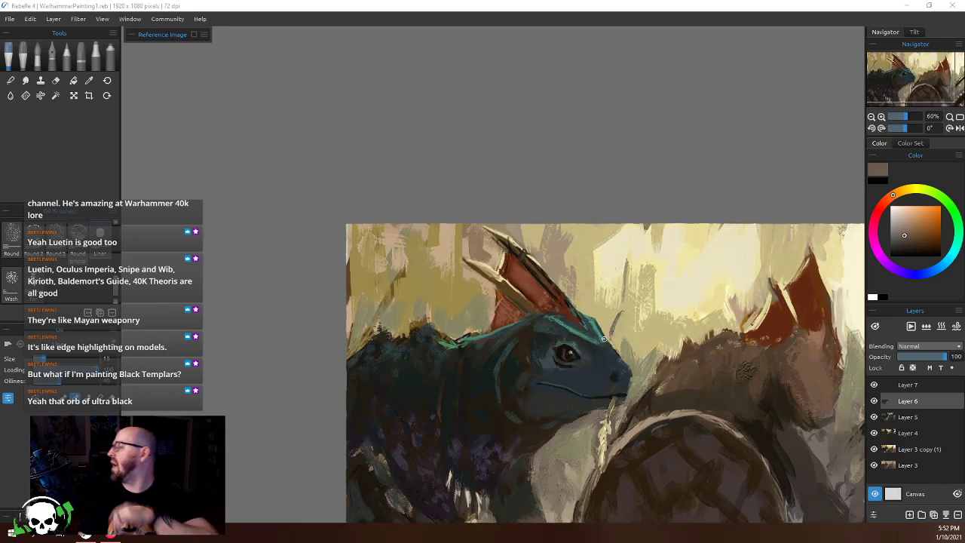
Inspect the left lizard's jaw and chin strand up close, comparing them with the whole composition
left_click(620, 163)
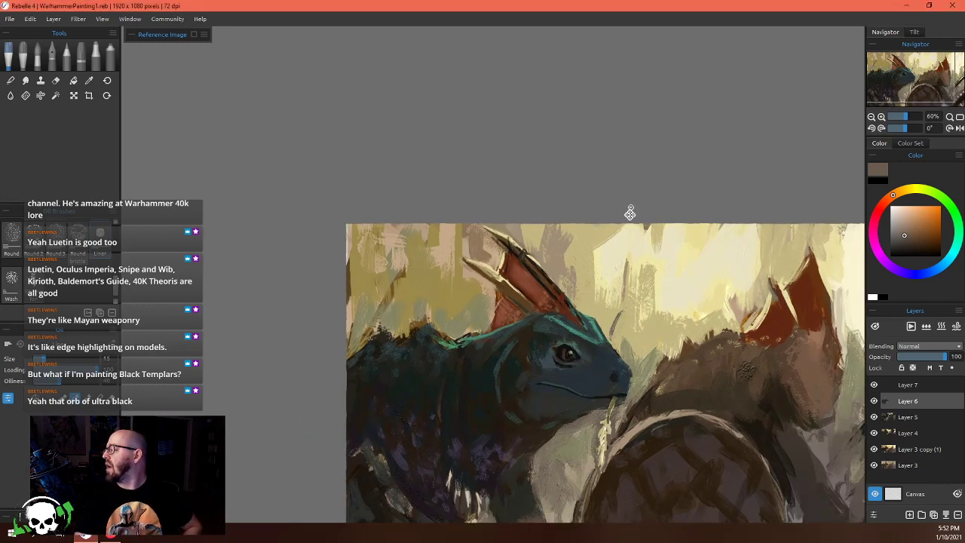
left_click_drag(663, 330, 535, 224)
scroll(527, 238, "up", 2)
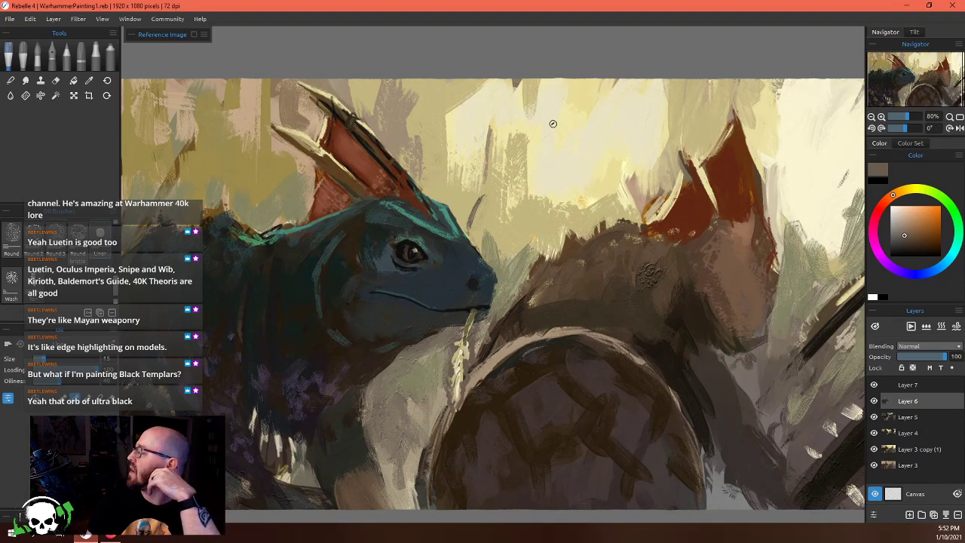
scroll(331, 326, "up", 8)
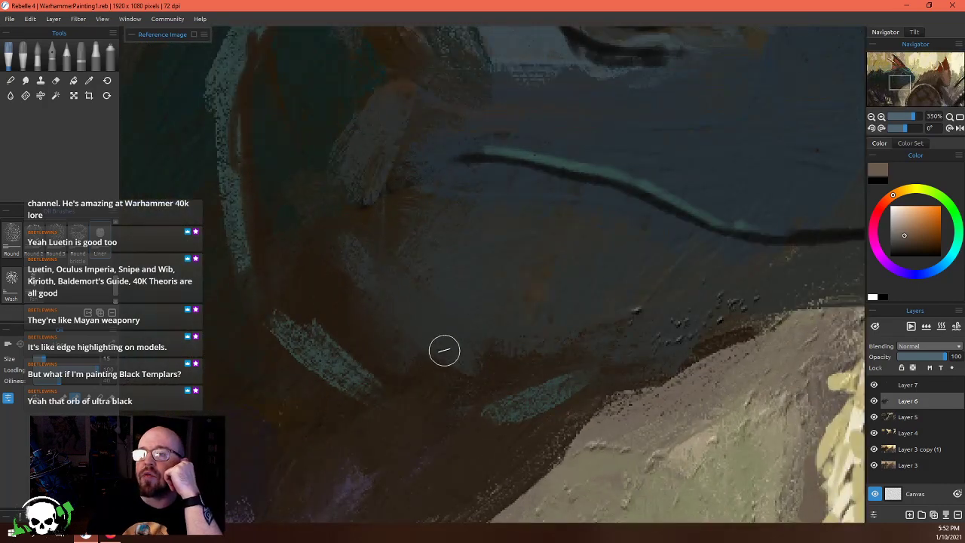
scroll(513, 332, "down", 12)
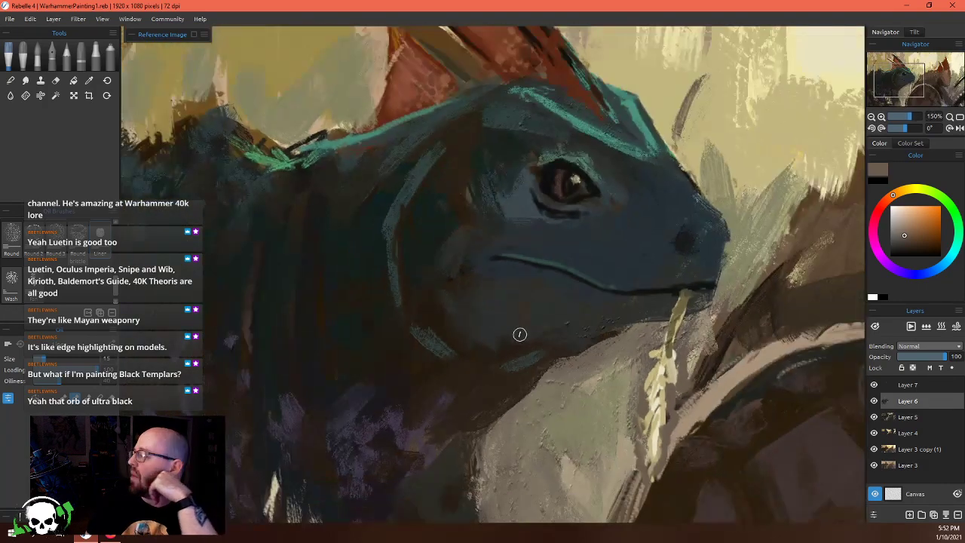
scroll(653, 324, "up", 1)
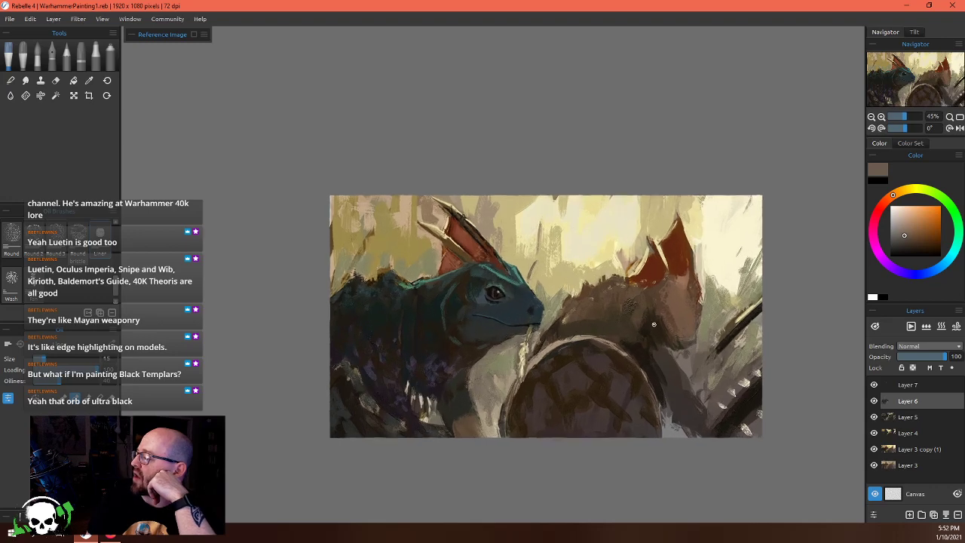
scroll(652, 325, "up", 4)
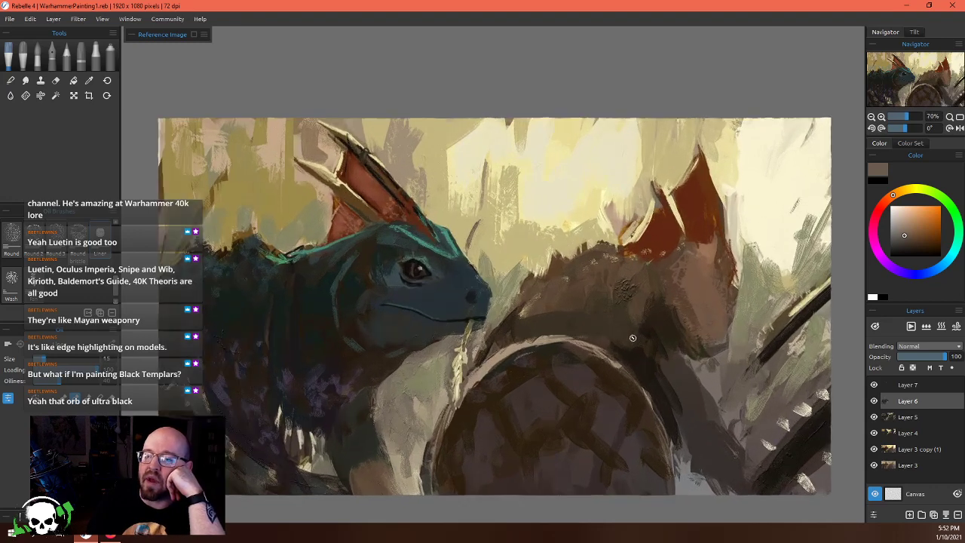
scroll(632, 338, "down", 5)
scroll(630, 335, "up", 5)
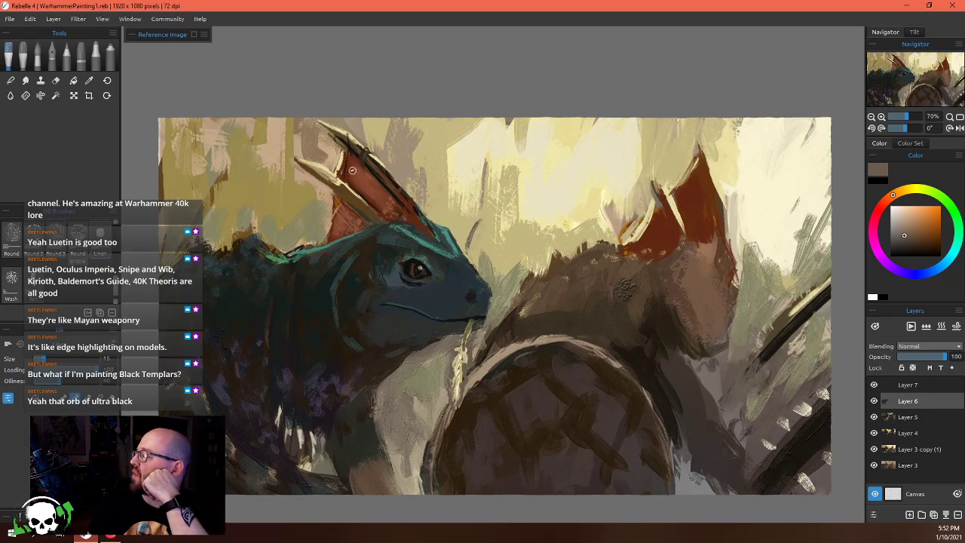
Examine the brushwork on the left lizard's red crest, eye and brow, and the purple marks on its flank
scroll(352, 170, "up", 6)
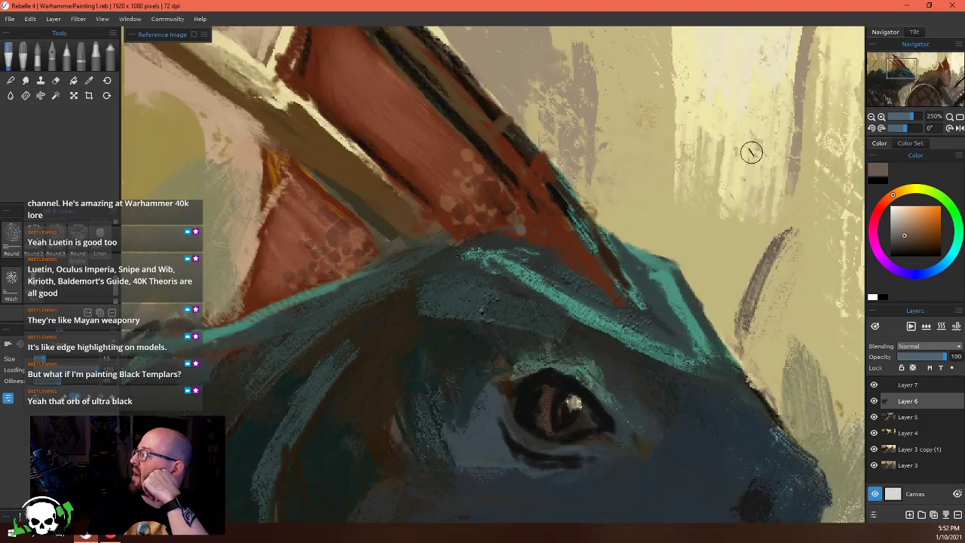
scroll(751, 152, "down", 2)
scroll(696, 149, "up", 2)
scroll(713, 123, "down", 2)
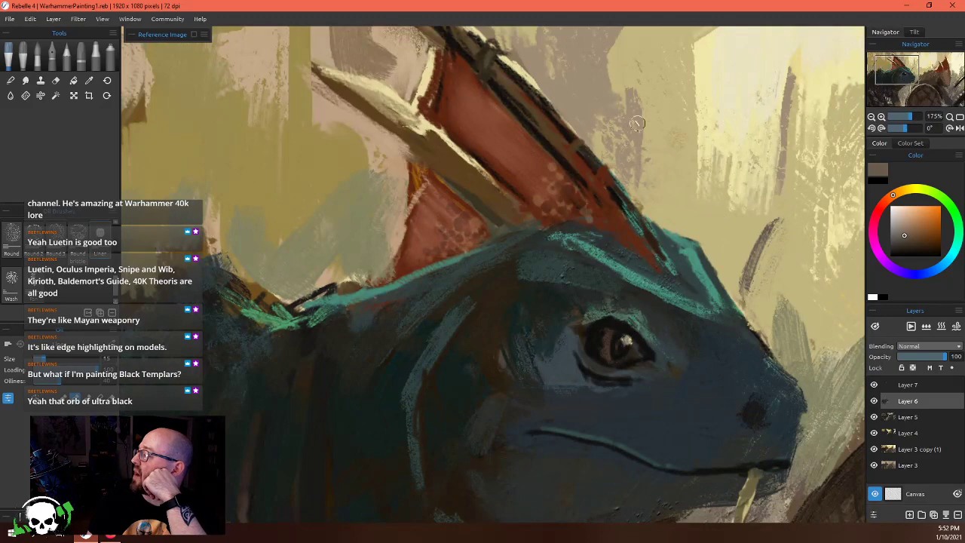
scroll(538, 197, "down", 4)
scroll(399, 367, "up", 4)
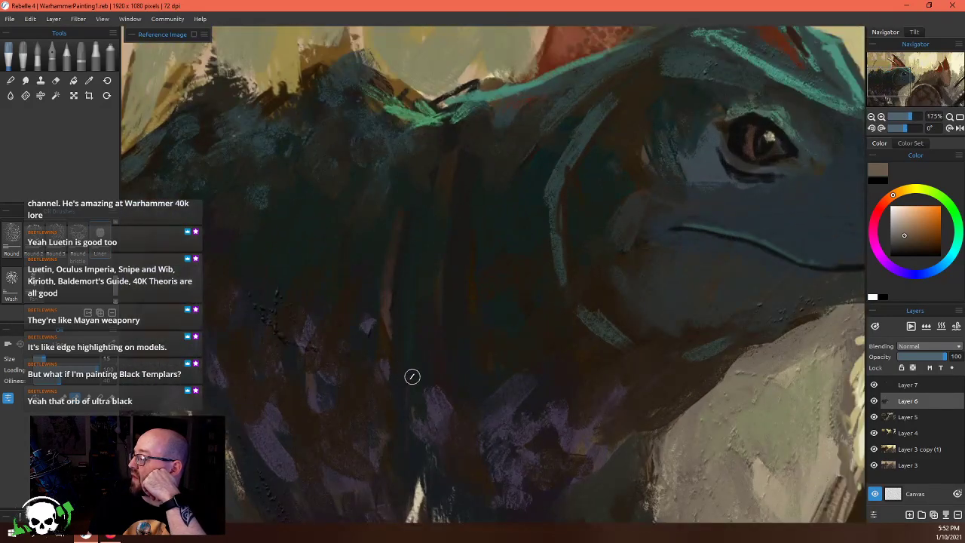
scroll(276, 361, "up", 4)
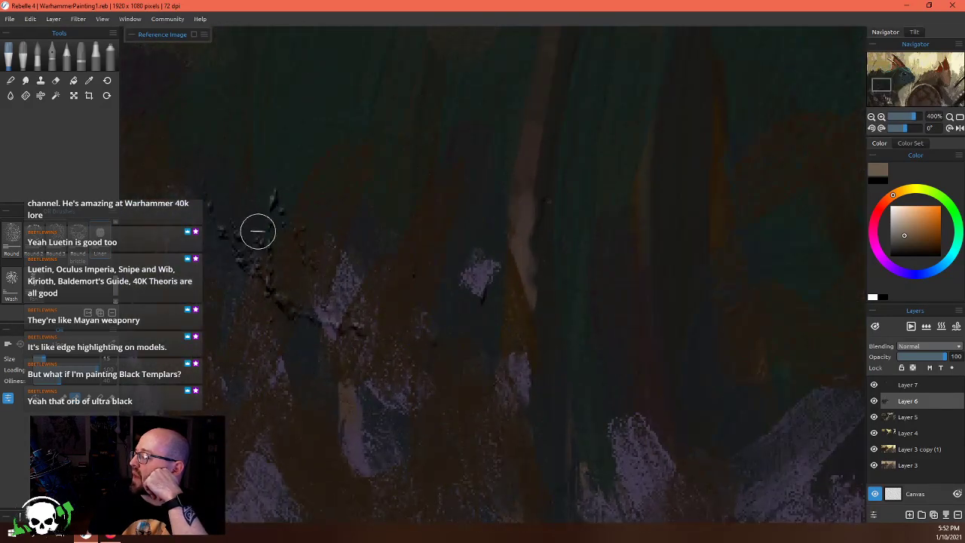
scroll(423, 334, "down", 5)
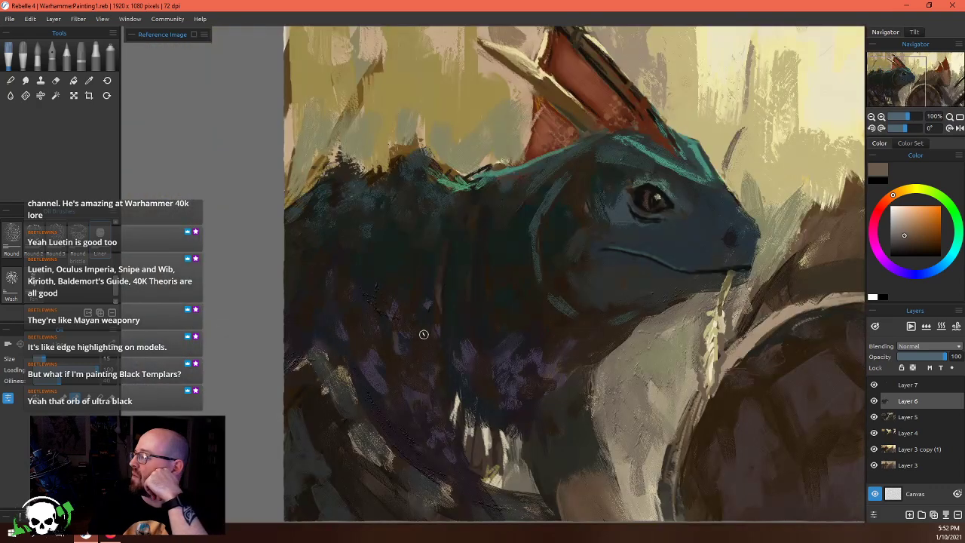
Review the shield, the right lizard's head and crest, and the toothed weapon, ending on the full painting
left_click_drag(739, 405, 375, 292)
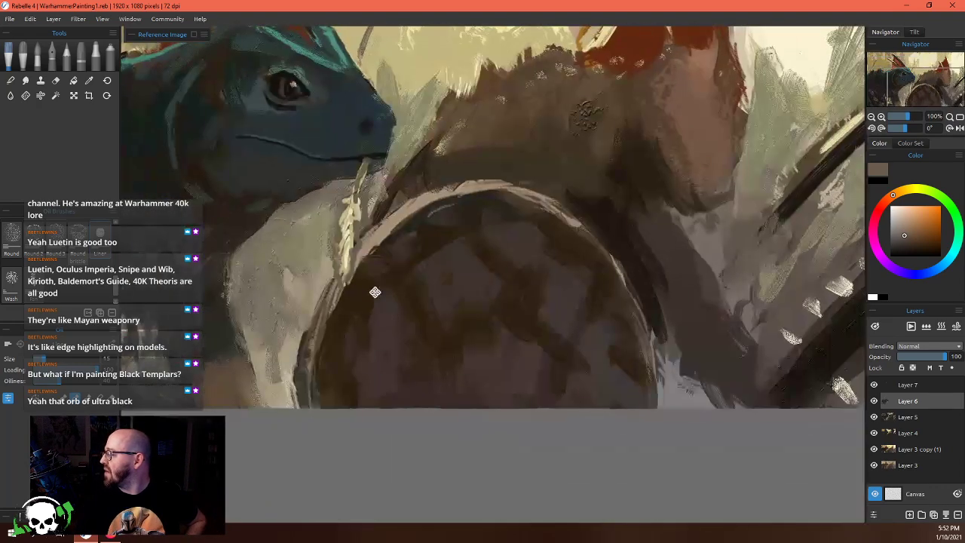
scroll(369, 294, "up", 5)
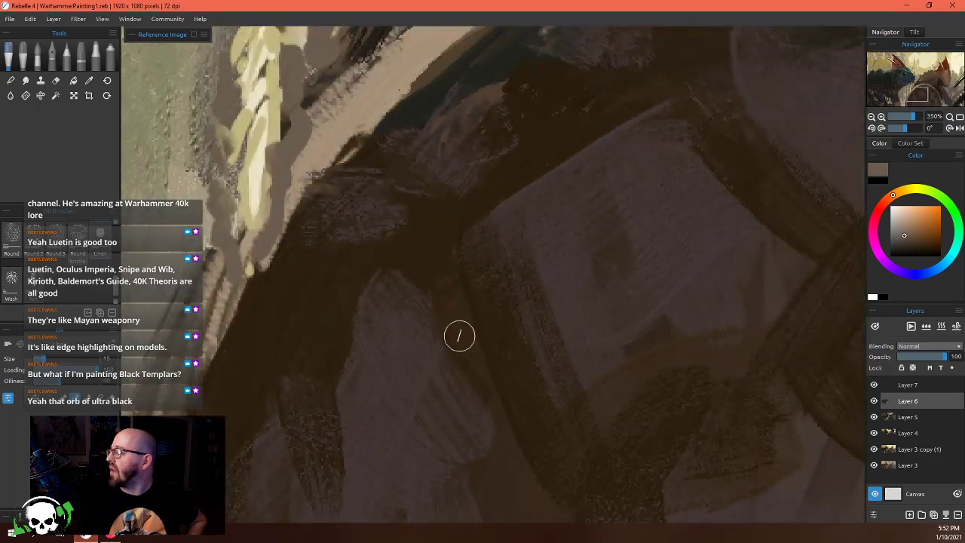
scroll(459, 336, "down", 5)
left_click_drag(704, 181, 434, 383)
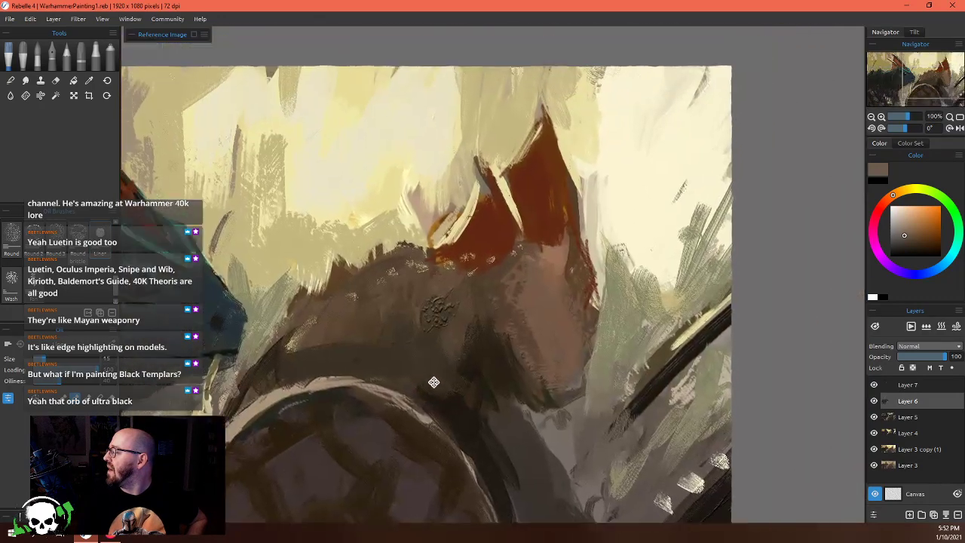
scroll(433, 382, "up", 3)
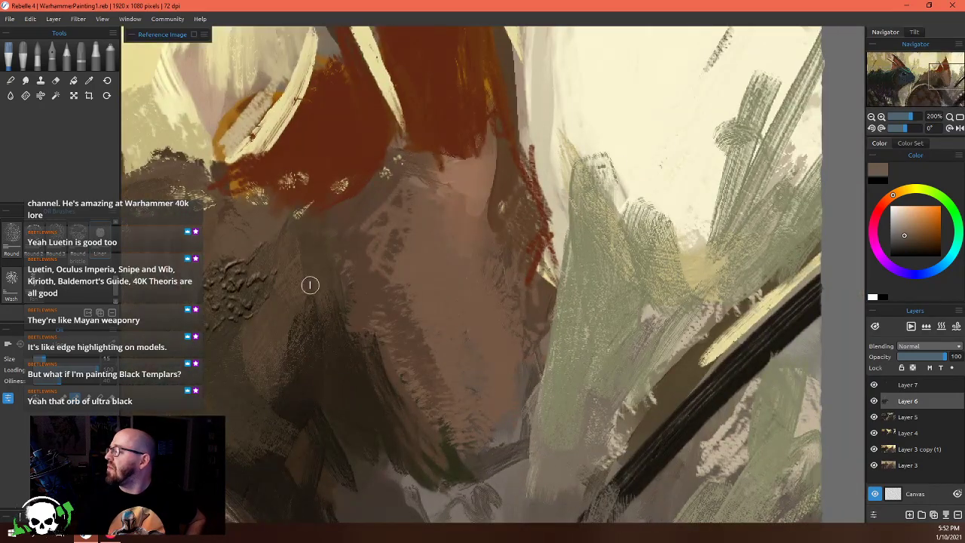
scroll(430, 292, "down", 5)
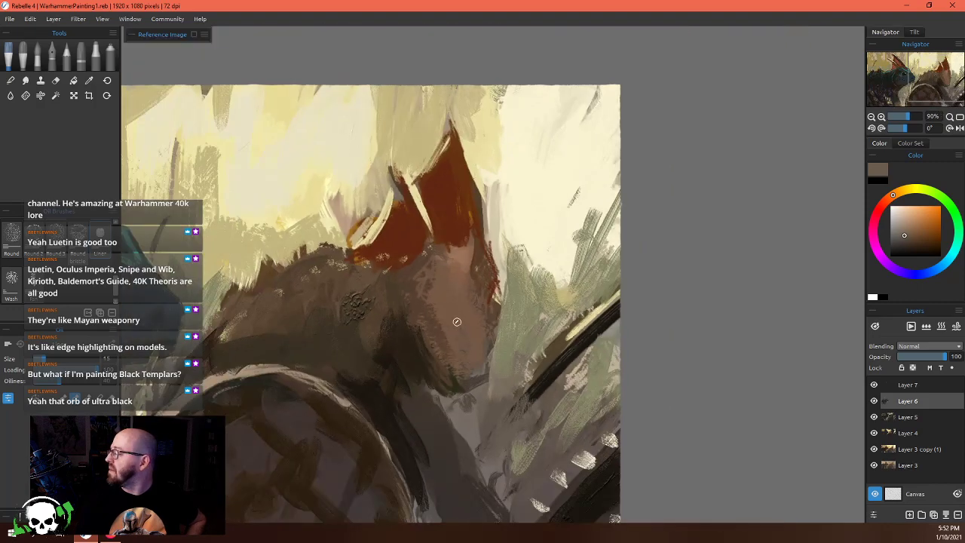
scroll(562, 447, "up", 6)
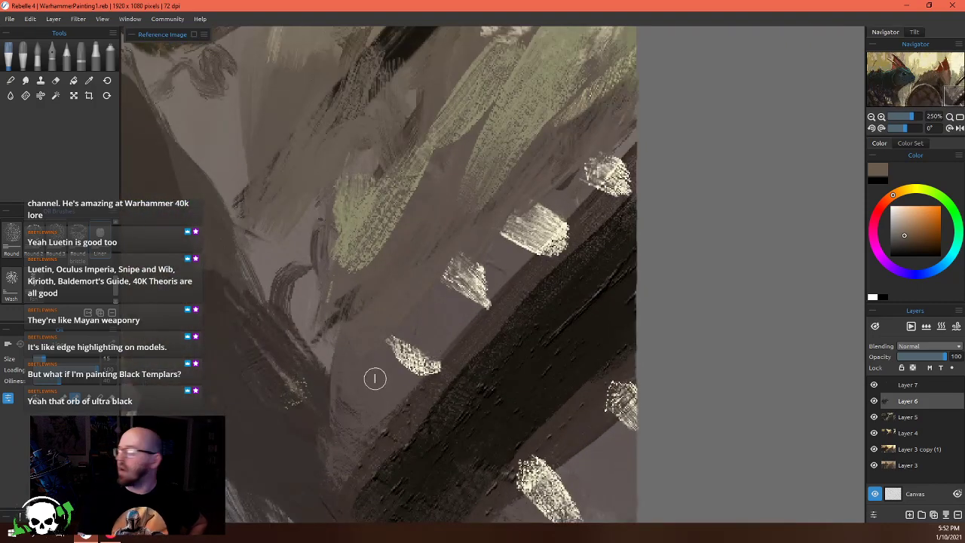
scroll(375, 378, "down", 5)
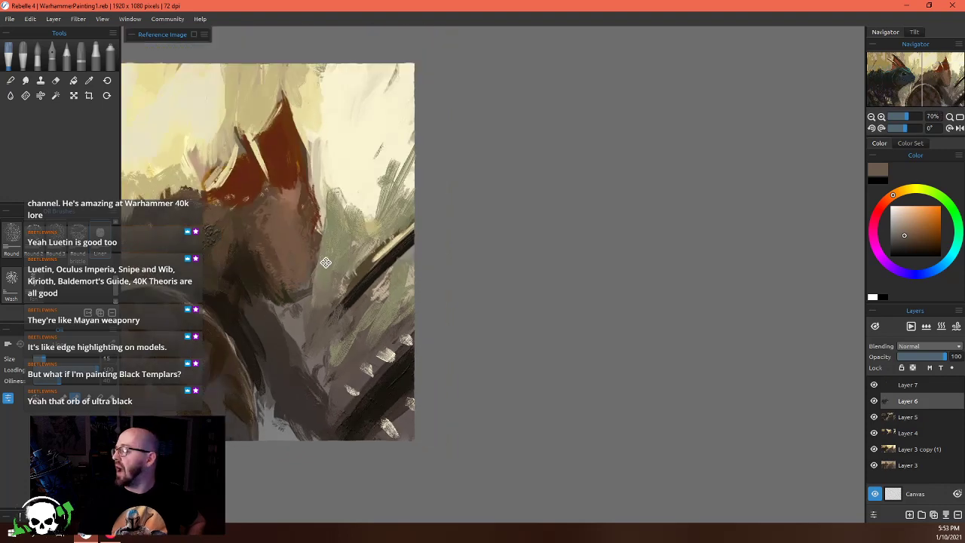
left_click_drag(325, 262, 581, 305)
left_click_drag(307, 275, 467, 209)
scroll(455, 259, "down", 3)
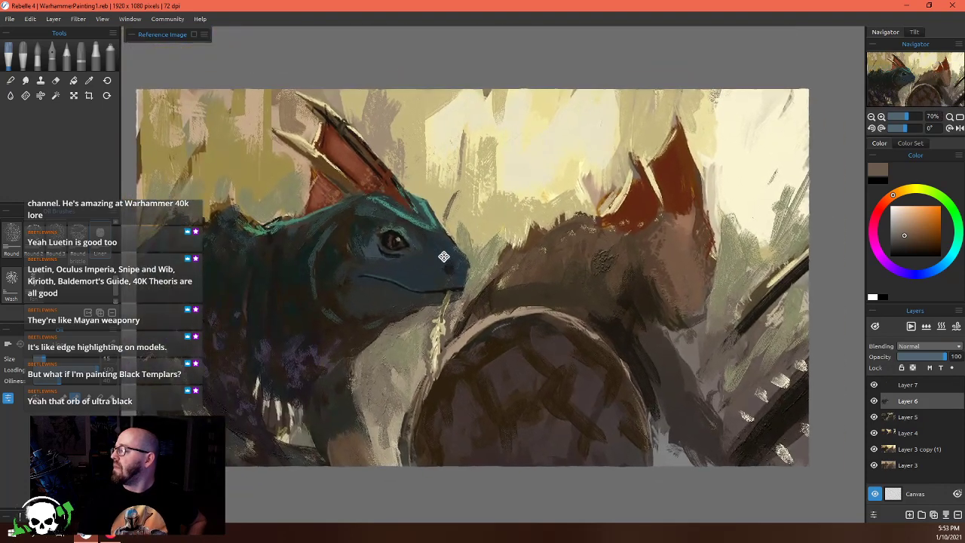